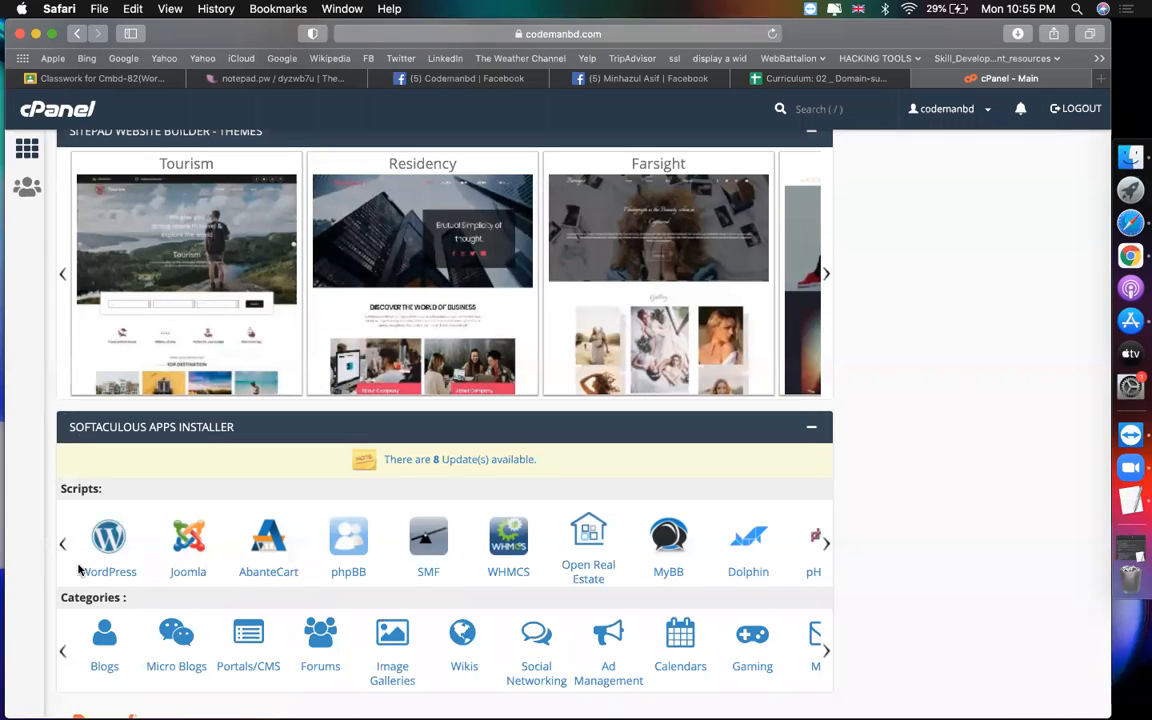
# Step: Open Softaculous's WordPress installer, then load notepad.pw in a new browser tab
pyautogui.click(108, 560)
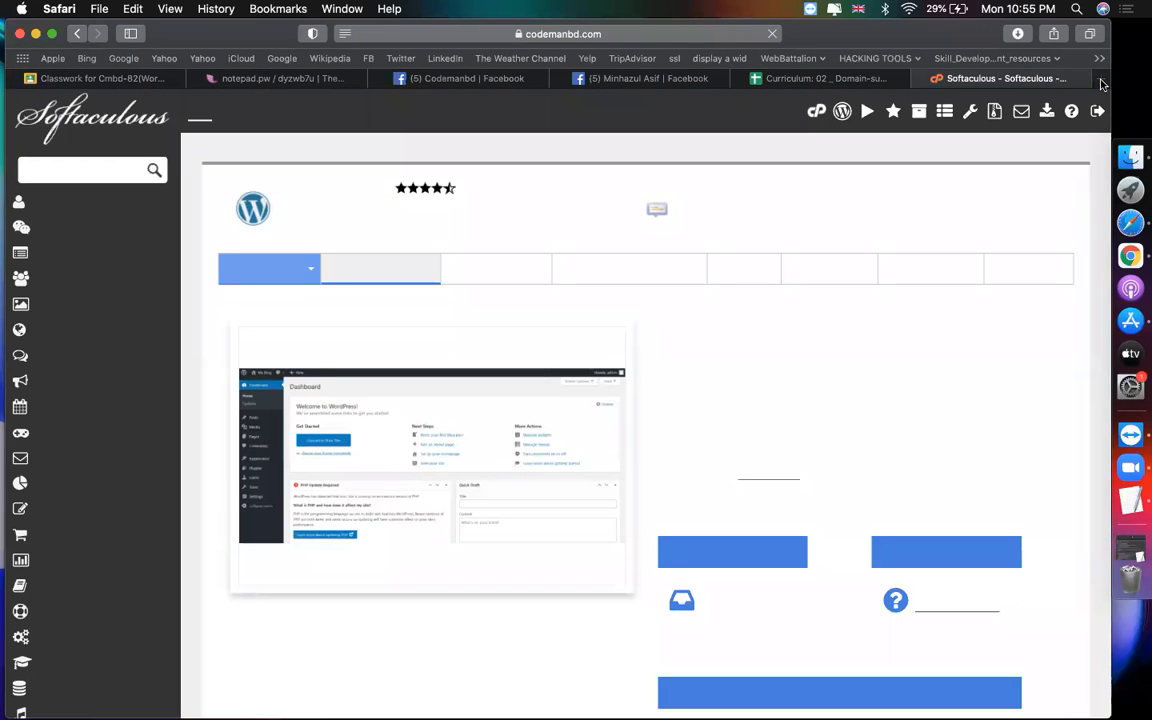
pyautogui.click(1101, 79)
pyautogui.write('notepad.pw')
pyautogui.press('Return')
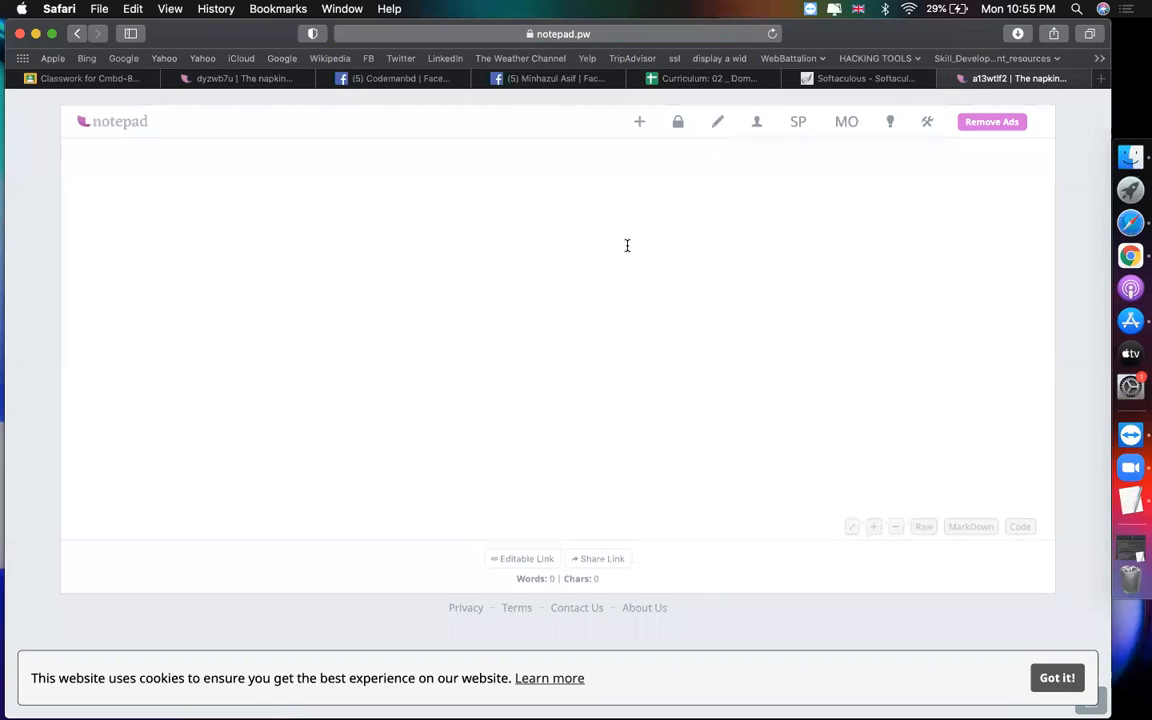
# Step: Write the site's domain with a 'domain:' label and start a 'subdomain:' line below it
pyautogui.write('www.minha')
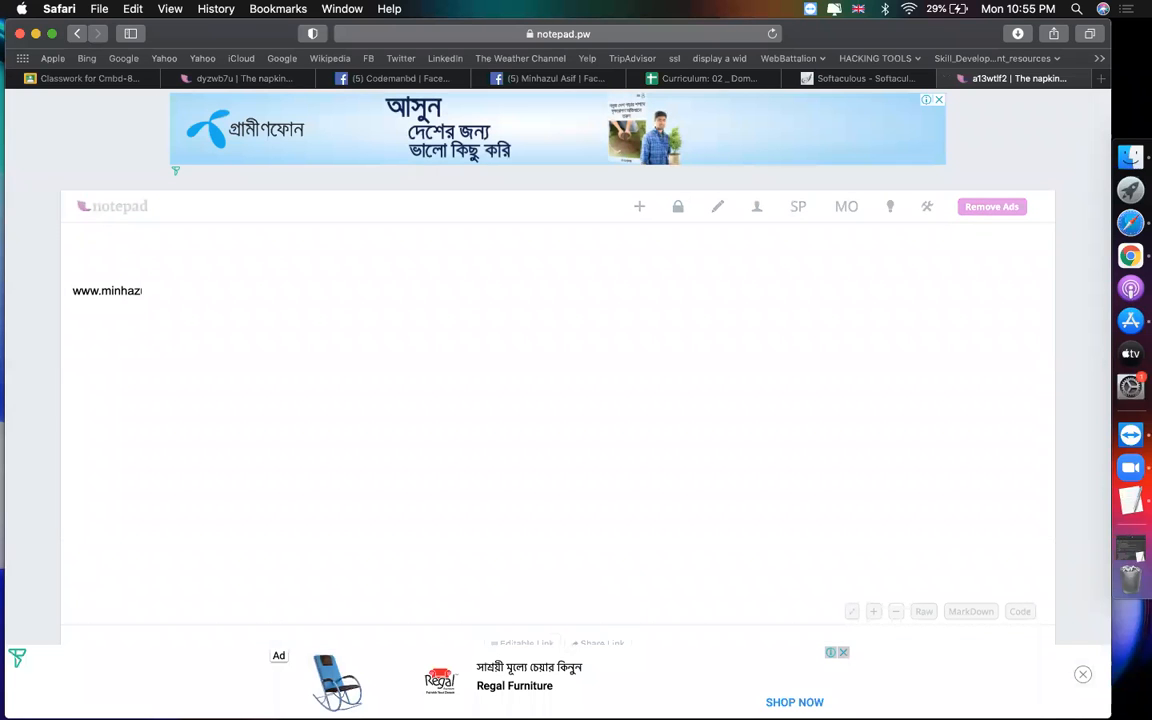
pyautogui.write('zulasif.com')
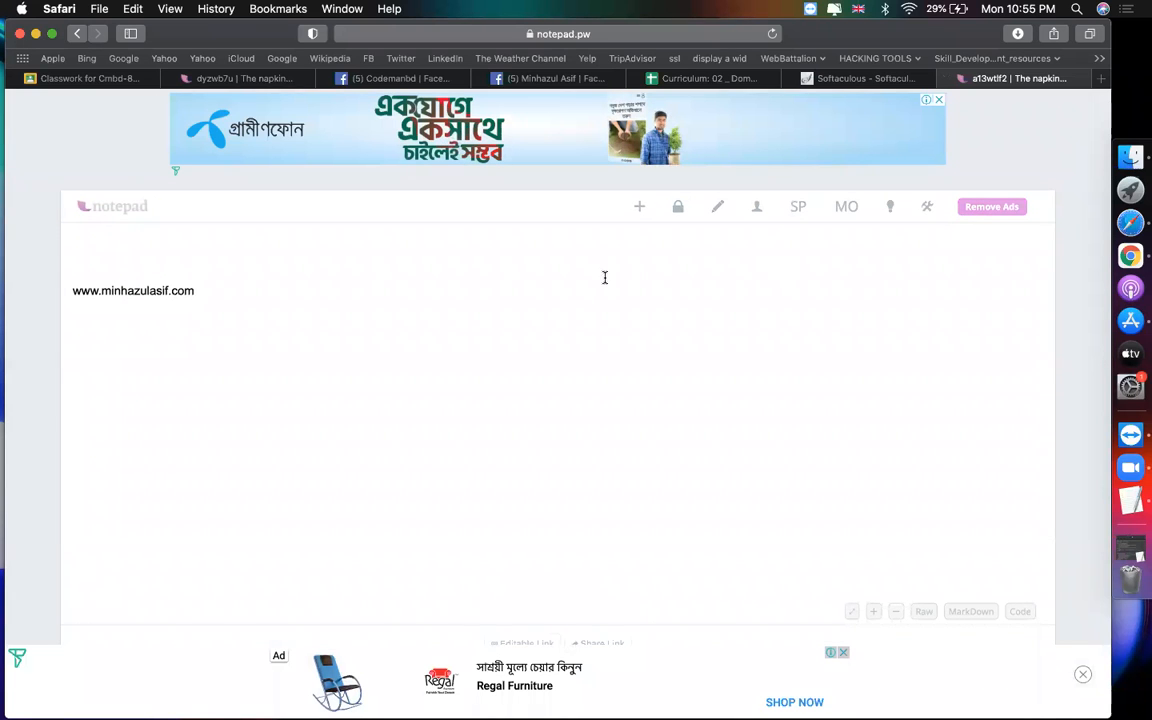
pyautogui.press('Left')
pyautogui.press('Left')
pyautogui.press('Left')
pyautogui.press('Left')
pyautogui.press('Left')
pyautogui.press('Left')
pyautogui.press('Left')
pyautogui.press('Left')
pyautogui.press('Left')
pyautogui.press('Left')
pyautogui.press('Left')
pyautogui.press('Left')
pyautogui.press('Left')
pyautogui.press('Left')
pyautogui.press('Left')
pyautogui.press('Left')
pyautogui.press('Left')
pyautogui.press('Left')
pyautogui.press('Left')
pyautogui.press('Left')
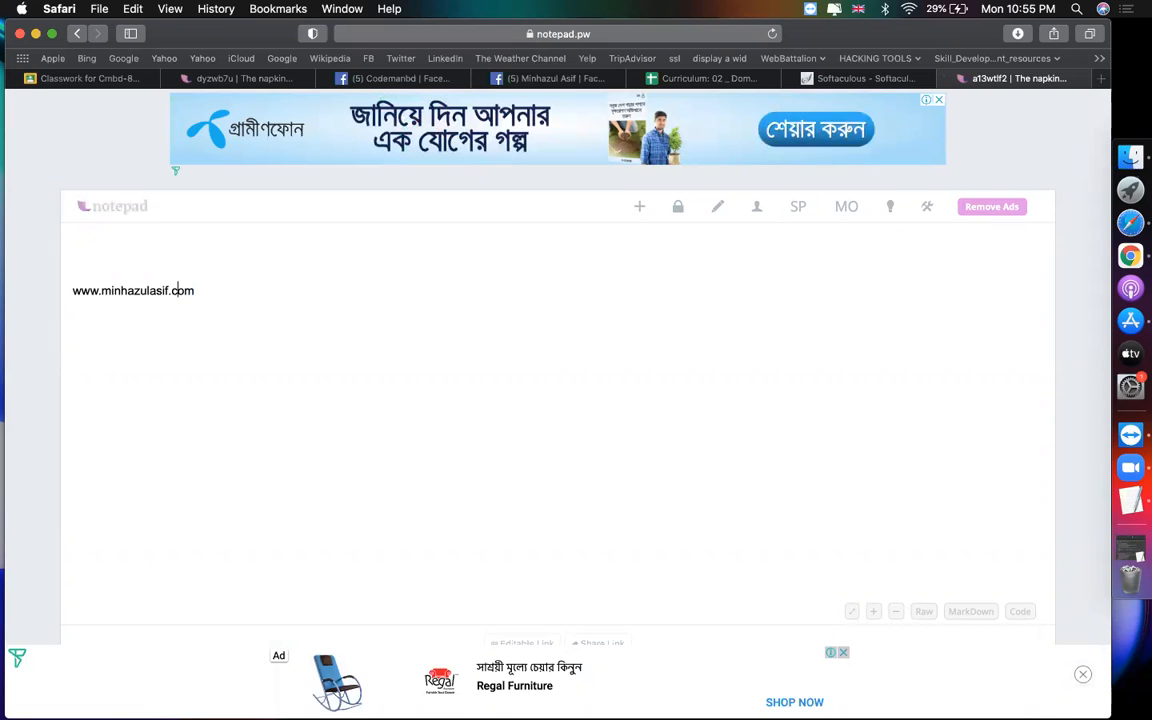
pyautogui.write('domain:')
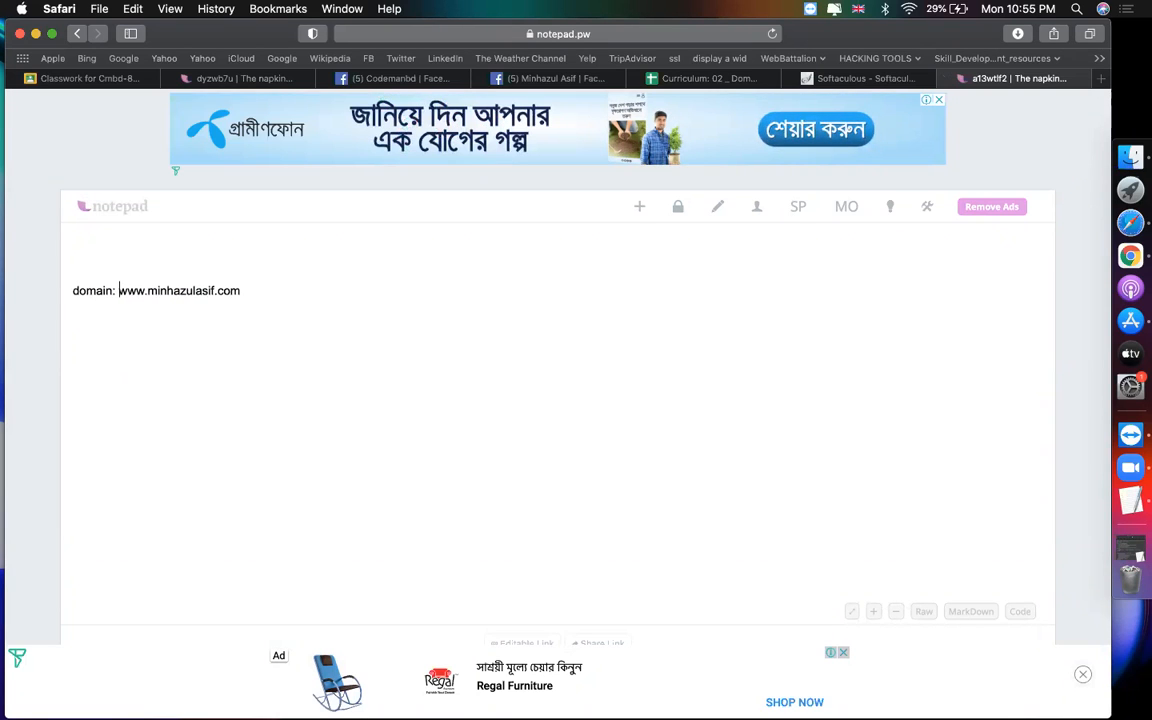
pyautogui.click(357, 277)
pyautogui.click(315, 290)
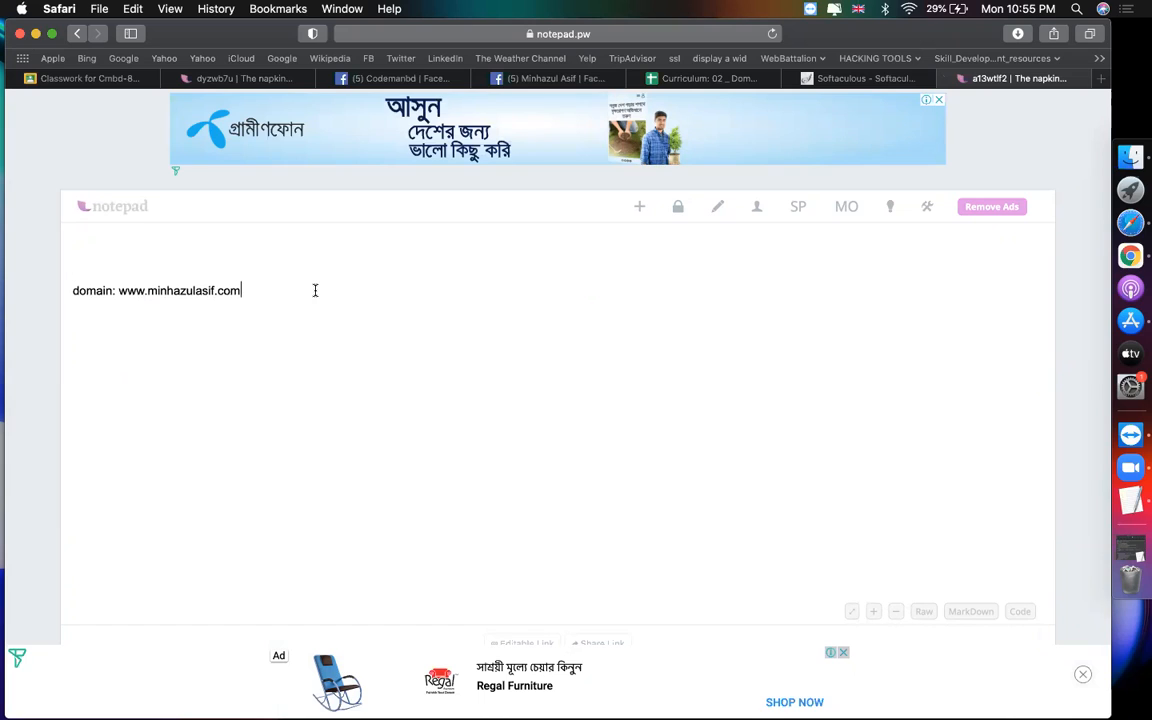
pyautogui.write('sub')
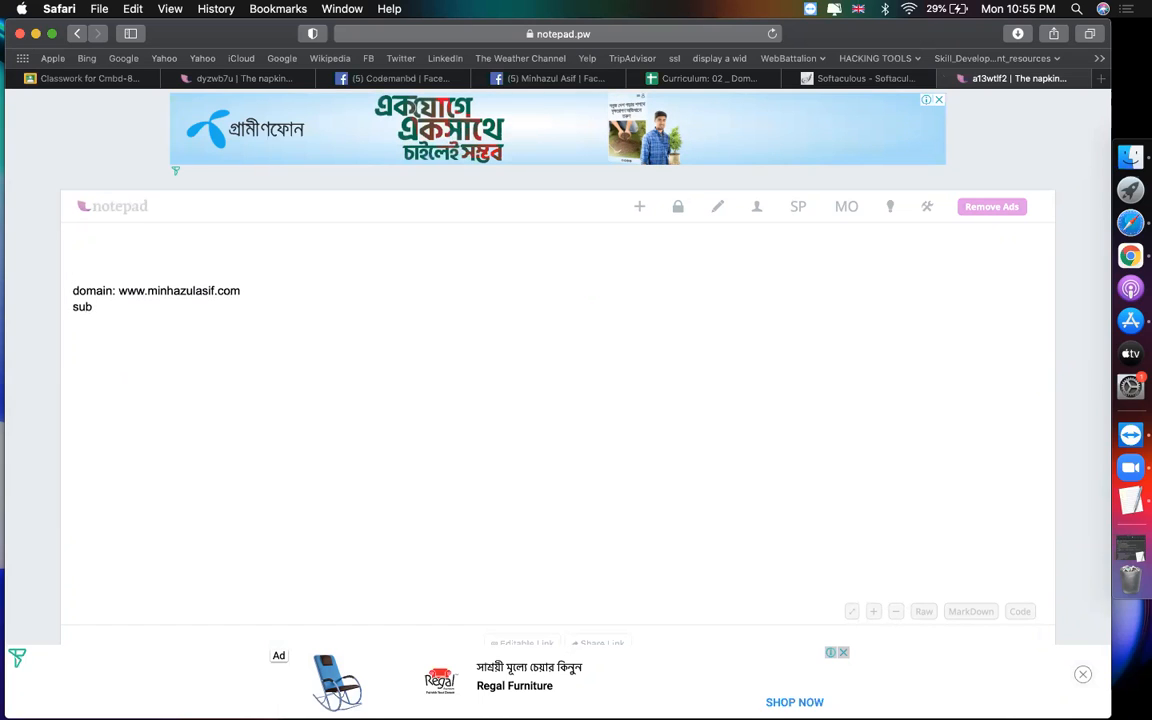
pyautogui.write('domain:')
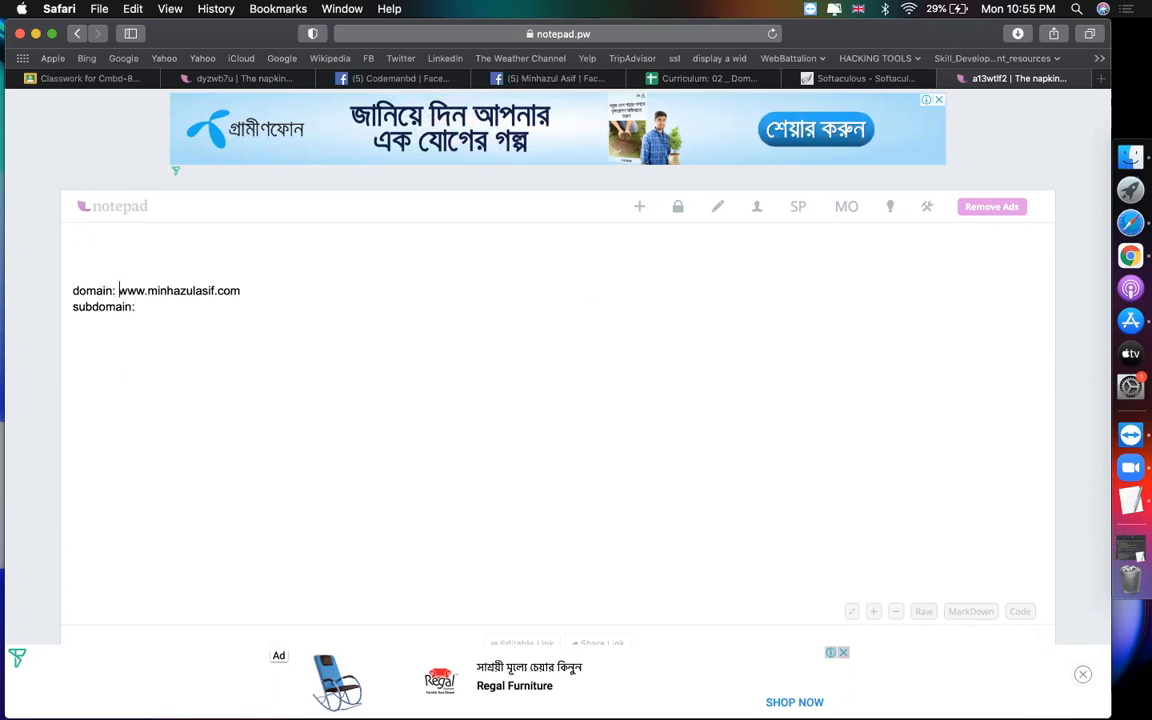
pyautogui.moveTo(119, 290); pyautogui.dragTo(241, 291)
pyautogui.press('super+c')
pyautogui.click(158, 307)
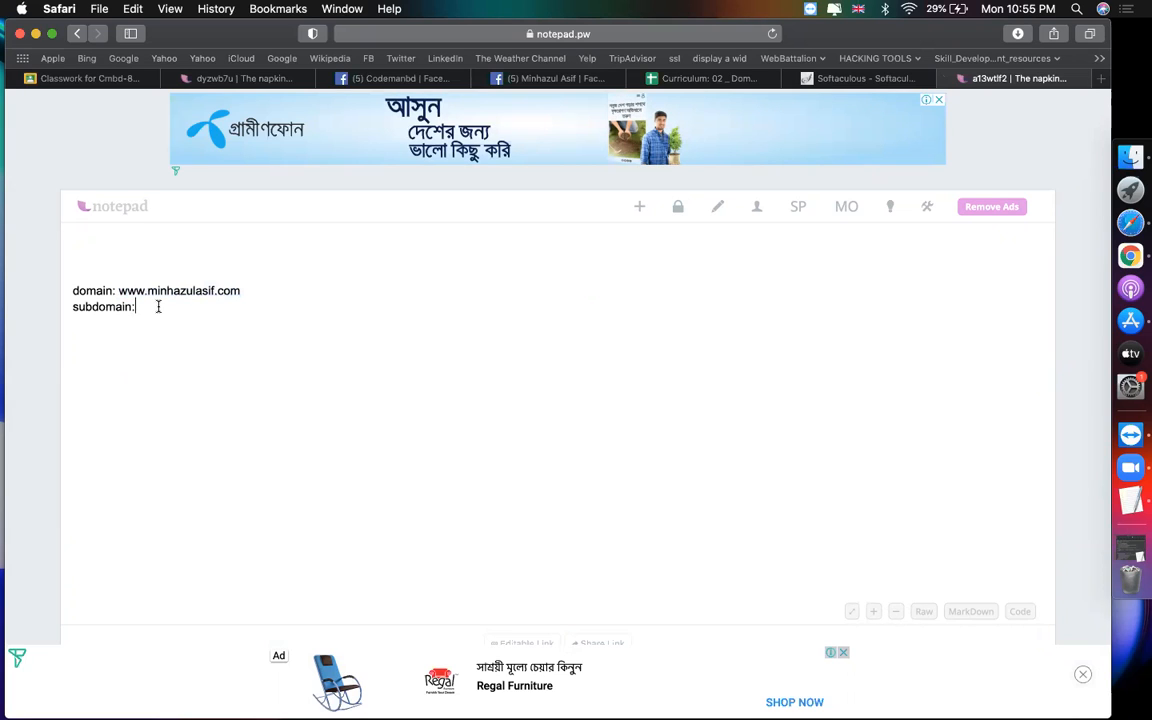
pyautogui.press('super+v')
pyautogui.hotkey('alt', 'Left')
pyautogui.hotkey('alt', 'Left')
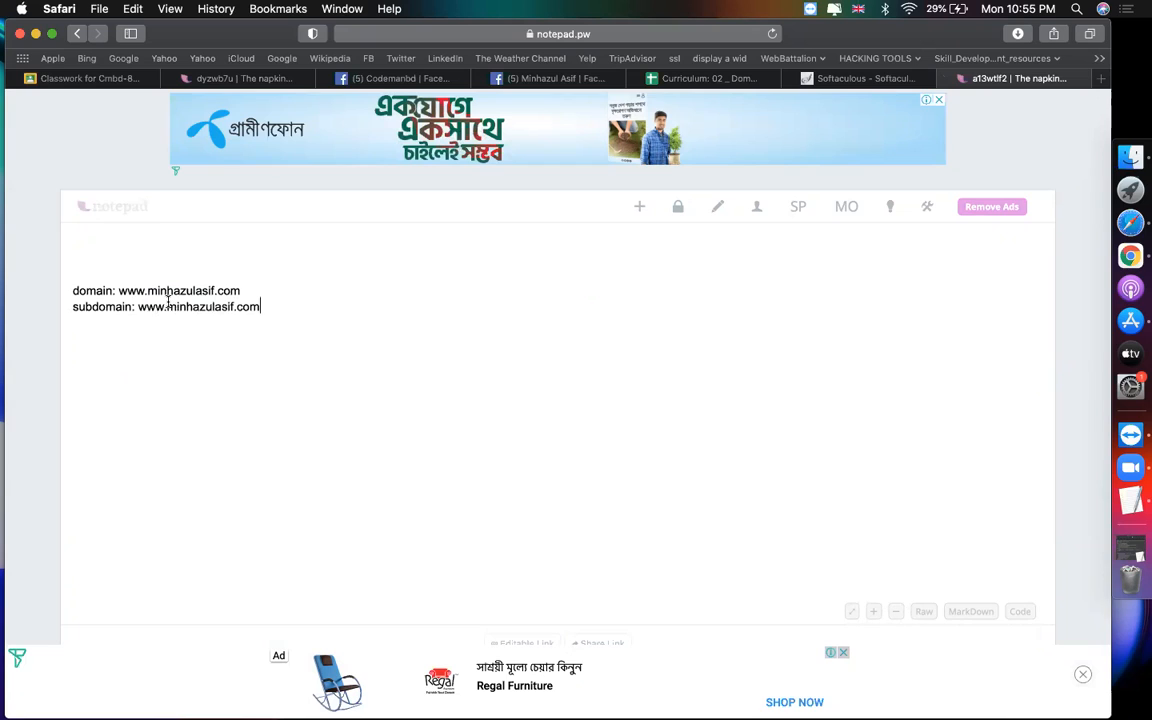
pyautogui.write('projec')
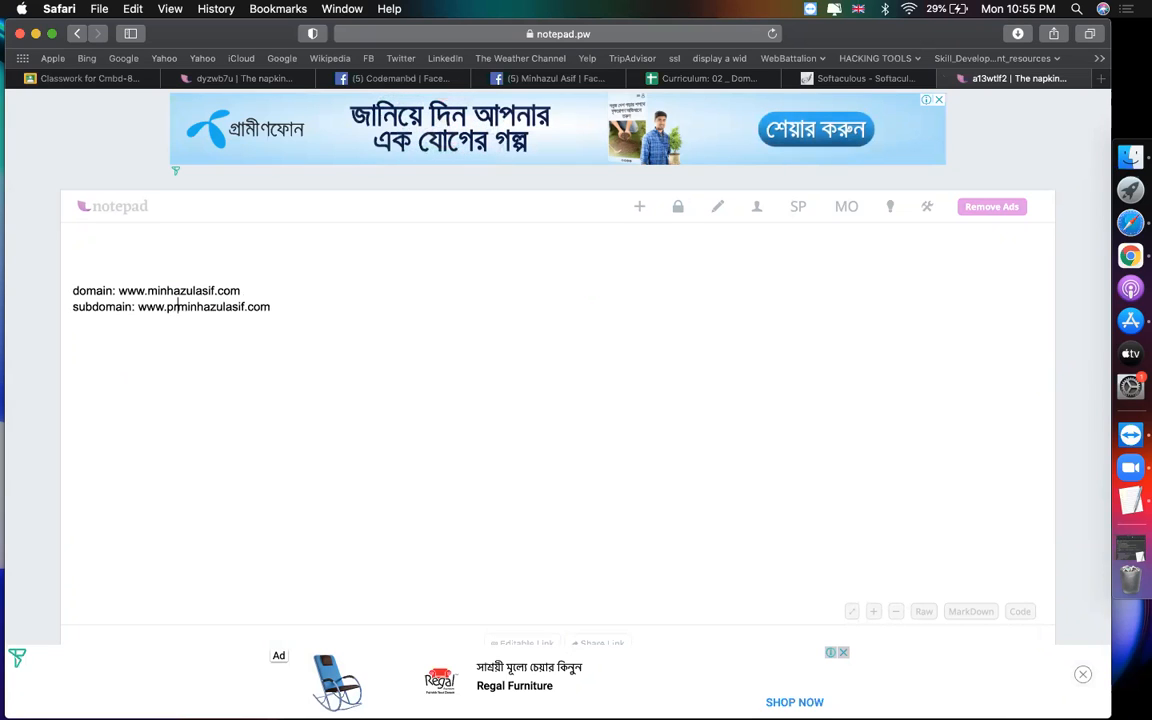
pyautogui.write('t1.')
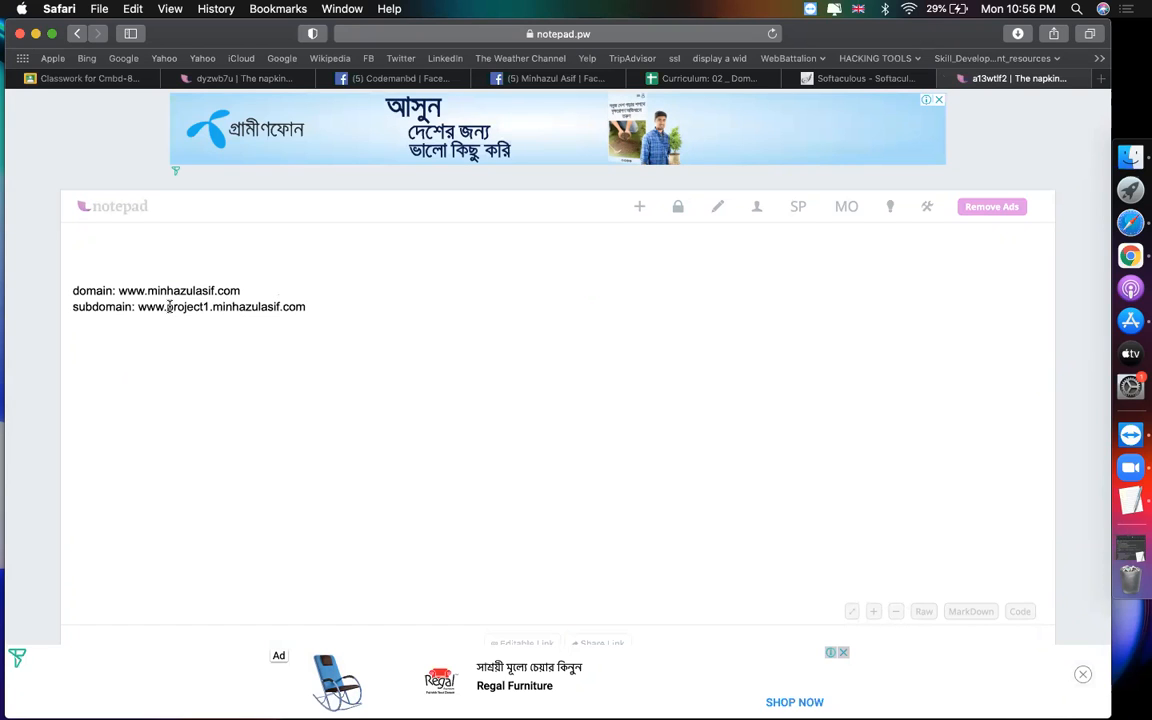
# Step: Highlight the project1 and main-domain parts of the subdomain, then add a 'directory:' line
pyautogui.moveTo(166, 307); pyautogui.dragTo(207, 307)
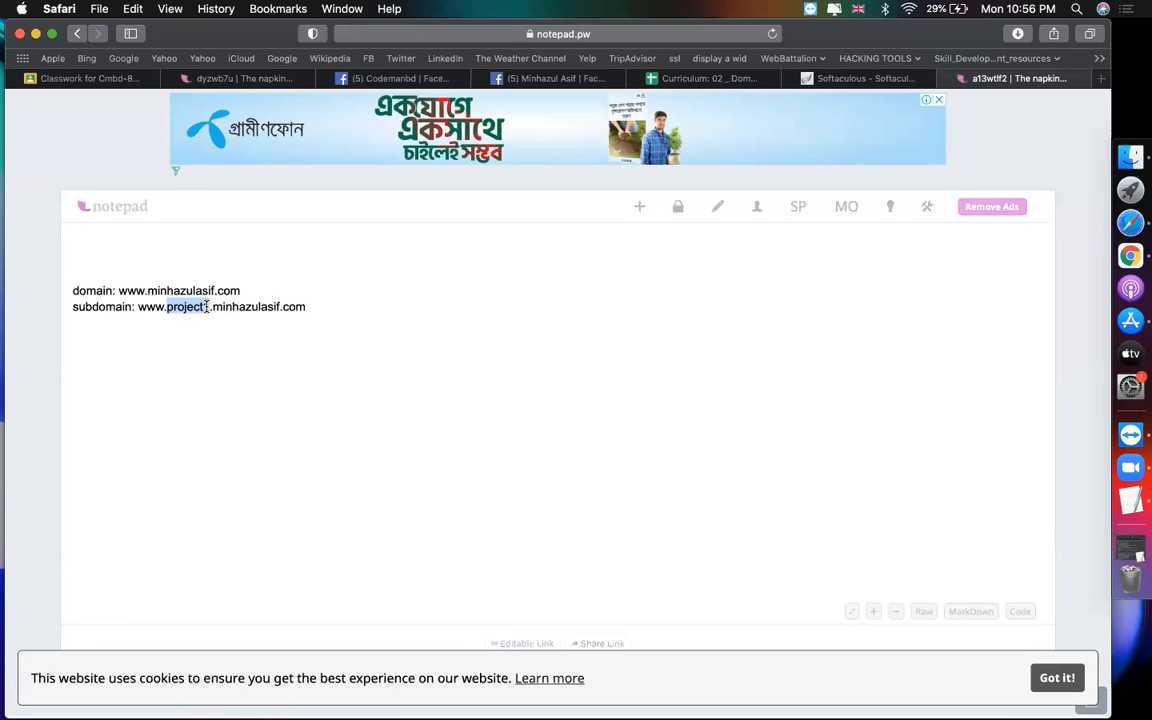
pyautogui.click(313, 306)
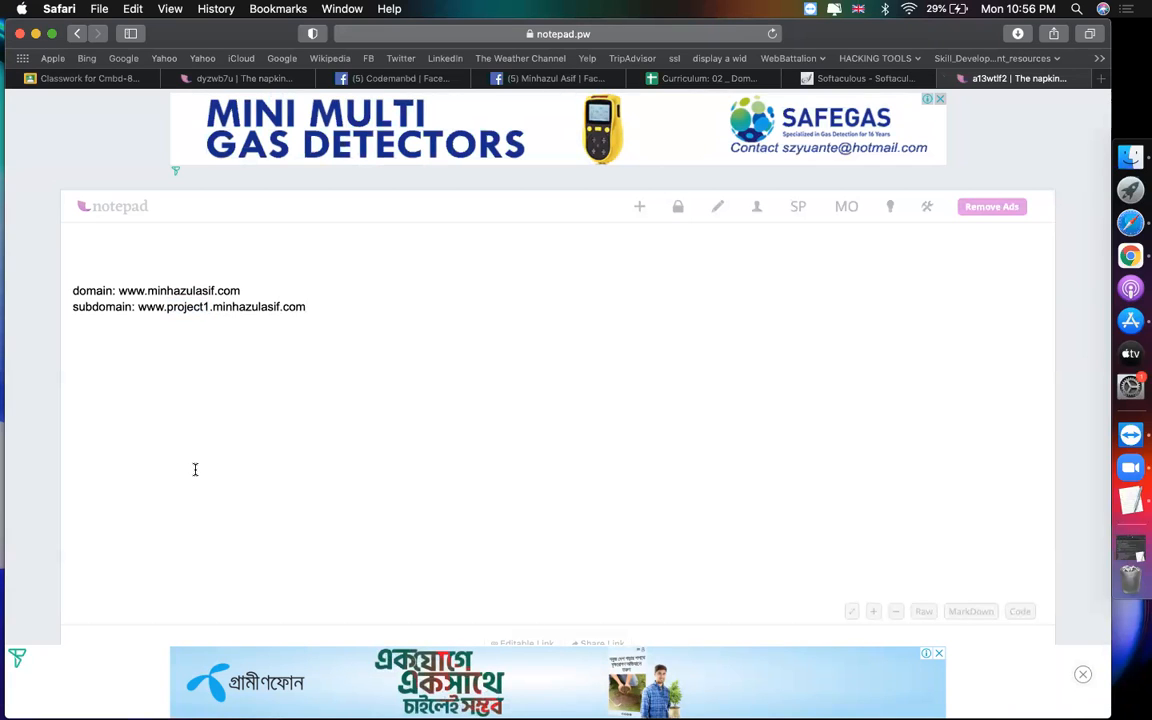
pyautogui.doubleClick(316, 306)
pyautogui.moveTo(166, 307); pyautogui.dragTo(207, 307)
pyautogui.click(369, 306)
pyautogui.write('directory:')
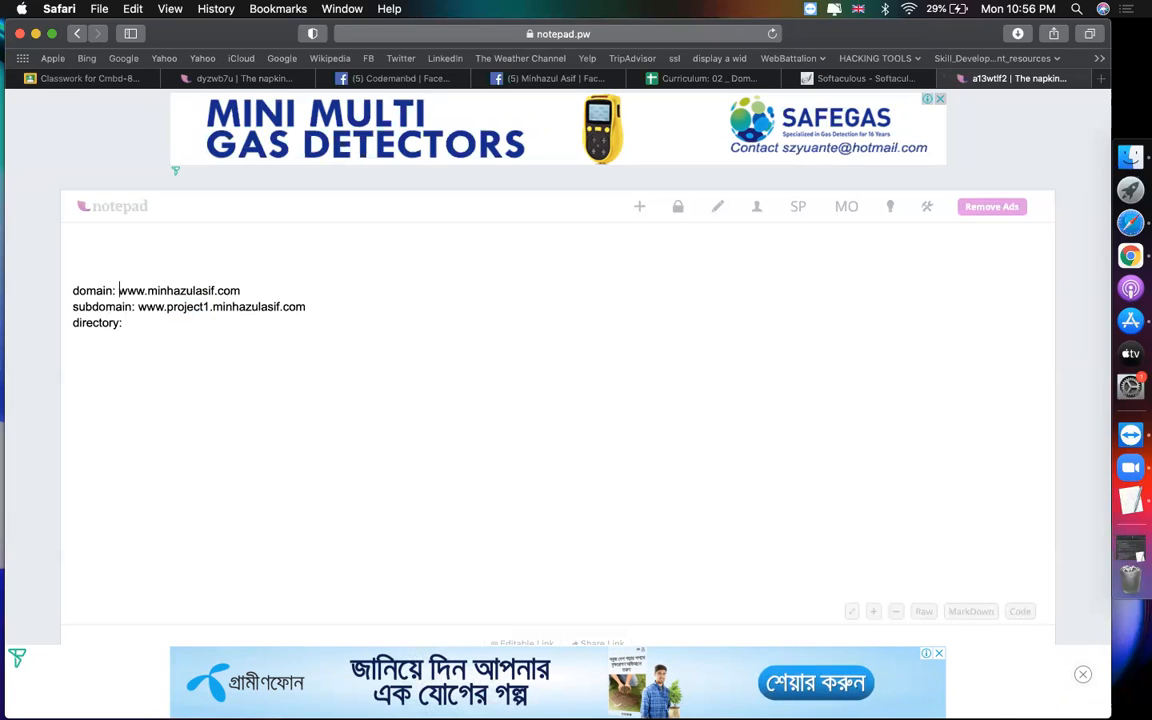
# Step: Complete the directory line as the site's domain followed by /project1
pyautogui.moveTo(119, 290); pyautogui.dragTo(240, 290)
pyautogui.press('super+c')
pyautogui.click(152, 325)
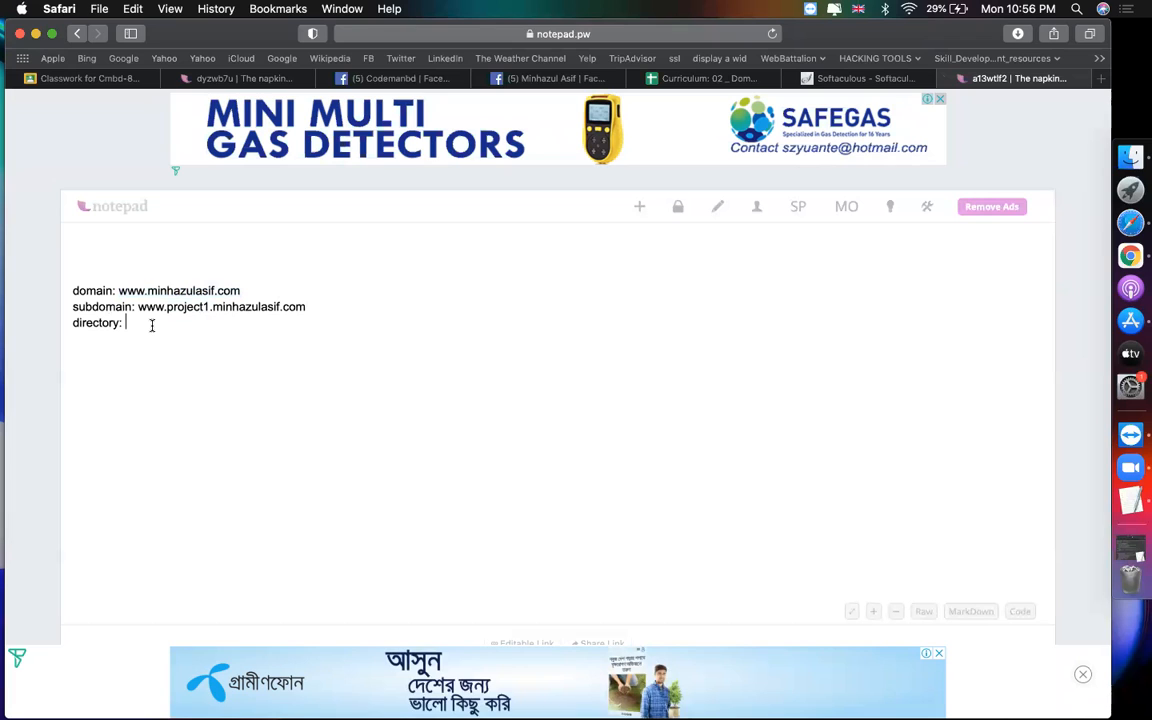
pyautogui.press('super+v')
pyautogui.write('/pro')
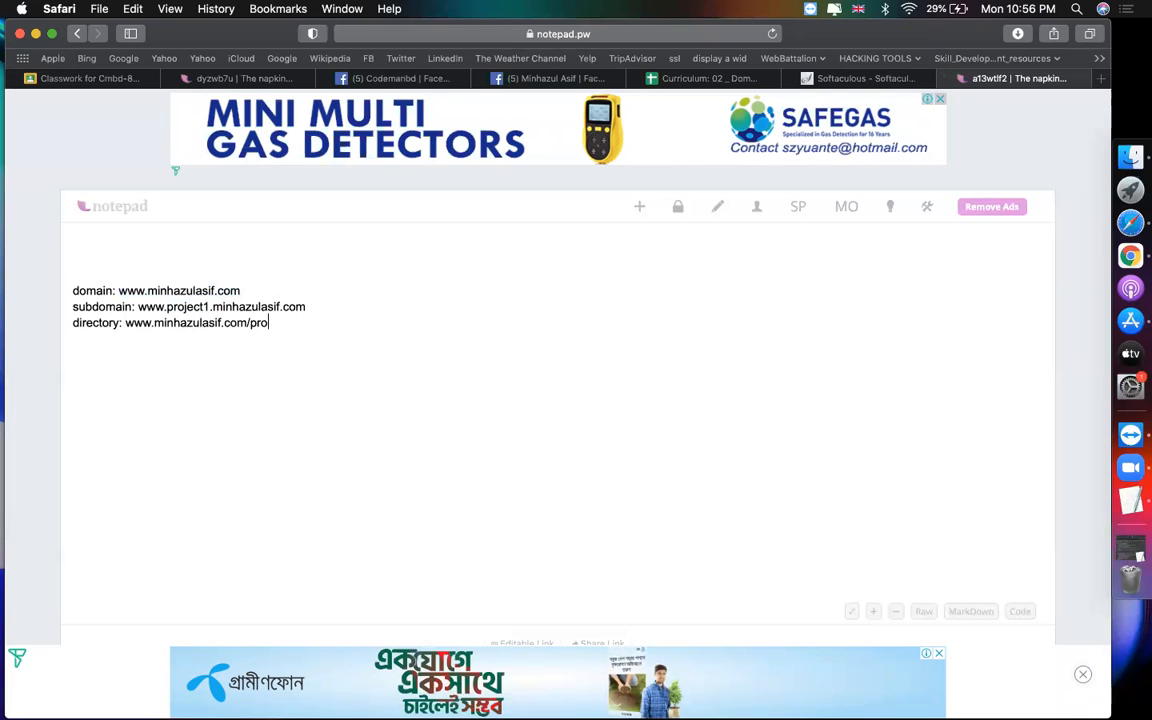
pyautogui.write('ject1')
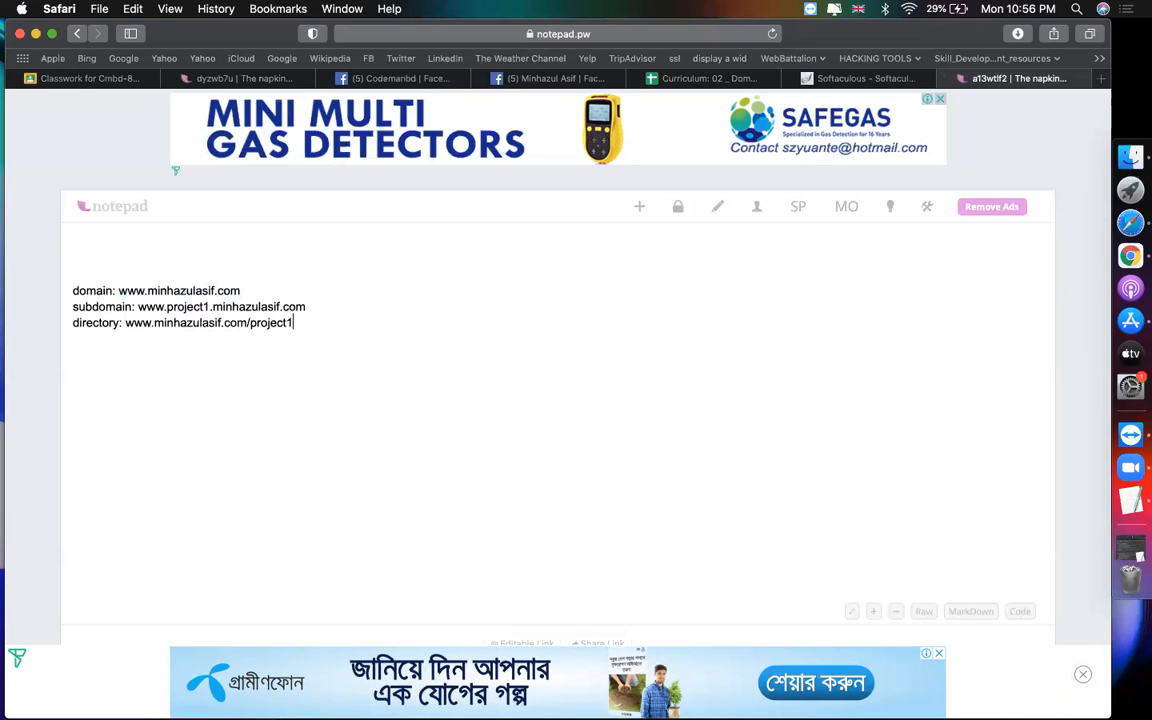
# Step: Highlight project1 in the subdomain and directory lines to compare the two addresses
pyautogui.scroll(5, 155, 323)
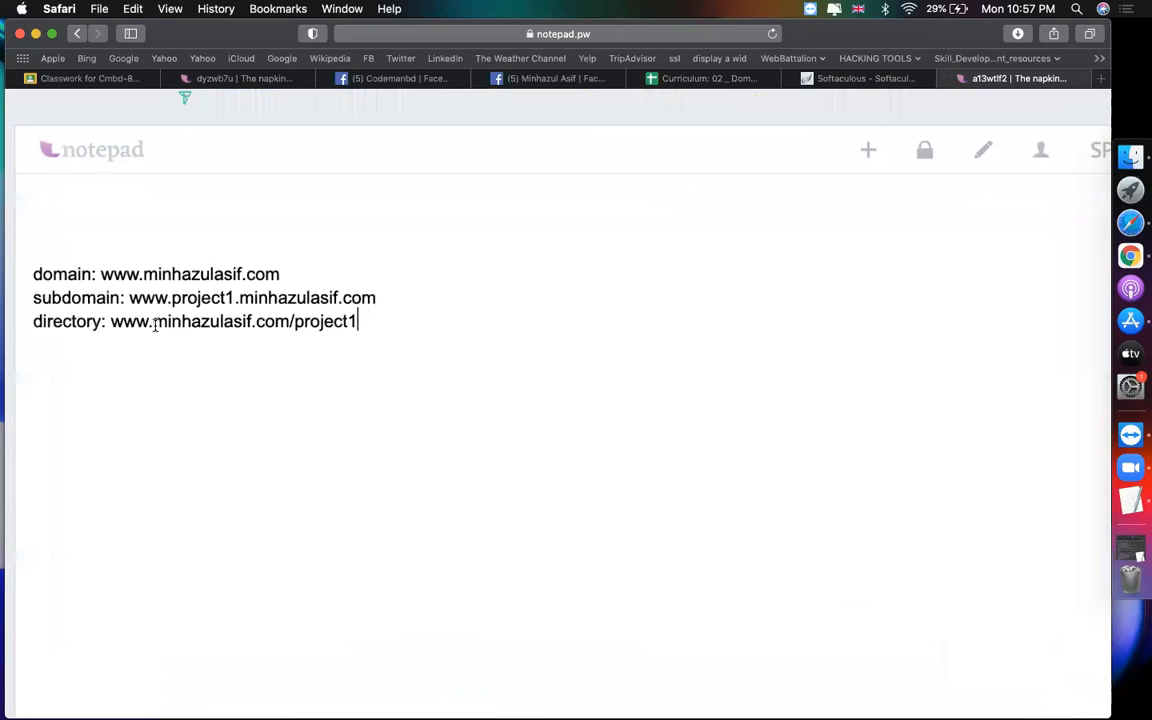
pyautogui.scroll(-5, 155, 323)
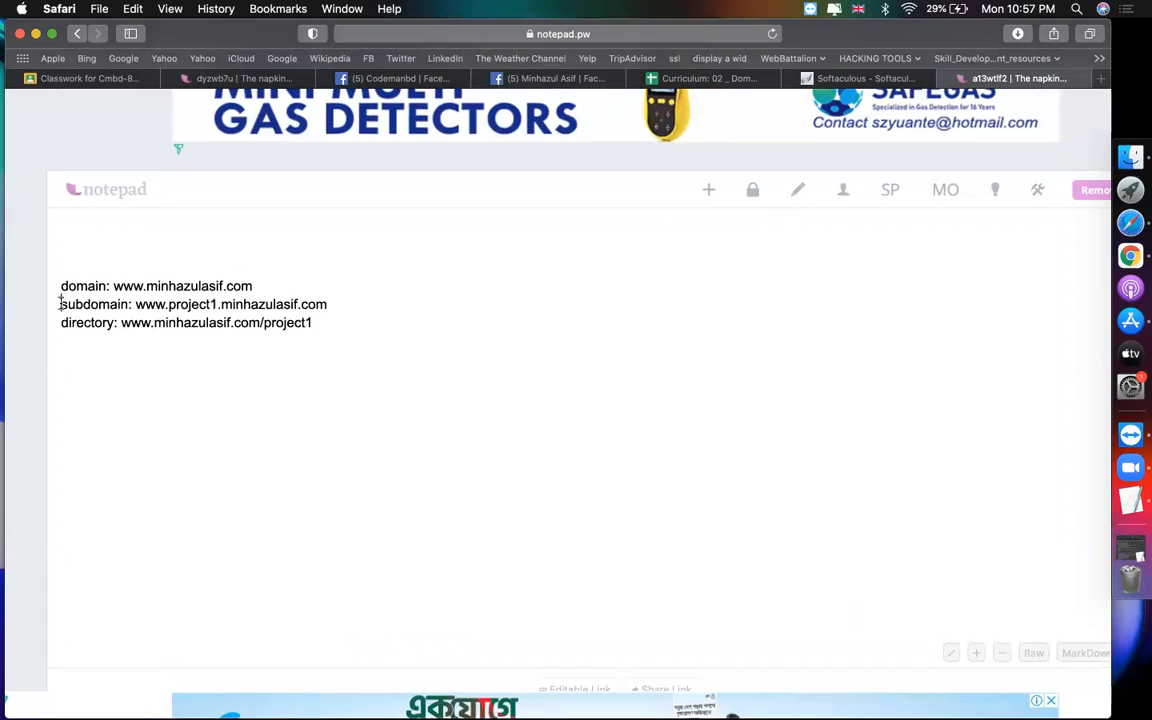
pyautogui.moveTo(60, 300); pyautogui.dragTo(403, 324)
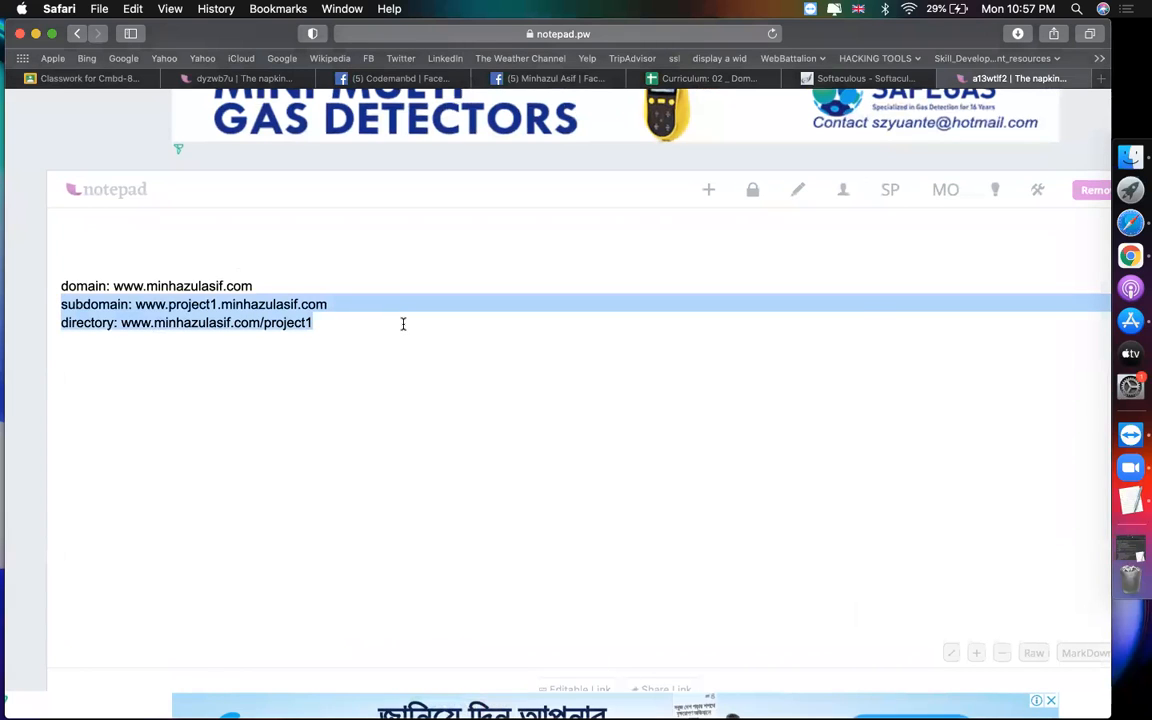
pyautogui.click(403, 323)
pyautogui.hotkey('alt', 'shift', 'Left')
pyautogui.scroll(-2, 403, 324)
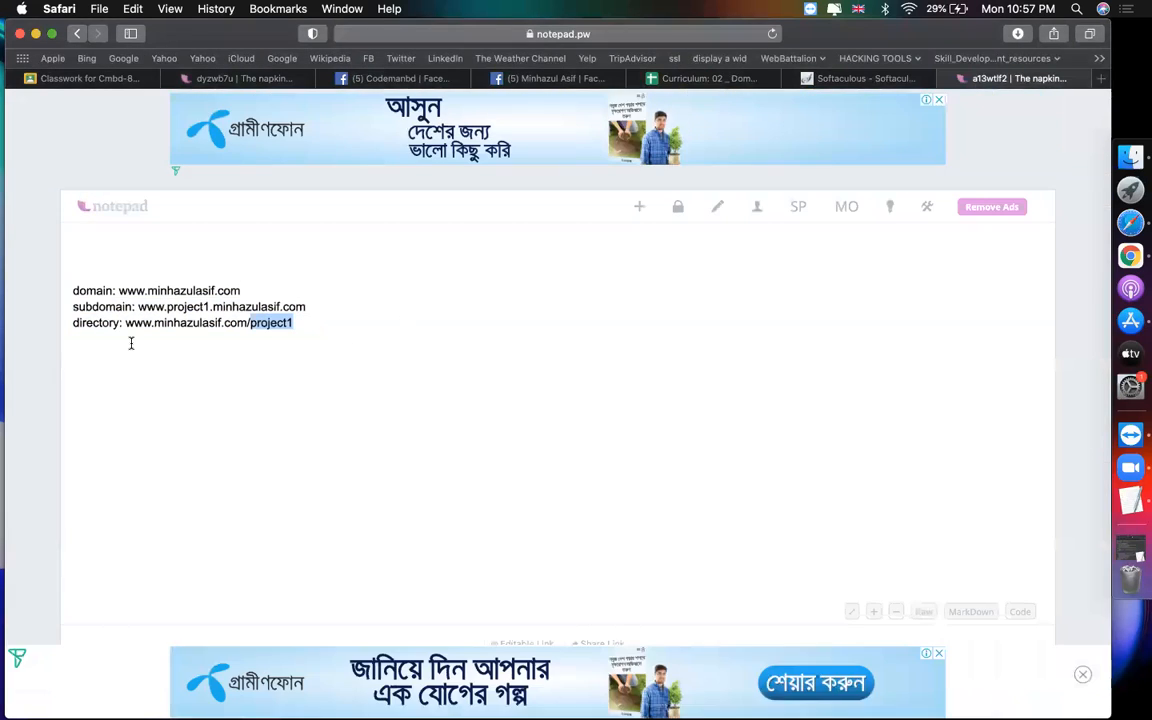
pyautogui.doubleClick(177, 306)
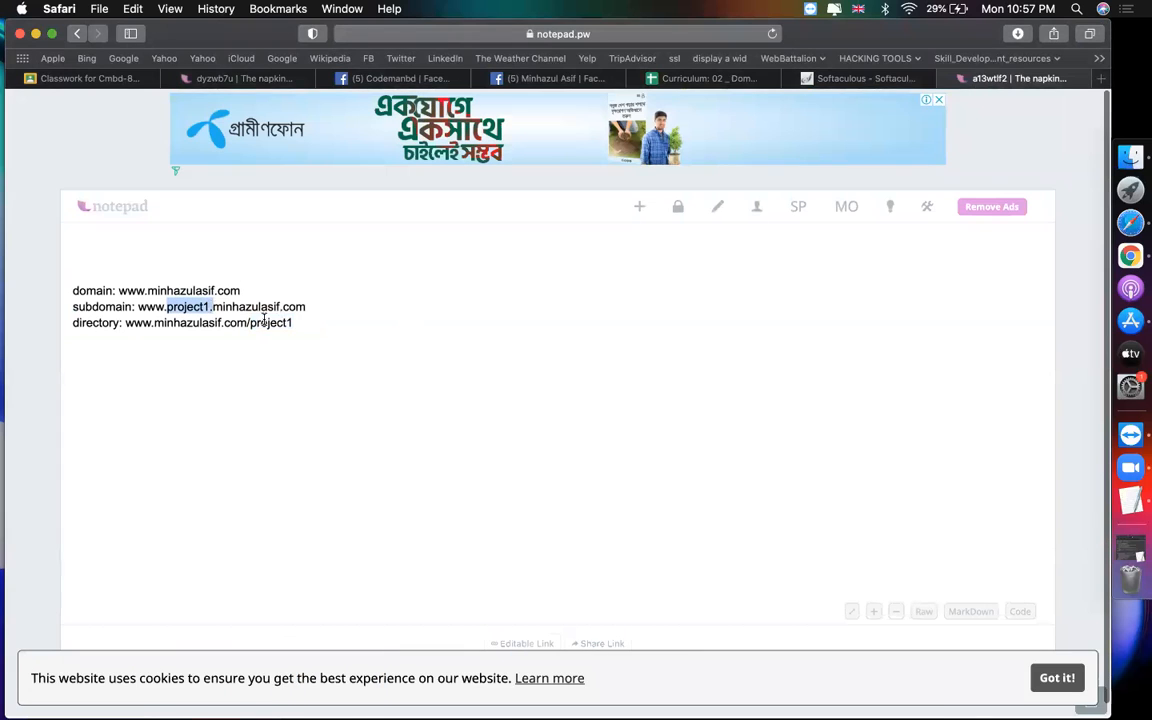
pyautogui.moveTo(249, 322); pyautogui.dragTo(285, 323)
pyautogui.click(320, 323)
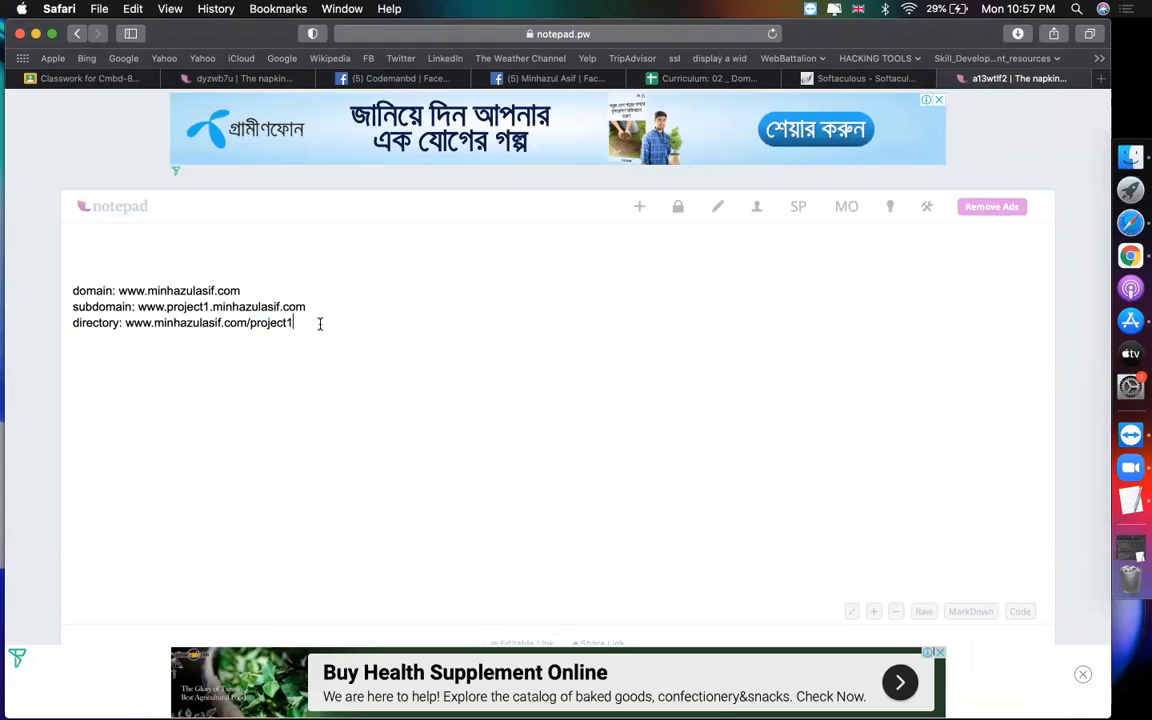
pyautogui.click(840, 84)
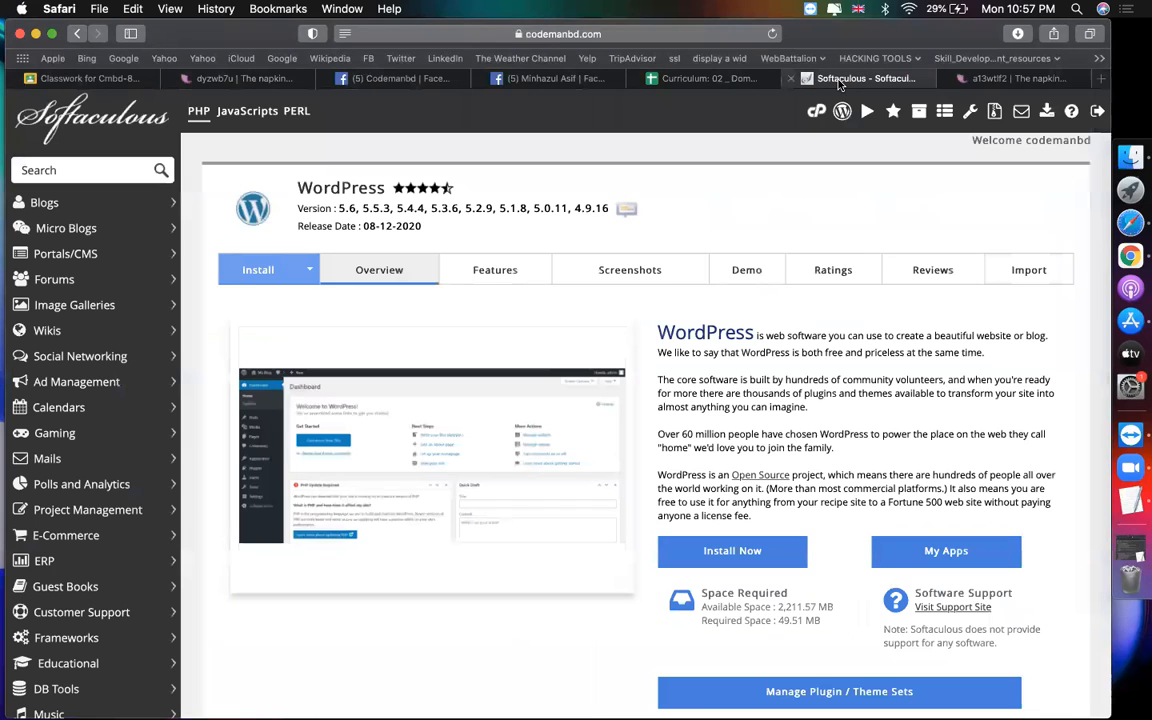
pyautogui.scroll(-15, 694, 329)
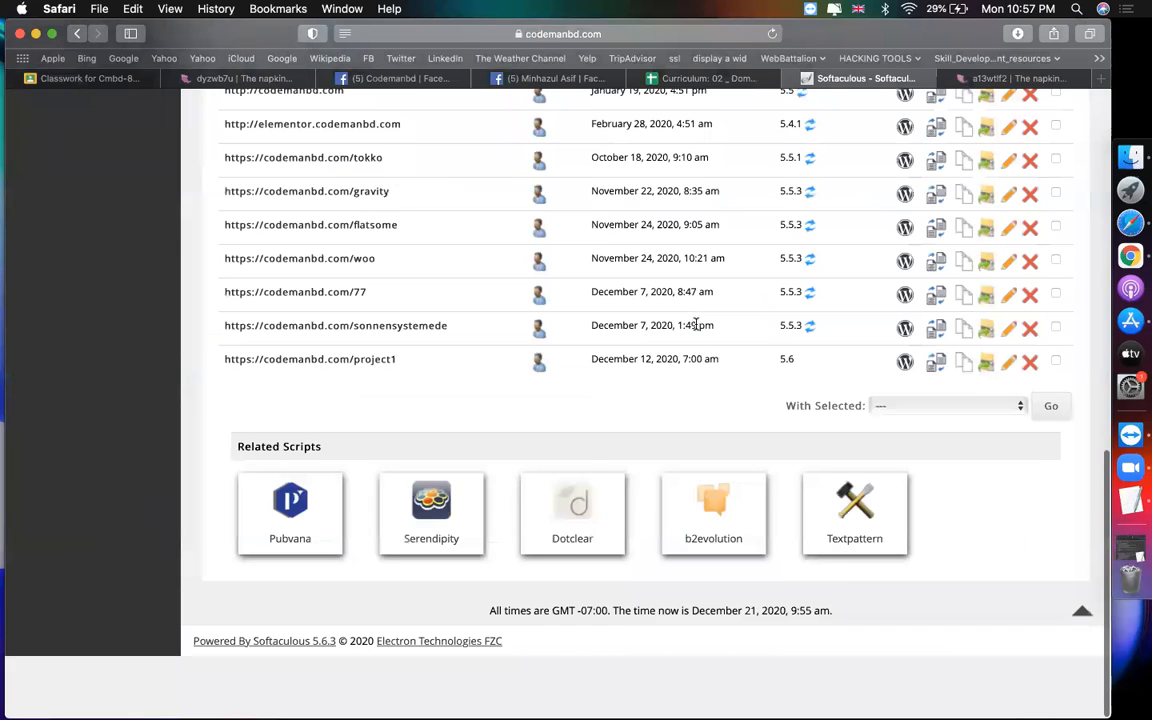
pyautogui.scroll(5, 696, 324)
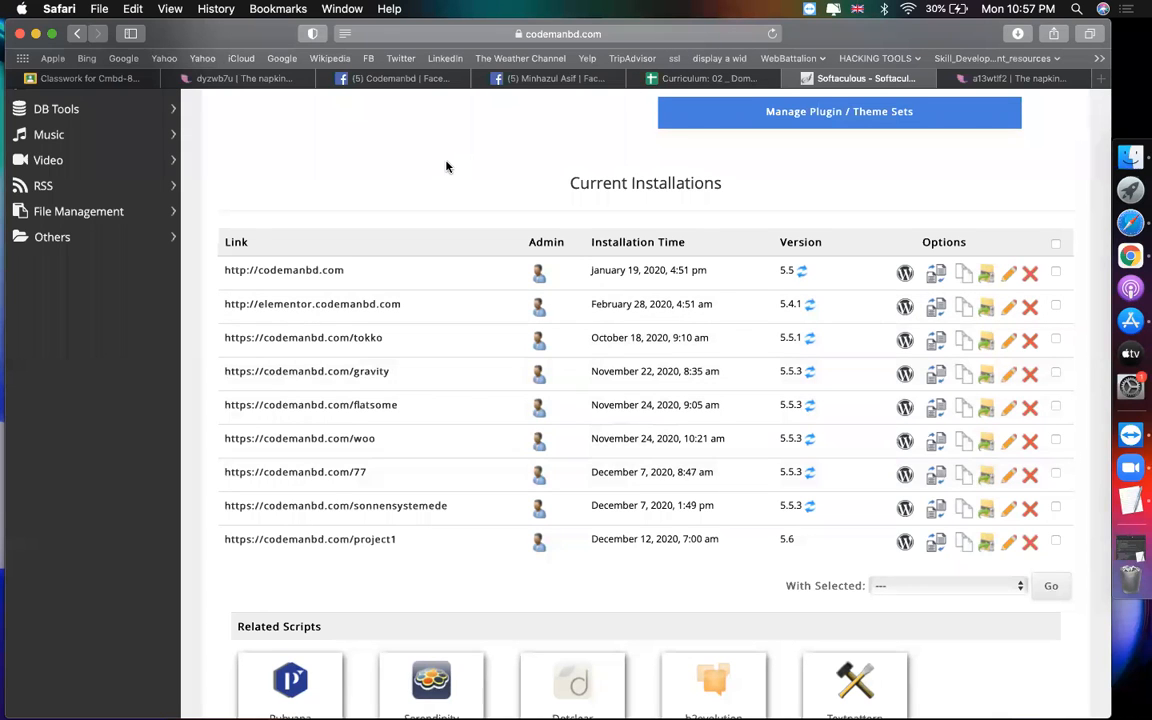
pyautogui.scroll(10, 447, 167)
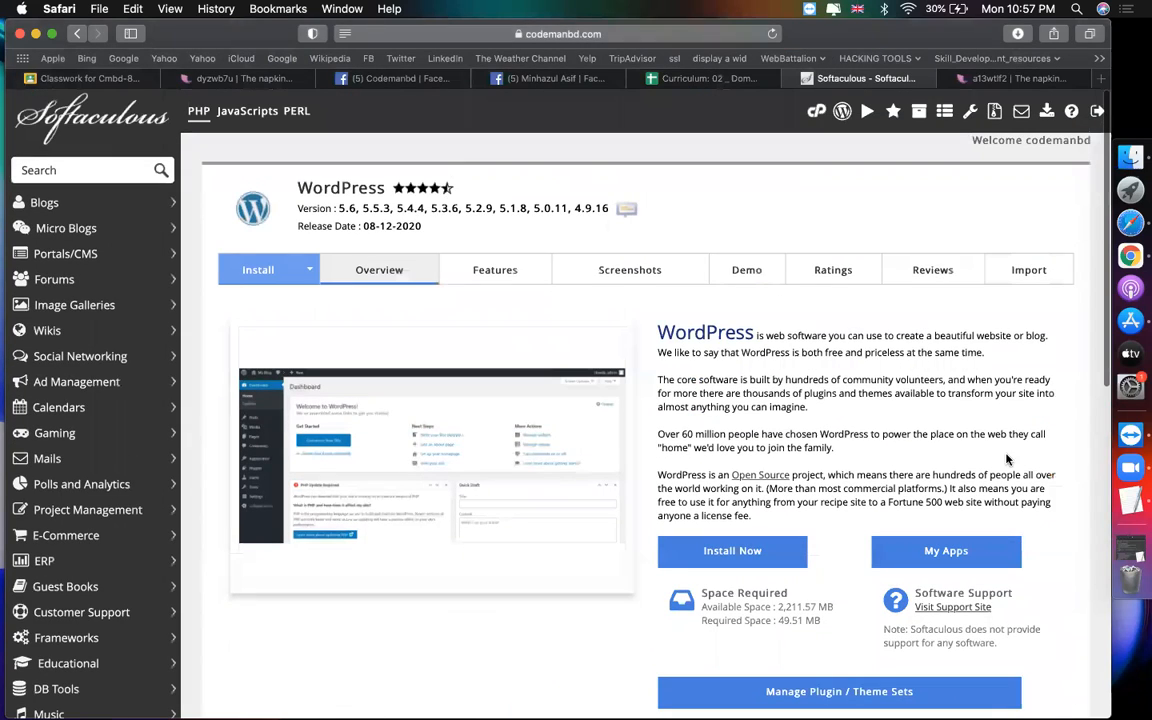
pyautogui.scroll(-1, 705, 500)
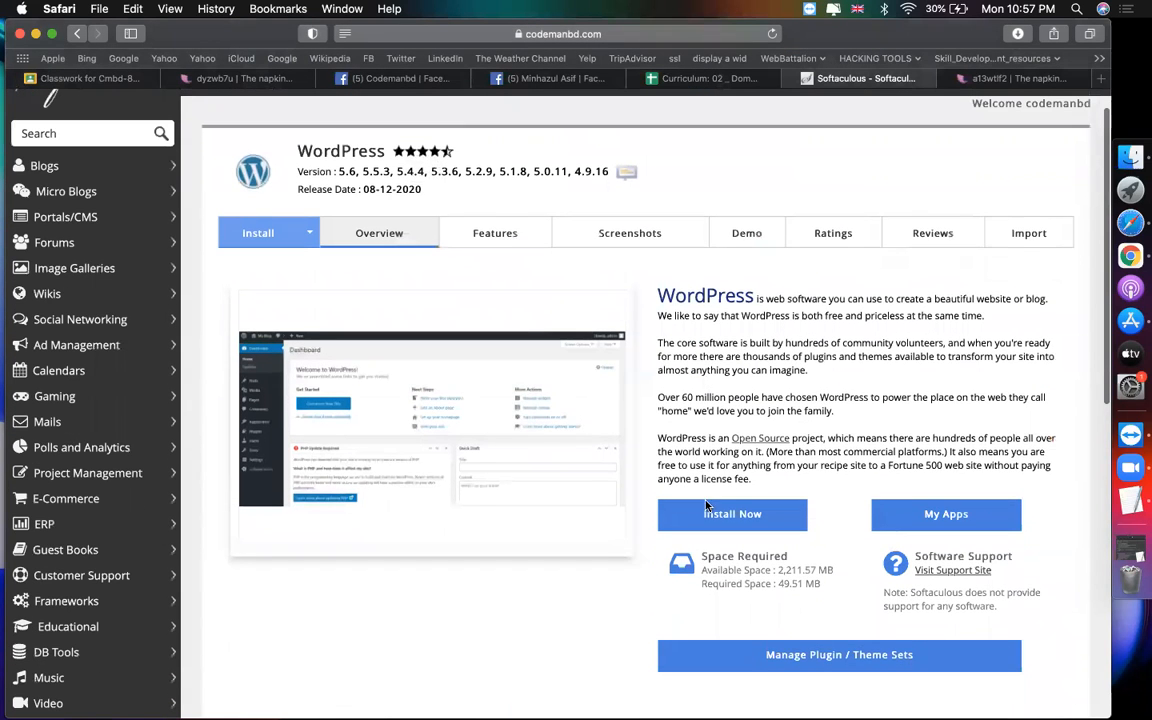
pyautogui.click(713, 514)
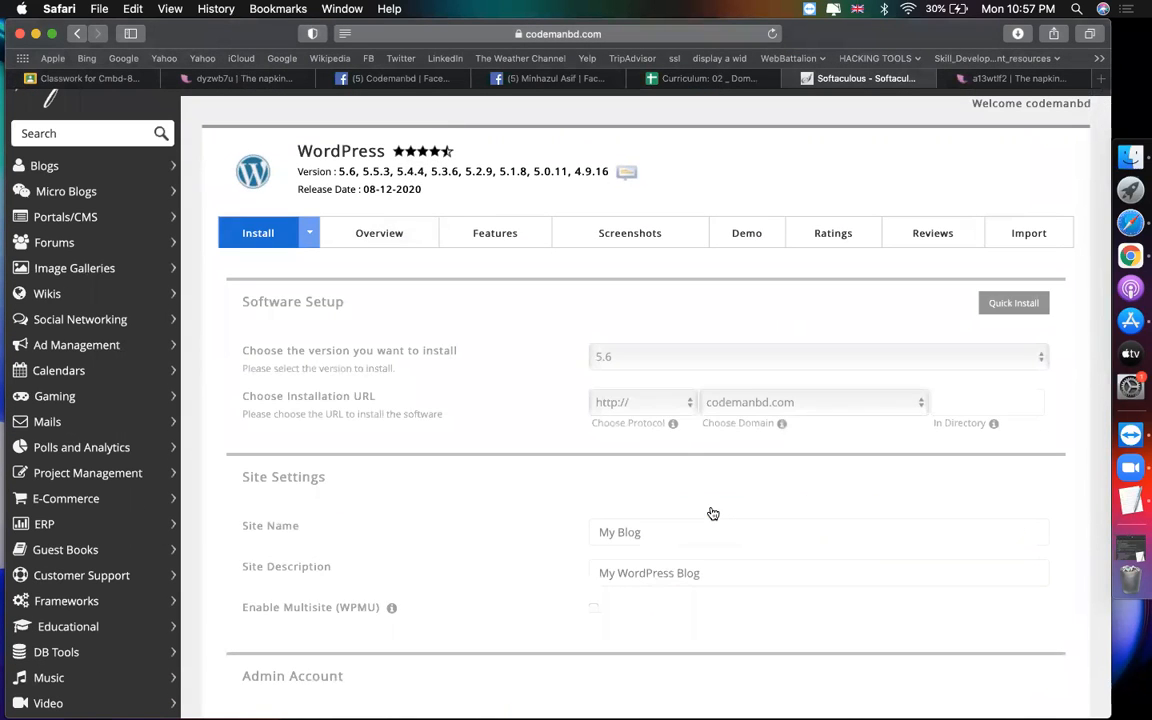
pyautogui.click(967, 399)
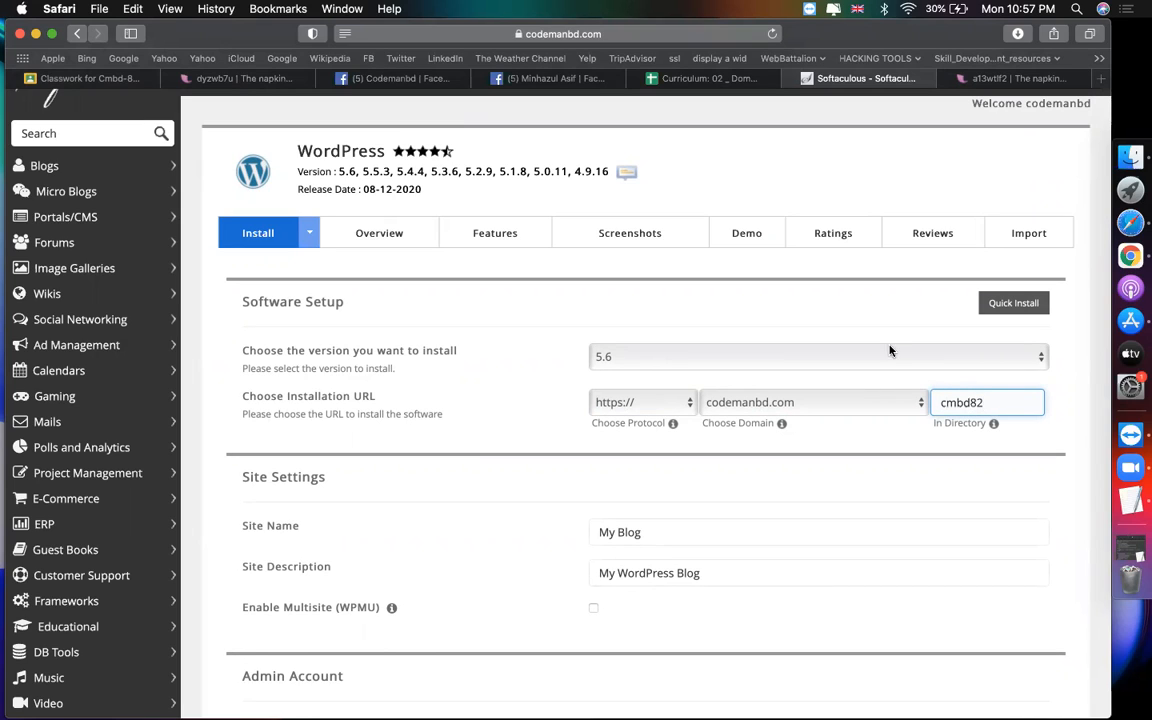
pyautogui.click(869, 311)
pyautogui.click(969, 402)
pyautogui.click(881, 448)
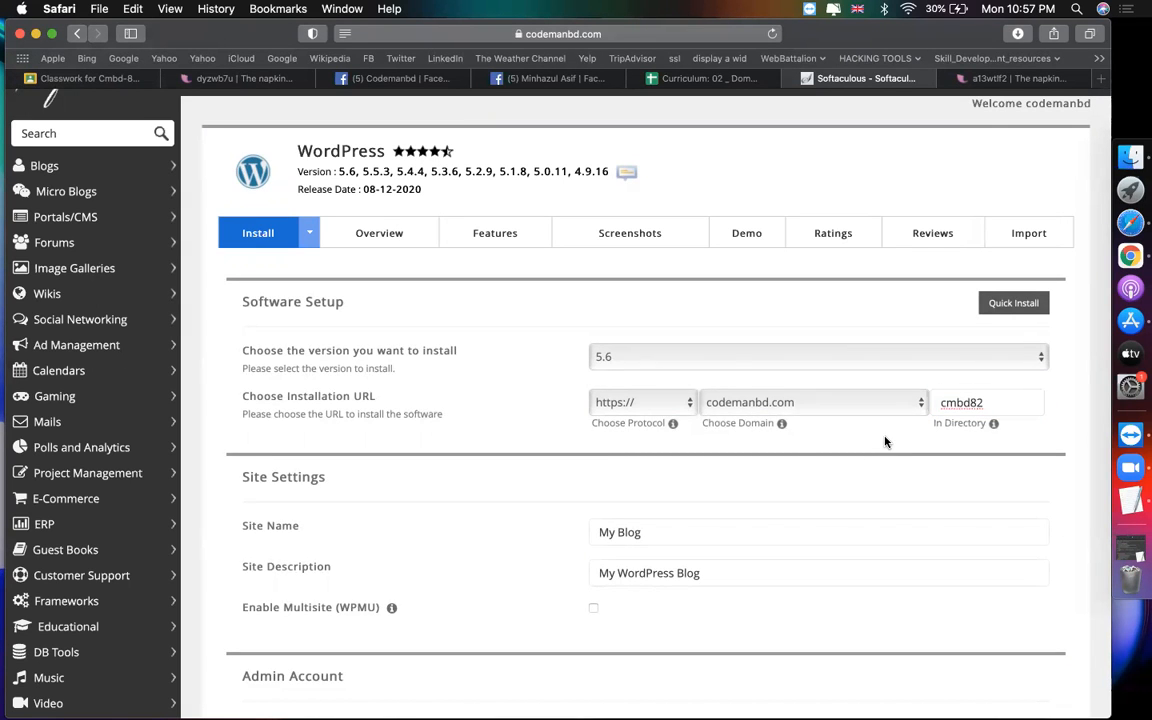
# Step: Set the admin account's username and password in the Admin Account section
pyautogui.scroll(-6, 884, 442)
pyautogui.click(830, 436)
pyautogui.click(422, 421)
pyautogui.click(319, 432)
pyautogui.click(625, 477)
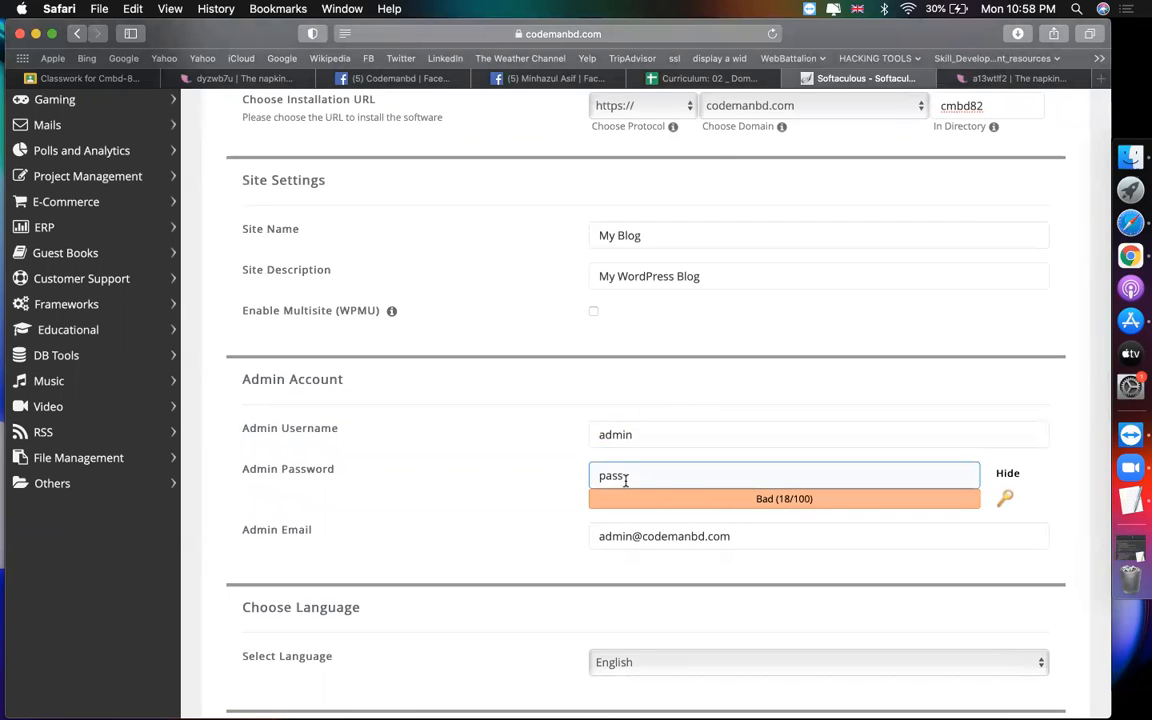
pyautogui.click(504, 488)
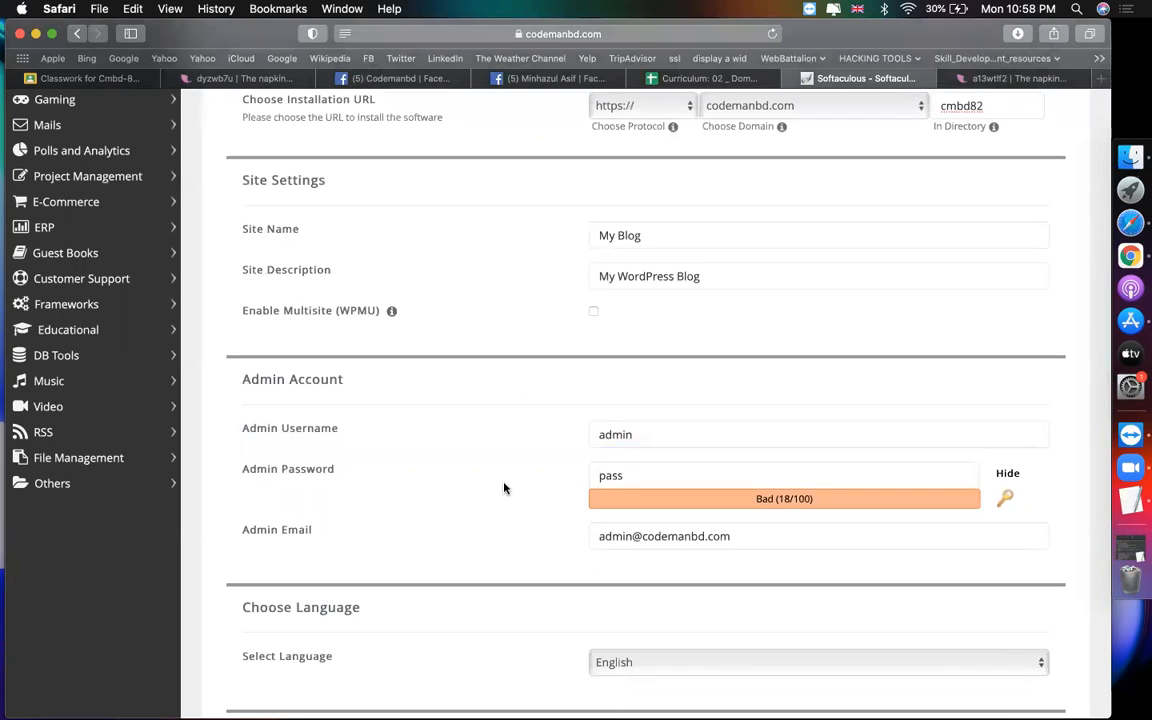
pyautogui.scroll(5, 504, 488)
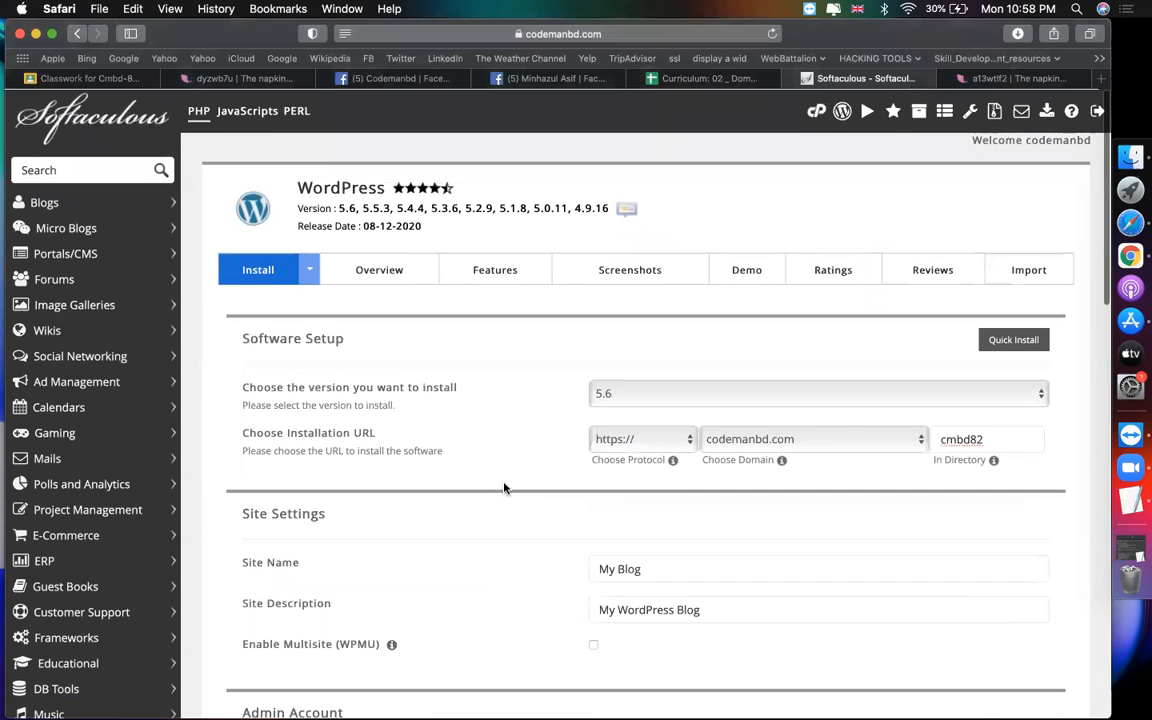
pyautogui.click(816, 111)
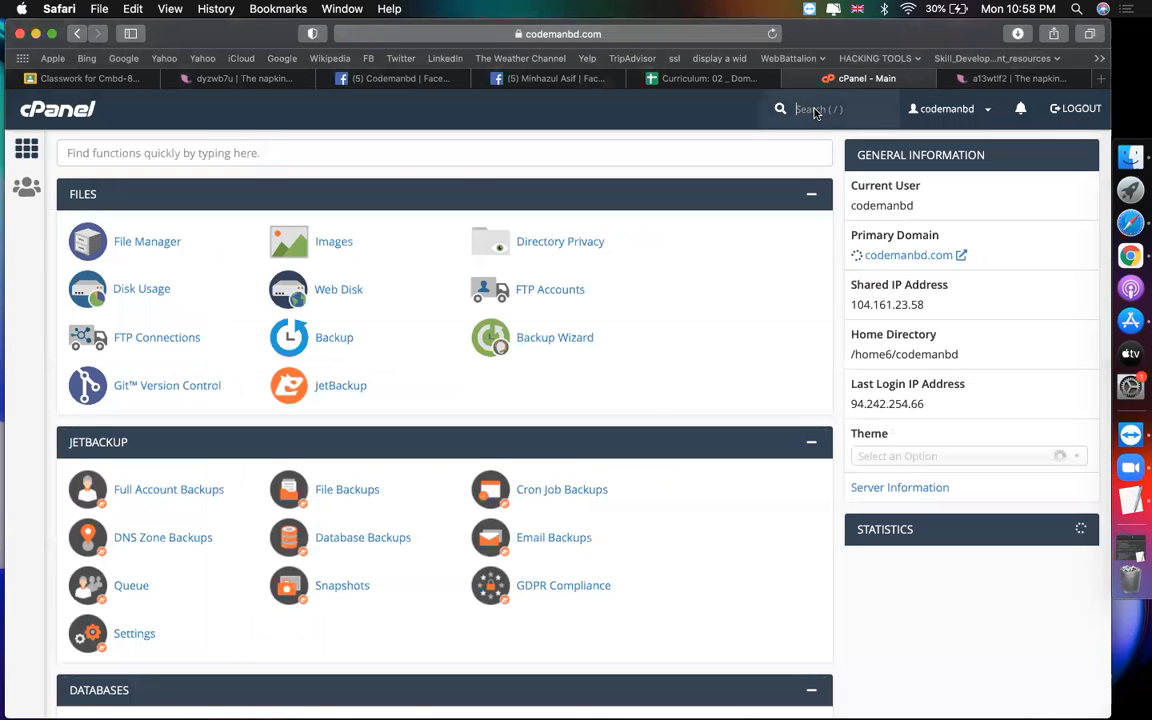
pyautogui.scroll(-10, 646, 393)
pyautogui.scroll(-15, 646, 393)
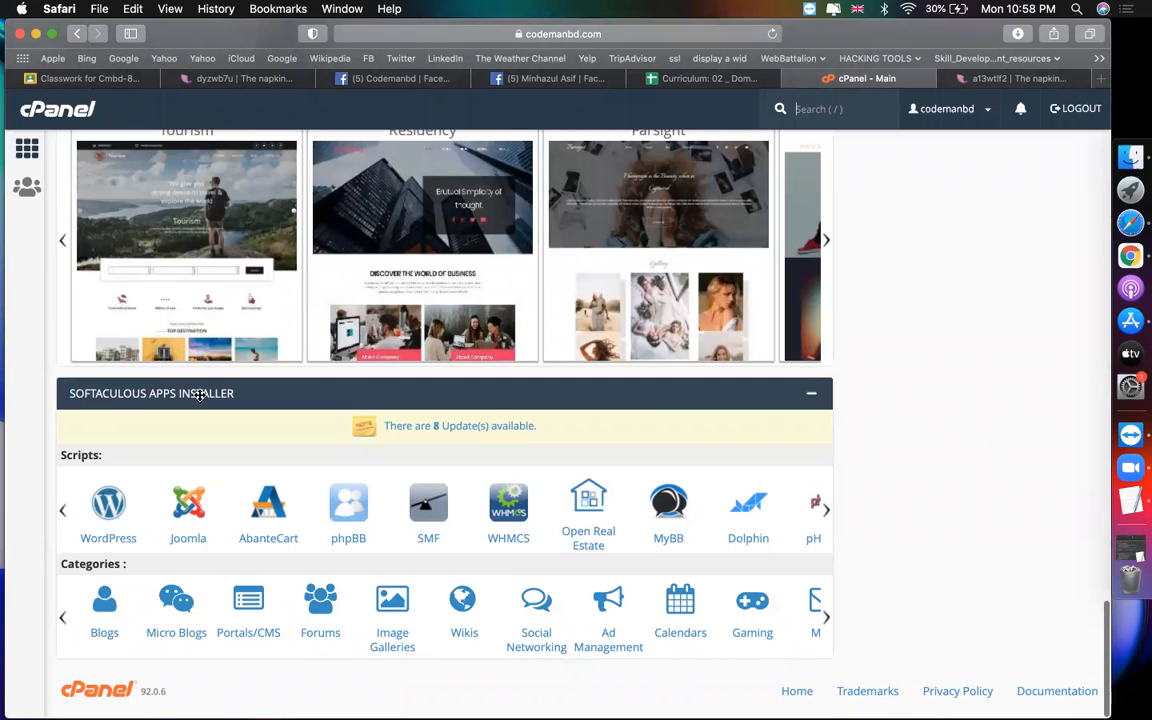
pyautogui.click(104, 522)
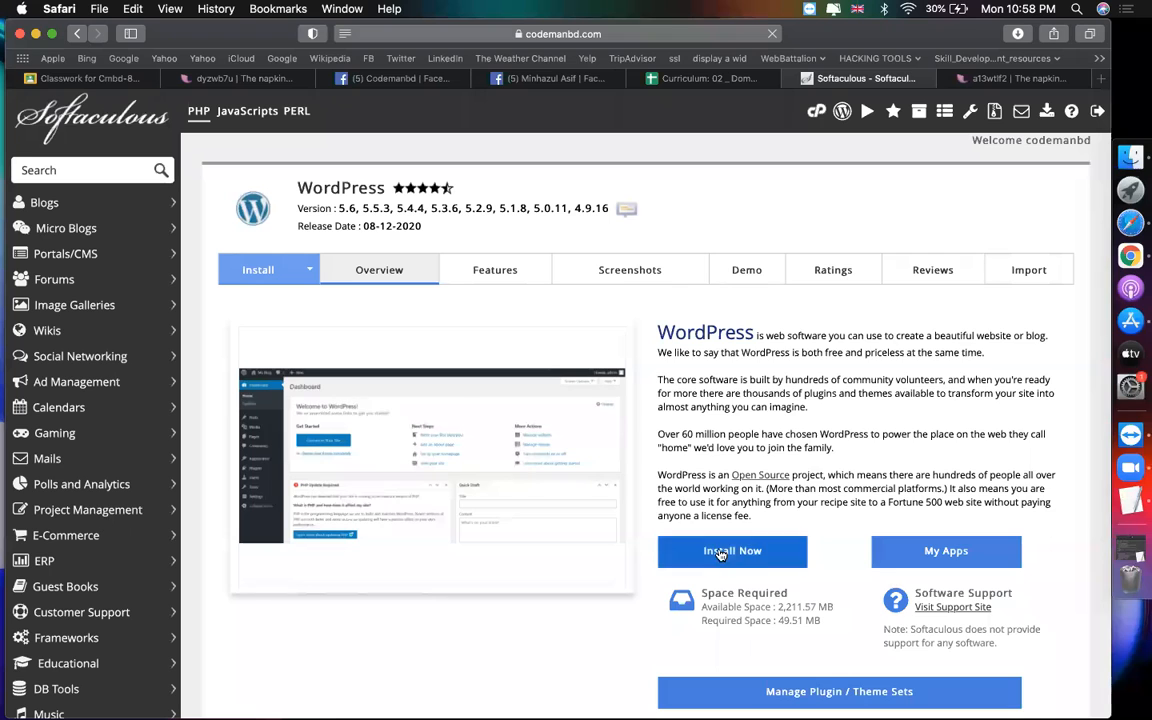
pyautogui.click(720, 553)
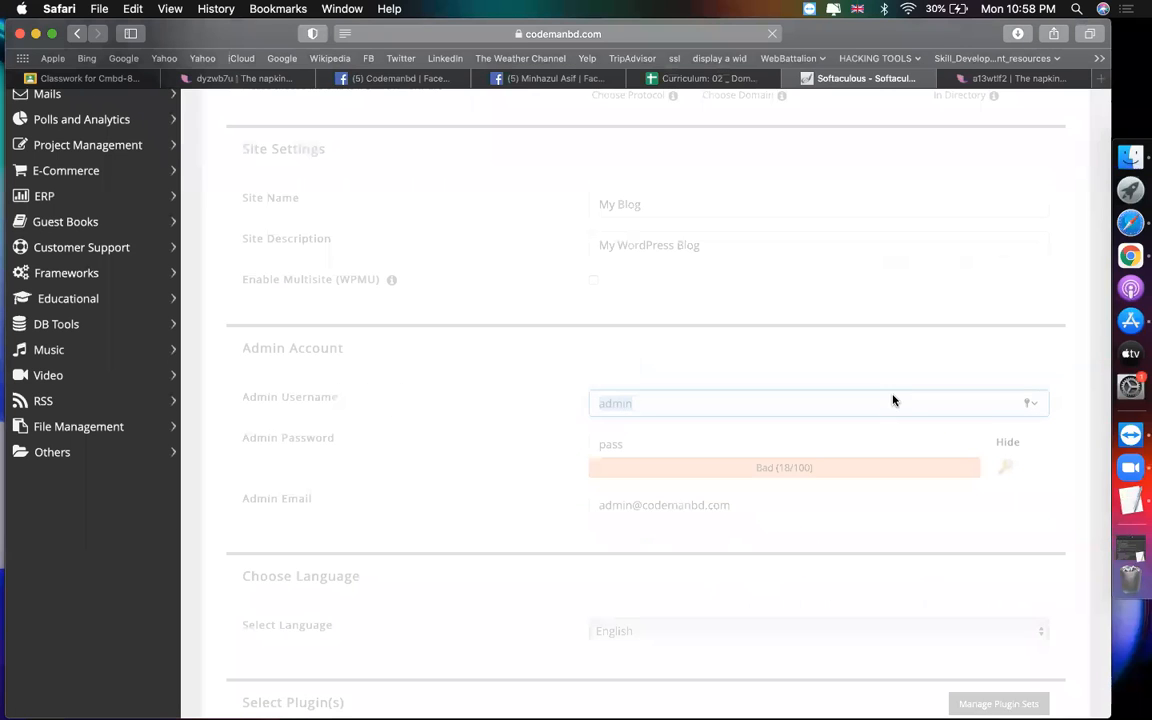
pyautogui.scroll(5, 745, 319)
pyautogui.scroll(2, 745, 319)
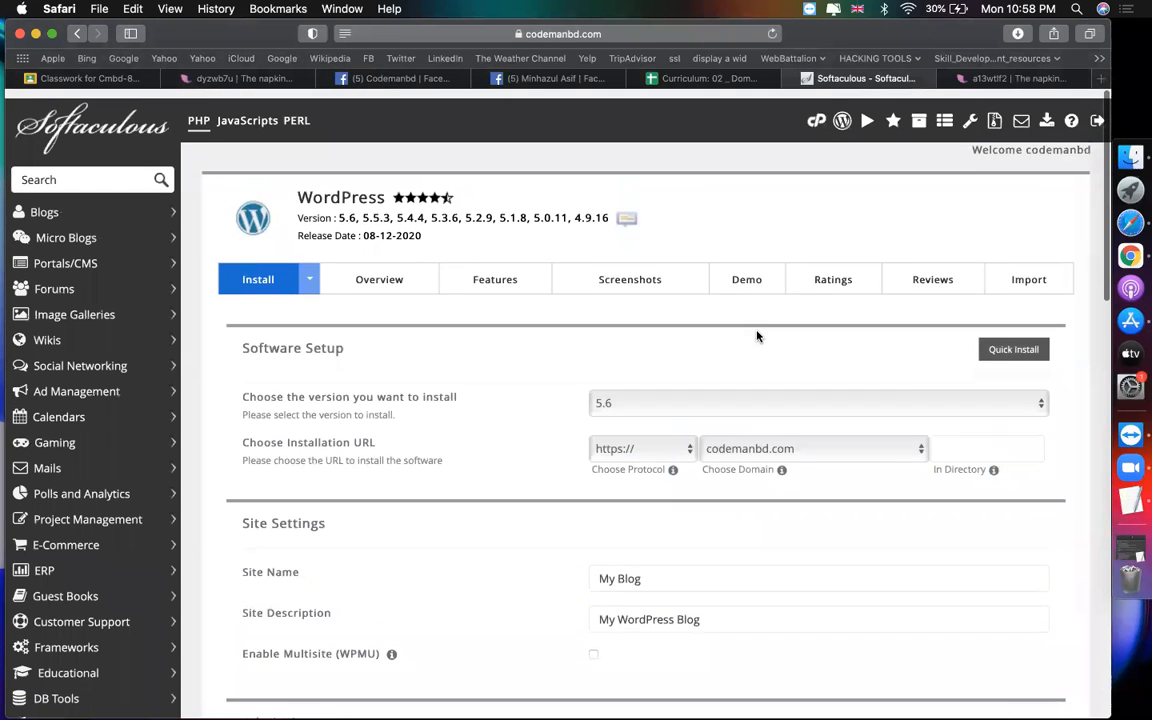
pyautogui.click(1021, 435)
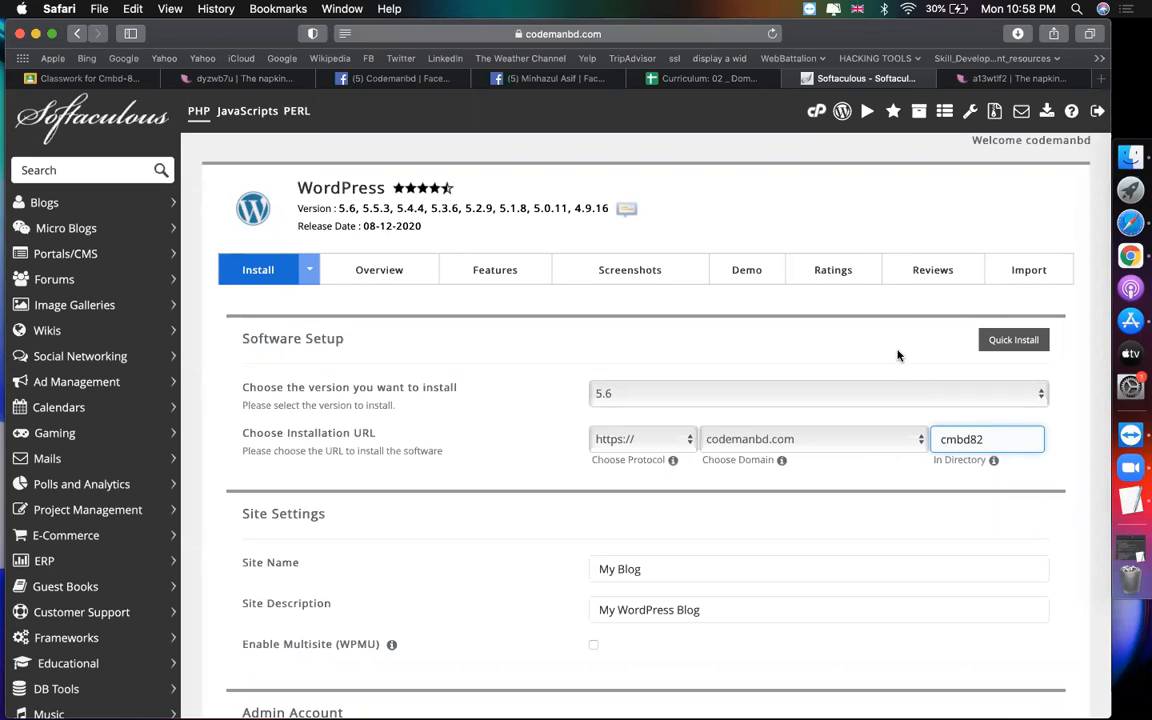
pyautogui.click(715, 438)
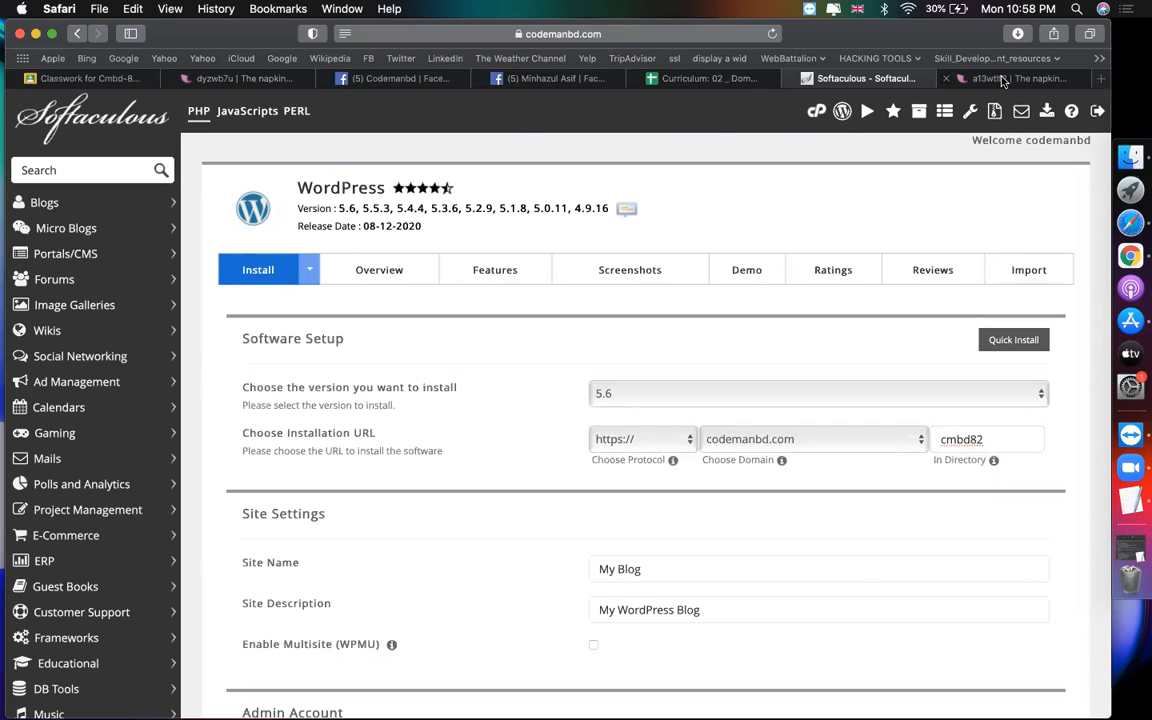
pyautogui.click(948, 78)
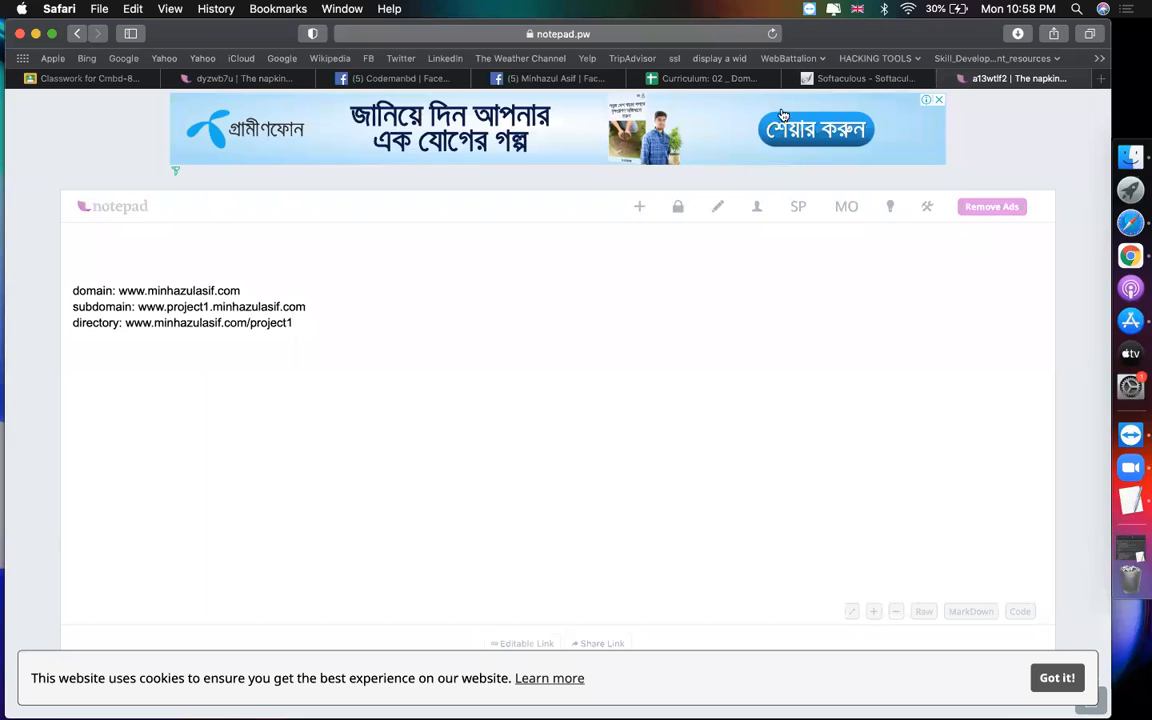
# Step: Return to the WordPress install form and scroll through its settings
pyautogui.click(850, 78)
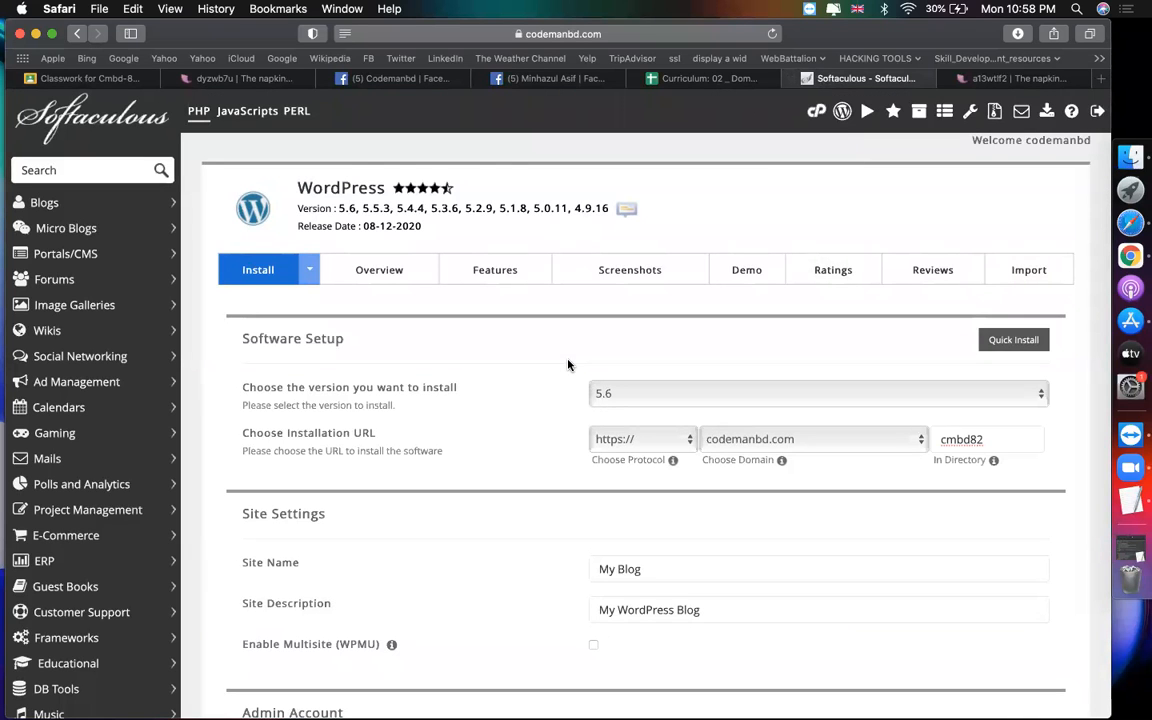
pyautogui.scroll(-10, 567, 365)
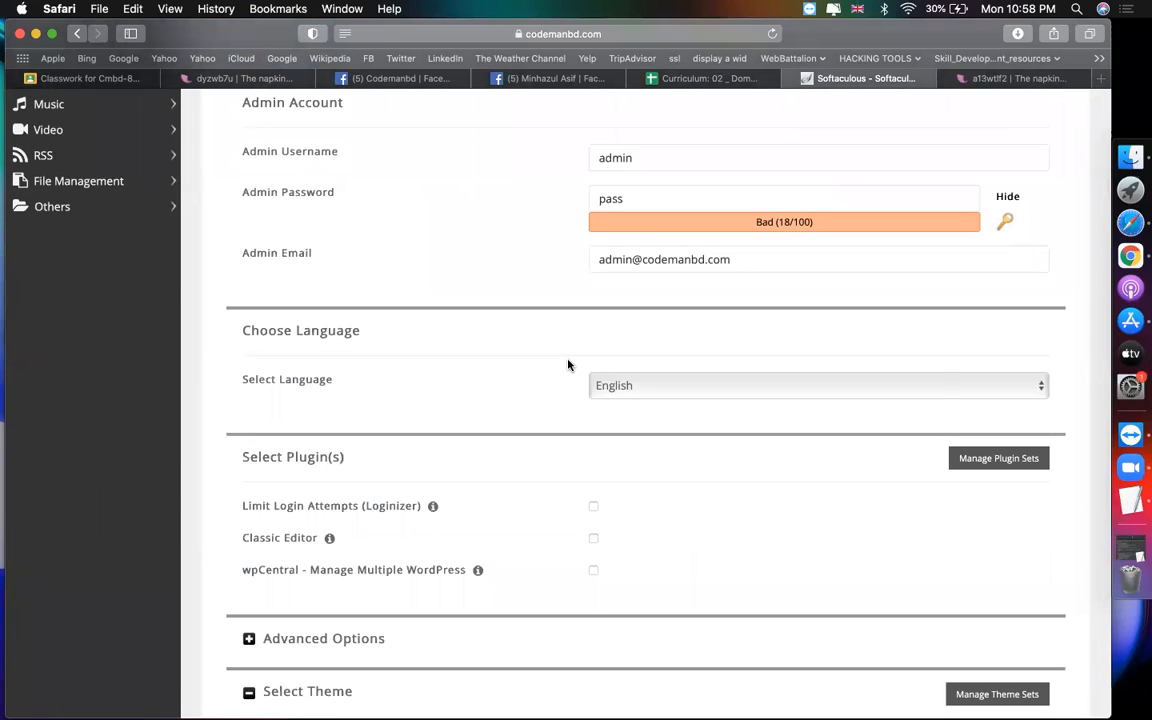
pyautogui.scroll(-6, 567, 365)
pyautogui.scroll(2, 567, 365)
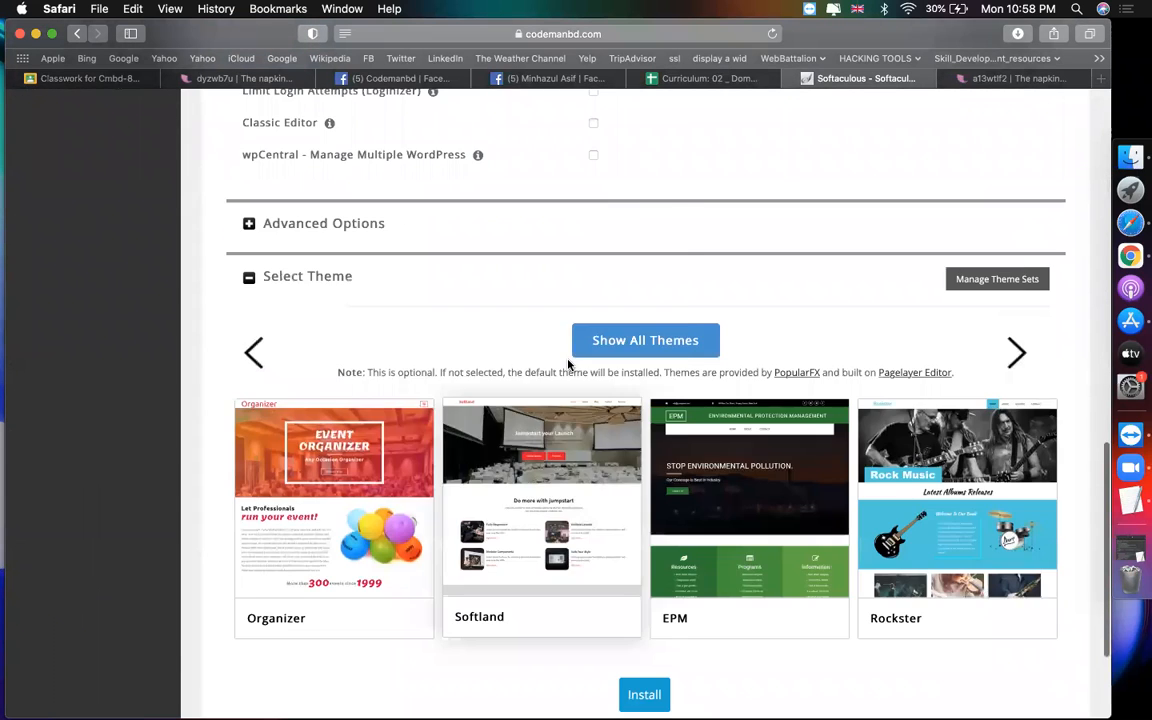
pyautogui.scroll(14, 567, 365)
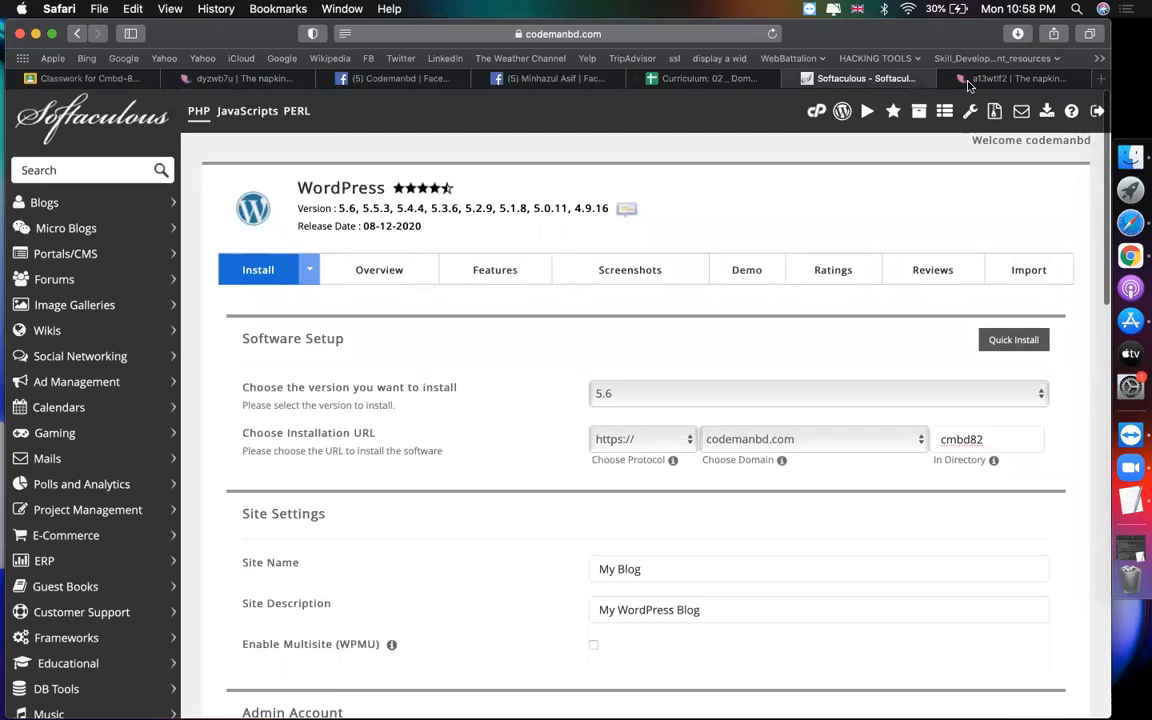
# Step: Compare project1 in the notes' directory line with the cmbd82 In Directory value
pyautogui.hotkey('ctrl', 'Tab')
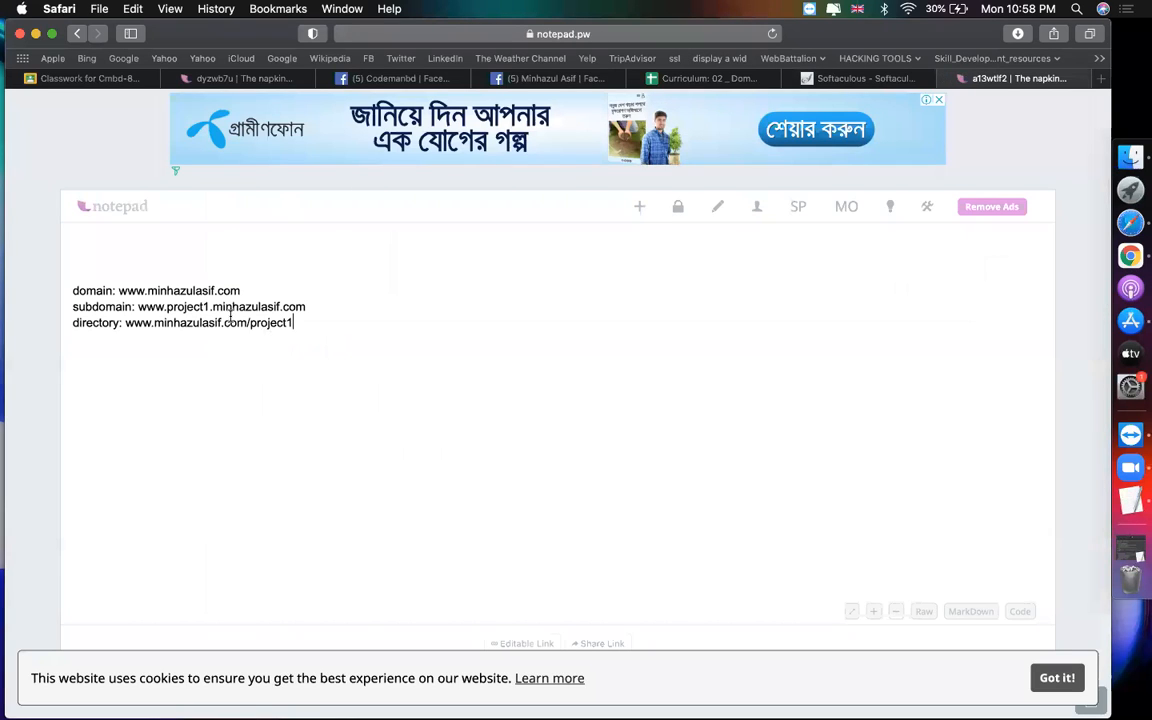
pyautogui.hotkey('shift', 'alt', 'Left')
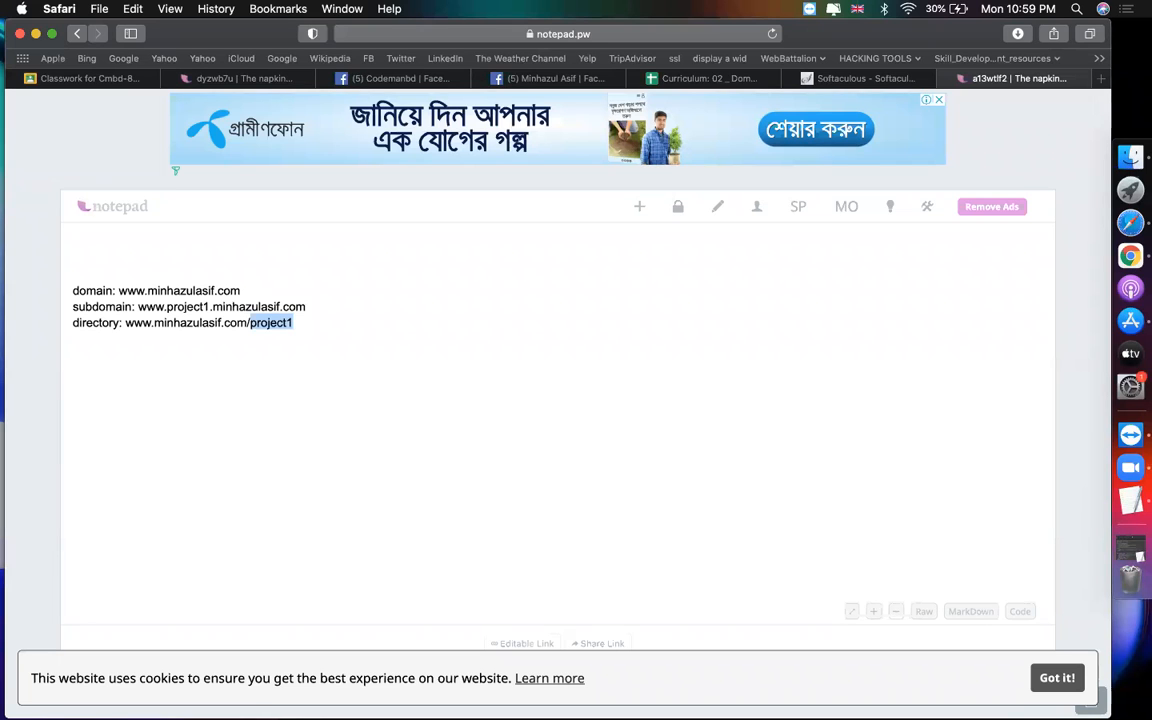
pyautogui.click(899, 80)
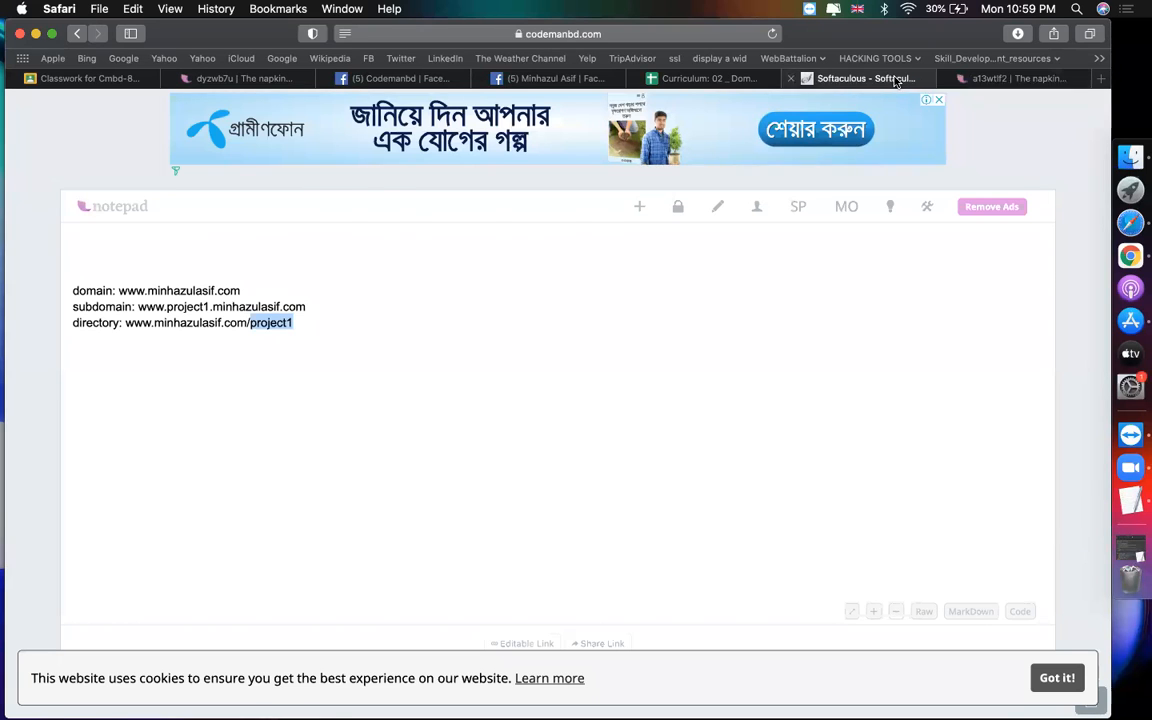
pyautogui.doubleClick(995, 439)
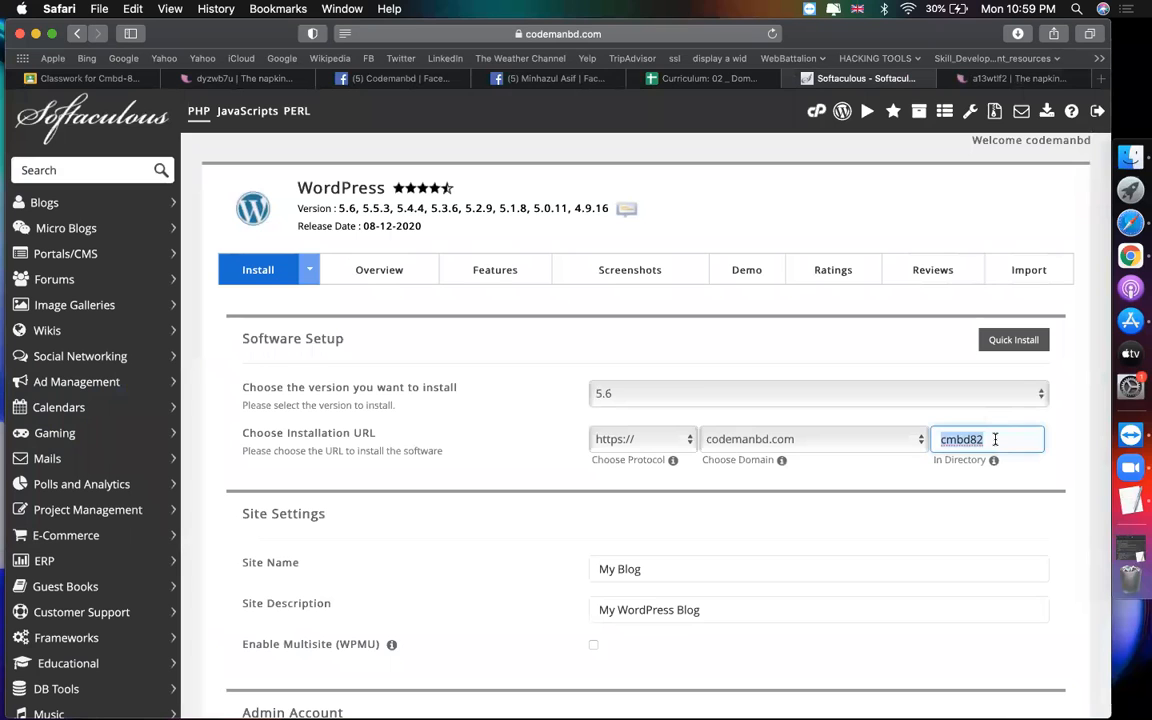
# Step: Review the admin username and password fields on the install form
pyautogui.click(741, 504)
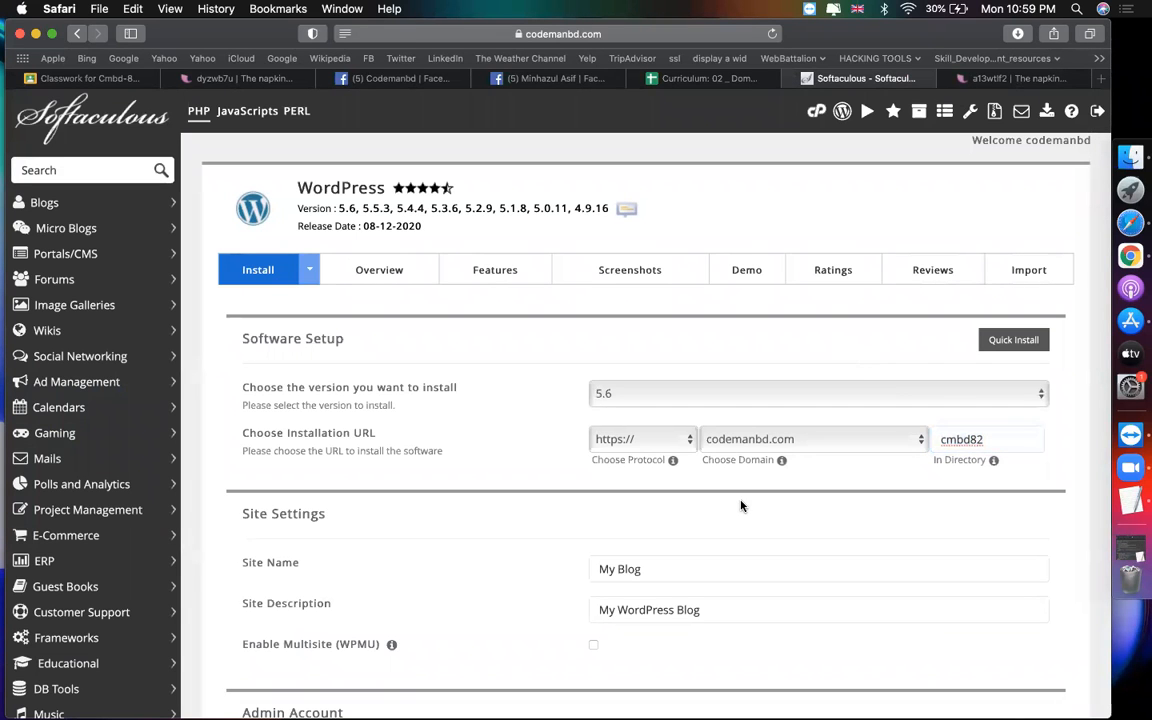
pyautogui.scroll(-2, 741, 504)
pyautogui.scroll(-4, 741, 504)
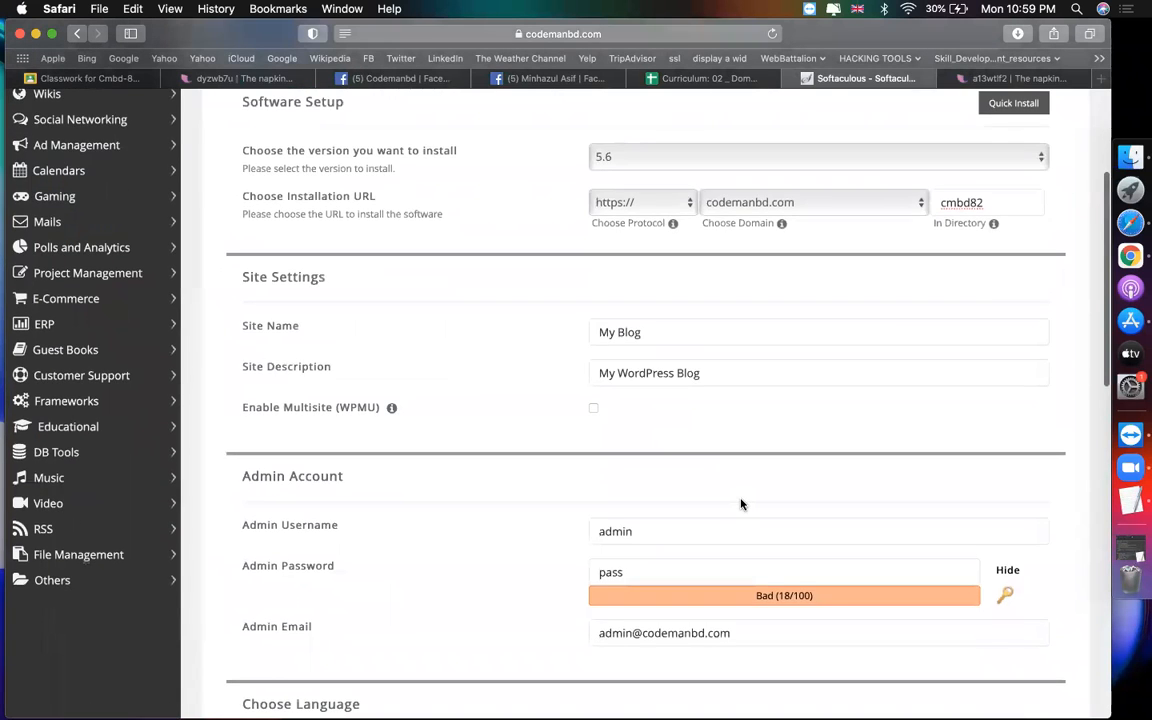
pyautogui.scroll(-1, 741, 504)
pyautogui.click(684, 460)
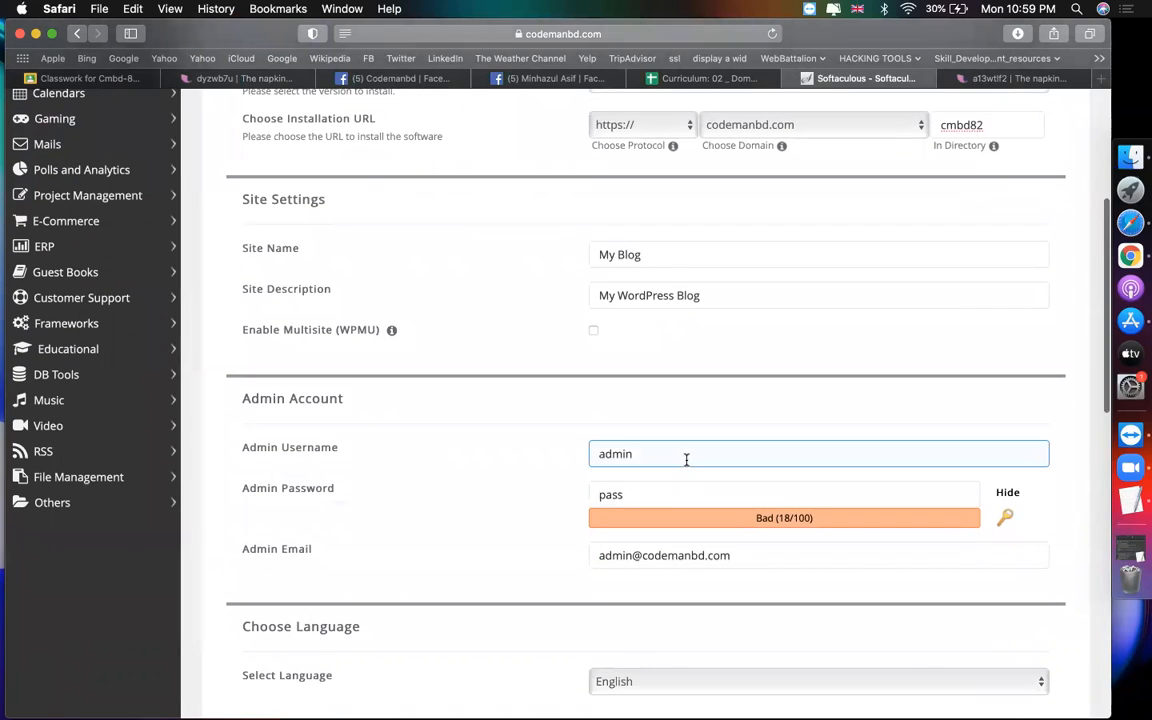
pyautogui.click(634, 496)
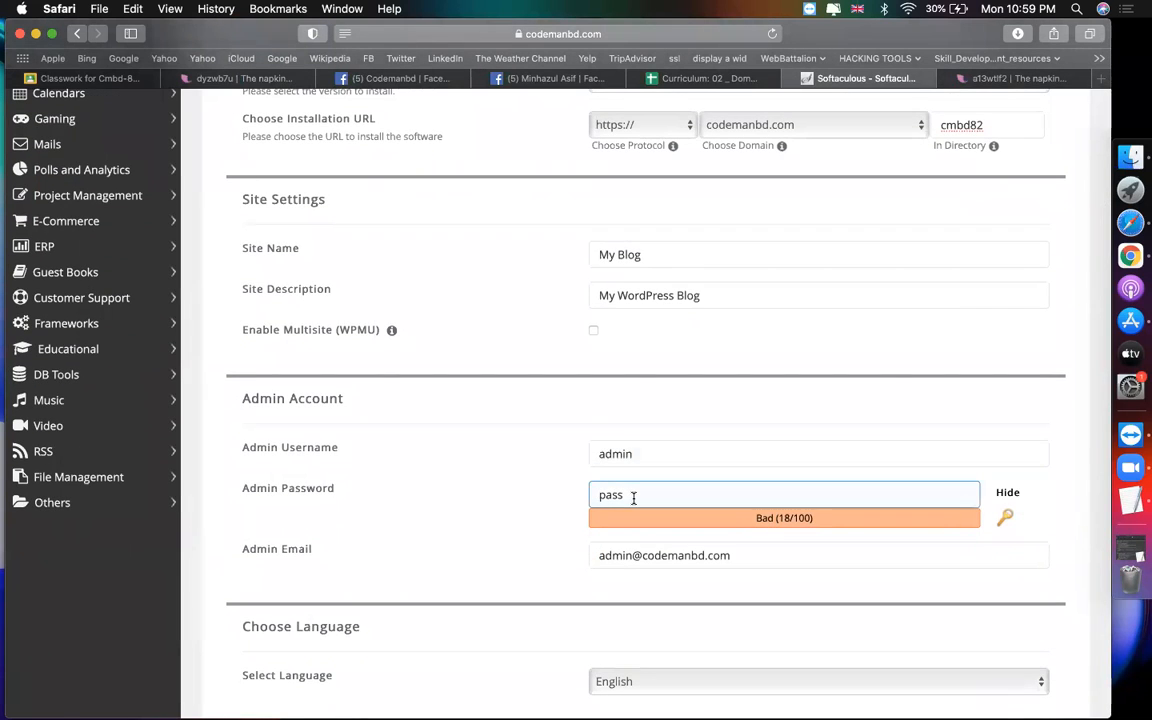
pyautogui.click(649, 461)
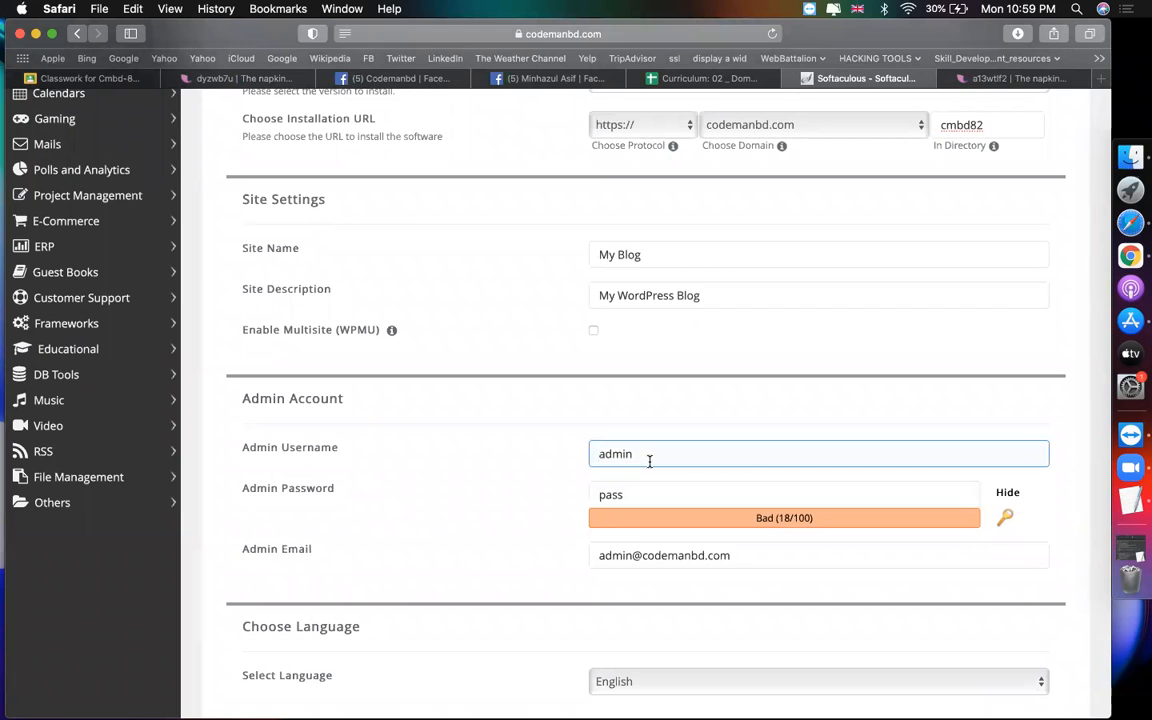
pyautogui.click(643, 491)
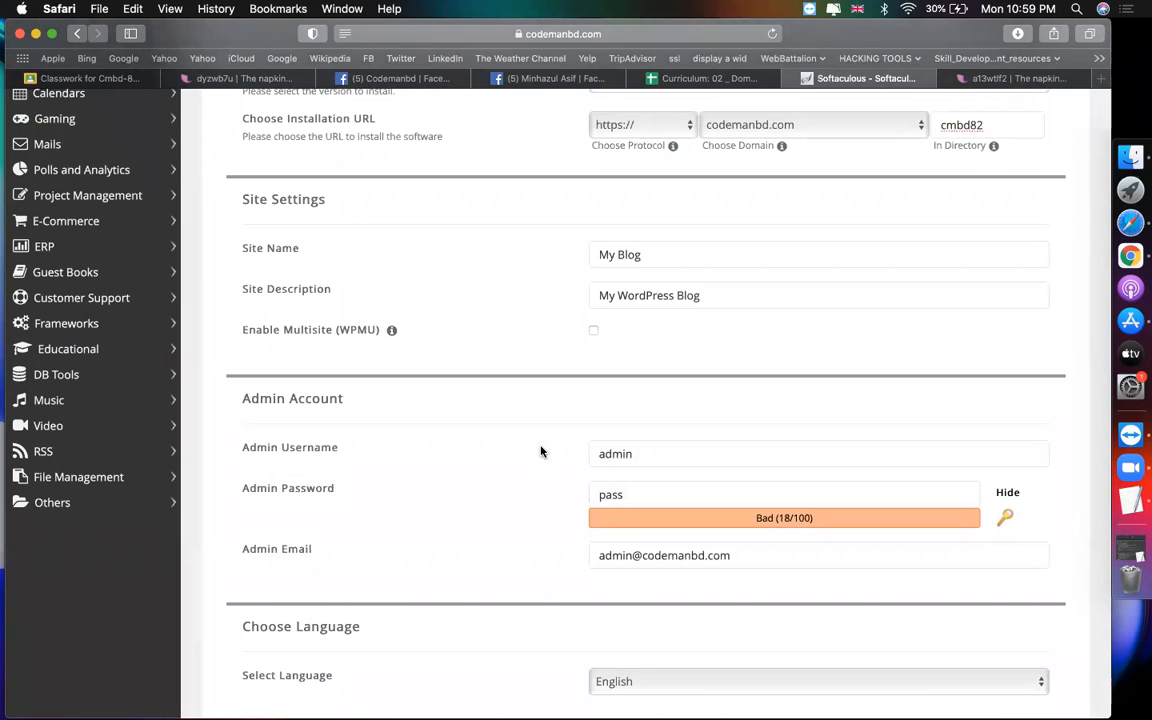
# Step: Confirm the cmbd82 directory and submit the WordPress installation
pyautogui.scroll(-10, 540, 452)
pyautogui.click(641, 525)
pyautogui.click(988, 441)
pyautogui.scroll(-10, 988, 442)
pyautogui.click(648, 515)
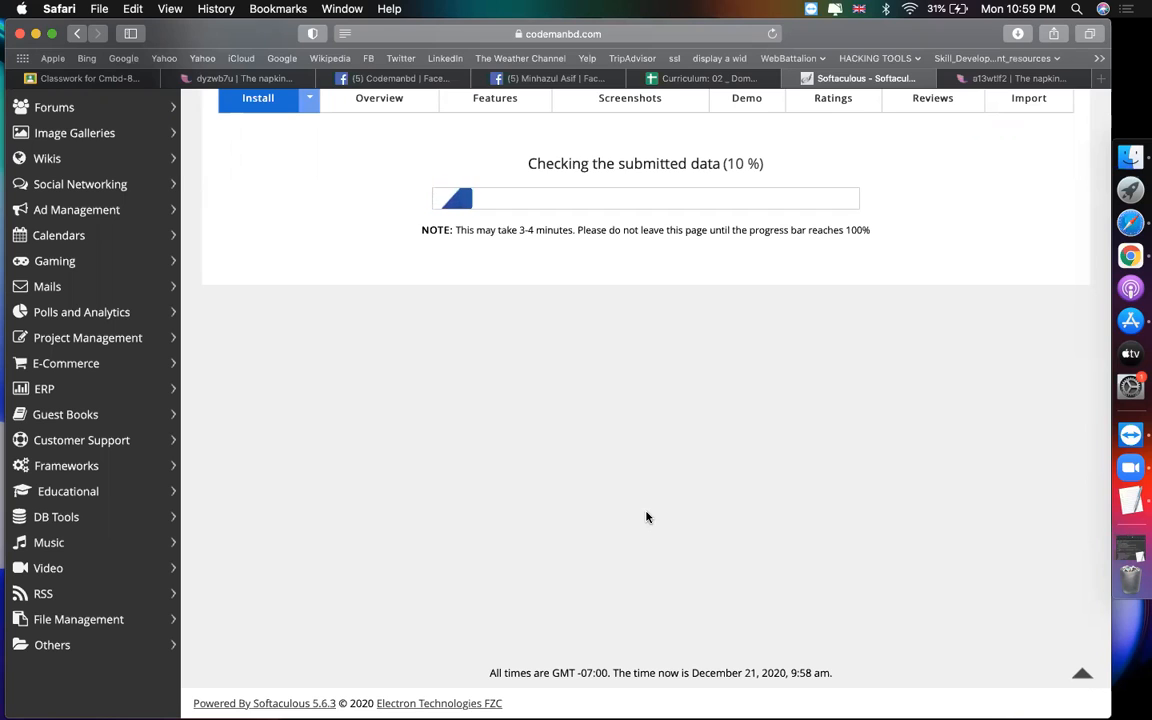
# Step: After the install reaches 100%, open the Administrative URL codemanbd.com/cmbd82/wp-admin/
pyautogui.scroll(1, 645, 517)
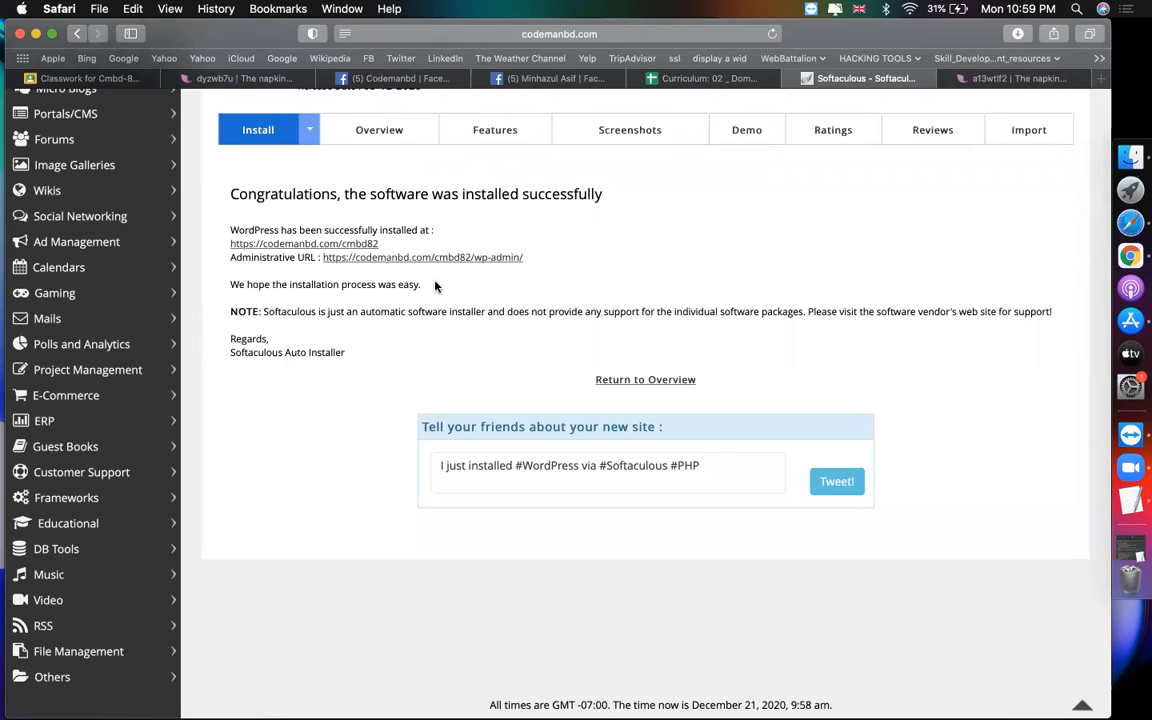
pyautogui.scroll(5, 435, 287)
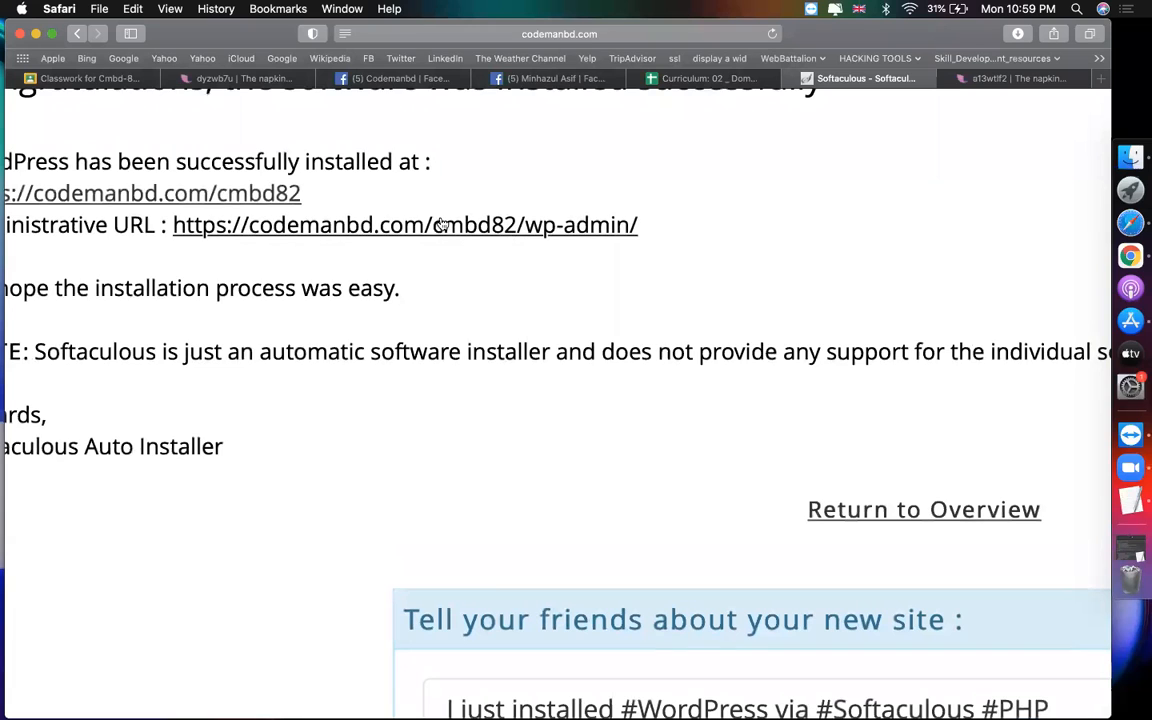
pyautogui.hscroll(-3, 400, 285)
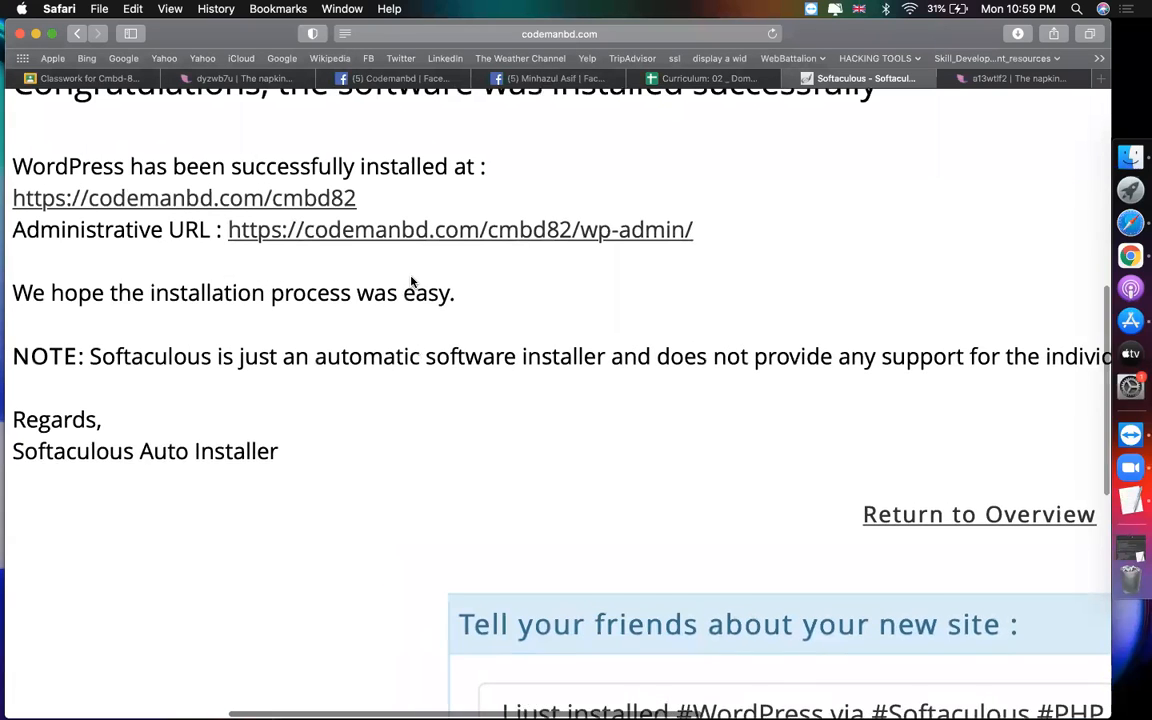
pyautogui.hscroll(-1, 411, 282)
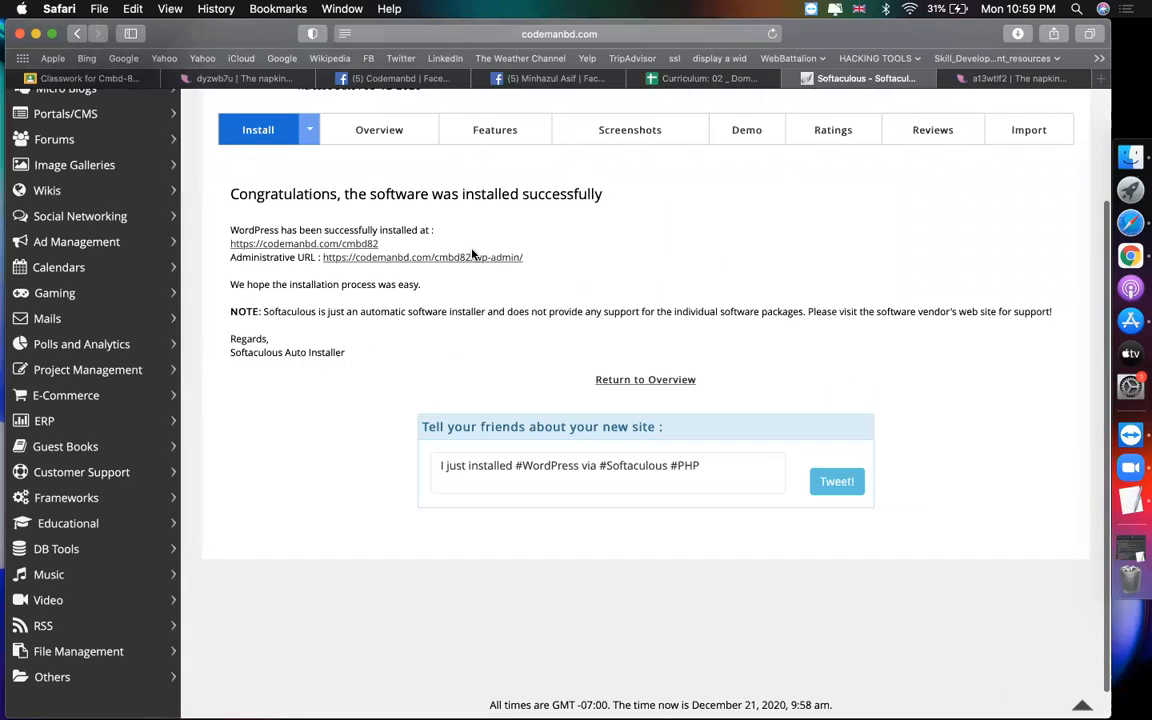
pyautogui.click(462, 258)
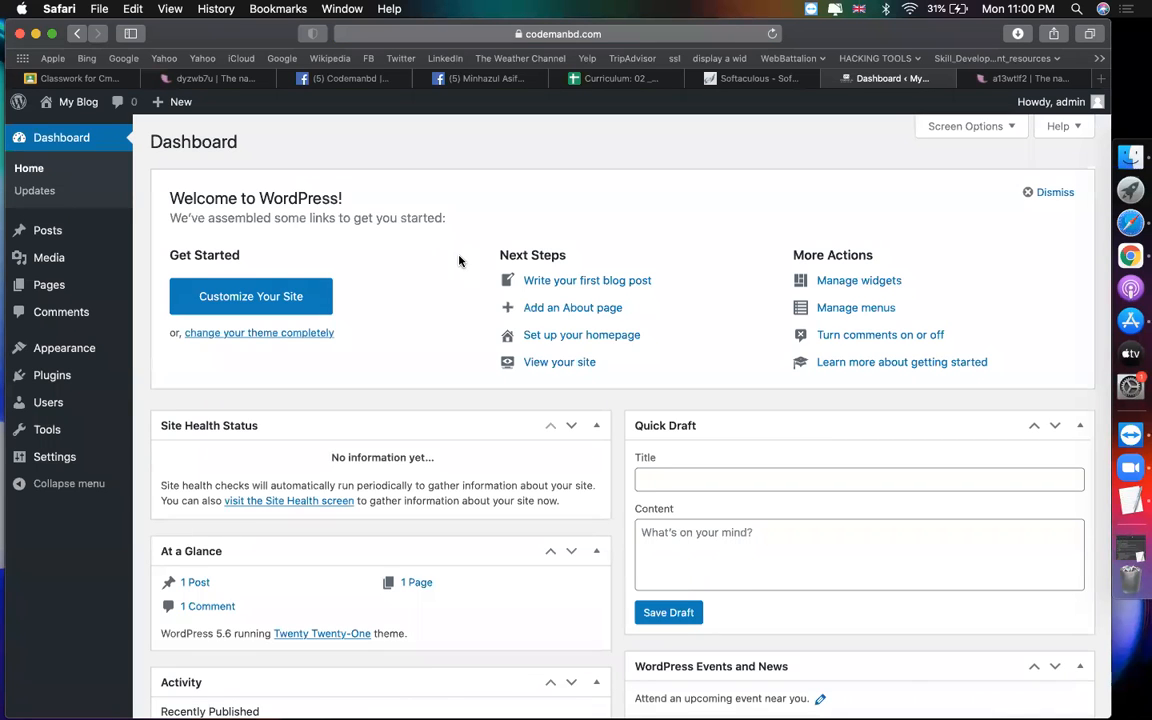
# Step: Go back to Softaculous and reopen the WordPress installer page from cPanel home
pyautogui.click(747, 84)
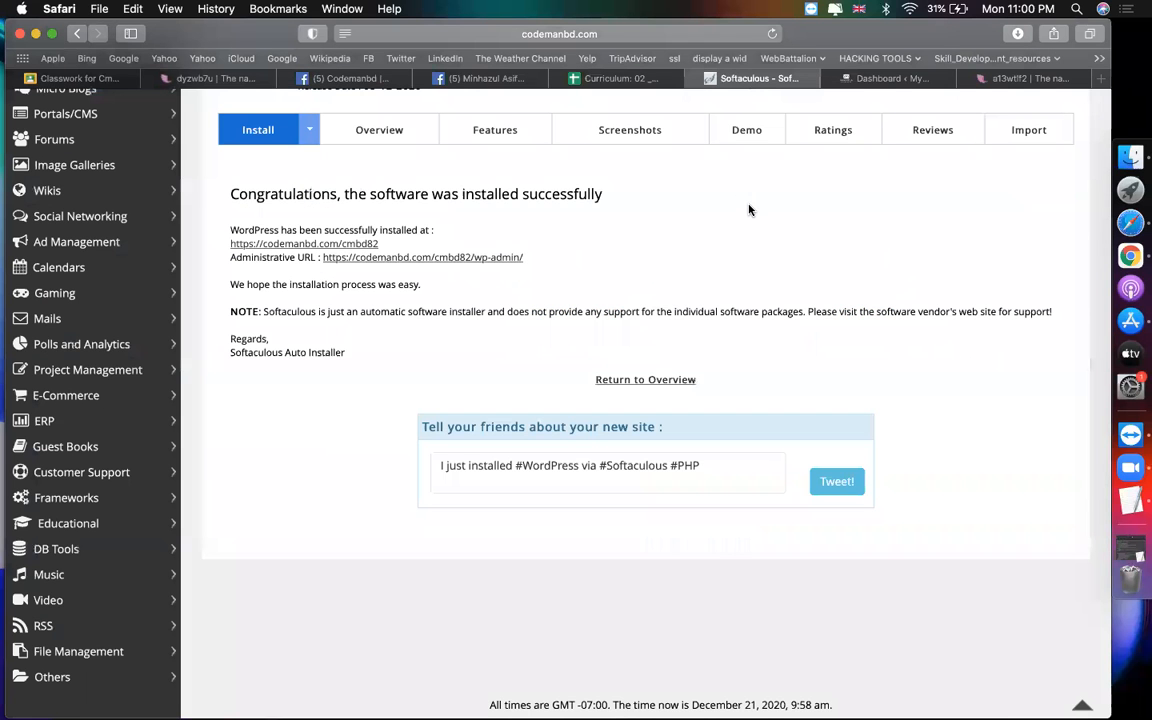
pyautogui.scroll(3, 749, 210)
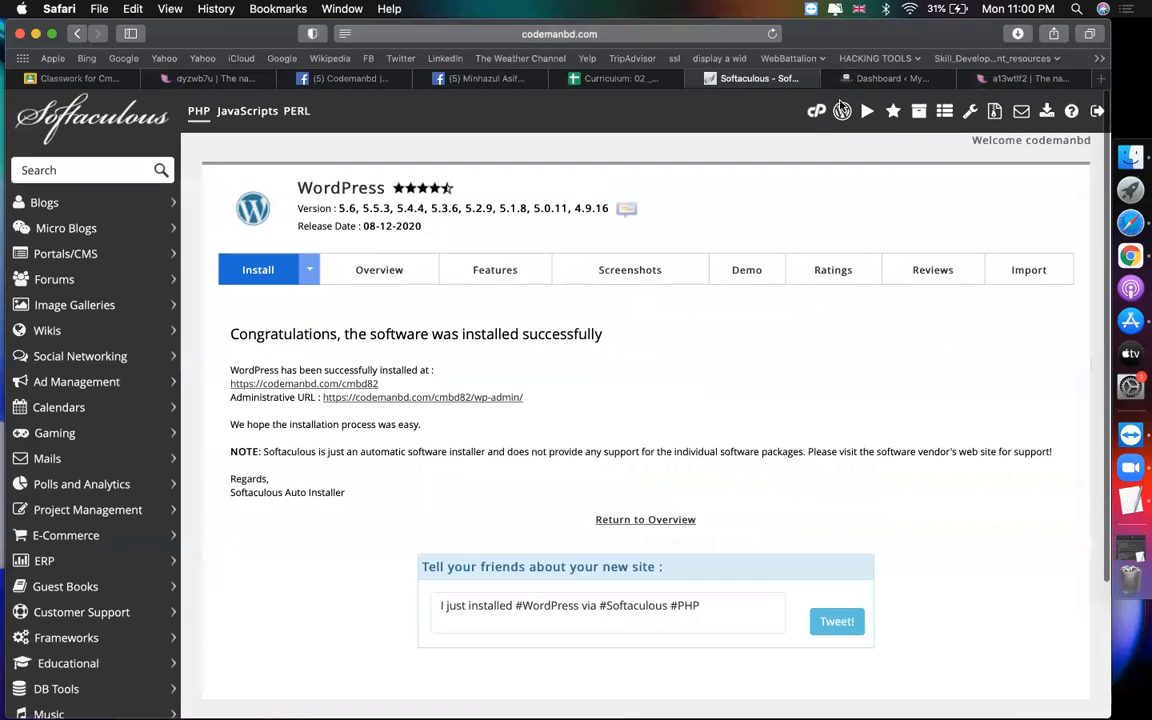
pyautogui.click(820, 112)
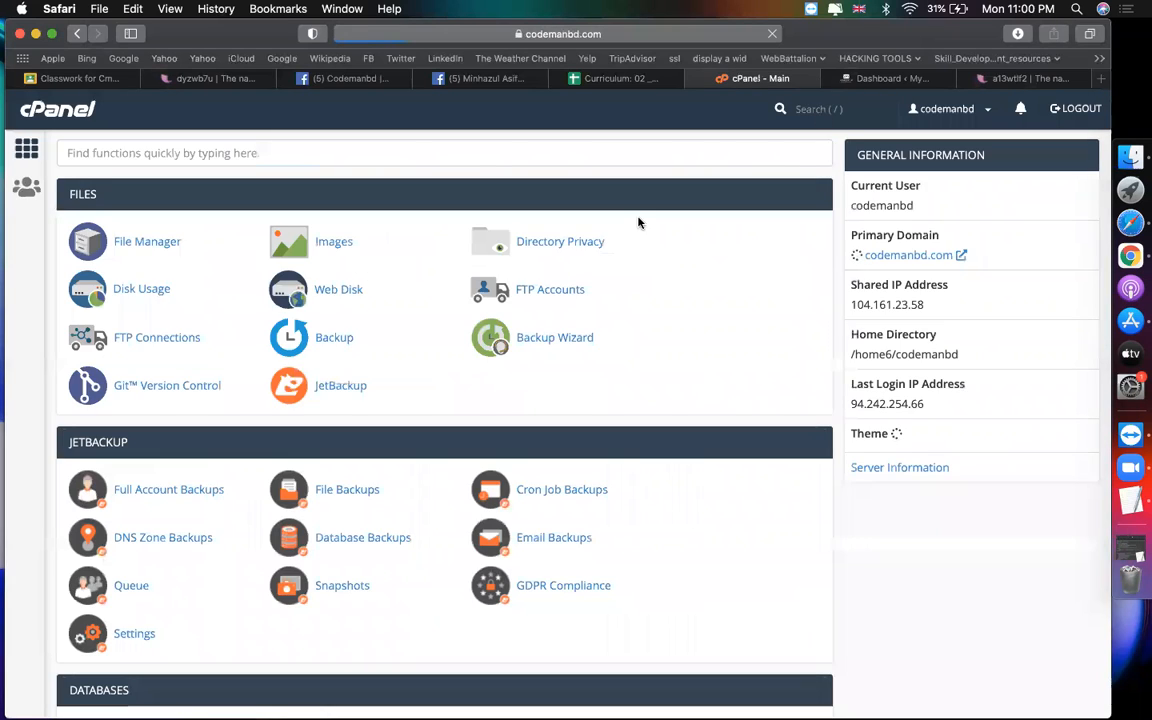
pyautogui.scroll(-15, 529, 401)
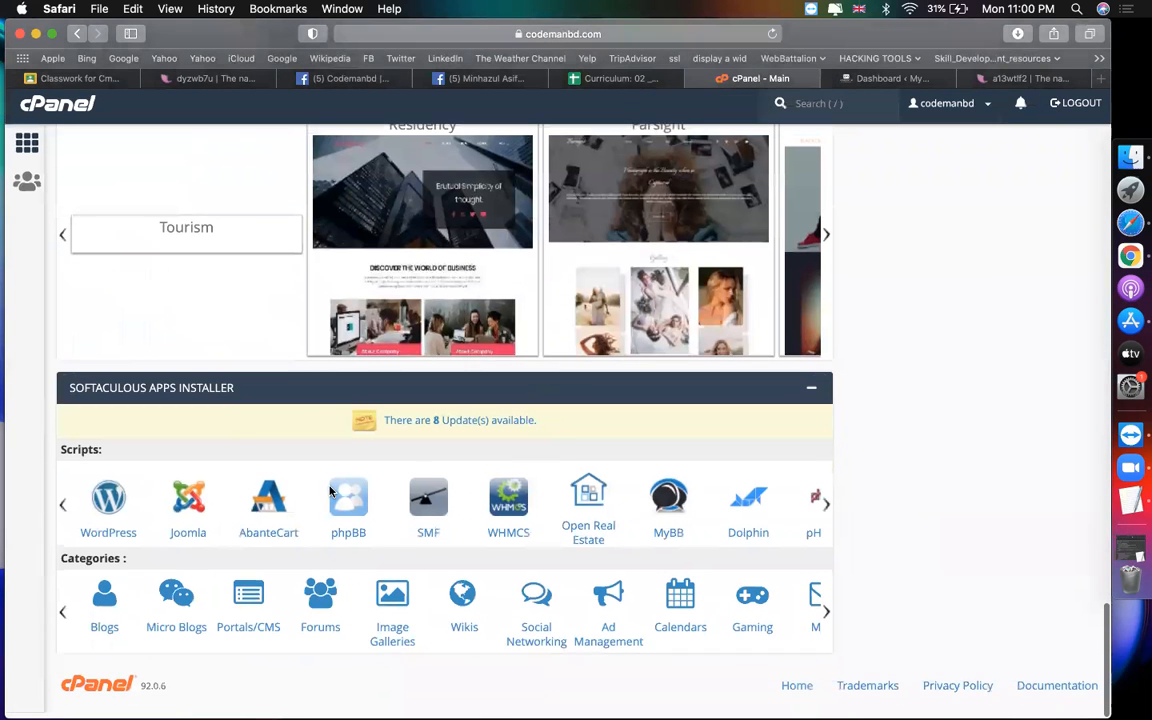
pyautogui.click(112, 512)
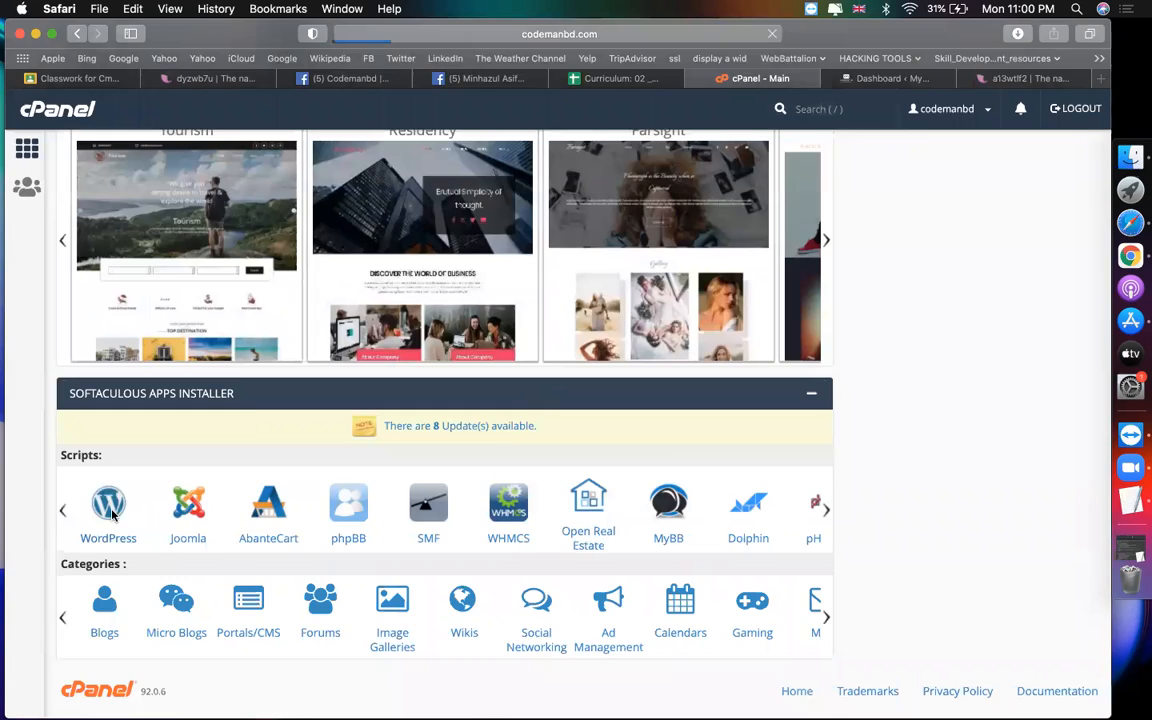
# Step: Return to the new site's dashboard and log out from the Howdy, admin menu
pyautogui.click(862, 78)
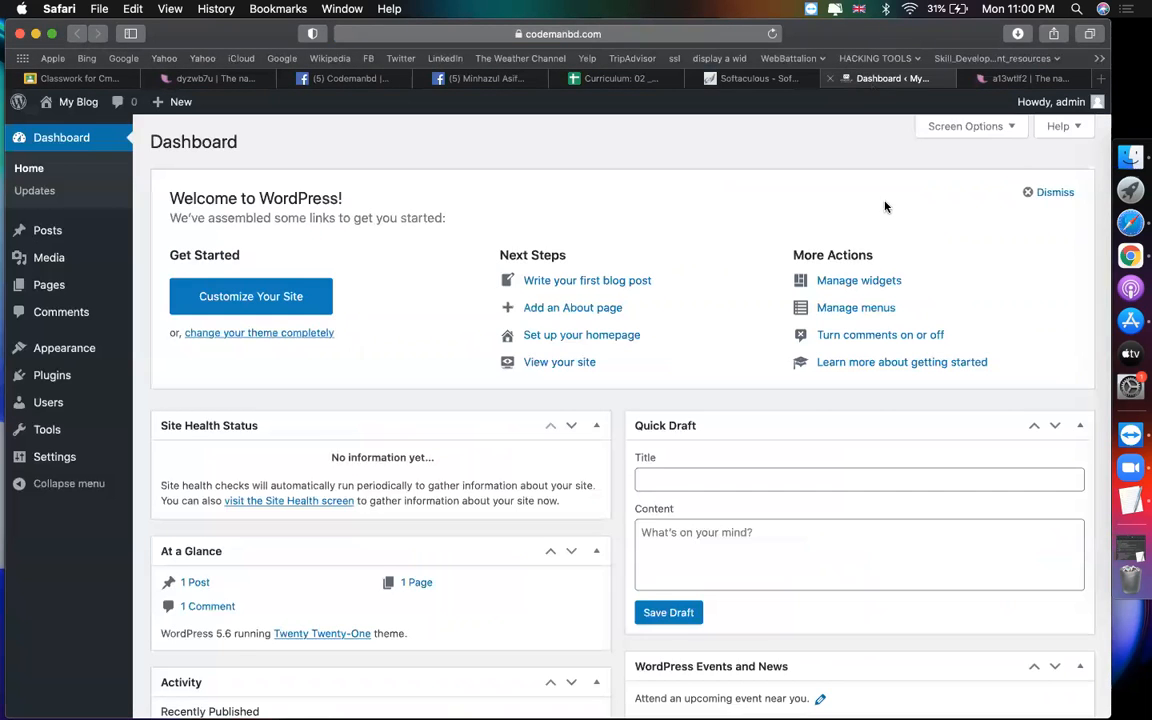
pyautogui.click(470, 33)
pyautogui.click(474, 33)
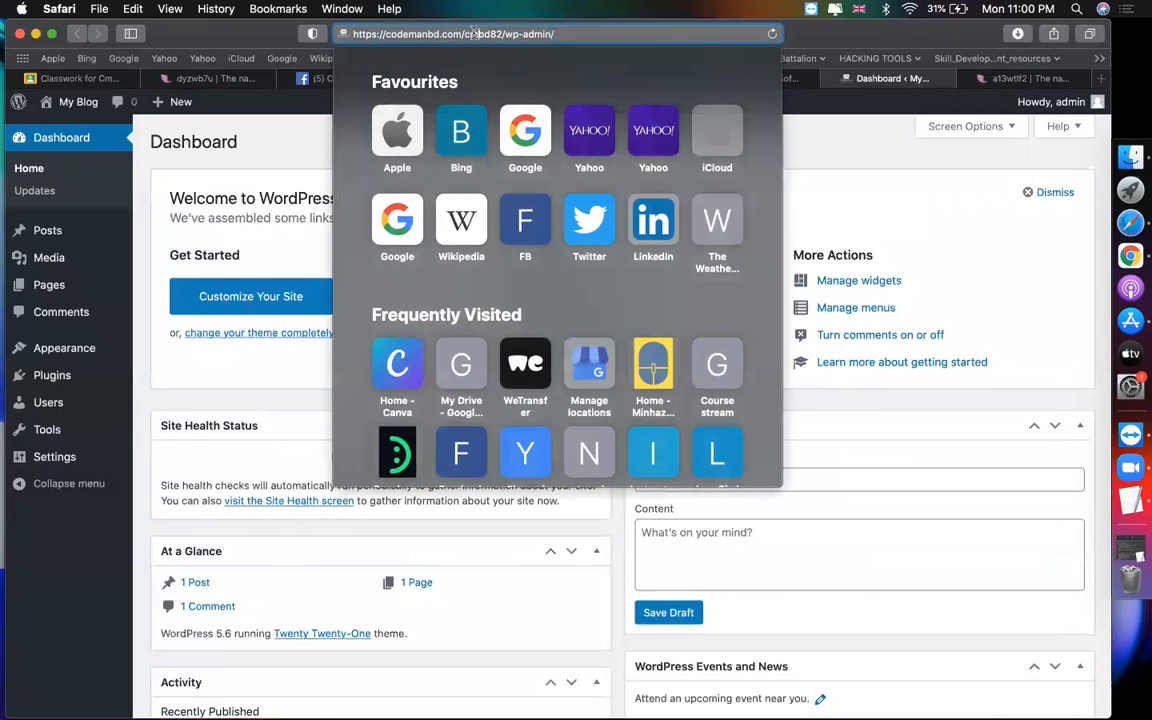
pyautogui.click(904, 125)
pyautogui.moveTo(1055, 102)
pyautogui.click(1011, 183)
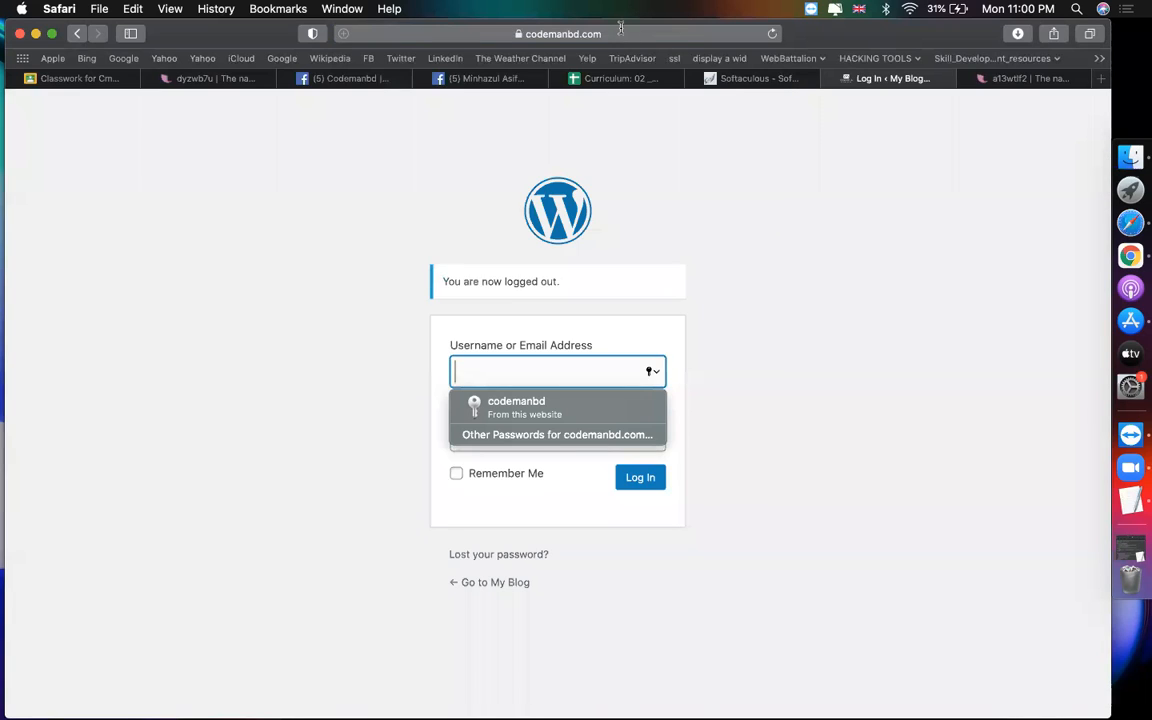
# Step: Change the login address to codemanbd.com/cmbd82/wp-admin/ and load it
pyautogui.click(620, 33)
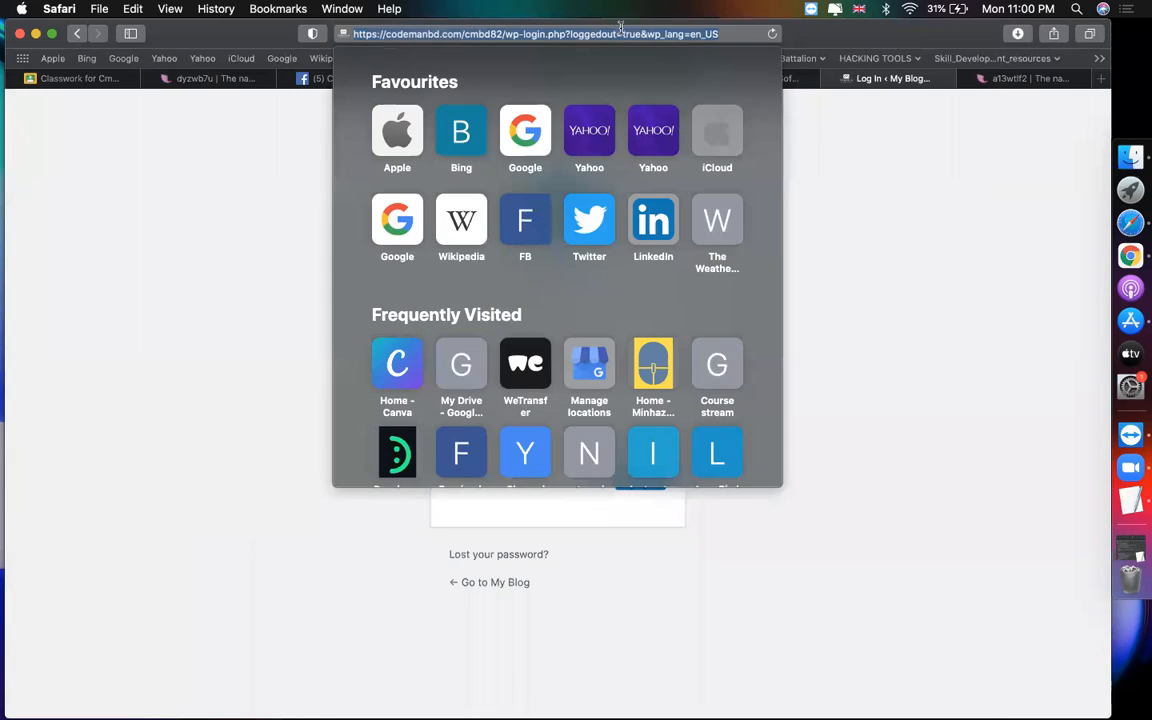
pyautogui.click(504, 34)
pyautogui.press('super+shift+Right')
pyautogui.press('BackSpace')
pyautogui.write('wp-admin/')
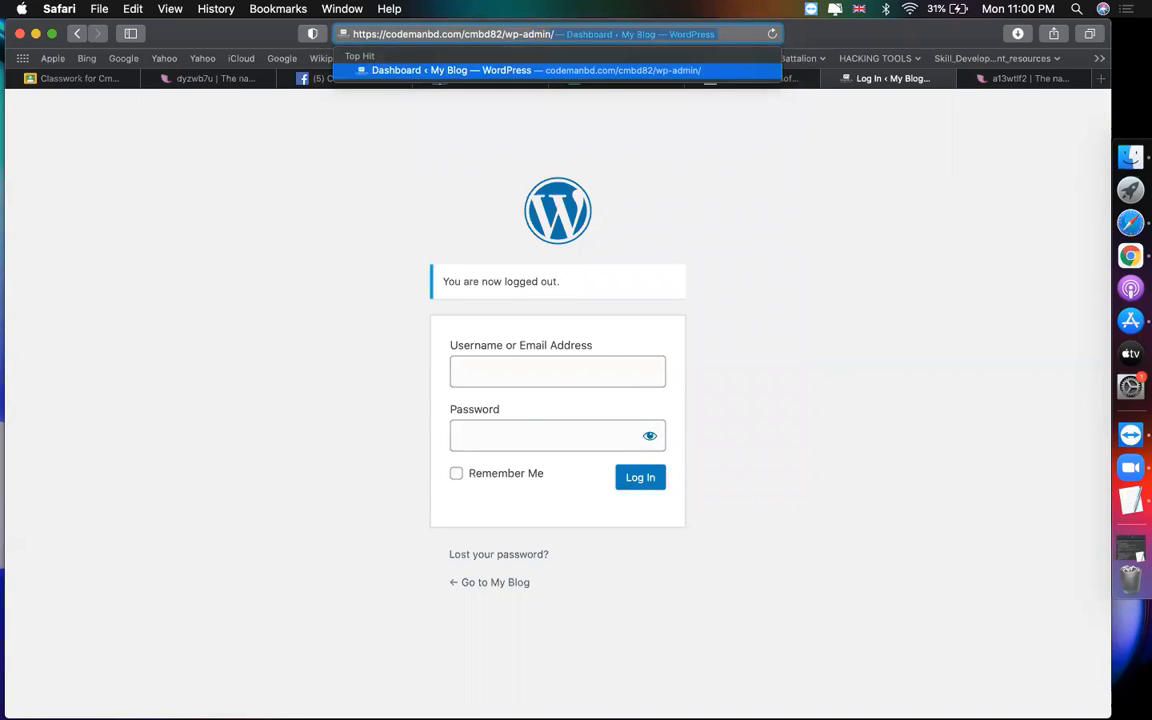
pyautogui.press('Return')
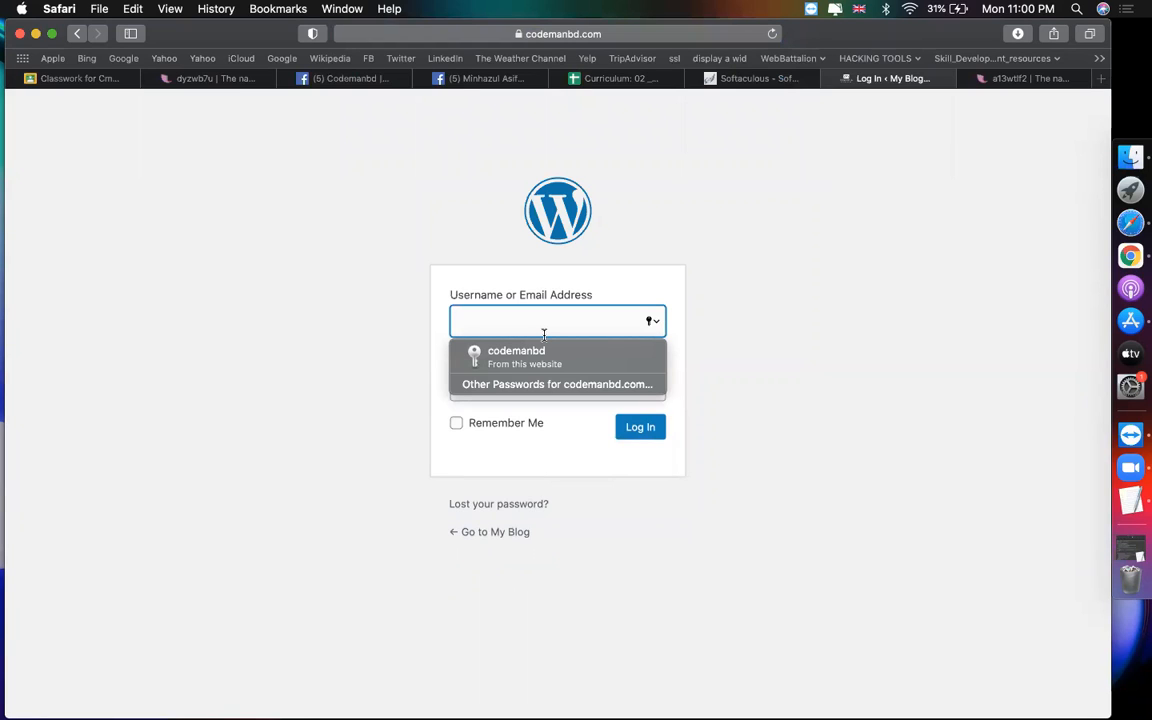
# Step: Log in with the admin username and password, then return to Softaculous
pyautogui.write('admin')
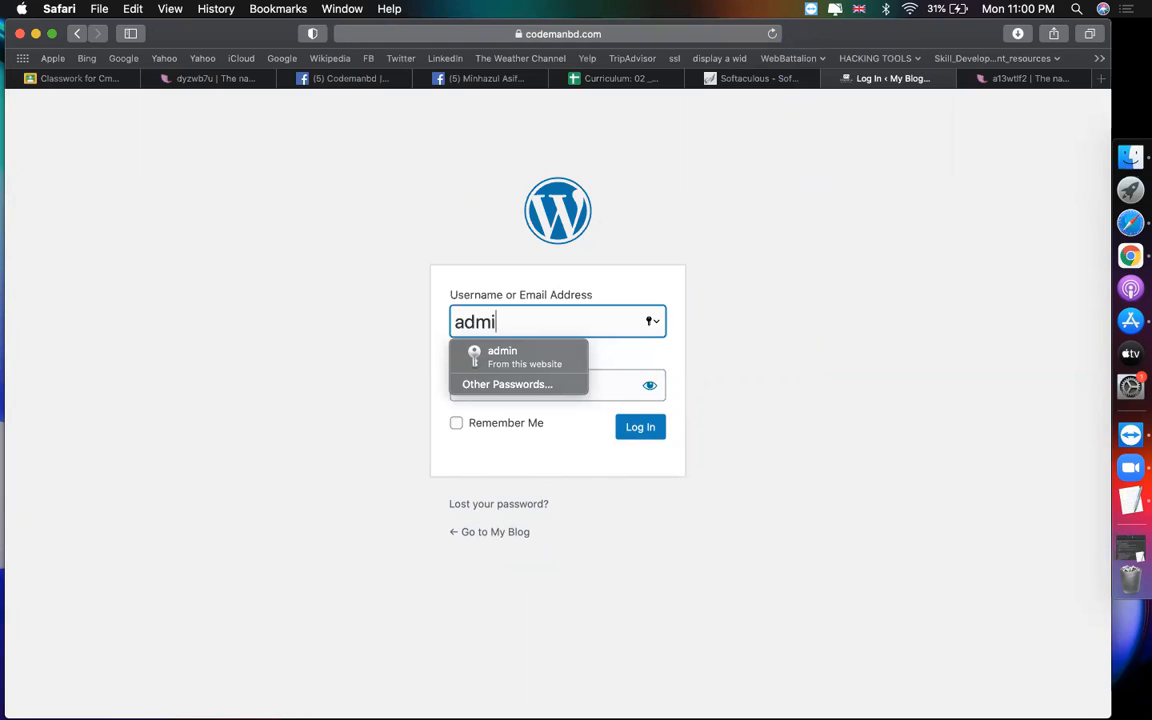
pyautogui.press('Tab')
pyautogui.write('1234')
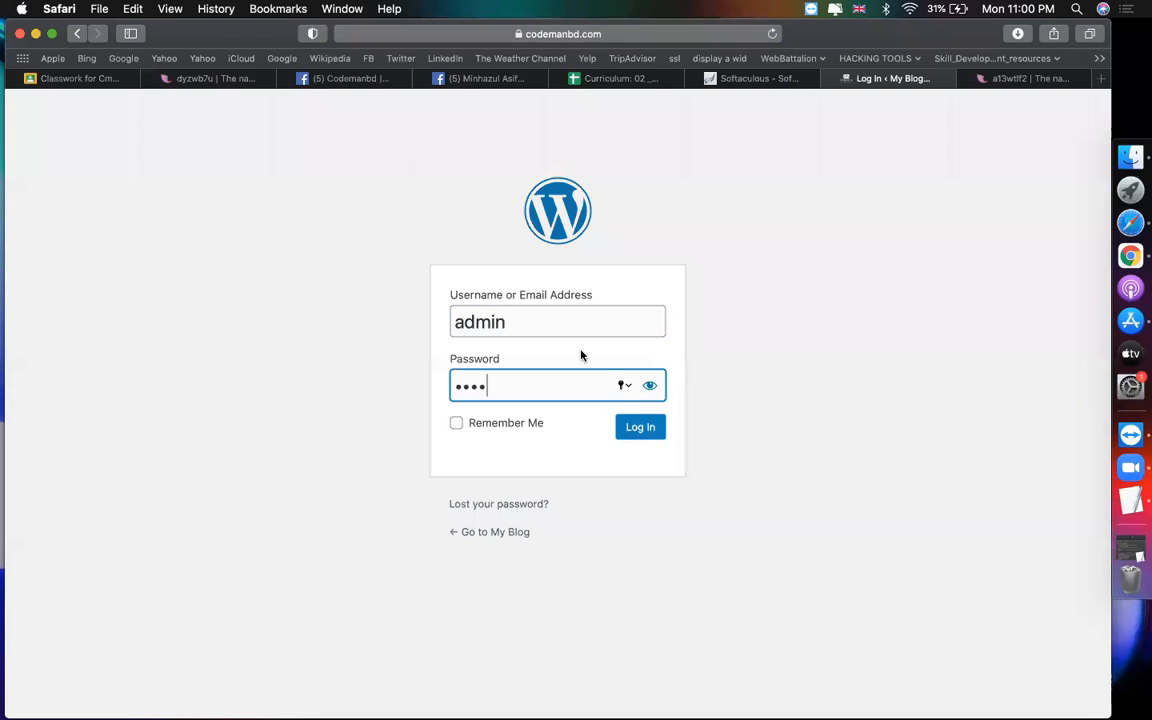
pyautogui.click(645, 427)
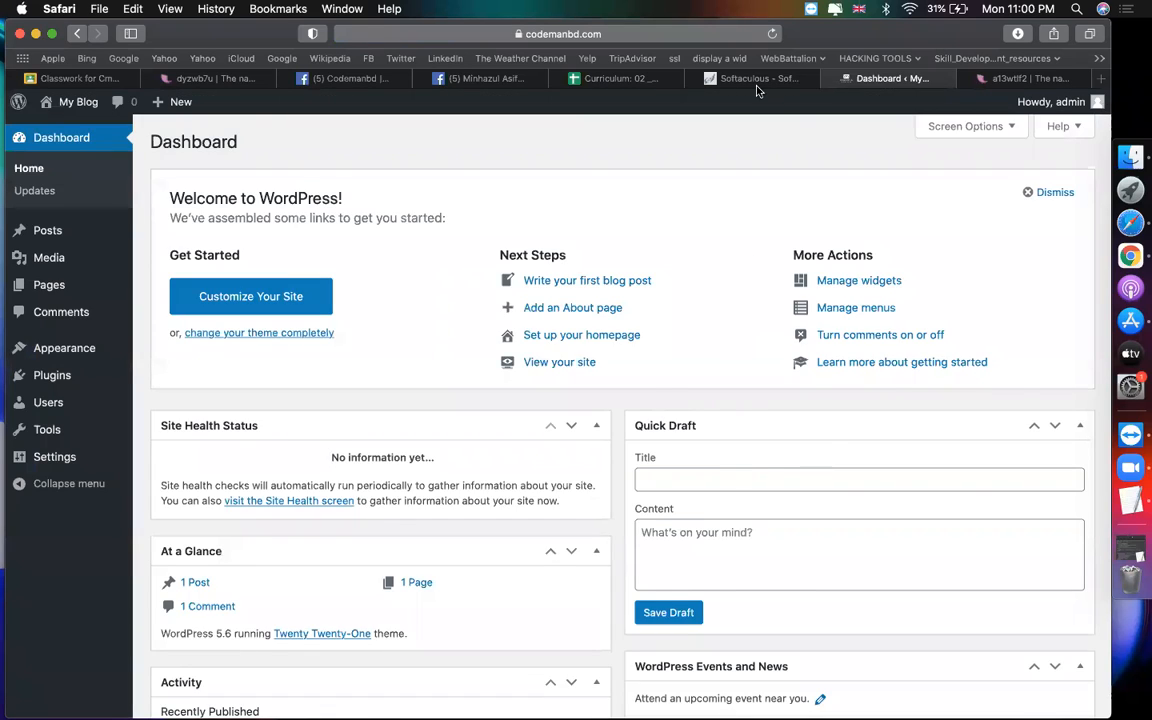
pyautogui.click(757, 80)
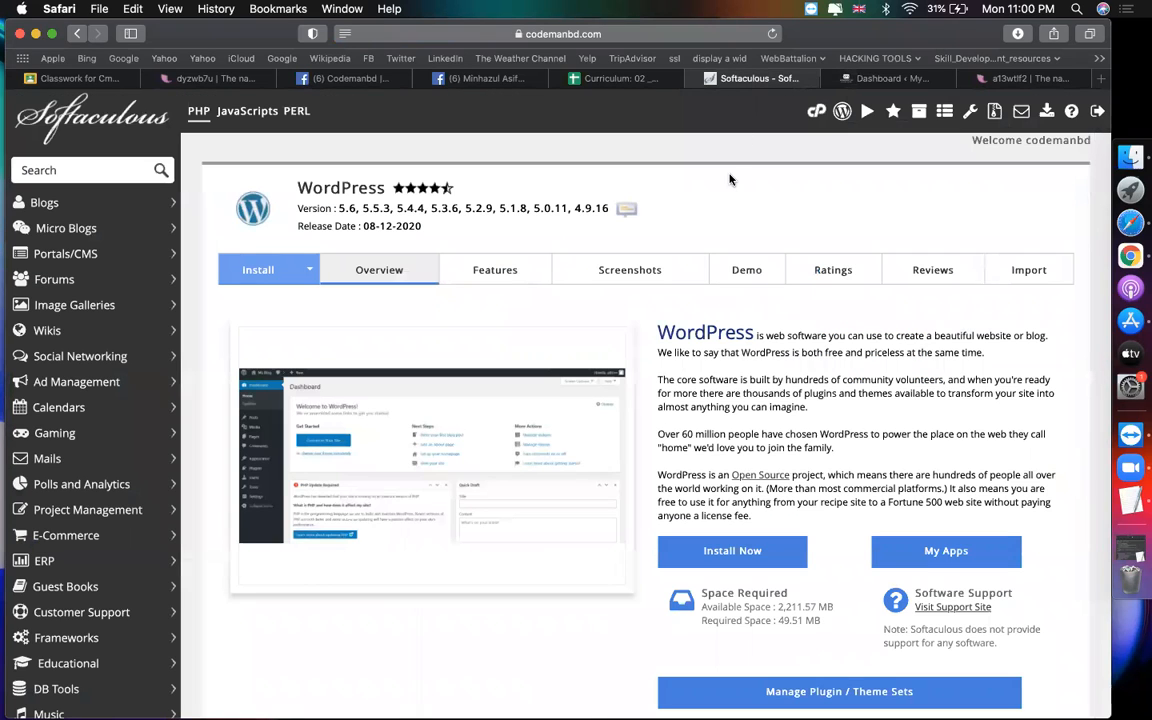
# Step: Open the cmbd82 site's dashboard from its installation row and close the duplicate tab
pyautogui.scroll(-10, 730, 179)
pyautogui.scroll(4, 730, 179)
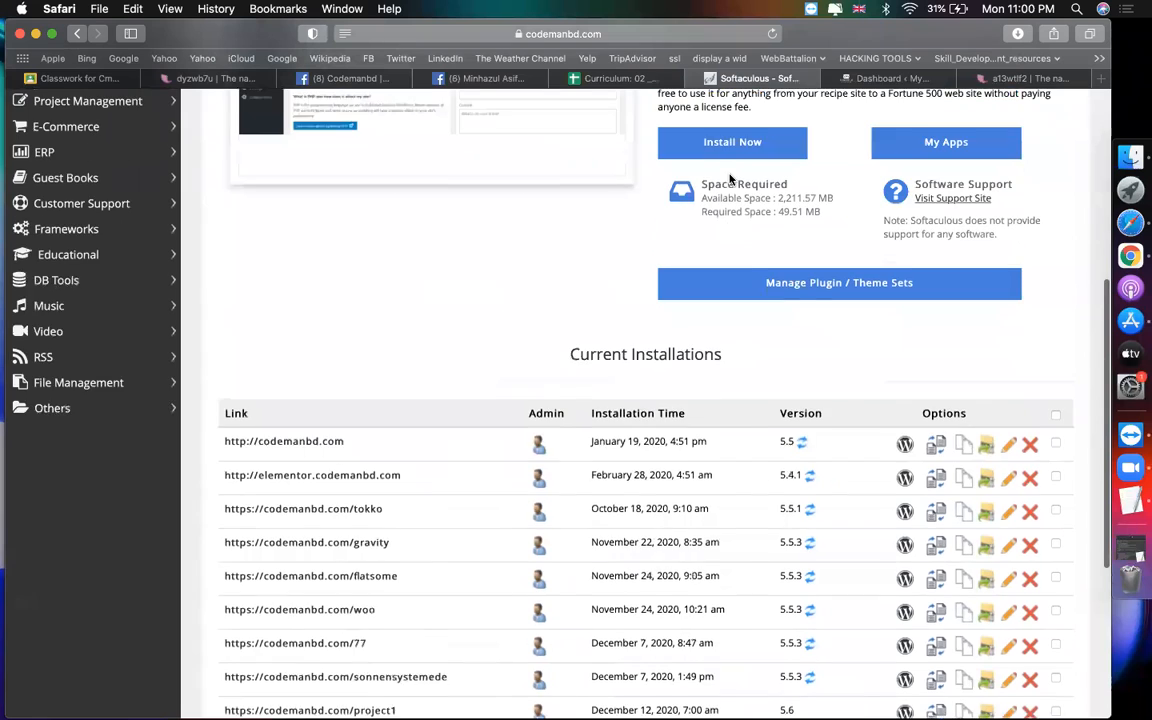
pyautogui.scroll(-6, 609, 265)
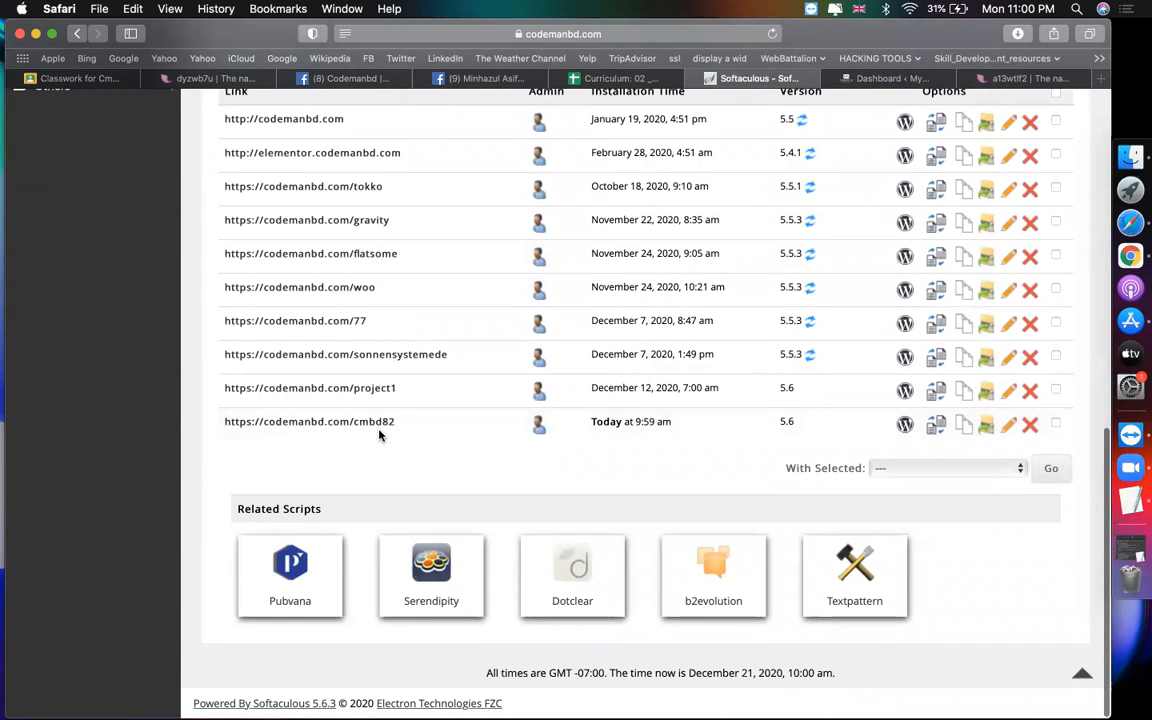
pyautogui.click(538, 428)
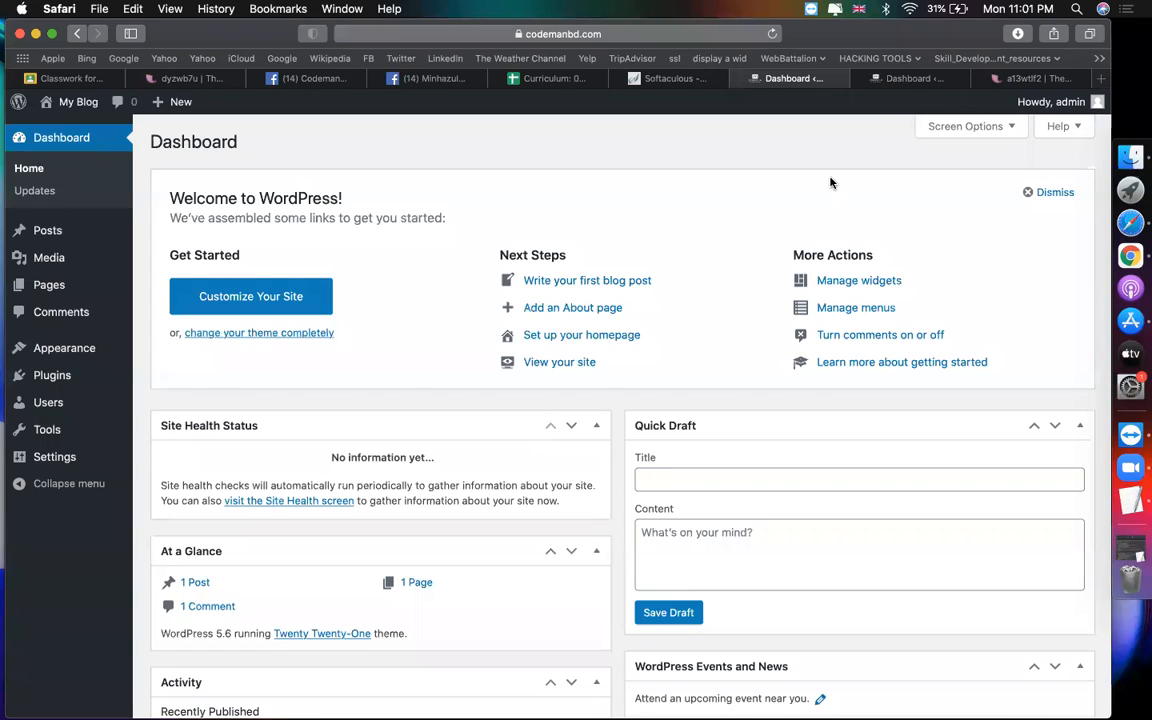
pyautogui.click(863, 79)
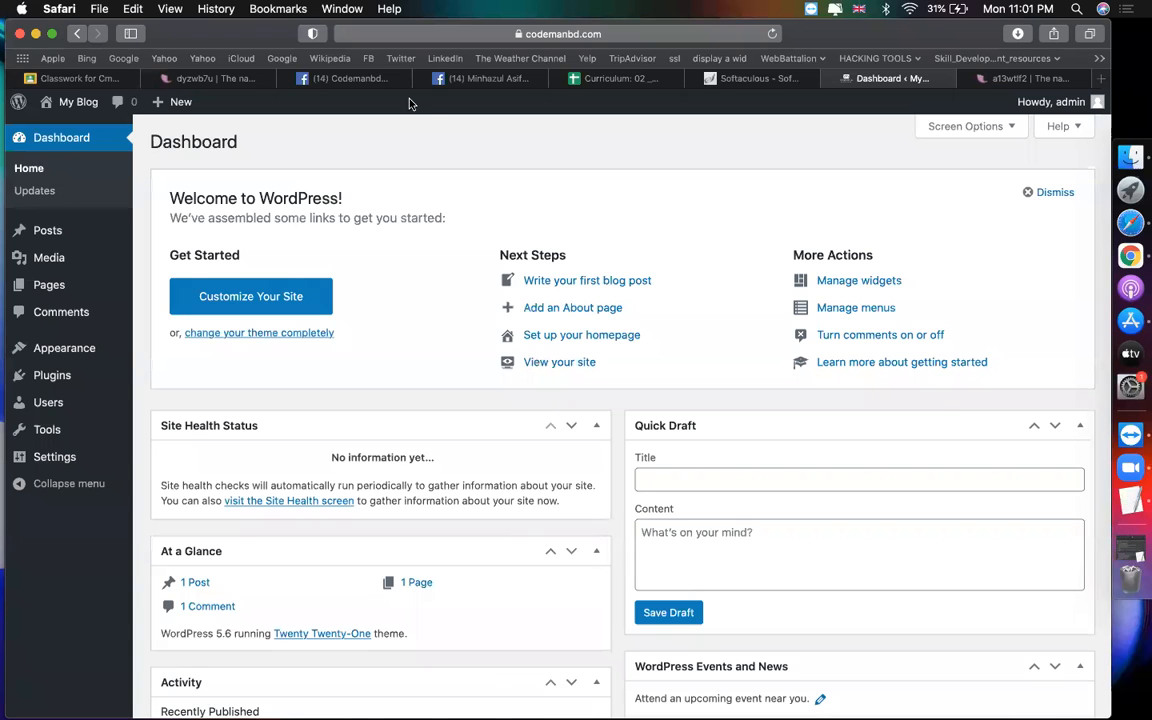
# Step: Return to the Softaculous tab and go to the cPanel control panel
pyautogui.click(748, 79)
pyautogui.scroll(15, 611, 364)
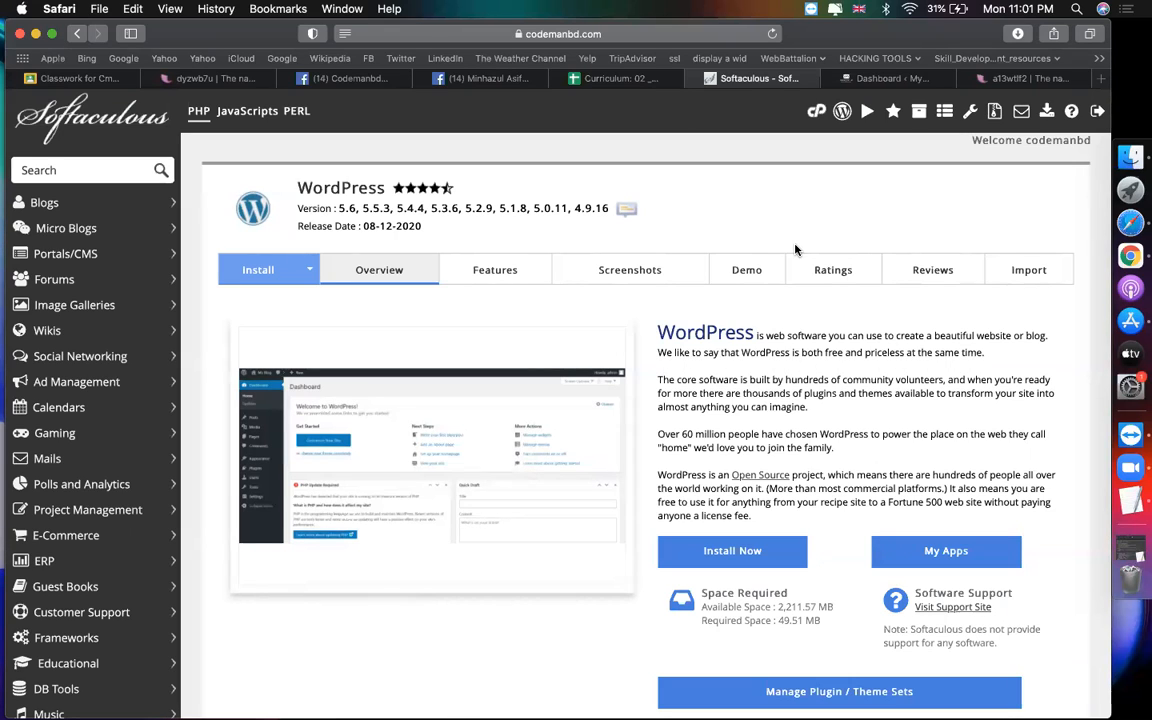
pyautogui.click(813, 114)
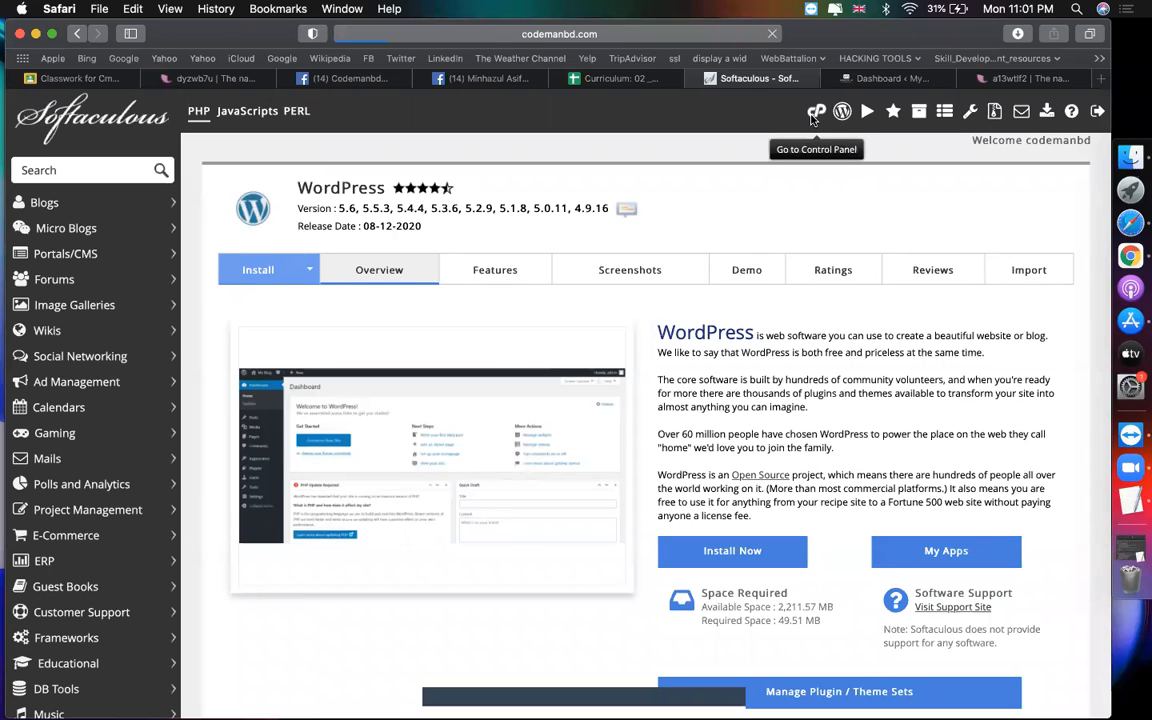
# Step: Open public_html/cmbd82/wp-config.php in the File Manager editor
pyautogui.click(147, 242)
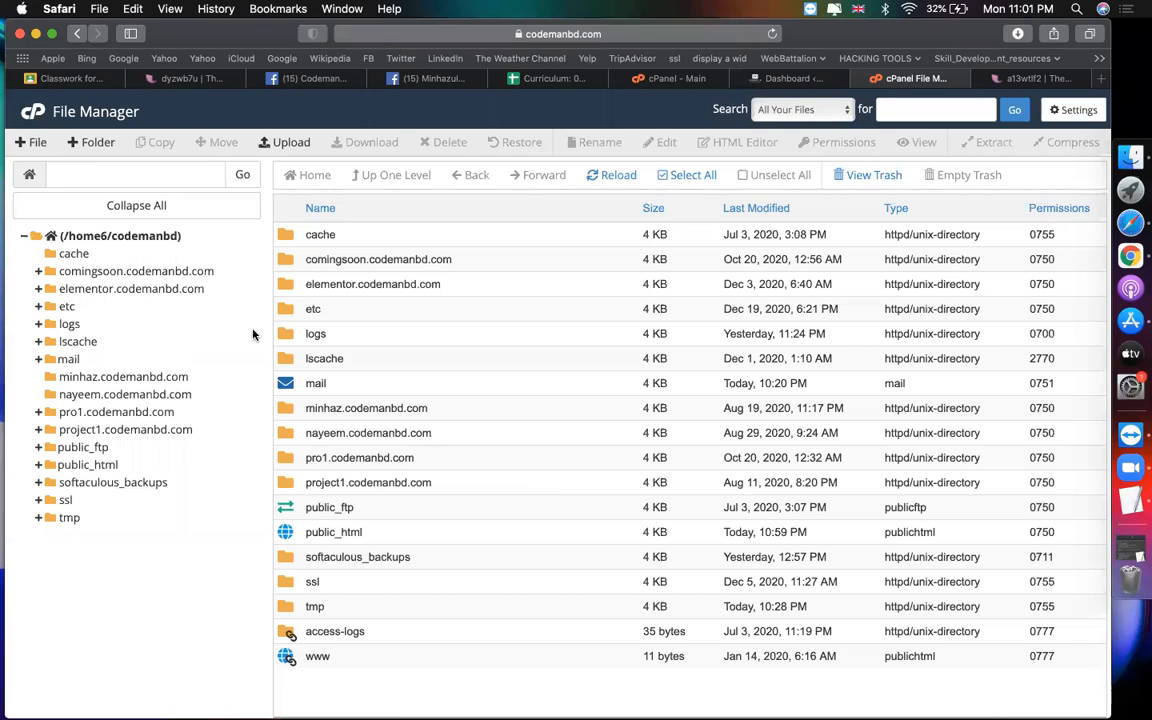
pyautogui.click(287, 540)
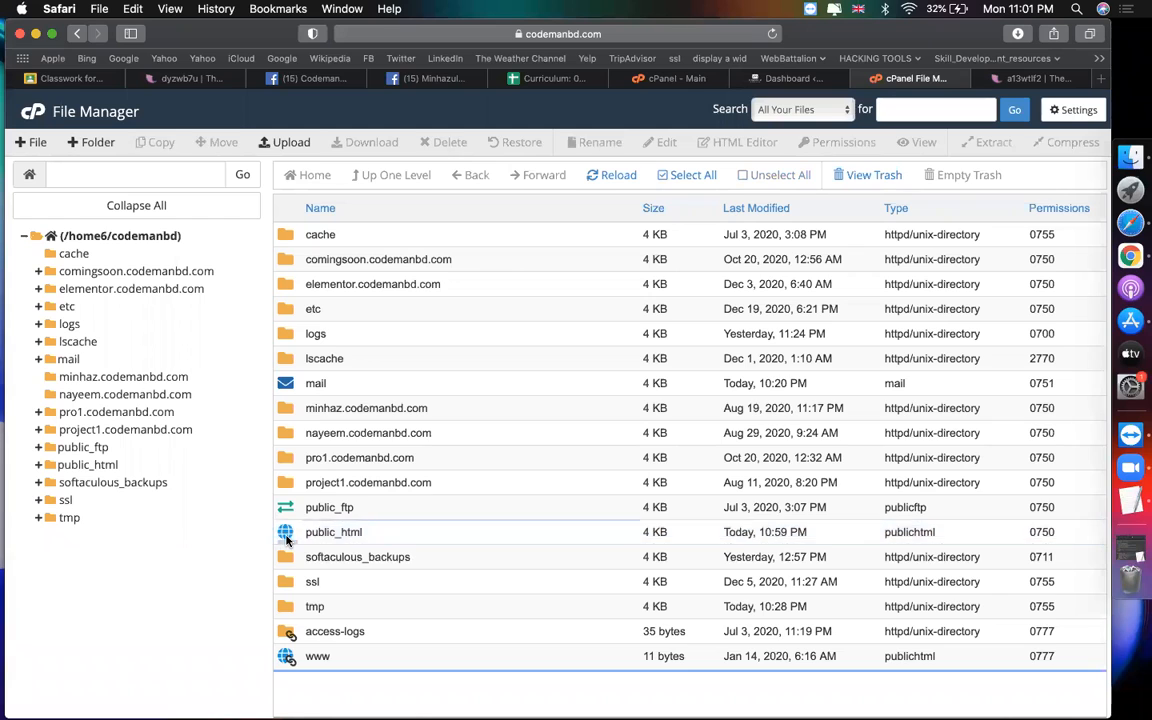
pyautogui.doubleClick(287, 540)
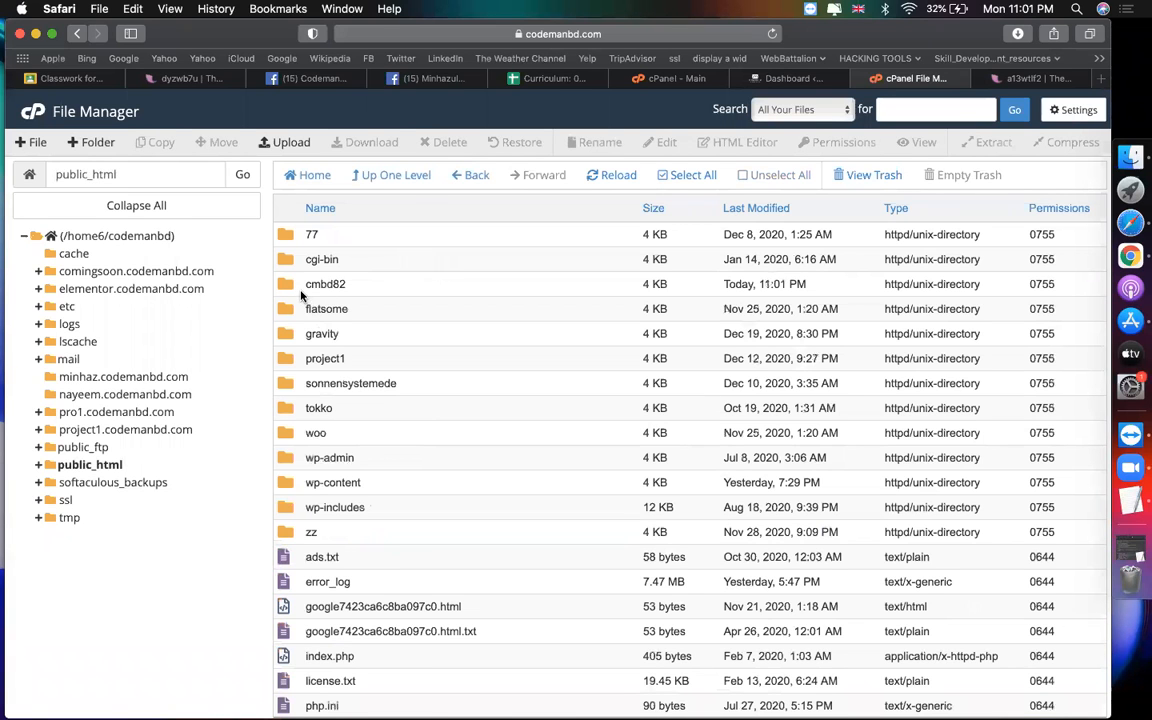
pyautogui.click(290, 286)
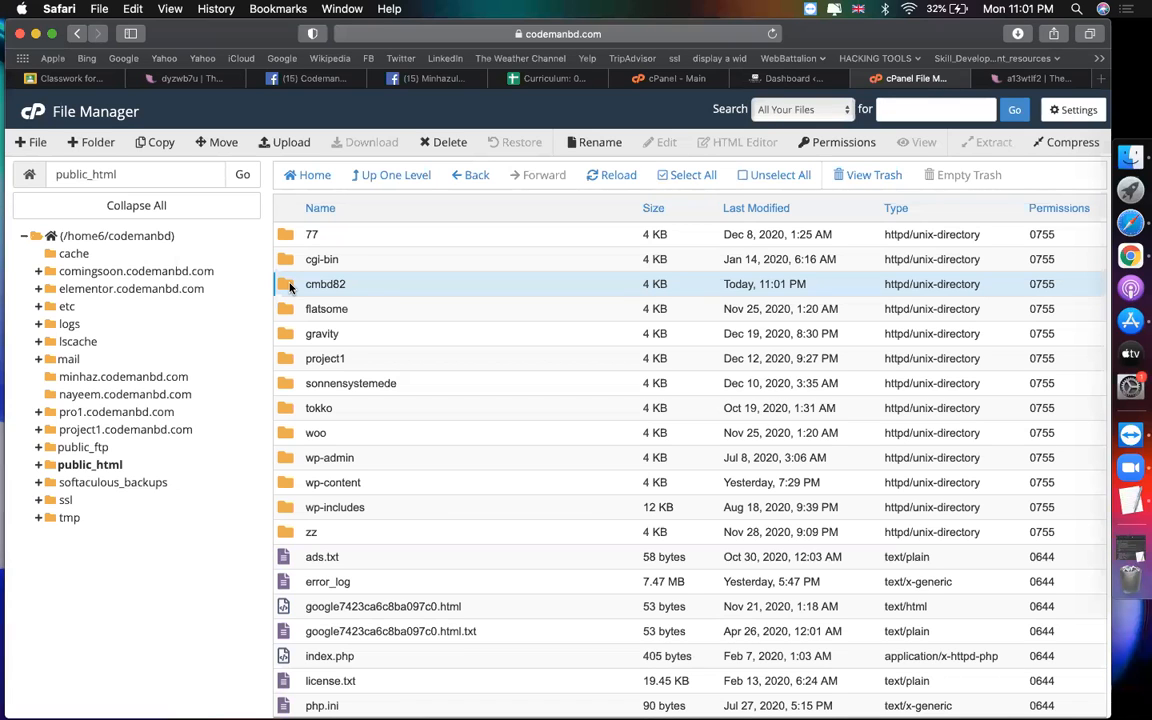
pyautogui.doubleClick(288, 286)
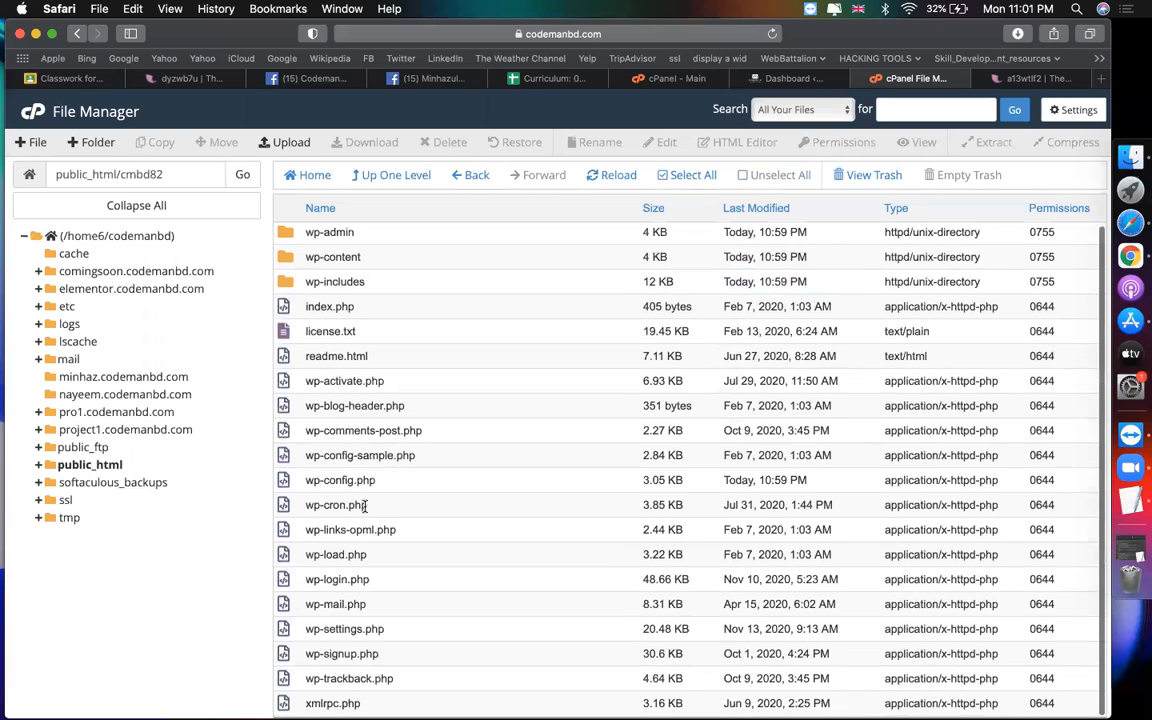
pyautogui.rightClick(358, 481)
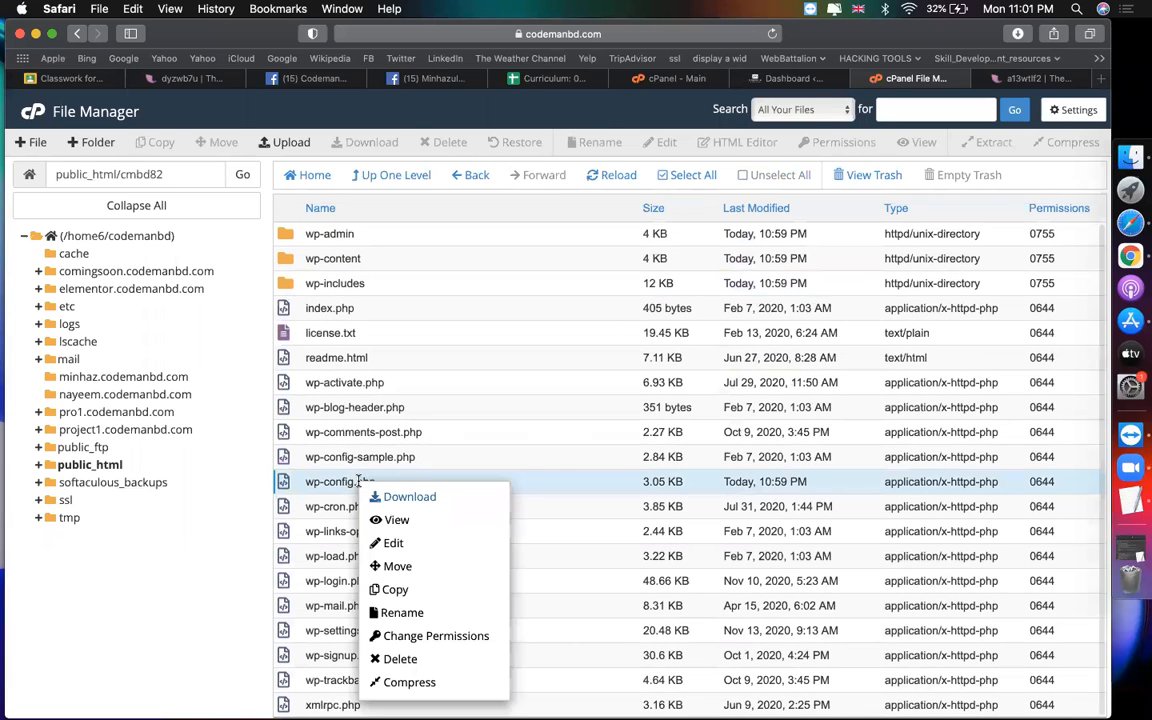
pyautogui.click(395, 542)
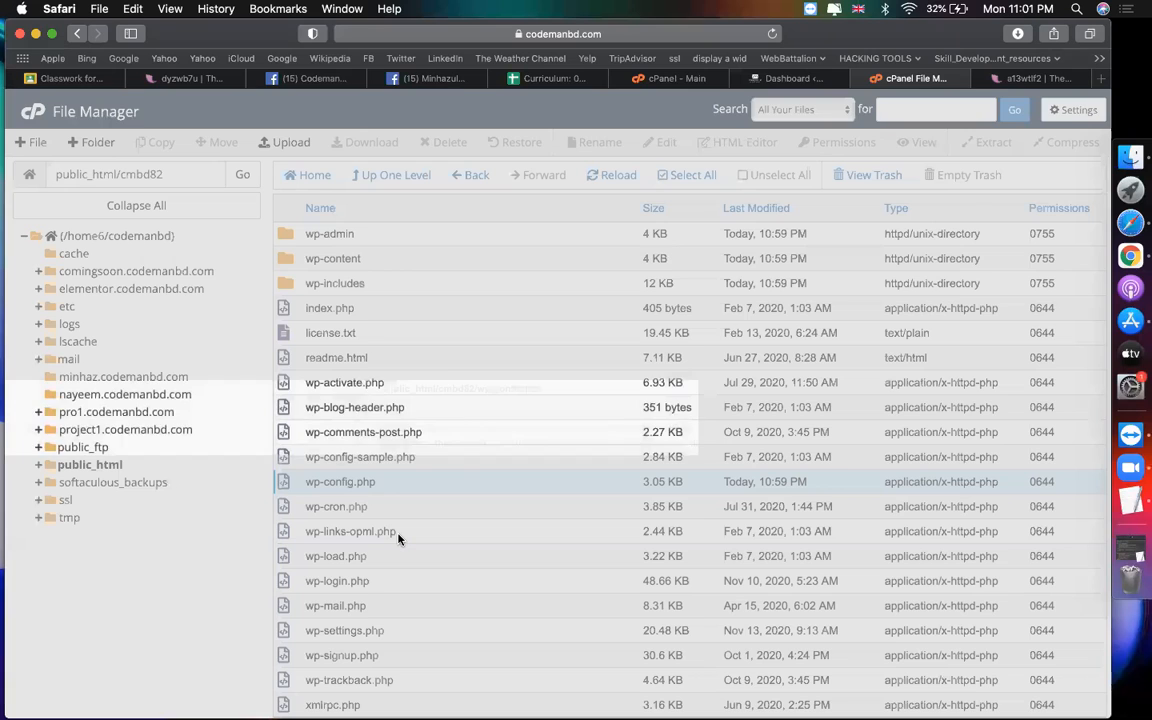
pyautogui.click(704, 527)
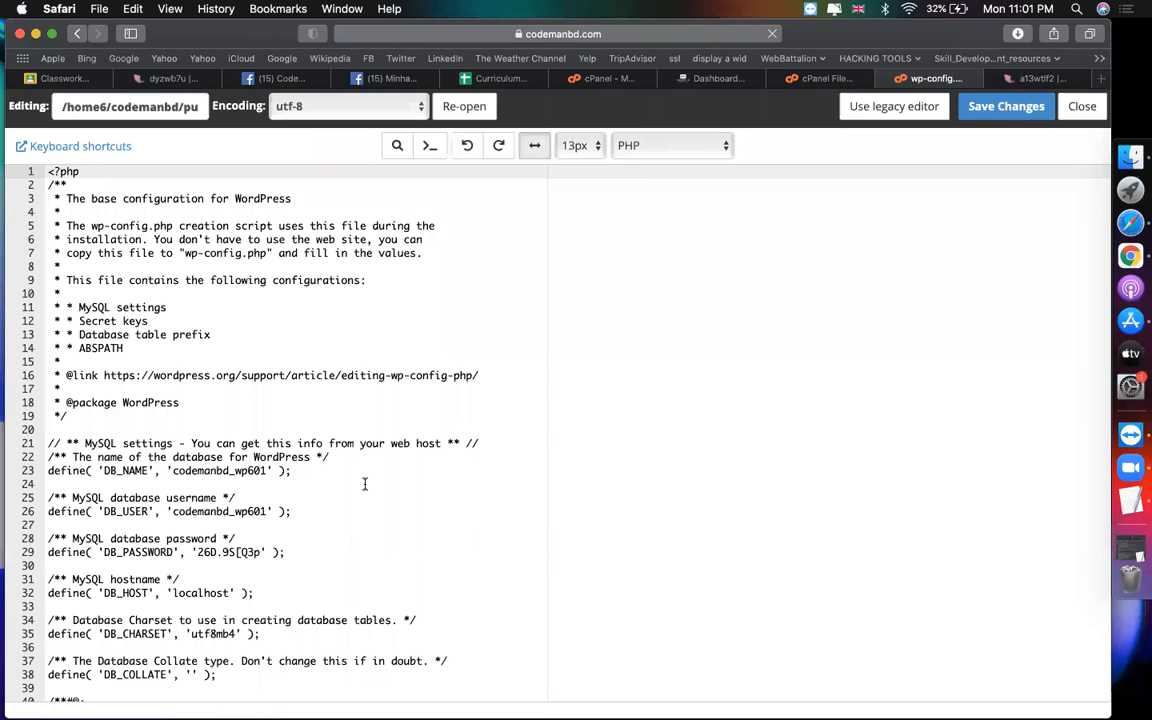
# Step: Check that the DB_USER on line 26 is codemanbd_wp601, then return to the cmbd82 listing
pyautogui.scroll(-3, 224, 500)
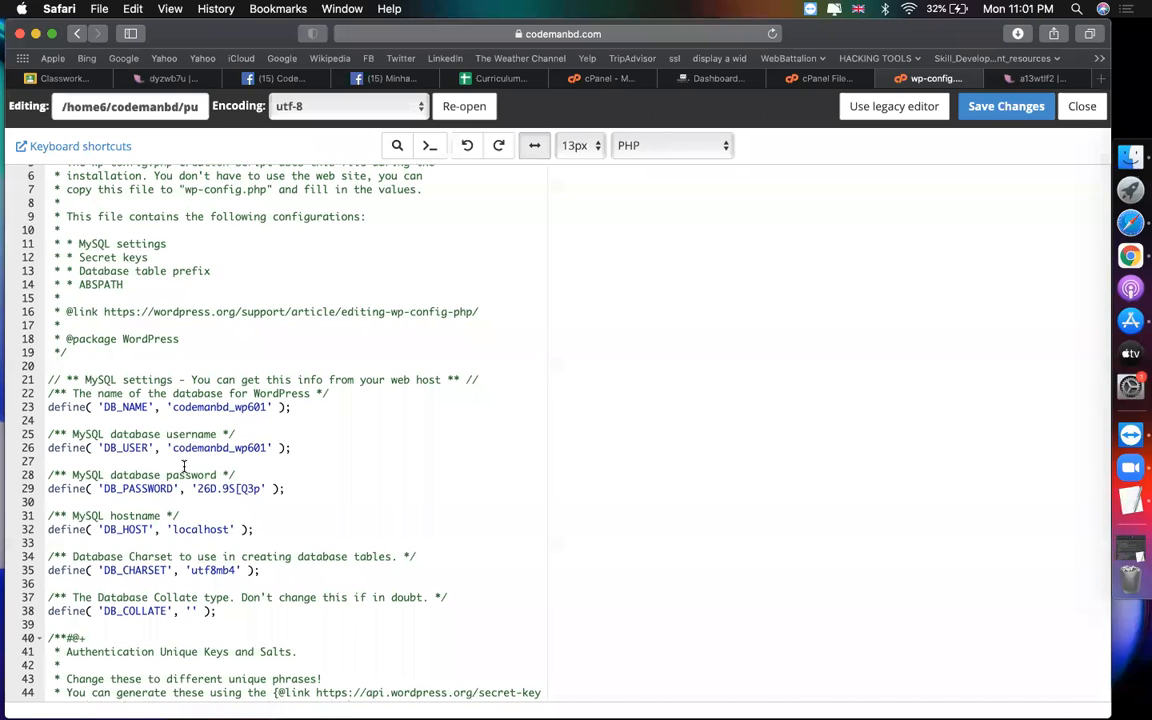
pyautogui.scroll(3, 184, 466)
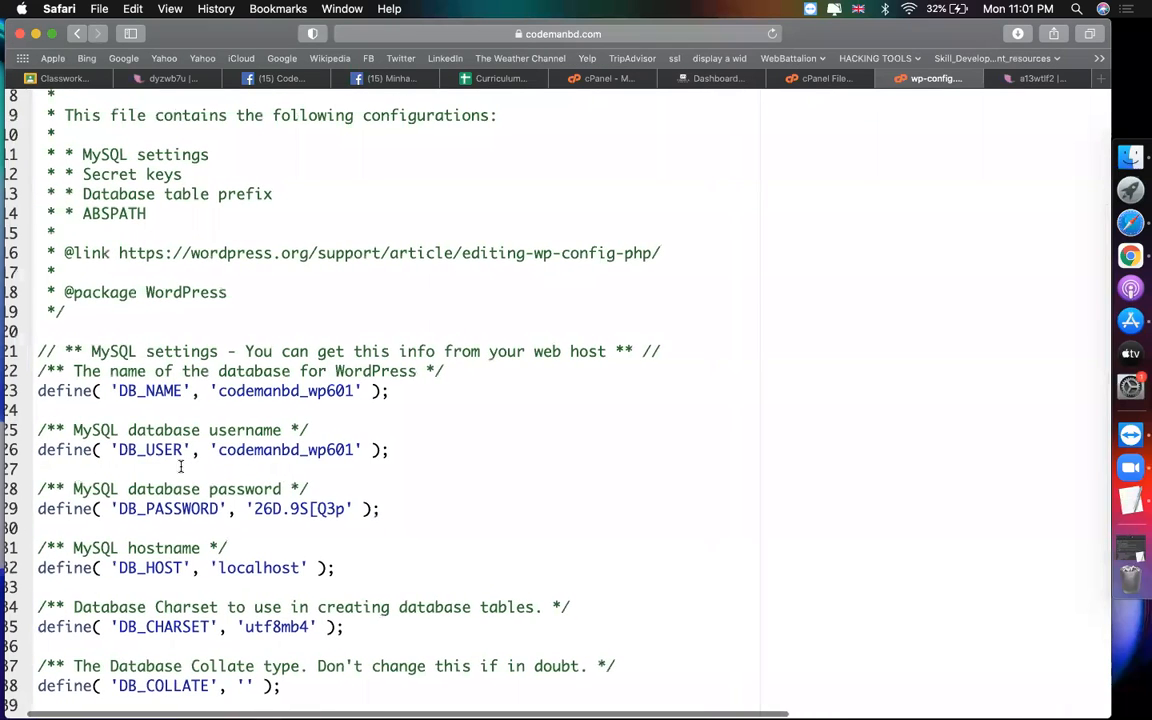
pyautogui.moveTo(219, 449); pyautogui.dragTo(356, 449)
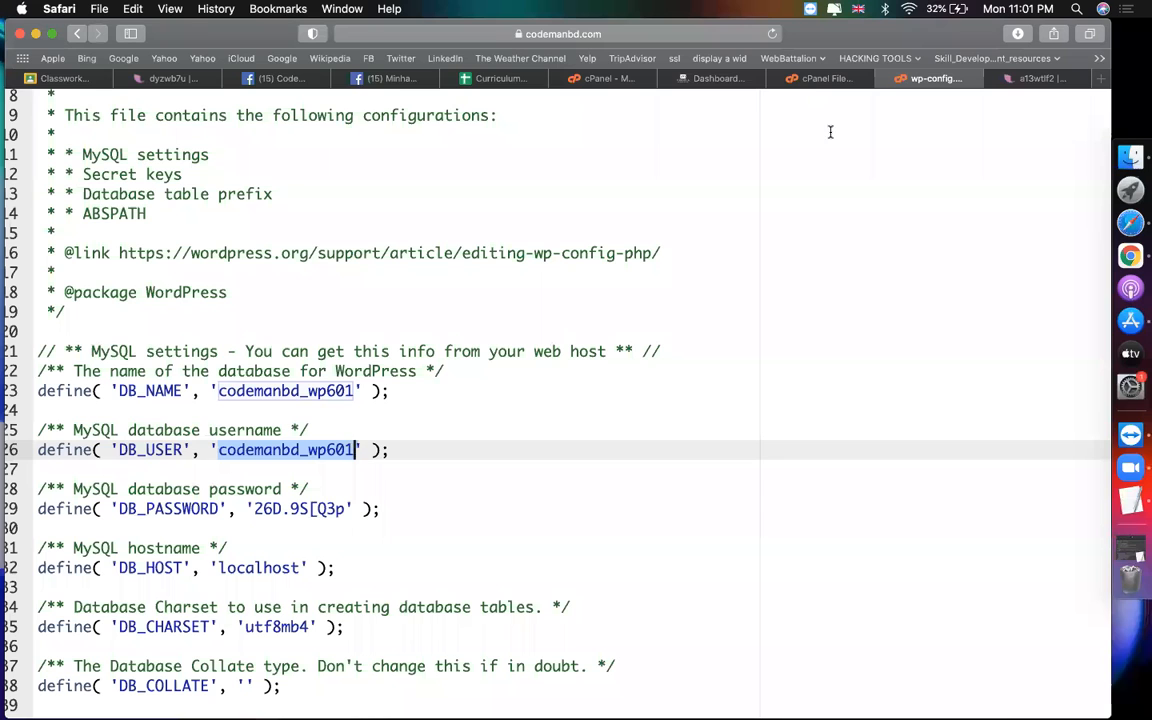
pyautogui.click(812, 80)
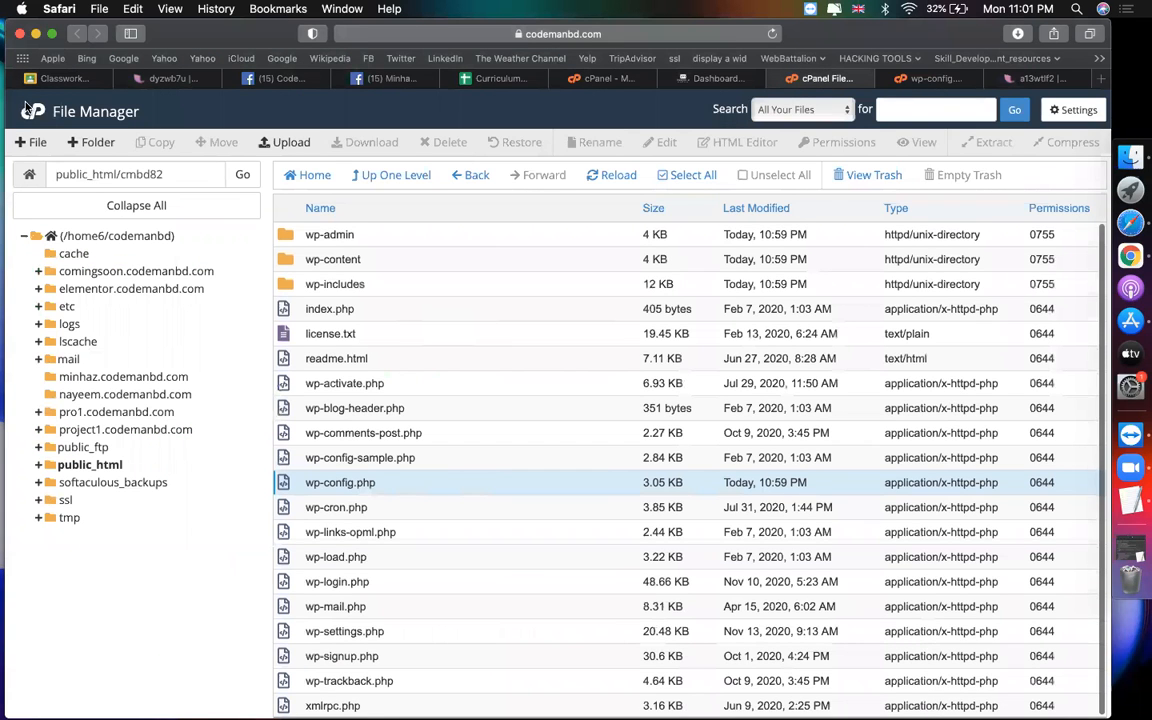
# Step: Launch phpMyAdmin from the Databases section of the cPanel home page
pyautogui.click(30, 111)
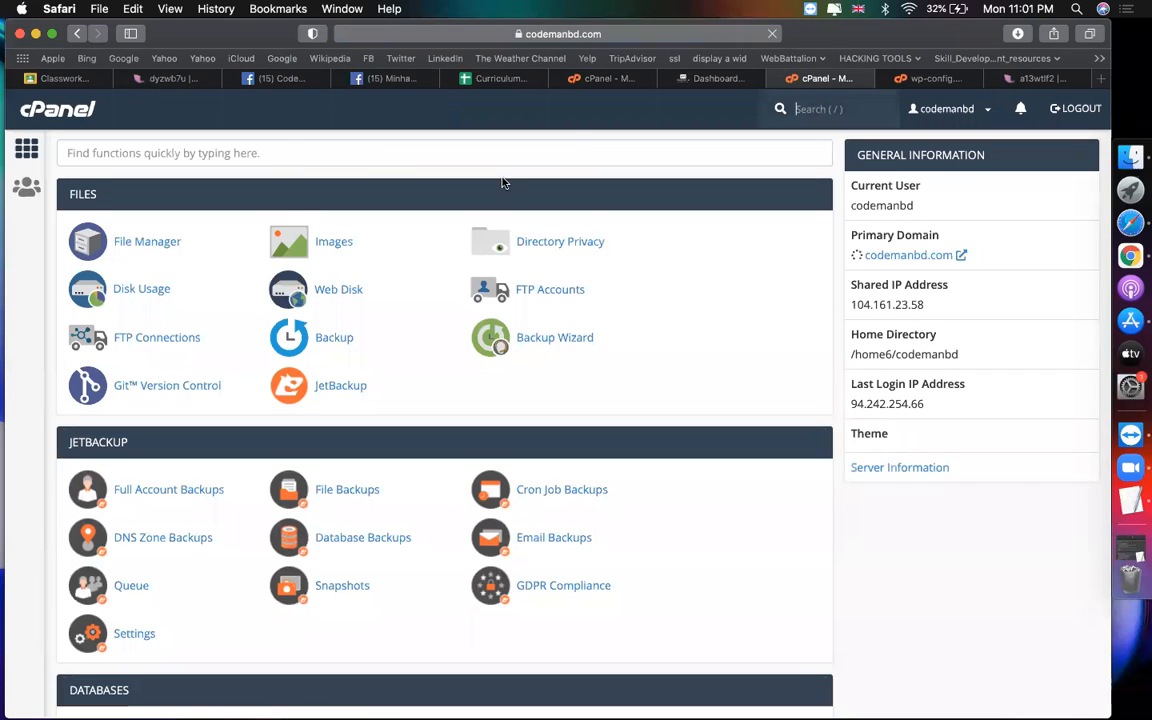
pyautogui.scroll(-5, 432, 308)
pyautogui.scroll(-2, 300, 340)
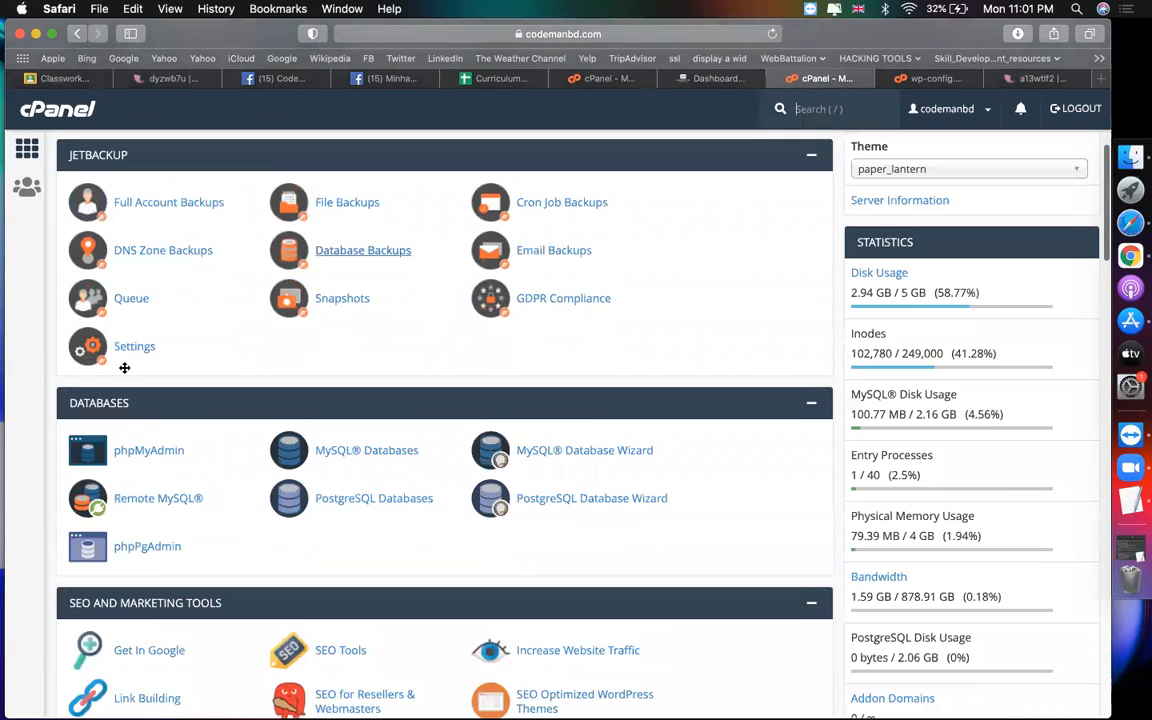
pyautogui.click(142, 427)
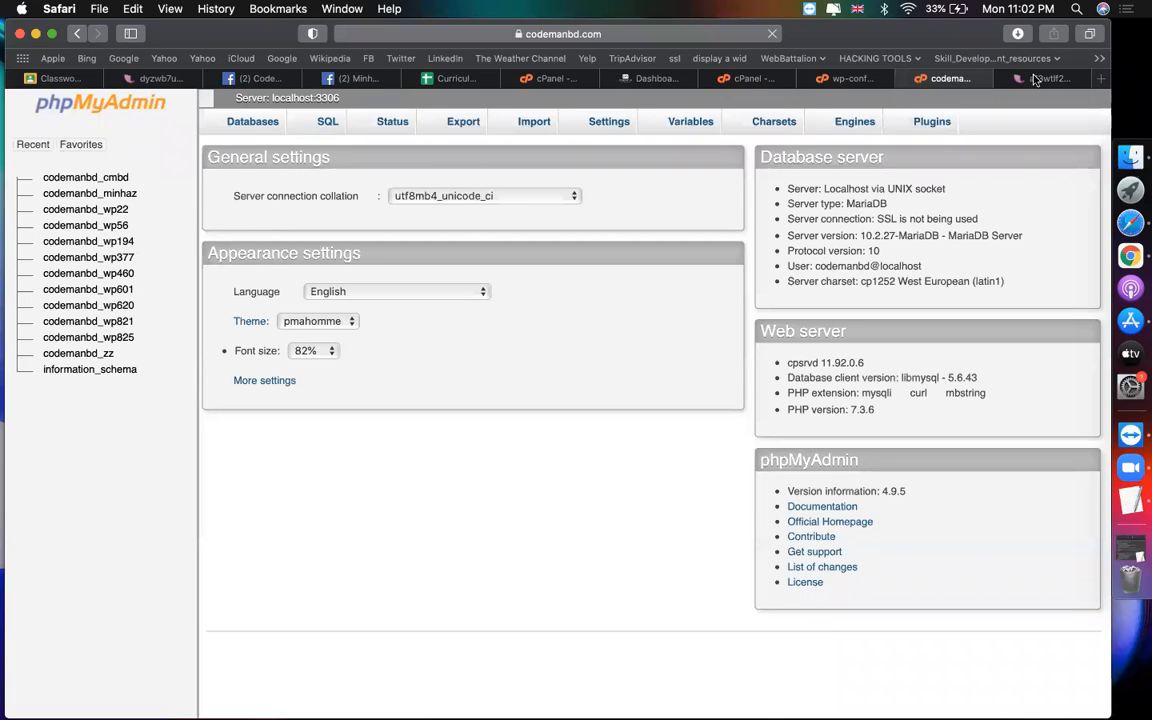
# Step: Recheck the database user codemanbd_wp601 on lines 25–26 of wp-config.php
pyautogui.click(850, 78)
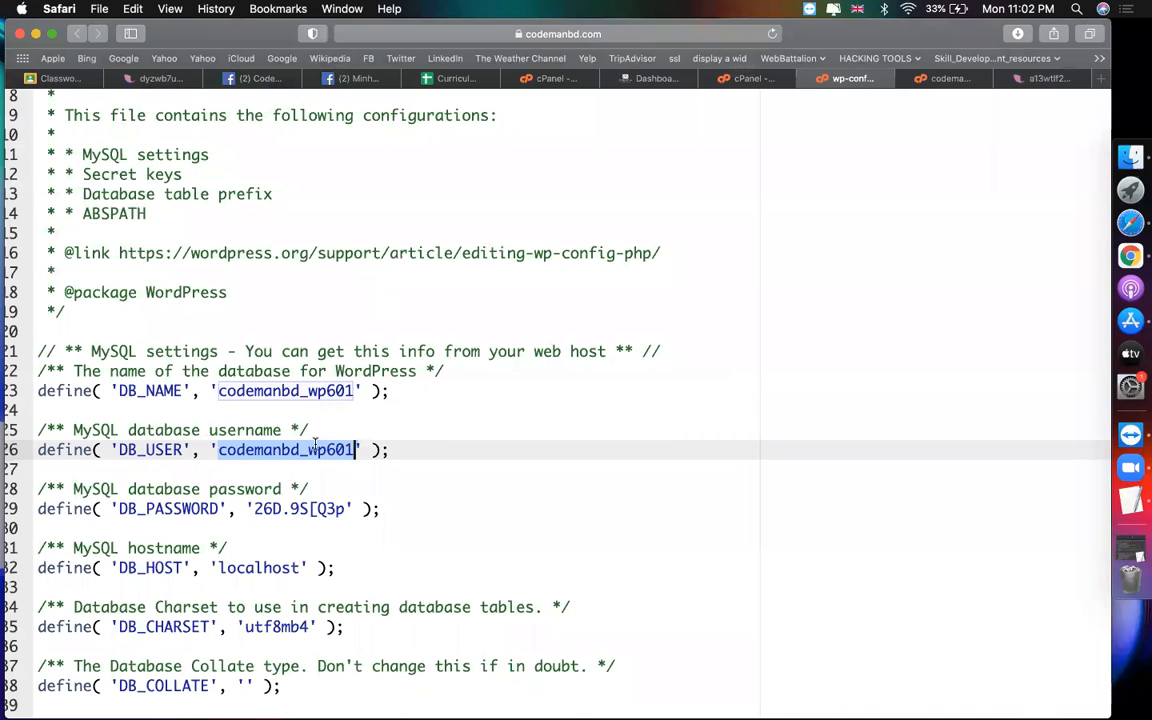
pyautogui.click(214, 450)
pyautogui.moveTo(214, 450); pyautogui.dragTo(355, 450)
pyautogui.moveTo(128, 430); pyautogui.dragTo(300, 430)
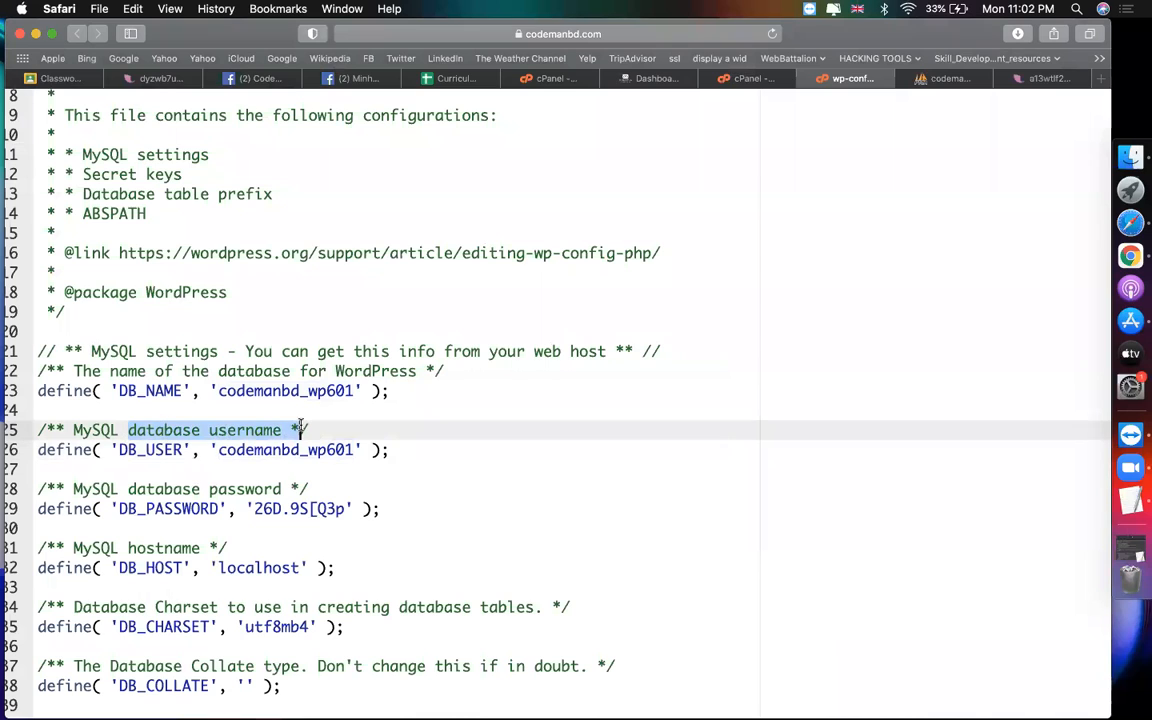
pyautogui.moveTo(217, 450); pyautogui.dragTo(356, 450)
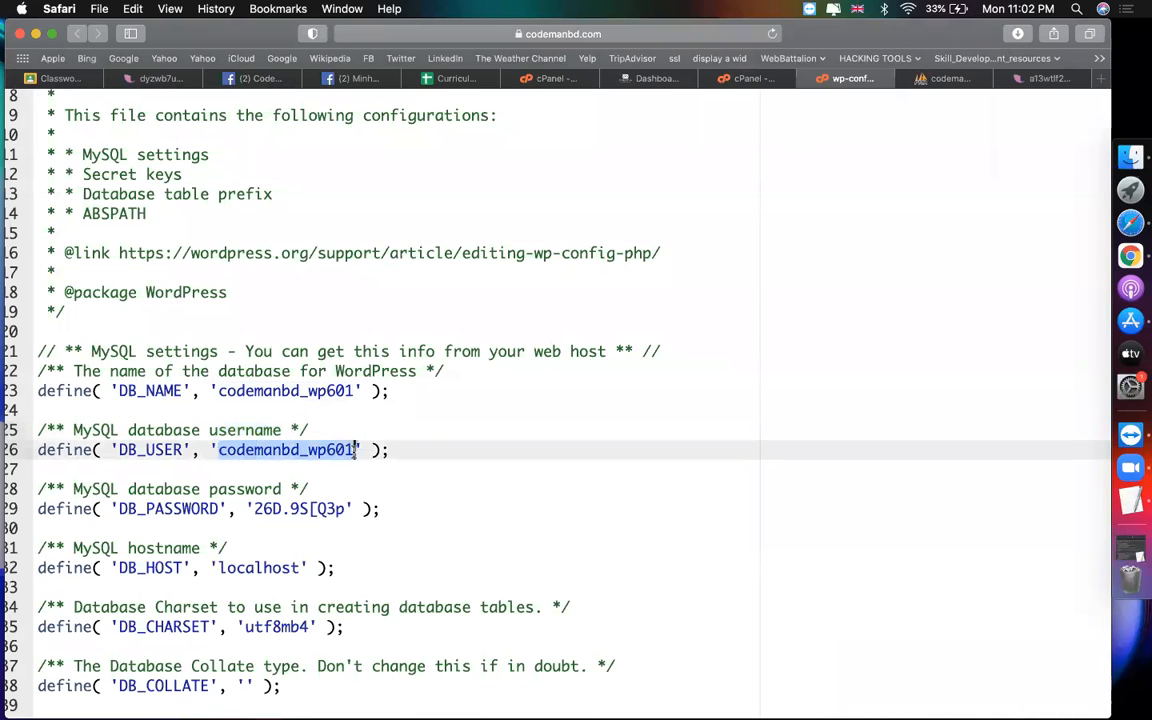
# Step: Open the admin row of codemanbd_wp601's wpjj_users table for editing in phpMyAdmin
pyautogui.click(943, 79)
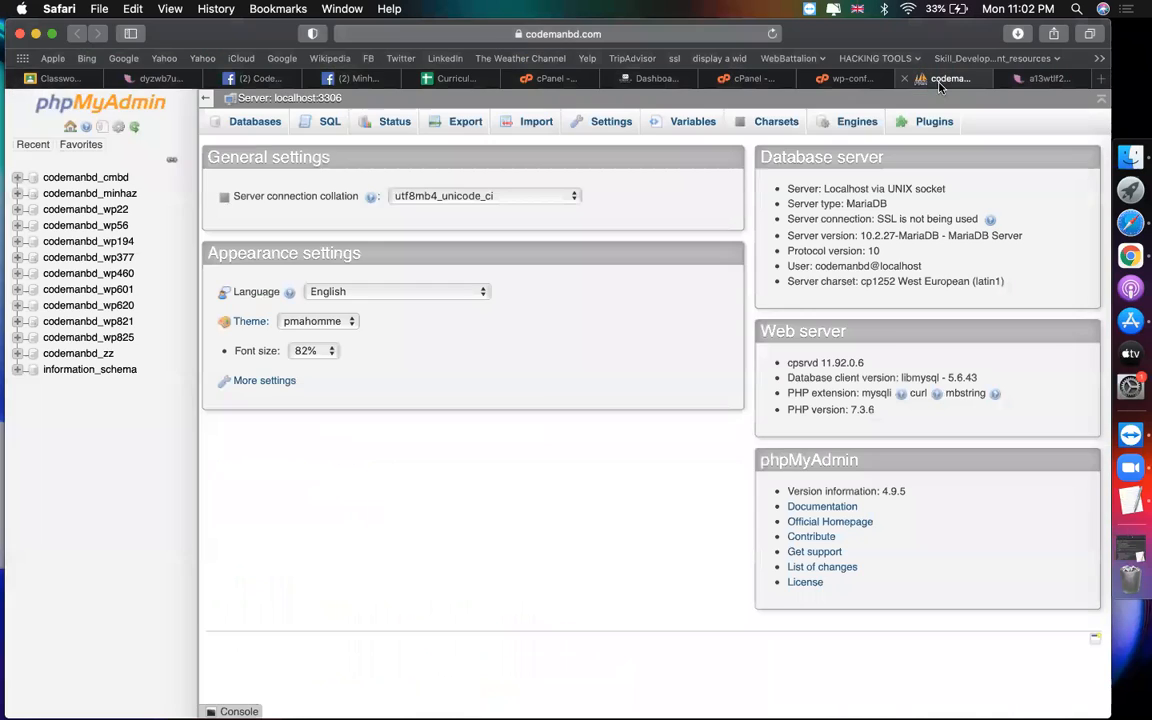
pyautogui.click(112, 289)
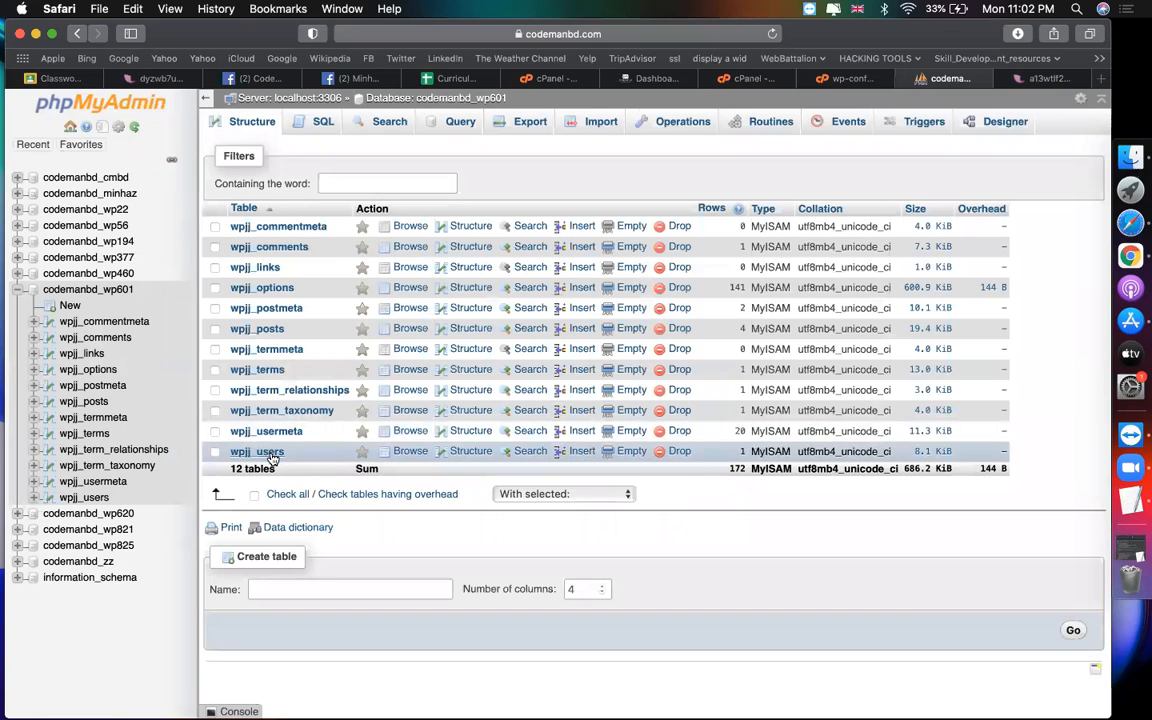
pyautogui.click(272, 456)
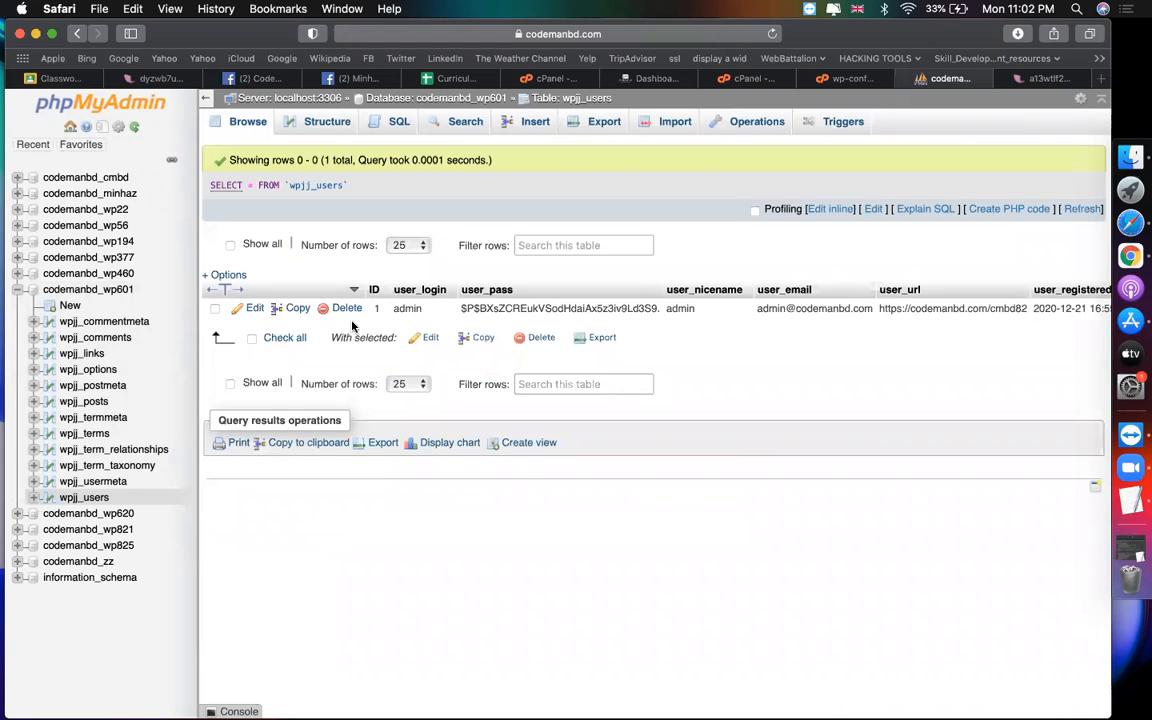
pyautogui.click(254, 311)
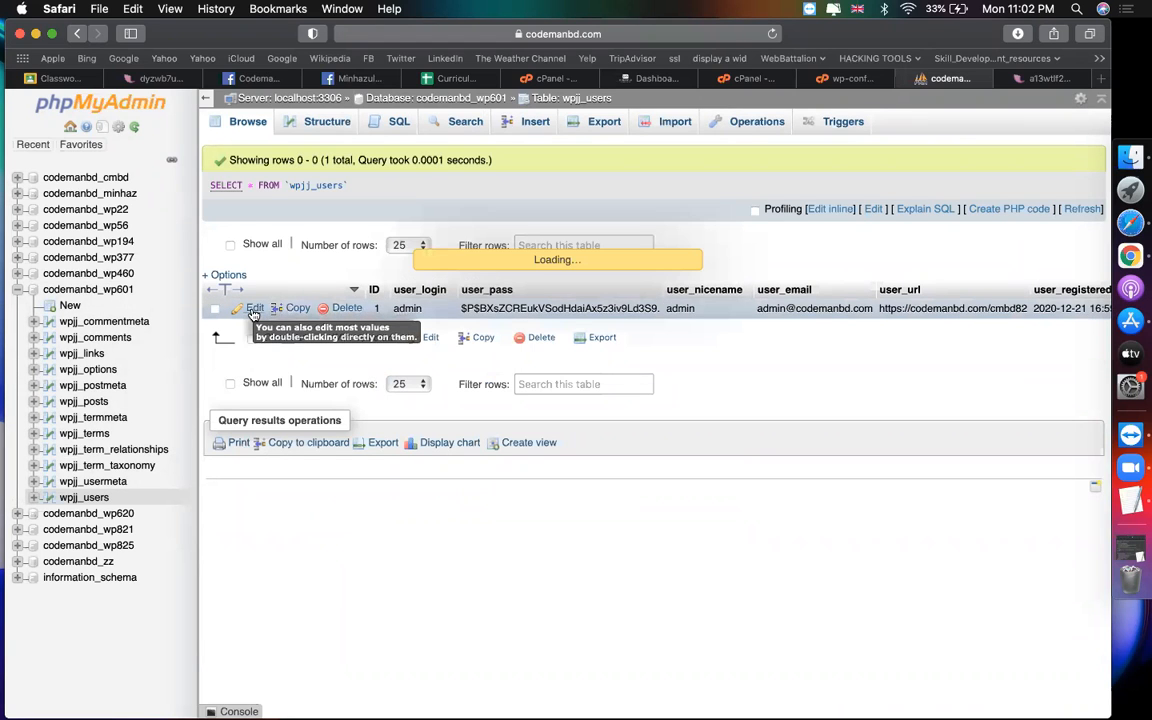
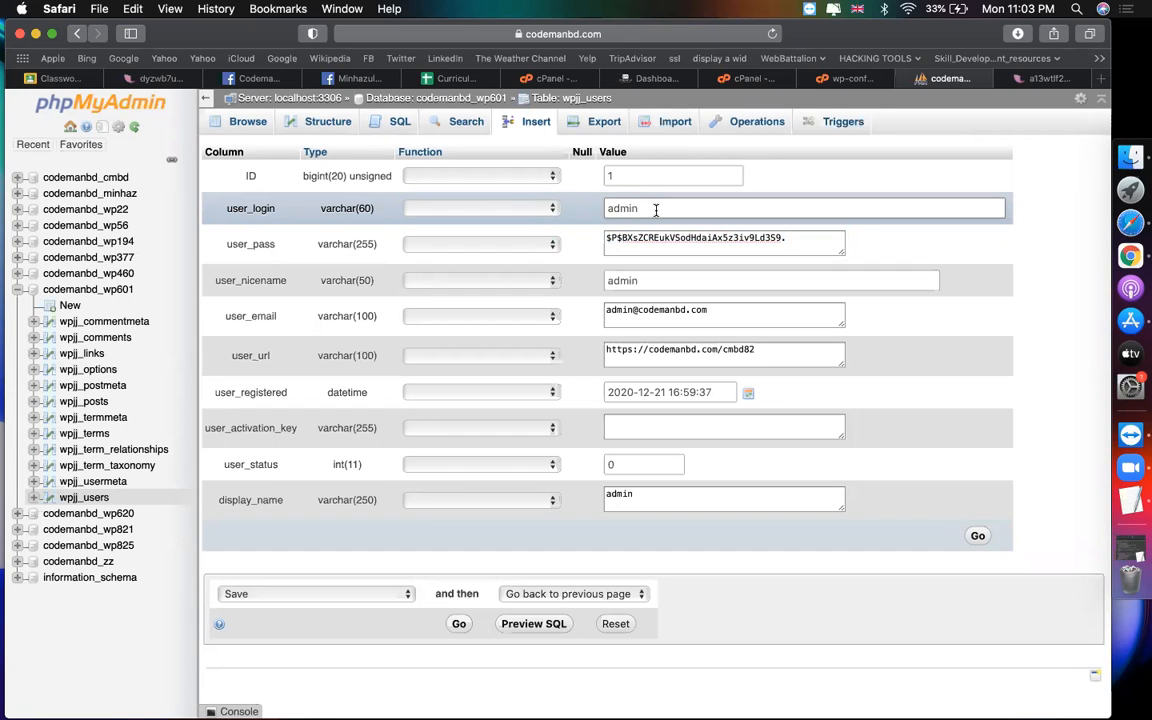
# Step: Browse File Manager to public_html/cmbd82 and view the contents of its wp-config.php
pyautogui.click(750, 78)
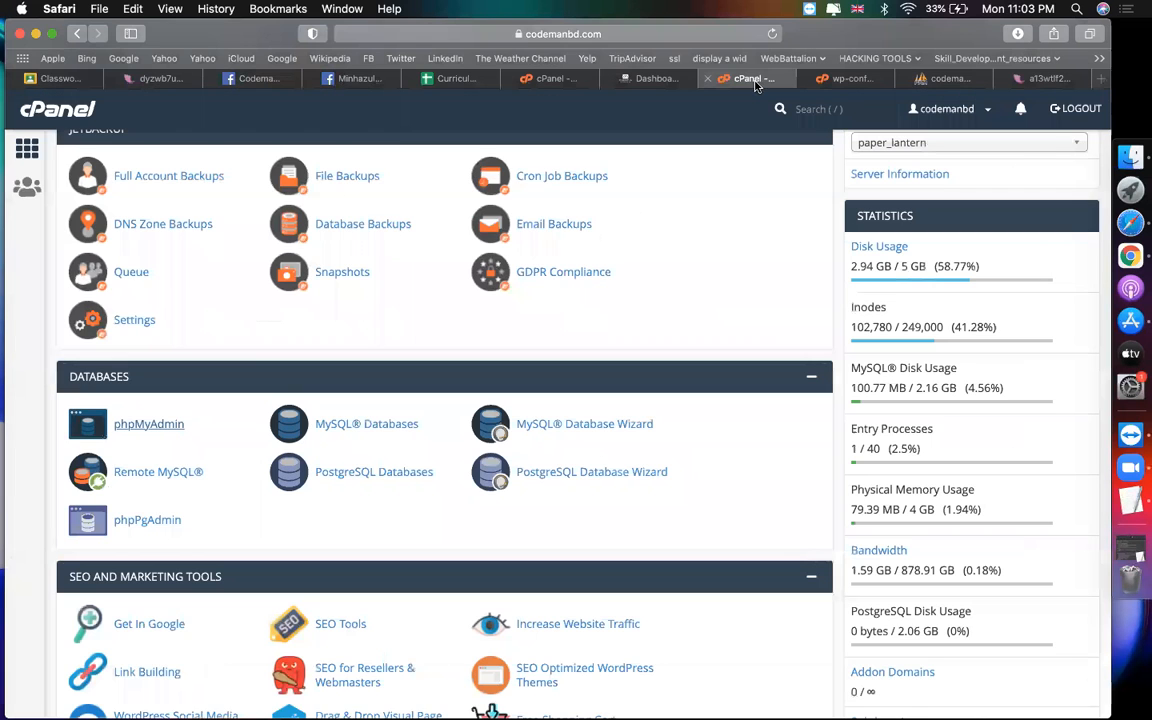
pyautogui.scroll(5, 185, 265)
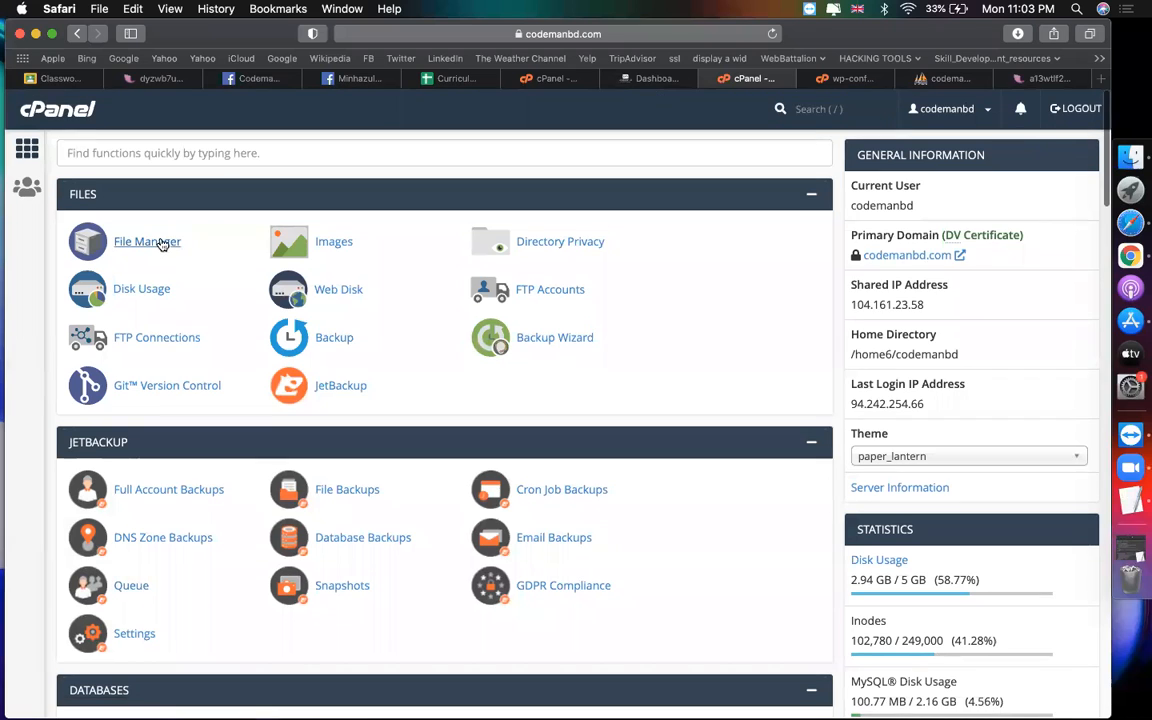
pyautogui.click(160, 242)
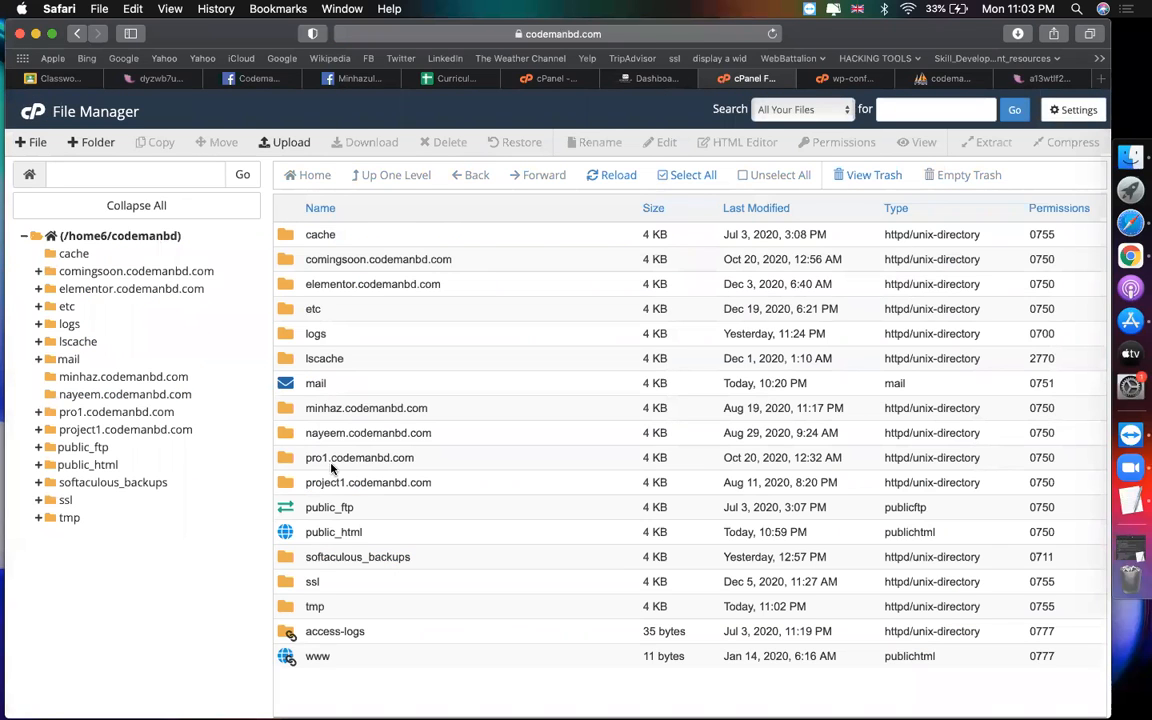
pyautogui.doubleClick(297, 535)
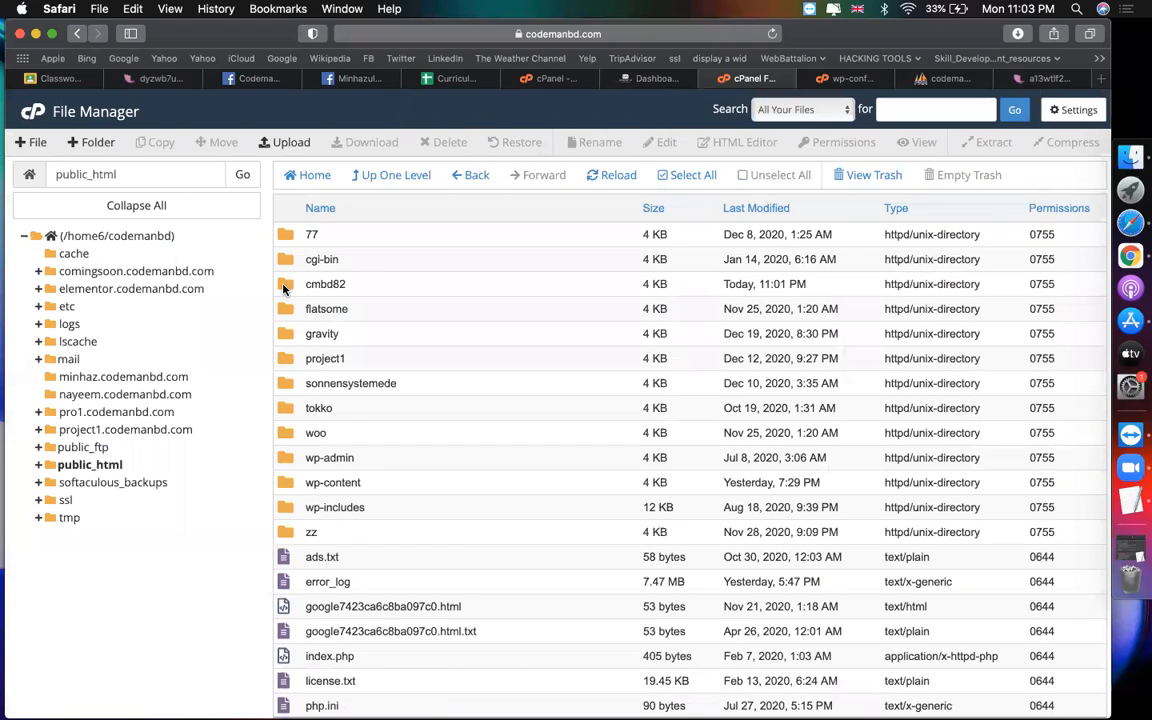
pyautogui.click(283, 287)
pyautogui.doubleClick(283, 289)
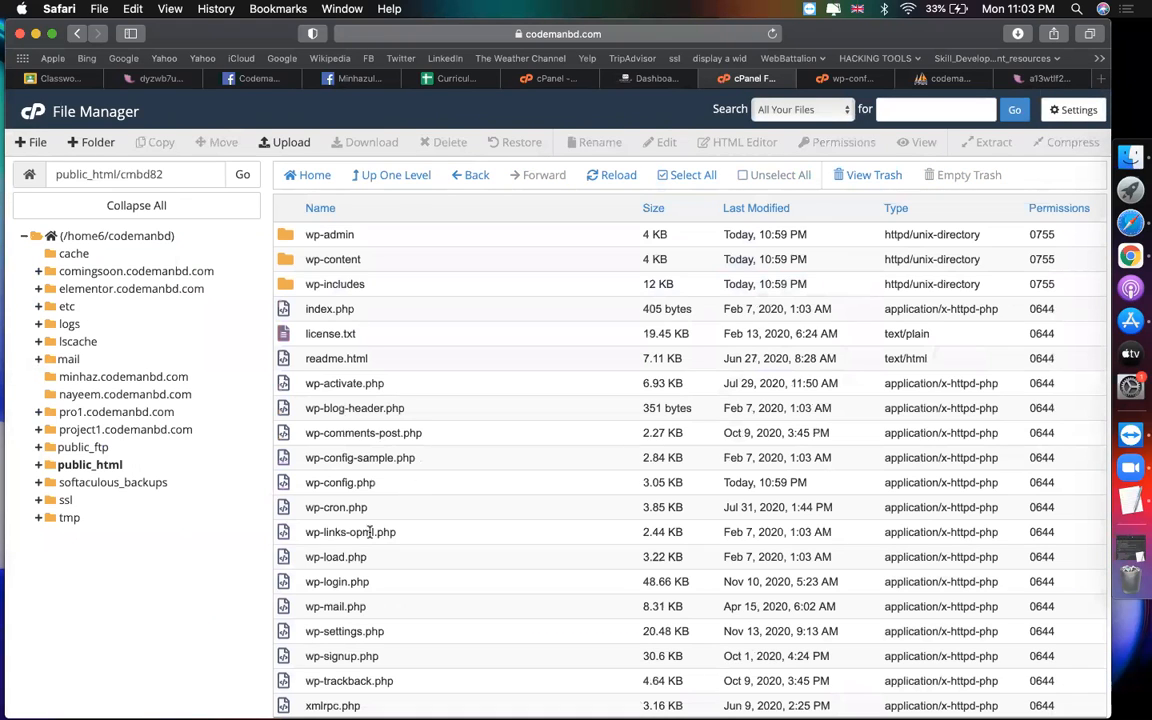
pyautogui.click(333, 479)
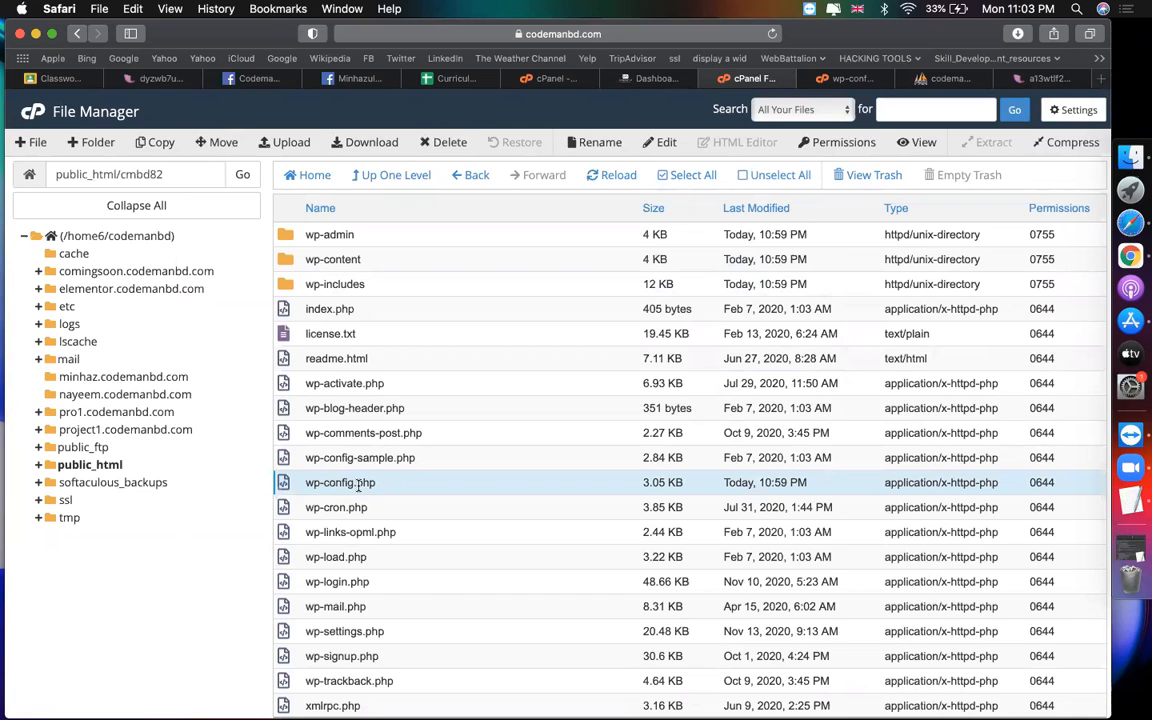
pyautogui.click(845, 79)
# Step: Highlight the DB_USER comment and value on lines 25–26, then return to the phpMyAdmin admin row
pyautogui.click(393, 391)
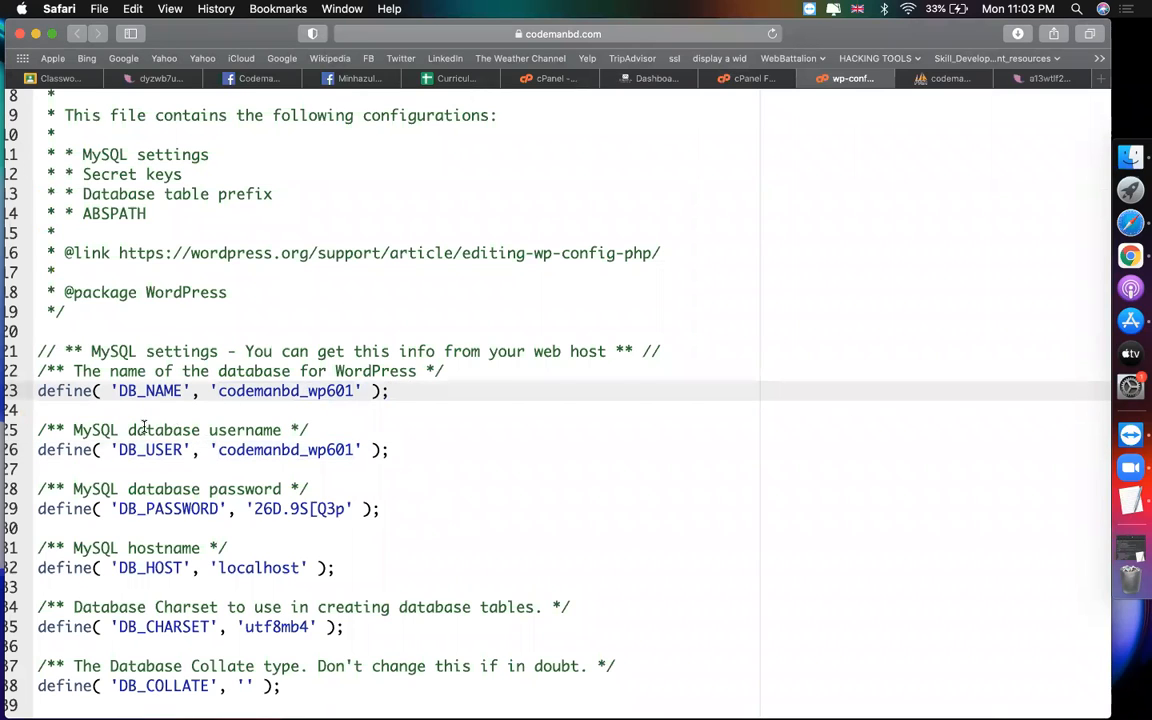
pyautogui.moveTo(75, 430); pyautogui.dragTo(355, 450)
pyautogui.click(218, 450)
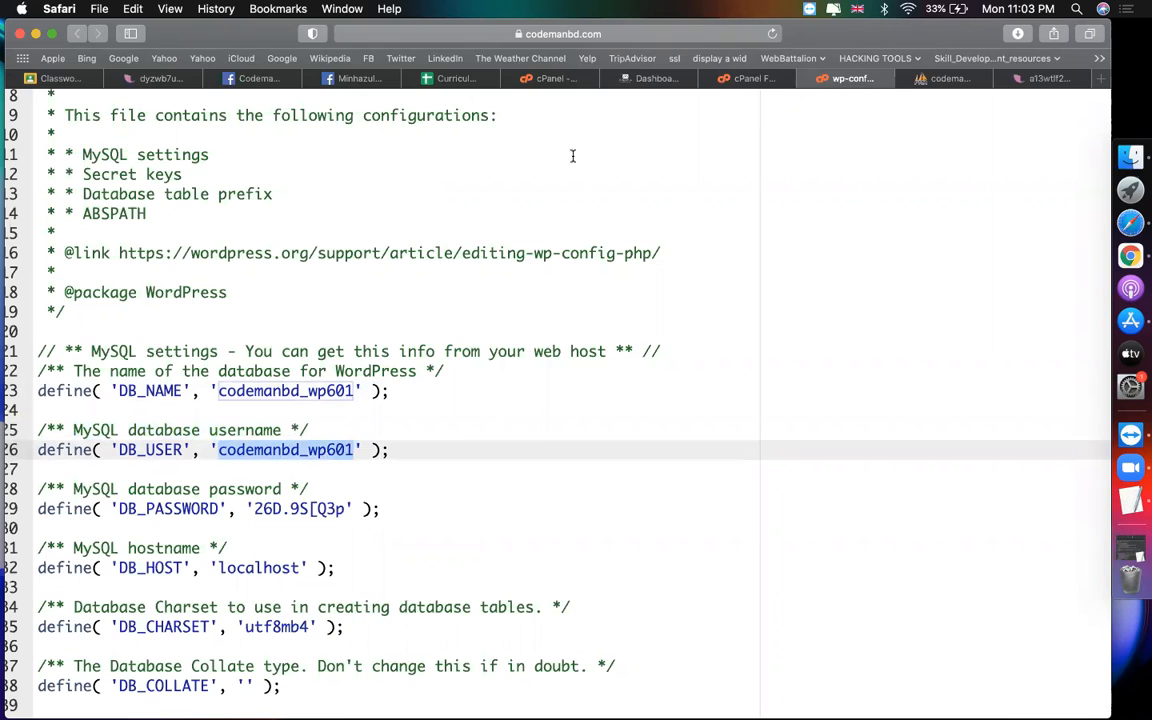
pyautogui.click(948, 80)
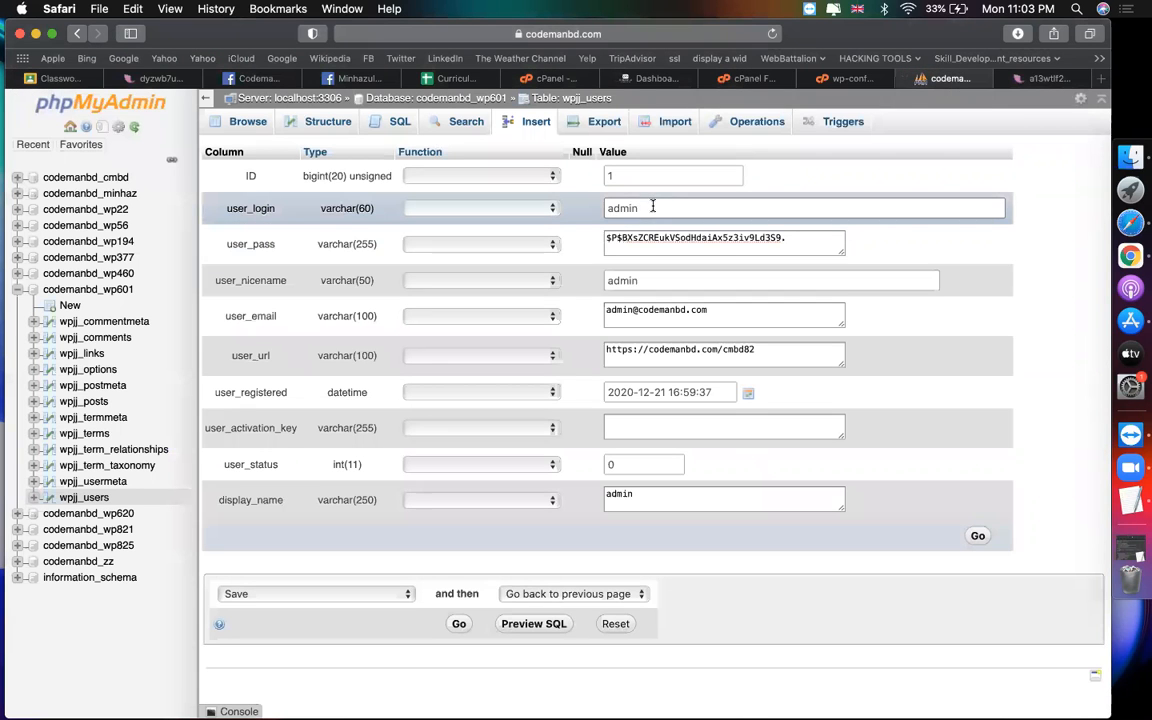
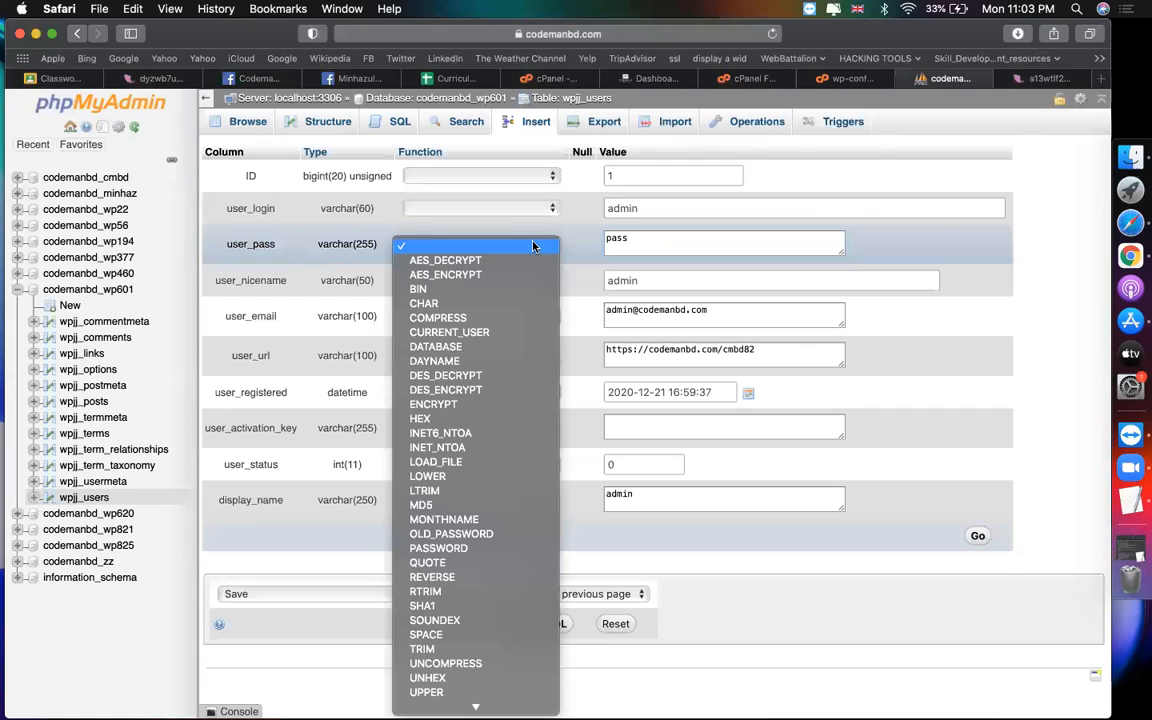
# Step: Set the user_pass Function to MD5 and select the existing password value for replacement
pyautogui.click(456, 507)
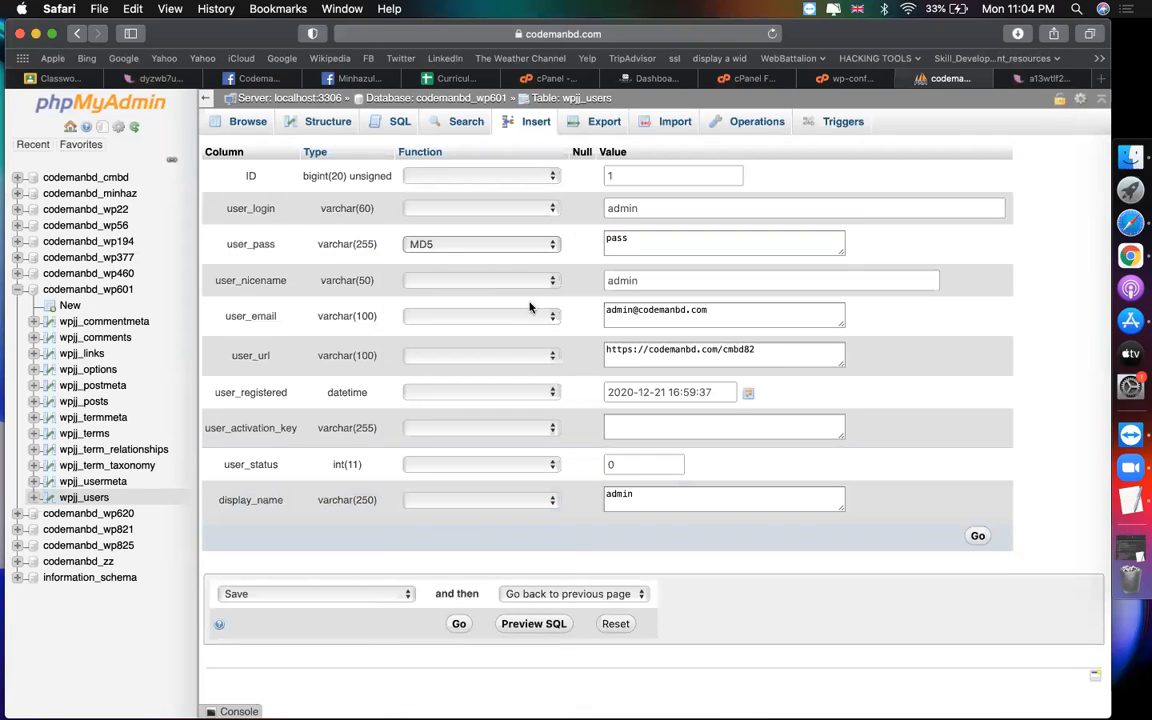
pyautogui.doubleClick(649, 237)
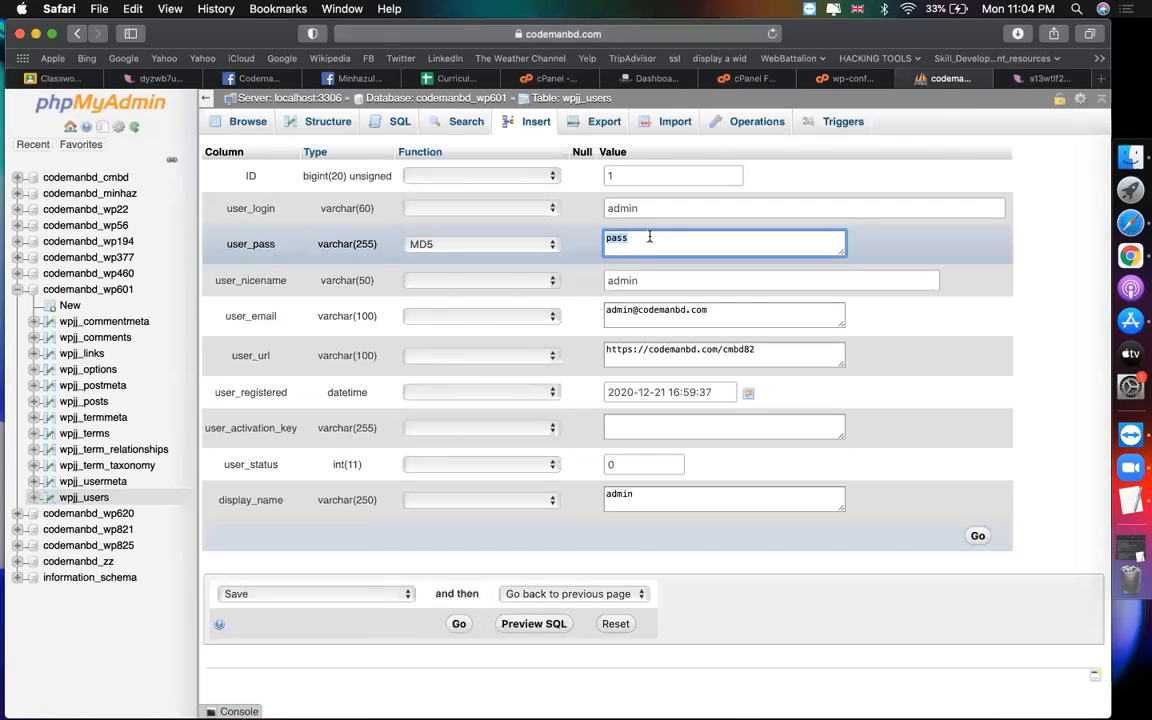
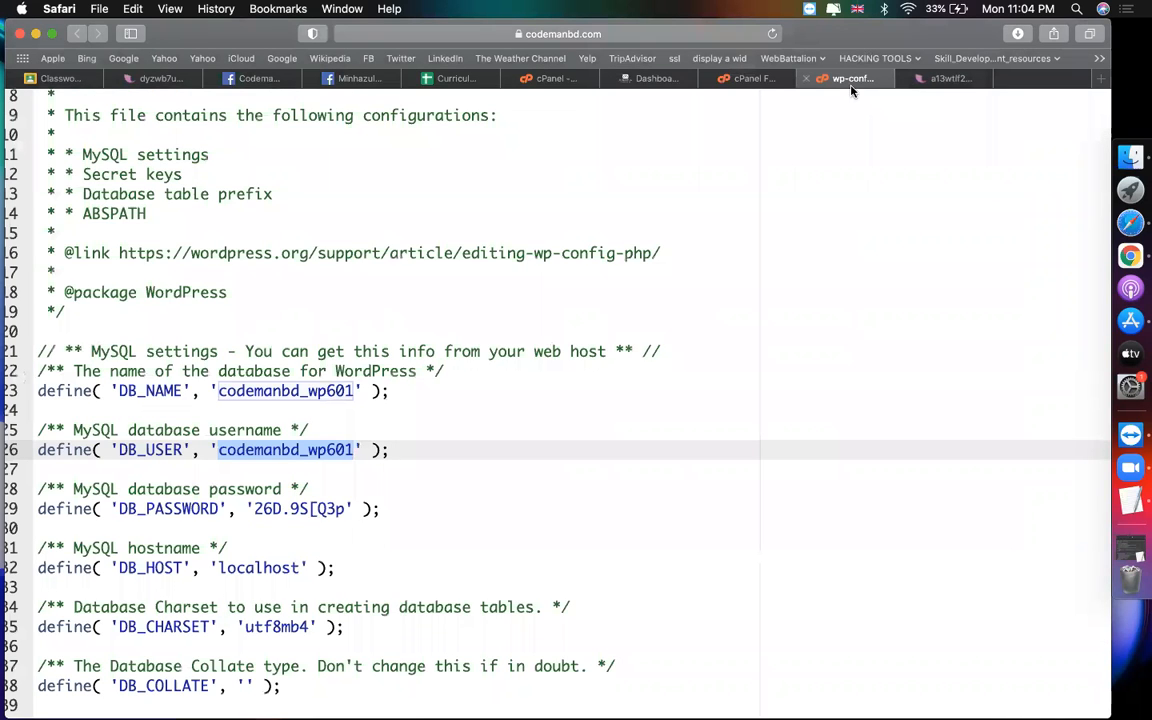
# Step: Close the wp-config editor and return to the cPanel home page, scrolling toward Softaculous
pyautogui.press('super+w')
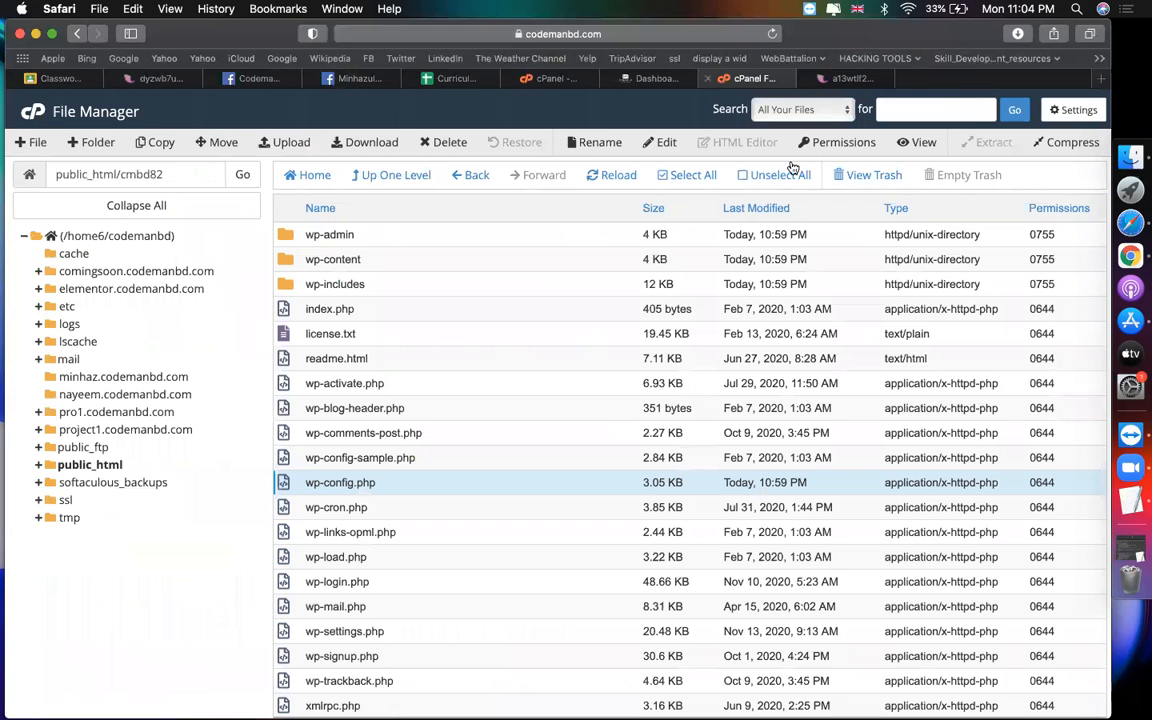
pyautogui.click(787, 79)
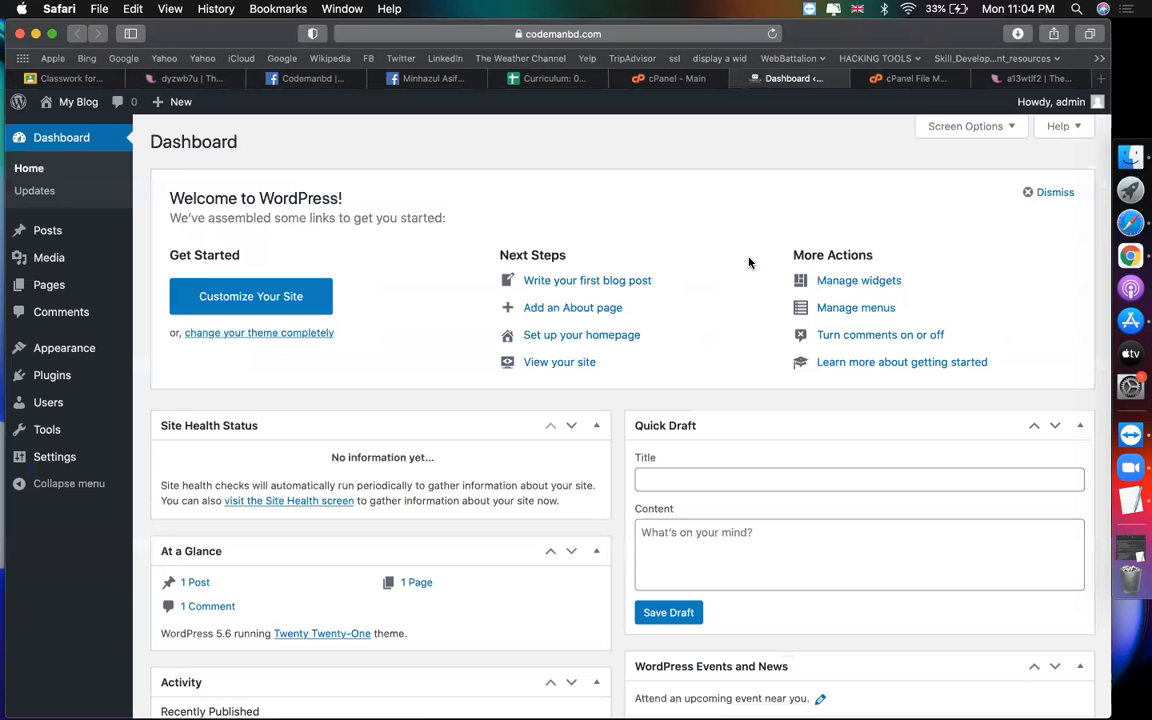
pyautogui.click(672, 85)
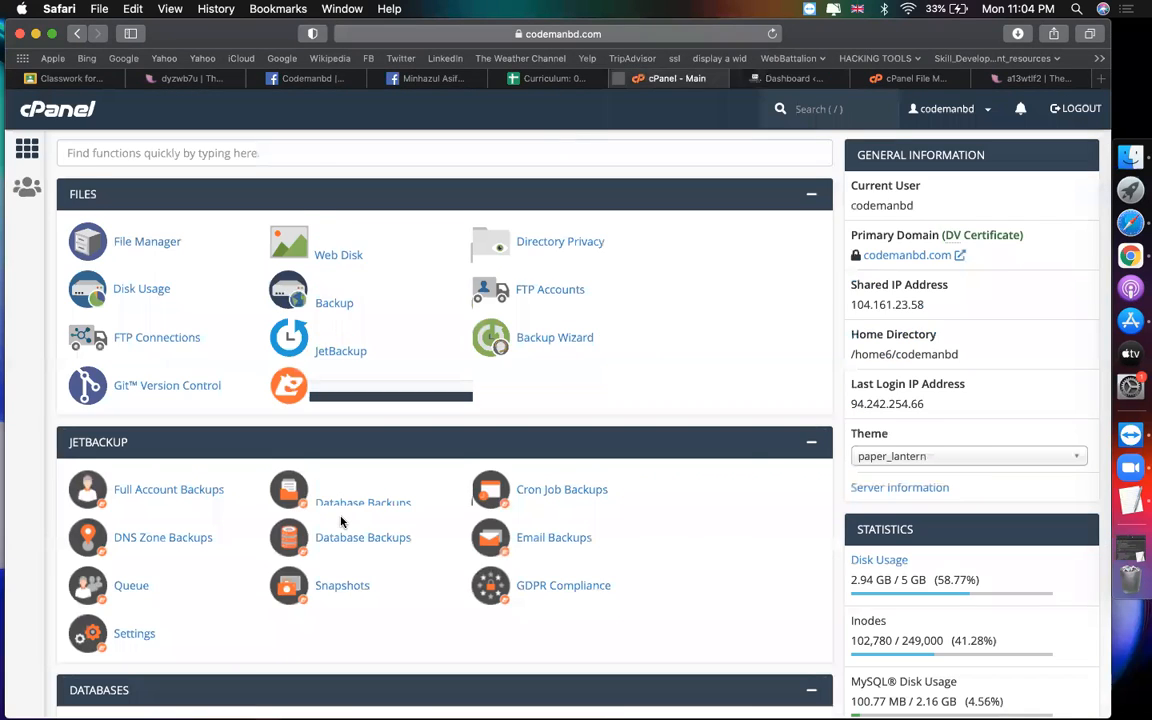
pyautogui.scroll(-15, 375, 510)
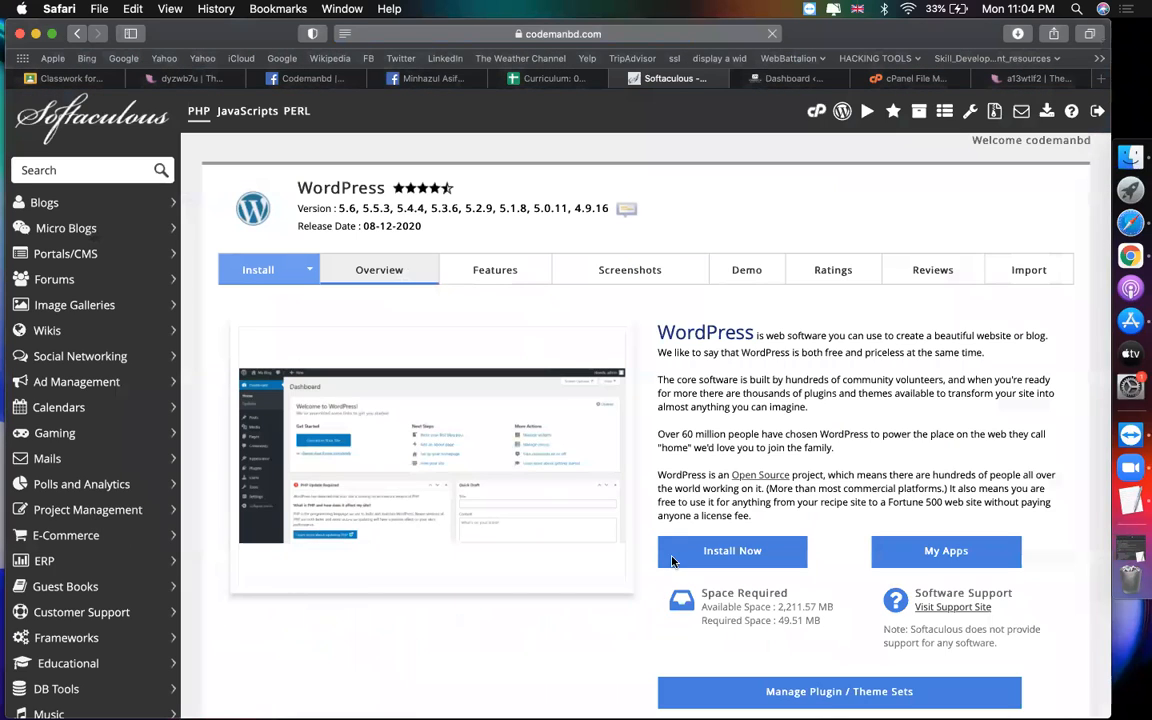
# Step: Start a Softaculous WordPress install into the project2 directory and run the installation
pyautogui.click(674, 550)
pyautogui.click(979, 439)
pyautogui.write('project')
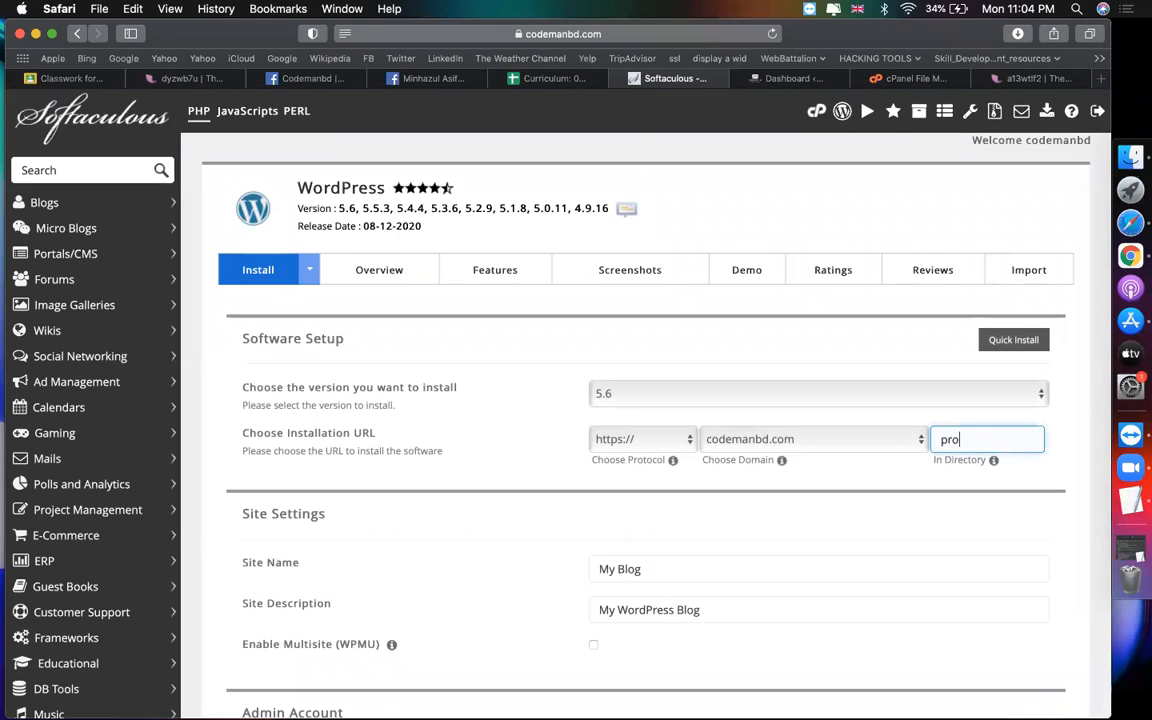
pyautogui.write('2')
pyautogui.scroll(-15, 1020, 521)
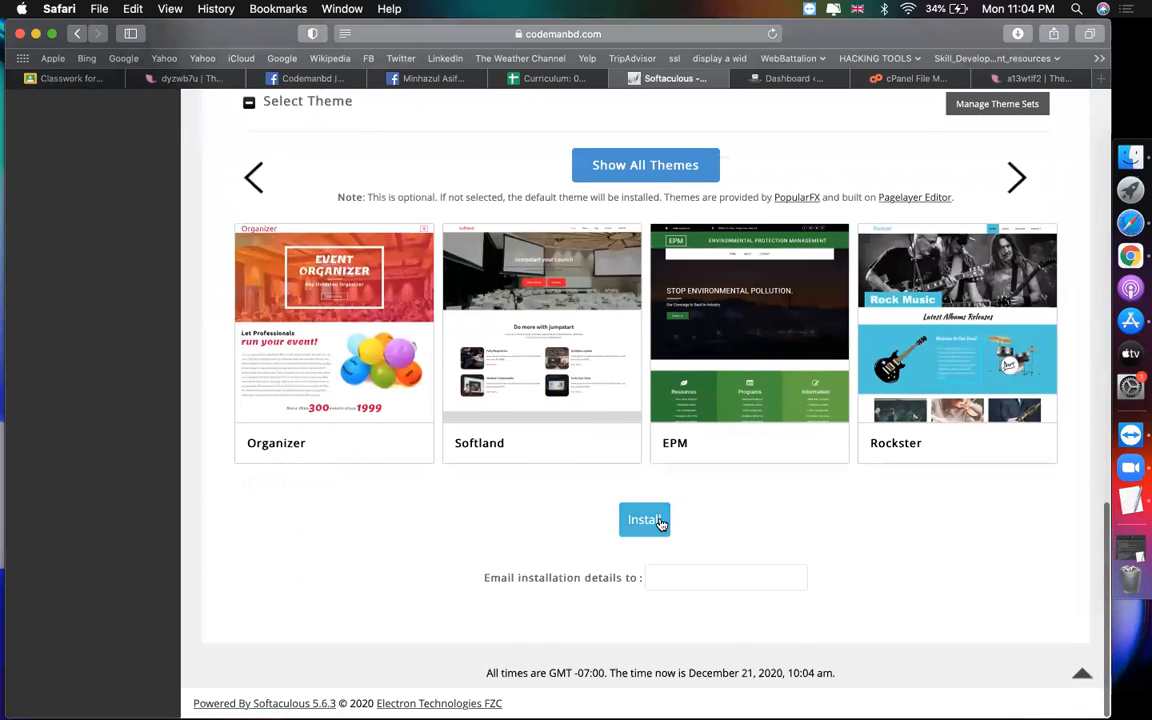
pyautogui.click(797, 82)
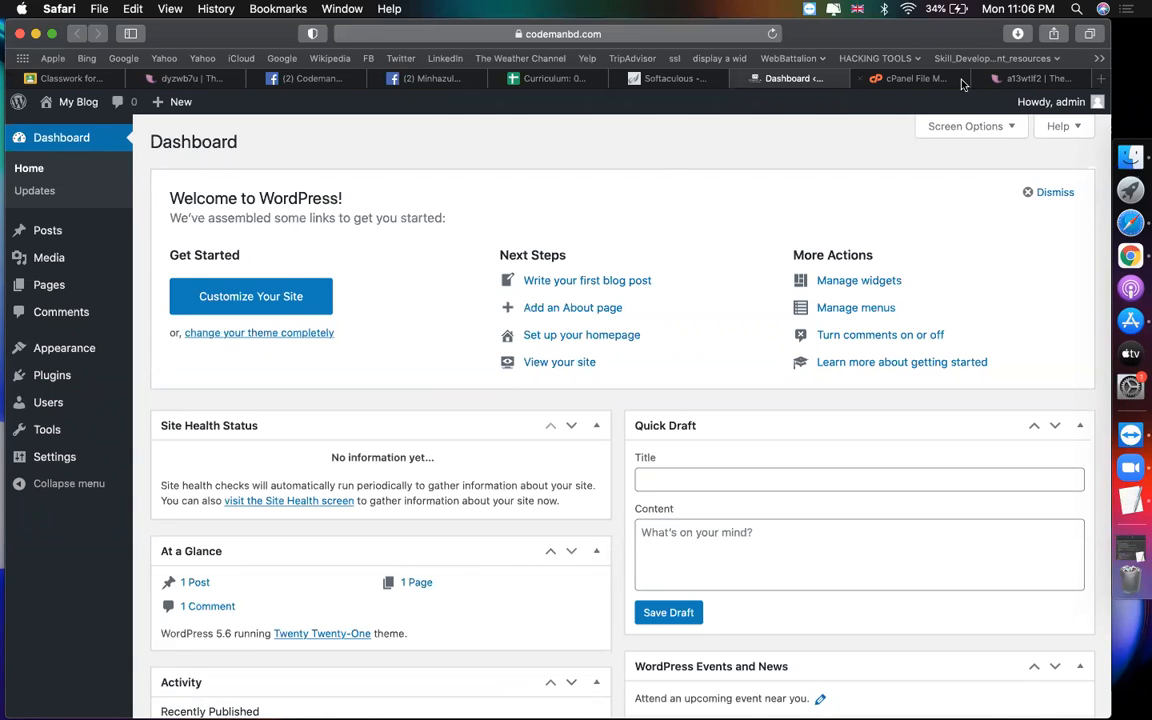
# Step: Go back to the WordPress dashboard and open Appearance > Themes
pyautogui.click(868, 77)
pyautogui.click(722, 40)
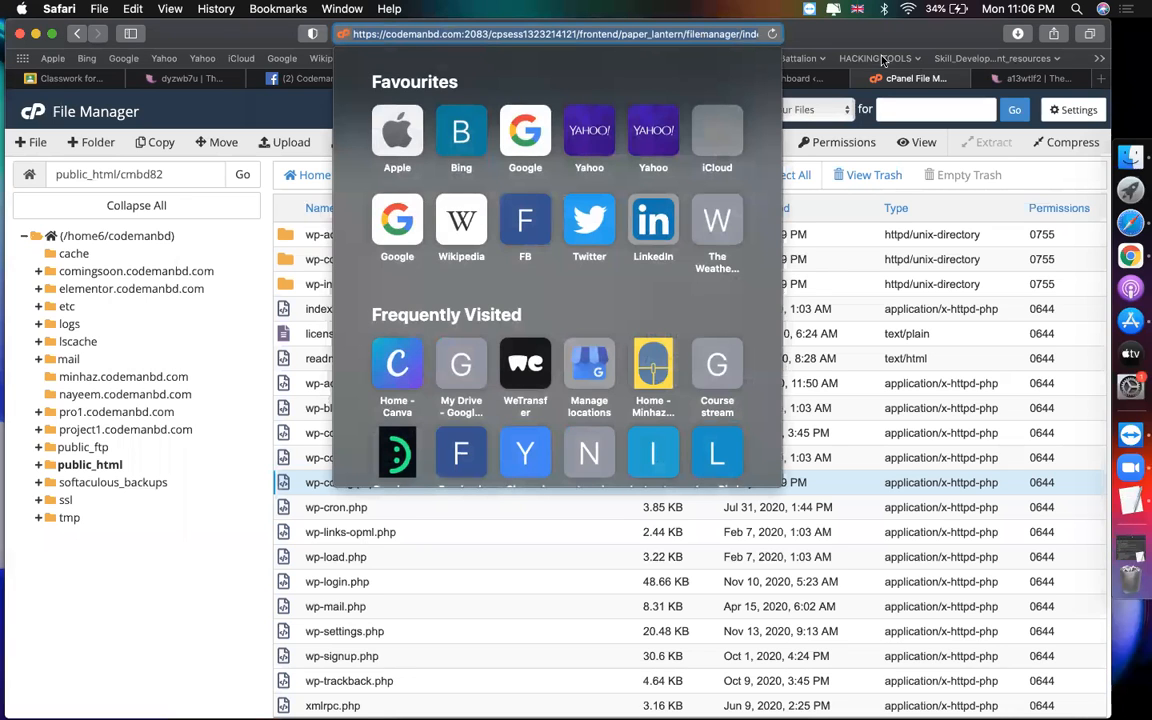
pyautogui.click(795, 73)
pyautogui.click(795, 77)
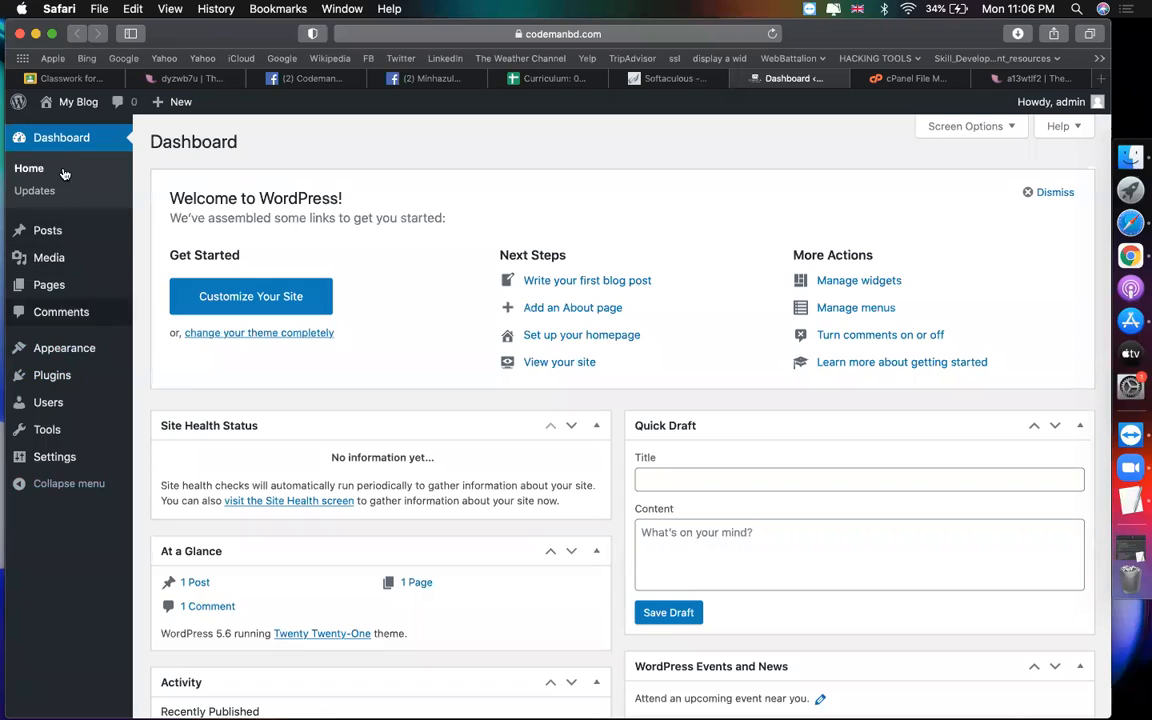
pyautogui.moveTo(60, 374)
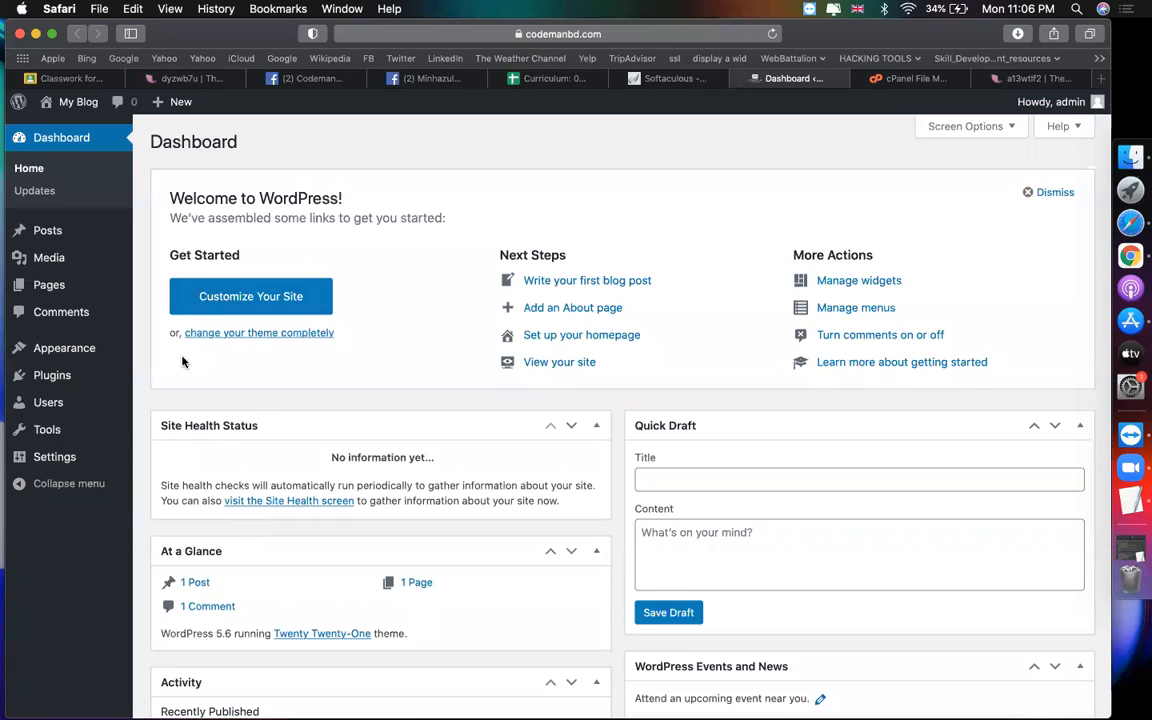
pyautogui.moveTo(101, 355)
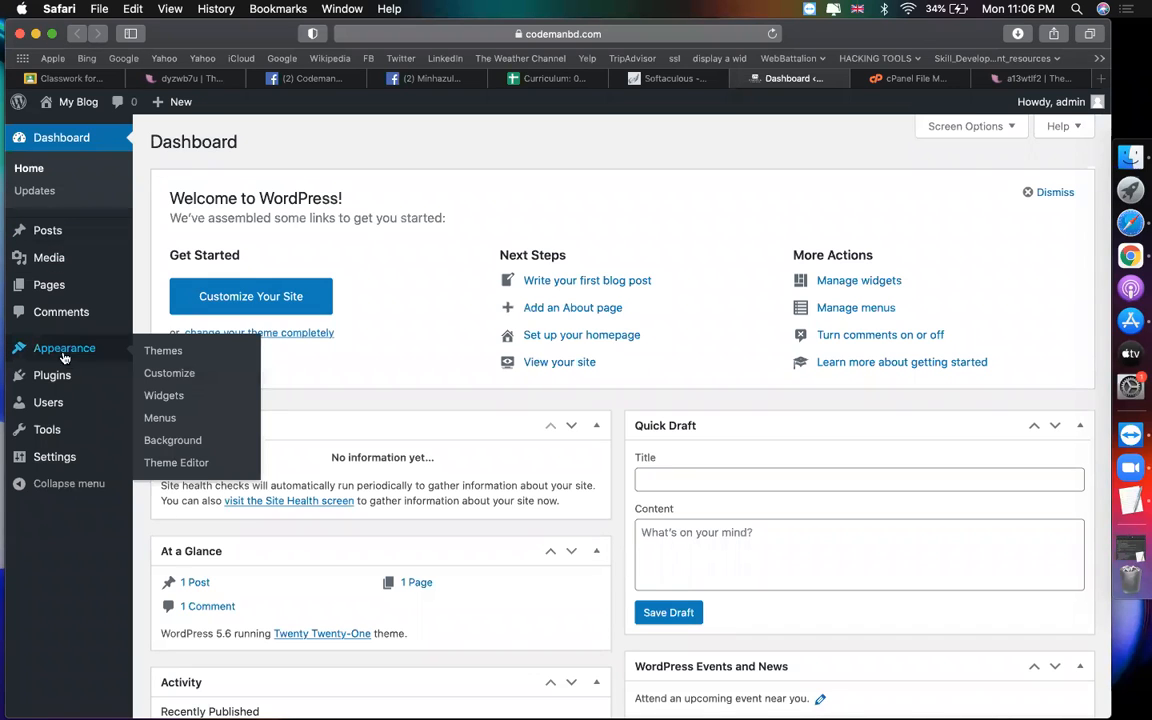
pyautogui.click(162, 354)
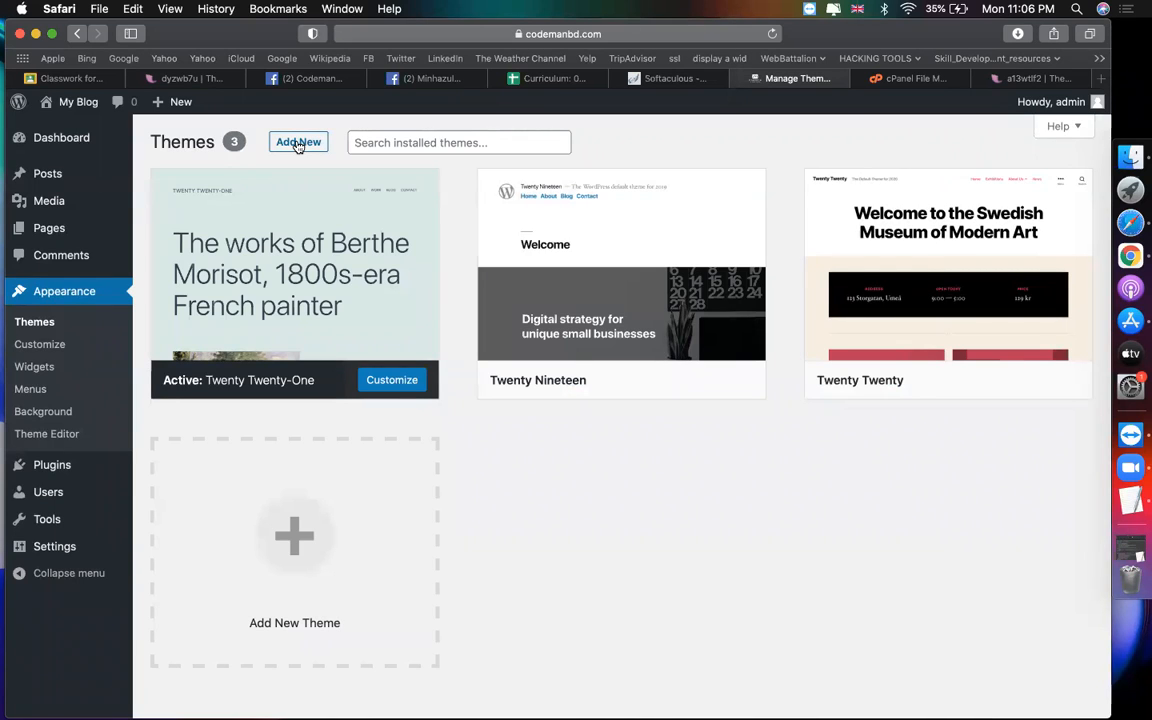
# Step: Search new themes for 'astra', install and activate Astra, and dismiss its welcome notice
pyautogui.click(305, 144)
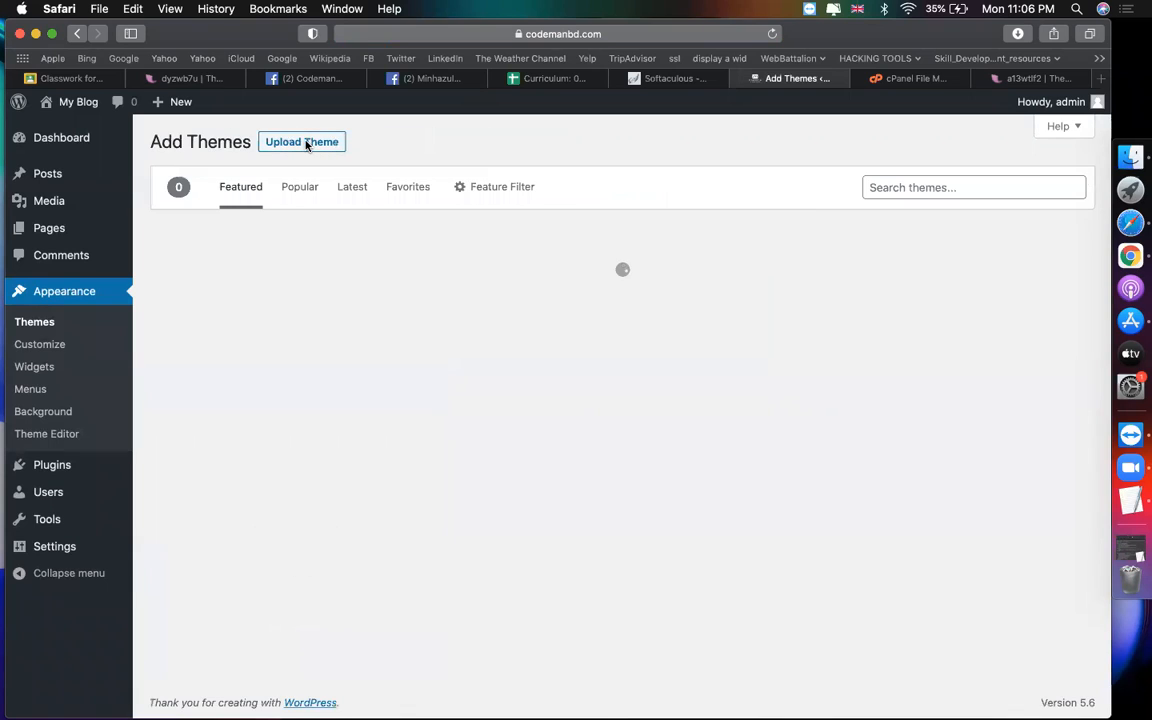
pyautogui.click(913, 188)
pyautogui.write('astra')
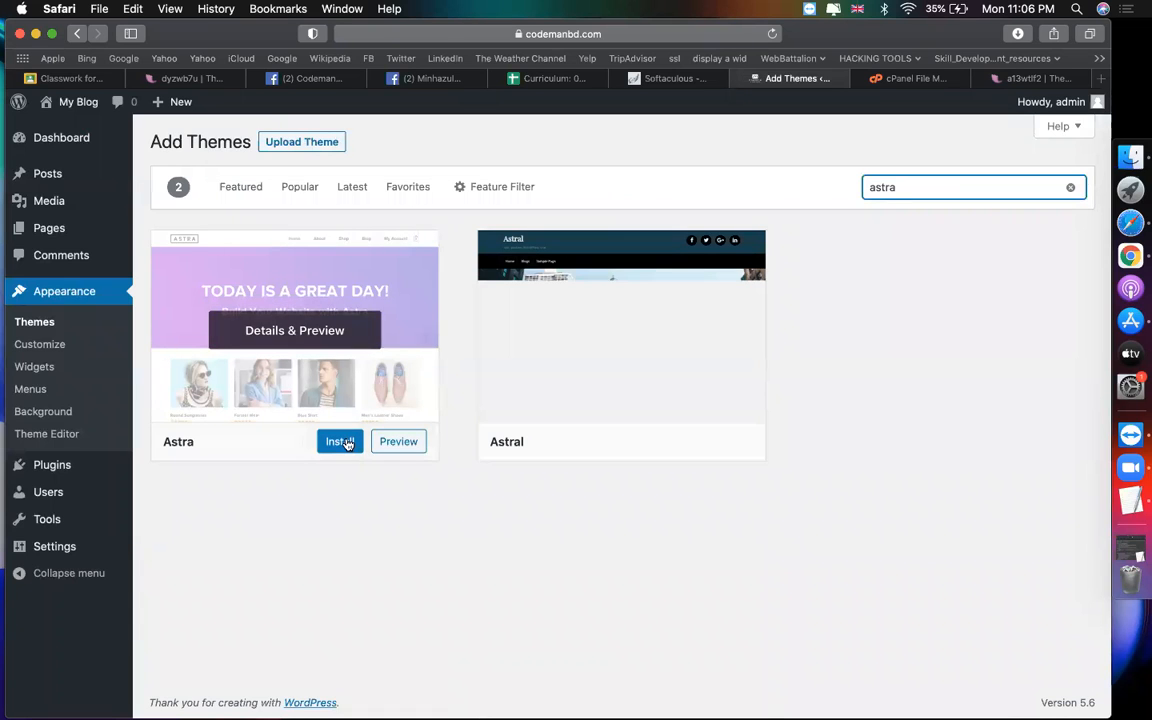
pyautogui.click(345, 442)
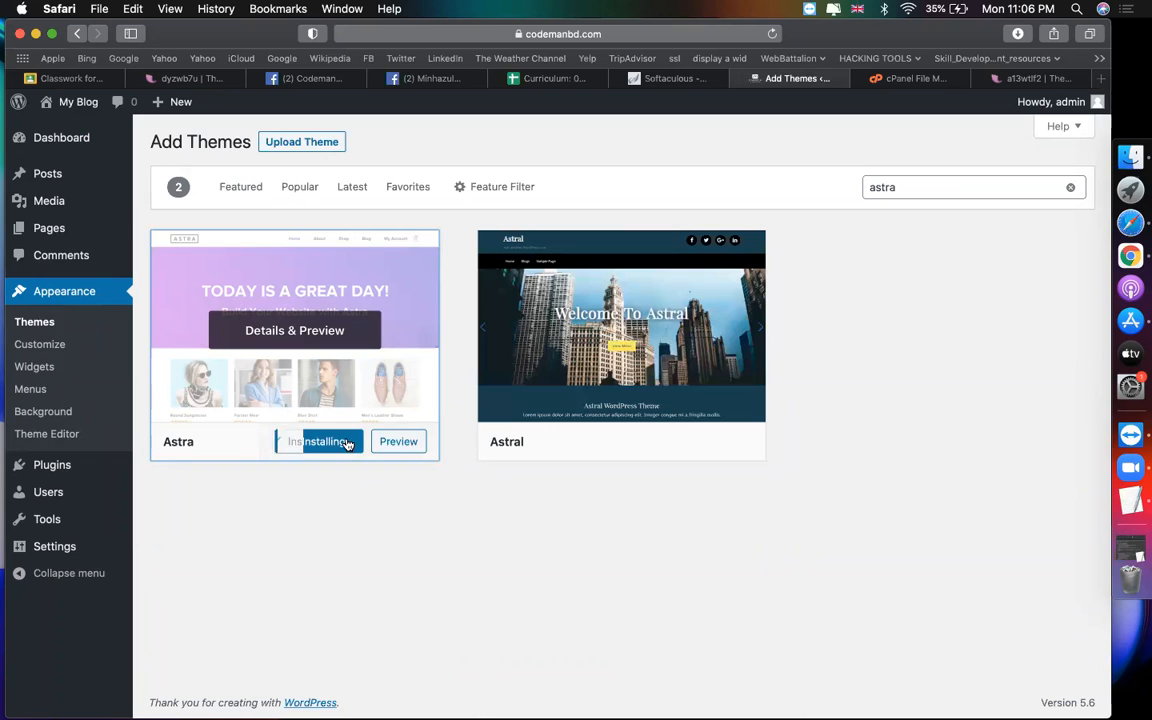
pyautogui.click(321, 442)
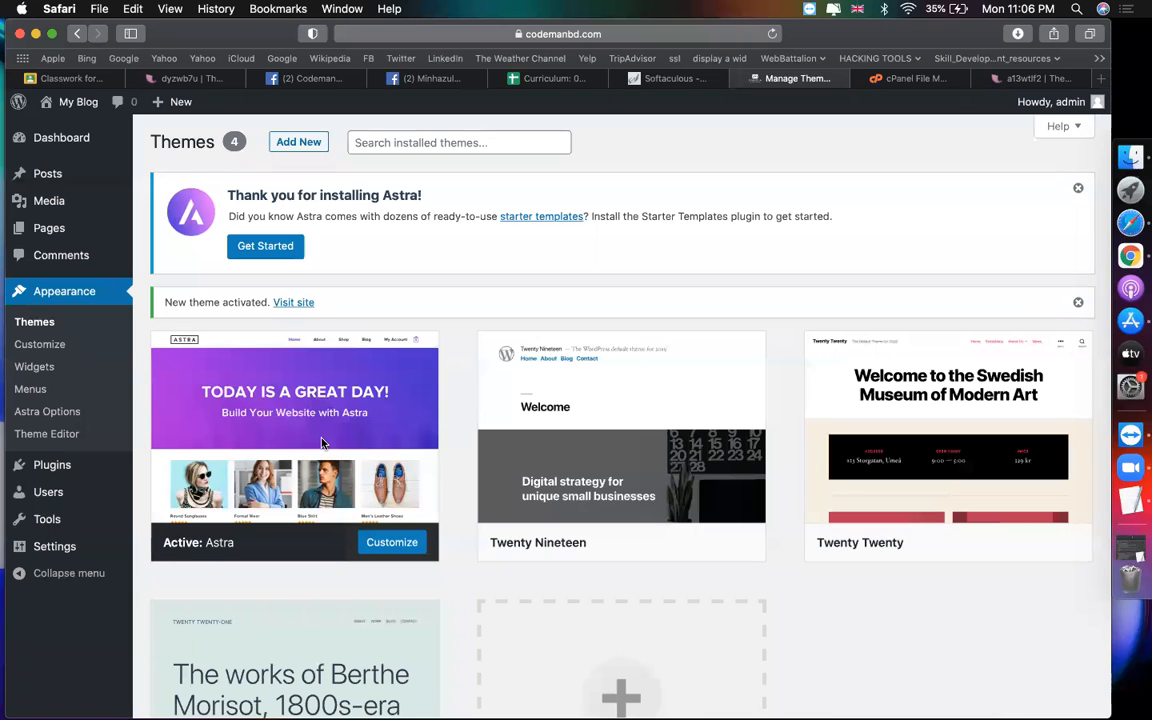
pyautogui.click(1080, 189)
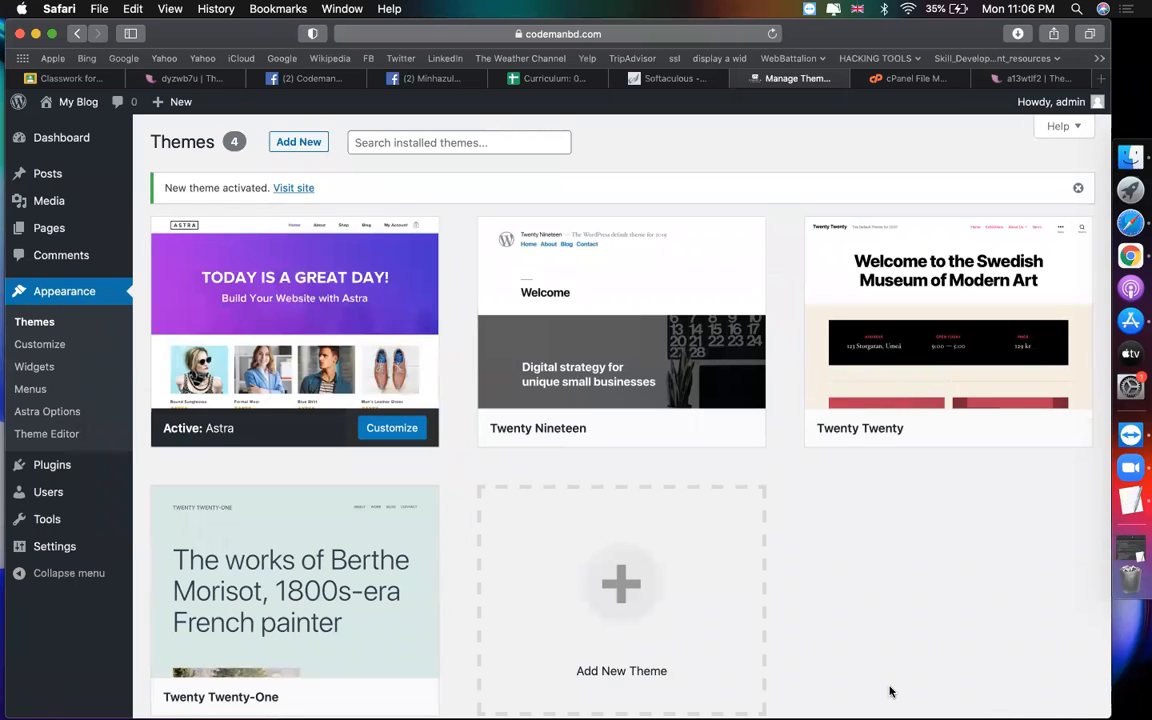
pyautogui.moveTo(926, 412)
pyautogui.click(594, 34)
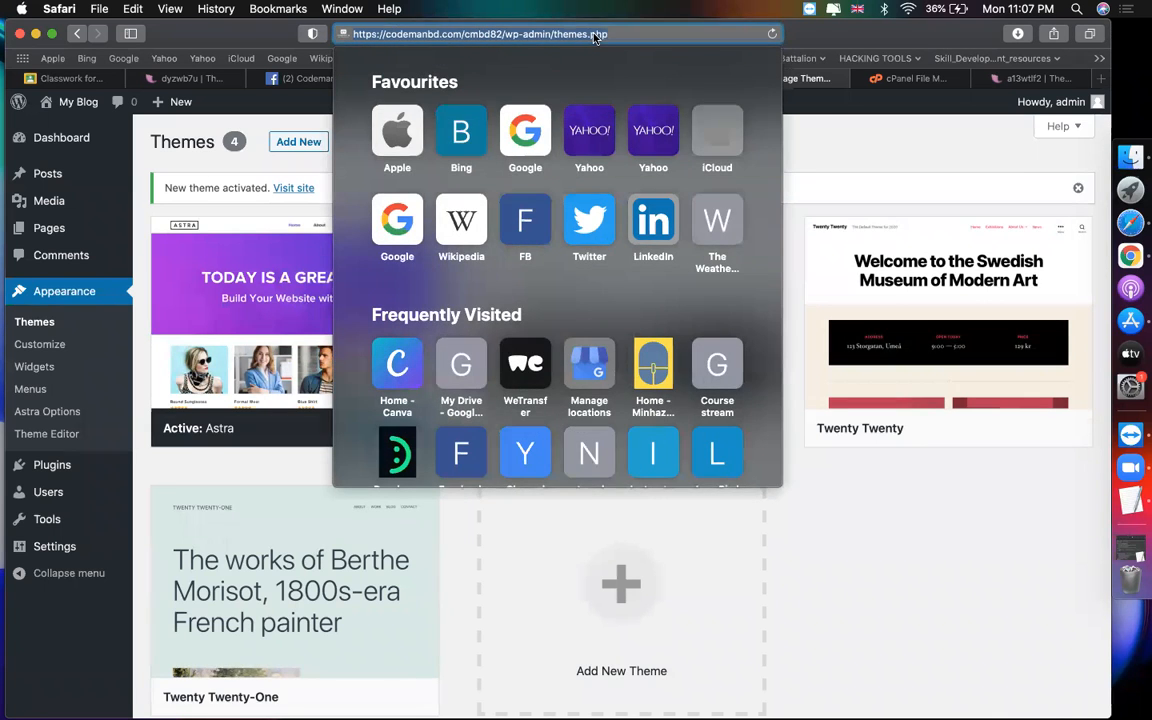
pyautogui.doubleClick(486, 33)
pyautogui.click(466, 33)
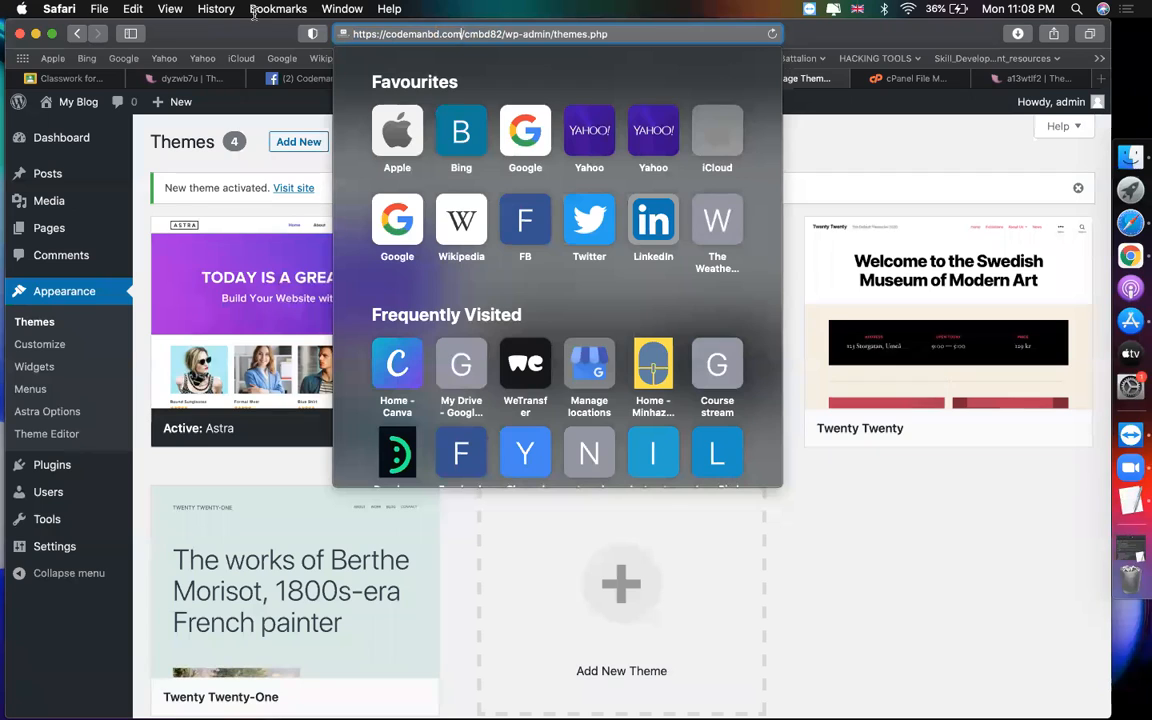
pyautogui.click(857, 148)
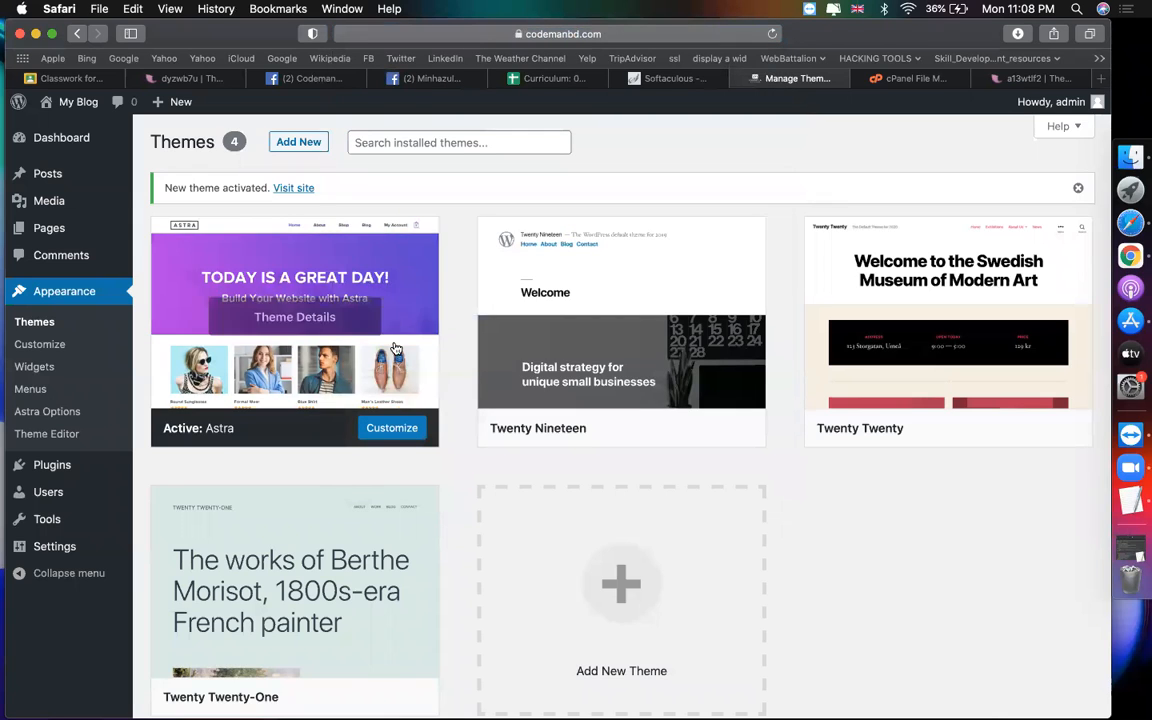
pyautogui.moveTo(20, 235)
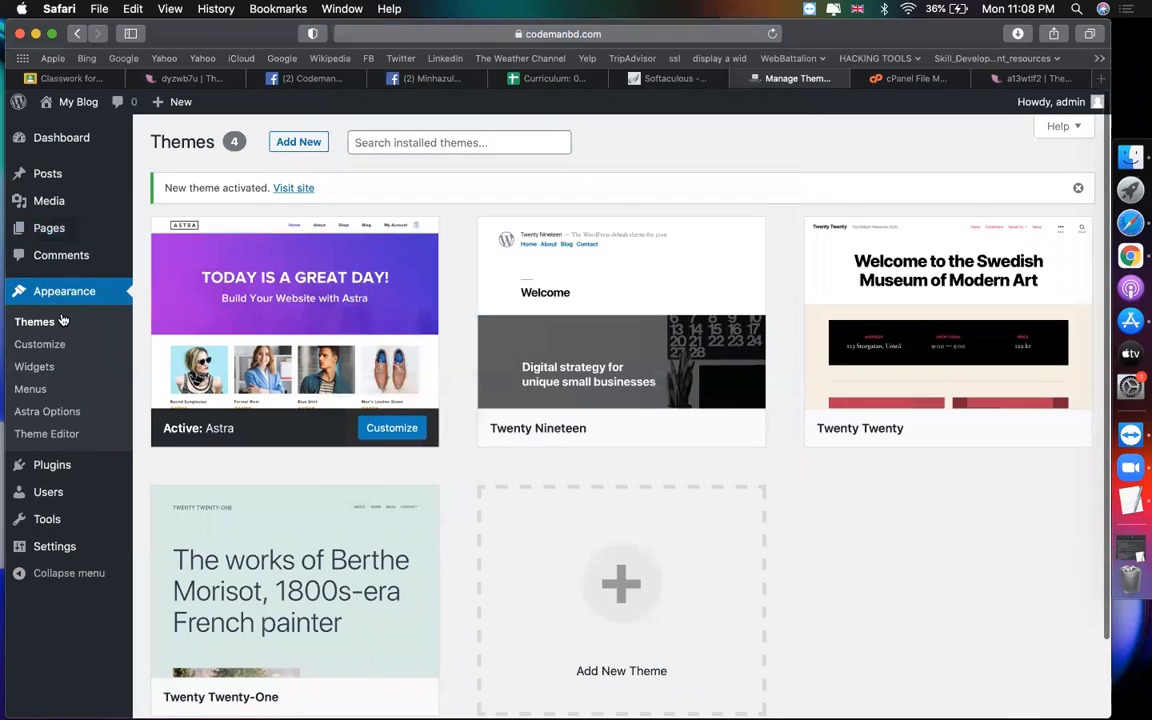
# Step: Select all existing pages and move both to the Trash with bulk actions
pyautogui.click(71, 228)
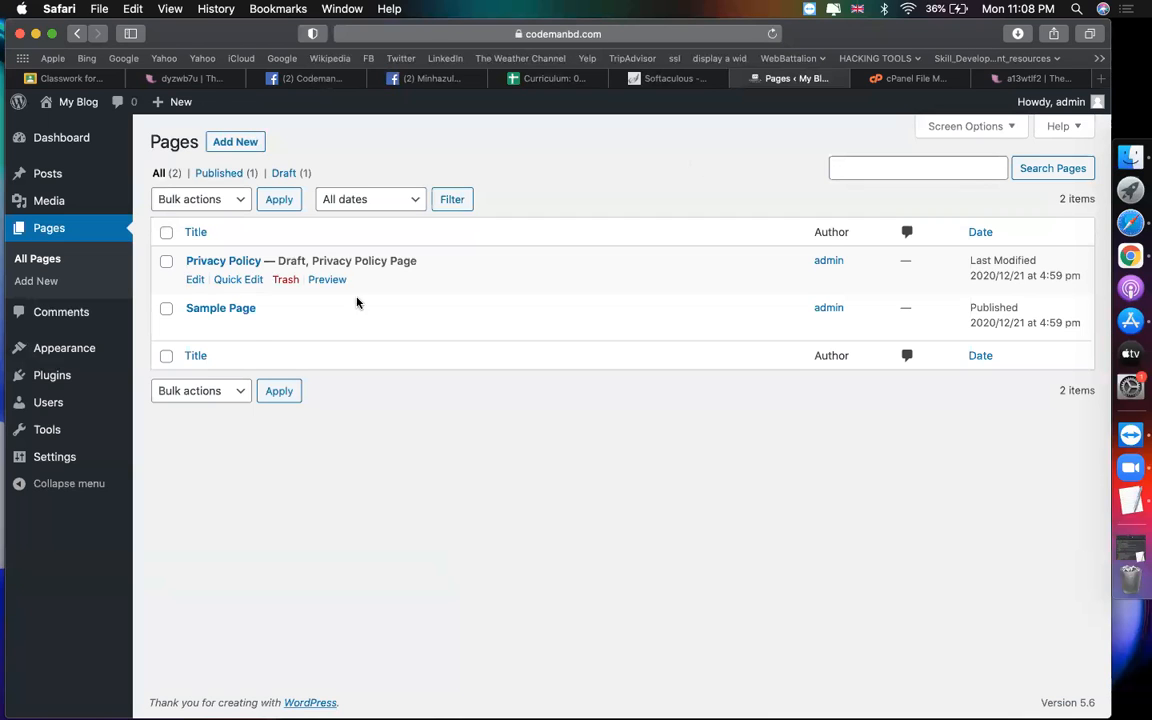
pyautogui.moveTo(70, 358)
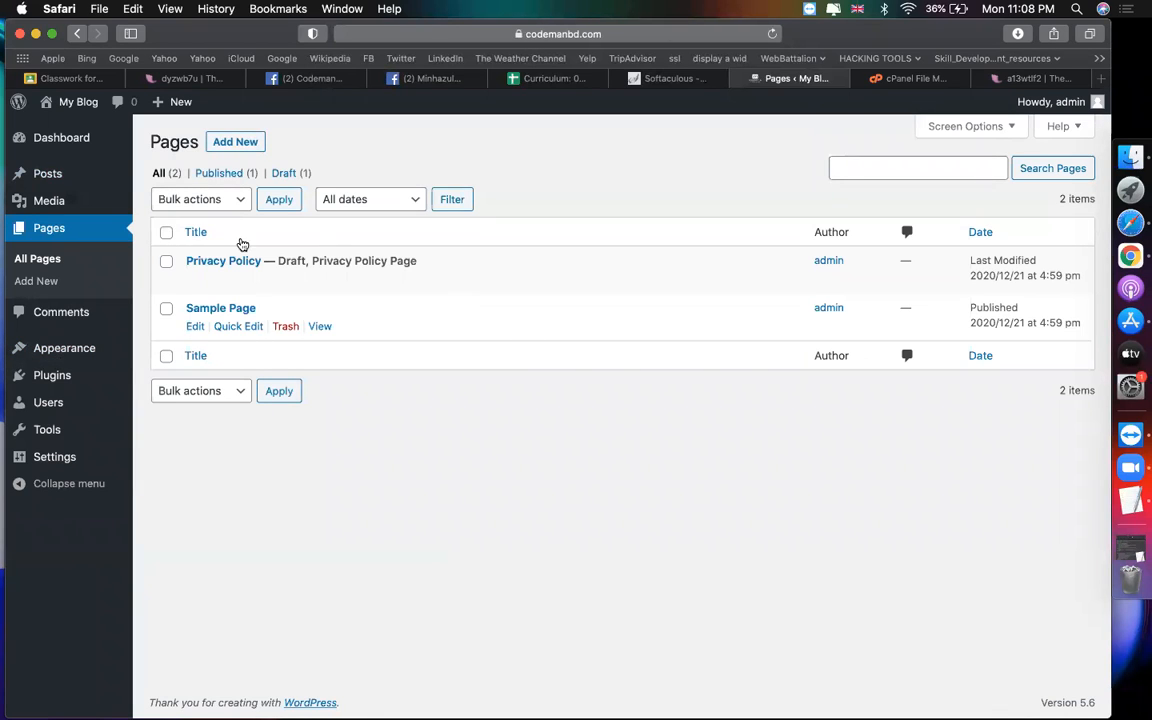
pyautogui.click(166, 233)
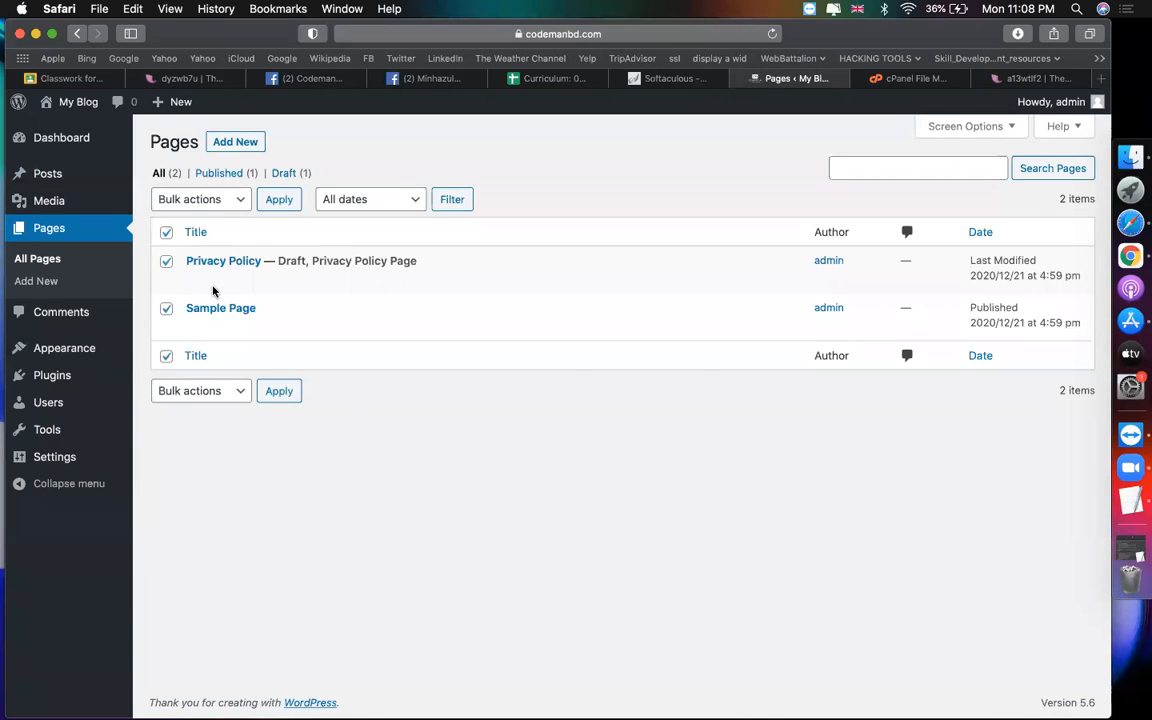
pyautogui.click(192, 392)
pyautogui.click(197, 424)
pyautogui.click(276, 393)
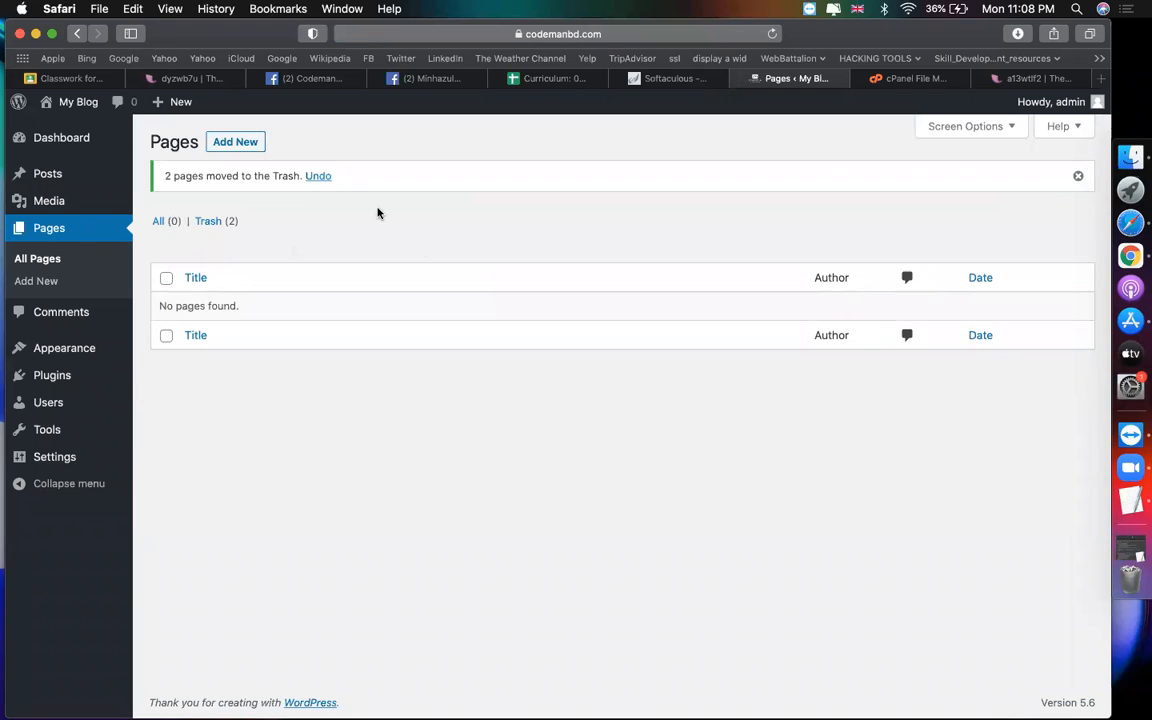
# Step: Start a new page in the block editor, then leave it without saving
pyautogui.click(250, 143)
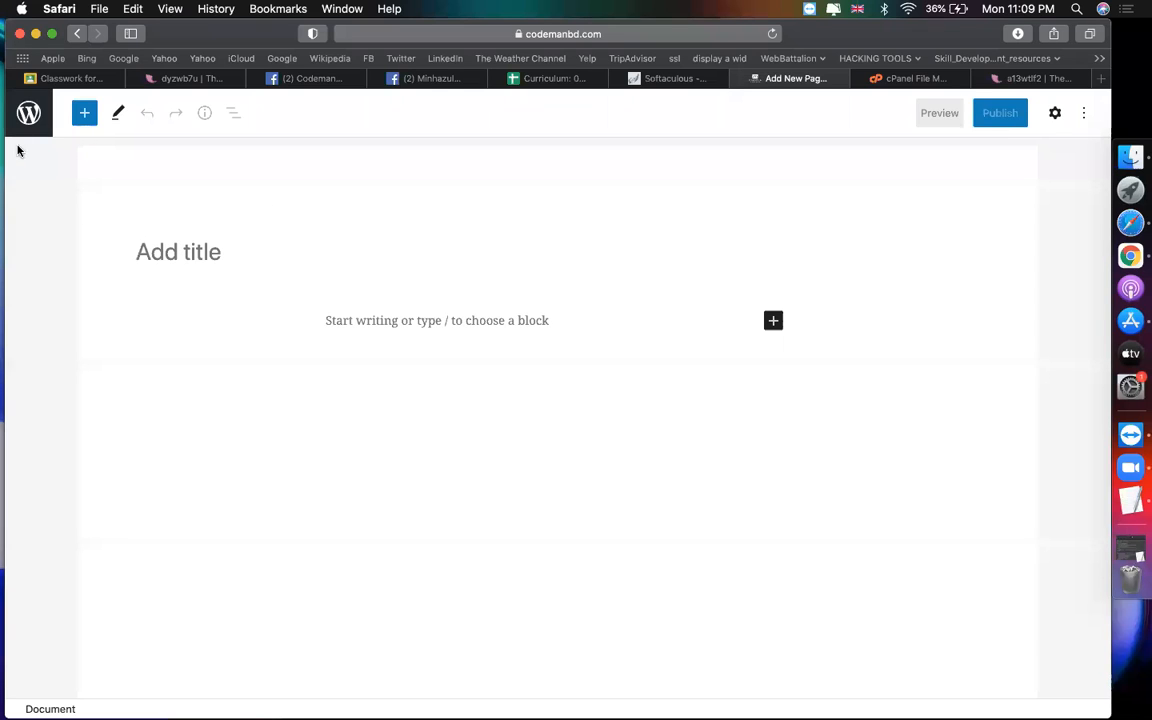
pyautogui.click(22, 112)
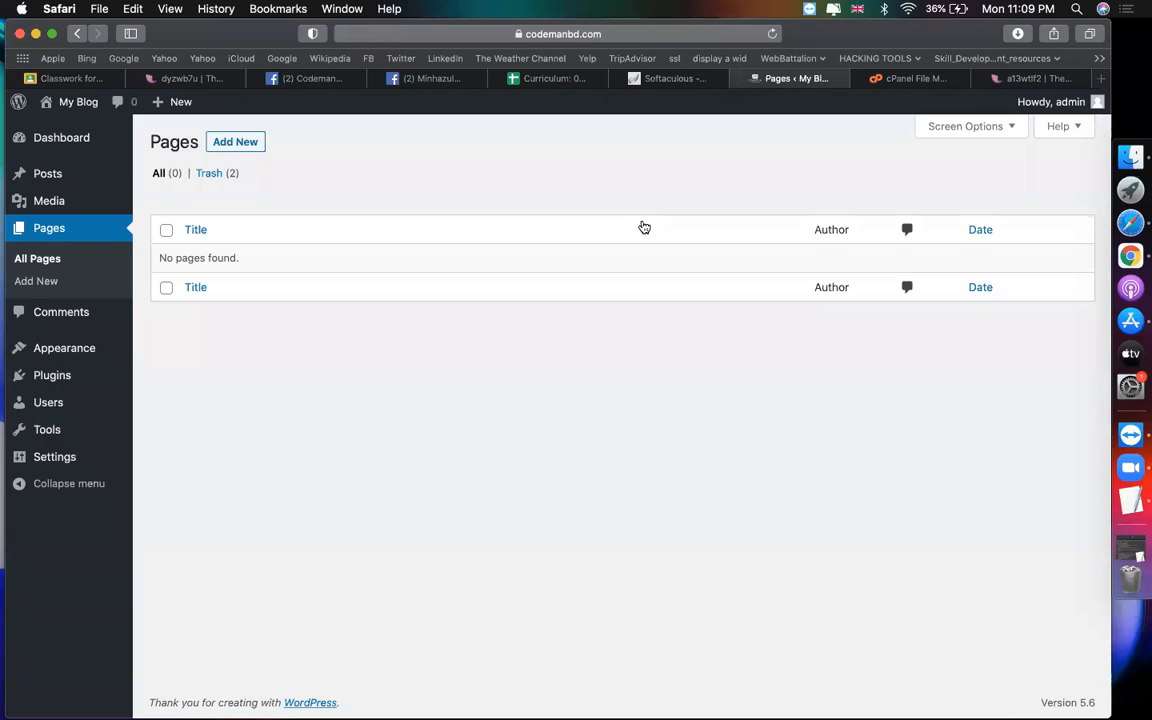
pyautogui.click(232, 143)
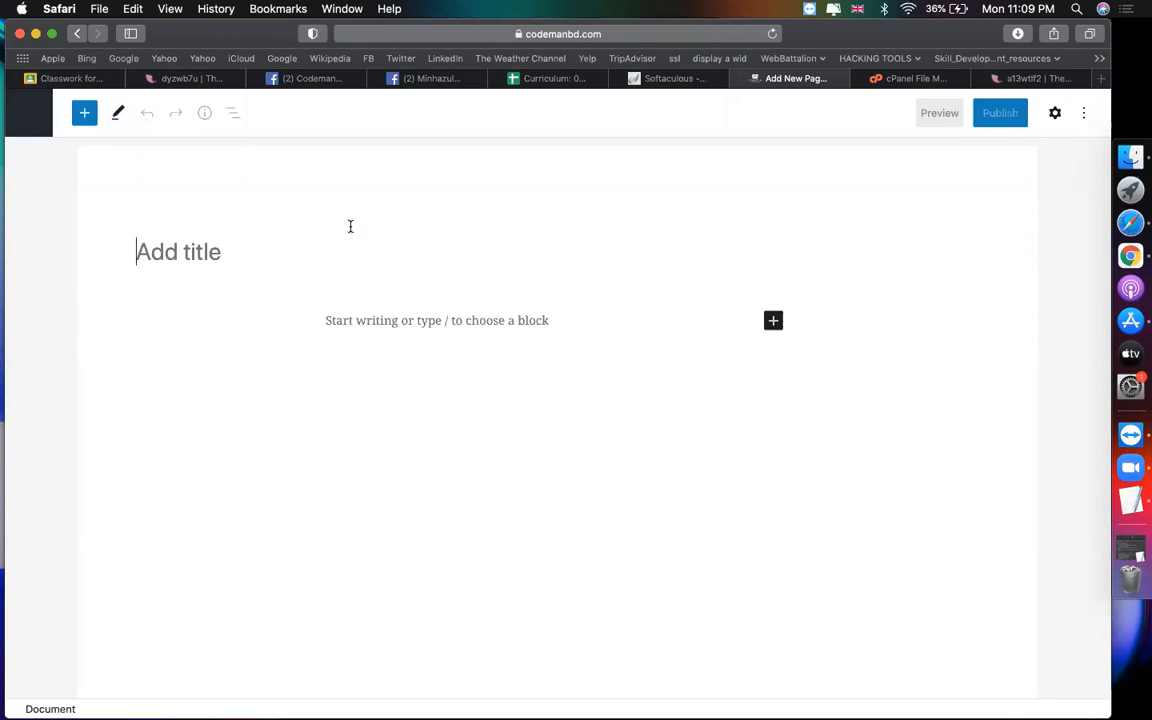
pyautogui.click(80, 116)
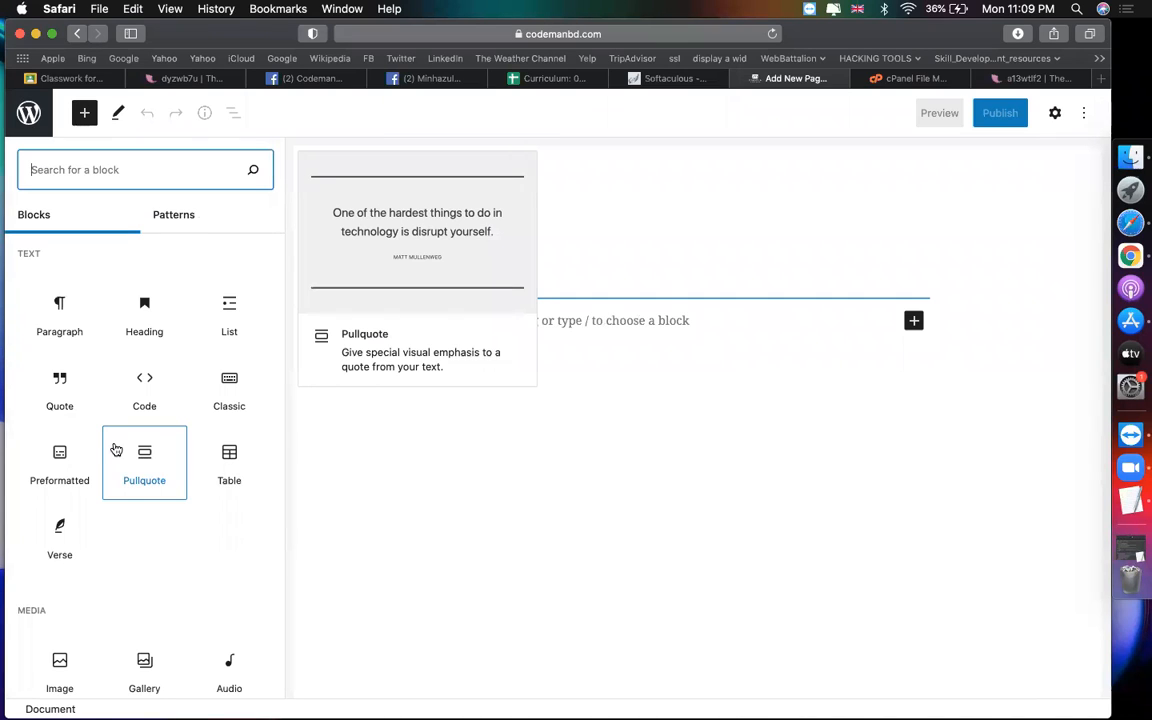
pyautogui.click(572, 379)
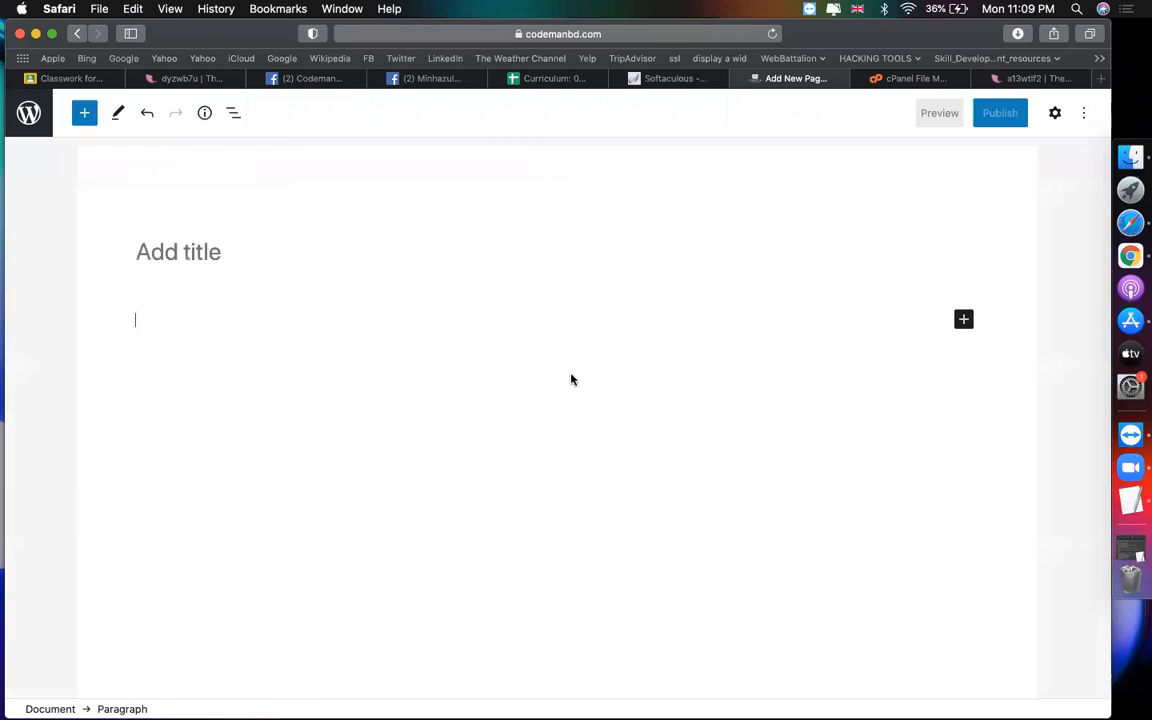
pyautogui.click(25, 118)
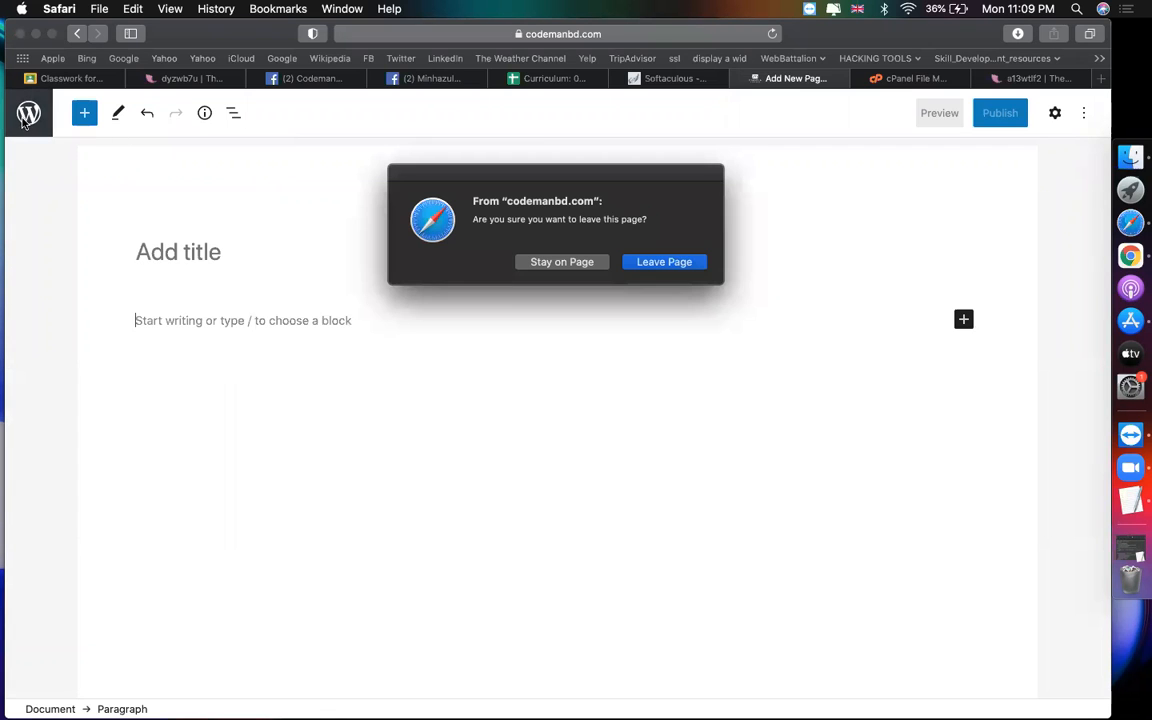
pyautogui.click(652, 265)
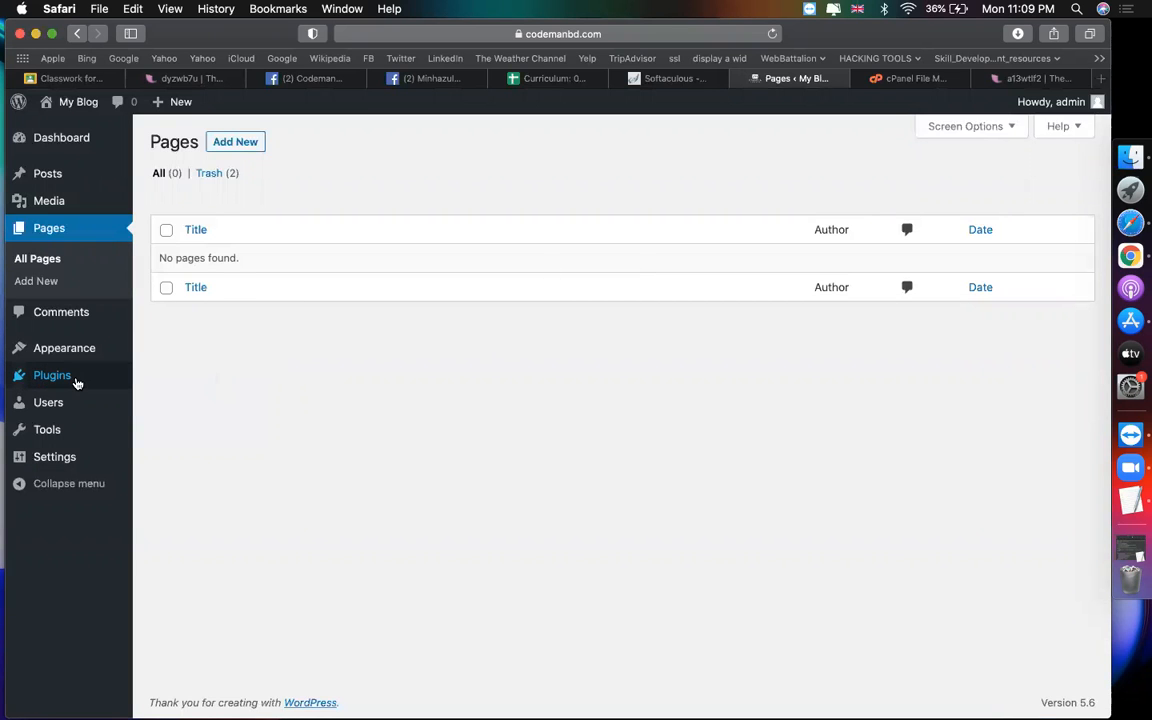
# Step: Install and activate the Classic Editor plugin
pyautogui.moveTo(72, 383)
pyautogui.click(156, 403)
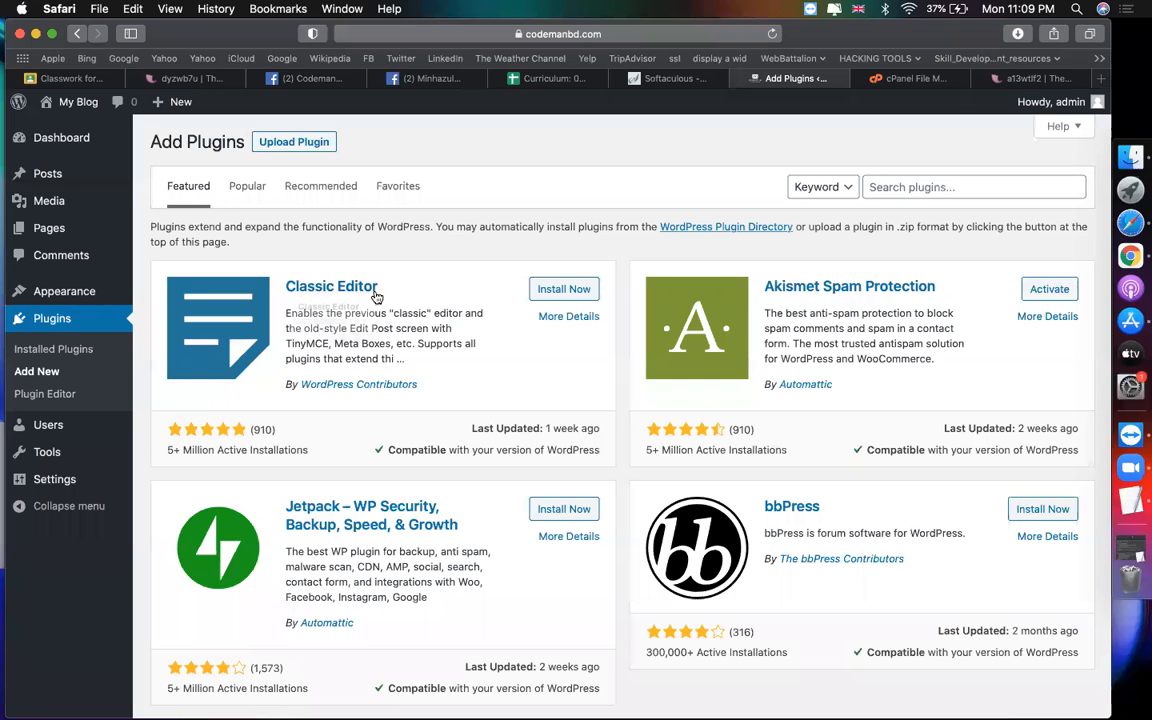
pyautogui.click(568, 292)
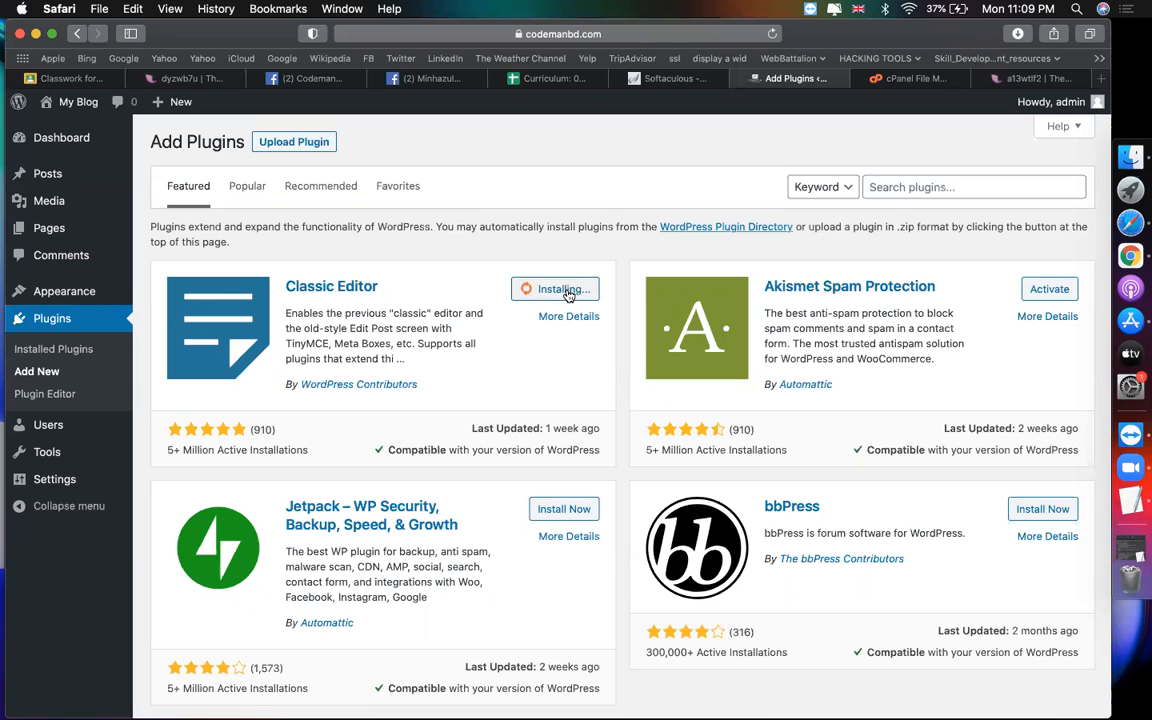
pyautogui.click(570, 292)
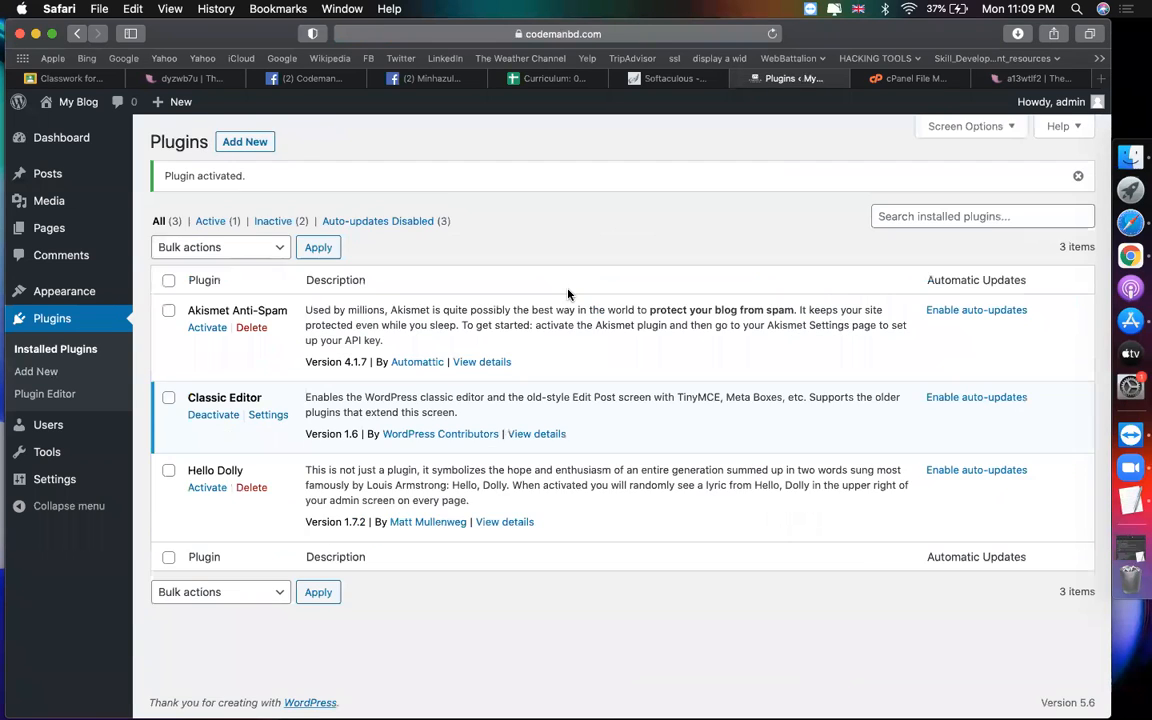
# Step: Create a new page titled 'Home' and place the caret in its body
pyautogui.moveTo(112, 228)
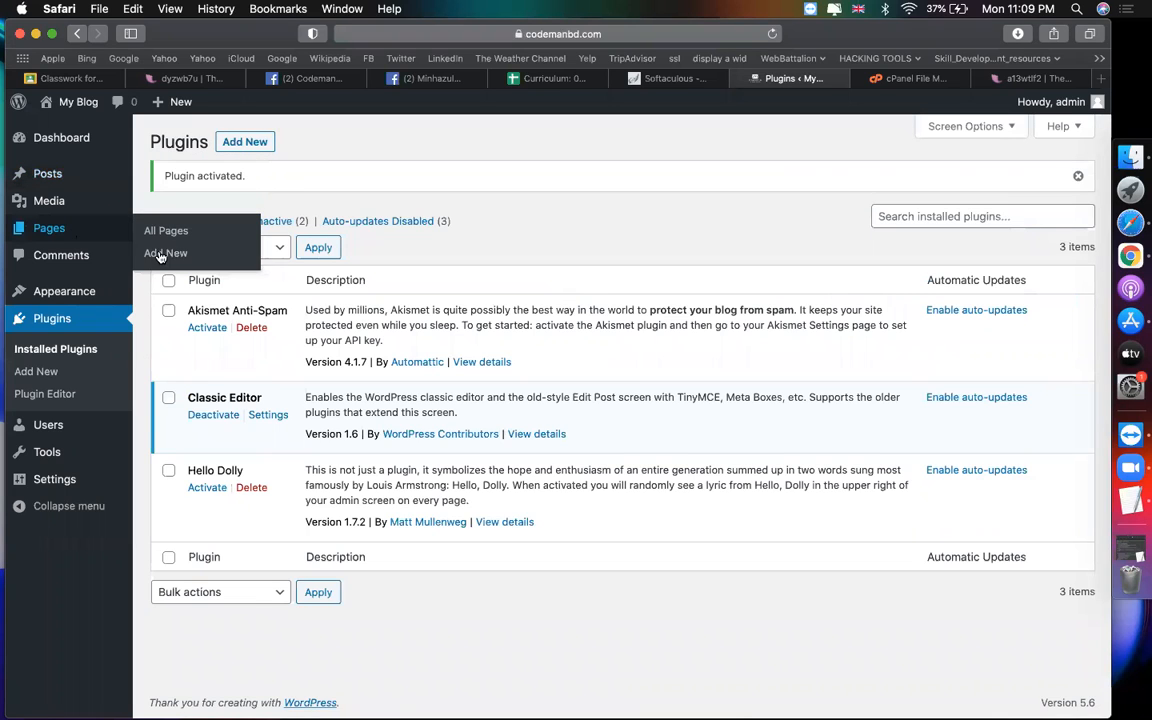
pyautogui.click(152, 236)
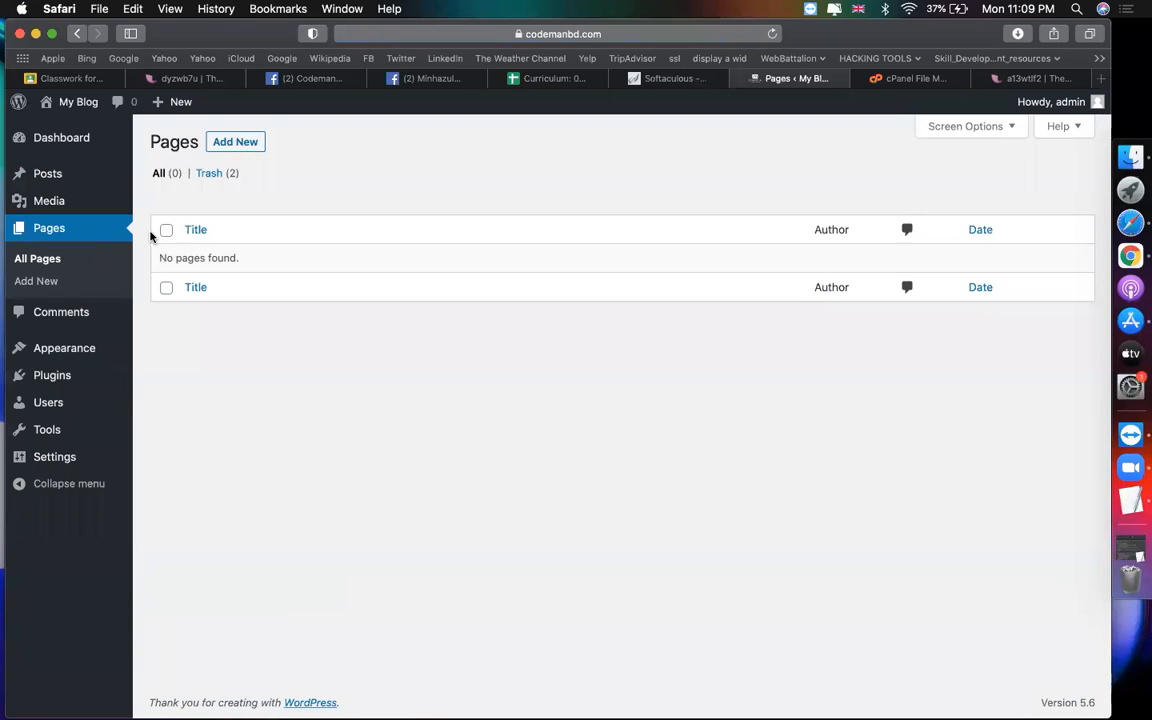
pyautogui.click(218, 145)
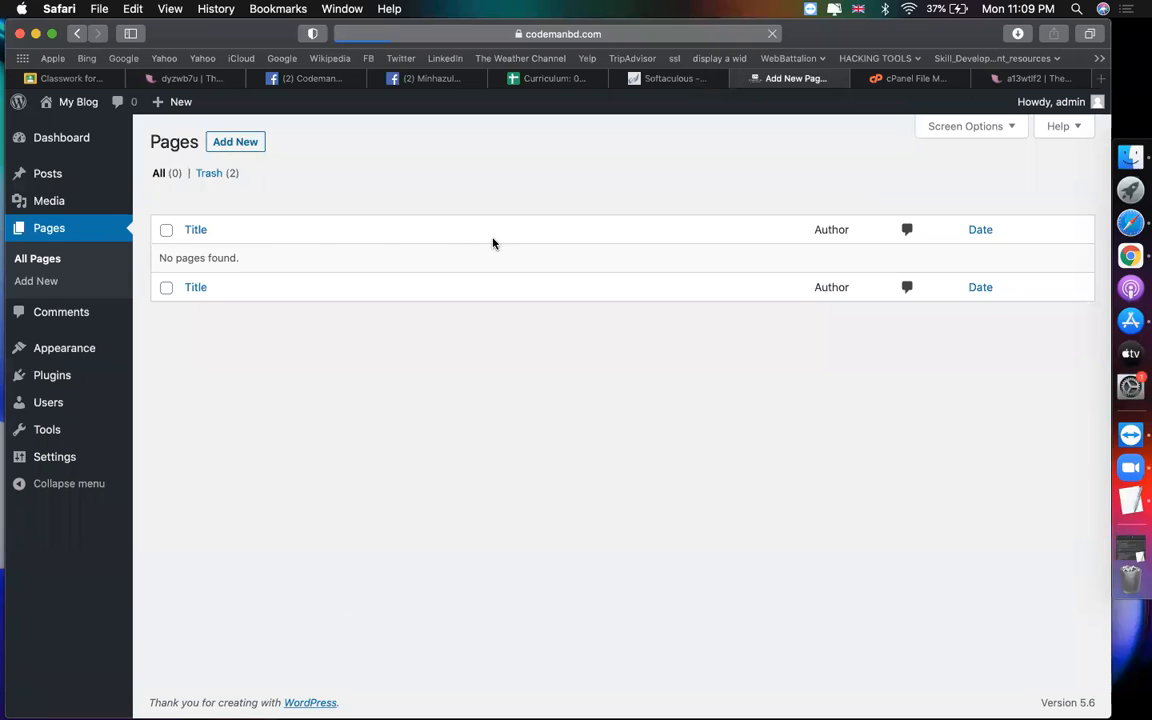
pyautogui.write('Home')
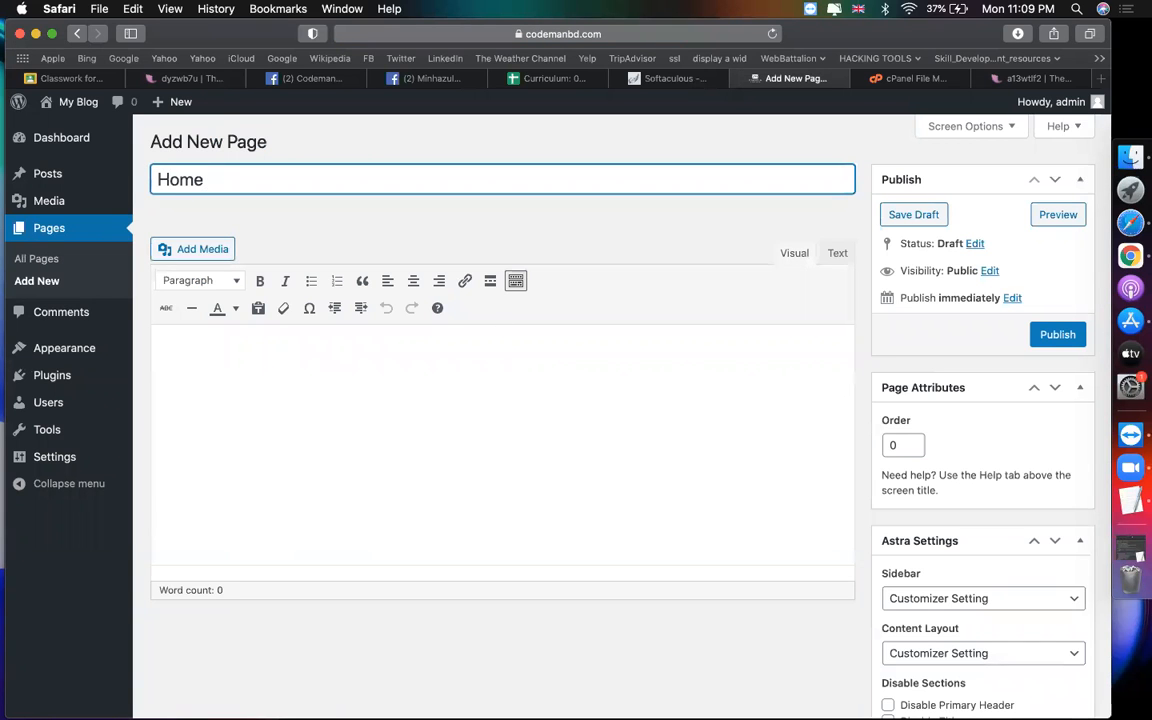
pyautogui.click(528, 372)
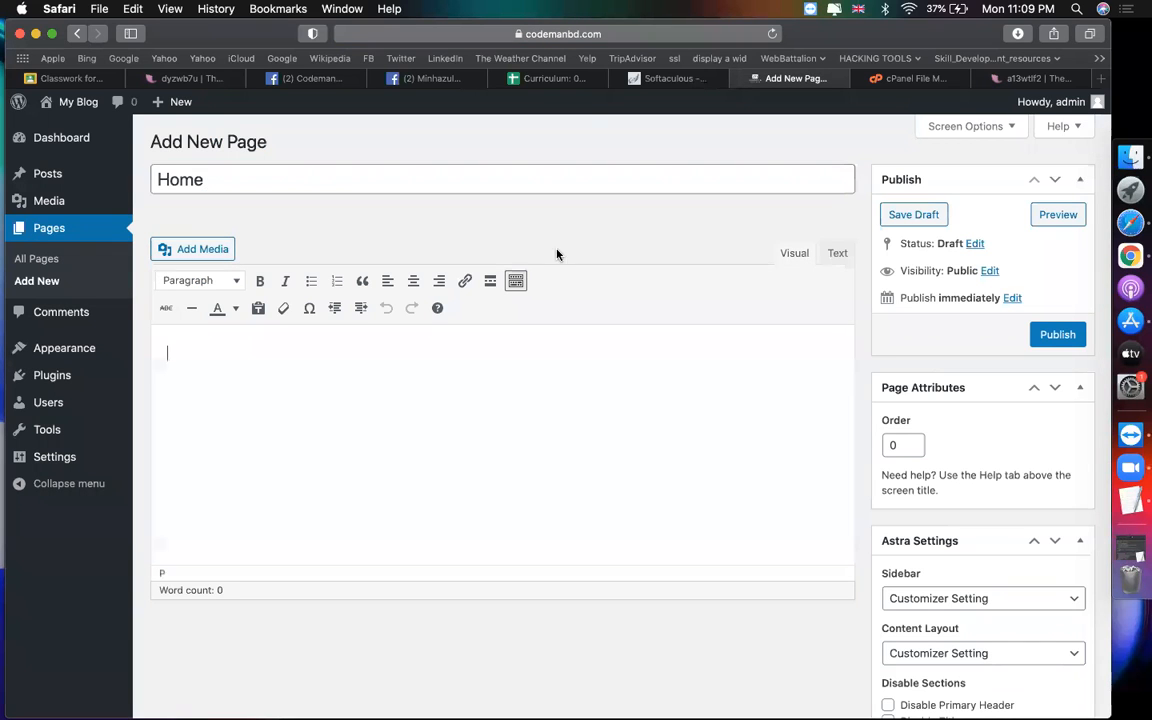
# Step: Load codemanbd.com in the notes tab
pyautogui.click(912, 79)
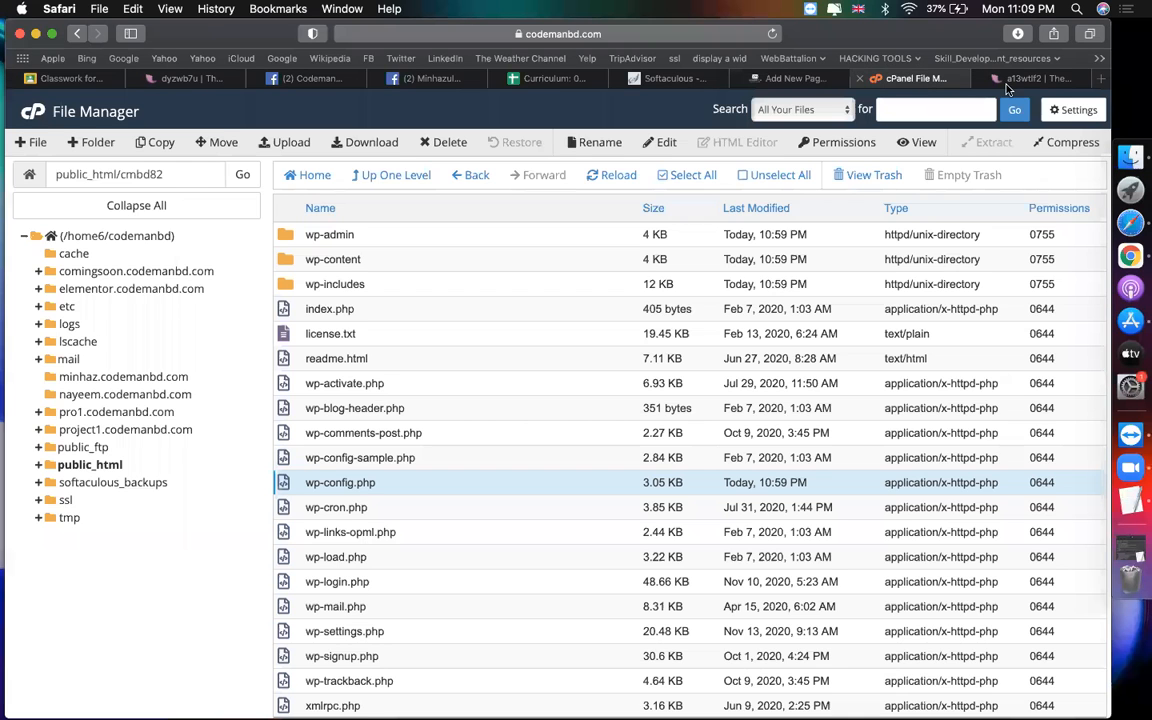
pyautogui.hotkey('ctrl', 'Tab')
pyautogui.click(720, 34)
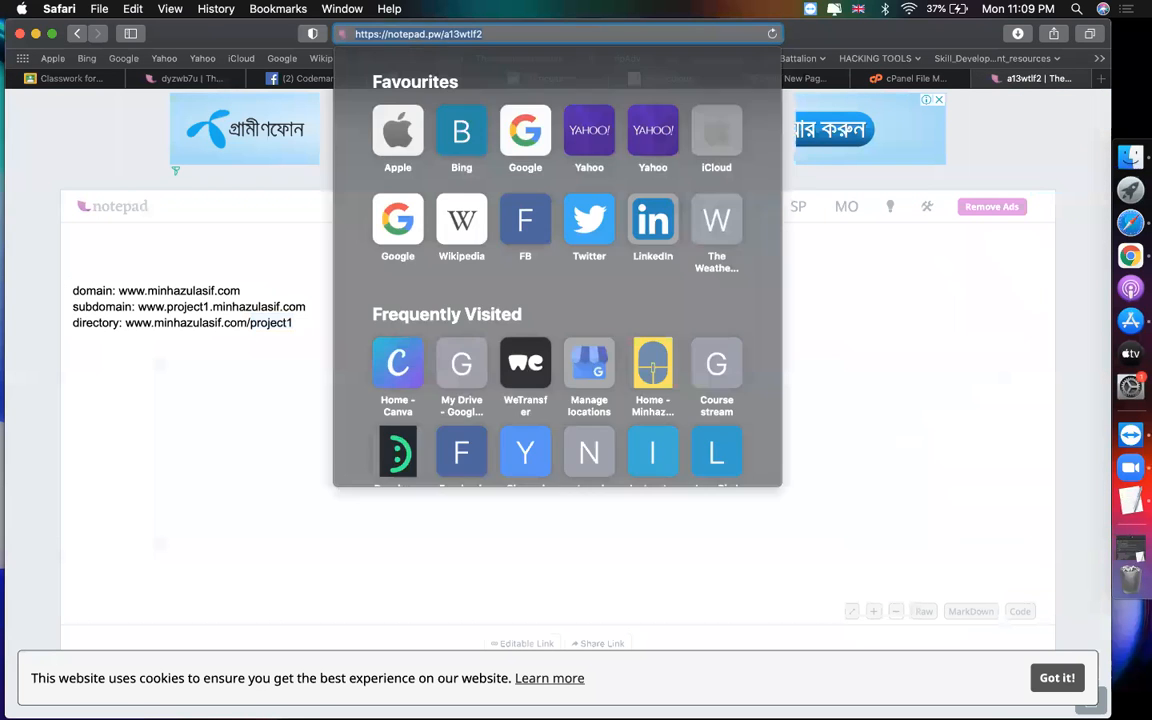
pyautogui.write('code')
pyautogui.press('Return')
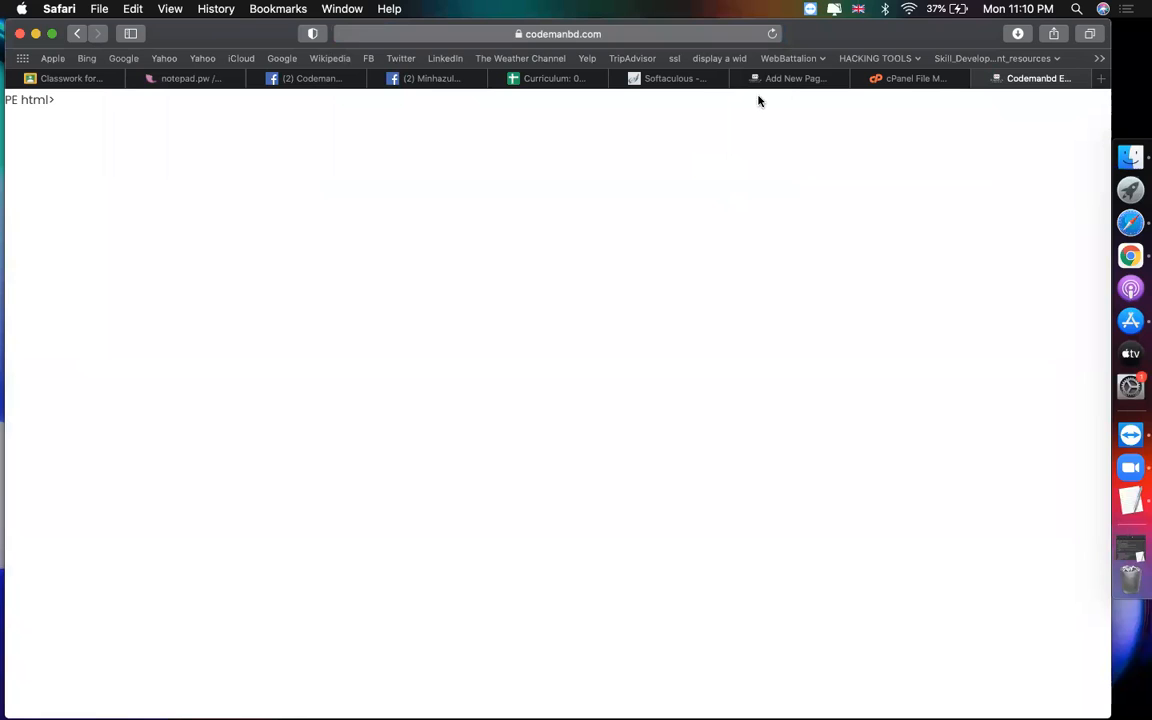
# Step: Click between the Home title and body, then view the codemanbd.com tab
pyautogui.click(782, 79)
pyautogui.click(210, 178)
pyautogui.click(252, 421)
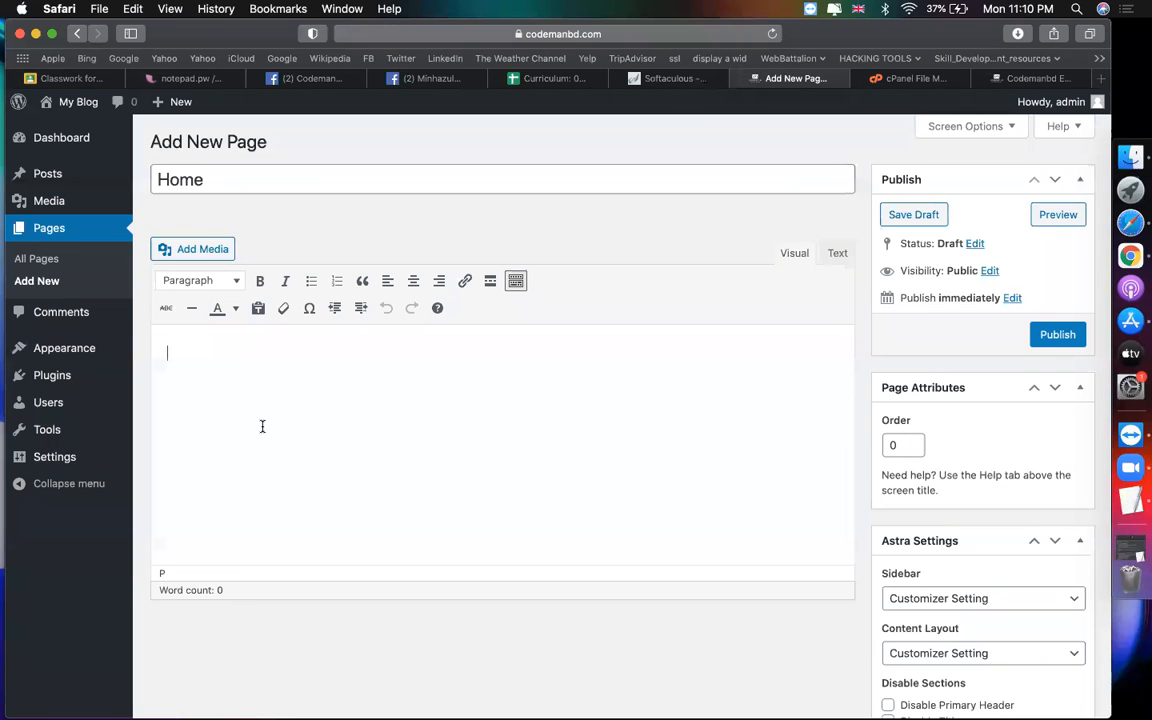
pyautogui.click(262, 185)
pyautogui.click(237, 423)
pyautogui.click(1018, 80)
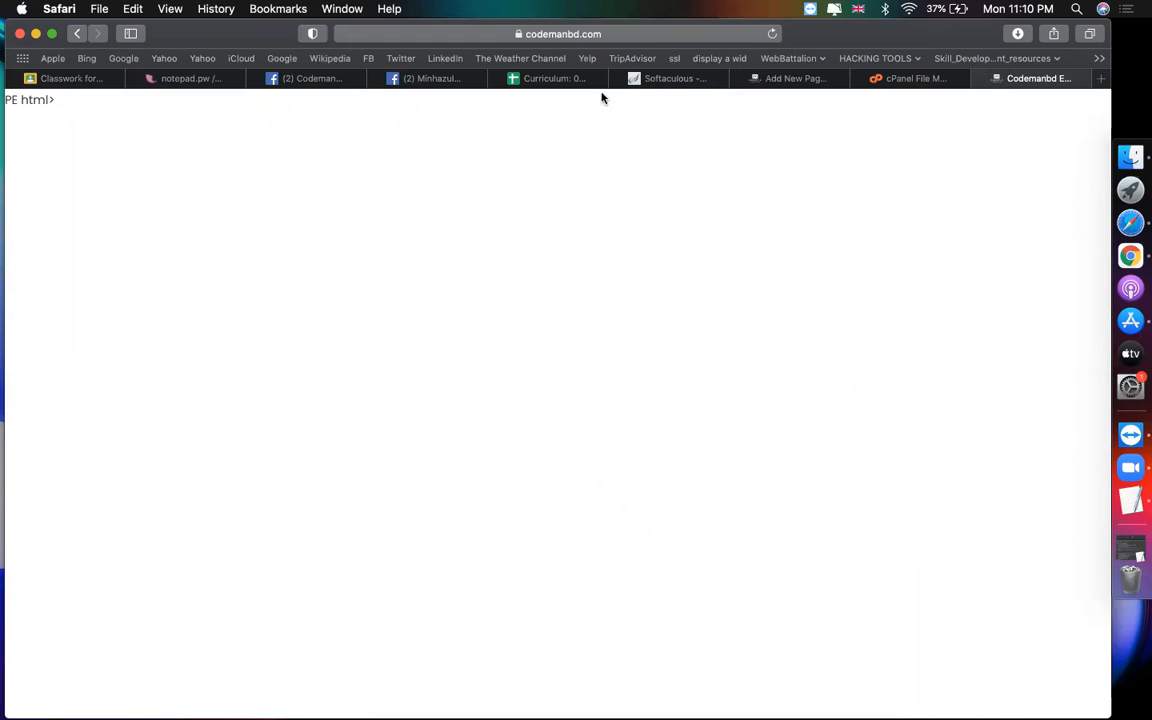
# Step: Load zorait.com and select the 24/7 Hosting Support description paragraph
pyautogui.click(651, 31)
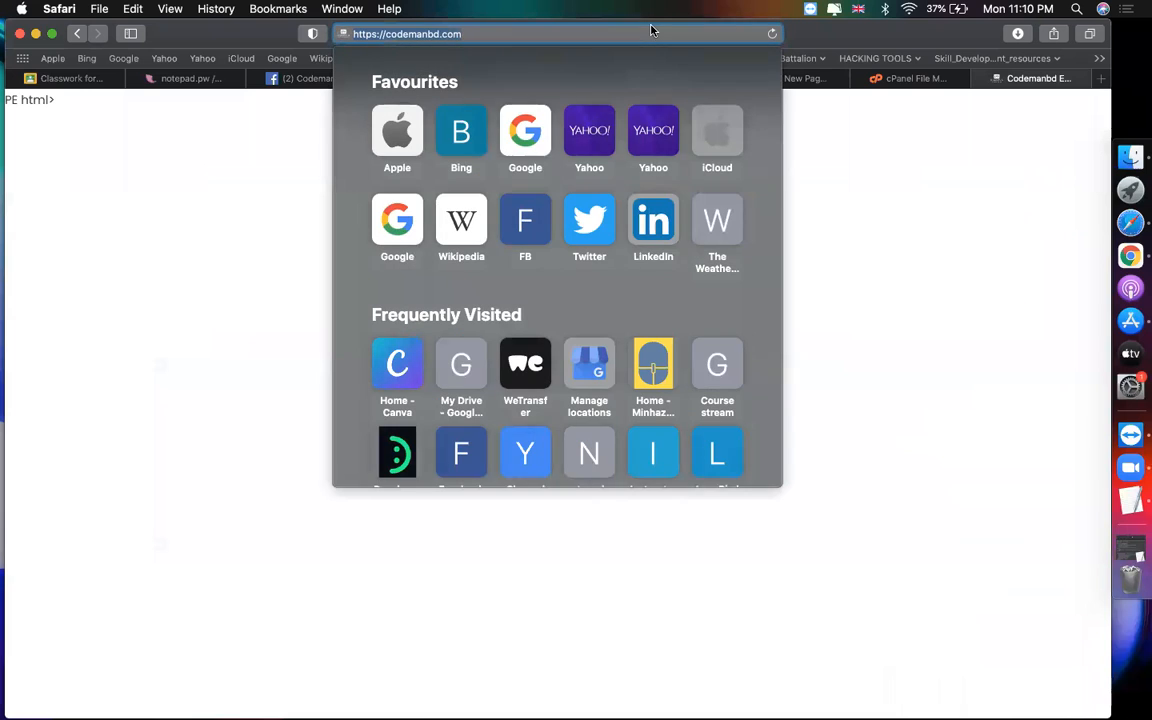
pyautogui.press('Return')
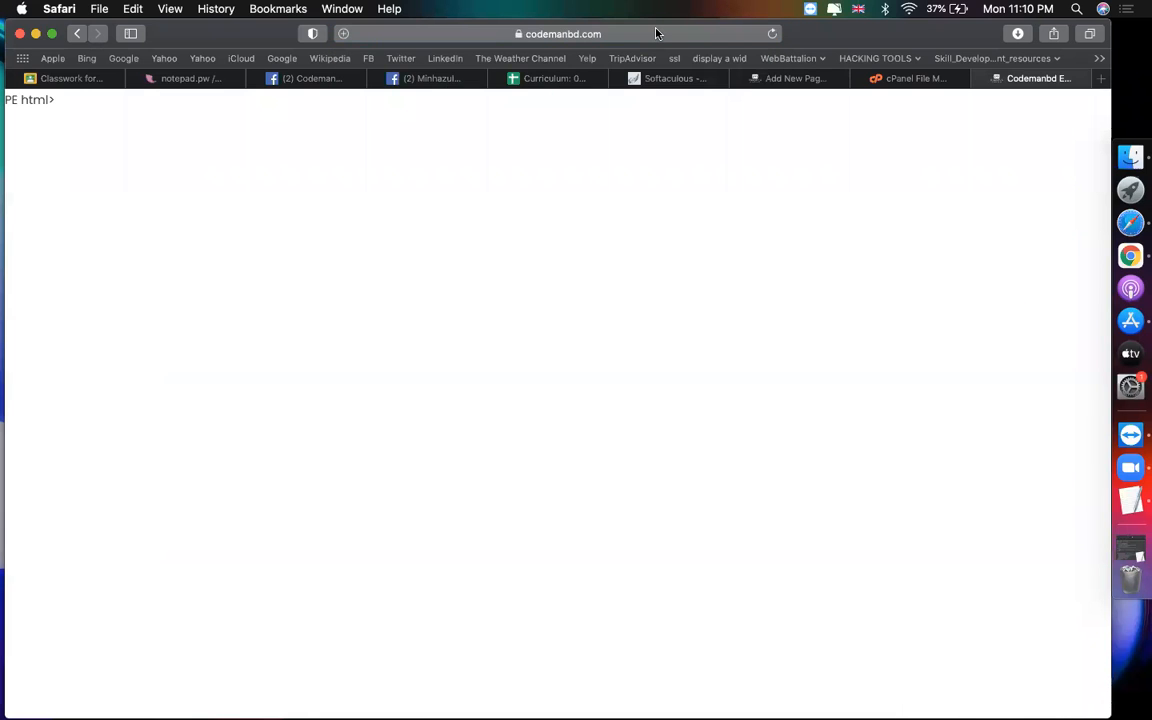
pyautogui.click(656, 33)
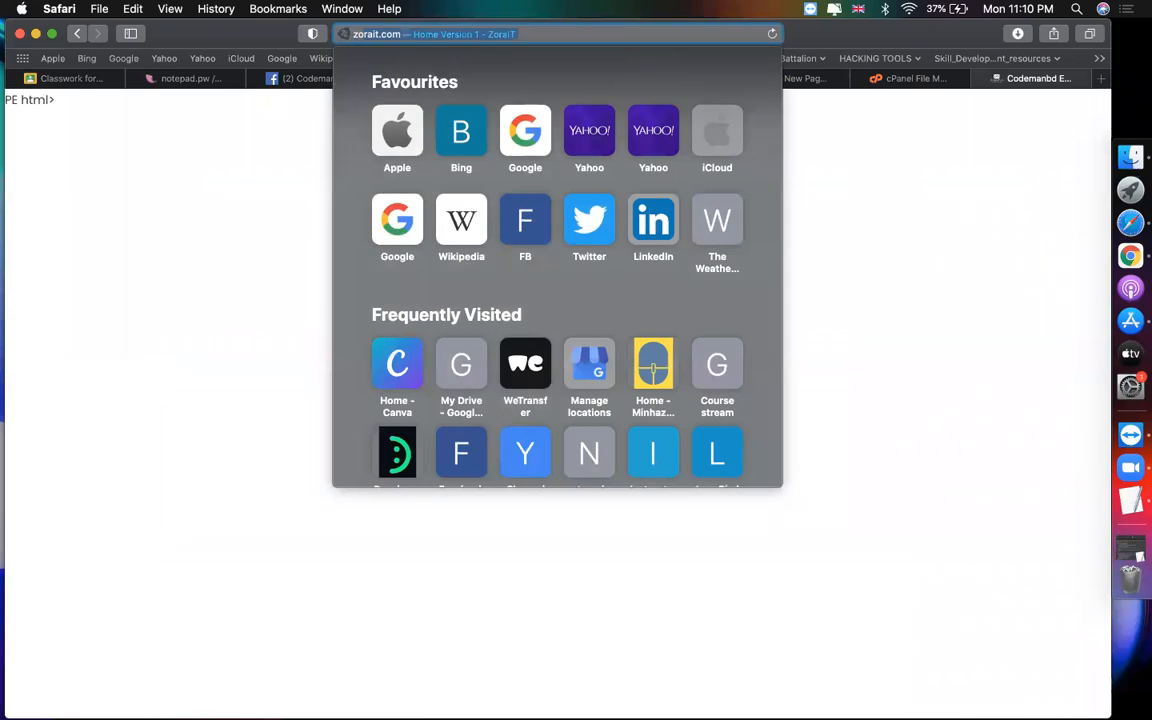
pyautogui.write('zo')
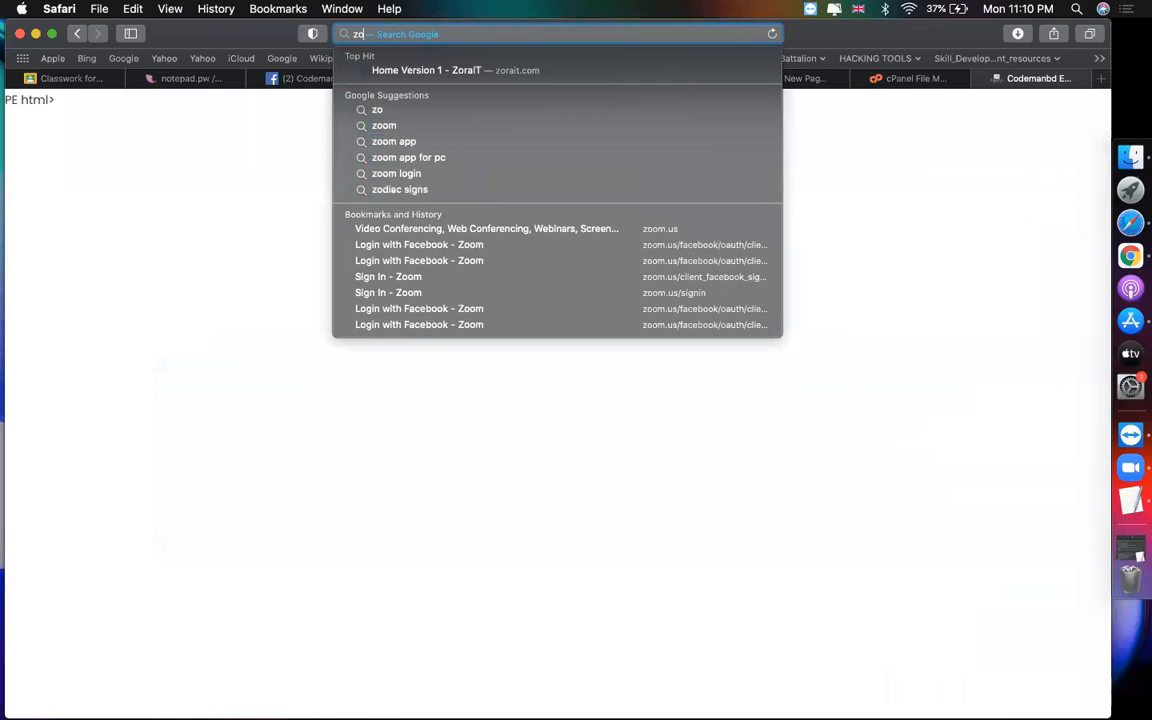
pyautogui.write('rait.com')
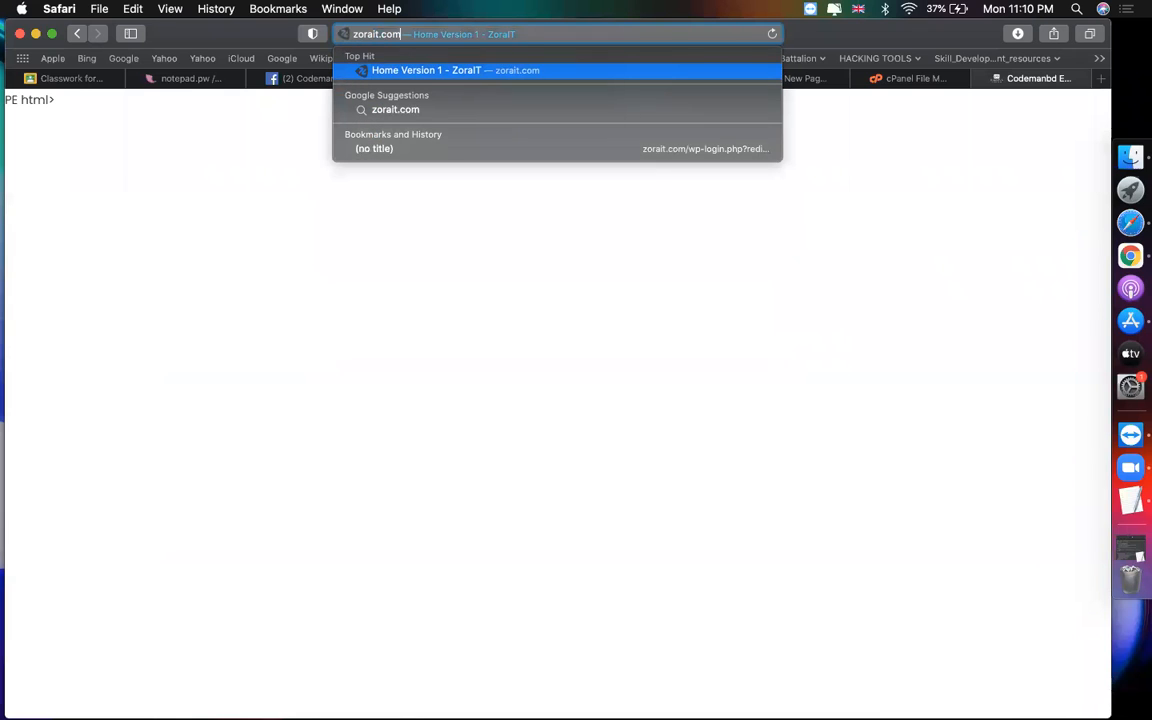
pyautogui.press('Return')
pyautogui.scroll(-5, 512, 375)
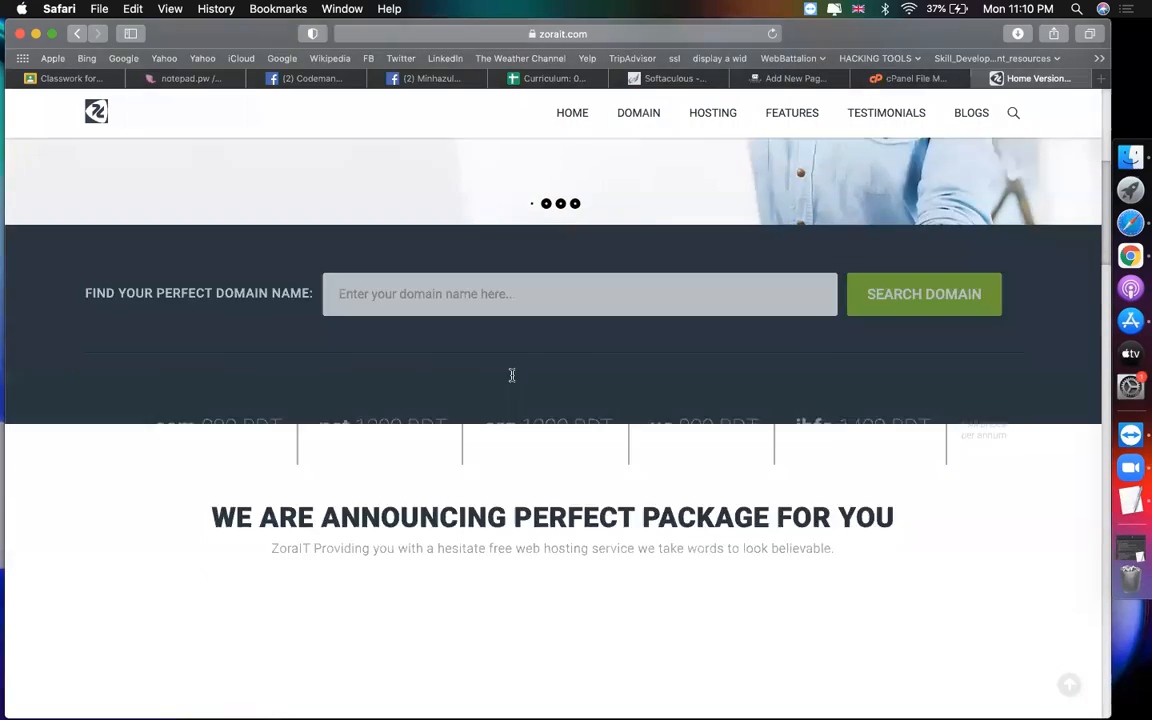
pyautogui.scroll(-10, 512, 377)
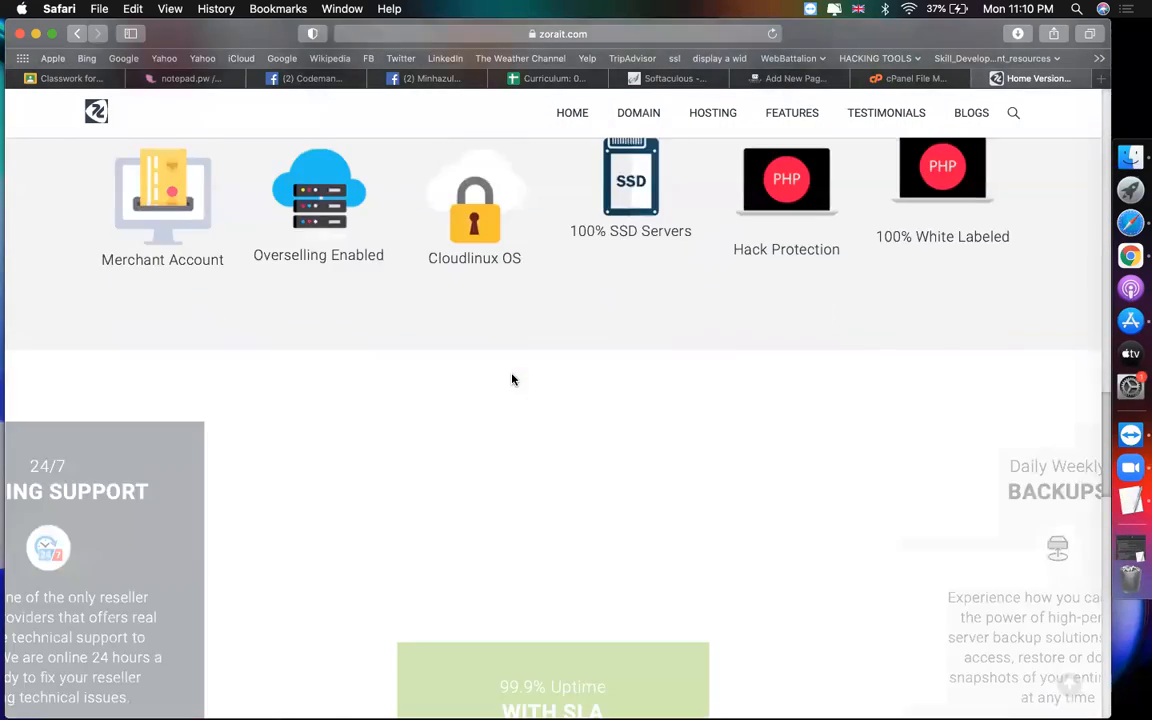
pyautogui.scroll(-4, 512, 379)
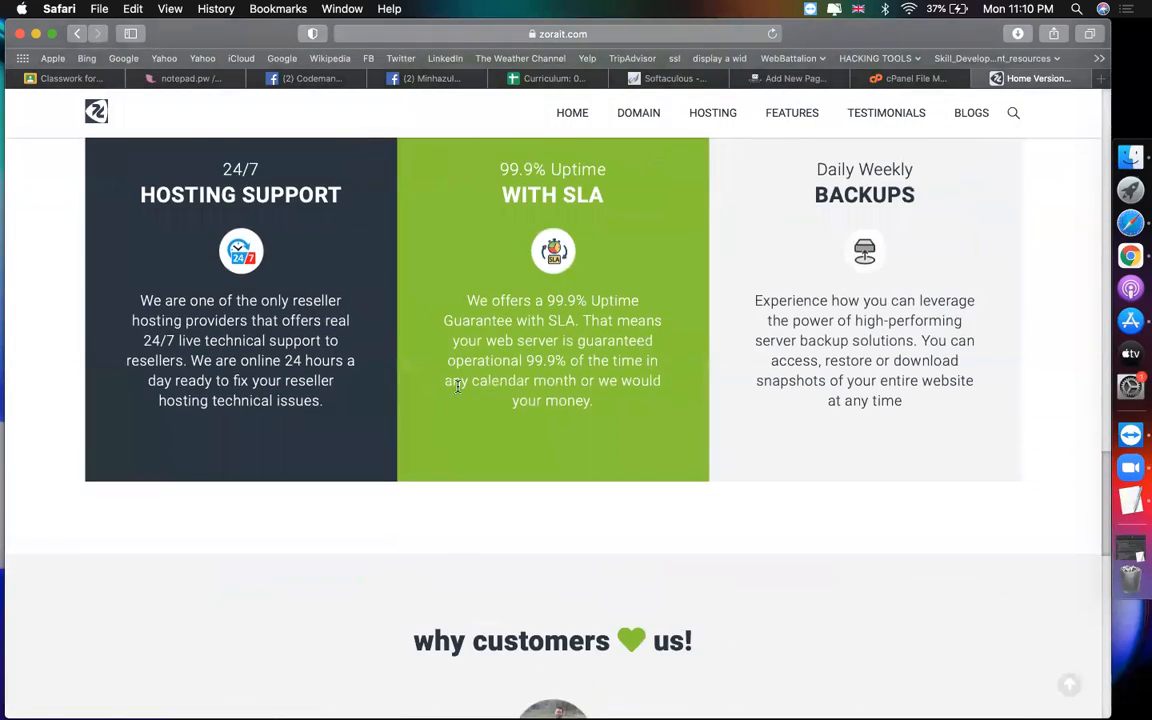
pyautogui.moveTo(337, 411); pyautogui.dragTo(132, 299)
pyautogui.press('super+c')
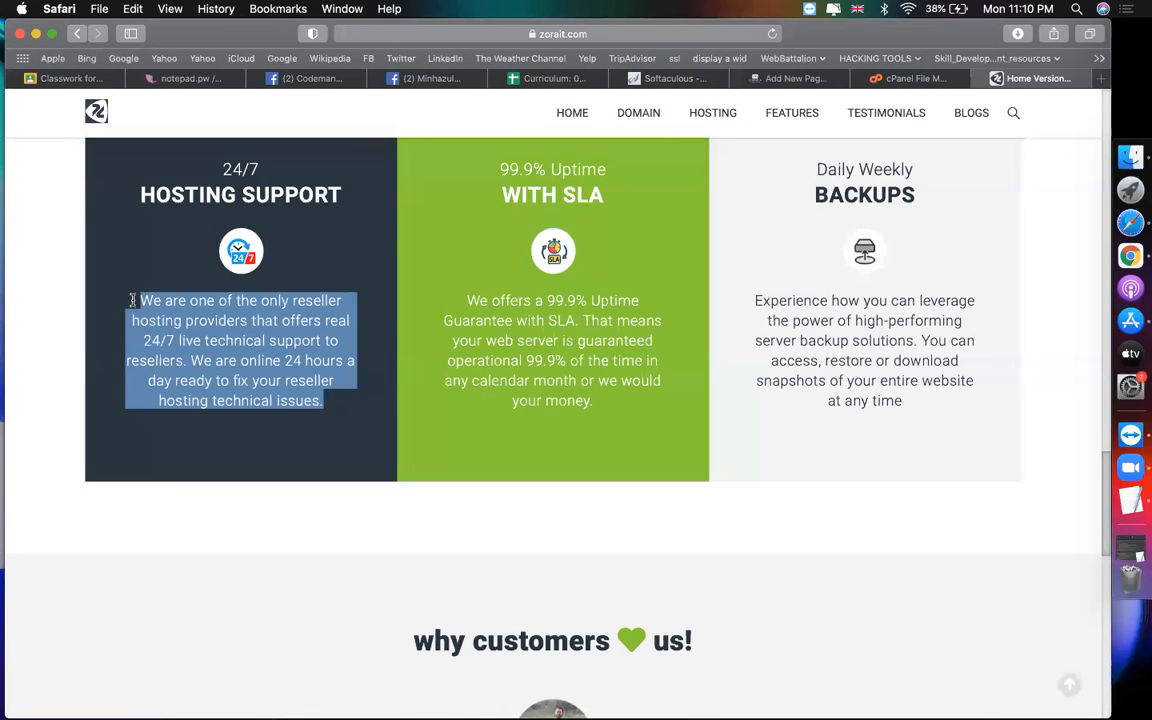
# Step: Paste the copied Hosting Support paragraph into the Home page body
pyautogui.click(790, 78)
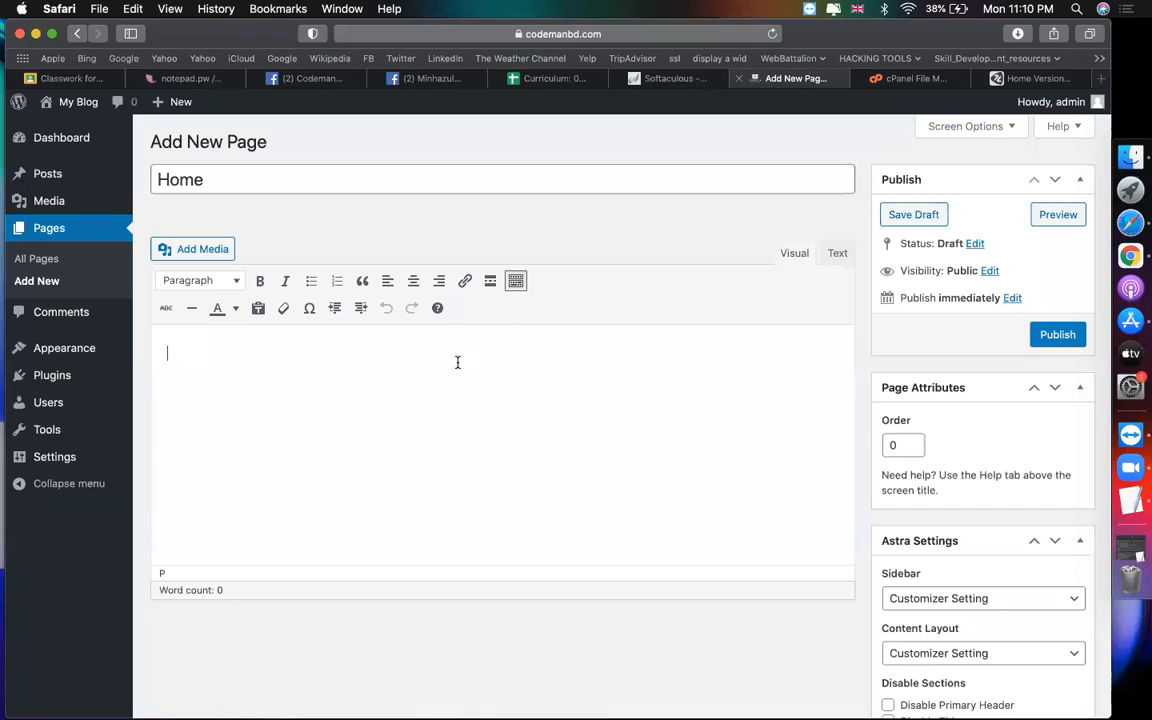
pyautogui.press('super+v')
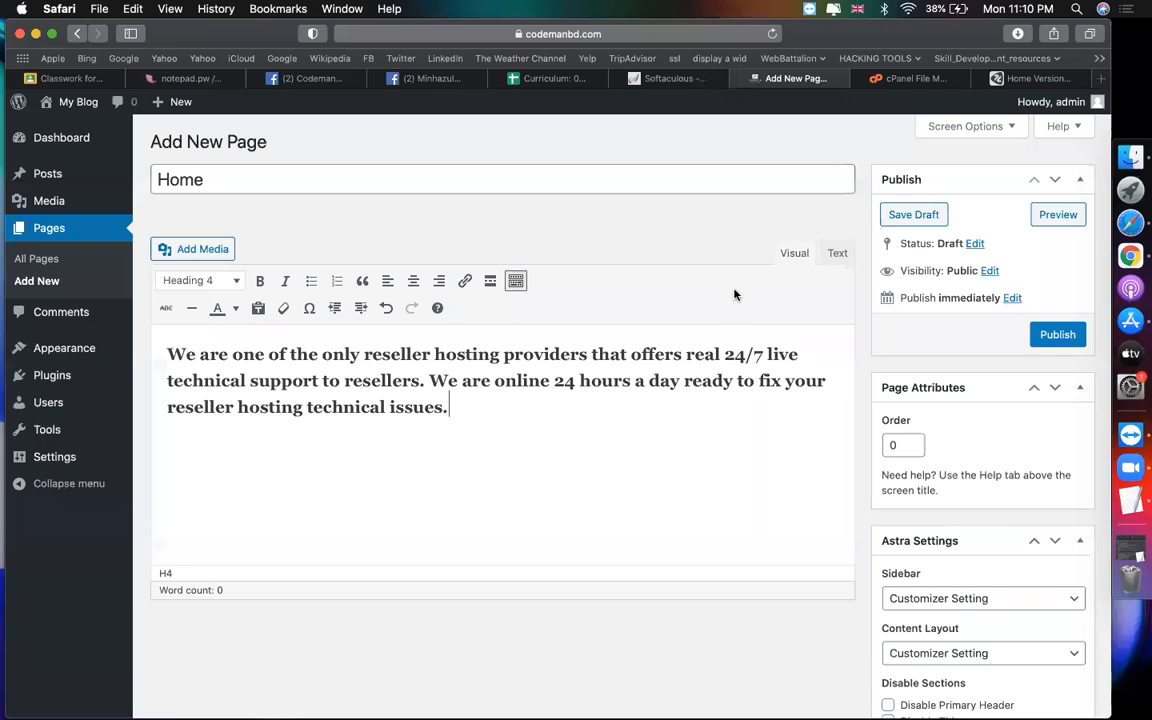
pyautogui.press('Return')
pyautogui.moveTo(178, 381); pyautogui.dragTo(455, 410)
pyautogui.click(200, 442)
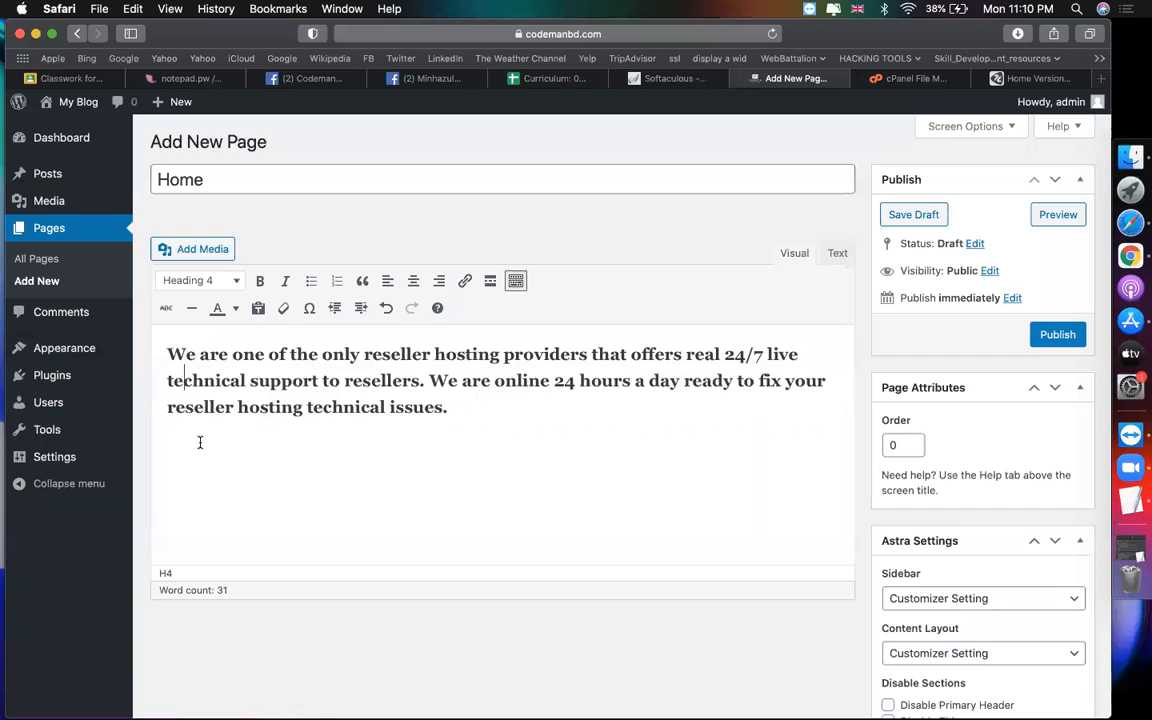
# Step: Upload the build-a-website promo image and insert it into the page
pyautogui.click(200, 250)
pyautogui.click(230, 168)
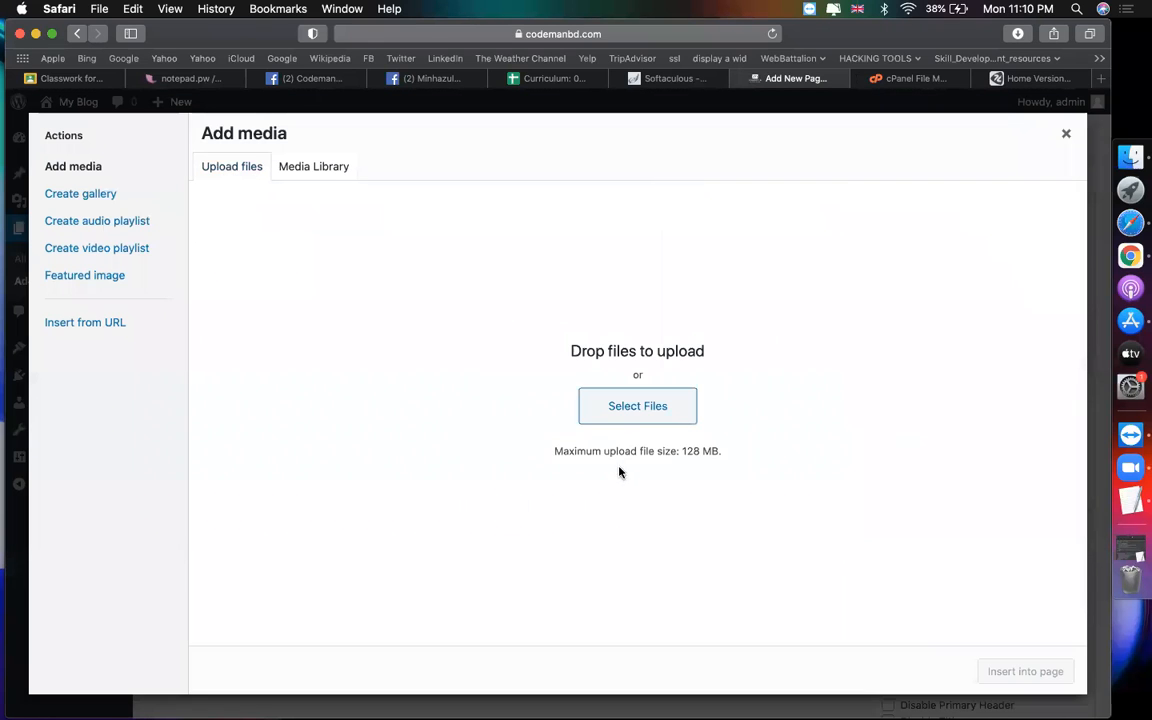
pyautogui.click(622, 405)
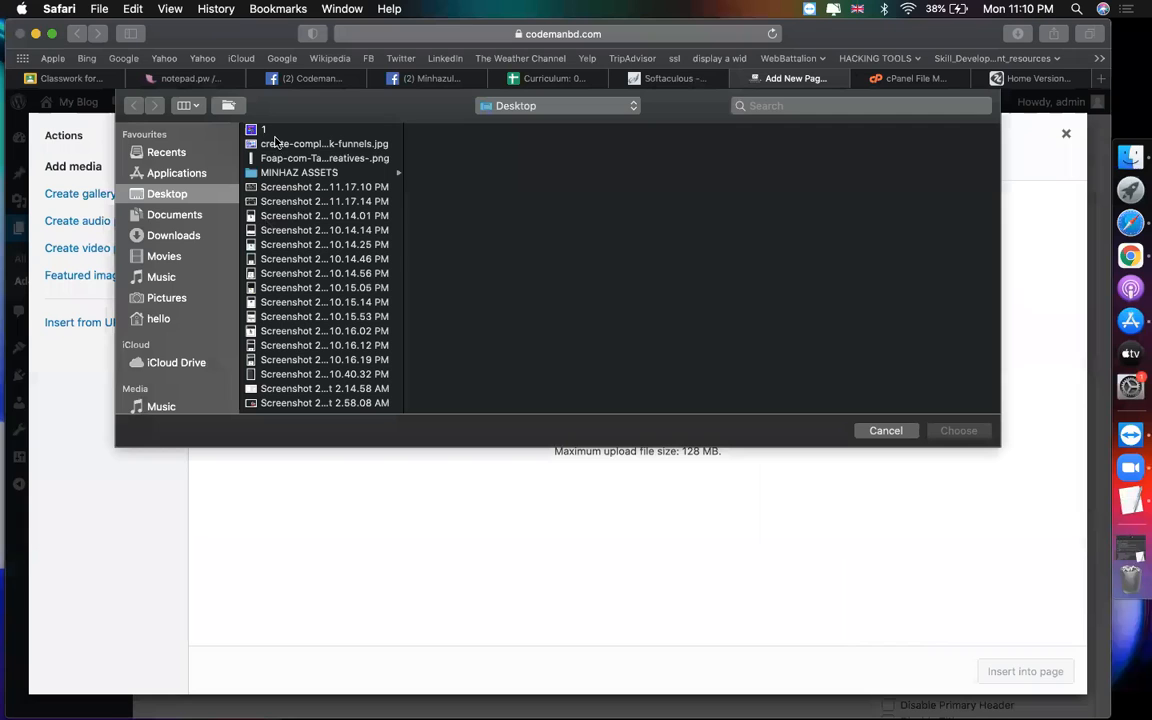
pyautogui.click(324, 144)
pyautogui.click(958, 430)
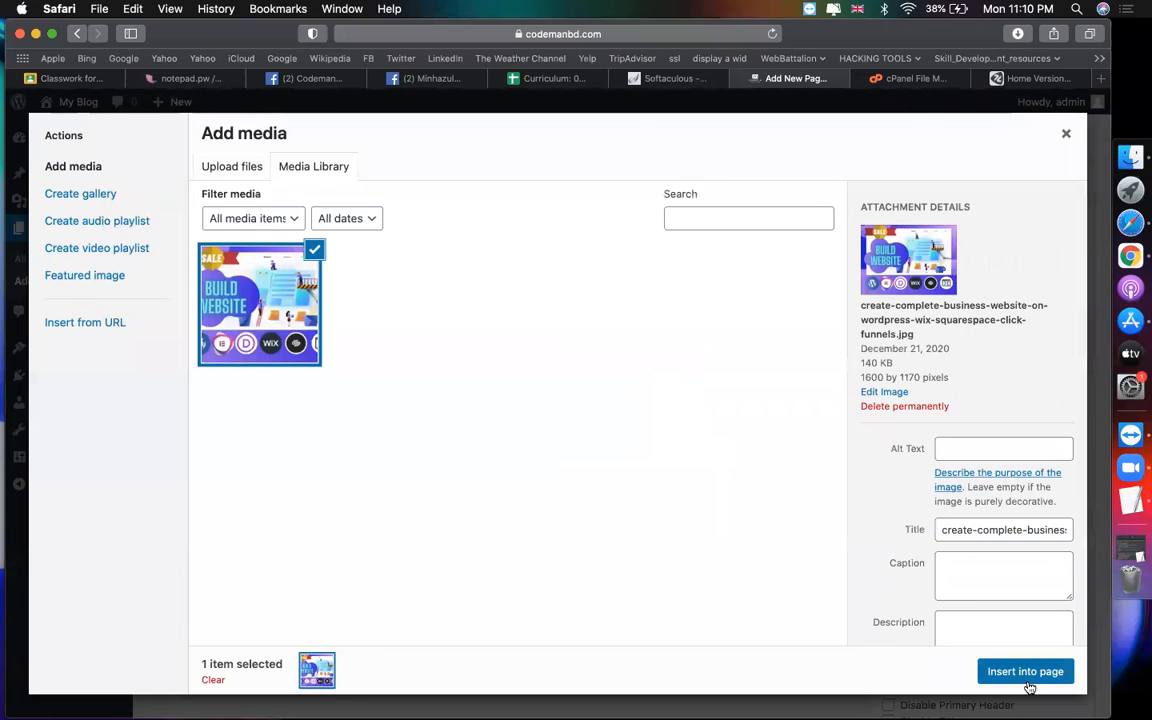
pyautogui.click(1003, 672)
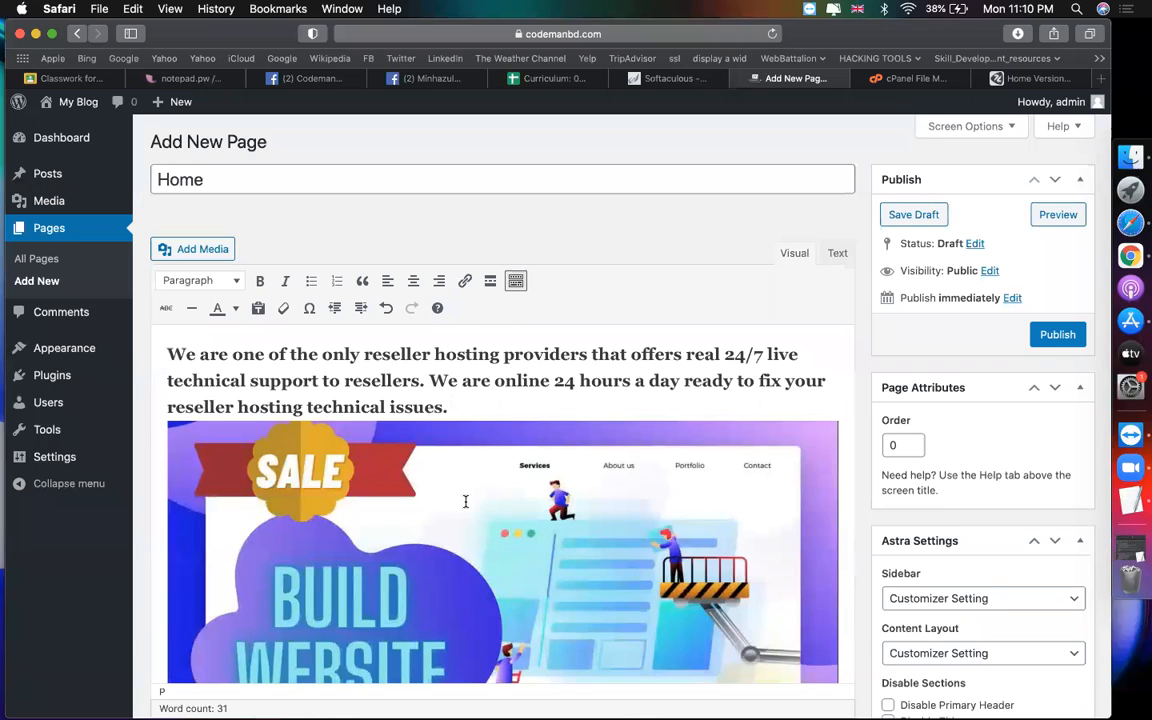
pyautogui.press('Return')
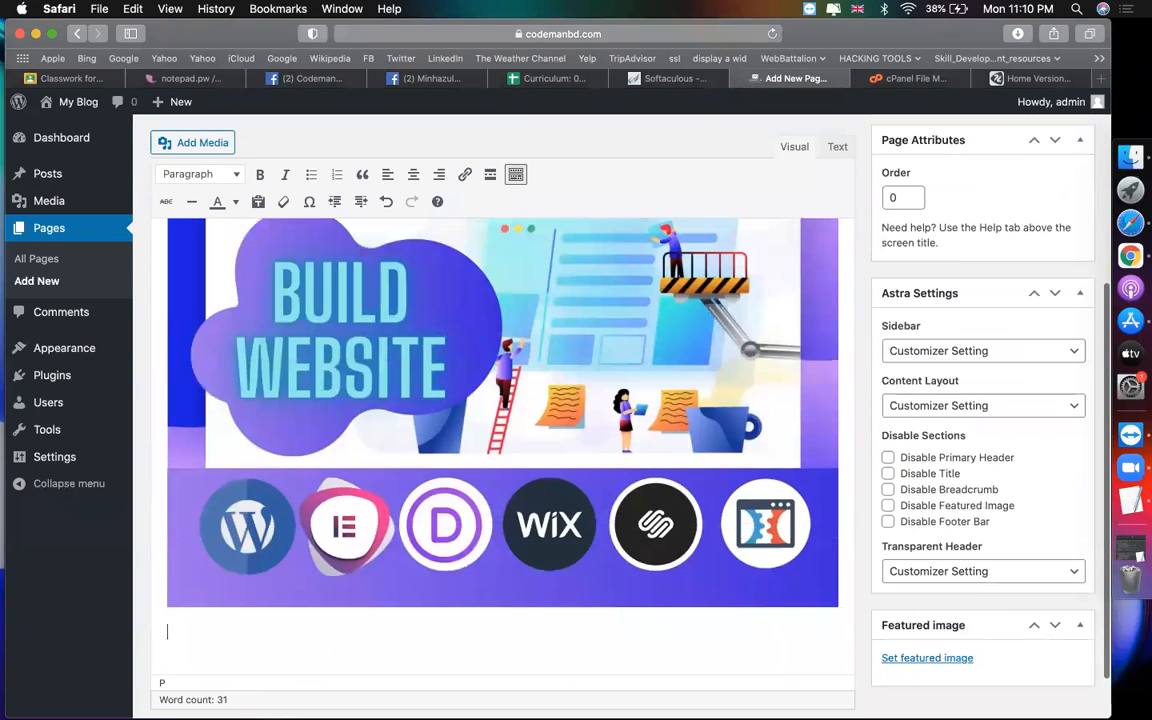
# Step: Place the caret below the image and copy zorait.com's 99.9% Uptime paragraph
pyautogui.click(582, 322)
pyautogui.press('Down')
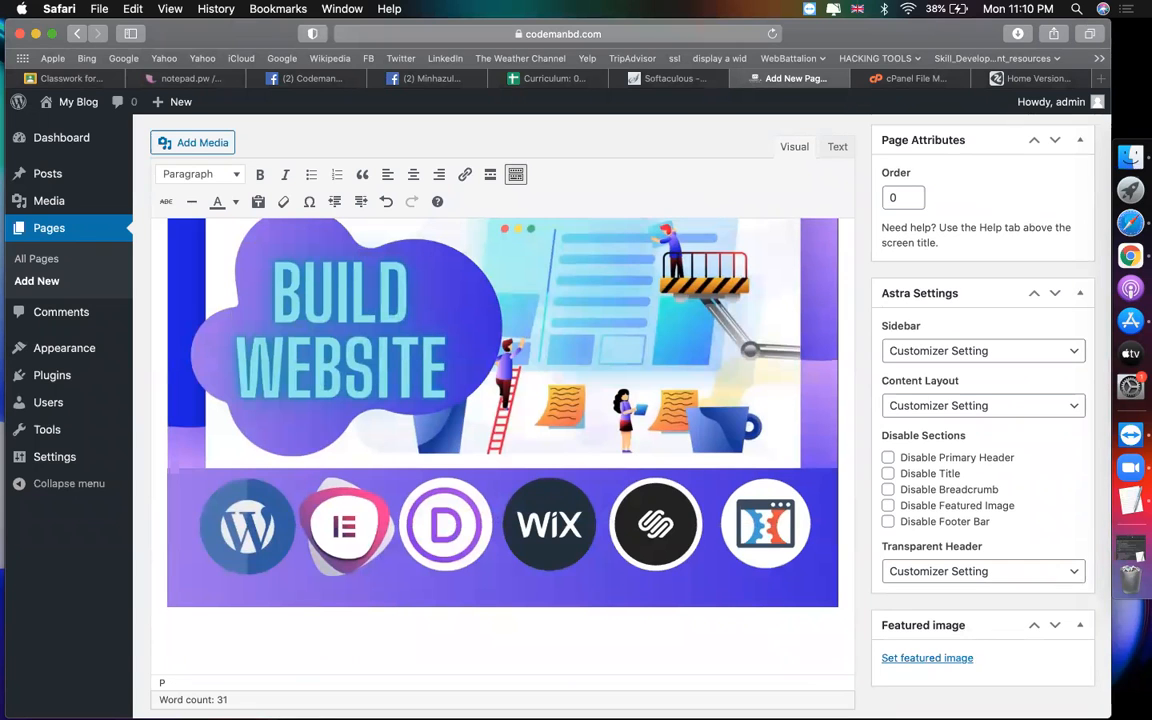
pyautogui.scroll(-1, 582, 322)
pyautogui.scroll(-1, 500, 400)
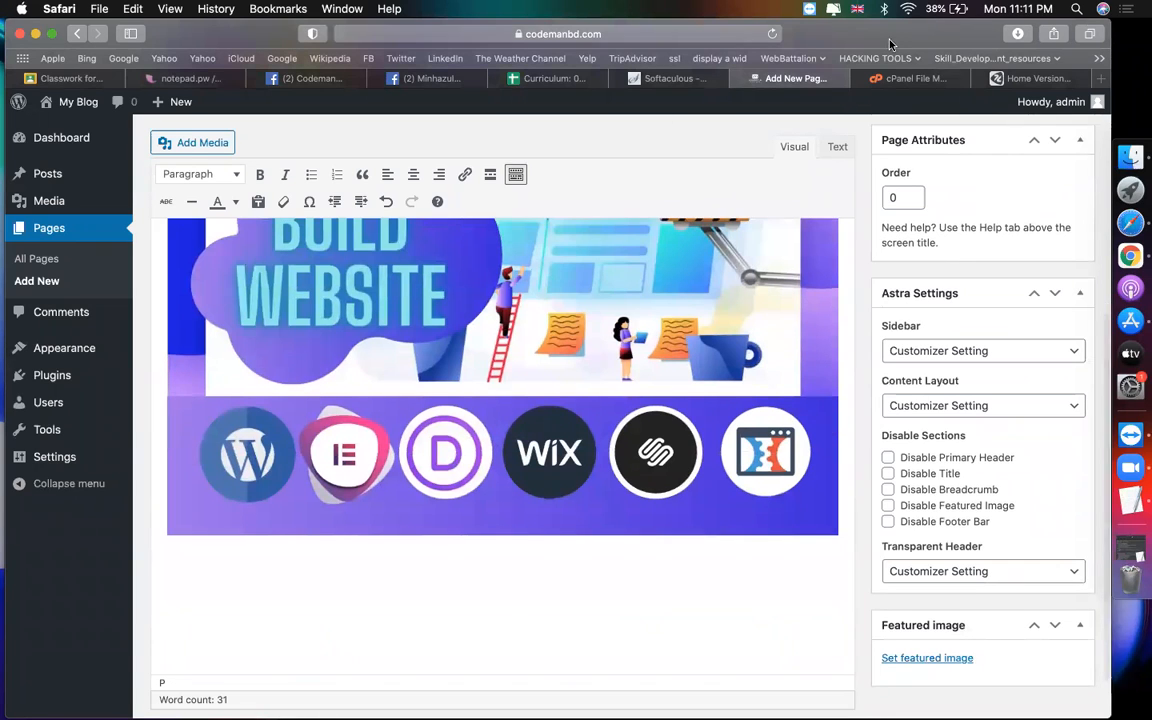
pyautogui.click(1027, 78)
pyautogui.moveTo(596, 401); pyautogui.dragTo(470, 303)
pyautogui.press('super+c')
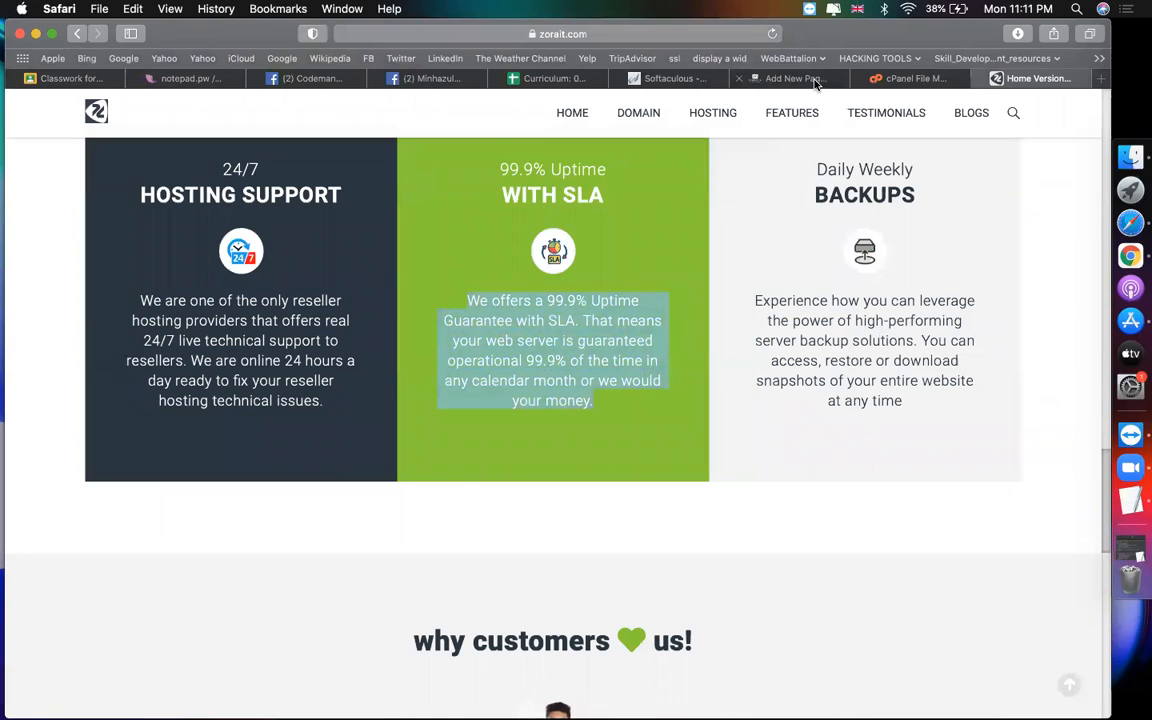
# Step: Paste the uptime paragraph three times on separate lines below the image
pyautogui.click(736, 76)
pyautogui.press('super+v')
pyautogui.hotkey('shift', 'Return')
pyautogui.press('super+v')
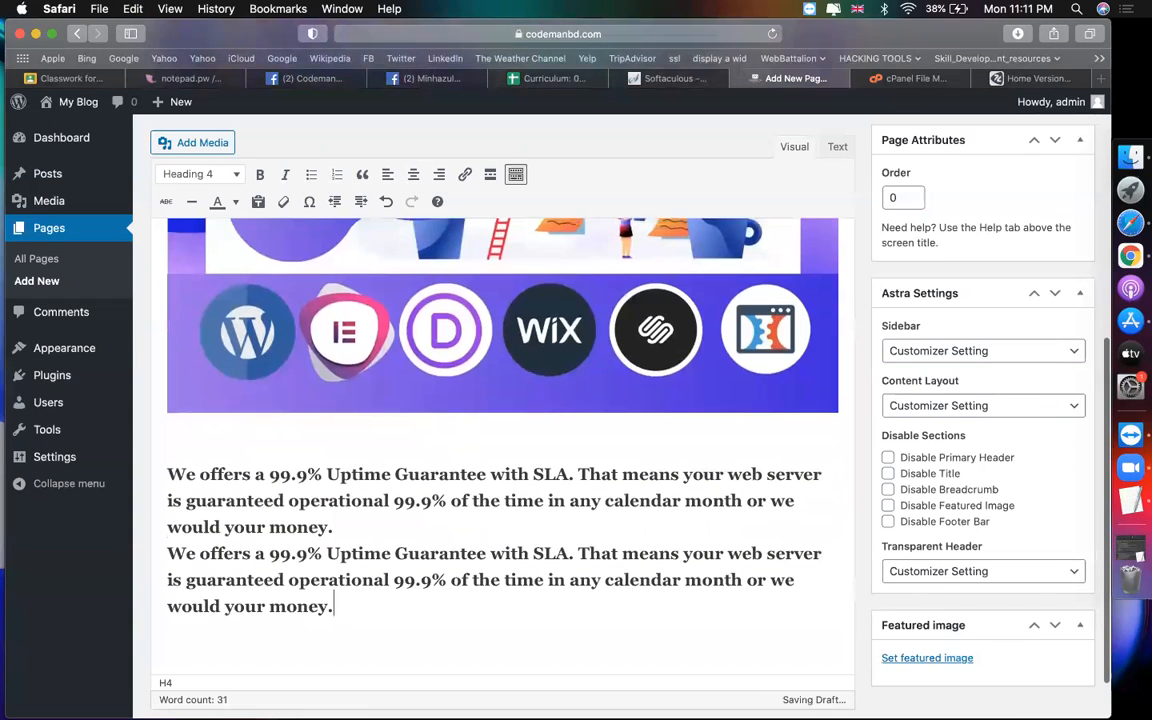
pyautogui.hotkey('shift', 'Return')
pyautogui.press('super+v')
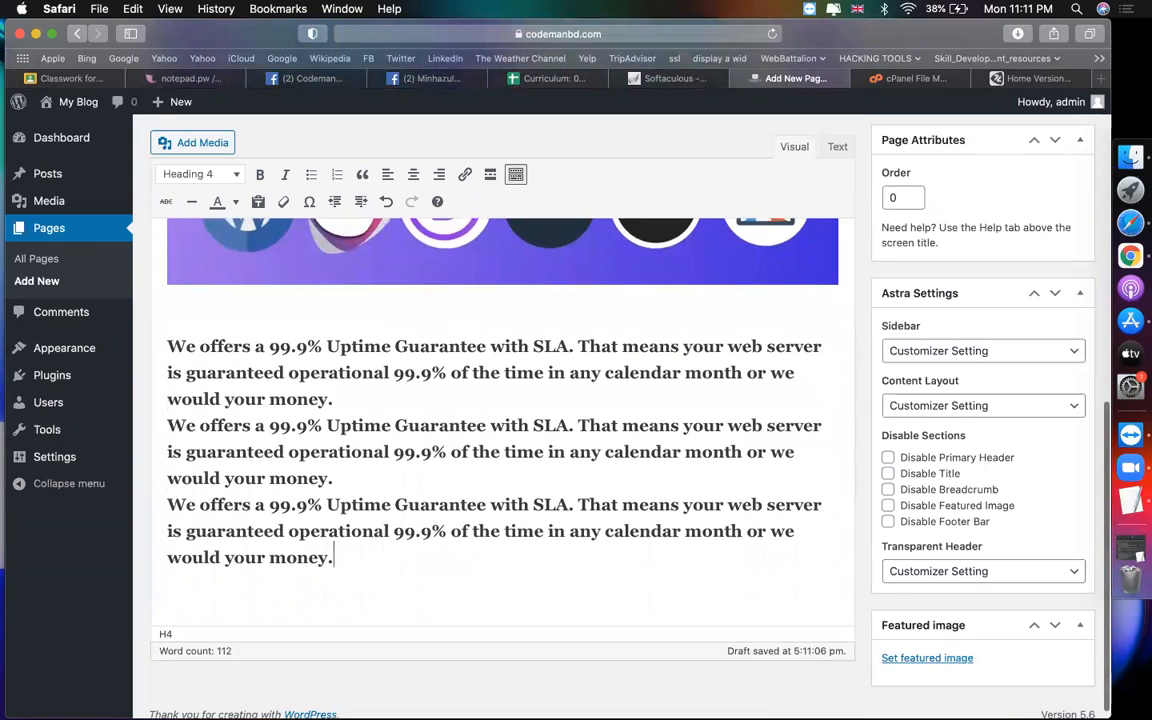
pyautogui.press('Return')
pyautogui.click(1035, 78)
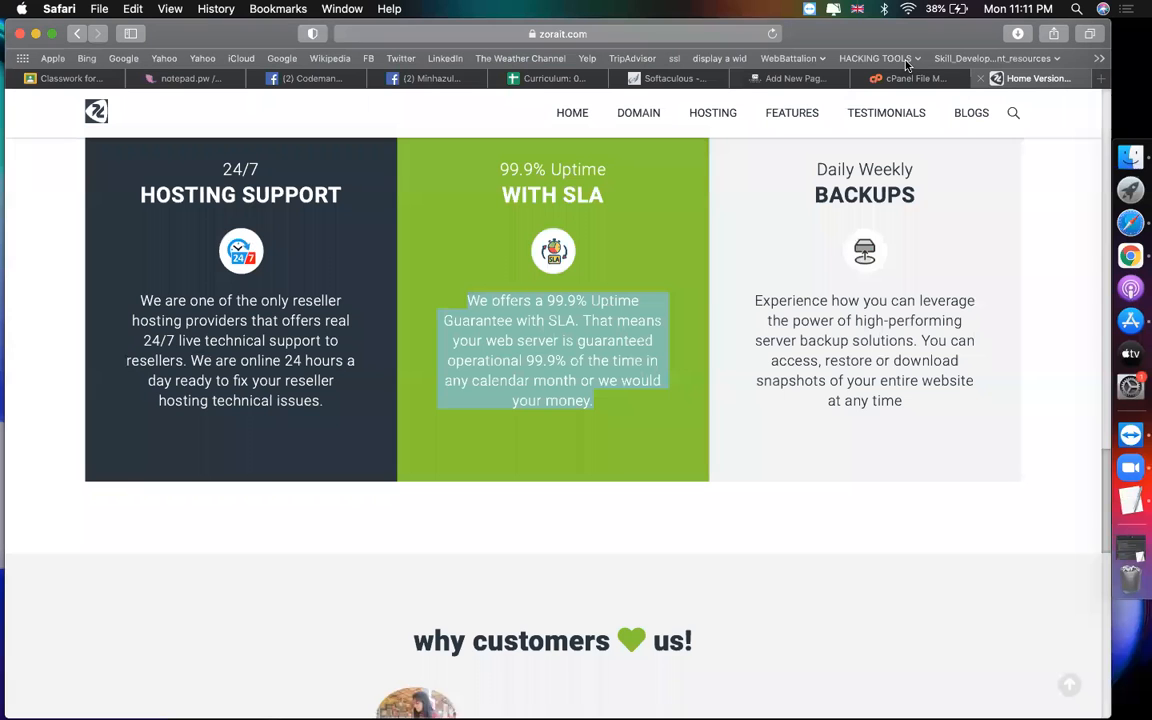
# Step: Search Google Maps for codemanbd and copy the place's embed-map HTML
pyautogui.click(1100, 80)
pyautogui.write('maps.google.com')
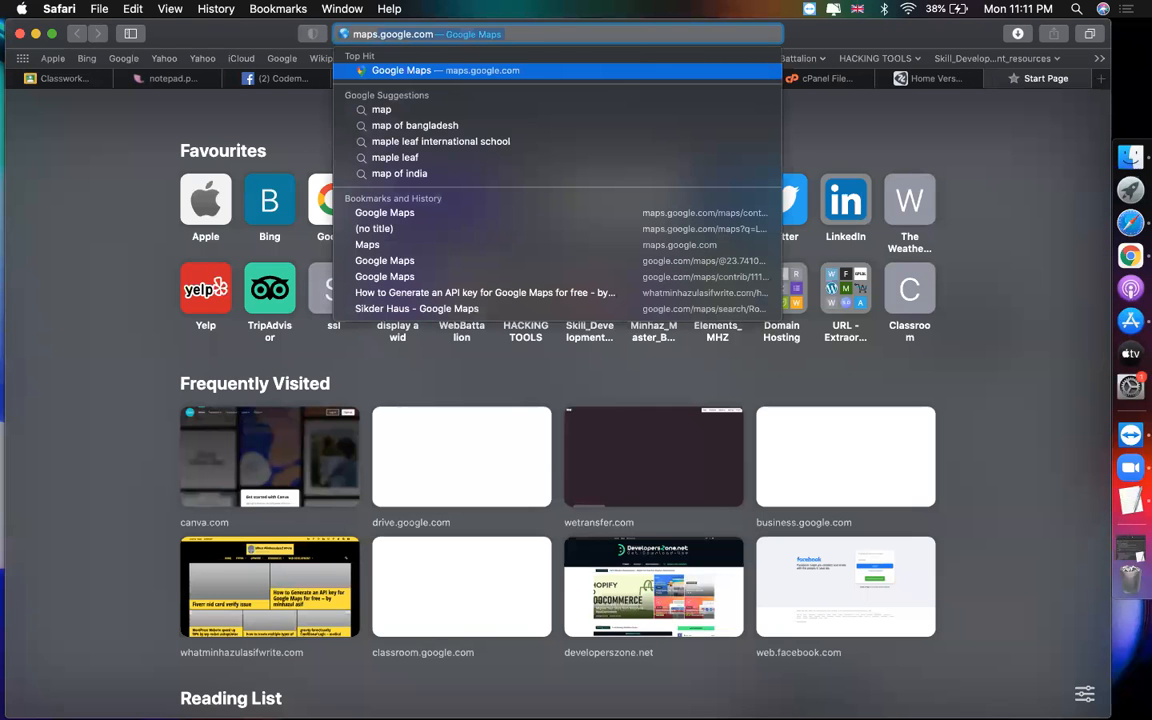
pyautogui.press('Return')
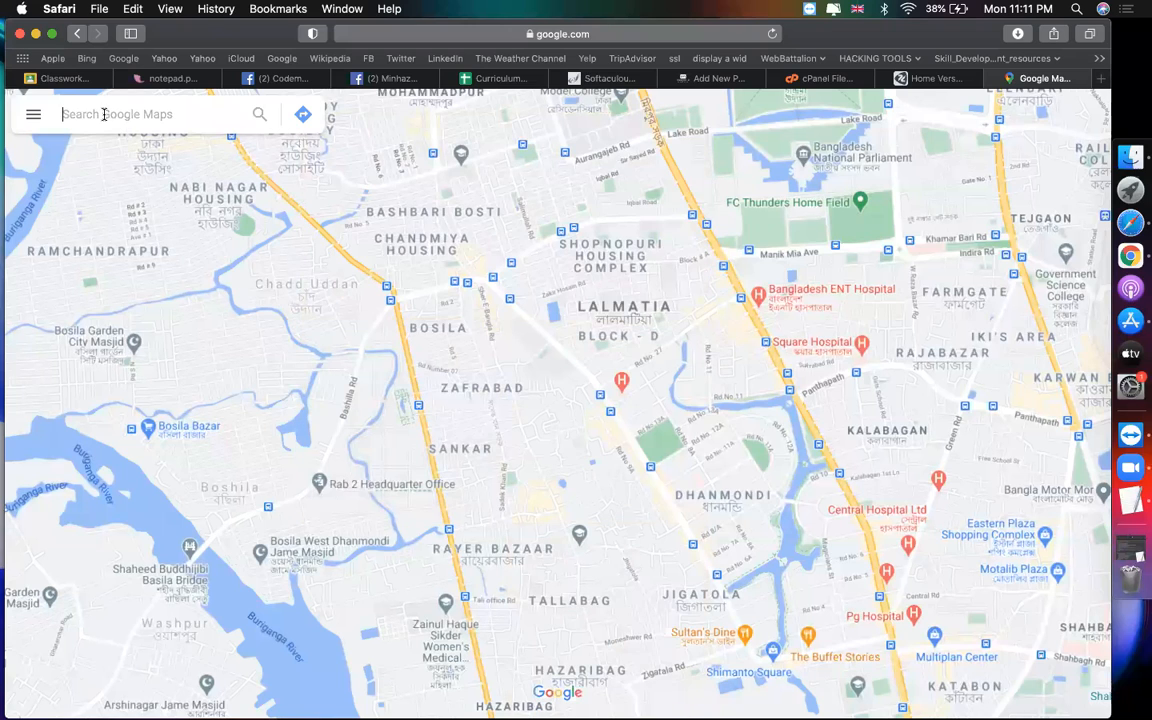
pyautogui.write('codemanbd')
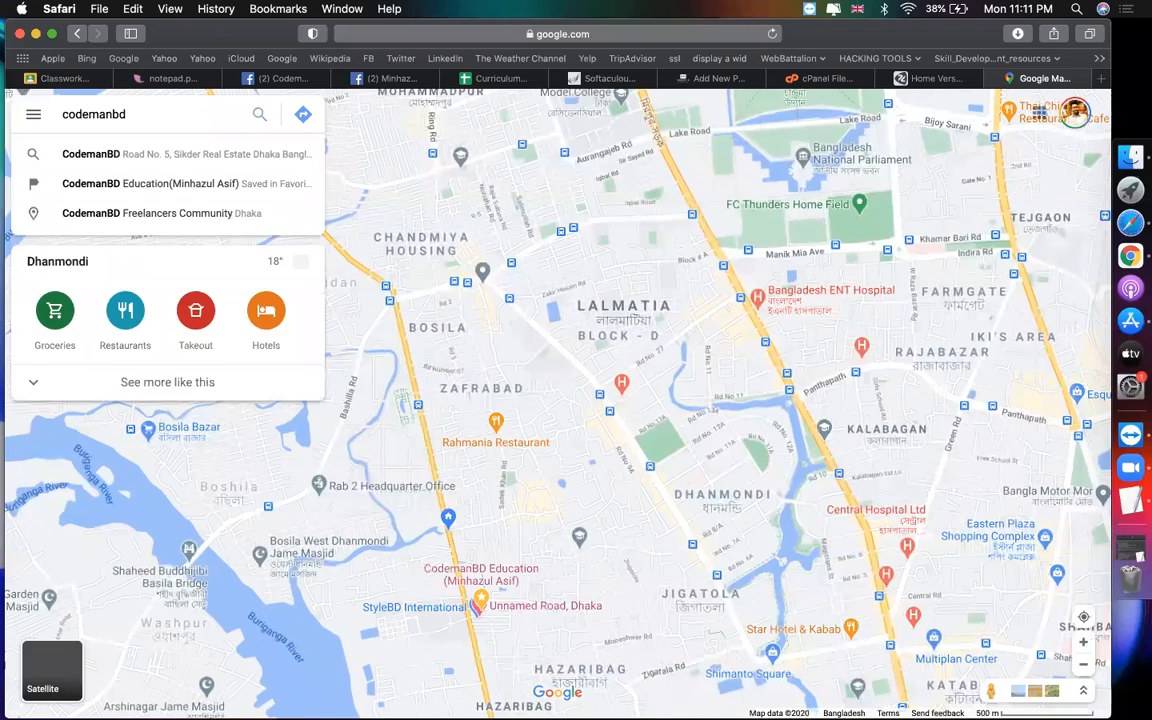
pyautogui.press('Return')
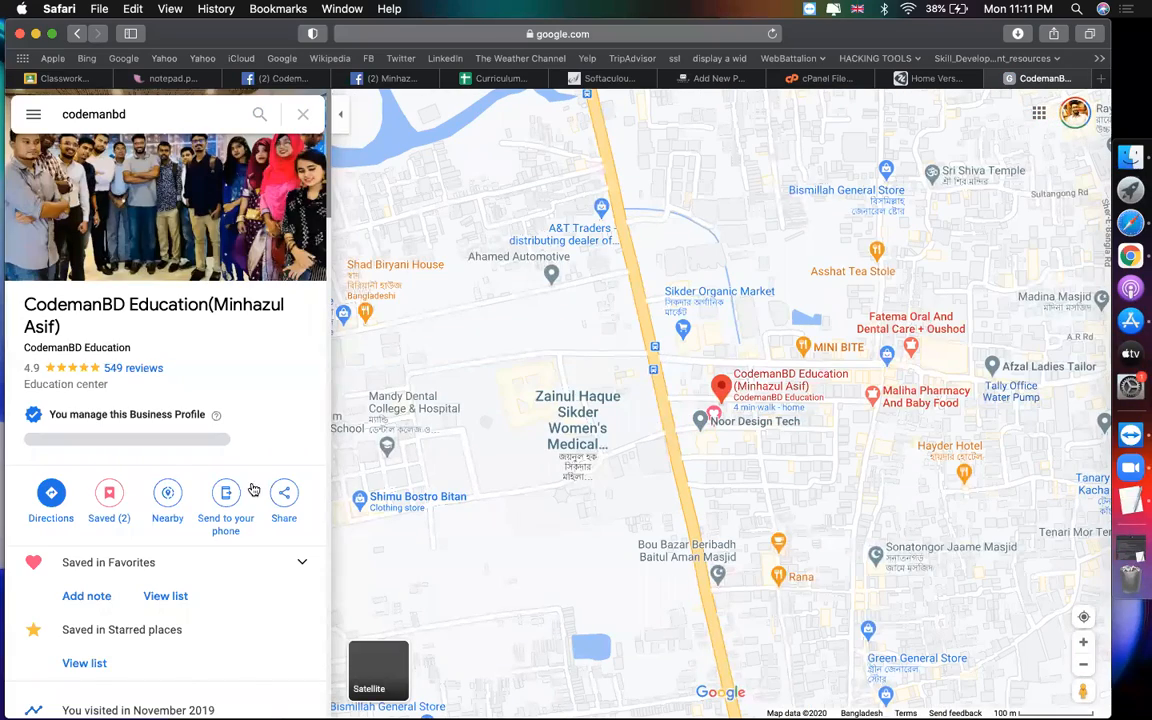
pyautogui.click(285, 496)
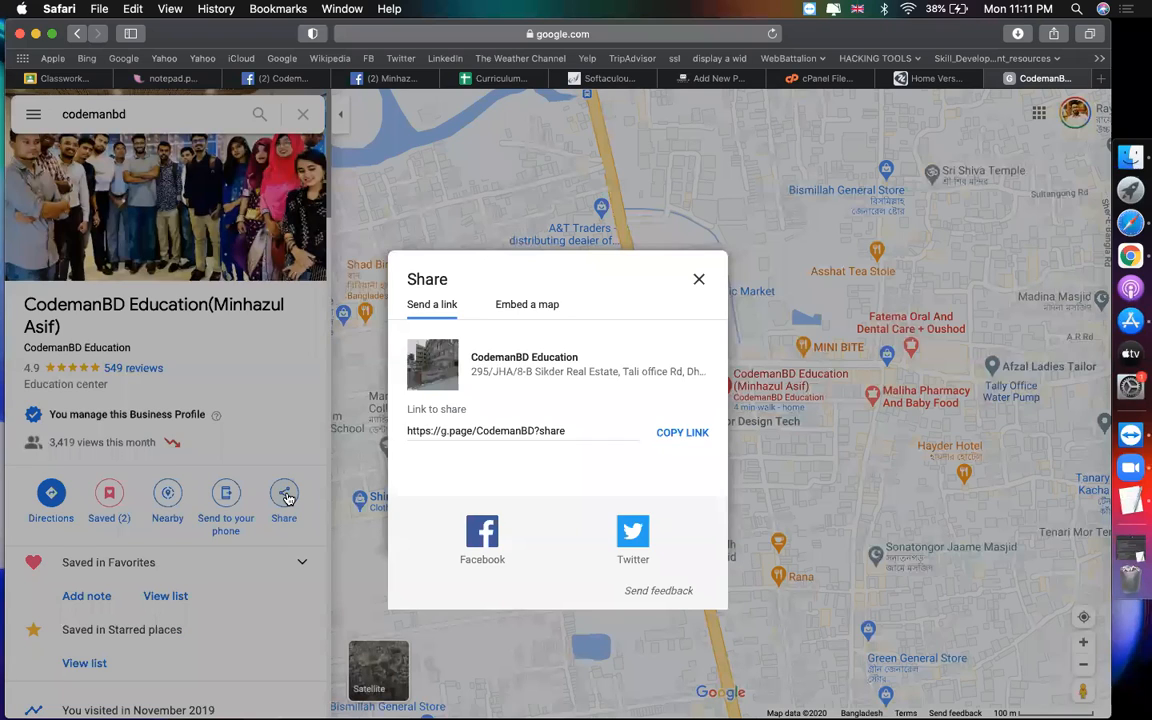
pyautogui.click(527, 306)
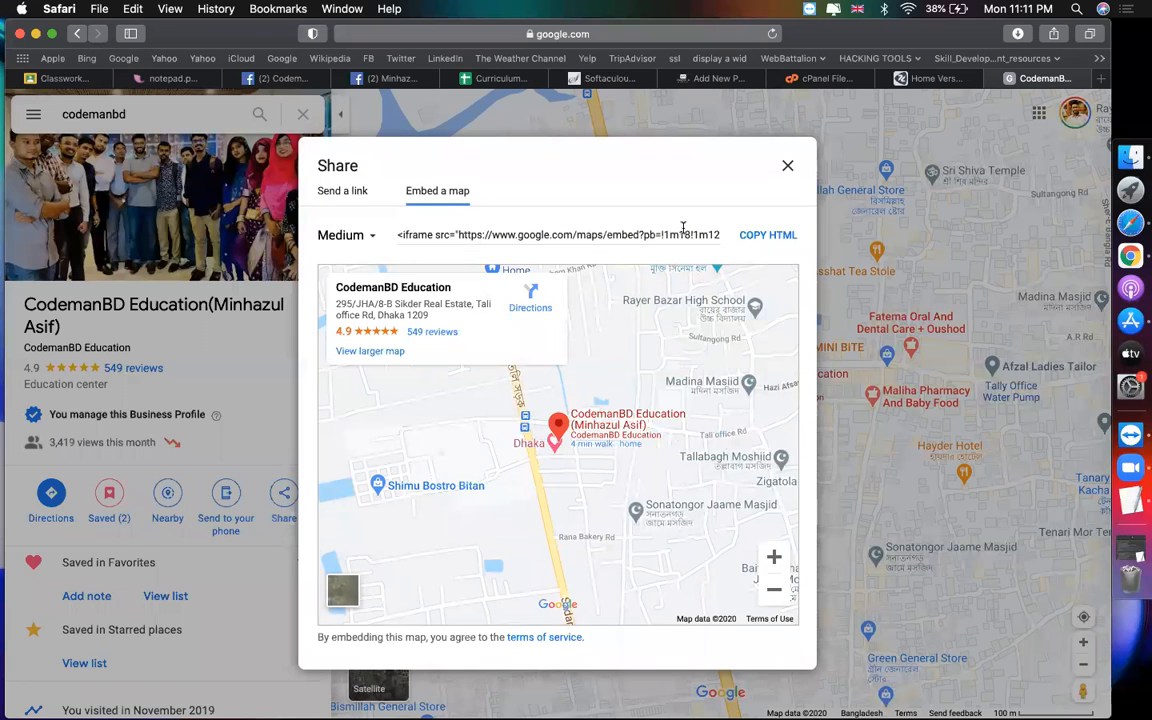
pyautogui.click(766, 235)
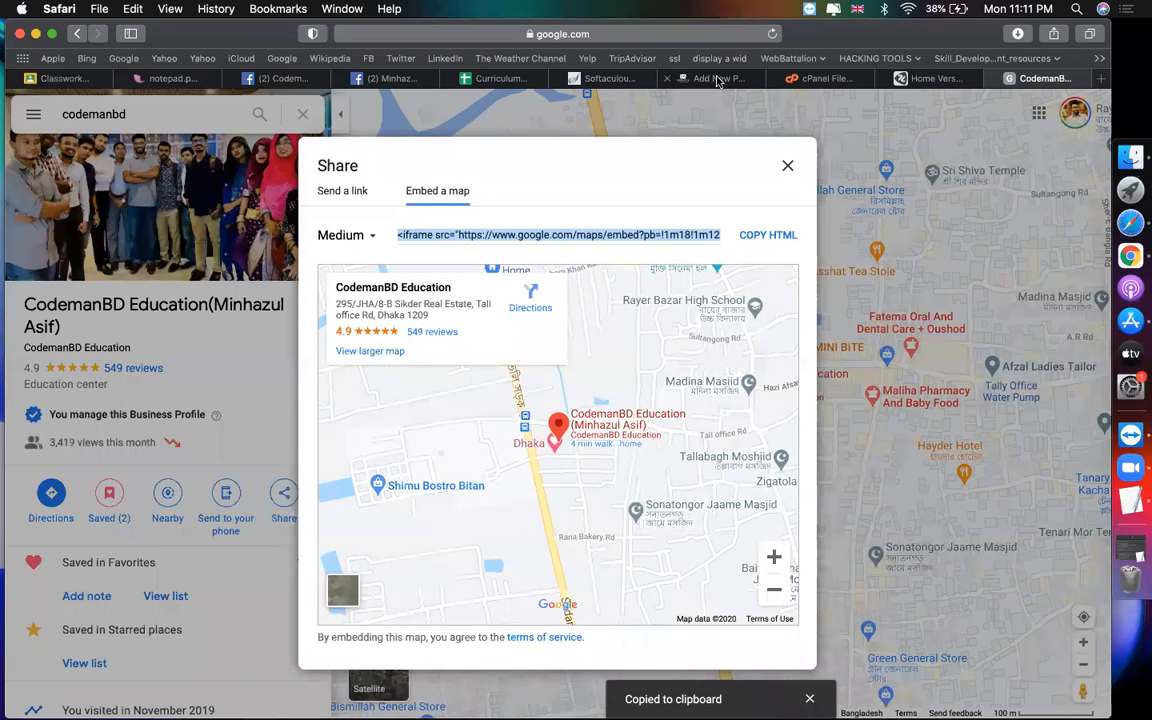
pyautogui.click(716, 79)
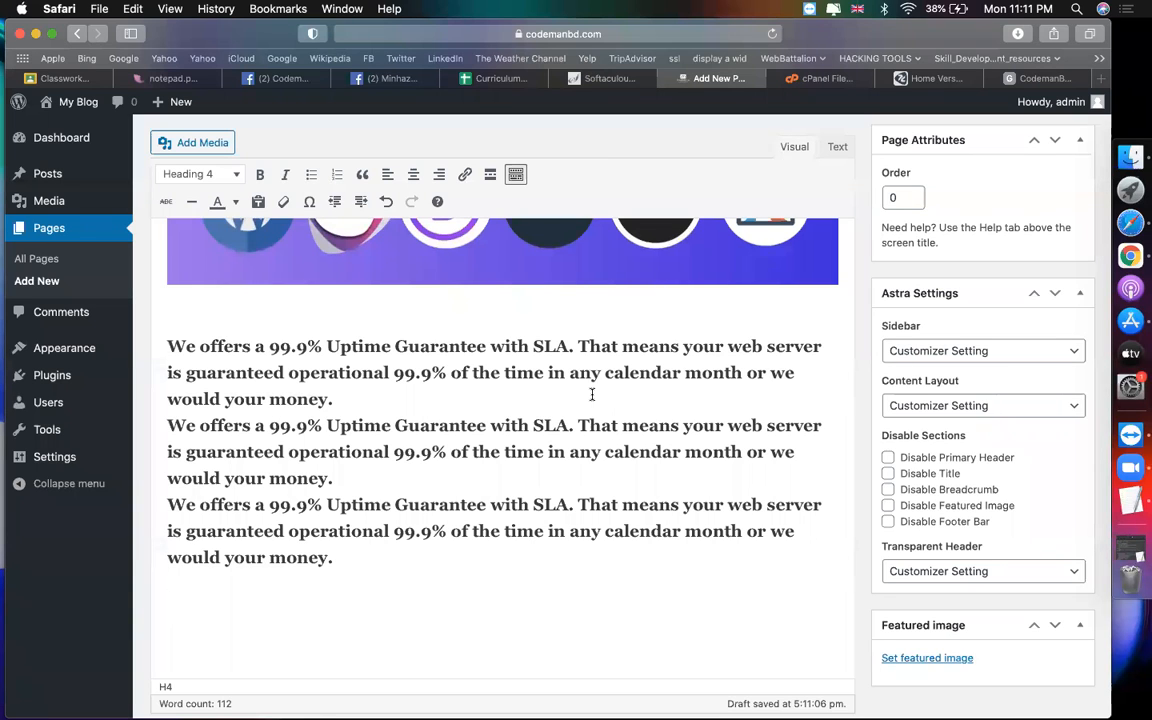
# Step: Switch the Home page editor to its HTML text view and select the page source
pyautogui.scroll(10, 592, 394)
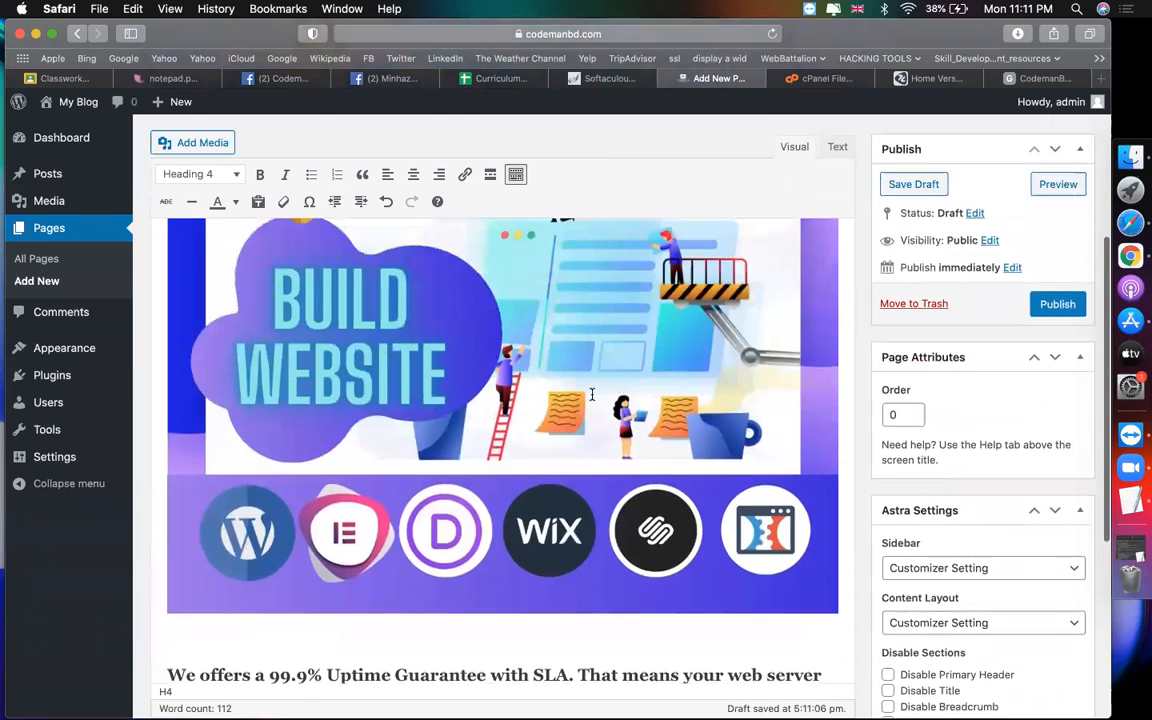
pyautogui.scroll(2, 592, 394)
pyautogui.click(524, 432)
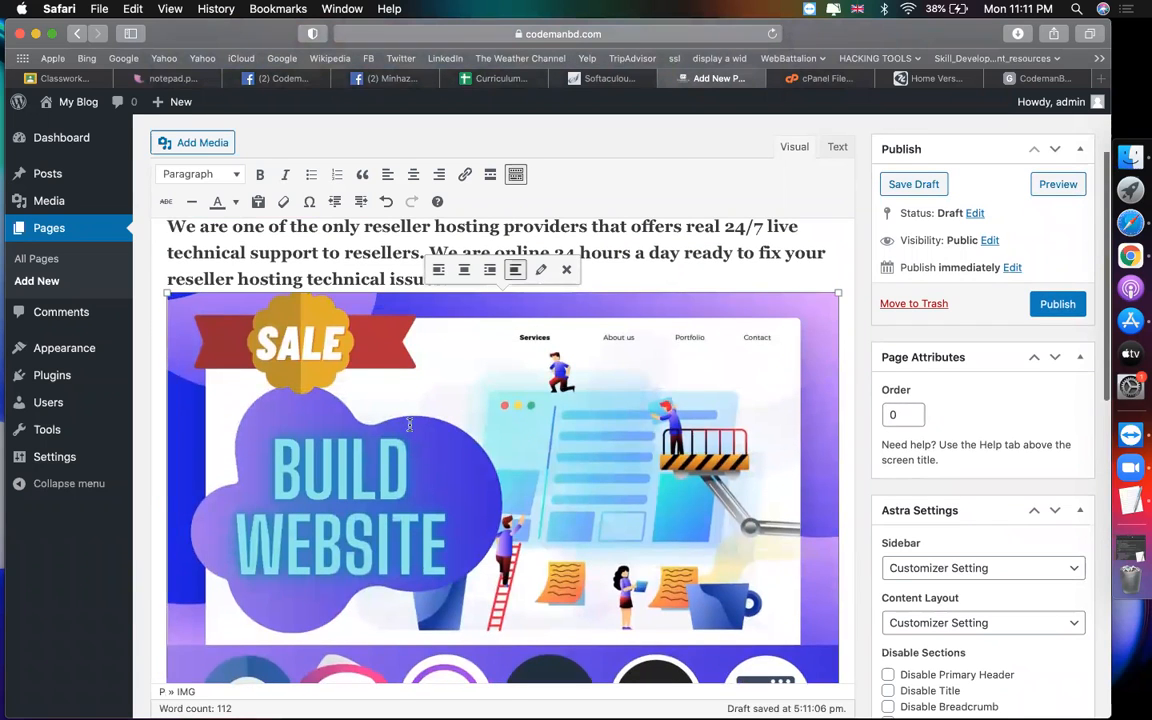
pyautogui.scroll(3, 406, 425)
pyautogui.click(355, 404)
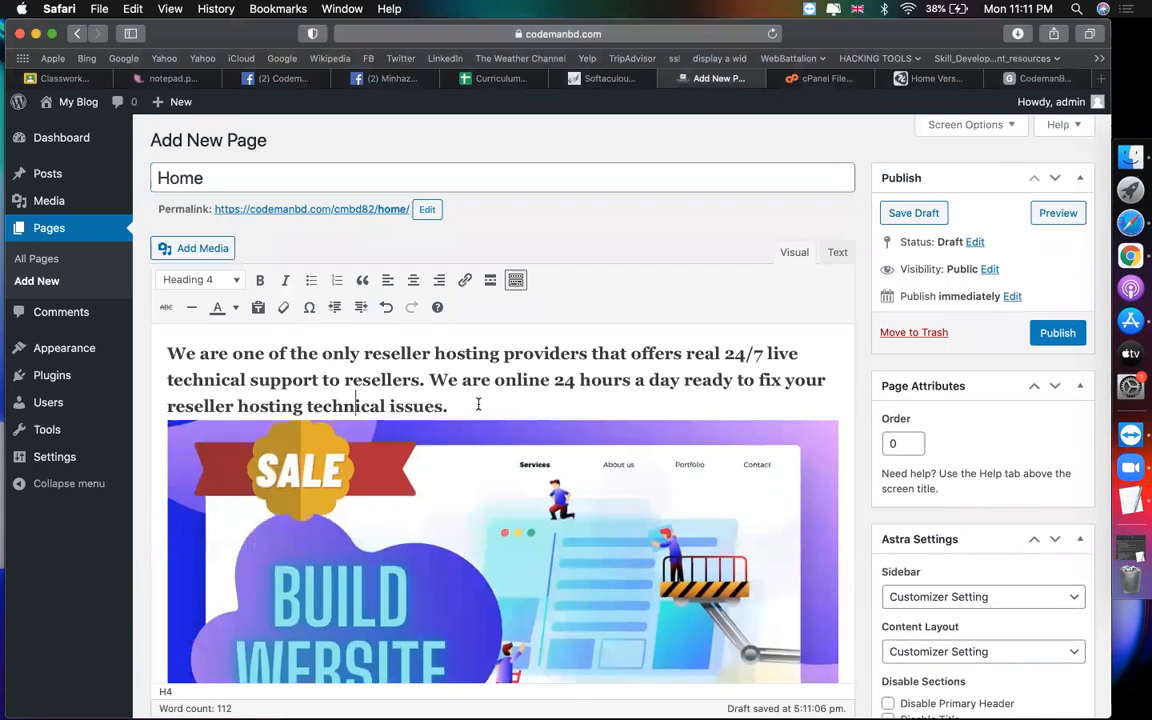
pyautogui.click(838, 253)
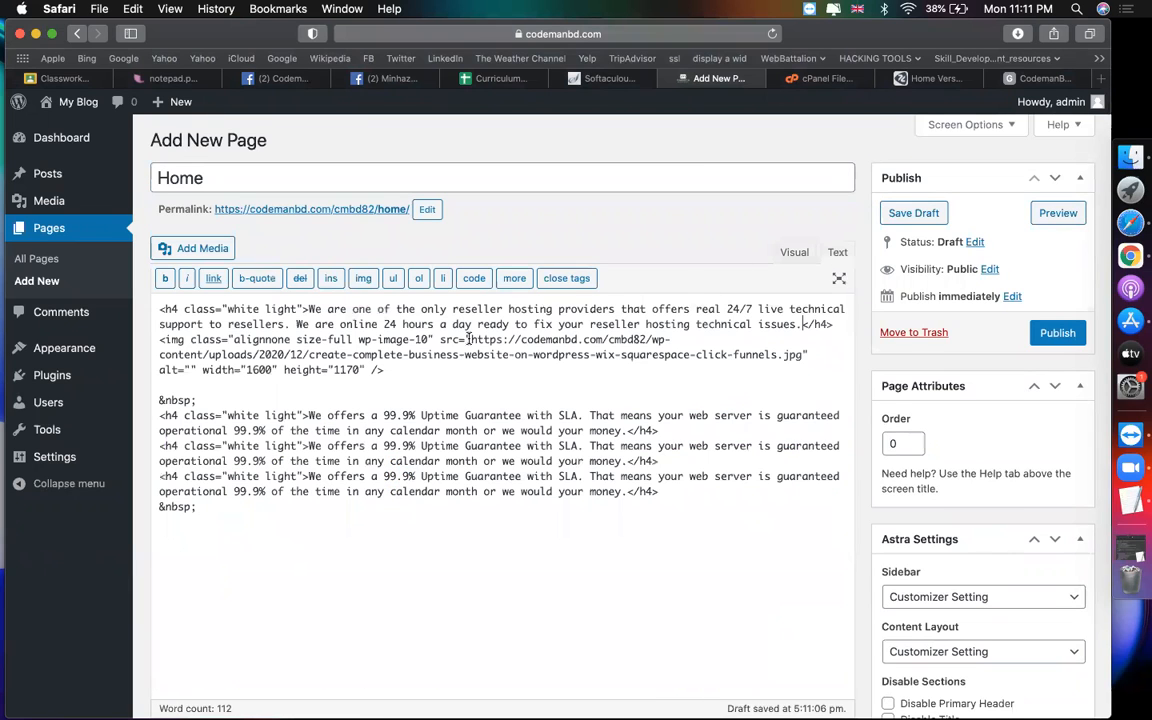
pyautogui.moveTo(304, 522); pyautogui.dragTo(150, 291)
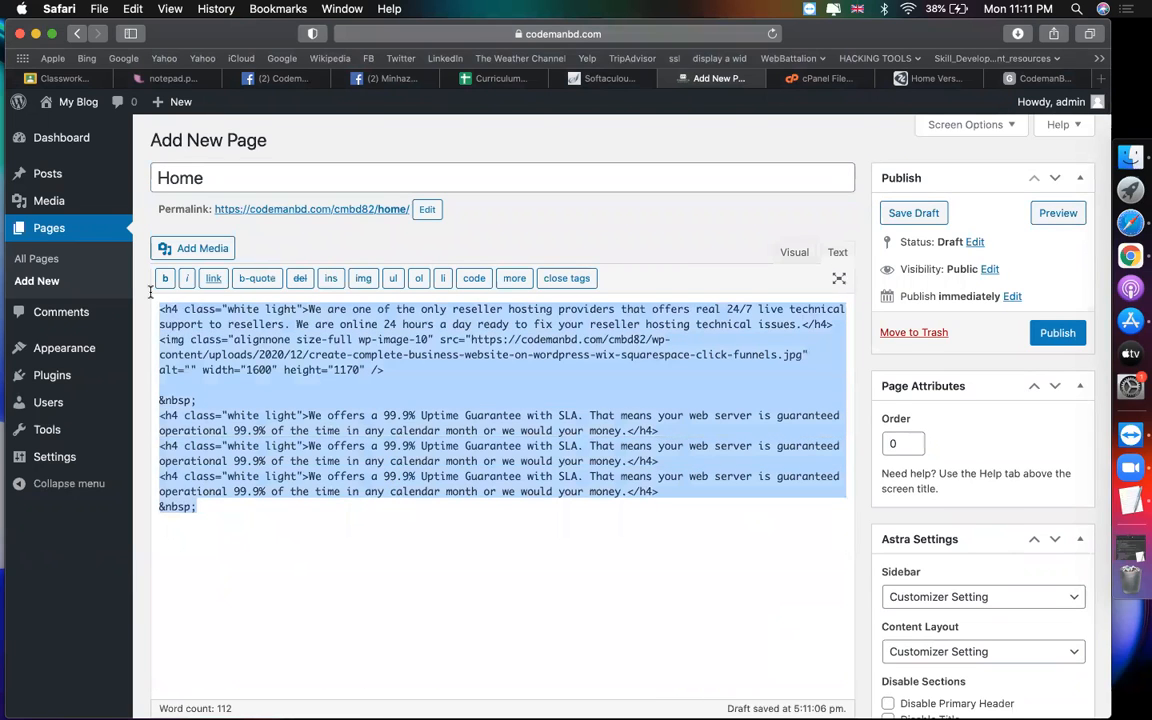
# Step: Paste the CodemanBD Education Google Maps embed code at the end of the HTML and preview it in Visual
pyautogui.click(1035, 78)
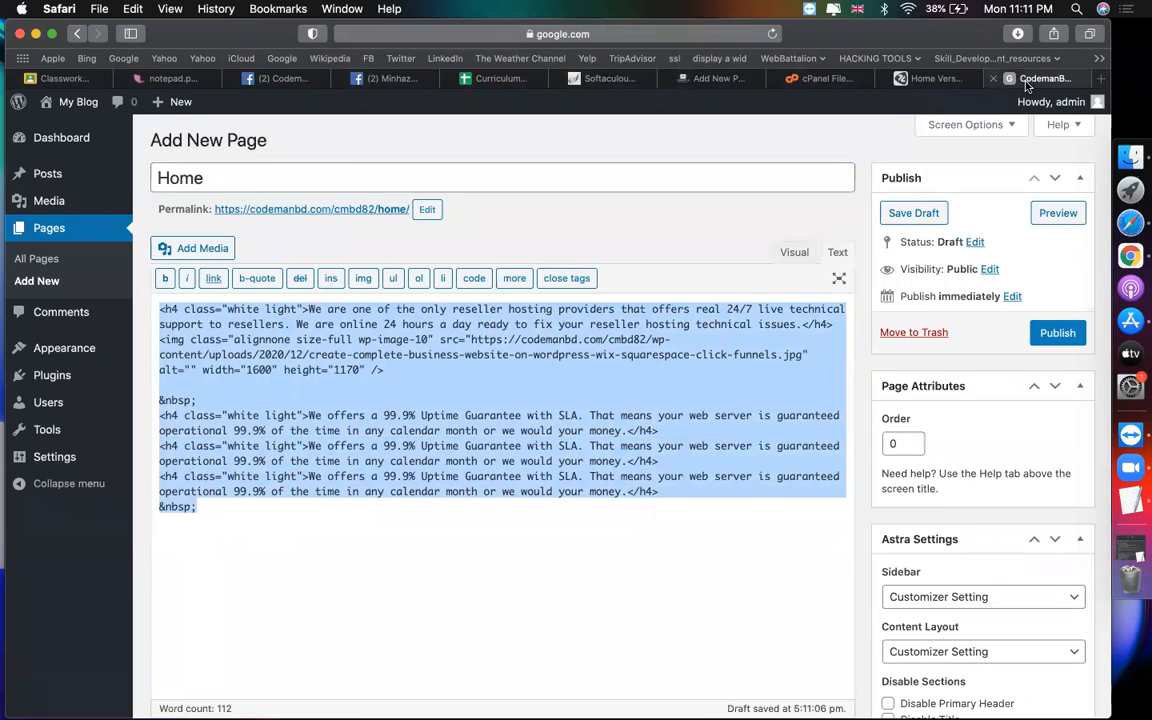
pyautogui.click(768, 235)
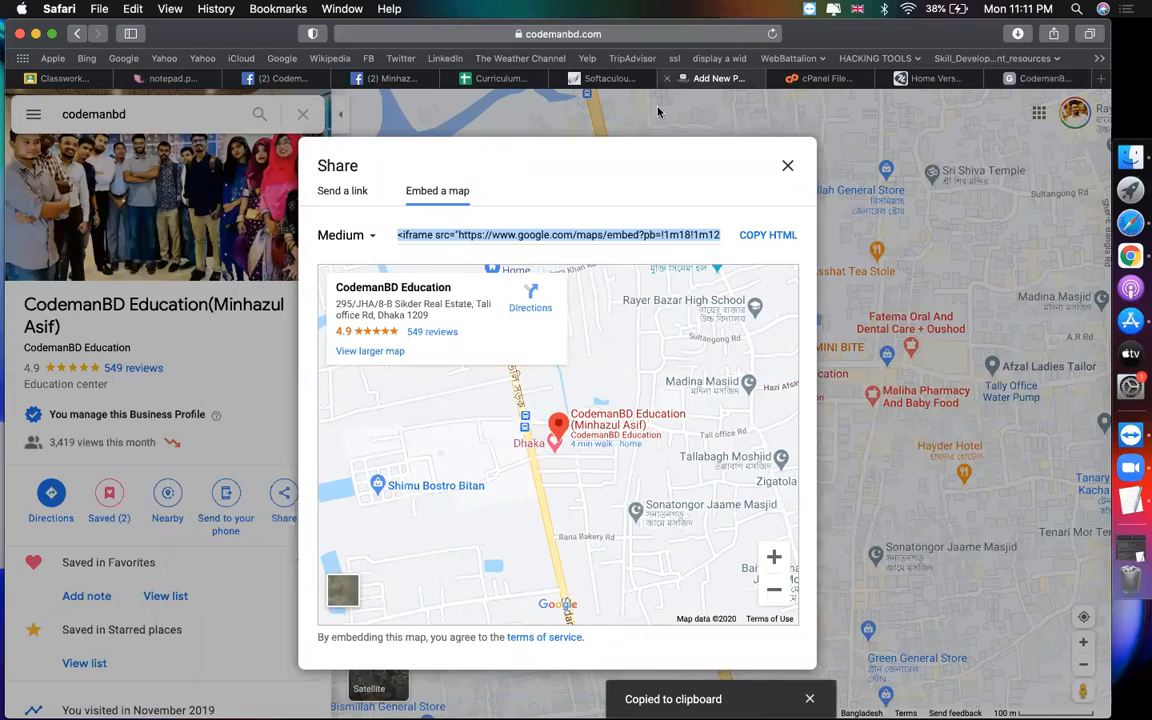
pyautogui.click(700, 79)
pyautogui.click(838, 254)
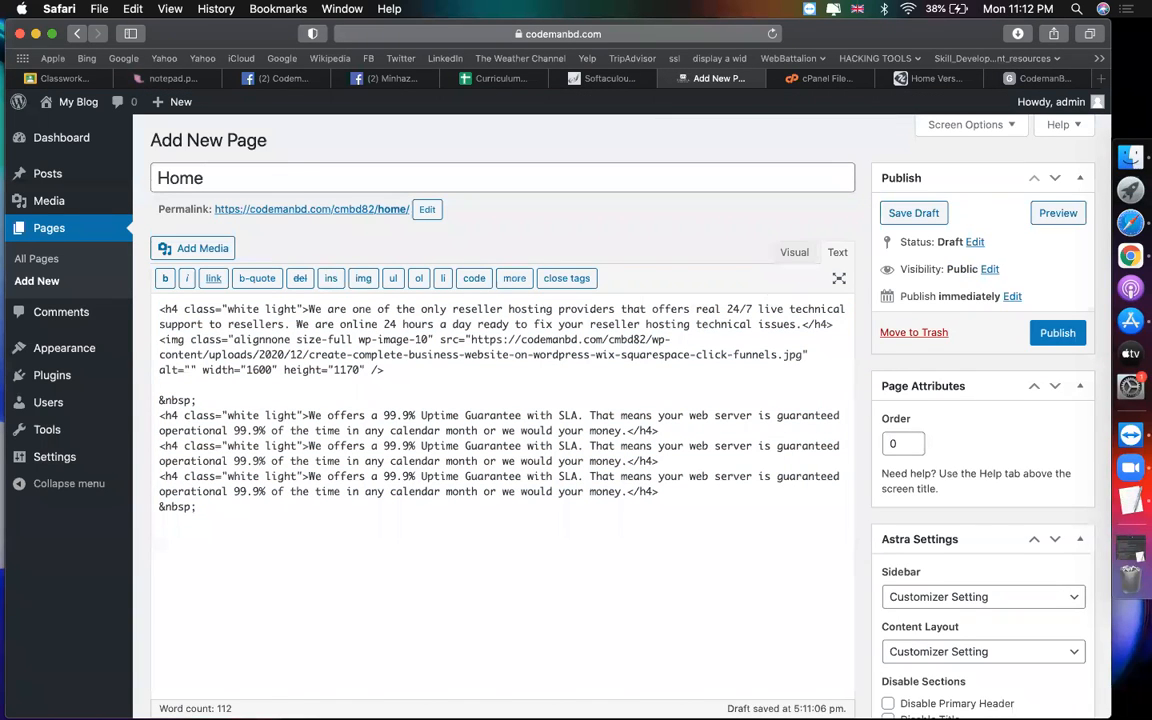
pyautogui.press('super+v')
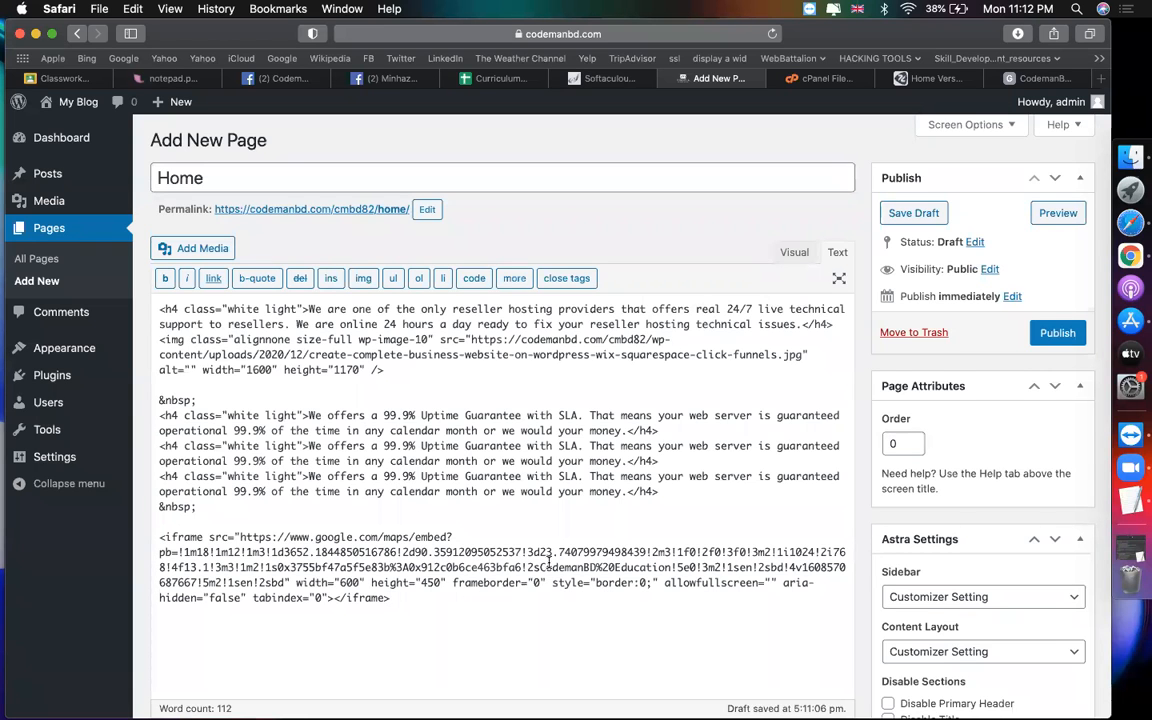
pyautogui.click(792, 253)
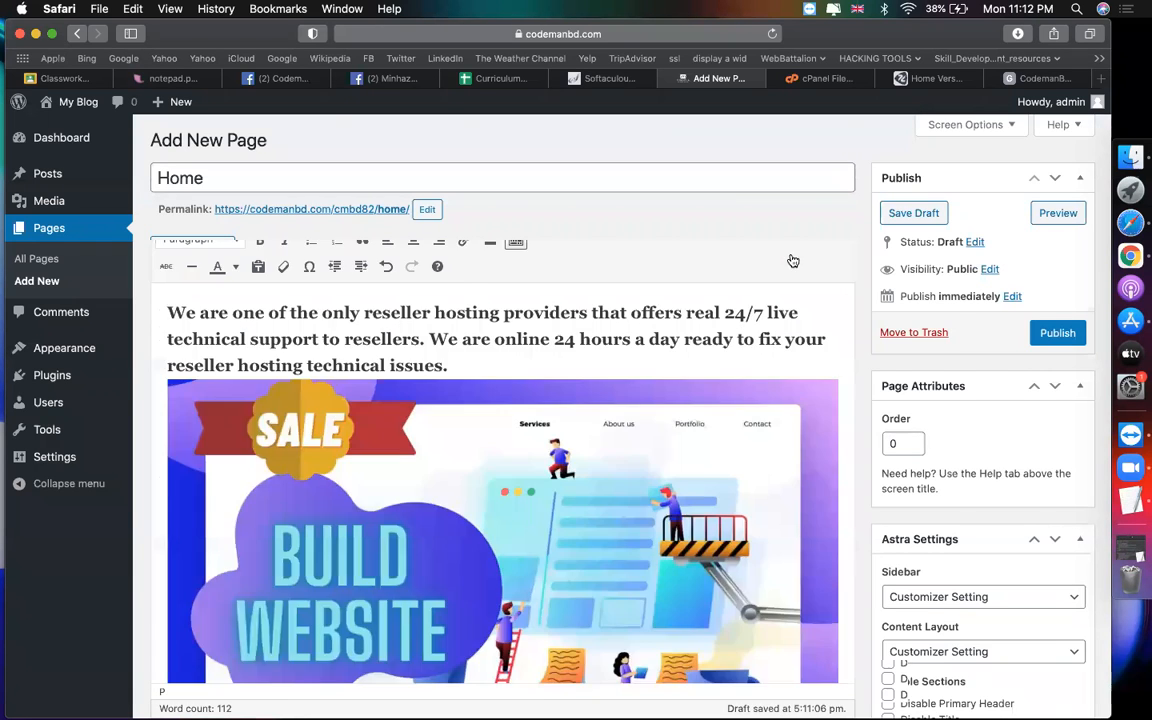
pyautogui.scroll(-3, 652, 434)
pyautogui.scroll(2, 652, 434)
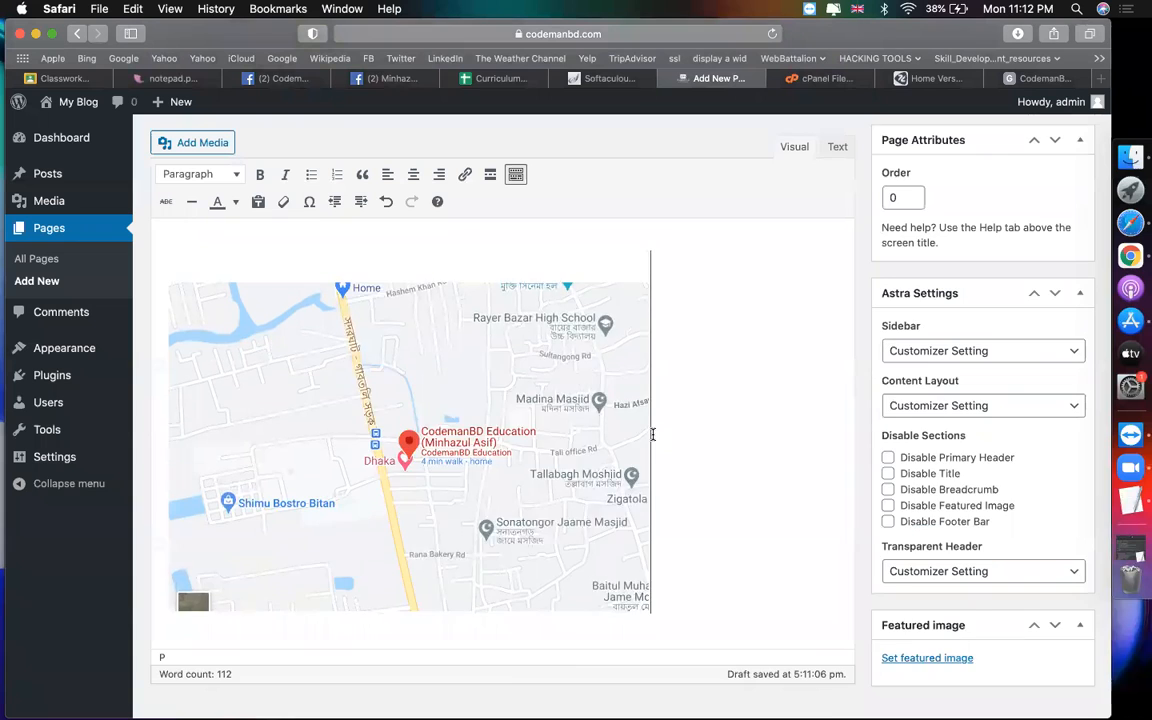
pyautogui.scroll(1, 652, 434)
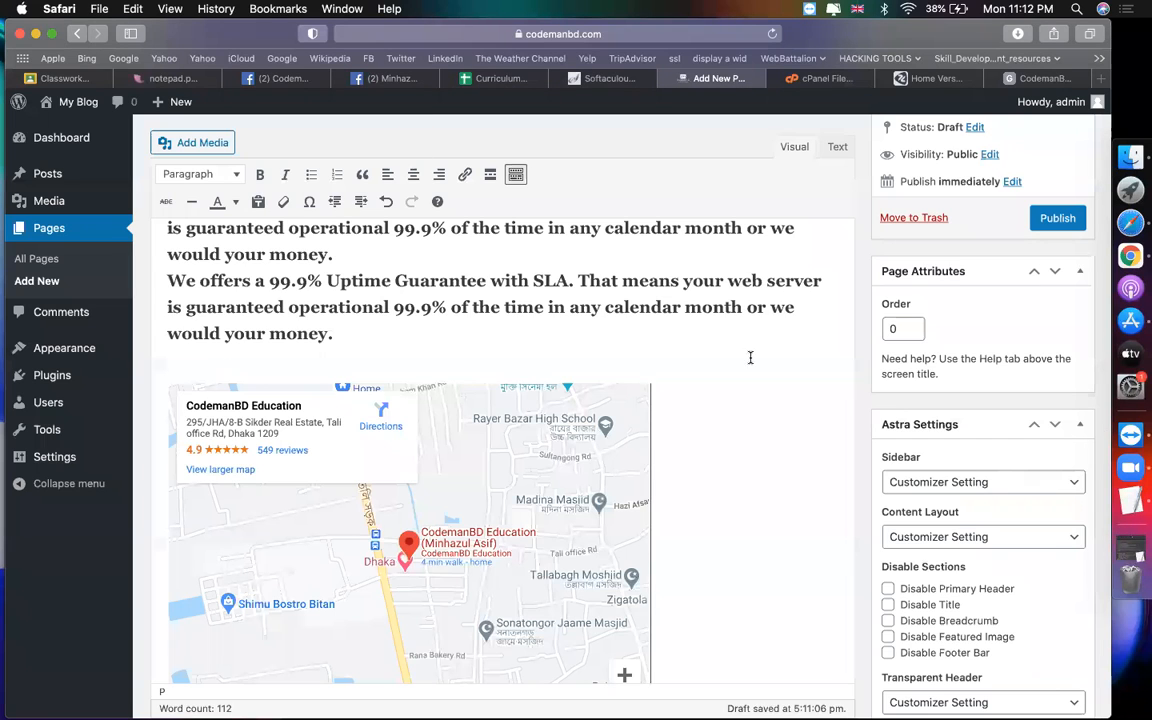
pyautogui.scroll(5, 797, 367)
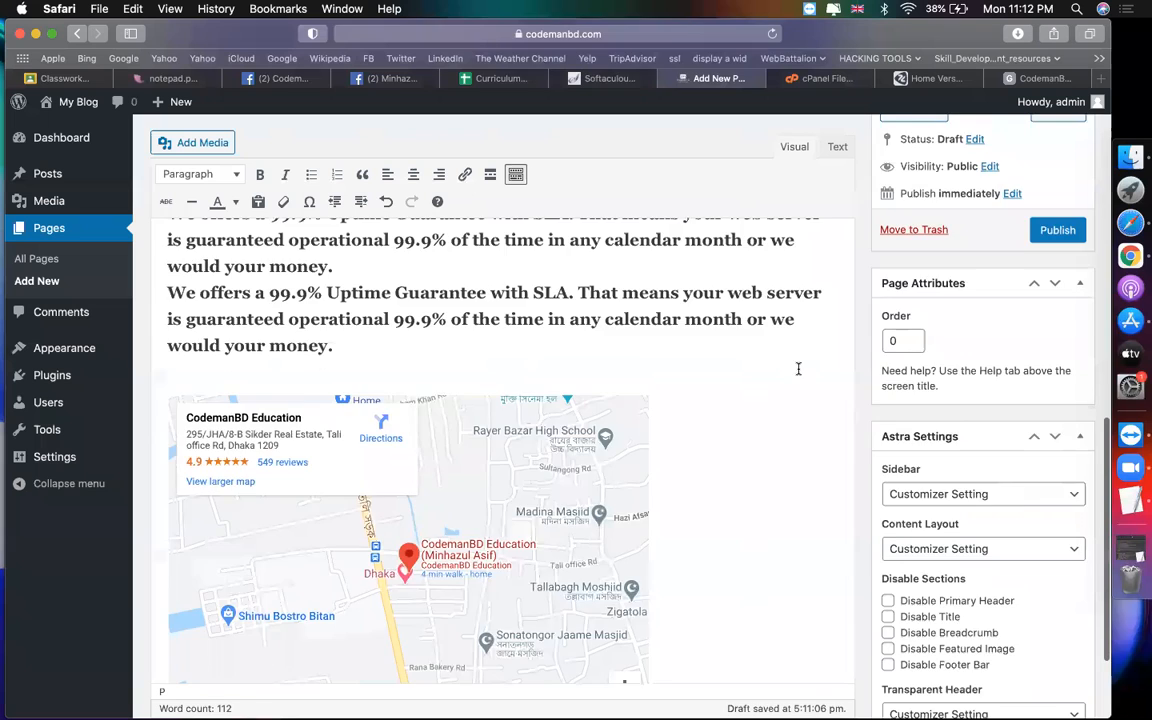
pyautogui.scroll(3, 798, 369)
pyautogui.scroll(-2, 993, 453)
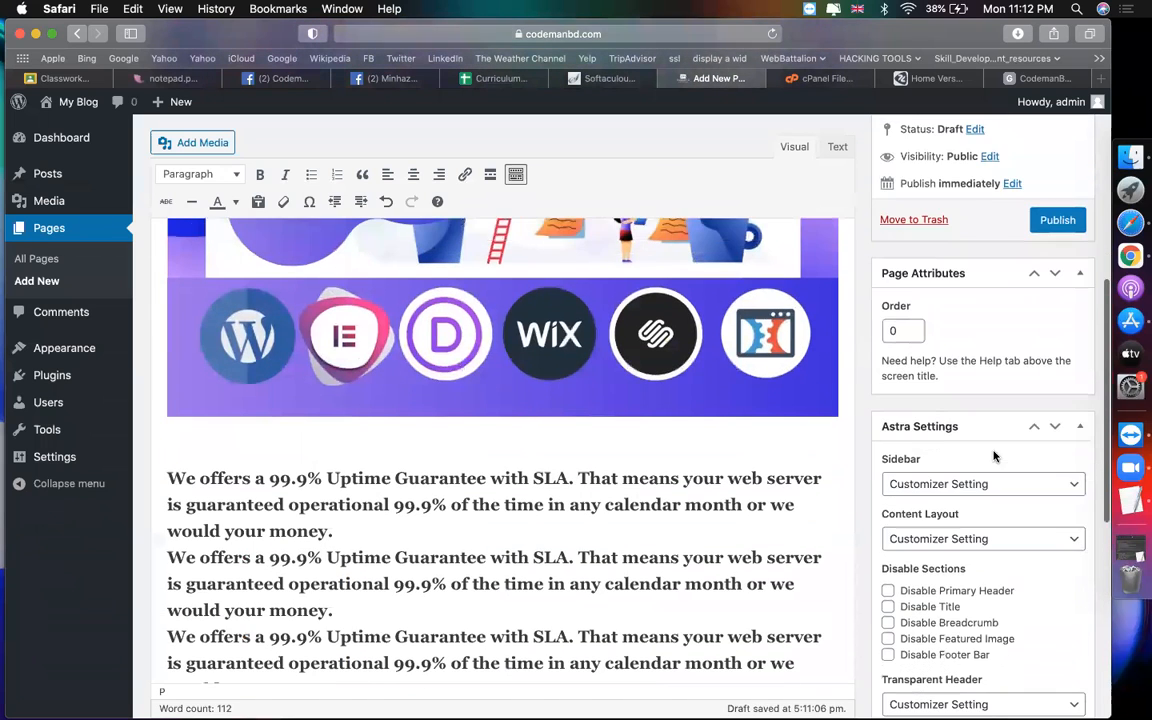
pyautogui.scroll(-5, 995, 429)
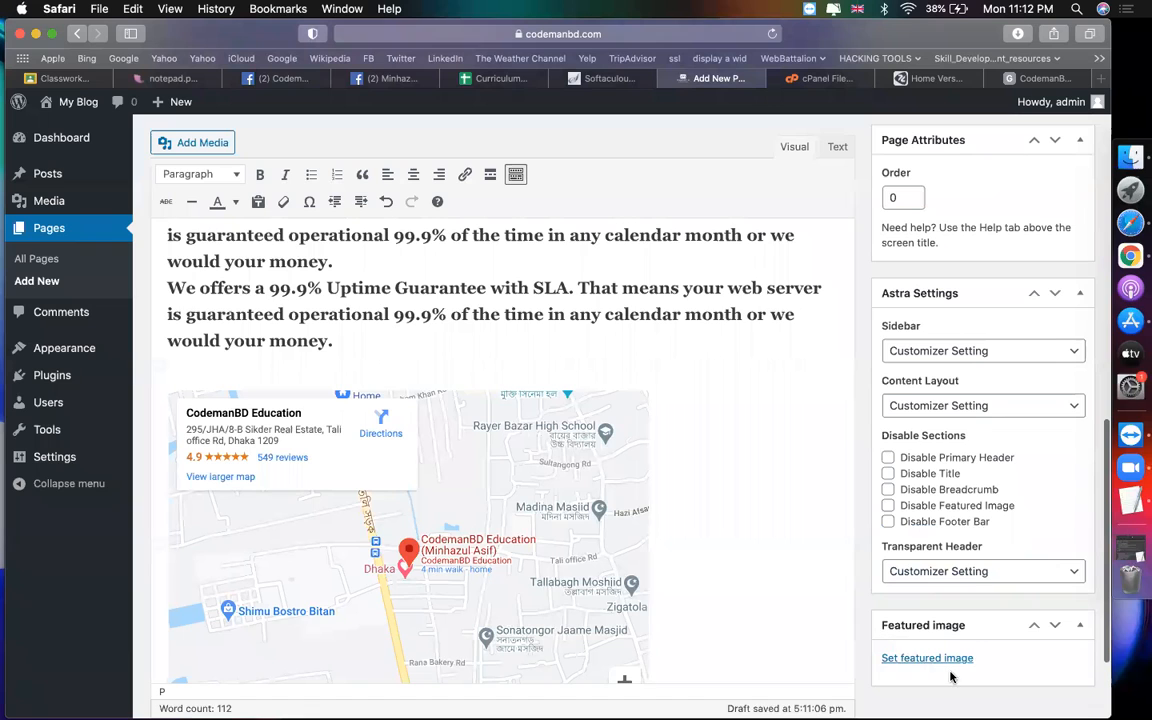
# Step: Upload codemanbd-banner.jpg from the CodemanBD.com folder and set it as the Home page's featured image
pyautogui.click(916, 658)
pyautogui.click(68, 170)
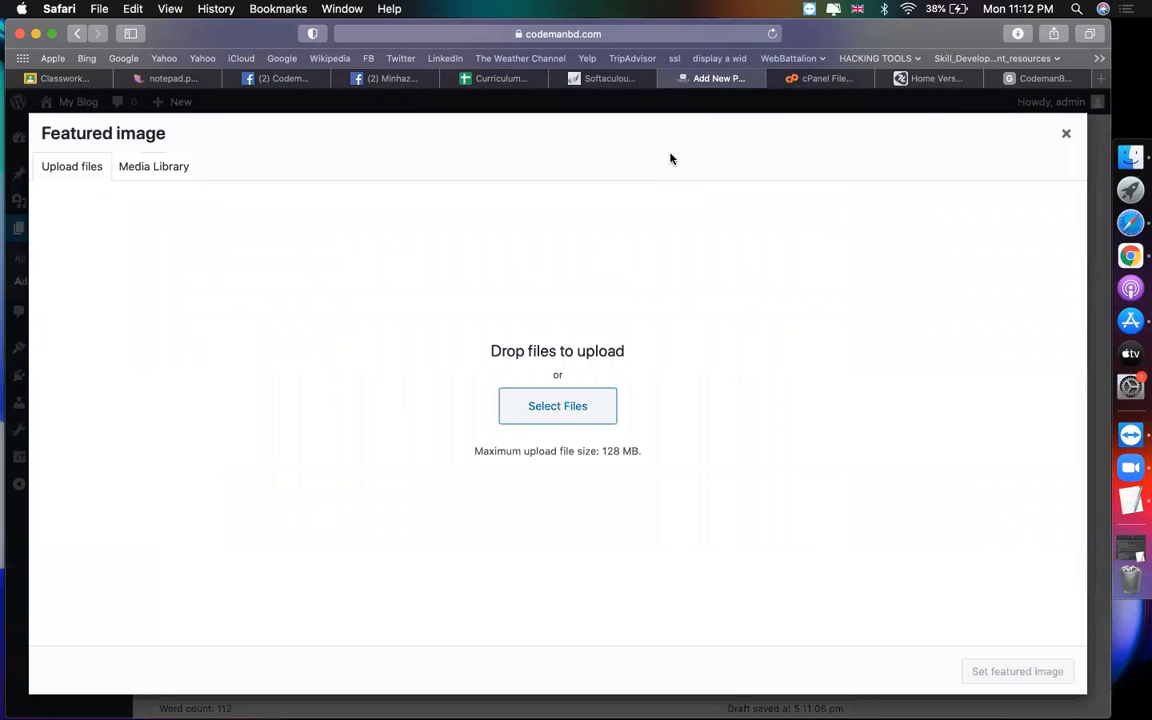
pyautogui.click(532, 414)
pyautogui.click(298, 174)
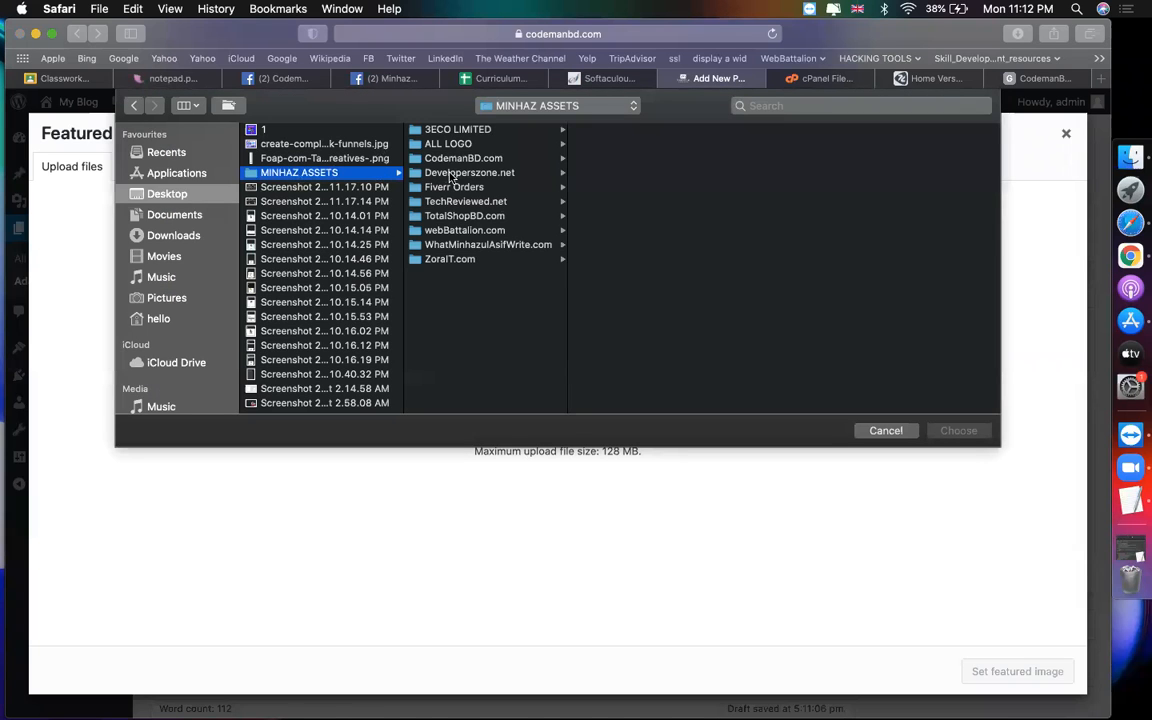
pyautogui.click(460, 158)
pyautogui.click(618, 216)
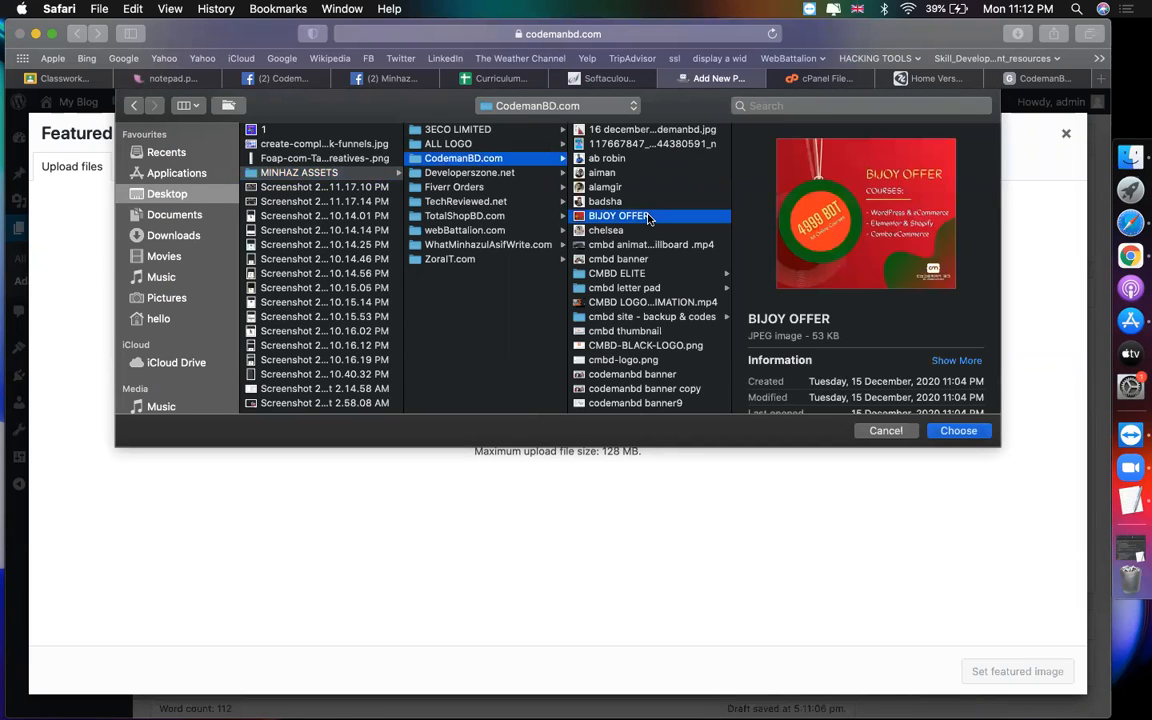
pyautogui.write('co')
pyautogui.scroll(-2, 636, 296)
pyautogui.press('Return')
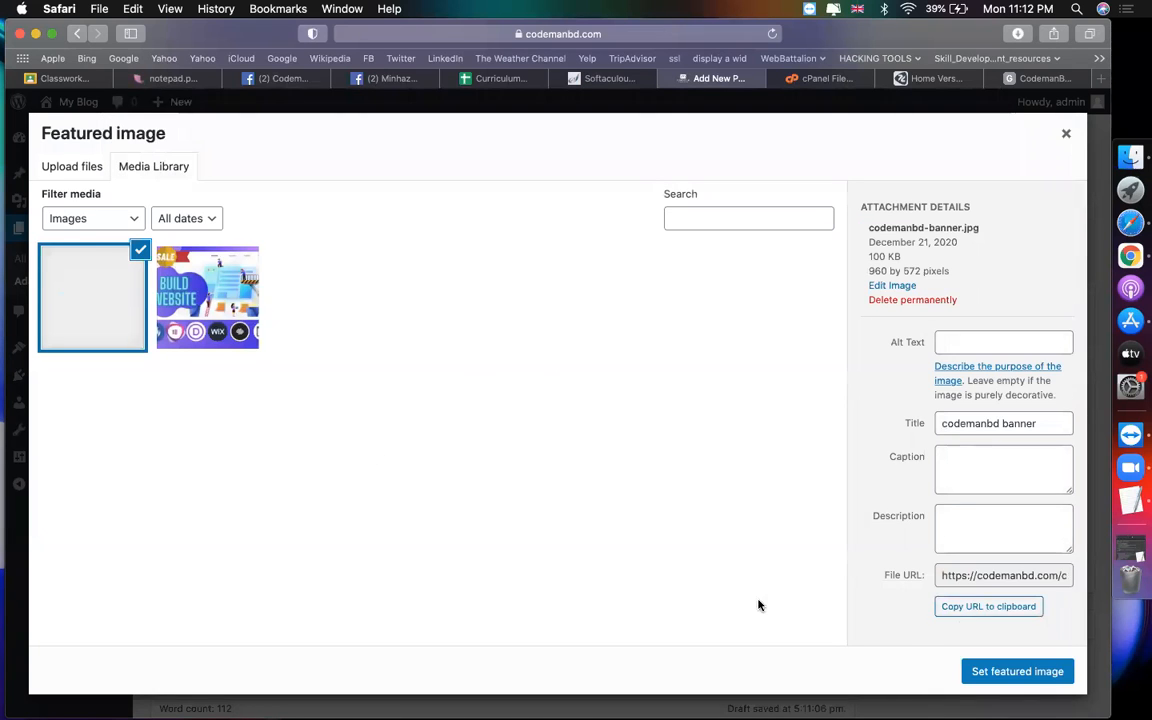
pyautogui.click(1032, 673)
# Step: Publish the Home page
pyautogui.scroll(-5, 860, 570)
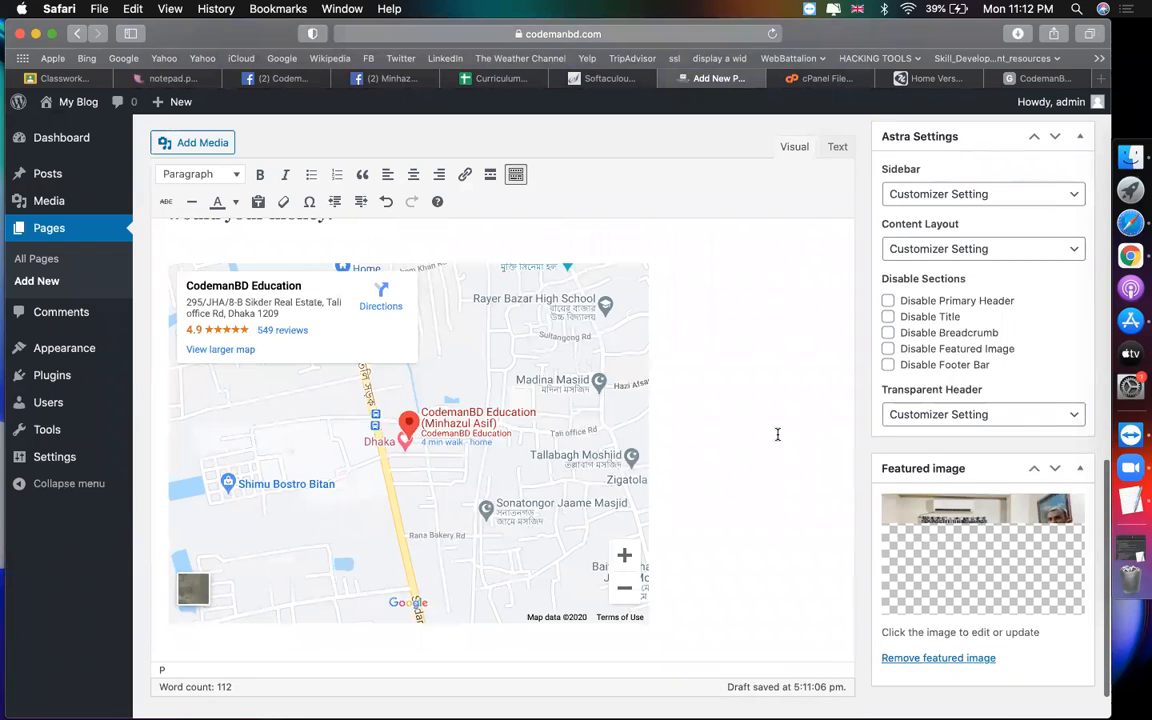
pyautogui.scroll(10, 777, 436)
pyautogui.click(1078, 338)
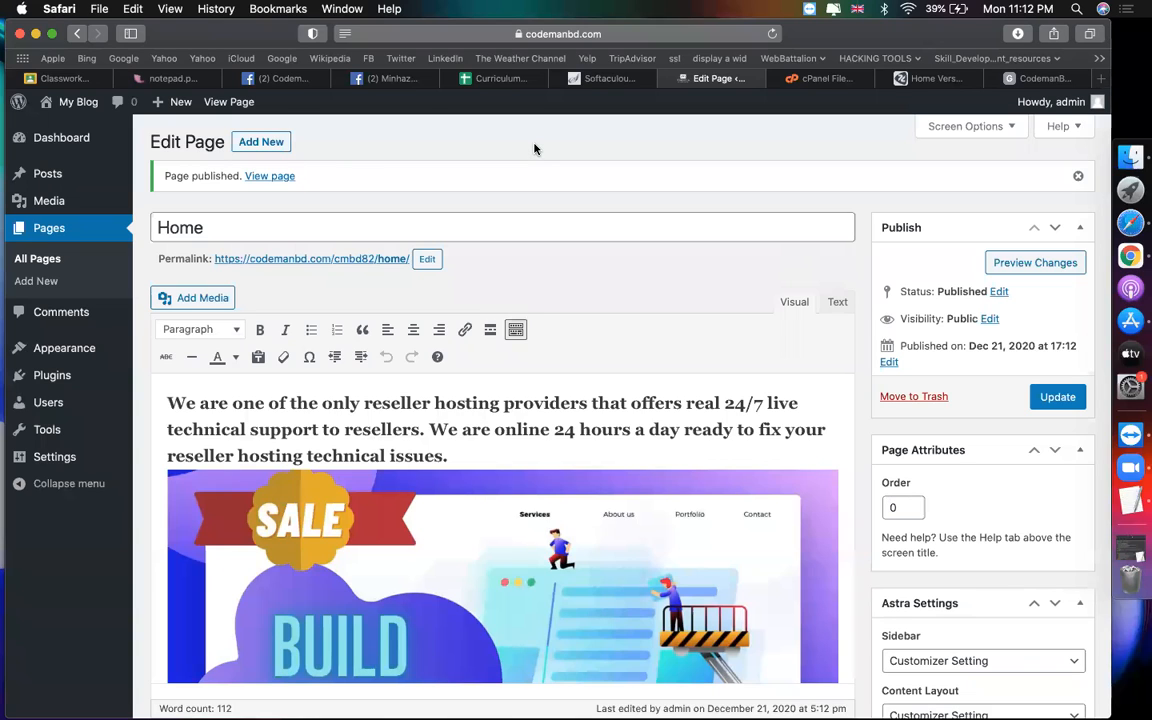
# Step: Open the live Home page in a new tab, scroll through banner, text and map, then return to the editor
pyautogui.rightClick(347, 261)
pyautogui.click(368, 264)
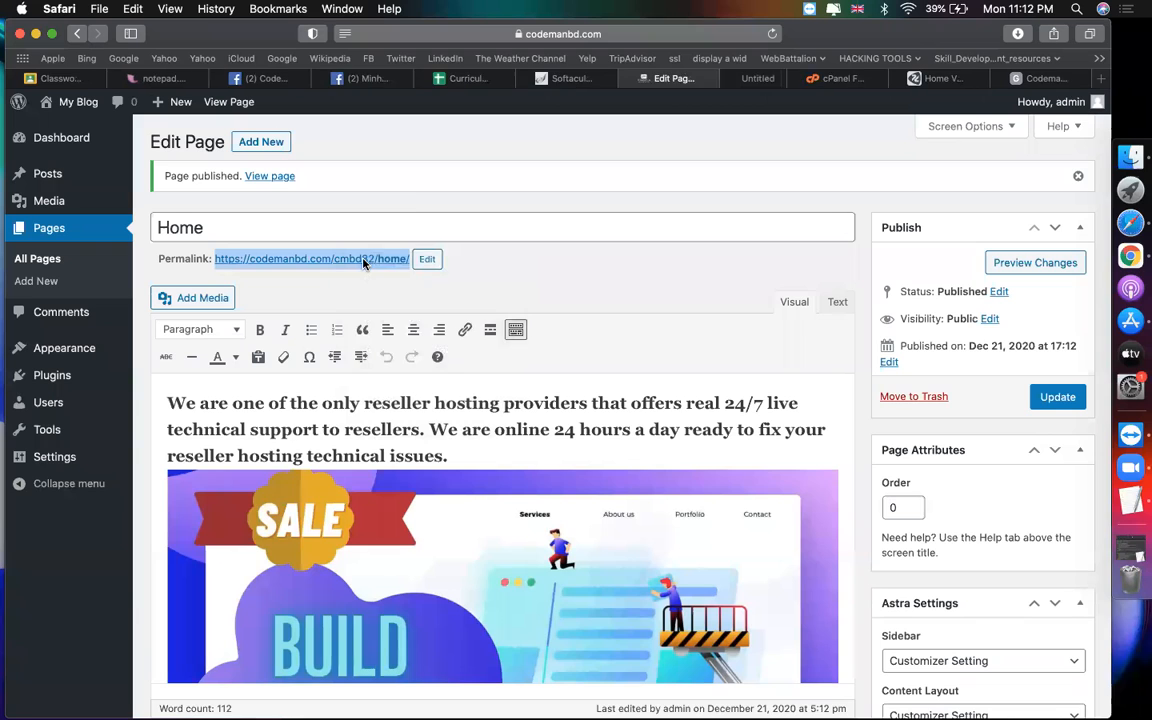
pyautogui.click(740, 79)
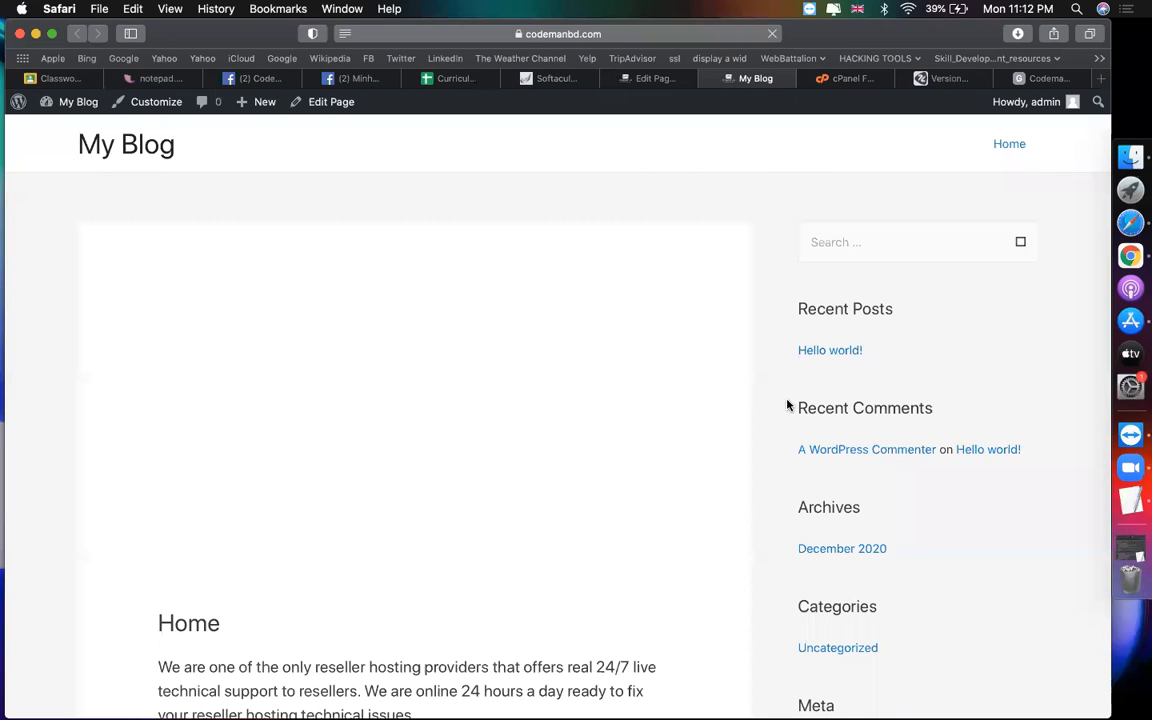
pyautogui.scroll(-2, 709, 471)
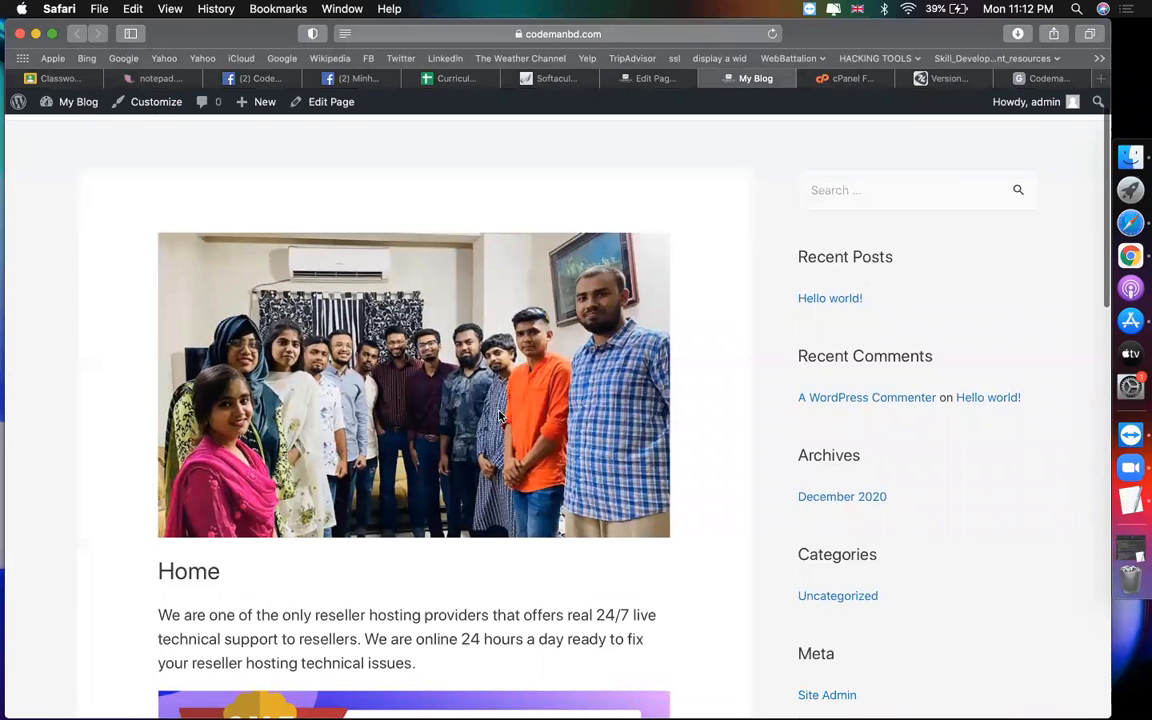
pyautogui.scroll(-10, 500, 418)
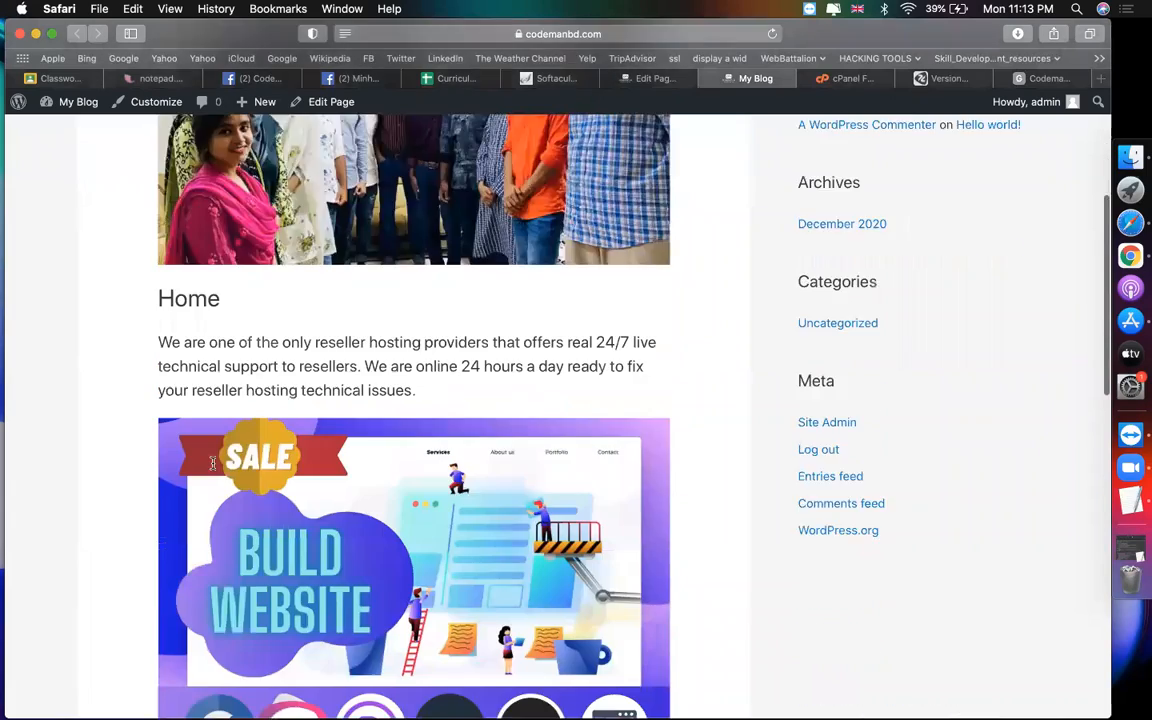
pyautogui.scroll(-20, 212, 463)
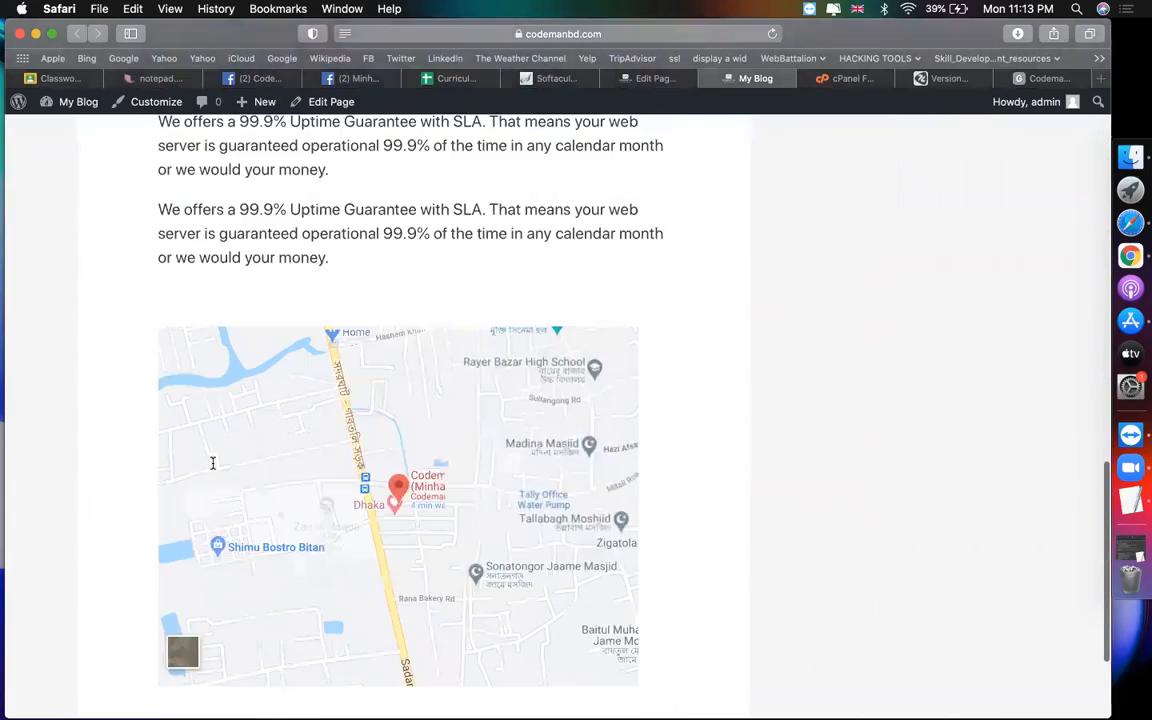
pyautogui.scroll(20, 212, 463)
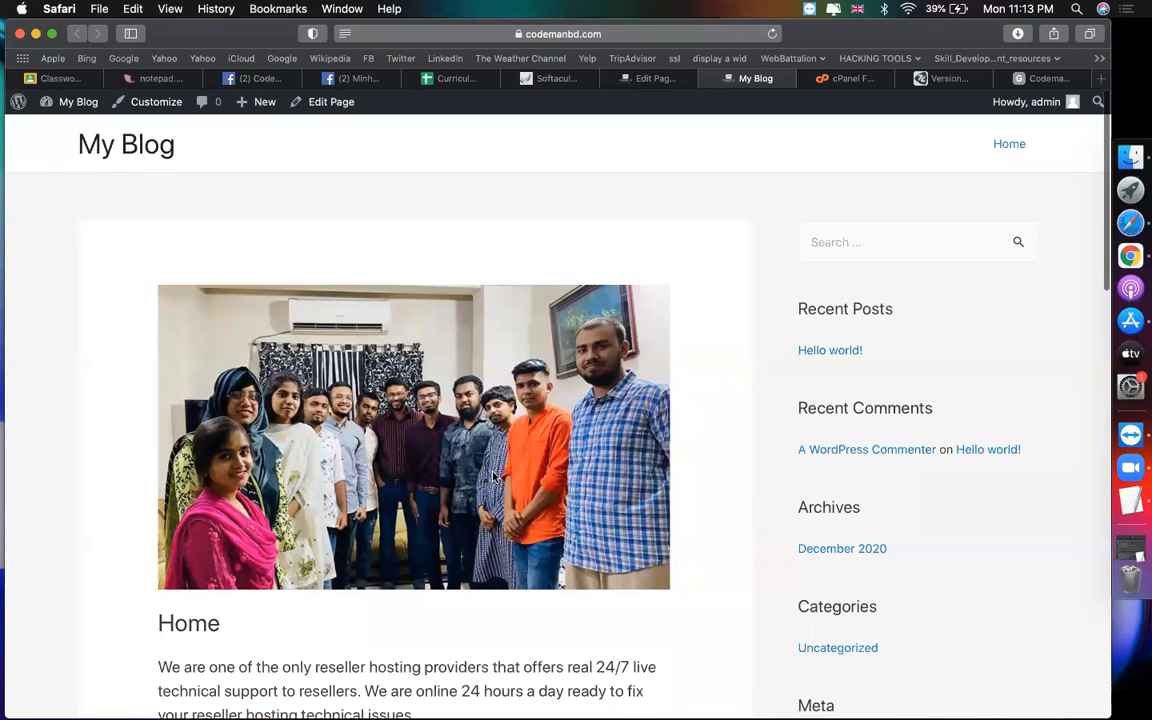
pyautogui.click(626, 82)
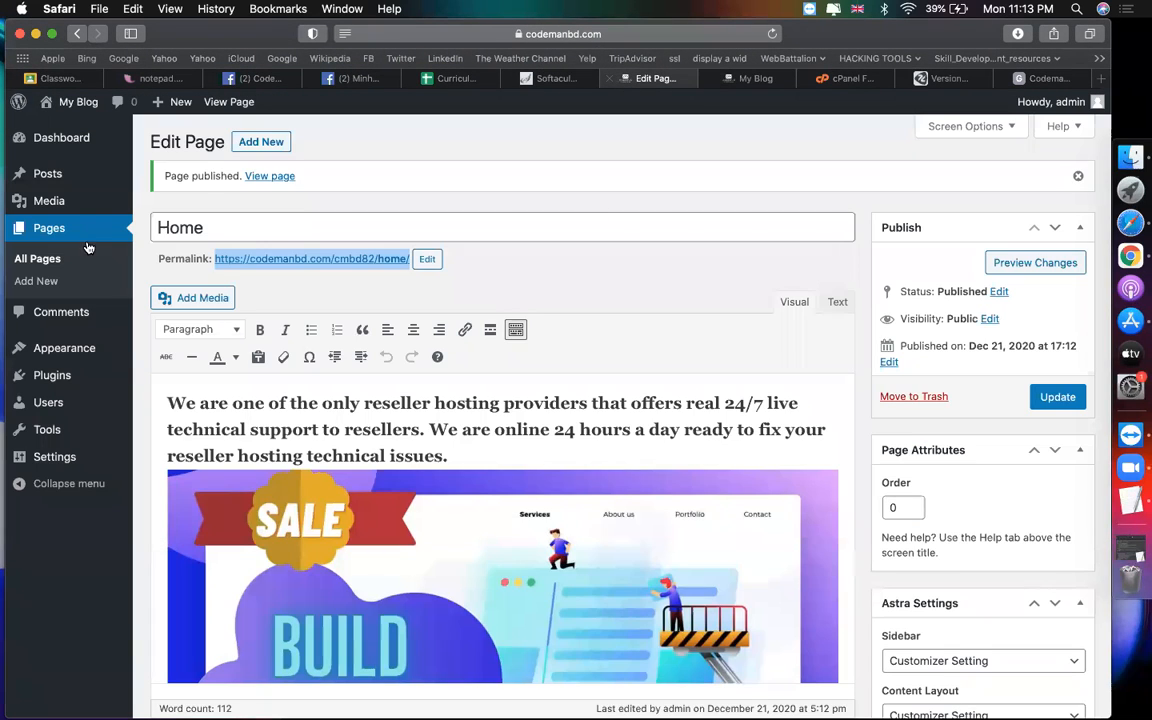
# Step: Start a new page titled 'About' with no parent page
pyautogui.click(261, 143)
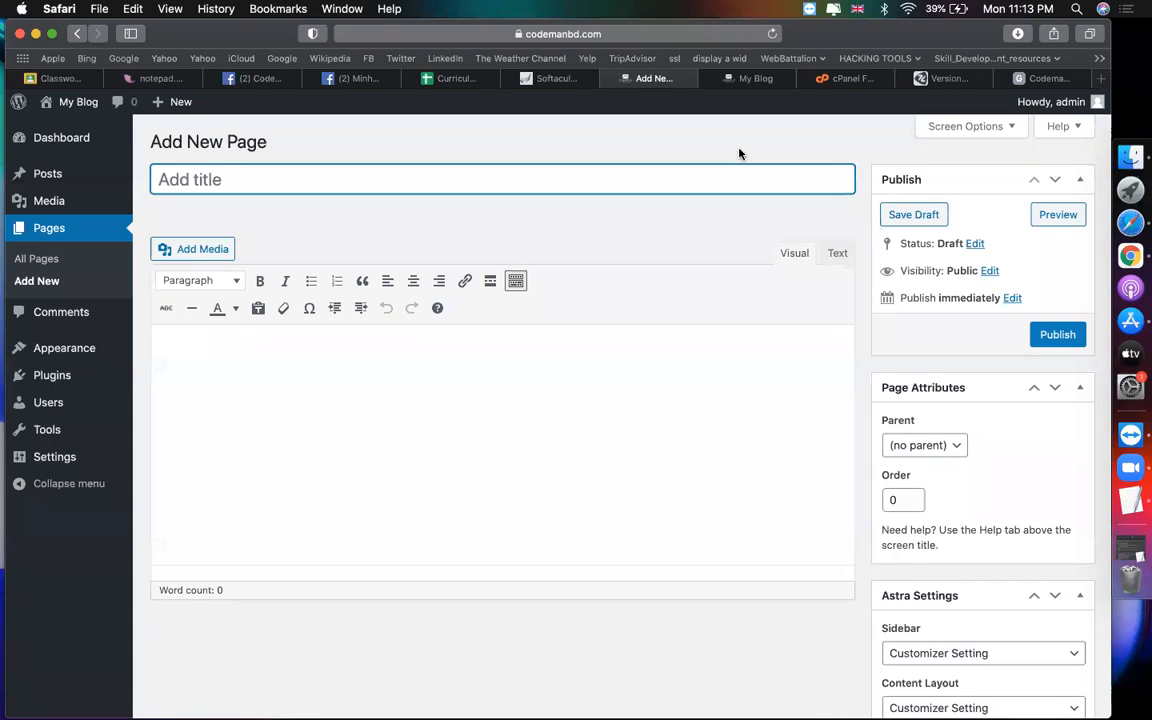
pyautogui.write('About')
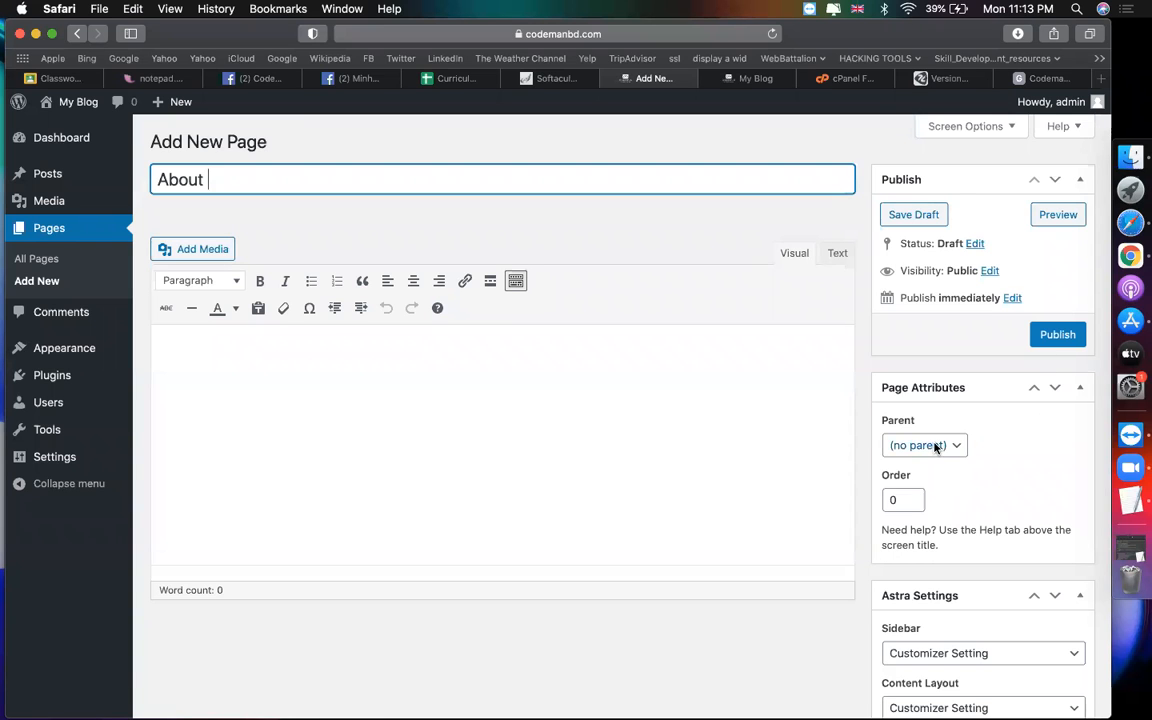
pyautogui.click(936, 445)
pyautogui.click(739, 525)
pyautogui.scroll(-3, 739, 525)
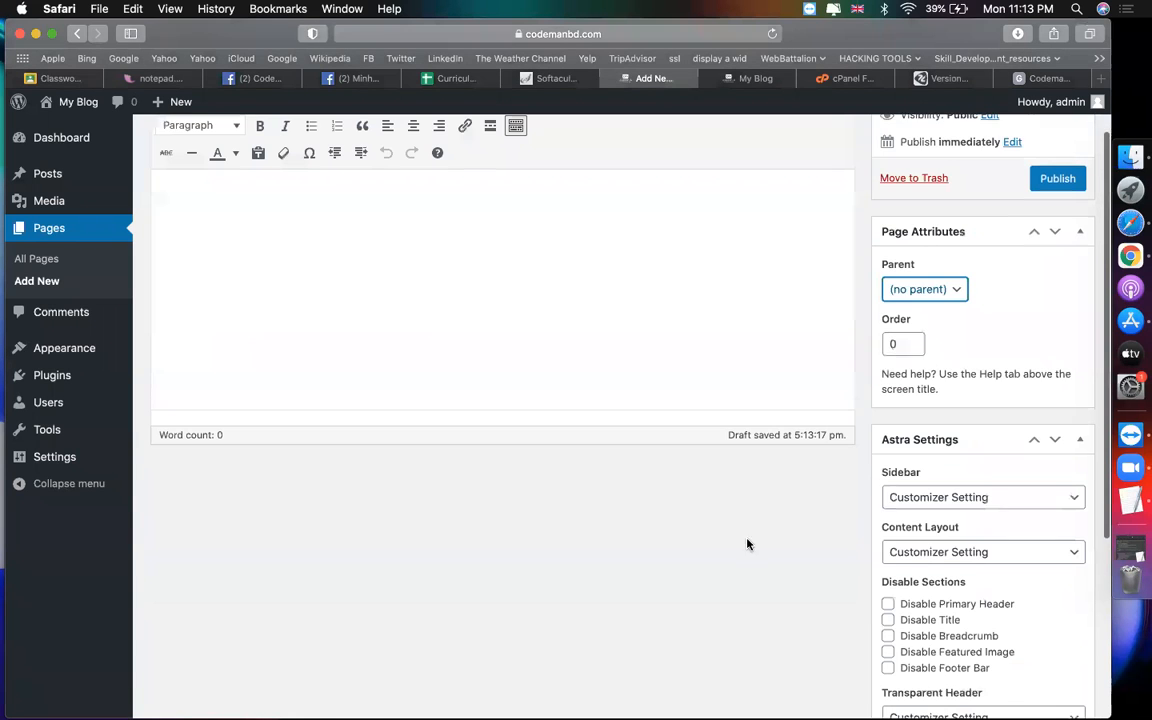
pyautogui.scroll(-4, 1025, 576)
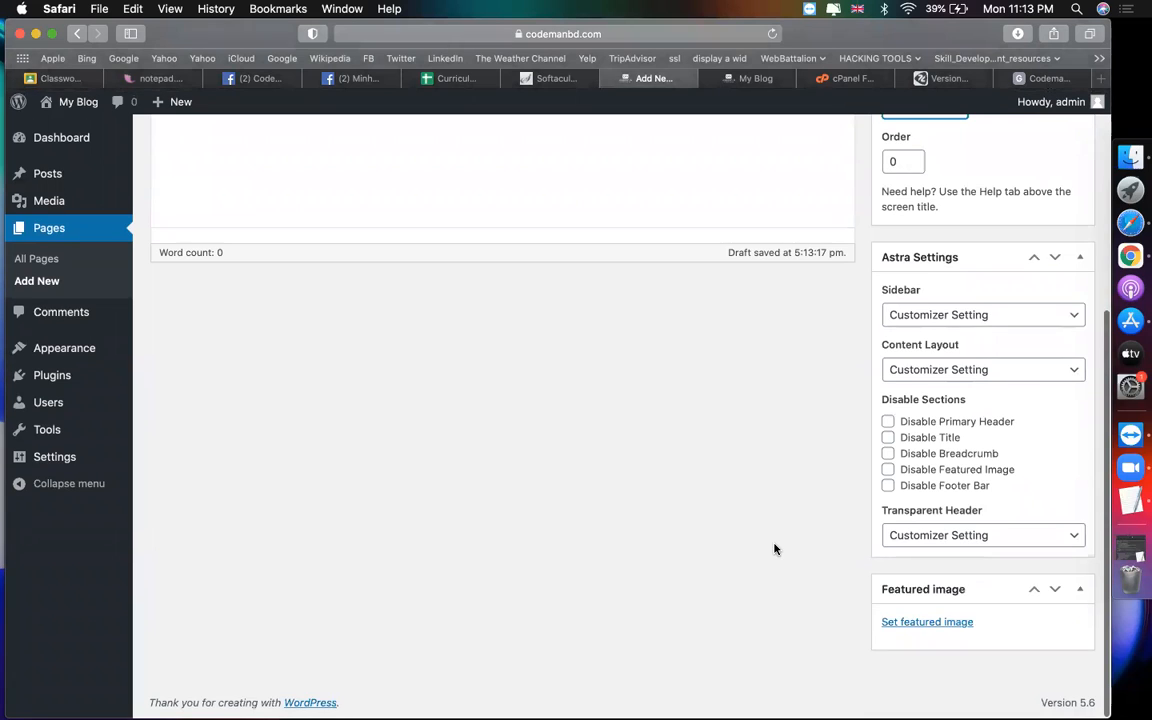
pyautogui.scroll(1, 774, 549)
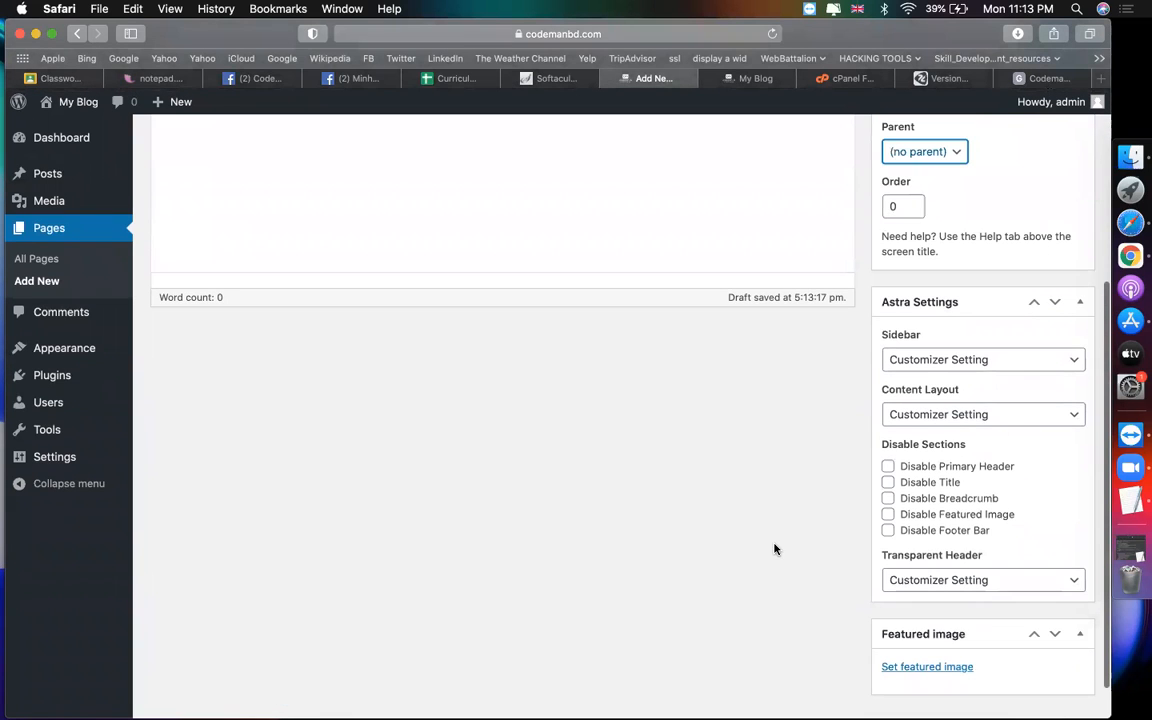
pyautogui.scroll(2, 774, 549)
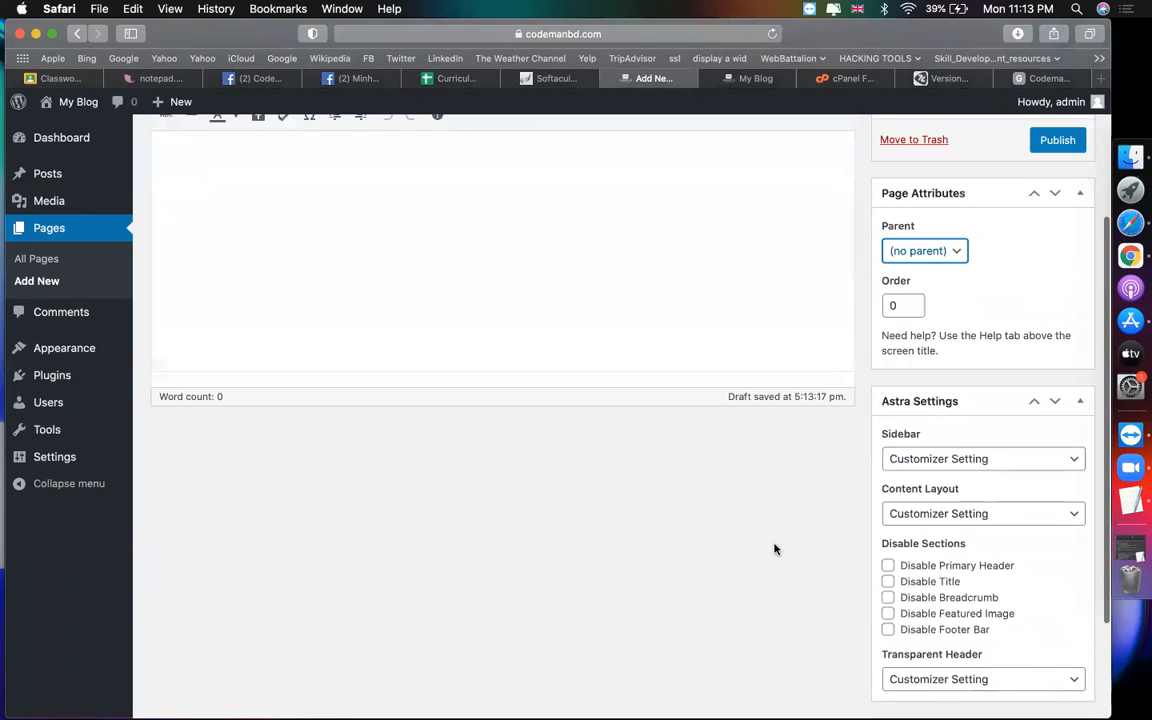
pyautogui.scroll(1, 774, 549)
pyautogui.scroll(3, 774, 549)
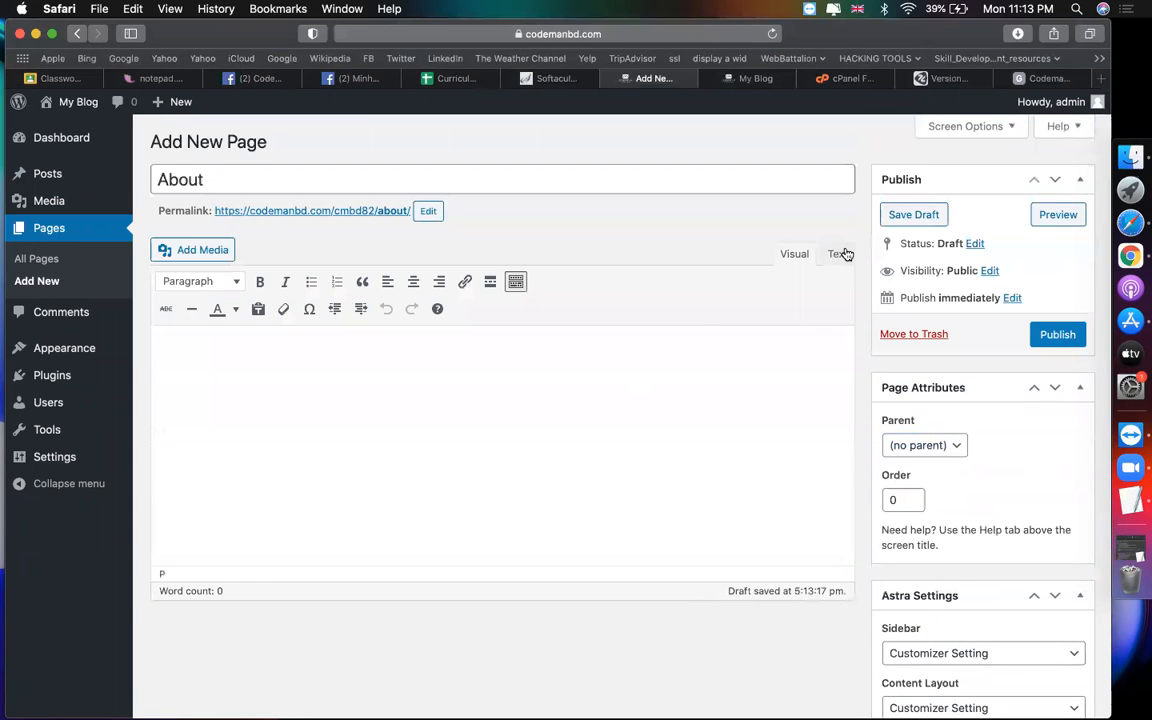
# Step: Copy the Daily Weekly Backups paragraph from zorait.com and return to the About page editor
pyautogui.press('super+v')
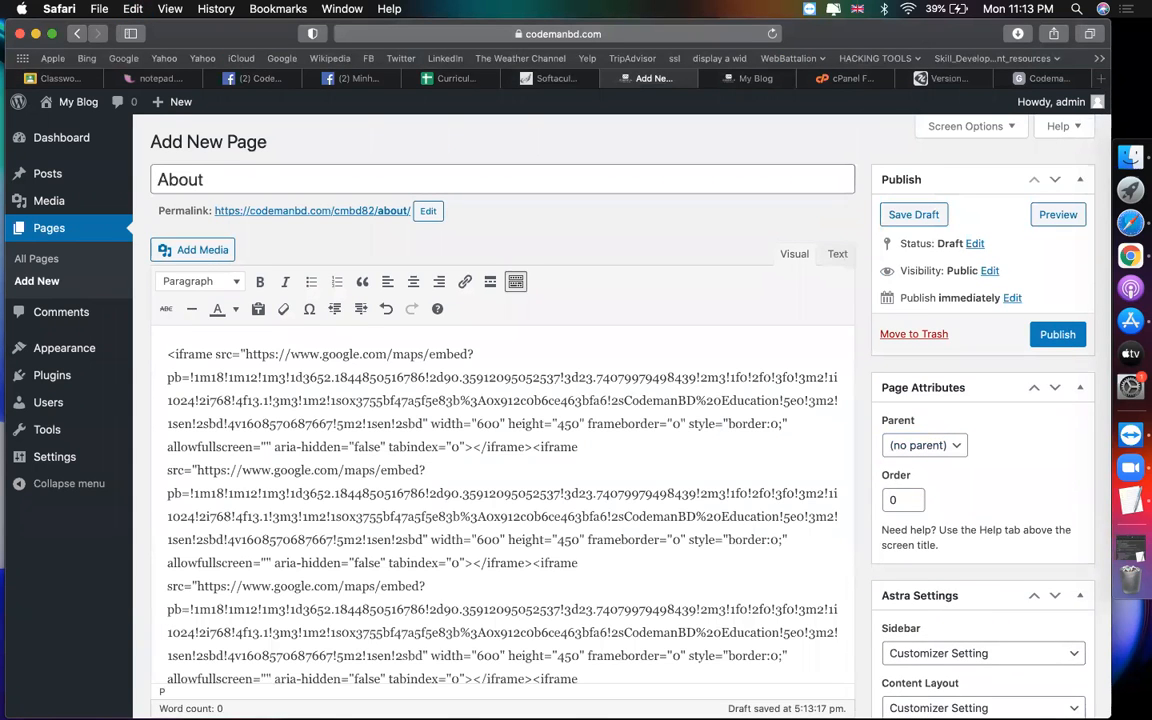
pyautogui.press('super+a')
pyautogui.click(945, 78)
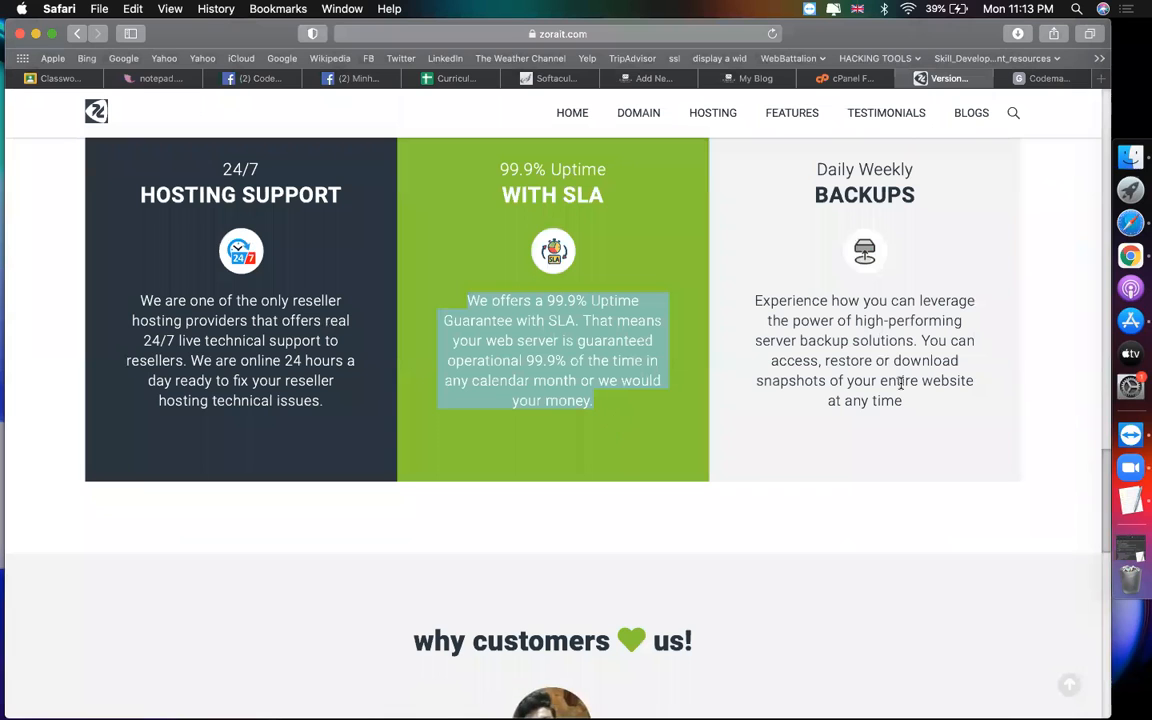
pyautogui.moveTo(905, 401); pyautogui.dragTo(757, 300)
pyautogui.press('super+c')
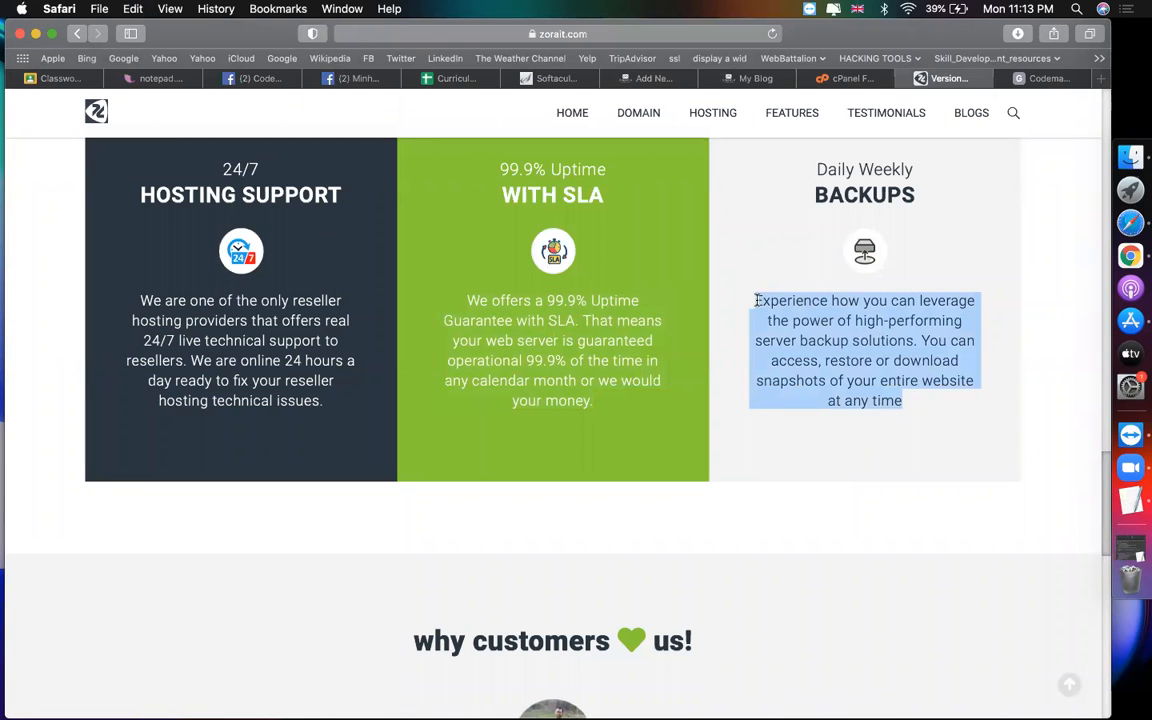
pyautogui.click(757, 300)
pyautogui.click(745, 78)
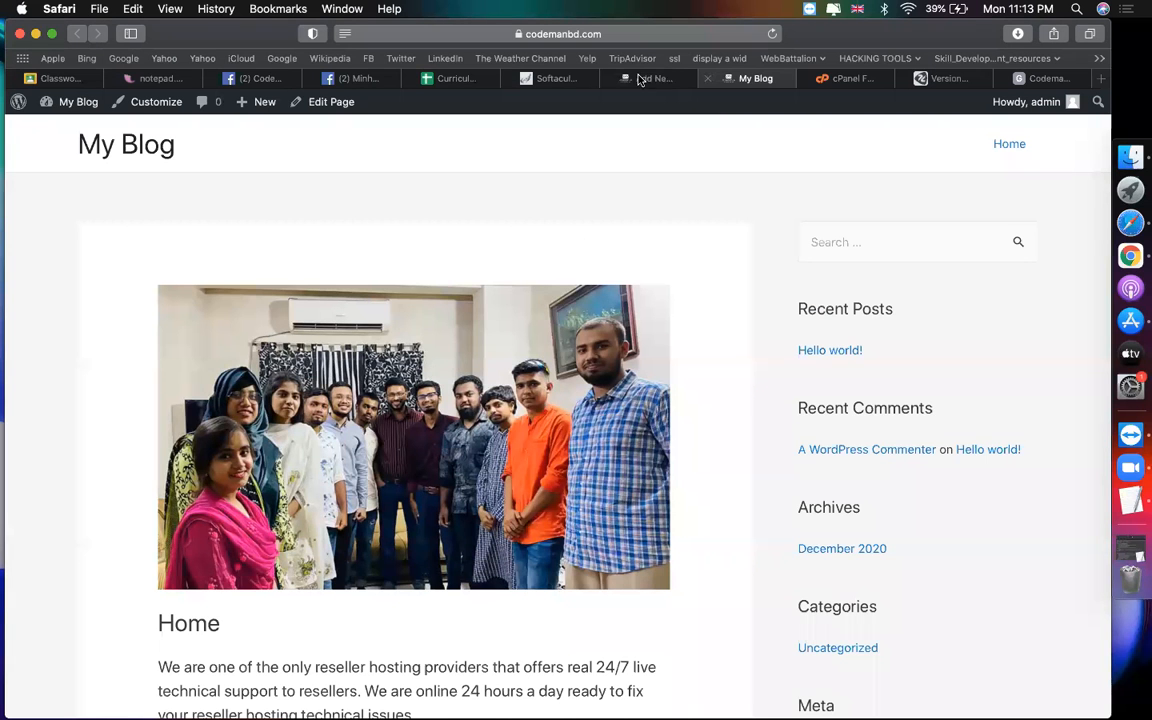
pyautogui.click(640, 78)
# Step: Paste the Backups paragraph three times into the About body and bring up the media uploader
pyautogui.press('super+v')
pyautogui.press('super+a')
pyautogui.press('Right')
pyautogui.press('Return')
pyautogui.press('super+v')
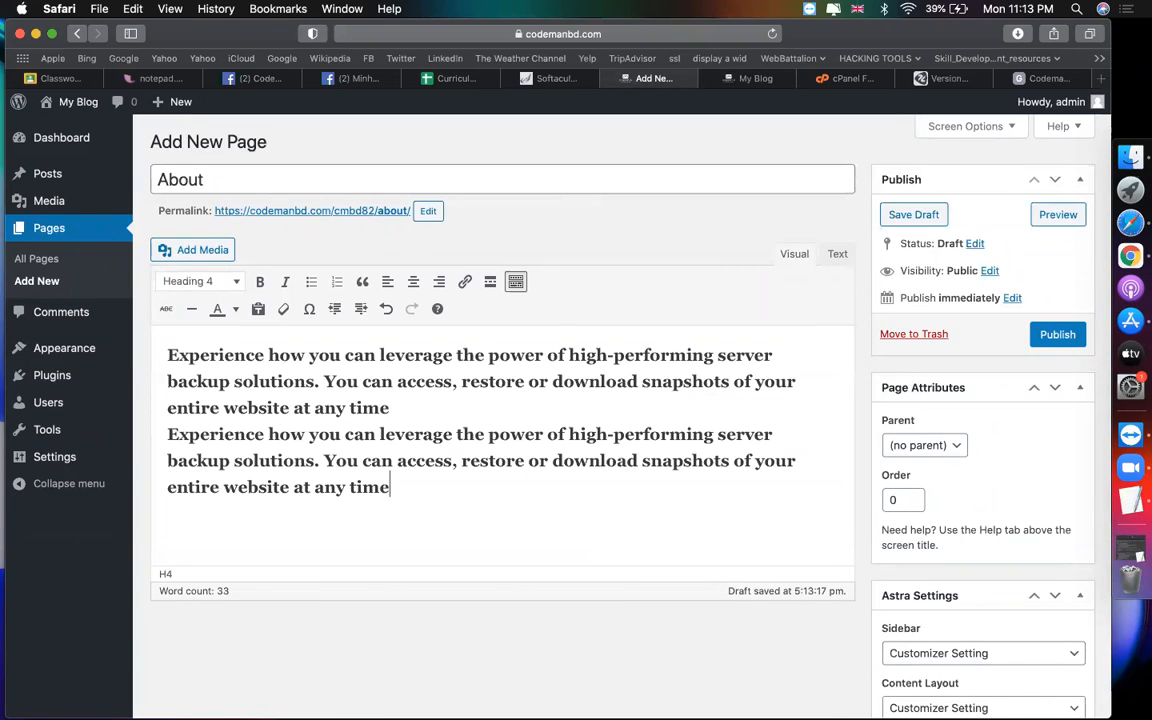
pyautogui.press('Return')
pyautogui.press('super+v')
pyautogui.press('Return')
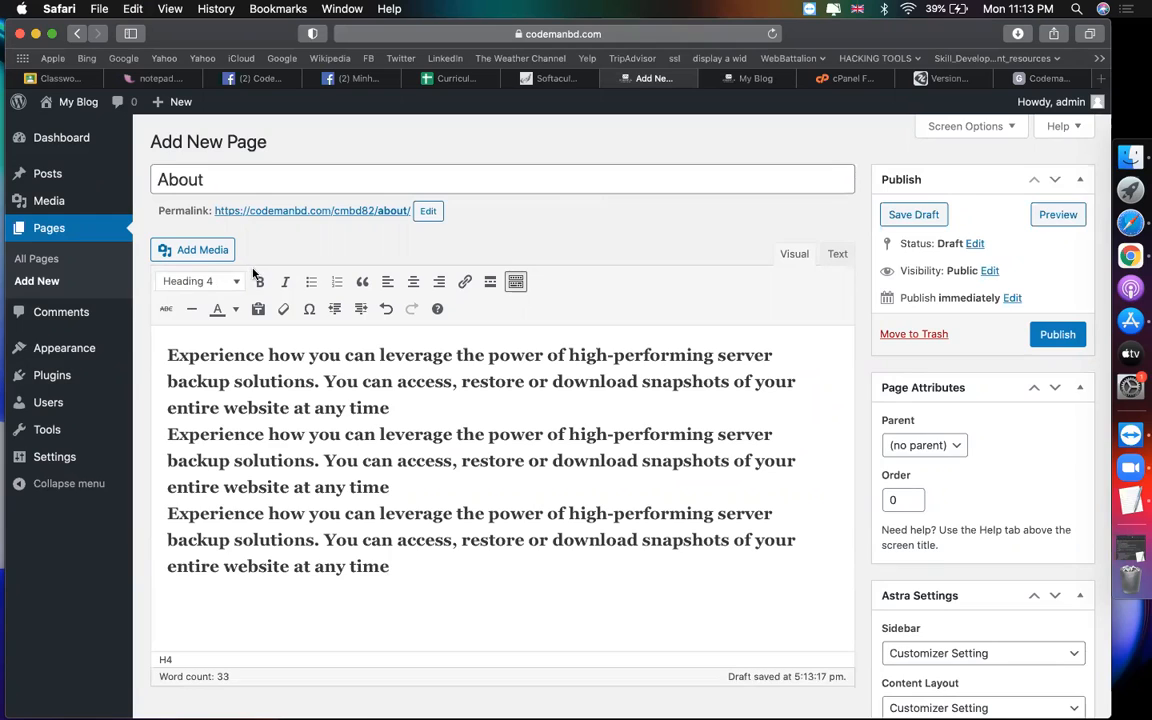
pyautogui.click(196, 251)
pyautogui.click(235, 168)
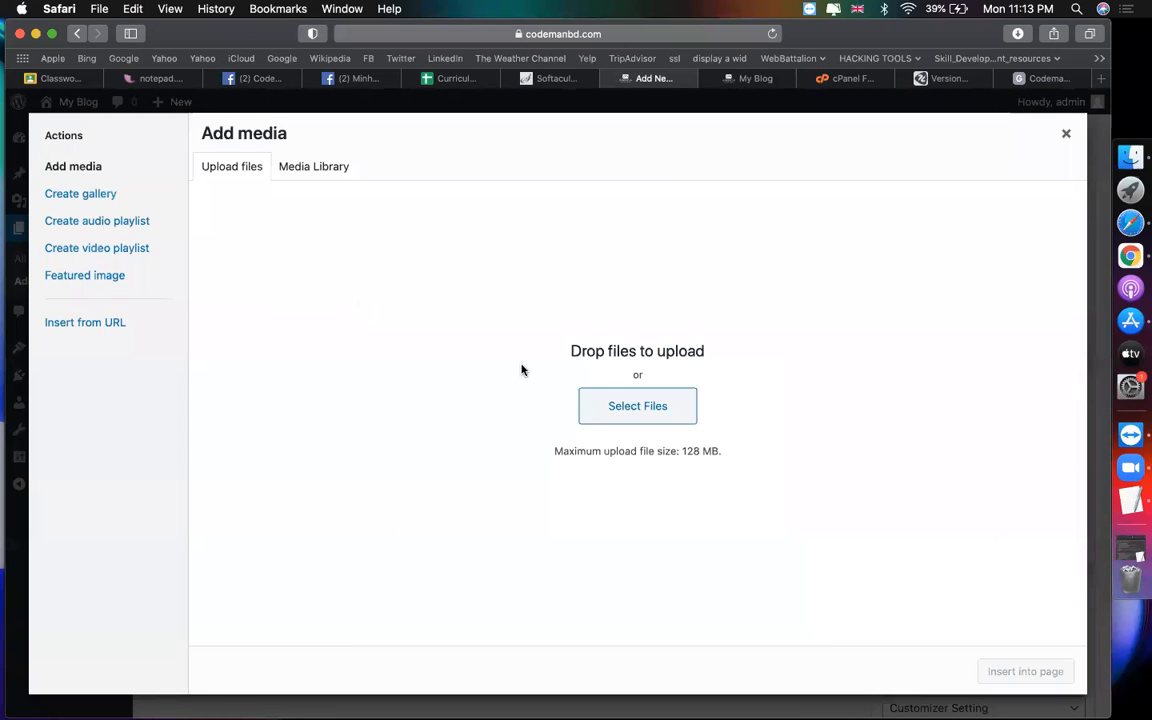
# Step: Insert the group photo from the media library into the About page body
pyautogui.click(316, 169)
pyautogui.click(260, 300)
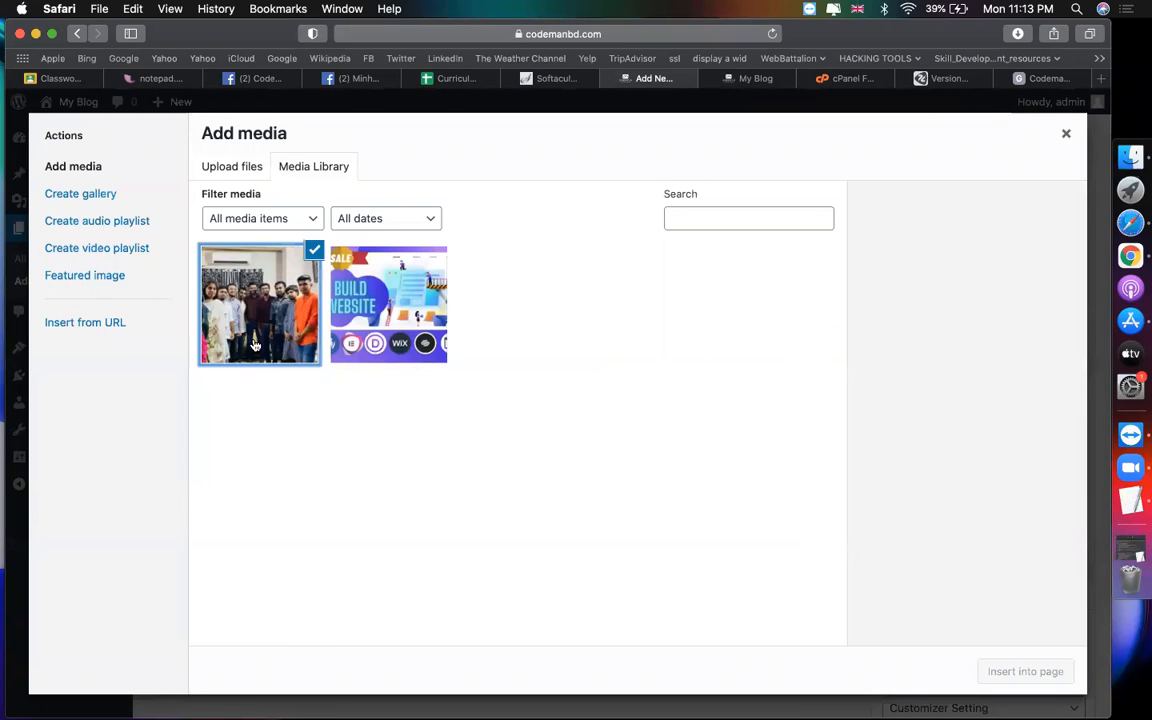
pyautogui.click(1025, 671)
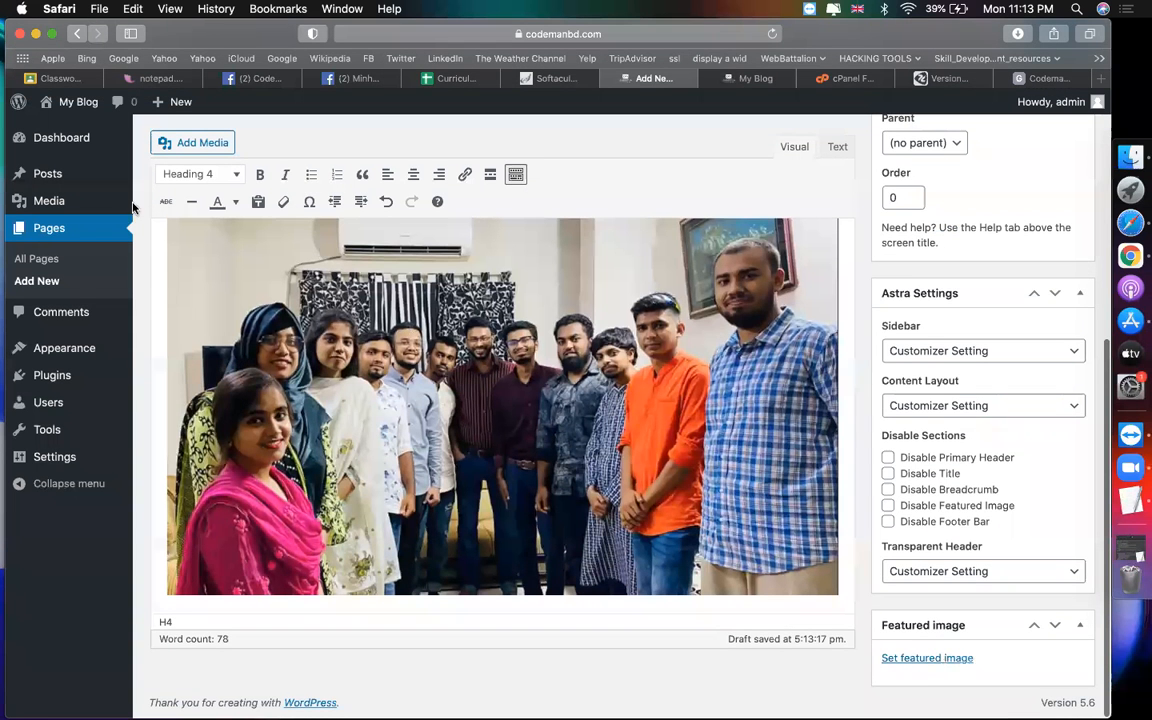
# Step: Upload the cmbd thumbnail as the About page's featured image and publish the page
pyautogui.click(927, 658)
pyautogui.click(72, 166)
pyautogui.click(555, 404)
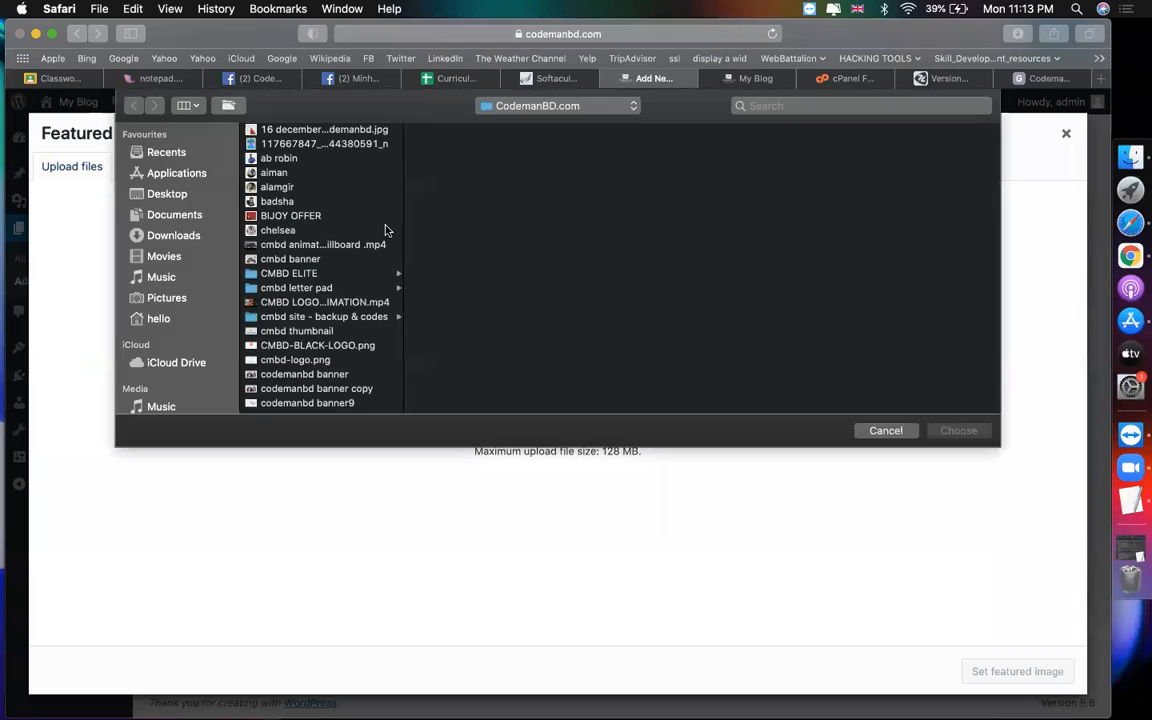
pyautogui.click(308, 189)
pyautogui.click(310, 332)
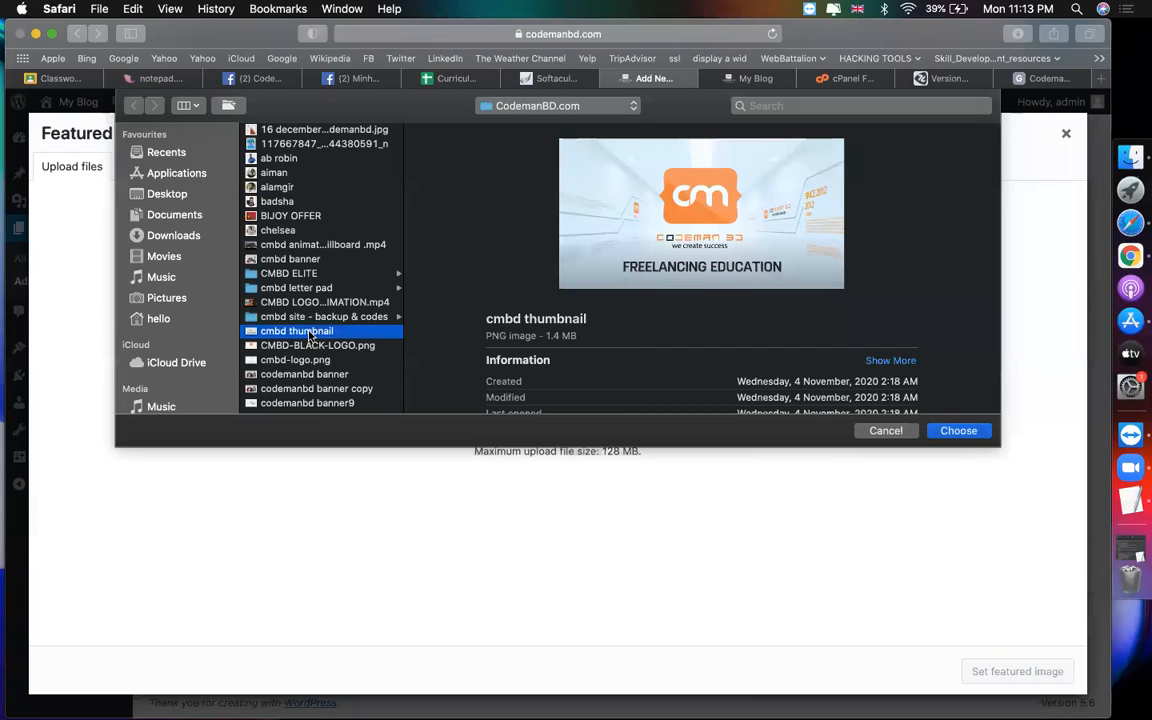
pyautogui.click(958, 430)
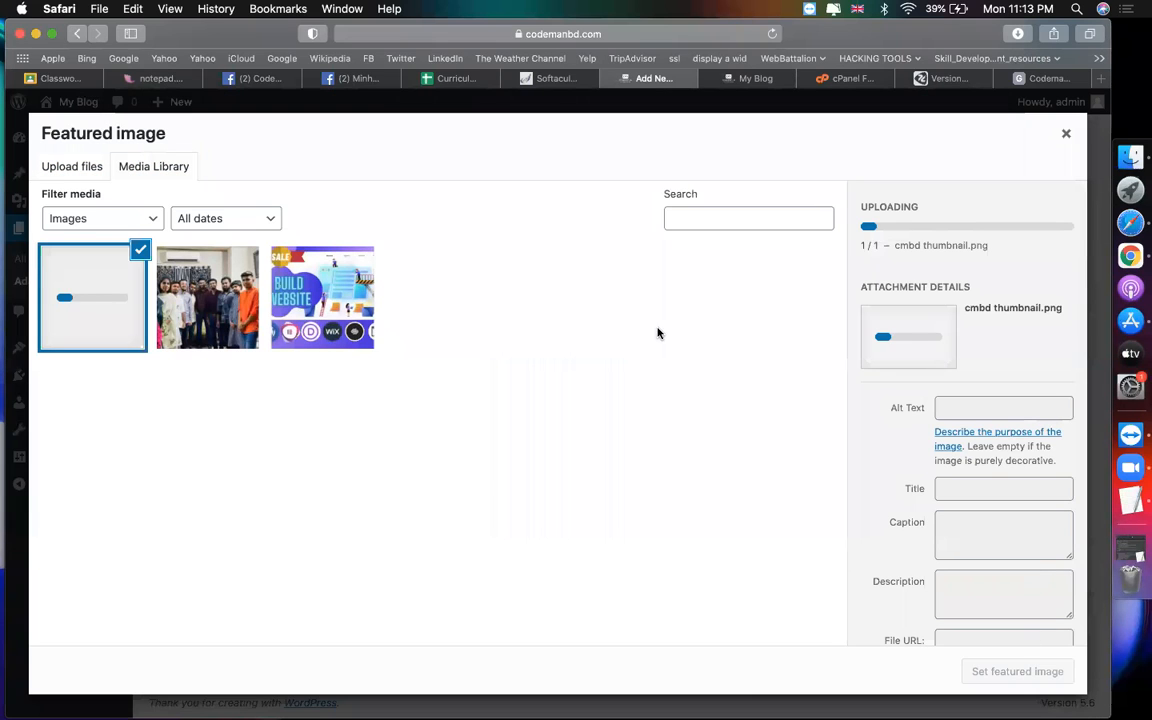
pyautogui.click(1020, 671)
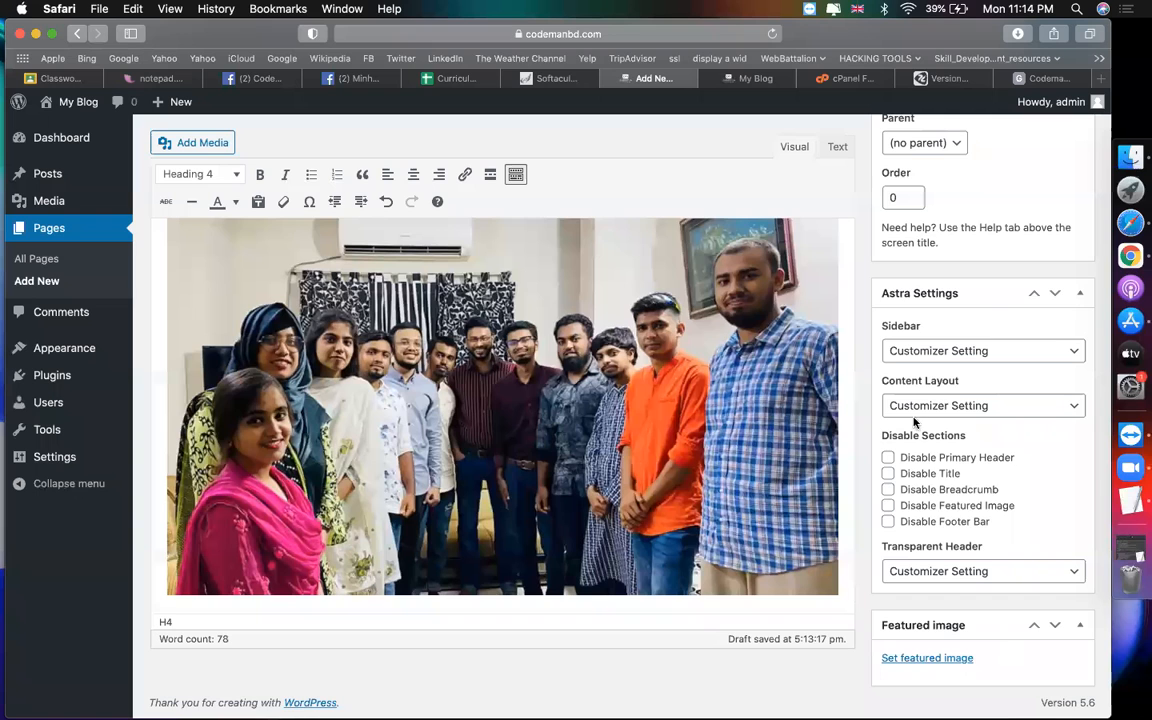
pyautogui.scroll(5, 913, 417)
pyautogui.click(1076, 339)
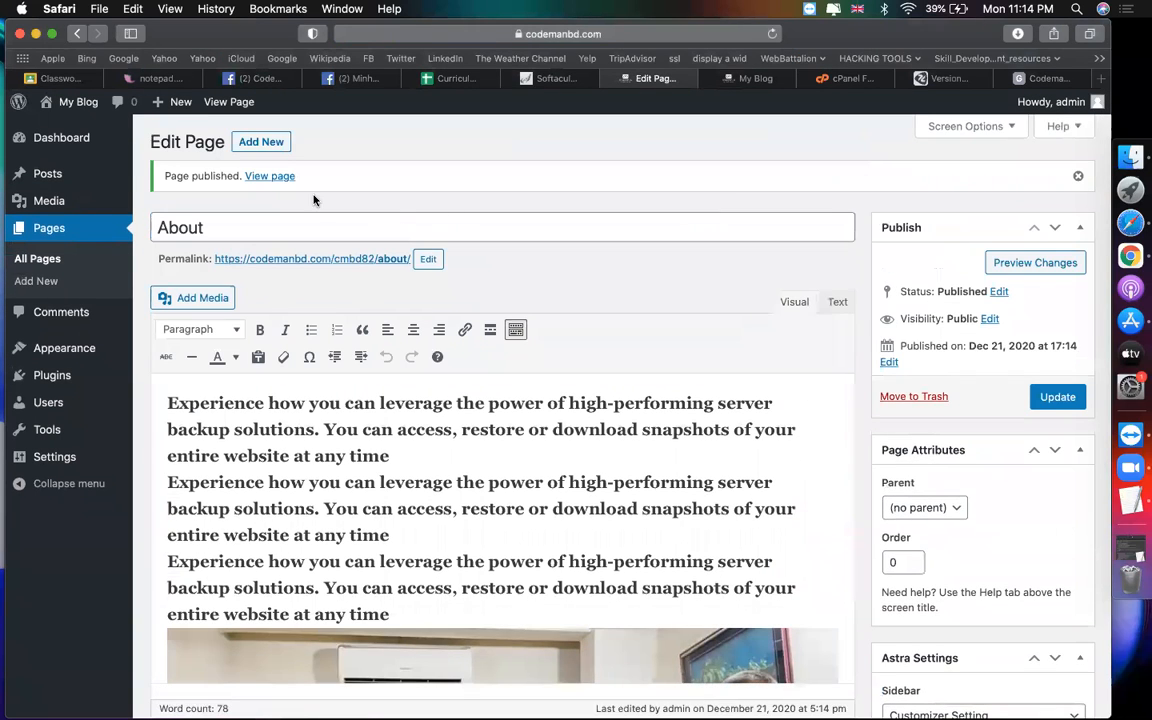
# Step: Start a new page, view the live About page by changing the URL to 'about', then return
pyautogui.click(268, 145)
pyautogui.click(745, 79)
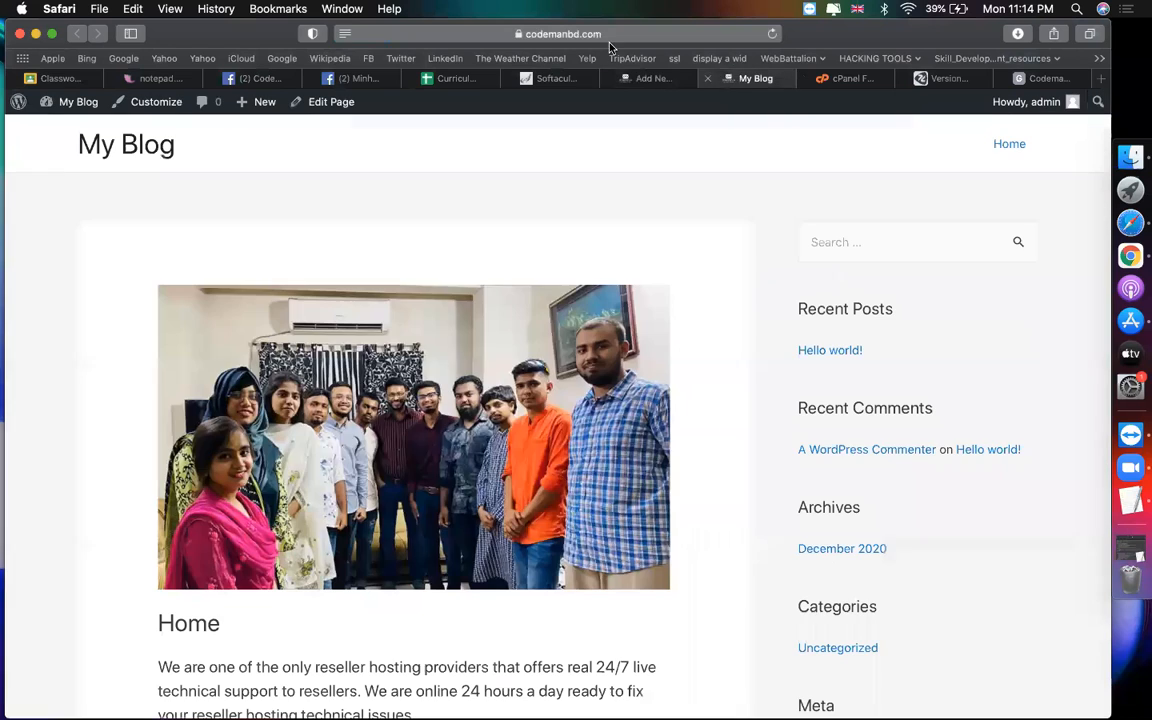
pyautogui.click(530, 35)
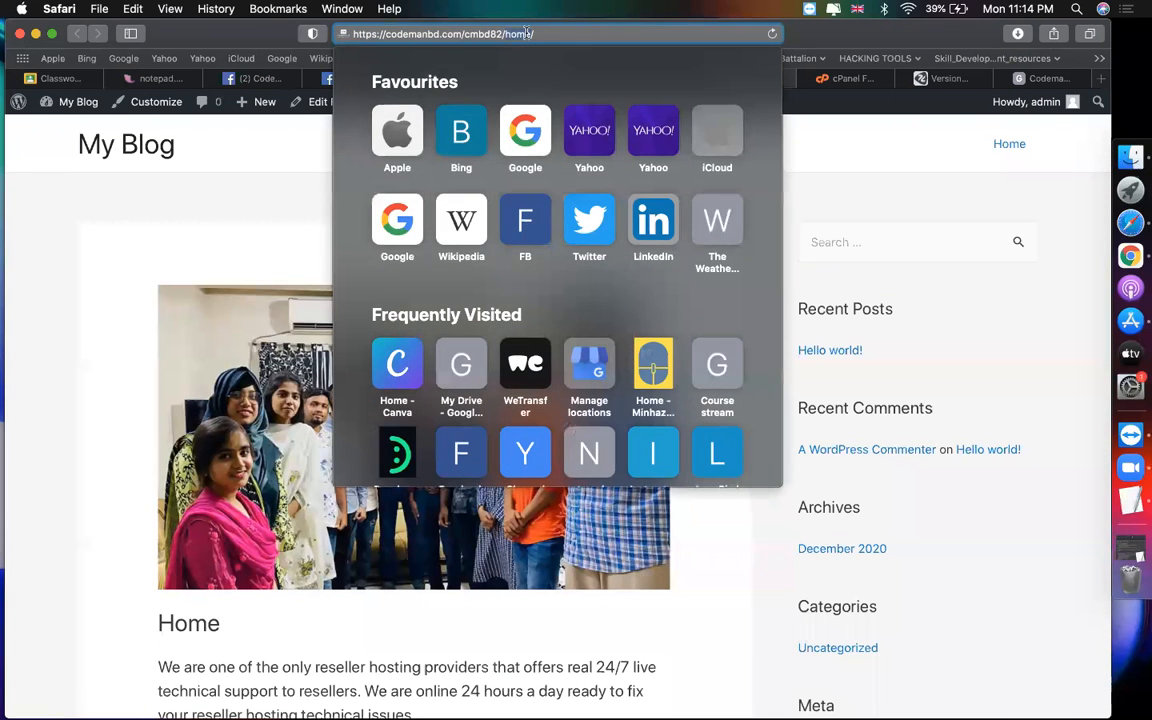
pyautogui.doubleClick(517, 34)
pyautogui.write('abo')
pyautogui.press('Return')
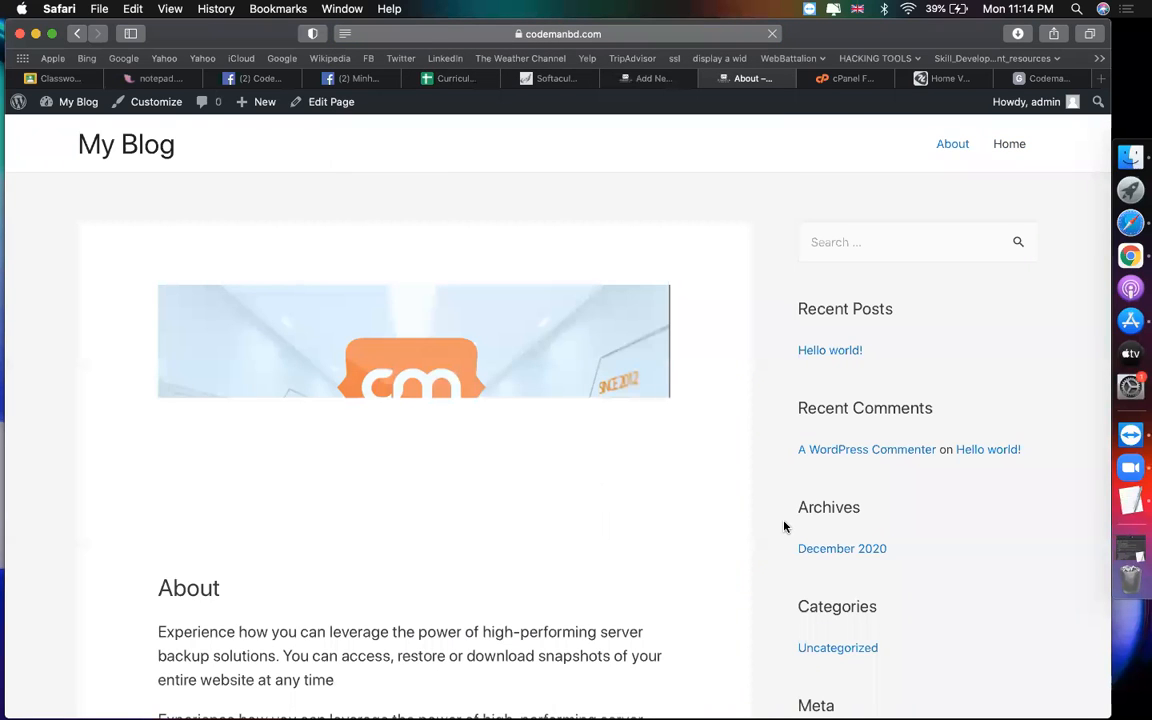
pyautogui.scroll(-10, 784, 526)
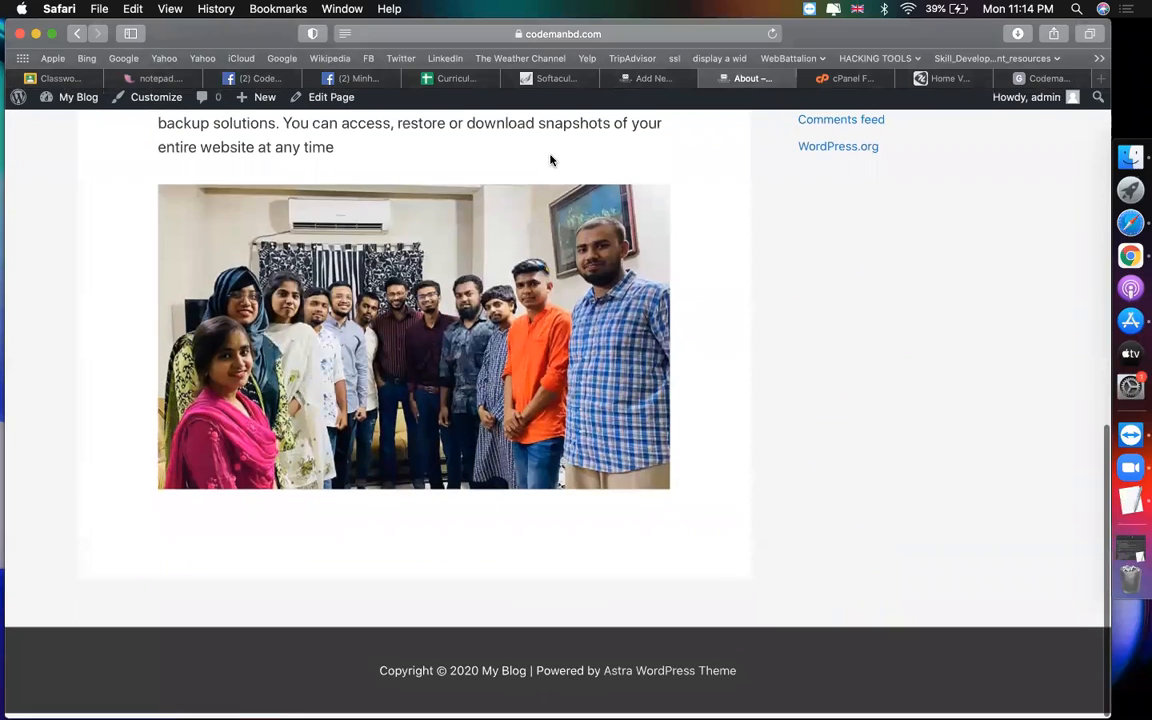
pyautogui.click(645, 78)
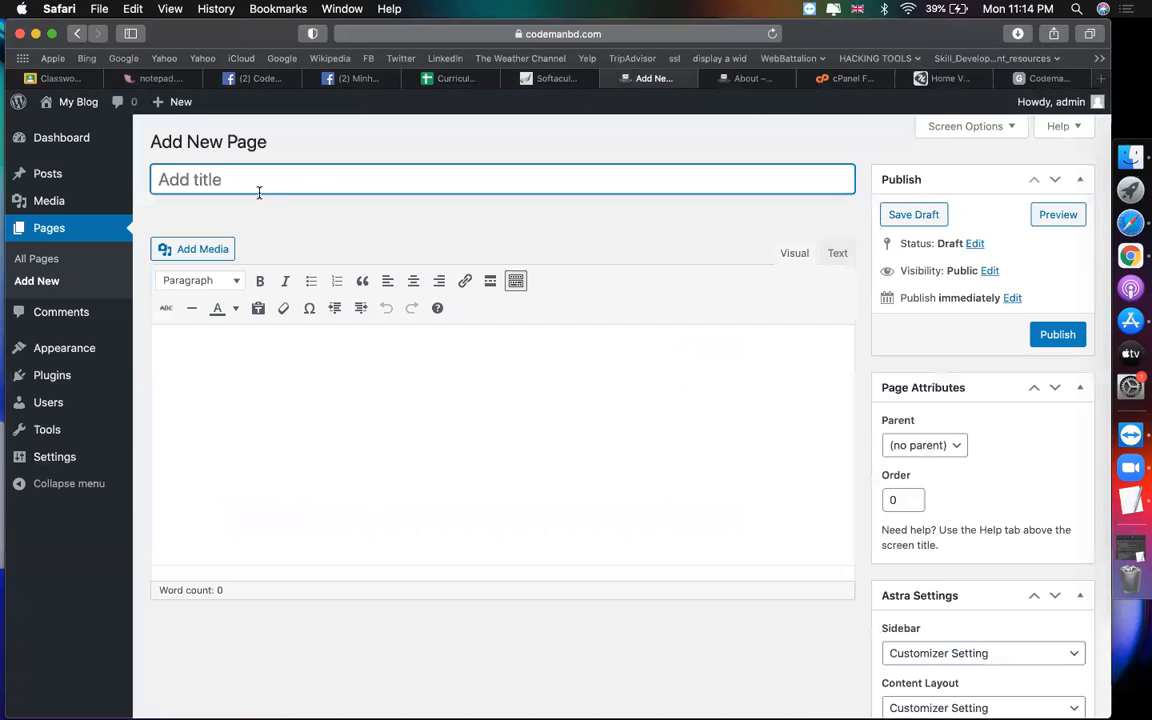
# Step: Title a new page 'service' with body text 'our services', then view zorait.com's Server Specifications
pyautogui.write('service')
pyautogui.click(450, 429)
pyautogui.write('ou')
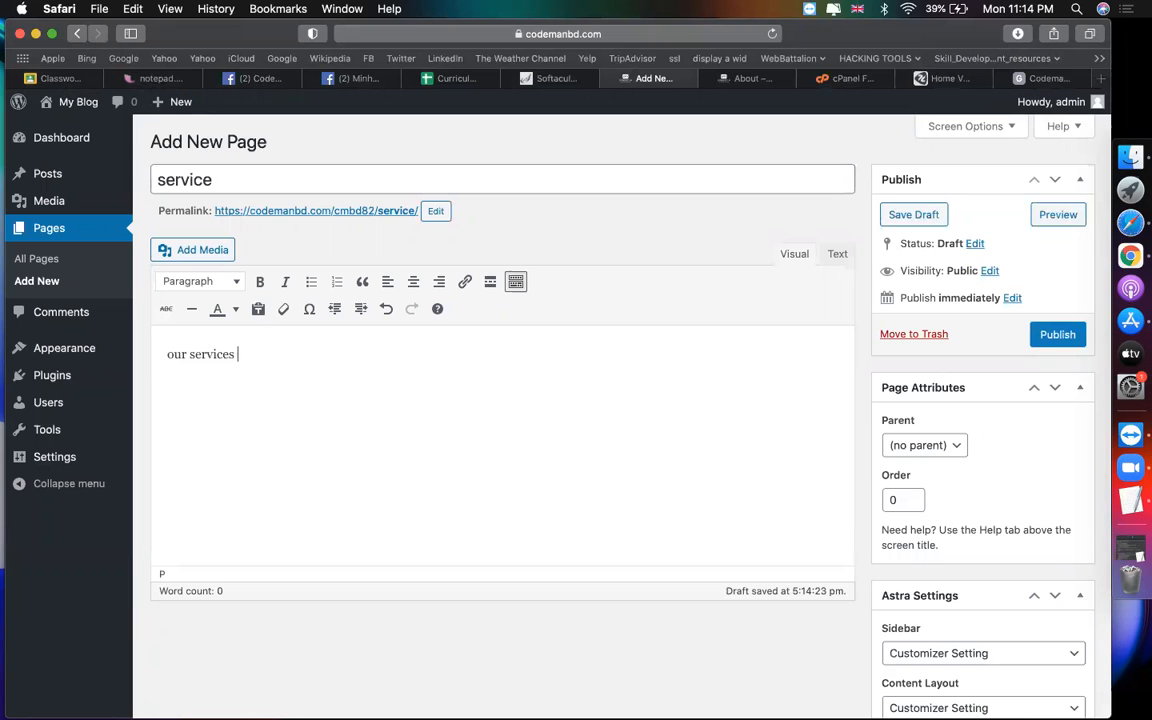
pyautogui.click(945, 78)
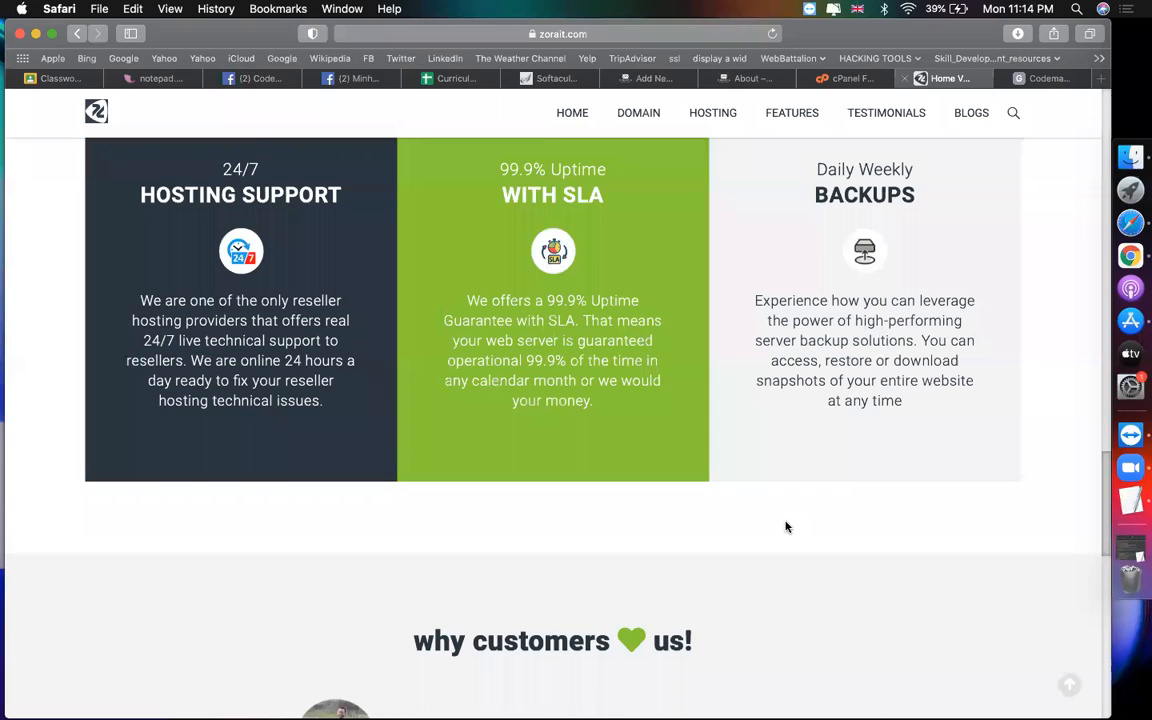
pyautogui.scroll(-15, 786, 527)
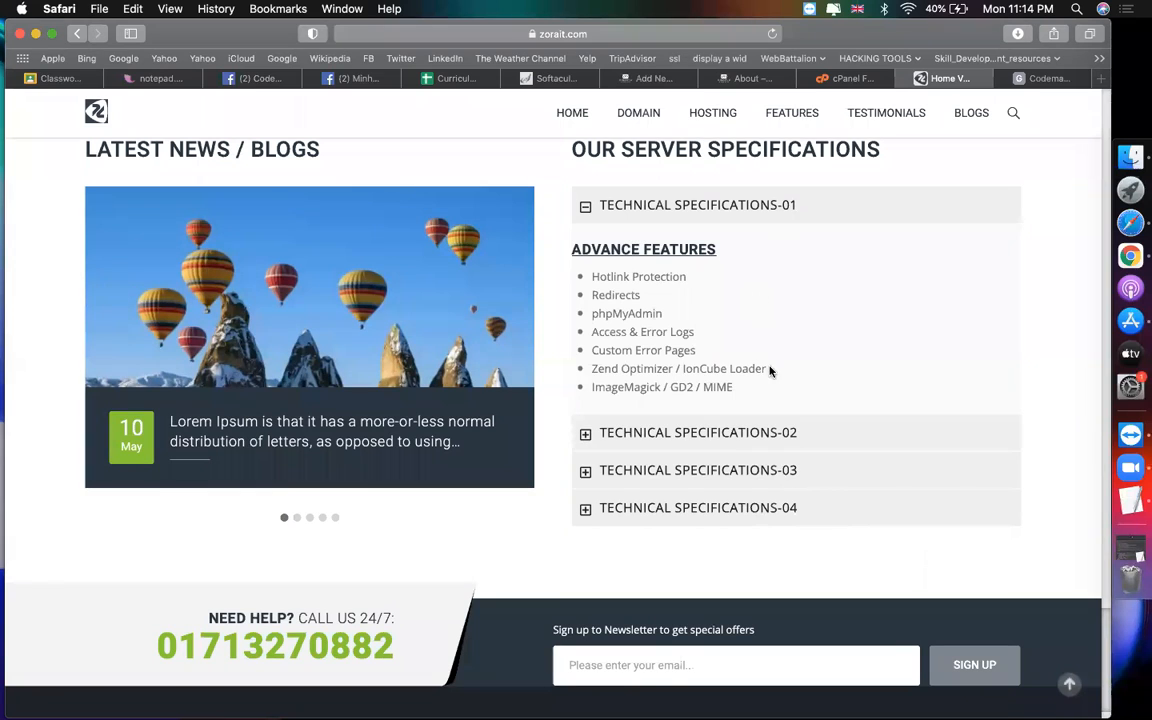
# Step: Copy zorait.com's ADVANCE FEATURES list into the service page body, undoing the duplicate paste
pyautogui.moveTo(740, 390); pyautogui.dragTo(576, 247)
pyautogui.press('super+c')
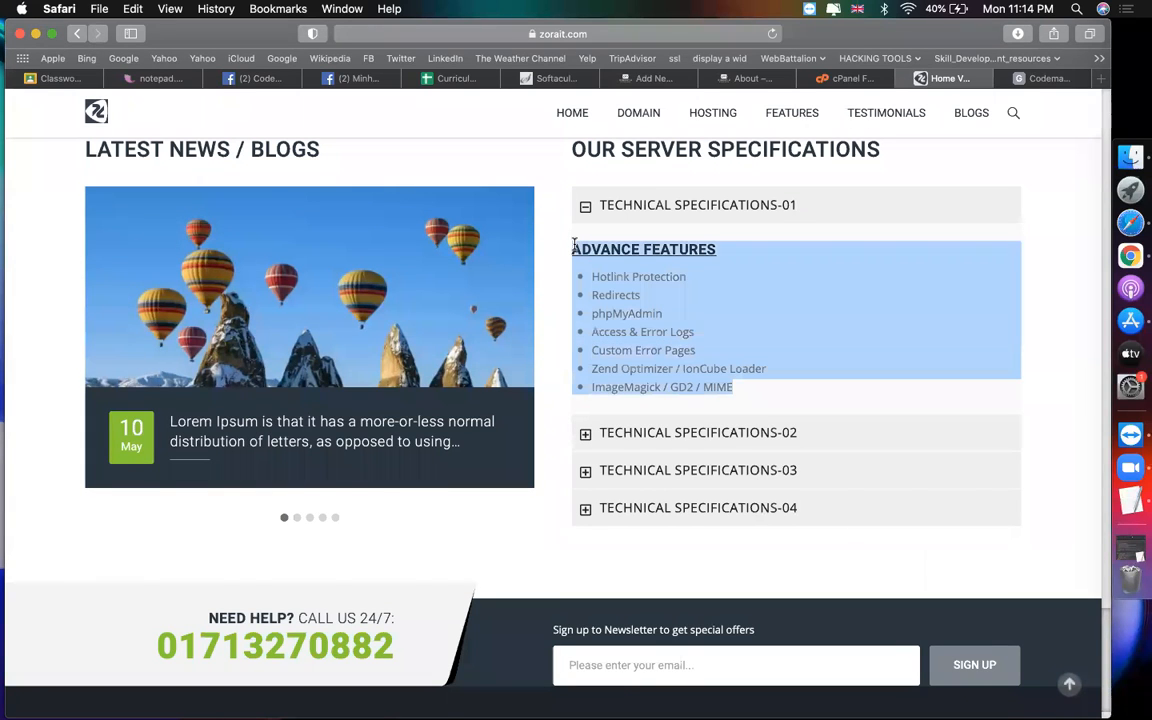
pyautogui.click(698, 80)
pyautogui.click(652, 79)
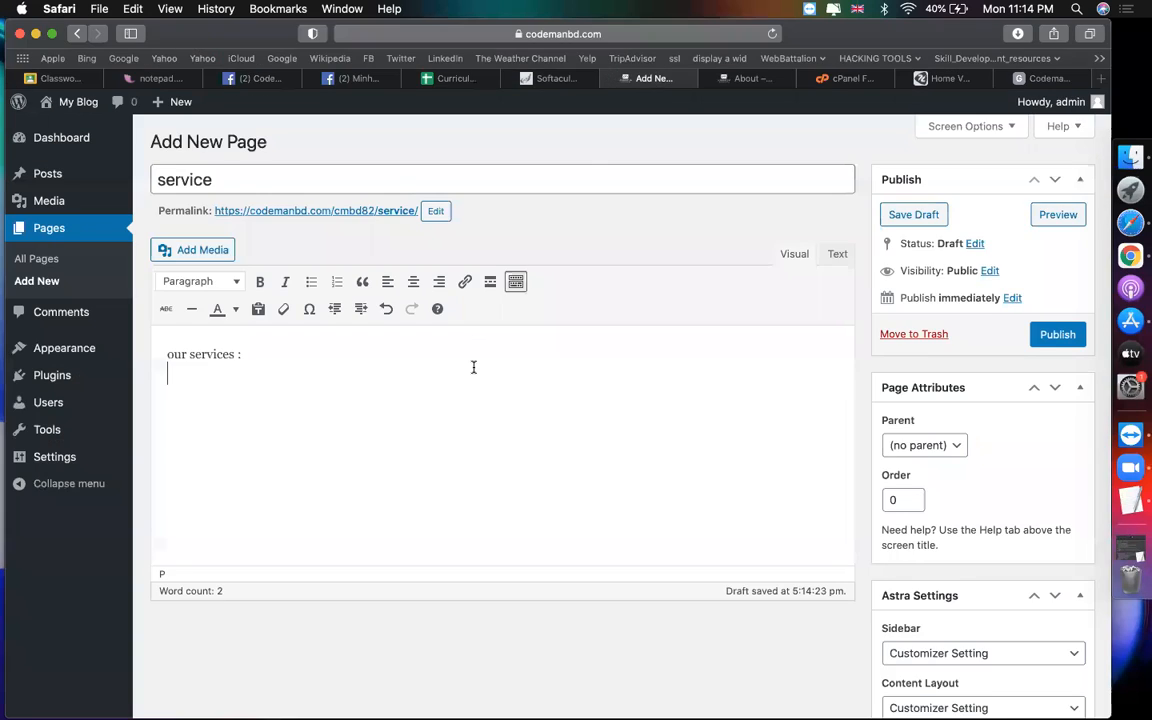
pyautogui.press('super+v')
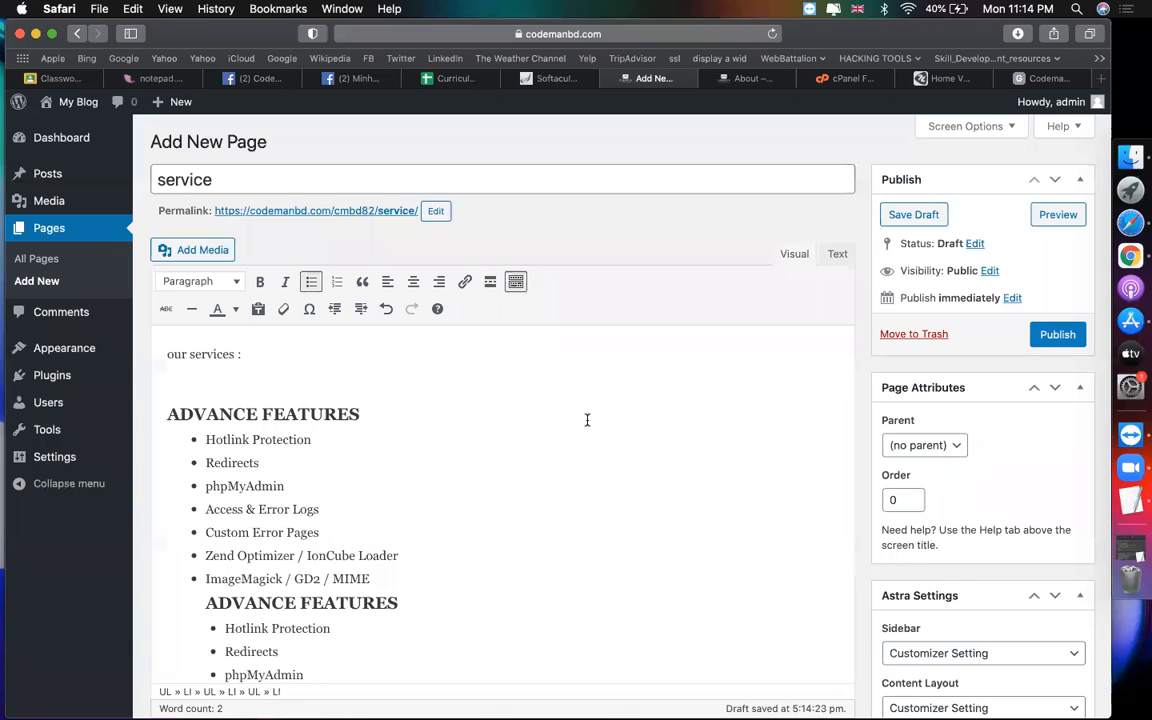
pyautogui.write('ADVANCE FEATURES Hotlink Protection Redirects phpMyAdmin Access & Error Logs Custom Error Pages Zend Optimizer / IonCube Loader ImageMagick / GD2 / MIME')
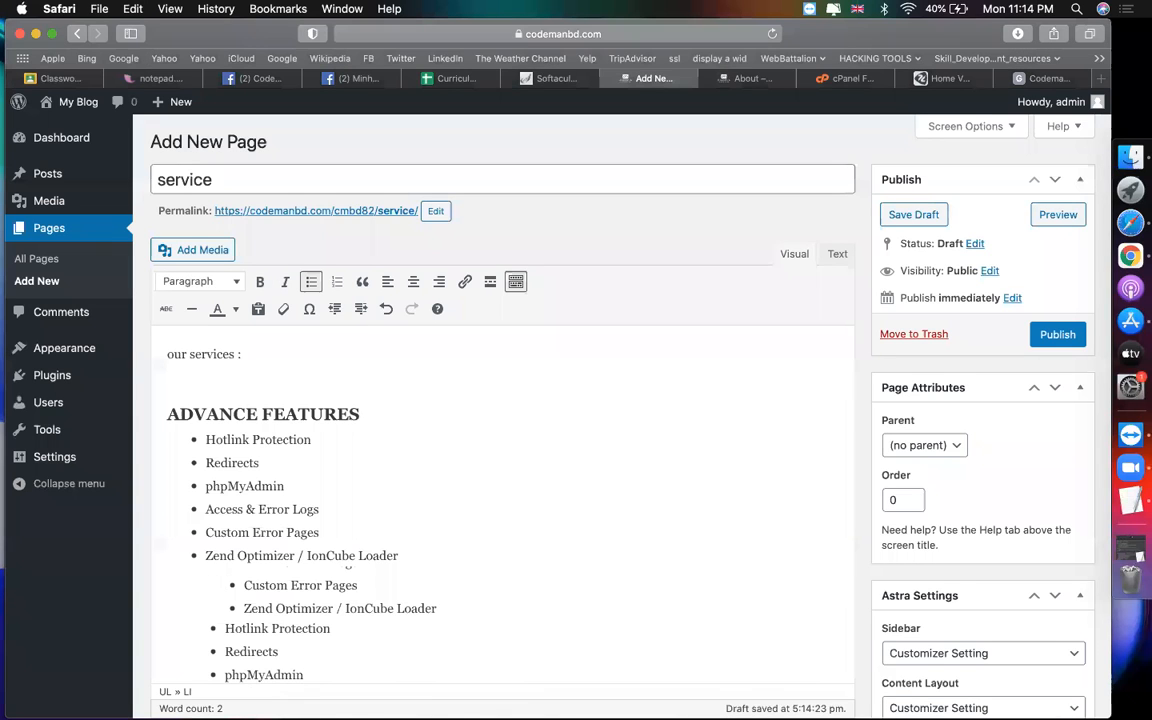
pyautogui.press('super+z')
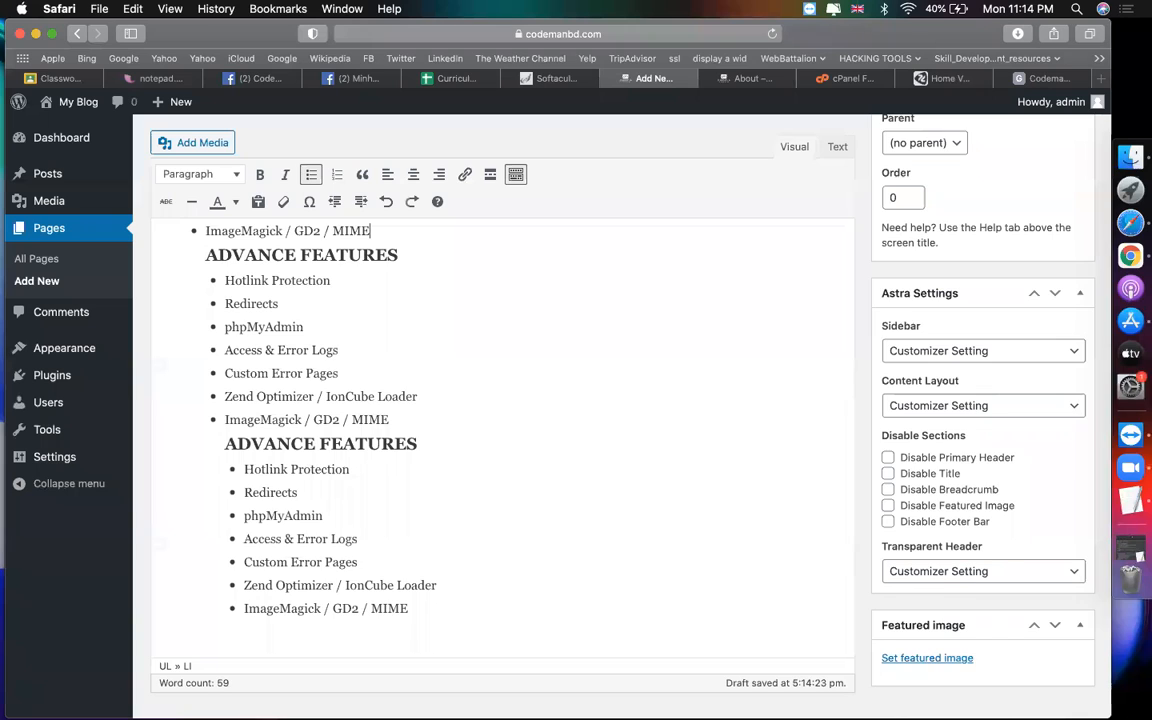
pyautogui.press('super+z')
pyautogui.press('super+z')
# Step: Paste the ADVANCE FEATURES list again as a new block below the existing list
pyautogui.press('Return')
pyautogui.press('Return')
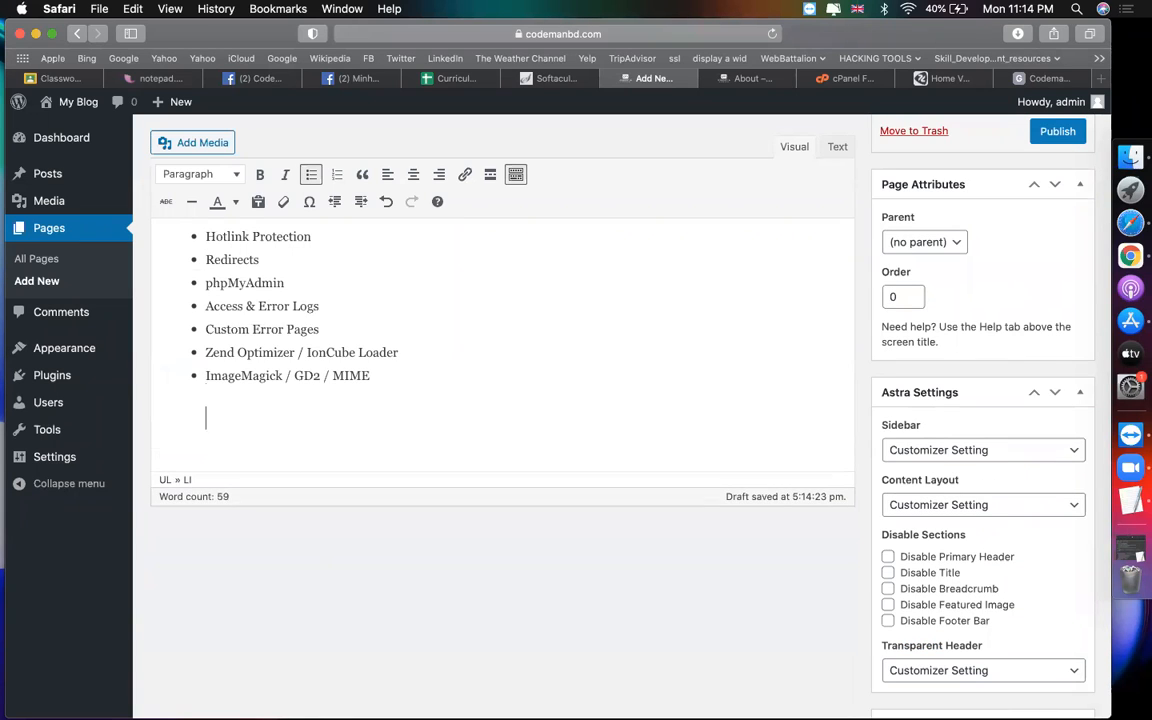
pyautogui.press('Return')
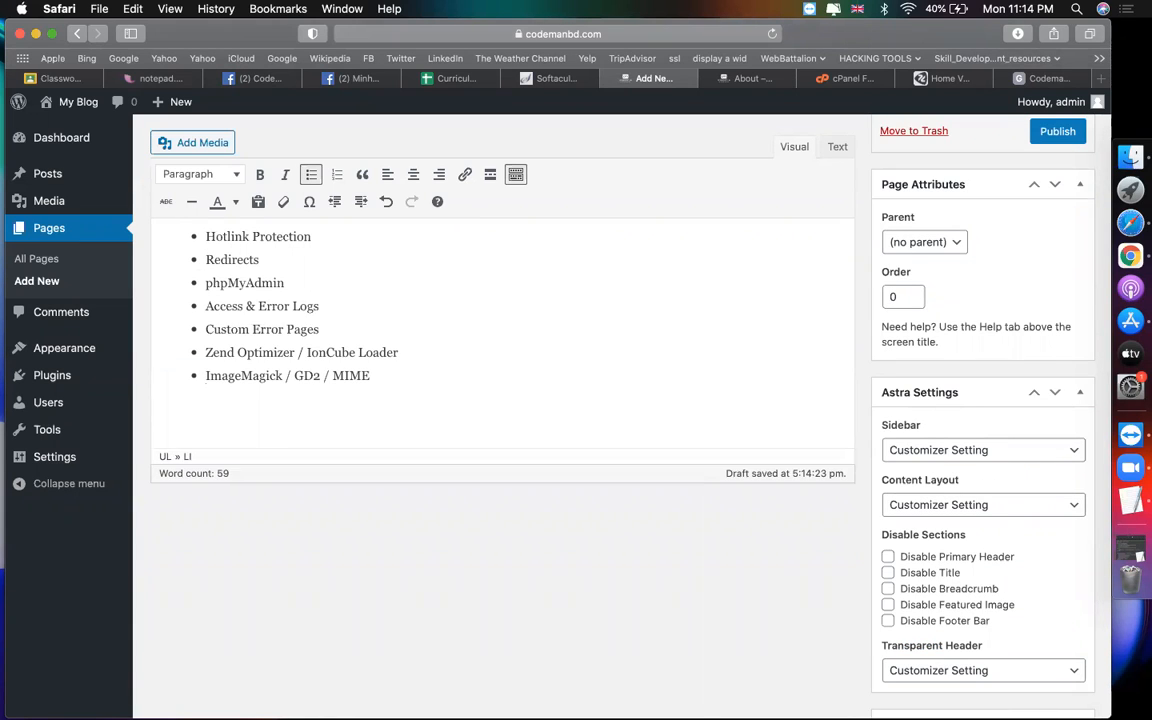
pyautogui.write('ADVANCE FEATURES Hotlink Protection Redirects phpMyAdmin Access & Error Logs Custom Error Pages Zend Optimizer / IonCube Loader ImageMagick / GD2 / MIME')
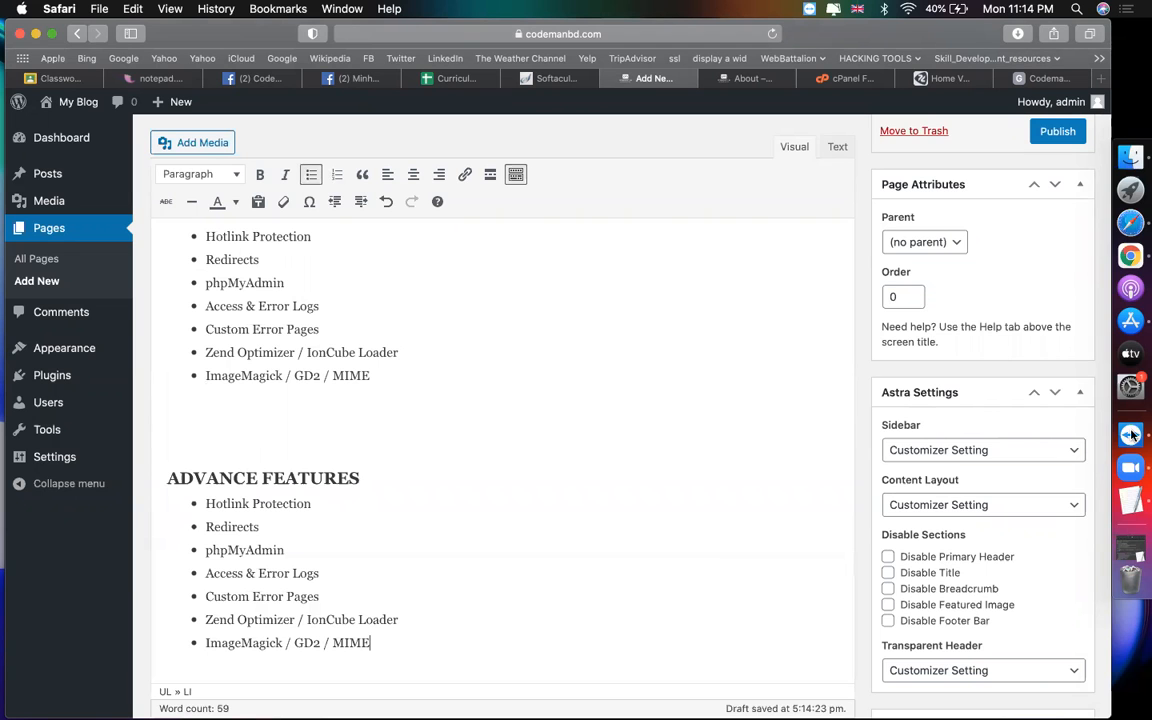
pyautogui.scroll(-3, 944, 546)
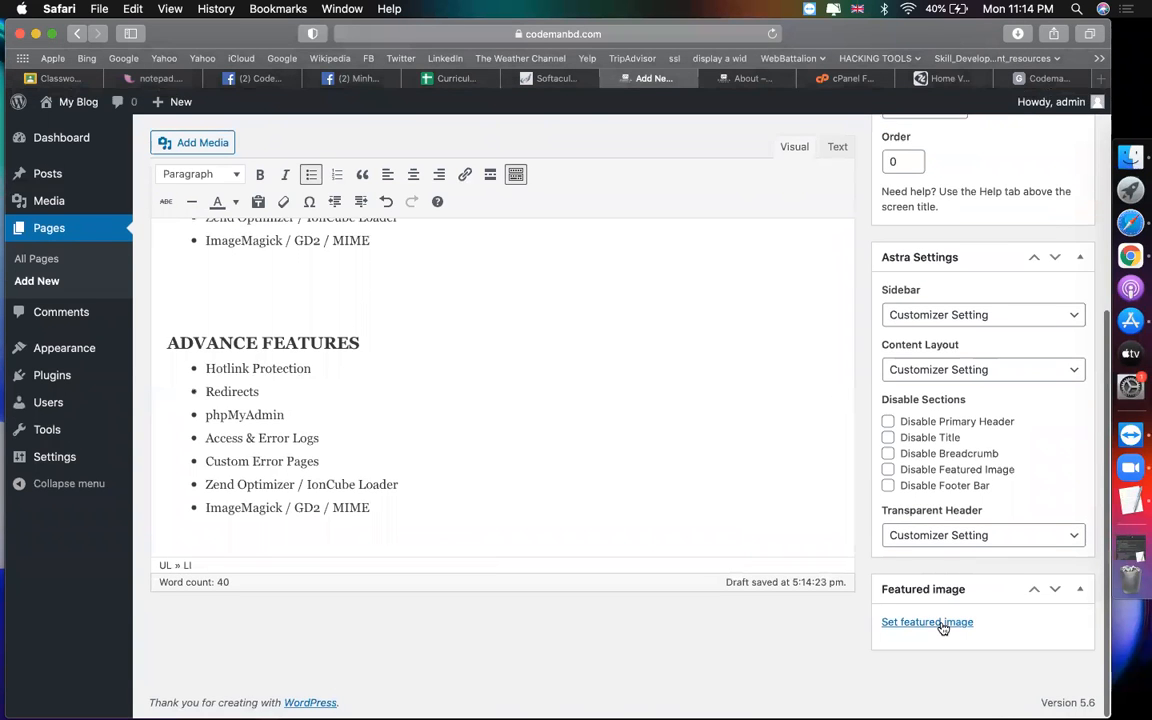
pyautogui.click(940, 606)
# Step: Upload the codemanbd.png logo and set it as the service page's featured image
pyautogui.click(72, 168)
pyautogui.click(545, 405)
pyautogui.click(340, 317)
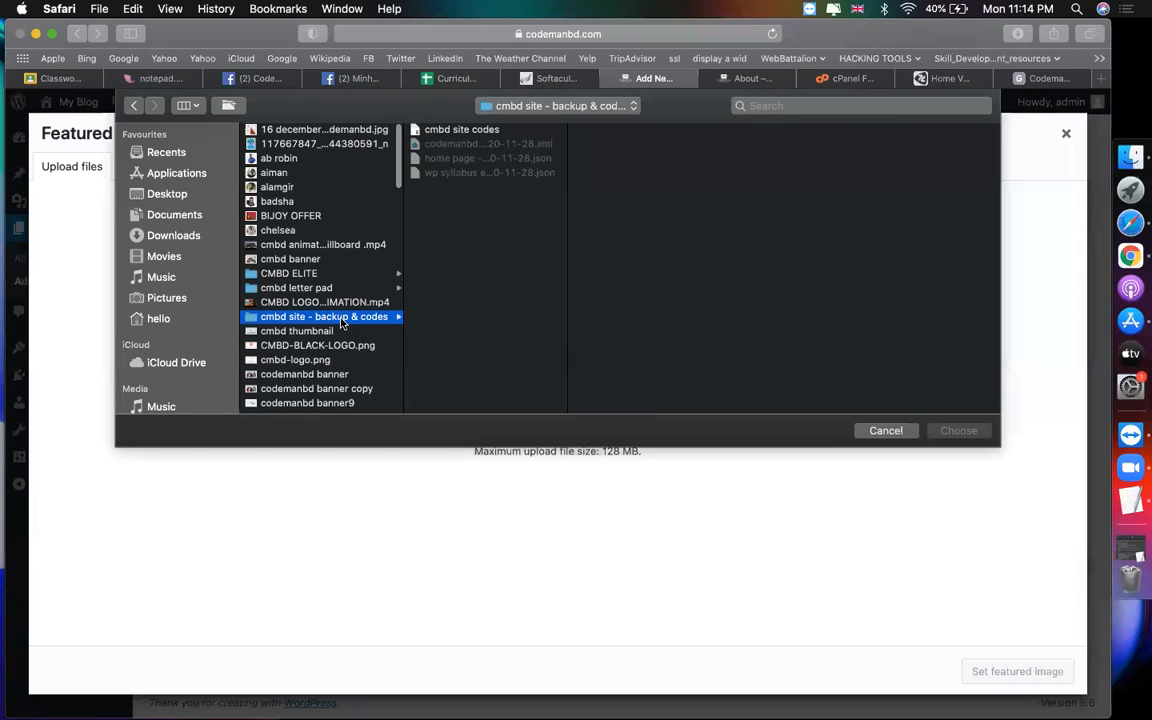
pyautogui.press('e')
pyautogui.press('Down')
pyautogui.press('Up')
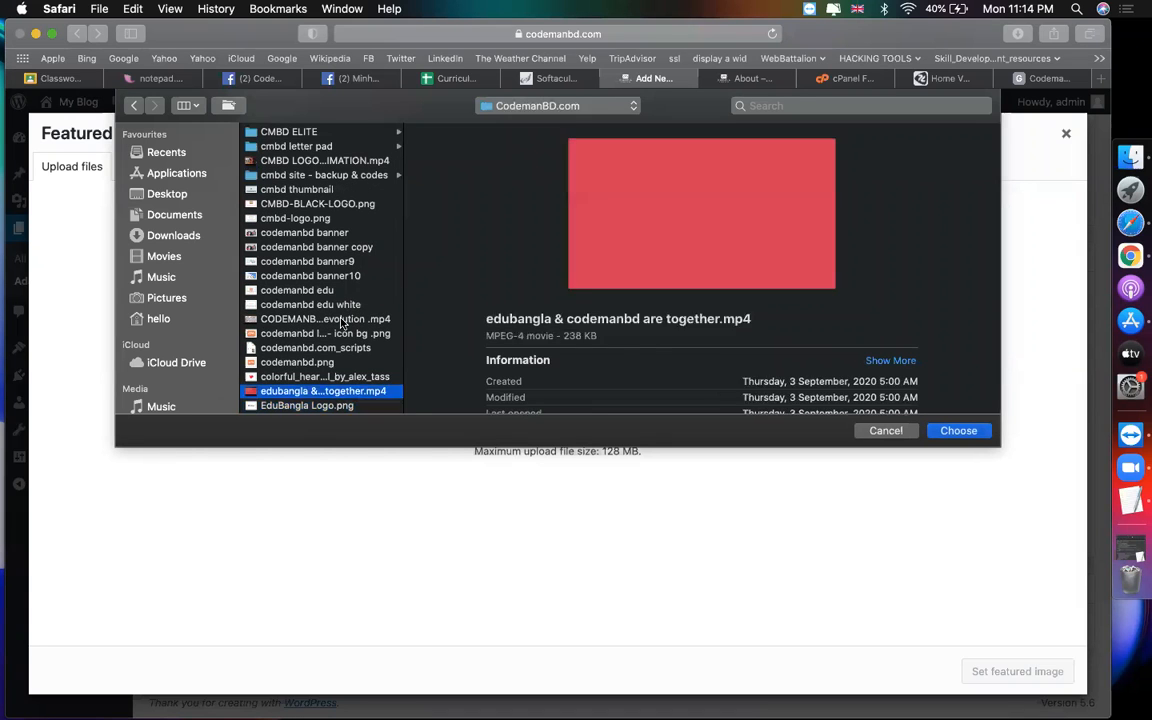
pyautogui.press('Up')
pyautogui.press('Up')
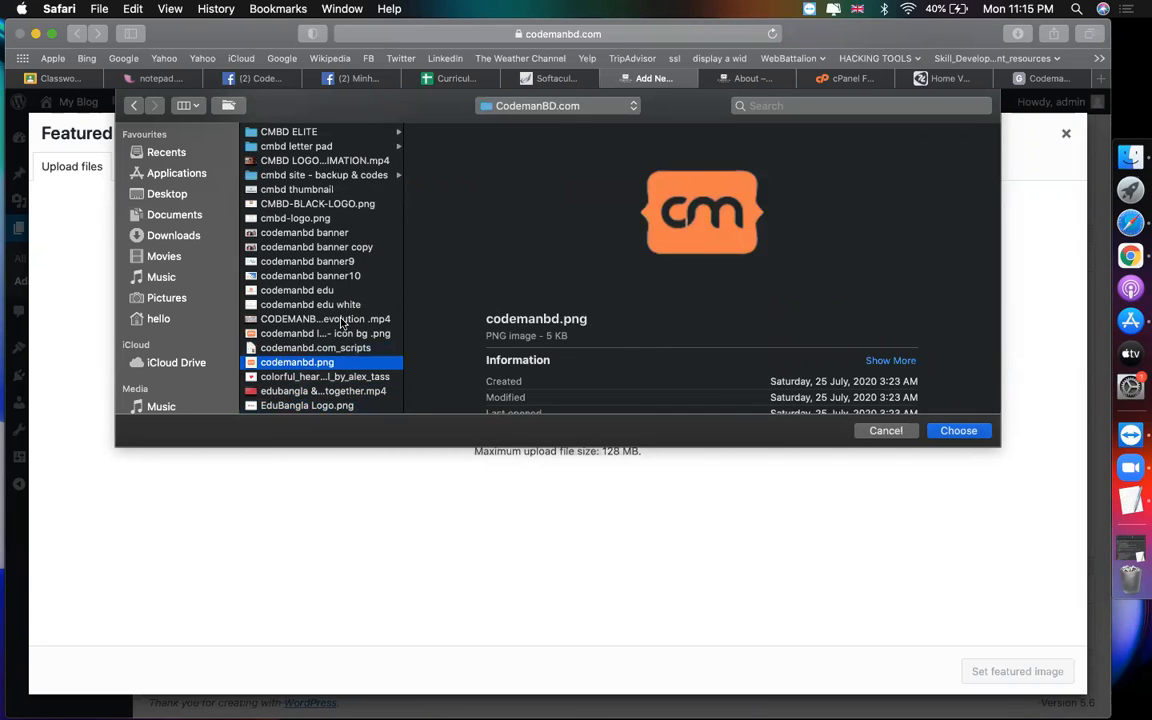
pyautogui.press('Return')
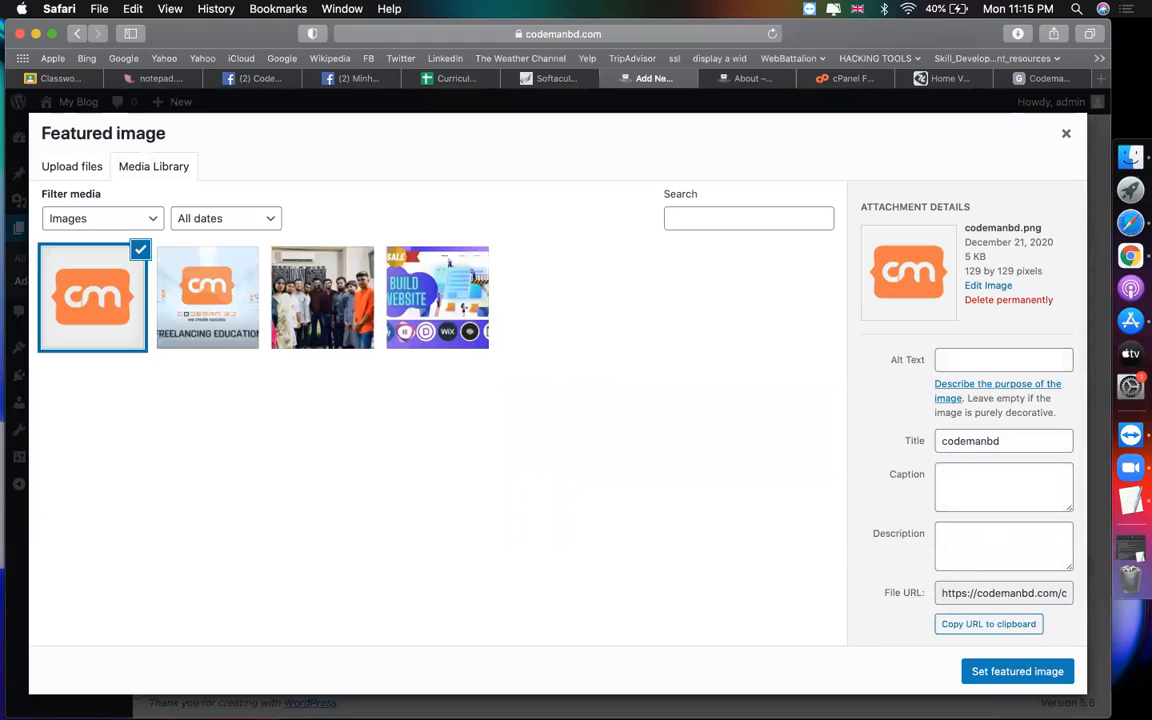
pyautogui.click(981, 680)
# Step: Publish the service page and start another new page
pyautogui.scroll(10, 792, 527)
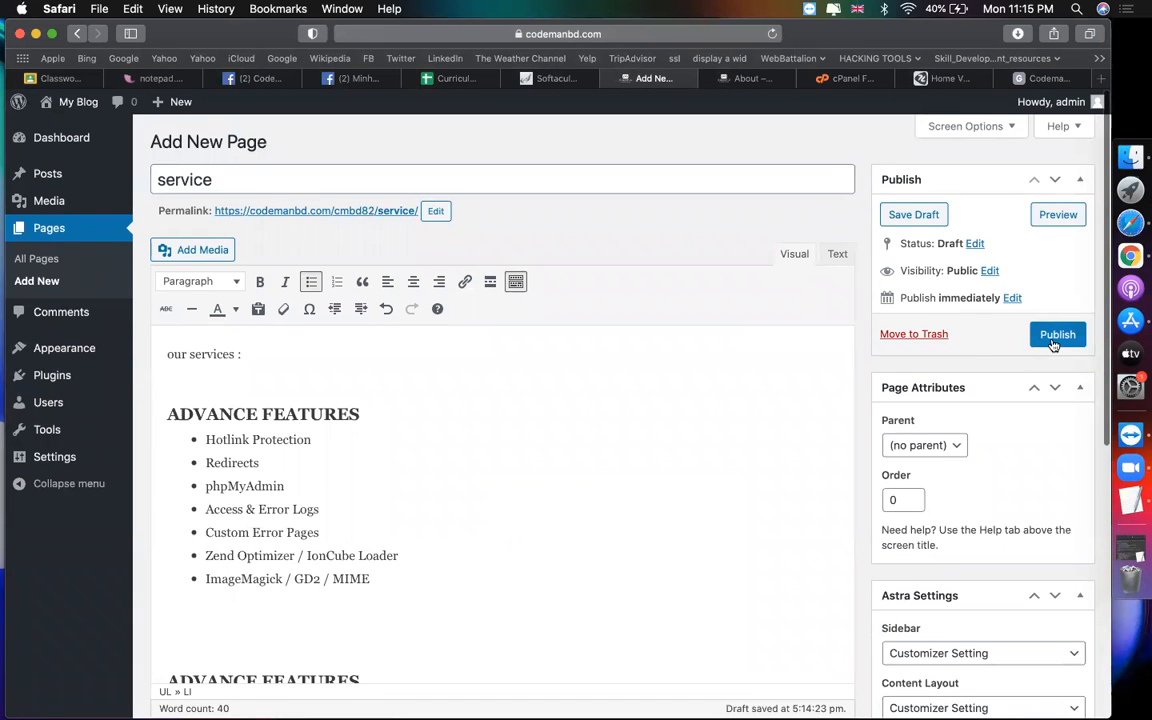
pyautogui.click(1058, 340)
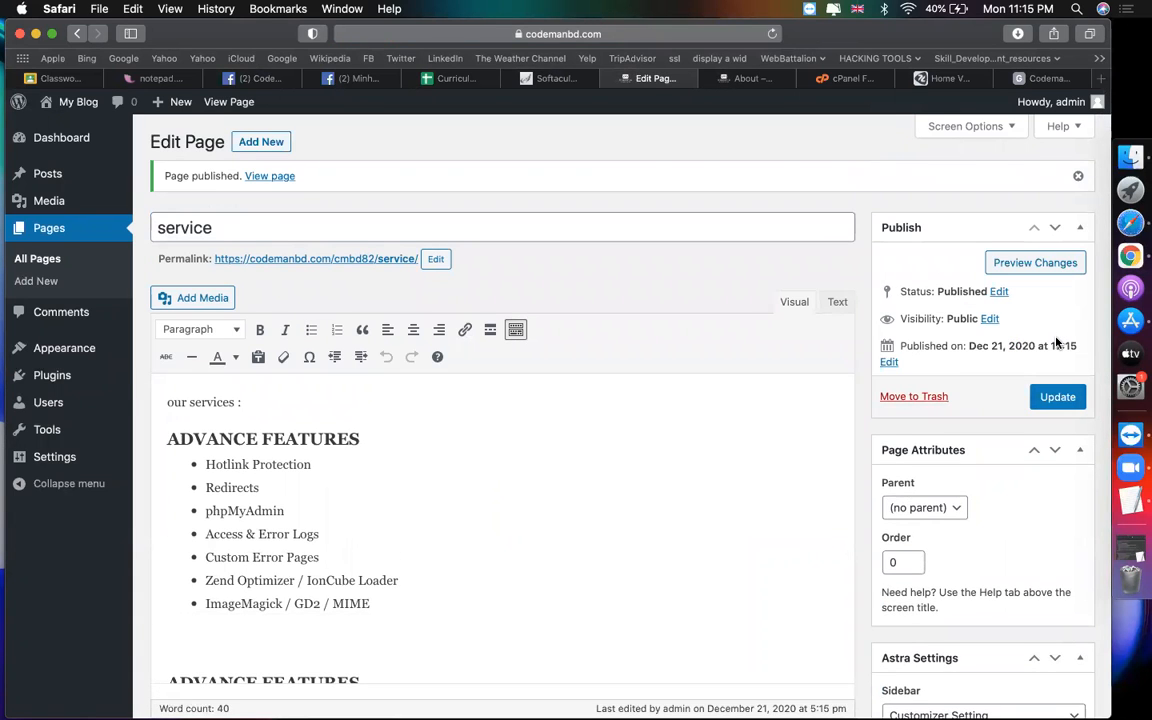
pyautogui.click(278, 145)
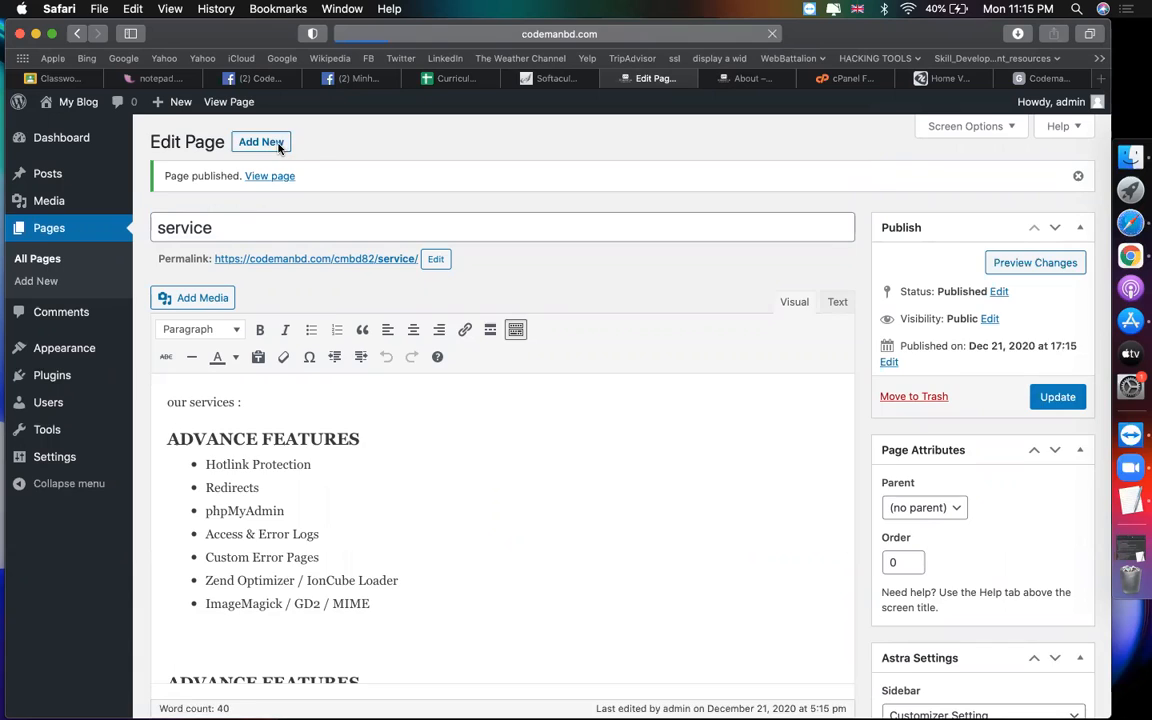
# Step: Title the new page 'contact' and dismiss the share dialog on the Google Maps tab
pyautogui.write('contact')
pyautogui.click(452, 456)
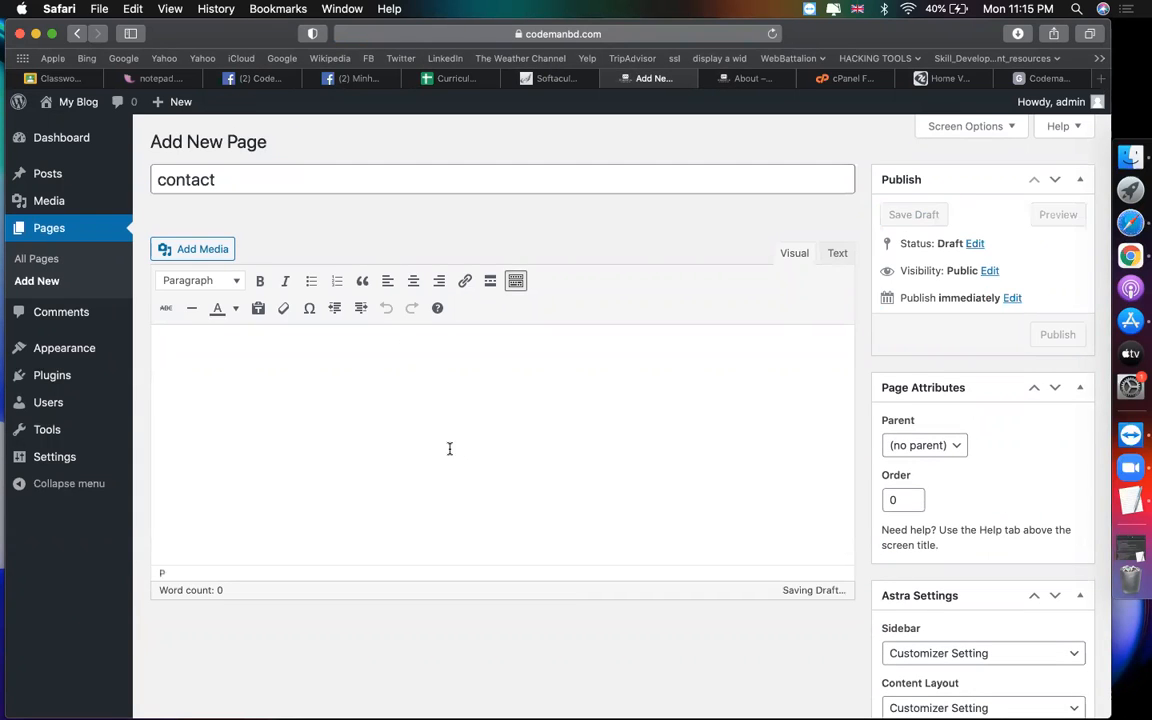
pyautogui.click(1045, 78)
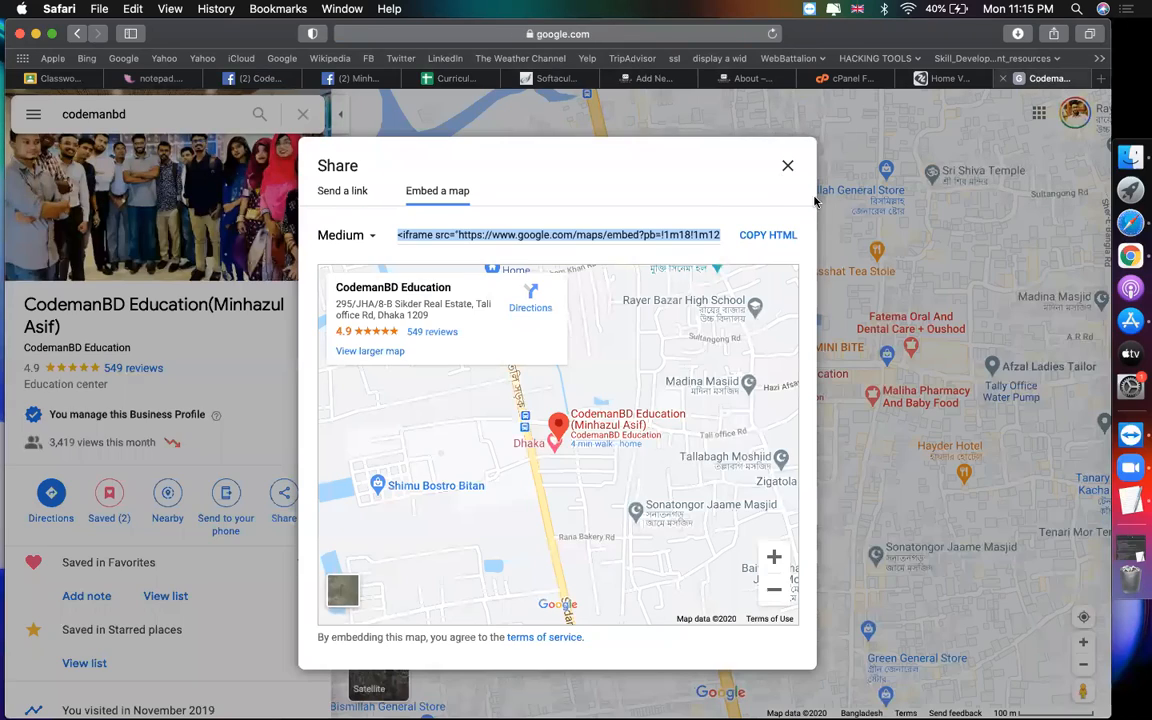
pyautogui.click(787, 165)
# Step: Search Google for 'codemanbd', select the CodemanBD Education business details, and return to the contact draft
pyautogui.click(589, 36)
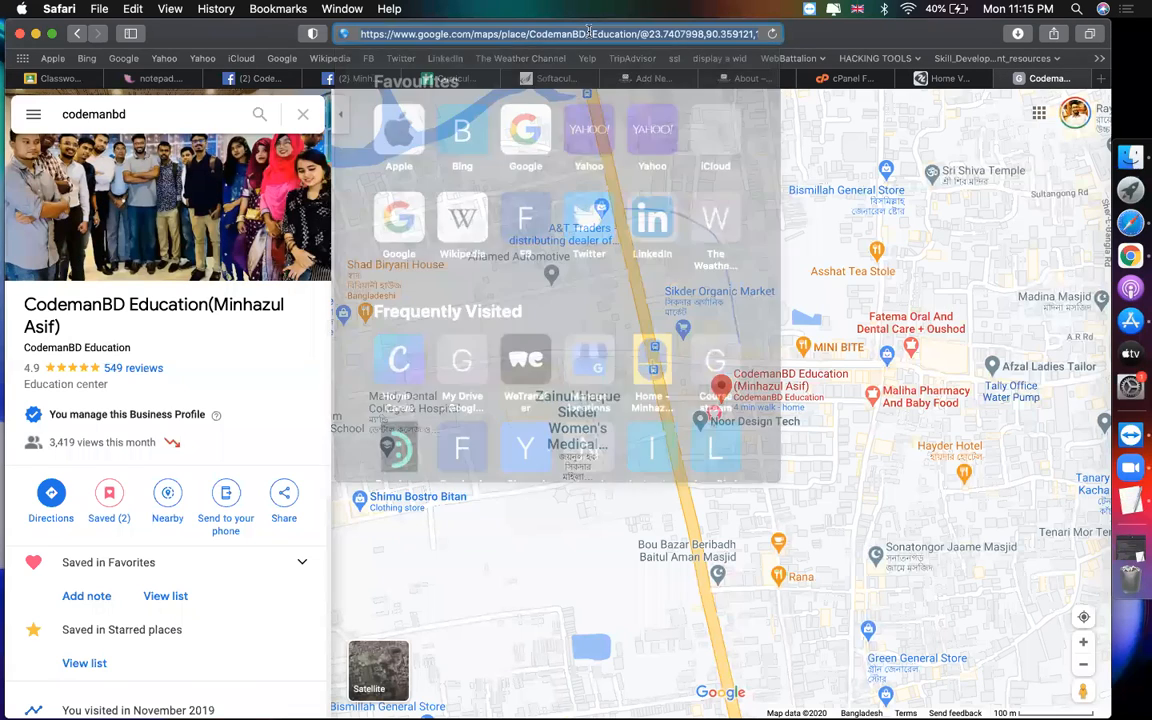
pyautogui.write('codemanbd.co')
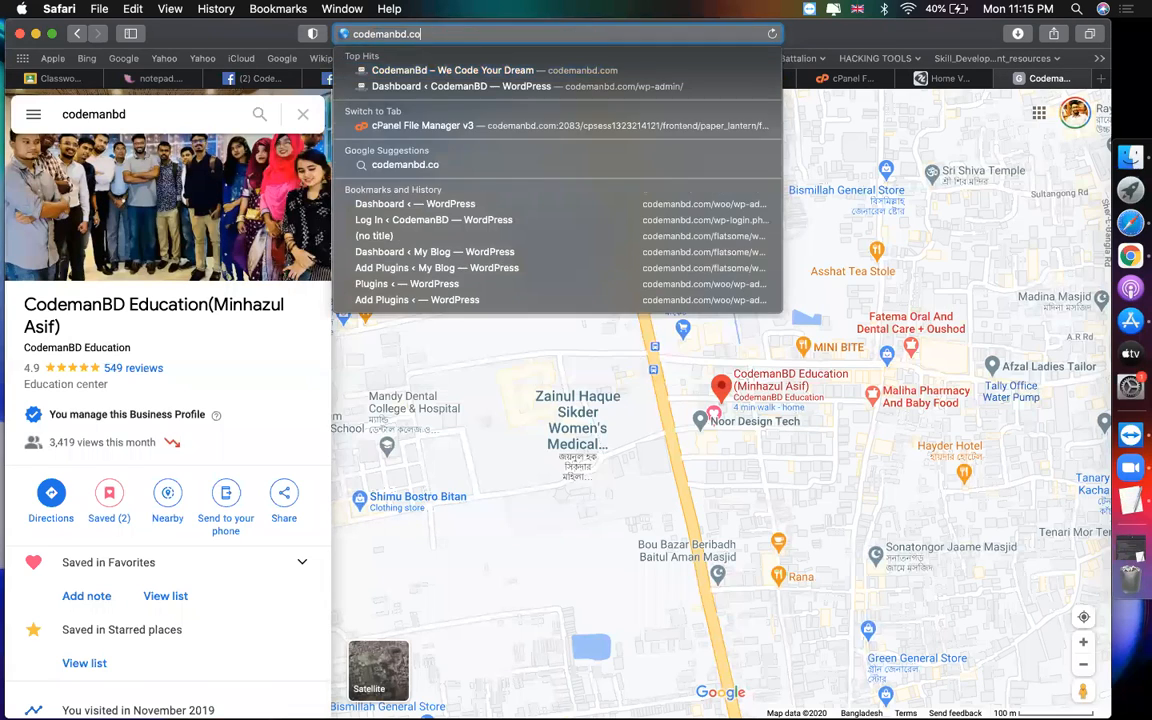
pyautogui.press('Return')
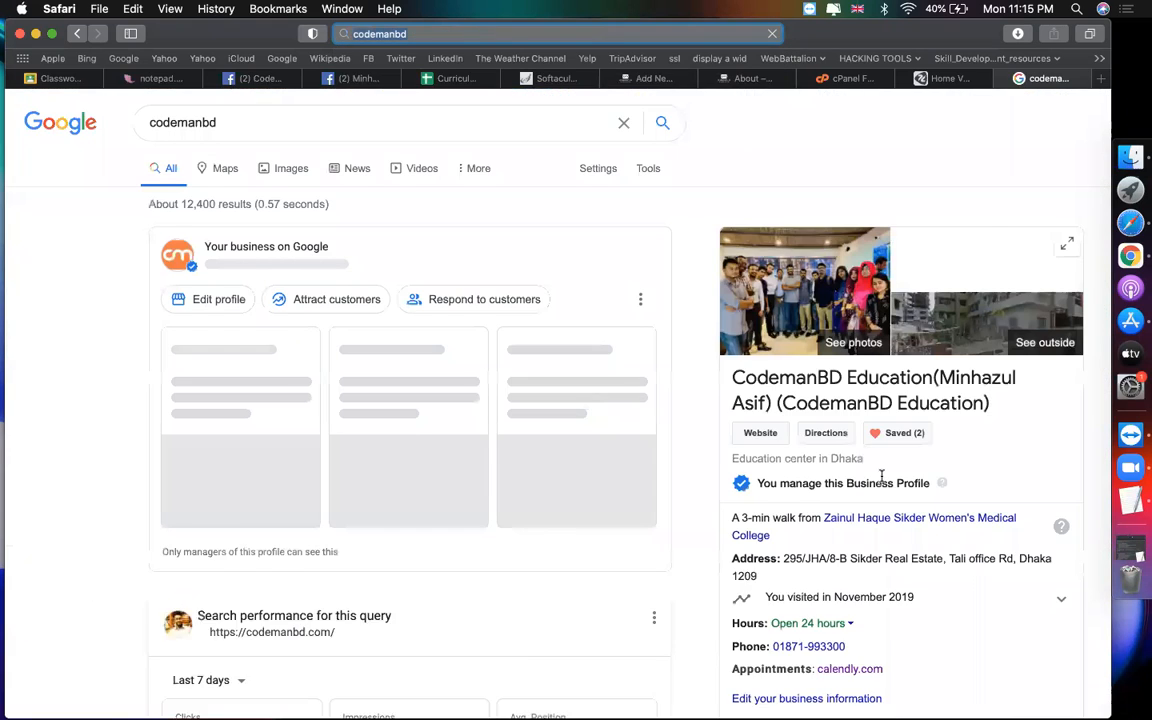
pyautogui.scroll(-2, 941, 548)
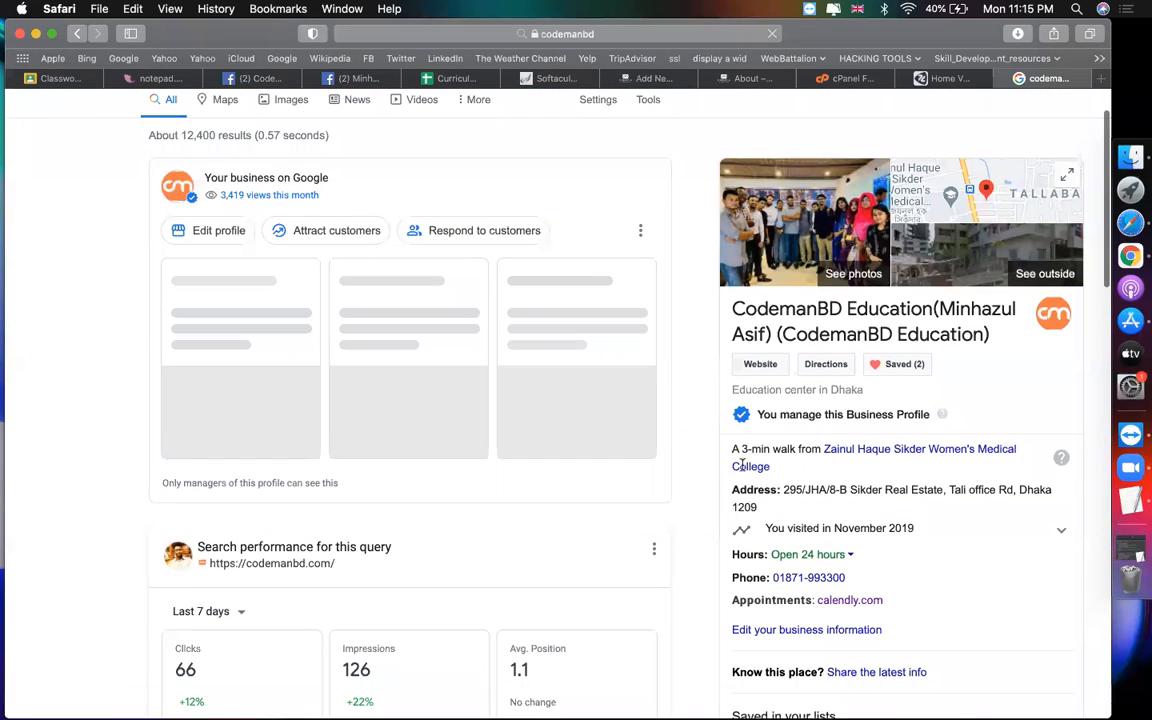
pyautogui.tripleClick(785, 505)
pyautogui.moveTo(941, 643); pyautogui.dragTo(730, 447)
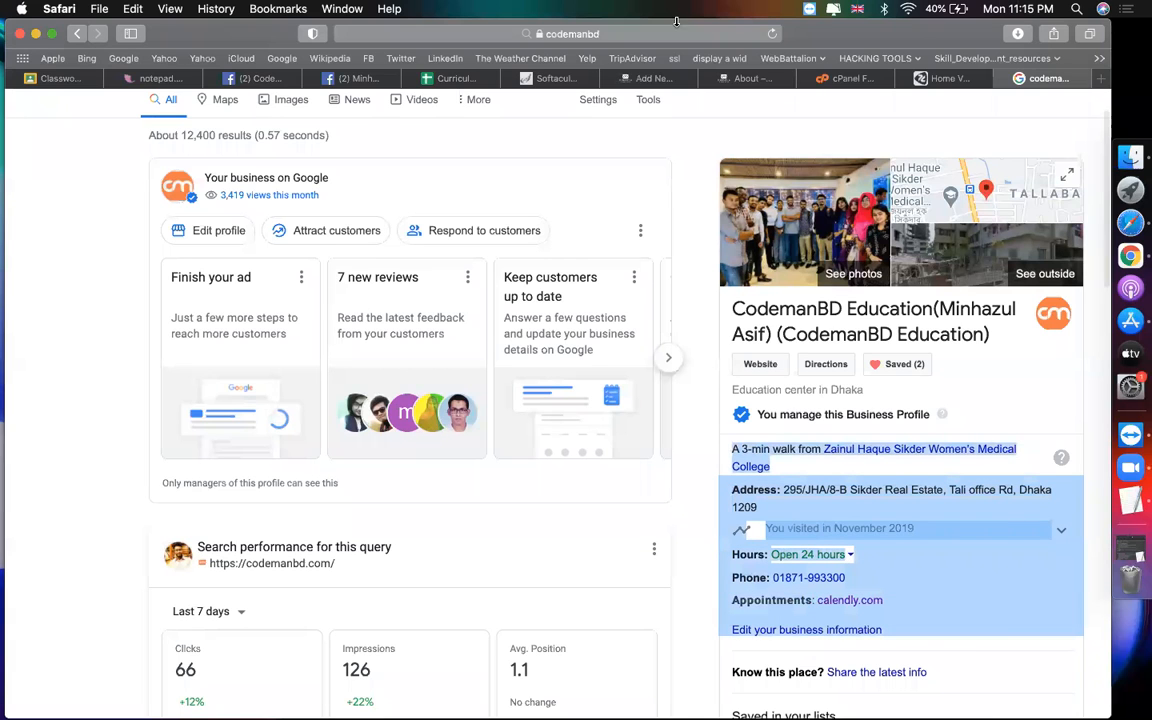
pyautogui.click(770, 78)
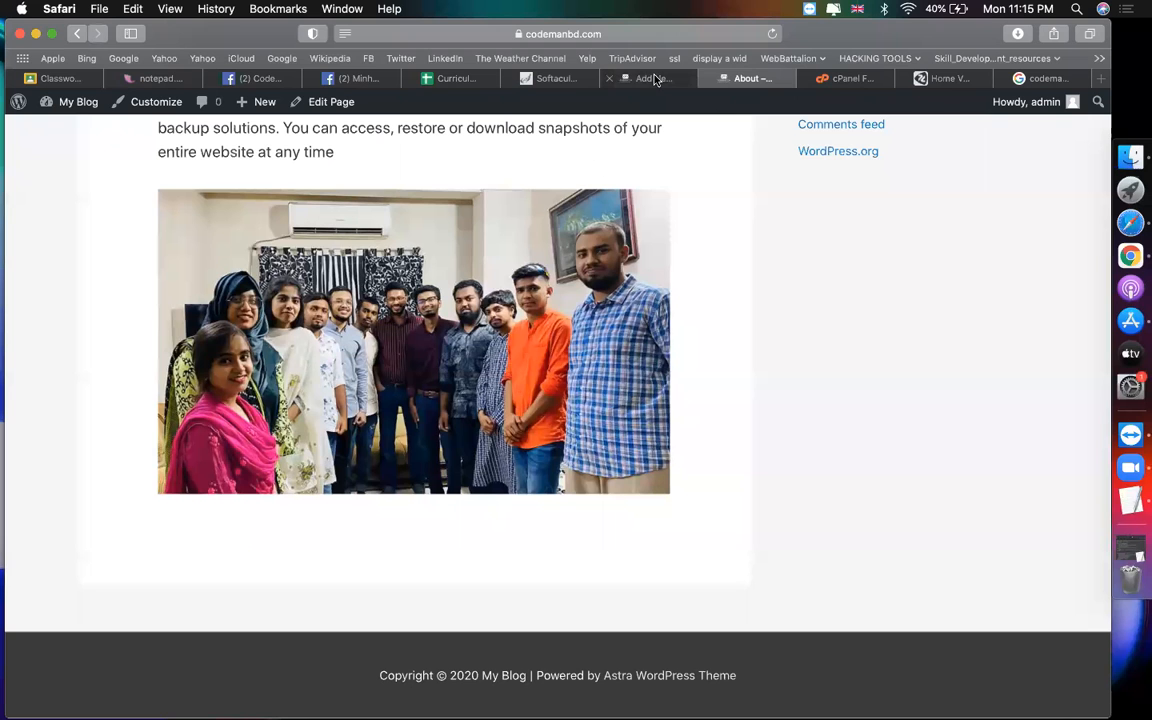
pyautogui.click(652, 78)
# Step: Paste the copied CodemanBD business details into the contact page body
pyautogui.write("A 3-min walk from Zainul Haque Sikder Women's Medical College Address: 295/JHA/8-B Sikder Real Estate, Tali office Rd, Dhaka 1209  You visited in November 2019")
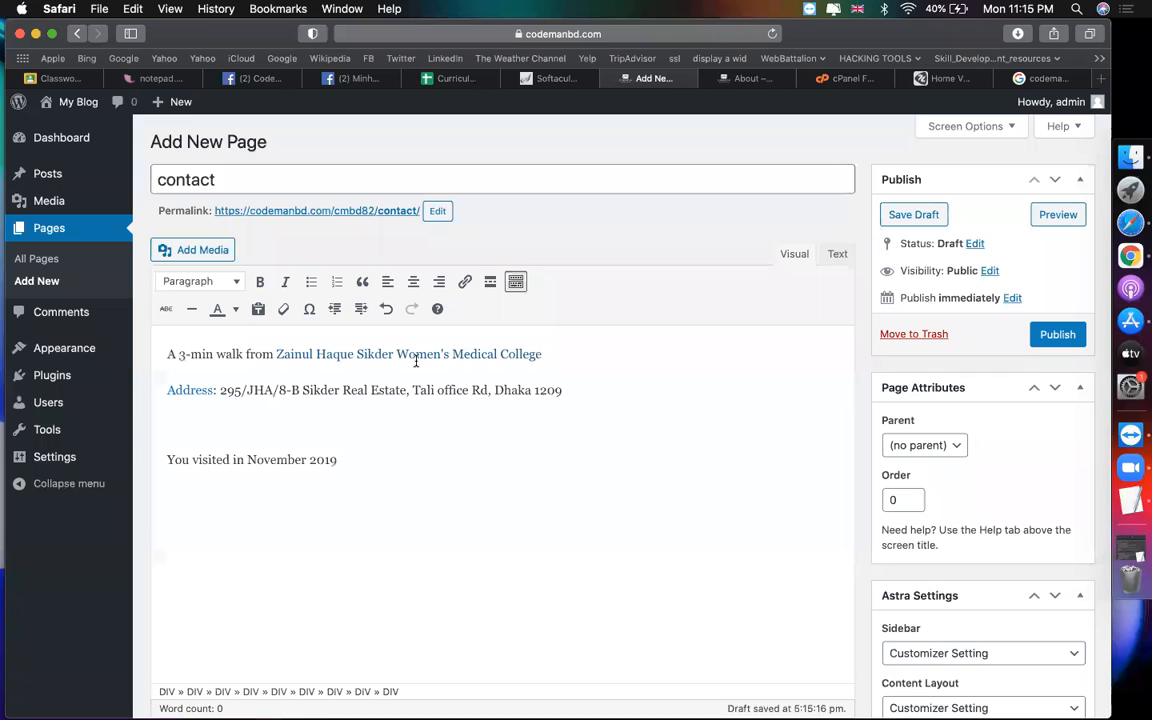
pyautogui.scroll(-2, 459, 506)
pyautogui.click(341, 483)
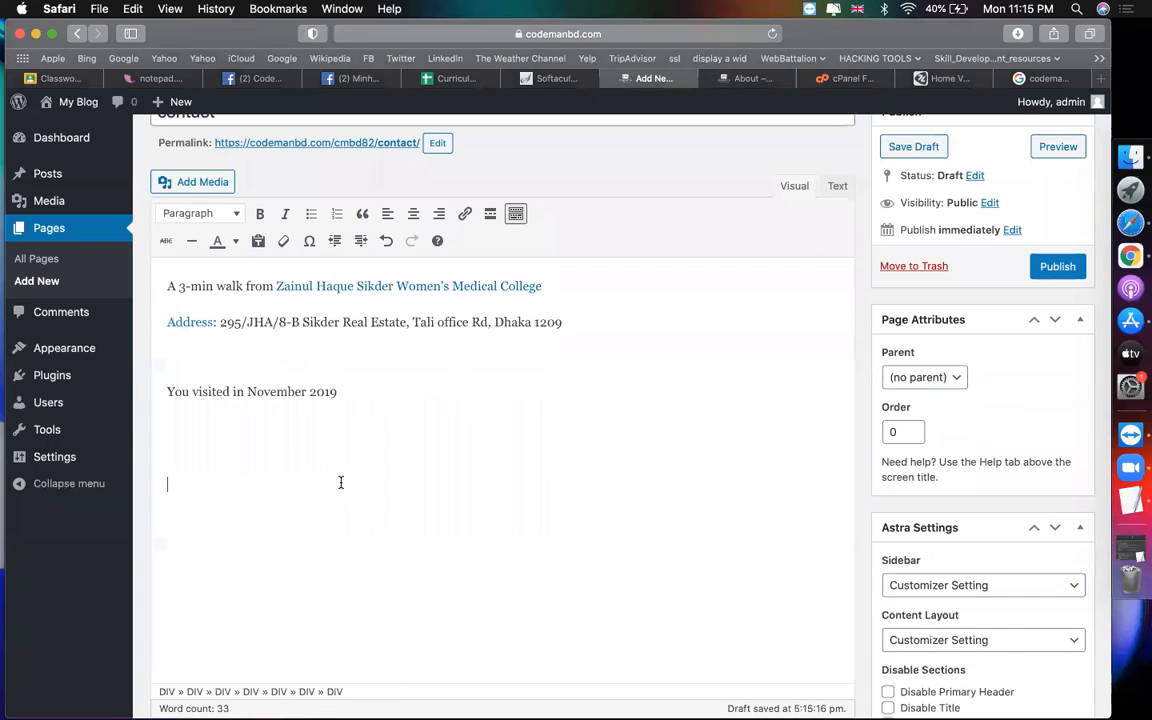
pyautogui.scroll(-2, 270, 477)
pyautogui.click(190, 352)
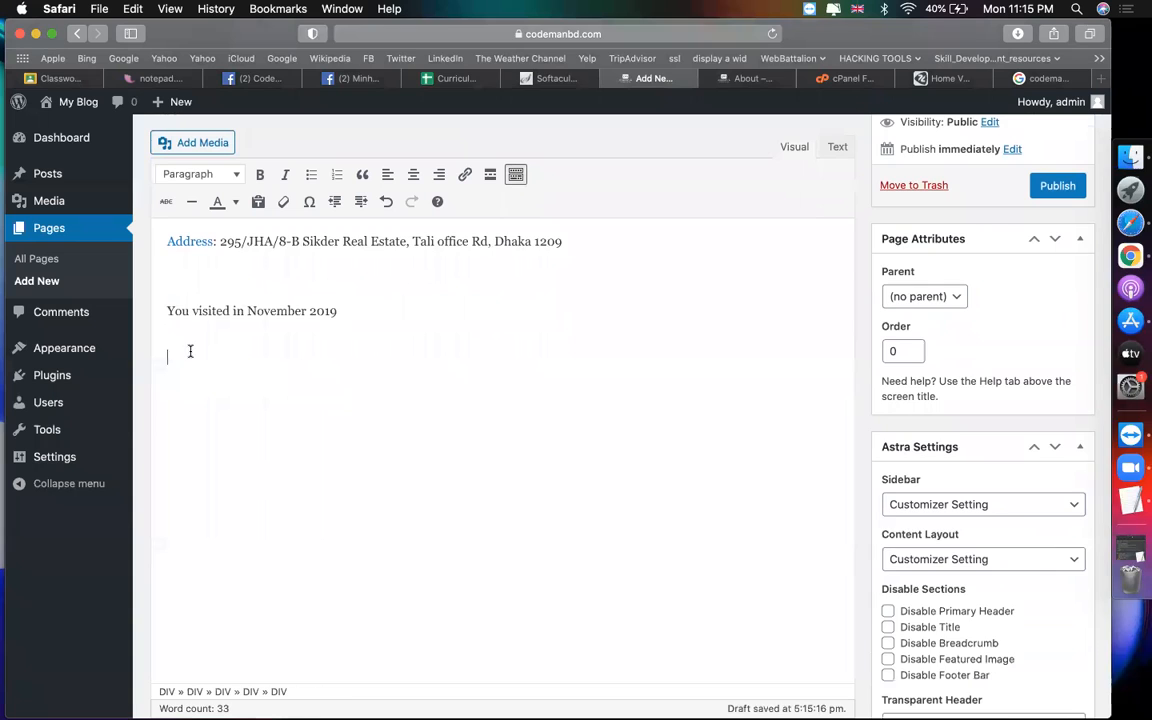
pyautogui.press('super+a')
# Step: Delete the blank lines above Hours: and add an empty line after the business details
pyautogui.scroll(3, 323, 330)
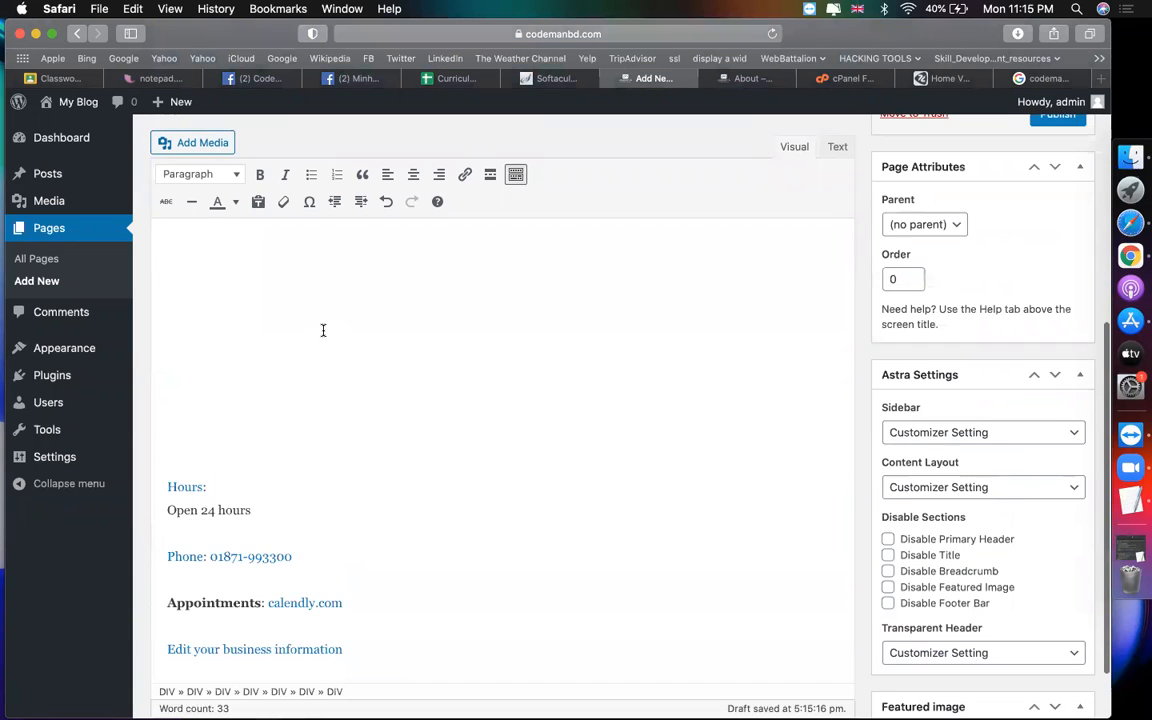
pyautogui.moveTo(203, 506); pyautogui.dragTo(179, 269)
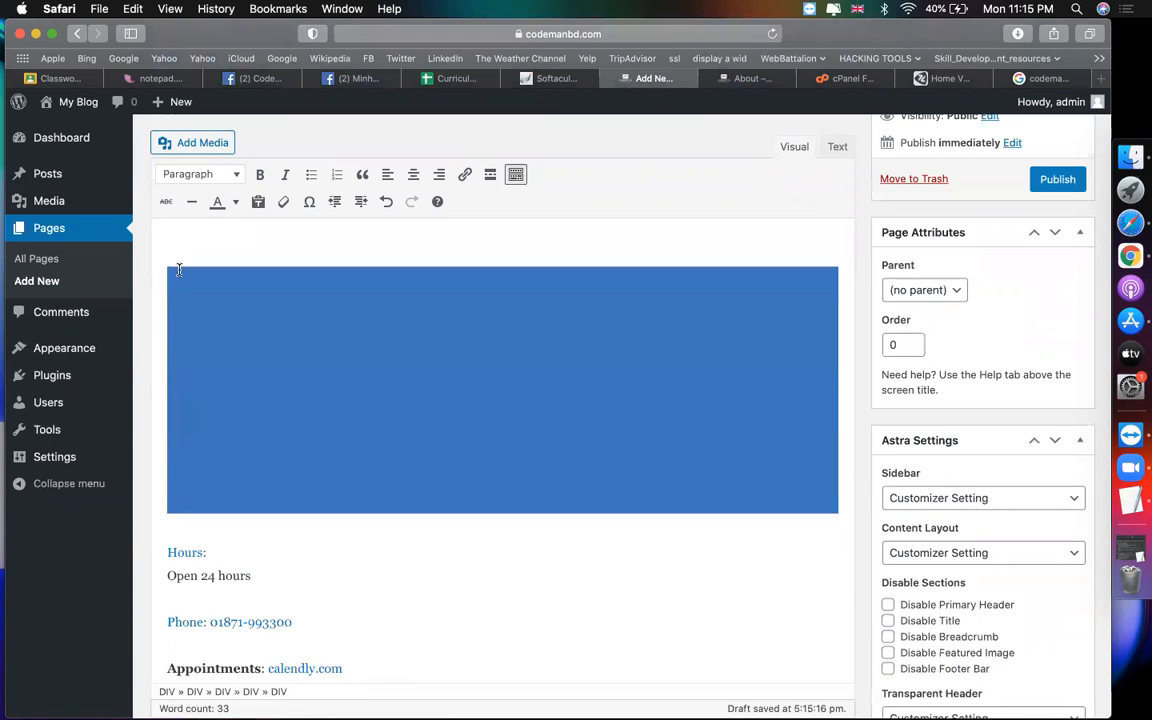
pyautogui.press('BackSpace')
pyautogui.hotkey('ctrl', 'z')
pyautogui.click(168, 298)
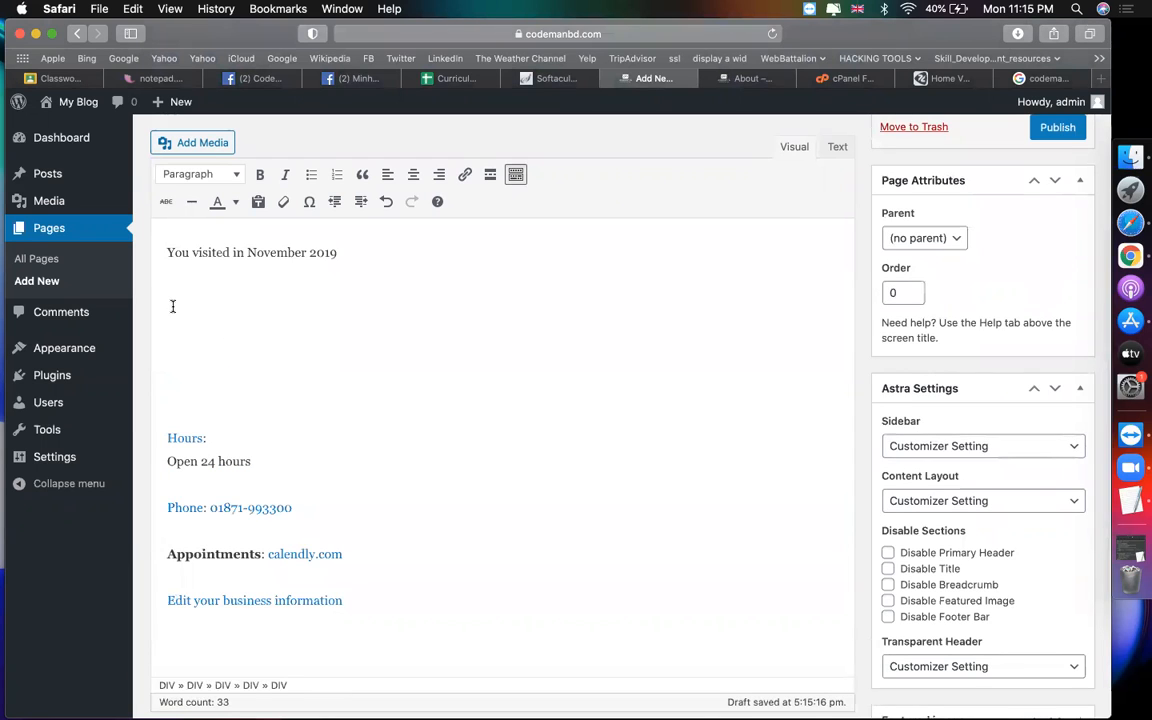
pyautogui.hotkey('shift', 'Down')
pyautogui.hotkey('shift', 'Down')
pyautogui.hotkey('shift', 'Down')
pyautogui.press('BackSpace')
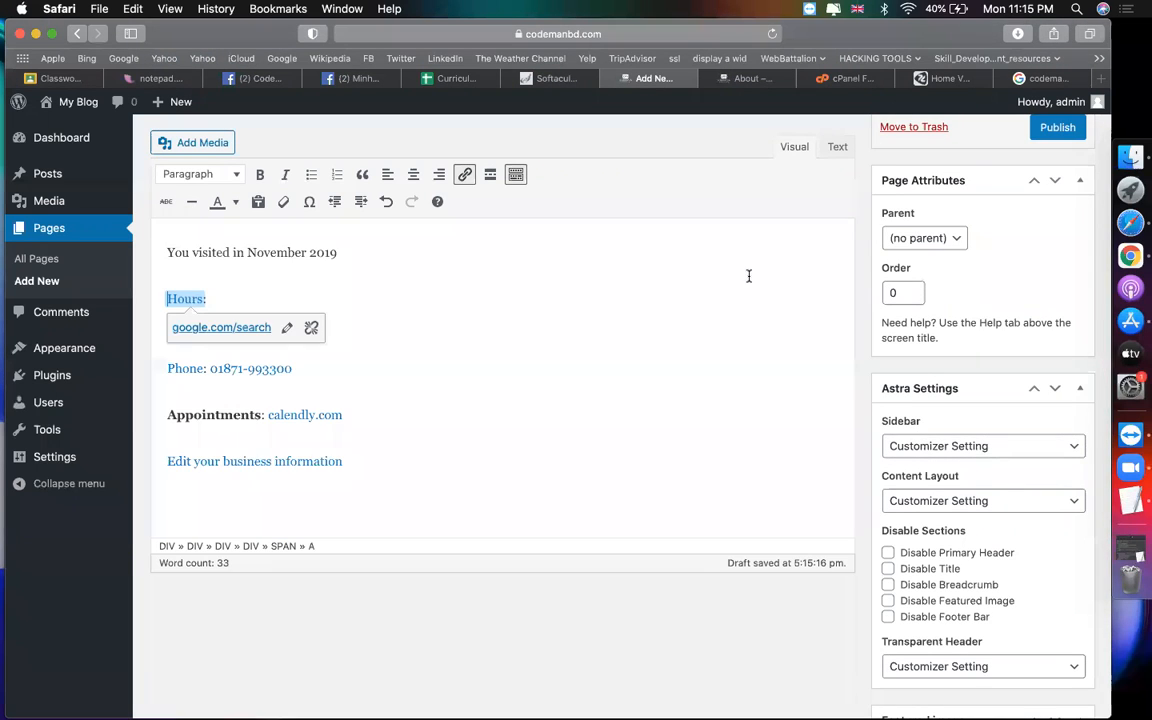
pyautogui.click(542, 460)
pyautogui.press('Return')
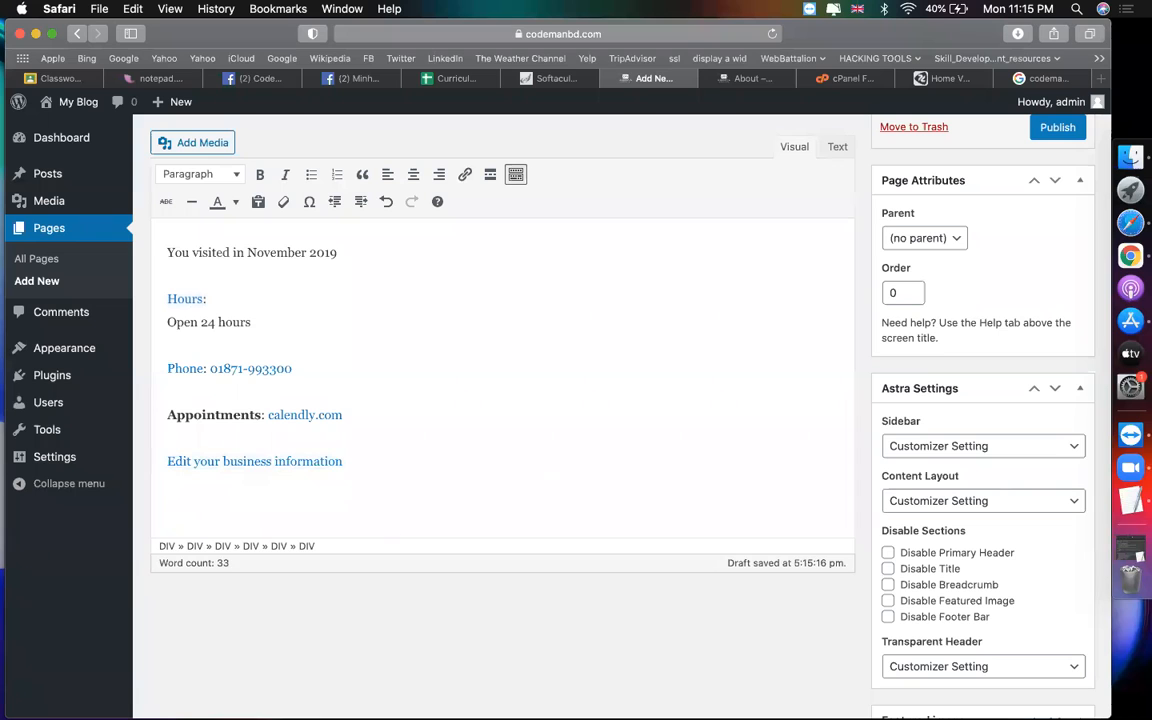
# Step: Pick a portrait photo file to upload as the page's featured image
pyautogui.scroll(-3, 880, 650)
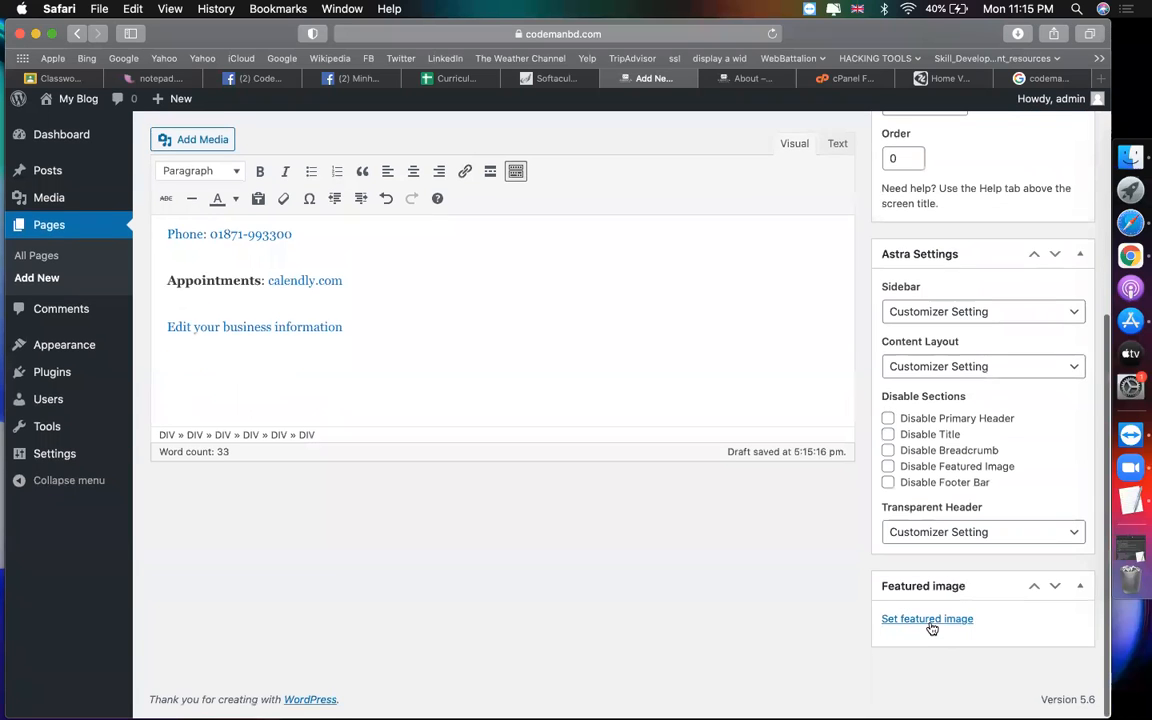
pyautogui.click(928, 624)
pyautogui.click(66, 170)
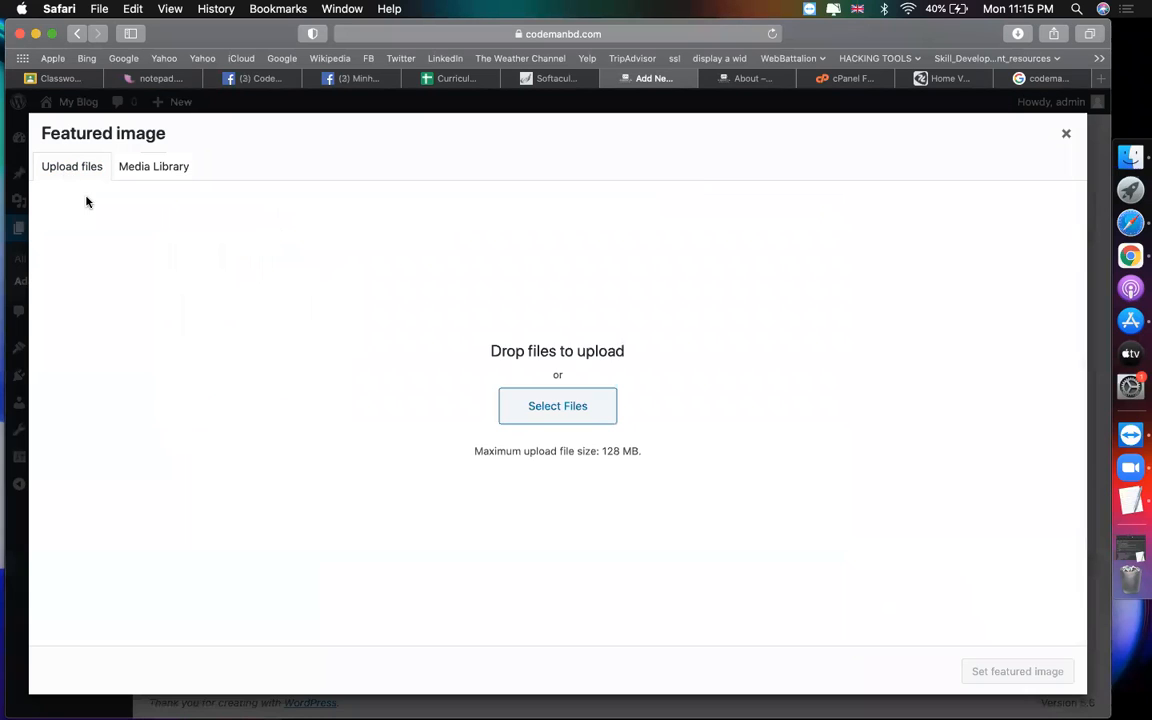
pyautogui.click(542, 410)
pyautogui.click(305, 300)
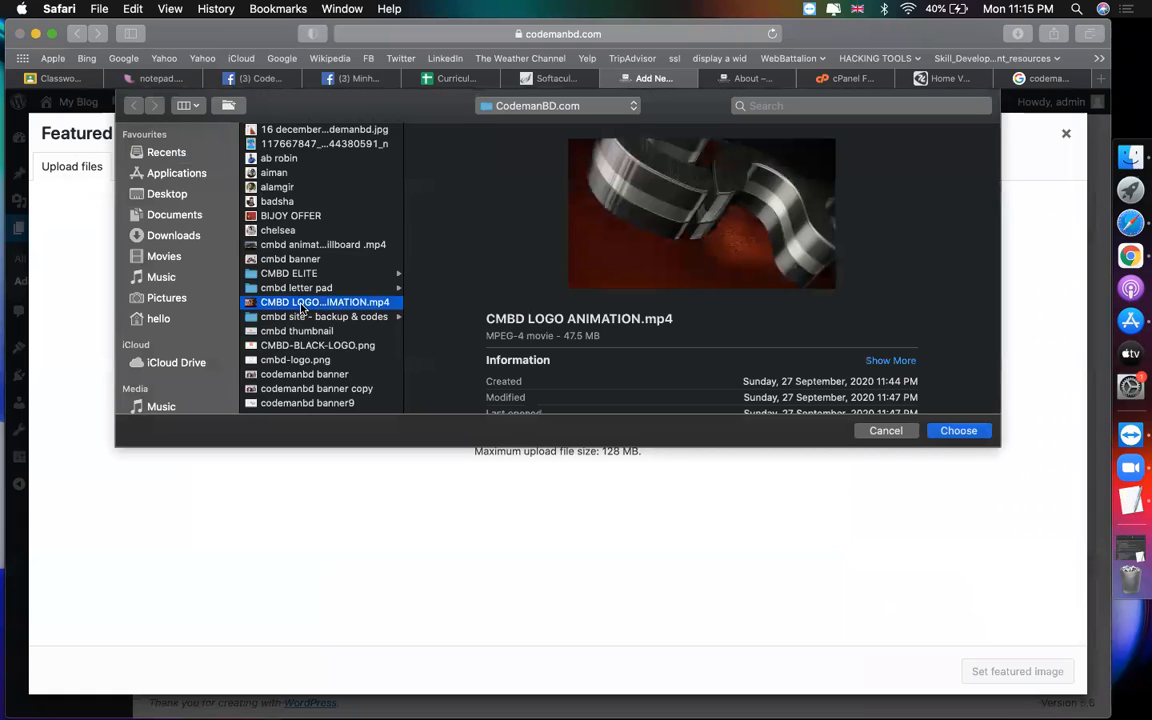
pyautogui.scroll(-5, 300, 305)
pyautogui.scroll(-5, 312, 335)
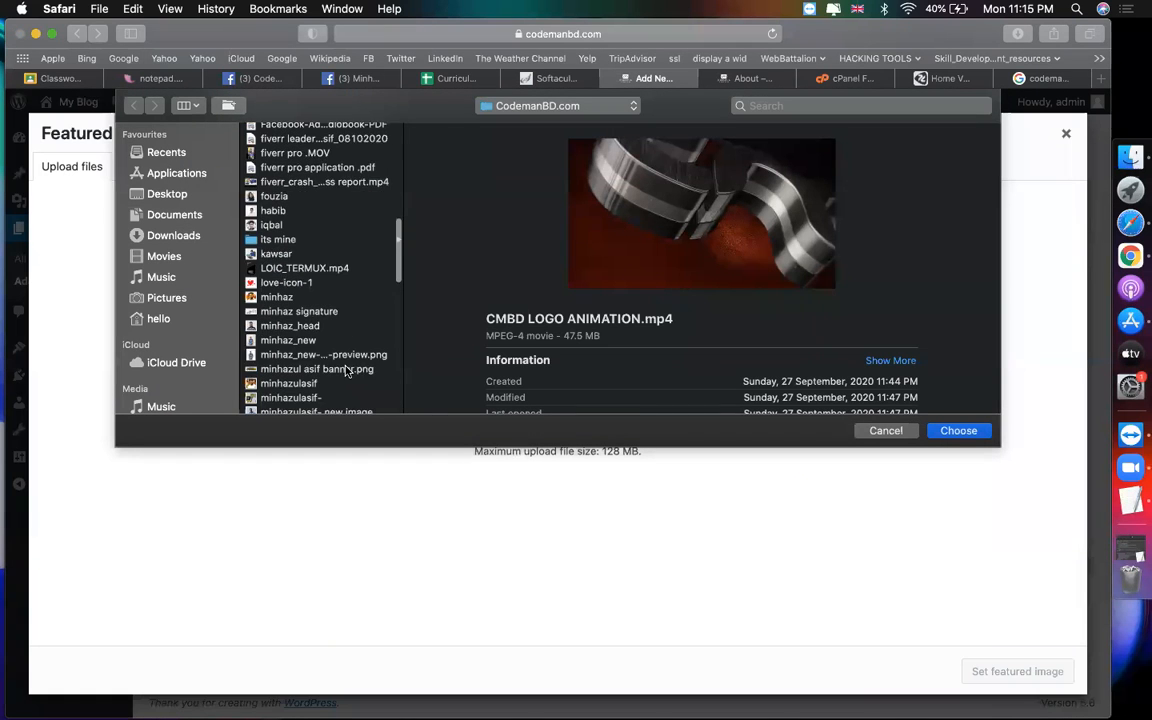
pyautogui.click(315, 339)
pyautogui.click(300, 353)
# Step: Set the uploaded portrait photo as featured image and publish the contact page
pyautogui.scroll(-1, 310, 364)
pyautogui.press('Return')
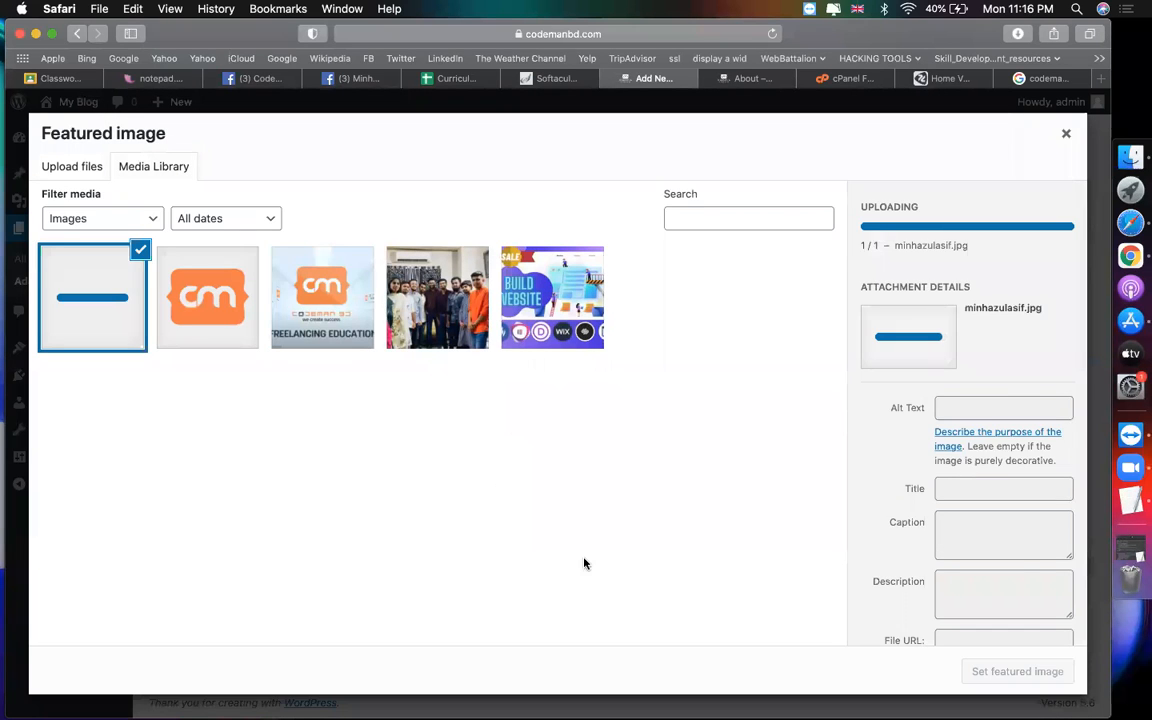
pyautogui.click(1025, 672)
pyautogui.scroll(10, 866, 453)
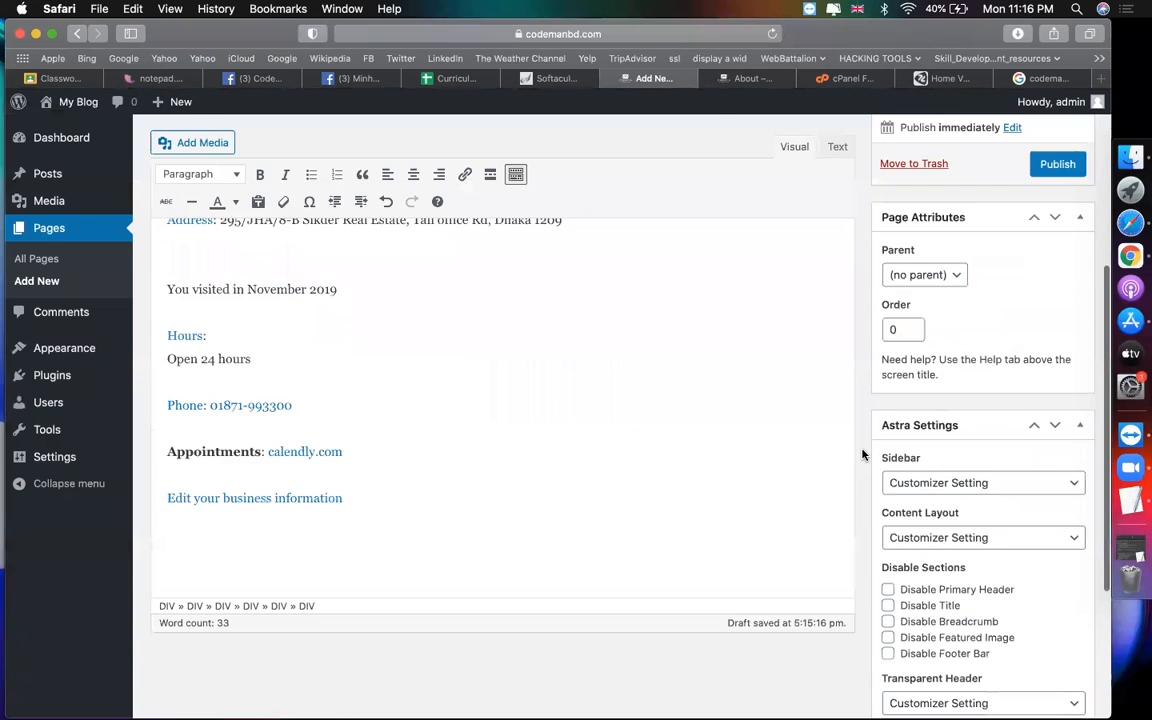
pyautogui.click(1060, 338)
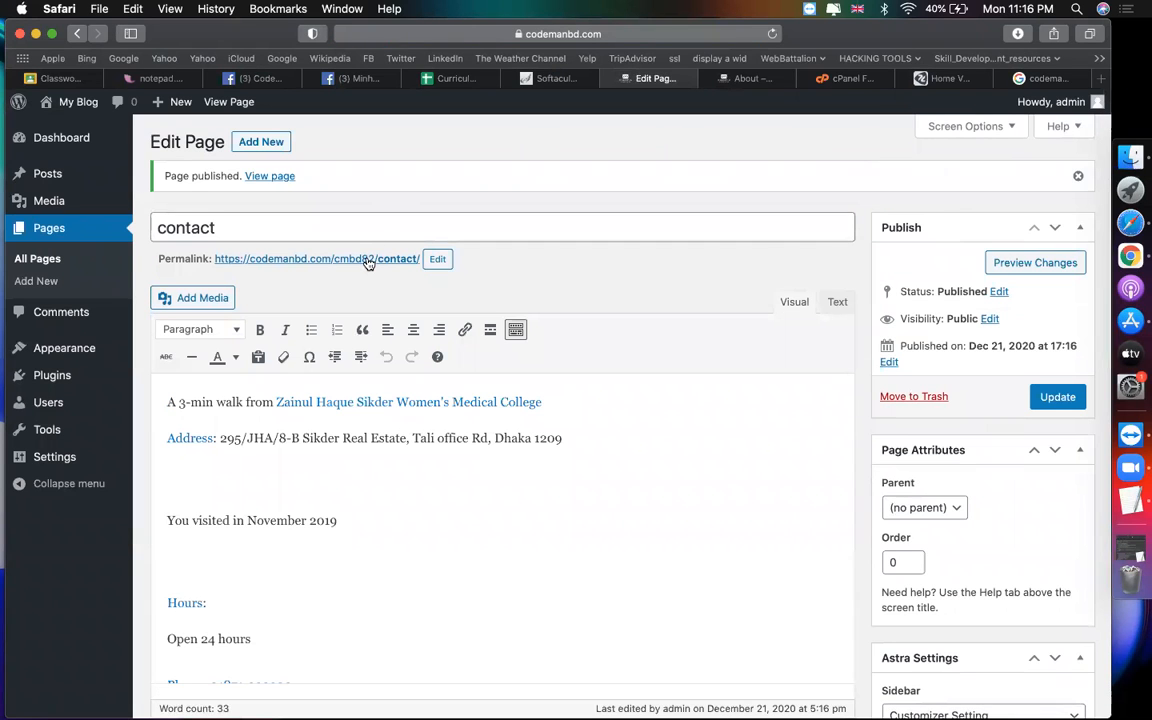
# Step: Open the contact page permalink in a new tab, review the photo and details, then return to the editor
pyautogui.rightClick(368, 261)
pyautogui.click(392, 261)
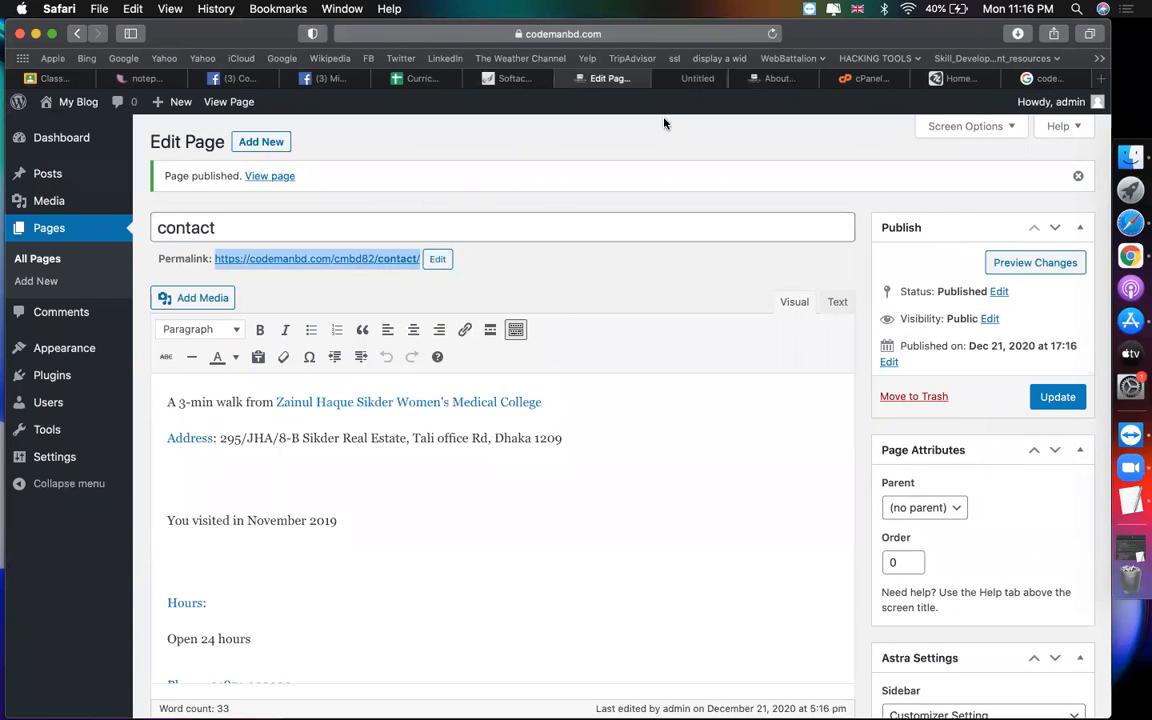
pyautogui.click(690, 78)
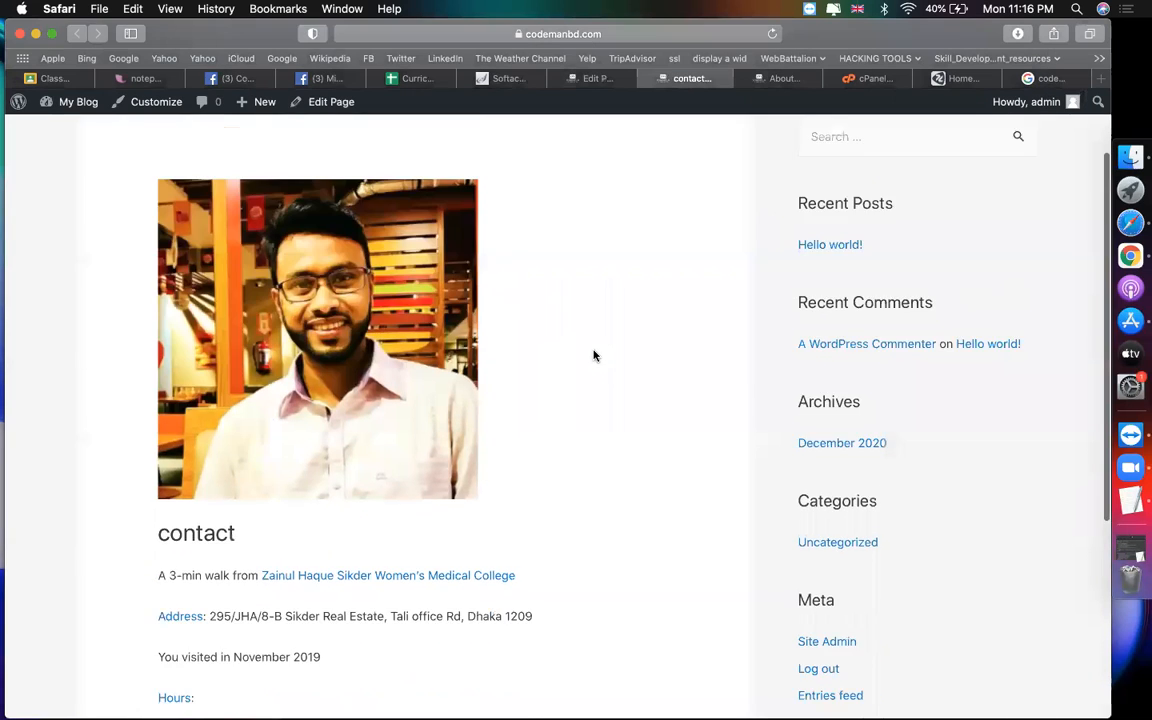
pyautogui.scroll(-5, 594, 355)
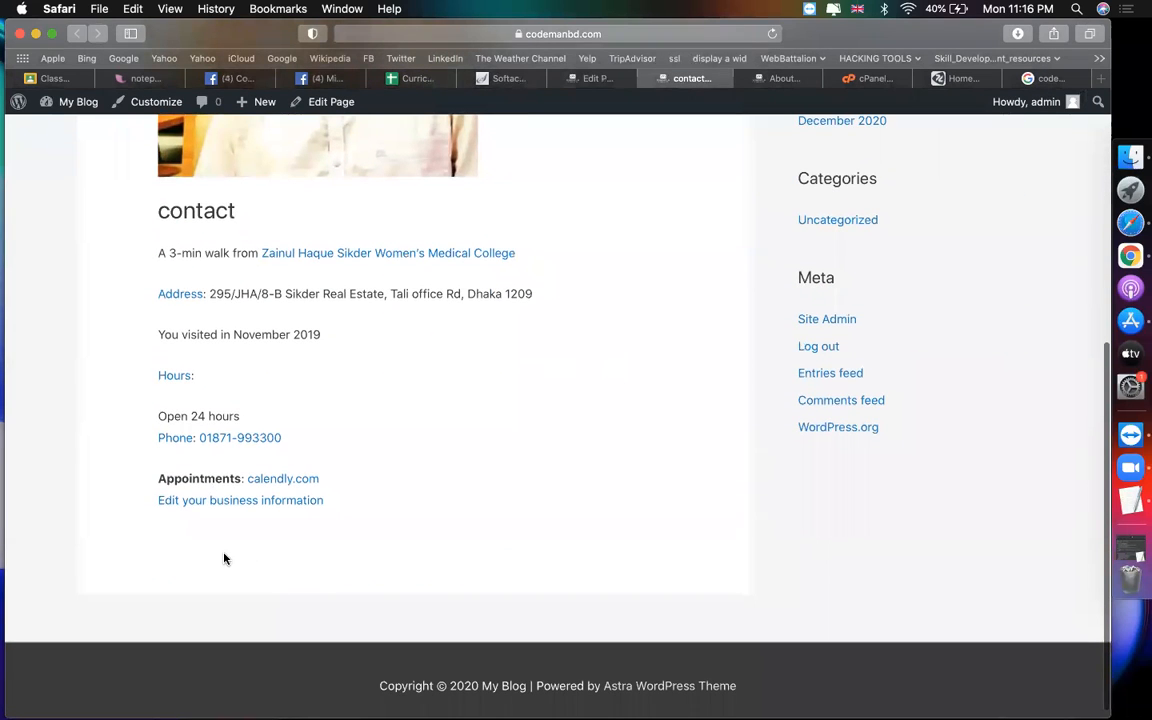
pyautogui.click(594, 79)
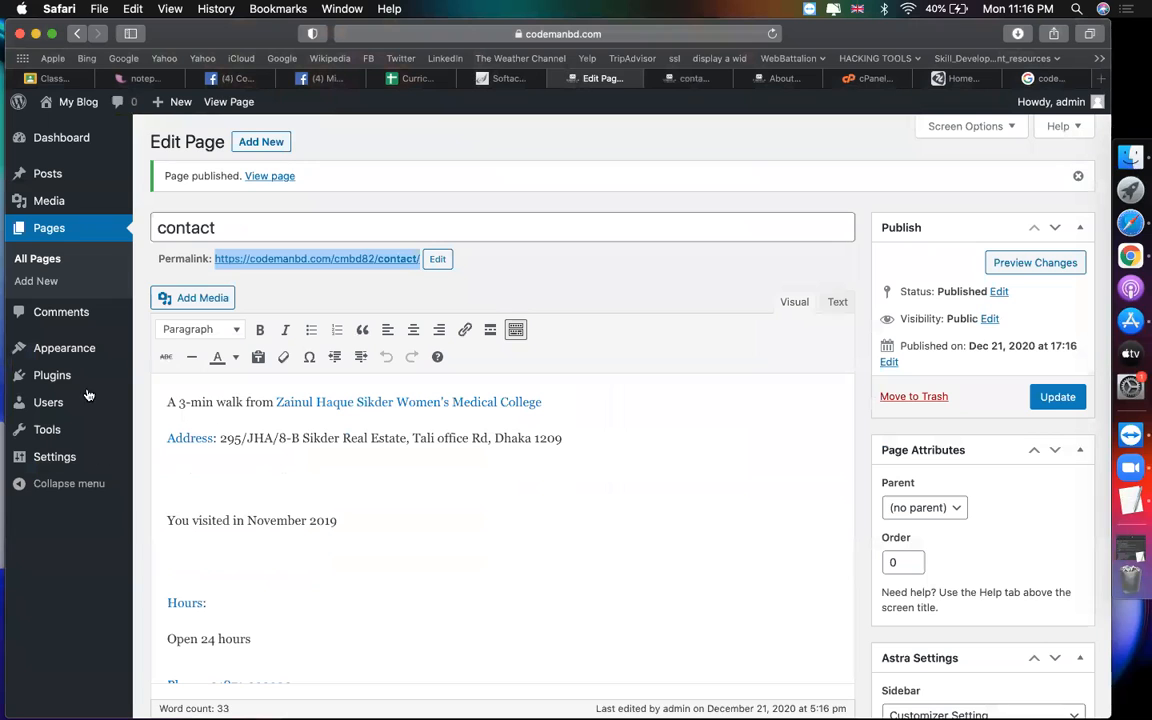
# Step: Search the plugin directory for 'contact' and install Contact Form 7
pyautogui.moveTo(100, 376)
pyautogui.click(165, 401)
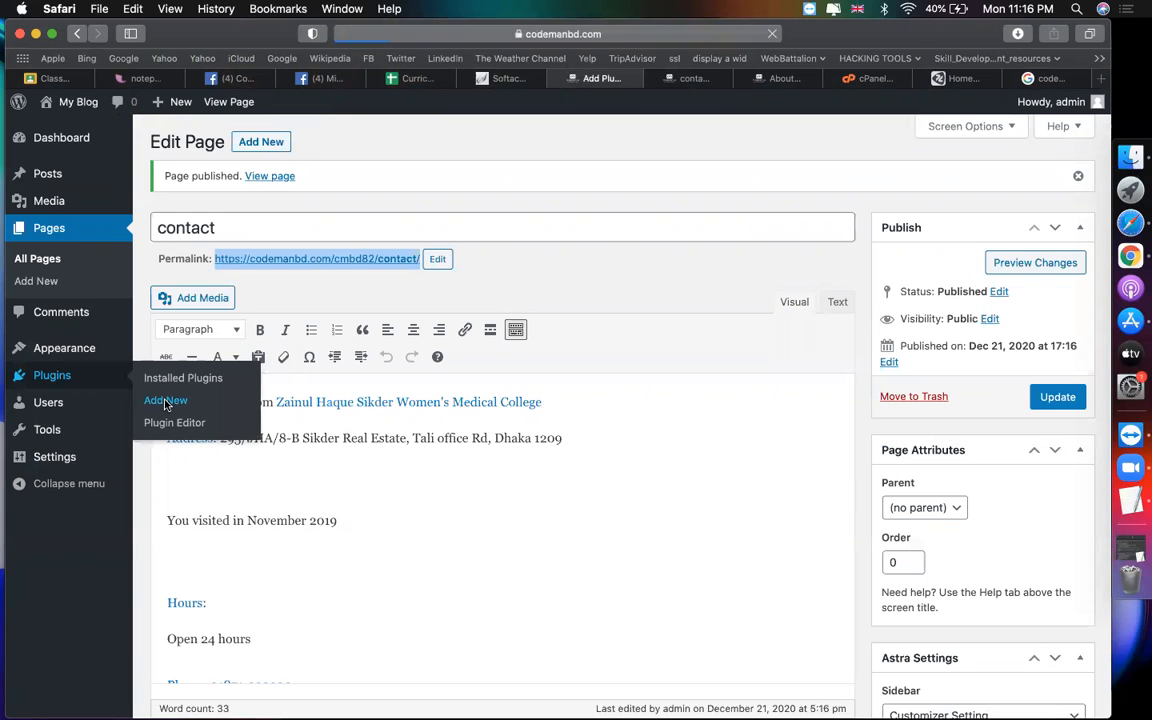
pyautogui.click(902, 186)
pyautogui.write('contact')
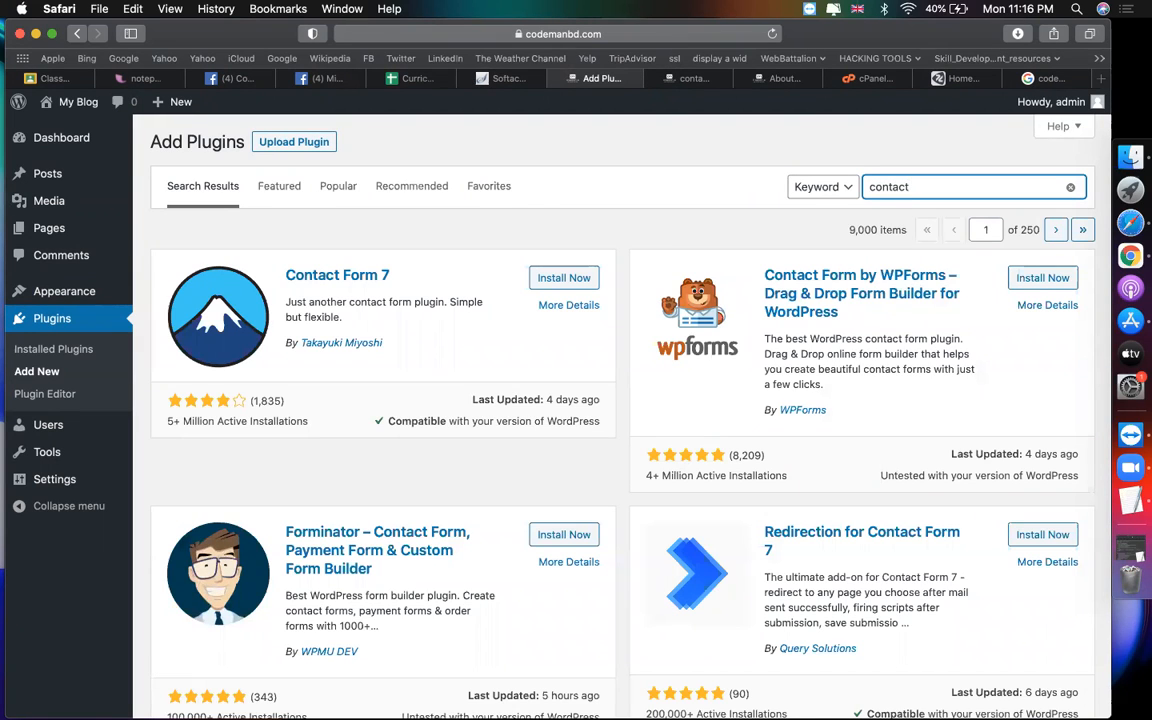
pyautogui.click(562, 280)
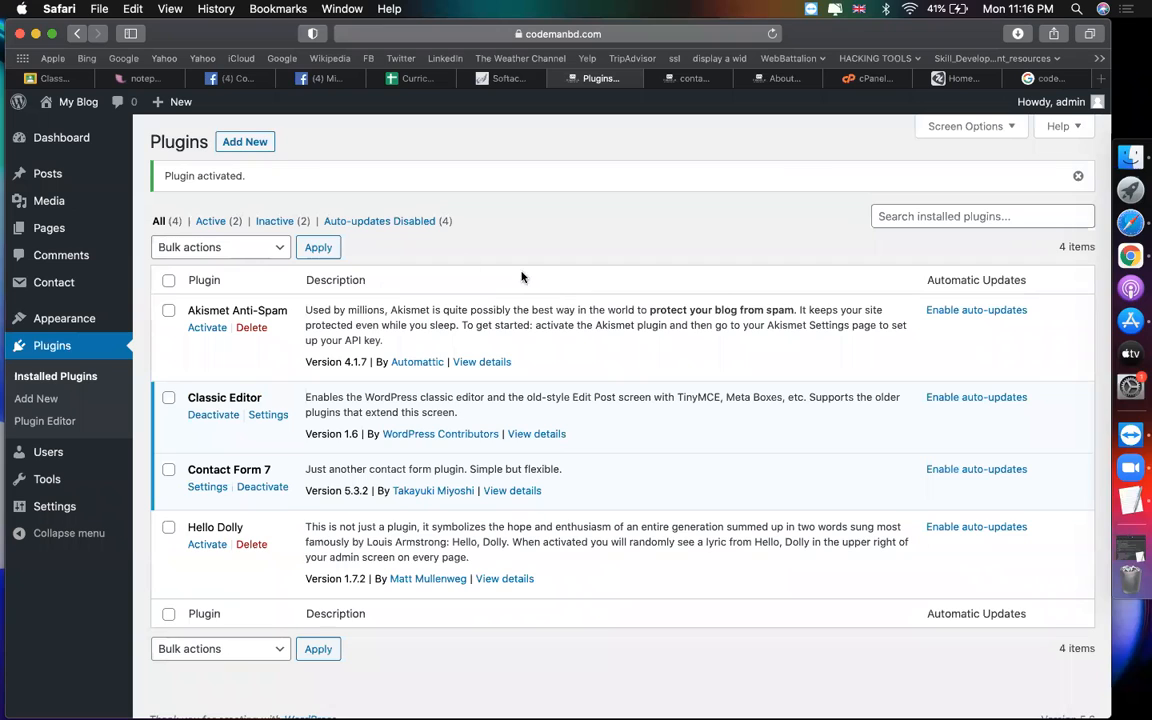
# Step: Copy the Contact form 1 shortcode from the Contact Forms list, then switch to the live contact page
pyautogui.moveTo(67, 287)
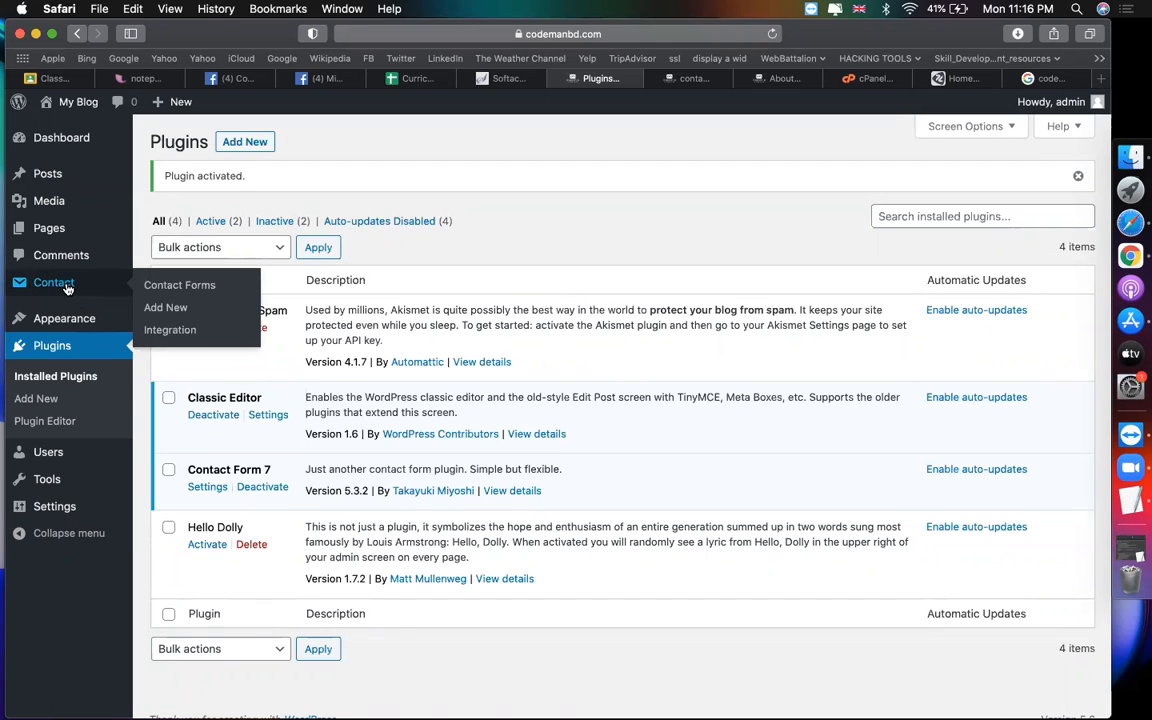
pyautogui.click(190, 289)
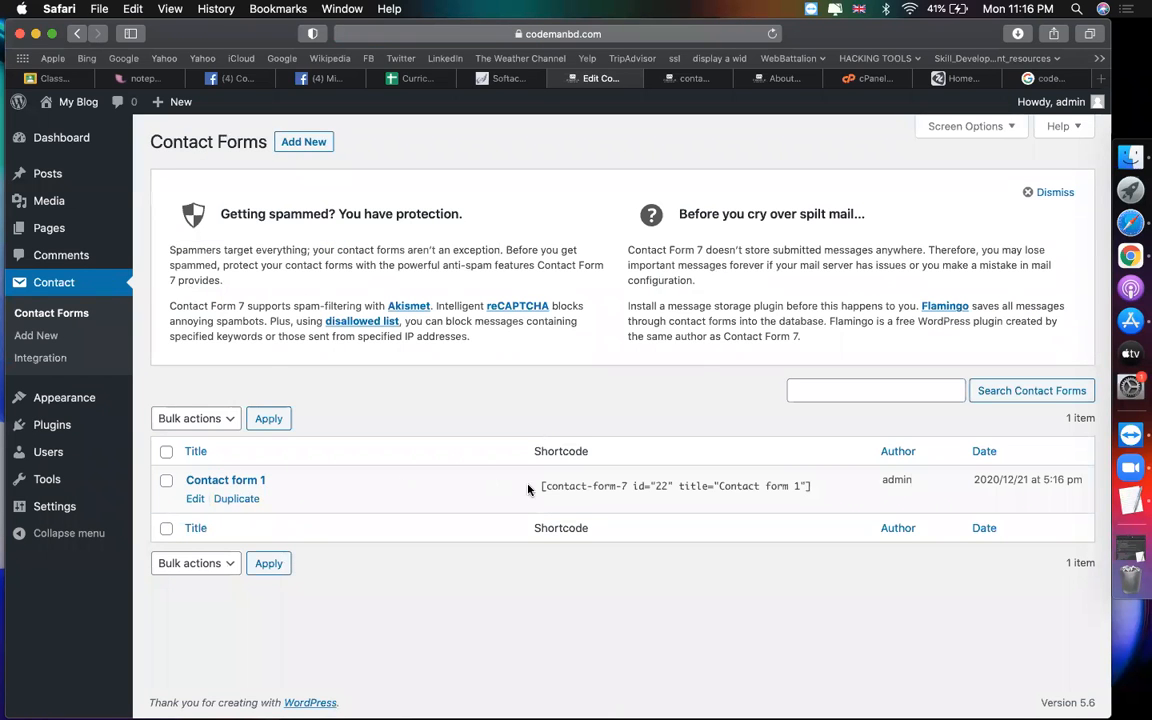
pyautogui.moveTo(563, 491)
pyautogui.click(813, 487)
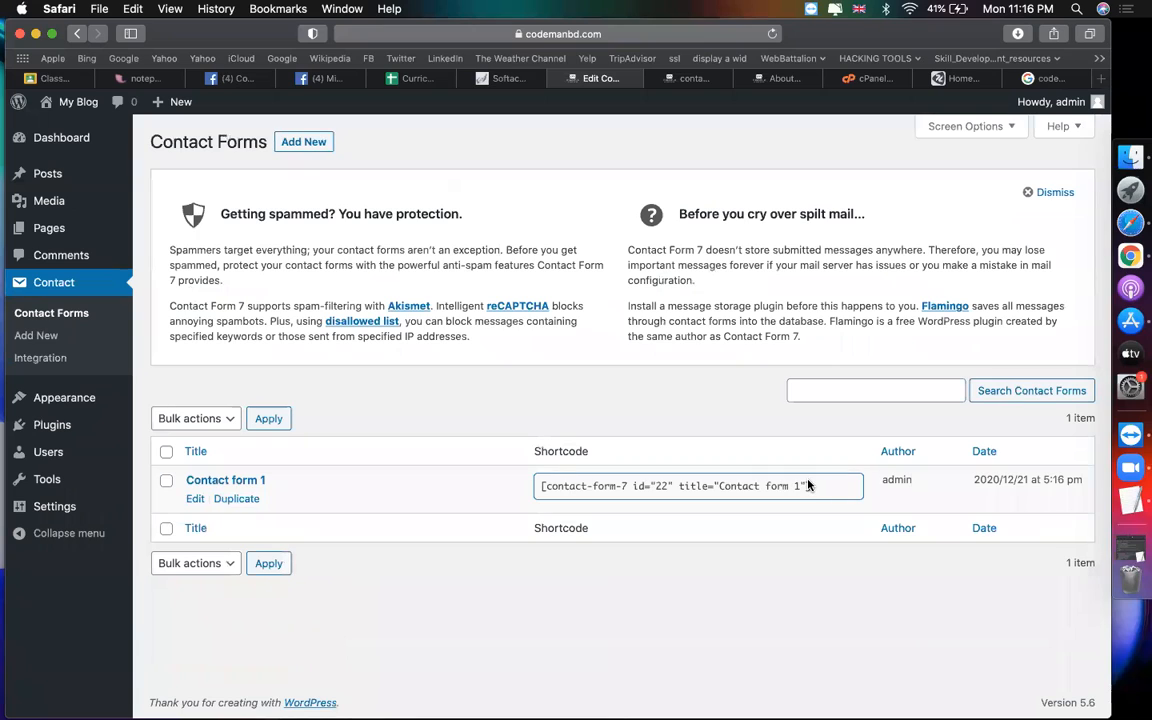
pyautogui.tripleClick(815, 485)
pyautogui.press('super+c')
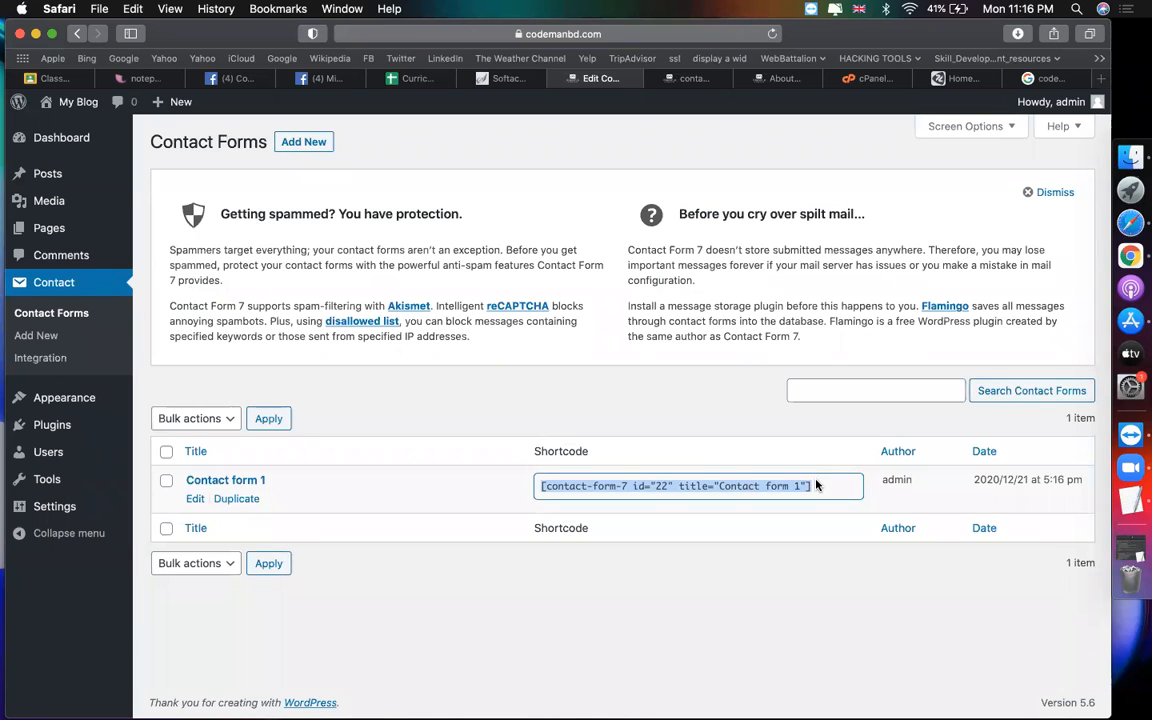
pyautogui.press('super+c')
pyautogui.click(686, 78)
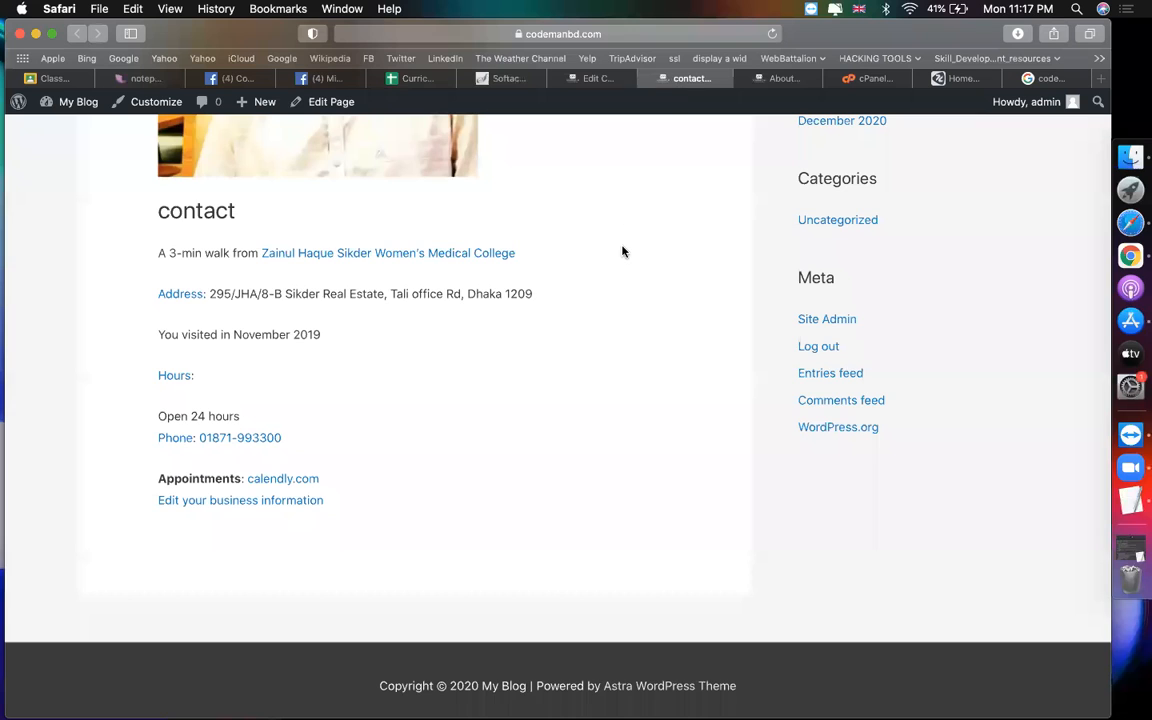
# Step: Return to the admin tab and list All Pages: About, contact, Home and service
pyautogui.scroll(5, 622, 252)
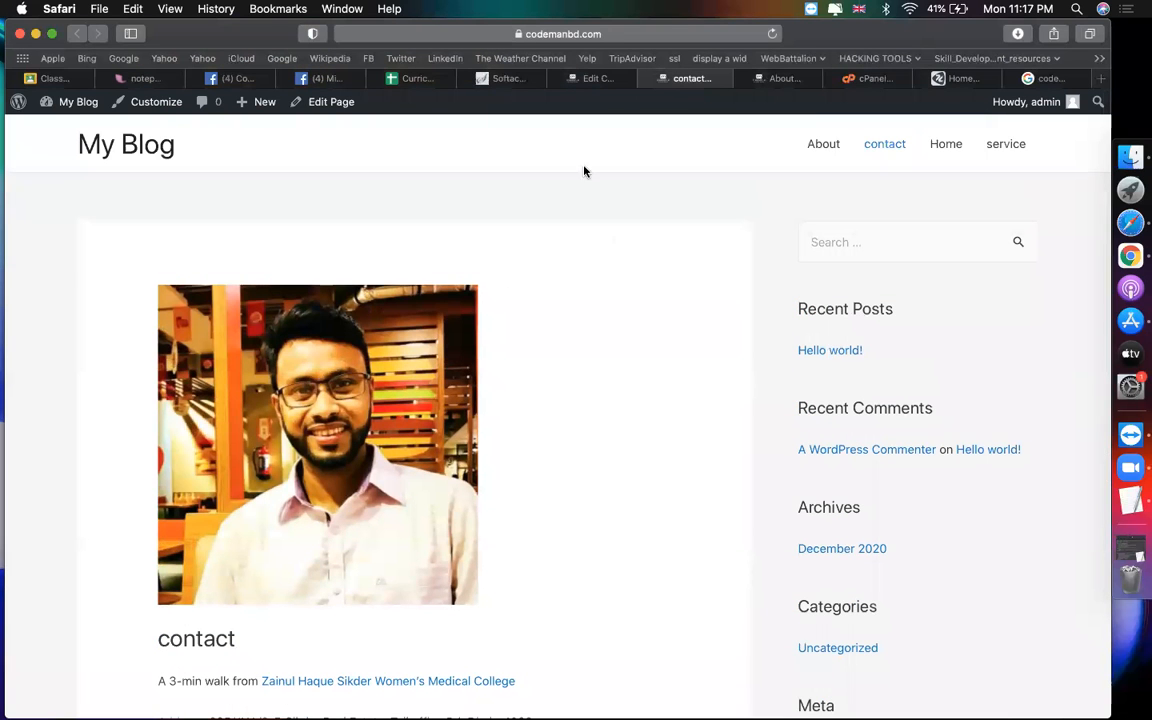
pyautogui.click(592, 79)
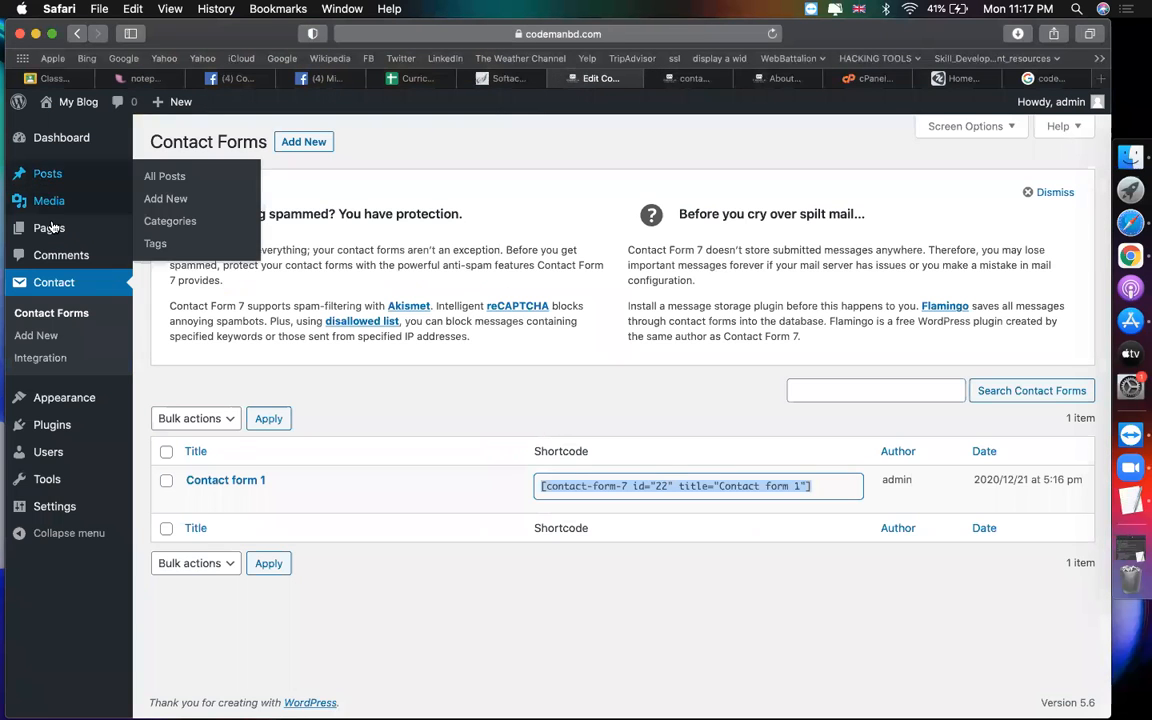
pyautogui.click(157, 230)
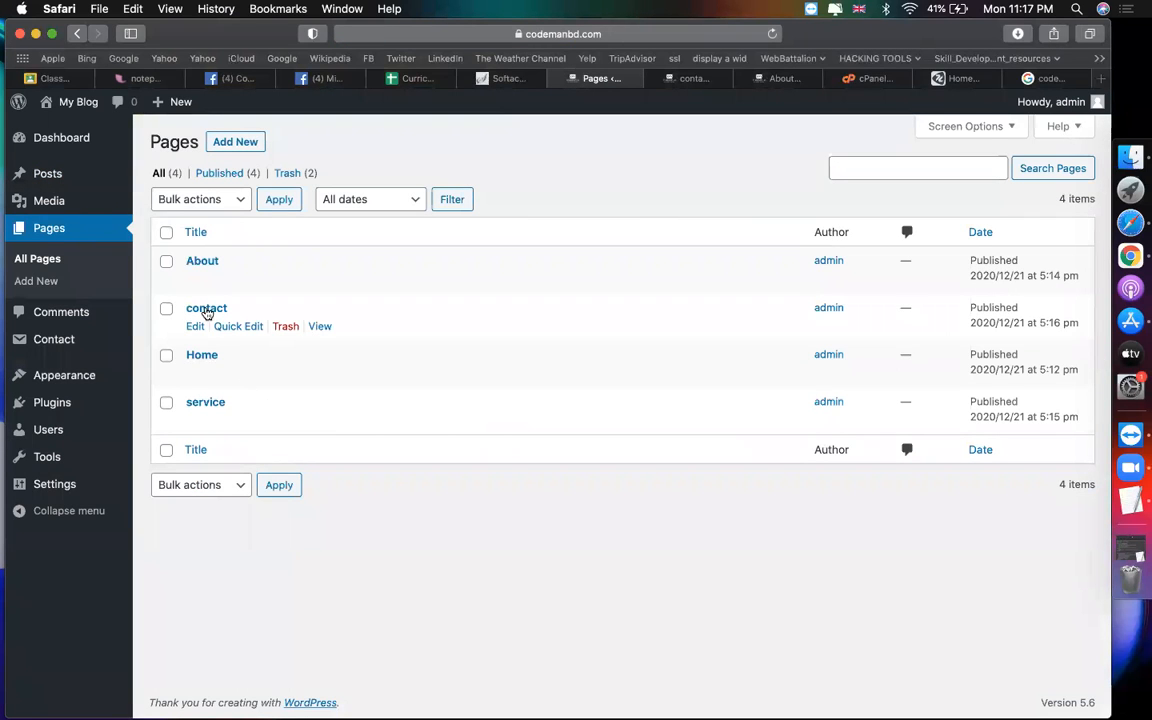
# Step: Paste the Contact form 1 shortcode below the business information, update the page, and view it live
pyautogui.click(195, 327)
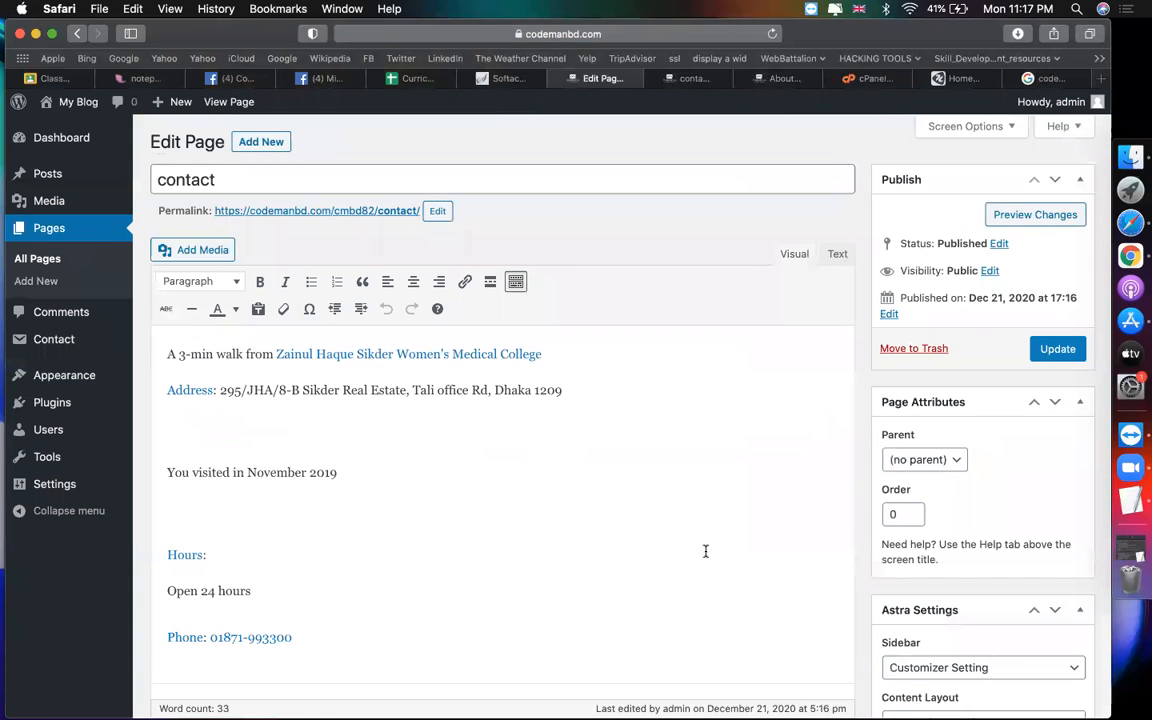
pyautogui.scroll(-4, 522, 588)
pyautogui.click(522, 588)
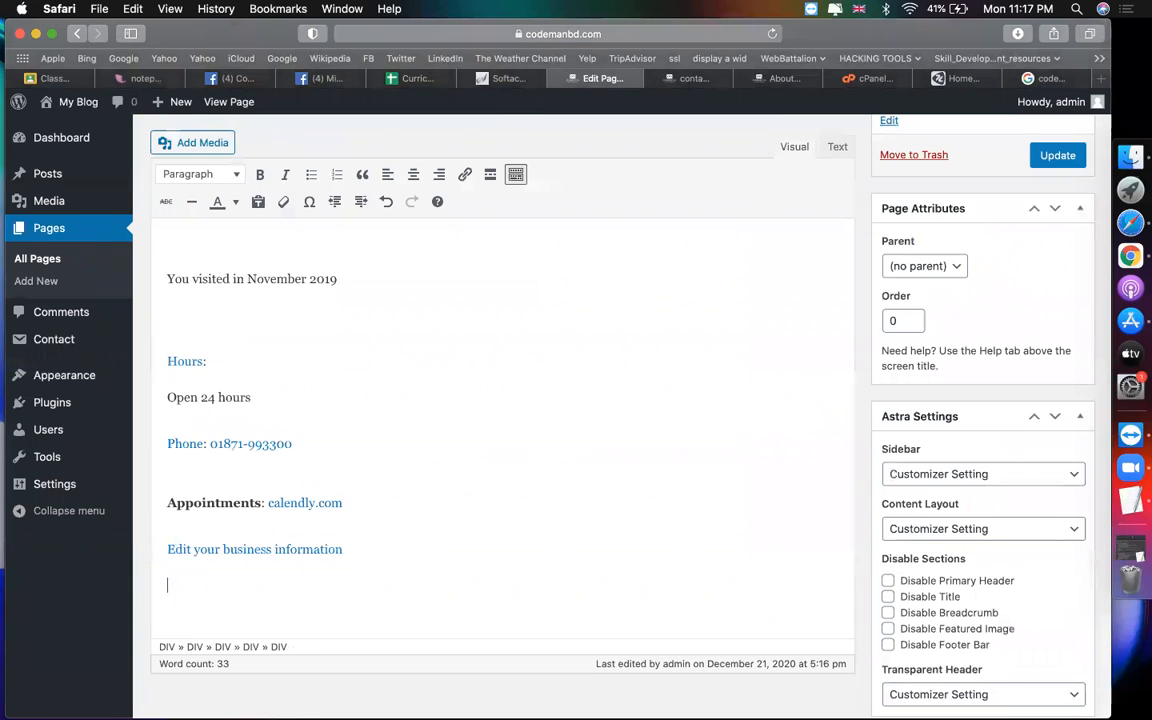
pyautogui.press('super+v')
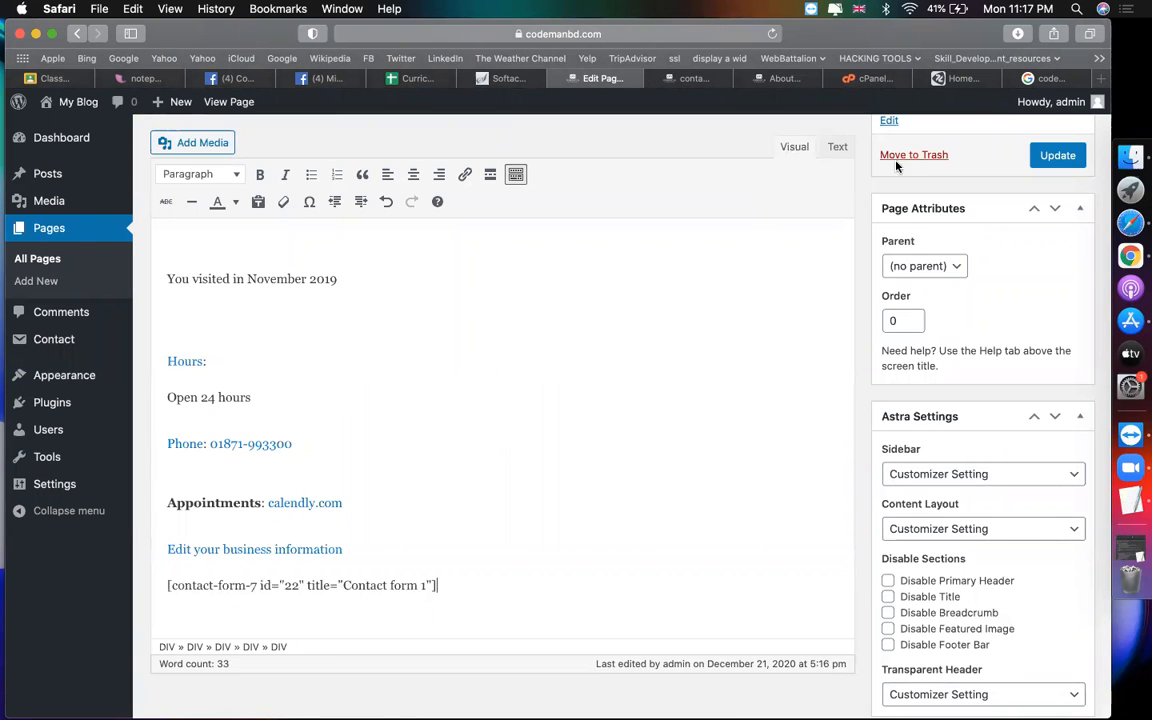
pyautogui.click(1058, 156)
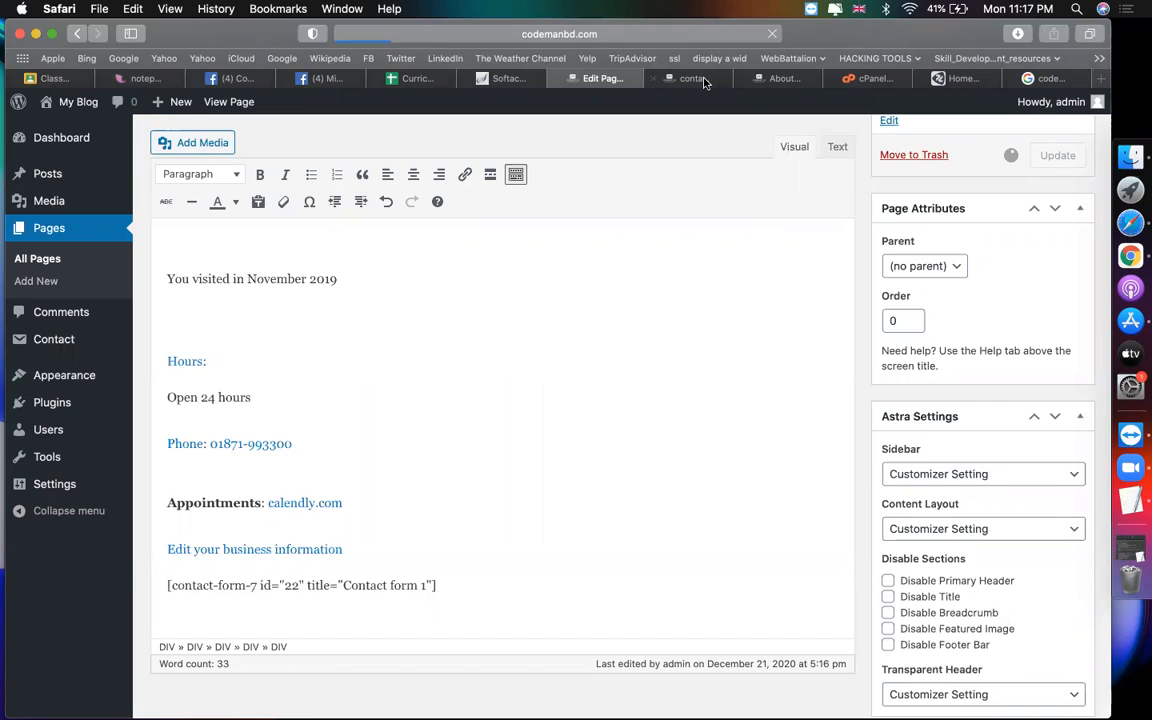
pyautogui.click(694, 78)
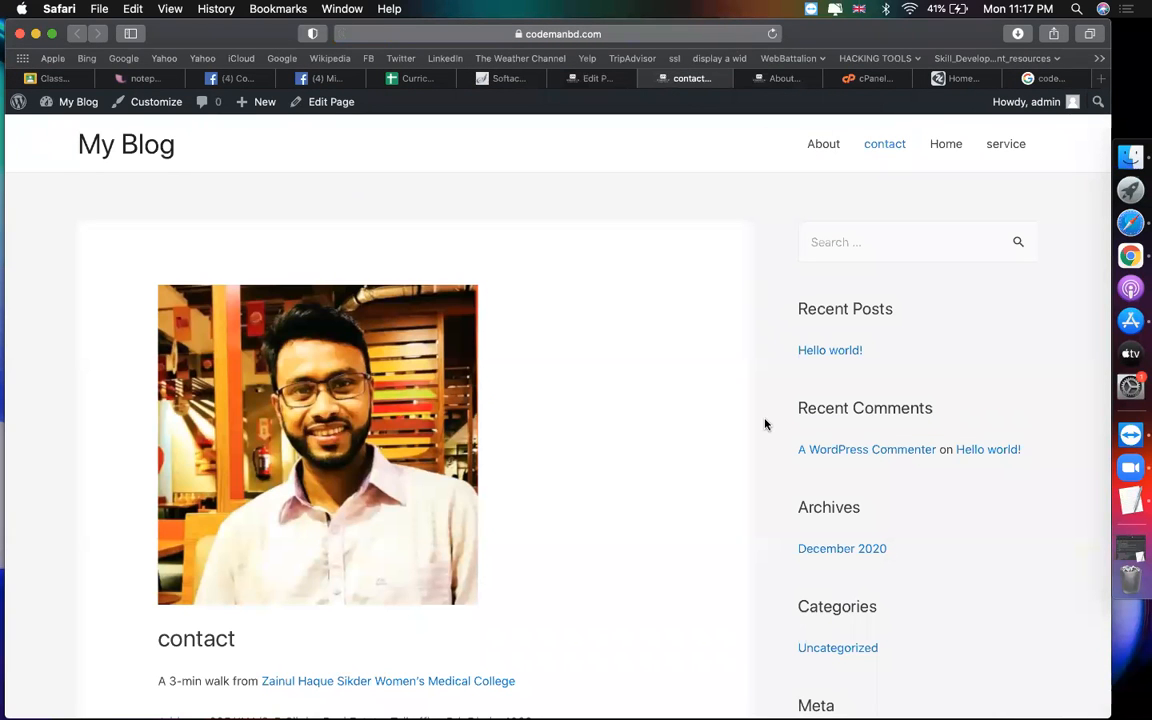
# Step: Check the form's name, email, subject and message fields on the live page, then return to the editor
pyautogui.scroll(-7, 765, 424)
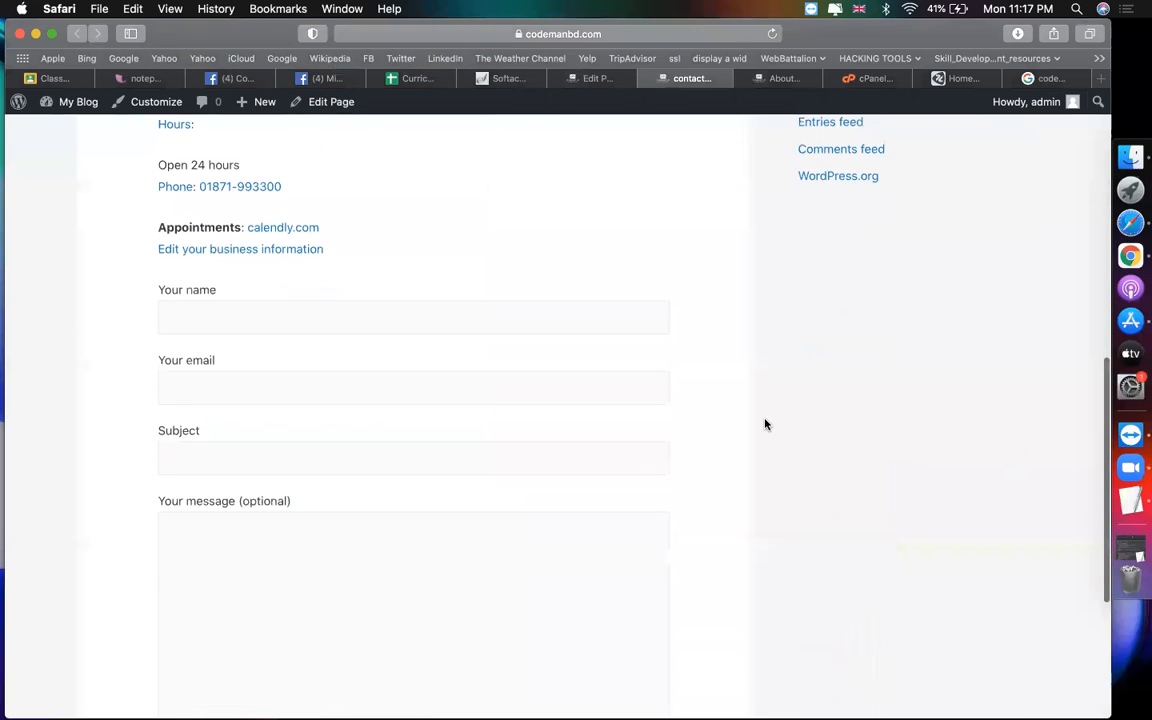
pyautogui.click(244, 319)
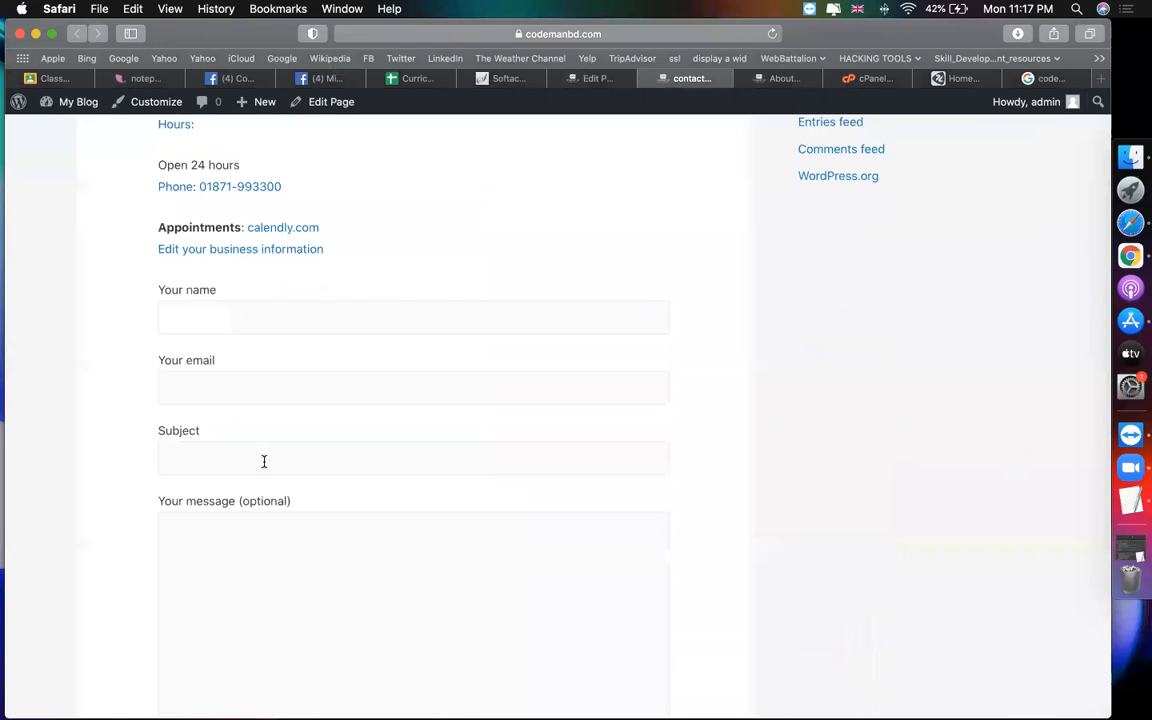
pyautogui.scroll(-2, 358, 527)
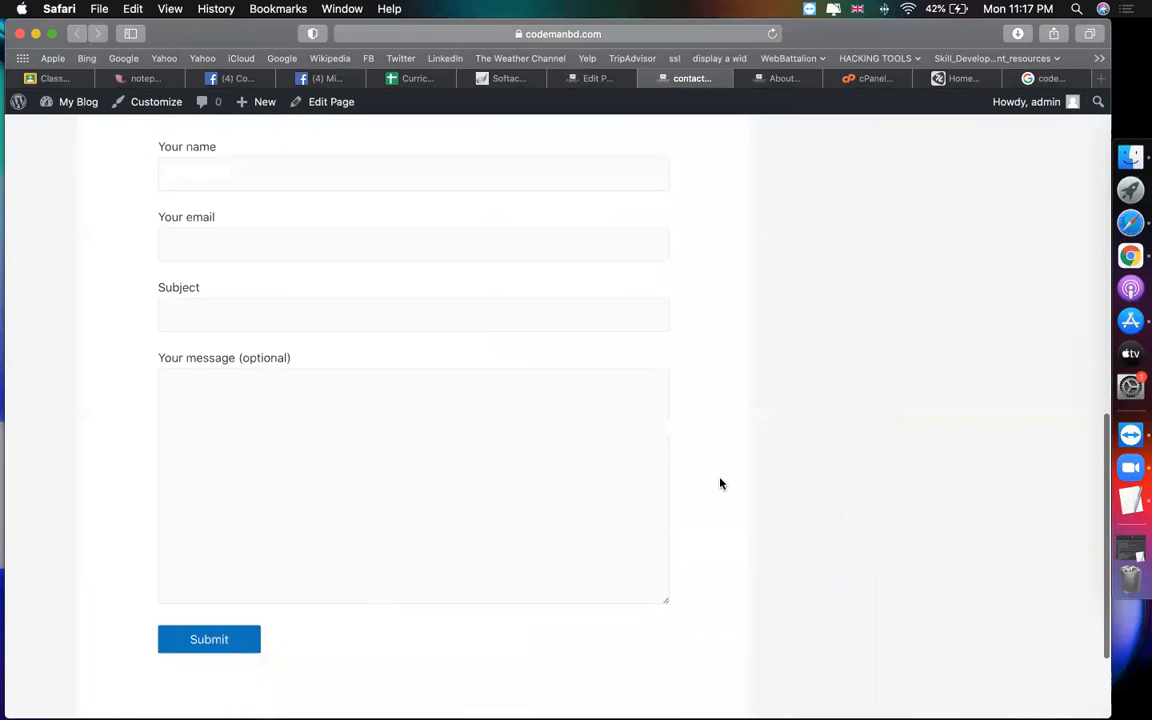
pyautogui.scroll(1, 720, 482)
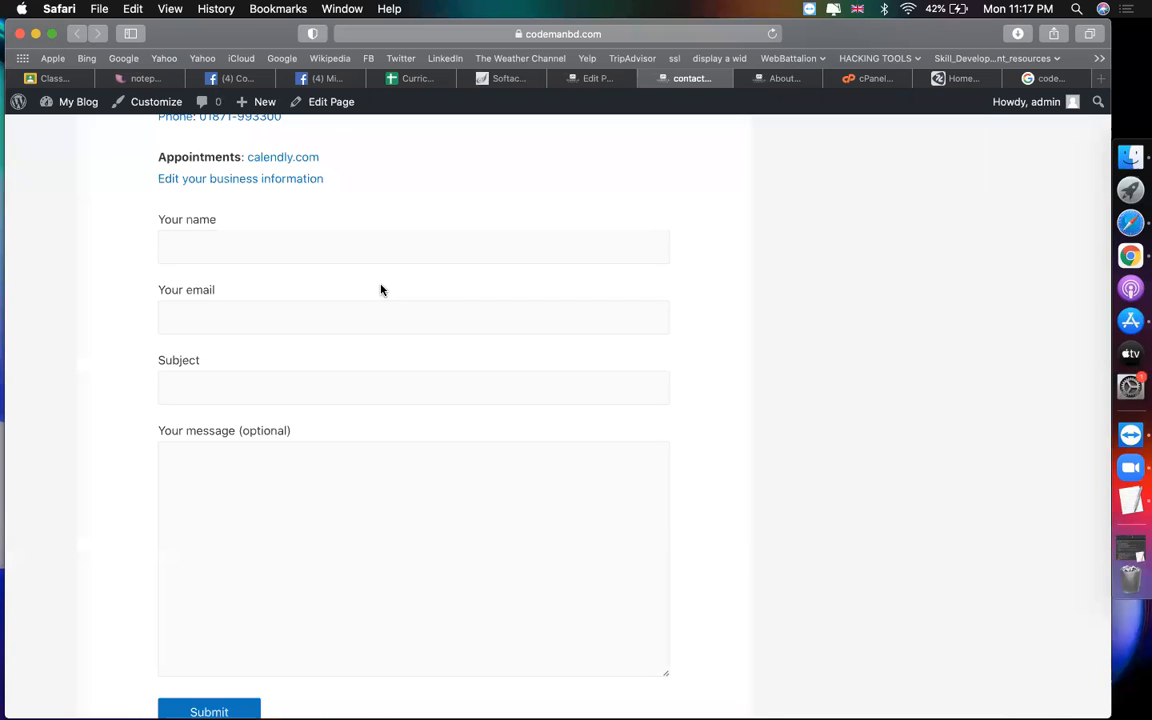
pyautogui.scroll(5, 633, 375)
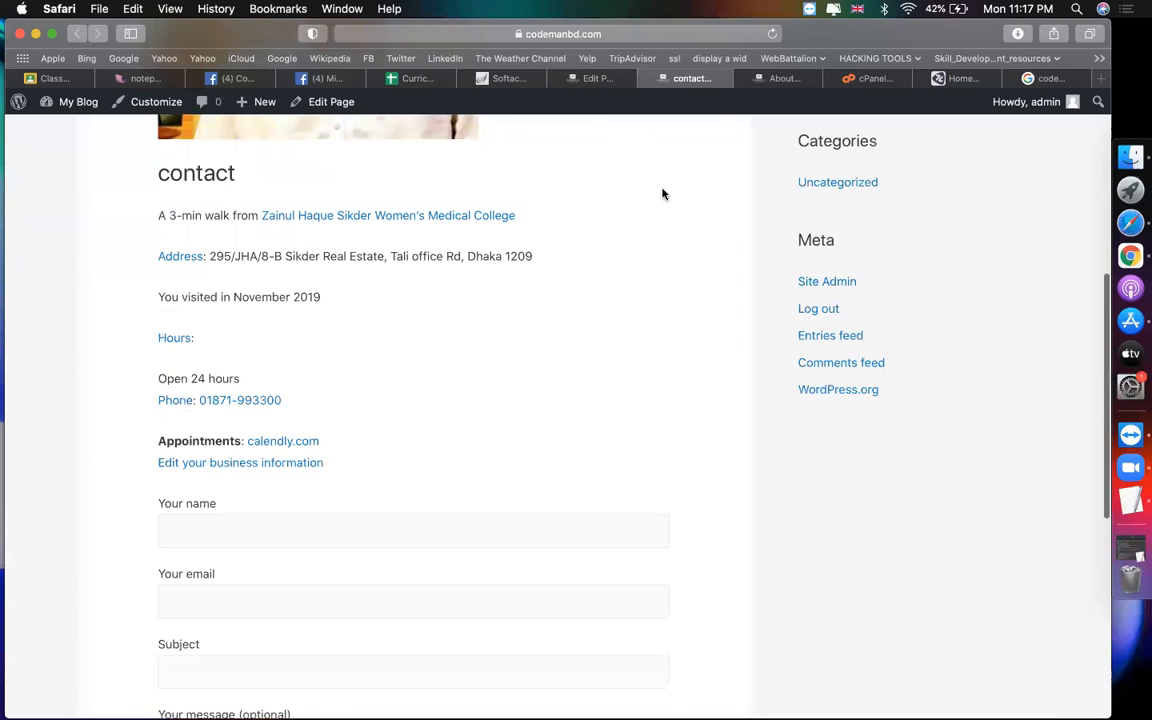
pyautogui.click(600, 78)
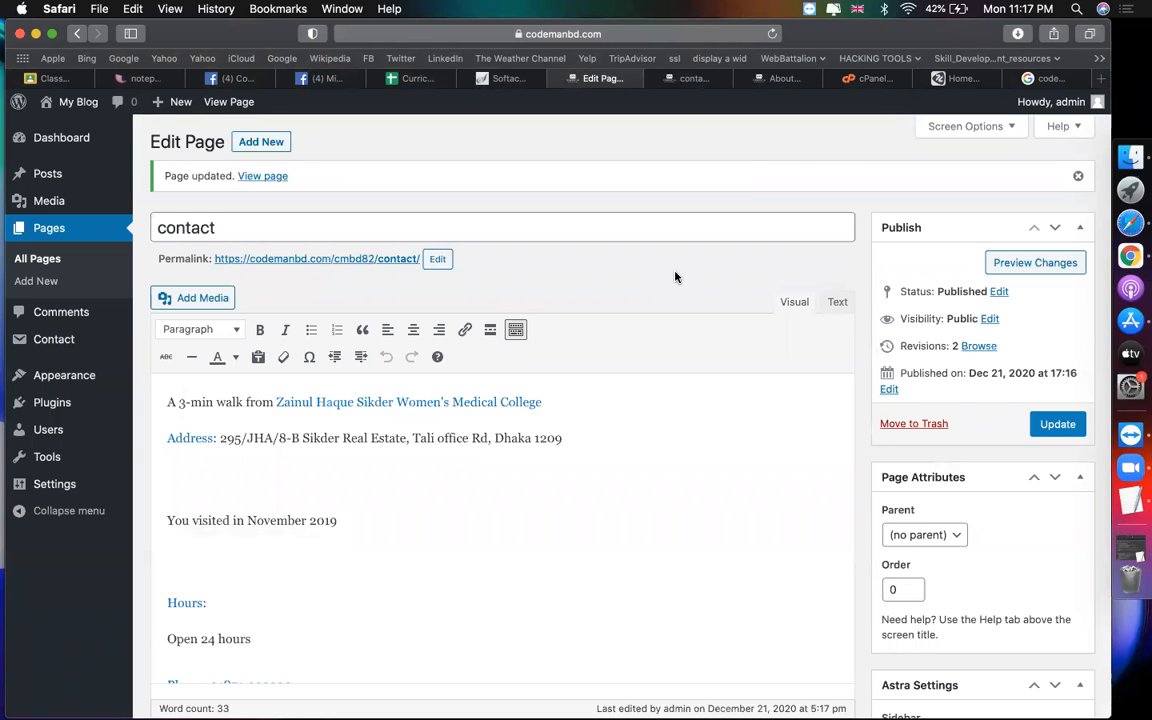
pyautogui.click(682, 79)
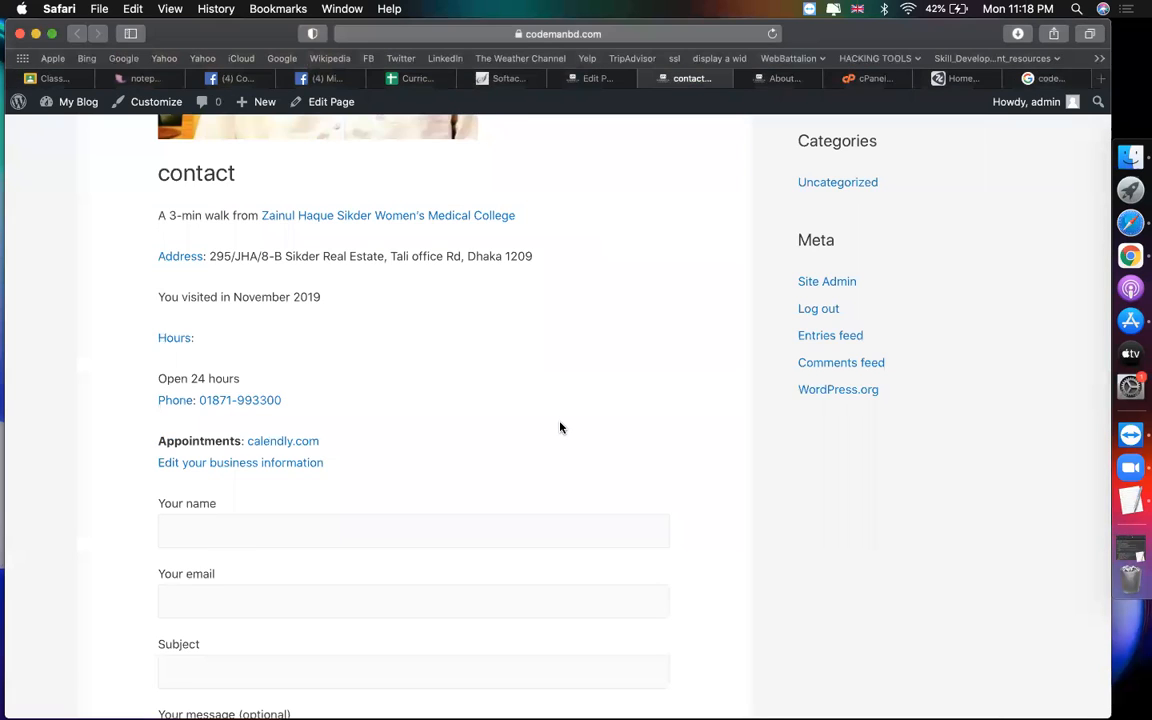
pyautogui.scroll(5, 560, 427)
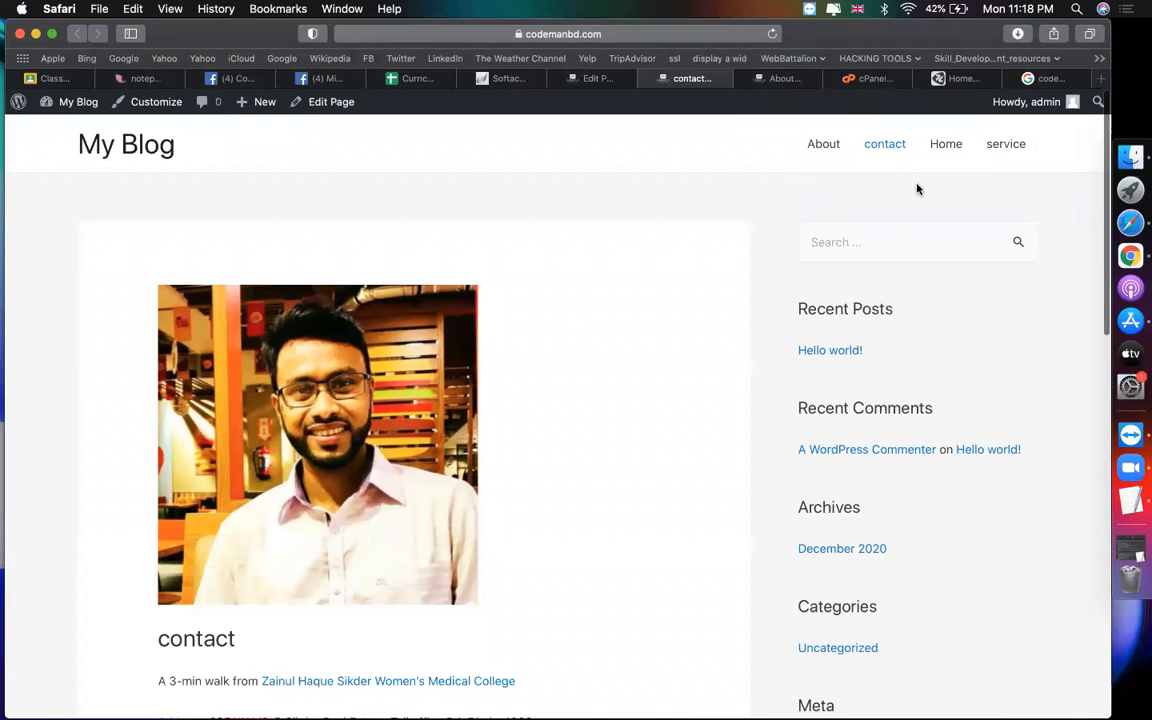
pyautogui.click(592, 84)
# Step: Go to Appearance > Menus and click into the Menu Name field
pyautogui.moveTo(60, 375)
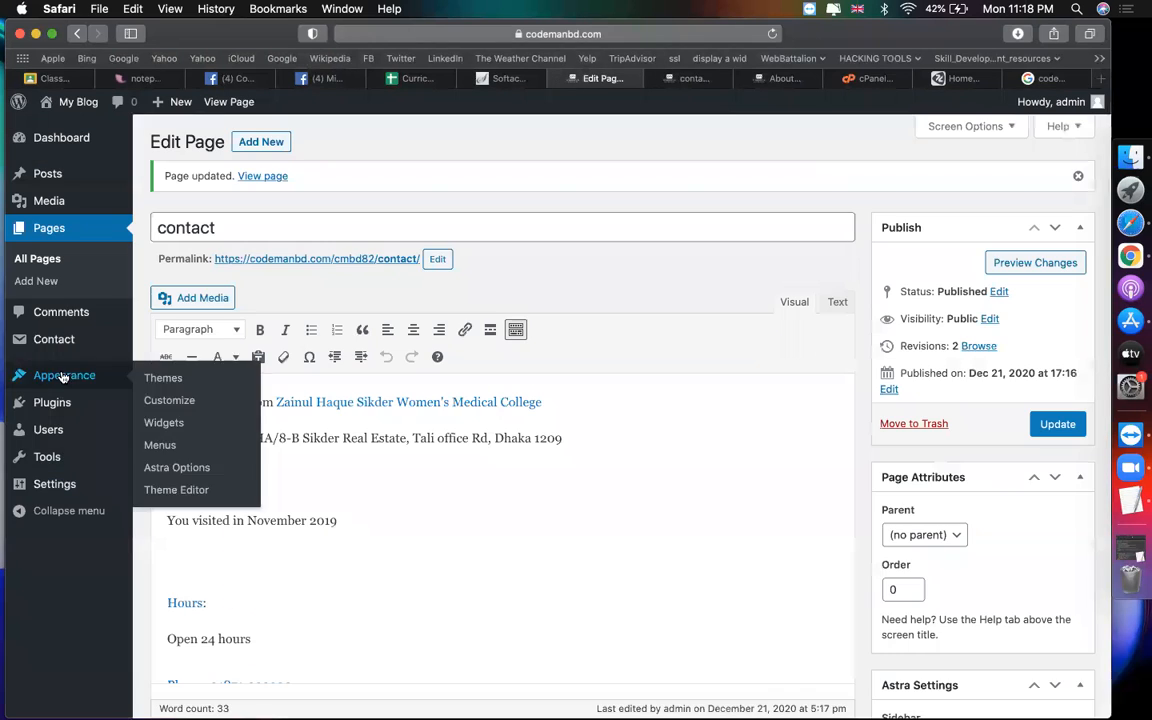
pyautogui.click(160, 446)
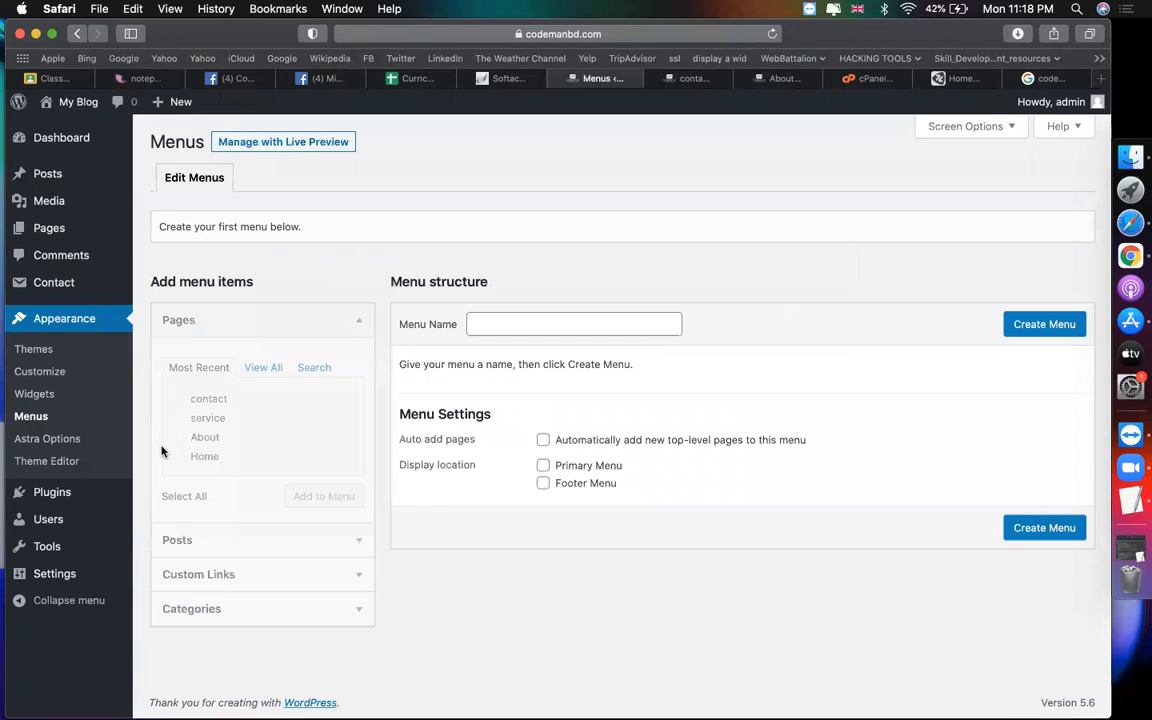
pyautogui.click(545, 327)
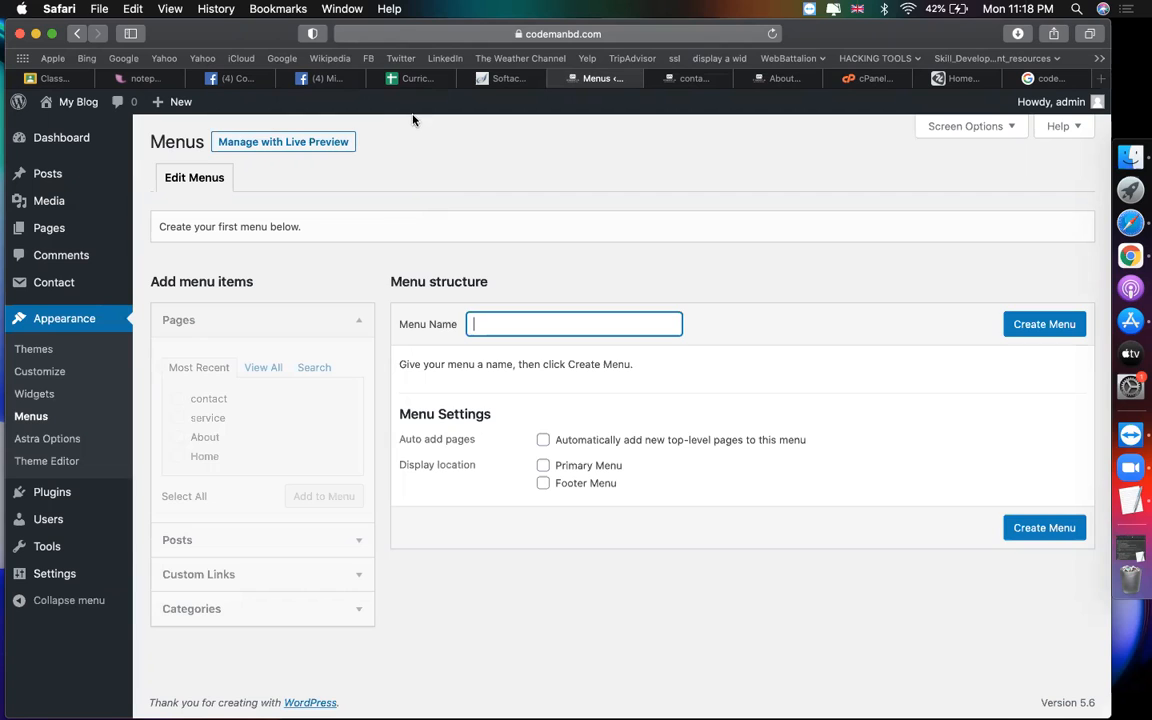
pyautogui.moveTo(1003, 141)
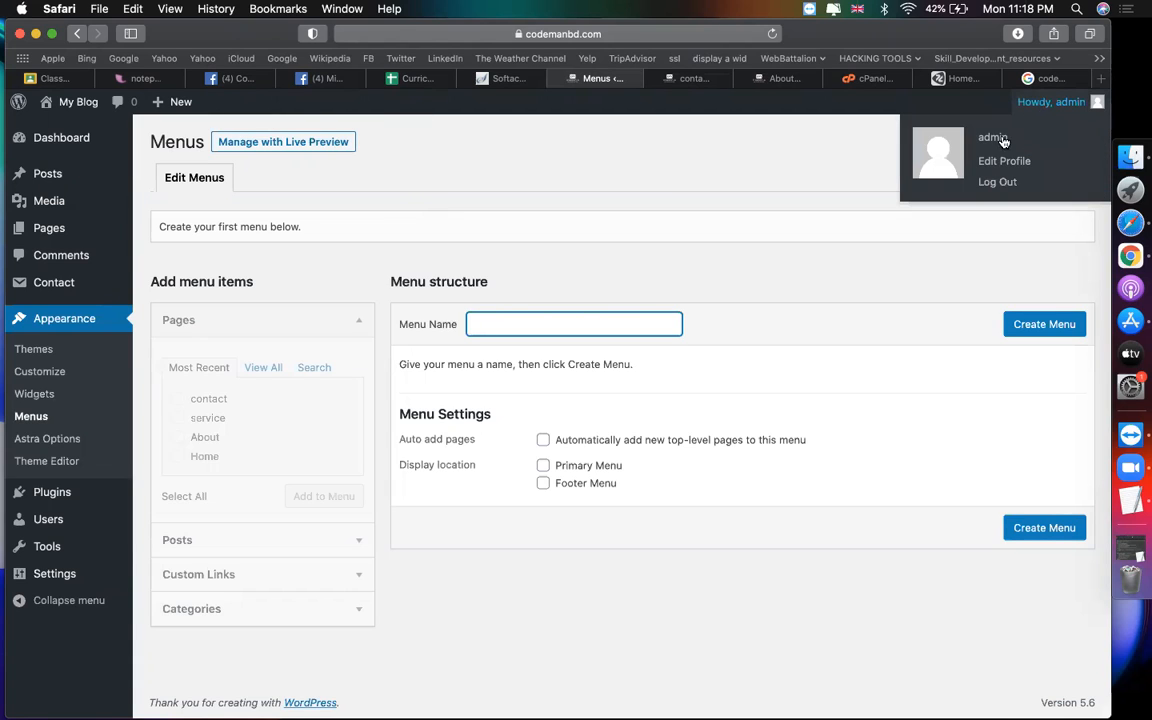
pyautogui.click(1008, 163)
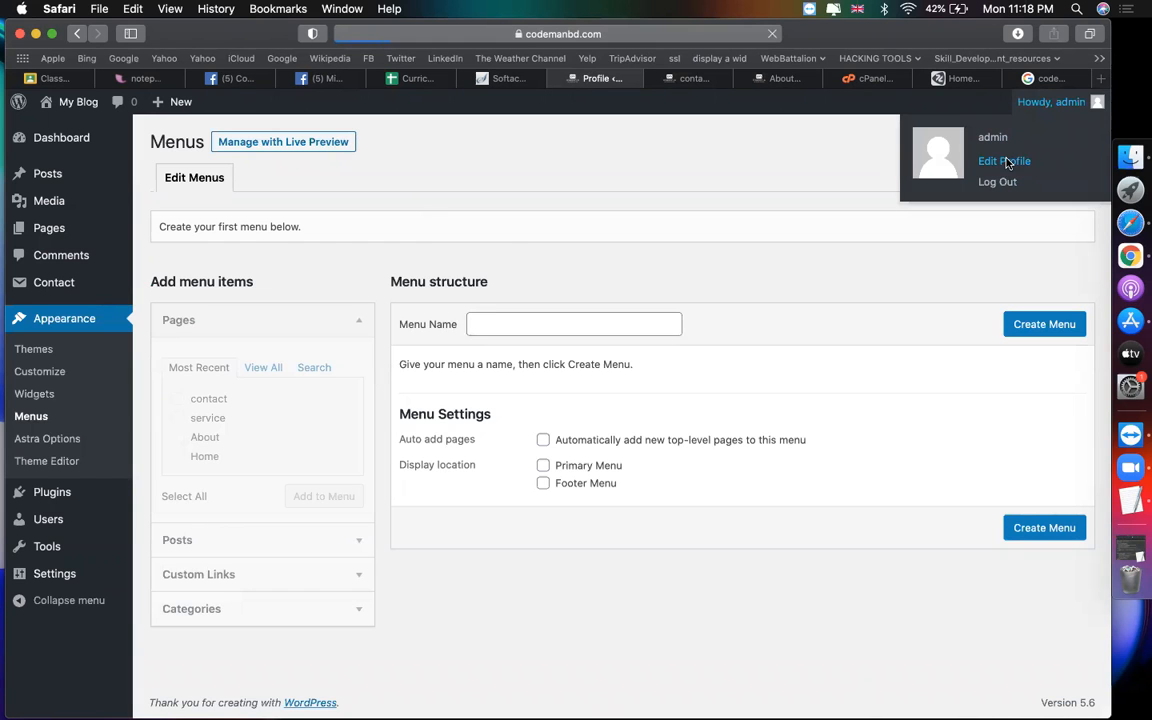
pyautogui.scroll(-8, 888, 315)
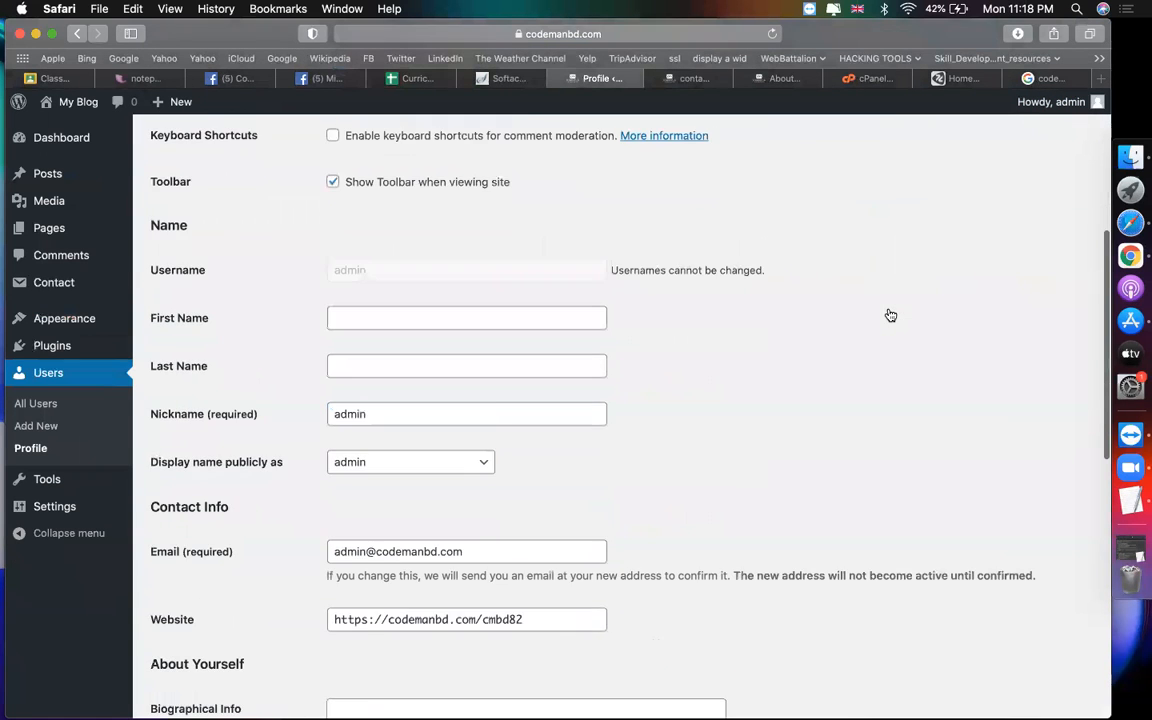
pyautogui.scroll(-2, 890, 315)
pyautogui.doubleClick(489, 441)
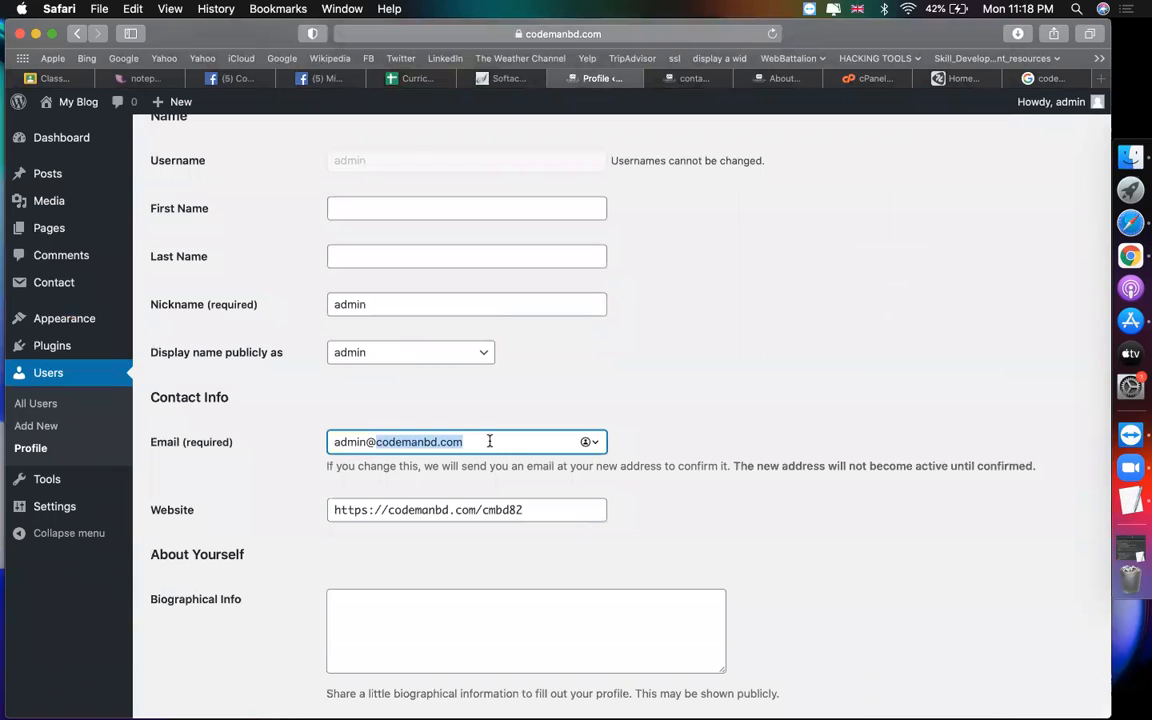
pyautogui.press('super+a')
pyautogui.click(571, 309)
pyautogui.scroll(10, 571, 309)
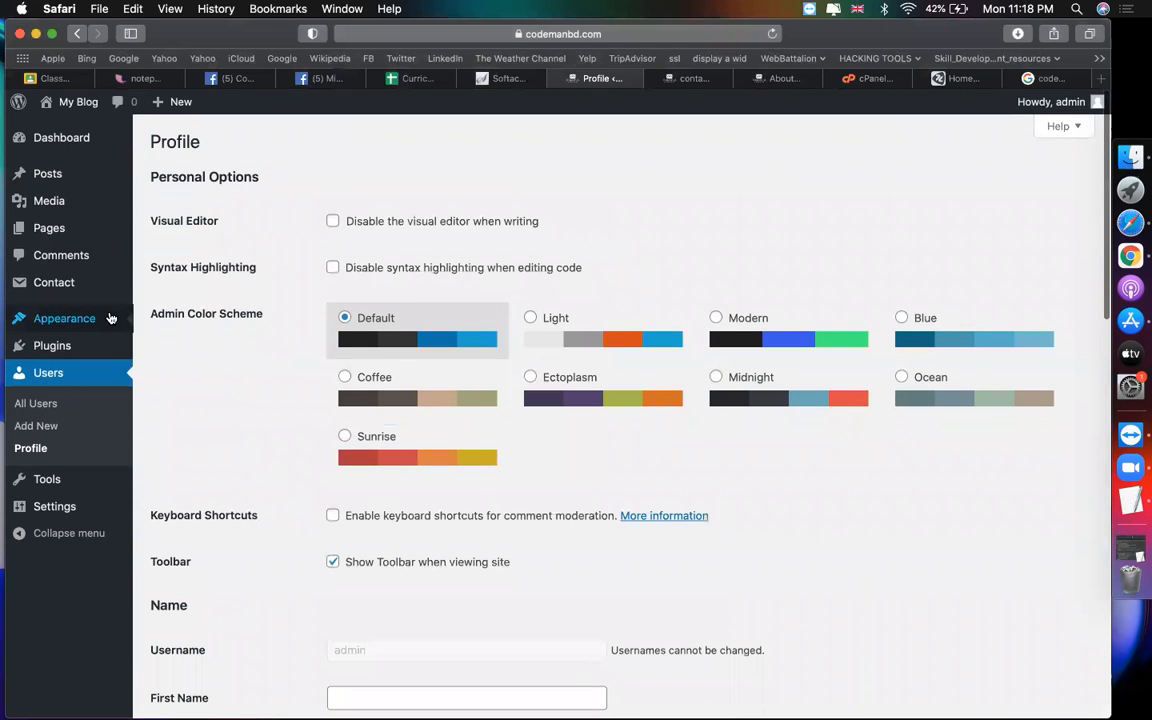
pyautogui.moveTo(110, 318)
pyautogui.click(177, 393)
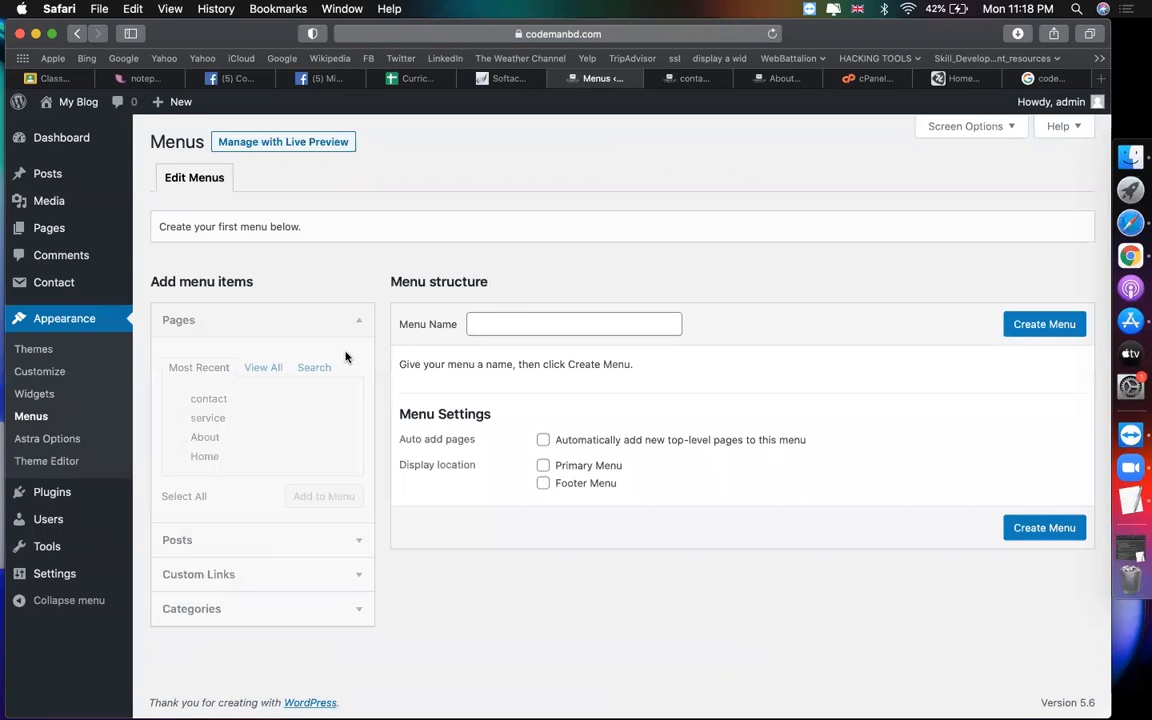
# Step: Look over the live page's navigation links, About through service, then return to Menus
pyautogui.click(689, 80)
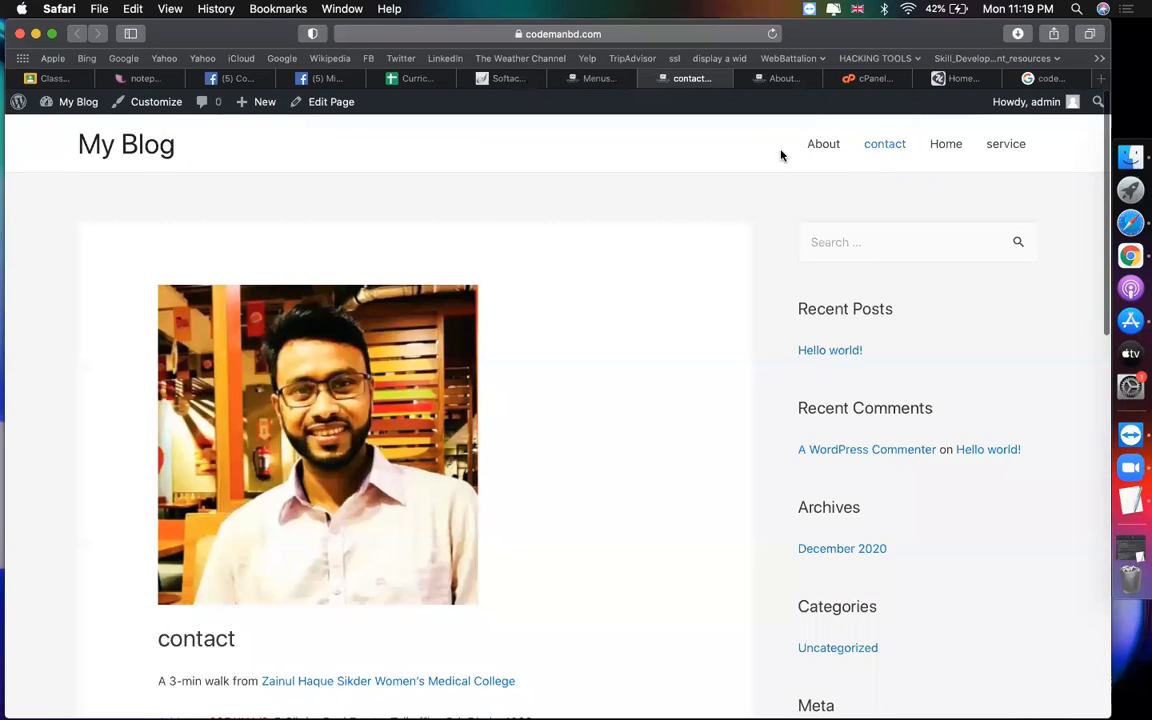
pyautogui.moveTo(834, 140); pyautogui.dragTo(593, 97)
pyautogui.click(1063, 180)
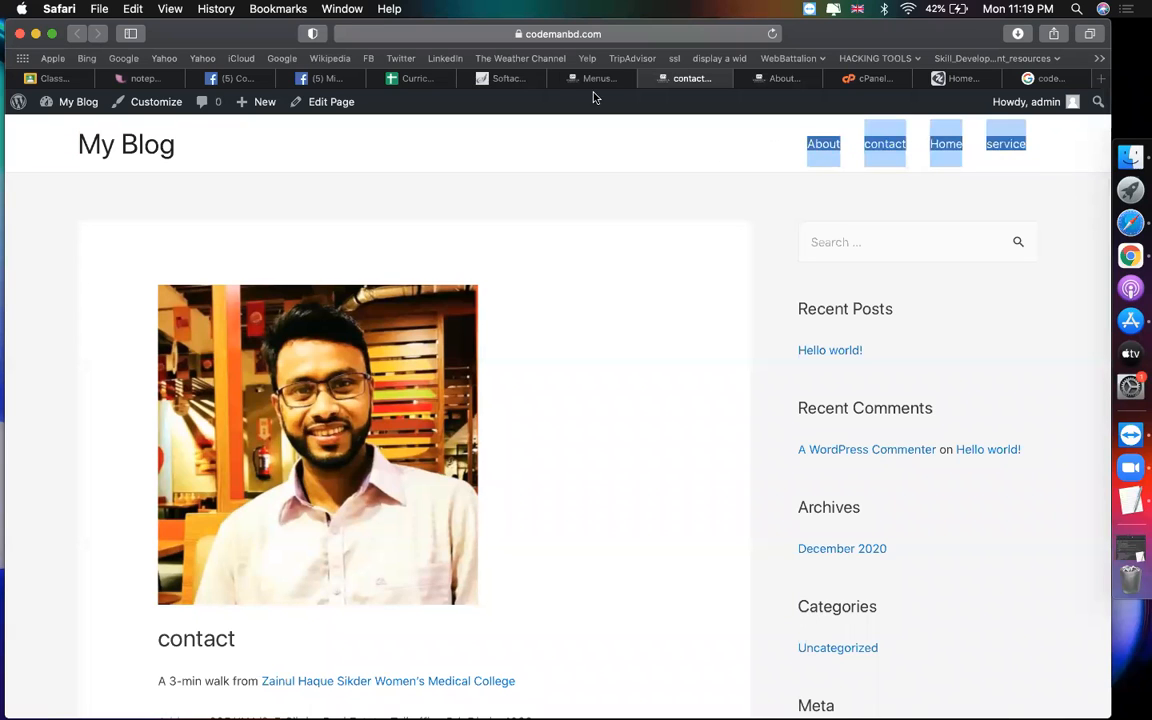
pyautogui.click(567, 78)
# Step: Enter 'main meny' as the menu name and create the menu
pyautogui.click(550, 322)
pyautogui.write('mai')
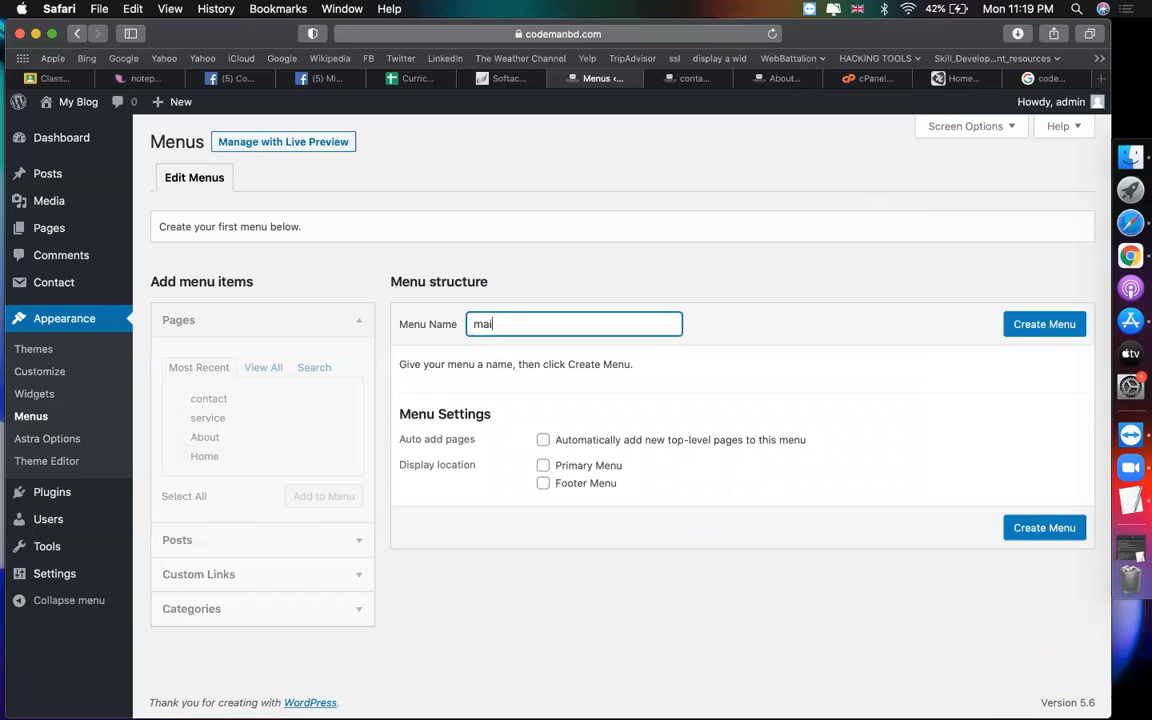
pyautogui.write('n meny')
pyautogui.click(1038, 332)
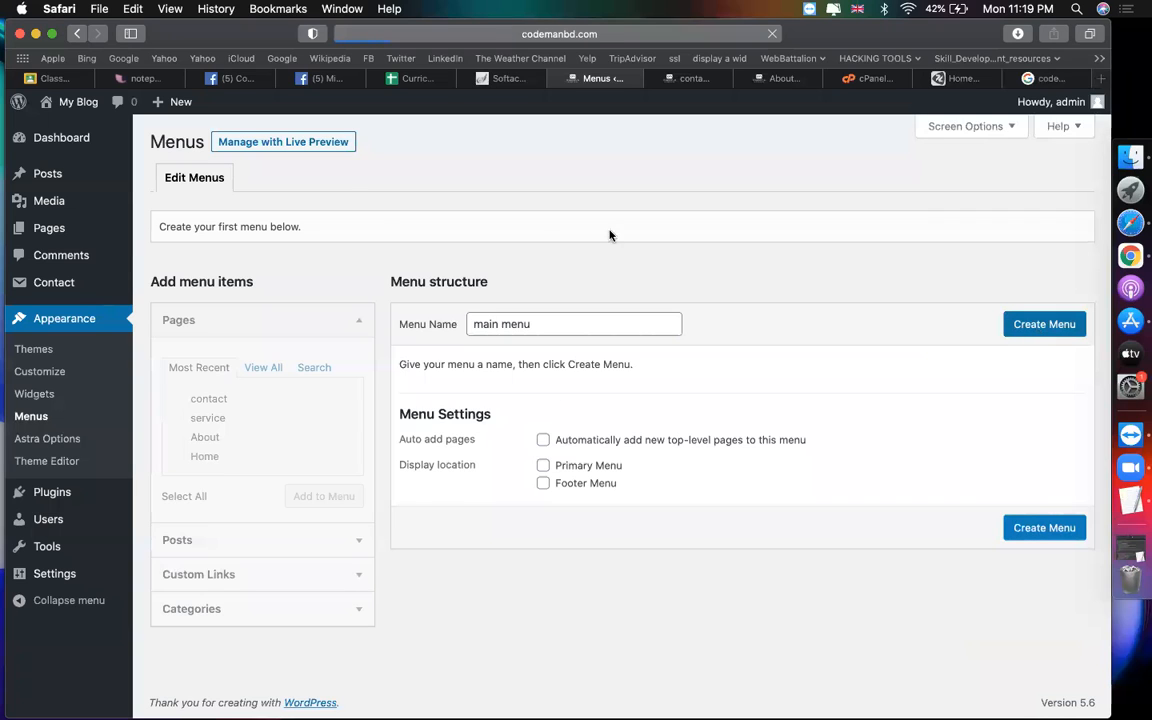
# Step: Add the Home, About, service and contact pages from Pages > View All to main menu
pyautogui.click(253, 369)
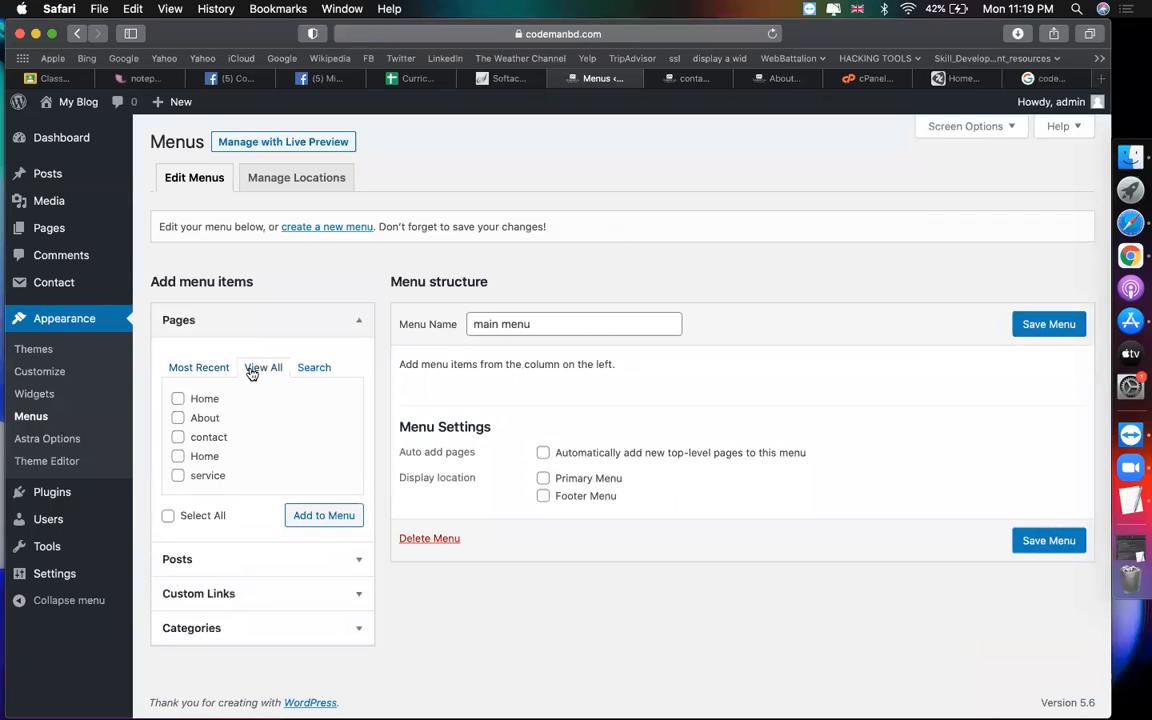
pyautogui.click(178, 398)
pyautogui.click(178, 437)
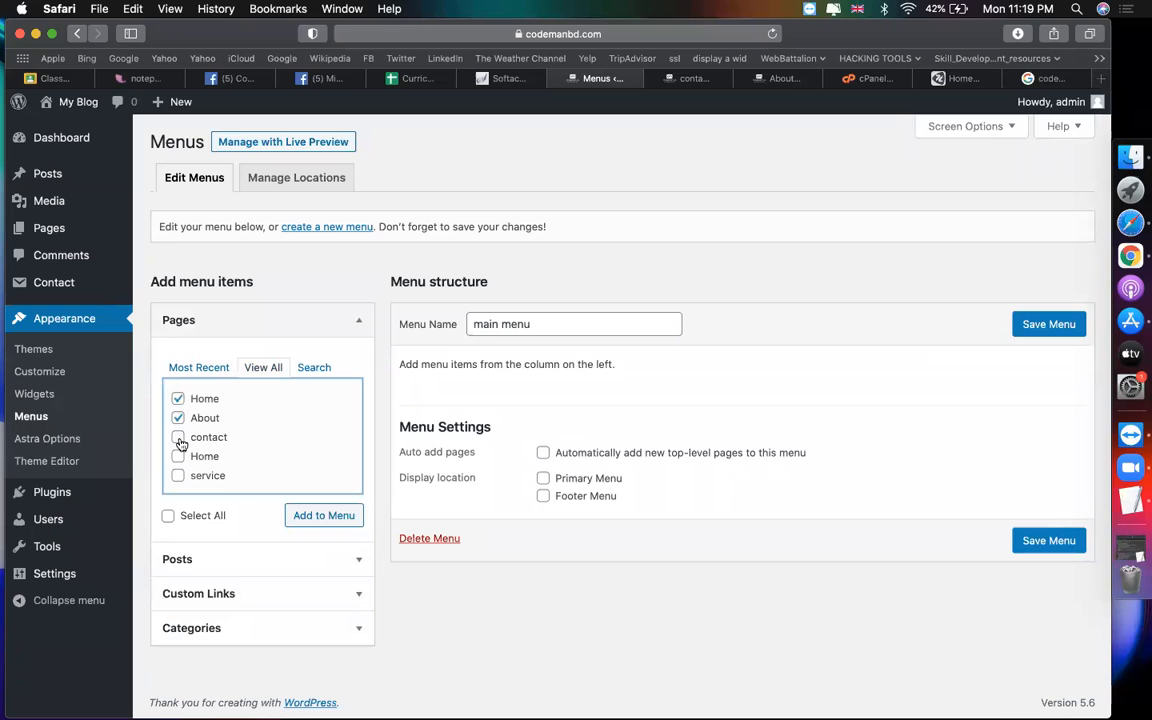
pyautogui.click(178, 475)
pyautogui.click(311, 516)
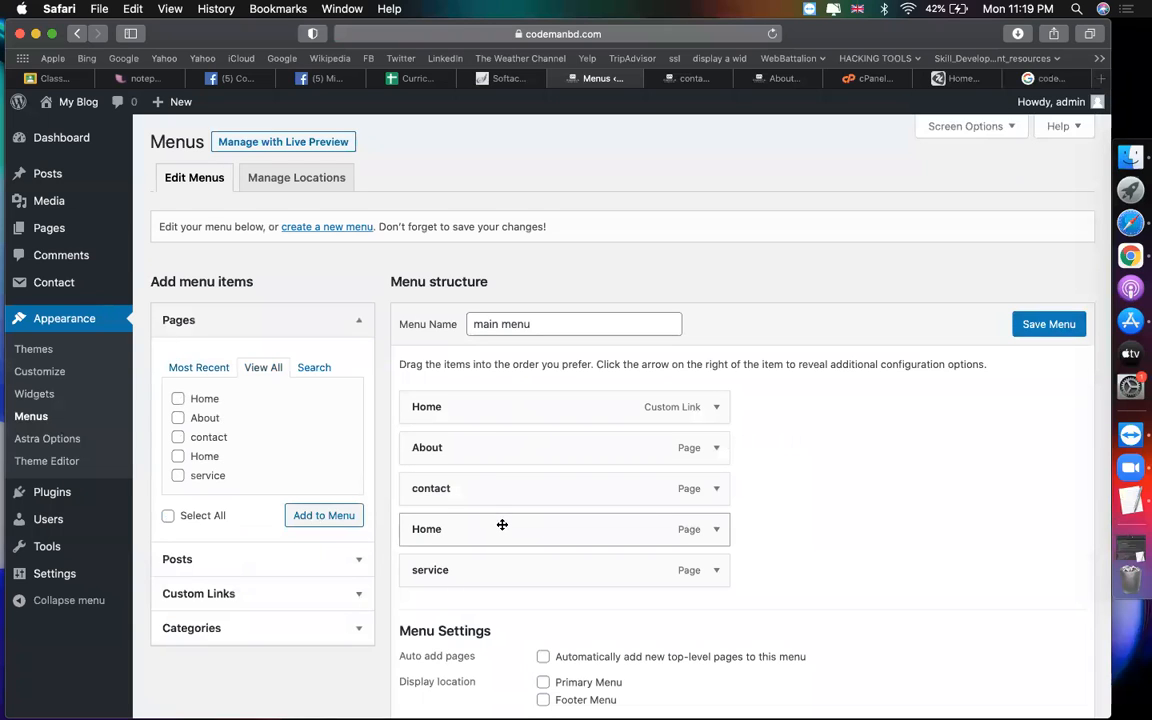
# Step: Move contact to the bottom, remove the custom-link Home item, and put the Home page first
pyautogui.moveTo(497, 493); pyautogui.dragTo(499, 582)
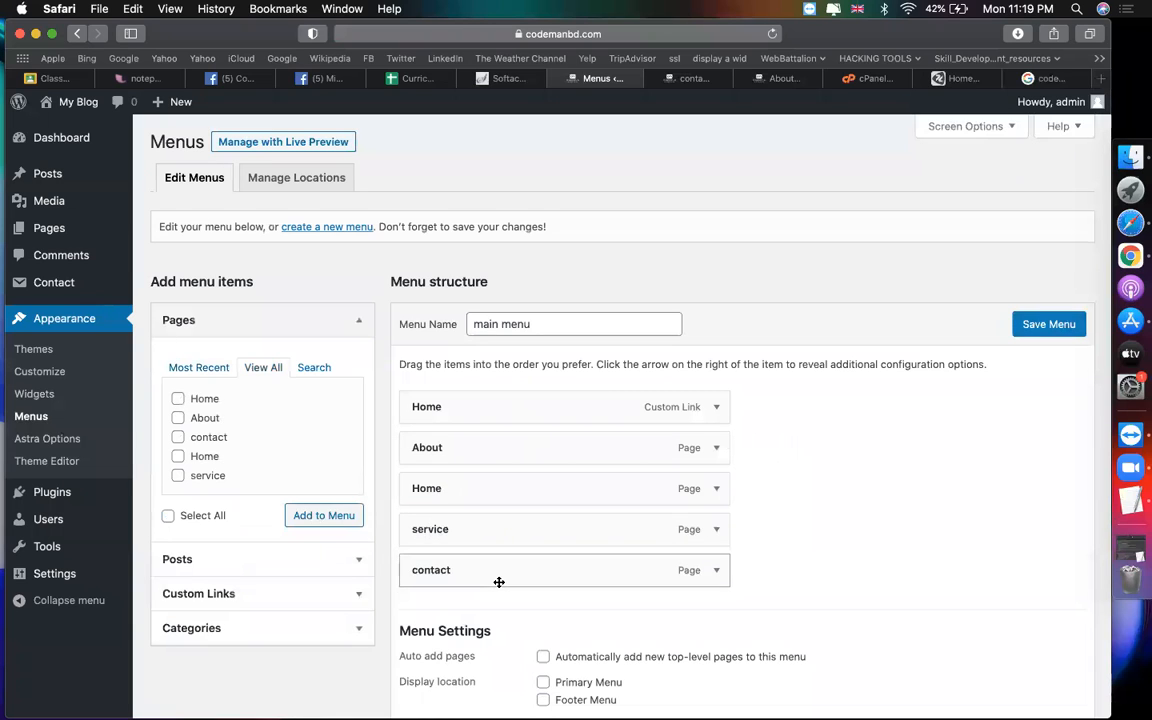
pyautogui.click(714, 491)
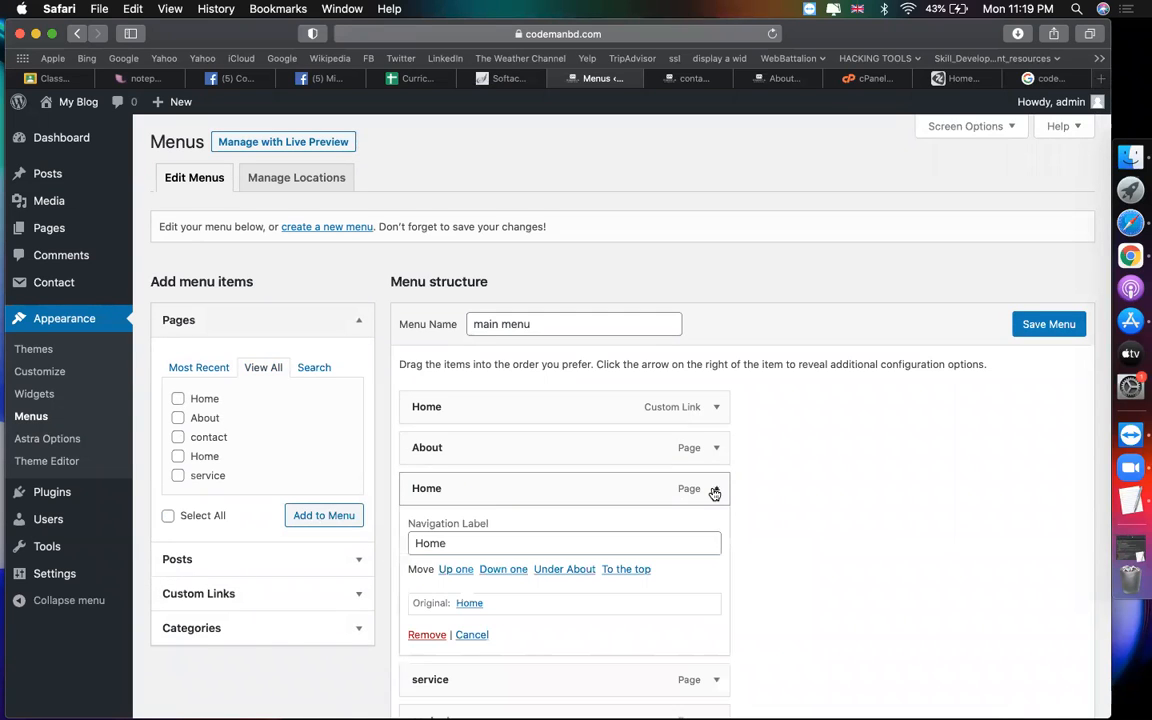
pyautogui.click(713, 490)
pyautogui.click(716, 406)
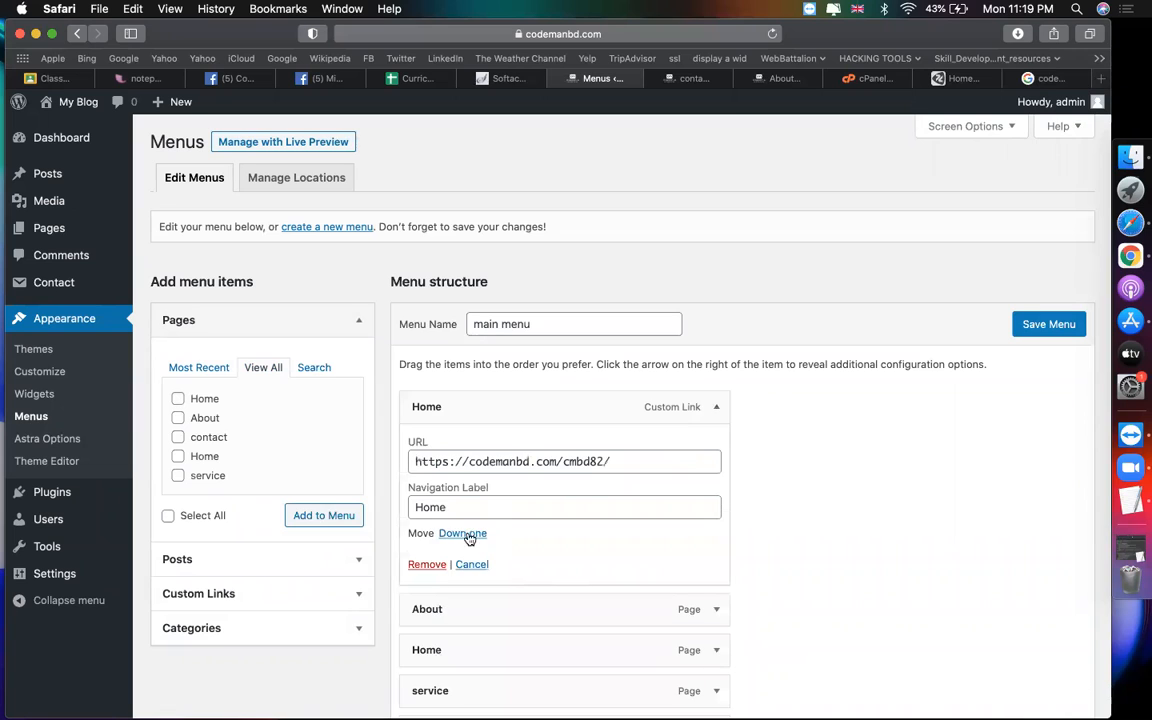
pyautogui.click(426, 565)
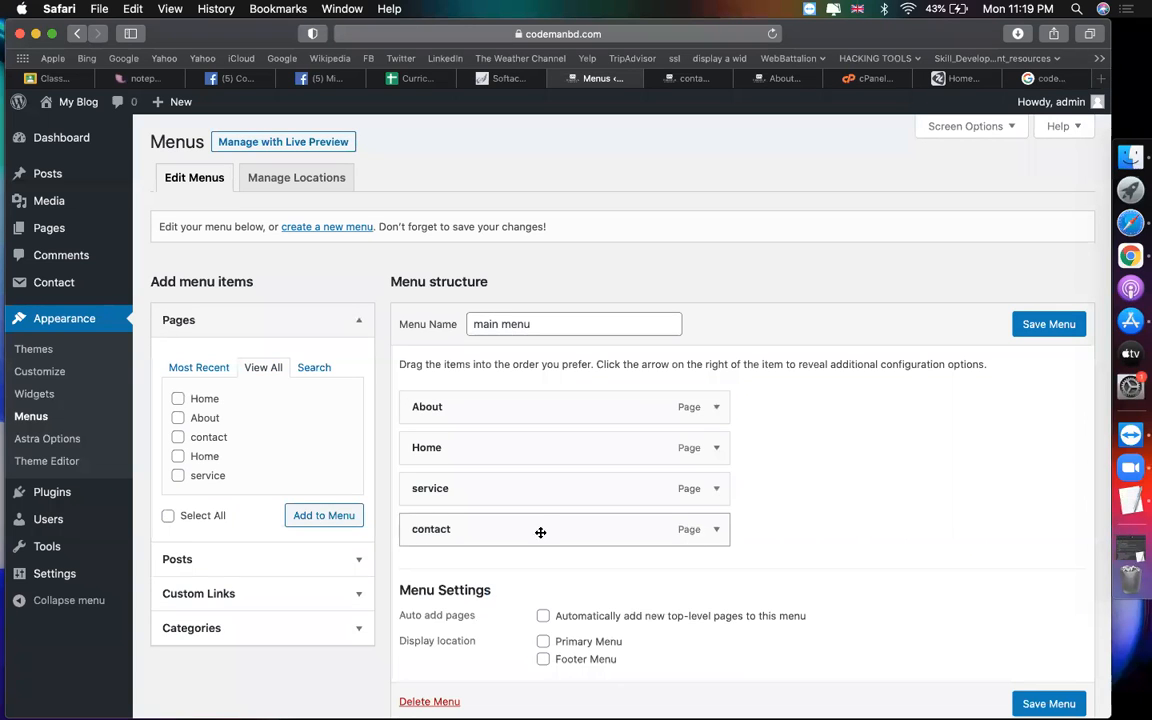
pyautogui.moveTo(534, 449); pyautogui.dragTo(525, 400)
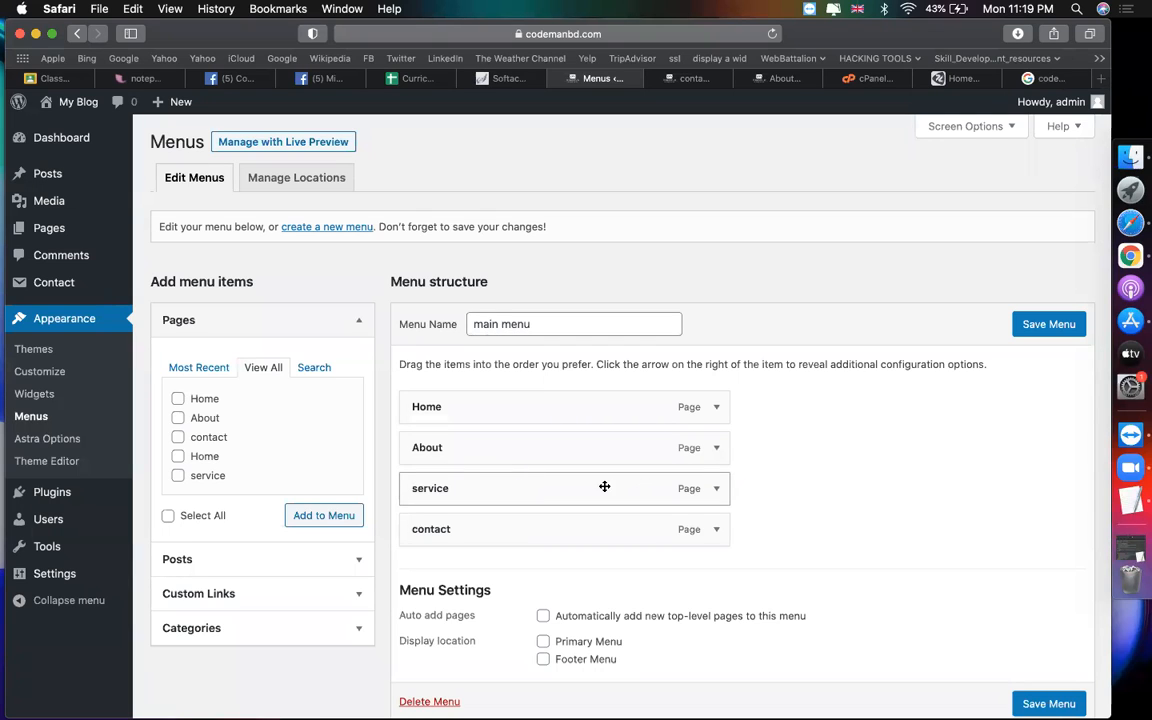
pyautogui.moveTo(542, 487); pyautogui.dragTo(571, 484)
# Step: Save the menu, check the live contact page, then move service back to top level and save
pyautogui.click(1052, 326)
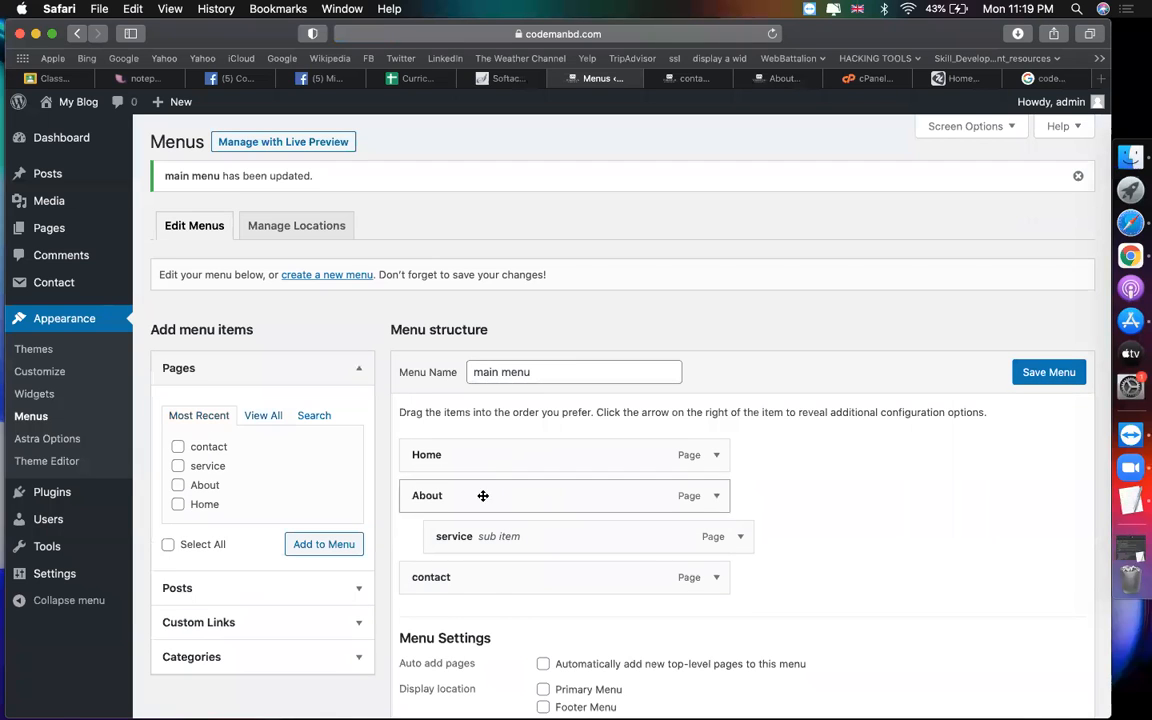
pyautogui.click(677, 80)
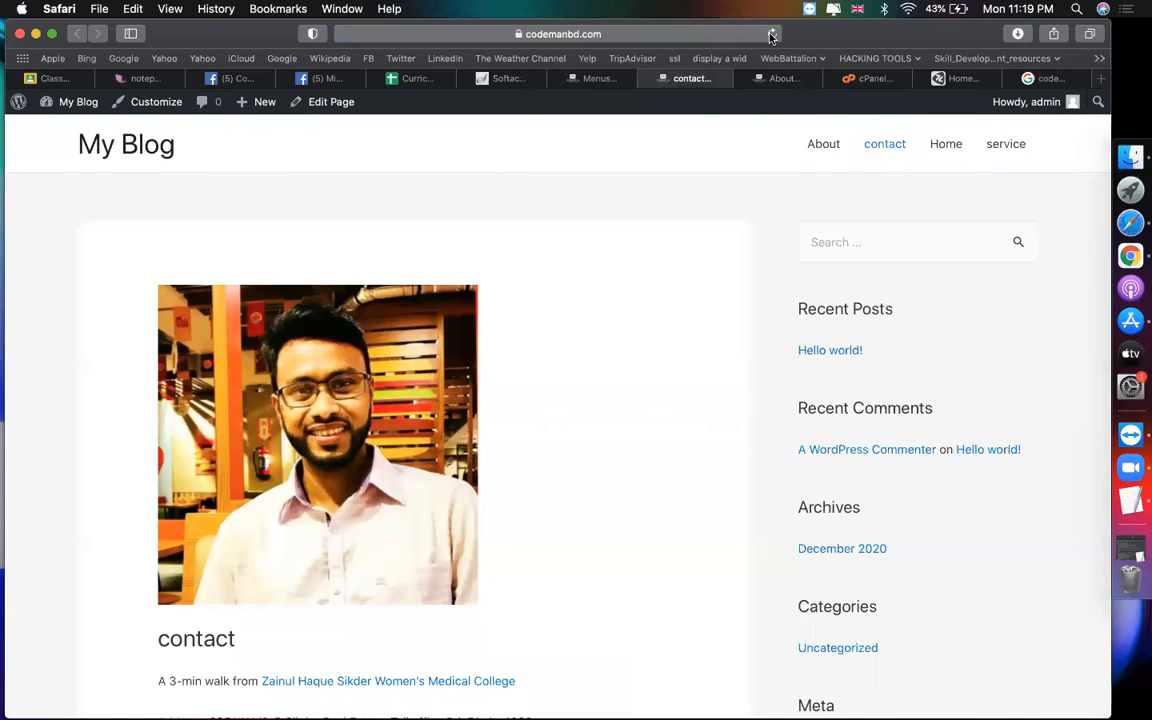
pyautogui.click(600, 79)
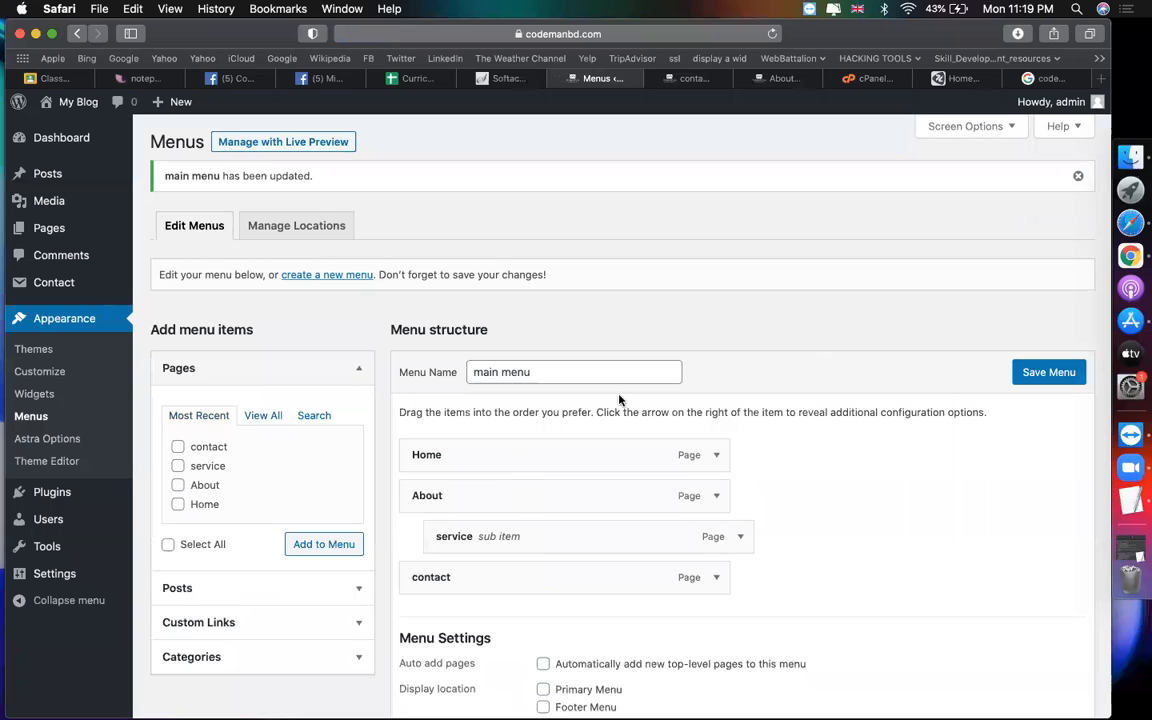
pyautogui.moveTo(575, 537); pyautogui.dragTo(553, 535)
pyautogui.click(1030, 372)
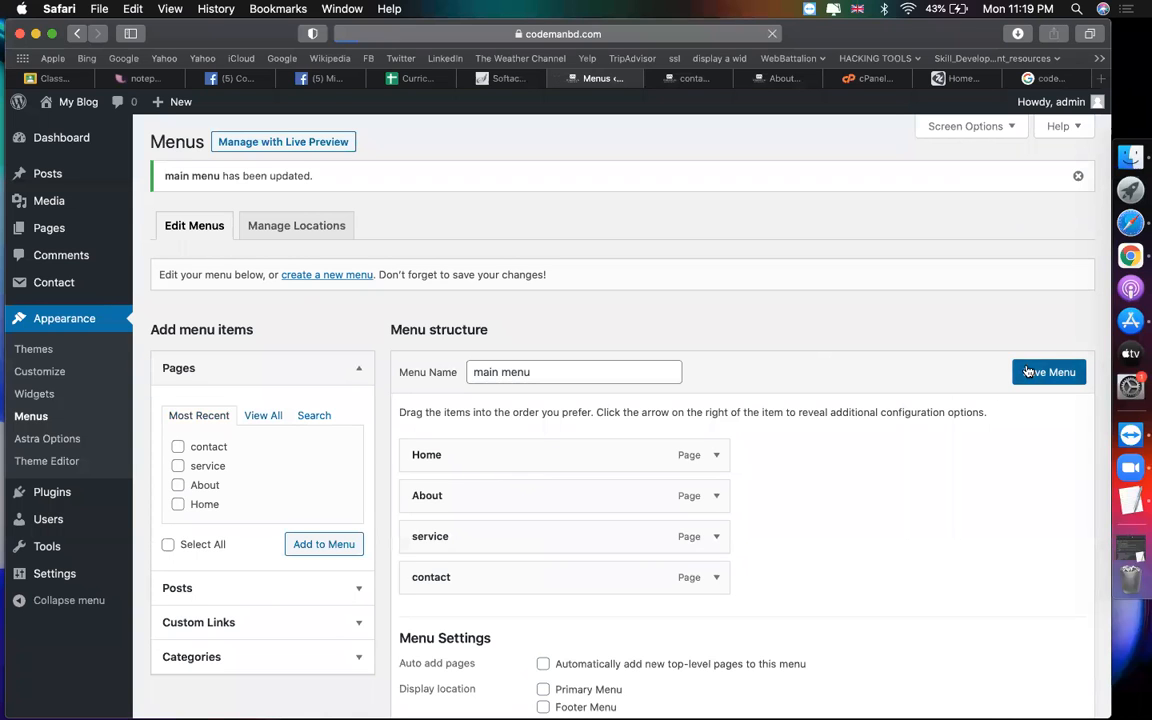
# Step: Assign main menu to the Primary Menu location and save it
pyautogui.scroll(-3, 571, 496)
pyautogui.scroll(-3, 566, 580)
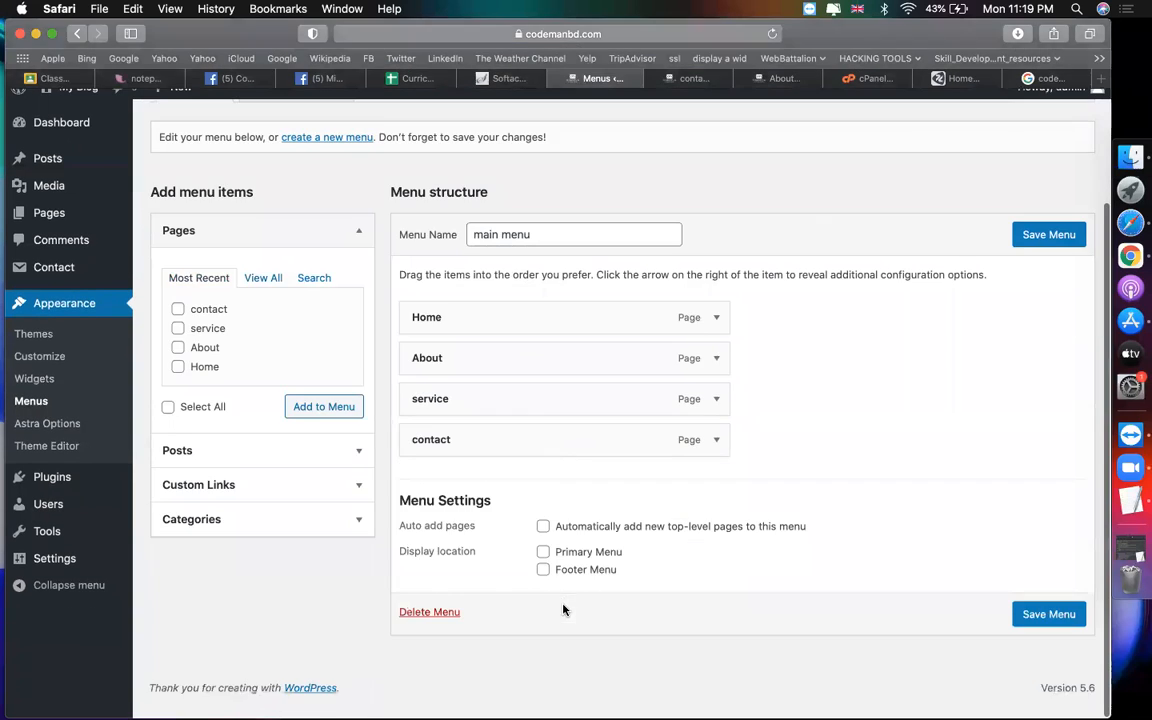
pyautogui.click(543, 568)
pyautogui.click(1045, 629)
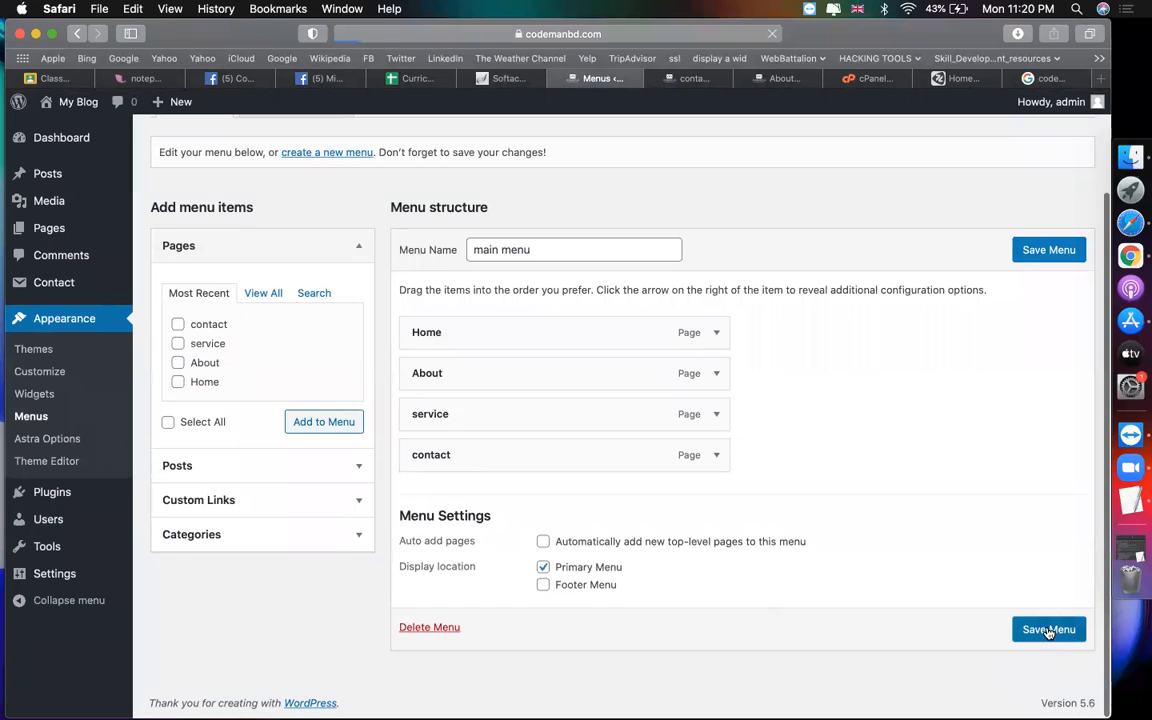
pyautogui.scroll(-2, 684, 543)
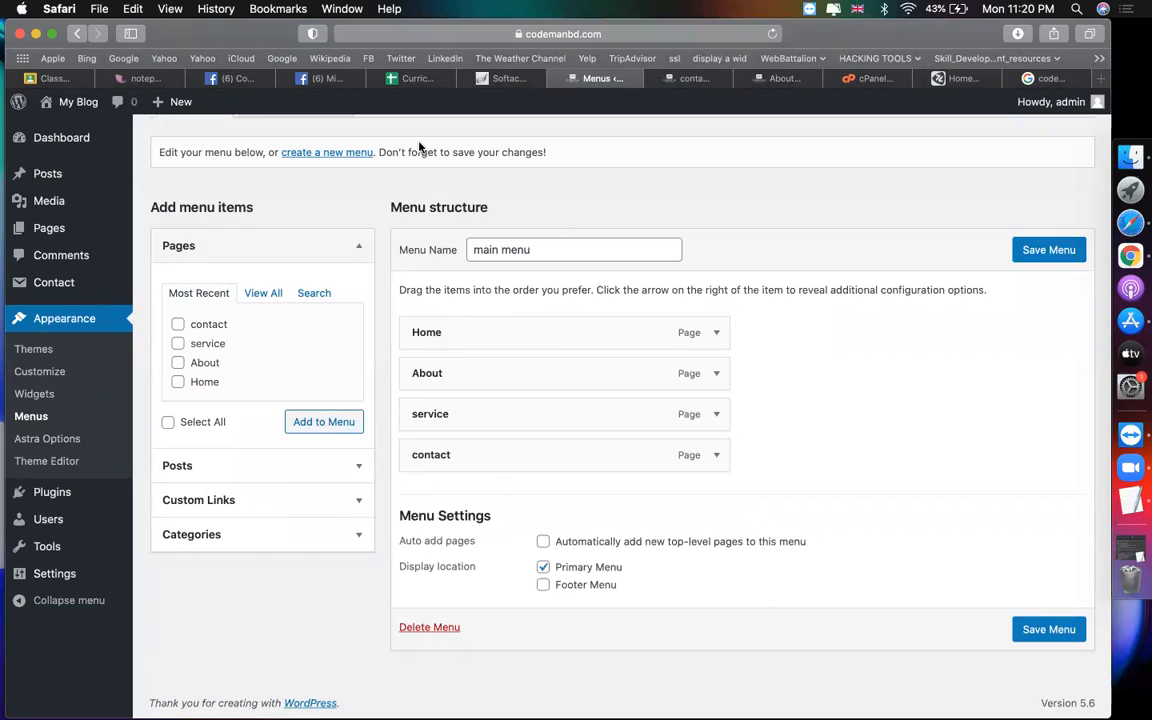
# Step: Check the live contact and About pages, then nest service under About and save
pyautogui.click(685, 78)
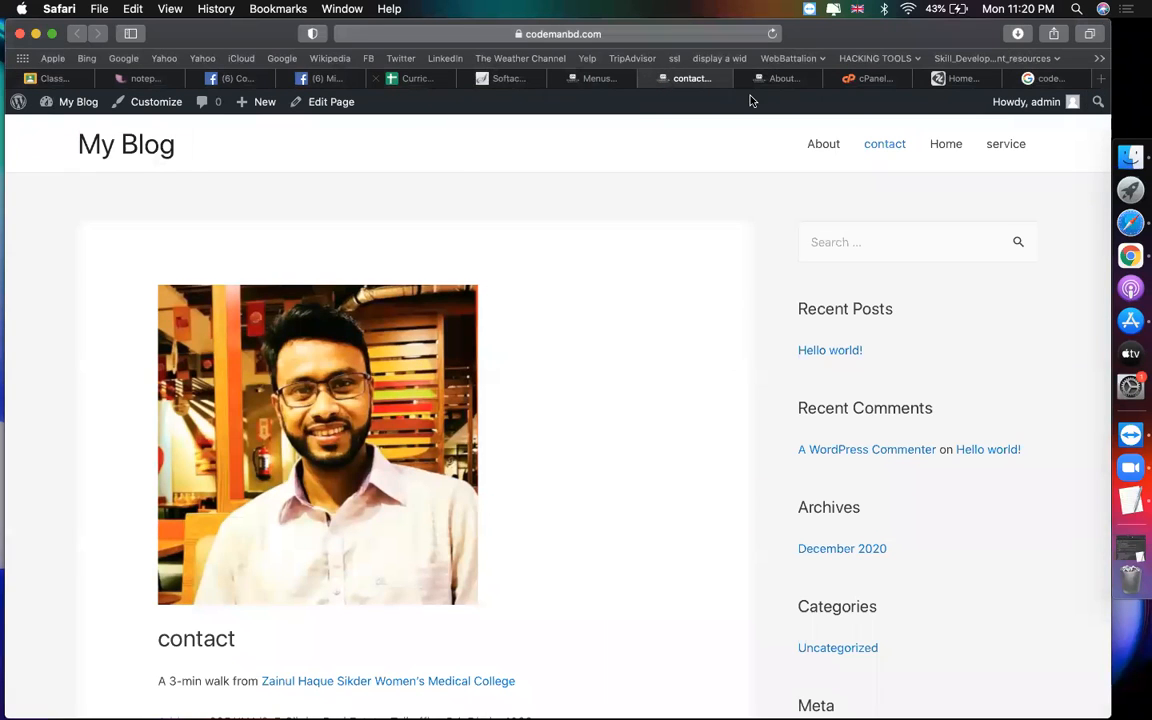
pyautogui.click(834, 150)
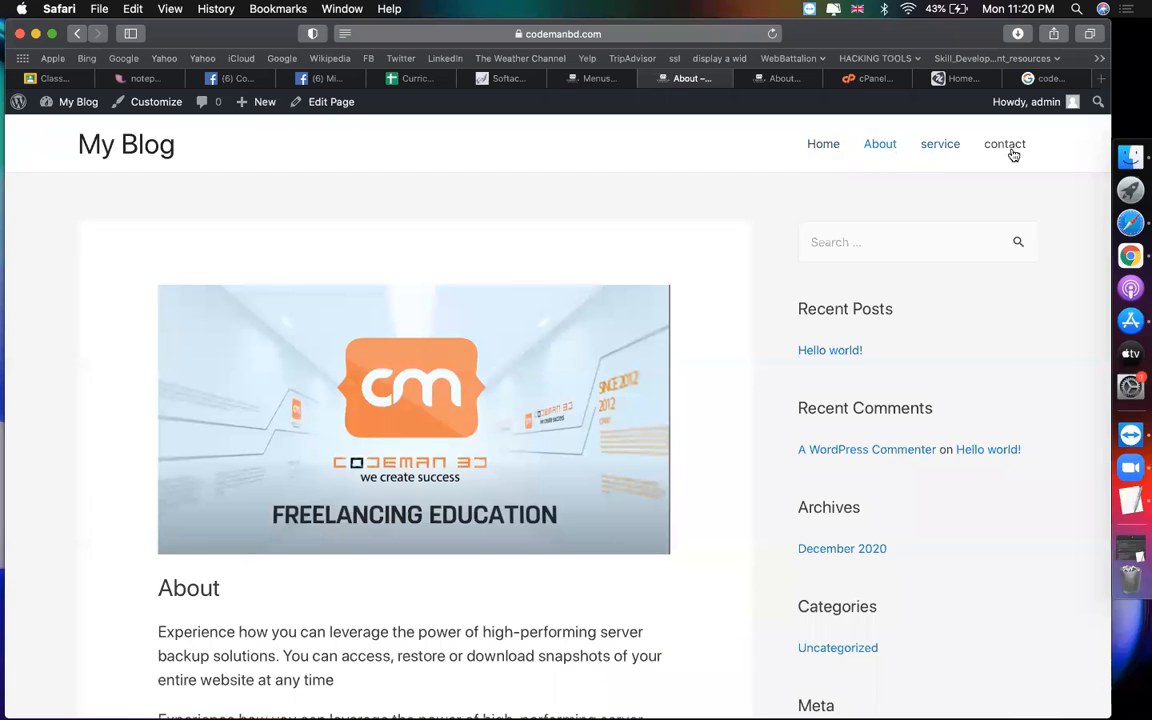
pyautogui.click(595, 80)
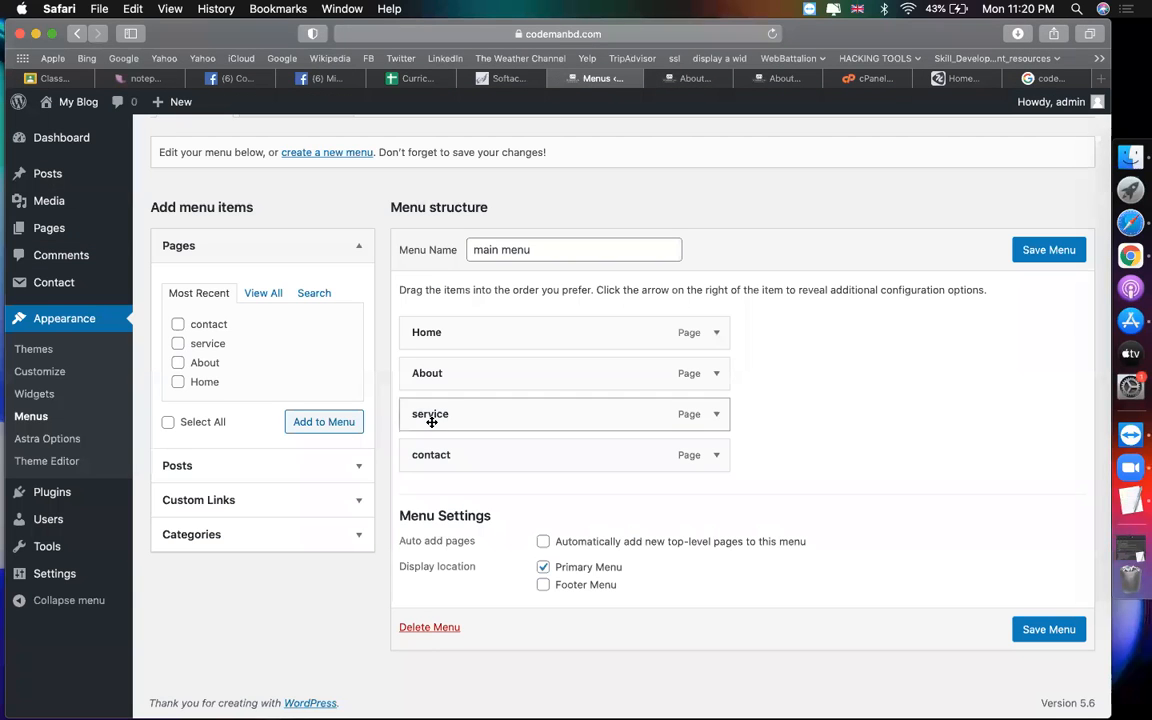
pyautogui.moveTo(445, 424); pyautogui.dragTo(475, 463)
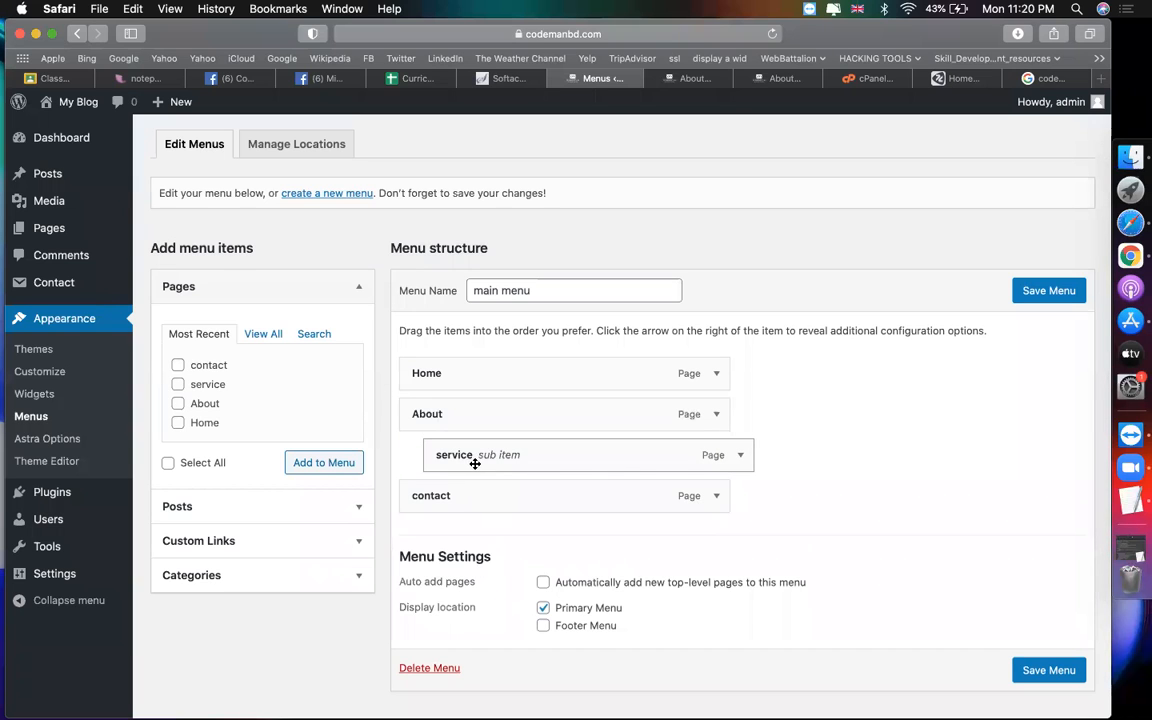
pyautogui.click(1032, 289)
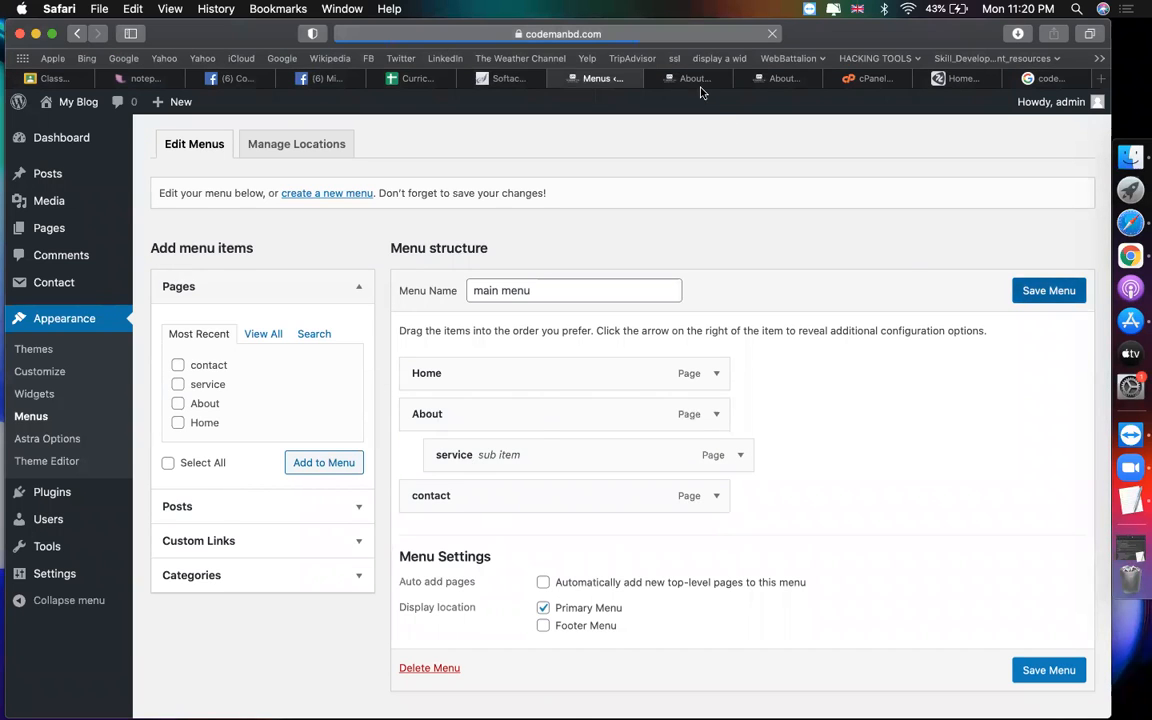
# Step: Review the live About page's menu, then re-nest service under About and save the menu
pyautogui.click(693, 79)
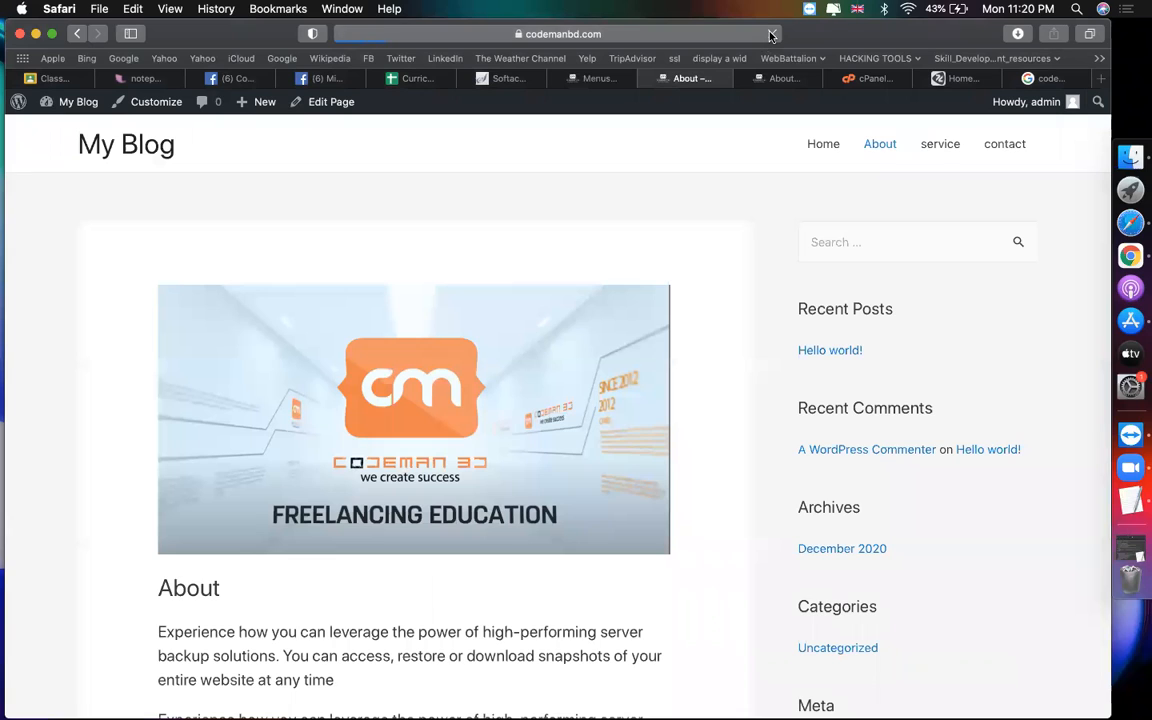
pyautogui.moveTo(940, 155)
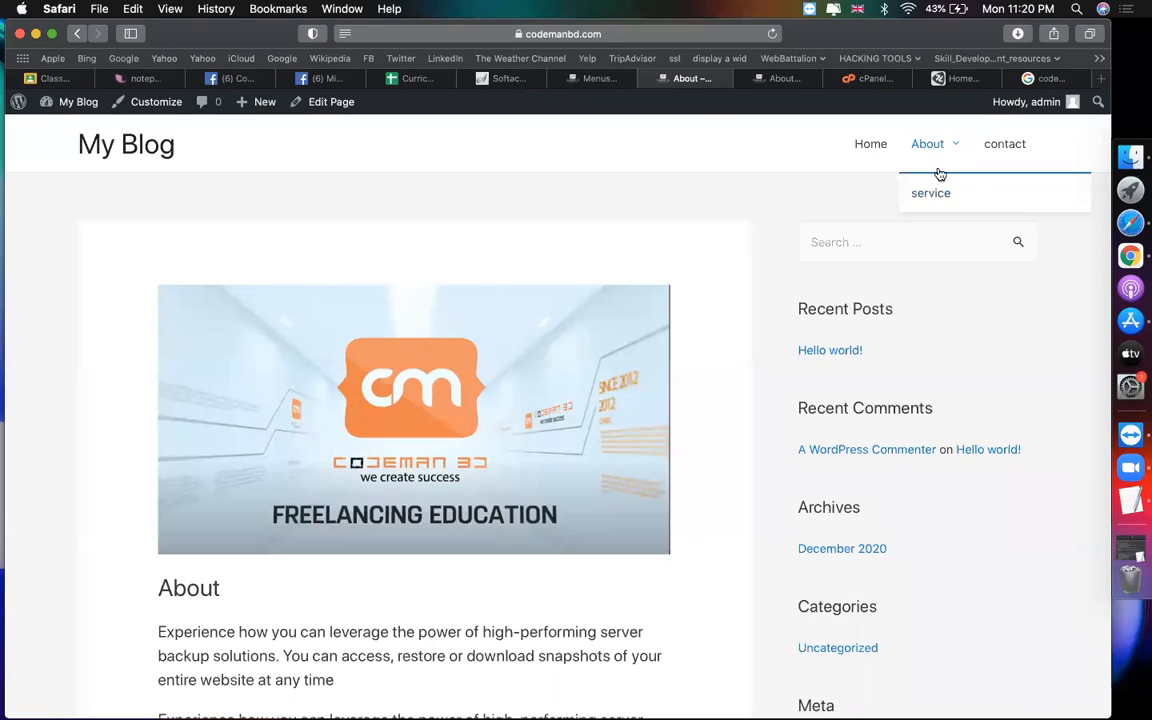
pyautogui.click(595, 79)
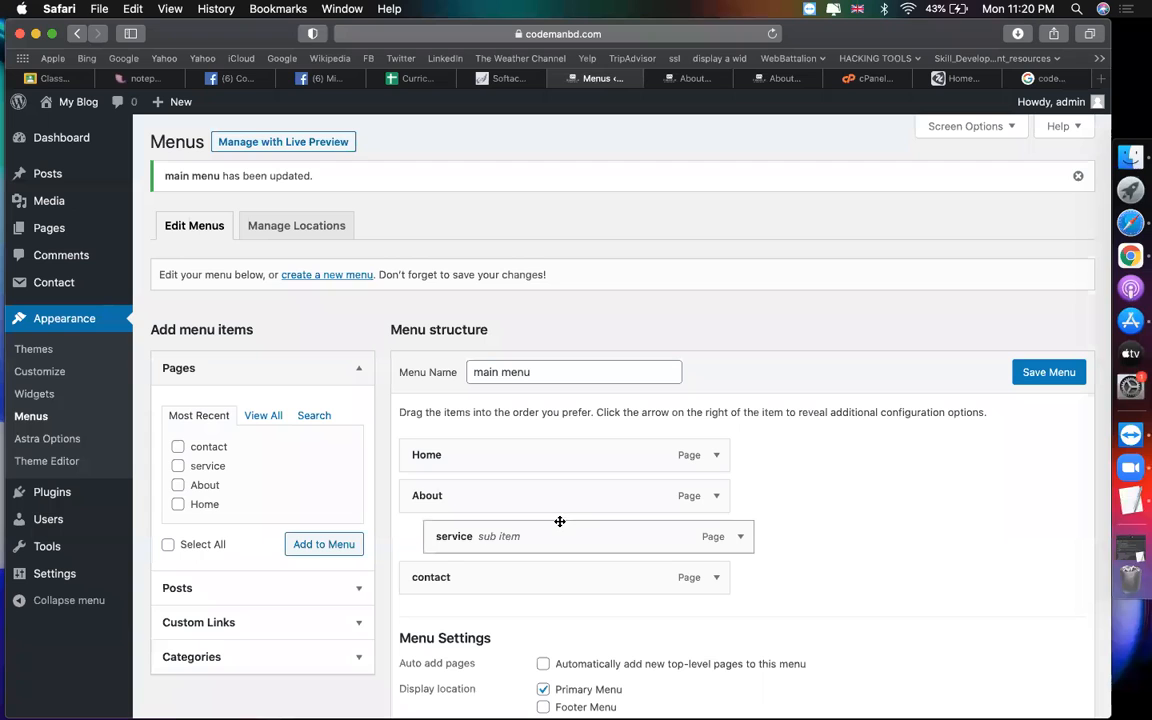
pyautogui.moveTo(543, 533); pyautogui.dragTo(518, 532)
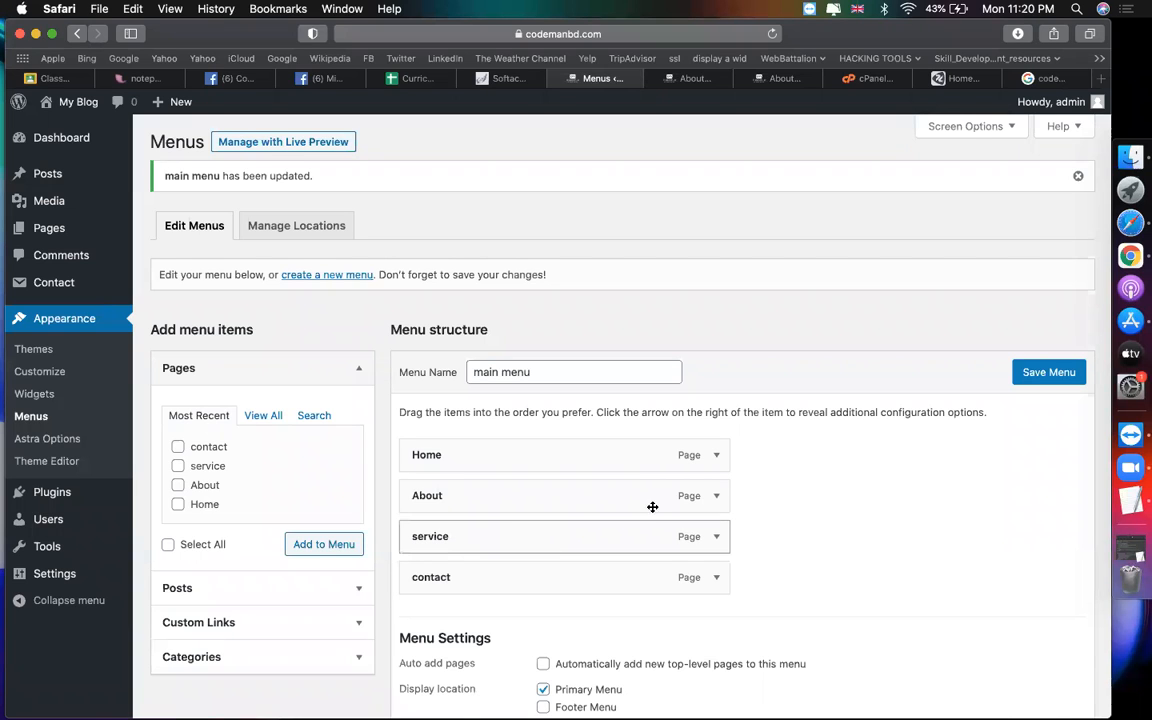
pyautogui.scroll(-1, 650, 490)
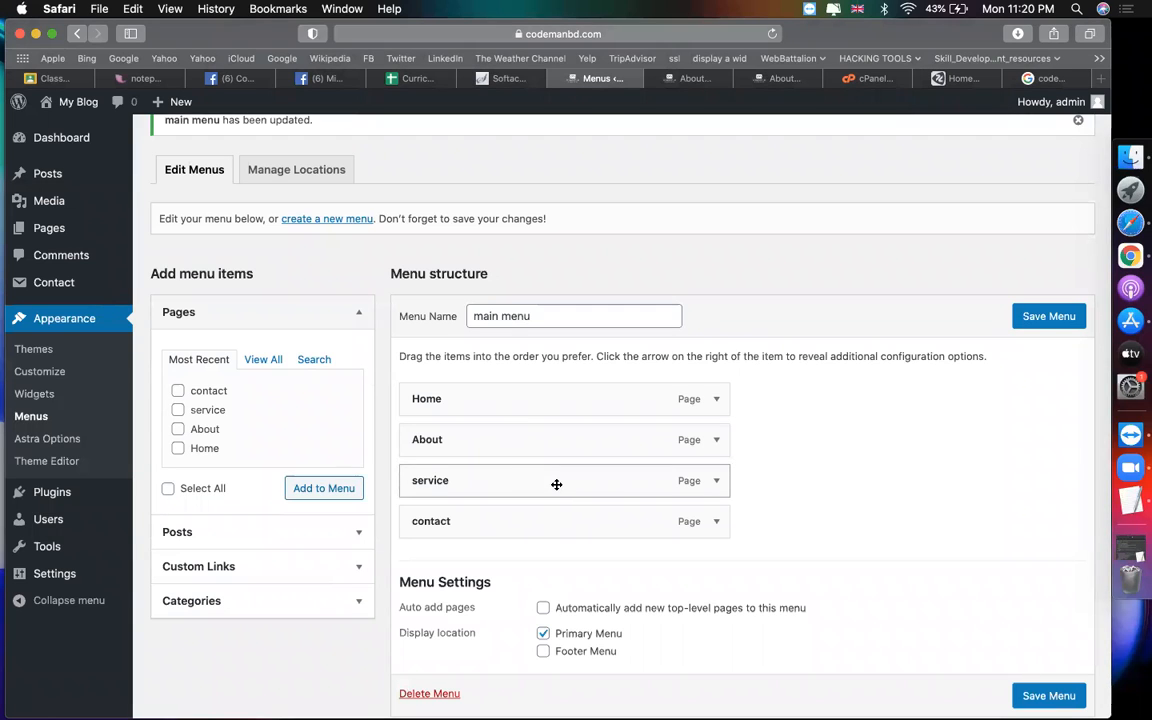
pyautogui.moveTo(560, 484); pyautogui.dragTo(568, 517)
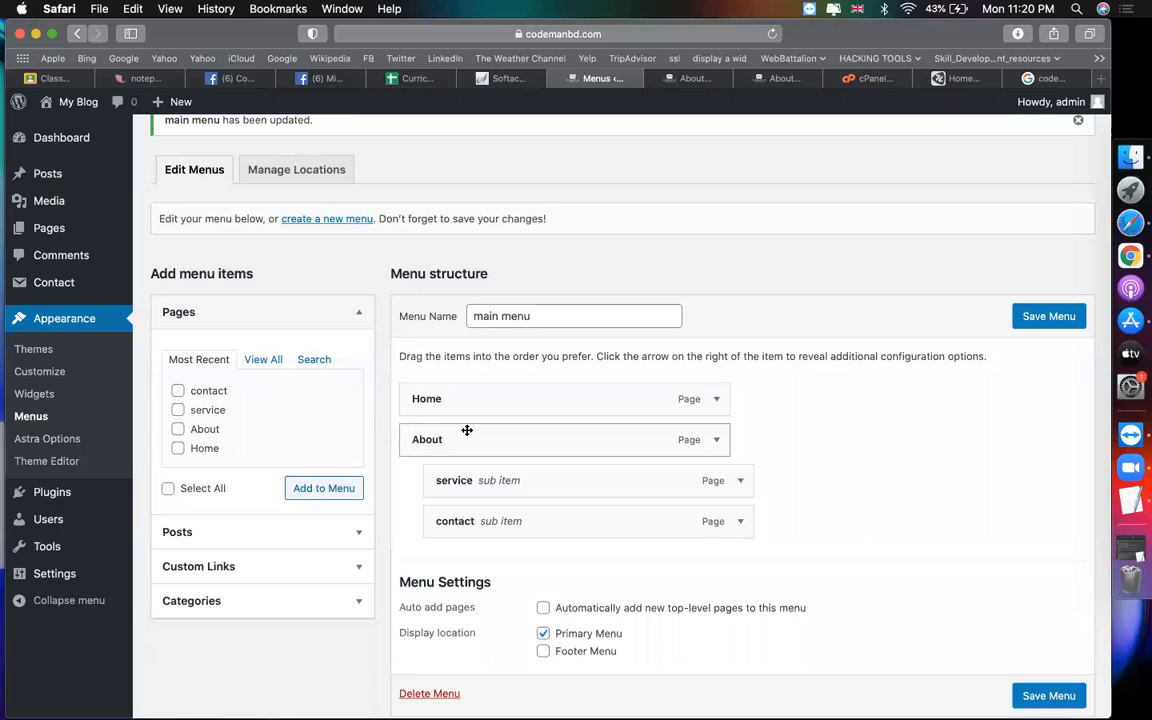
pyautogui.click(1022, 315)
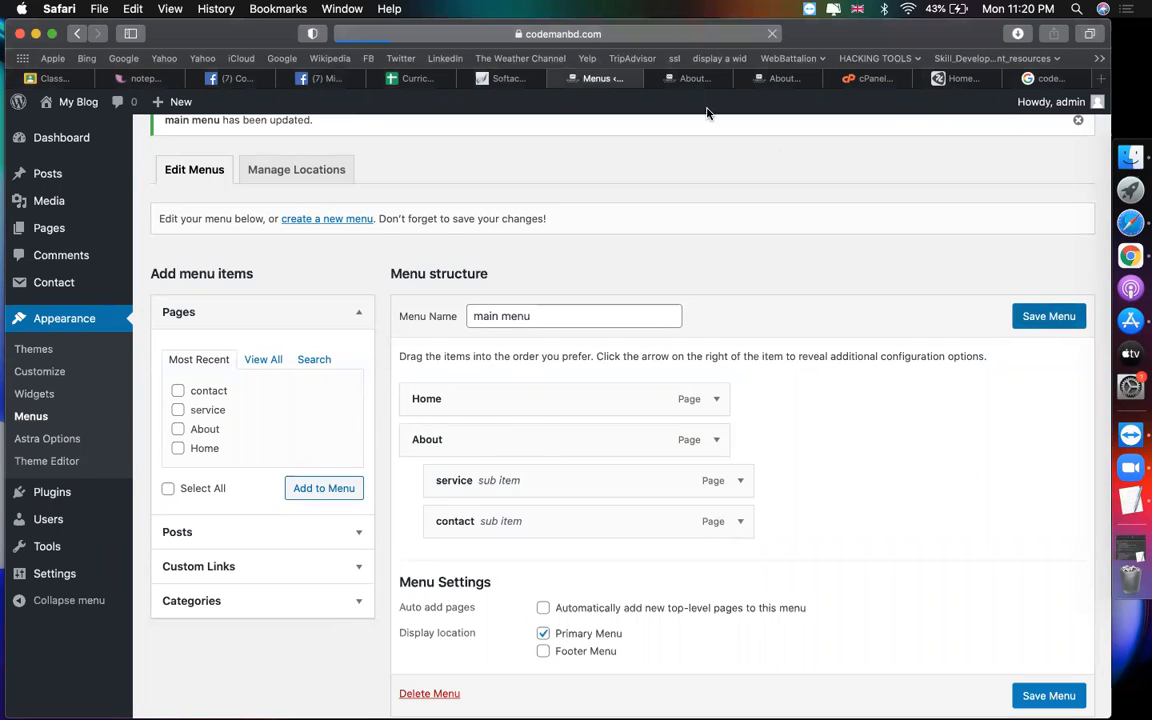
# Step: Reload the live About page to see the nested menu, then move contact and service to top level
pyautogui.click(690, 78)
pyautogui.click(771, 36)
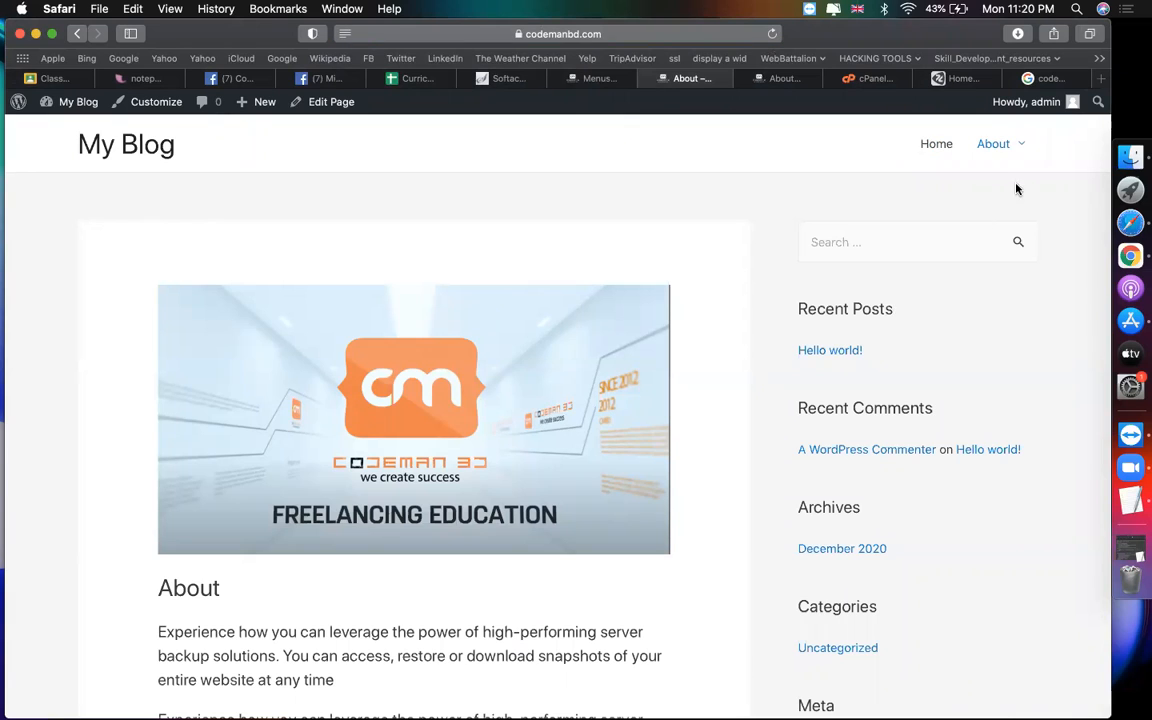
pyautogui.click(600, 78)
pyautogui.moveTo(492, 570); pyautogui.dragTo(534, 570)
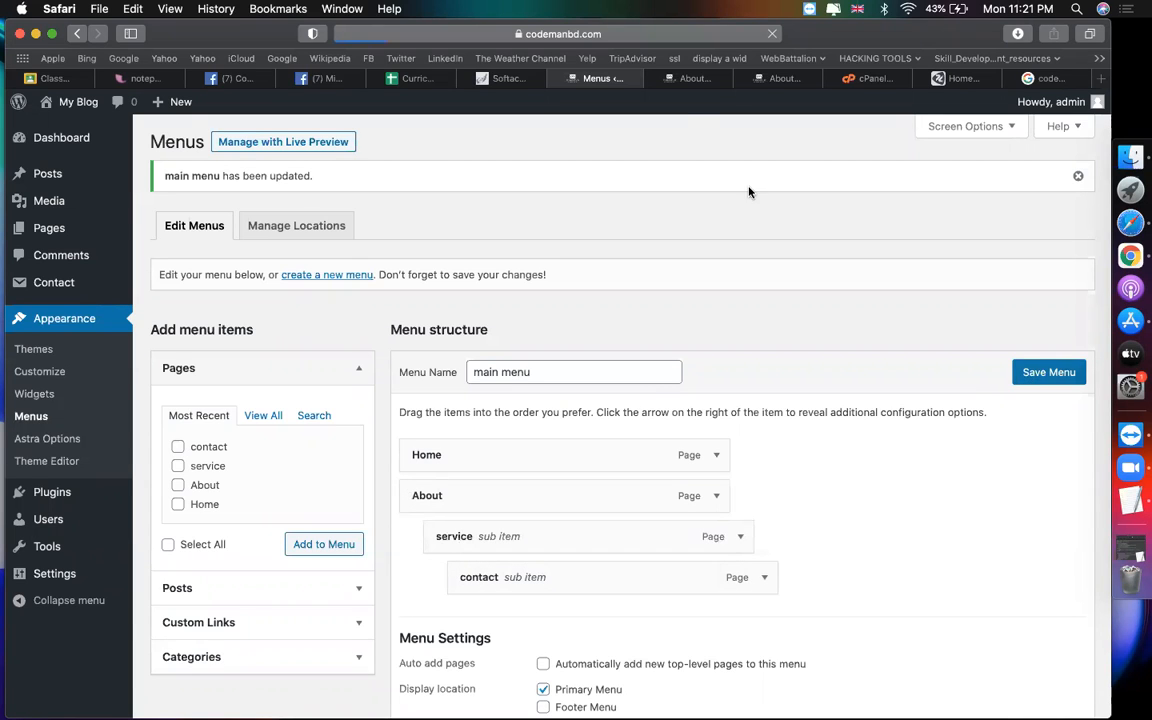
# Step: Check the live About page's menu, then drag service out to the top menu level
pyautogui.click(684, 82)
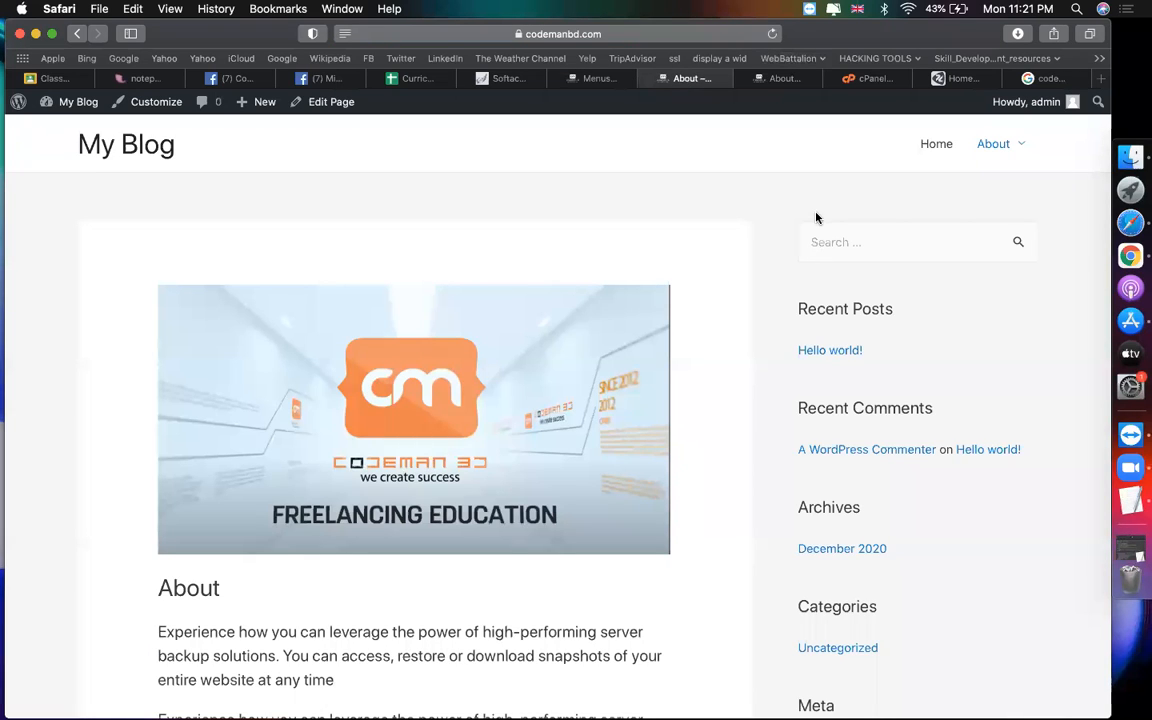
pyautogui.moveTo(1008, 153)
pyautogui.click(590, 78)
pyautogui.moveTo(501, 535); pyautogui.dragTo(448, 577)
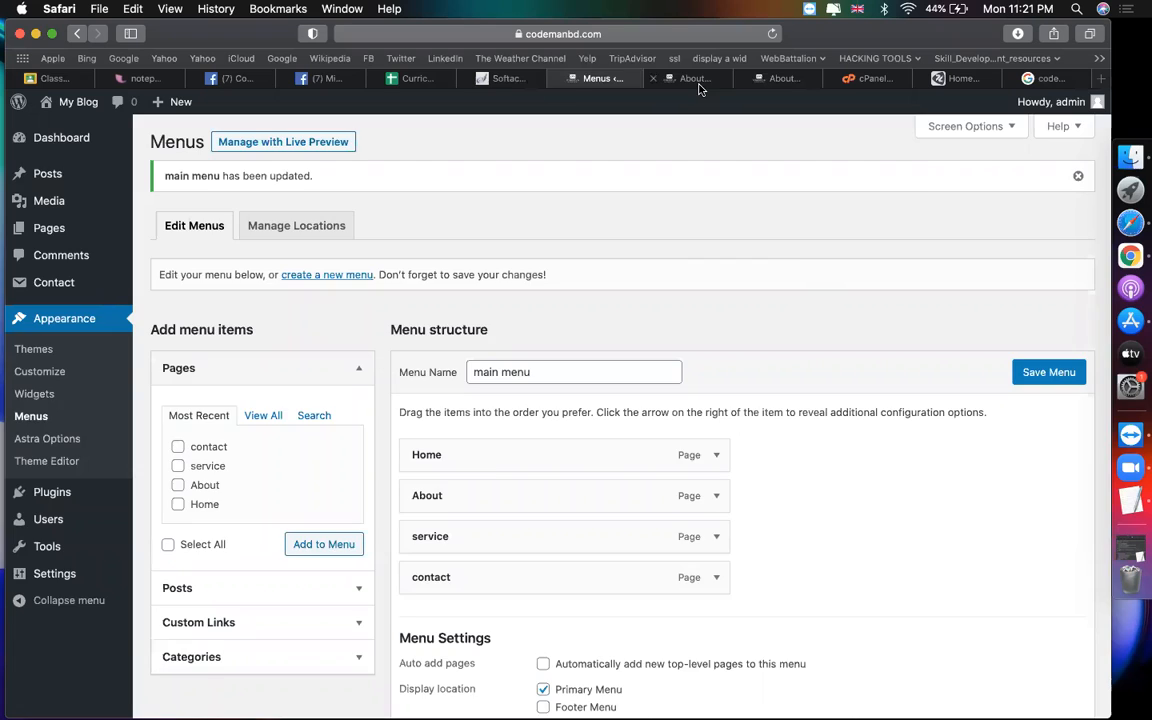
# Step: Remove 'about/' from the live About page's web address, then go back to the menu editor
pyautogui.click(632, 80)
pyautogui.click(569, 34)
pyautogui.click(505, 33)
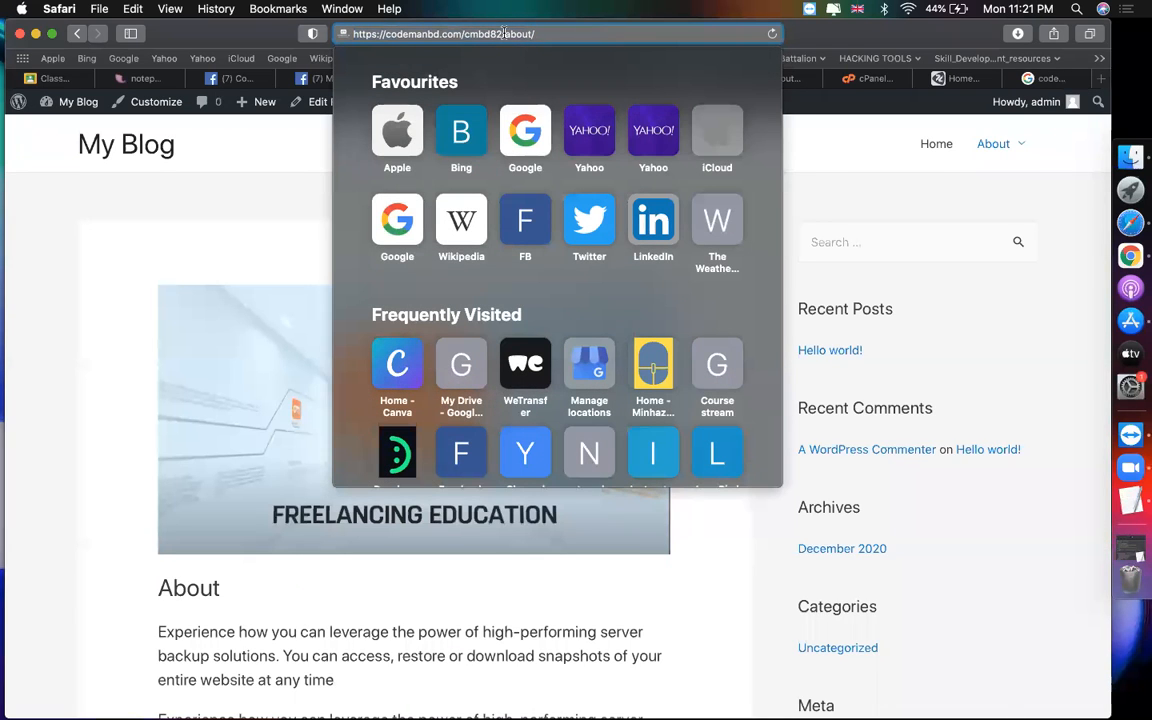
pyautogui.press('Delete')
pyautogui.press('Delete')
pyautogui.press('Delete')
pyautogui.press('Delete')
pyautogui.press('Delete')
pyautogui.press('Delete')
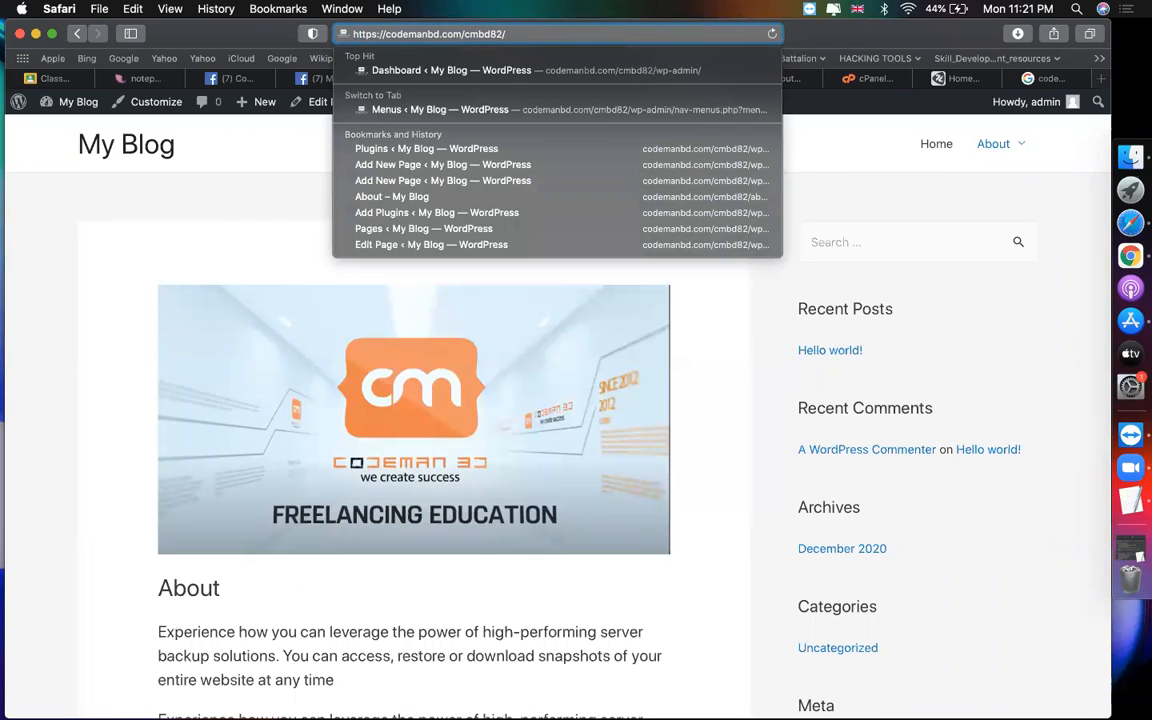
pyautogui.press('Escape')
pyautogui.click(580, 78)
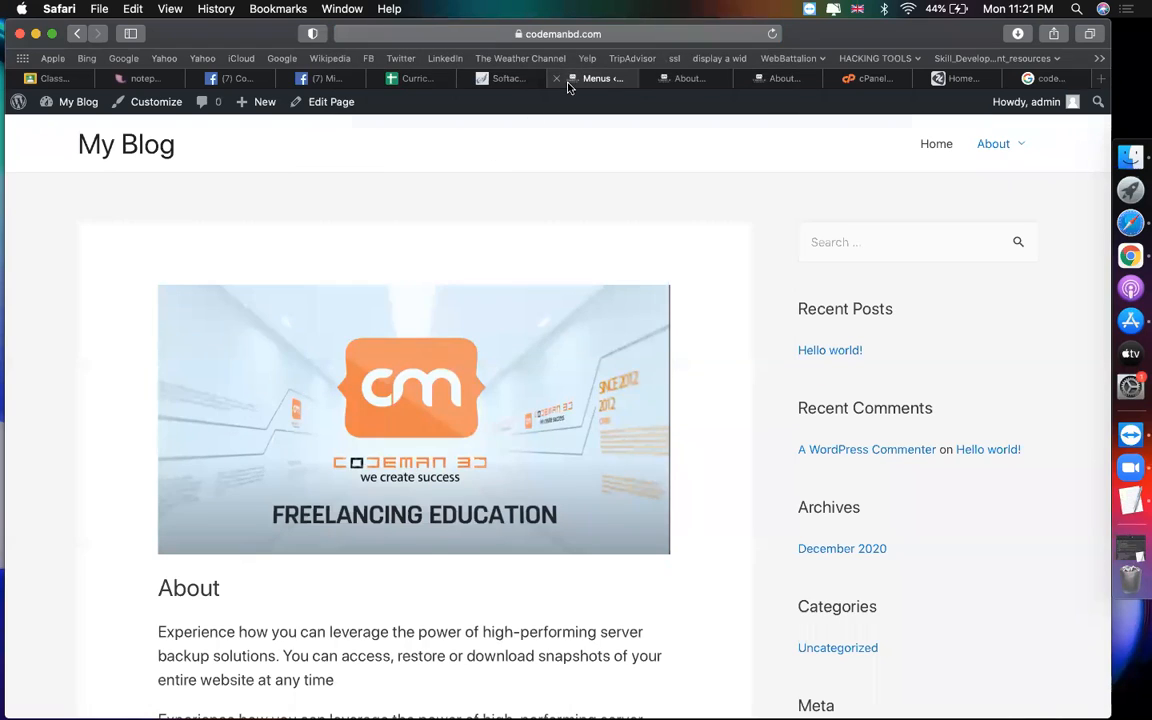
# Step: Open the public front page via My Blog > Visit Site and look over the Hello world! post
pyautogui.moveTo(63, 107)
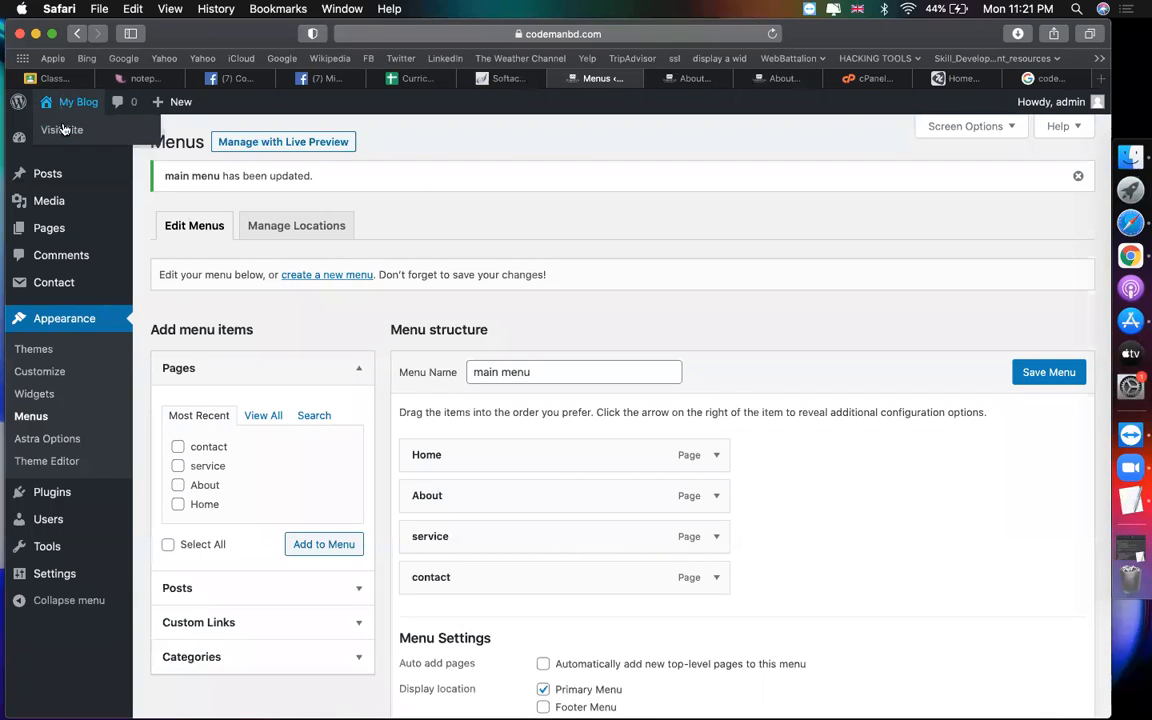
pyautogui.click(66, 131)
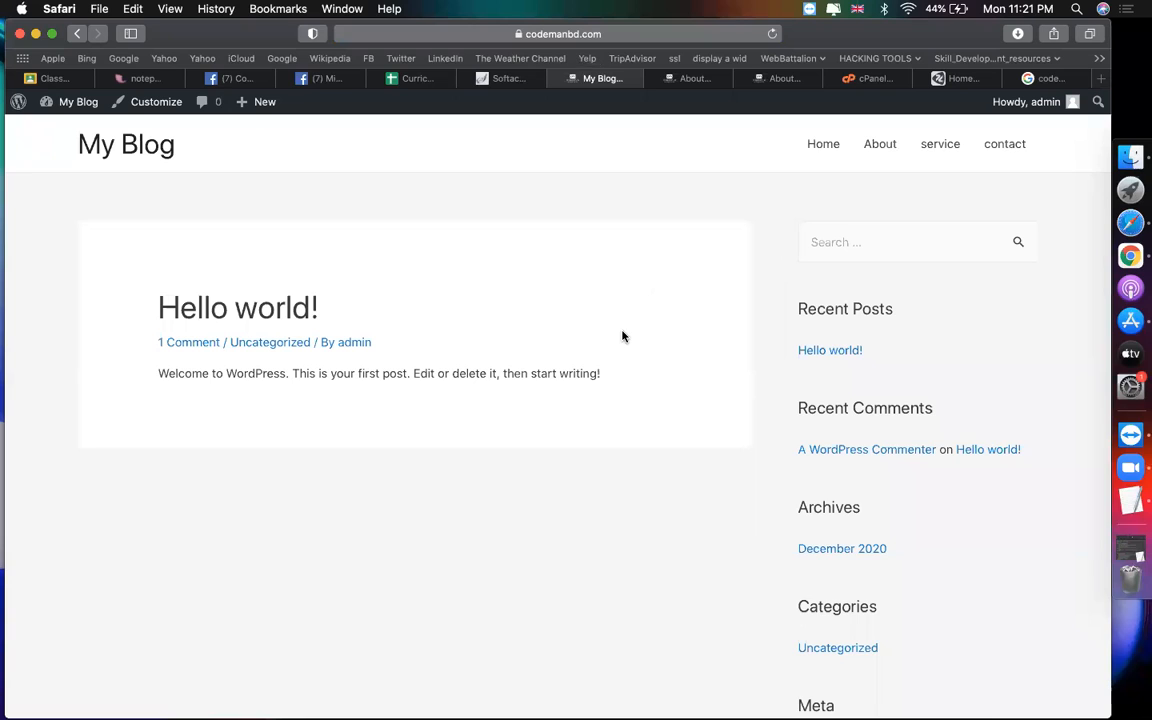
pyautogui.moveTo(606, 343); pyautogui.dragTo(92, 254)
pyautogui.click(467, 388)
# Step: Go from the site to the admin Dashboard and open Settings > Reading
pyautogui.moveTo(76, 105)
pyautogui.click(65, 131)
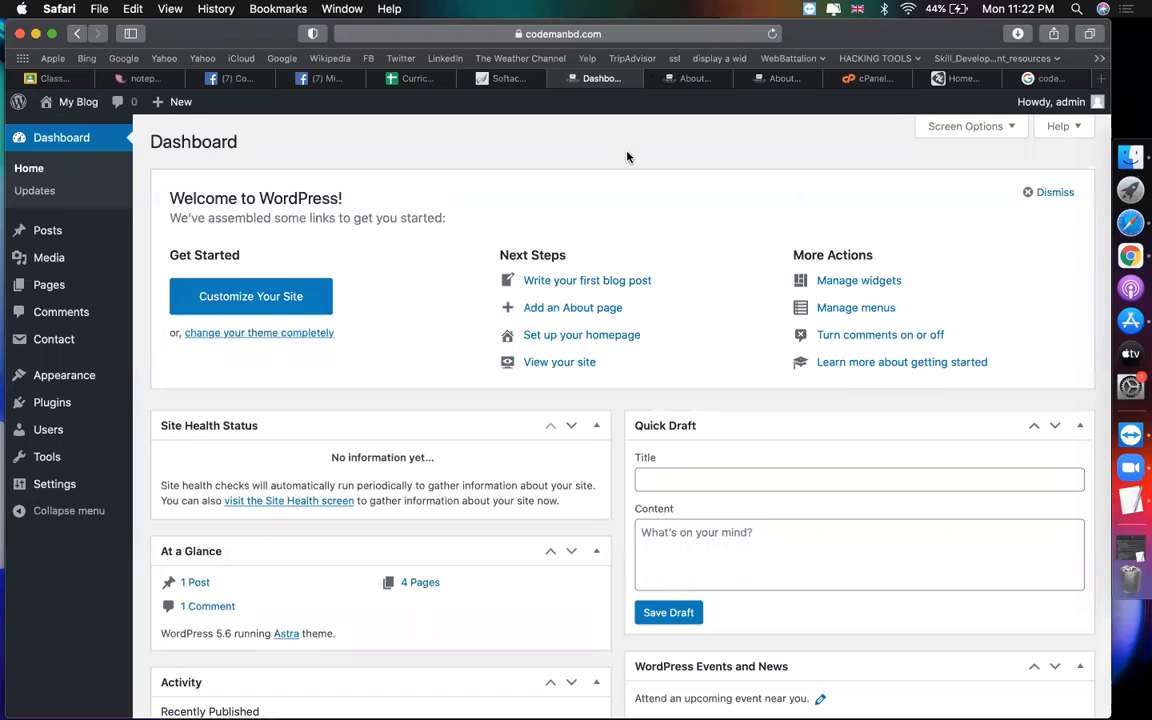
pyautogui.moveTo(92, 501)
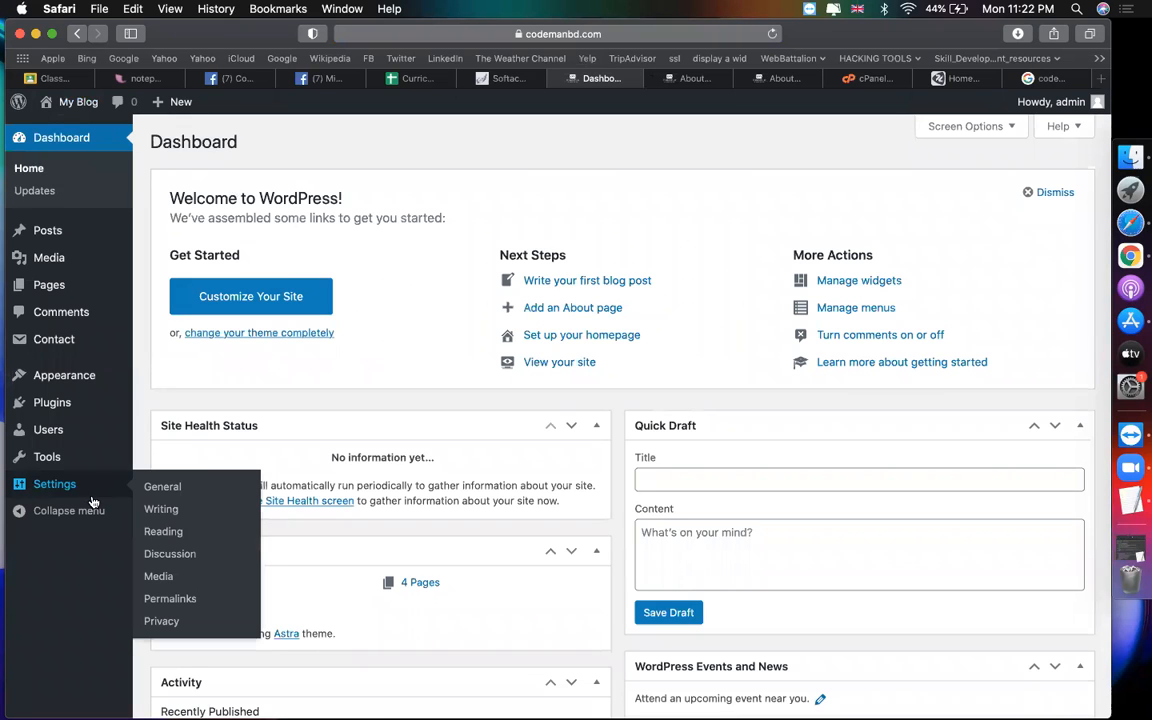
pyautogui.click(189, 532)
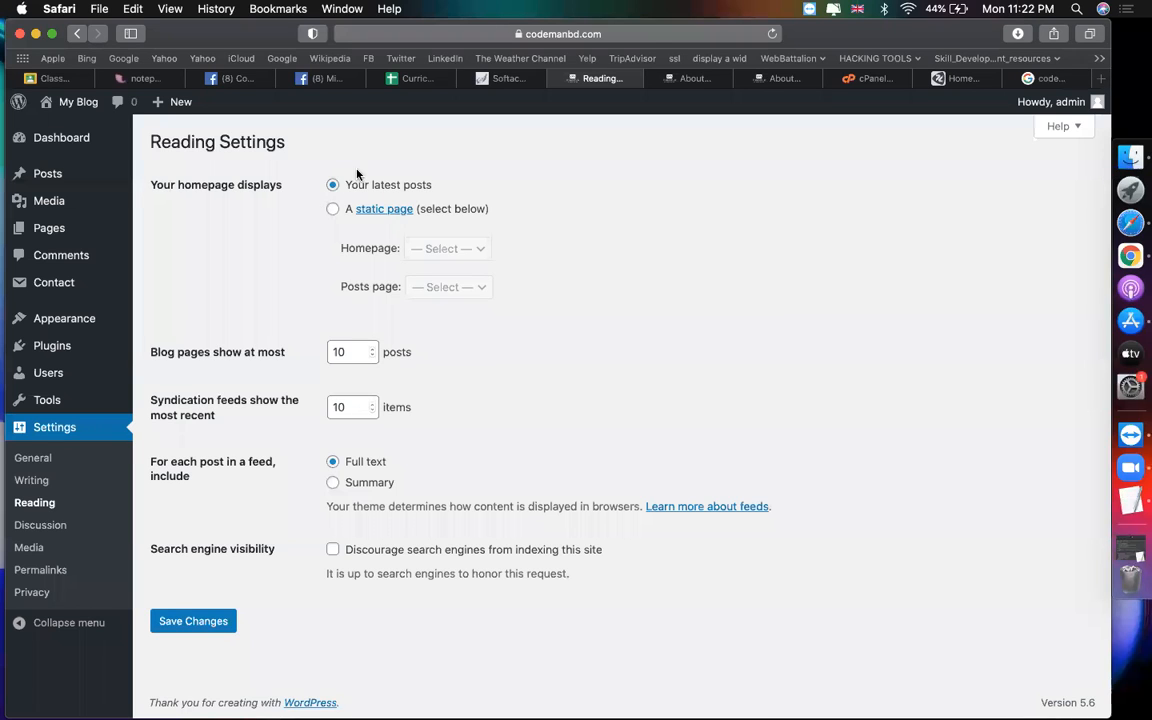
# Step: Choose 'A static page' with Home as the homepage and leave the Posts page unset
pyautogui.click(332, 210)
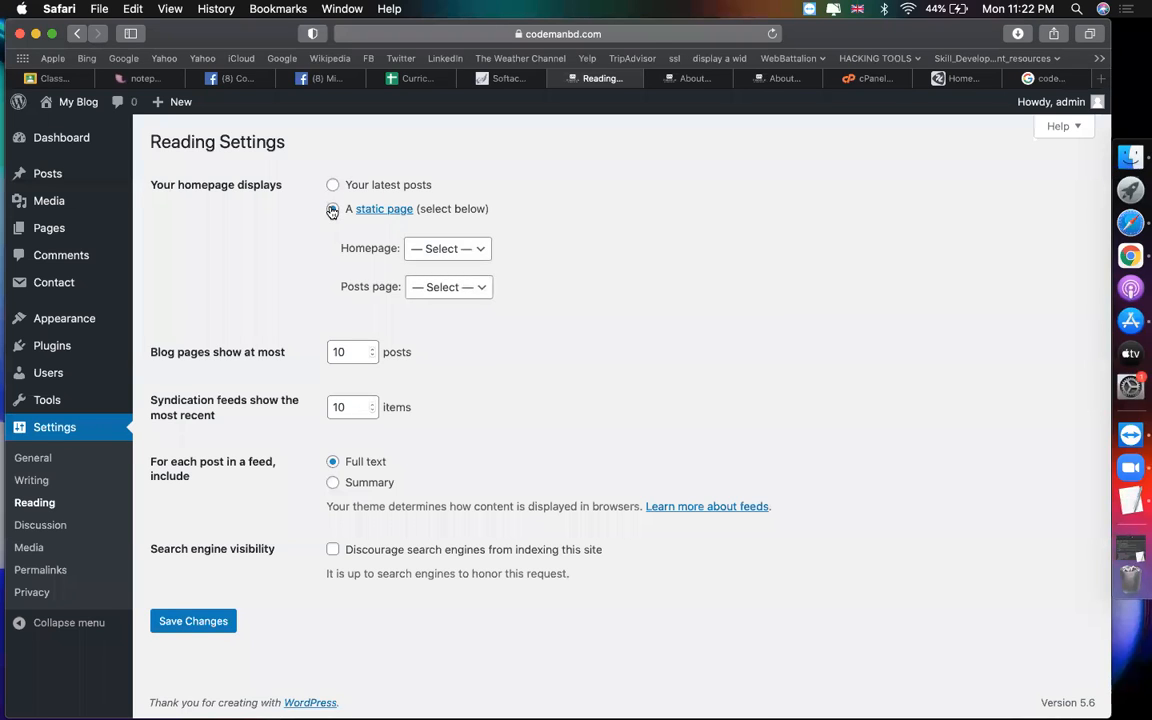
pyautogui.click(446, 248)
pyautogui.click(432, 298)
pyautogui.click(436, 295)
pyautogui.click(584, 298)
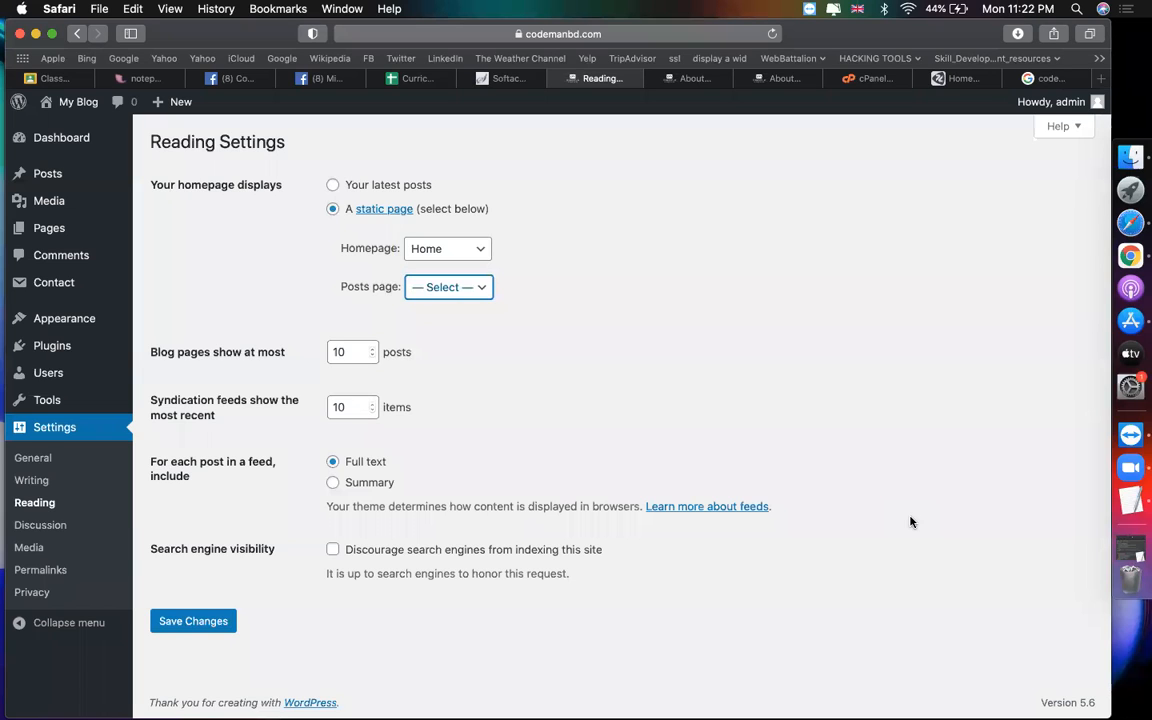
# Step: Confirm Home stays selected as the homepage and save the reading settings
pyautogui.click(450, 248)
pyautogui.click(754, 288)
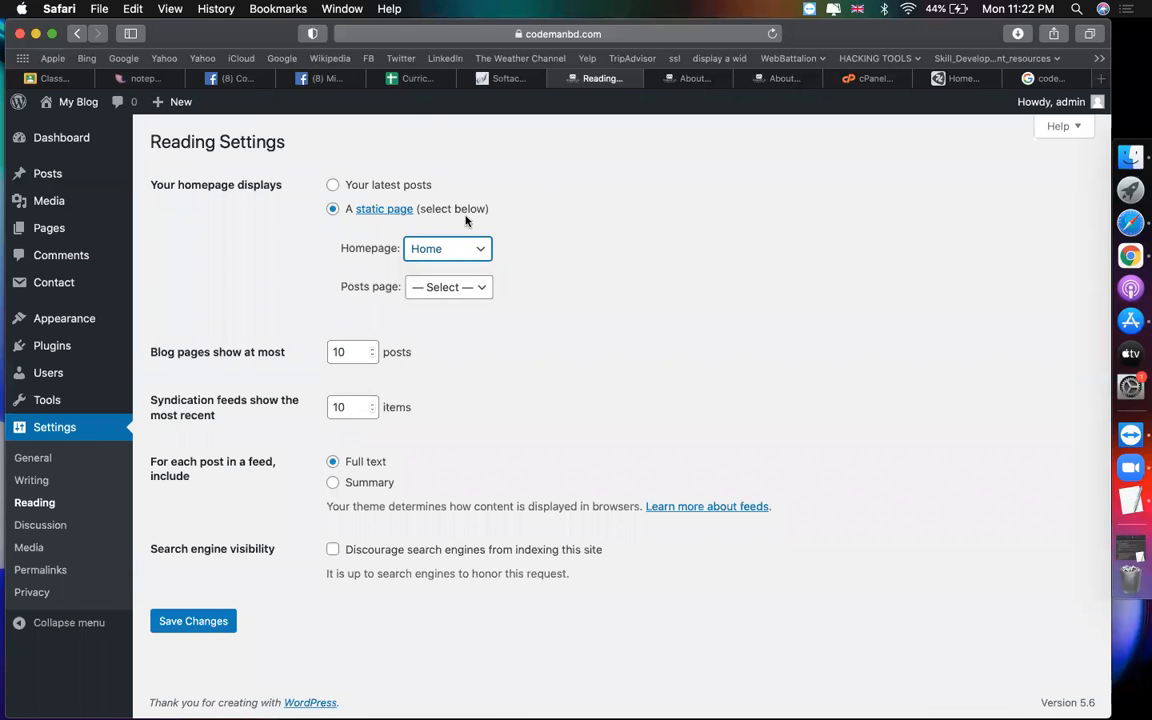
pyautogui.click(445, 258)
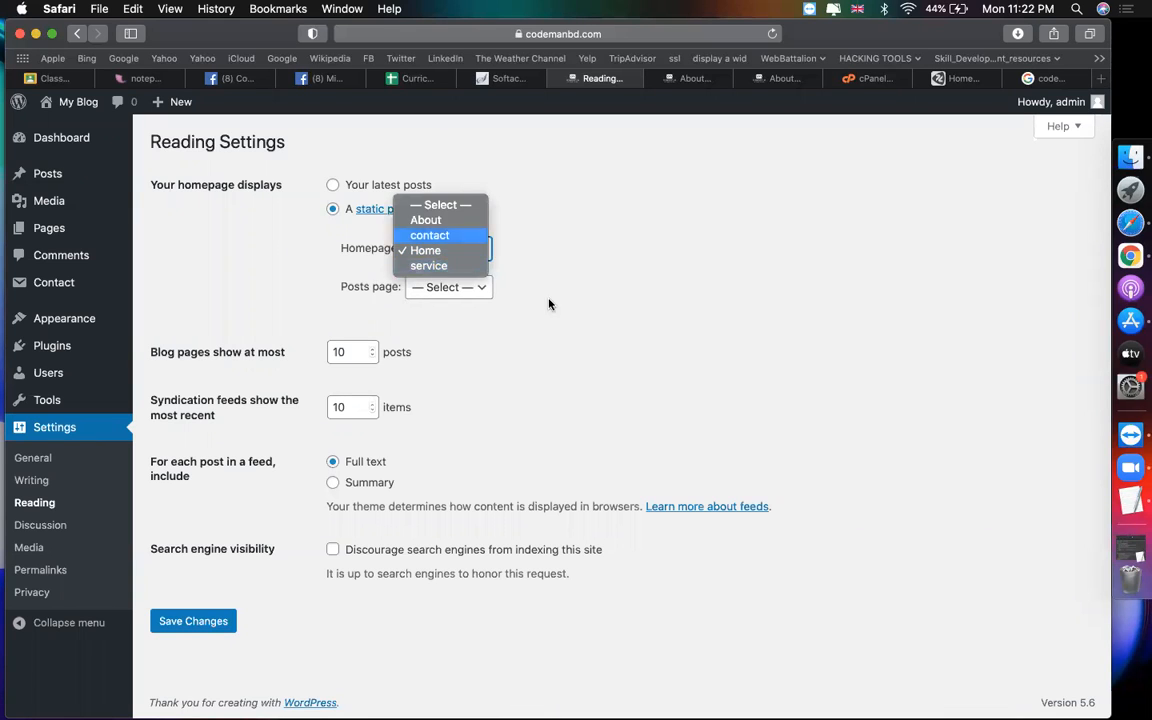
pyautogui.click(625, 329)
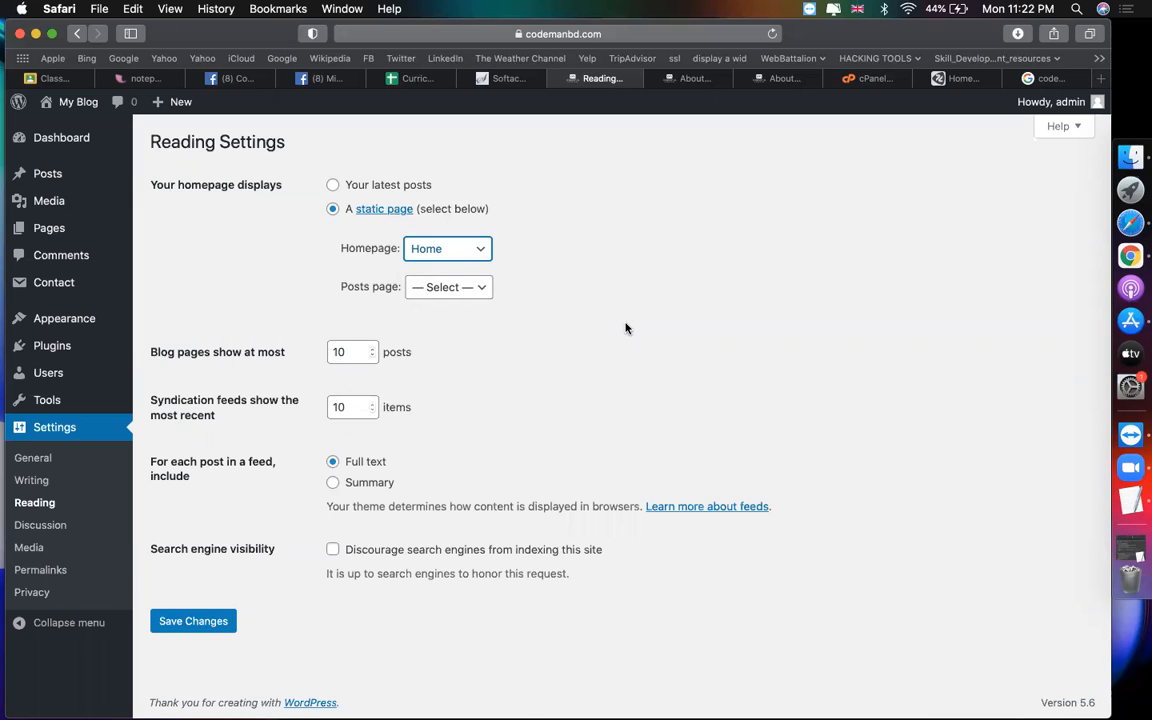
pyautogui.click(160, 625)
# Step: Reload the live site to see the static Home page as the front page
pyautogui.click(648, 75)
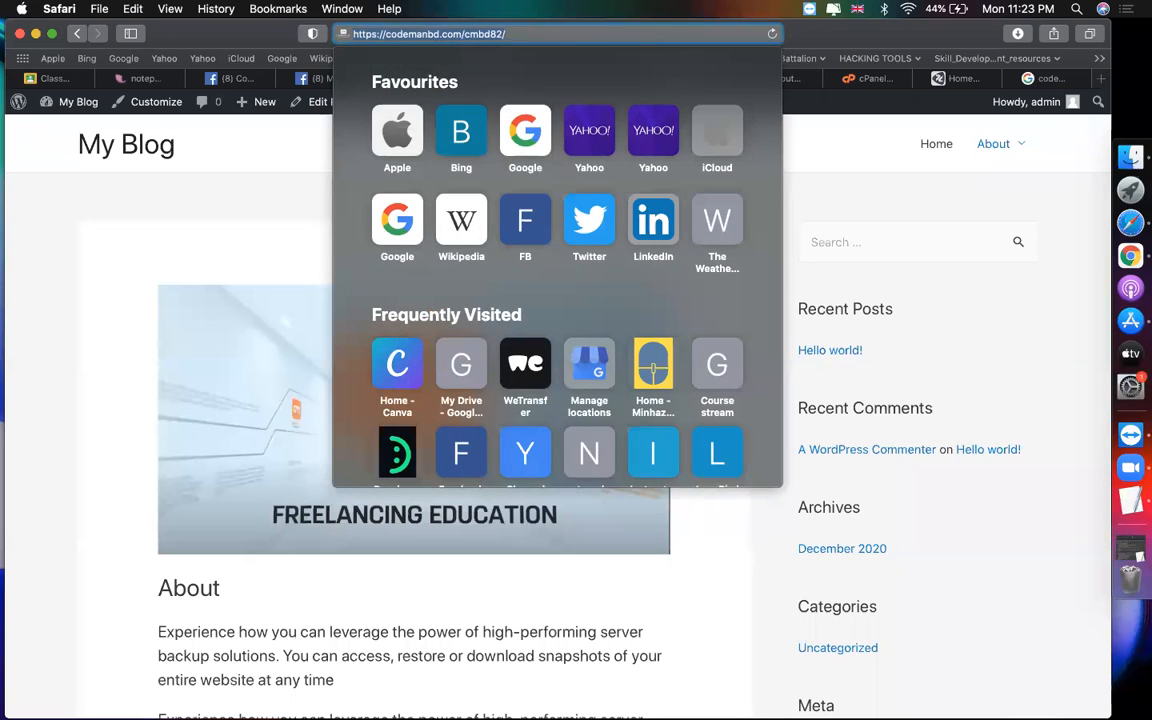
pyautogui.press('Return')
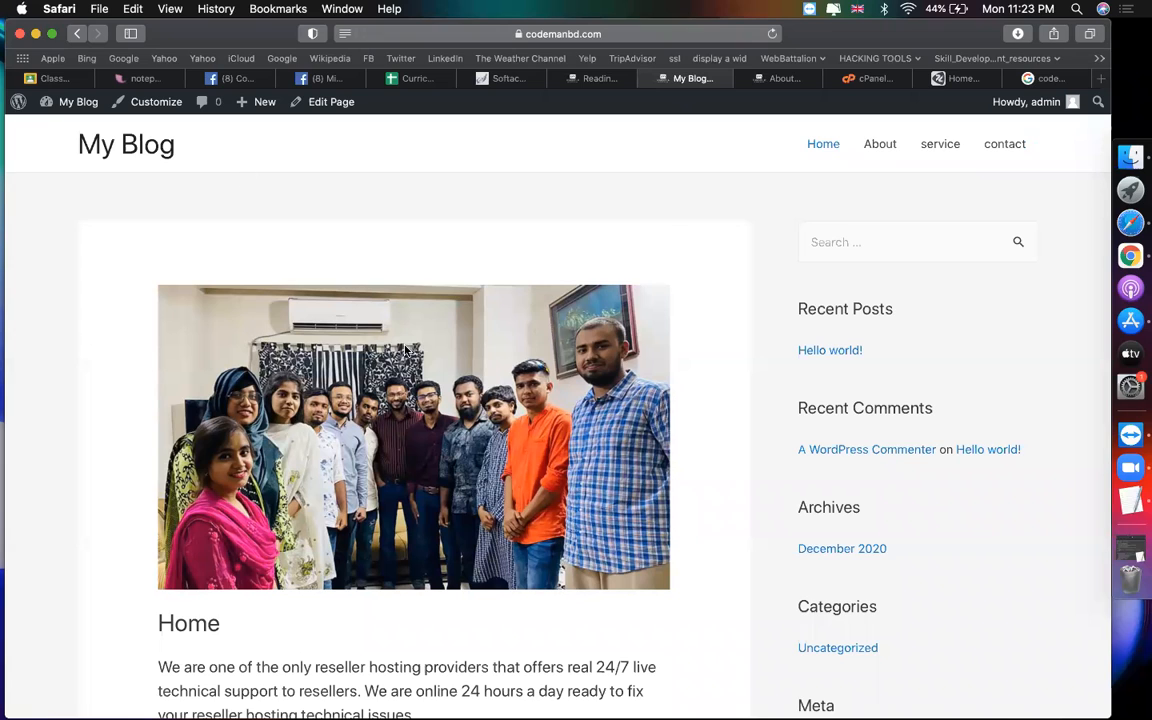
pyautogui.scroll(-15, 405, 352)
pyautogui.scroll(15, 405, 350)
# Step: Set the homepage to contact, save, and reload the live front page to check it
pyautogui.click(585, 80)
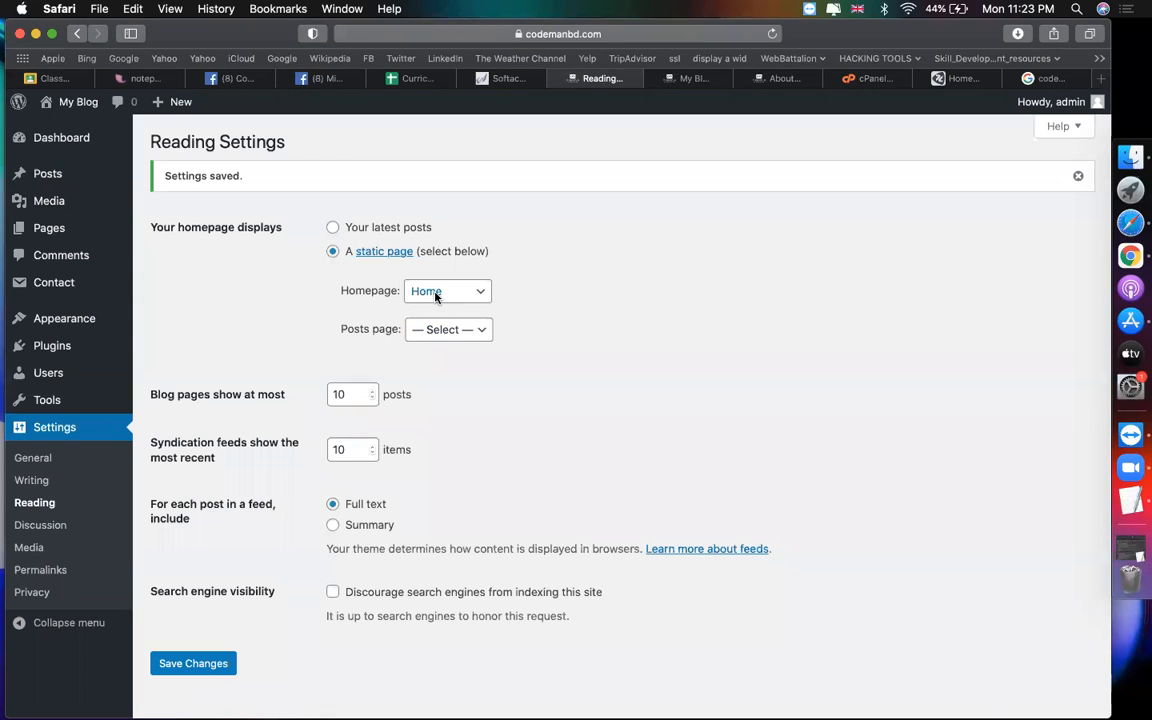
pyautogui.click(435, 292)
pyautogui.click(430, 277)
pyautogui.click(203, 663)
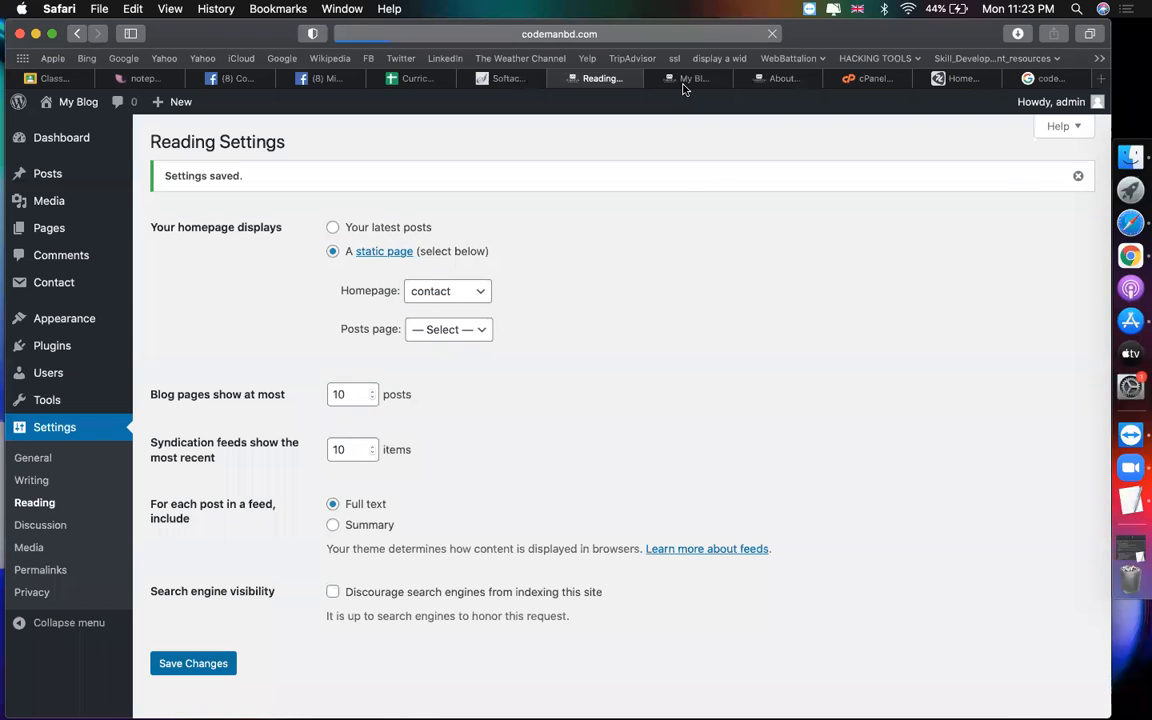
pyautogui.click(689, 80)
pyautogui.click(604, 35)
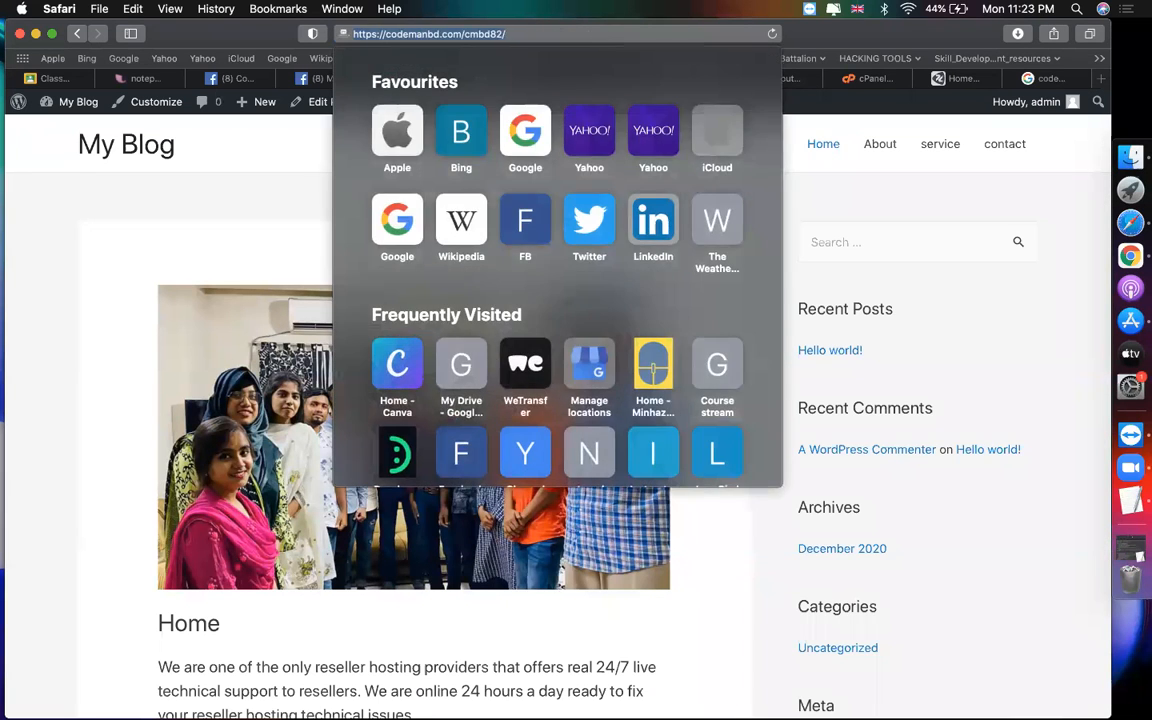
pyautogui.press('Return')
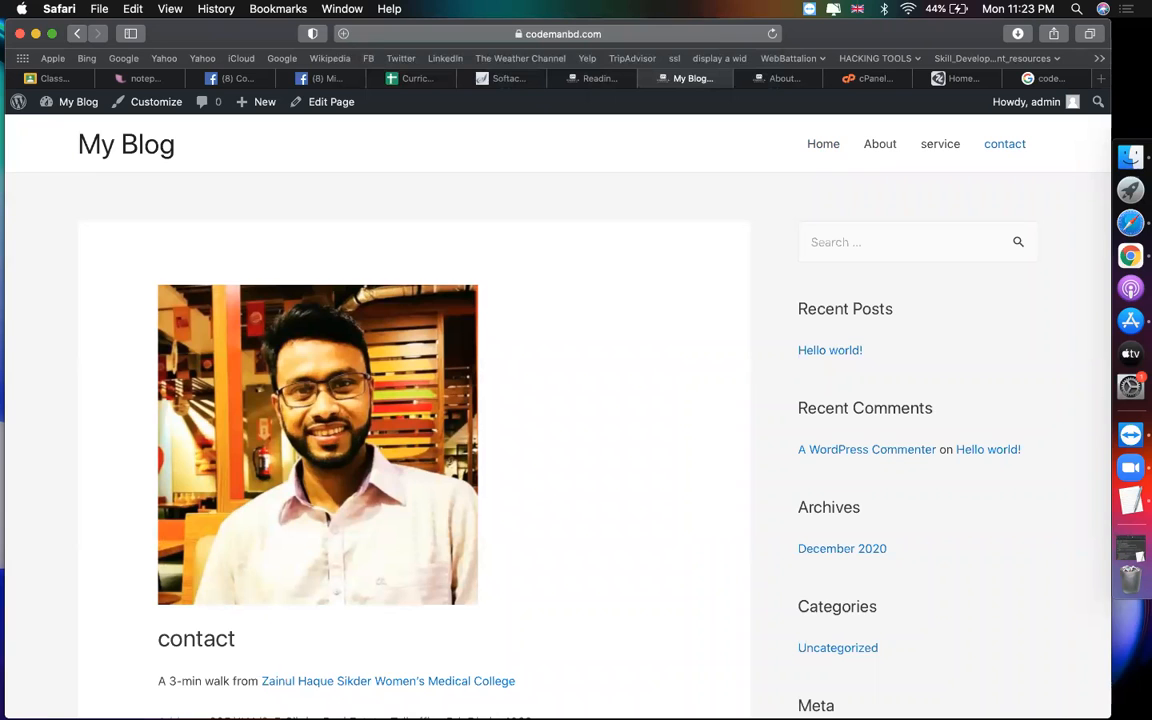
# Step: Set Home back as the static homepage and save the reading settings
pyautogui.click(602, 78)
pyautogui.click(469, 292)
pyautogui.click(433, 308)
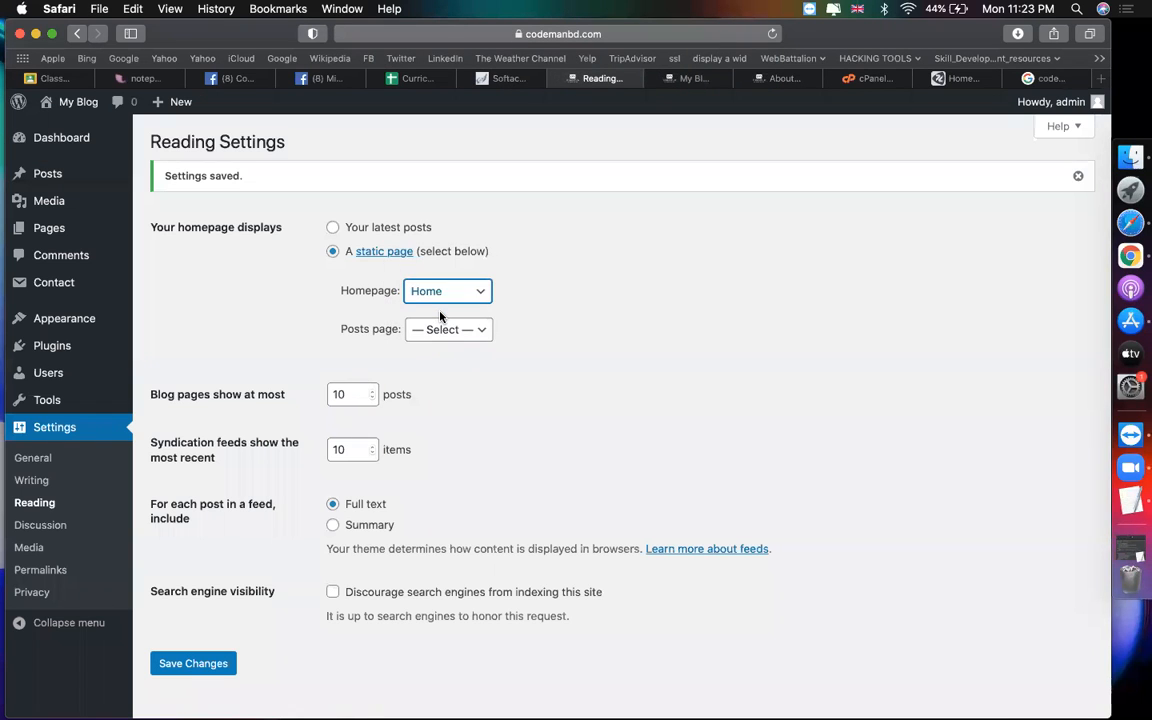
pyautogui.click(203, 666)
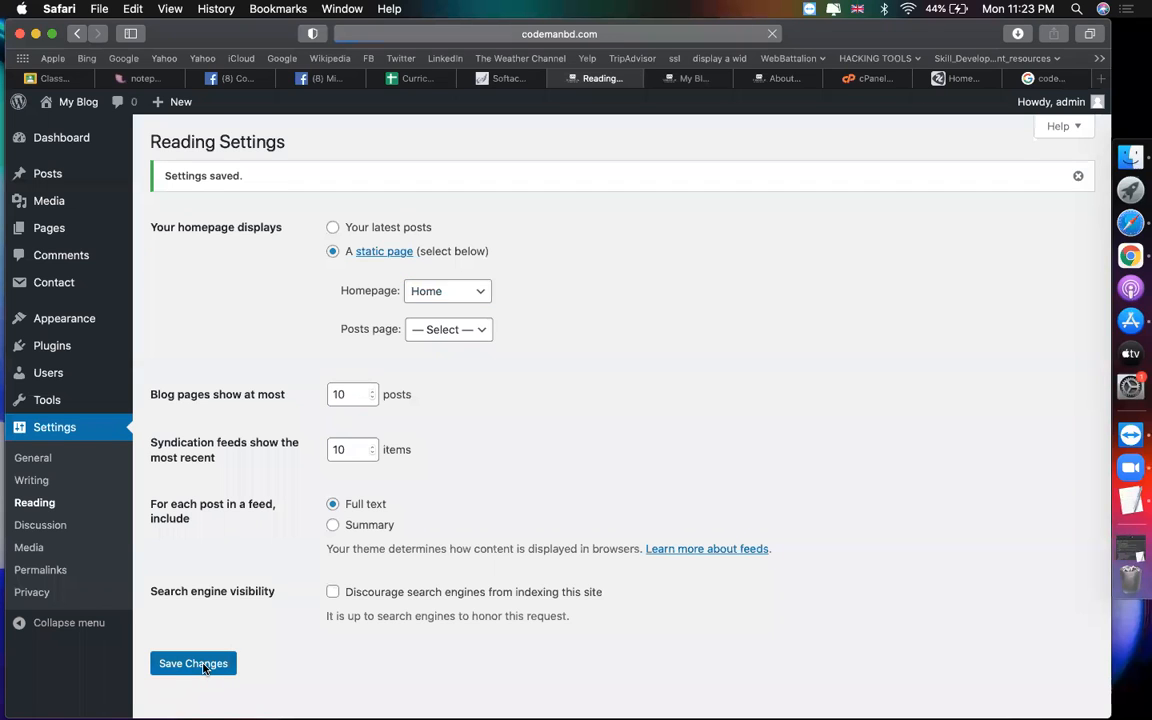
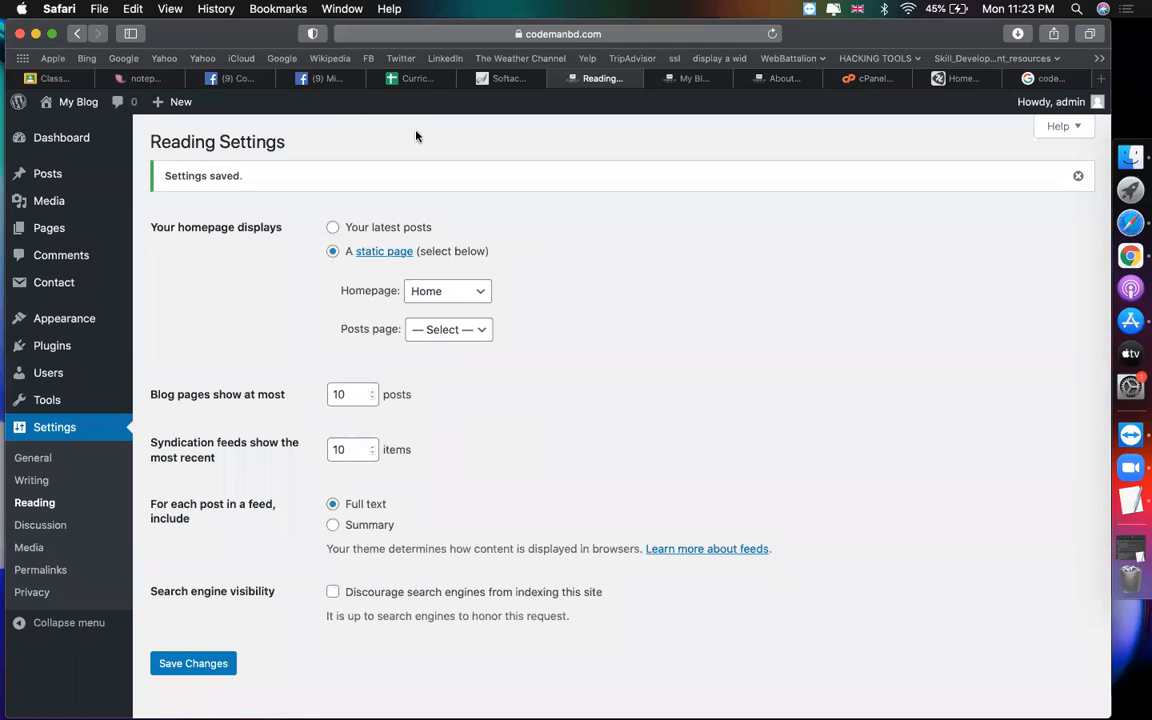
# Step: Look over the live contact page, then return to the Reading Settings page
pyautogui.click(660, 77)
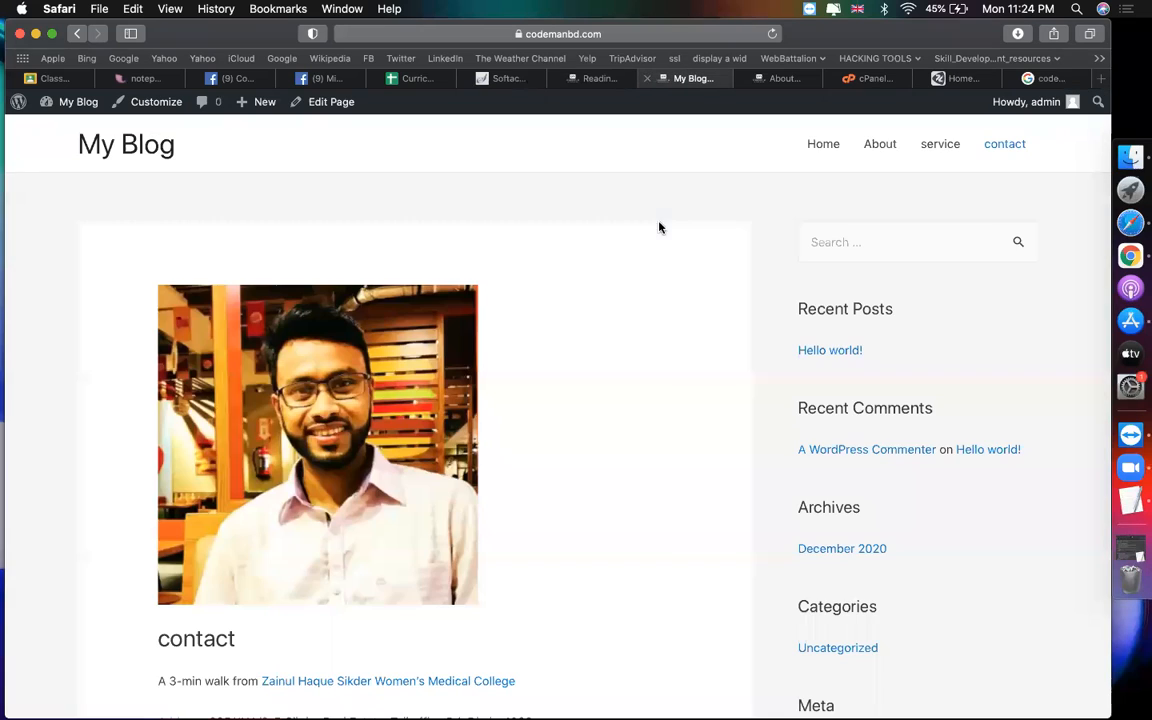
pyautogui.hotkey('ctrl', 'shift', 'Tab')
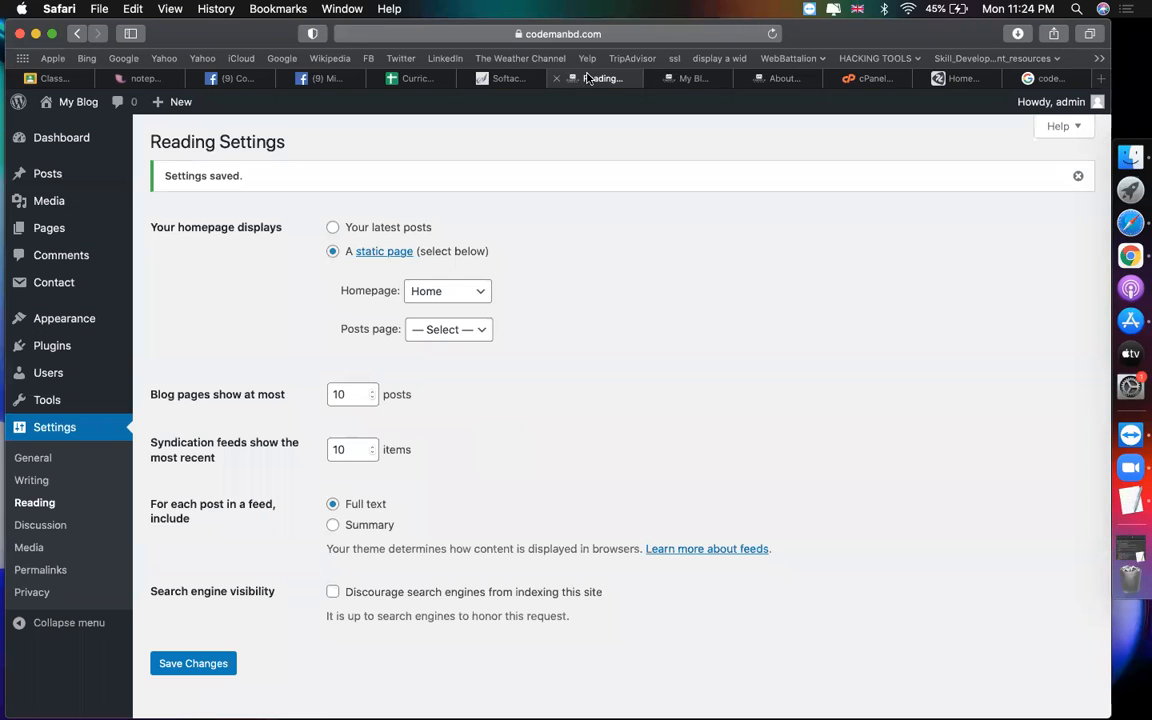
pyautogui.click(676, 79)
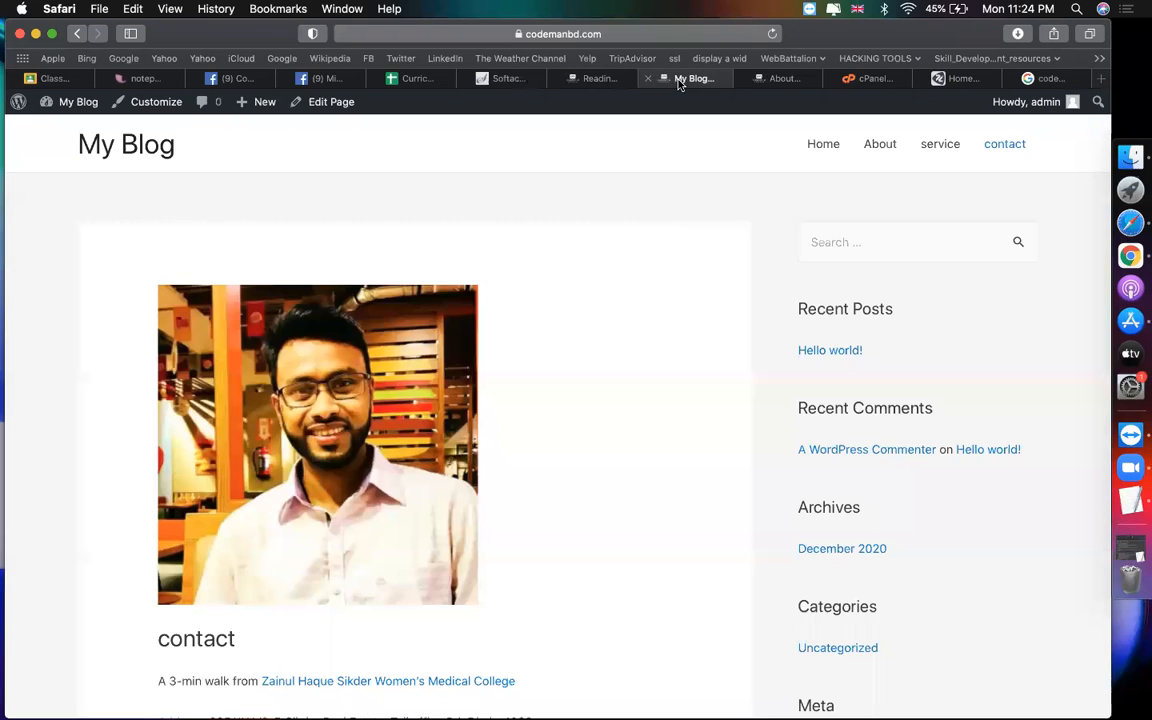
pyautogui.scroll(2, 658, 303)
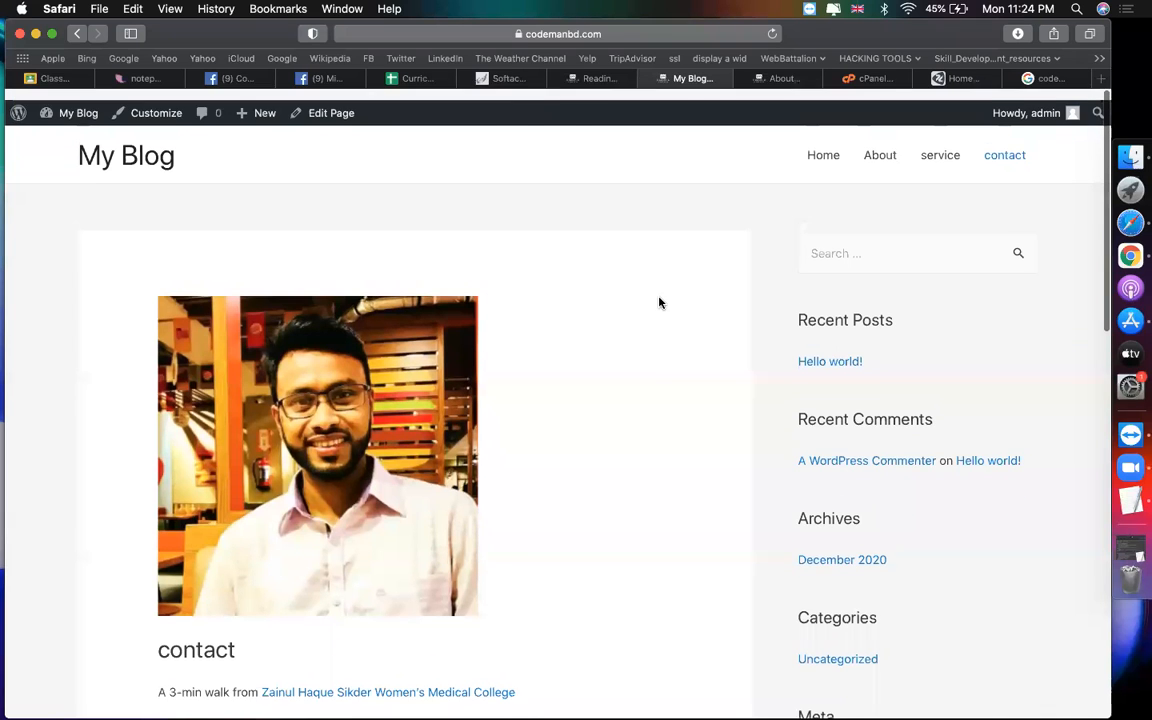
pyautogui.scroll(-5, 936, 532)
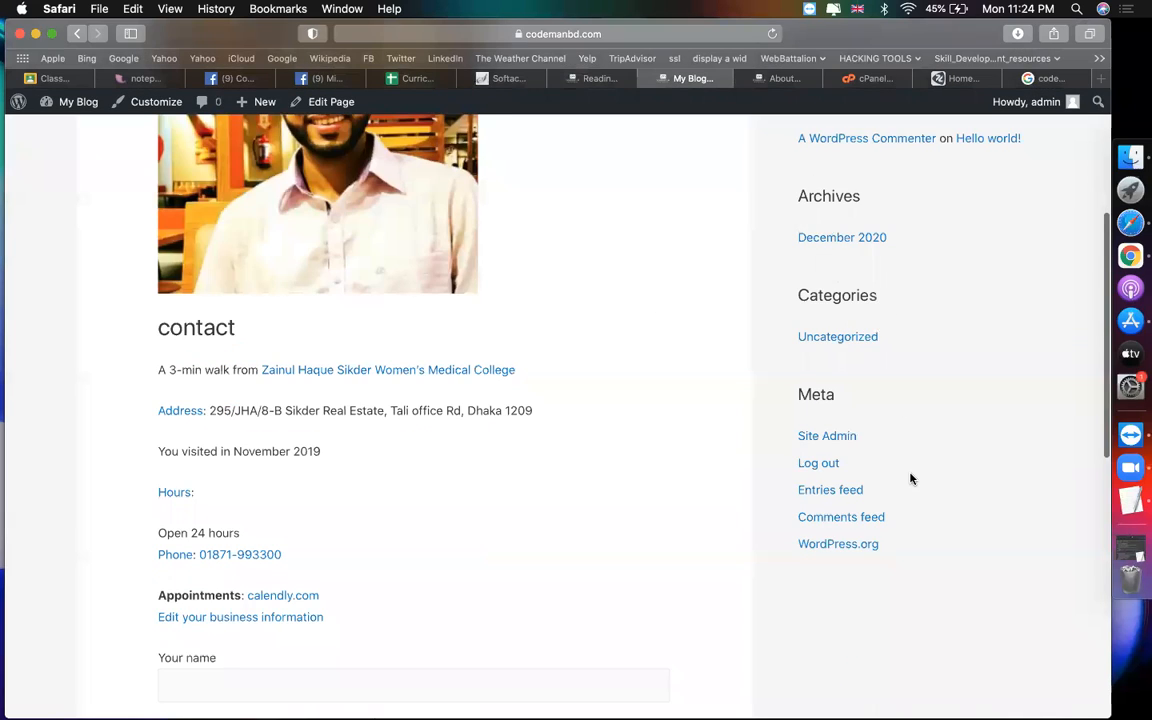
pyautogui.scroll(5, 910, 478)
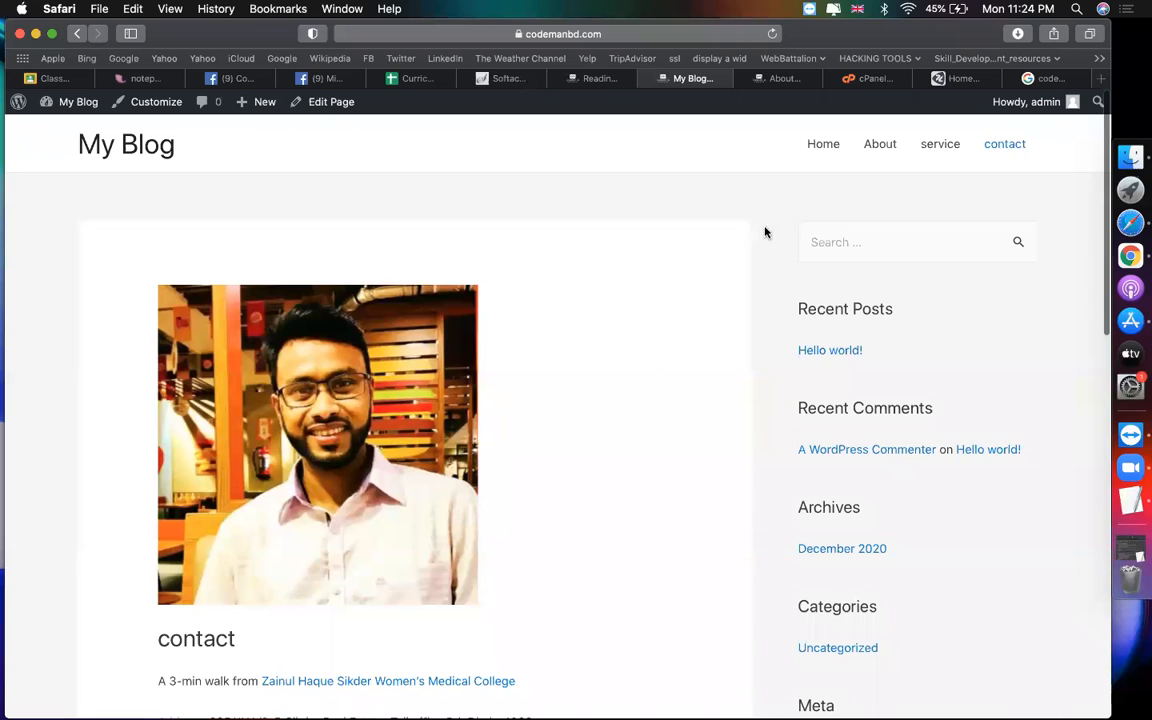
pyautogui.scroll(-10, 1052, 573)
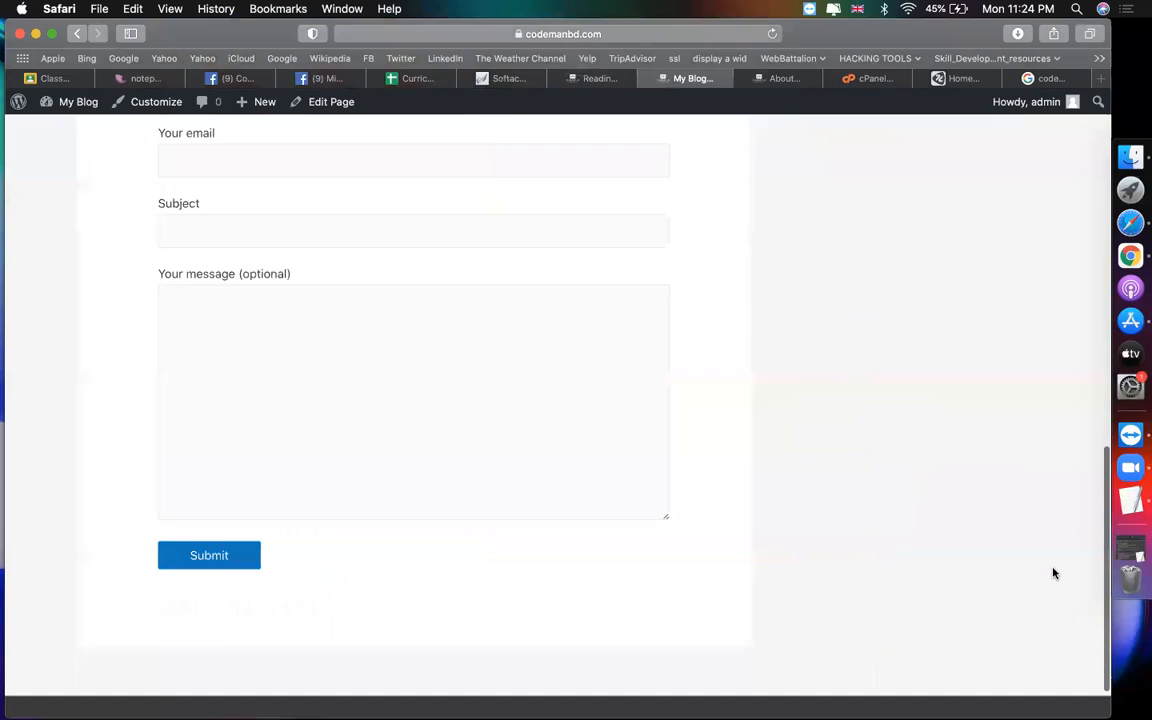
pyautogui.scroll(10, 979, 394)
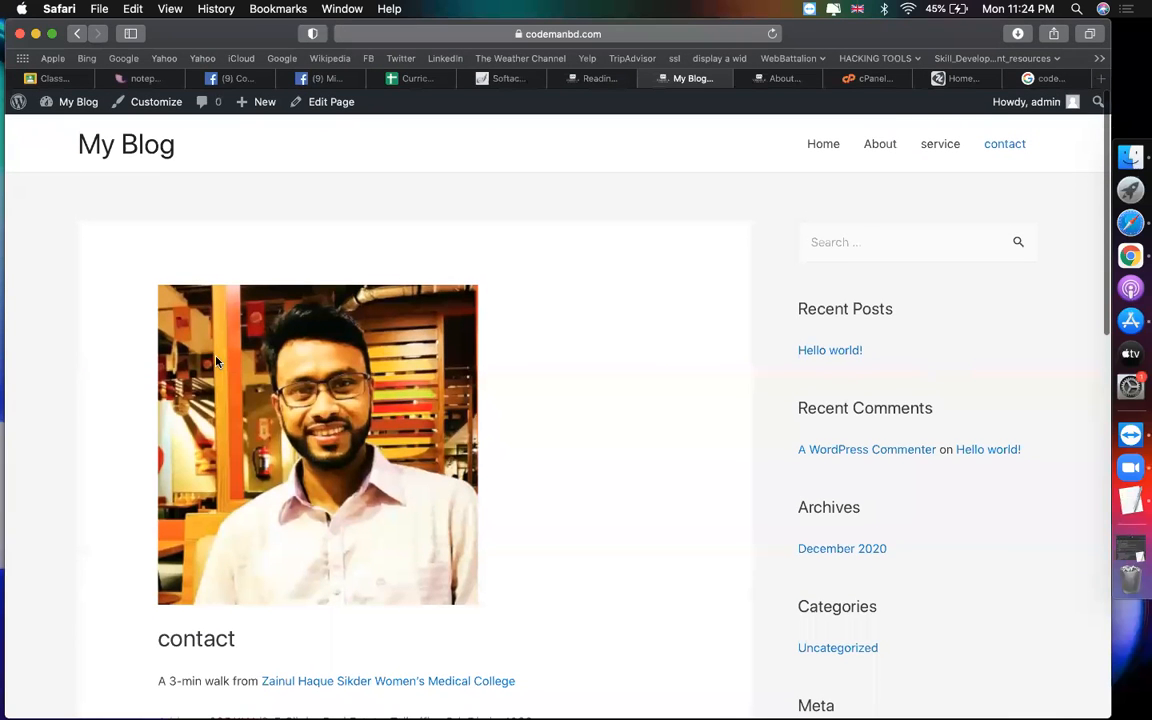
pyautogui.click(598, 79)
# Step: Search for 'blank slate' in Add New Plugins, then install and activate it
pyautogui.moveTo(57, 352)
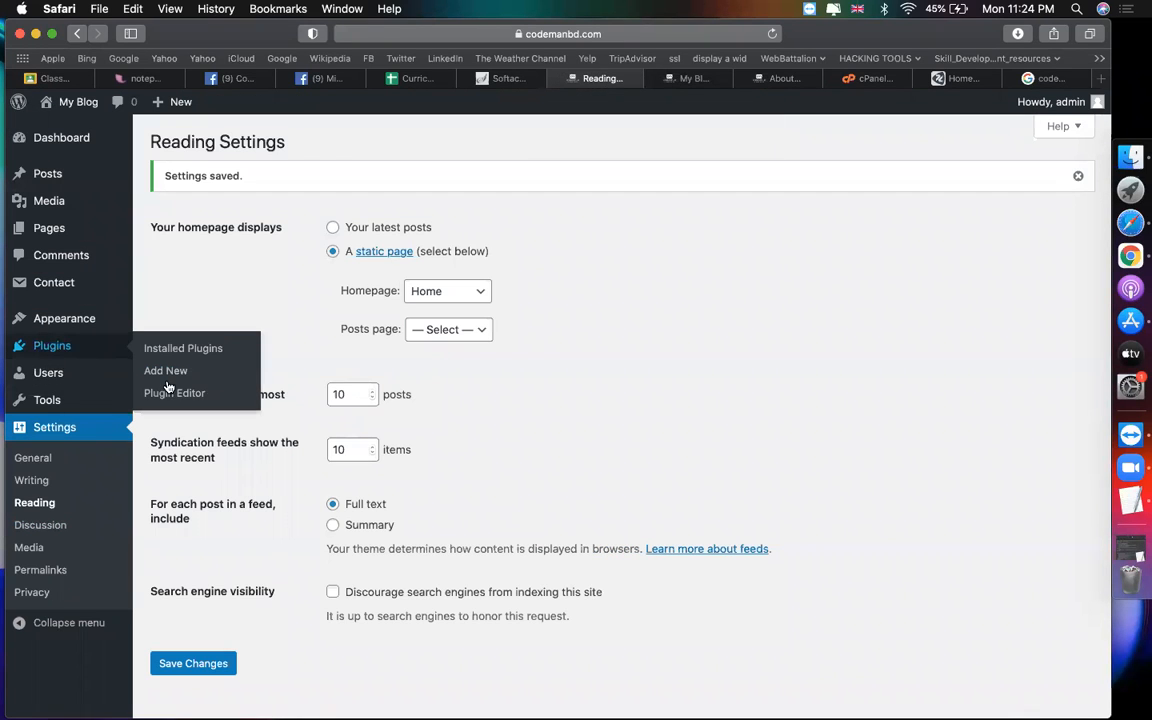
pyautogui.click(163, 372)
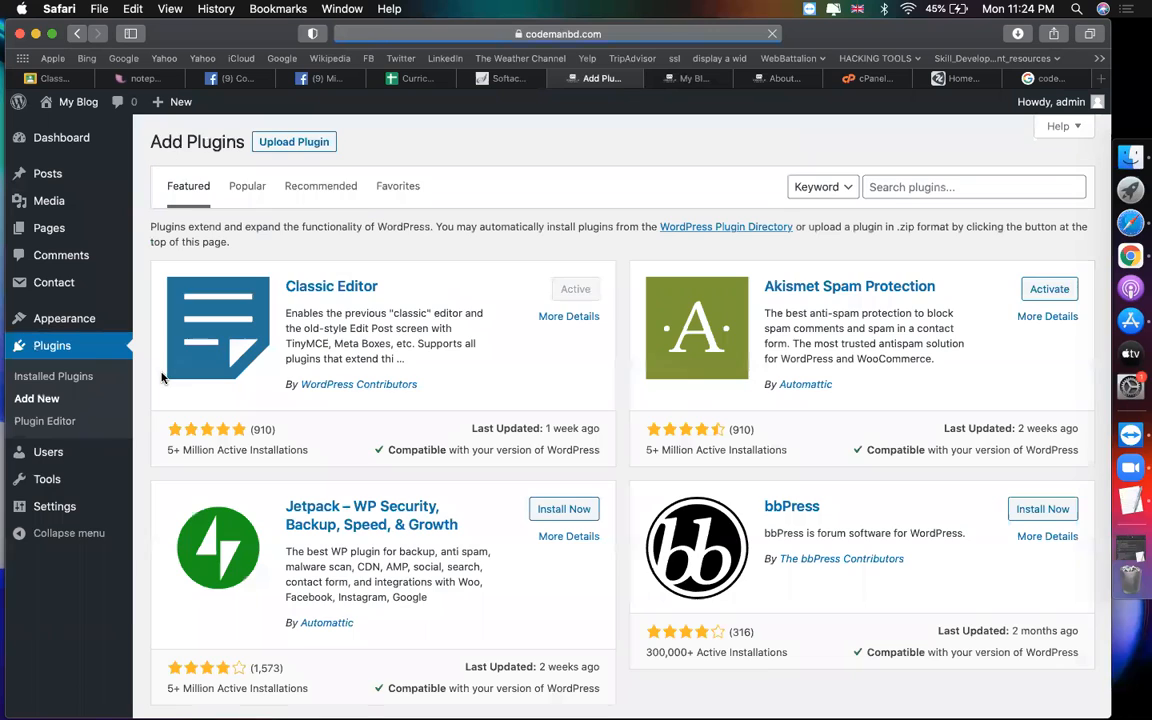
pyautogui.click(915, 189)
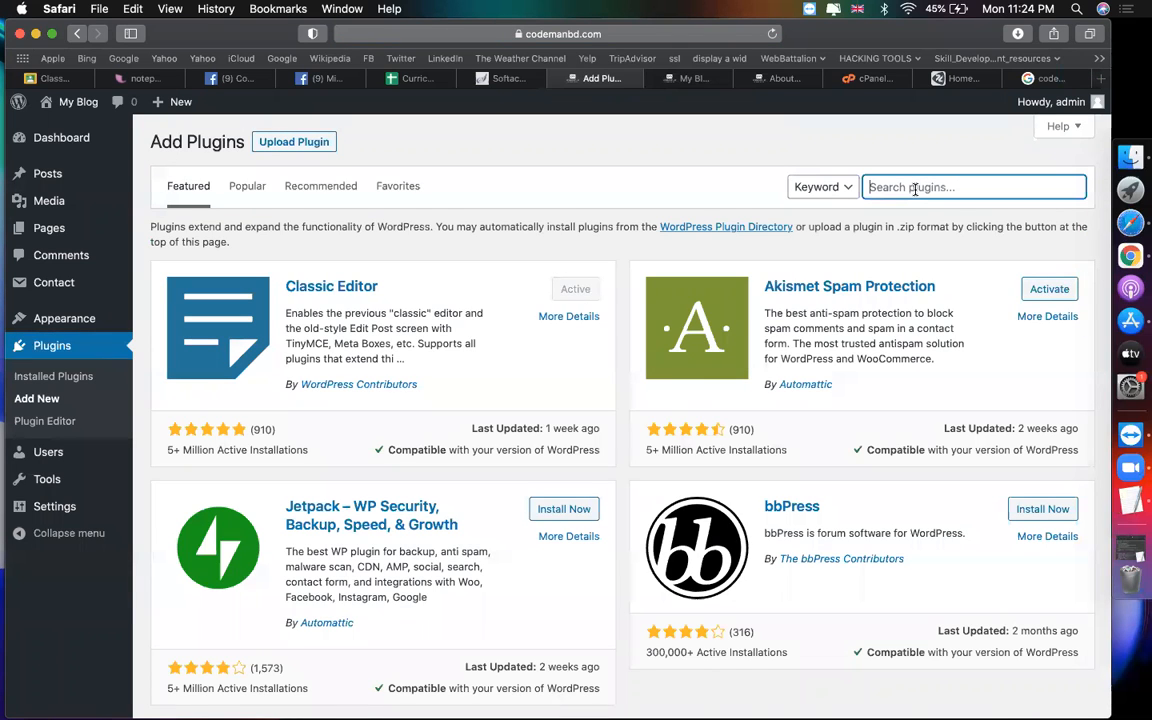
pyautogui.write('blank sla')
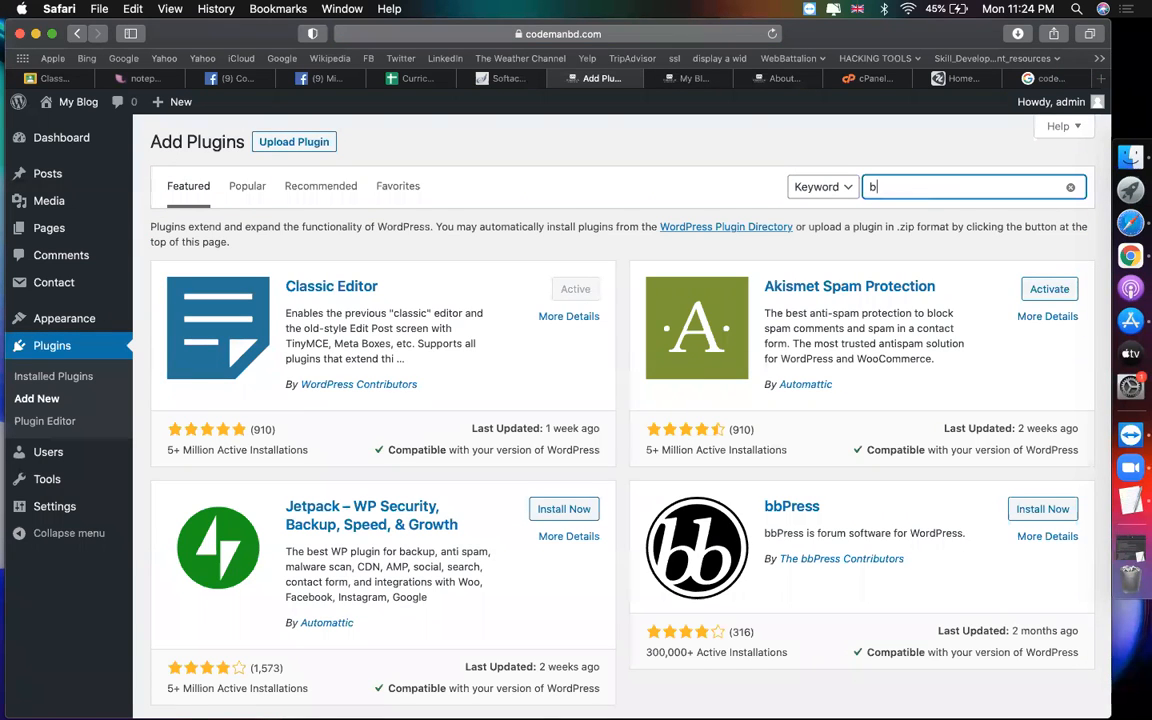
pyautogui.write('te')
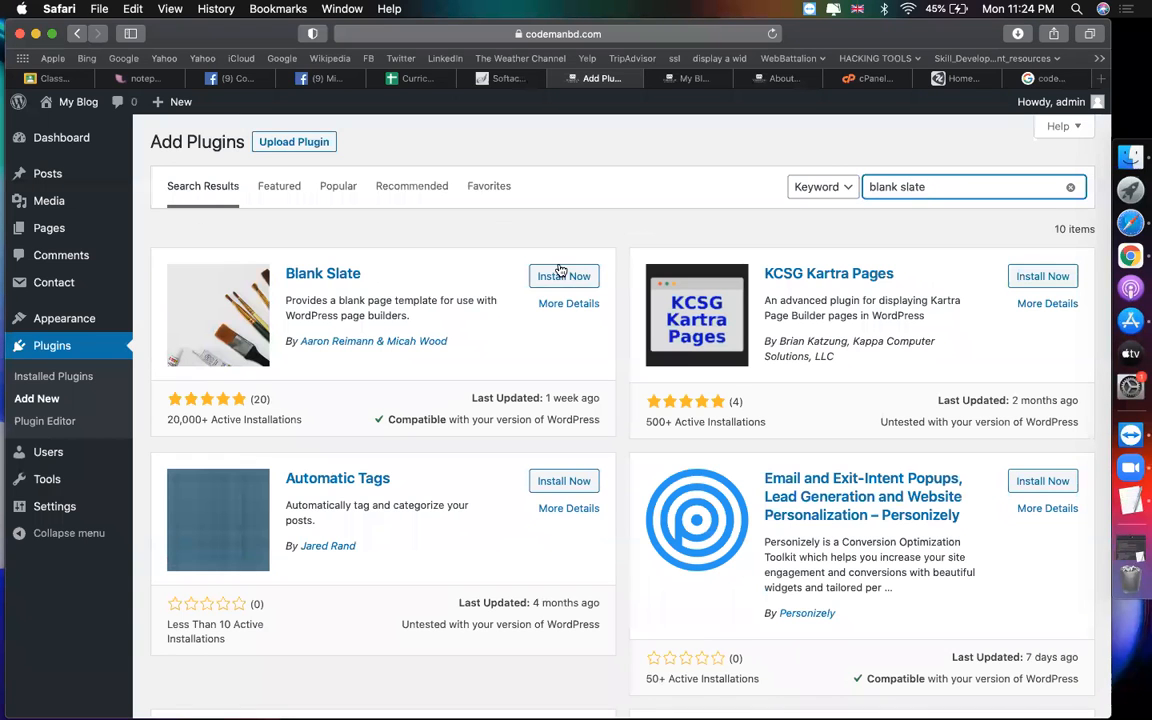
pyautogui.click(561, 276)
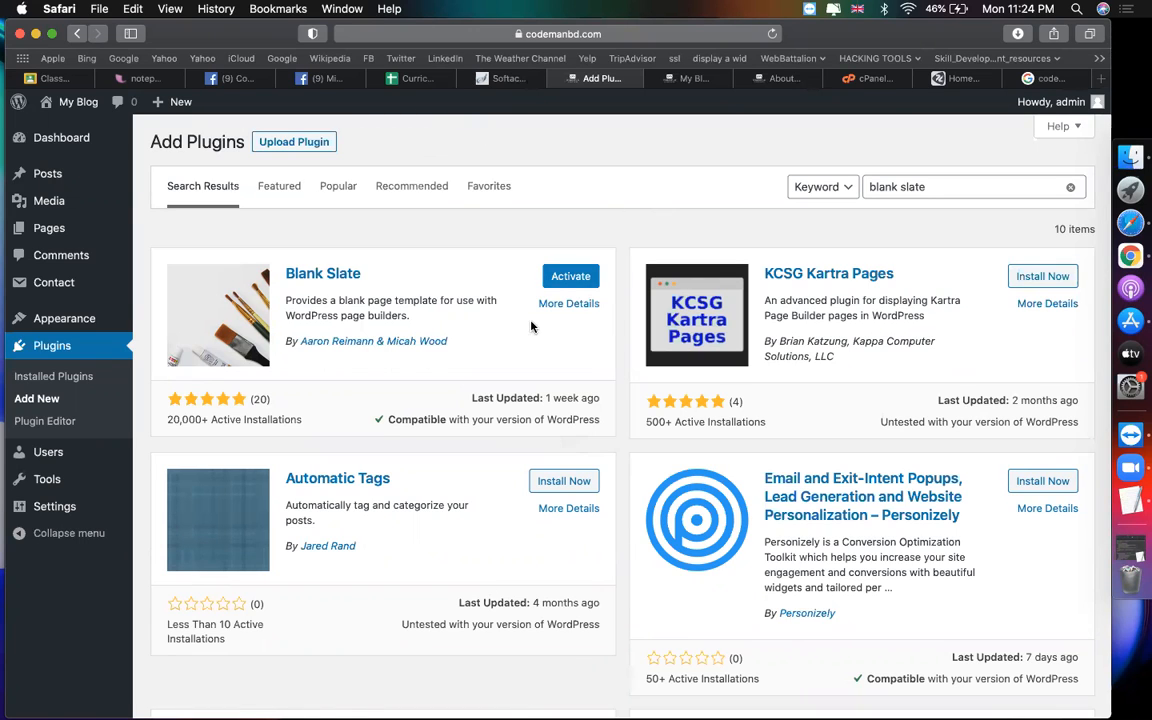
pyautogui.click(568, 283)
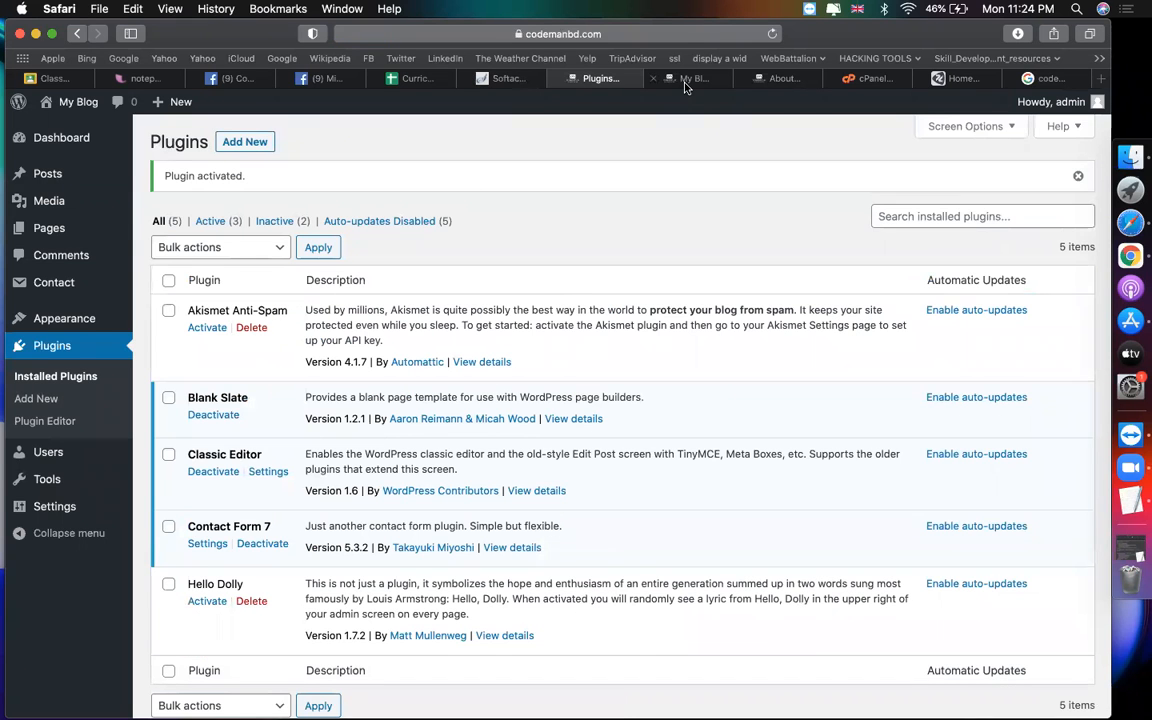
# Step: Reload the live site to see the Home page
pyautogui.click(685, 82)
pyautogui.click(679, 38)
pyautogui.press('Return')
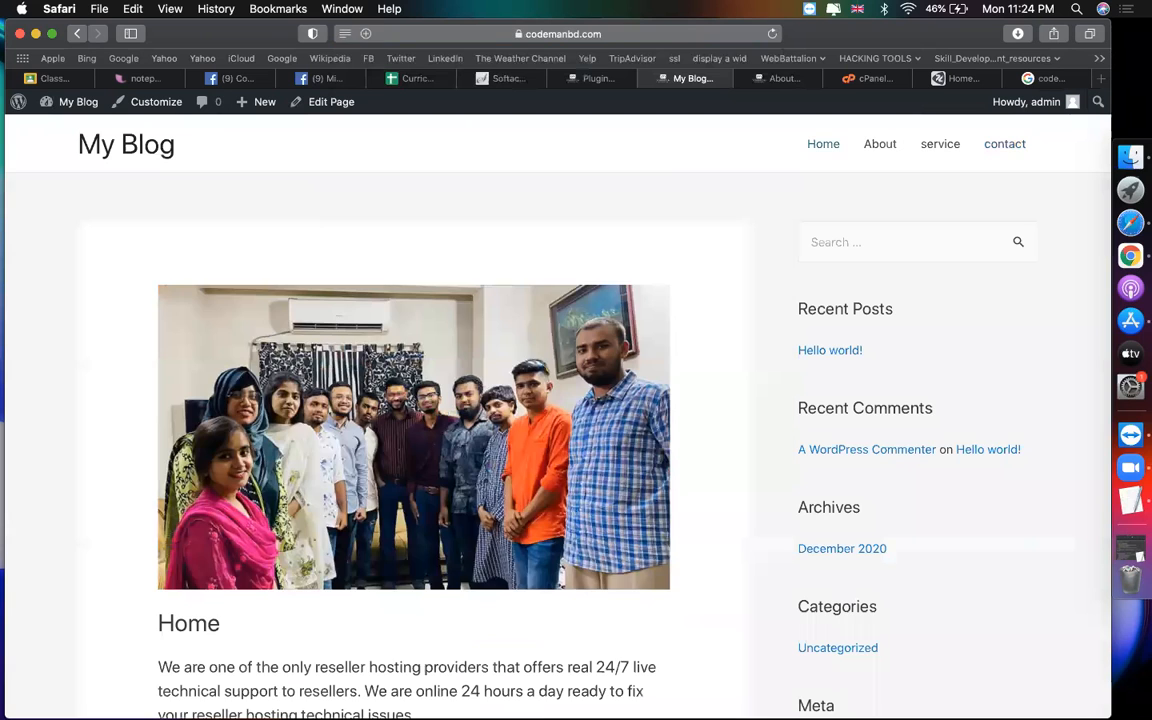
# Step: Set the About page template to Blank Slate and update the page
pyautogui.click(588, 78)
pyautogui.moveTo(100, 234)
pyautogui.click(158, 238)
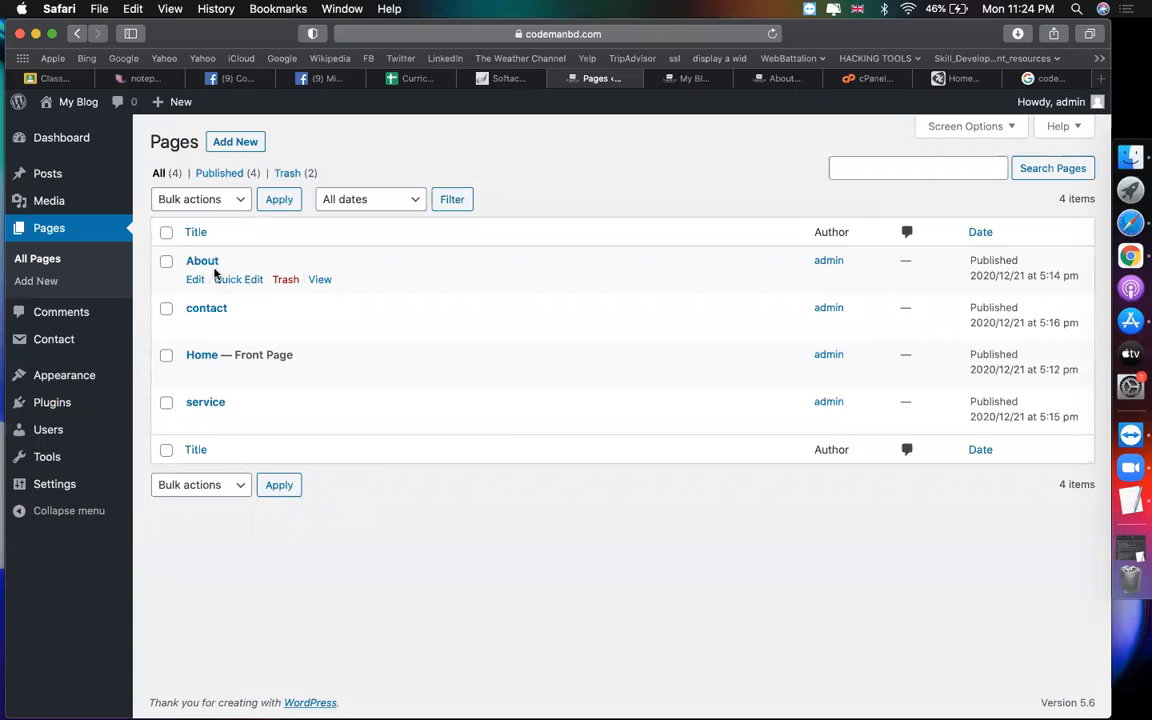
pyautogui.click(195, 280)
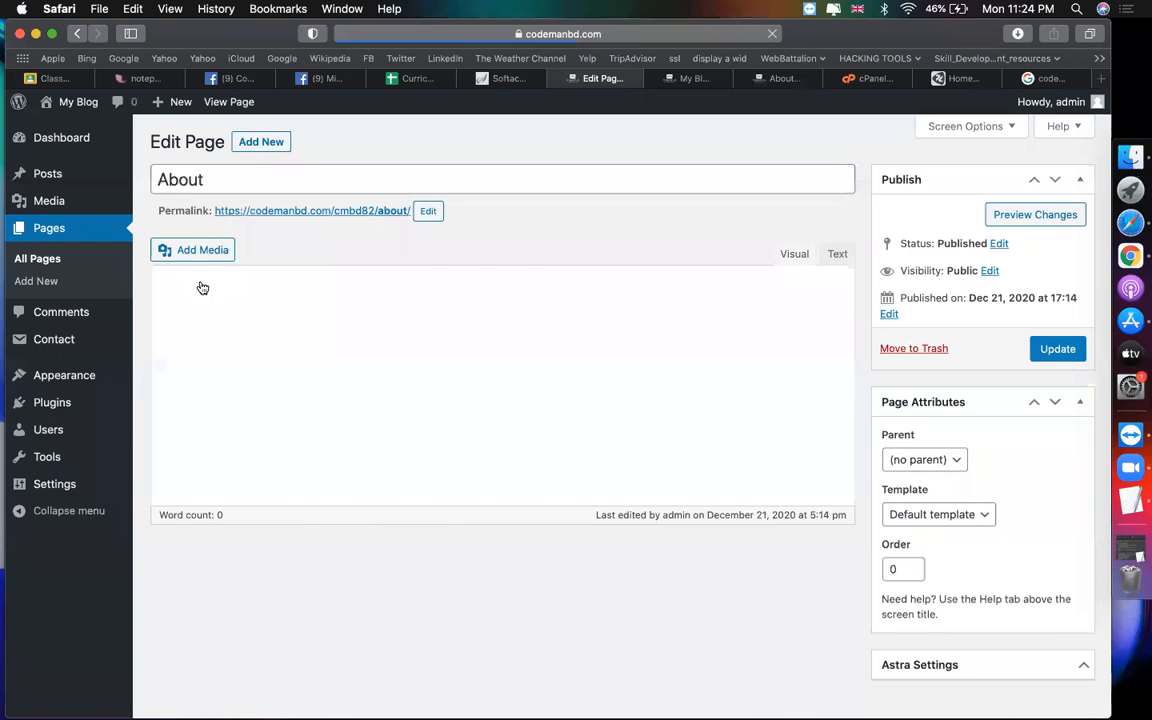
pyautogui.scroll(-2, 1040, 510)
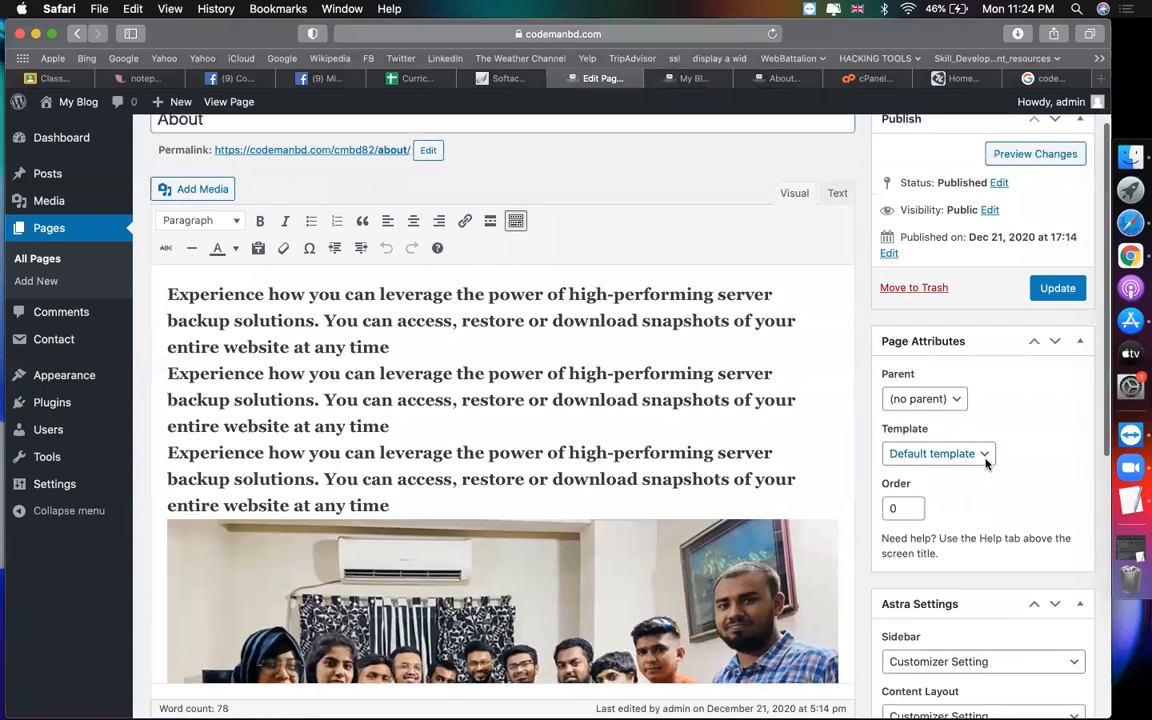
pyautogui.click(961, 458)
pyautogui.click(950, 470)
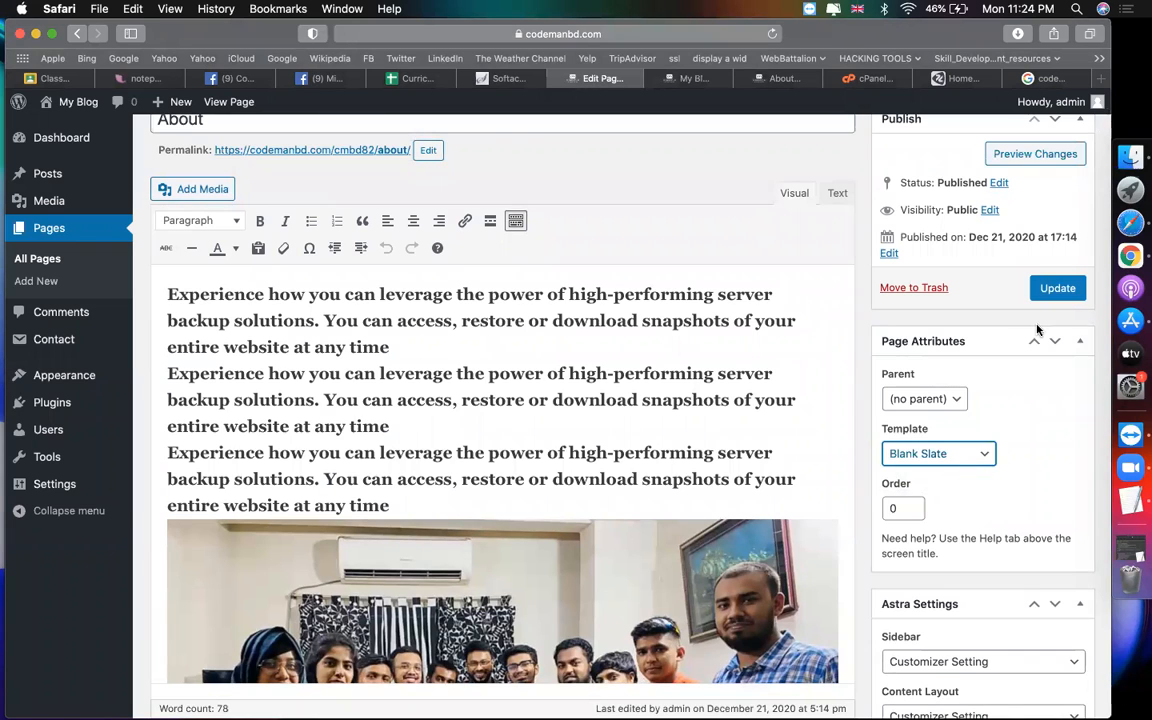
pyautogui.click(1045, 290)
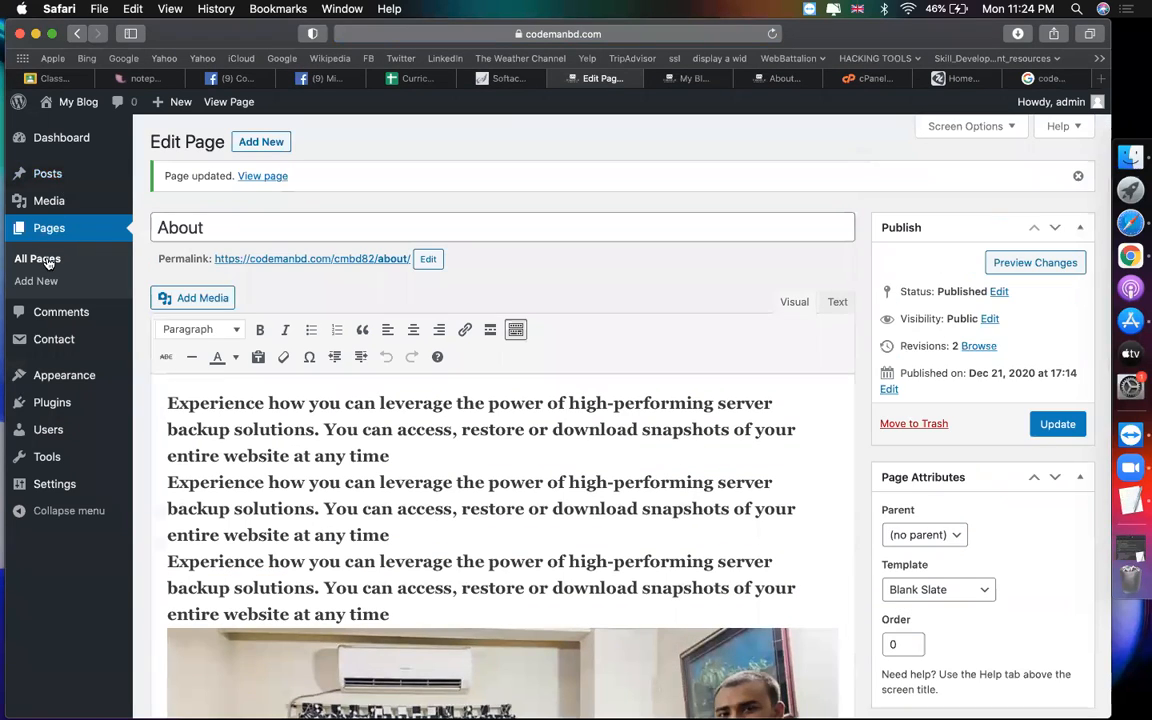
# Step: Set the Home page template to Blank Slate, update it, and view the live front page
pyautogui.rightClick(52, 260)
pyautogui.press('Escape')
pyautogui.click(47, 229)
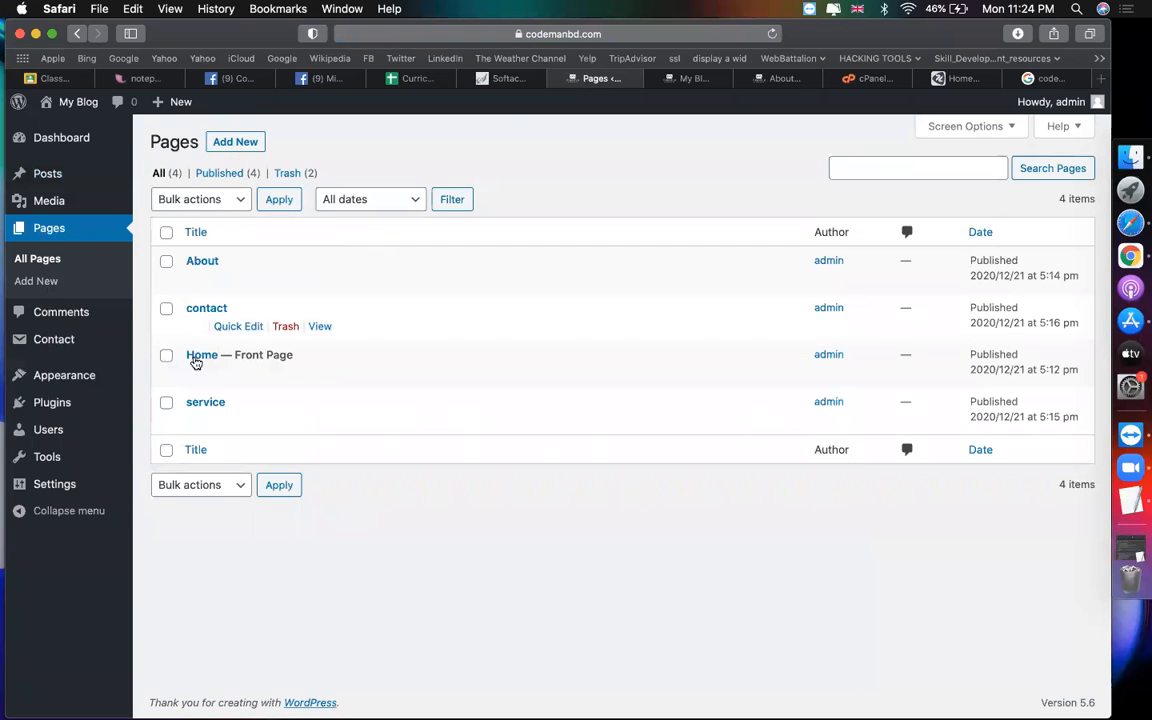
pyautogui.click(194, 375)
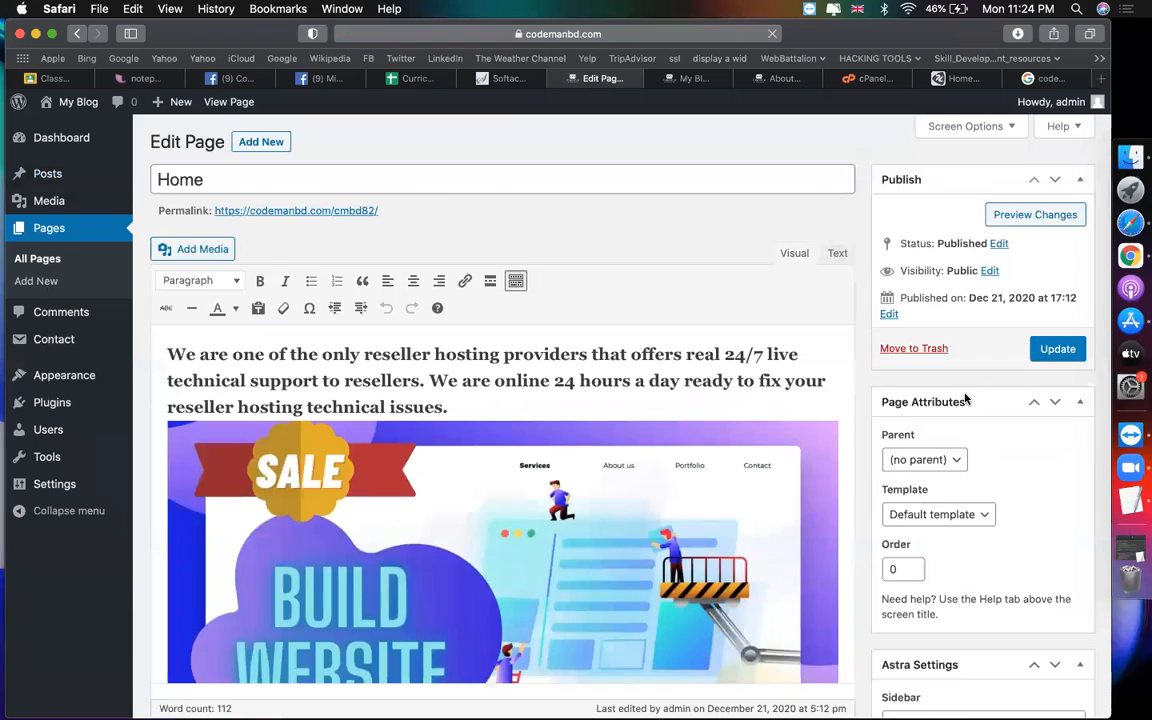
pyautogui.click(953, 516)
pyautogui.click(915, 530)
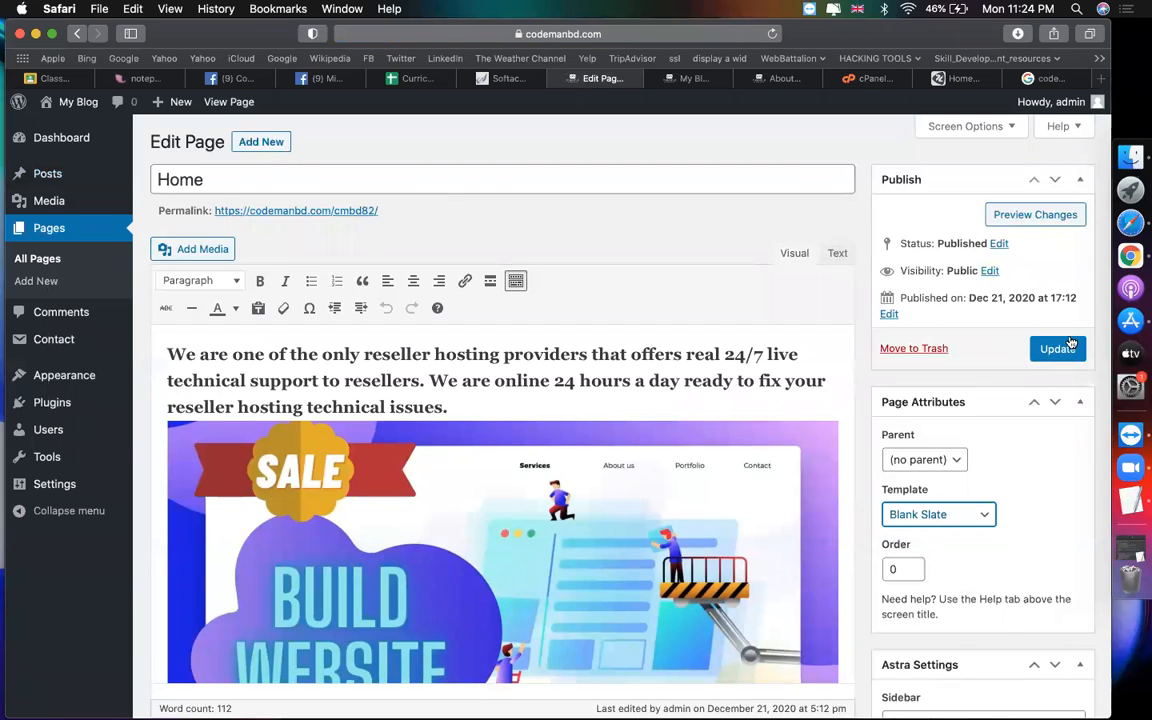
pyautogui.click(1058, 349)
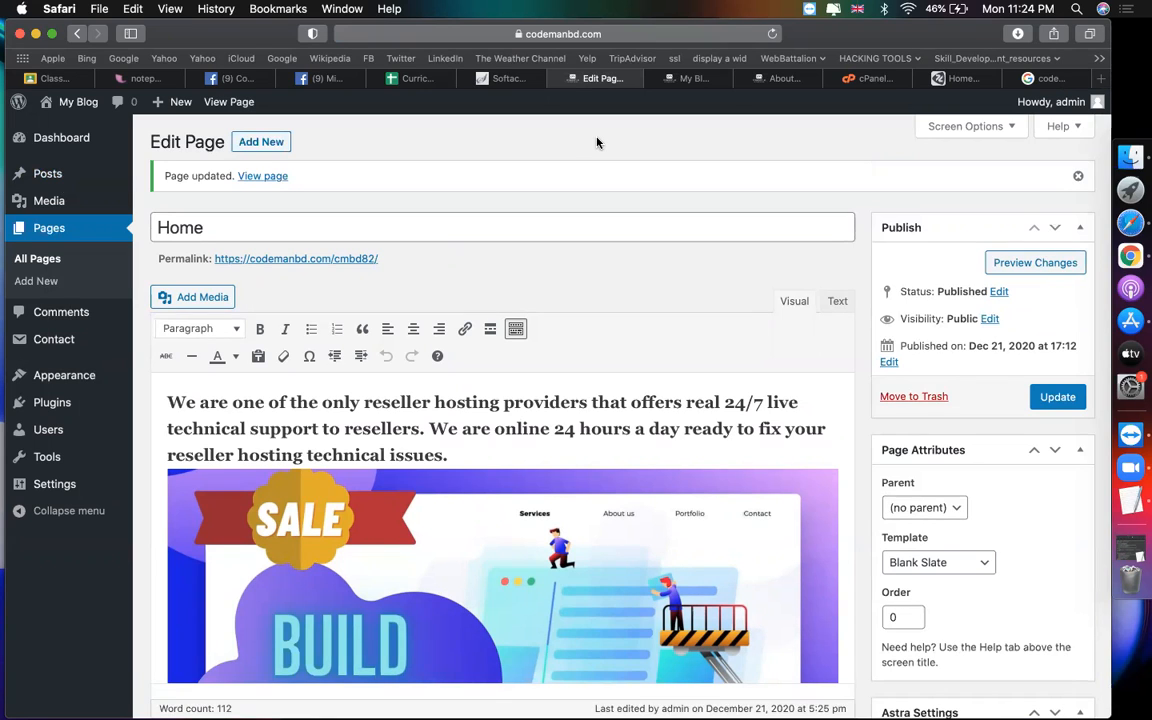
pyautogui.click(685, 78)
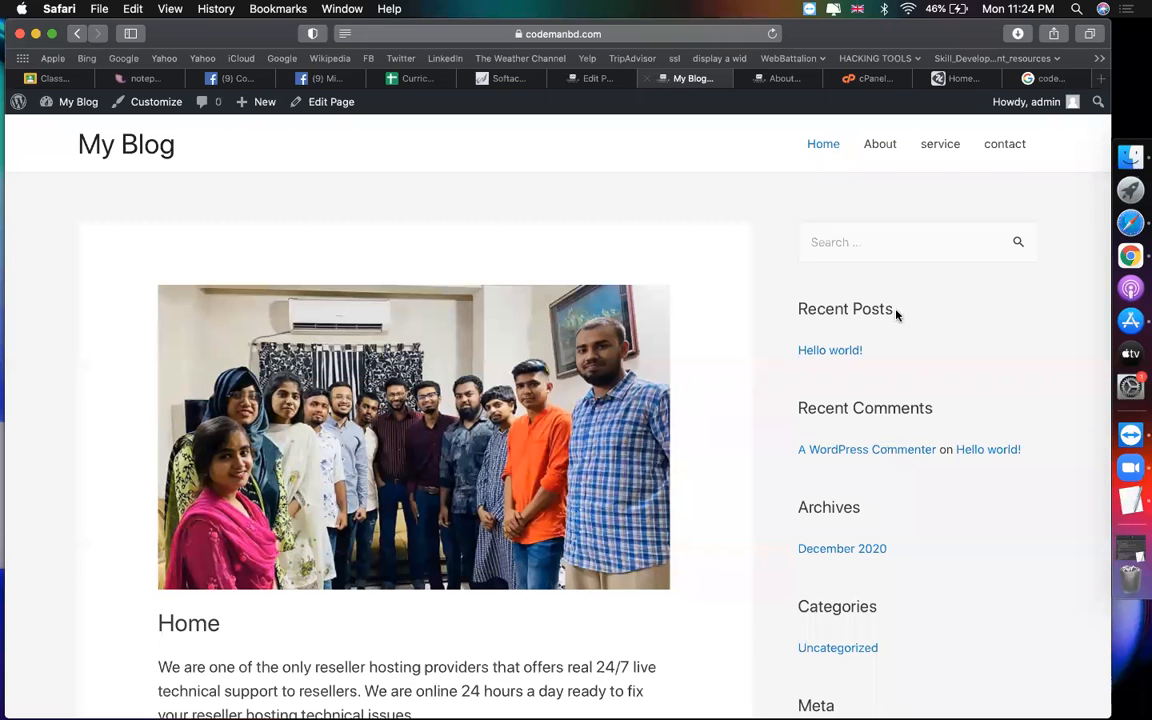
pyautogui.moveTo(796, 305); pyautogui.dragTo(796, 351)
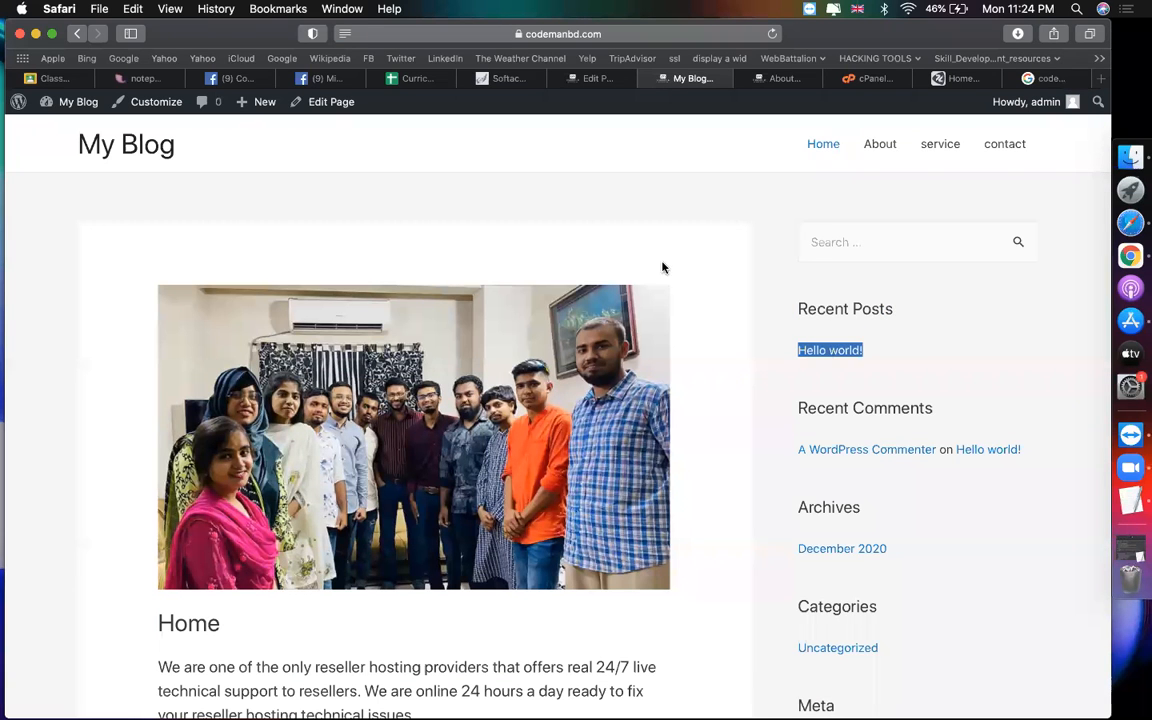
pyautogui.click(582, 34)
pyautogui.press('Return')
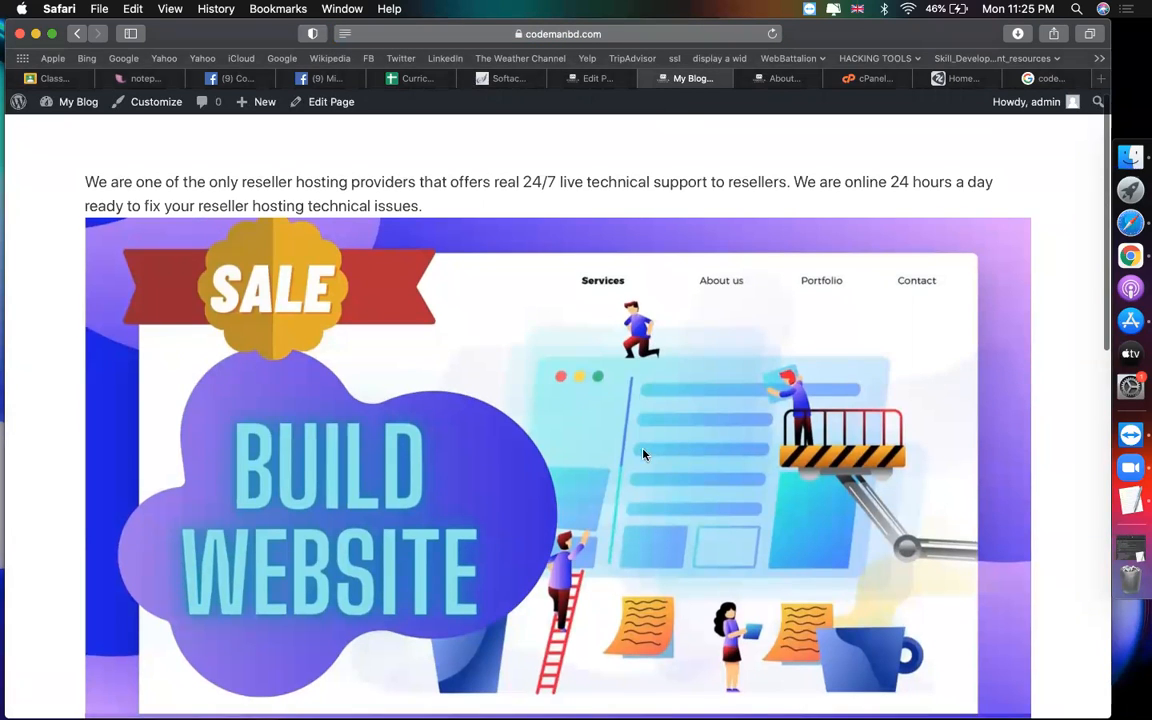
pyautogui.scroll(-5, 643, 460)
pyautogui.scroll(-7, 643, 467)
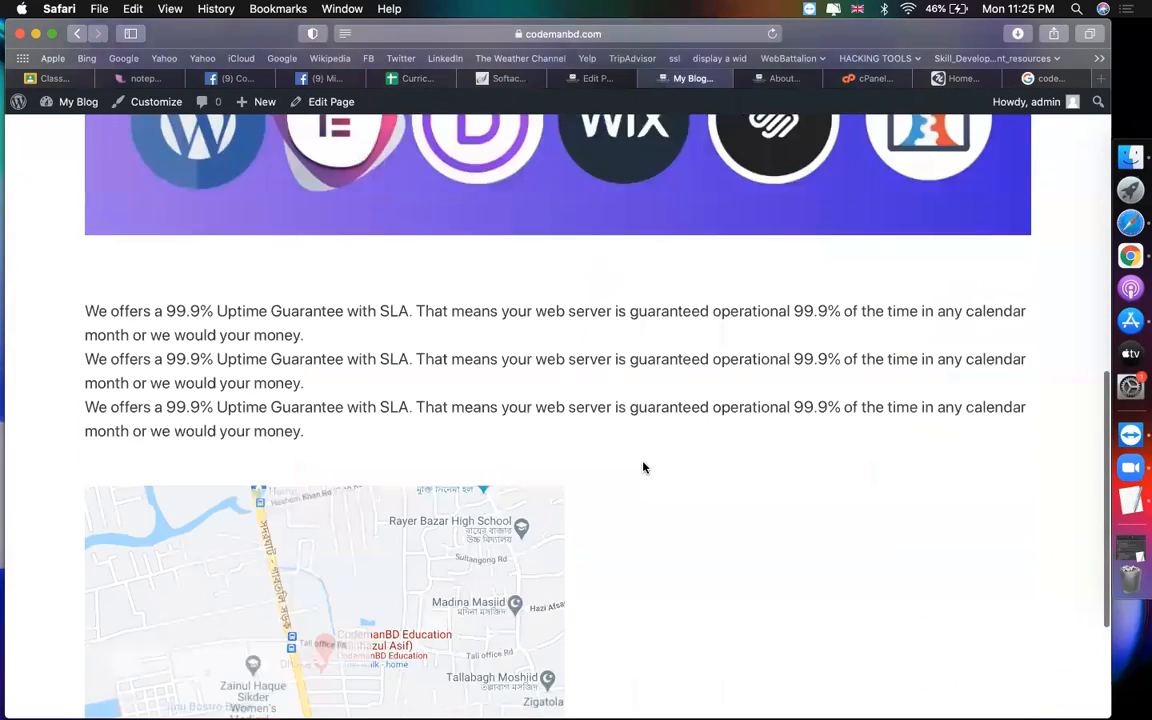
pyautogui.scroll(2, 643, 463)
pyautogui.scroll(-1, 644, 463)
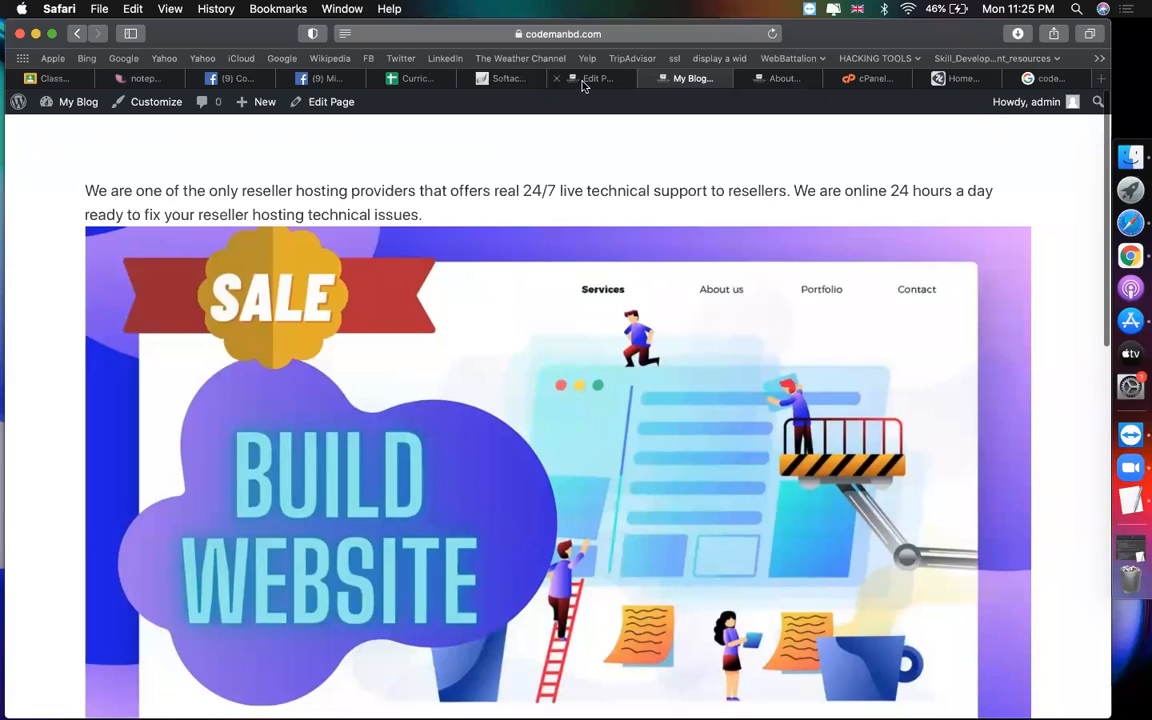
pyautogui.scroll(-15, 620, 404)
pyautogui.scroll(-15, 964, 520)
pyautogui.scroll(-15, 736, 494)
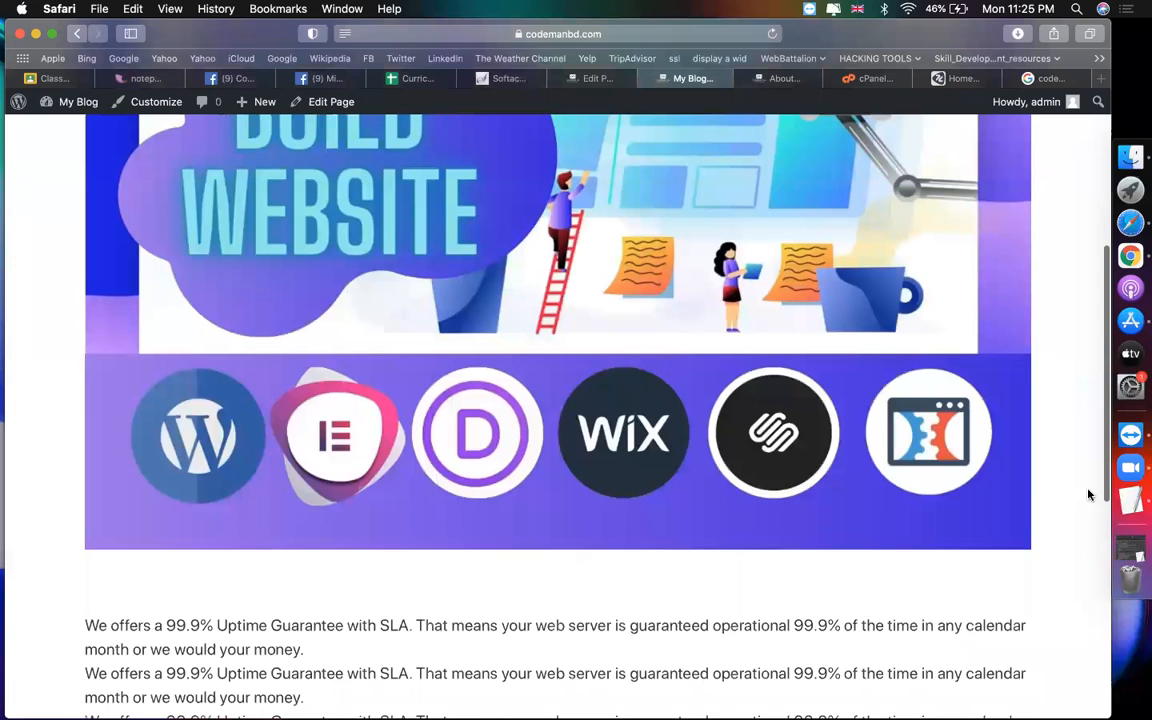
pyautogui.scroll(1, 841, 404)
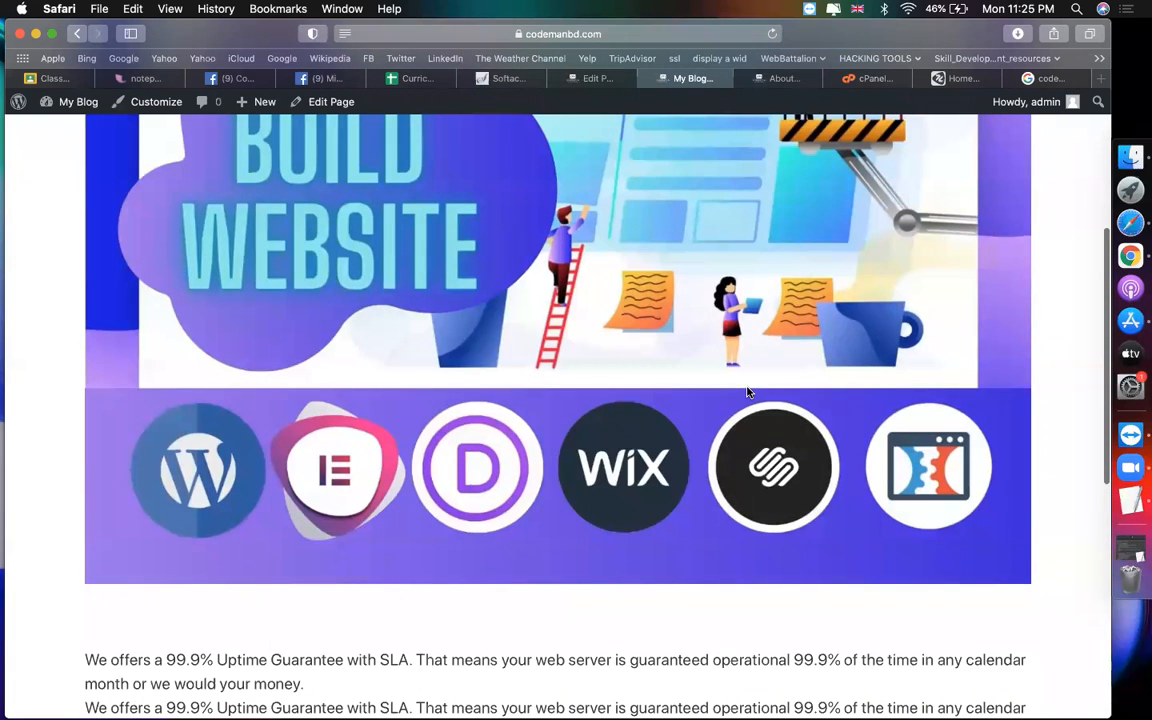
pyautogui.scroll(5, 749, 394)
pyautogui.scroll(-15, 747, 392)
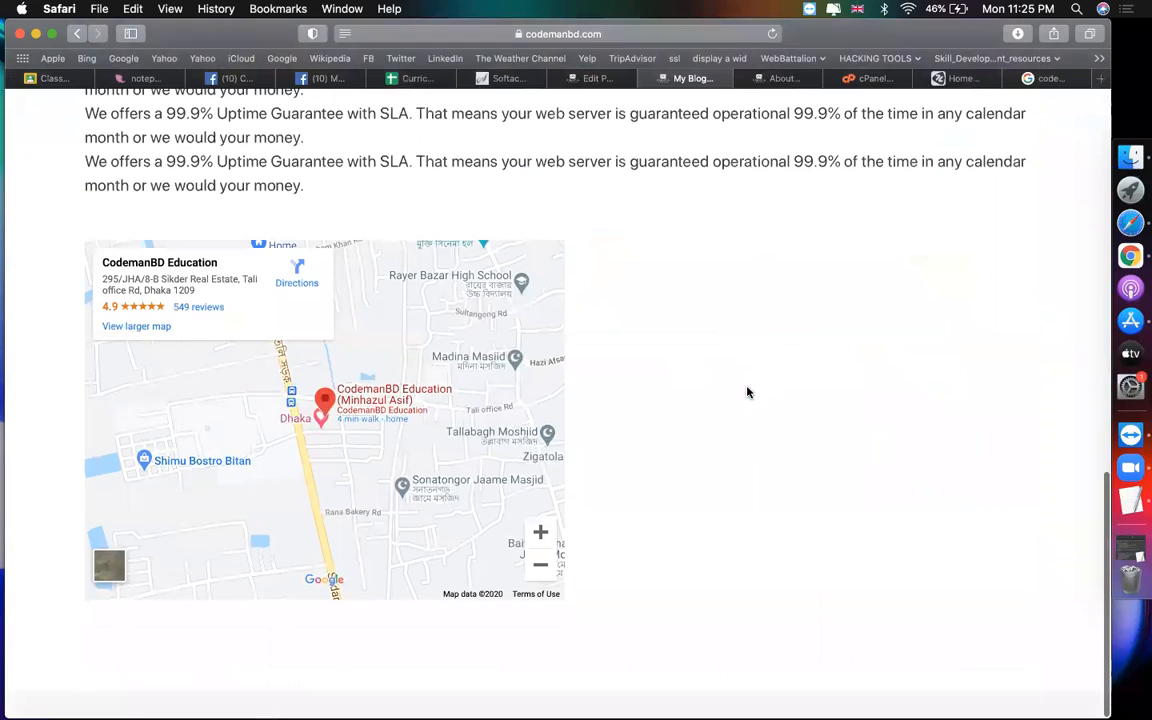
pyautogui.scroll(1, 746, 391)
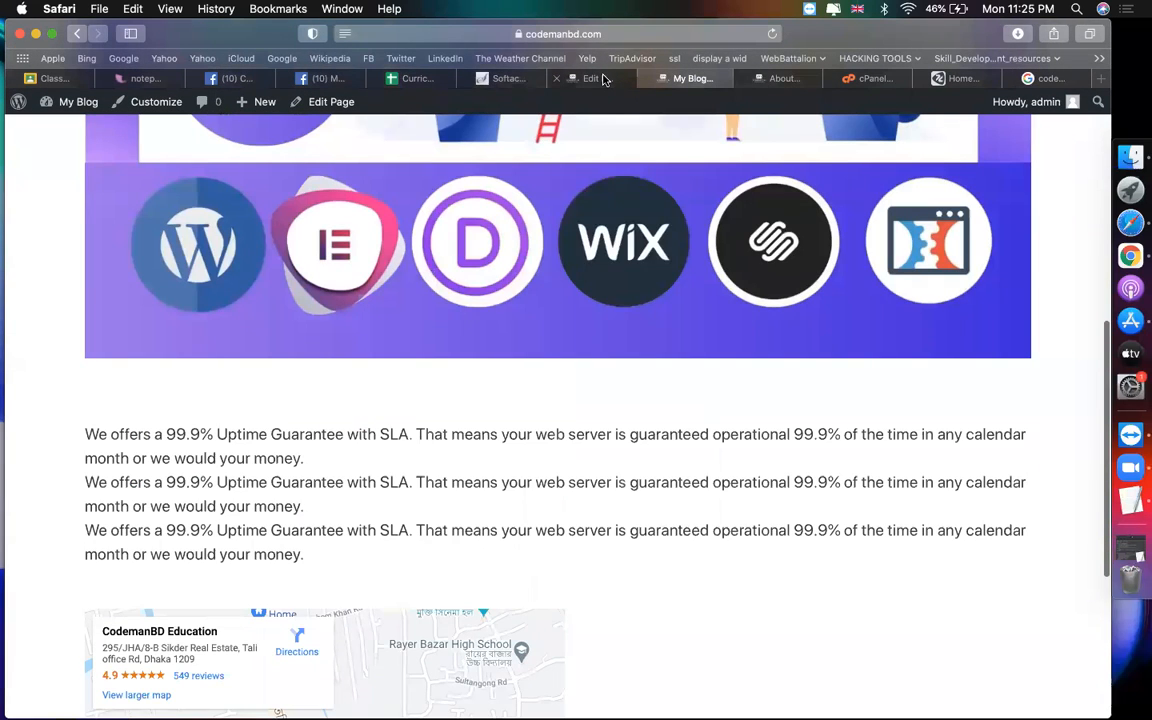
# Step: Set the Home page back to Default template, update it, and reload the live site
pyautogui.click(595, 78)
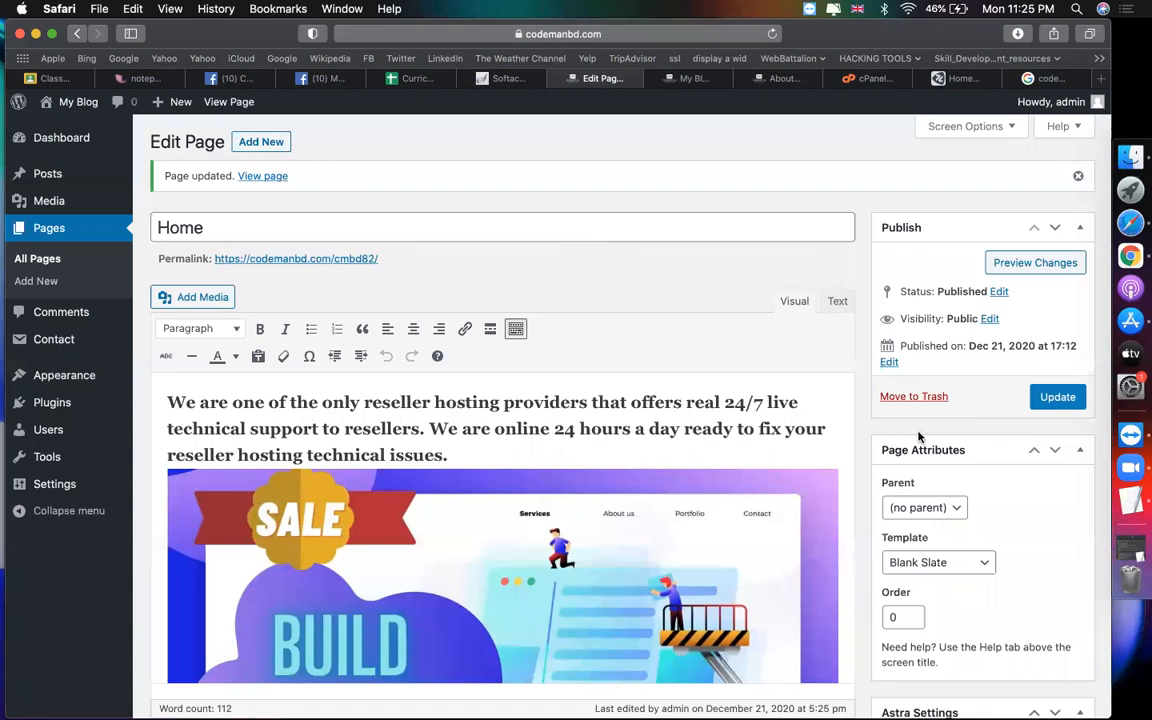
pyautogui.click(970, 566)
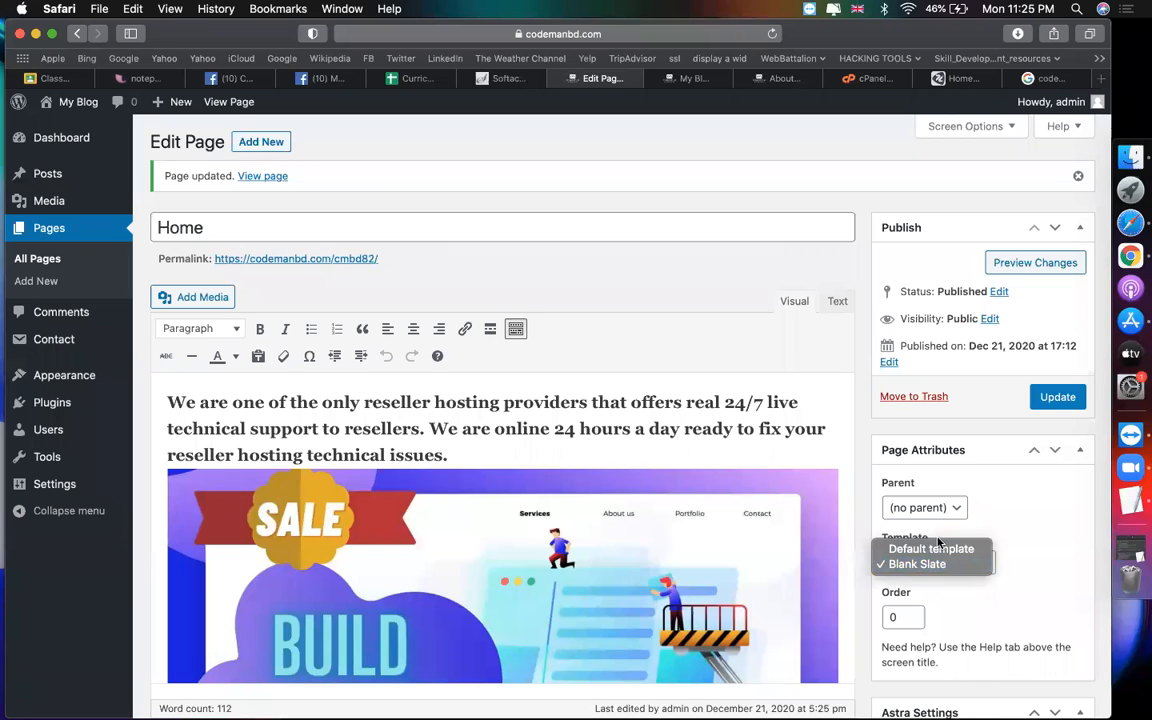
pyautogui.click(930, 549)
pyautogui.click(1055, 398)
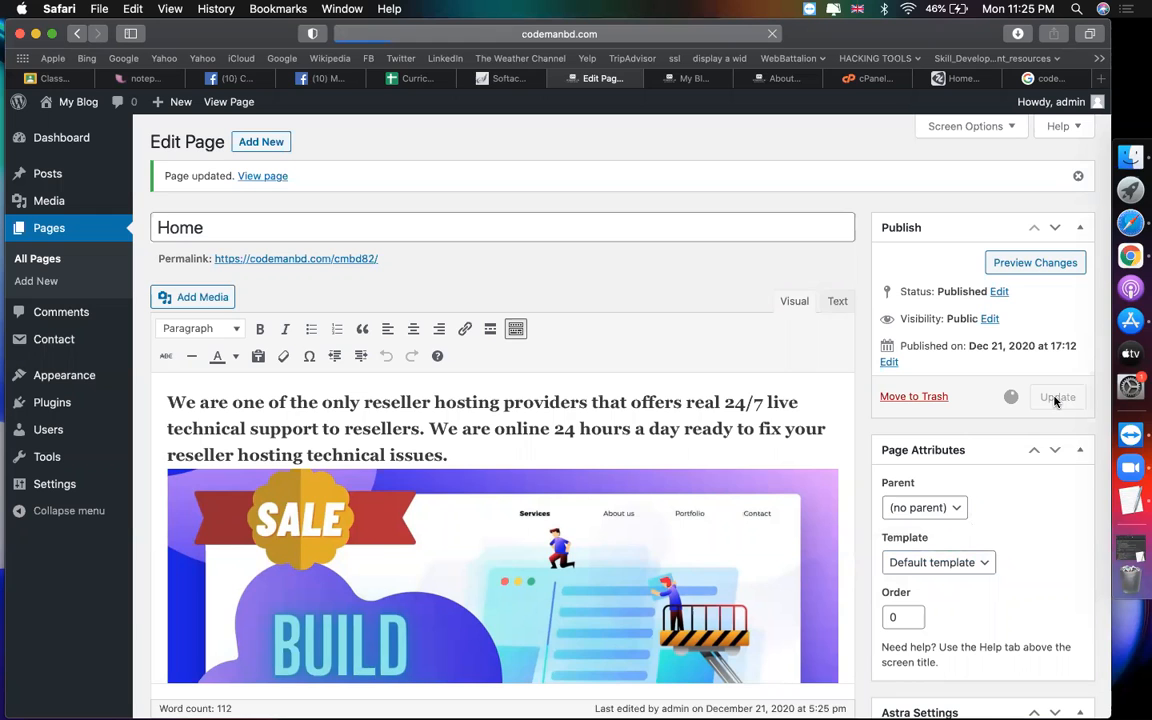
pyautogui.click(693, 78)
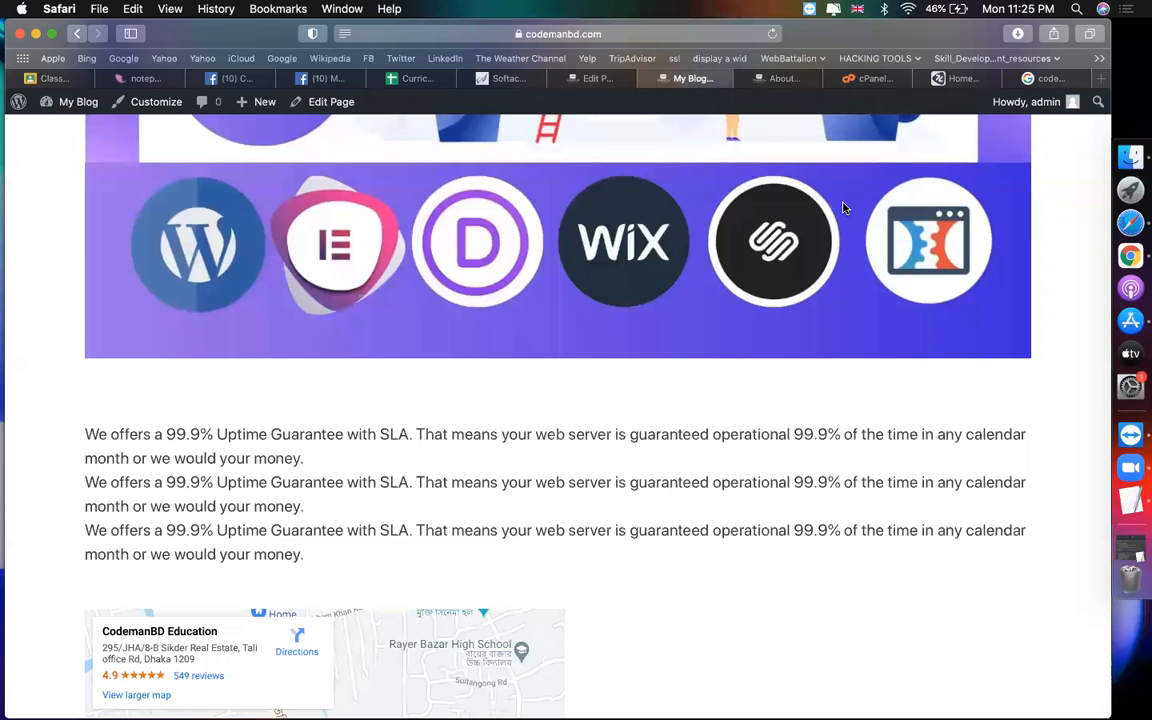
pyautogui.scroll(10, 843, 208)
pyautogui.click(663, 40)
pyautogui.press('Return')
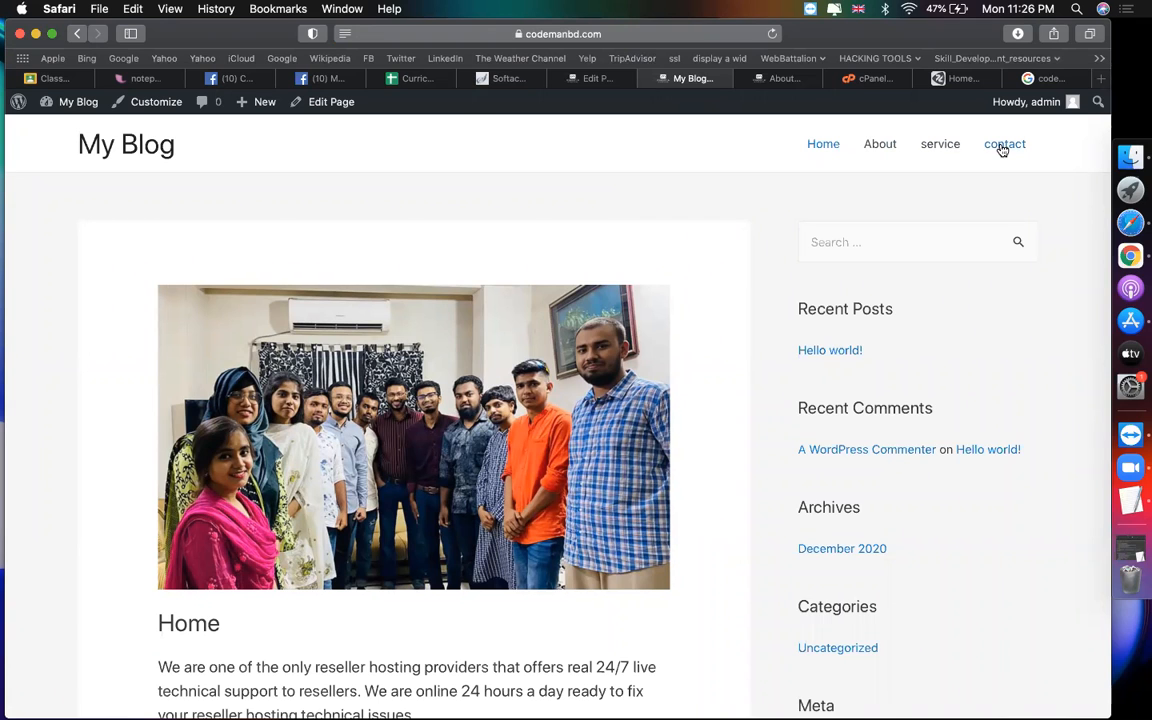
# Step: Create a new page titled 'blog' and publish it
pyautogui.click(594, 79)
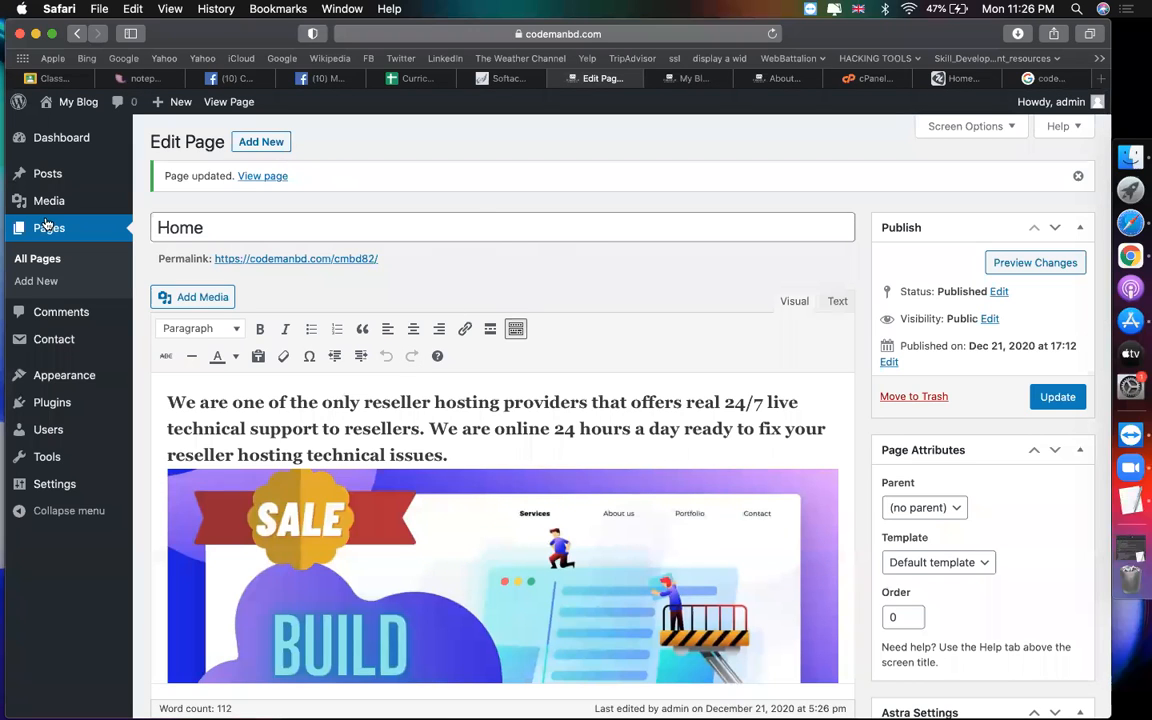
pyautogui.click(252, 145)
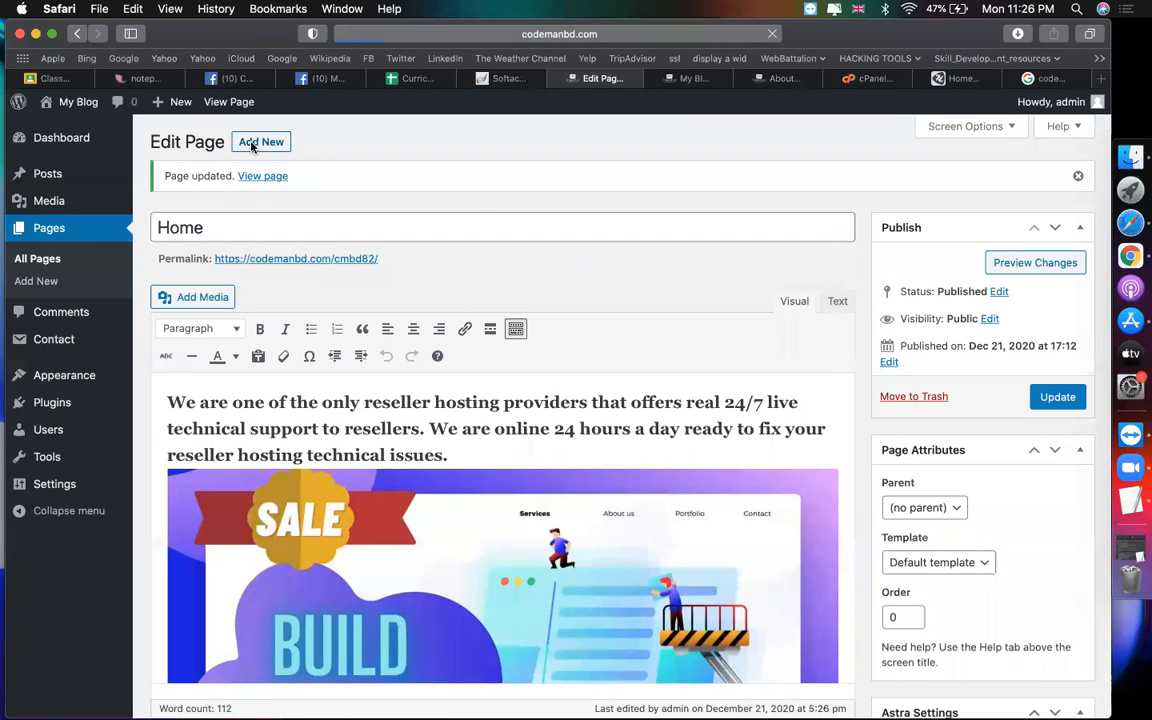
pyautogui.write('bl')
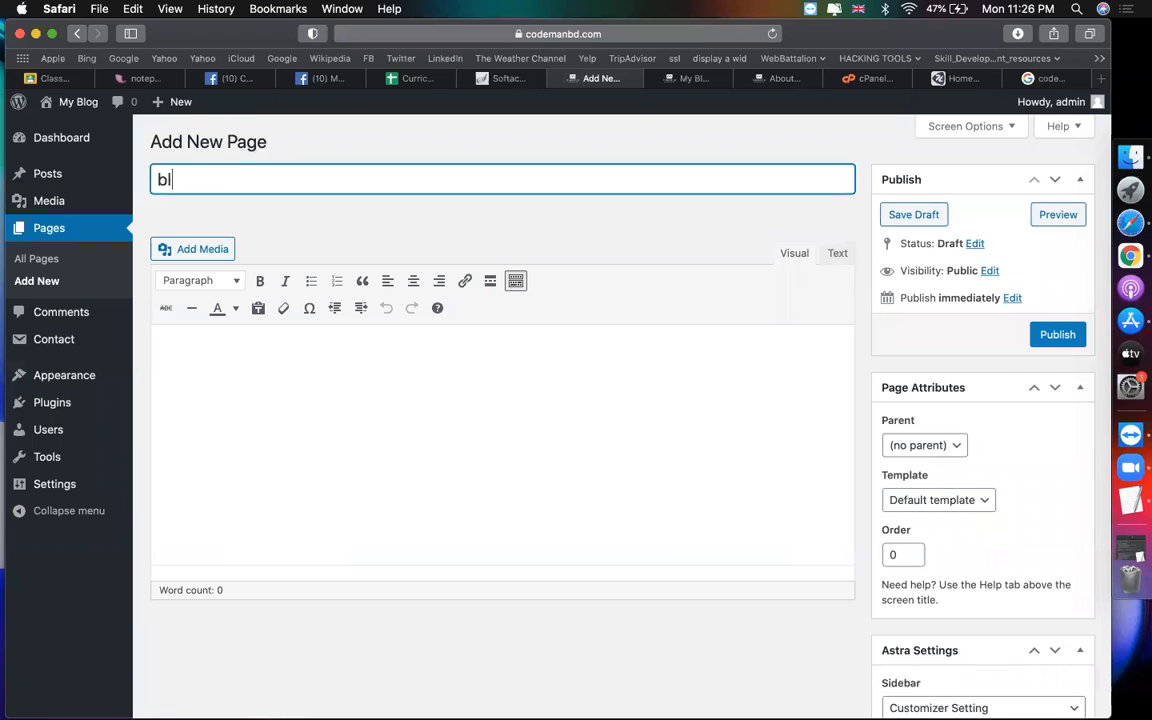
pyautogui.click(1054, 334)
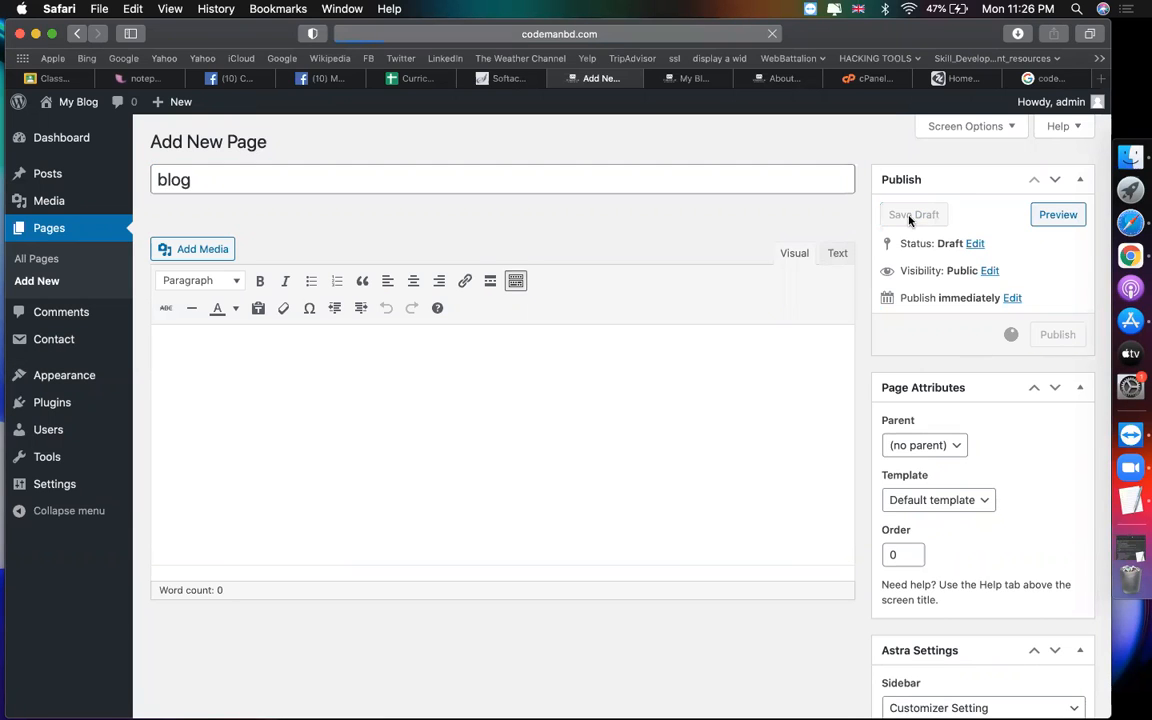
# Step: Compare with the reference site's Latest News / Blogs section, then return to the blog page editor
pyautogui.click(962, 80)
pyautogui.scroll(10, 784, 316)
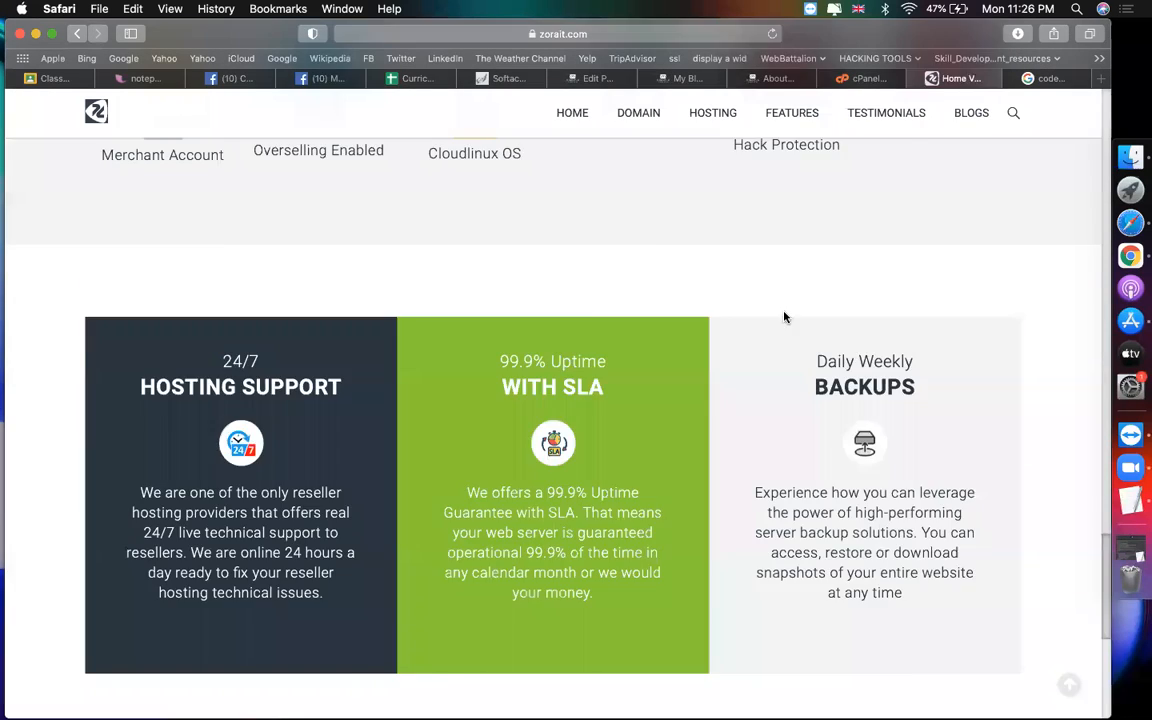
pyautogui.click(973, 116)
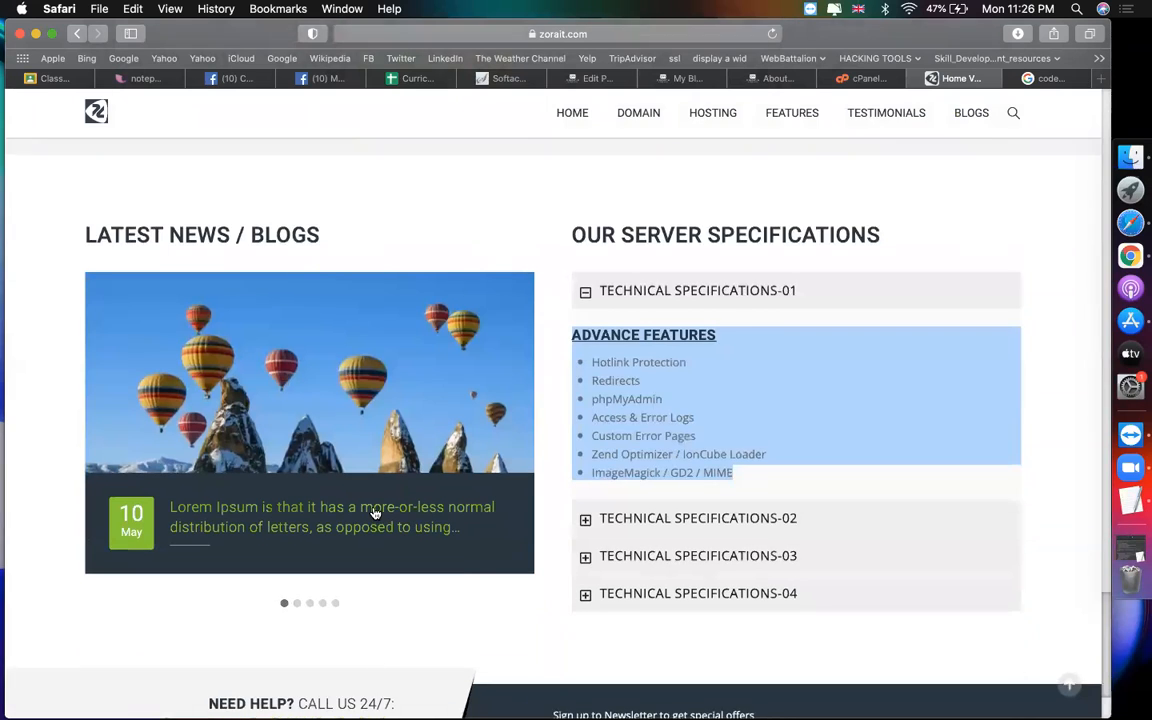
pyautogui.scroll(-2, 375, 513)
pyautogui.click(680, 78)
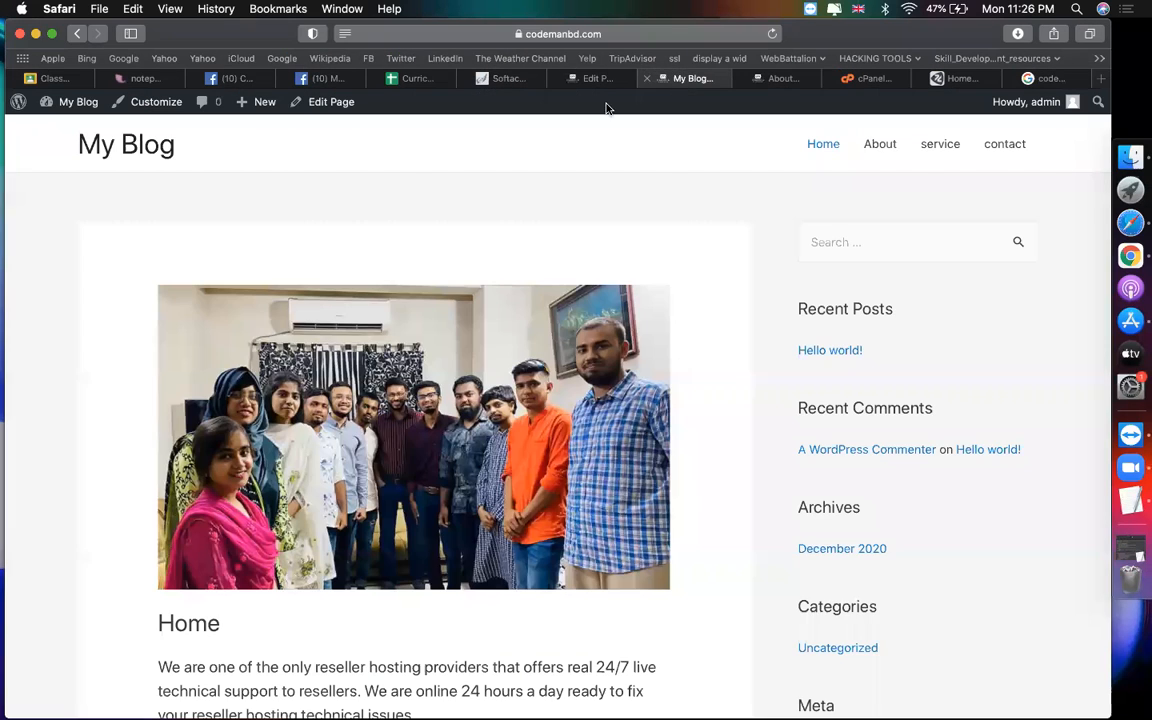
pyautogui.click(597, 78)
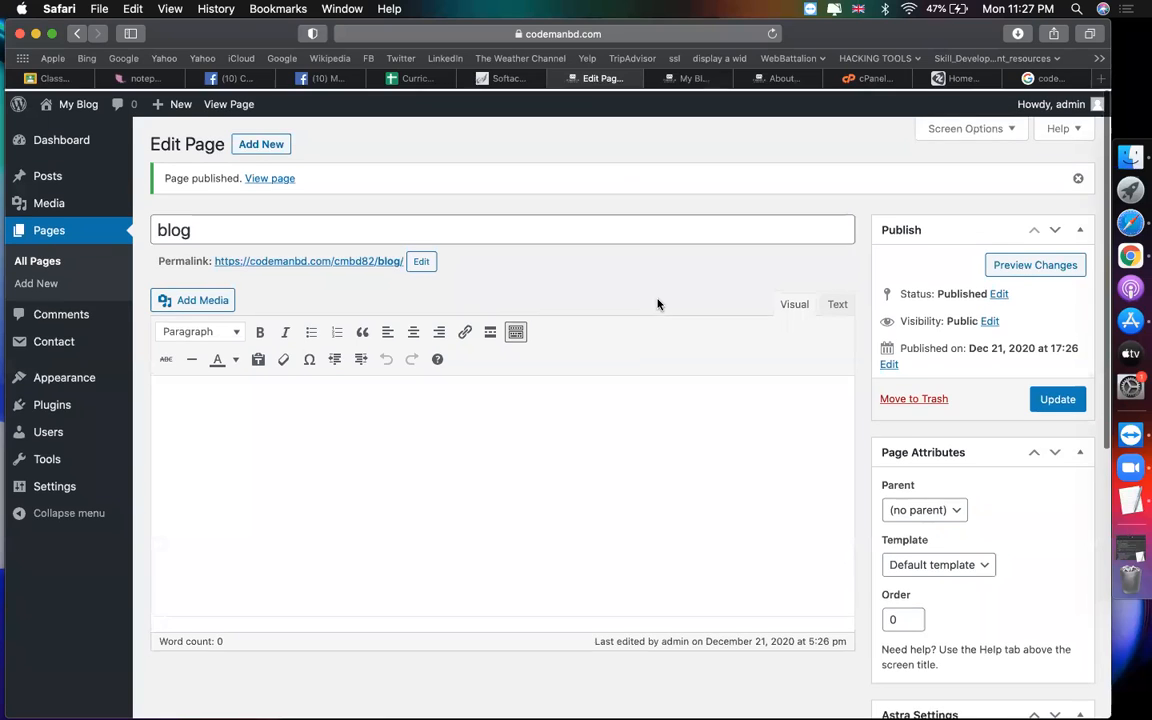
# Step: Reload the live site twice to check the new page
pyautogui.click(695, 80)
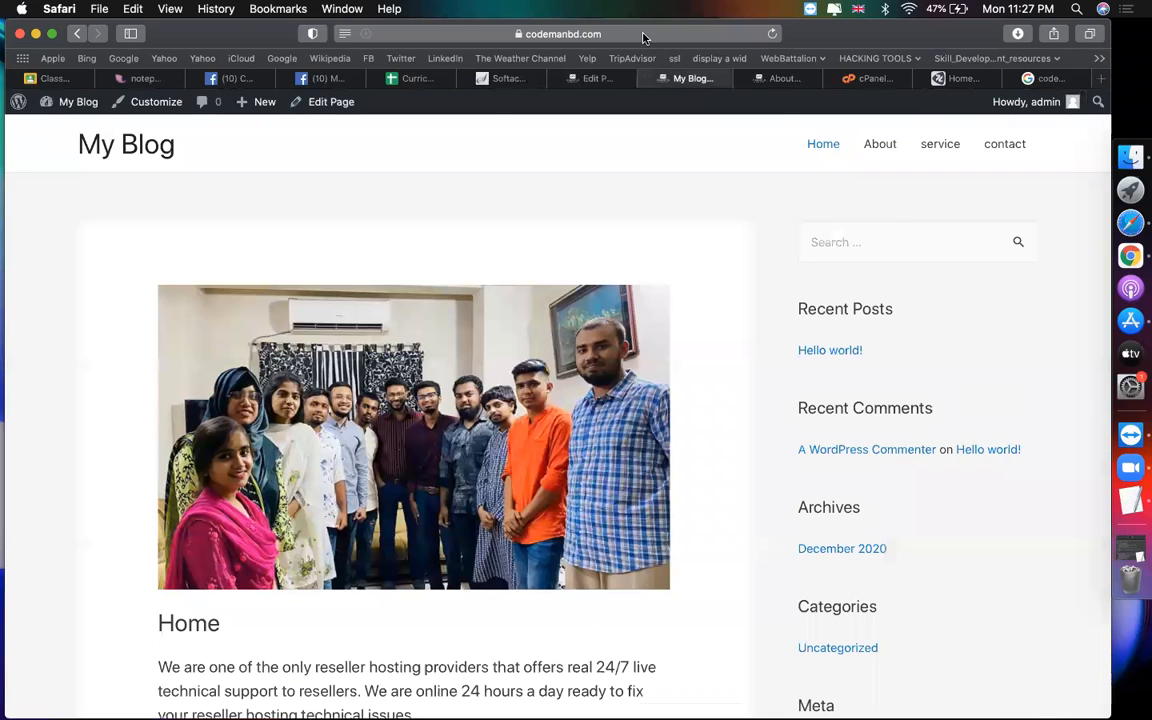
pyautogui.press('super+l')
pyautogui.press('Return')
pyautogui.click(620, 33)
pyautogui.press('Return')
# Step: Add the blog page to the main menu between service and contact, and save the menu
pyautogui.click(603, 78)
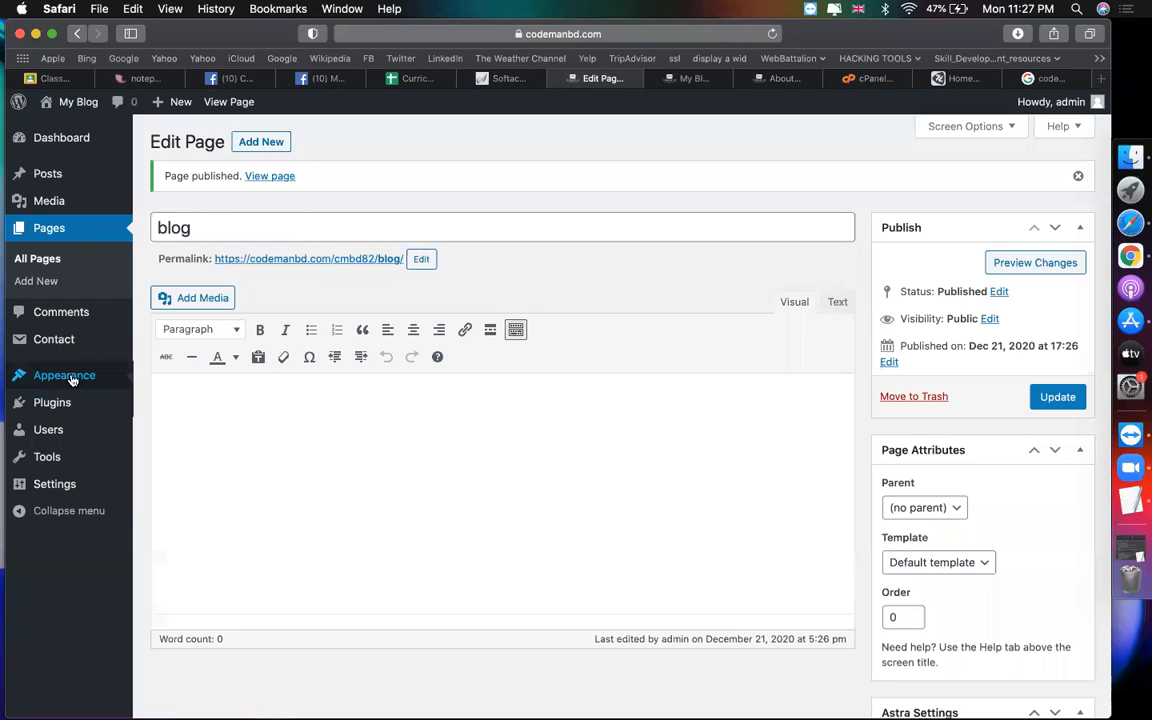
pyautogui.moveTo(64, 375)
pyautogui.click(160, 444)
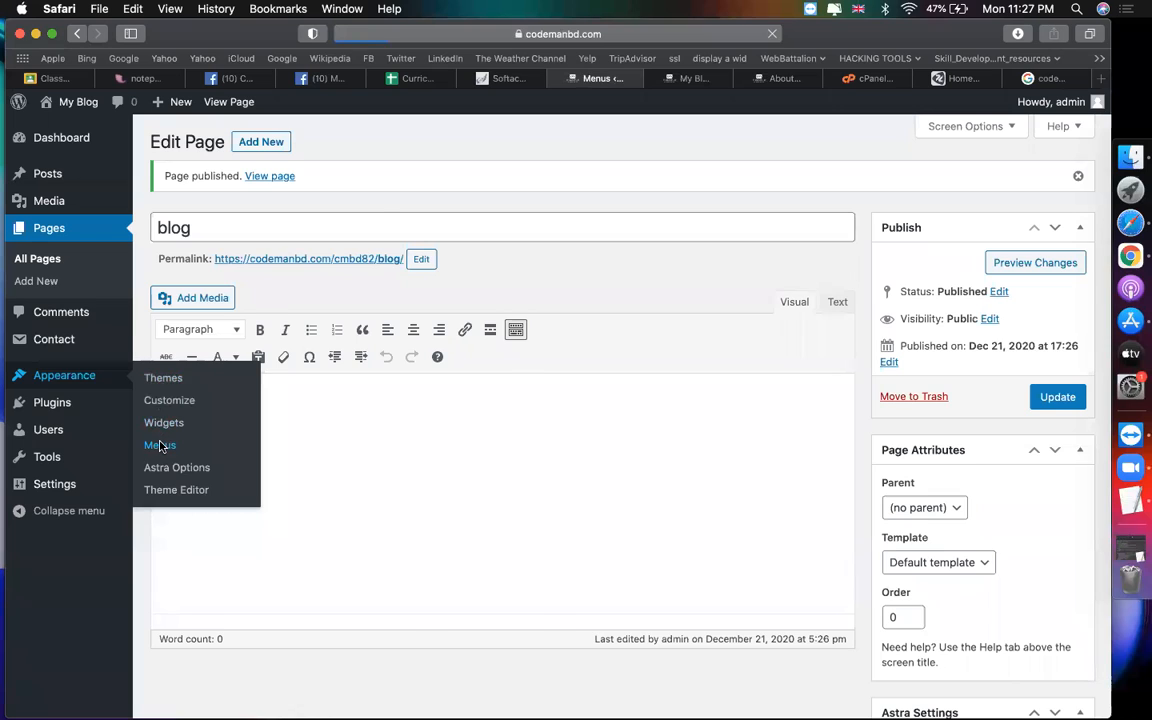
pyautogui.click(178, 398)
pyautogui.click(323, 497)
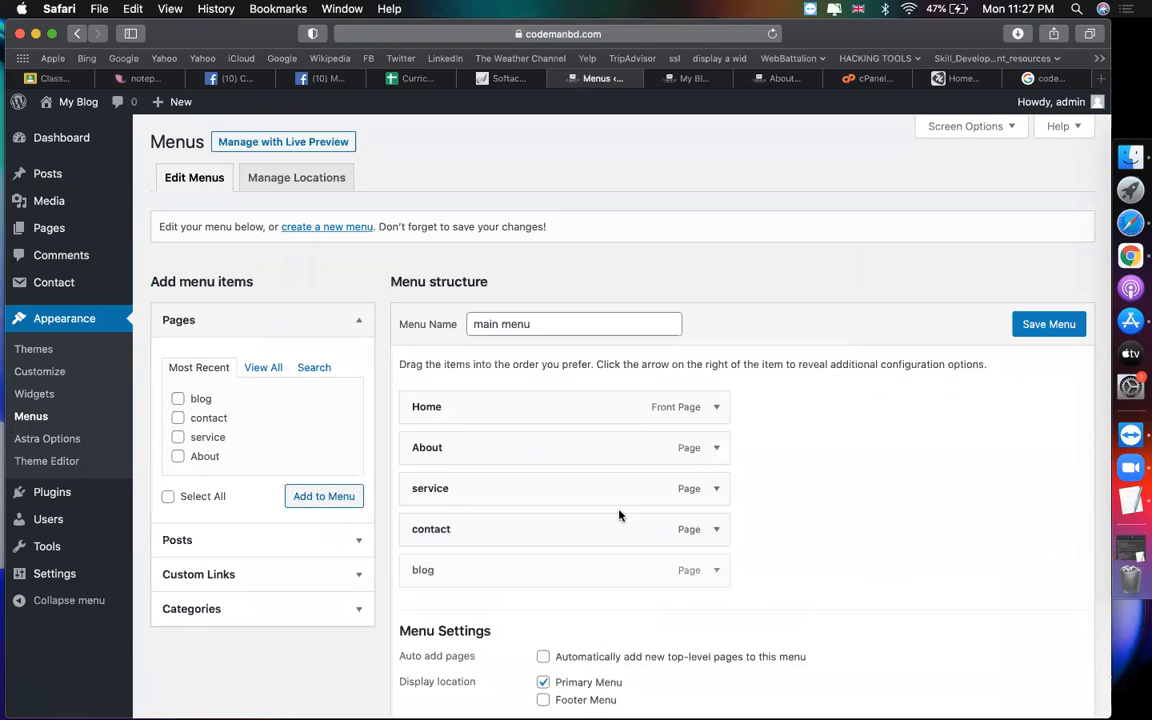
pyautogui.moveTo(540, 568); pyautogui.dragTo(540, 527)
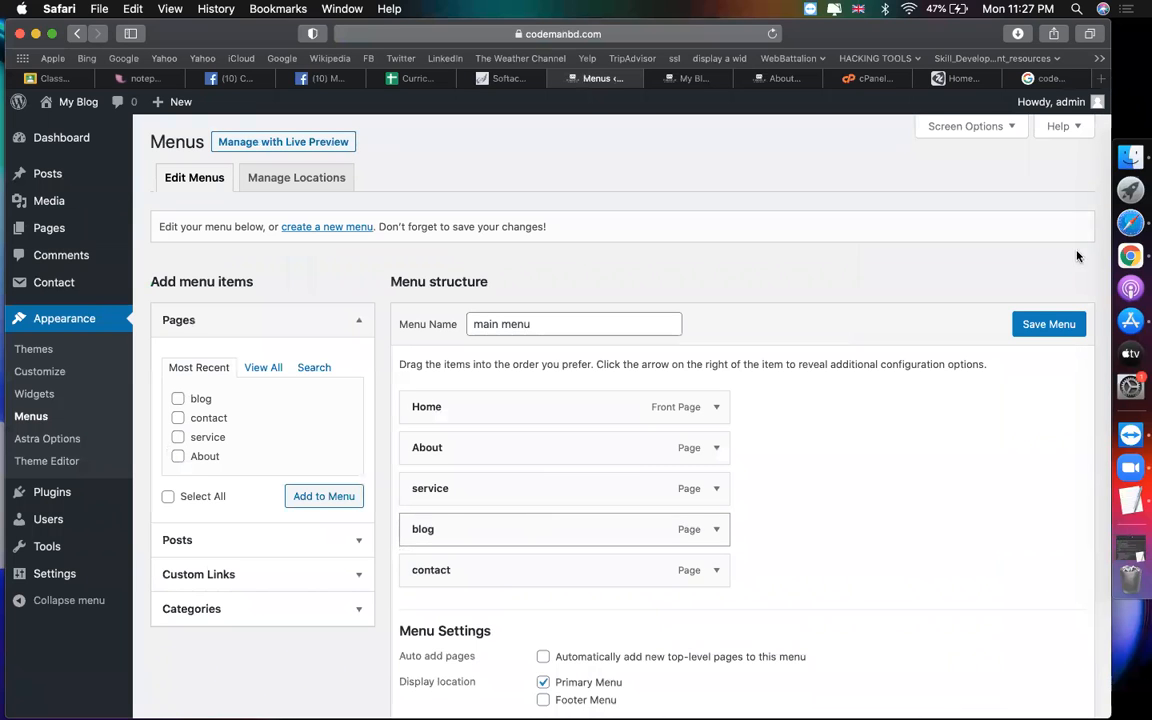
pyautogui.click(1031, 326)
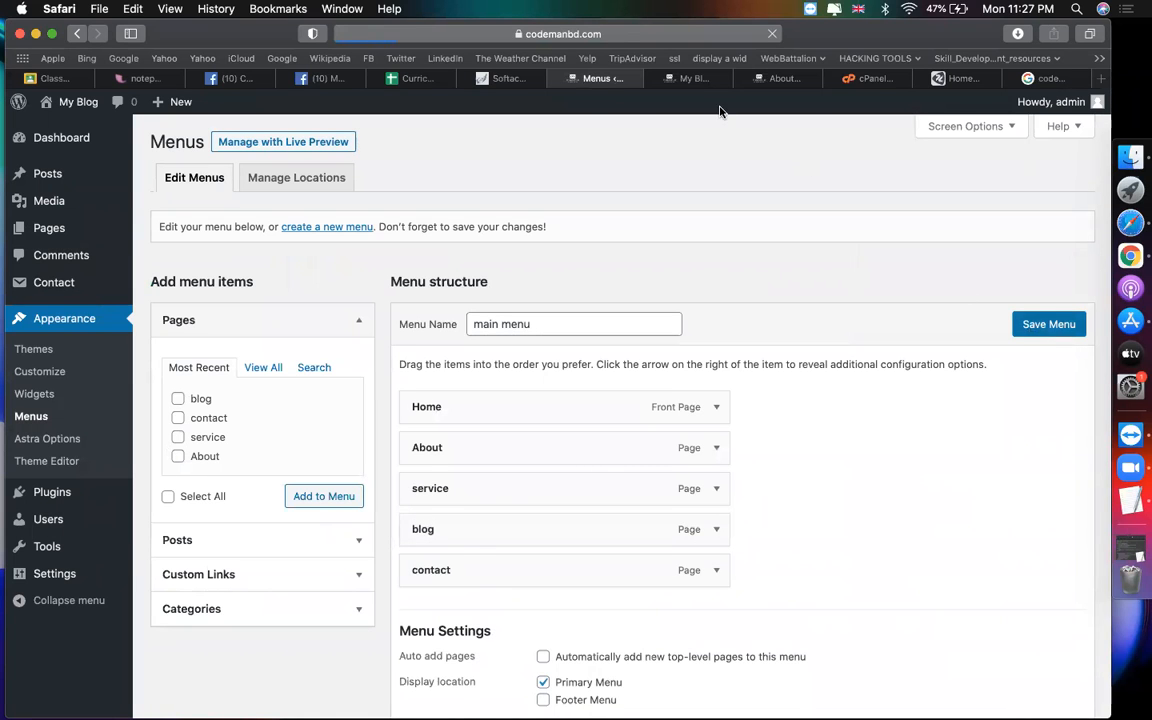
# Step: Reload the live site, open the new blog menu item, and return to the menu editor
pyautogui.click(690, 78)
pyautogui.click(632, 41)
pyautogui.press('Return')
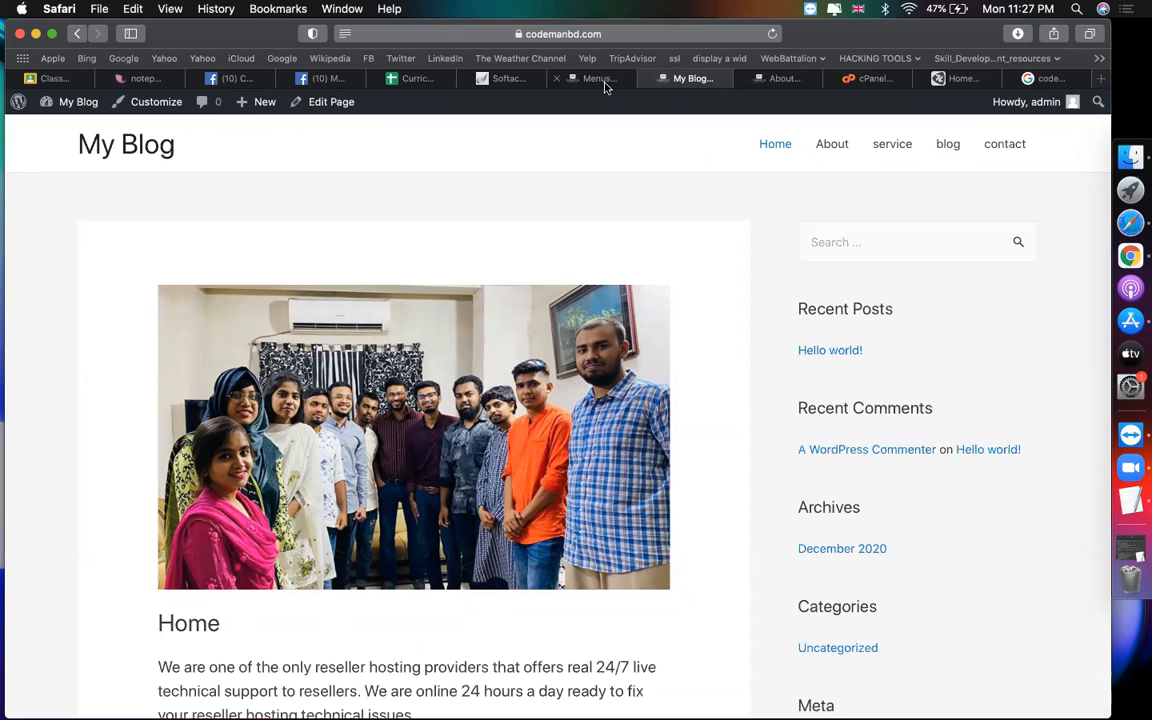
pyautogui.click(946, 149)
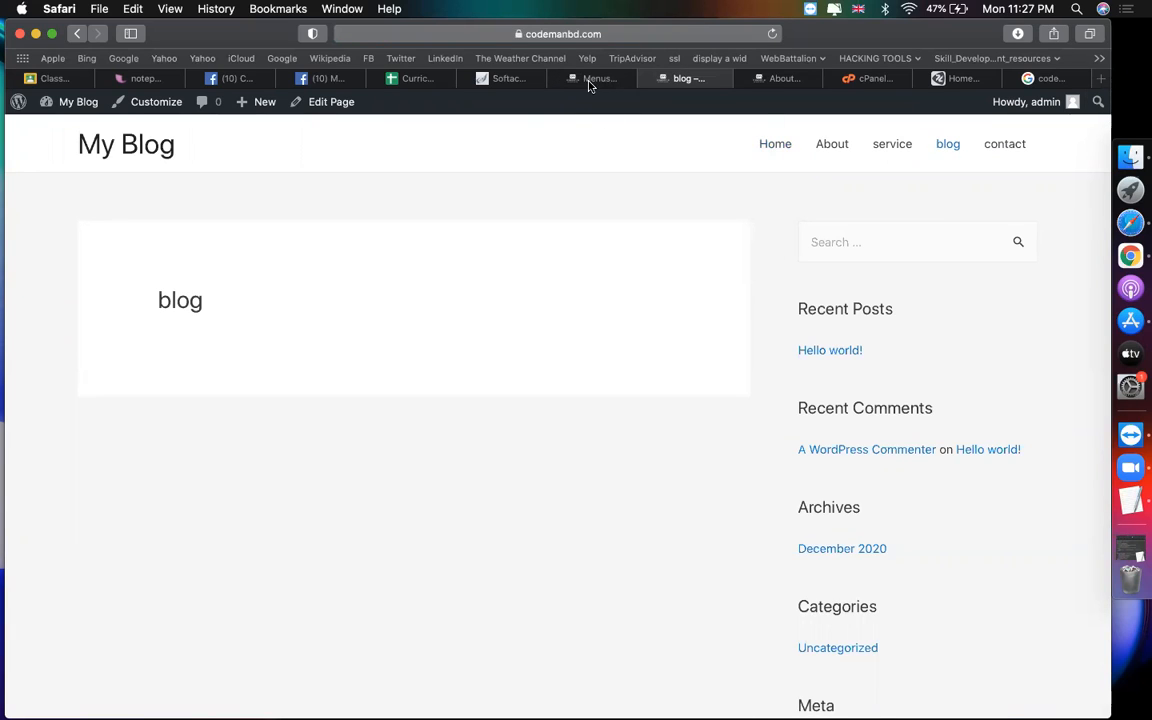
pyautogui.click(590, 85)
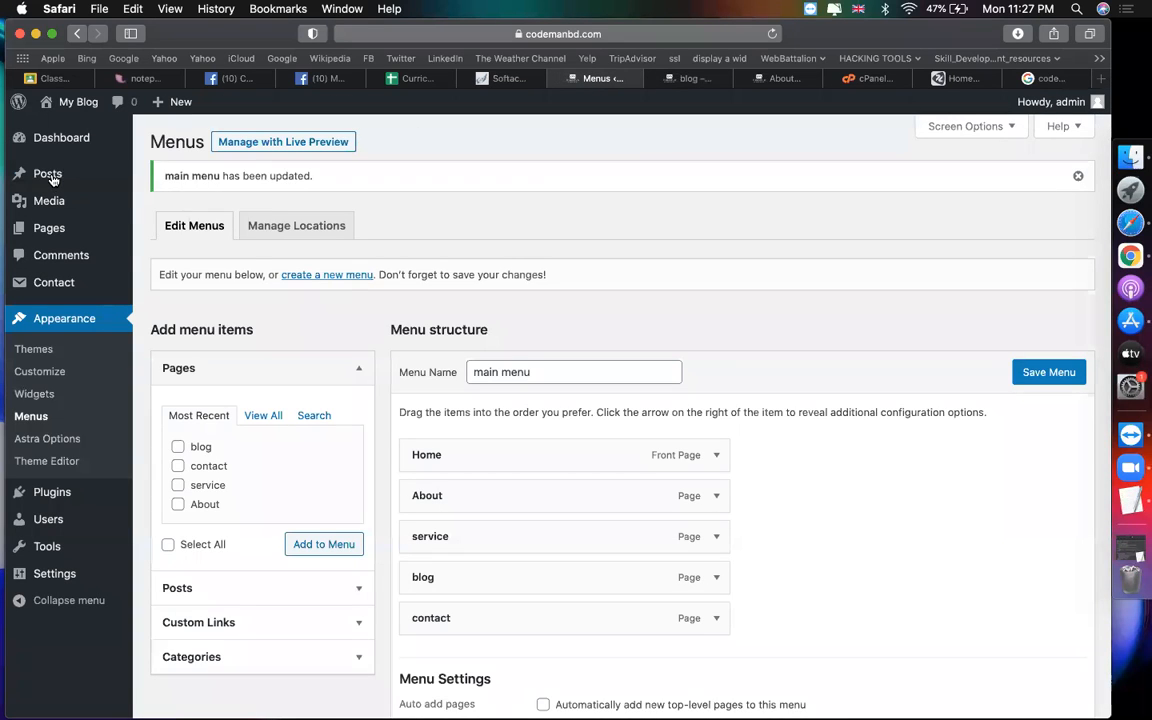
pyautogui.moveTo(94, 178)
# Step: Close the Facebook chat and scroll through the profile
pyautogui.click(328, 78)
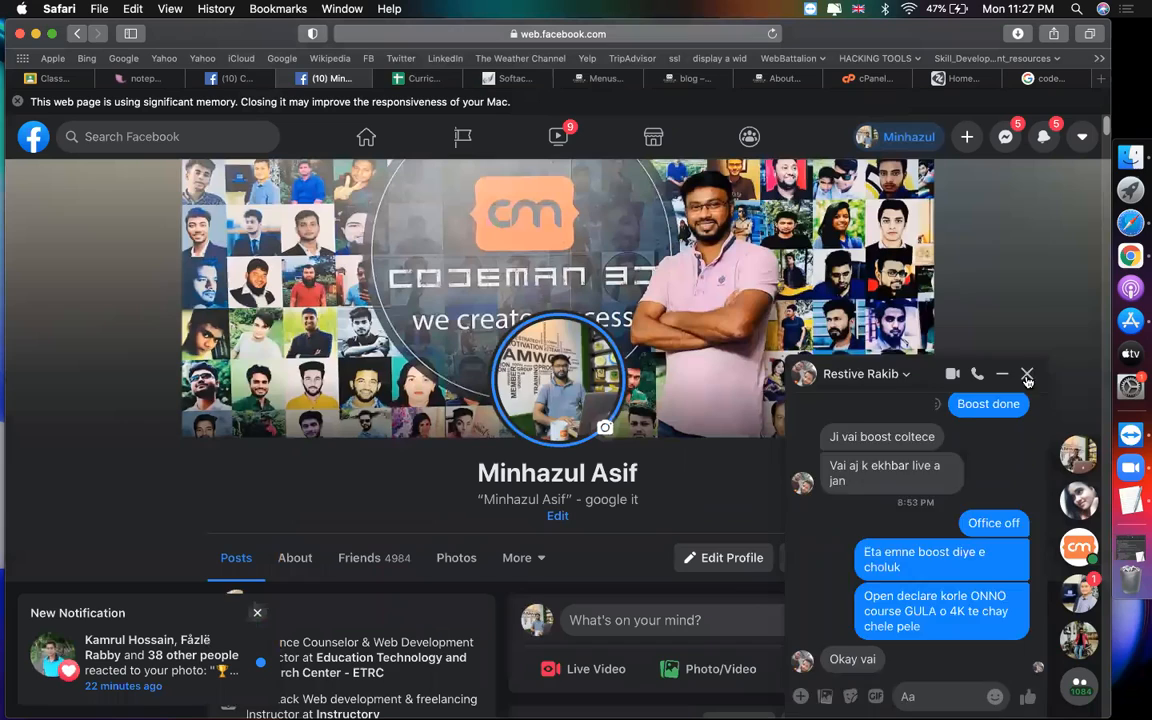
pyautogui.click(1027, 375)
pyautogui.scroll(-15, 497, 448)
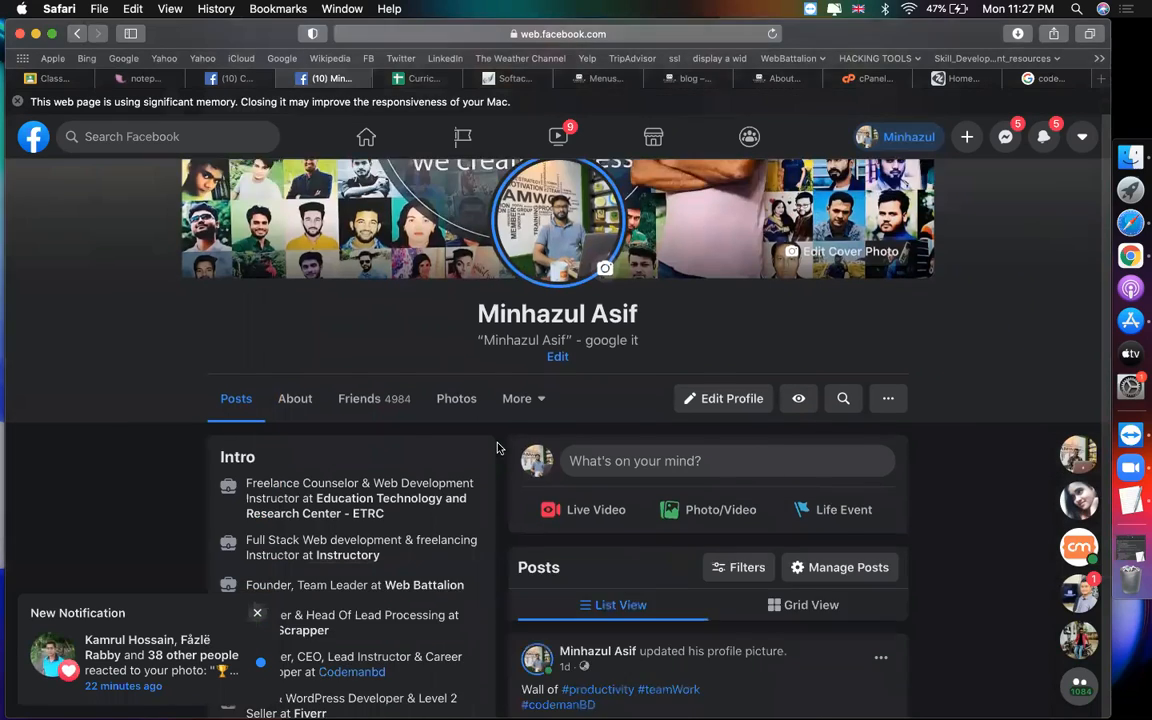
pyautogui.scroll(-1, 497, 448)
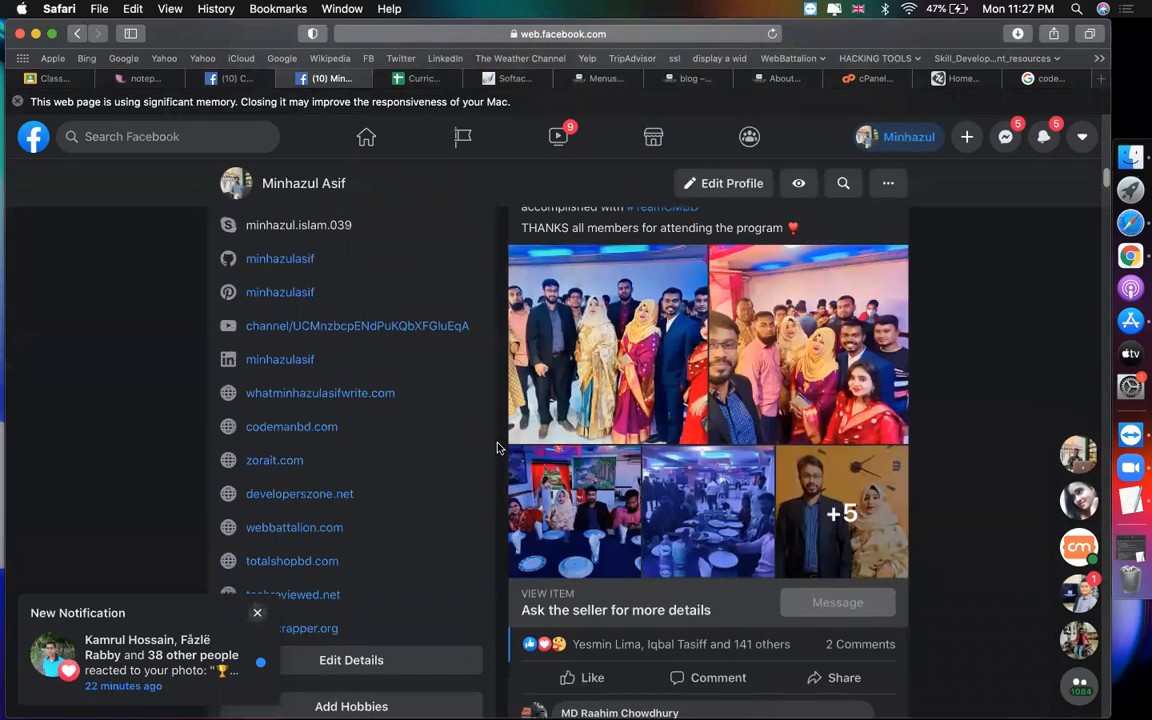
pyautogui.scroll(6, 497, 448)
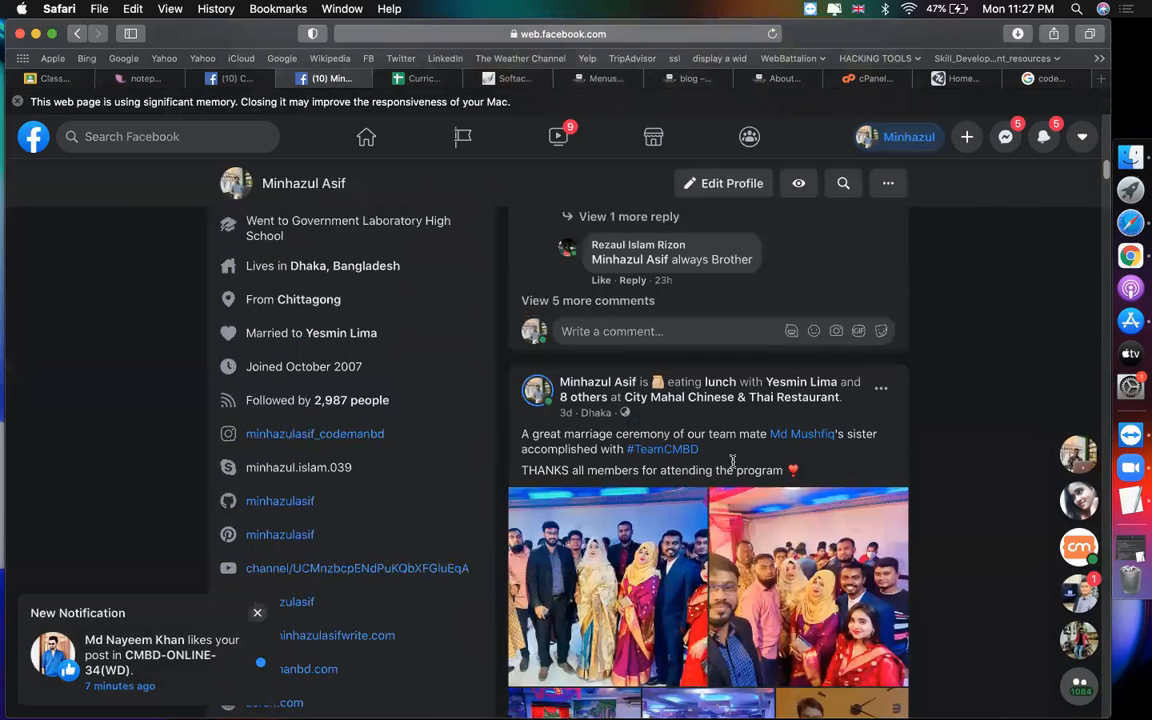
pyautogui.scroll(-10, 586, 496)
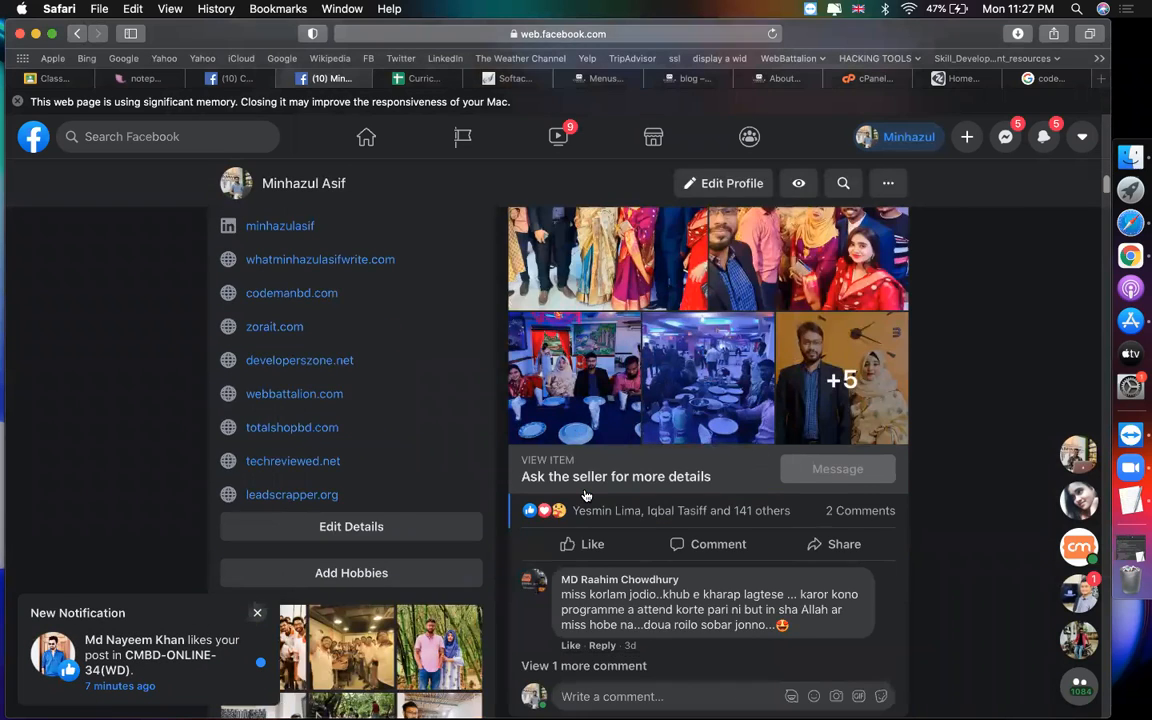
pyautogui.scroll(-5, 584, 490)
pyautogui.scroll(-15, 582, 487)
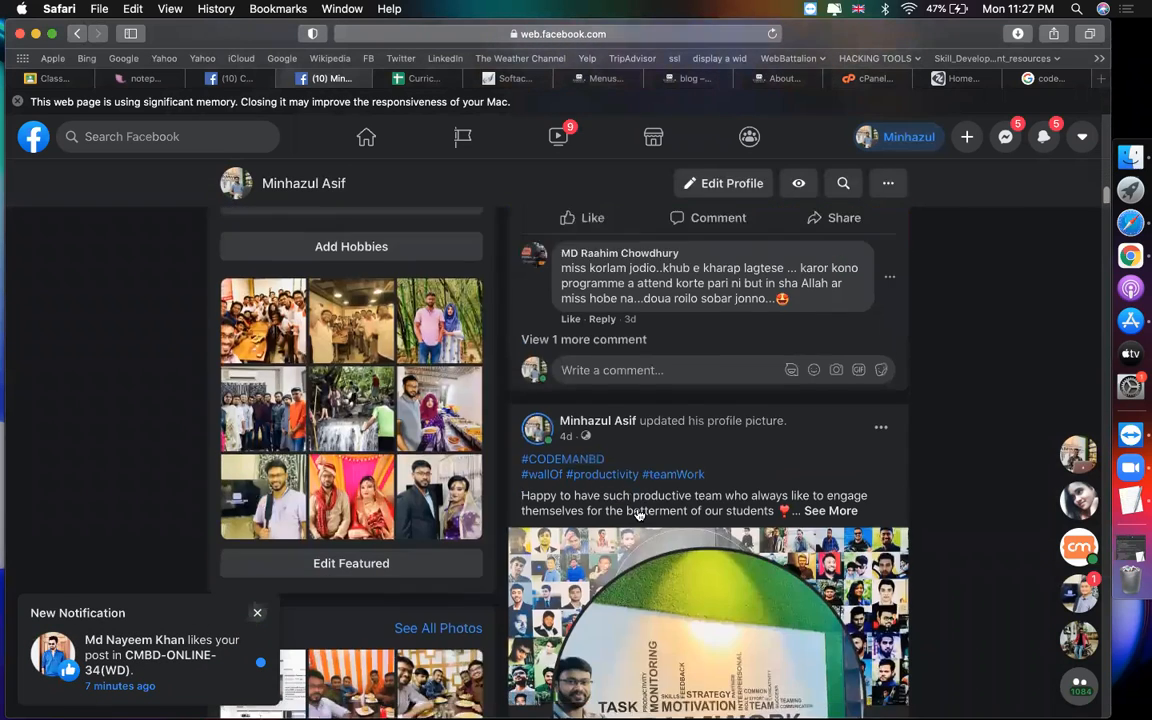
pyautogui.scroll(-10, 580, 643)
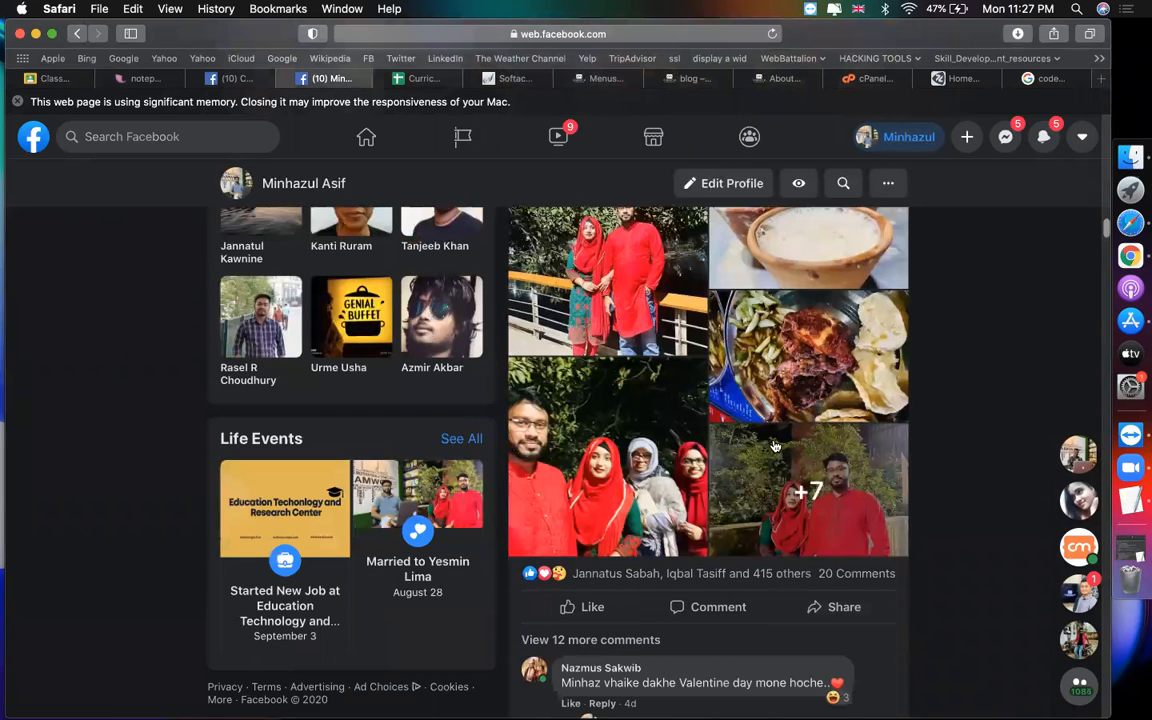
pyautogui.scroll(-10, 775, 445)
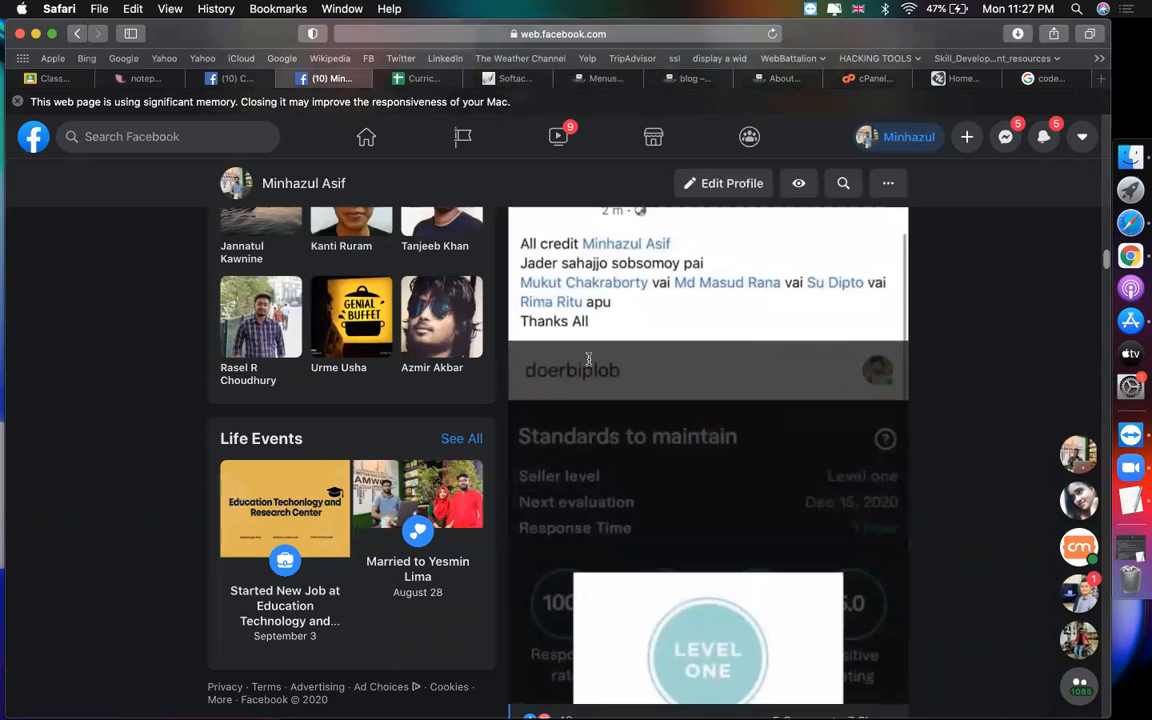
pyautogui.scroll(20, 616, 150)
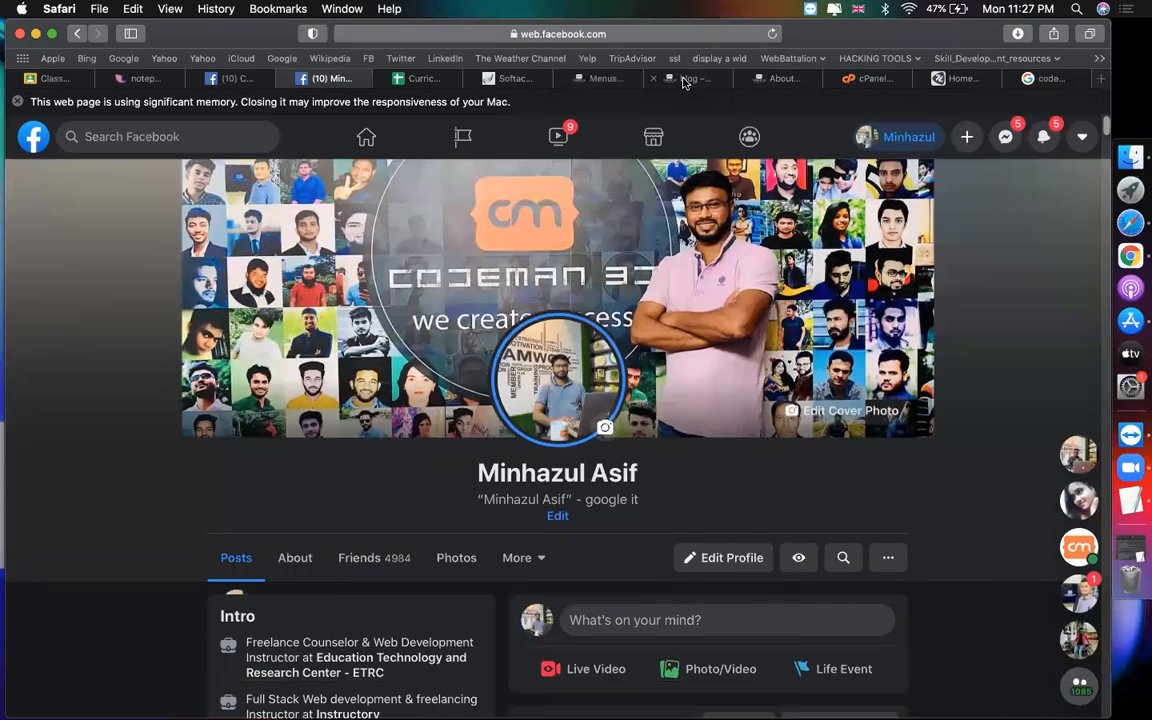
# Step: Look over the live blog page, then return to the WordPress Menus screen
pyautogui.click(684, 79)
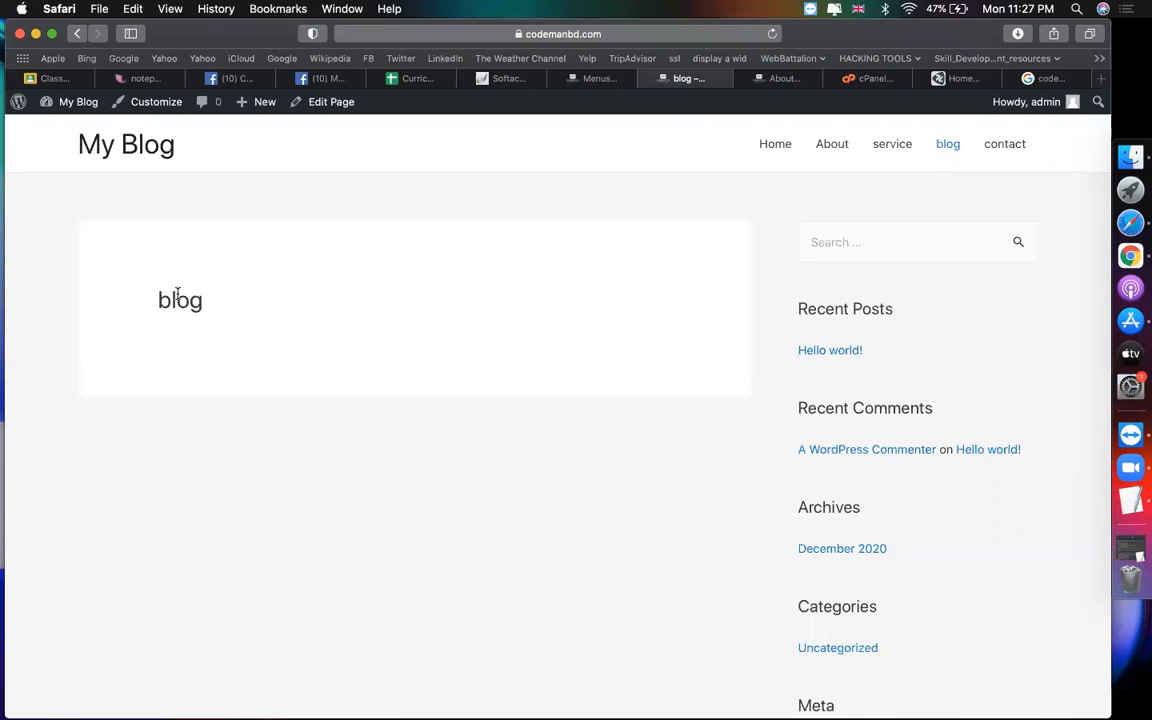
pyautogui.scroll(-5, 326, 448)
pyautogui.scroll(5, 326, 448)
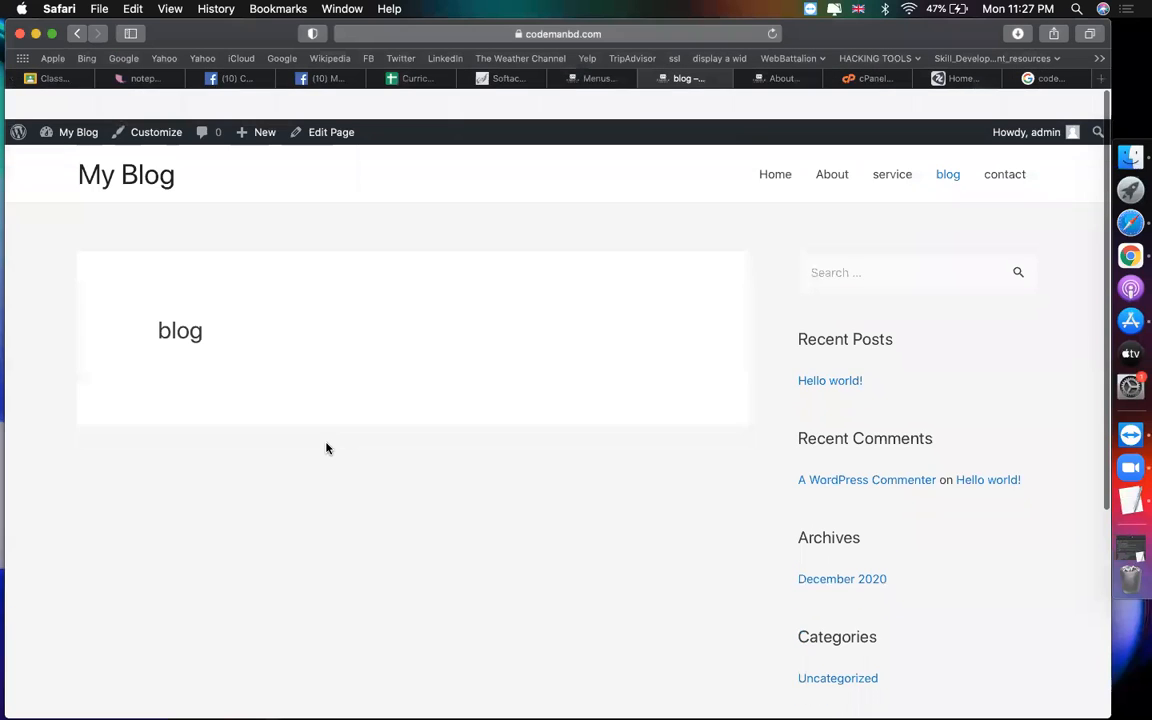
pyautogui.click(582, 79)
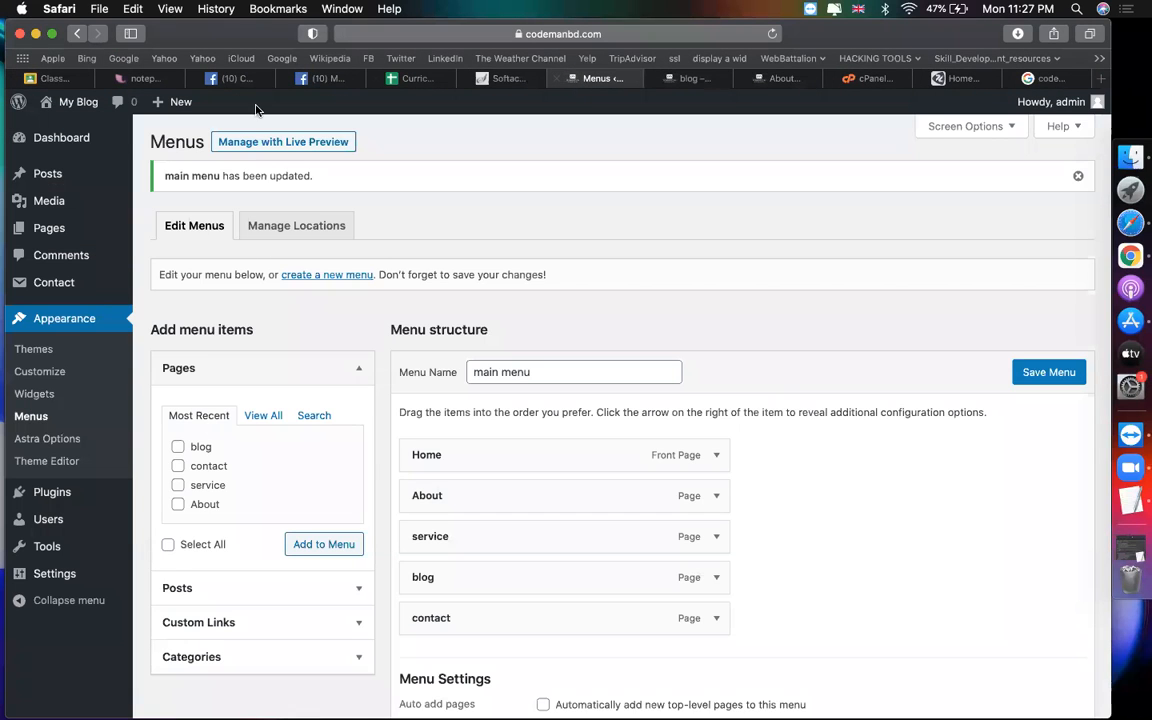
# Step: Trash the sample Hello world! post from All Posts and check the live blog page
pyautogui.click(76, 176)
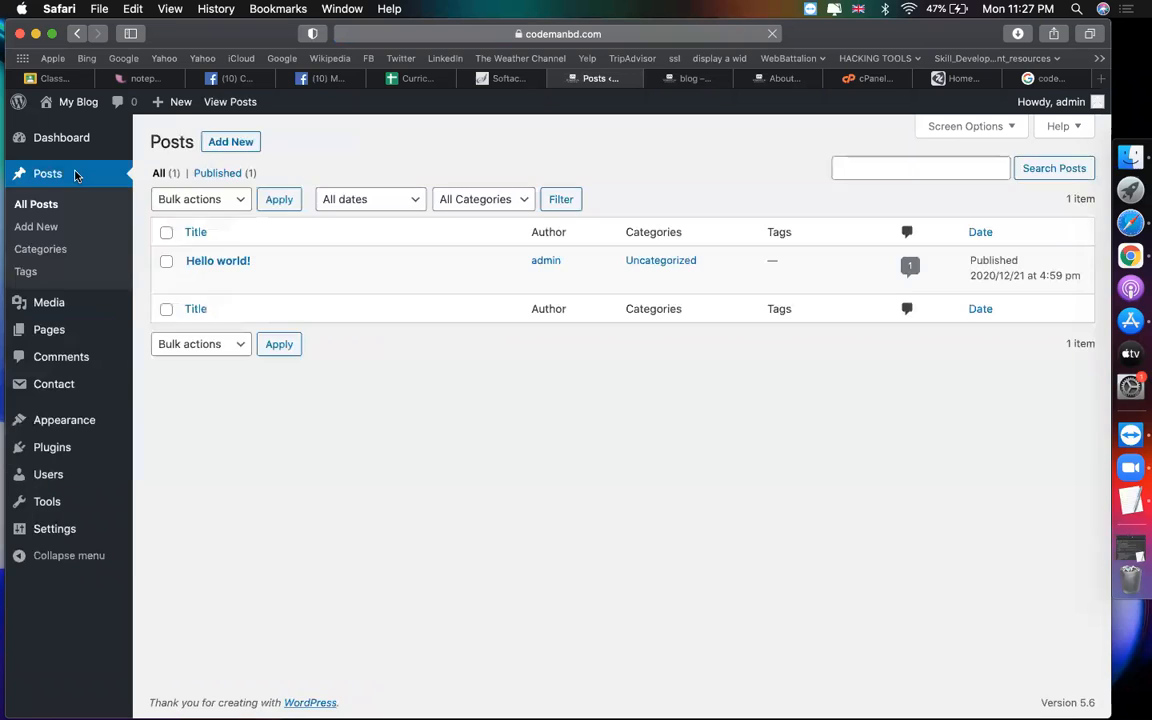
pyautogui.click(289, 281)
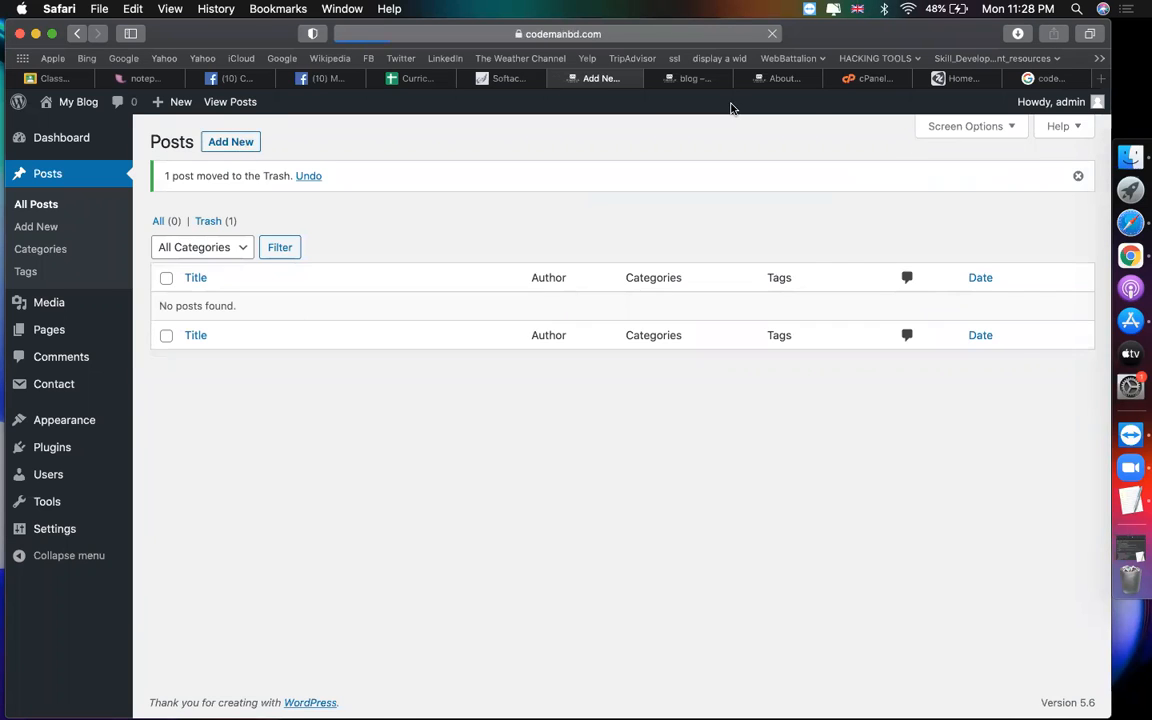
pyautogui.click(700, 82)
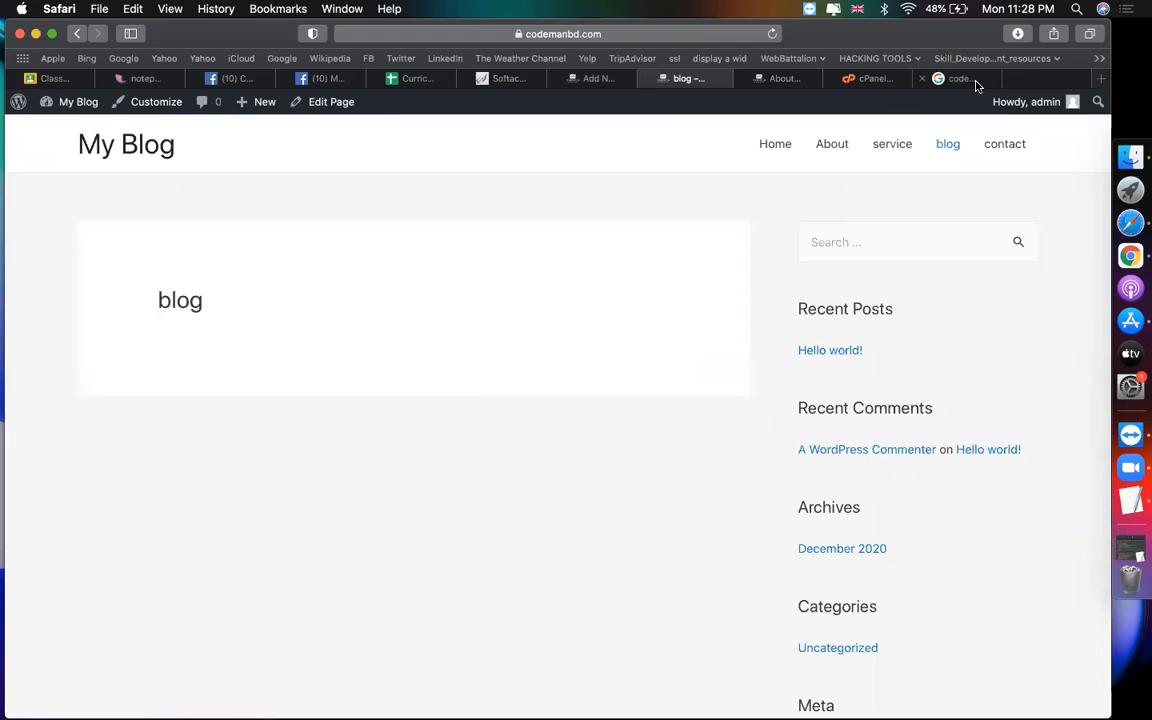
pyautogui.click(975, 80)
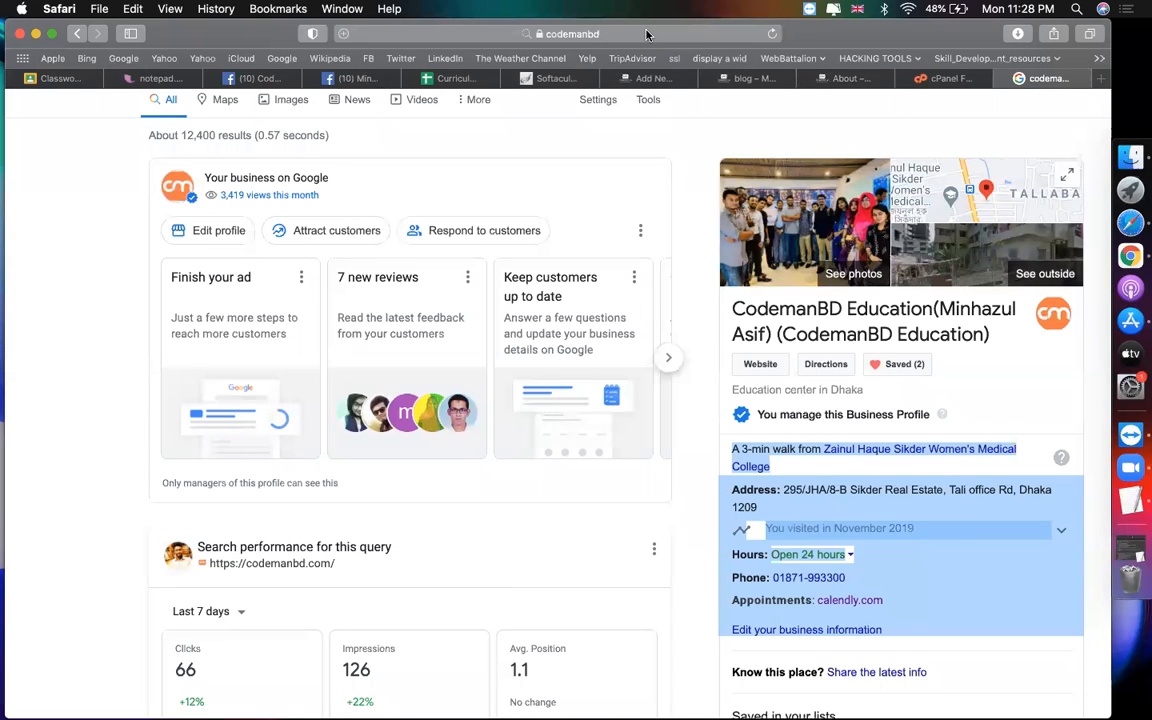
# Step: Search 'wordpress blogs', open whatminhazulasifwrite.com, and open its webmail forwarding article
pyautogui.click(646, 34)
pyautogui.write('word')
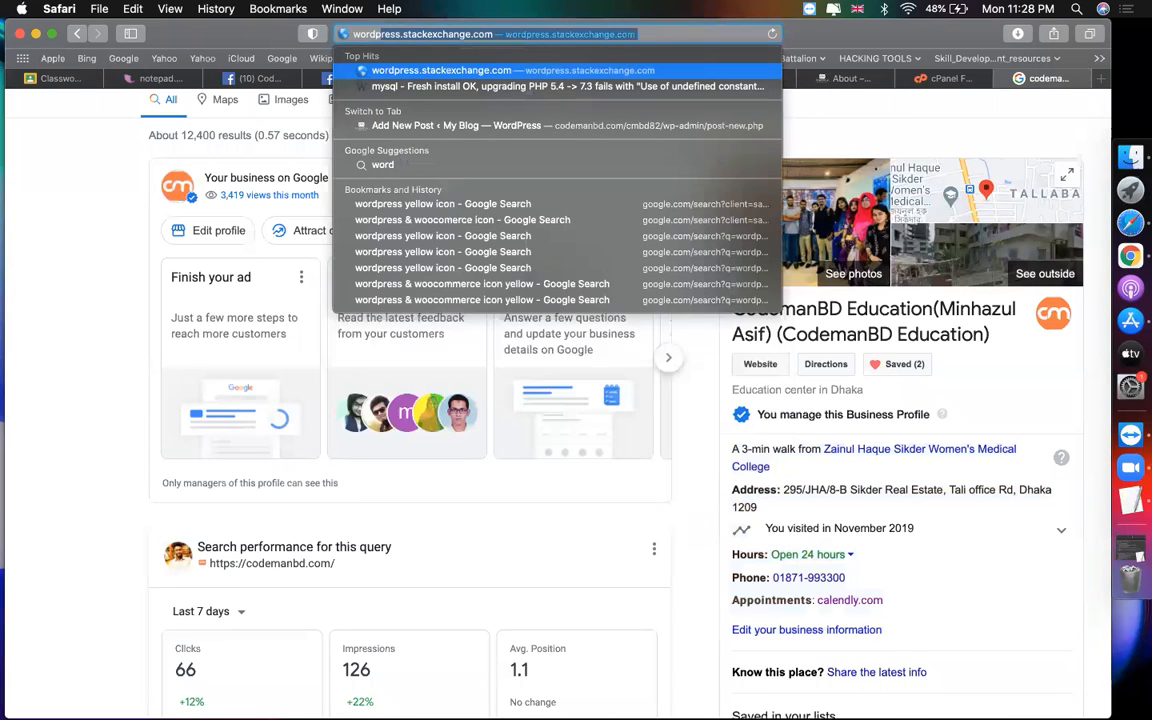
pyautogui.write('press blogs')
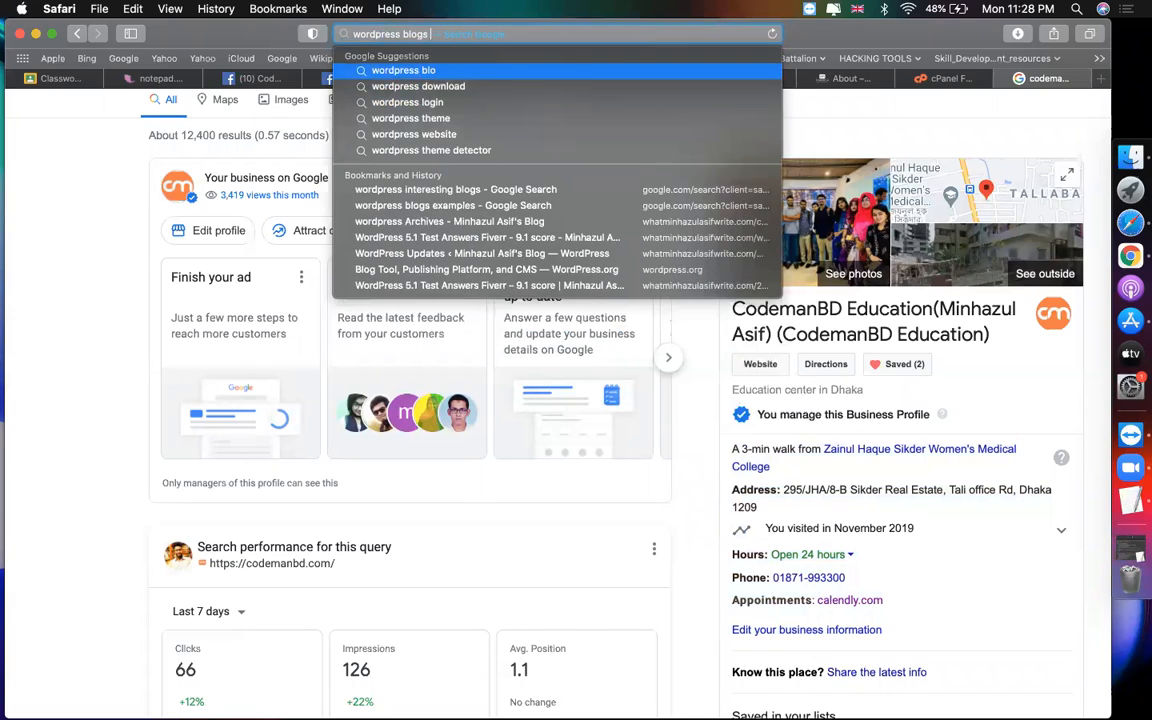
pyautogui.press('Return')
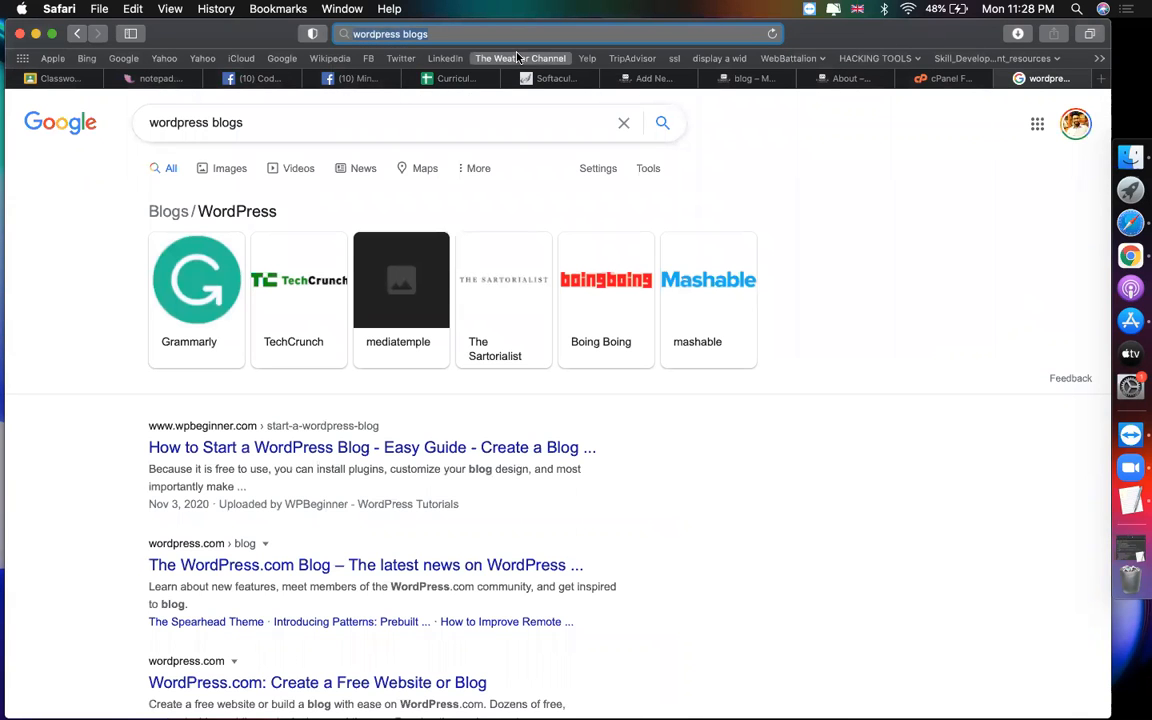
pyautogui.write('whatminhazulasifwrite.com')
pyautogui.press('Return')
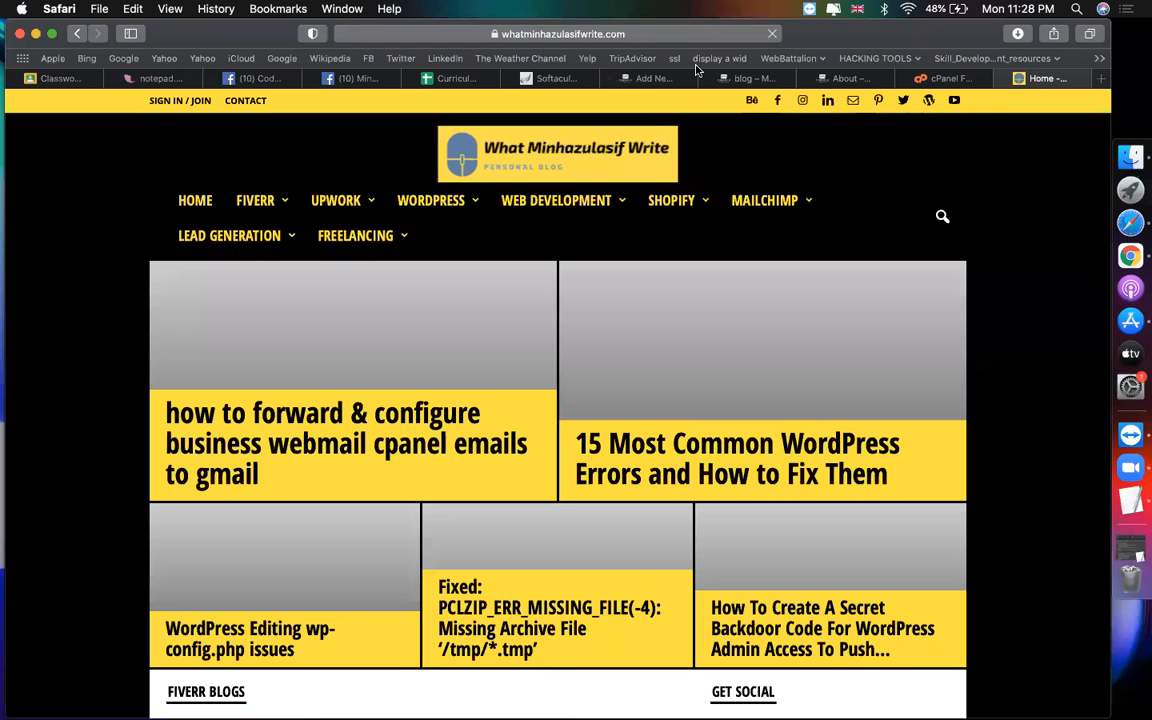
pyautogui.click(646, 37)
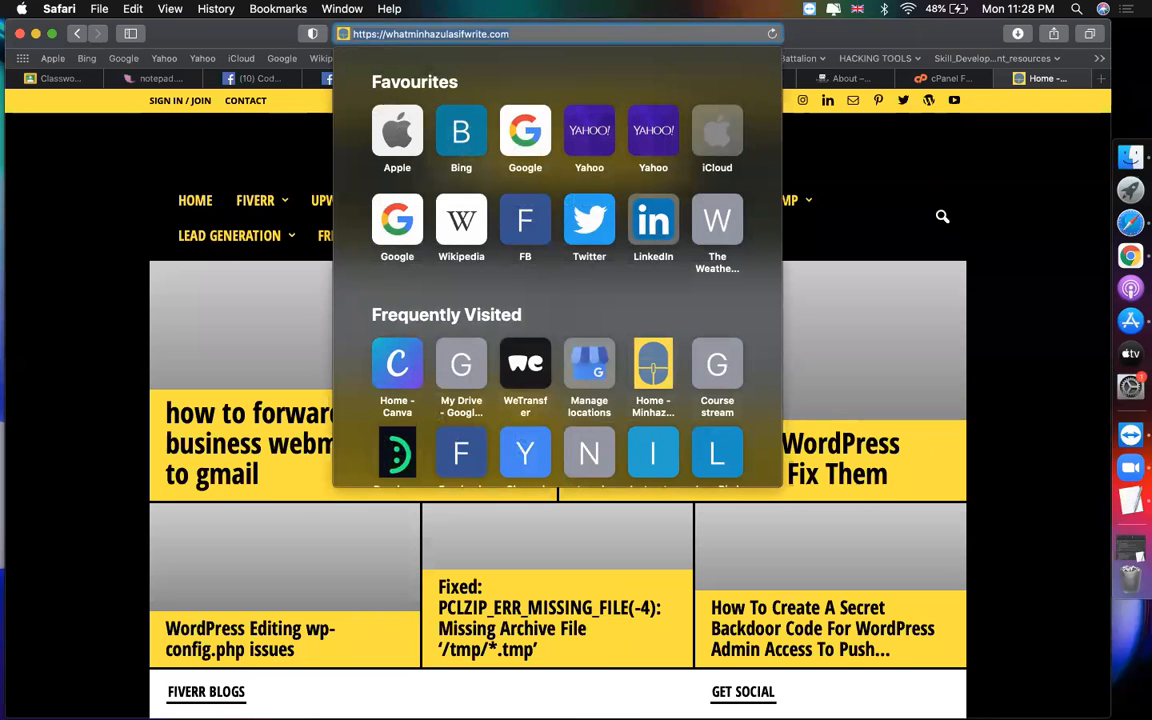
pyautogui.click(873, 682)
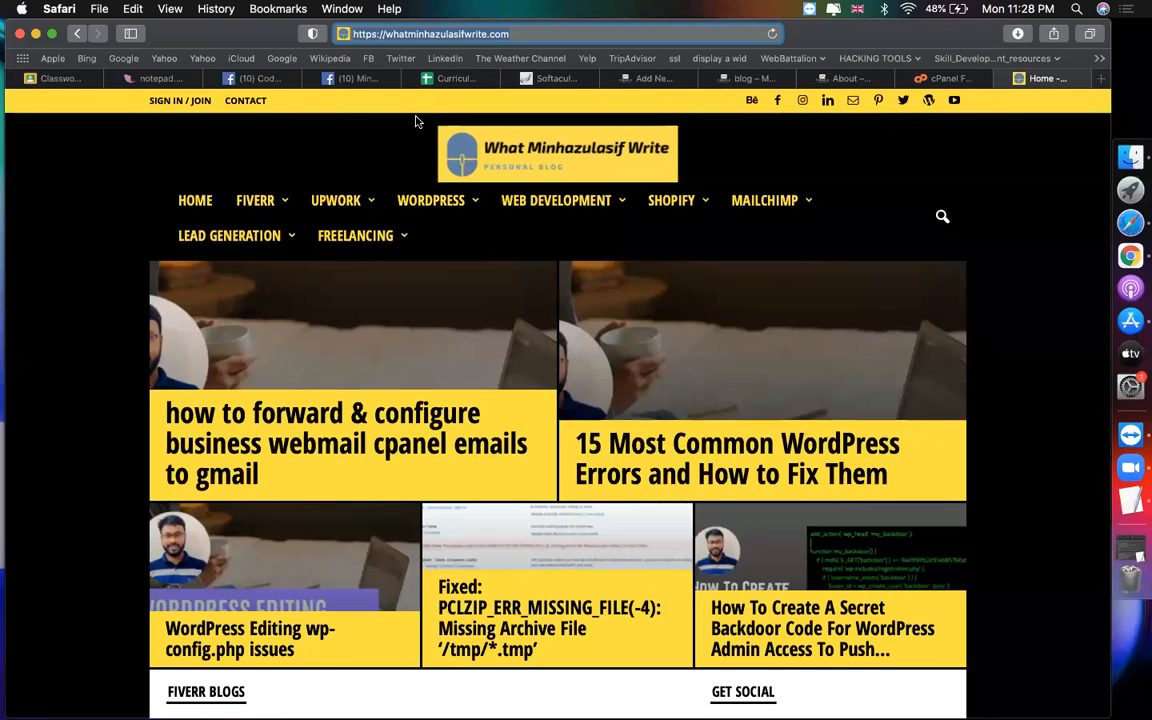
pyautogui.scroll(-3, 93, 421)
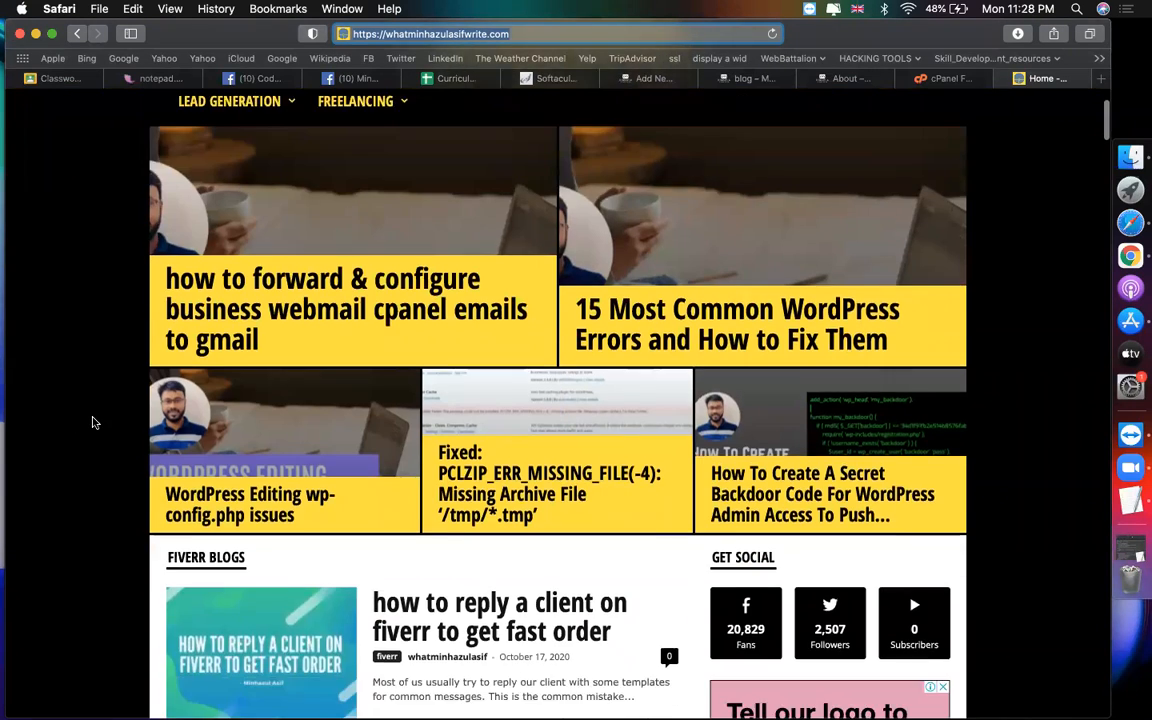
pyautogui.click(302, 283)
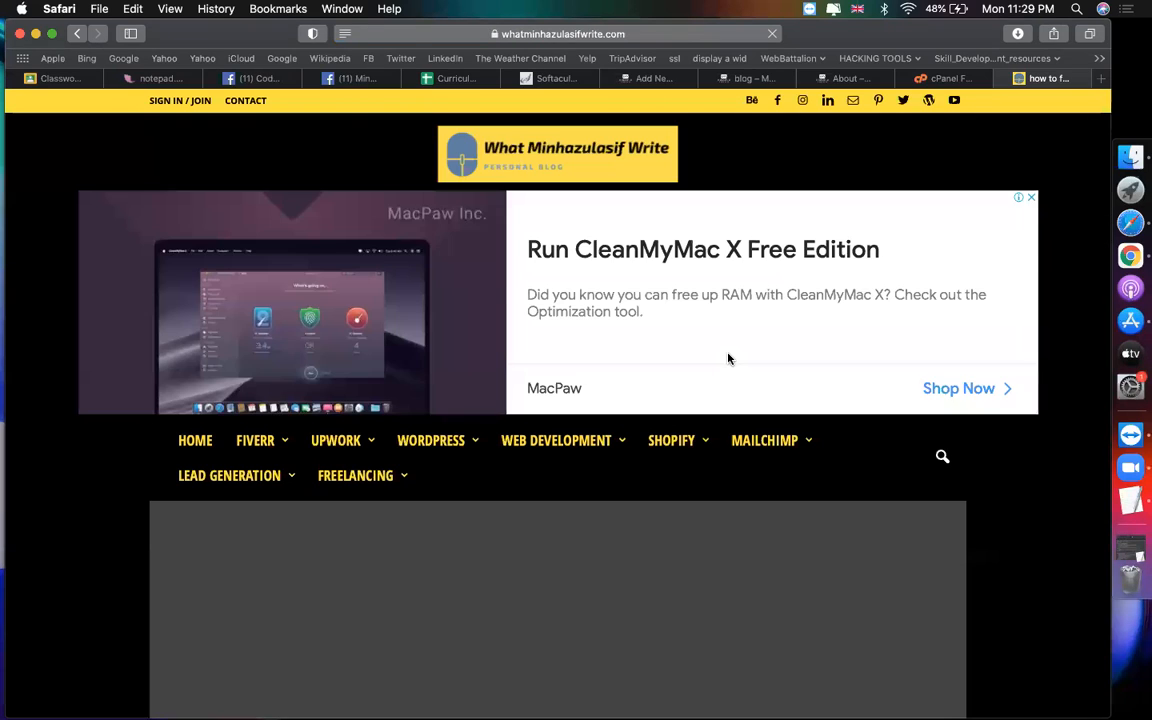
# Step: Save the article's featured image to the Desktop as '1'
pyautogui.scroll(-2, 728, 358)
pyautogui.scroll(-3, 728, 358)
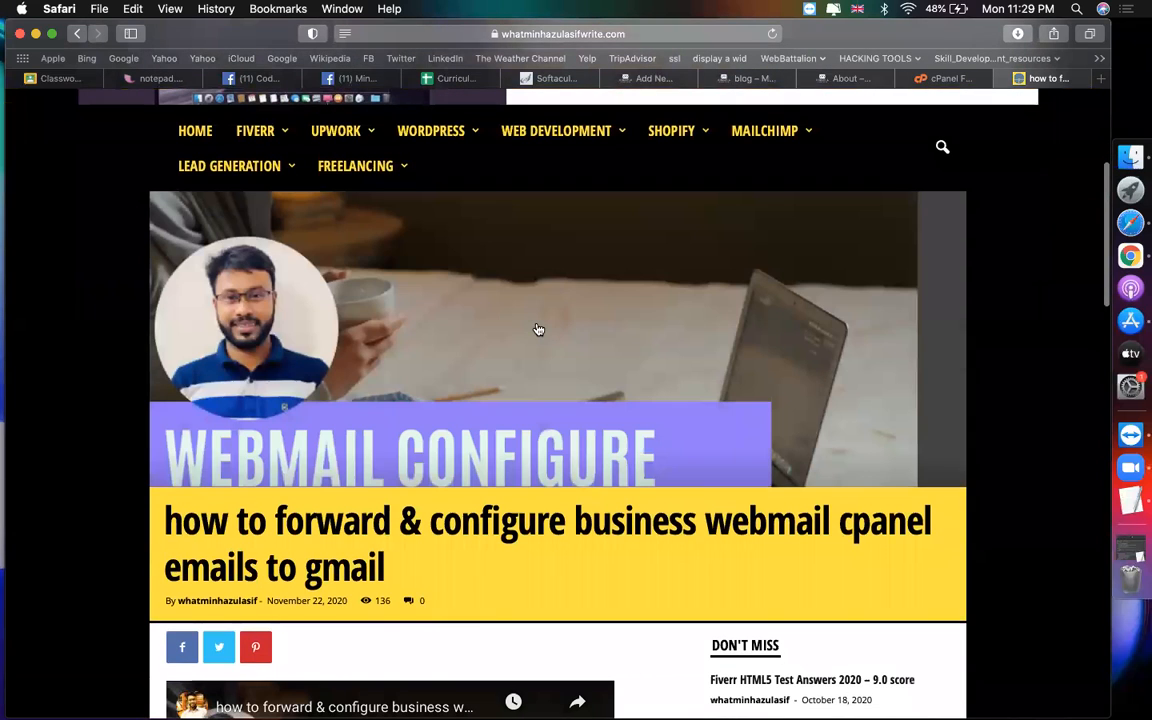
pyautogui.rightClick(537, 327)
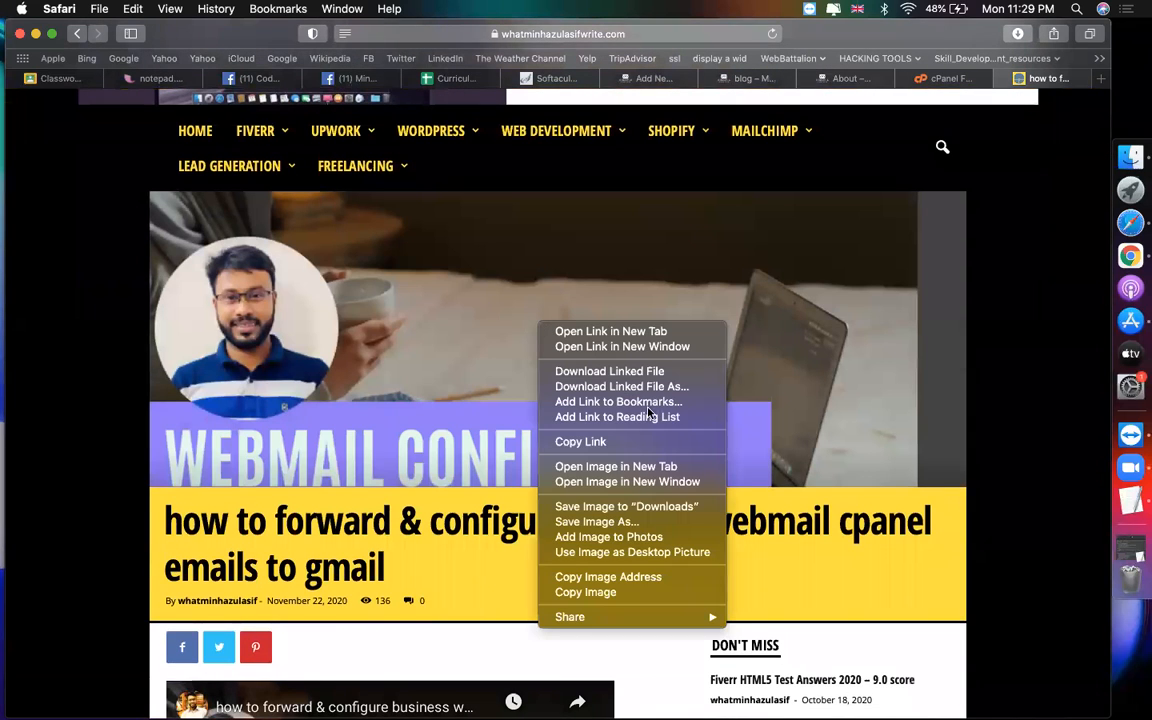
pyautogui.click(591, 525)
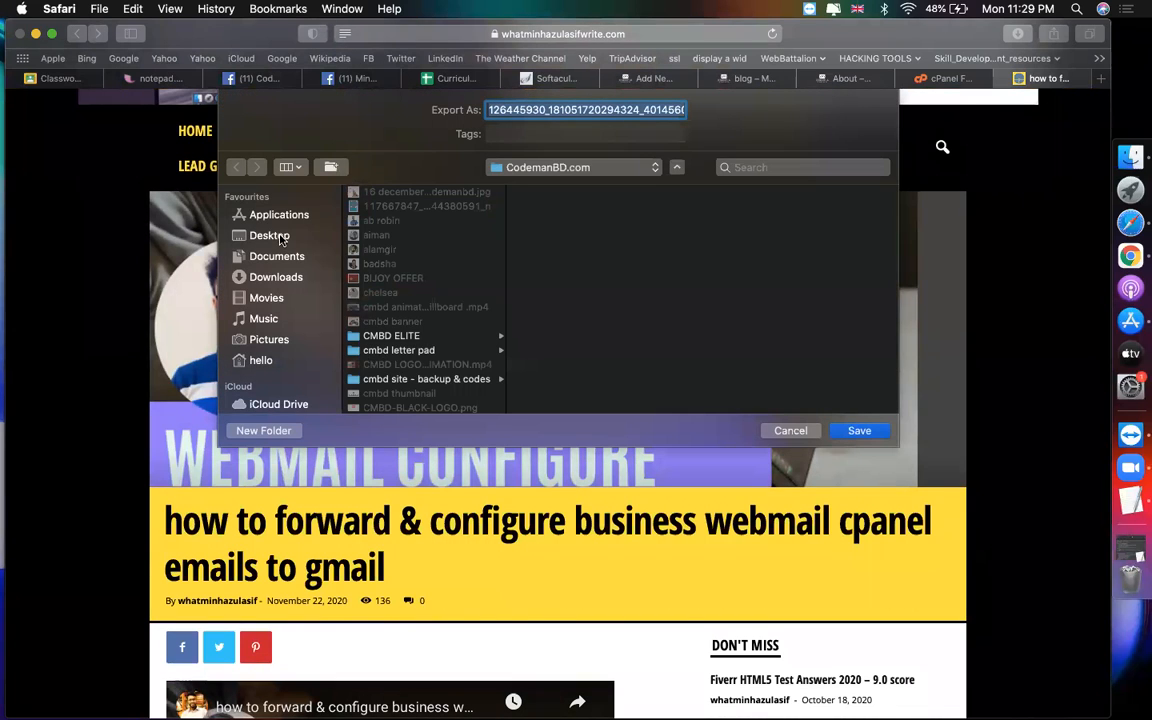
pyautogui.click(270, 235)
pyautogui.write('1')
pyautogui.press('Return')
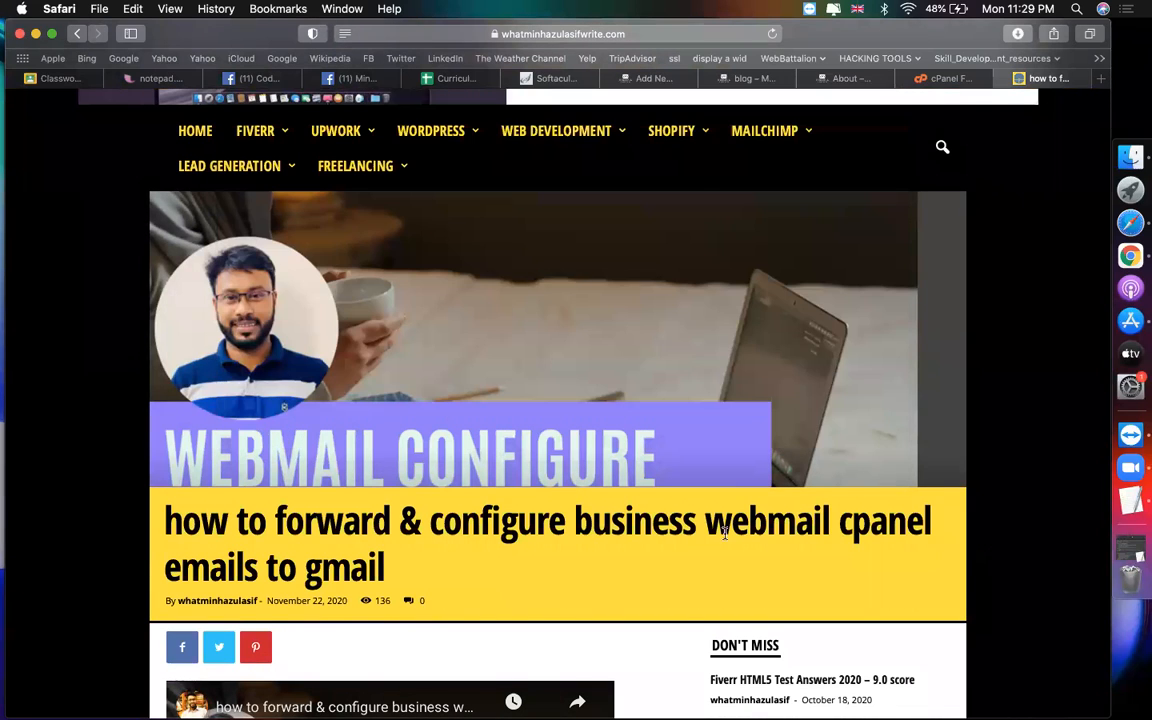
# Step: Copy the article title and paste it as the new WordPress post's title
pyautogui.scroll(-2, 600, 500)
pyautogui.moveTo(383, 460); pyautogui.dragTo(172, 413)
pyautogui.press('super+c')
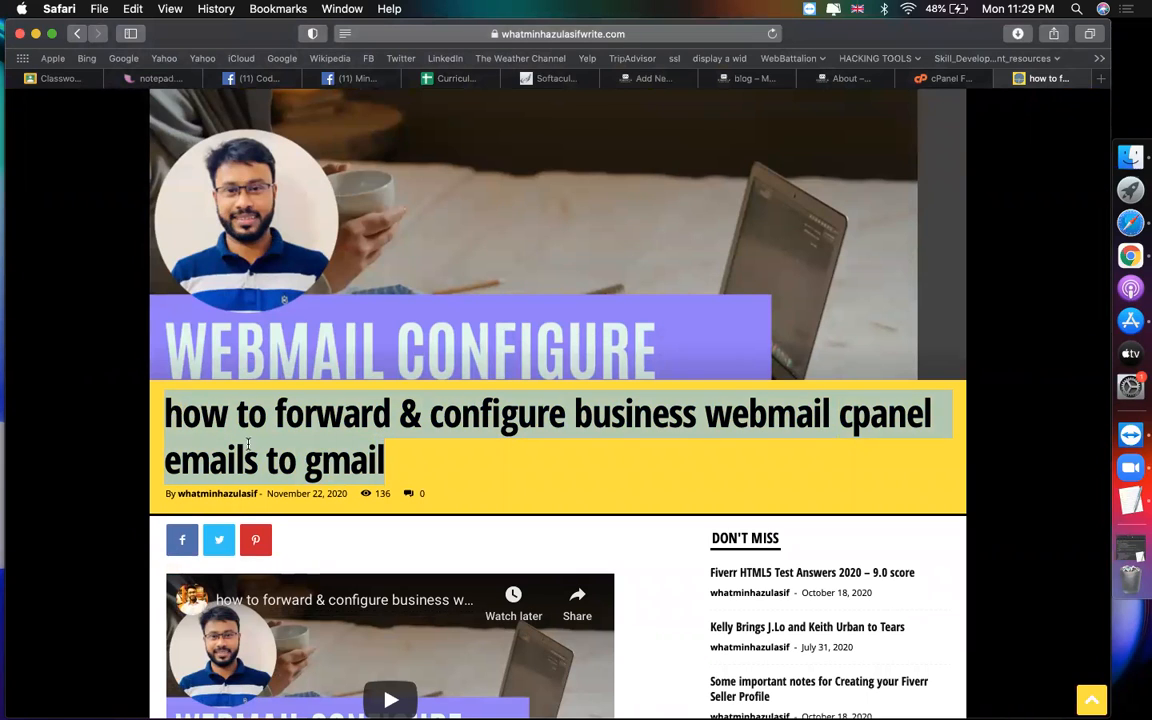
pyautogui.scroll(1, 585, 126)
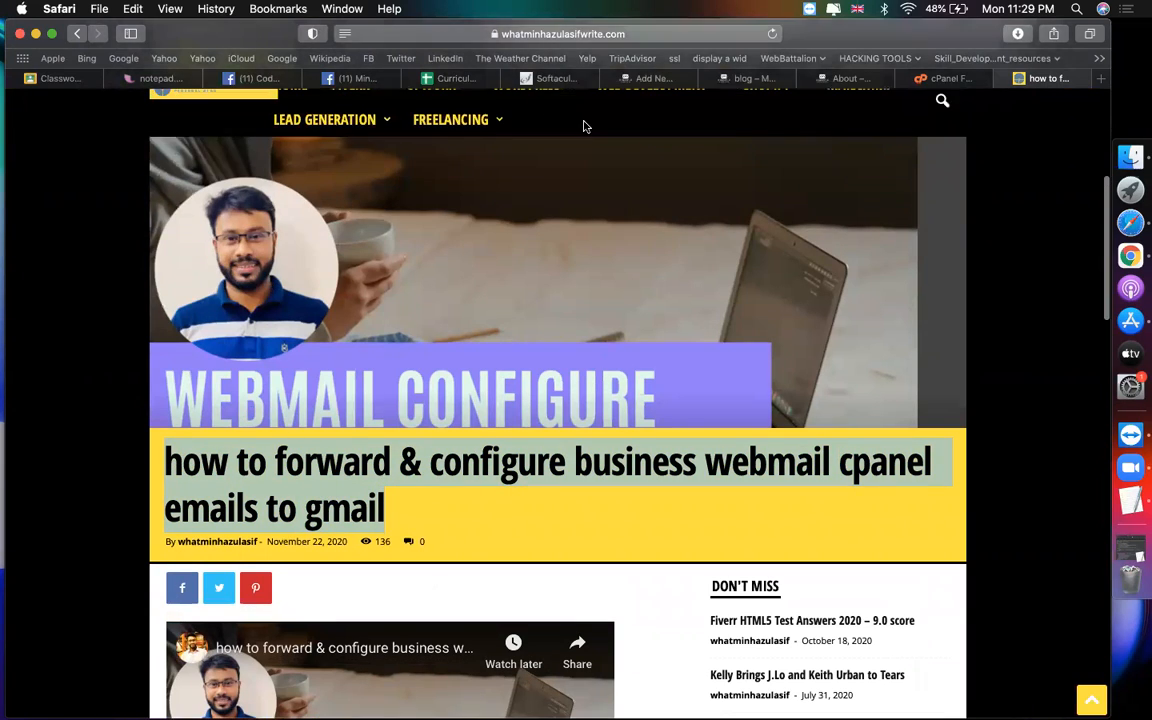
pyautogui.click(652, 79)
pyautogui.press('super+v')
pyautogui.click(405, 420)
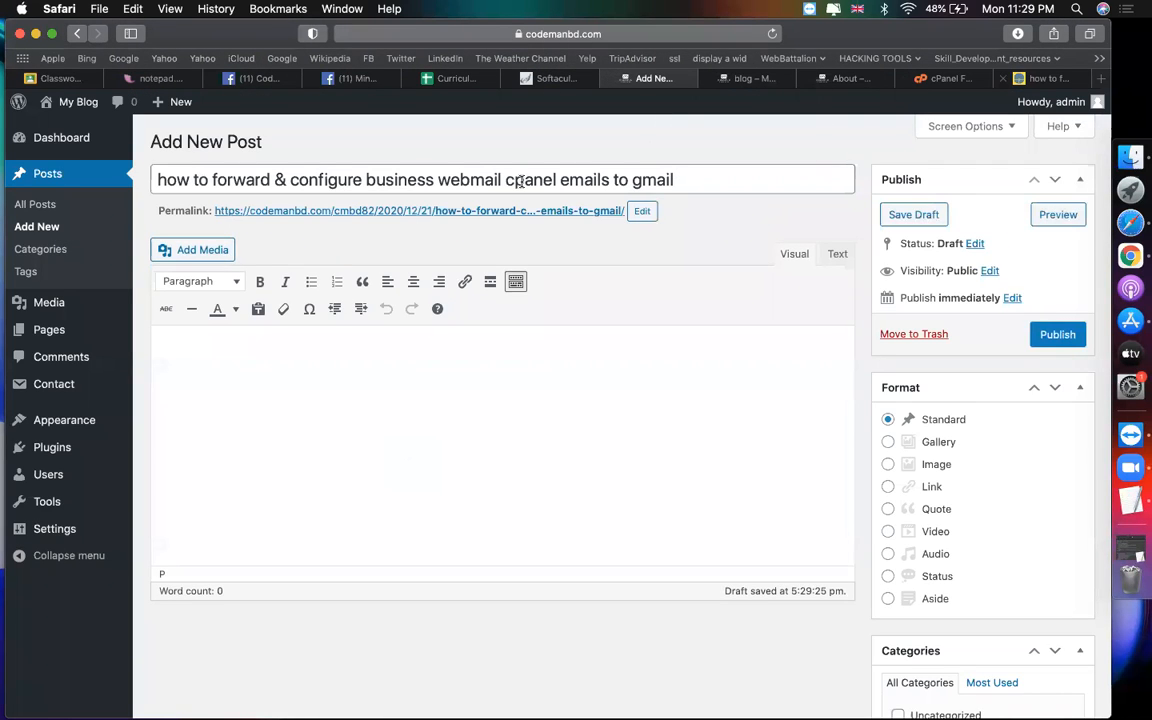
# Step: Copy the author bio from the reference blog post and paste it into the post body
pyautogui.click(1045, 78)
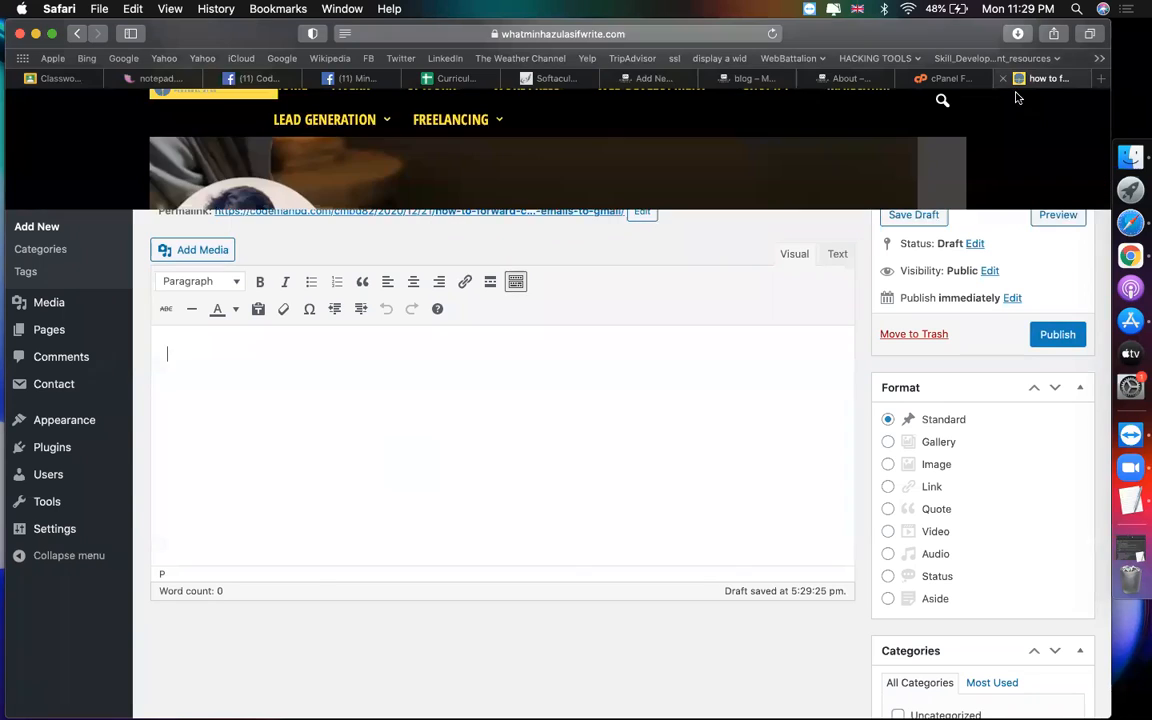
pyautogui.scroll(-10, 566, 545)
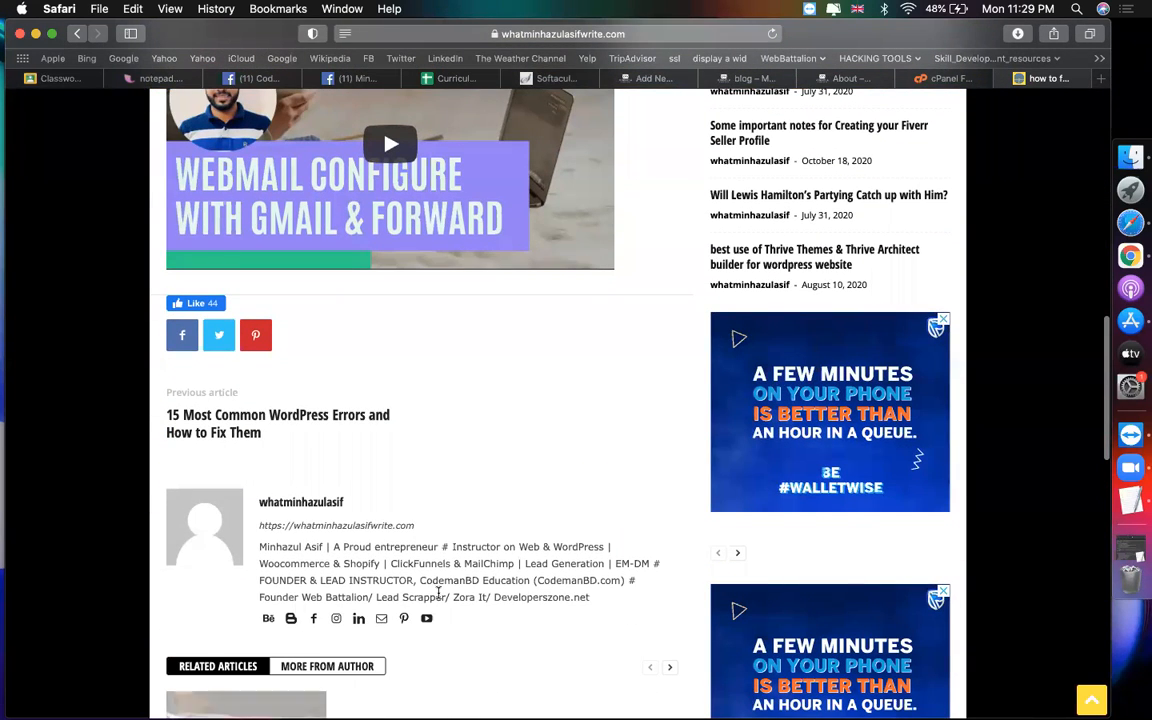
pyautogui.moveTo(592, 598); pyautogui.dragTo(258, 547)
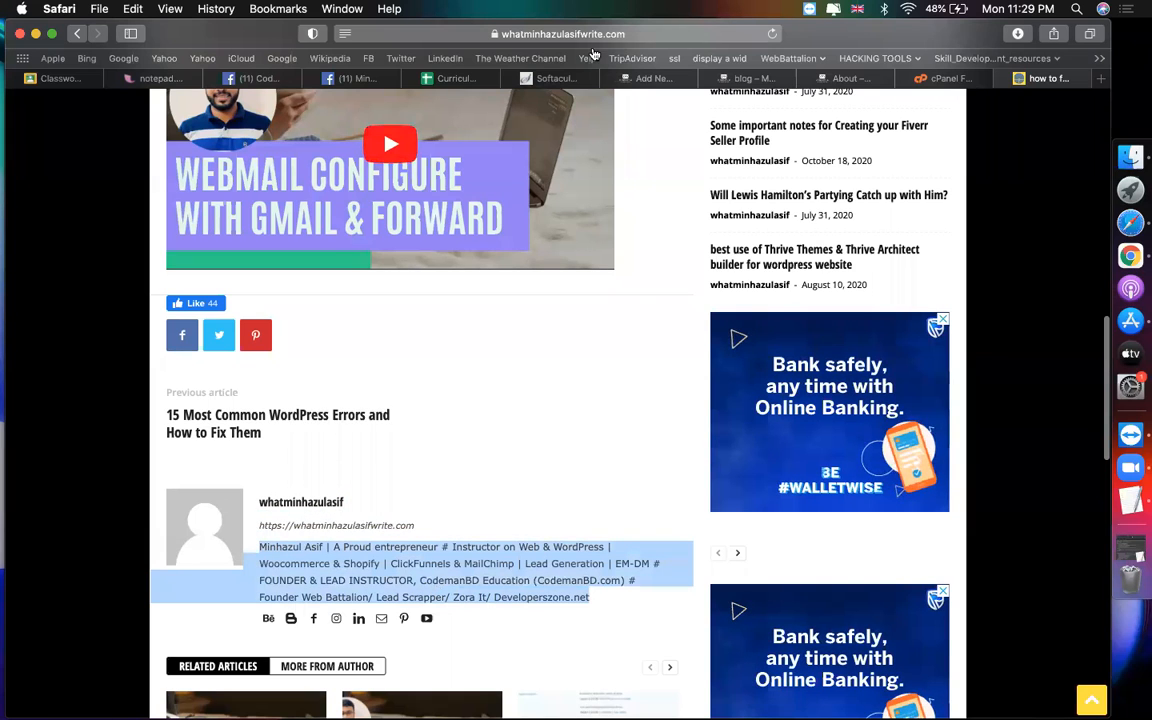
pyautogui.click(624, 80)
pyautogui.write('Mizbaul Asif | A Freal entrepreneur # Instructor on Web & WordPress | Woocommerce & Shopify | ClickFunnels & MailChimp | Lead Generation | EM-DM # FOUNDER & LEAD INSTRUCTOR, CodemanBD Education (CodemanBD.com) # Founder Web Battalion| Lead Scrupper| Zero It| Developerszone.net')
# Step: Upload 1.png through Set featured image, then close the media window
pyautogui.scroll(-10, 1000, 560)
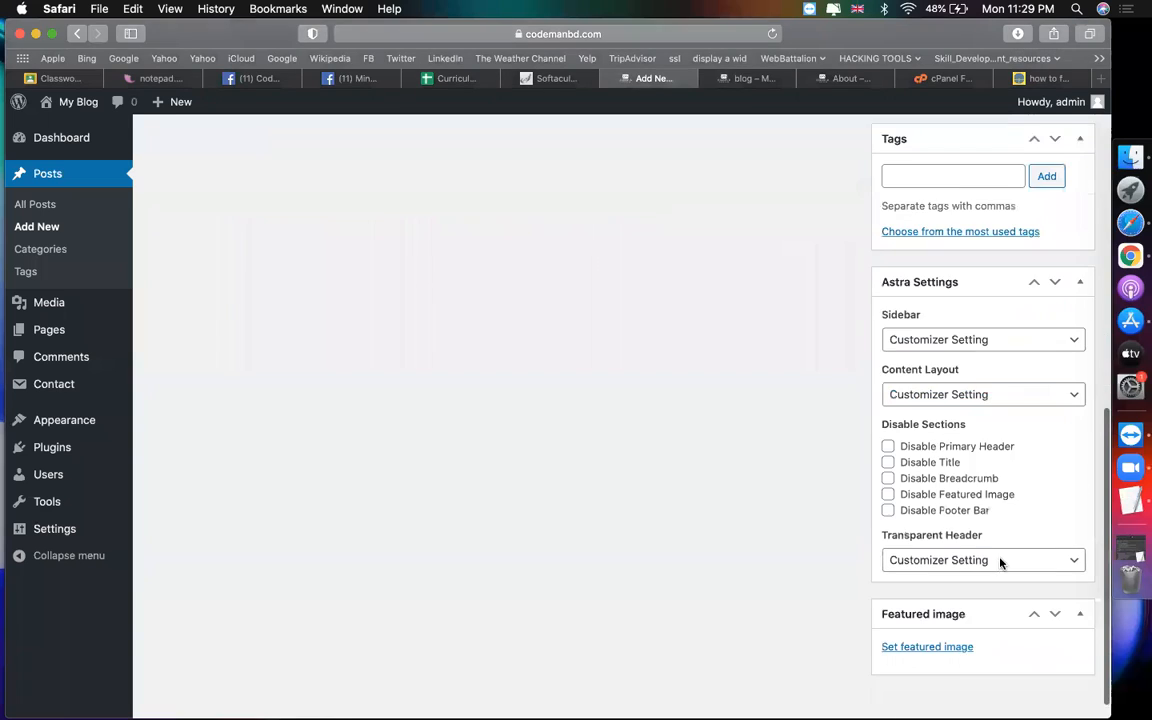
pyautogui.scroll(-1, 1000, 562)
pyautogui.click(919, 626)
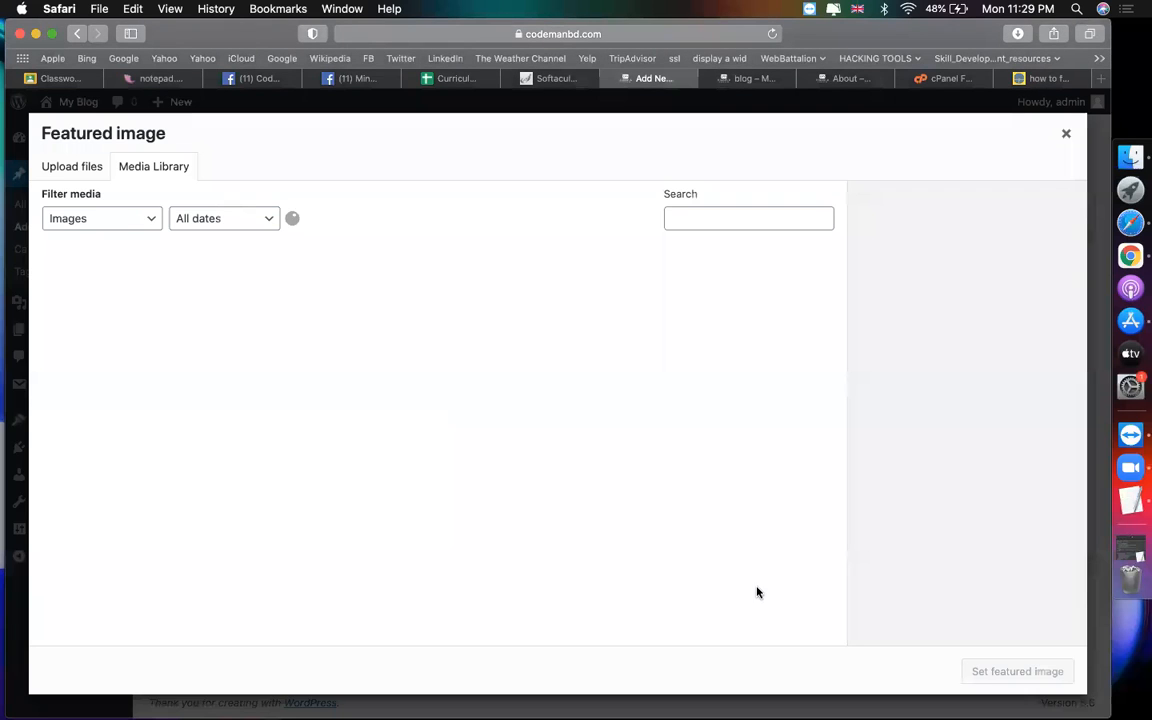
pyautogui.click(72, 168)
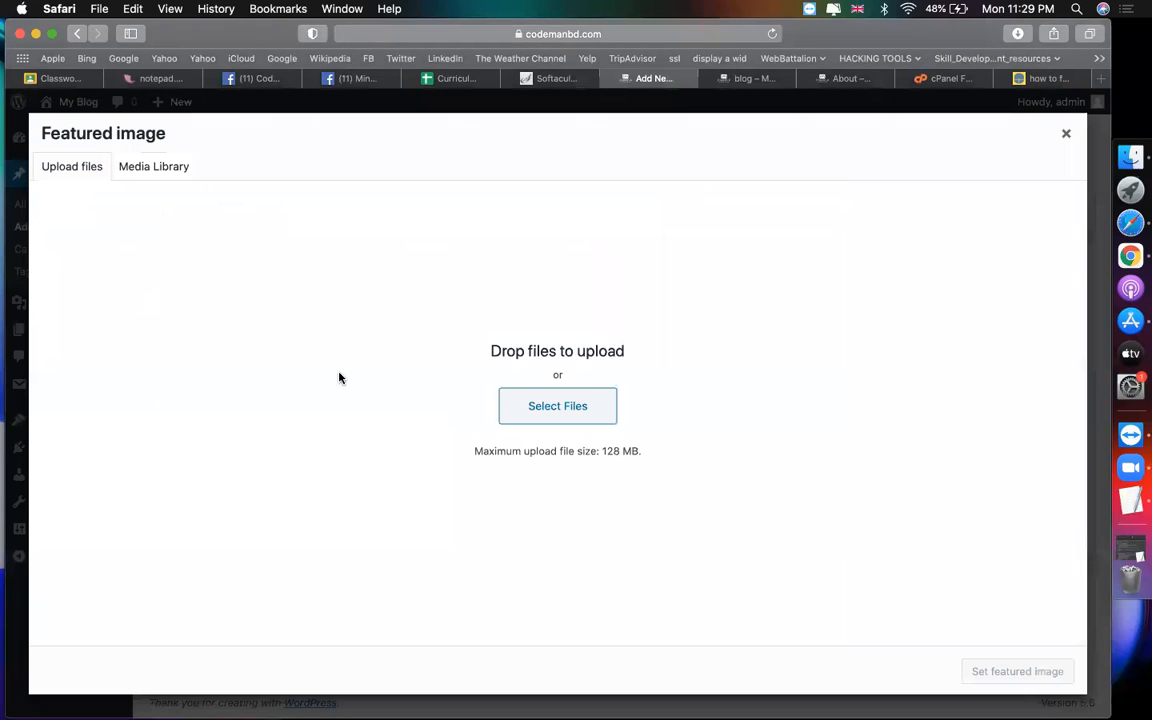
pyautogui.click(532, 411)
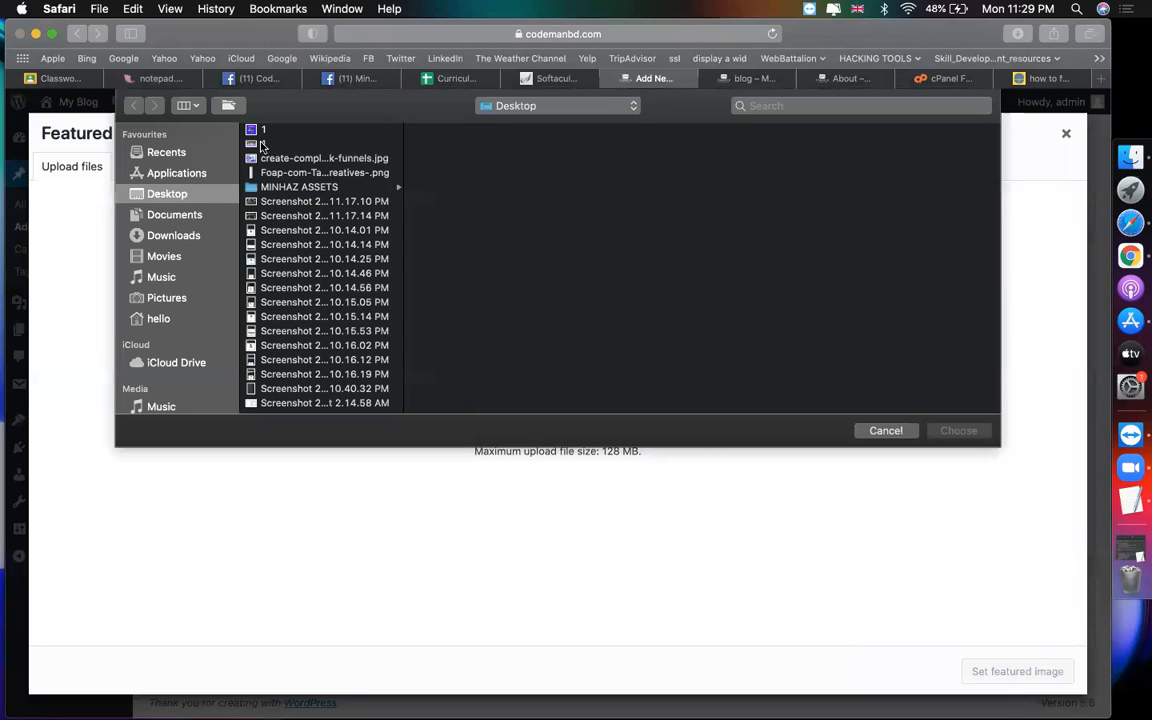
pyautogui.doubleClick(256, 143)
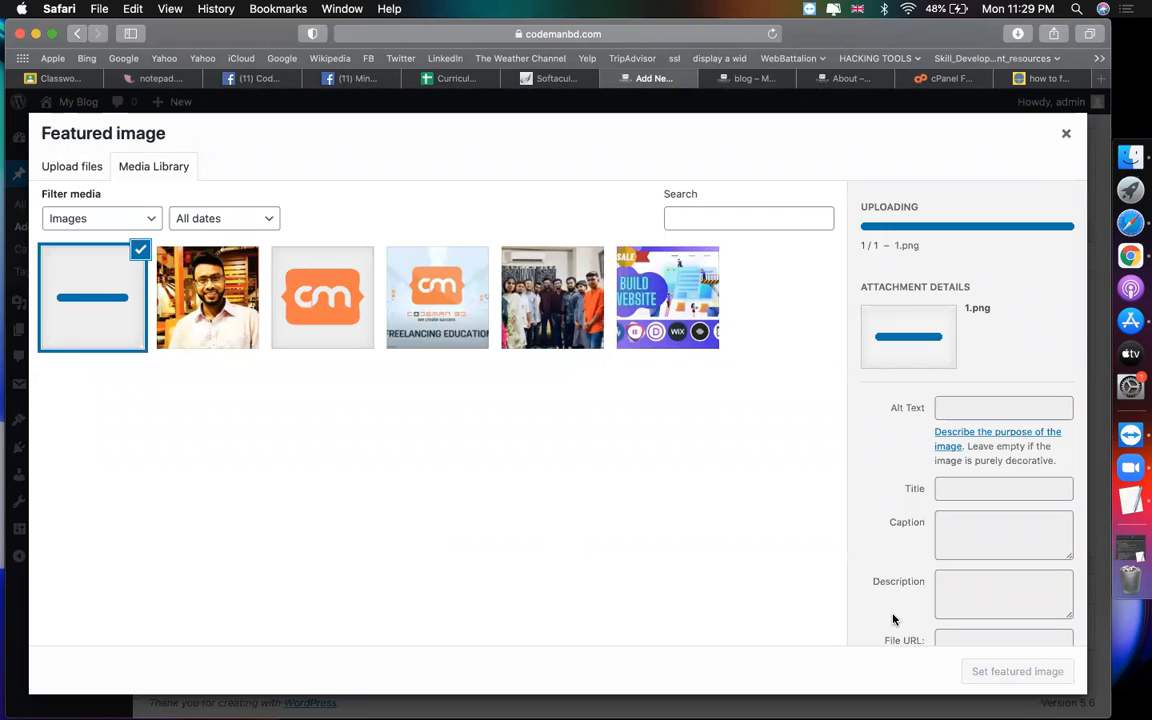
pyautogui.click(977, 664)
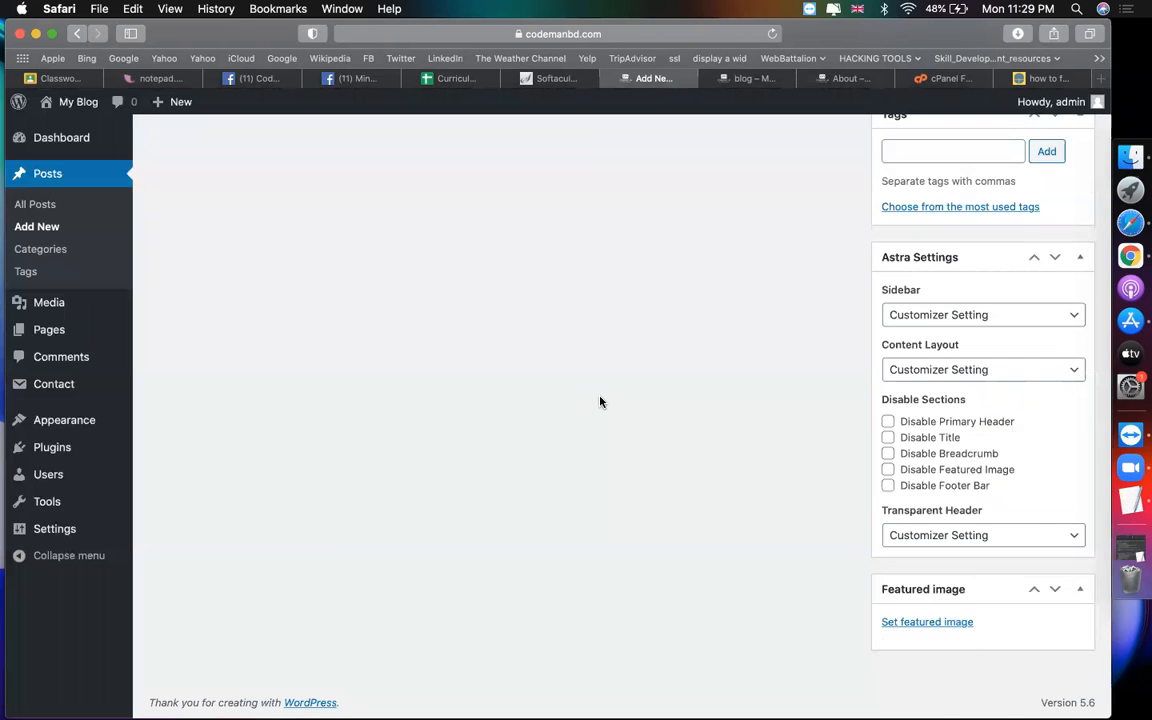
pyautogui.scroll(10, 600, 402)
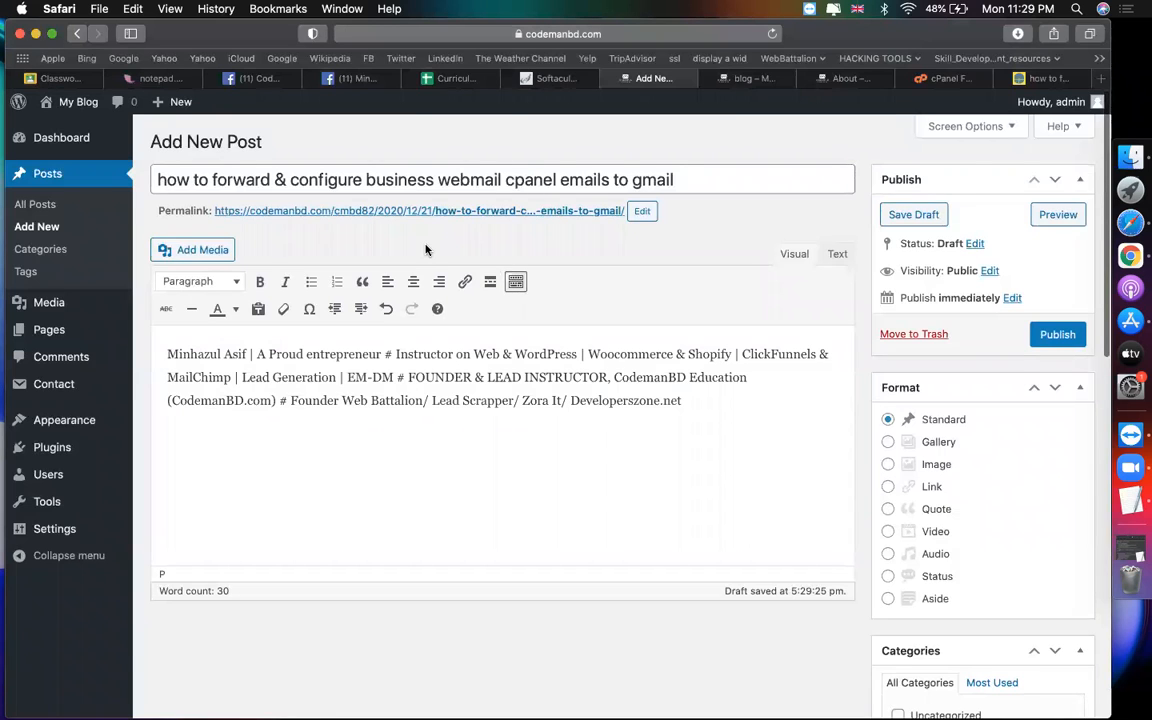
pyautogui.scroll(5, 425, 250)
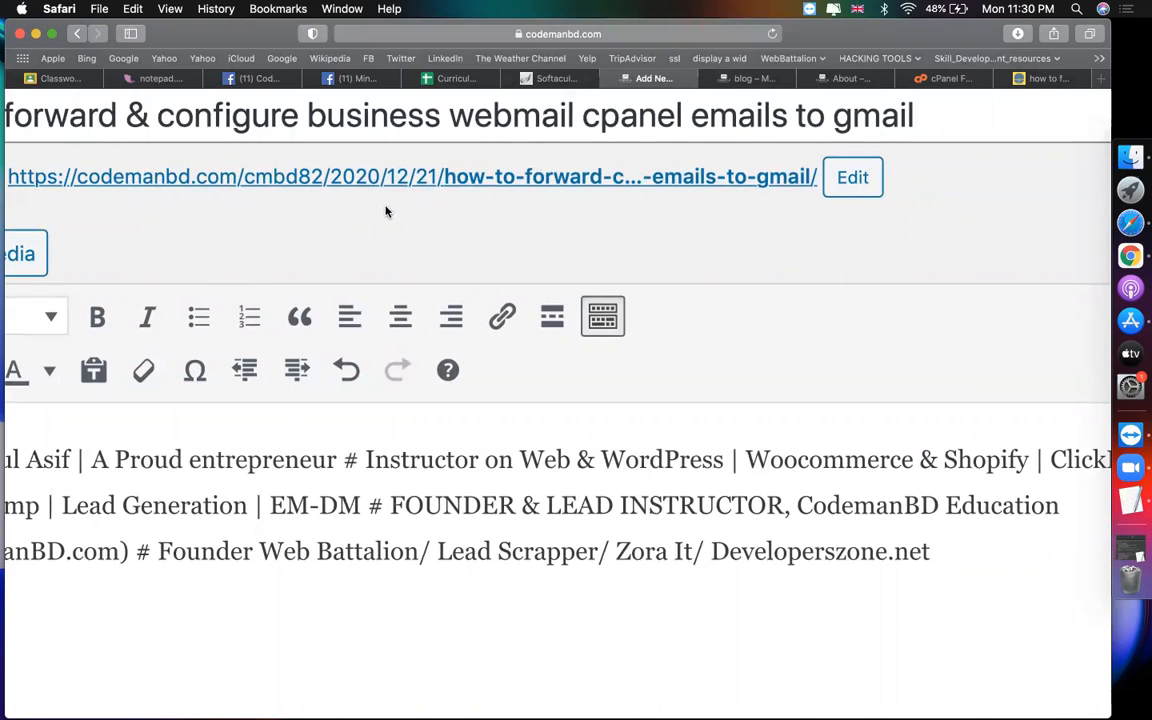
pyautogui.scroll(-3, 393, 244)
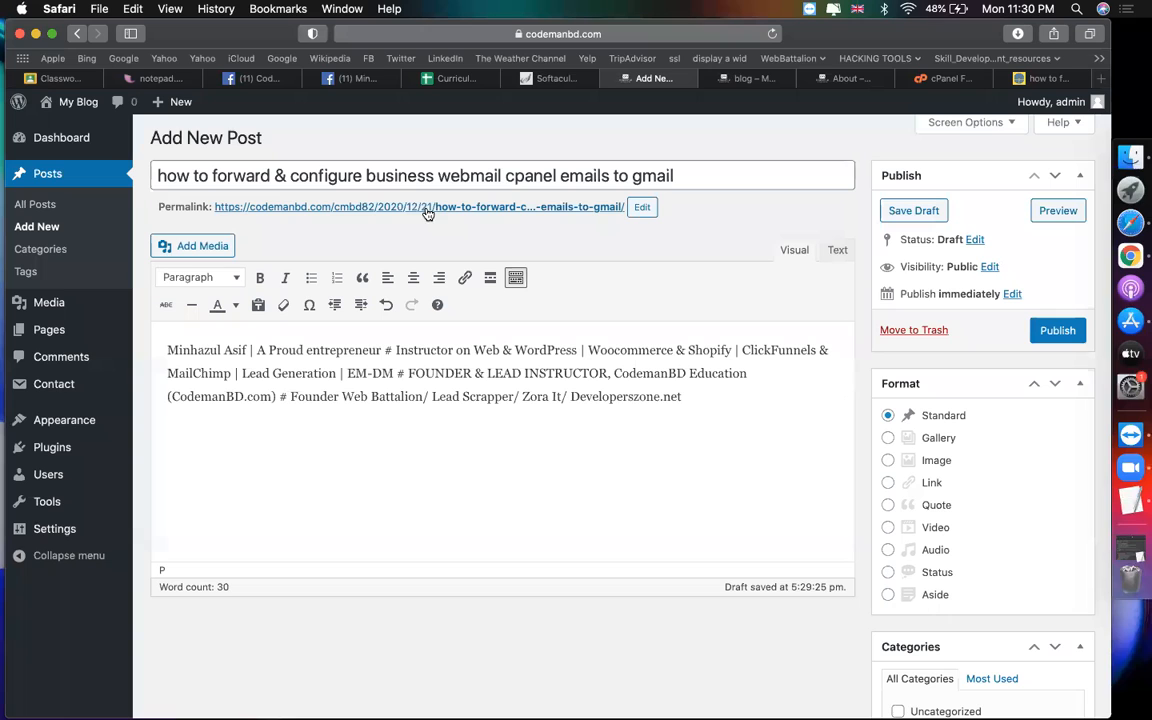
# Step: Switch permalinks to the Post name structure (/%postname%/), save, and open All Posts
pyautogui.moveTo(59, 533)
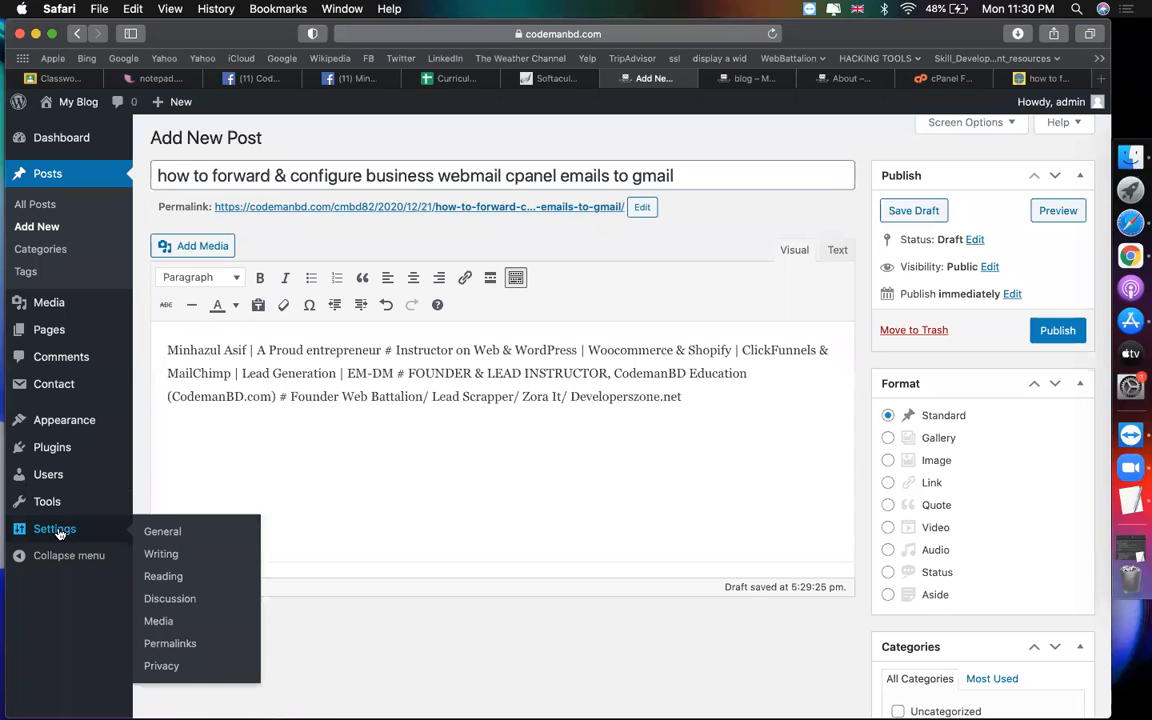
pyautogui.click(182, 648)
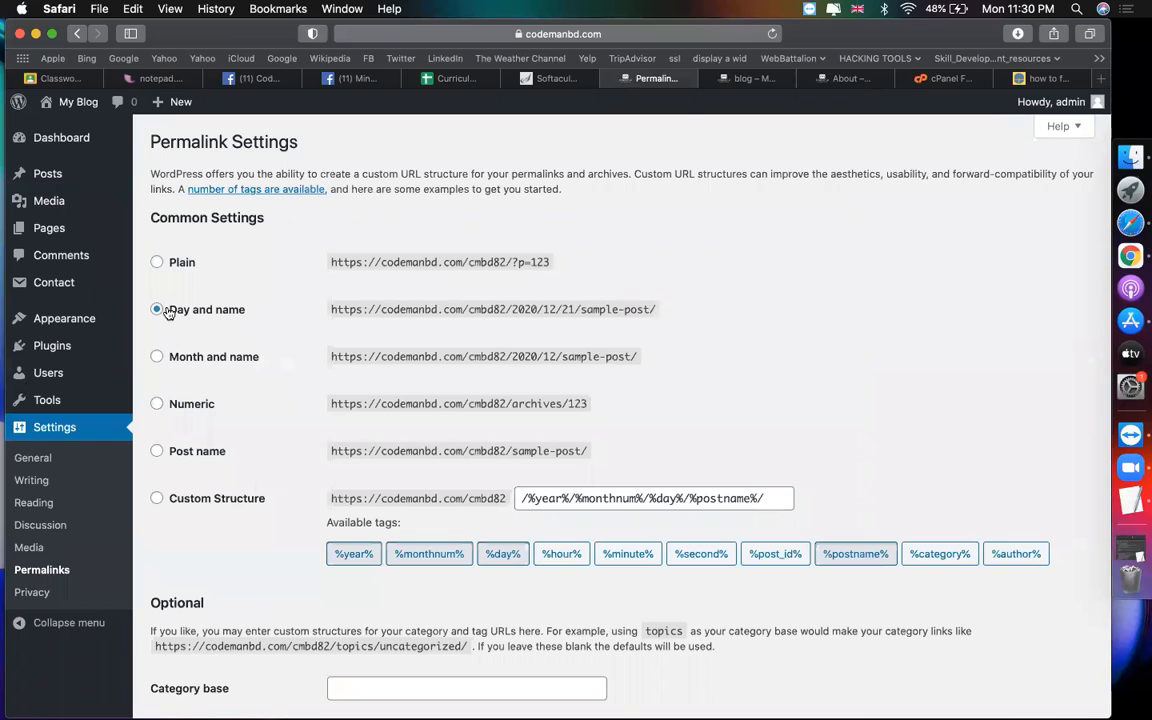
pyautogui.moveTo(167, 309); pyautogui.dragTo(274, 313)
pyautogui.click(160, 451)
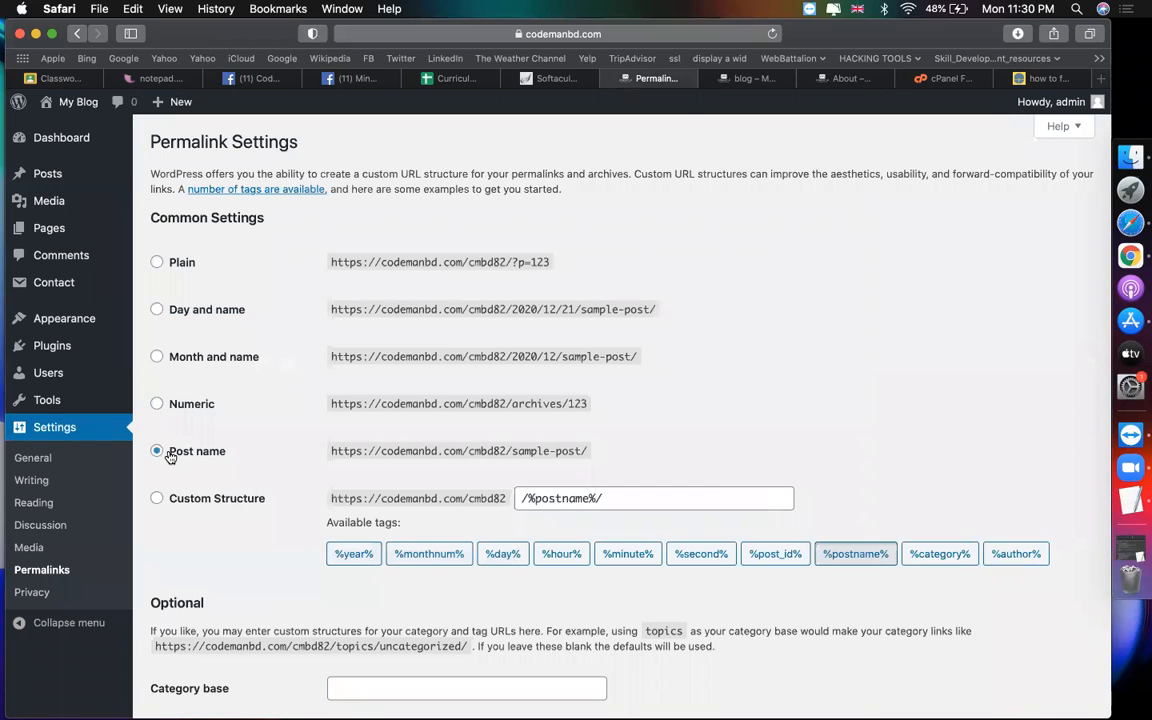
pyautogui.scroll(-3, 227, 590)
pyautogui.click(193, 627)
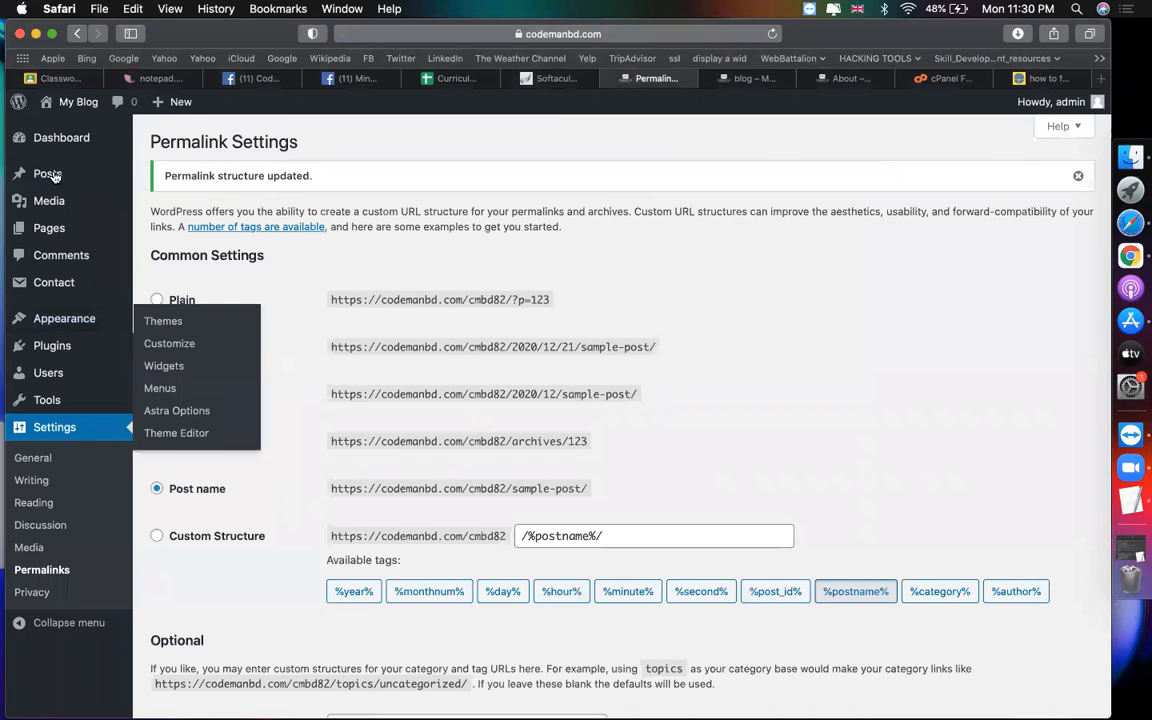
pyautogui.moveTo(47, 174)
pyautogui.click(199, 180)
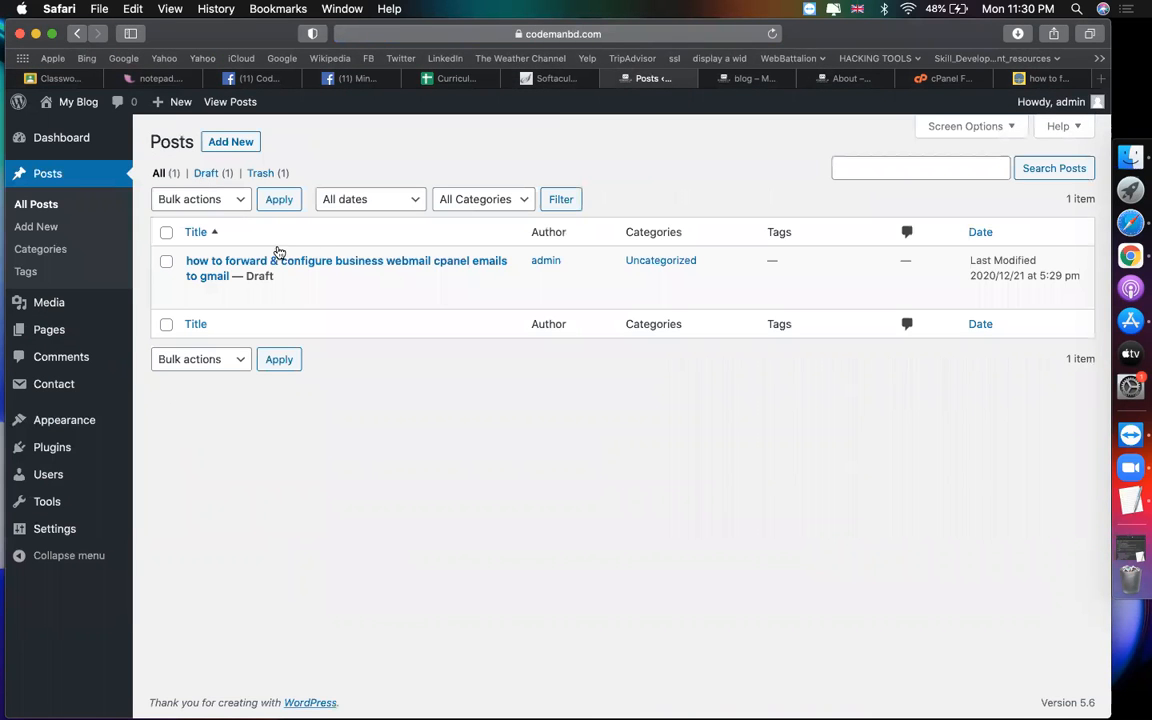
# Step: Open the webmail-forwarding draft and browse the featured images without choosing one
pyautogui.click(195, 295)
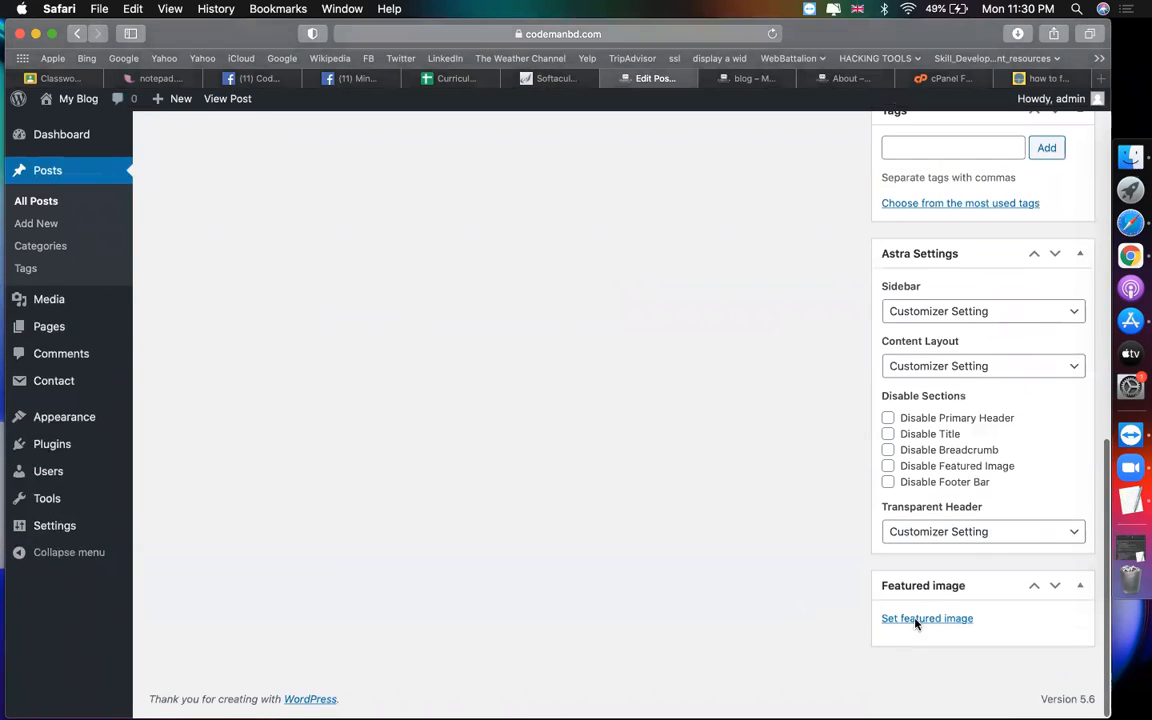
pyautogui.click(922, 619)
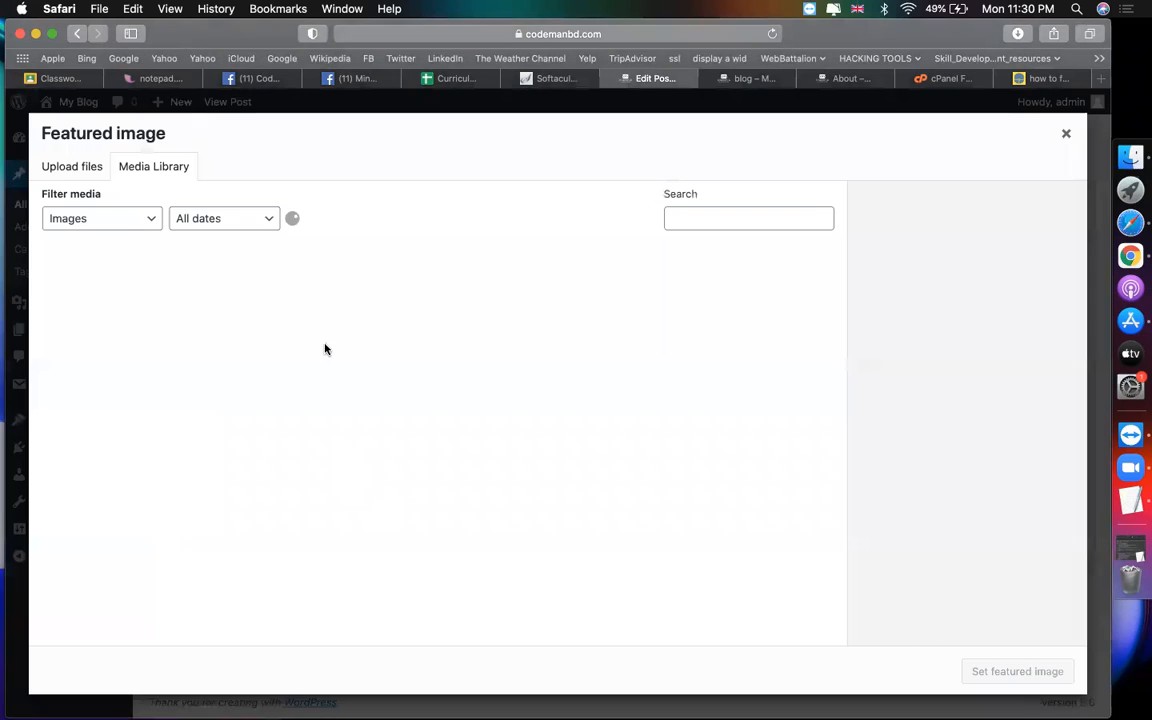
pyautogui.click(92, 297)
pyautogui.press('Escape')
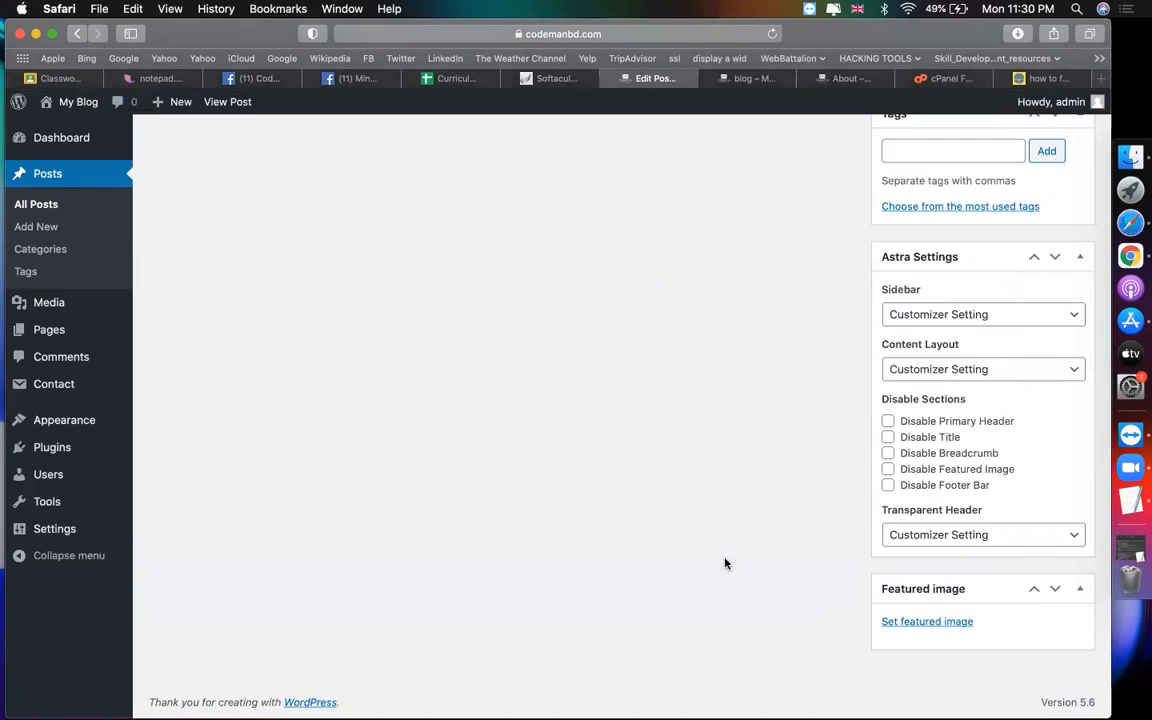
pyautogui.scroll(15, 964, 386)
# Step: Publish the post and view it on the live blog tab
pyautogui.click(1057, 417)
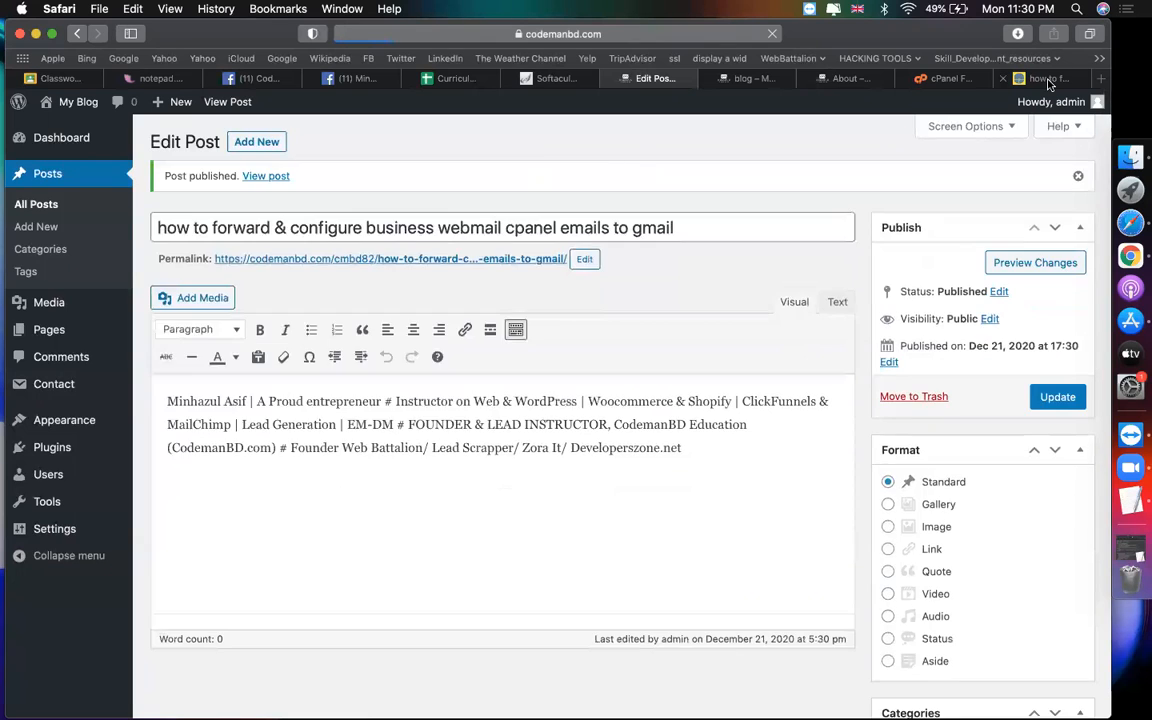
pyautogui.click(1048, 78)
pyautogui.scroll(10, 475, 410)
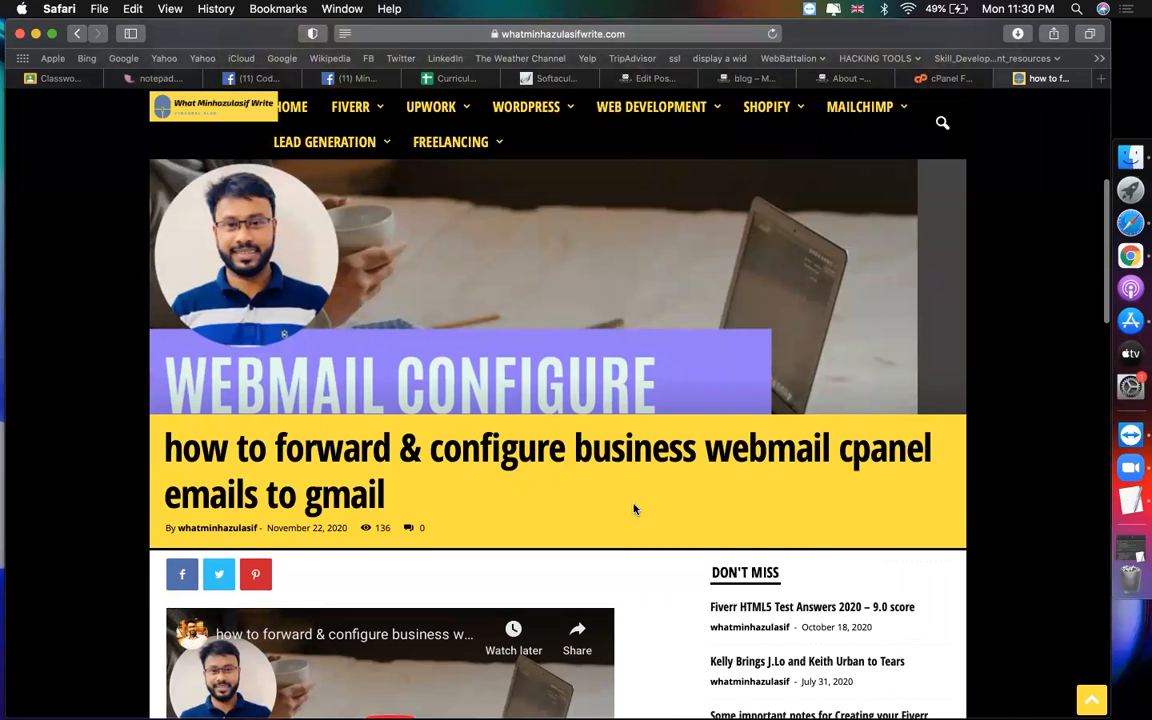
# Step: Open the Fiverr HTML5 Test Answers 2020 article and save its header image as '2'
pyautogui.scroll(-2, 638, 509)
pyautogui.click(838, 494)
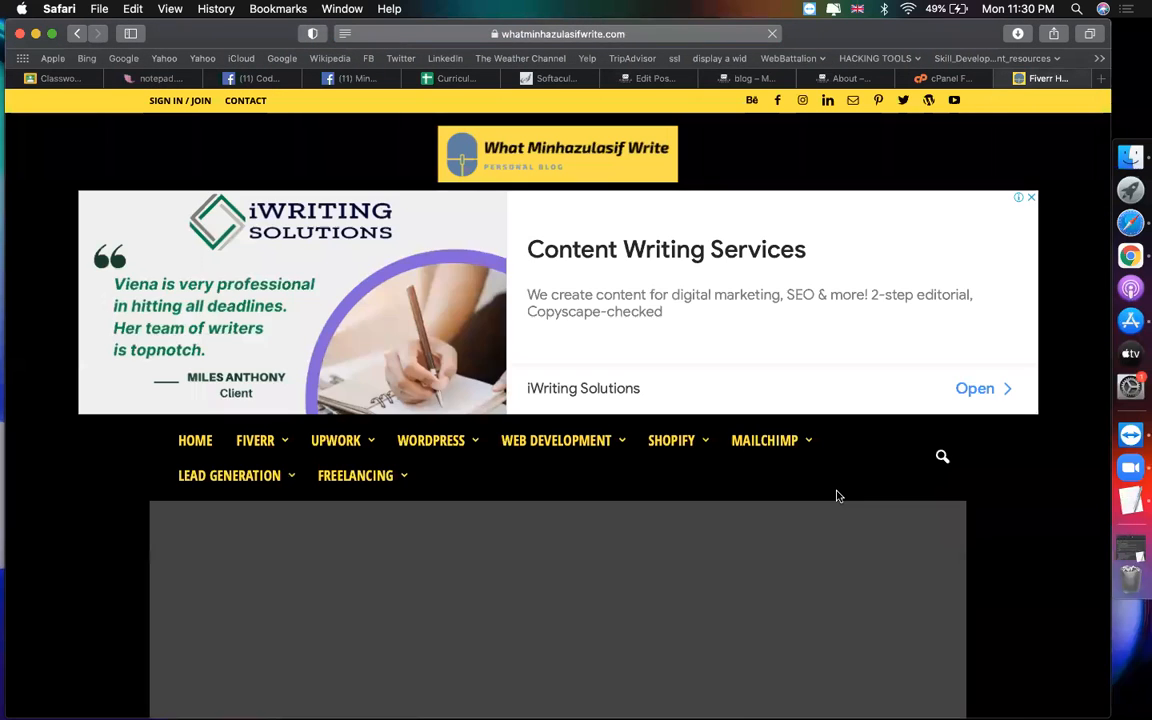
pyautogui.scroll(-6, 339, 602)
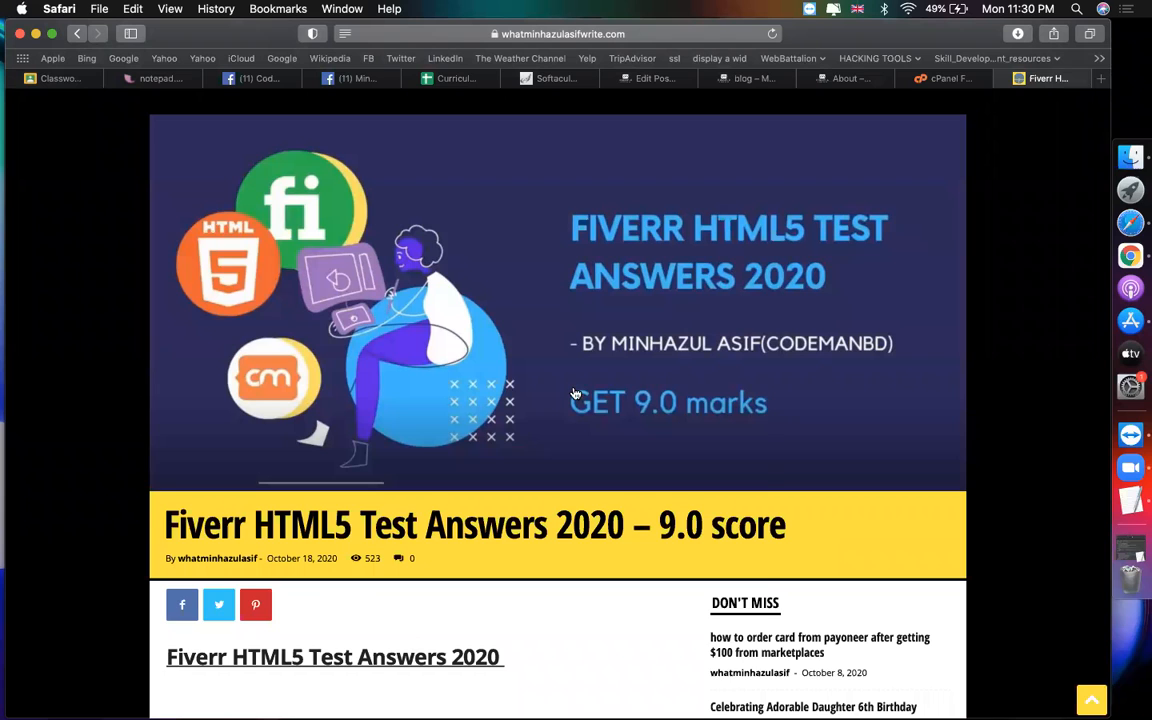
pyautogui.rightClick(576, 394)
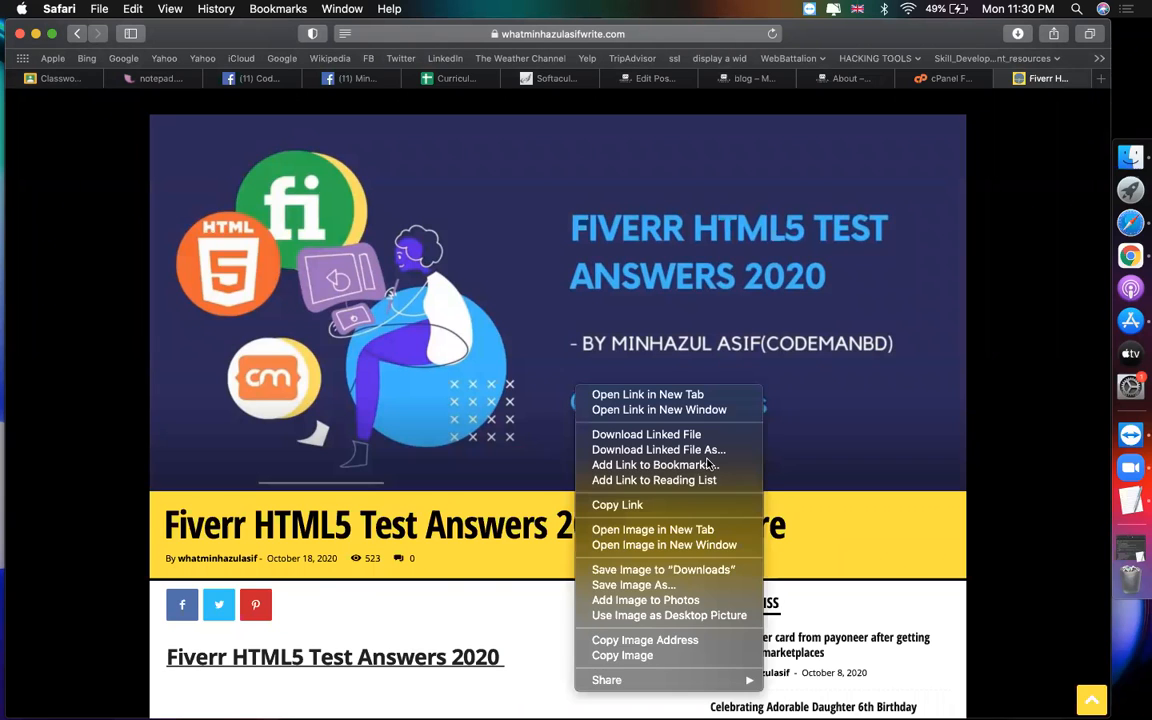
pyautogui.click(662, 585)
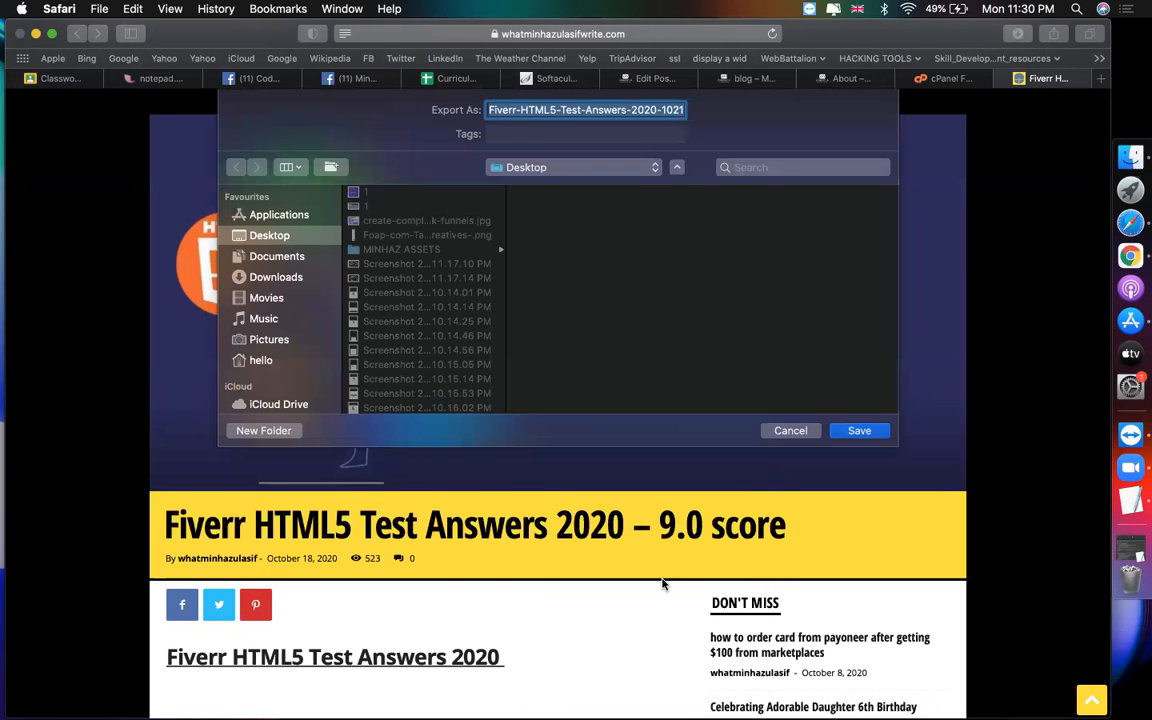
pyautogui.write('2')
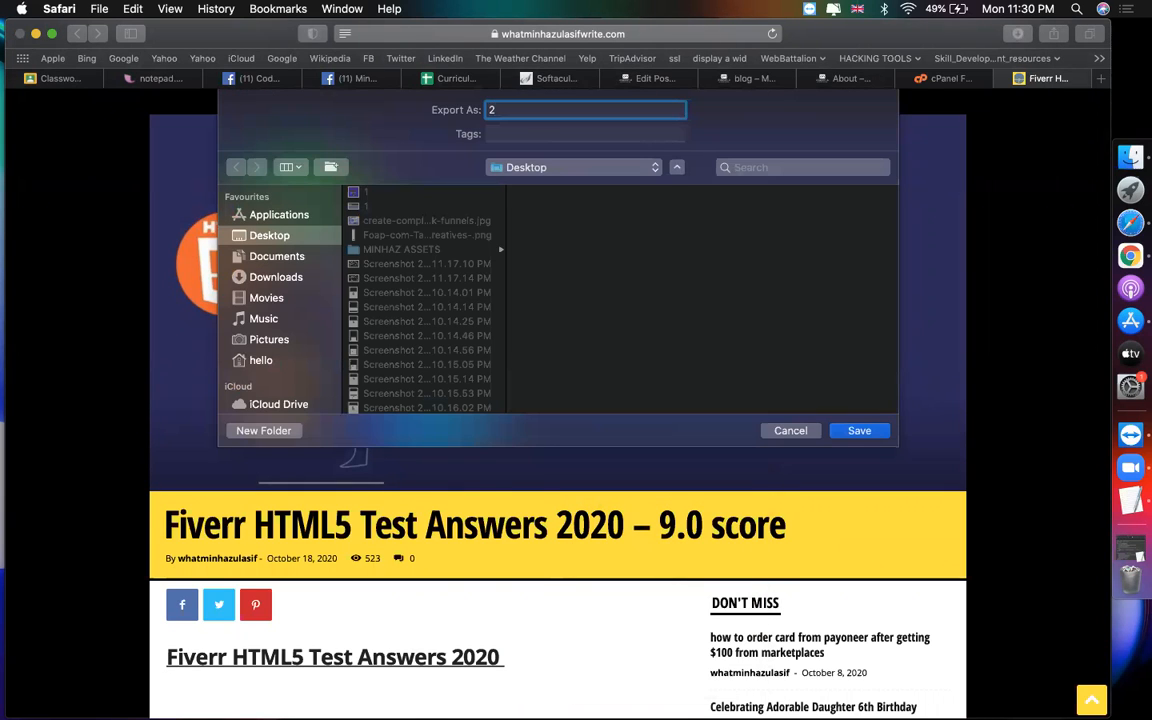
pyautogui.press('Return')
# Step: Copy the article's 'Fiverr HTML5 Test Answers 2020' heading and start a new blank WordPress post
pyautogui.scroll(-10, 632, 651)
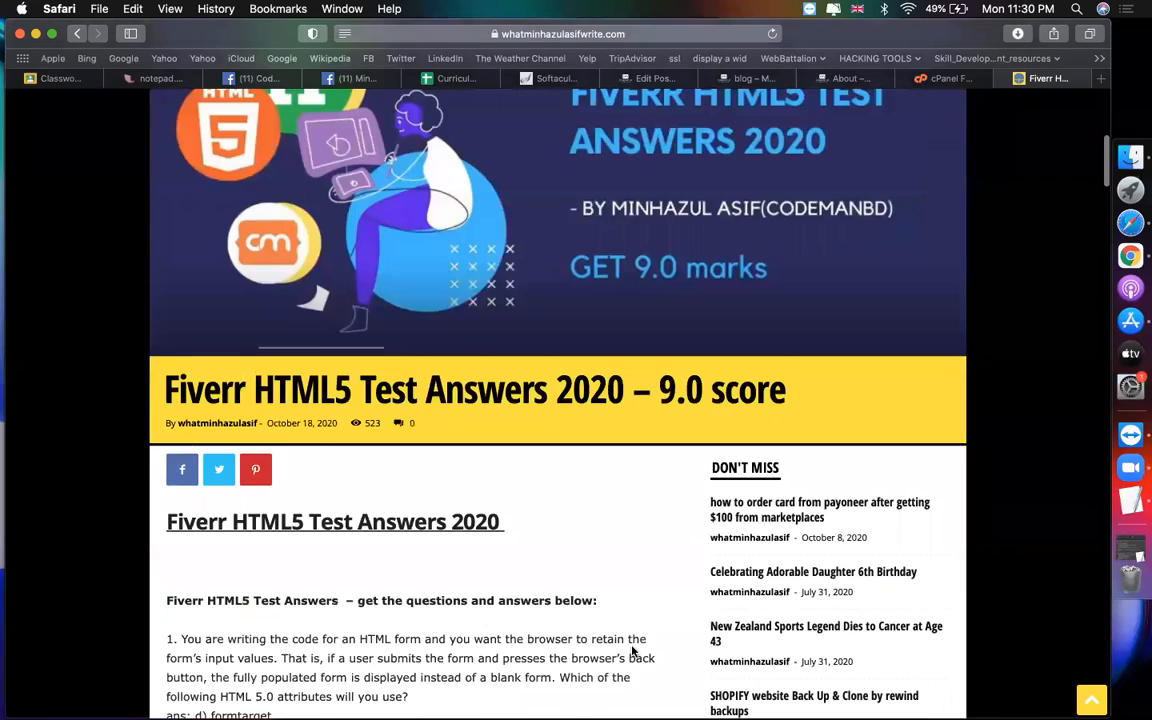
pyautogui.scroll(-5, 334, 437)
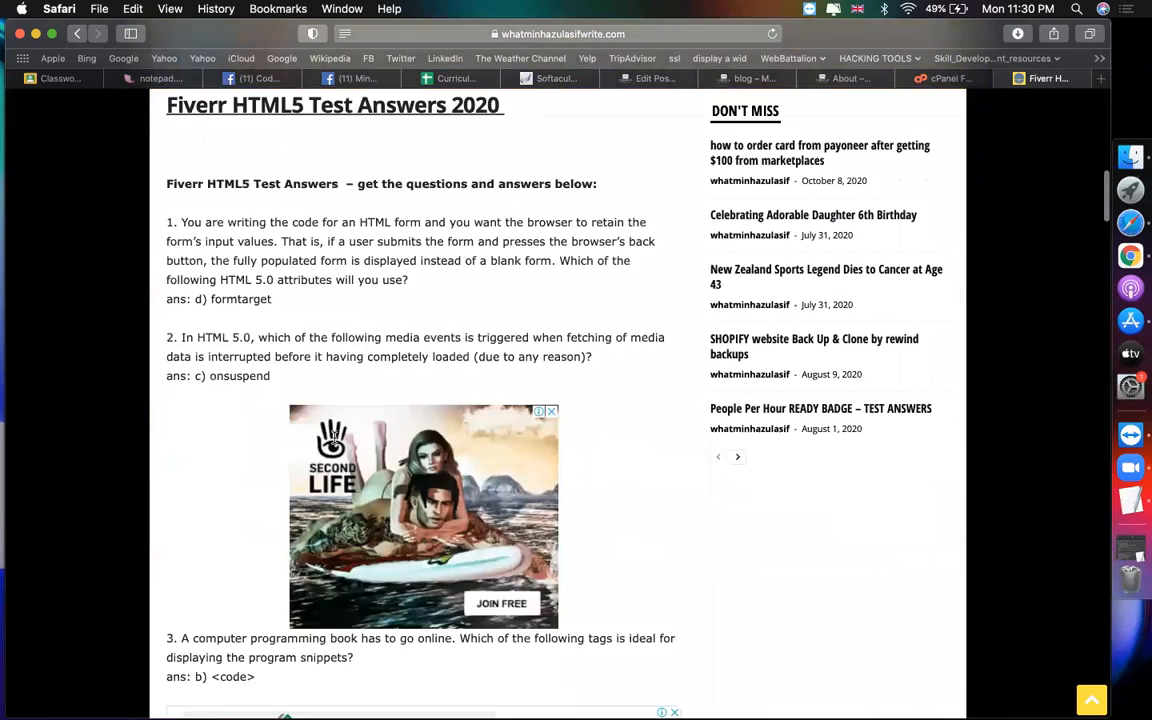
pyautogui.scroll(7, 343, 407)
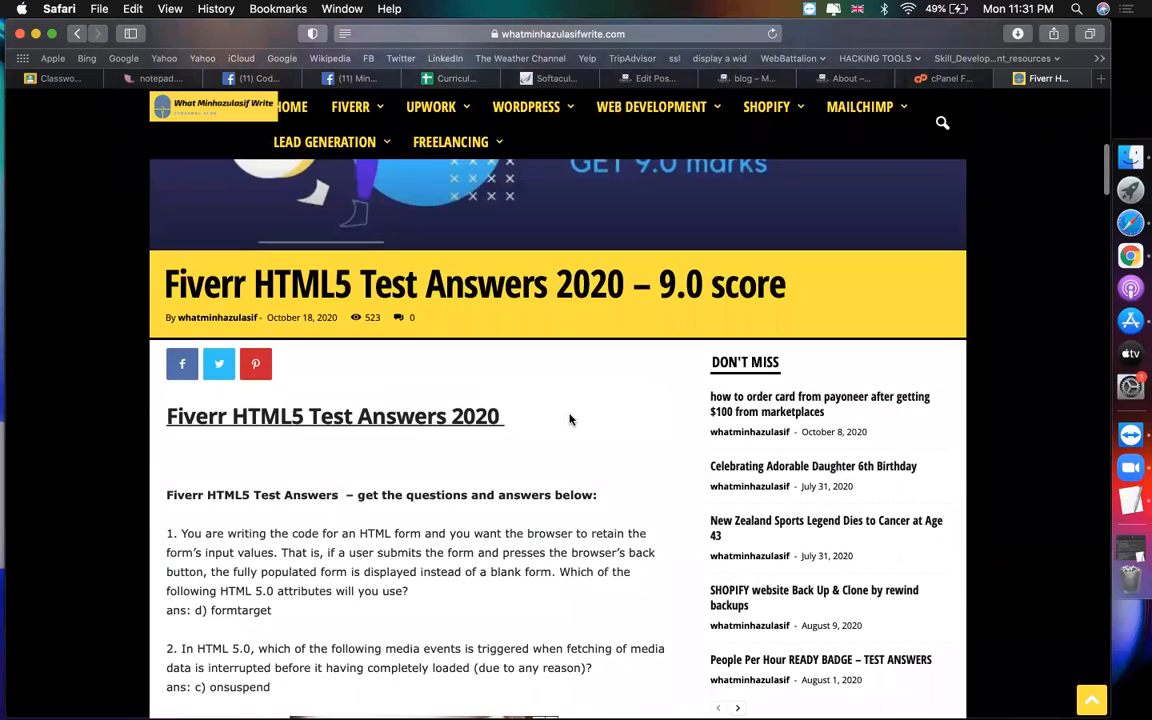
pyautogui.tripleClick(571, 416)
pyautogui.press('super+c')
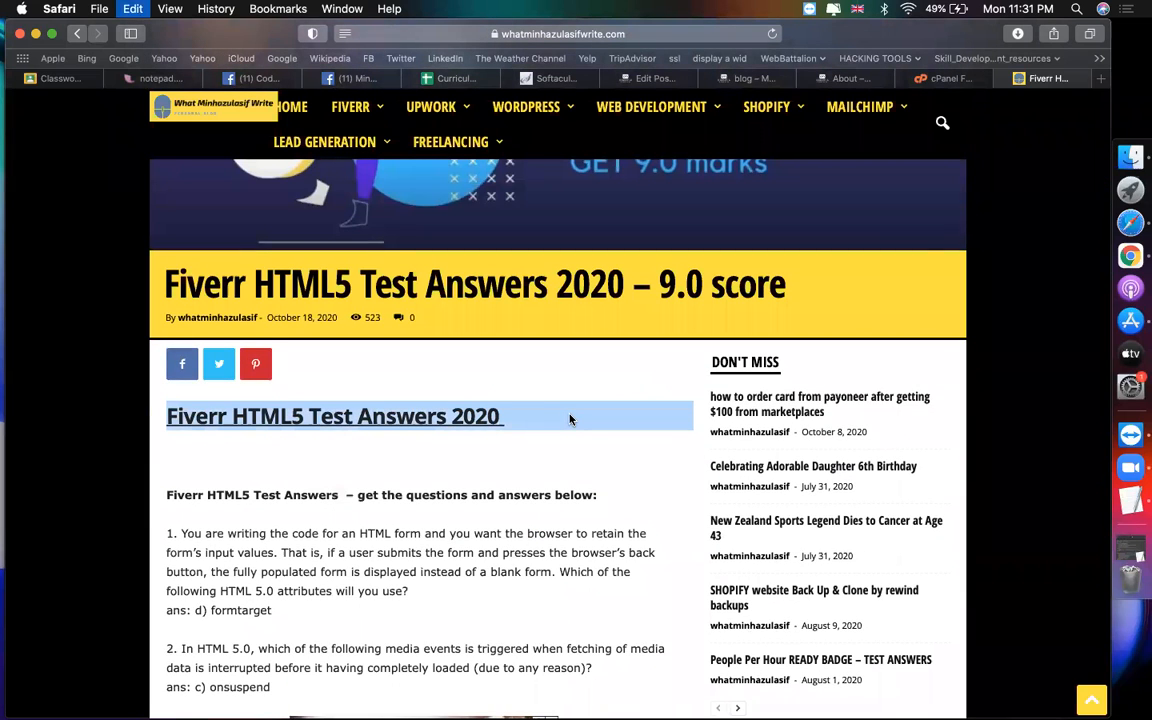
pyautogui.click(640, 78)
pyautogui.click(270, 141)
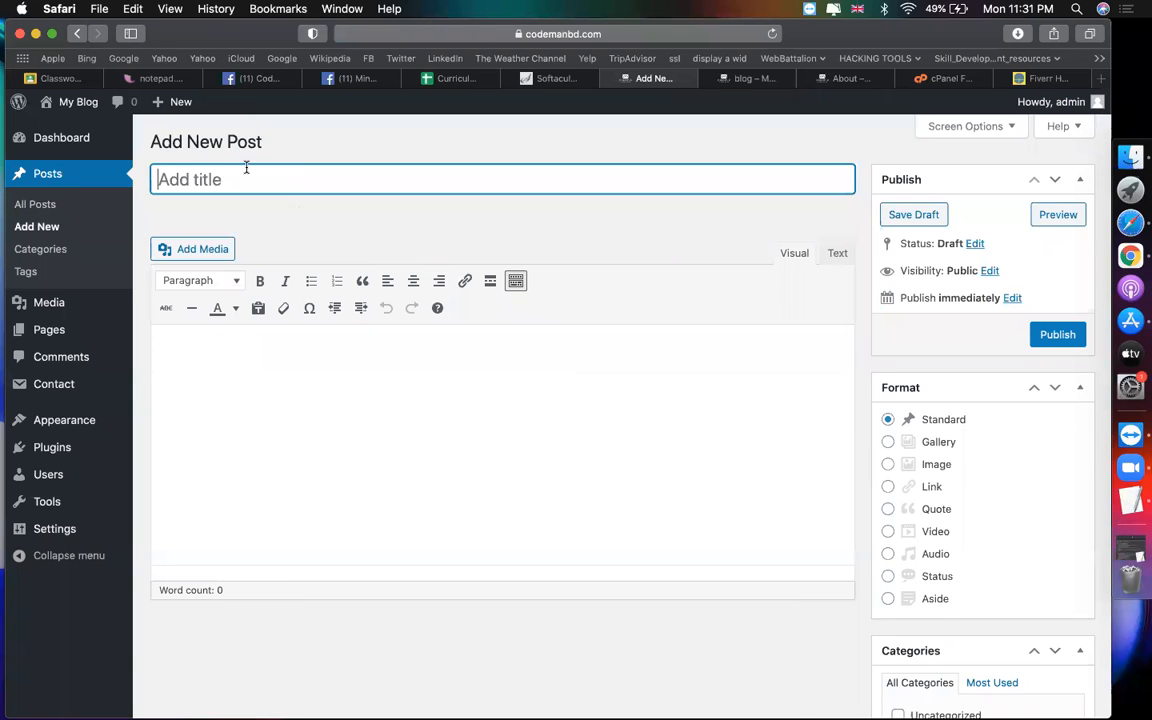
# Step: Title the post 'Fiverr HTML5 Test Answers 2020' and paste in the intro with questions 1 and 2
pyautogui.press('super+v')
pyautogui.click(842, 444)
pyautogui.click(1041, 79)
pyautogui.scroll(-3, 390, 538)
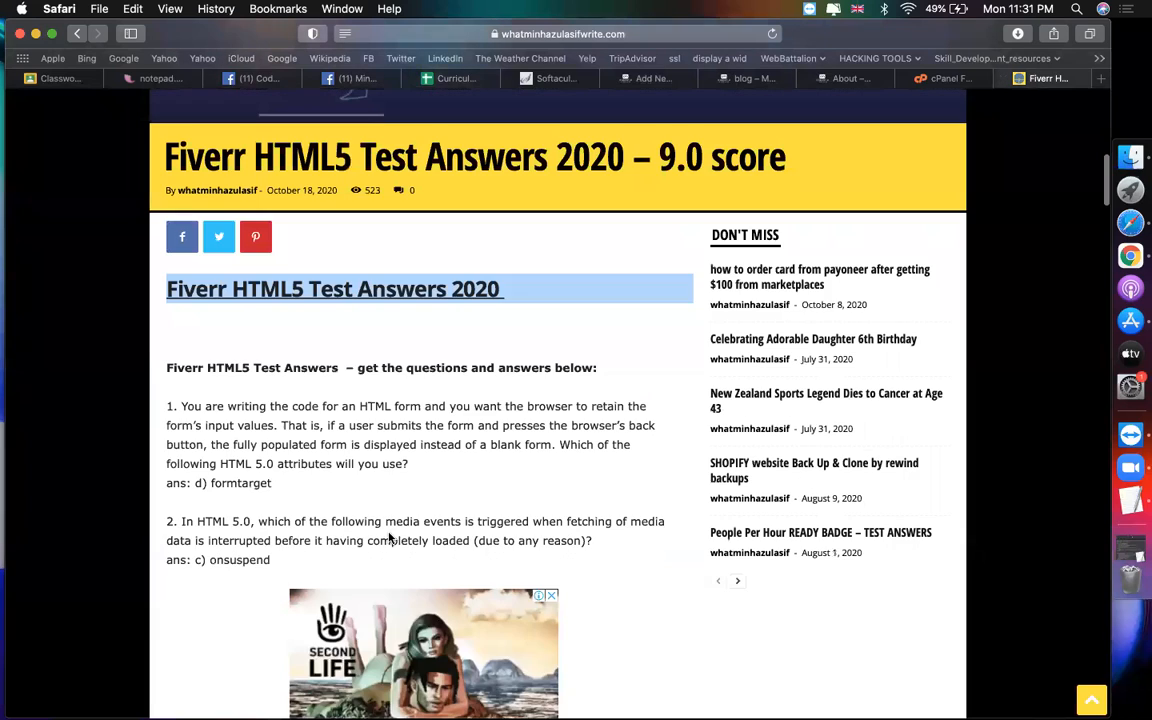
pyautogui.moveTo(286, 562); pyautogui.dragTo(164, 368)
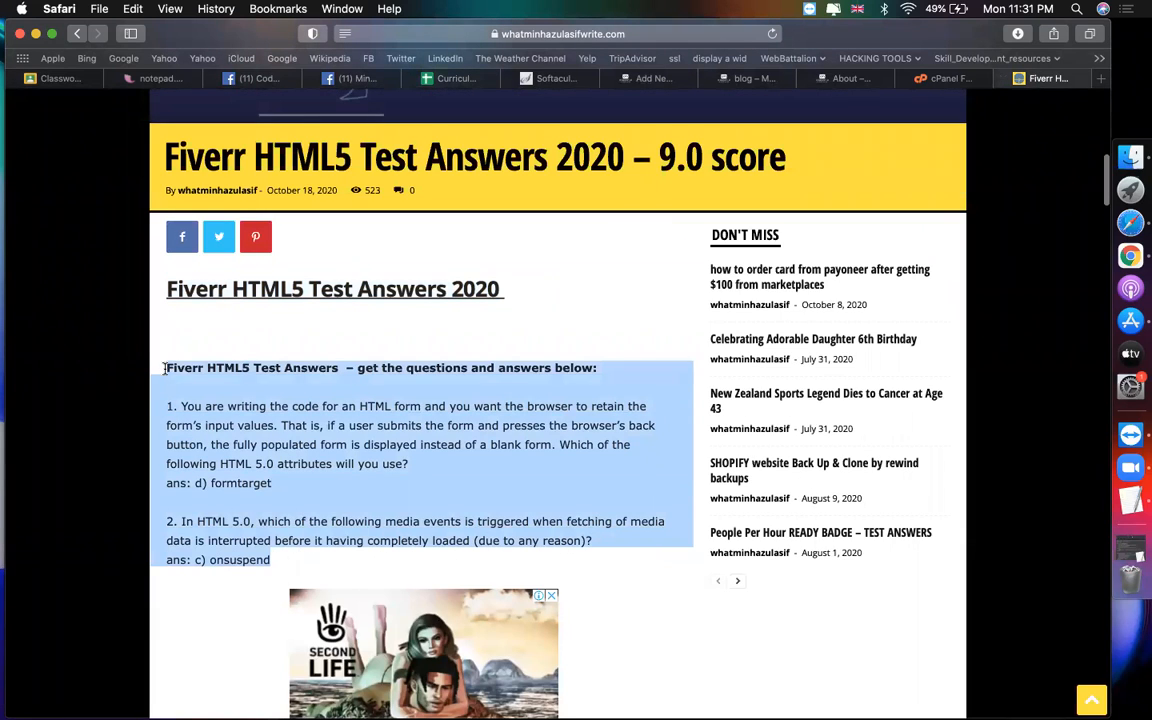
pyautogui.click(655, 78)
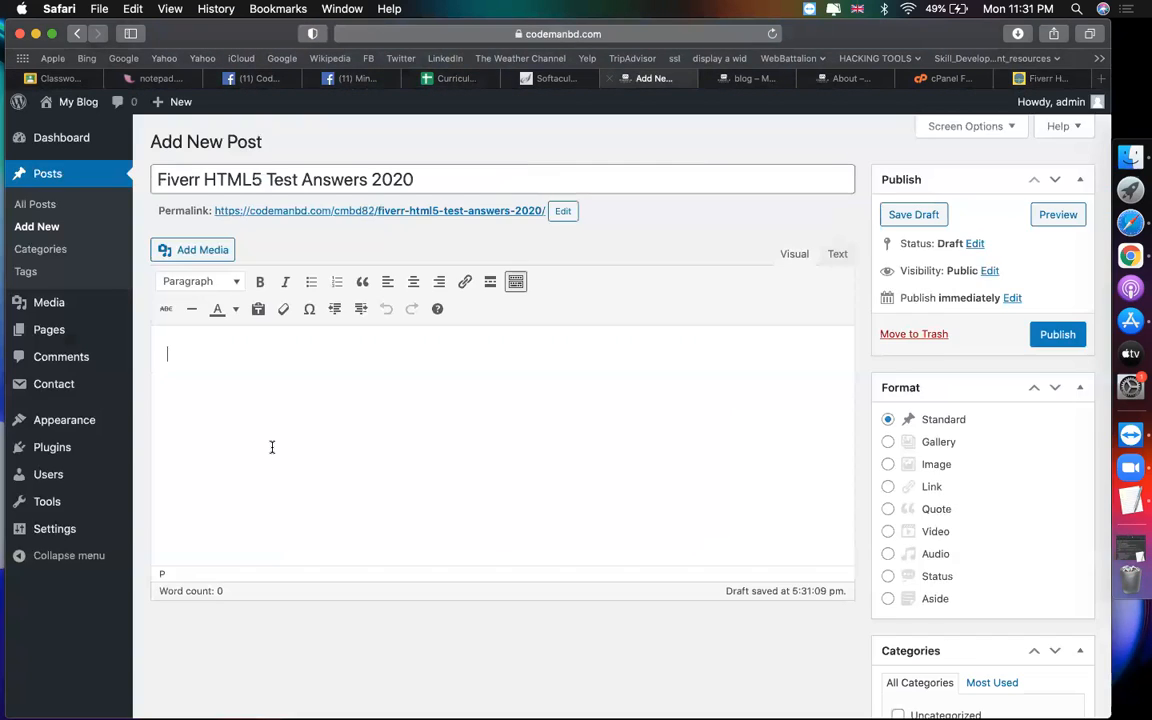
pyautogui.press('super+v')
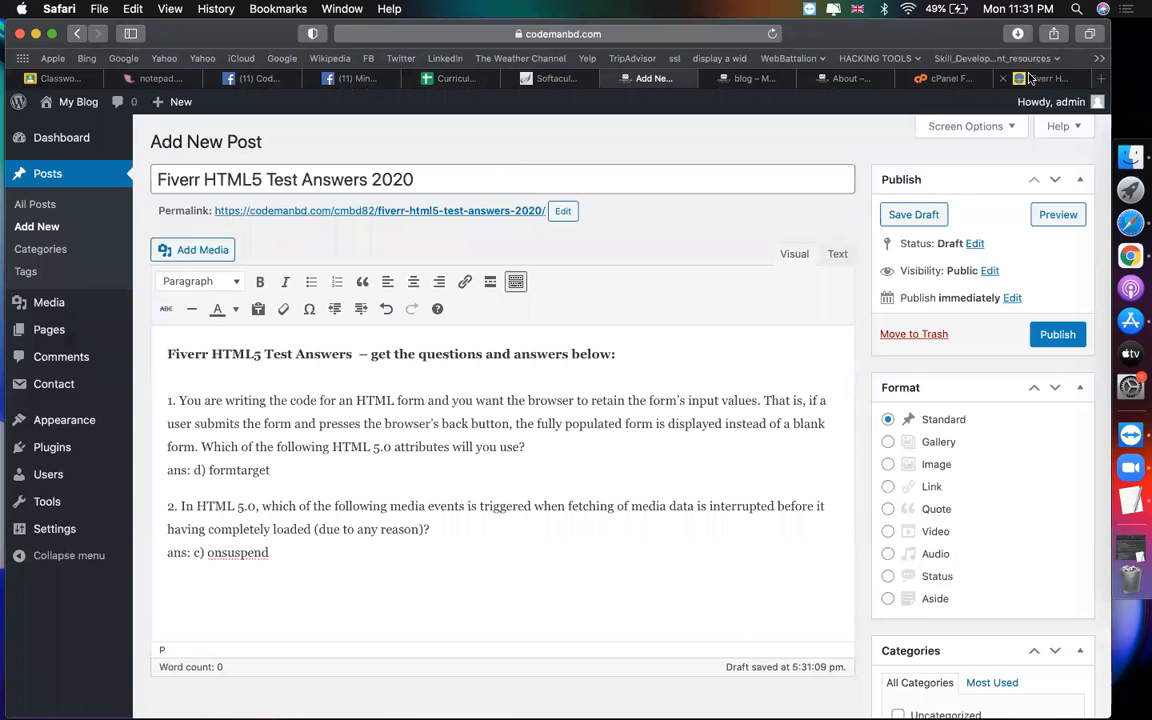
# Step: Copy questions 4 and 5 from the article and paste them into the post body
pyautogui.click(1041, 78)
pyautogui.scroll(-10, 516, 402)
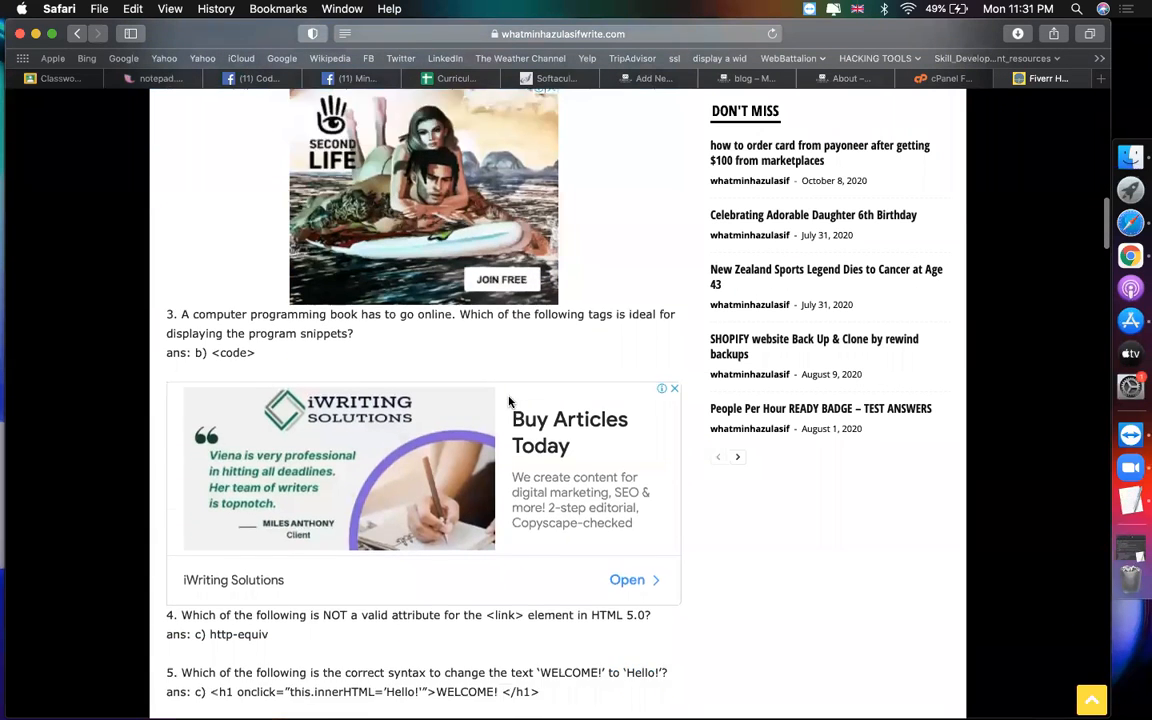
pyautogui.moveTo(571, 543); pyautogui.dragTo(163, 455)
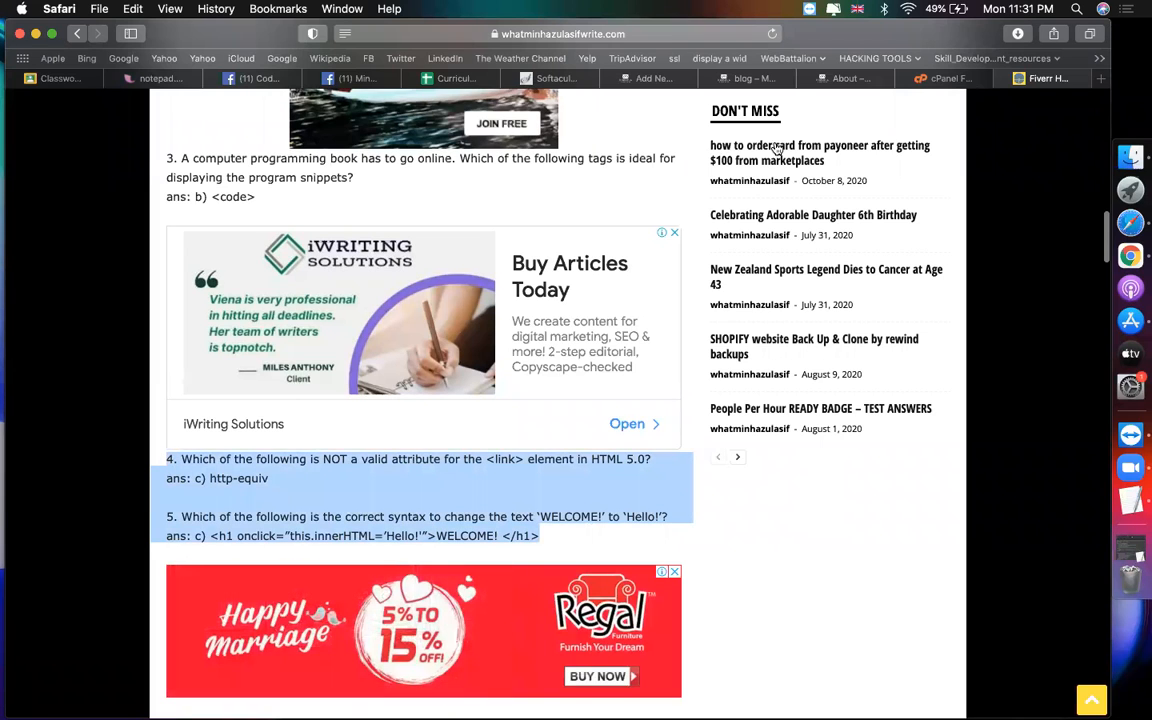
pyautogui.click(652, 78)
pyautogui.press('super+v')
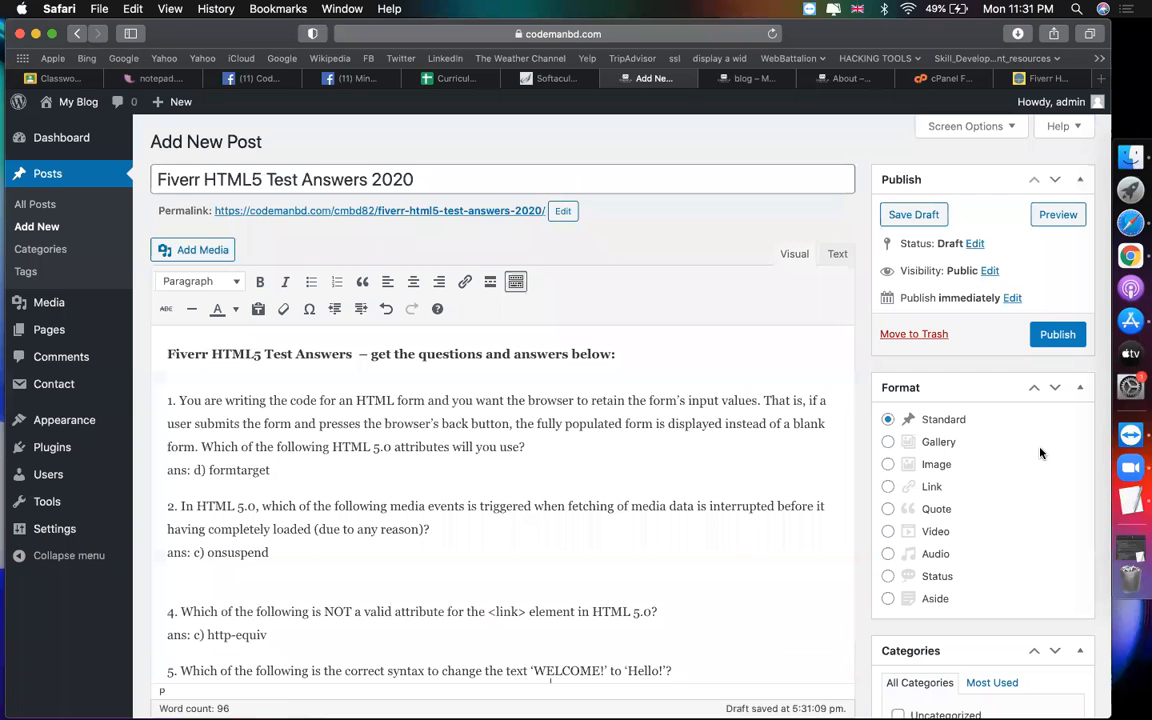
pyautogui.scroll(-15, 828, 535)
# Step: Upload the image '2' from the Desktop and set it as the featured image
pyautogui.click(936, 646)
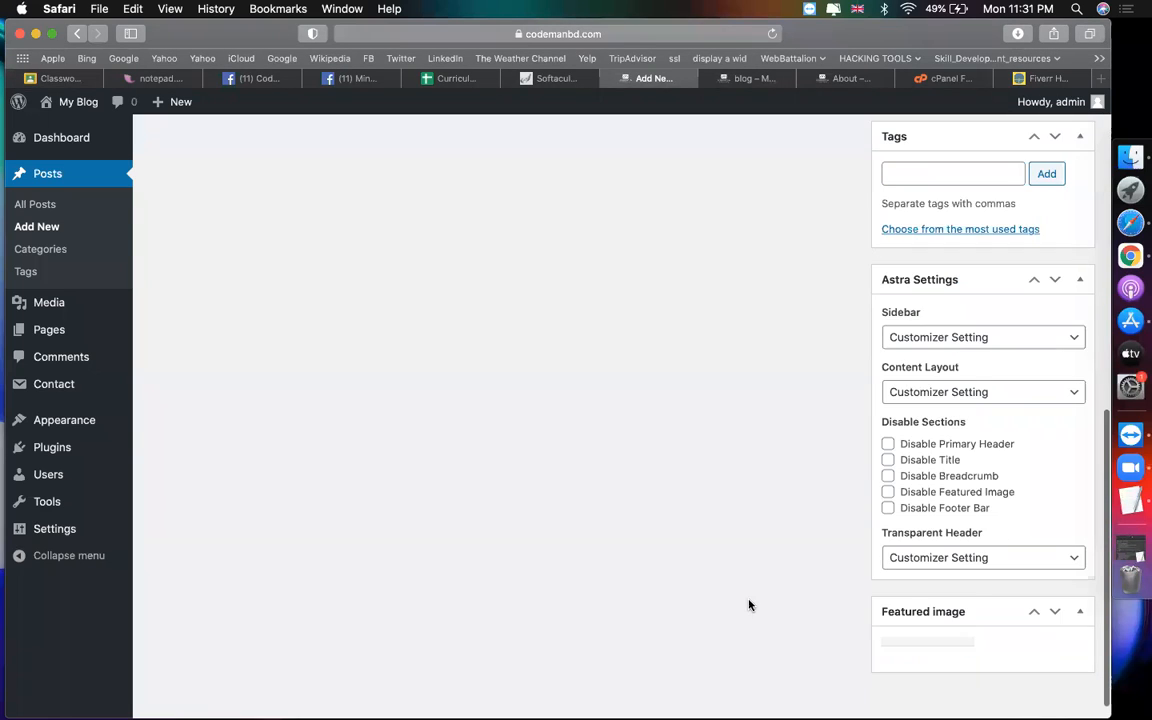
pyautogui.click(60, 166)
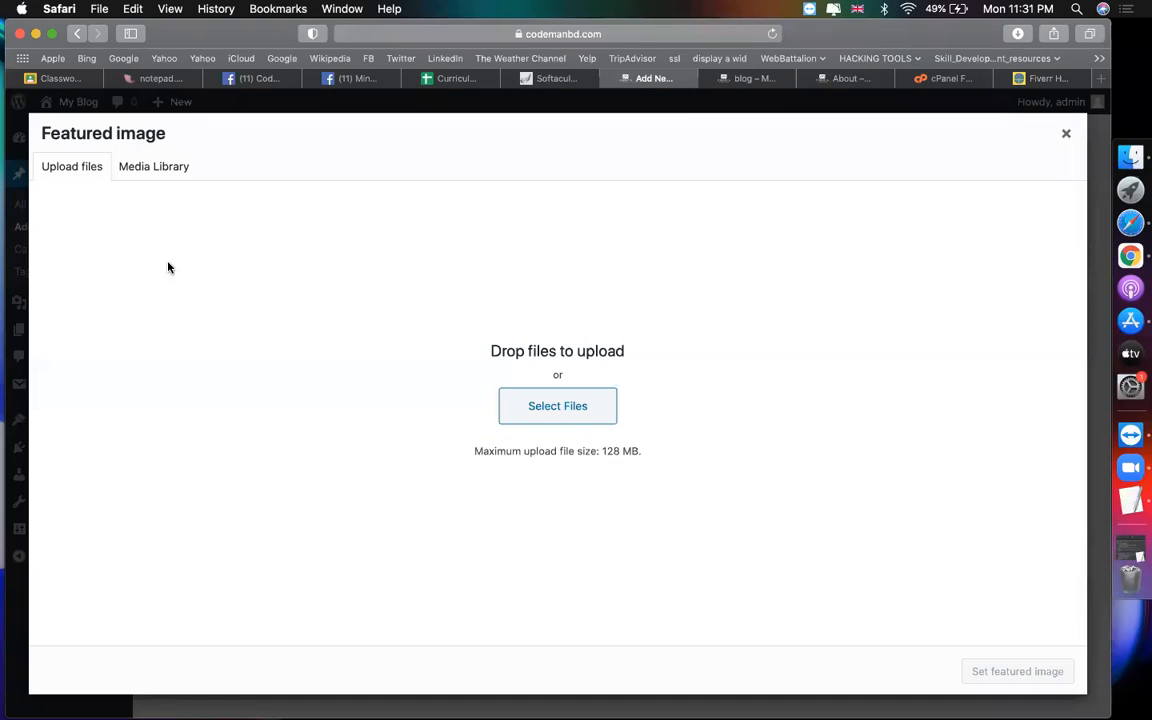
pyautogui.click(555, 406)
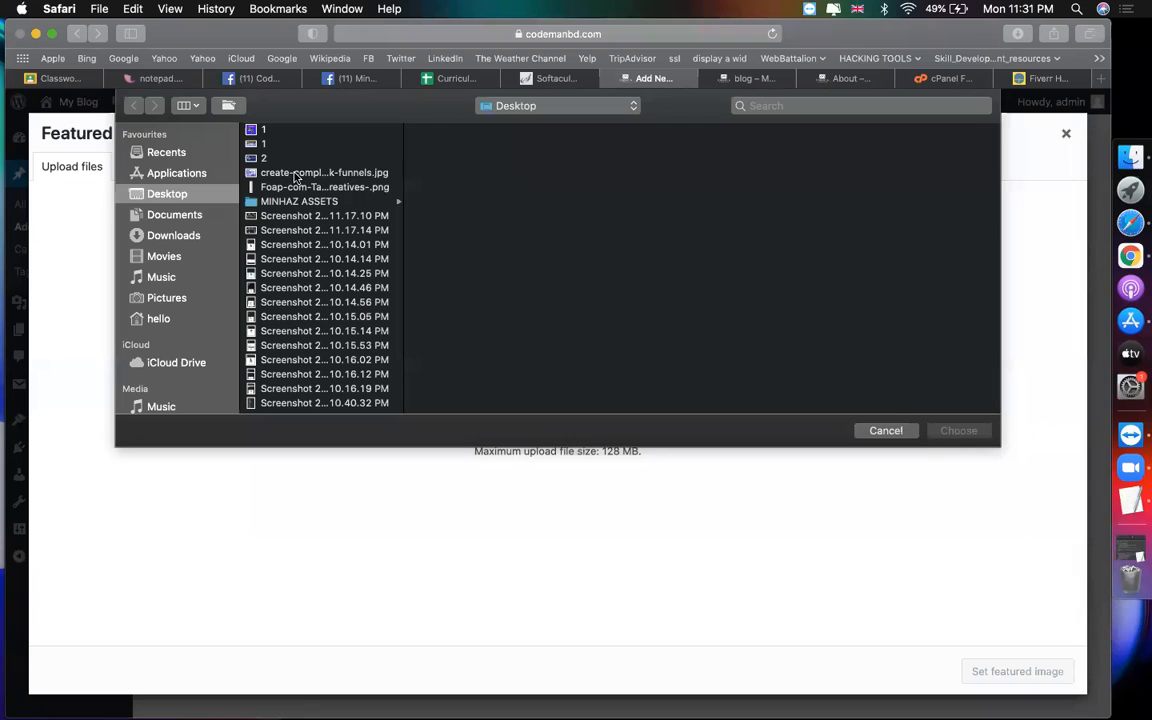
pyautogui.click(296, 175)
pyautogui.click(279, 147)
pyautogui.doubleClick(279, 156)
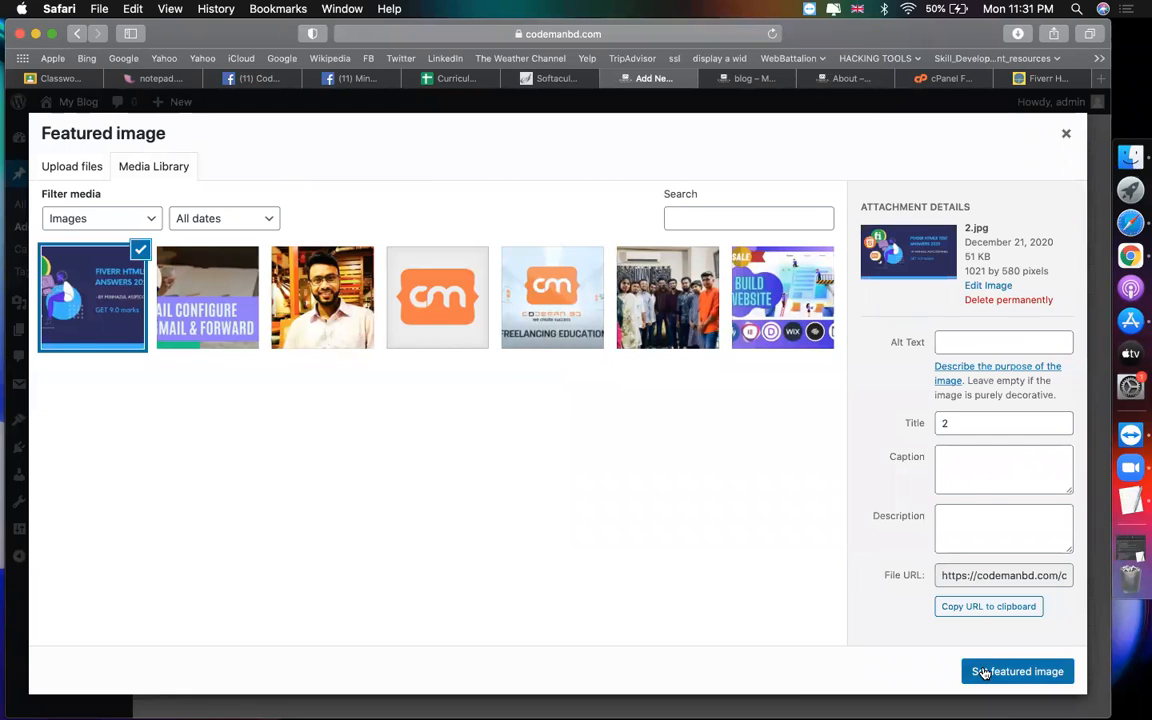
pyautogui.click(975, 670)
pyautogui.scroll(5, 772, 126)
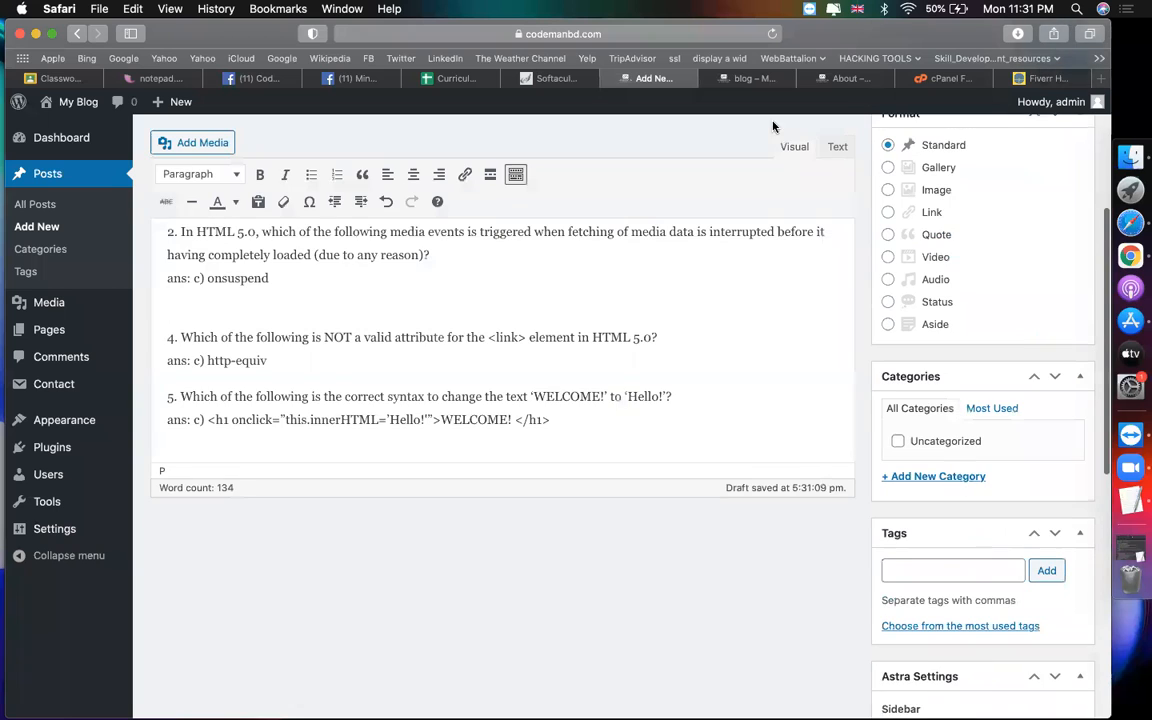
# Step: Clear the text selection in the Fiverr article and return to the post editor
pyautogui.click(1045, 78)
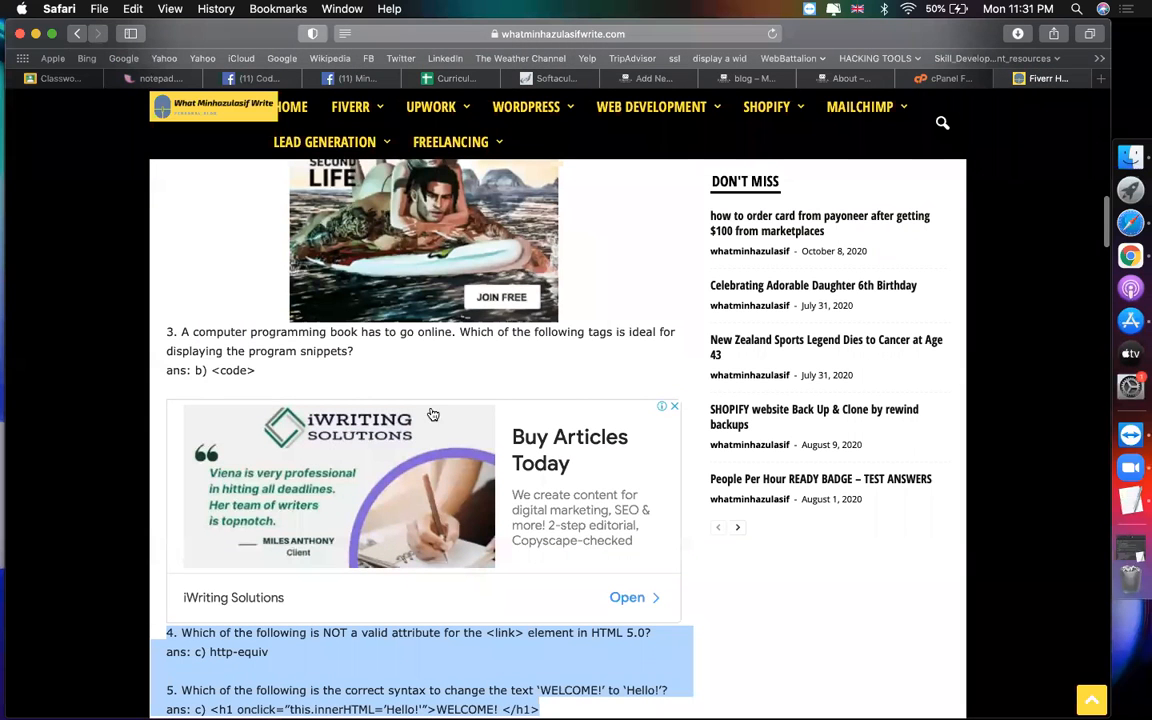
pyautogui.click(623, 332)
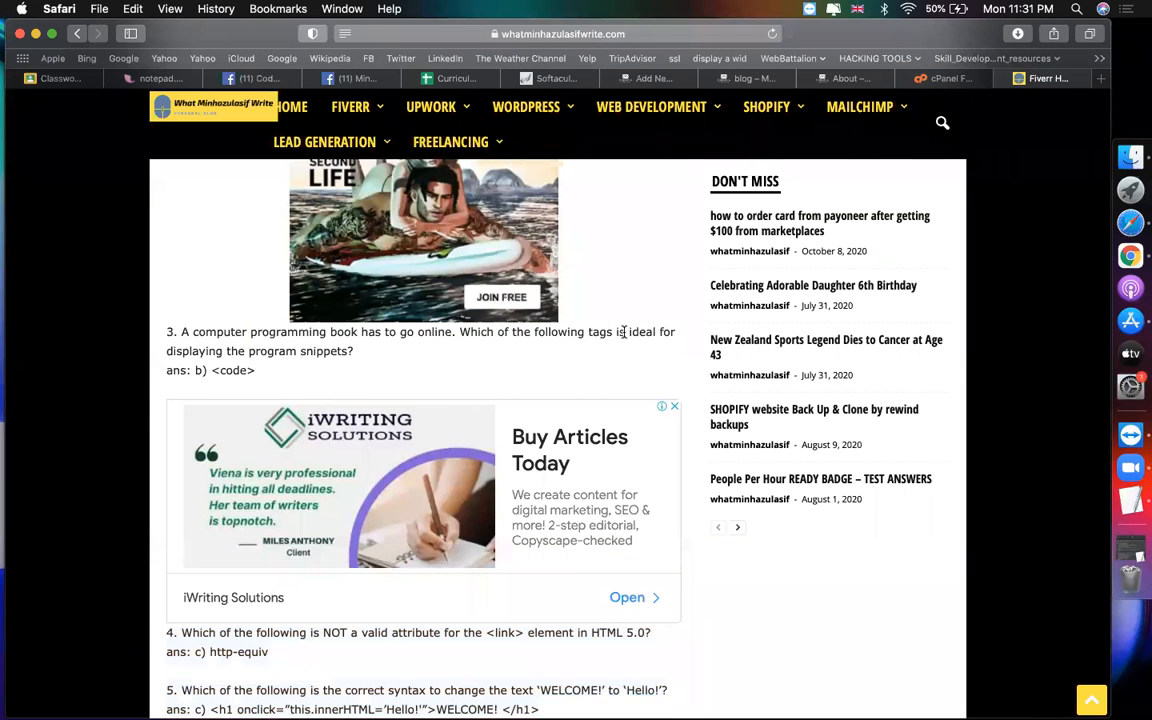
pyautogui.scroll(15, 623, 332)
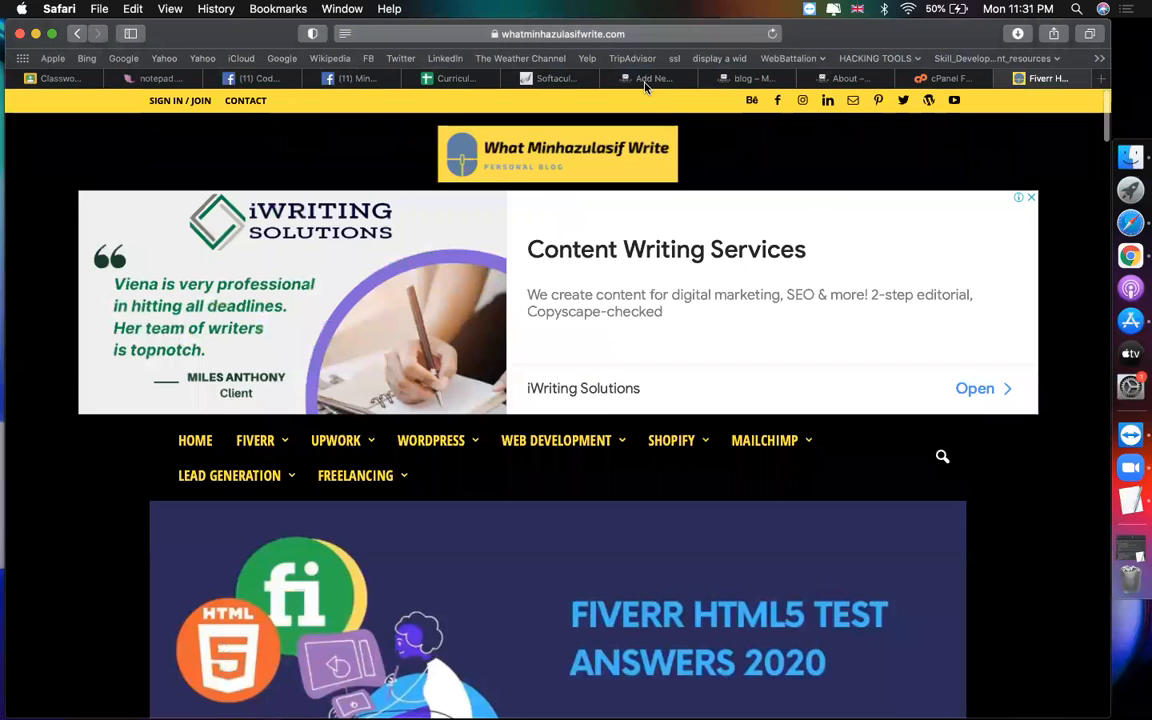
pyautogui.scroll(-2, 529, 346)
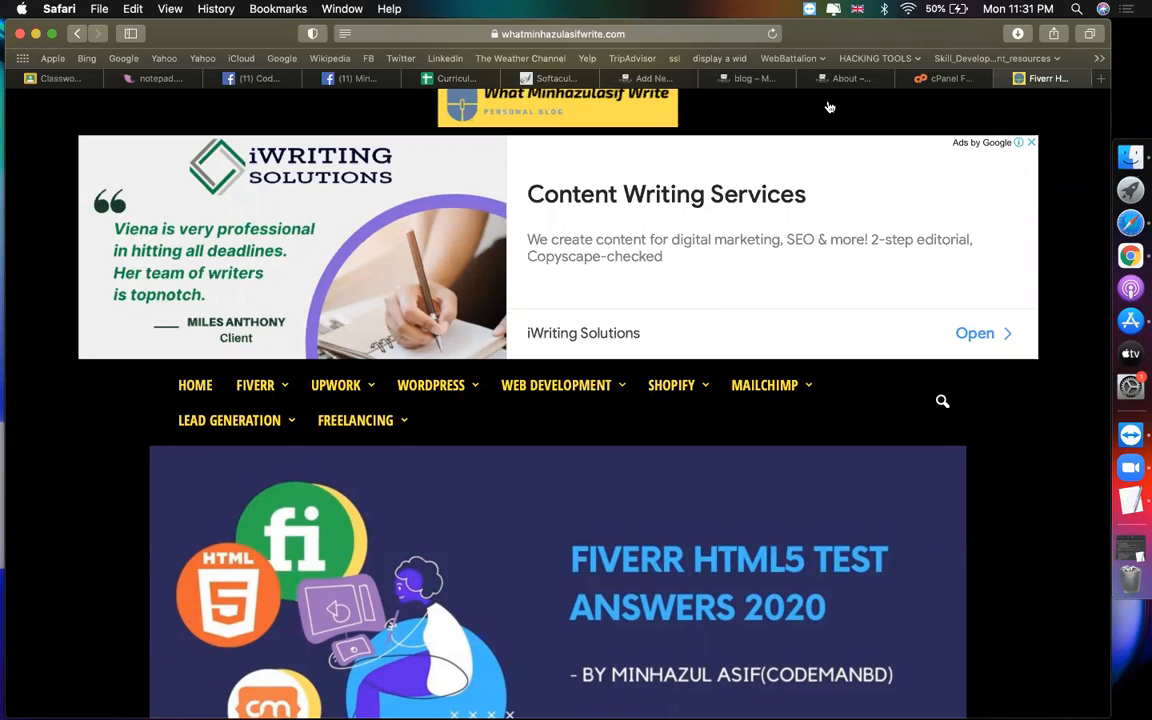
pyautogui.click(672, 80)
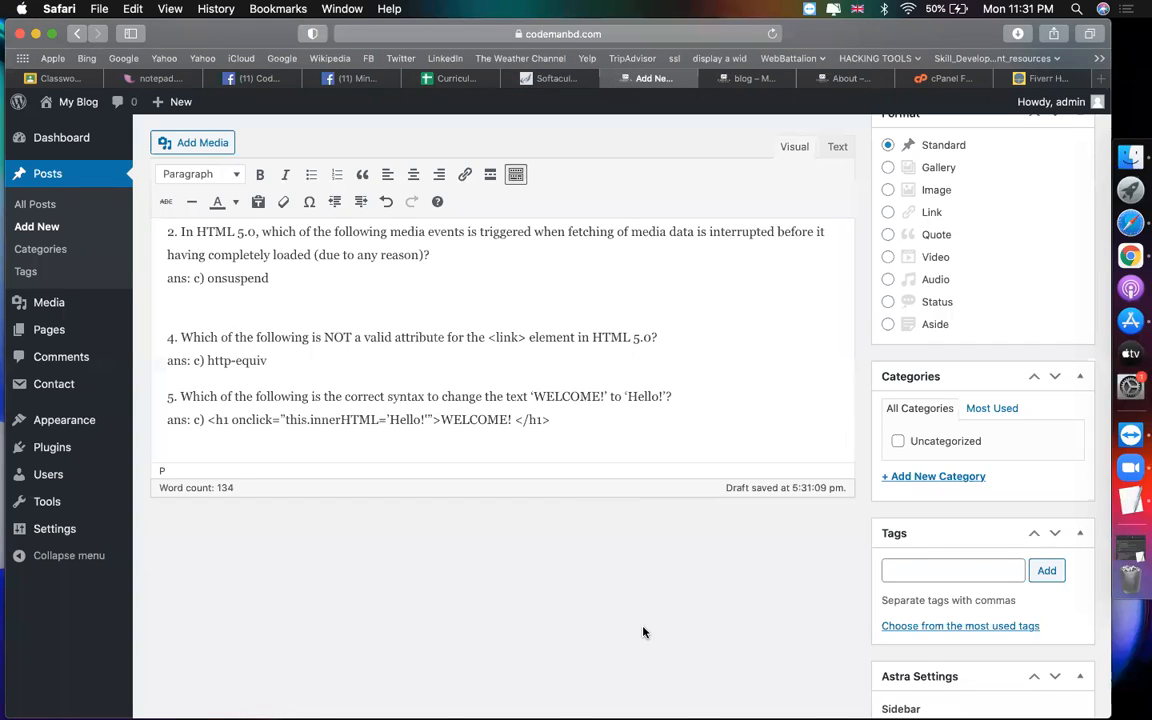
# Step: Publish 'Fiverr HTML5 Test Answers 2020' and reload the blog page to confirm it under Recent Posts
pyautogui.scroll(5, 712, 509)
pyautogui.click(1040, 330)
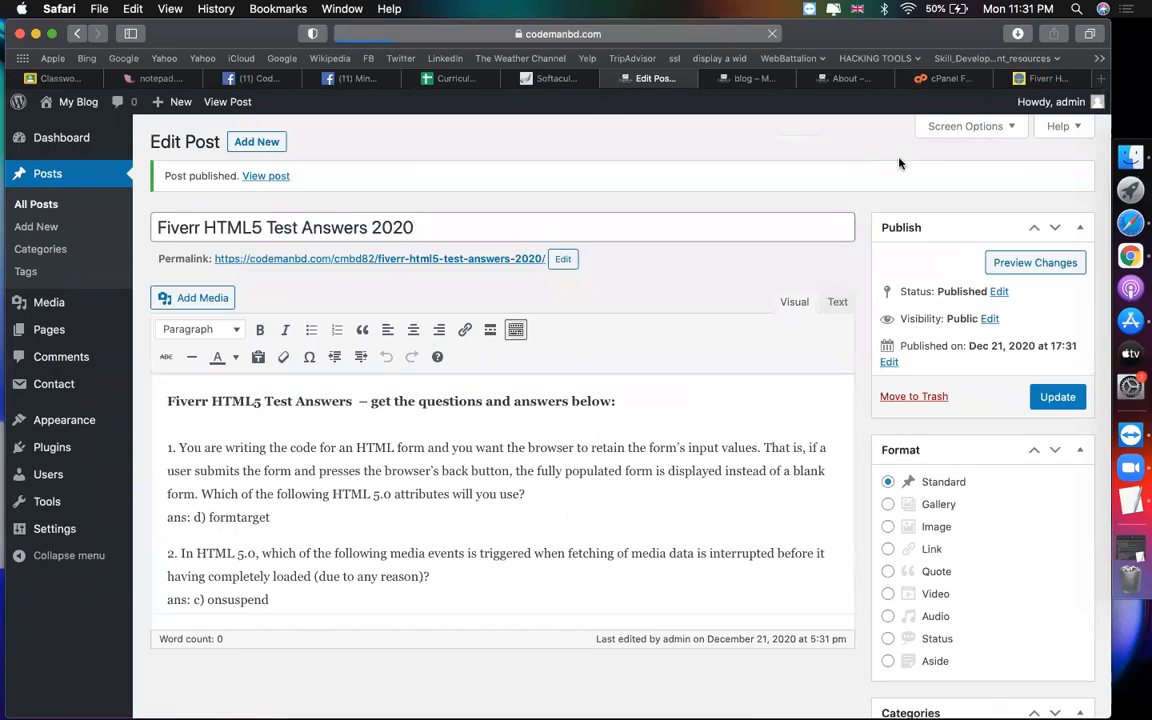
pyautogui.press('super+9')
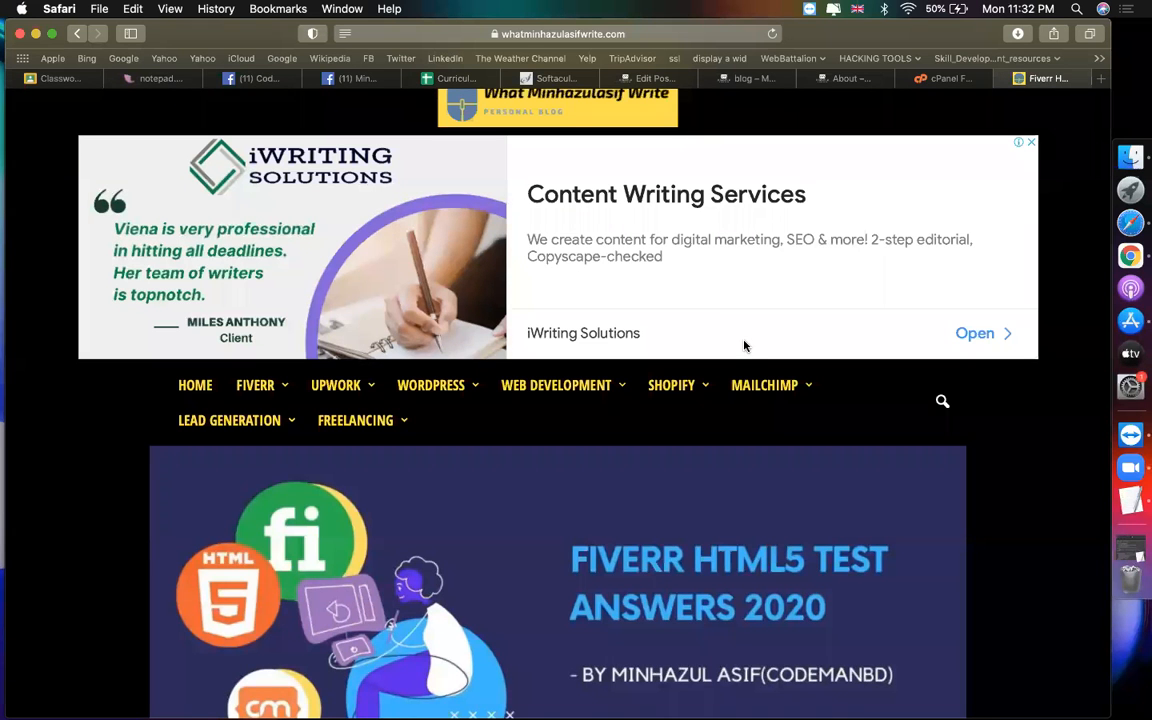
pyautogui.click(745, 79)
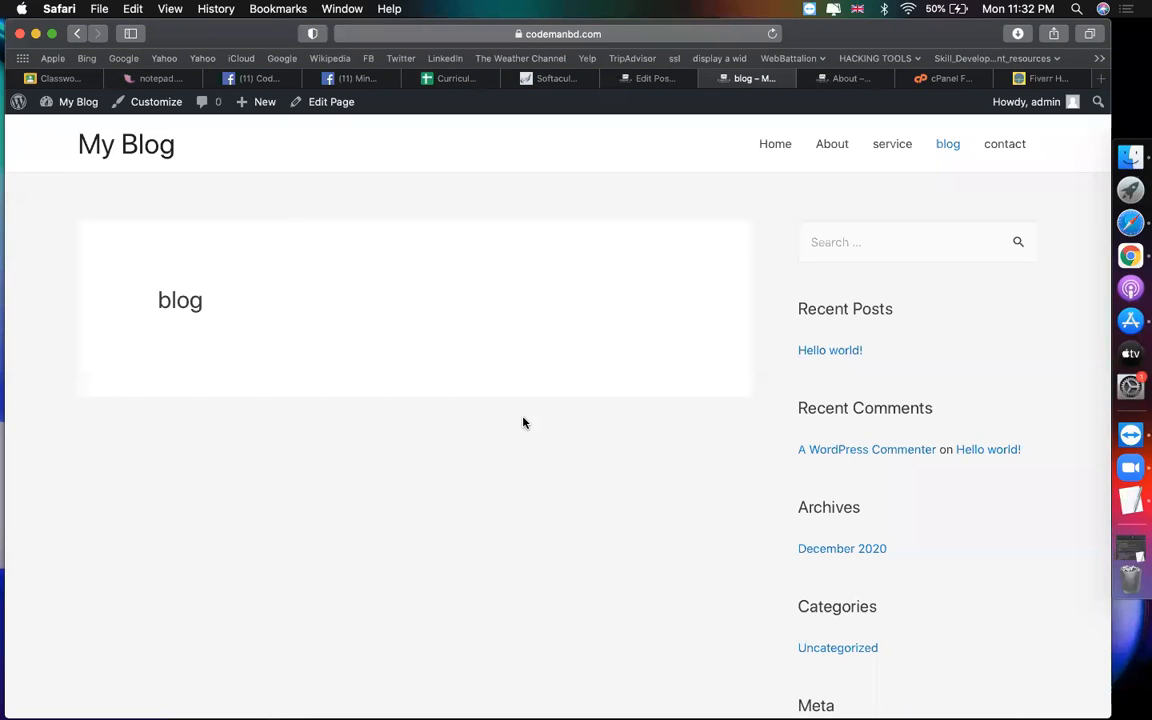
pyautogui.click(686, 34)
pyautogui.press('Return')
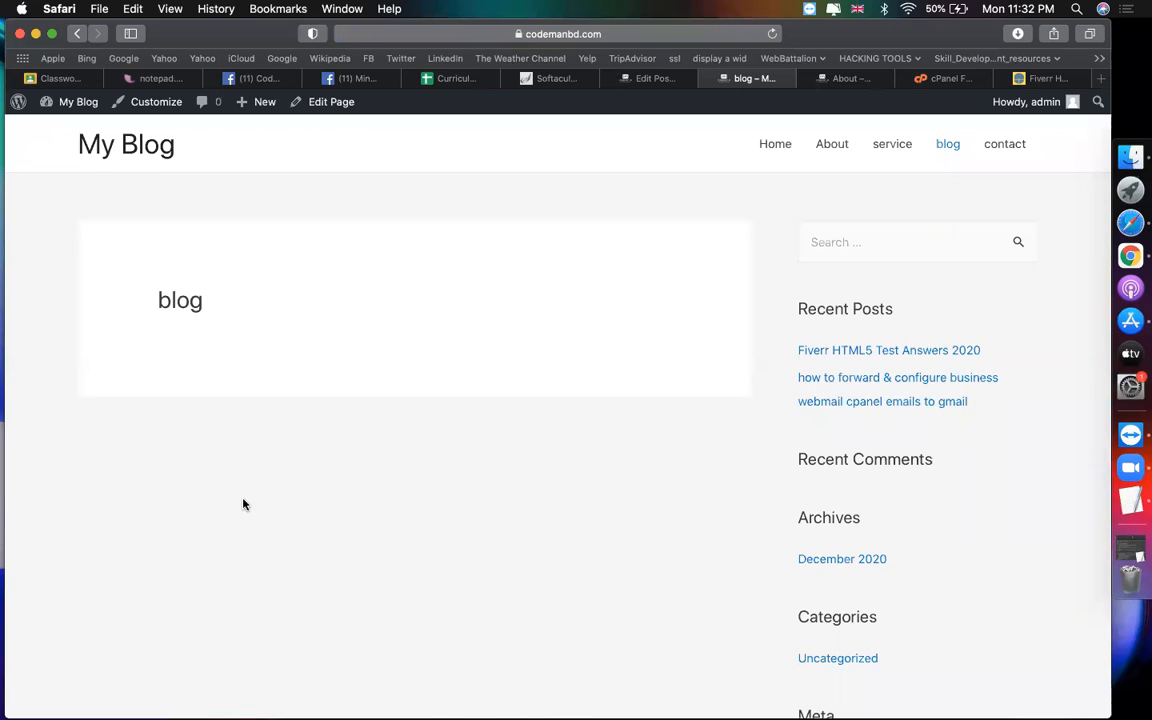
pyautogui.click(649, 84)
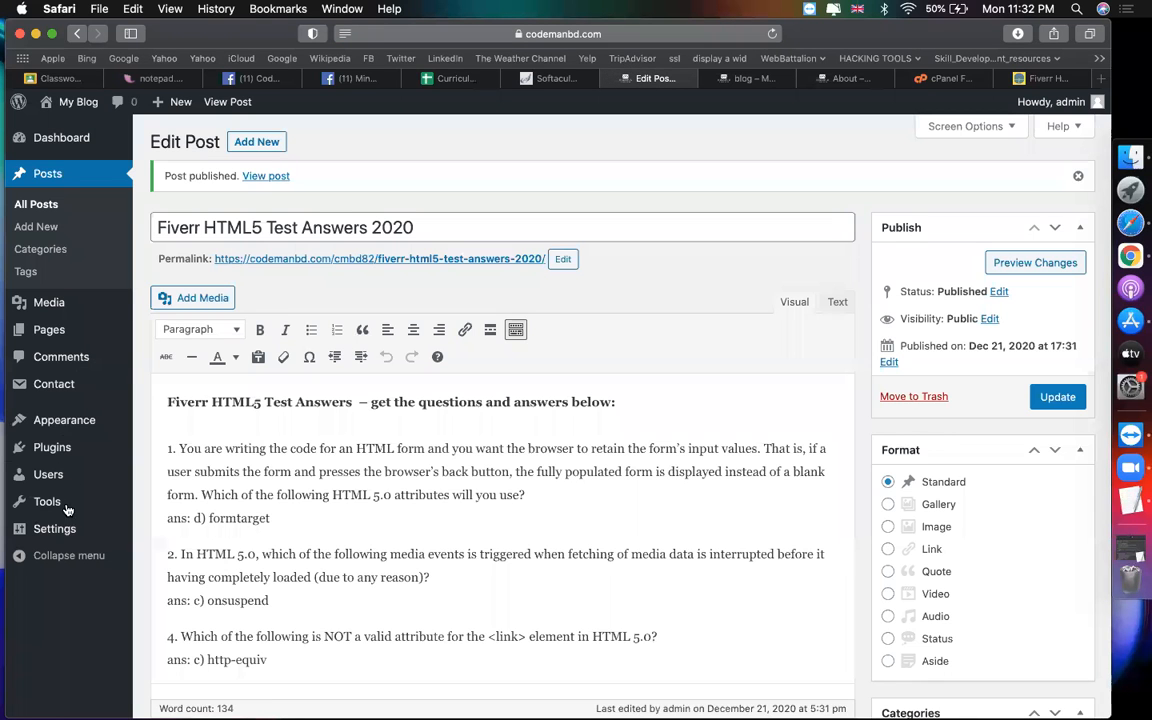
# Step: In Settings > Reading, choose 'blog' as the Posts page and save the changes
pyautogui.moveTo(60, 528)
pyautogui.click(160, 577)
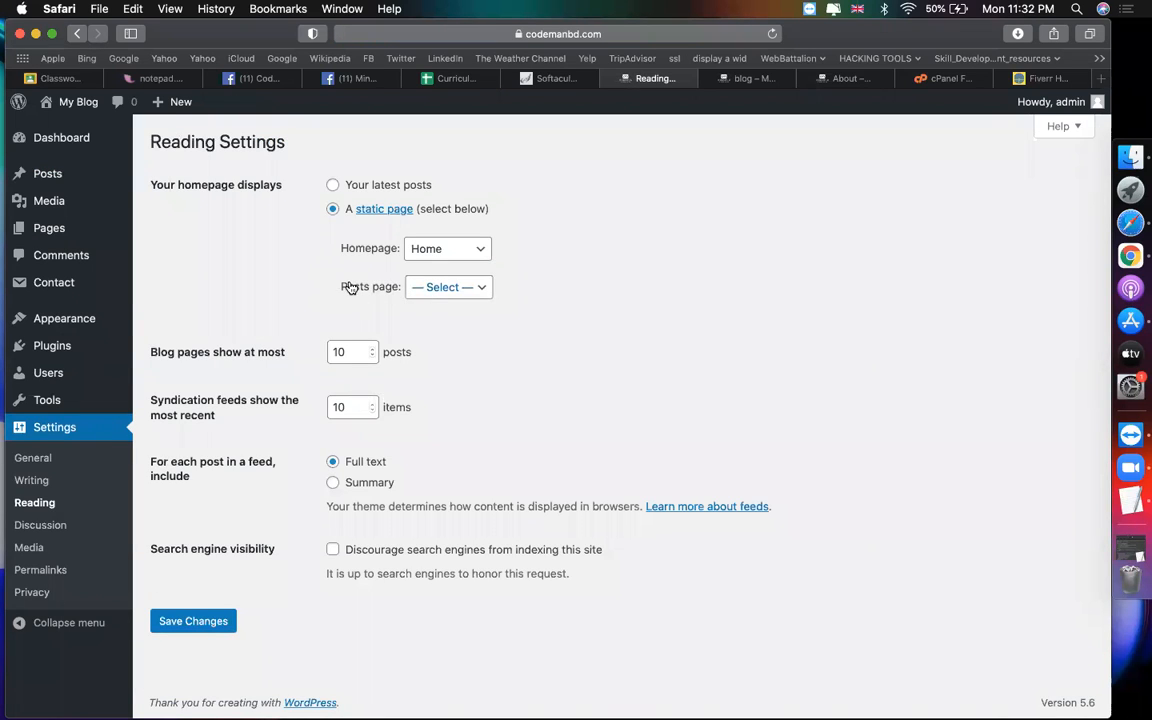
pyautogui.moveTo(52, 168)
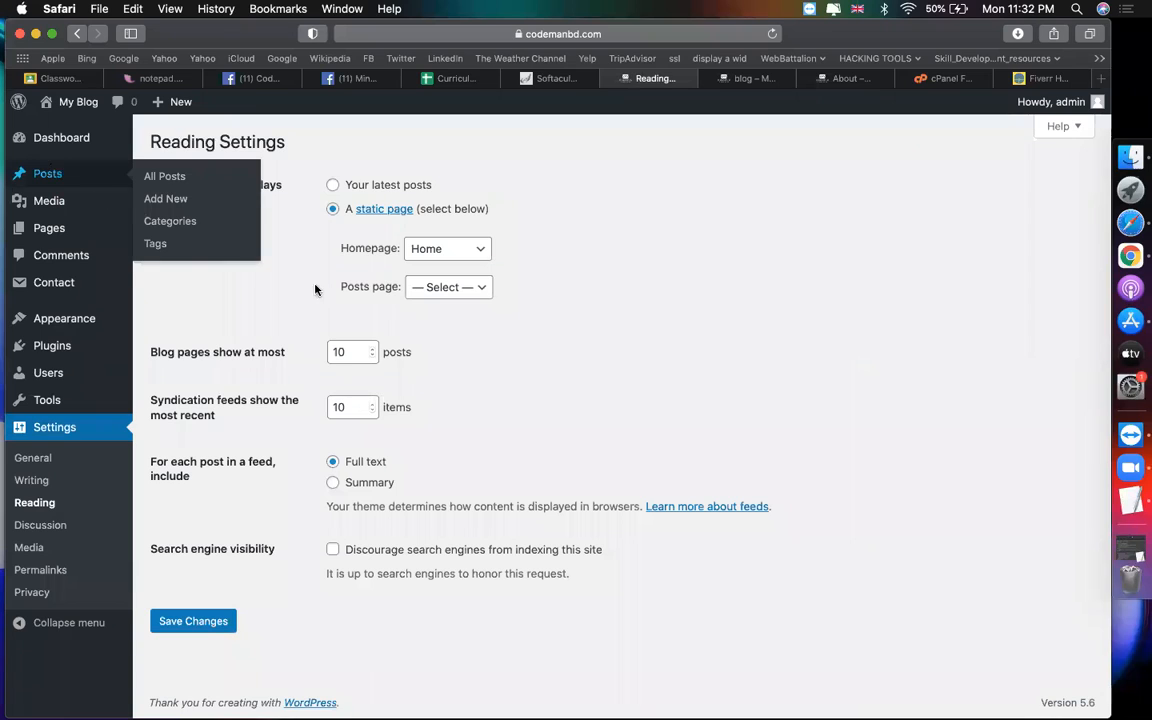
pyautogui.click(442, 287)
pyautogui.click(432, 322)
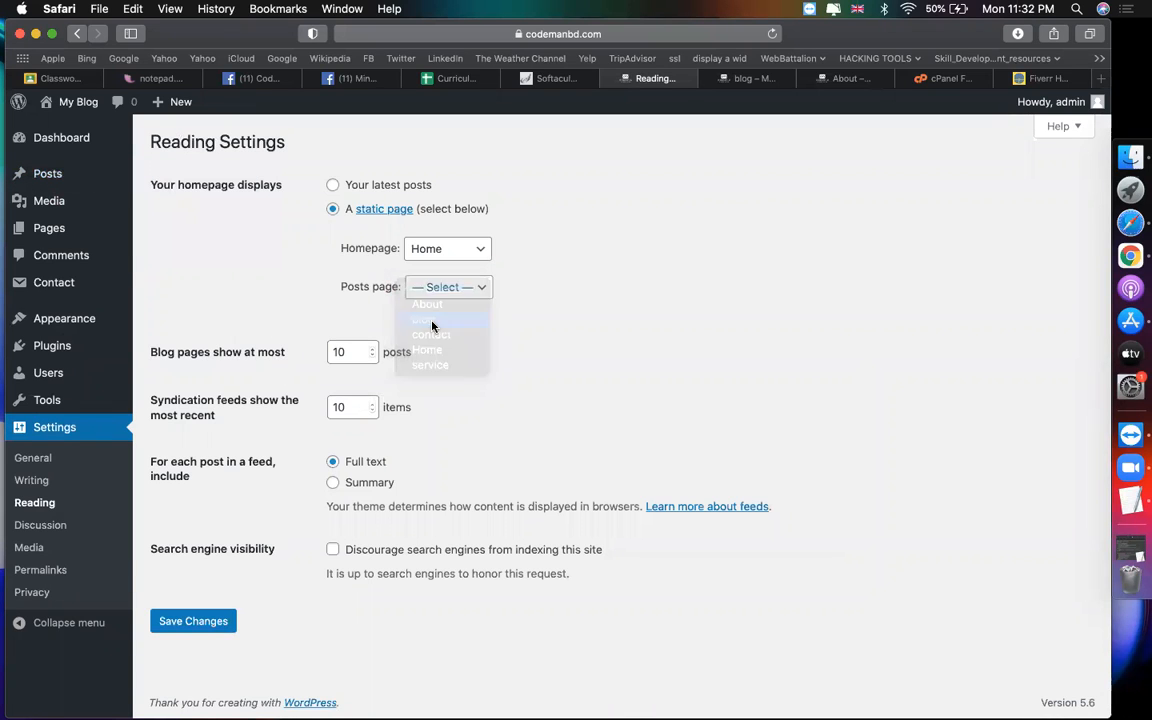
pyautogui.click(190, 621)
pyautogui.click(760, 84)
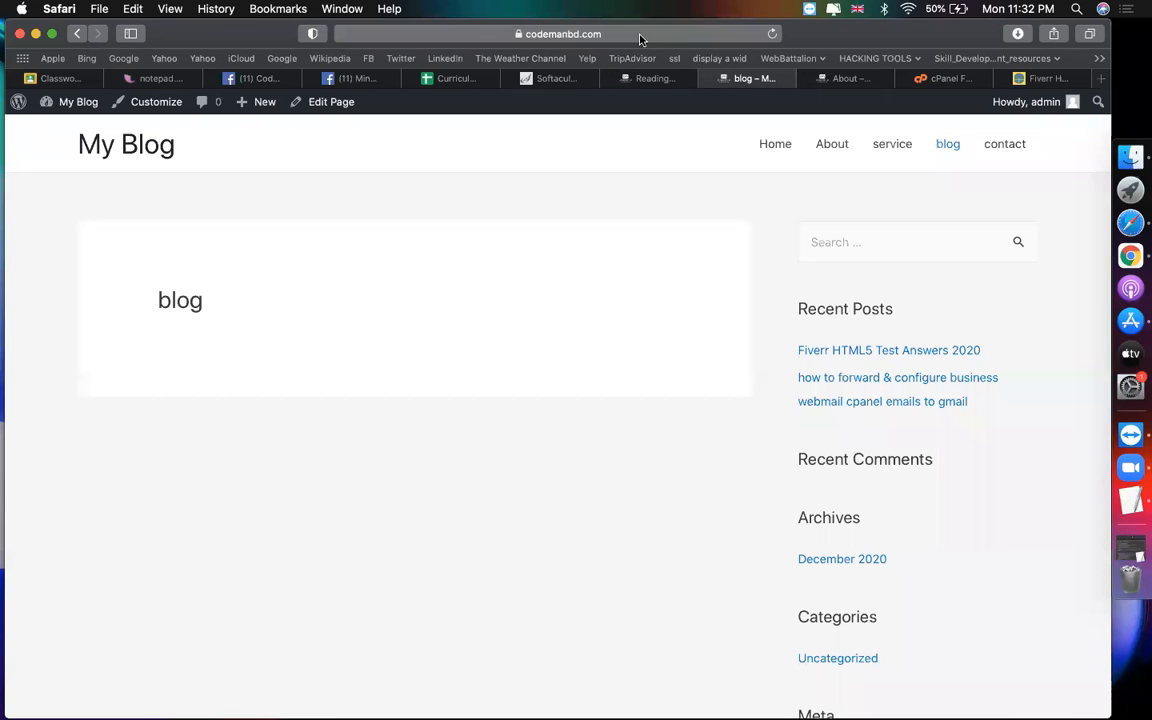
# Step: Reload the blog page, scroll through both published posts, then return to Reading Settings
pyautogui.click(640, 36)
pyautogui.press('Return')
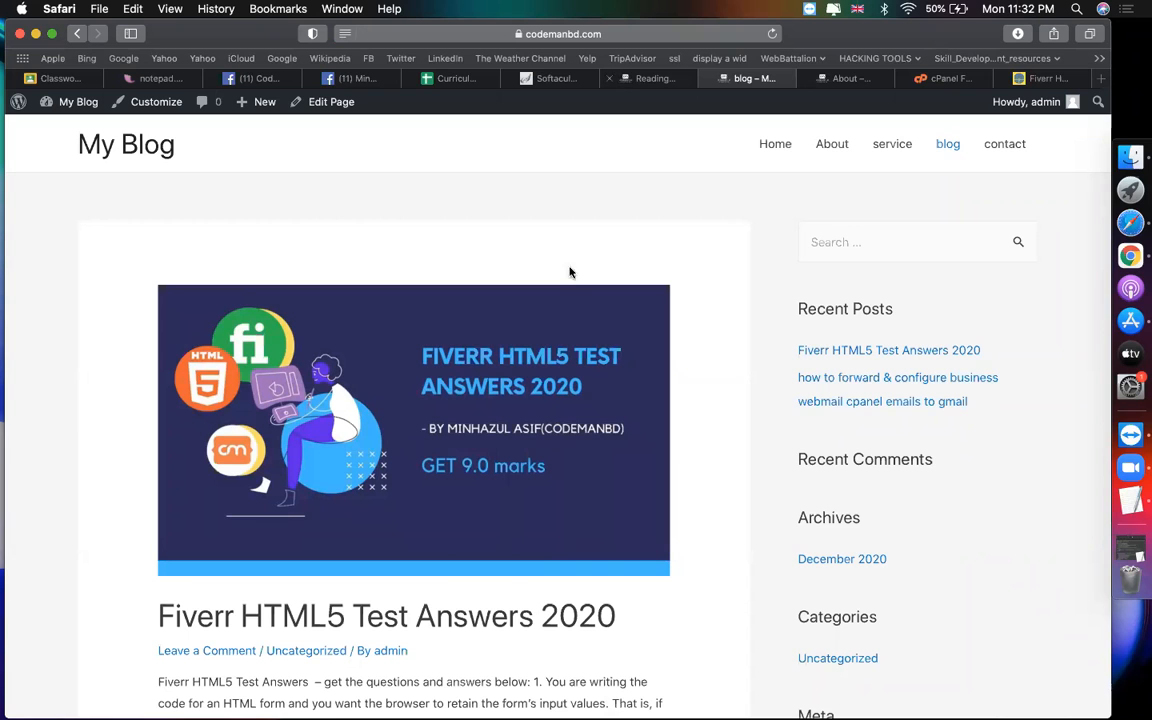
pyautogui.scroll(-3, 553, 391)
pyautogui.scroll(-10, 559, 391)
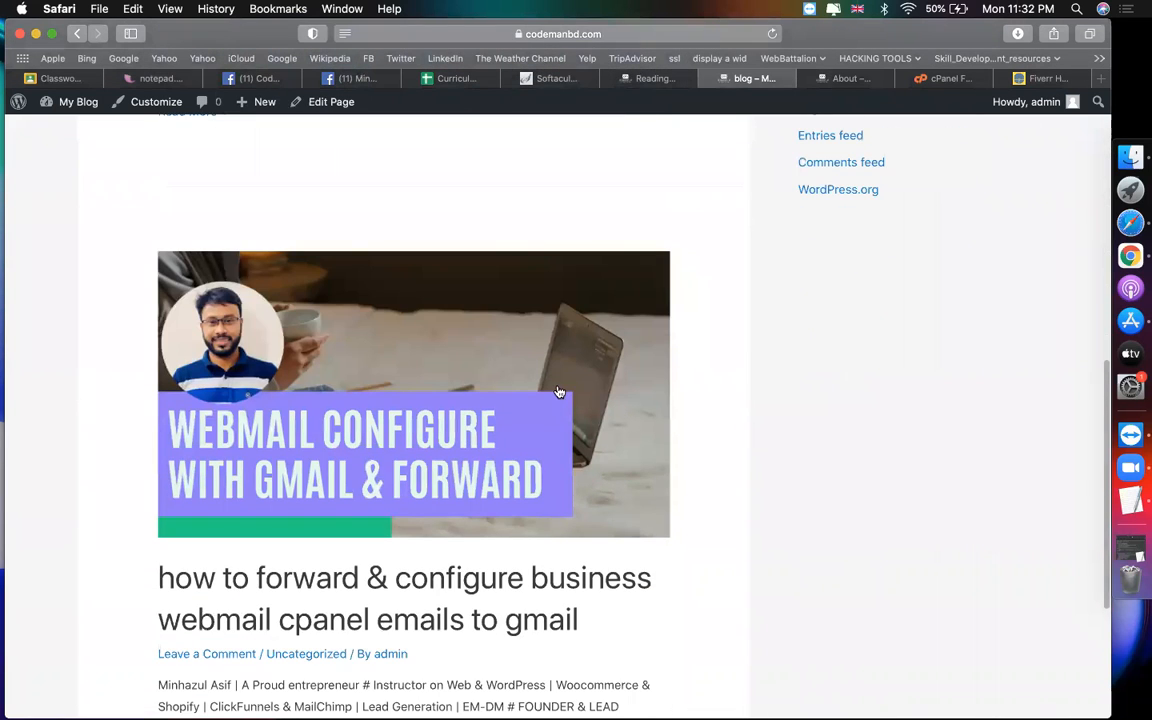
pyautogui.scroll(-5, 559, 391)
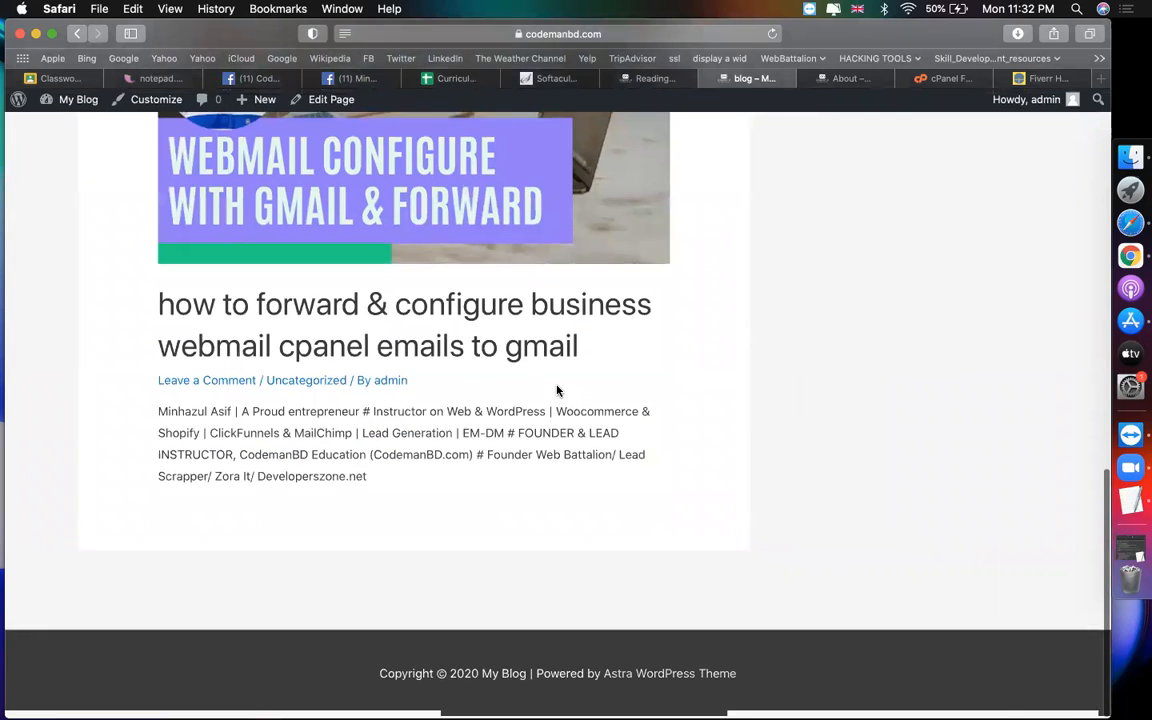
pyautogui.scroll(20, 559, 391)
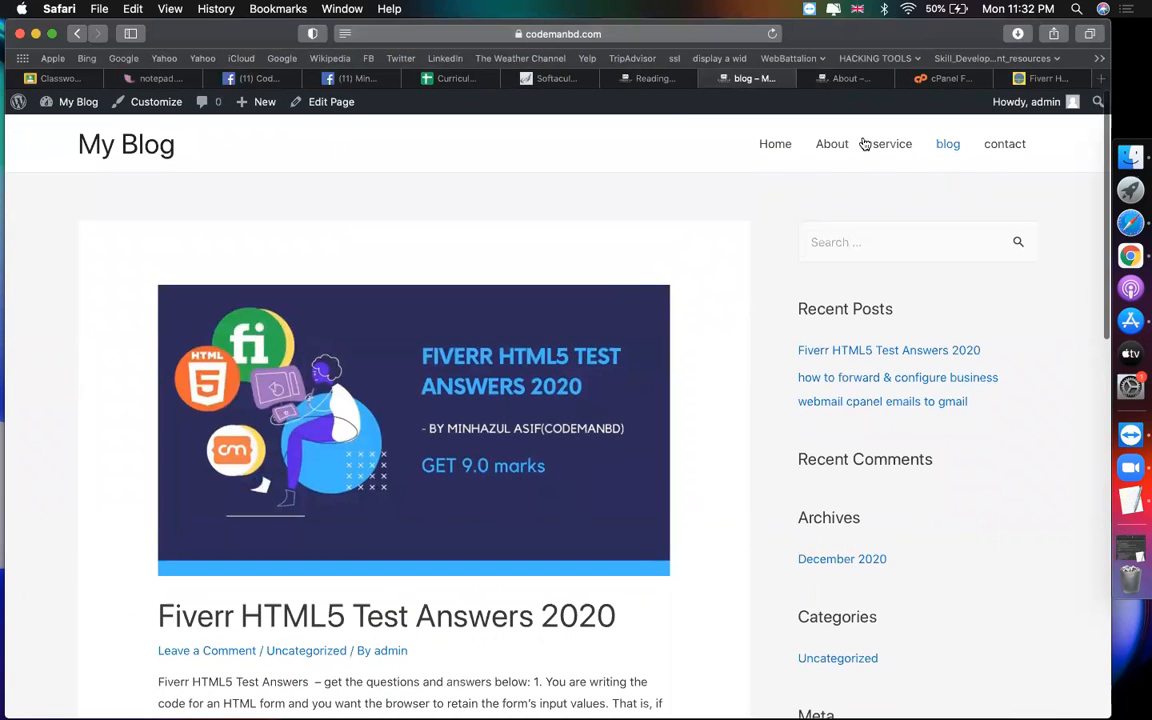
pyautogui.click(645, 83)
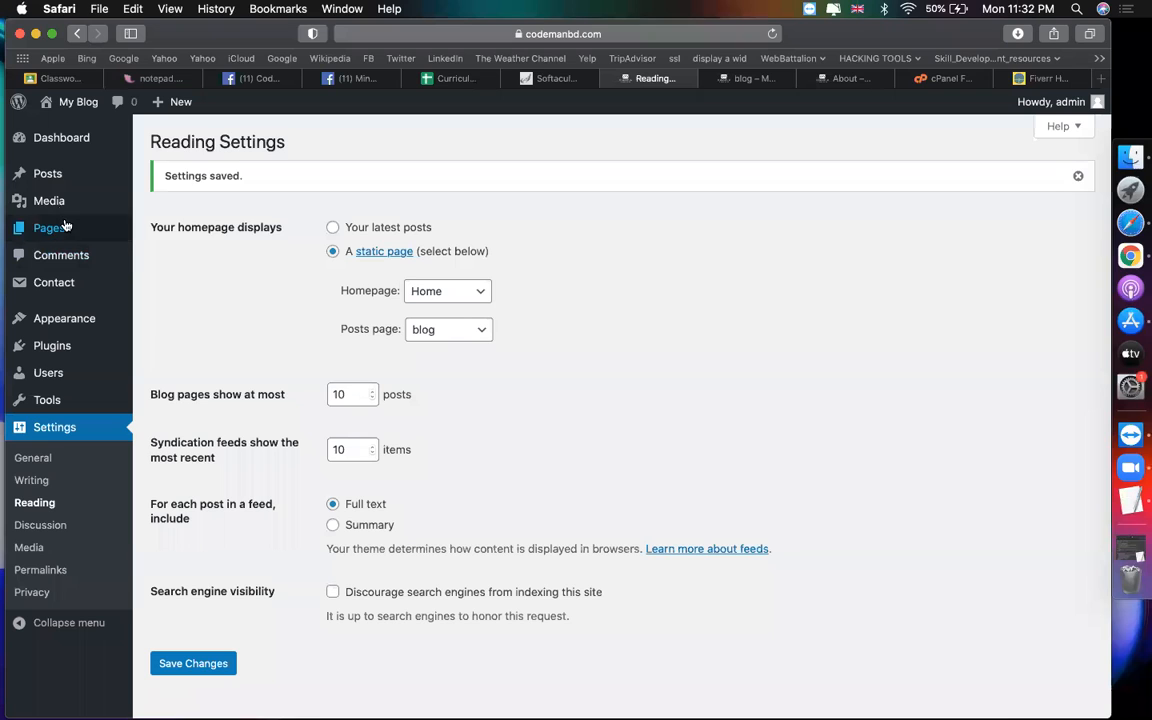
pyautogui.moveTo(44, 229)
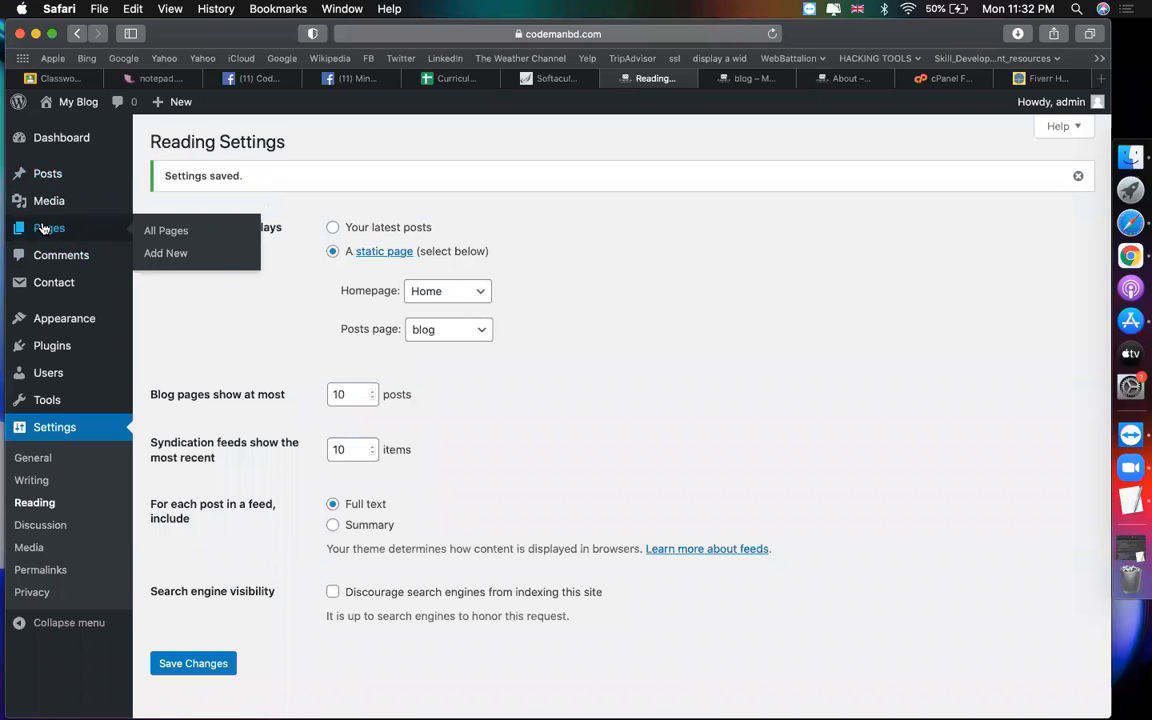
pyautogui.moveTo(61, 181)
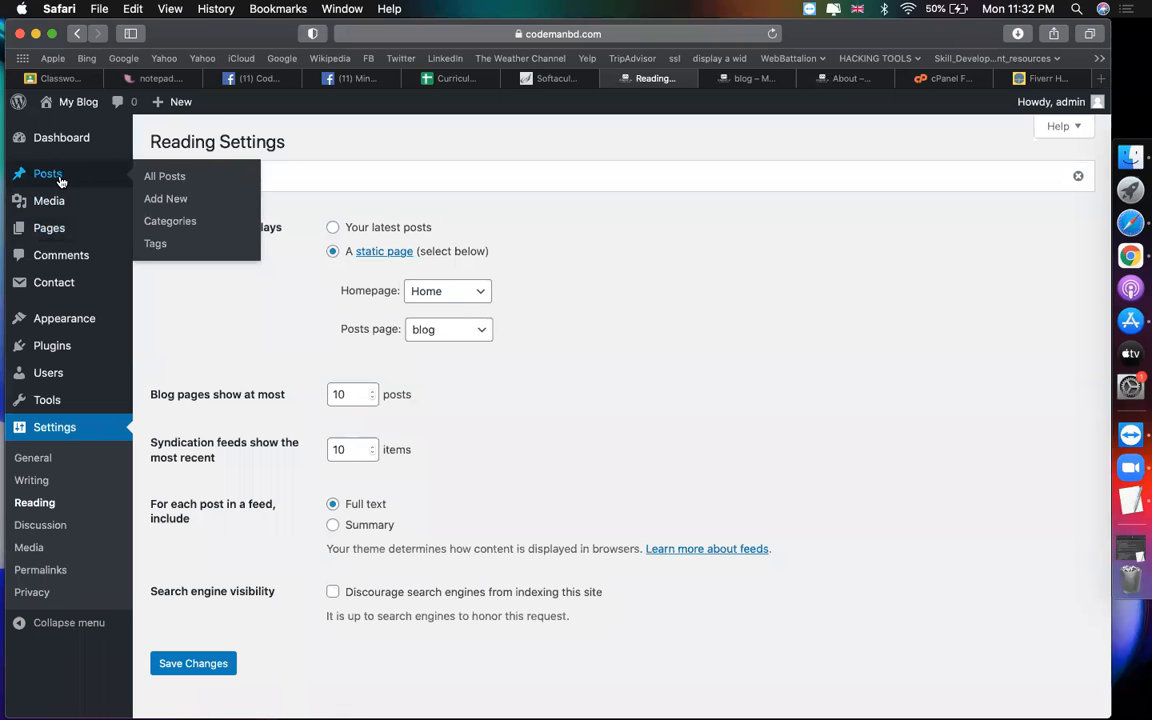
# Step: Switch to Facebook and scroll down through the profile page
pyautogui.click(249, 81)
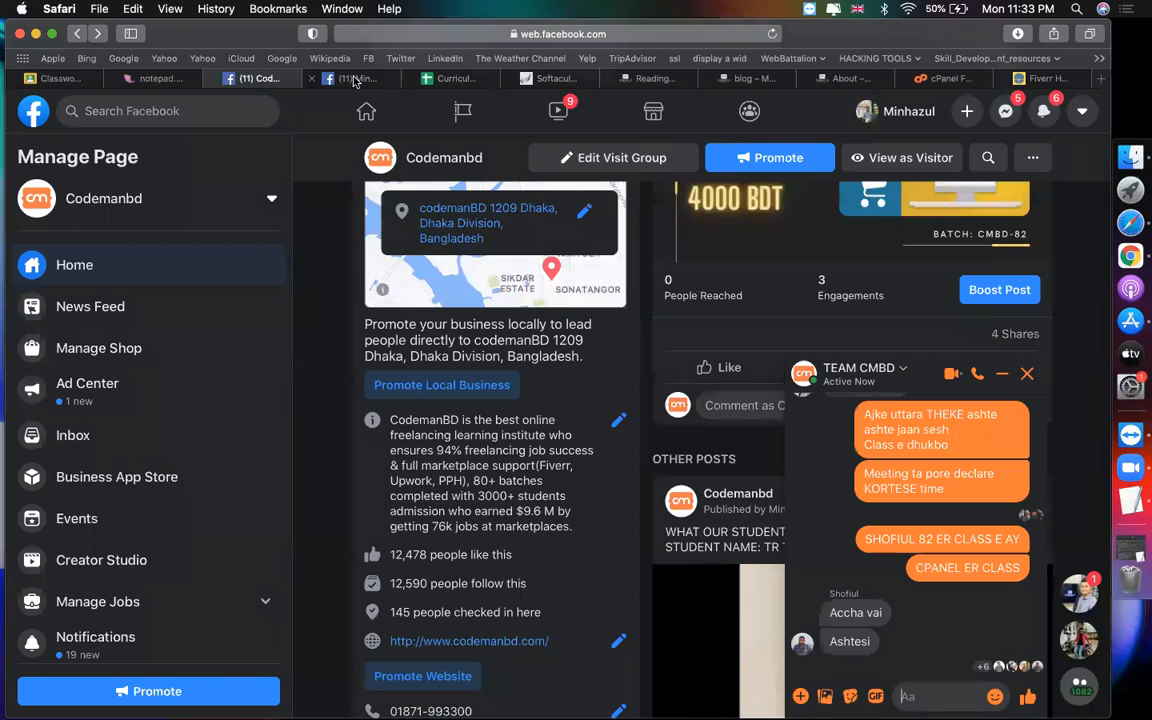
pyautogui.click(355, 78)
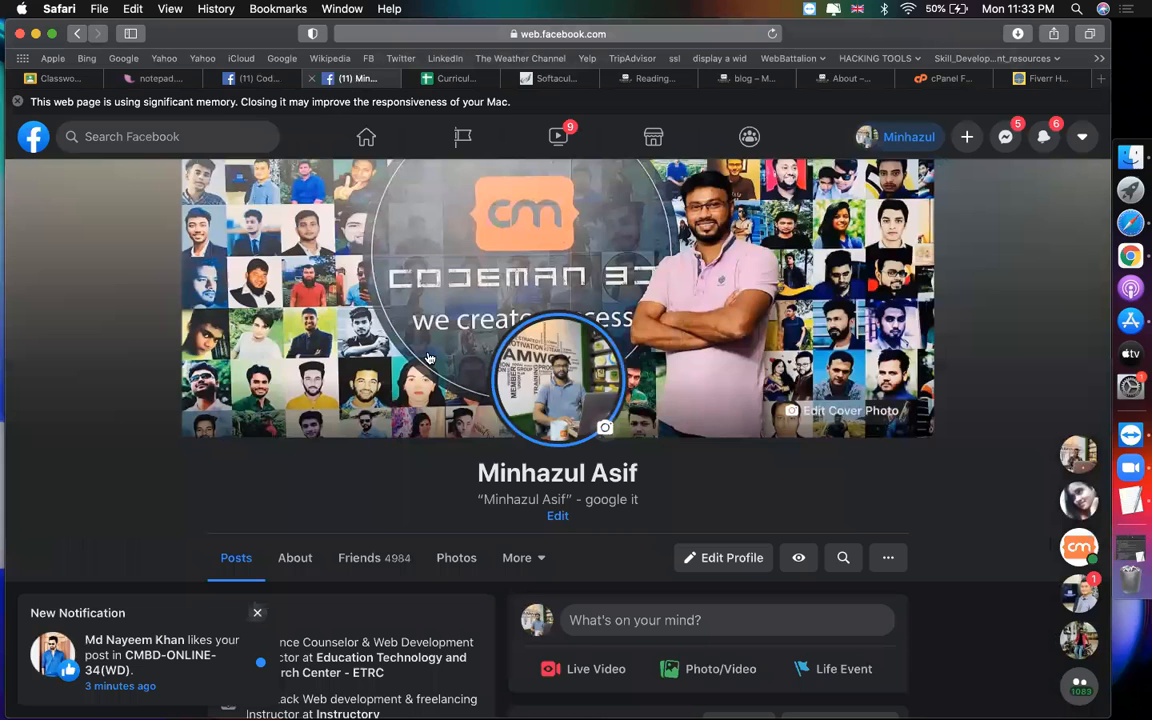
pyautogui.scroll(-15, 428, 358)
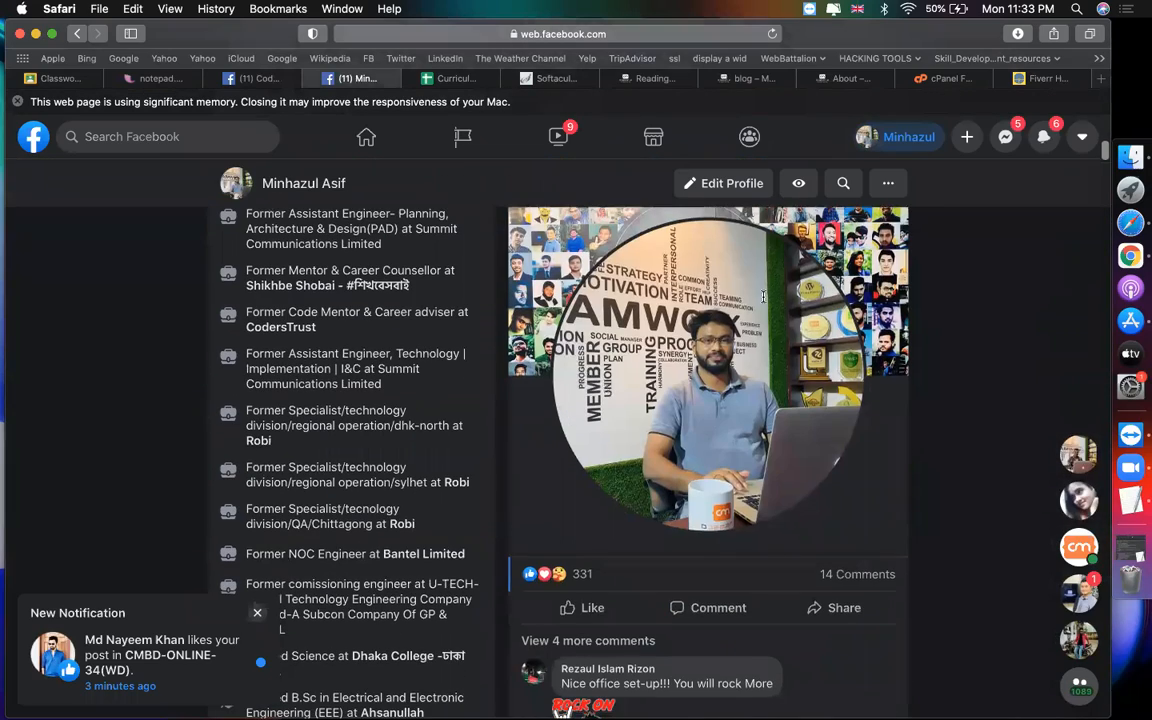
pyautogui.scroll(-15, 735, 399)
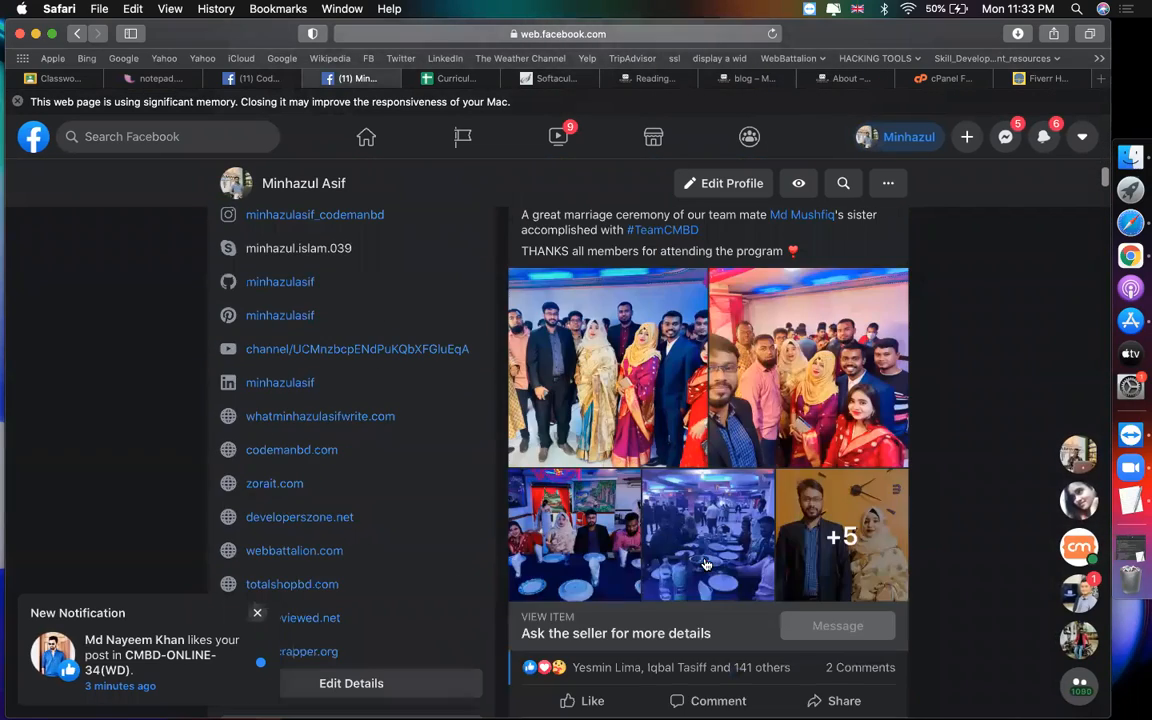
pyautogui.scroll(-5, 575, 272)
# Step: Return to the live blog page and scroll through the post listing
pyautogui.click(752, 78)
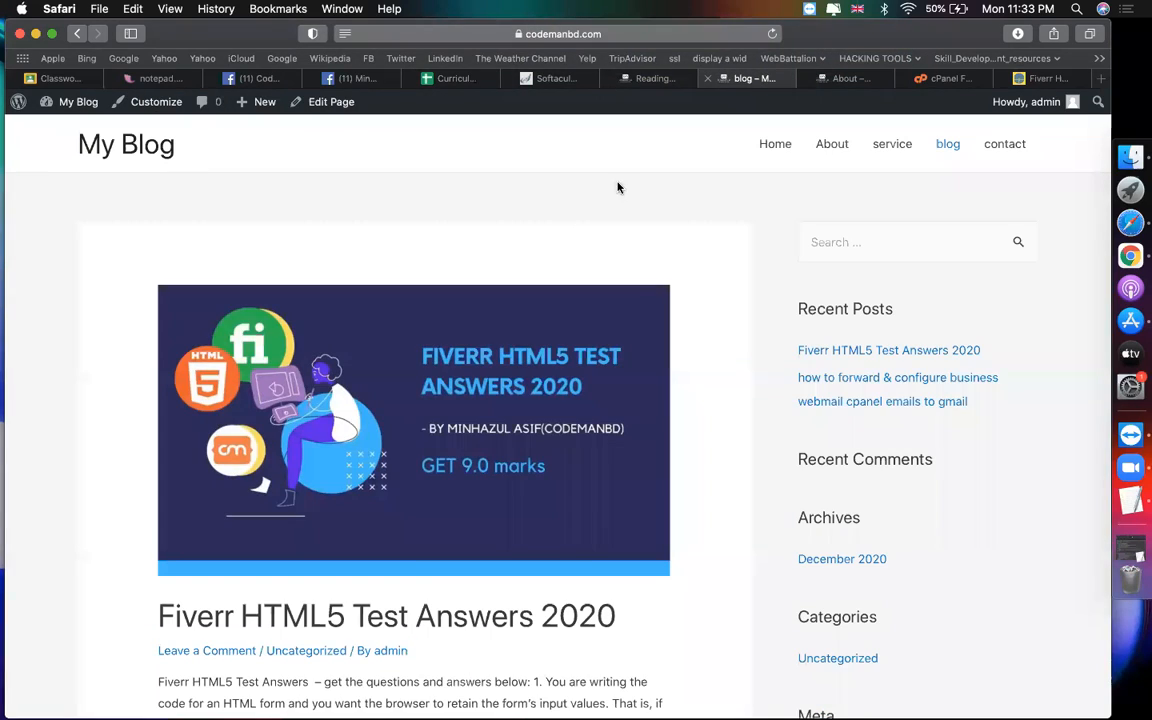
pyautogui.scroll(-15, 557, 237)
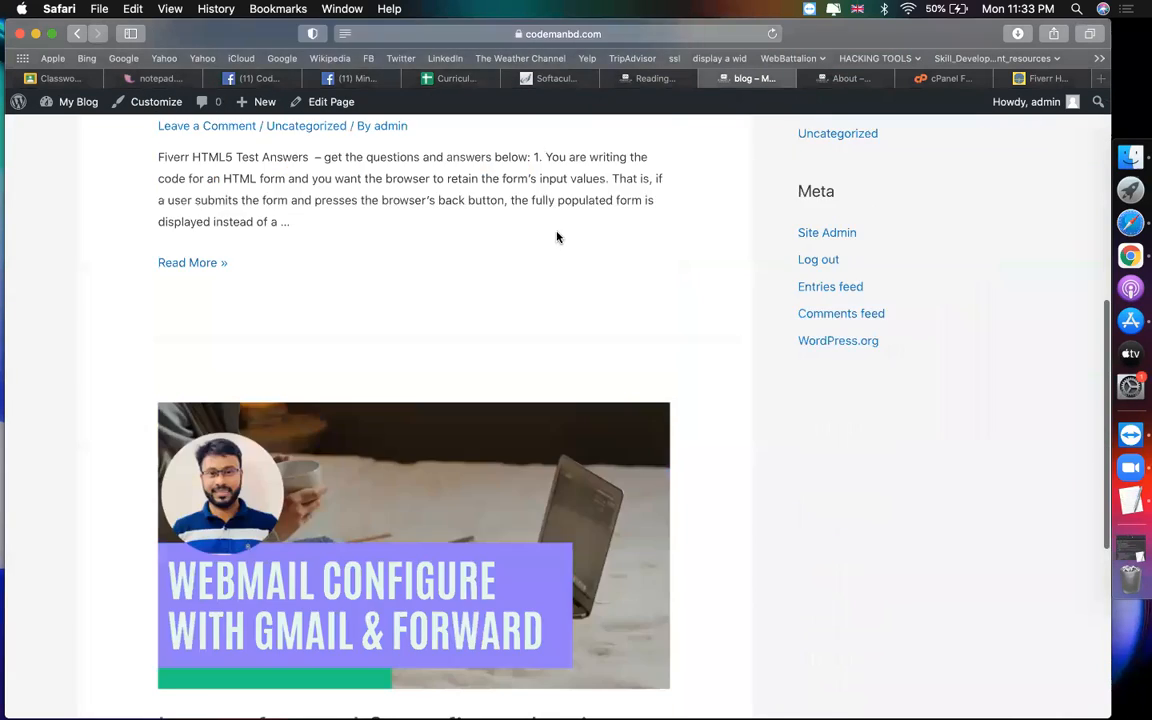
pyautogui.scroll(10, 557, 237)
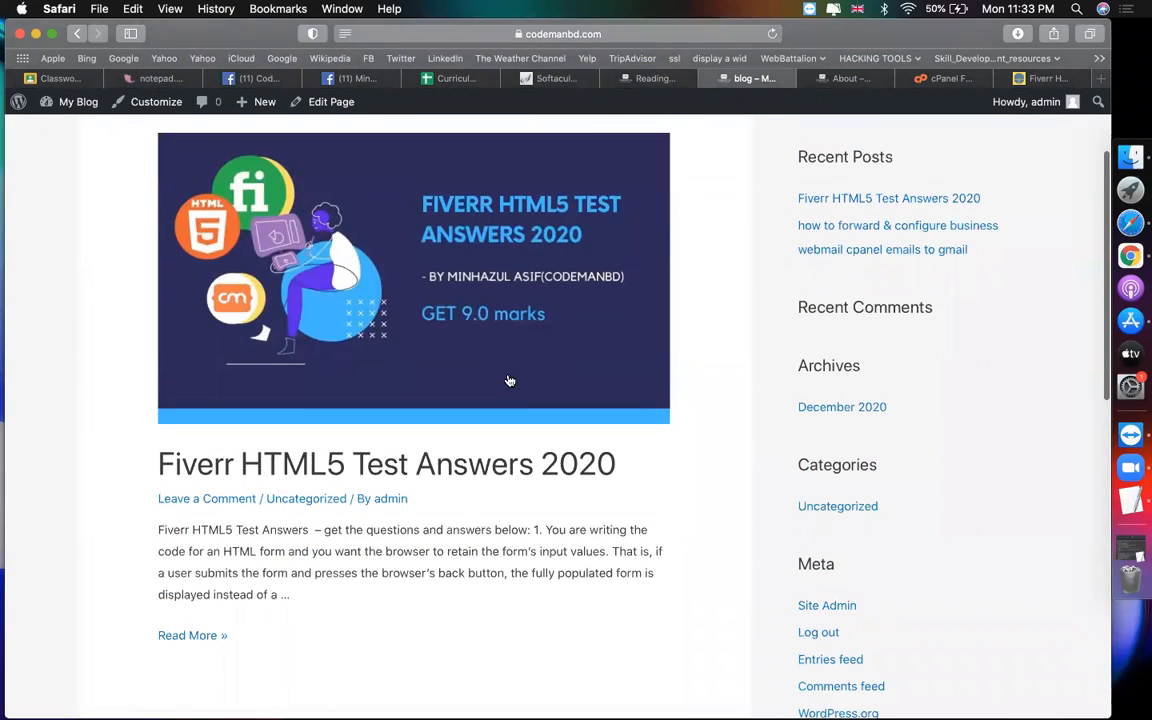
pyautogui.scroll(-6, 319, 442)
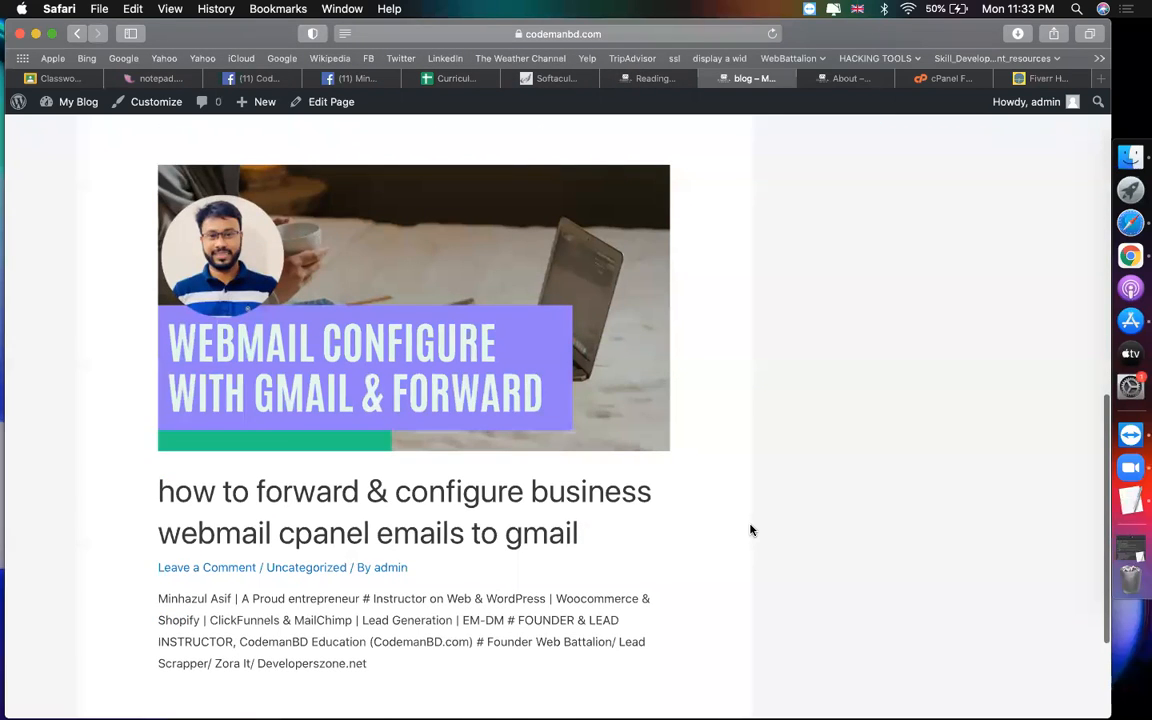
pyautogui.scroll(10, 751, 530)
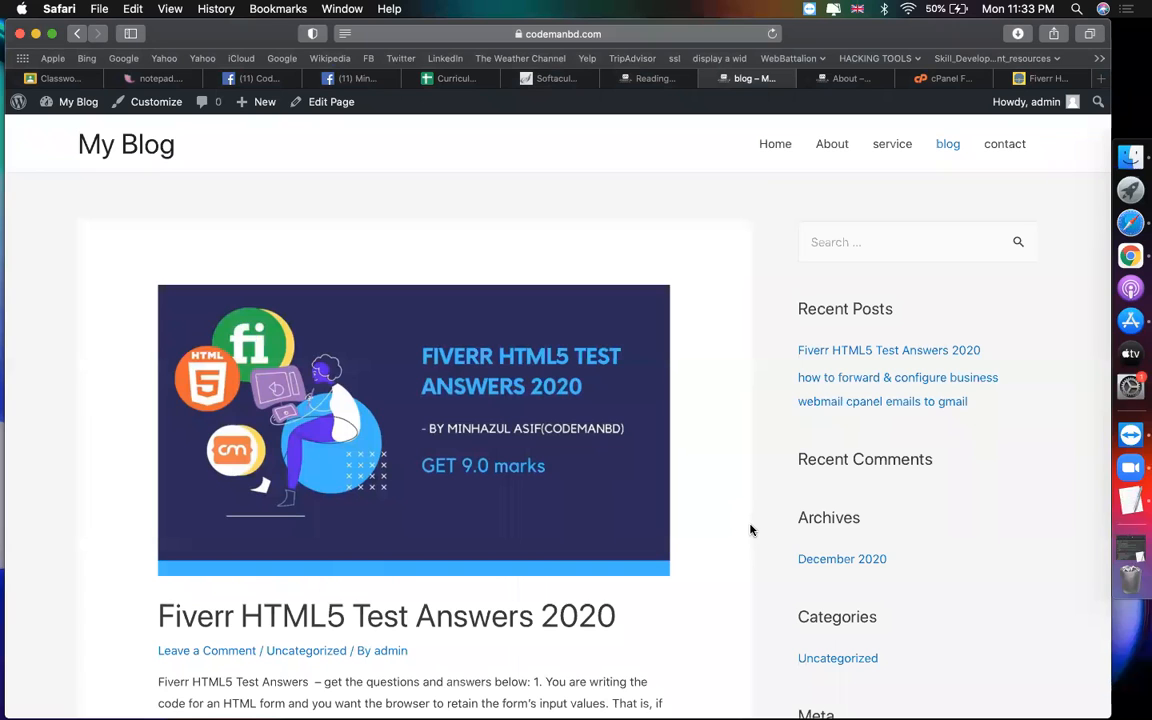
pyautogui.scroll(-5, 694, 571)
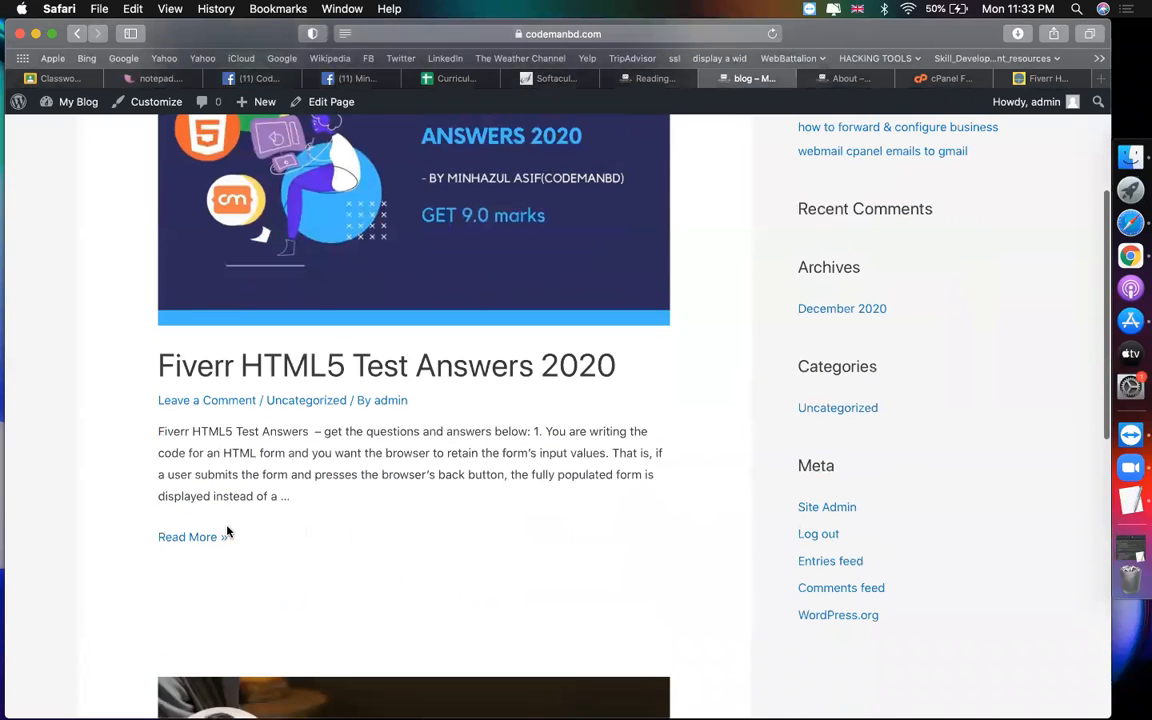
# Step: Open the full Fiverr HTML5 Test Answers 2020 post and read through it, including the comment area
pyautogui.click(195, 537)
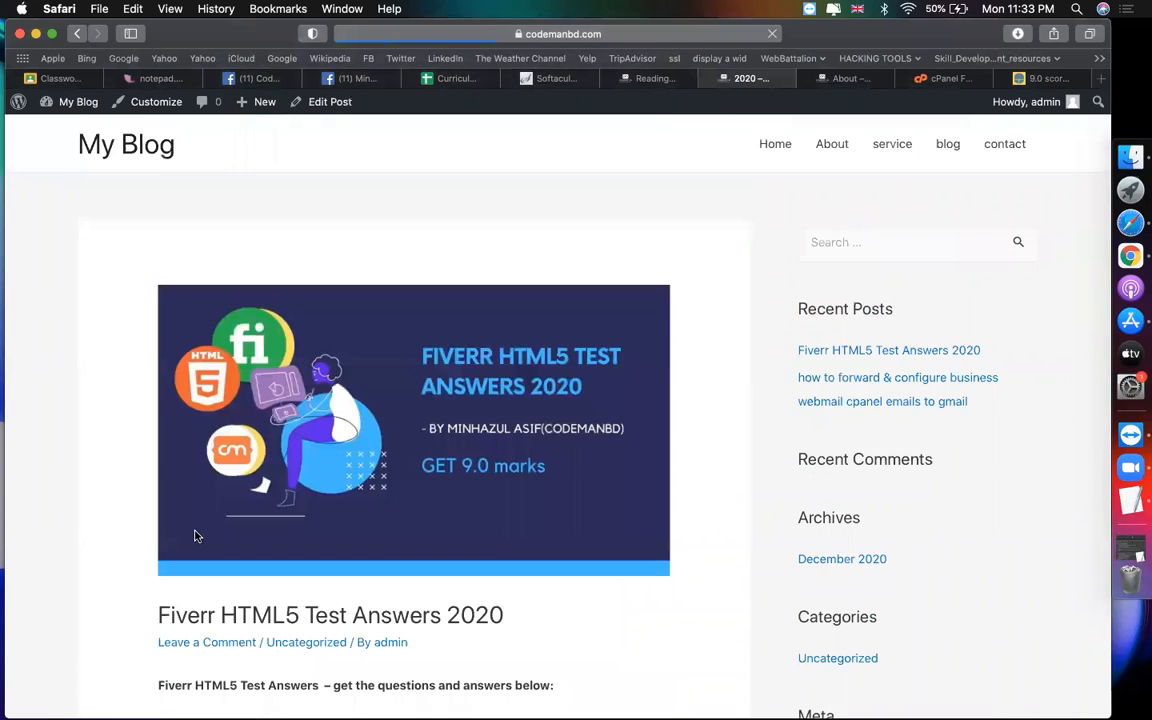
pyautogui.scroll(-7, 600, 480)
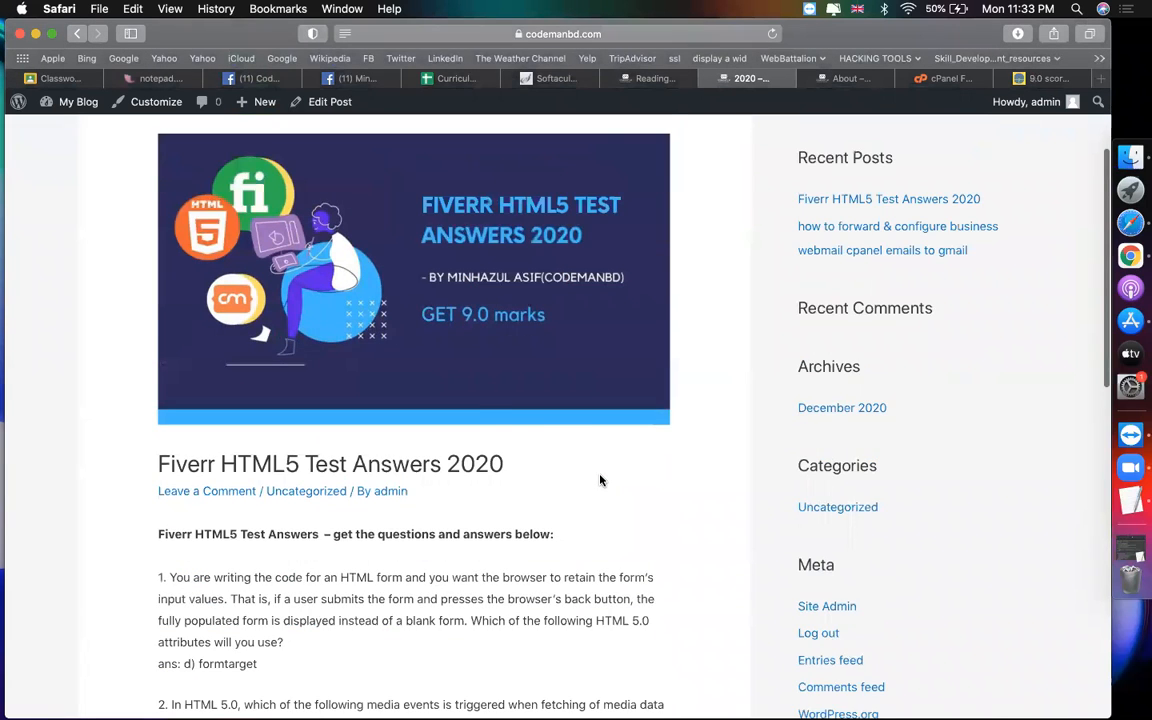
pyautogui.scroll(-3, 600, 480)
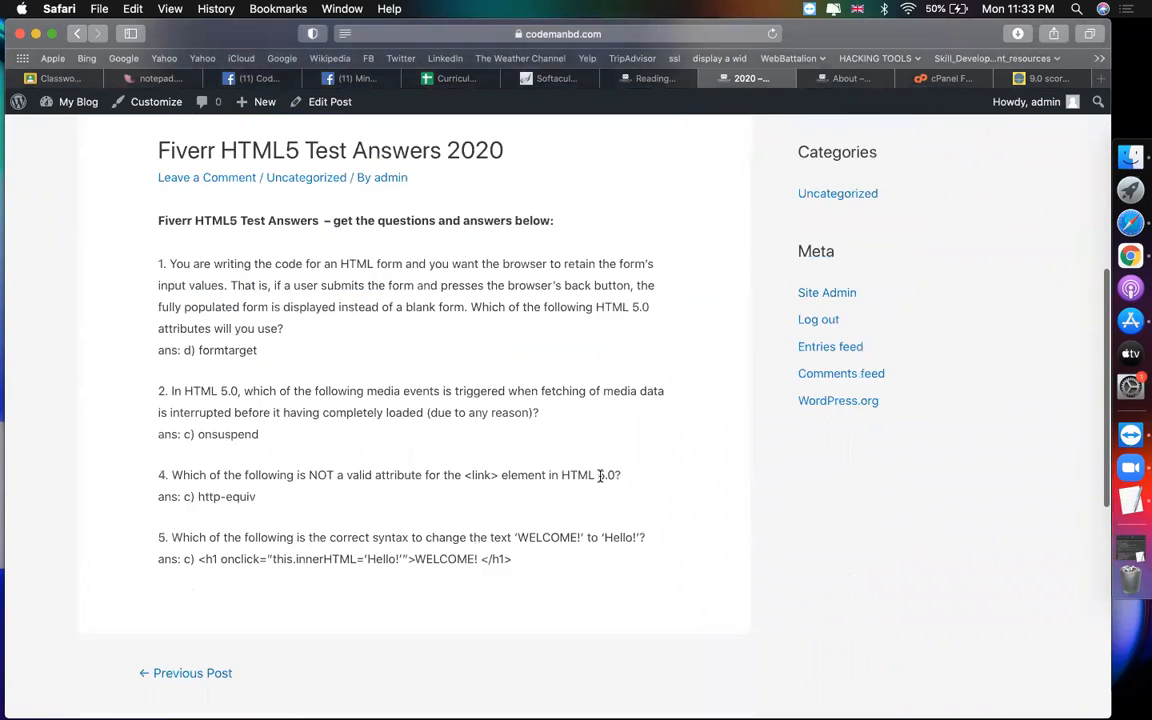
pyautogui.scroll(8, 600, 480)
pyautogui.scroll(1, 600, 481)
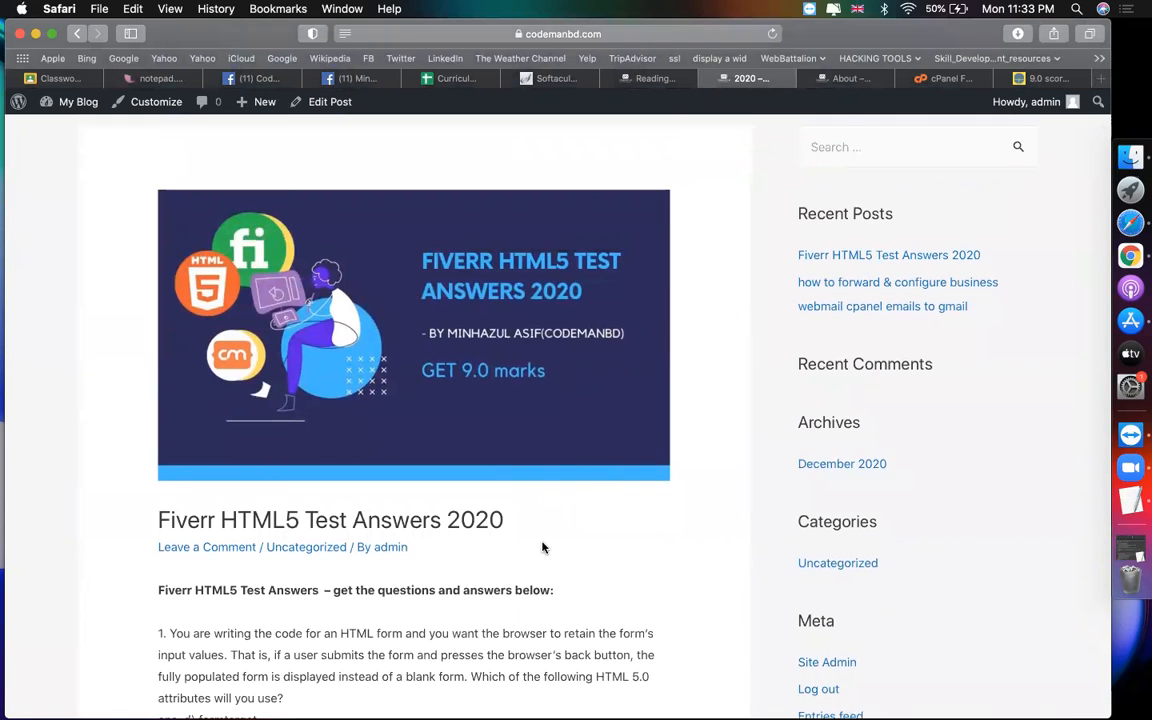
pyautogui.scroll(-5, 543, 548)
pyautogui.scroll(-3, 543, 548)
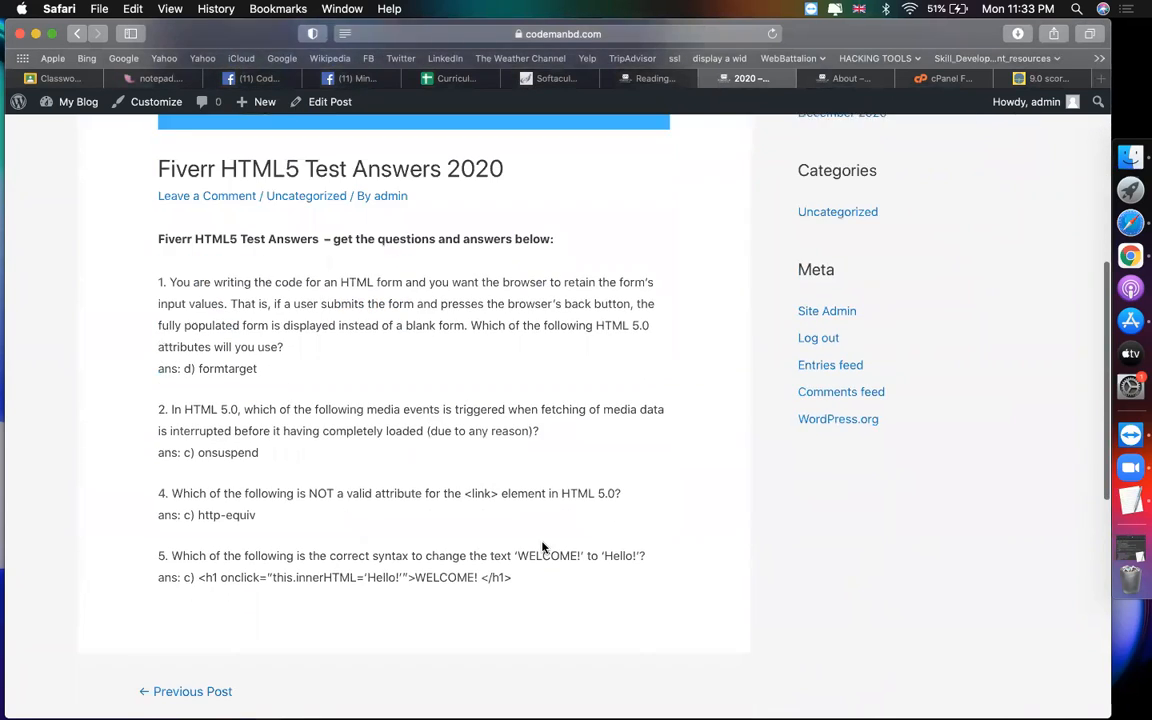
pyautogui.scroll(9, 543, 548)
pyautogui.scroll(-15, 543, 548)
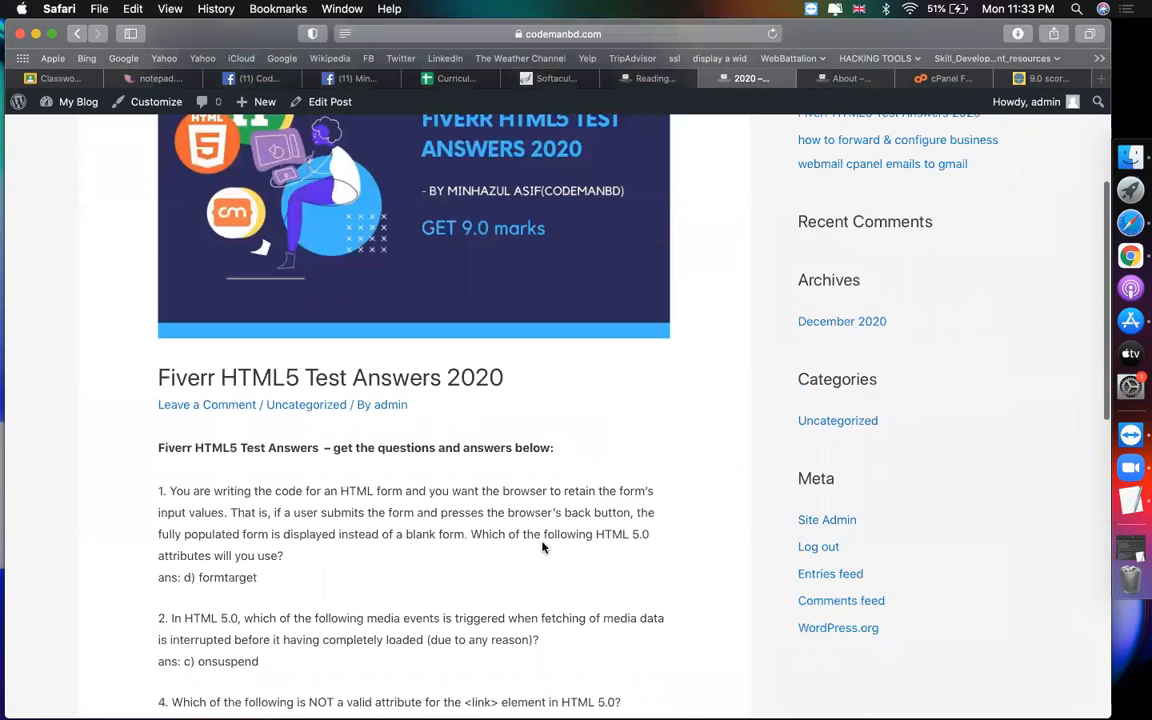
pyautogui.scroll(15, 543, 548)
pyautogui.scroll(-15, 543, 548)
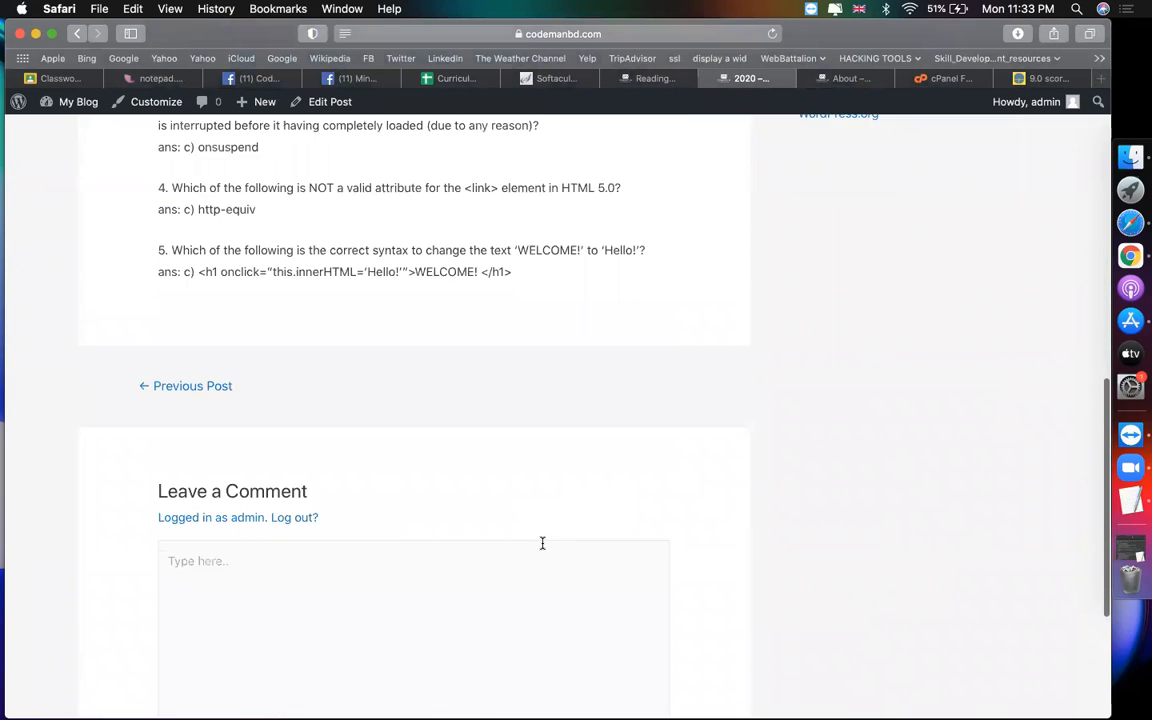
pyautogui.click(414, 465)
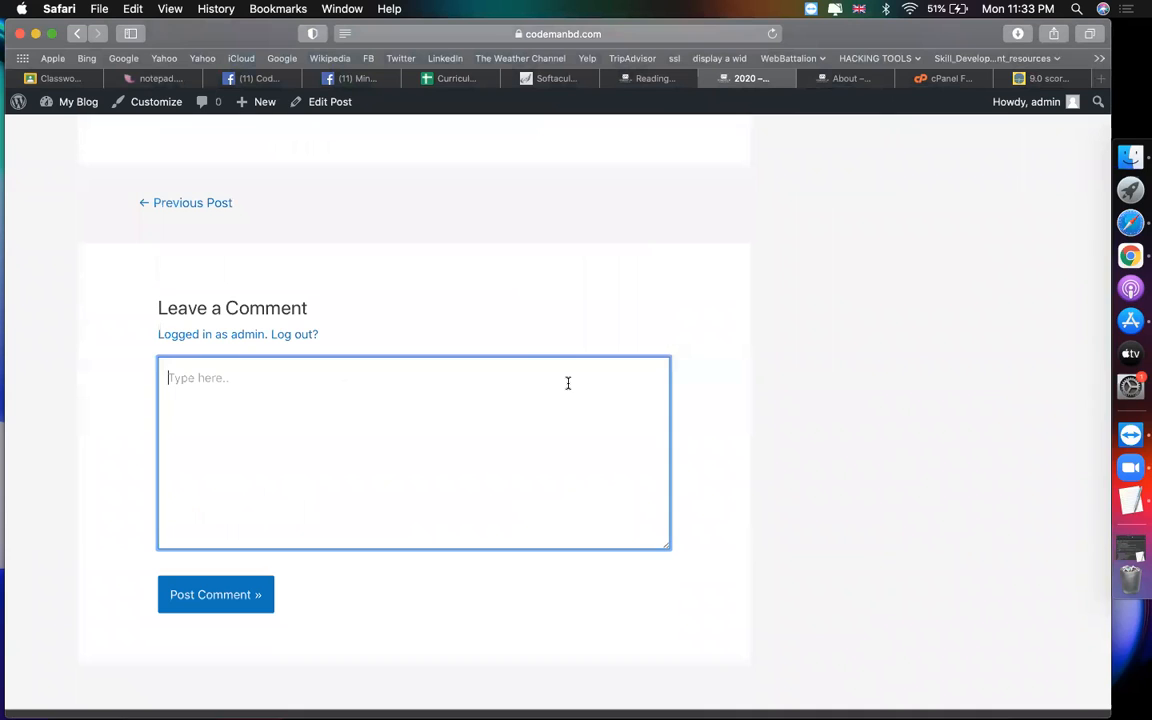
pyautogui.click(267, 198)
pyautogui.scroll(3, 499, 638)
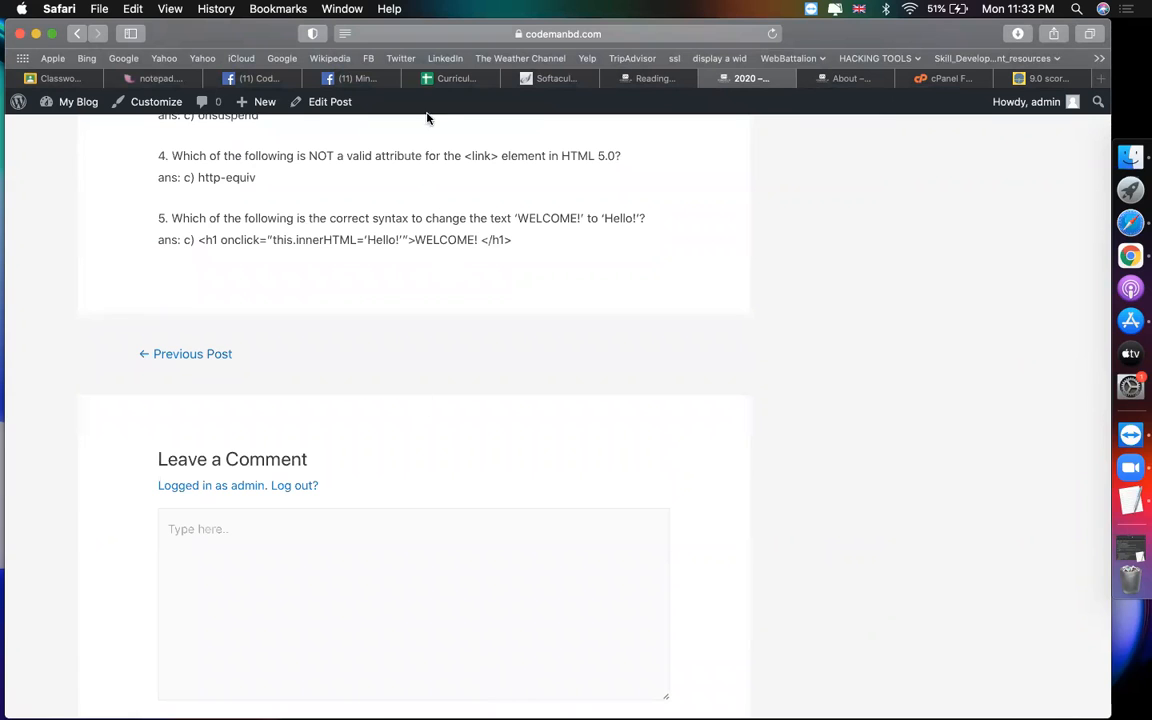
pyautogui.scroll(10, 206, 244)
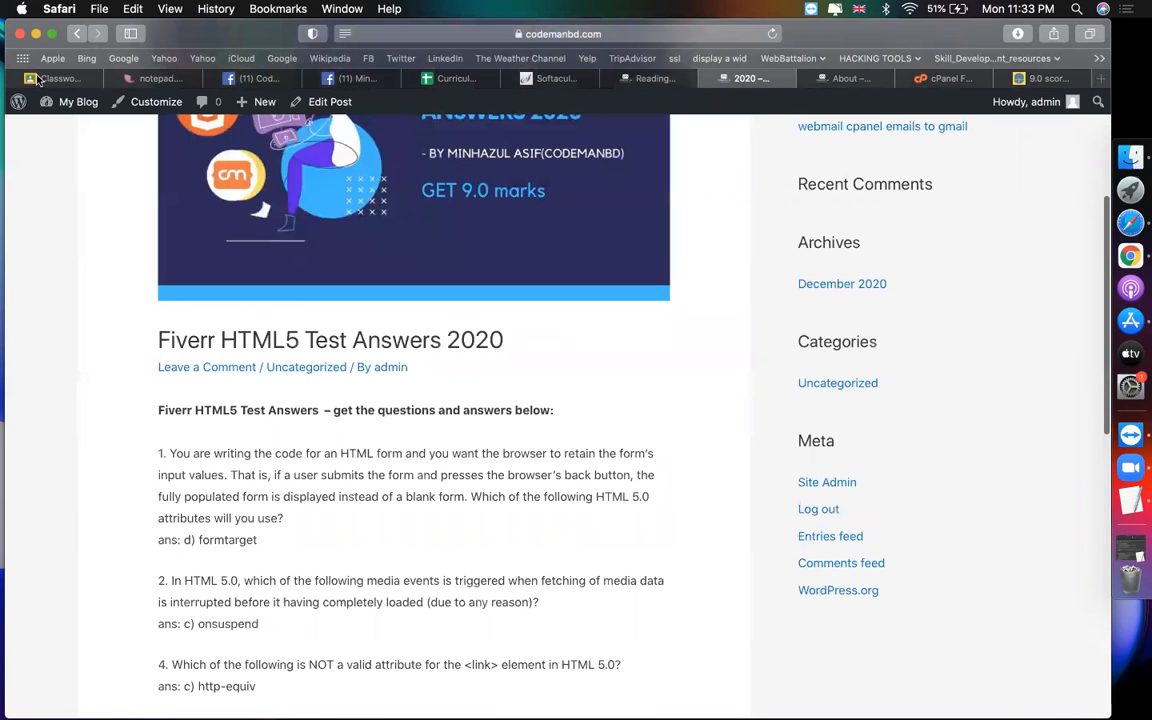
# Step: Go back to the blog listing and select its address, codemanbd.com/cmbd82/blog/
pyautogui.click(79, 34)
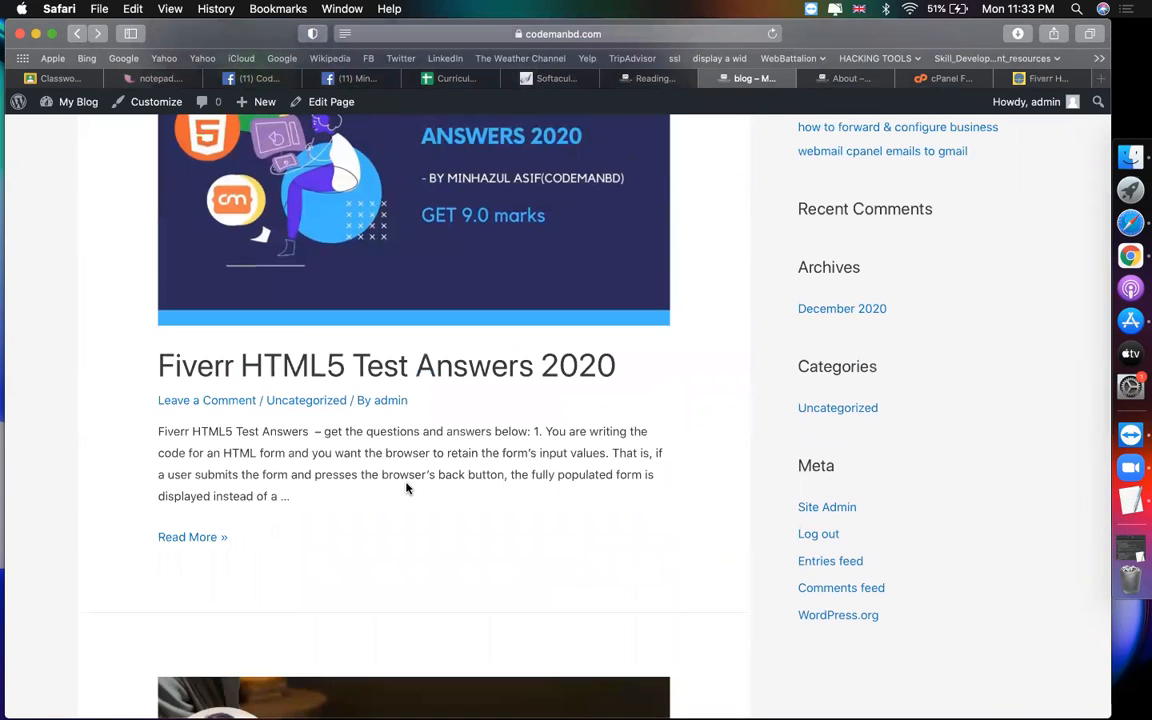
pyautogui.scroll(3, 407, 488)
pyautogui.scroll(3, 407, 488)
pyautogui.scroll(-5, 406, 488)
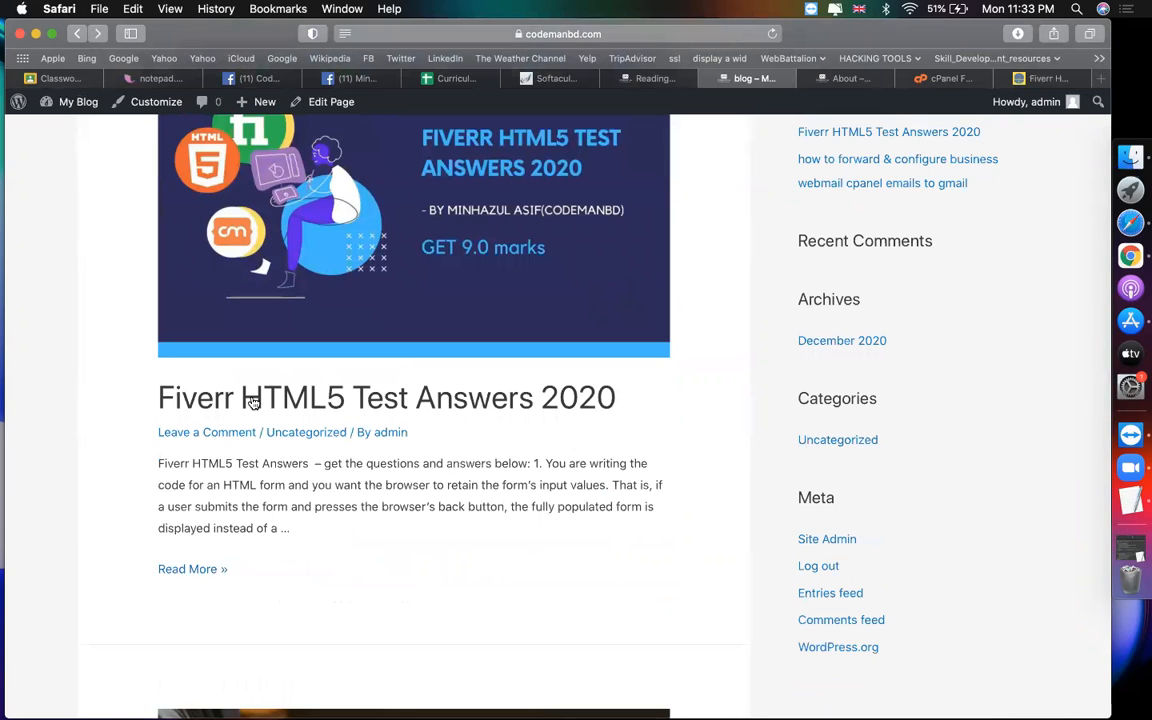
pyautogui.rightClick(195, 568)
pyautogui.click(380, 527)
pyautogui.click(300, 465)
pyautogui.click(613, 34)
# Step: Copy the blog URL, open it in a new Chrome tab, then return to Safari's Fiverr article
pyautogui.press('super+c')
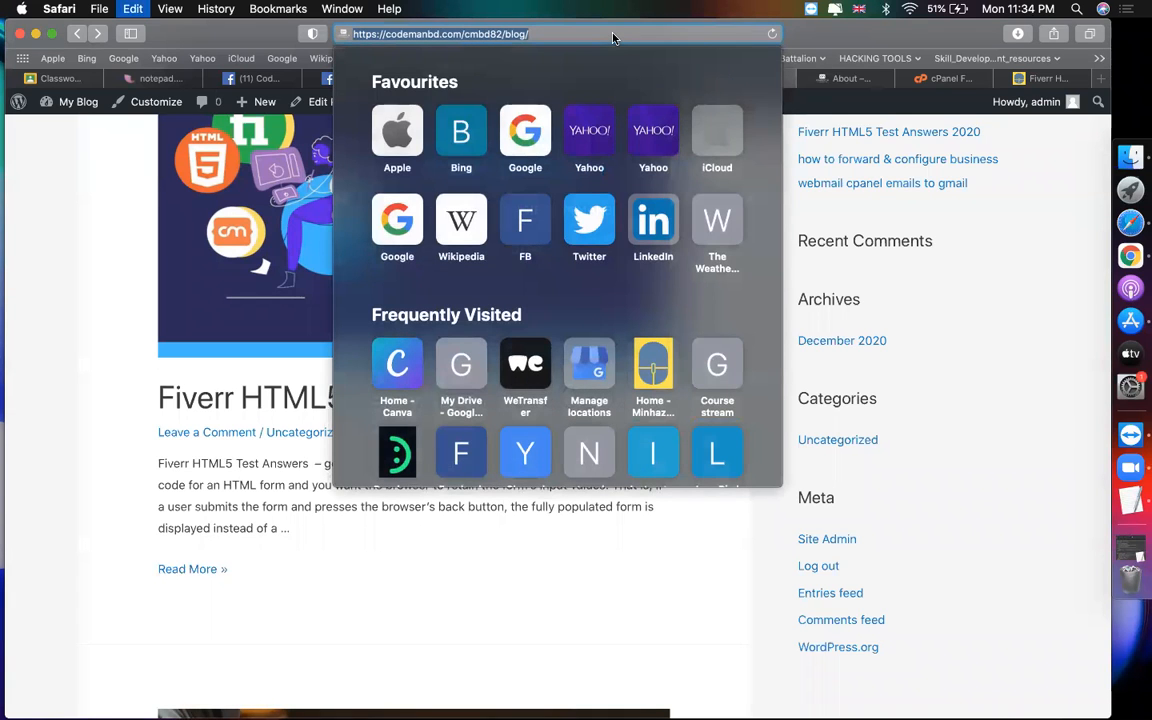
pyautogui.click(1090, 262)
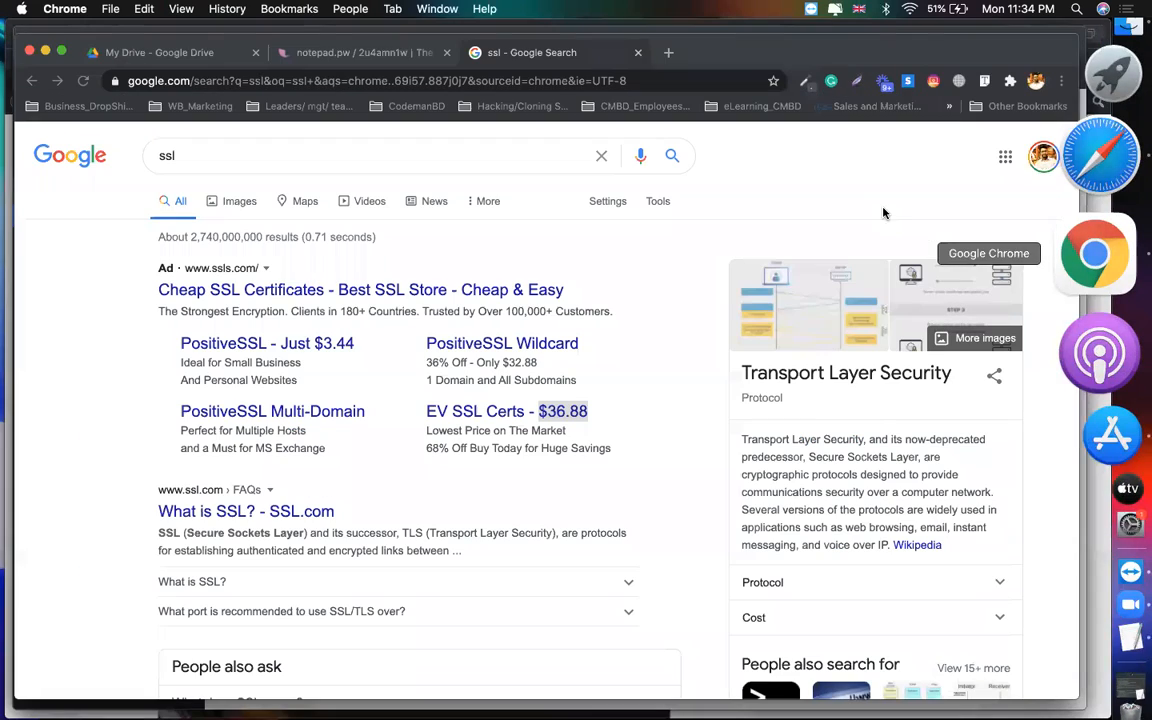
pyautogui.press('super+t')
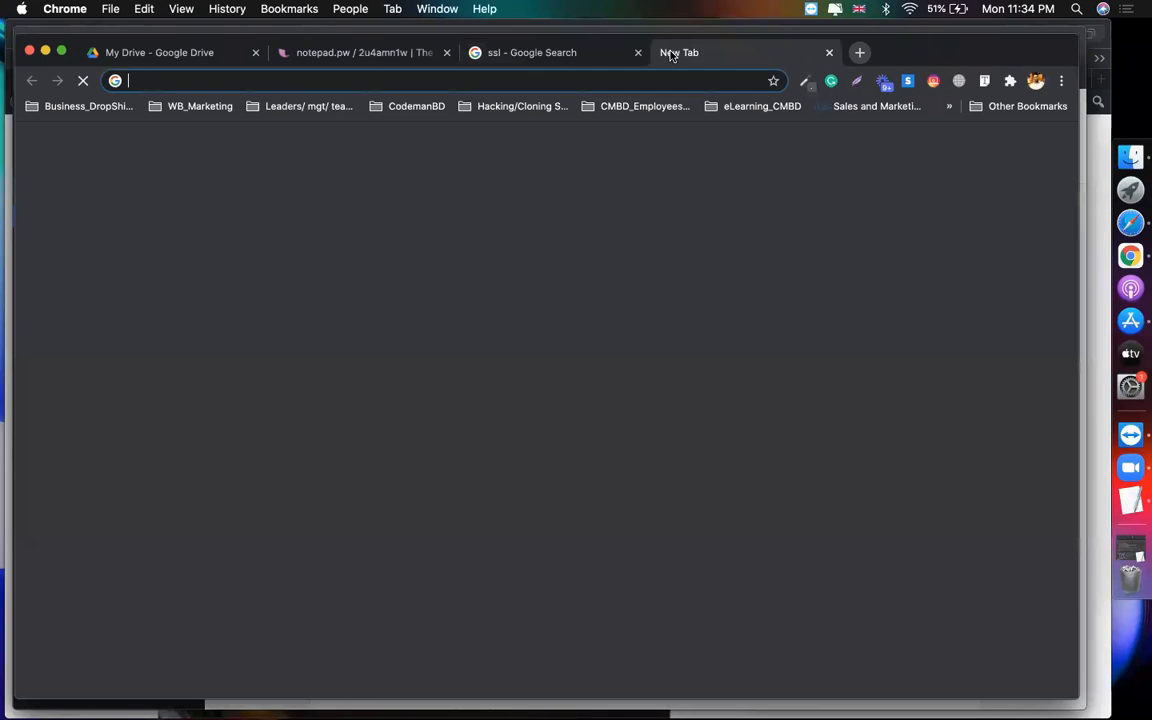
pyautogui.press('super+v')
pyautogui.press('Return')
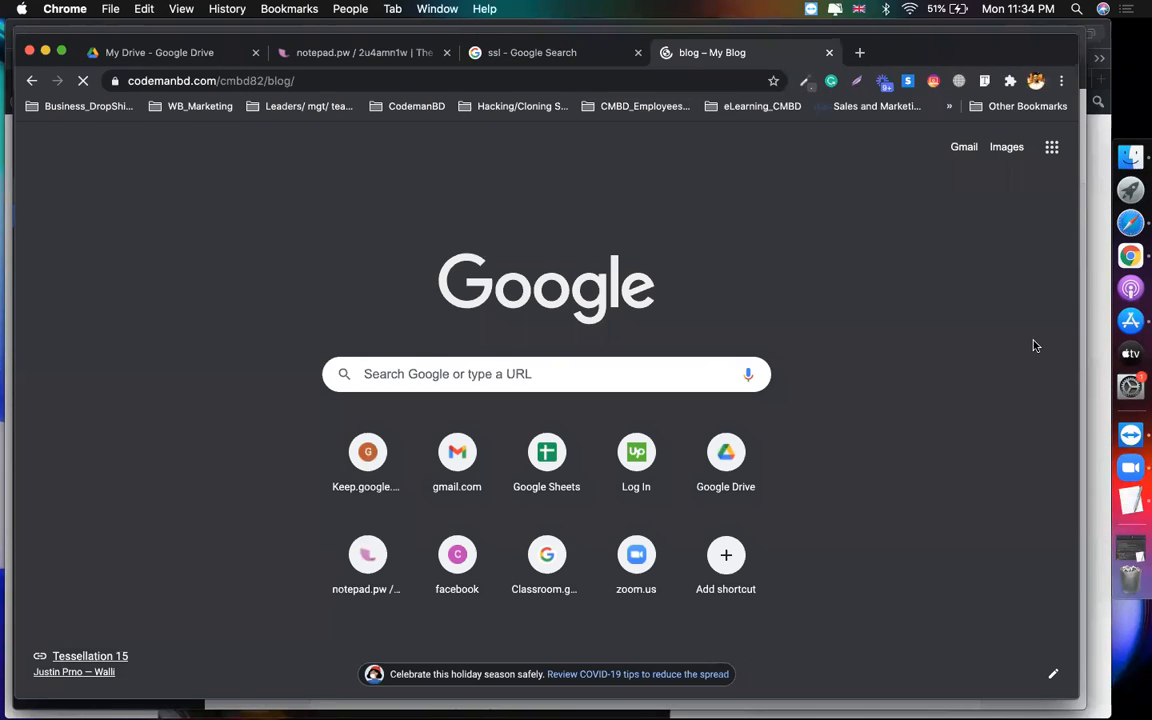
pyautogui.click(1095, 224)
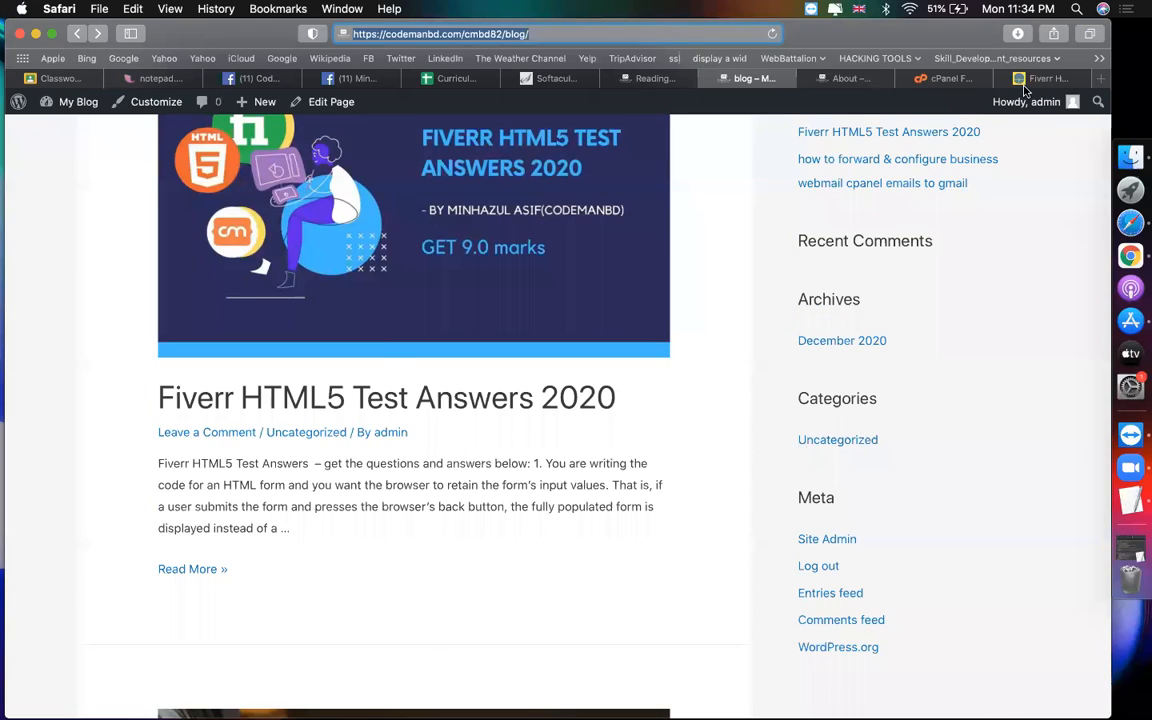
pyautogui.click(1045, 78)
# Step: Check the Fiverr HTML5 Test Answers article's full web address, then return to Reading Settings
pyautogui.click(537, 33)
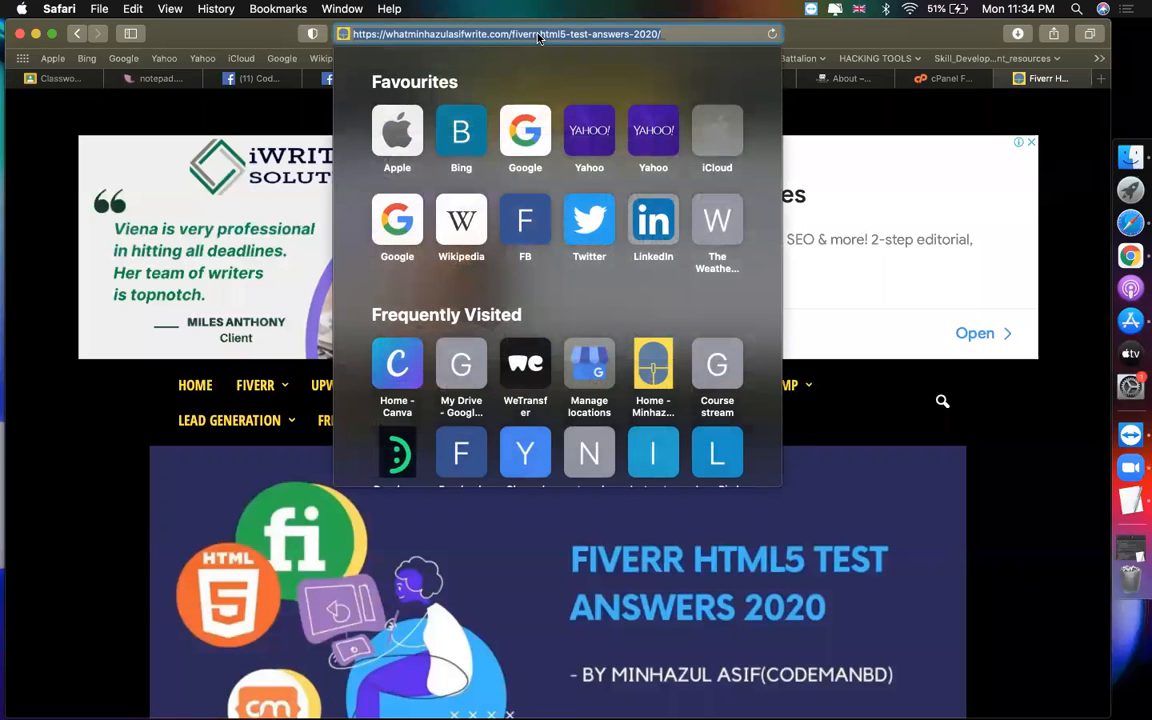
pyautogui.click(540, 33)
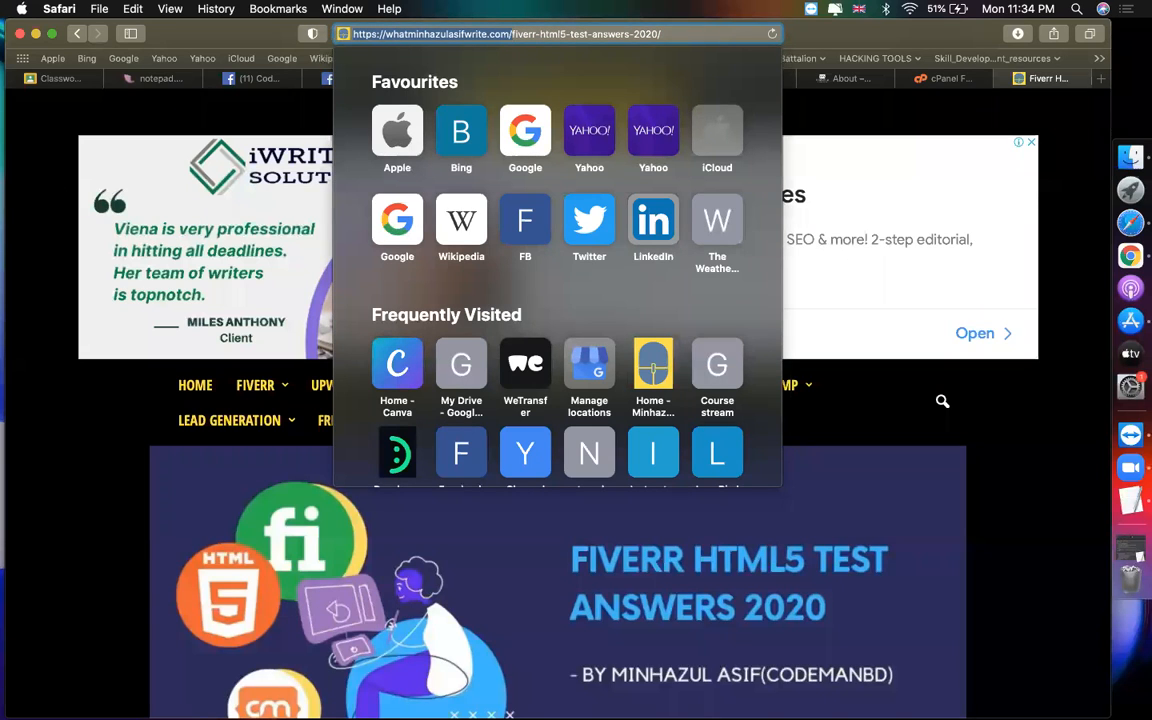
pyautogui.press('Escape')
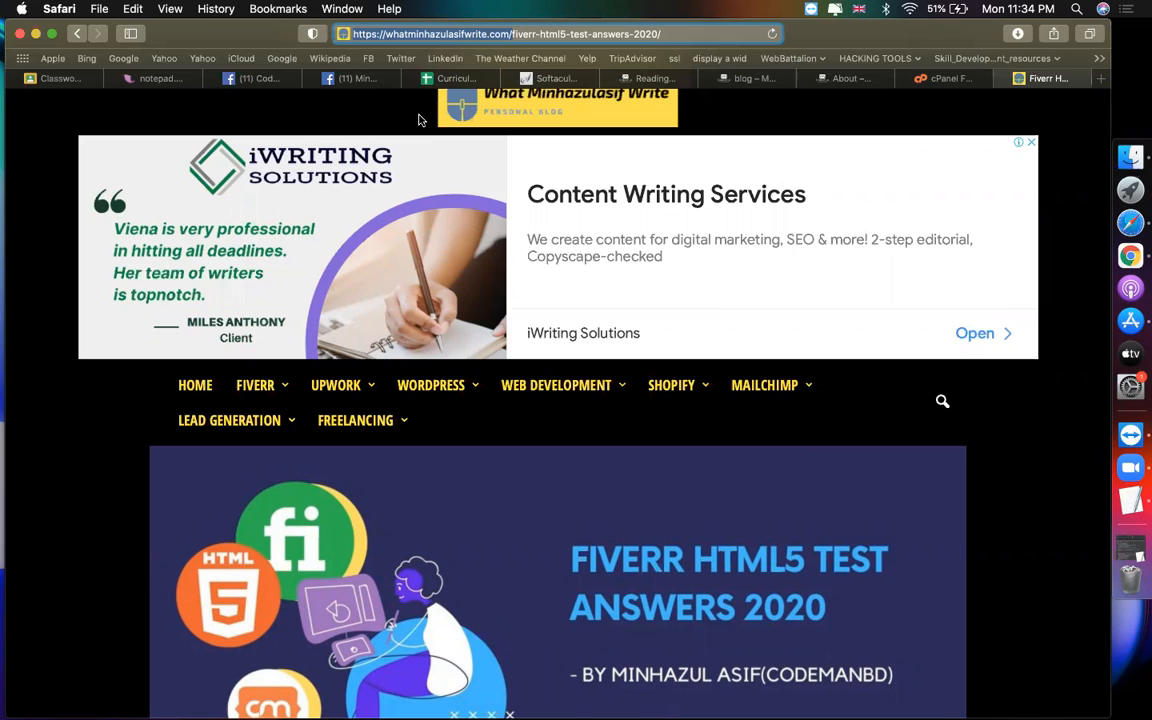
pyautogui.click(651, 80)
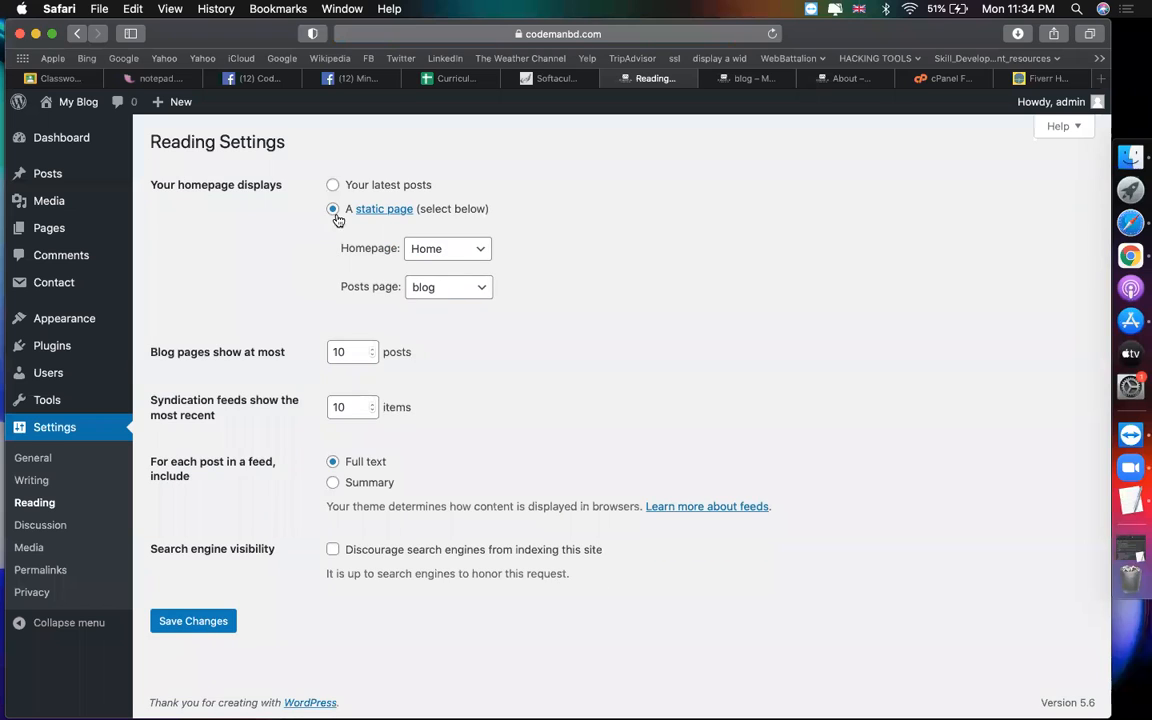
# Step: Keep blog as the posts page, then review the Posts and Pages lists
pyautogui.click(431, 287)
pyautogui.click(439, 290)
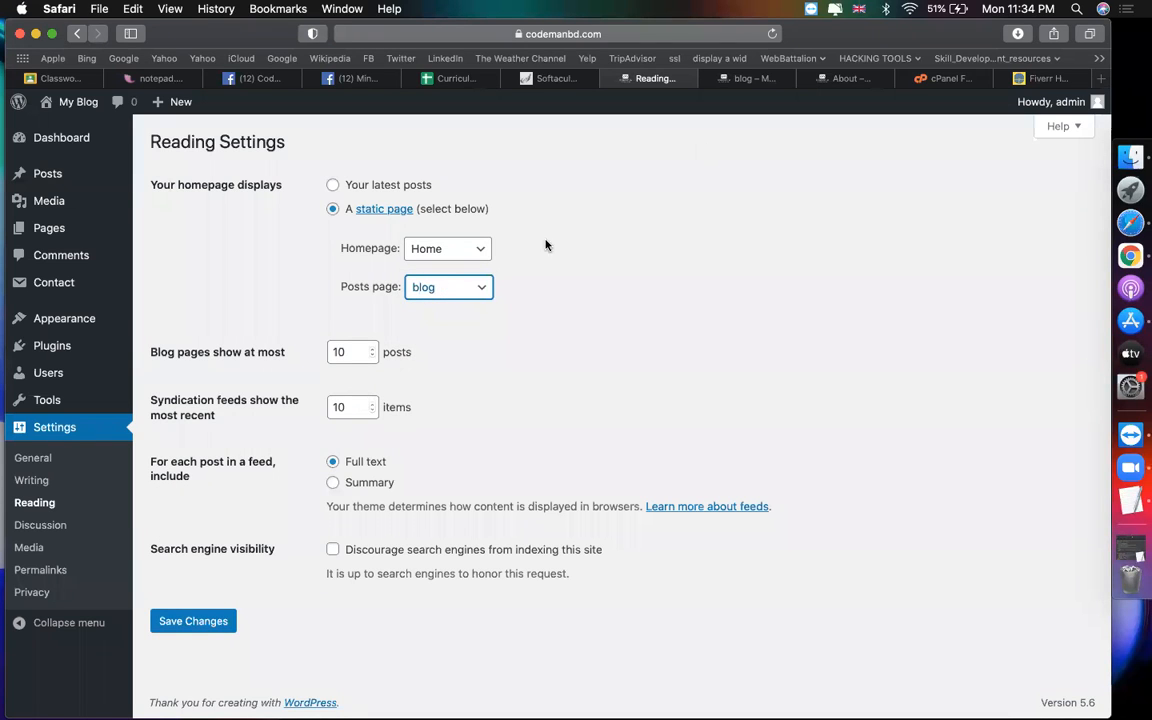
pyautogui.click(62, 173)
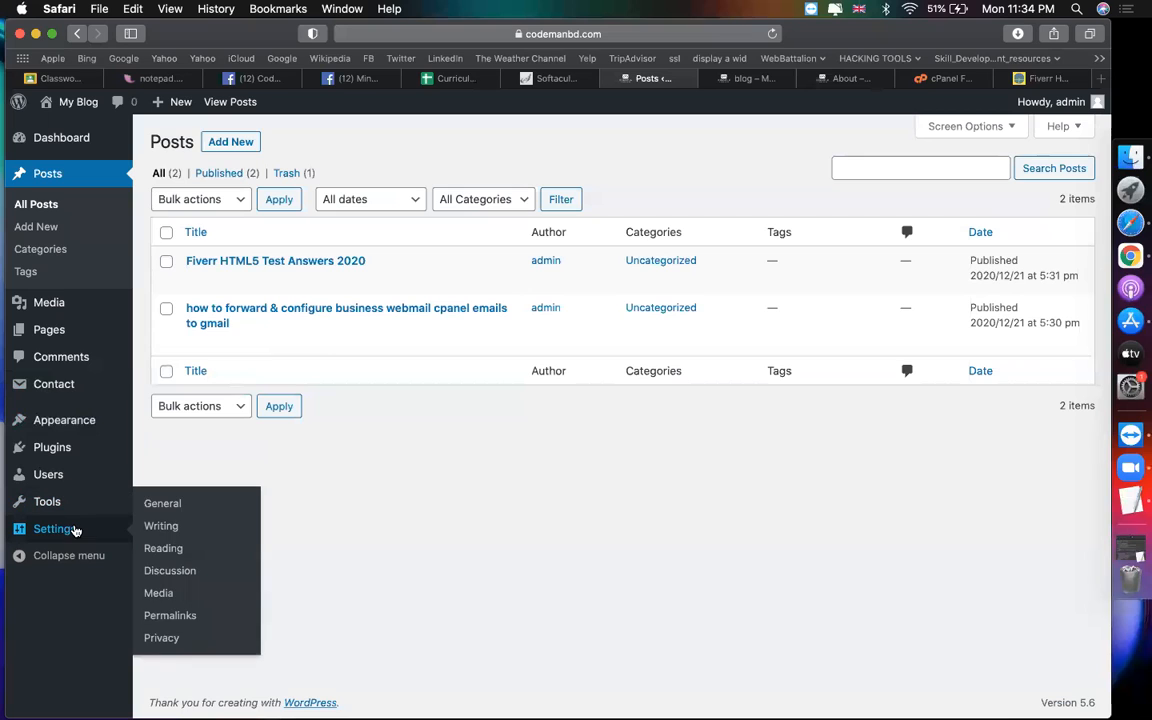
pyautogui.click(75, 328)
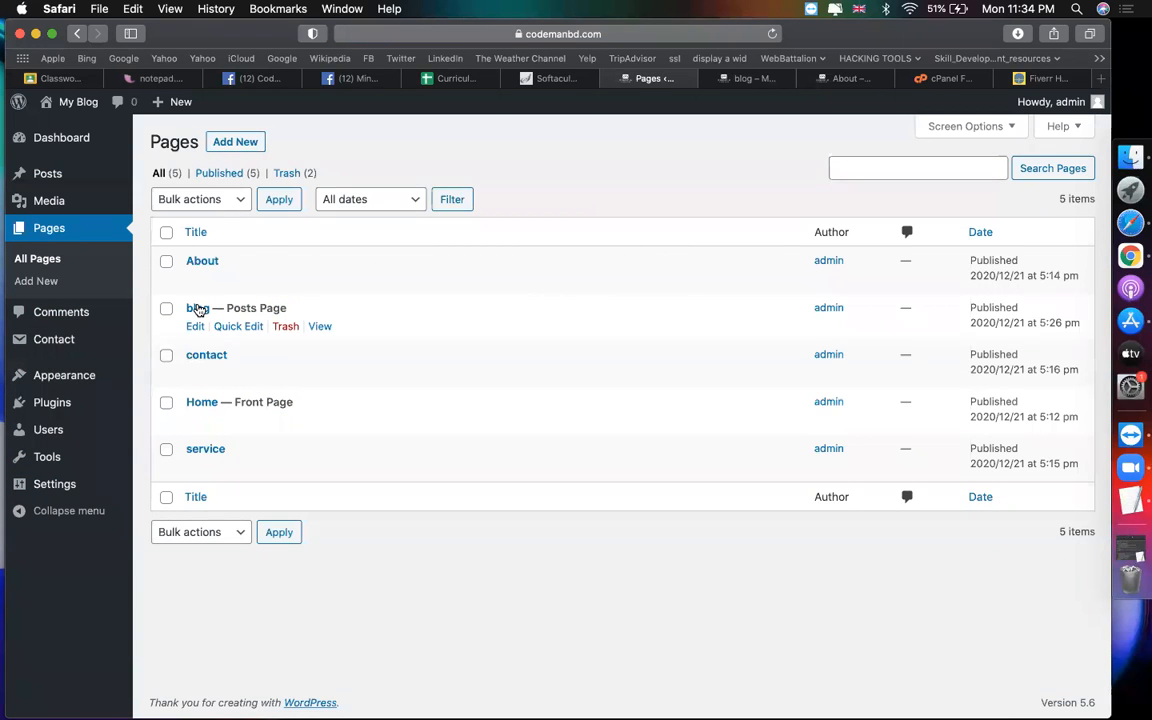
pyautogui.click(55, 175)
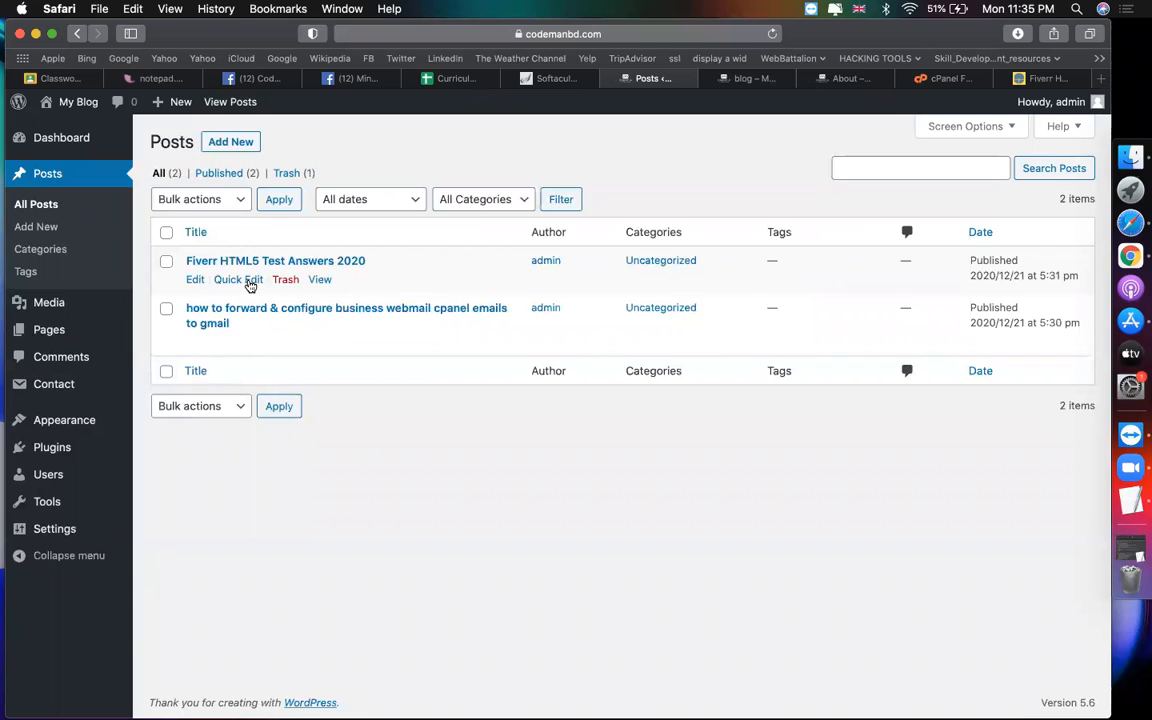
pyautogui.click(63, 330)
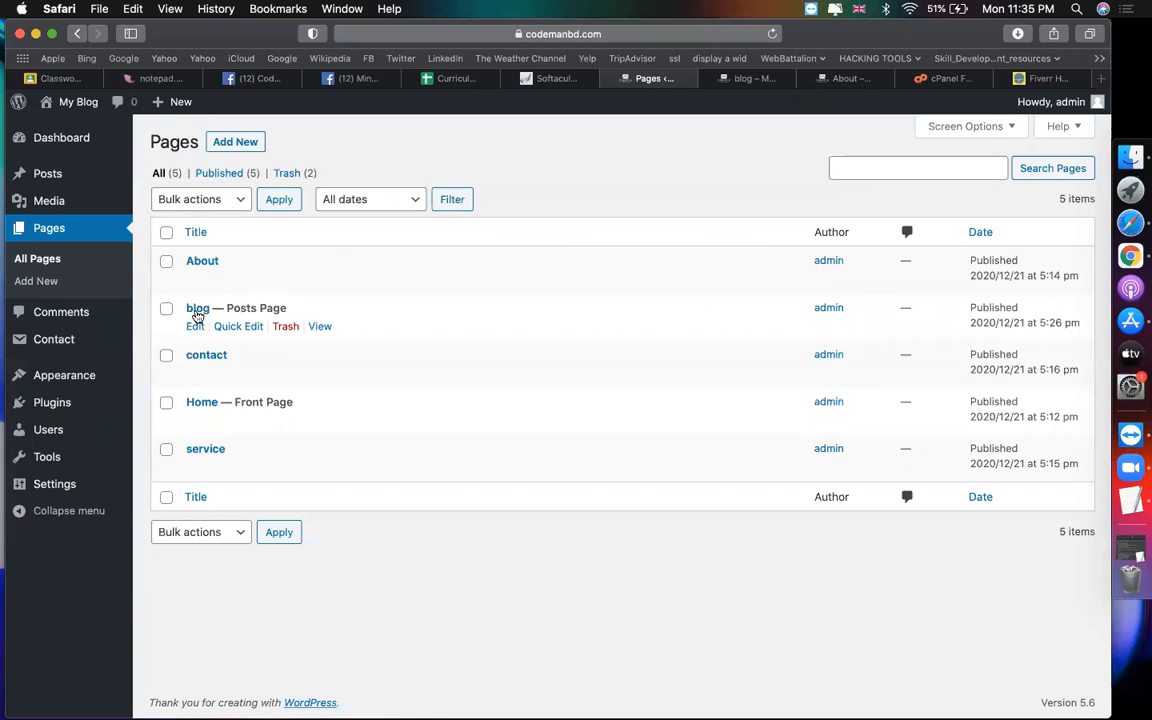
# Step: Reconfirm blog as the posts page in Reading Settings and preview the live blog page
pyautogui.moveTo(51, 483)
pyautogui.click(181, 532)
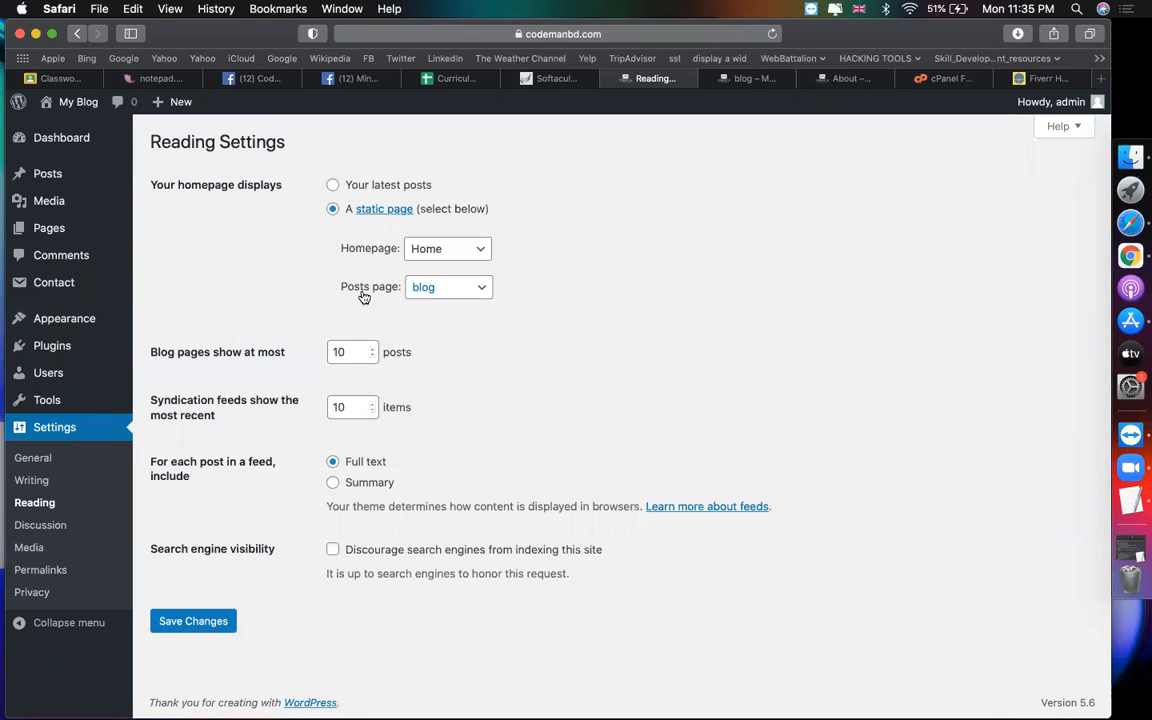
pyautogui.click(412, 290)
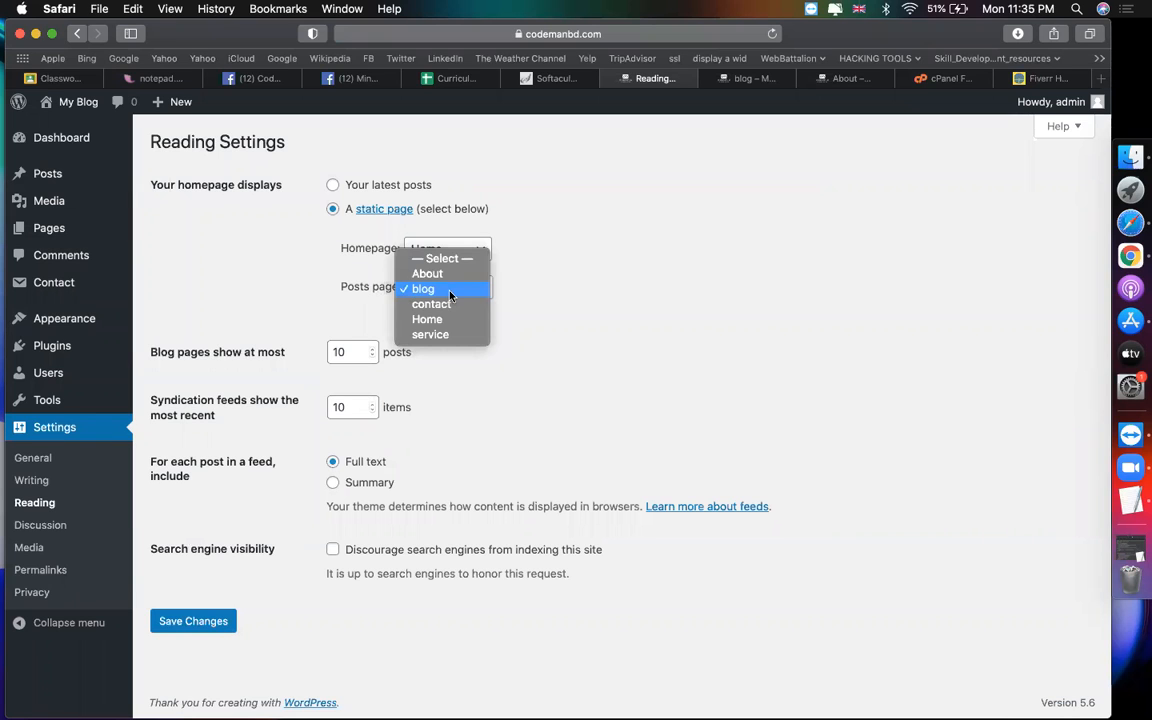
pyautogui.click(450, 297)
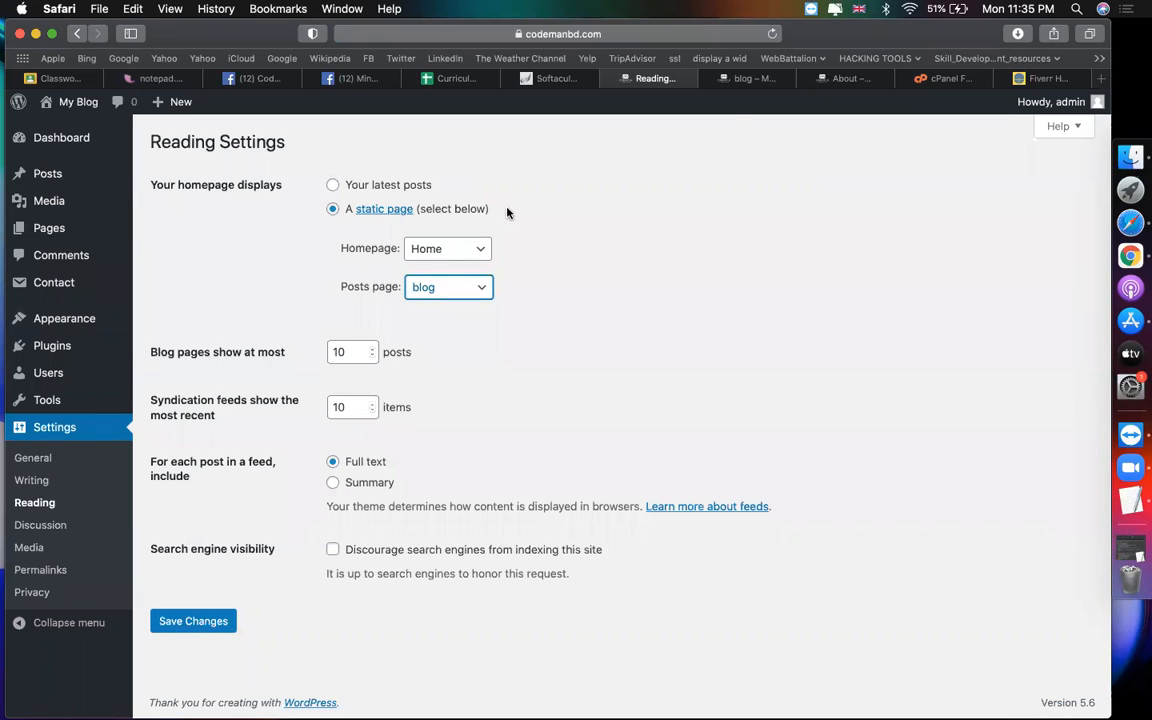
pyautogui.click(757, 80)
pyautogui.scroll(-7, 661, 334)
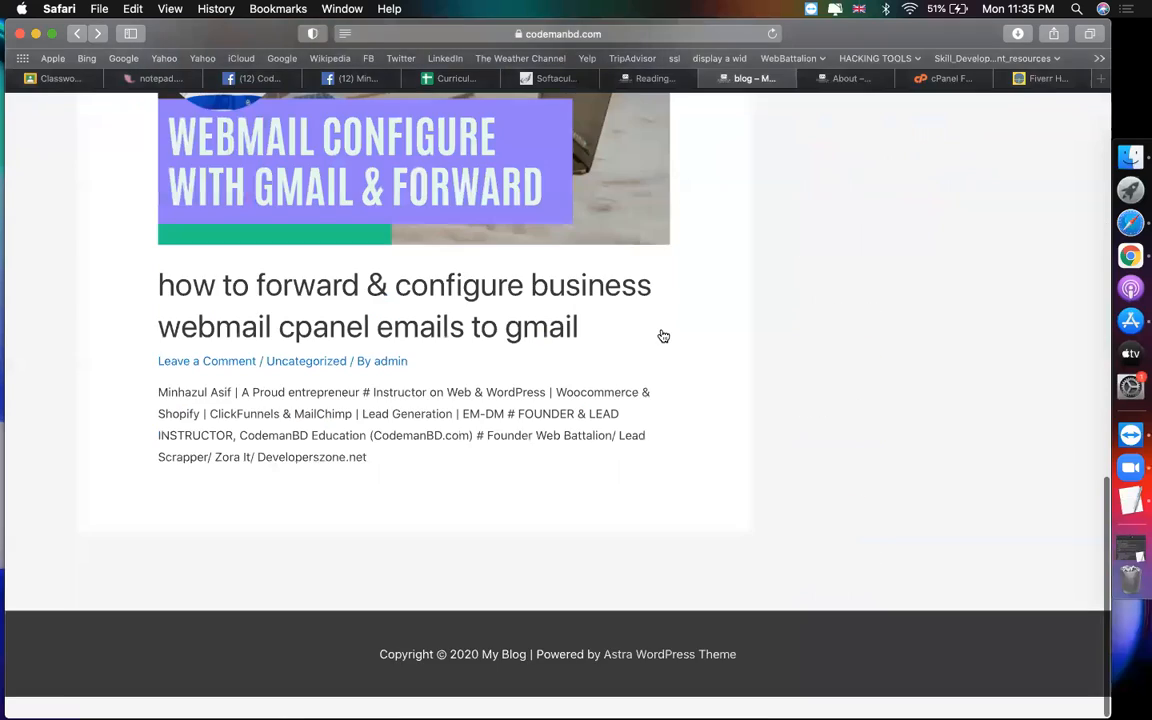
pyautogui.scroll(3, 633, 243)
pyautogui.scroll(5, 633, 243)
pyautogui.click(645, 78)
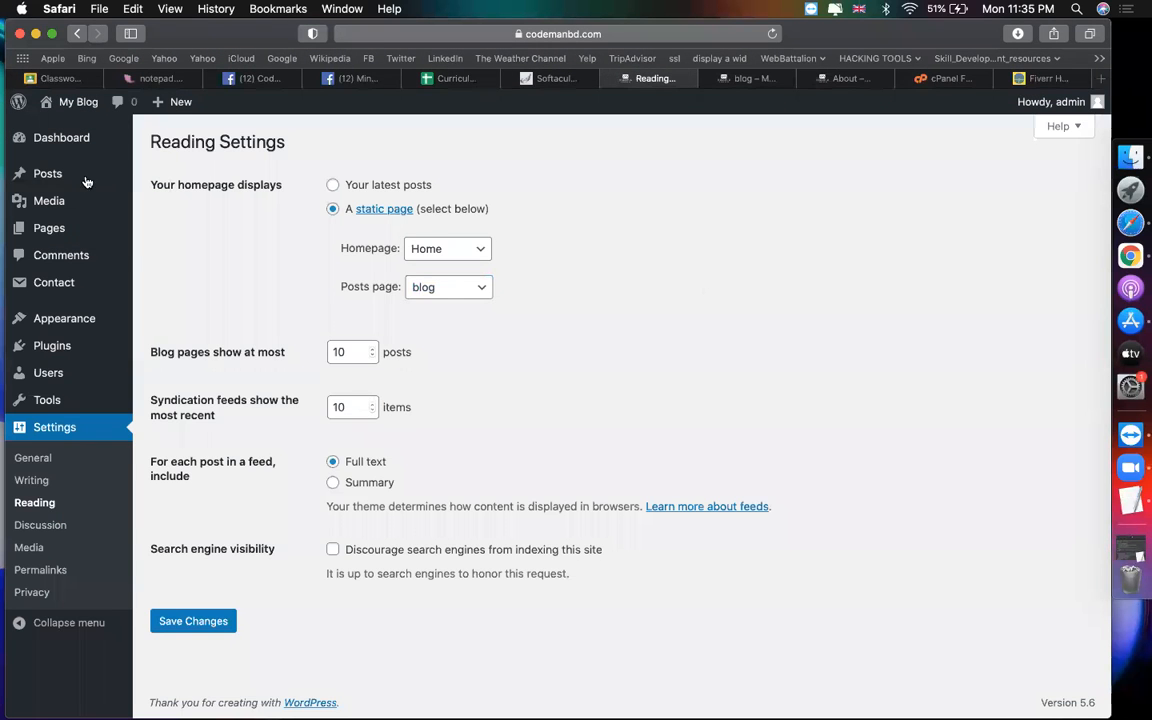
# Step: Open All Posts, then read the live Fiverr HTML5 Test Answers 2020 post
pyautogui.click(148, 177)
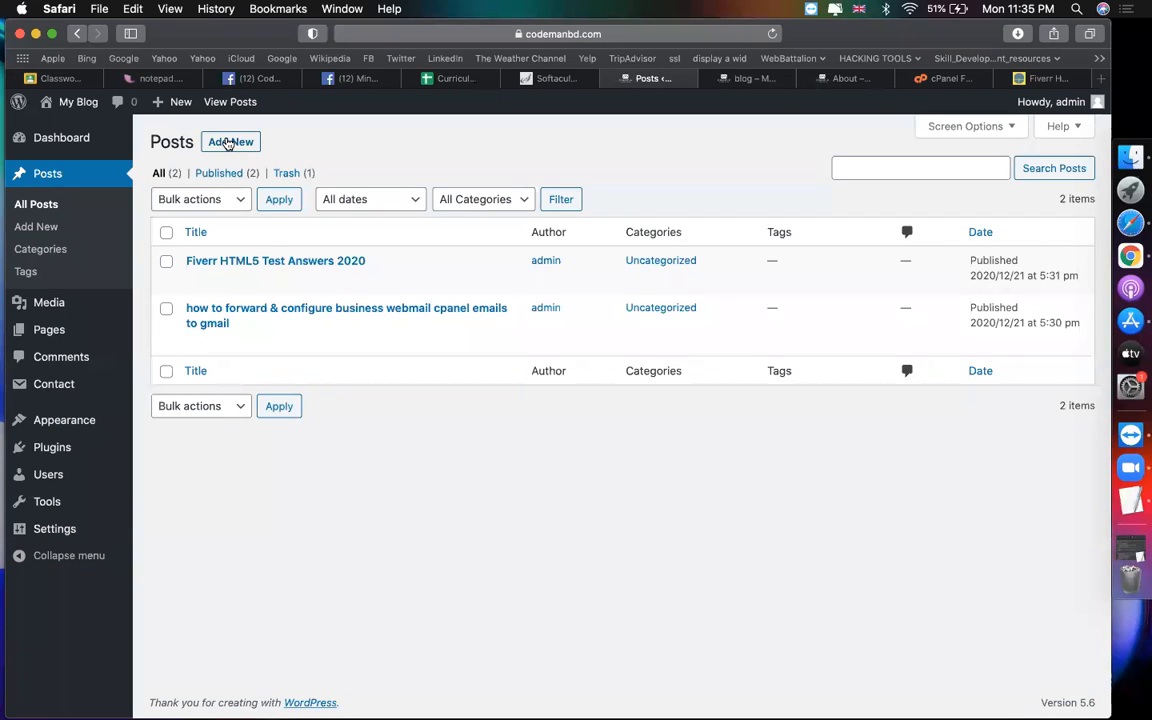
pyautogui.click(753, 78)
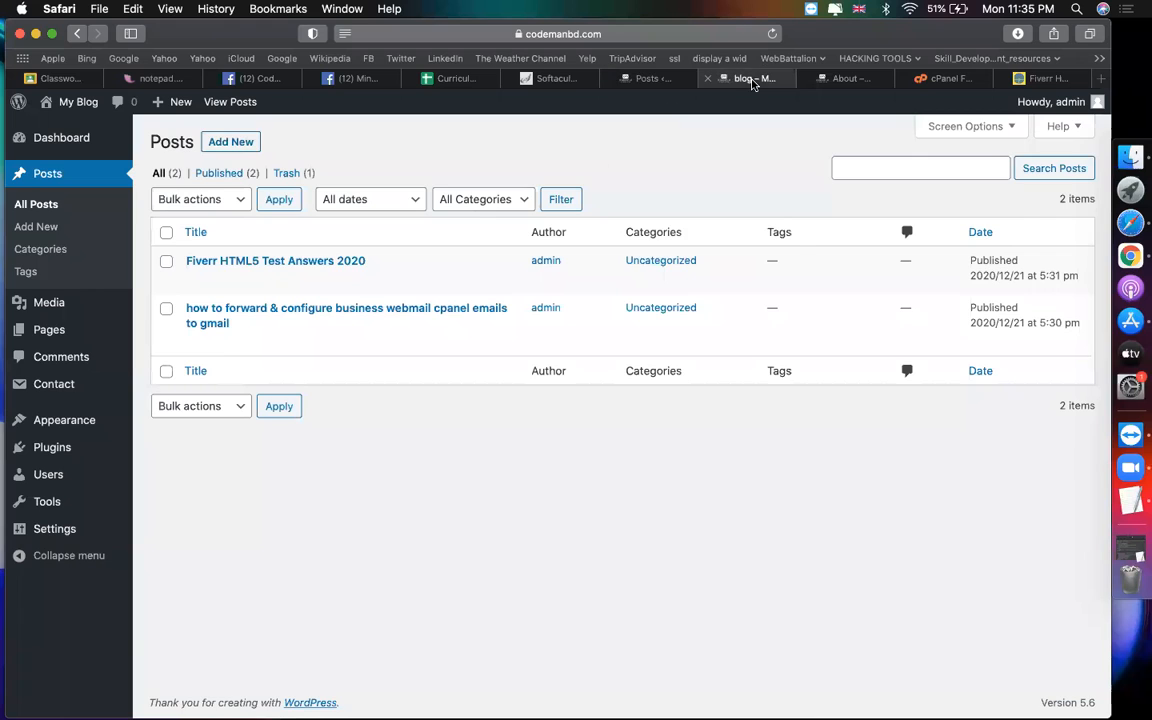
pyautogui.scroll(-3, 423, 438)
pyautogui.scroll(-2, 423, 438)
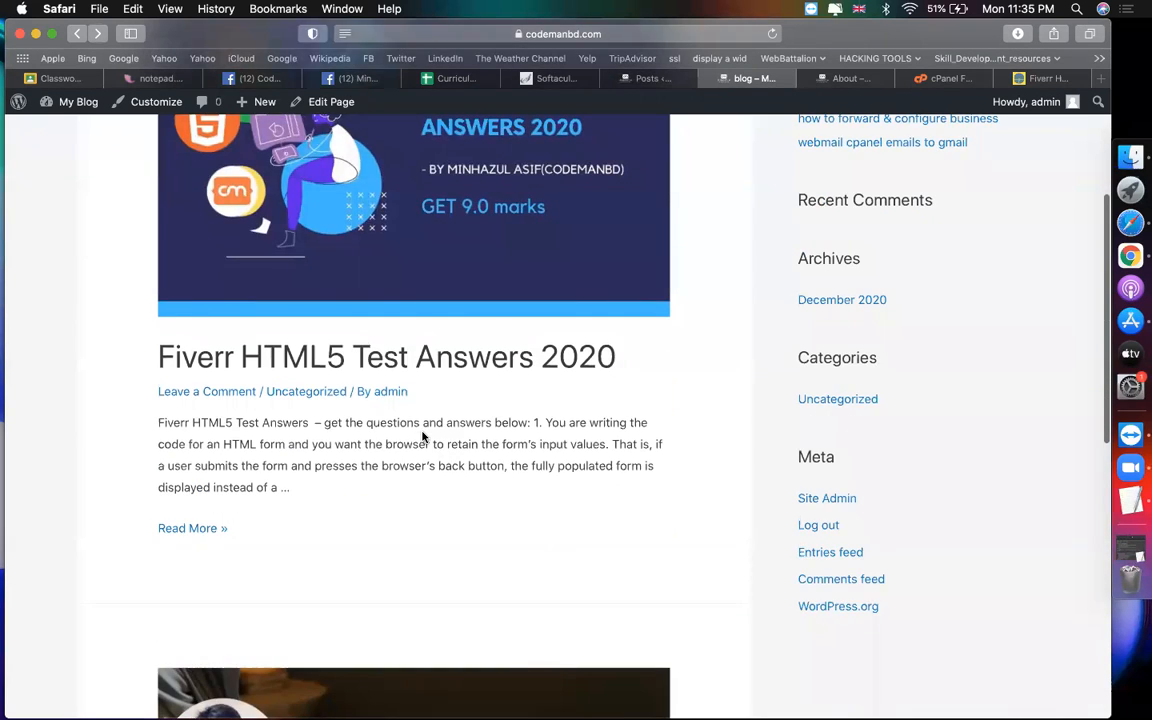
pyautogui.scroll(-4, 421, 437)
pyautogui.scroll(6, 400, 440)
pyautogui.click(296, 508)
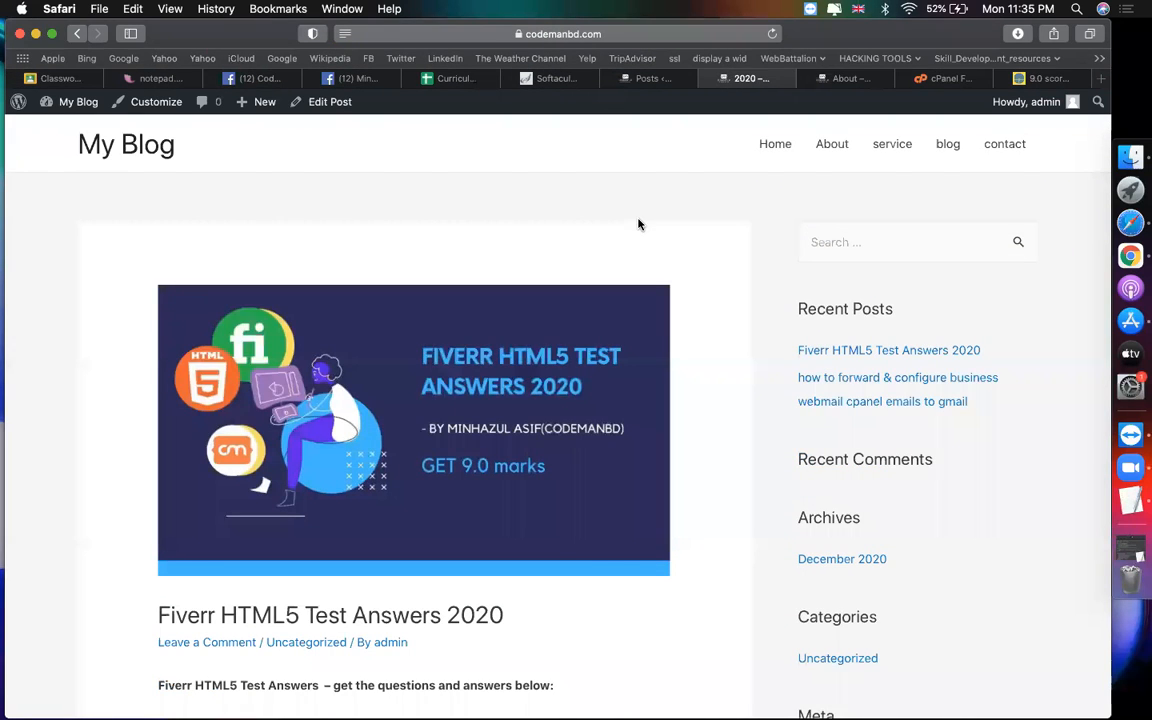
pyautogui.scroll(-3, 638, 222)
pyautogui.scroll(3, 638, 222)
pyautogui.scroll(2, 743, 234)
pyautogui.click(645, 79)
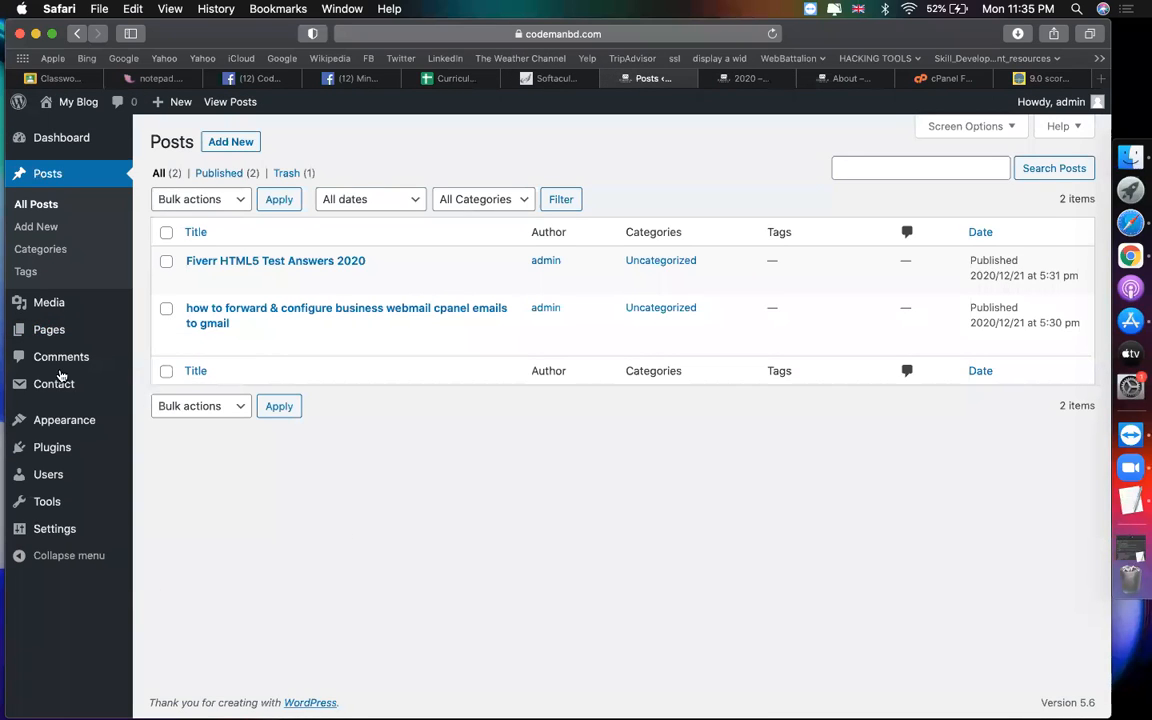
# Step: Look over the Menus, Reading and Permalink settings screens
pyautogui.moveTo(50, 422)
pyautogui.click(179, 490)
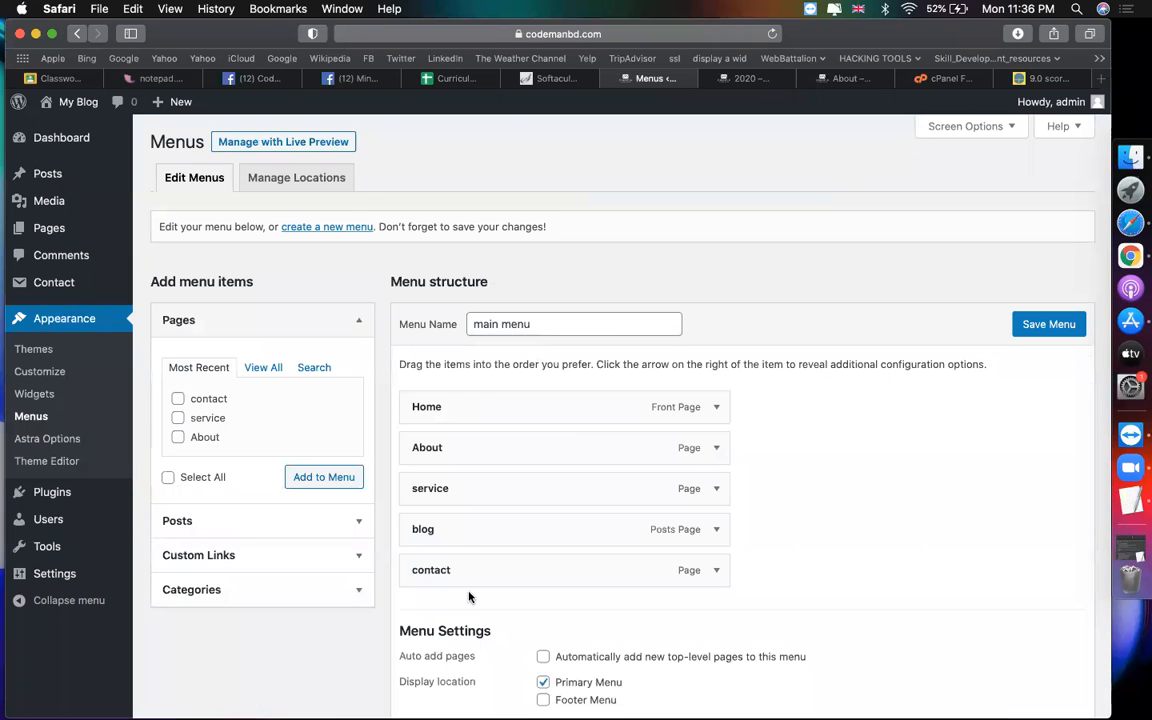
pyautogui.scroll(-3, 529, 490)
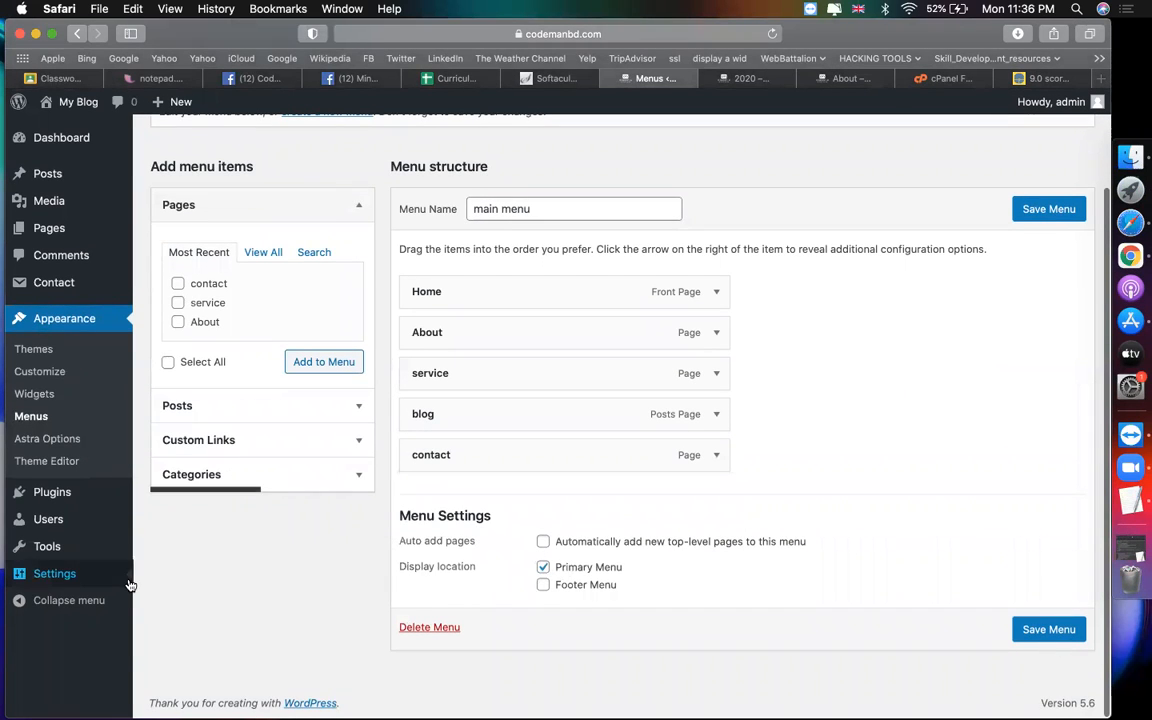
pyautogui.moveTo(60, 573)
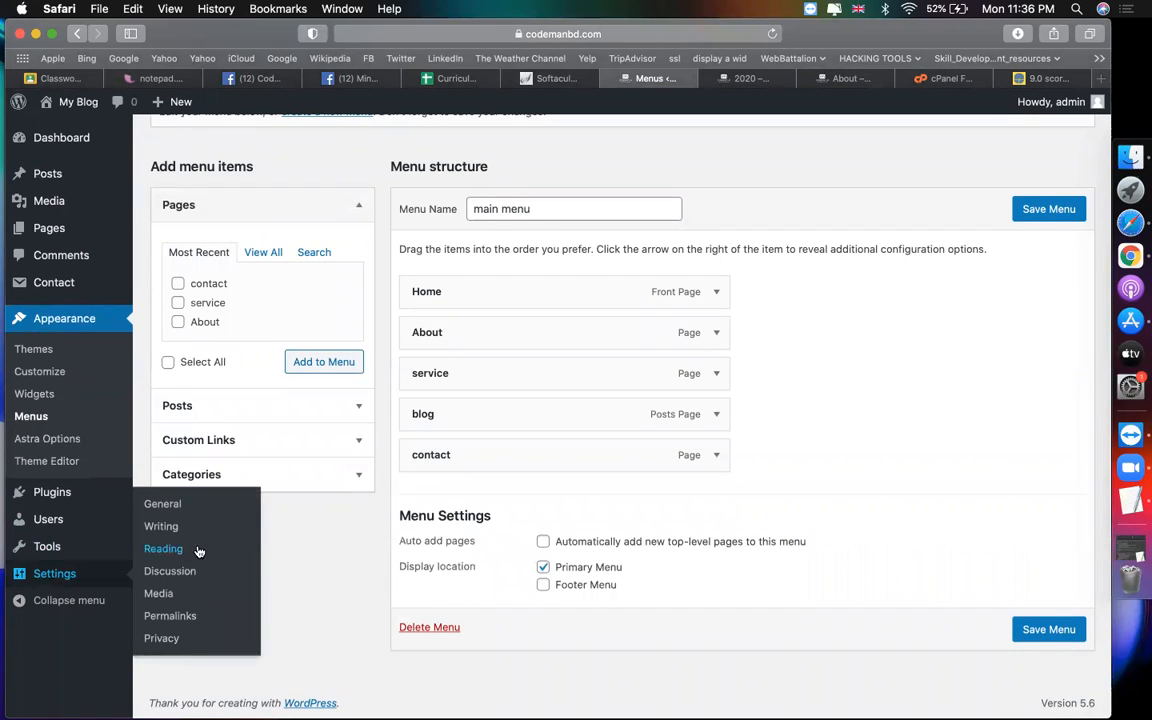
pyautogui.click(160, 548)
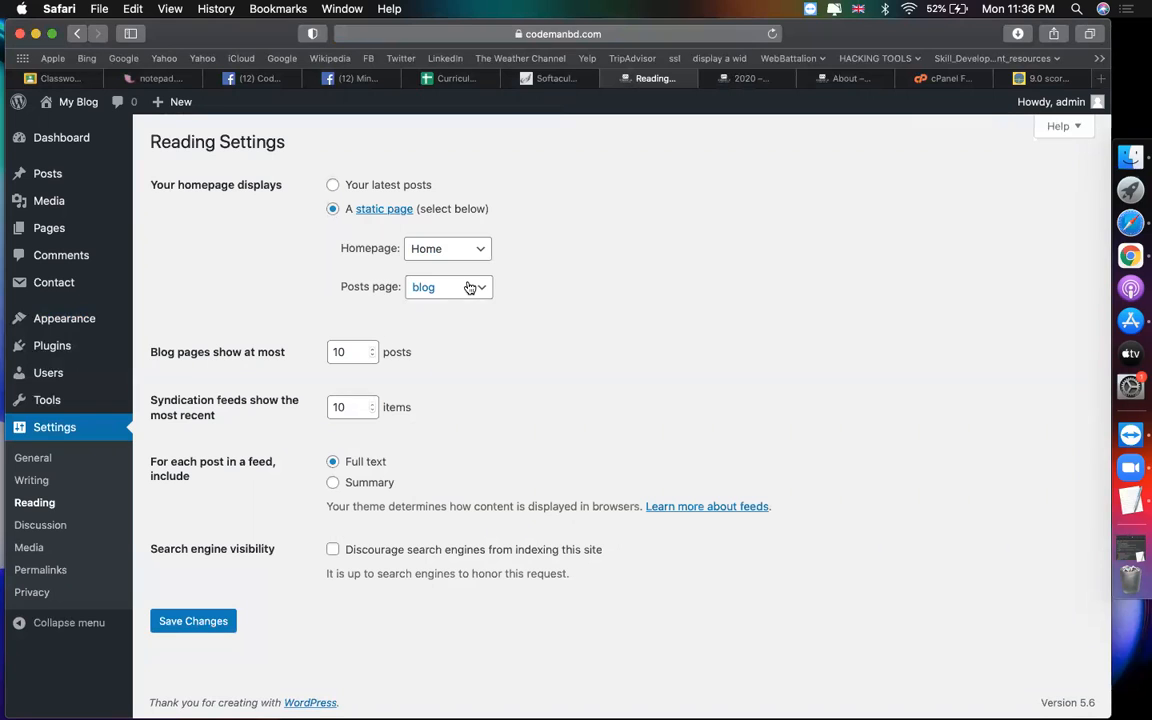
pyautogui.click(50, 570)
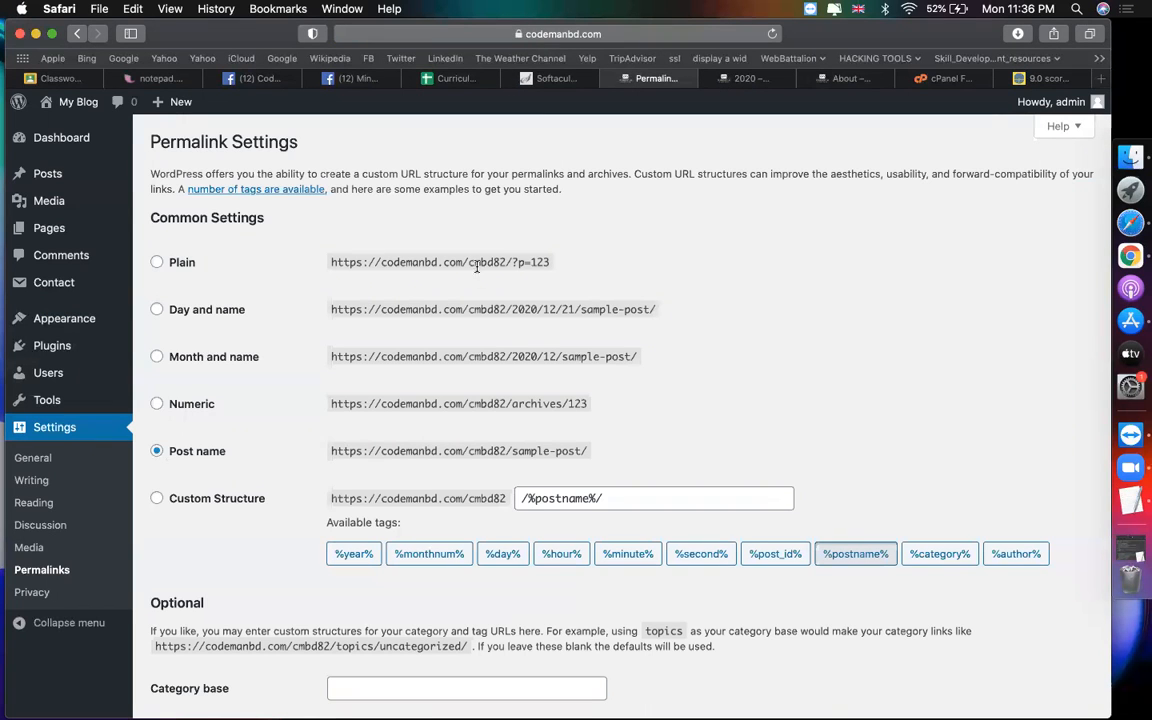
# Step: Browse the live site's Home page, then go to its service page
pyautogui.click(735, 79)
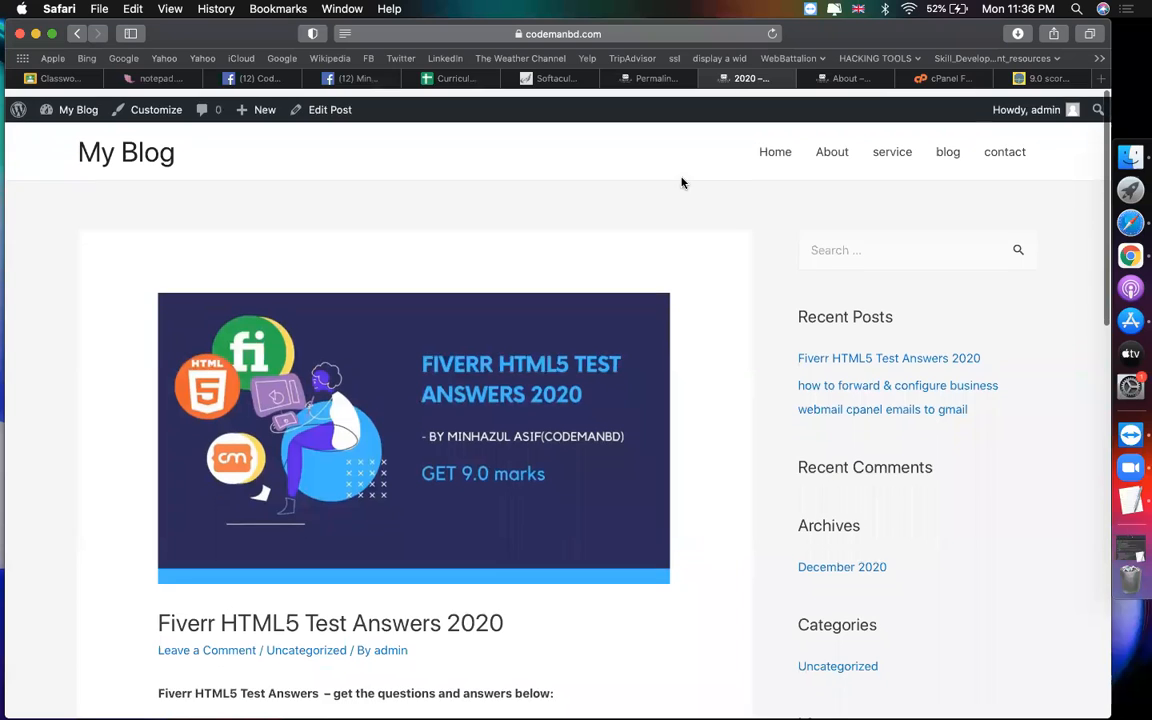
pyautogui.click(770, 146)
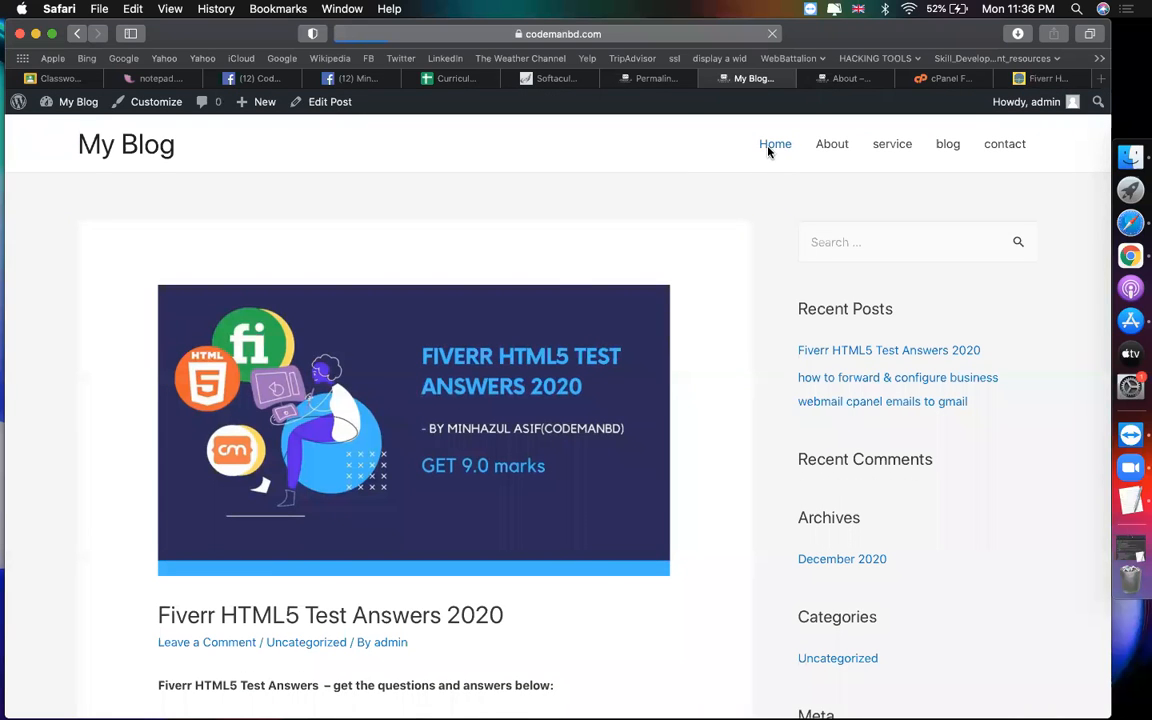
pyautogui.scroll(-15, 631, 408)
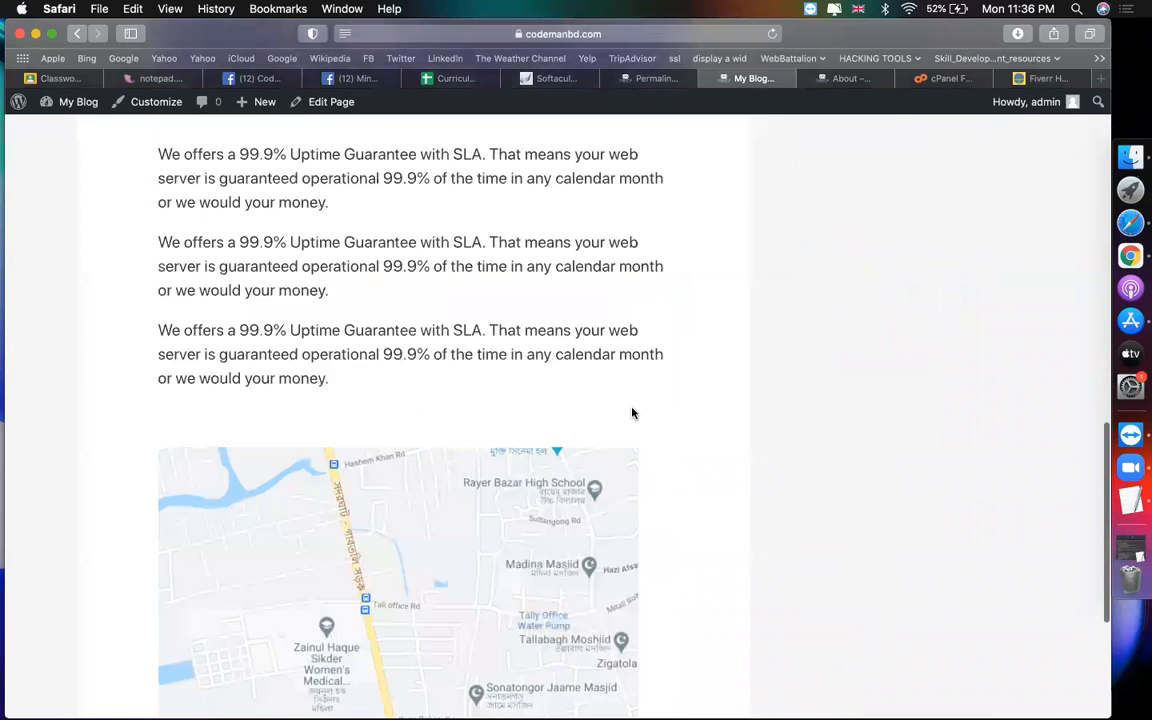
pyautogui.scroll(15, 631, 408)
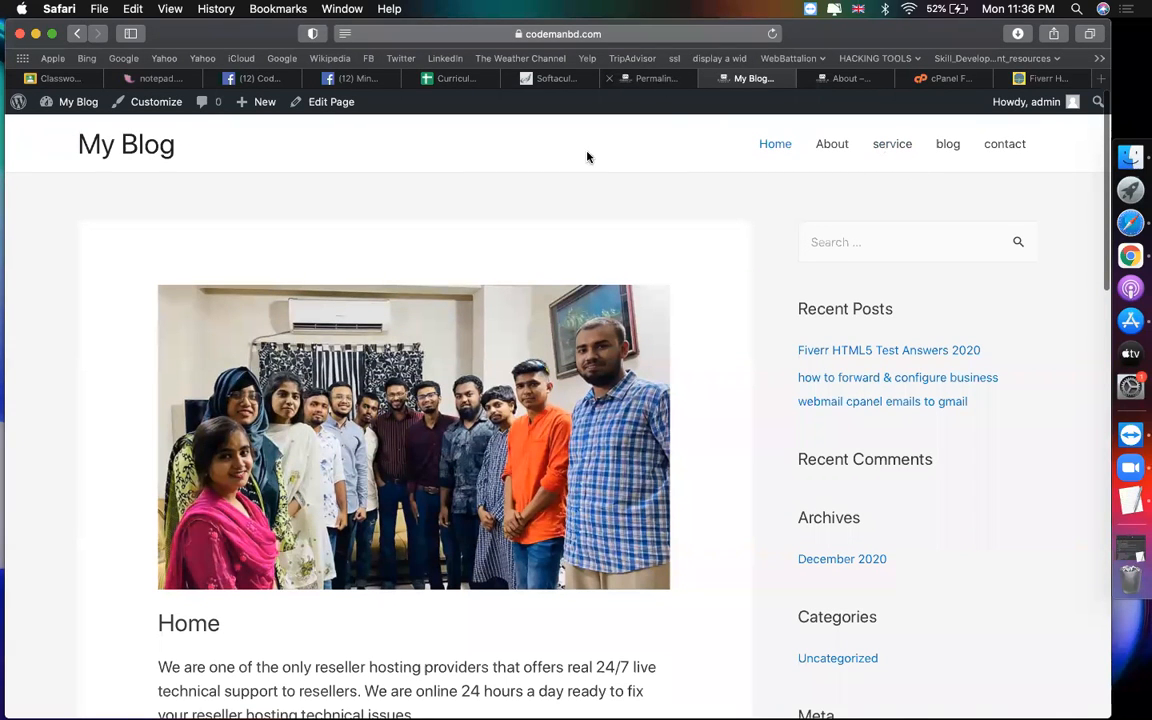
pyautogui.click(893, 145)
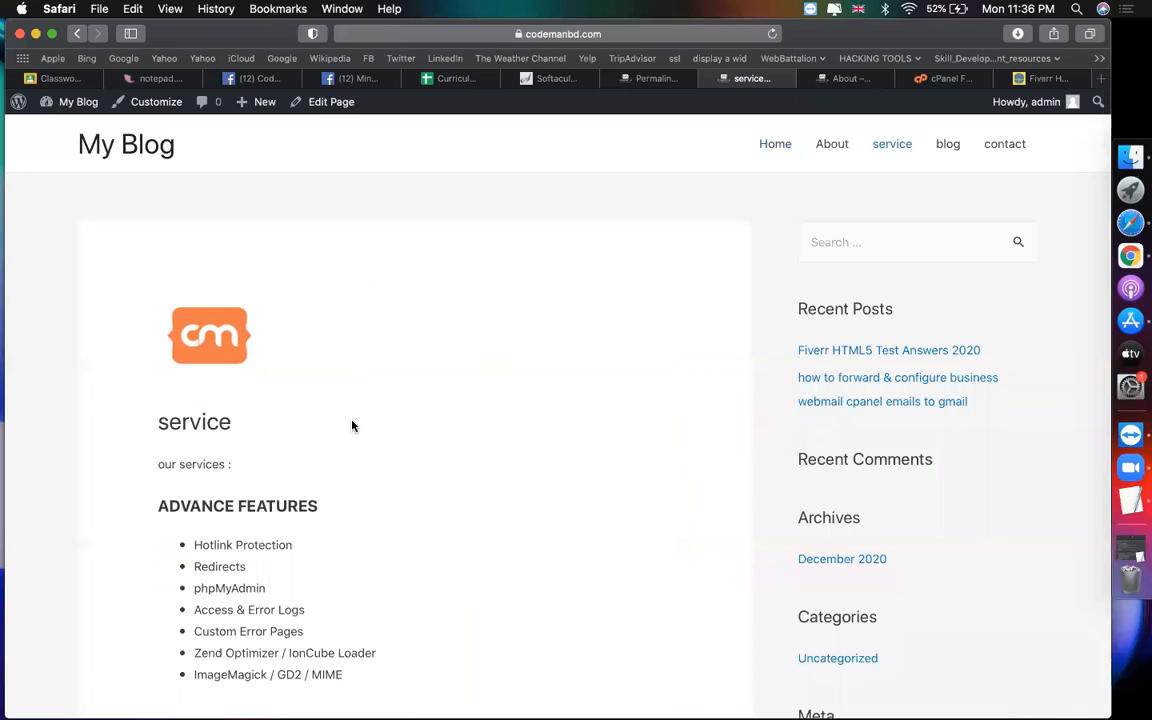
# Step: Edit the service page and add an empty paragraph after ImageMagick / GD2 / MIME
pyautogui.click(334, 110)
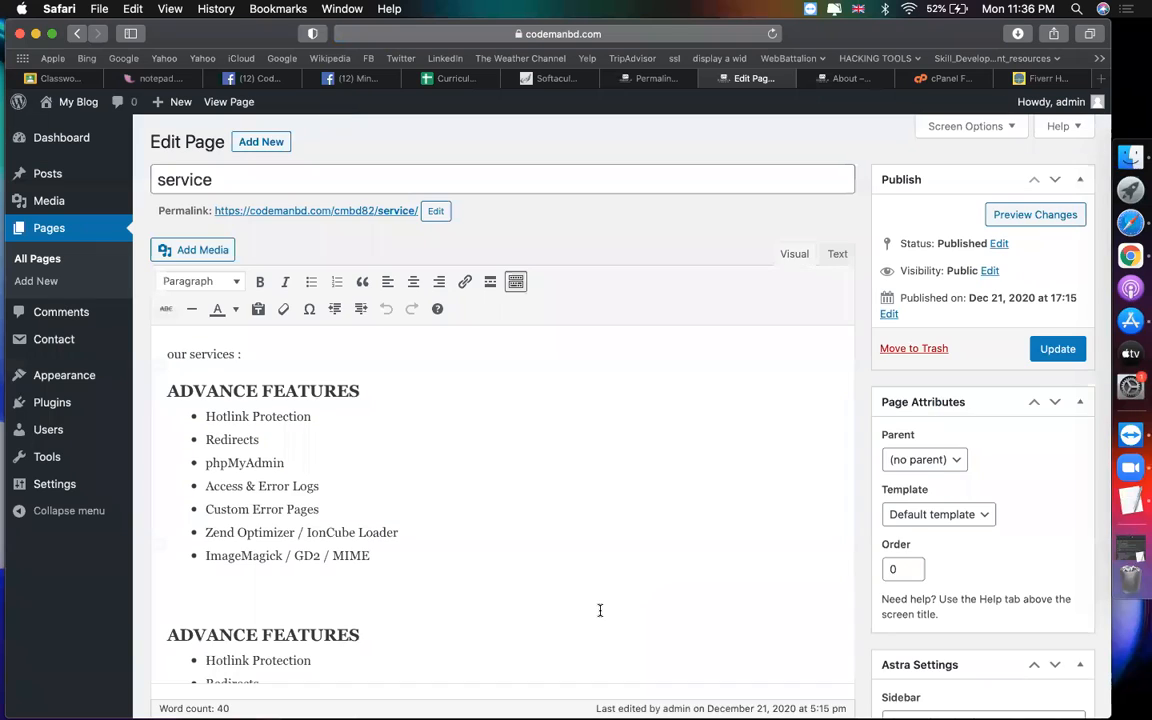
pyautogui.scroll(-5, 600, 610)
pyautogui.click(438, 458)
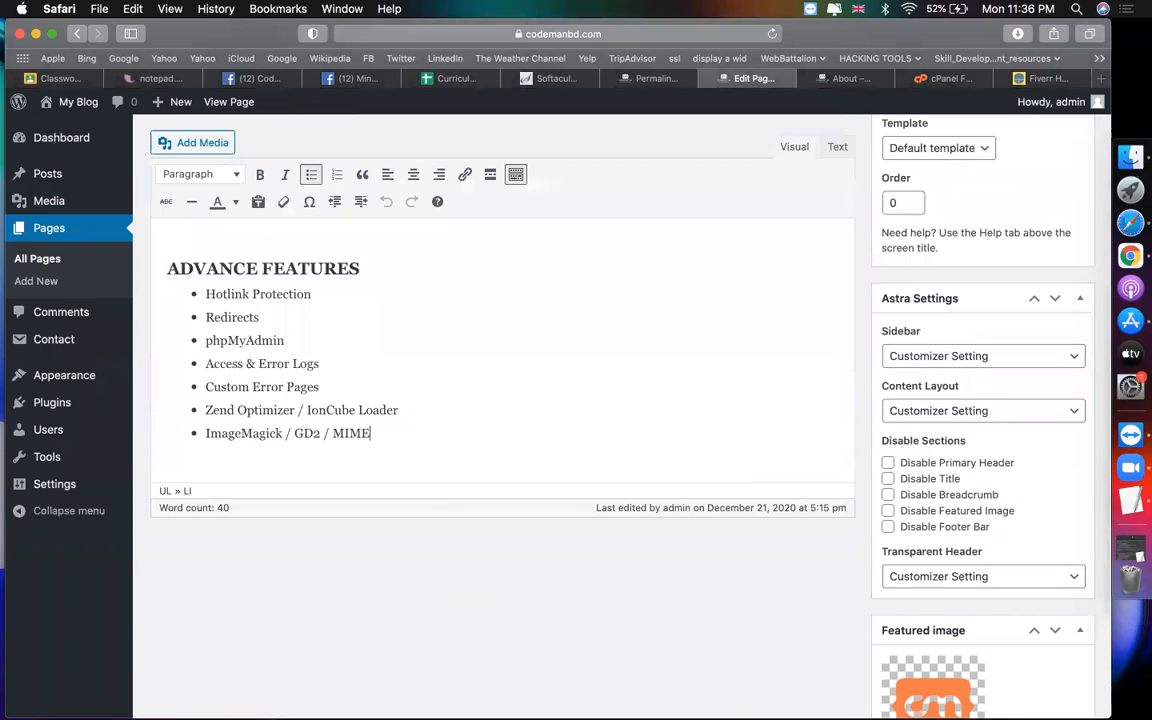
pyautogui.press('Return')
pyautogui.press('Return')
# Step: Go to youtube.com and open The Eagles - Hotel California solo (Cover by Chloé) video
pyautogui.click(1045, 80)
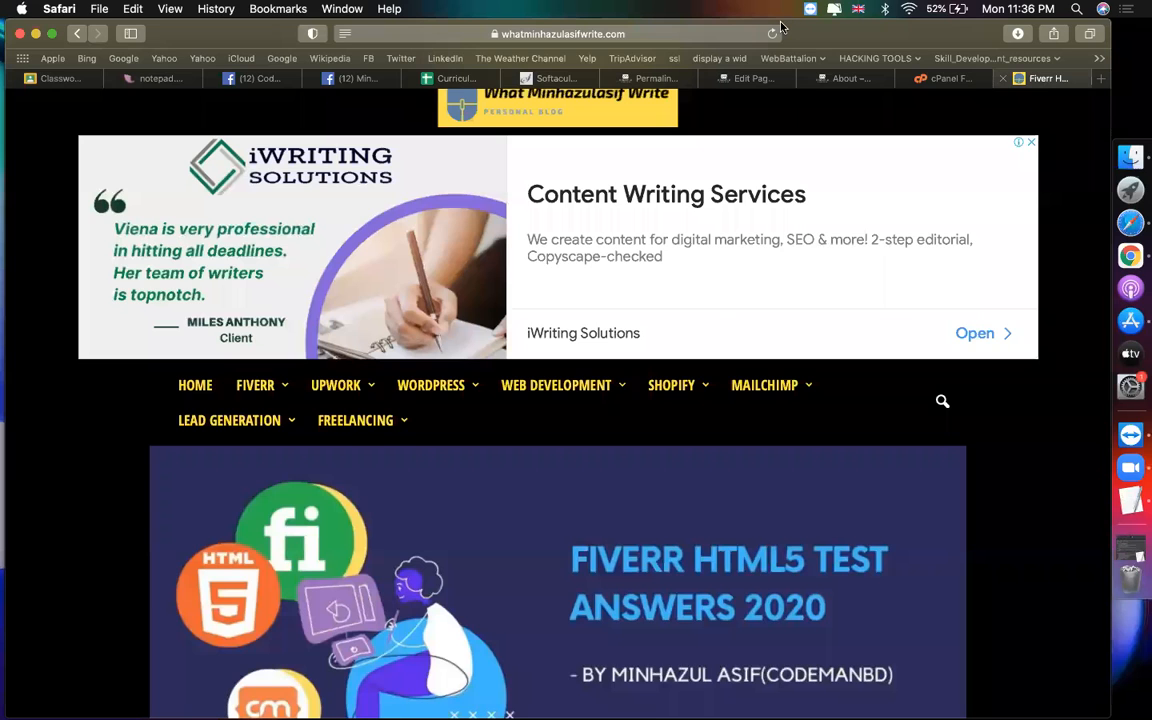
pyautogui.click(668, 36)
pyautogui.write('y')
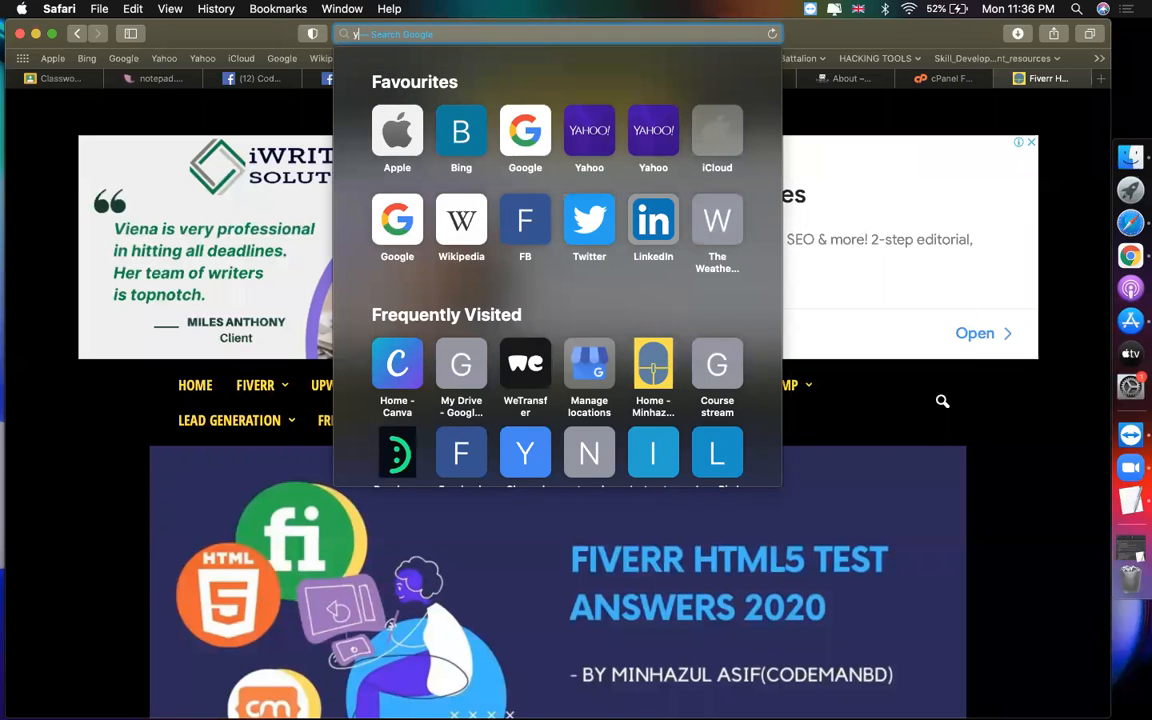
pyautogui.press('Return')
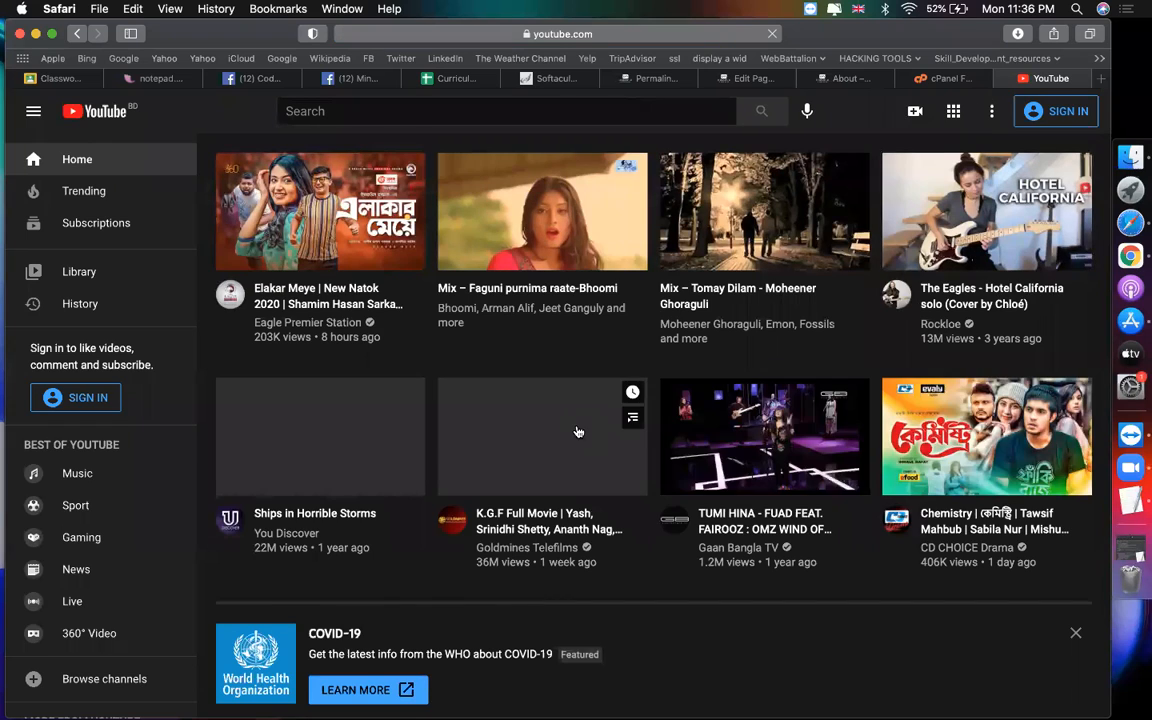
pyautogui.scroll(-1, 603, 476)
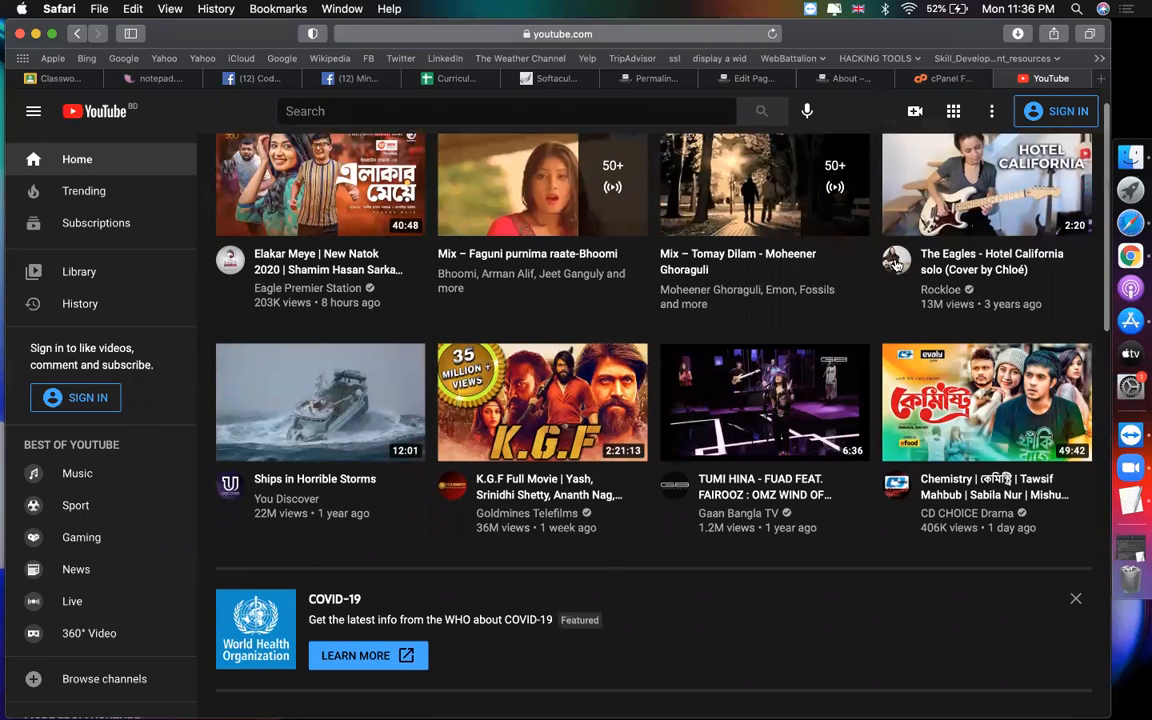
pyautogui.click(900, 175)
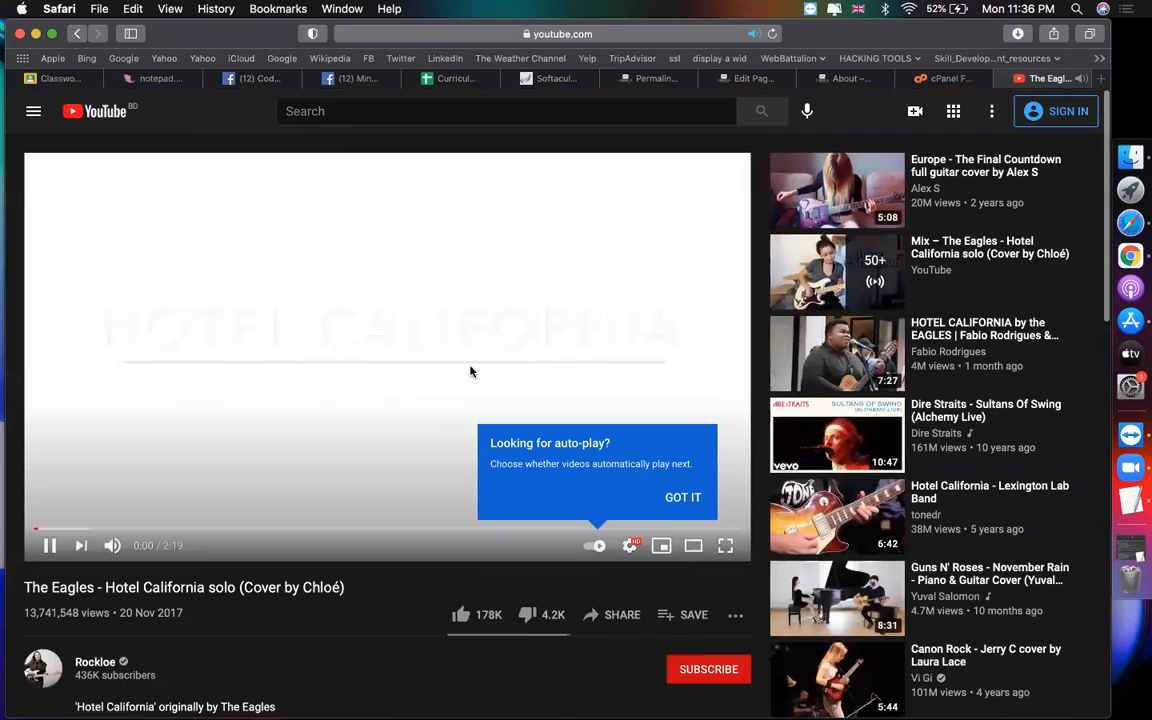
# Step: Pause the video and select its iframe code under Share > Embed
pyautogui.click(470, 372)
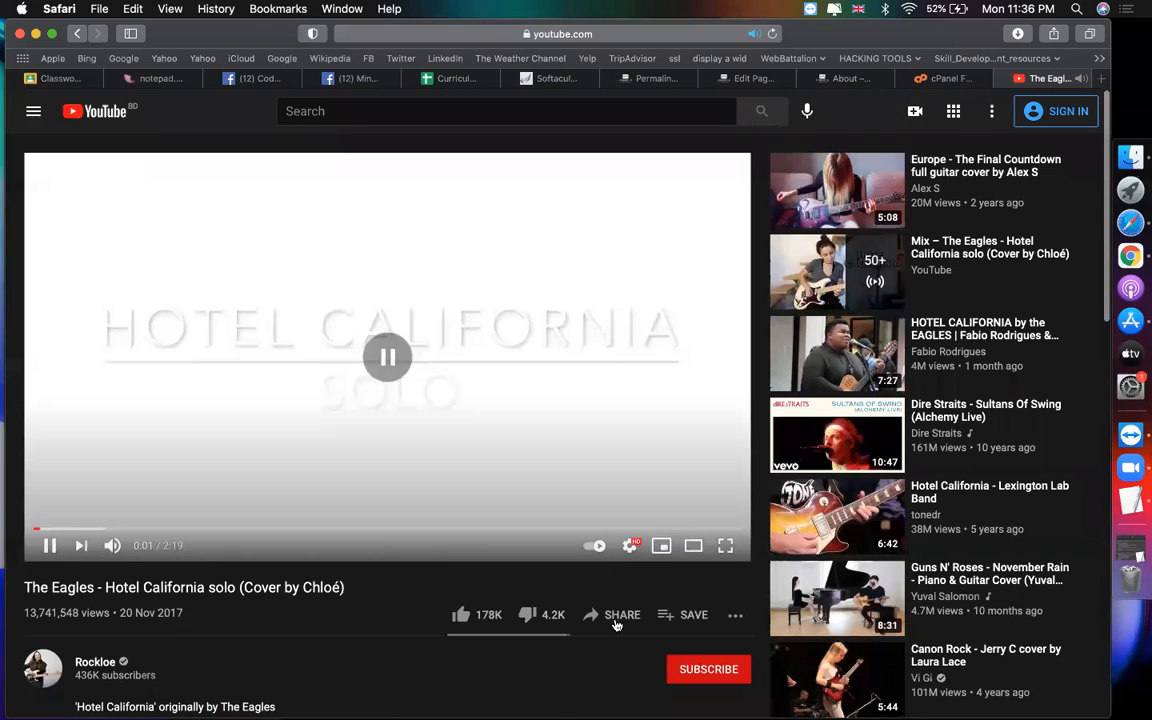
pyautogui.click(612, 614)
pyautogui.click(397, 350)
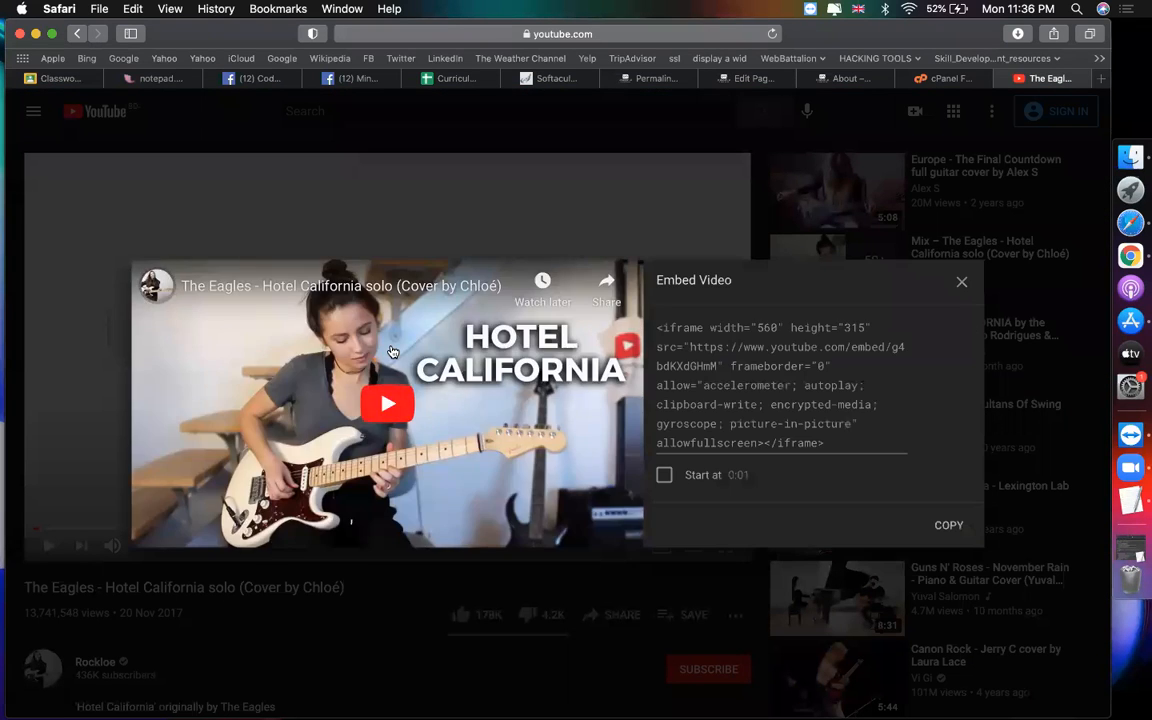
pyautogui.click(752, 389)
pyautogui.press('super+c')
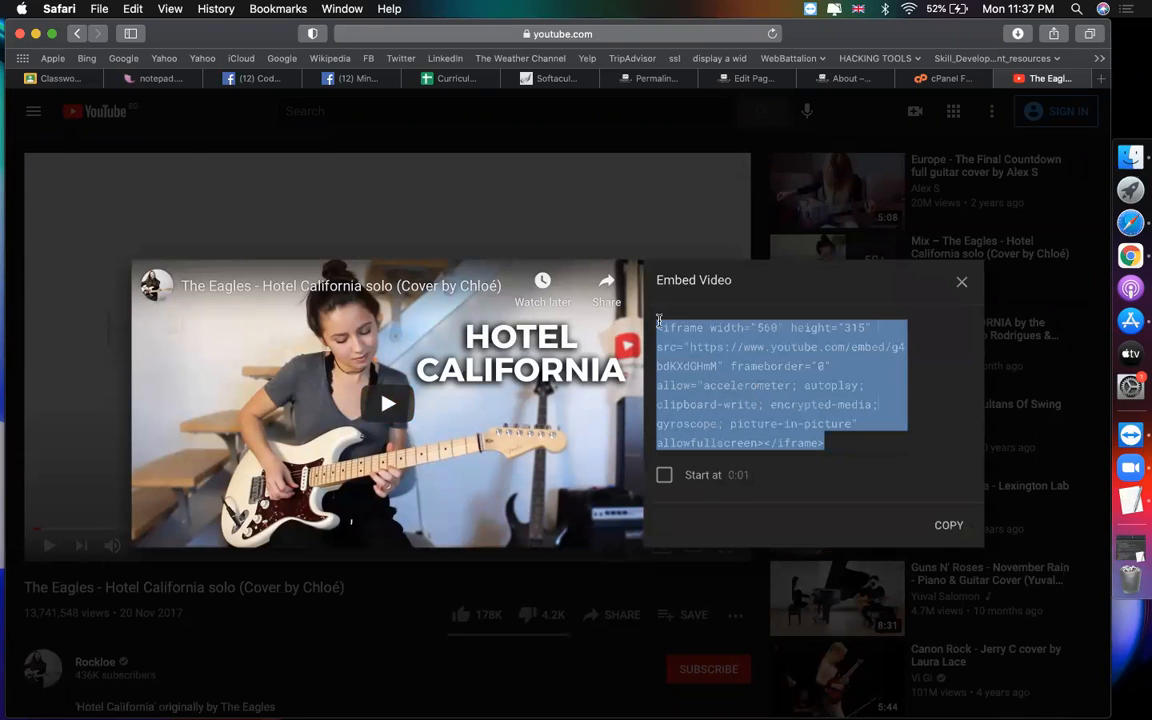
pyautogui.click(755, 79)
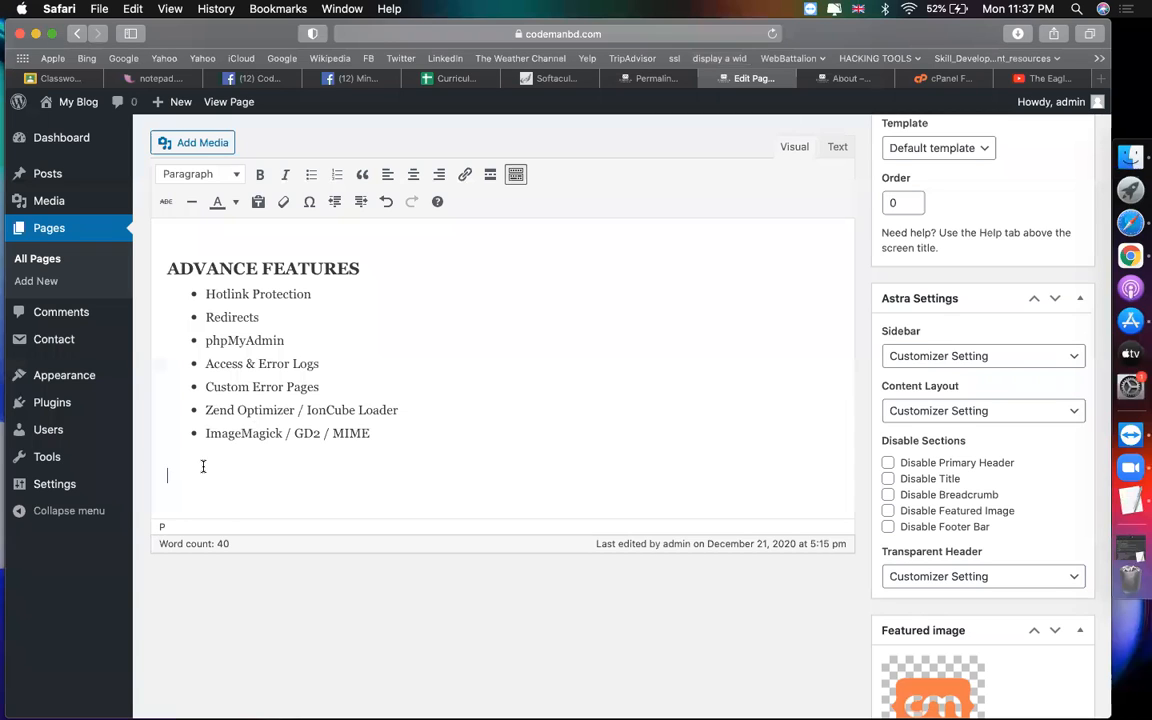
# Step: Paste the iframe code after the last line in the Text view and Update the page
pyautogui.press('super+v')
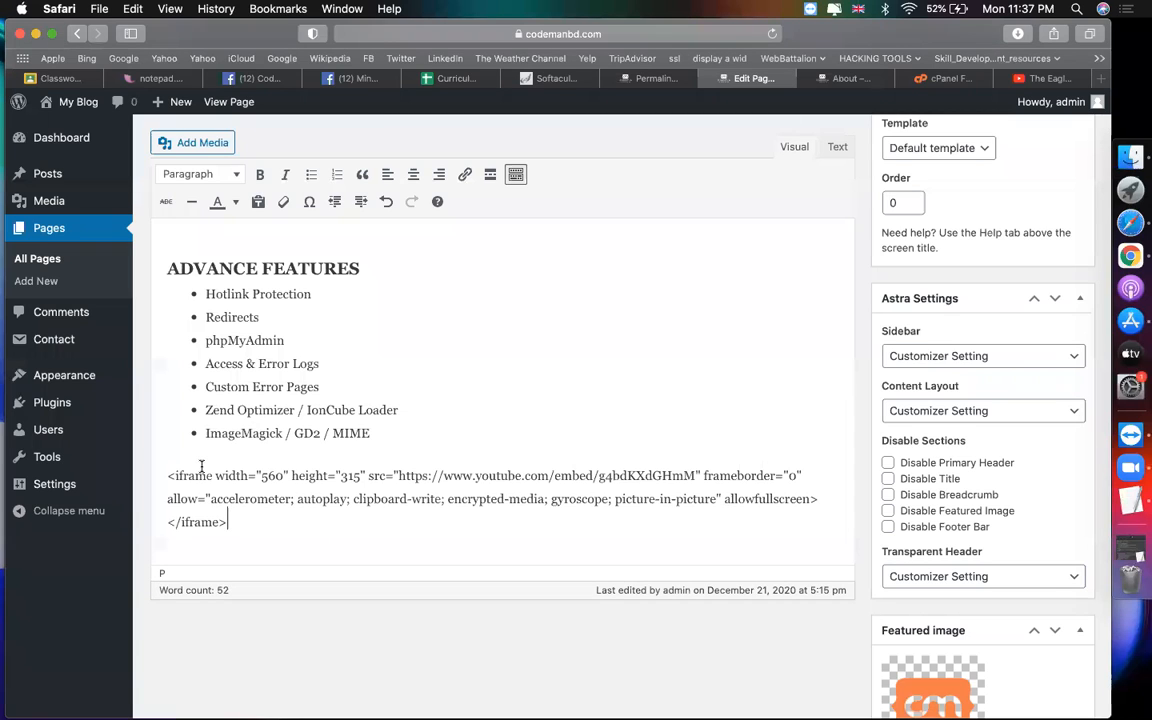
pyautogui.moveTo(228, 521); pyautogui.dragTo(166, 476)
pyautogui.press('super+c')
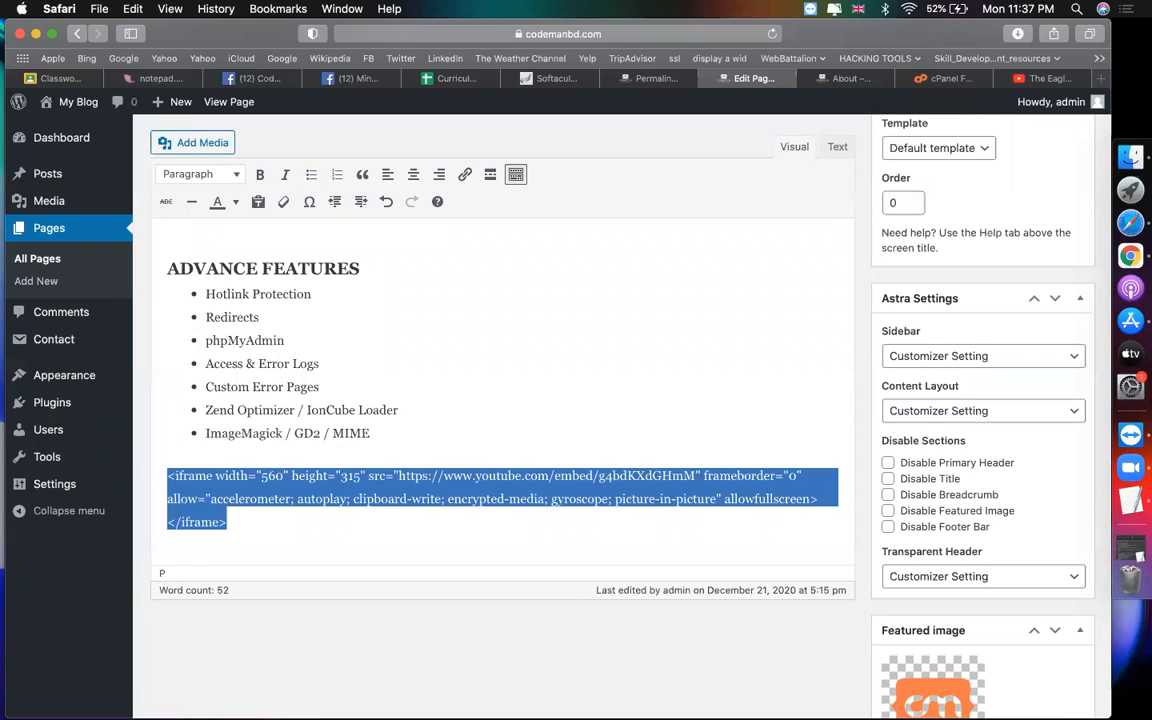
pyautogui.press('BackSpace')
pyautogui.click(837, 147)
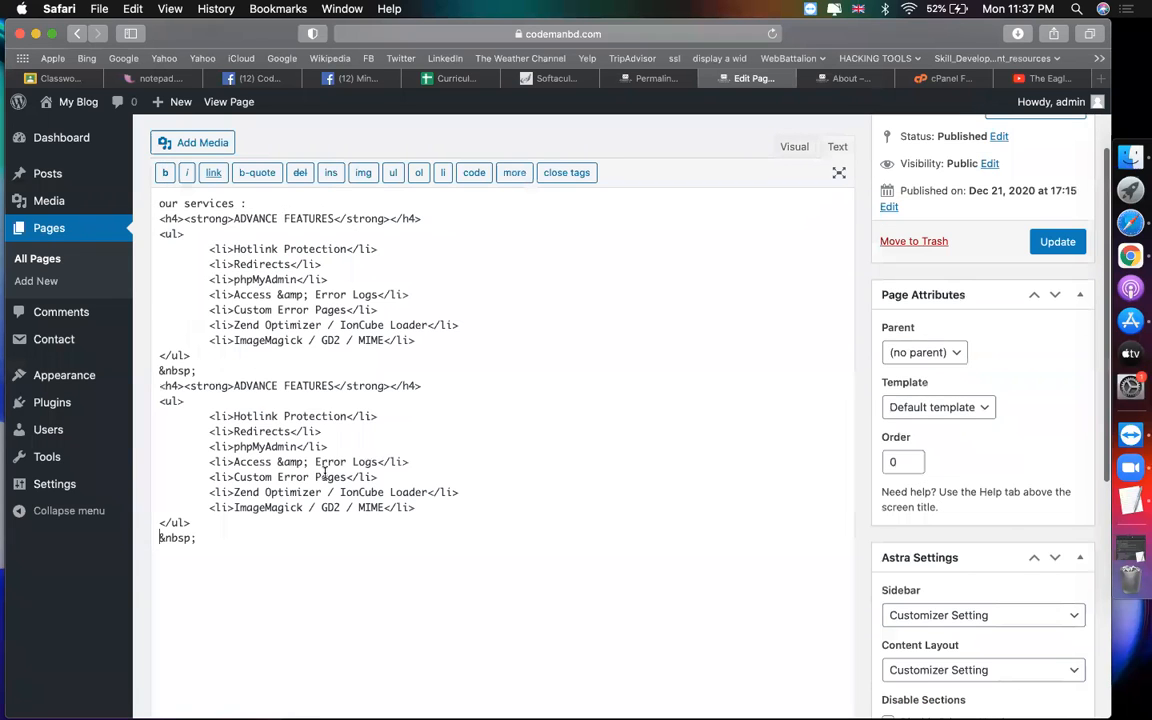
pyautogui.click(379, 543)
pyautogui.press('Return')
pyautogui.press('Return')
pyautogui.press('super+v')
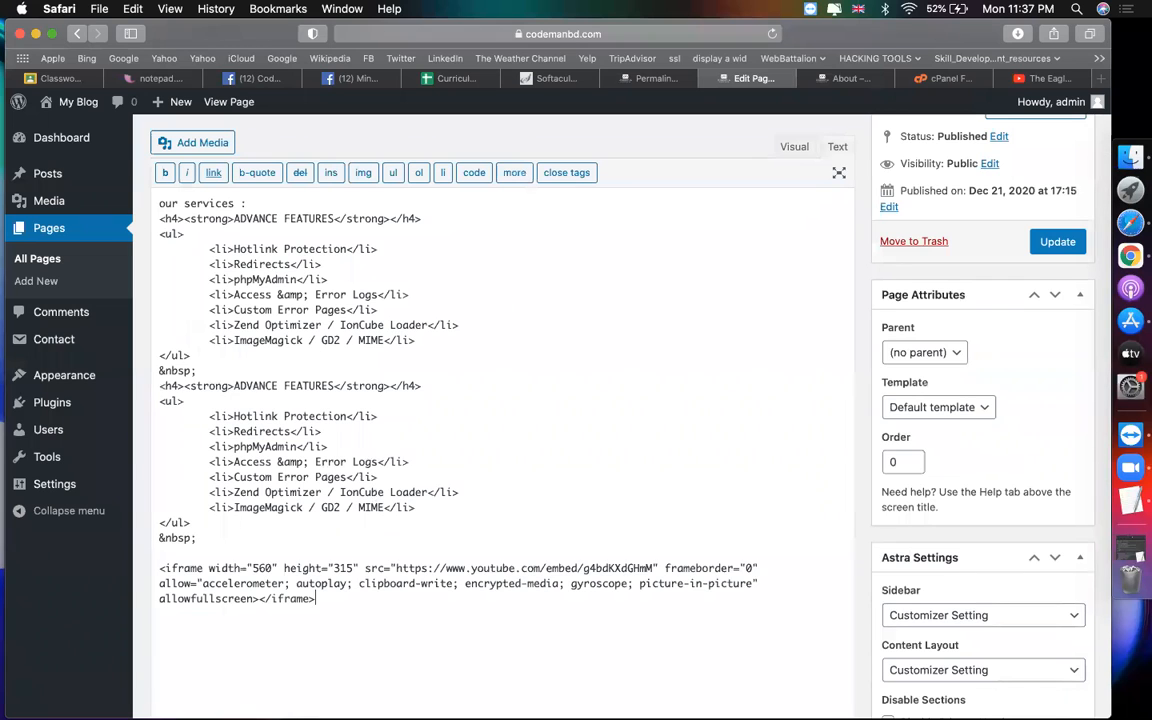
pyautogui.click(1052, 242)
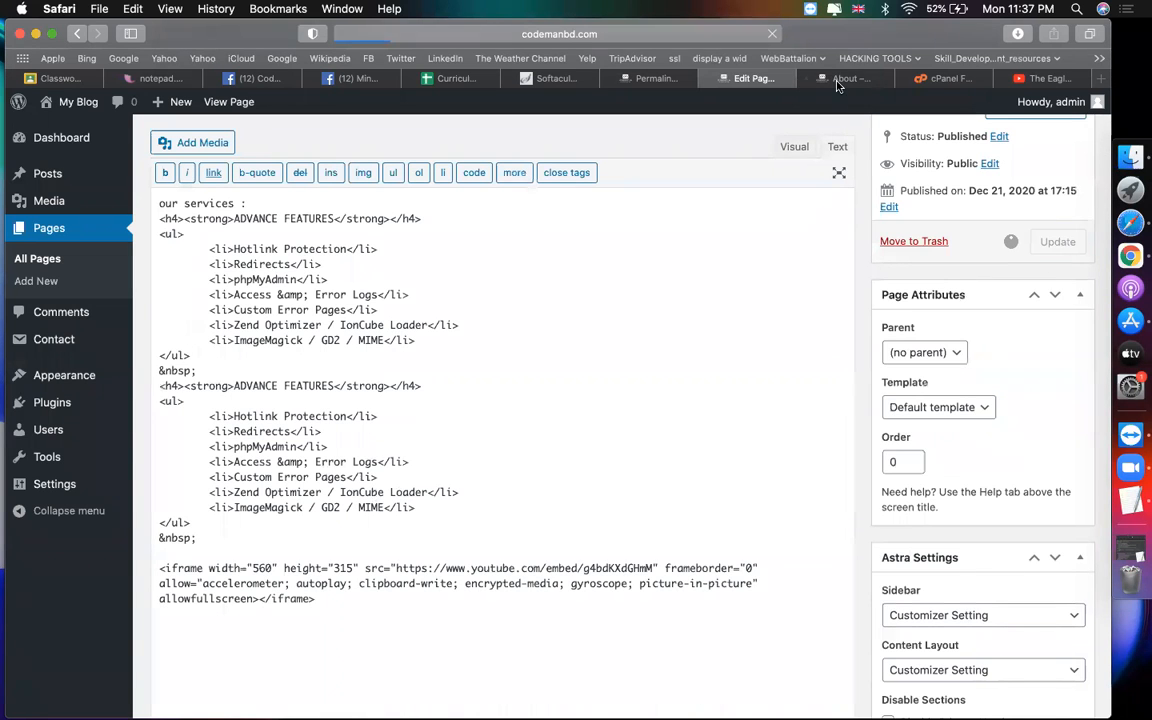
# Step: Reload and close the About page, then check the embedded video on the live service page
pyautogui.click(846, 78)
pyautogui.press('super+r')
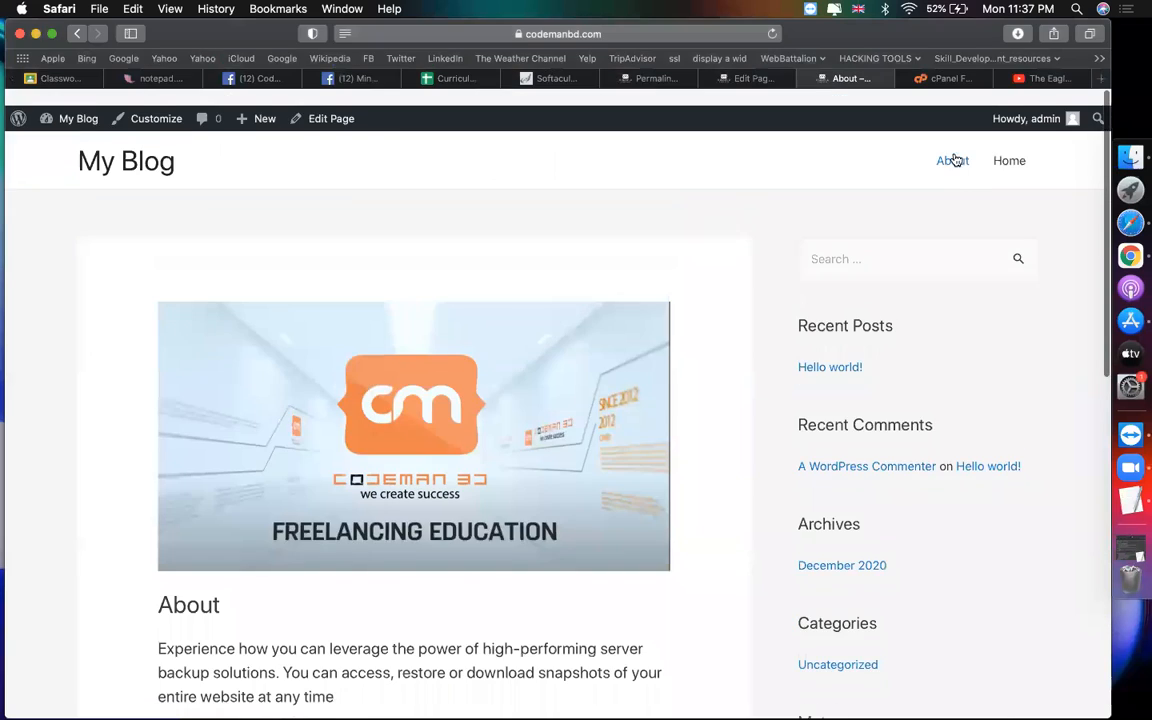
pyautogui.click(808, 79)
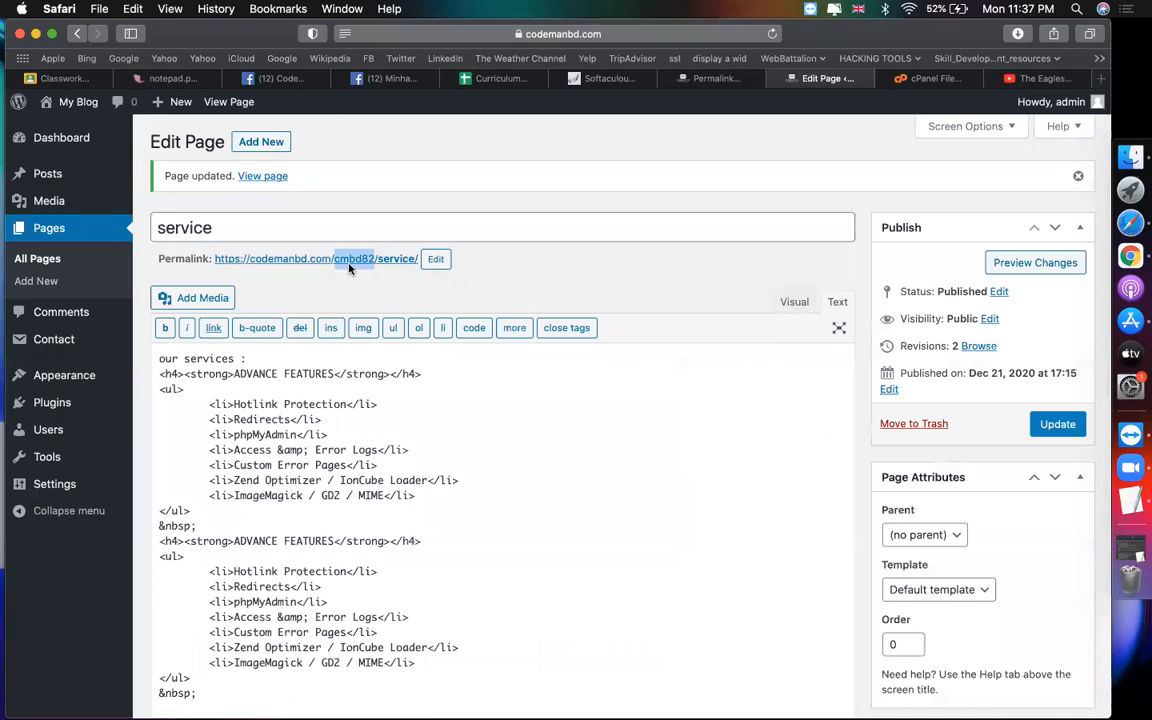
pyautogui.click(255, 176)
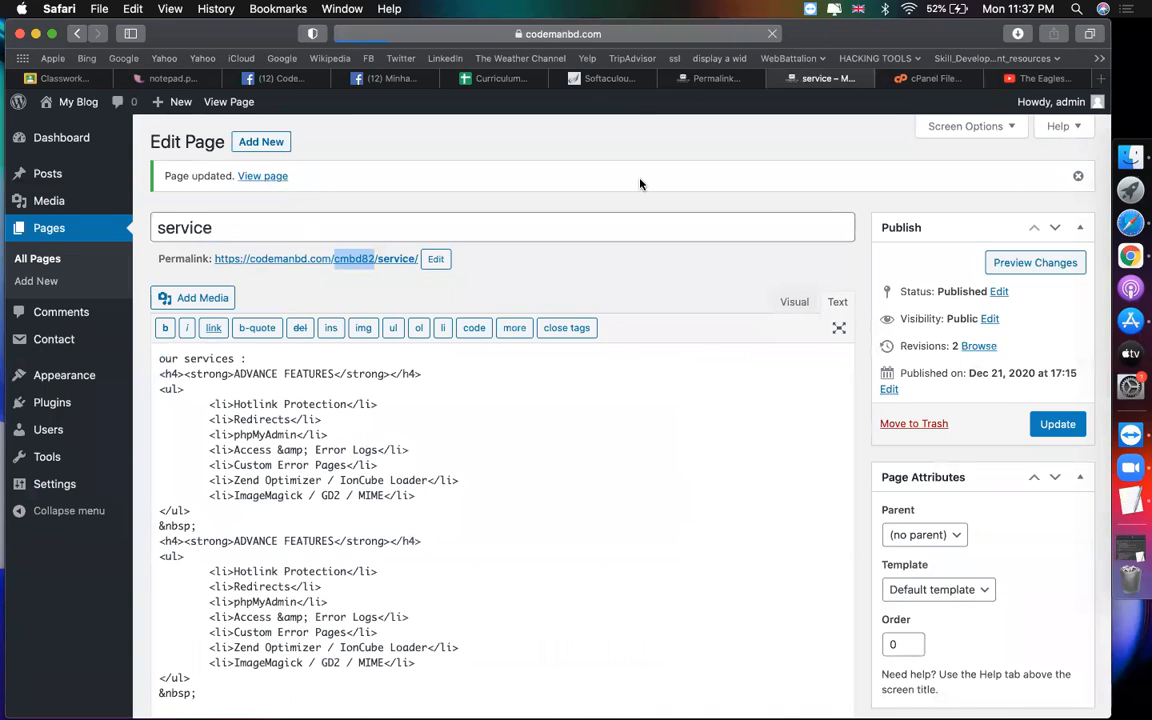
pyautogui.scroll(-10, 772, 496)
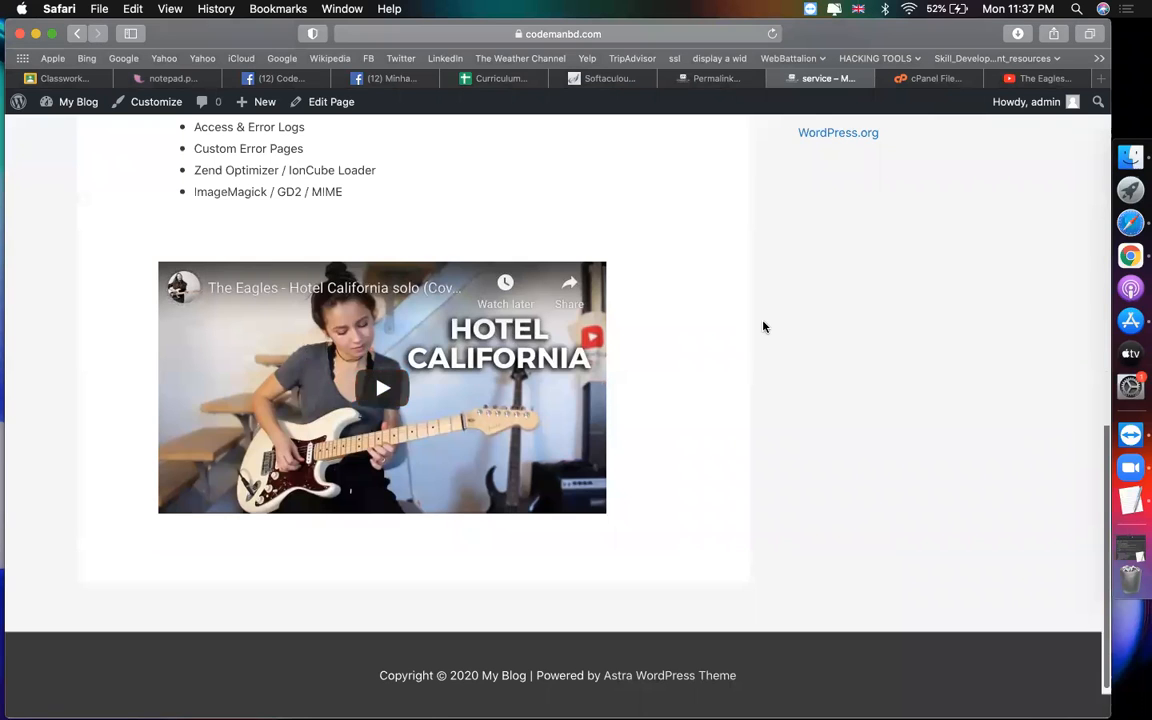
pyautogui.scroll(10, 761, 327)
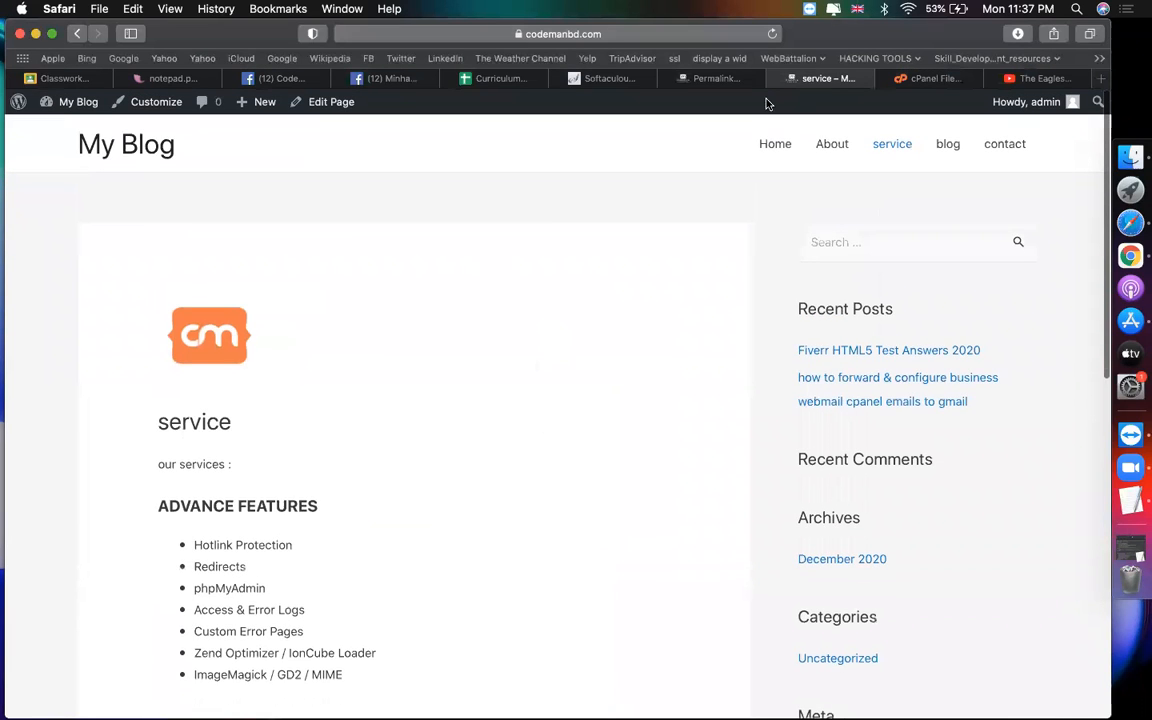
pyautogui.click(730, 82)
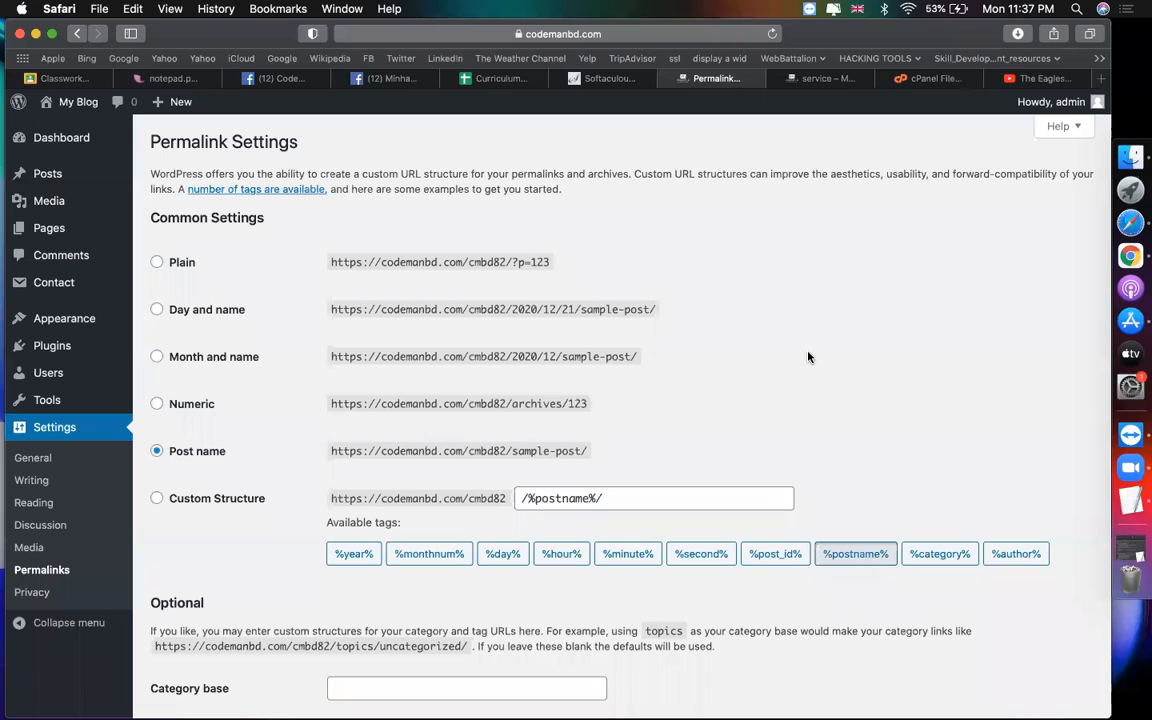
pyautogui.click(812, 80)
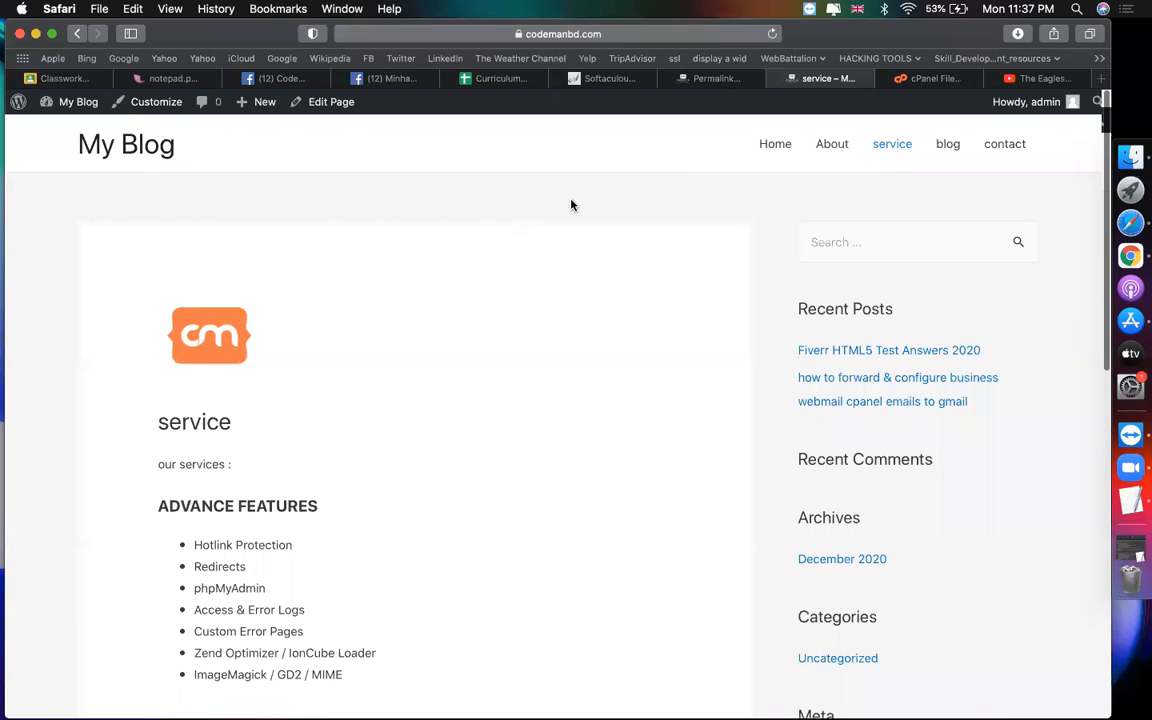
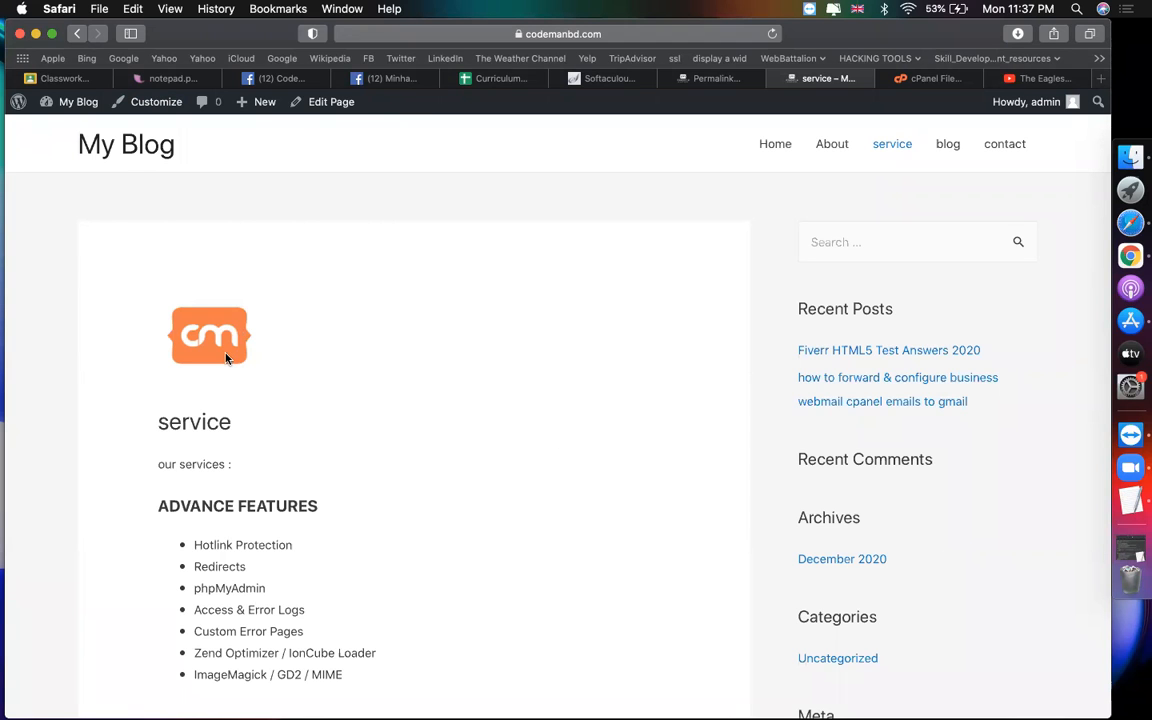
# Step: Look over the service page, checking the cm logo image options and the service text
pyautogui.scroll(-5, 231, 361)
pyautogui.scroll(5, 224, 340)
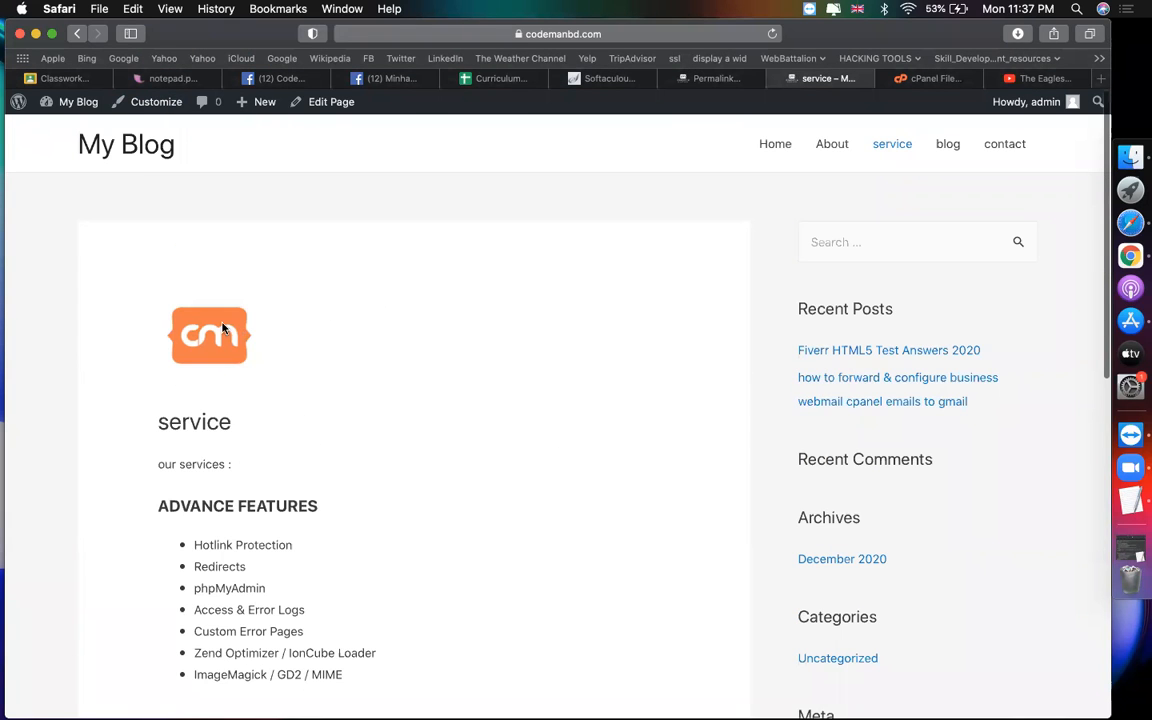
pyautogui.rightClick(208, 330)
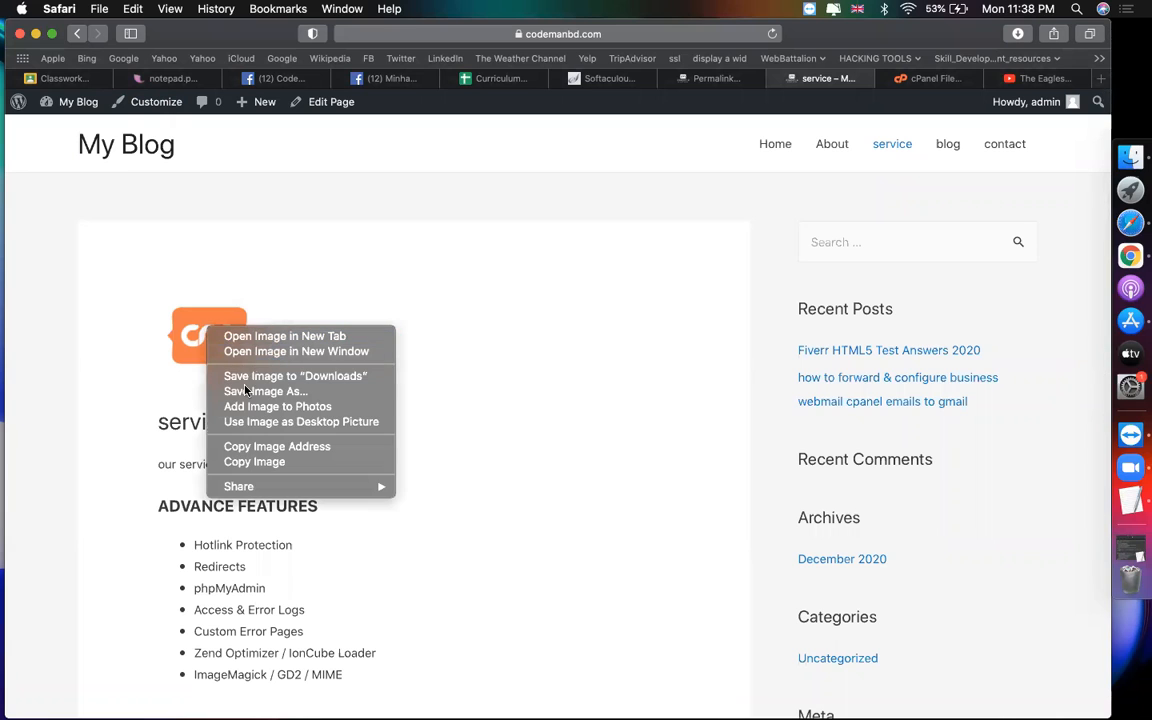
pyautogui.click(651, 347)
pyautogui.moveTo(155, 421); pyautogui.dragTo(234, 611)
pyautogui.click(376, 539)
pyautogui.scroll(-3, 376, 539)
pyautogui.scroll(3, 376, 539)
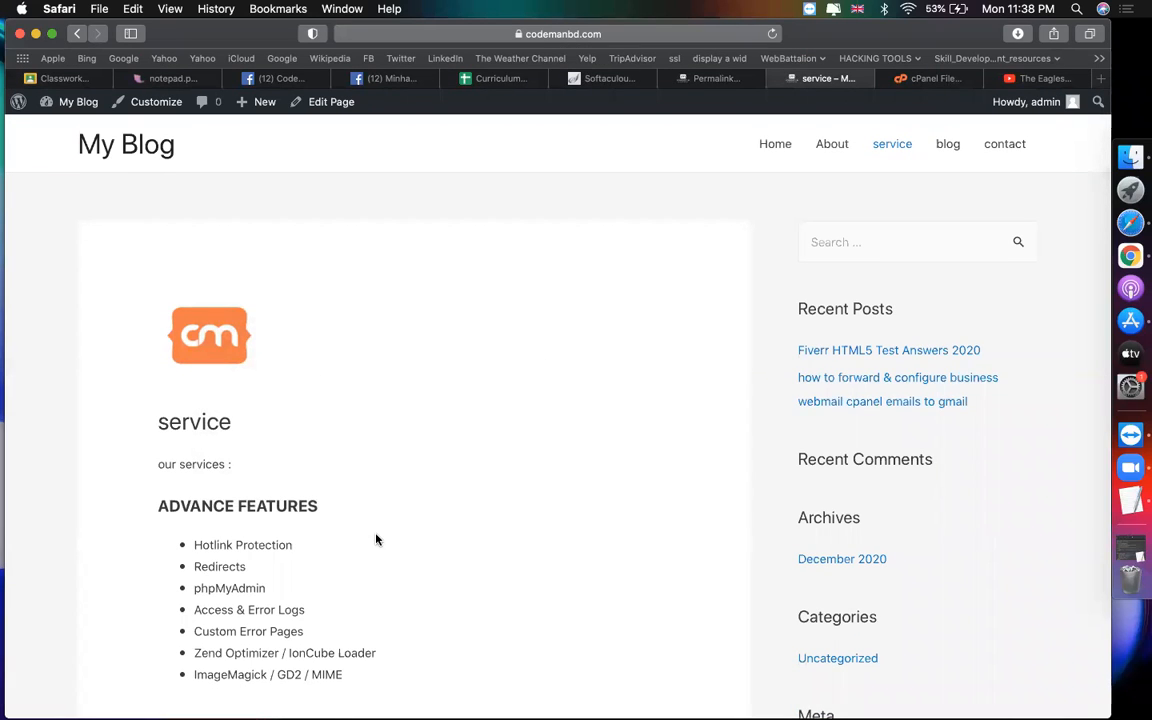
# Step: Browse the site's Home page, then return to the admin's Permalink Settings screen
pyautogui.click(773, 146)
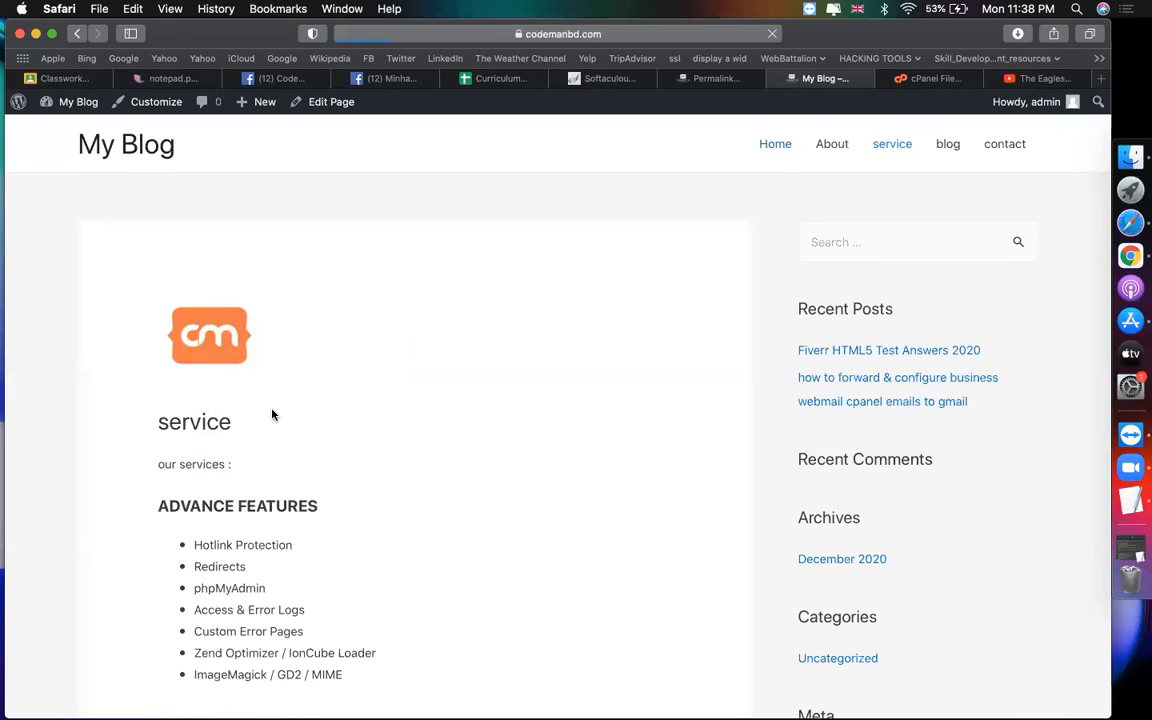
pyautogui.scroll(-5, 375, 430)
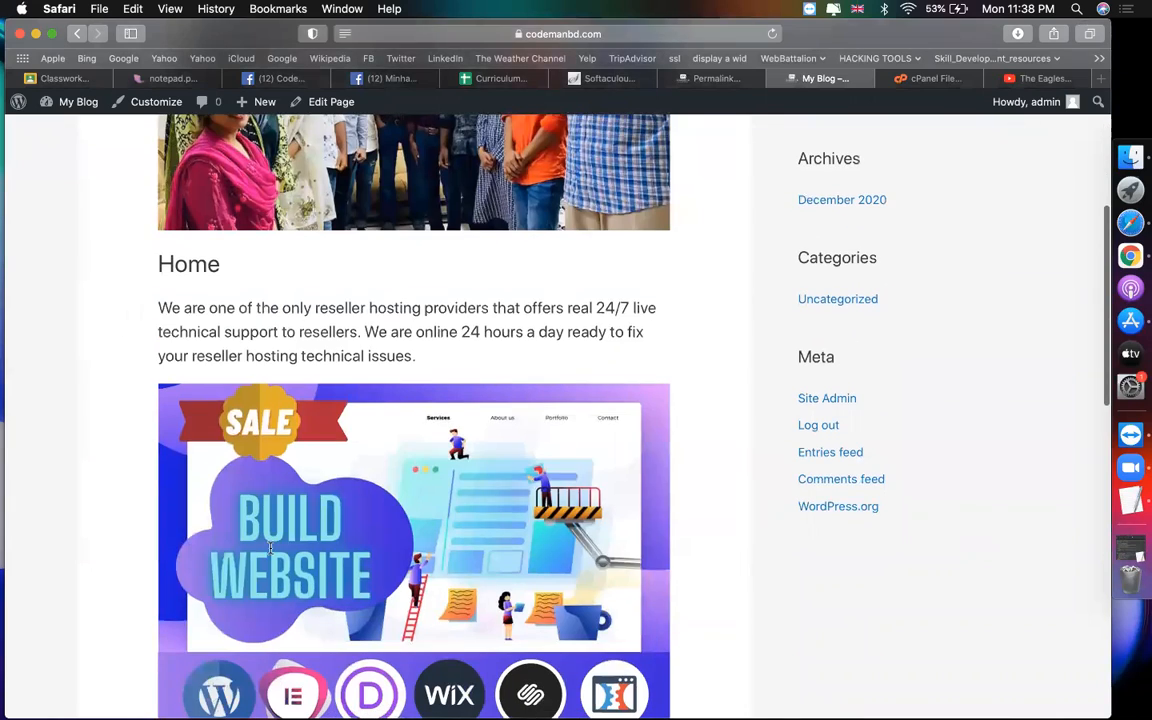
pyautogui.moveTo(159, 306); pyautogui.dragTo(272, 556)
pyautogui.scroll(-8, 290, 540)
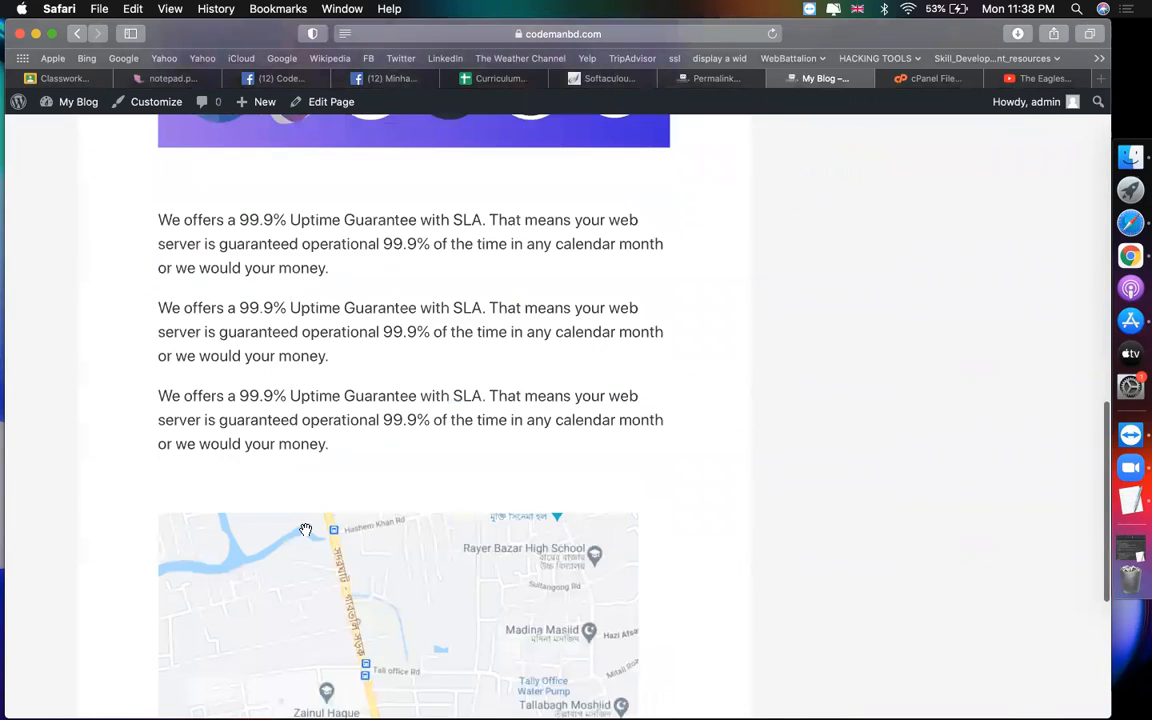
pyautogui.scroll(15, 782, 335)
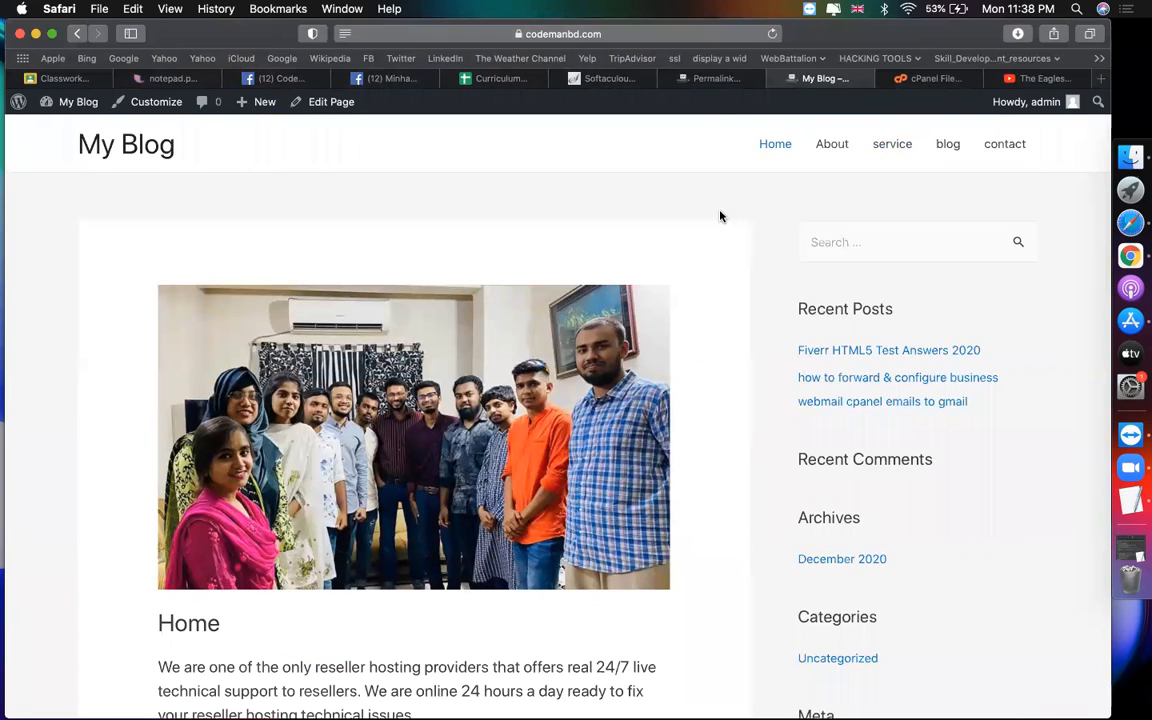
pyautogui.click(708, 80)
pyautogui.click(697, 85)
# Step: In Global > Typography > Base Typography, set the body font to Helvetica at size 18
pyautogui.moveTo(85, 319)
pyautogui.click(157, 346)
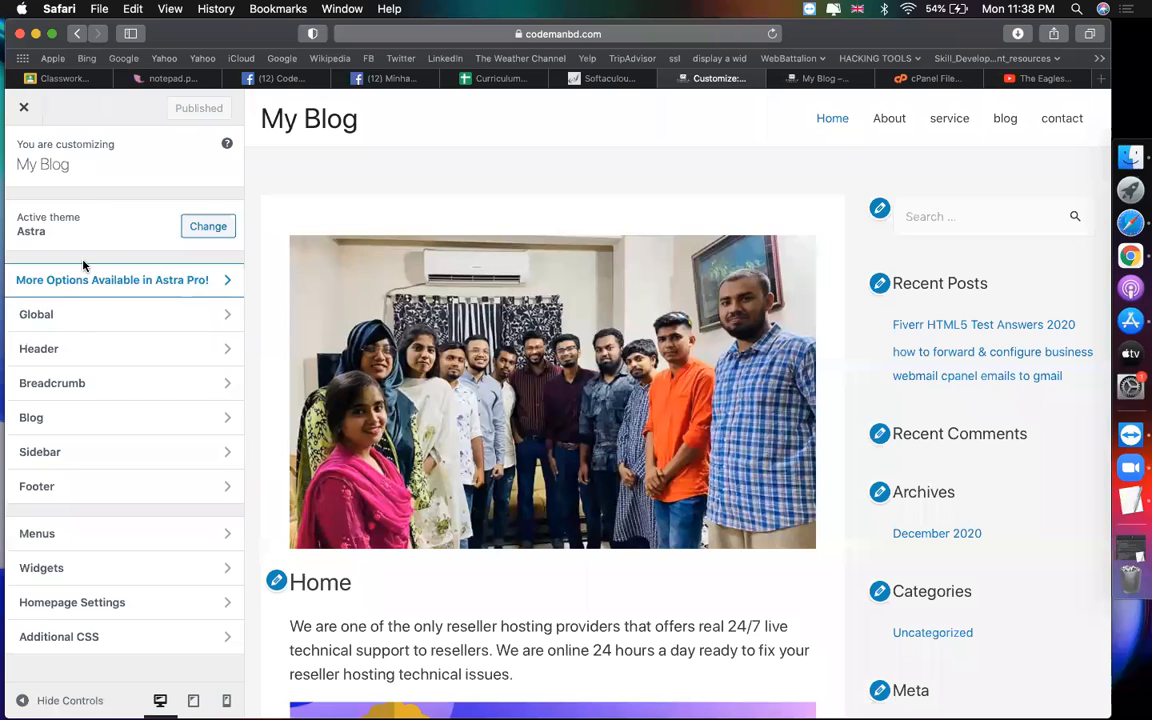
pyautogui.click(69, 326)
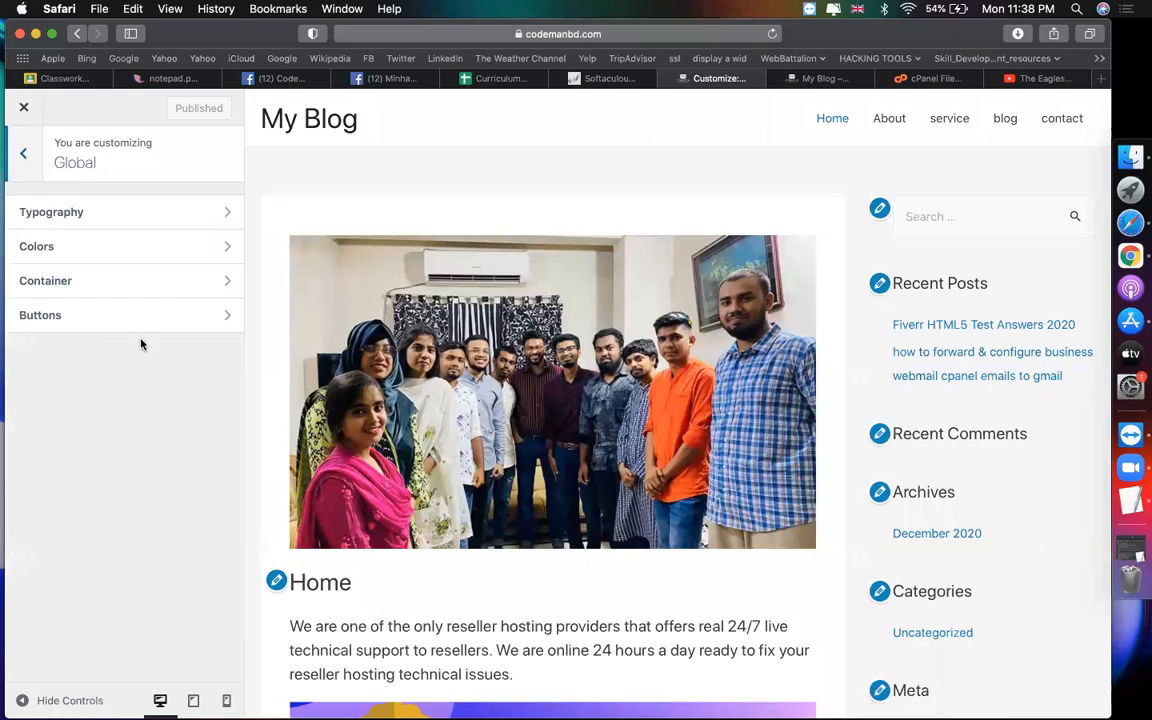
pyautogui.scroll(-2, 427, 470)
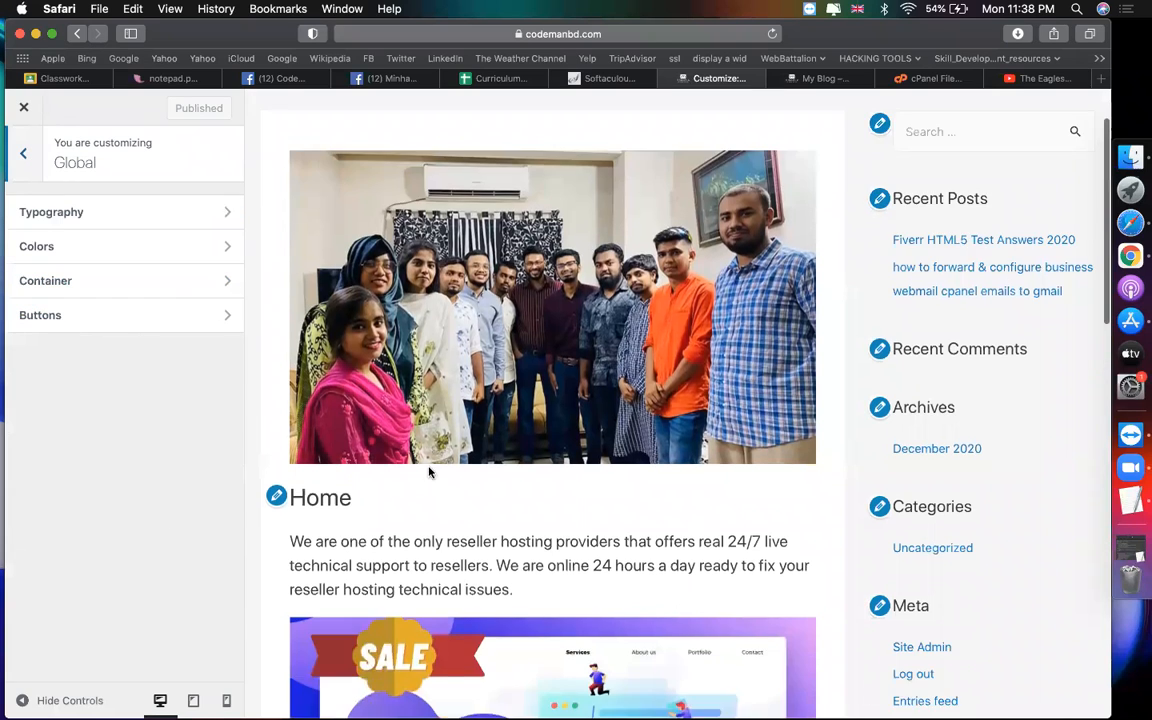
pyautogui.click(58, 213)
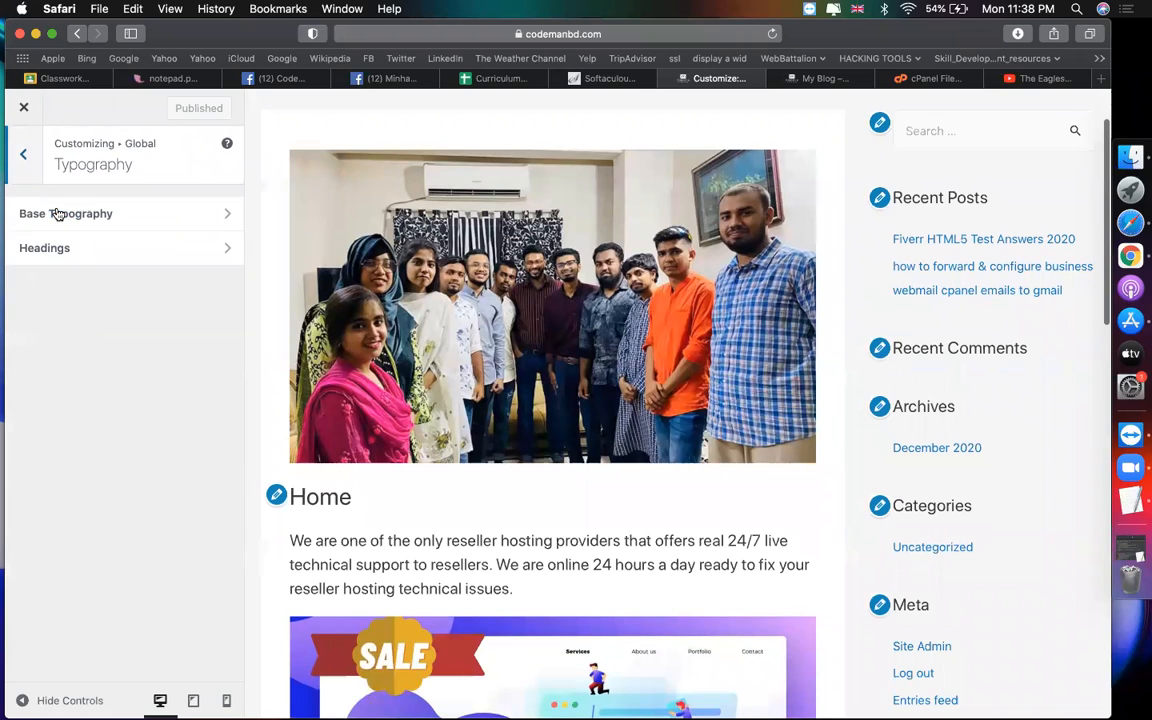
pyautogui.click(154, 219)
pyautogui.click(149, 285)
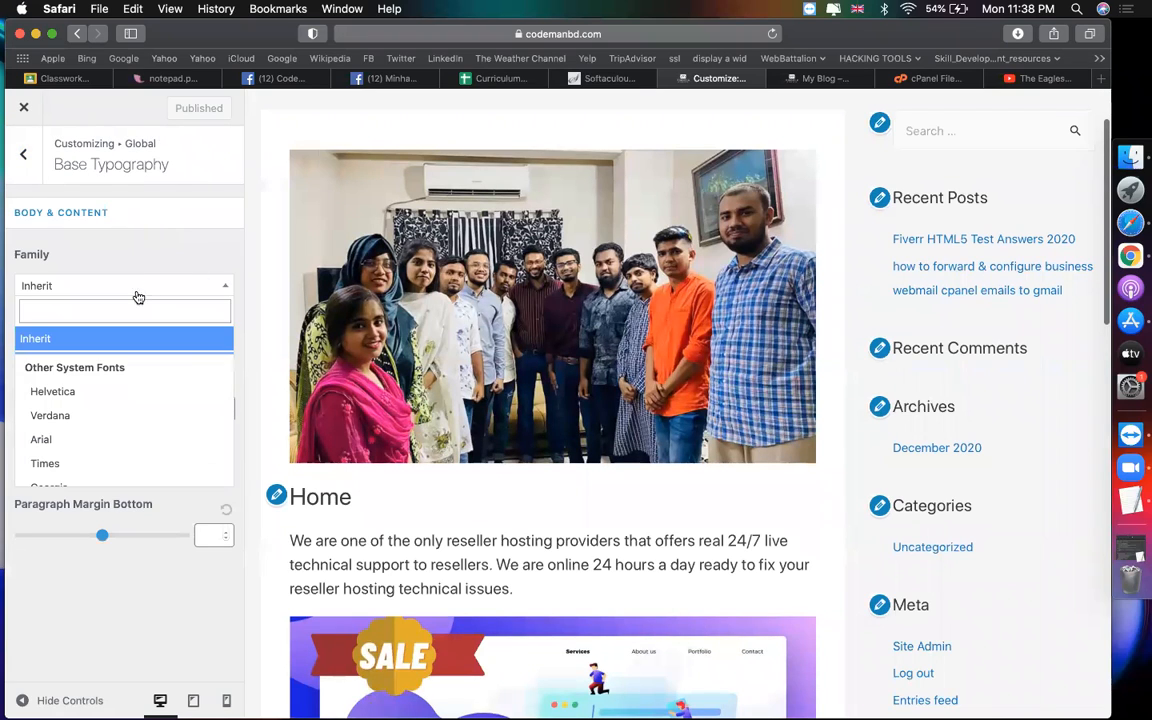
pyautogui.click(89, 392)
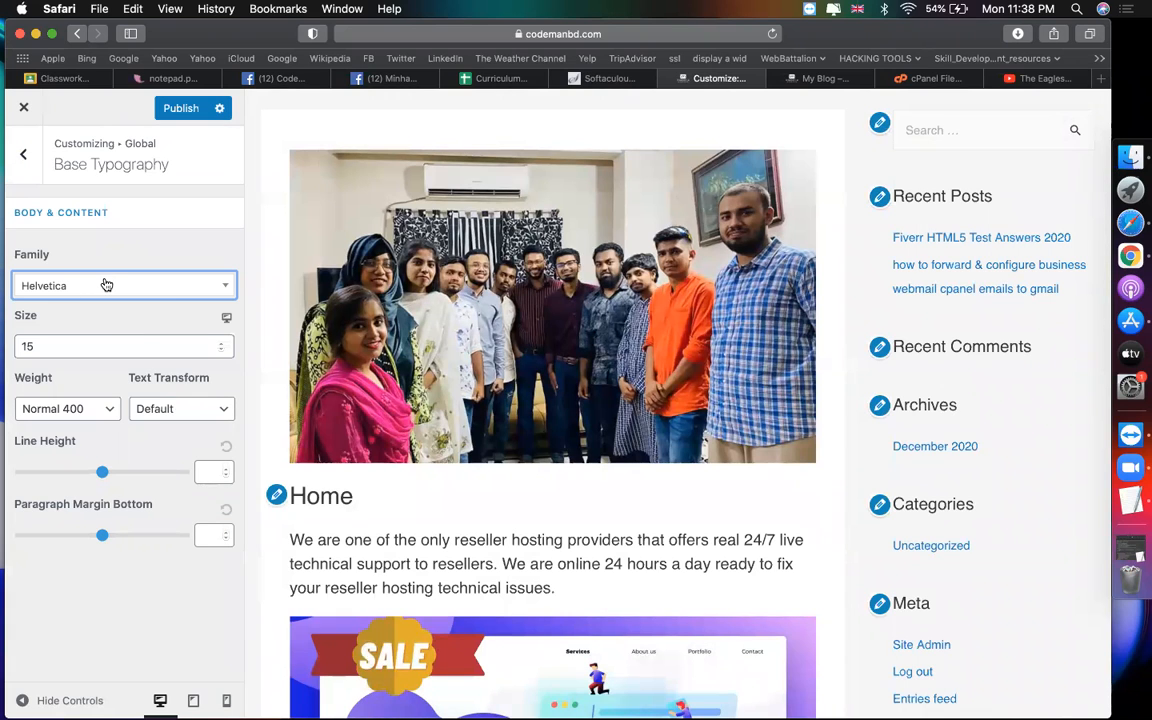
pyautogui.click(103, 350)
pyautogui.press('BackSpace')
pyautogui.press('BackSpace')
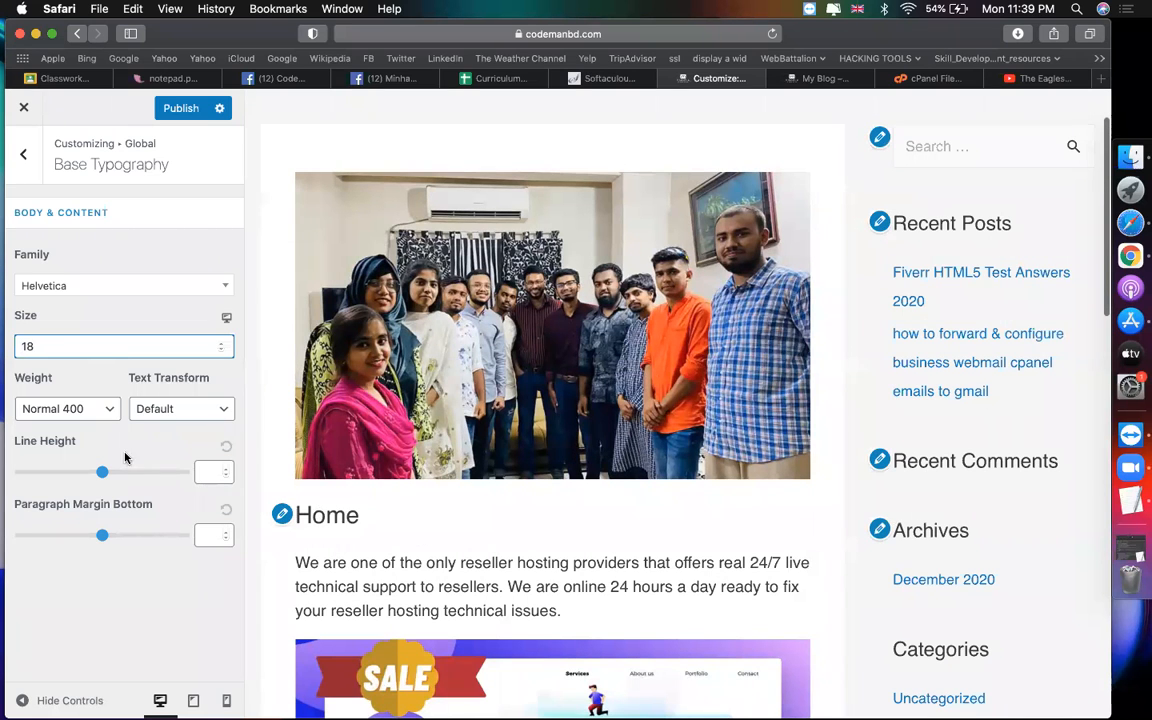
# Step: Set the Headings font family to Verdana
pyautogui.click(23, 154)
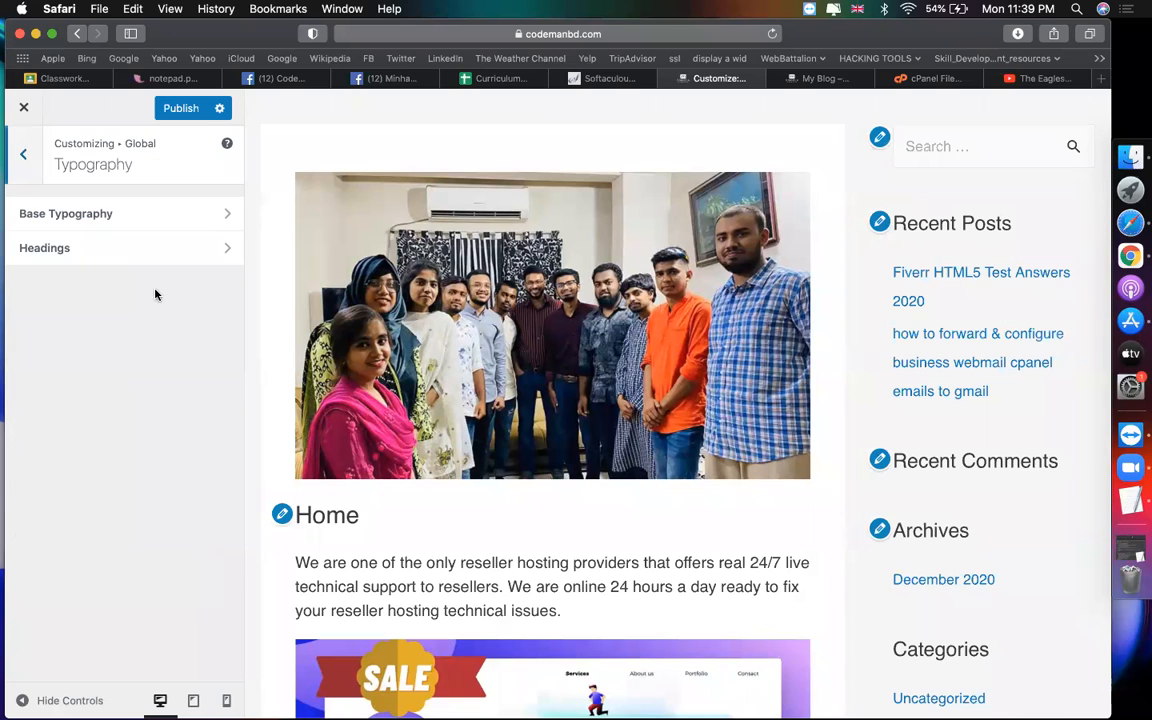
pyautogui.click(150, 248)
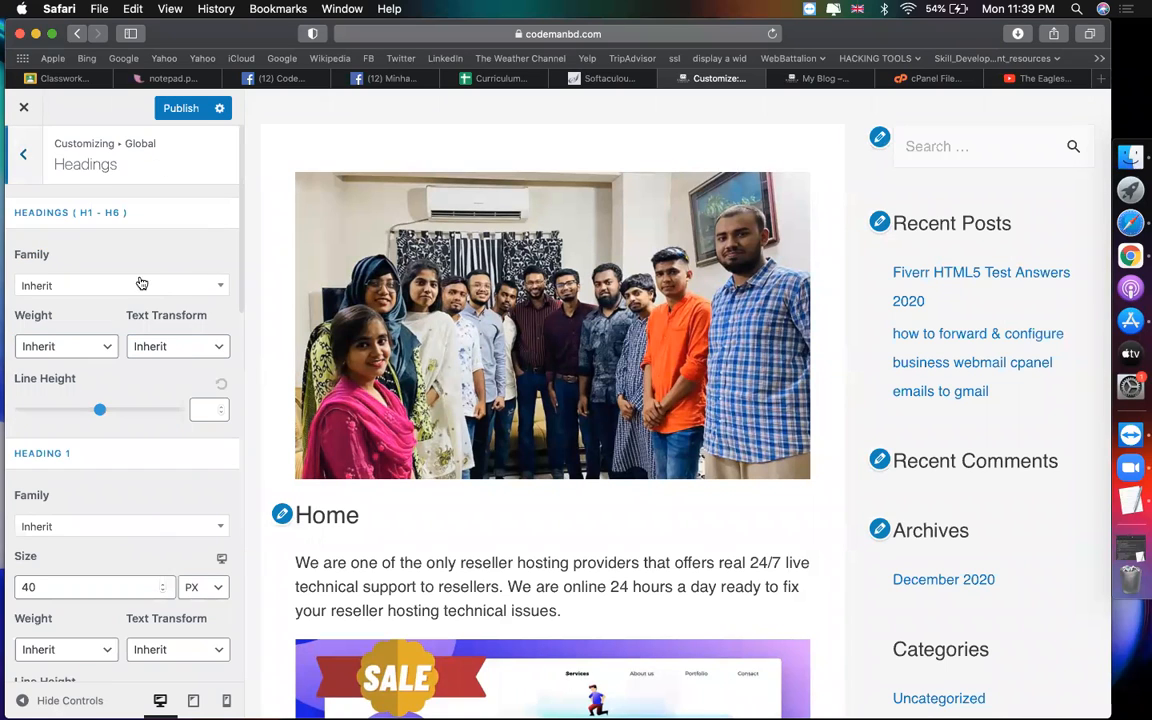
pyautogui.click(97, 286)
pyautogui.scroll(-3, 88, 428)
pyautogui.scroll(-5, 90, 428)
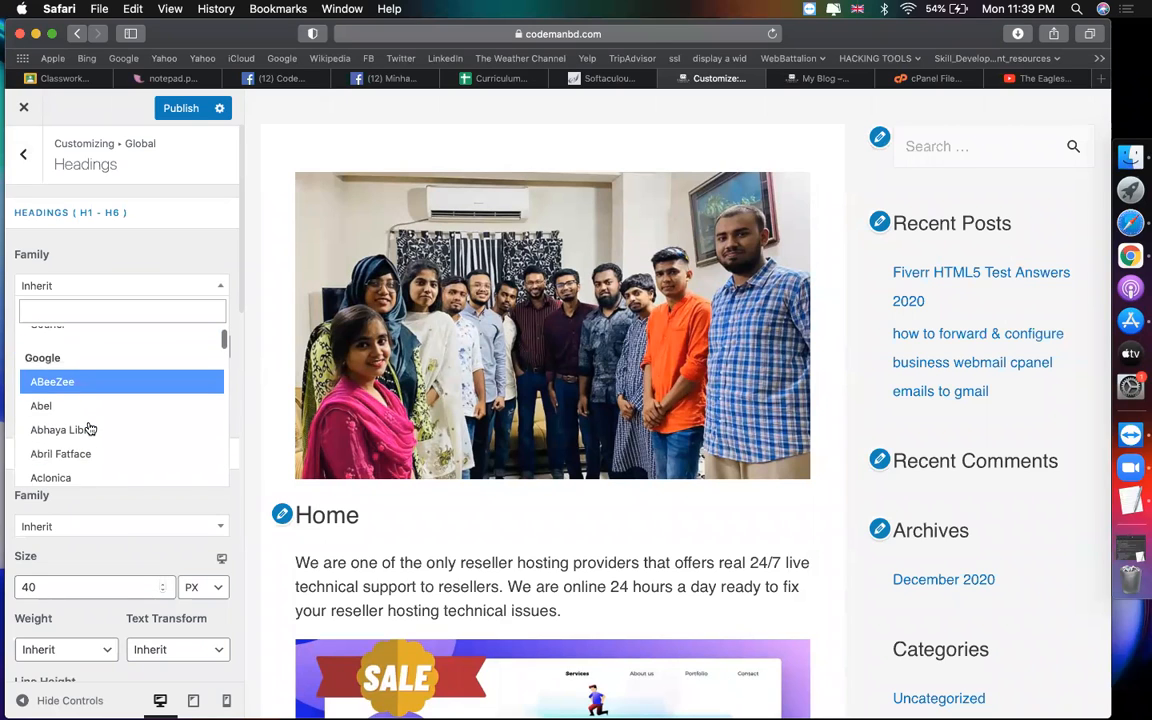
pyautogui.scroll(-5, 90, 428)
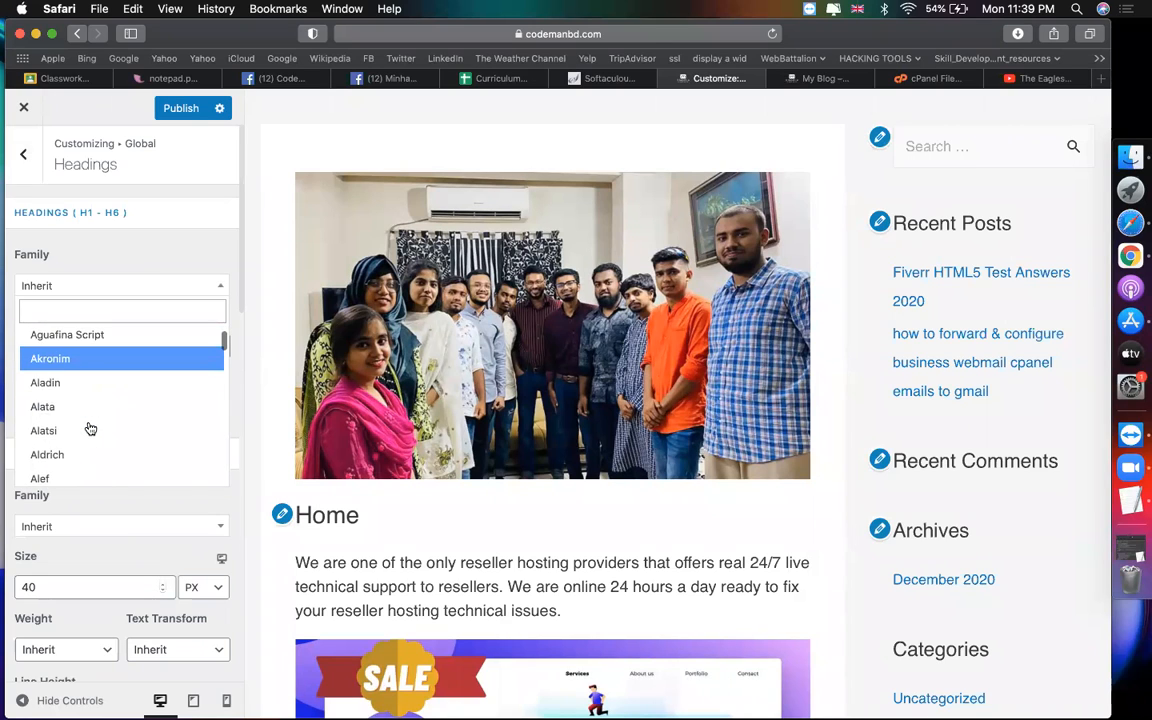
pyautogui.scroll(-5, 90, 428)
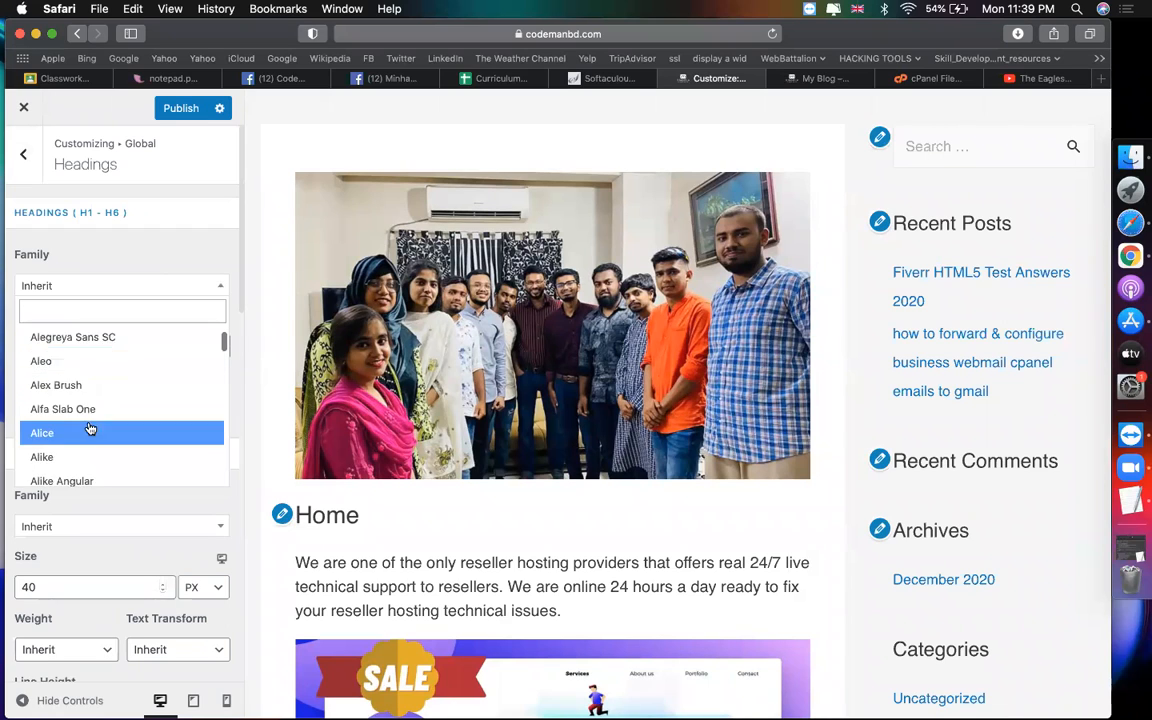
pyautogui.scroll(-2, 90, 428)
pyautogui.scroll(15, 90, 428)
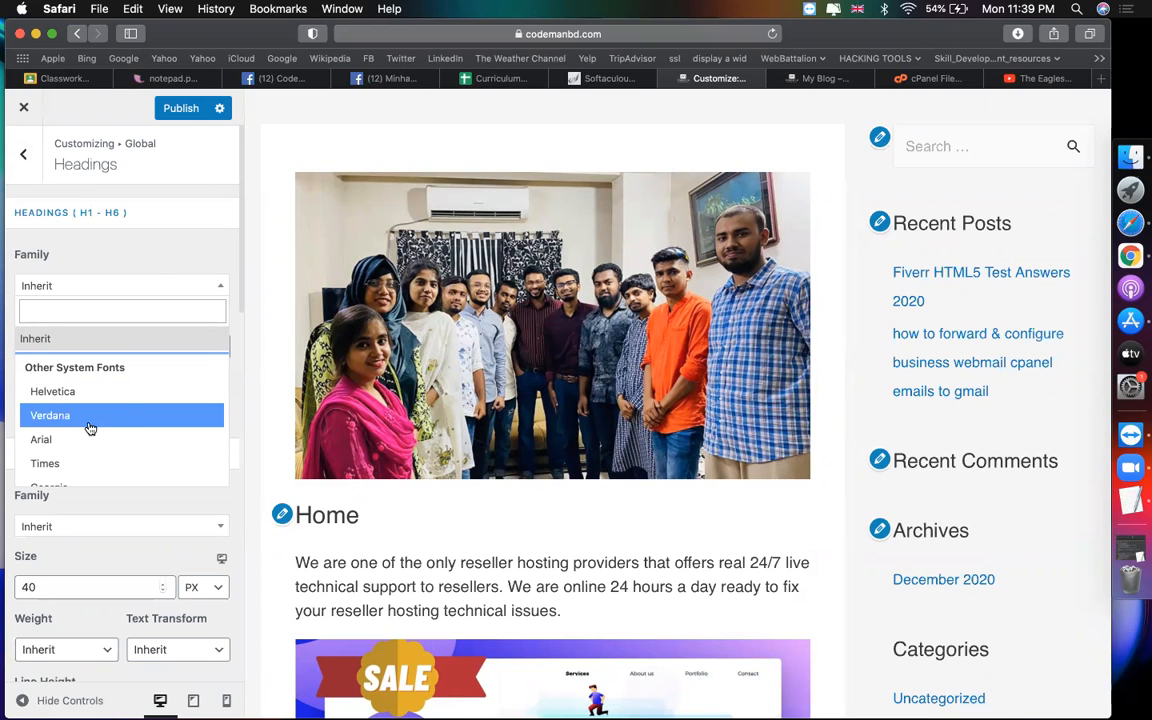
pyautogui.click(120, 423)
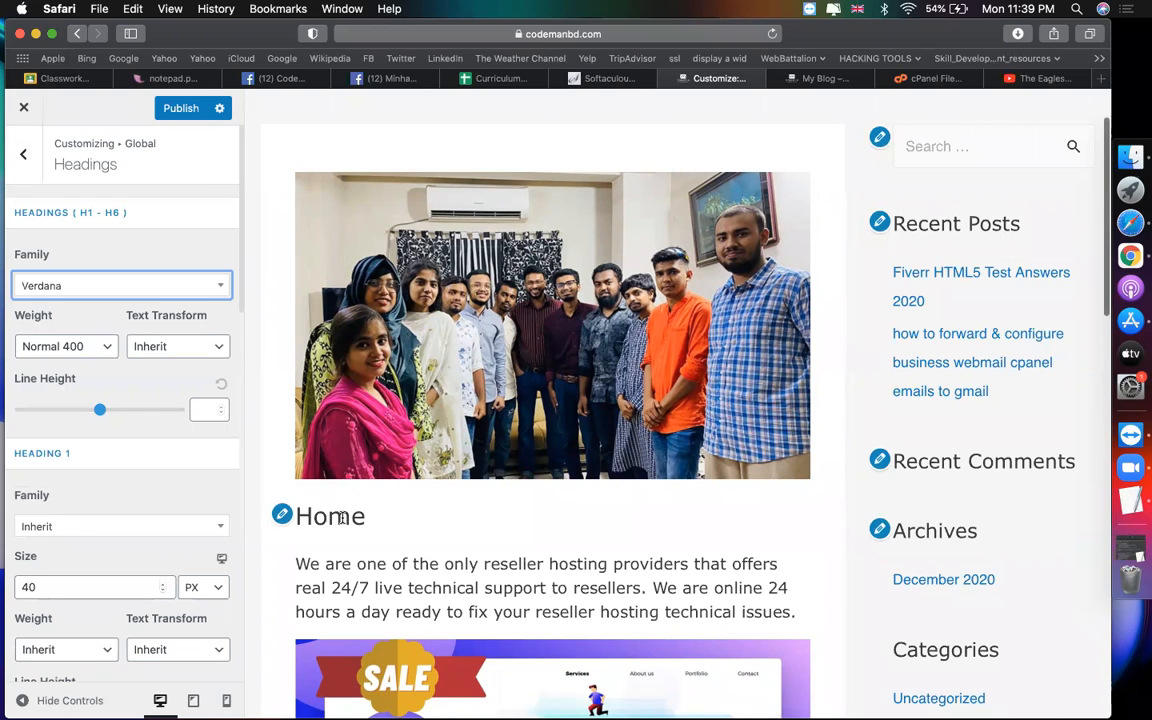
# Step: Give headings the Bold 700 weight and check the bolder preview
pyautogui.click(56, 348)
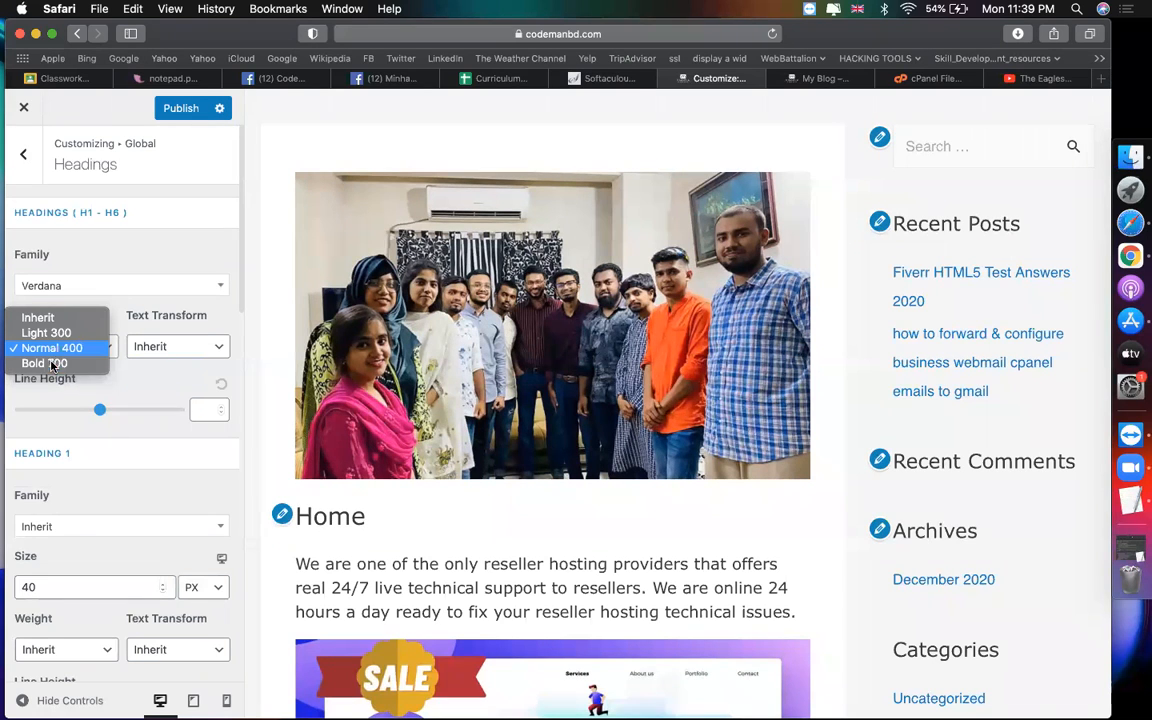
pyautogui.click(51, 364)
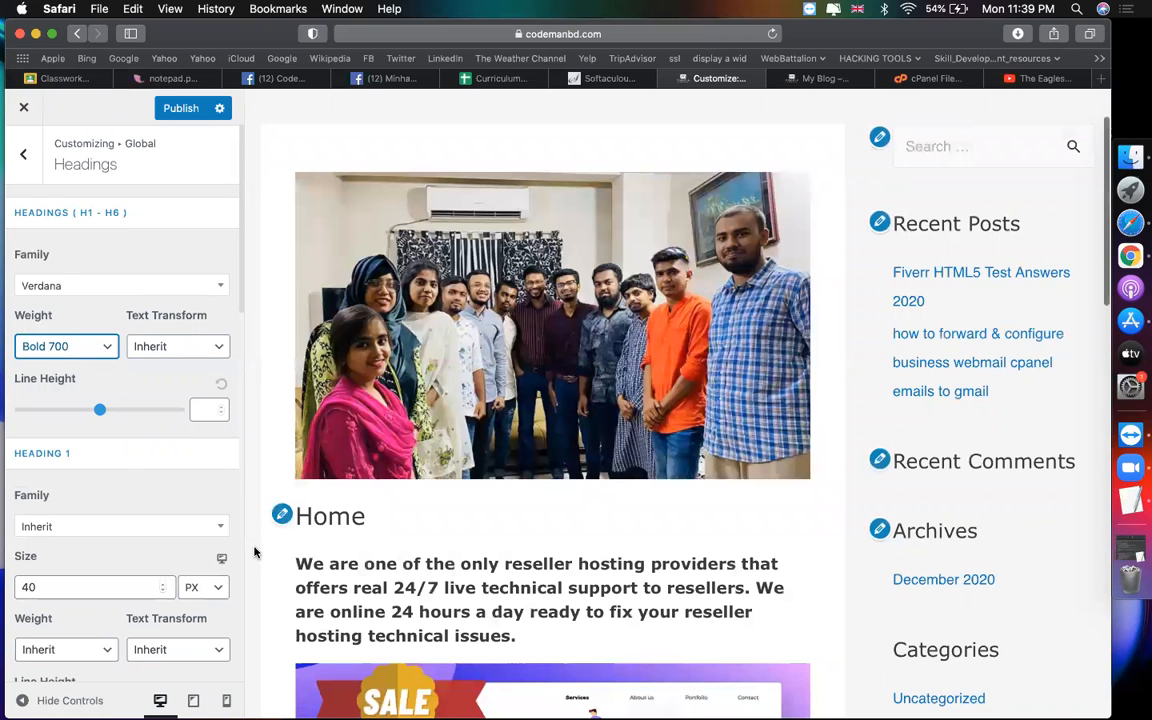
pyautogui.scroll(-5, 464, 582)
pyautogui.scroll(-10, 464, 582)
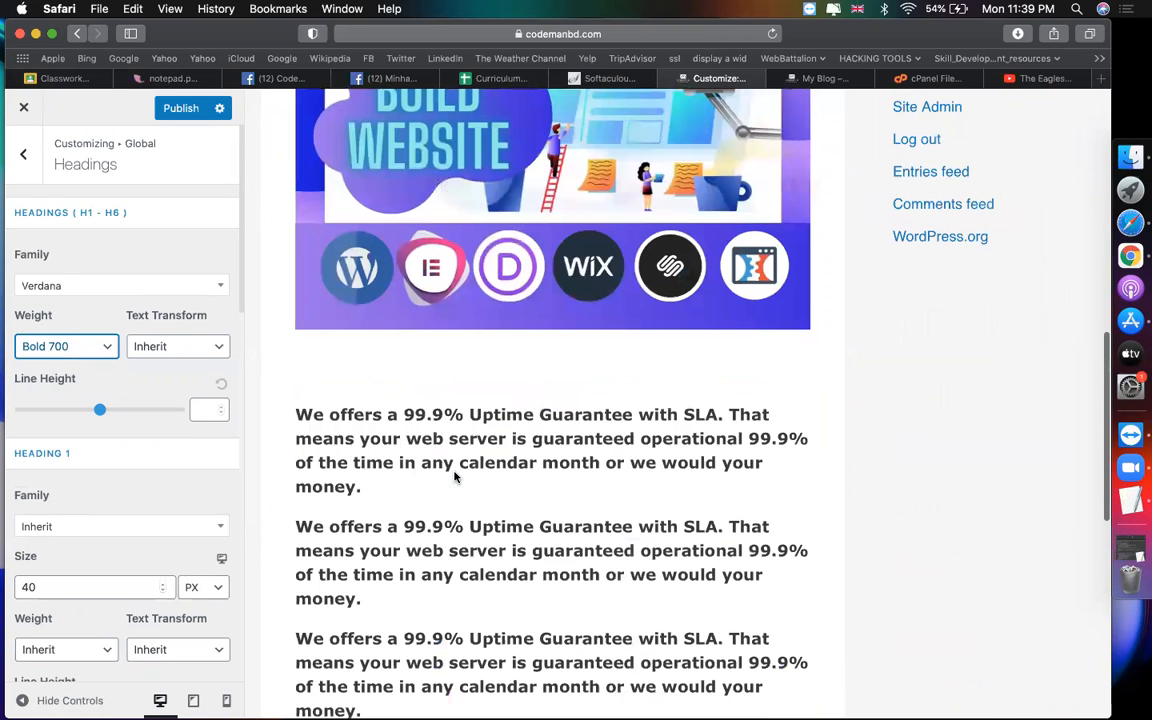
pyautogui.scroll(2, 447, 496)
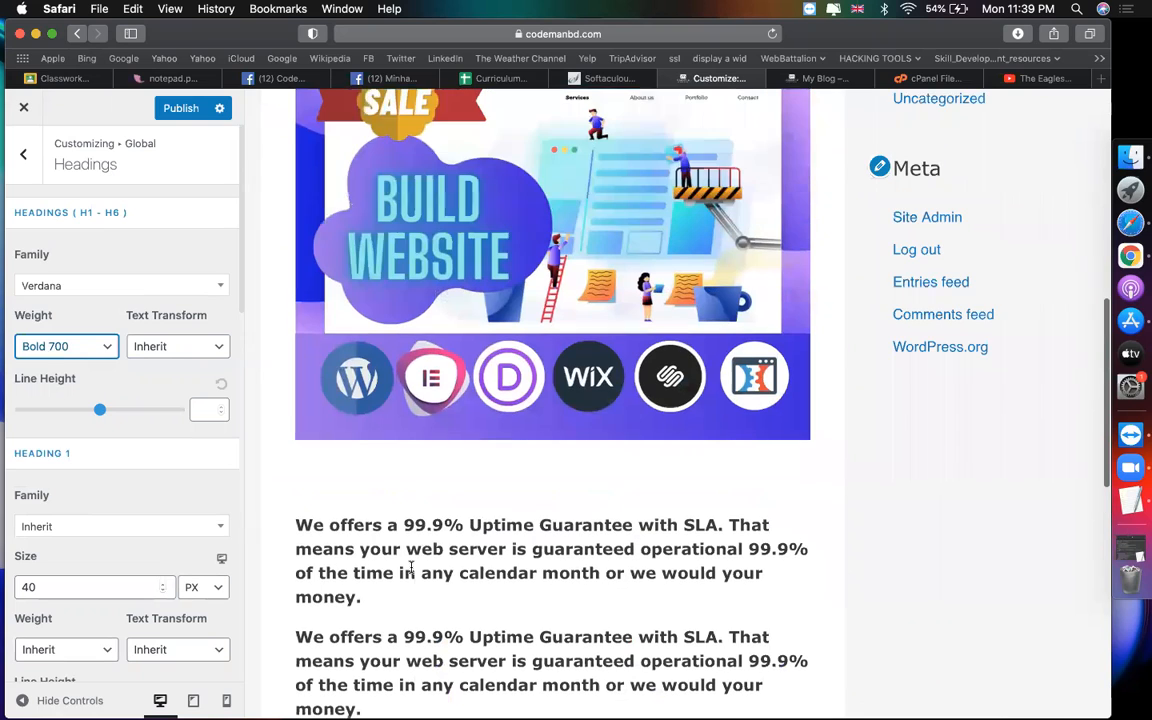
# Step: Open the Home page for editing in the visual editor from the Pages list
pyautogui.click(792, 80)
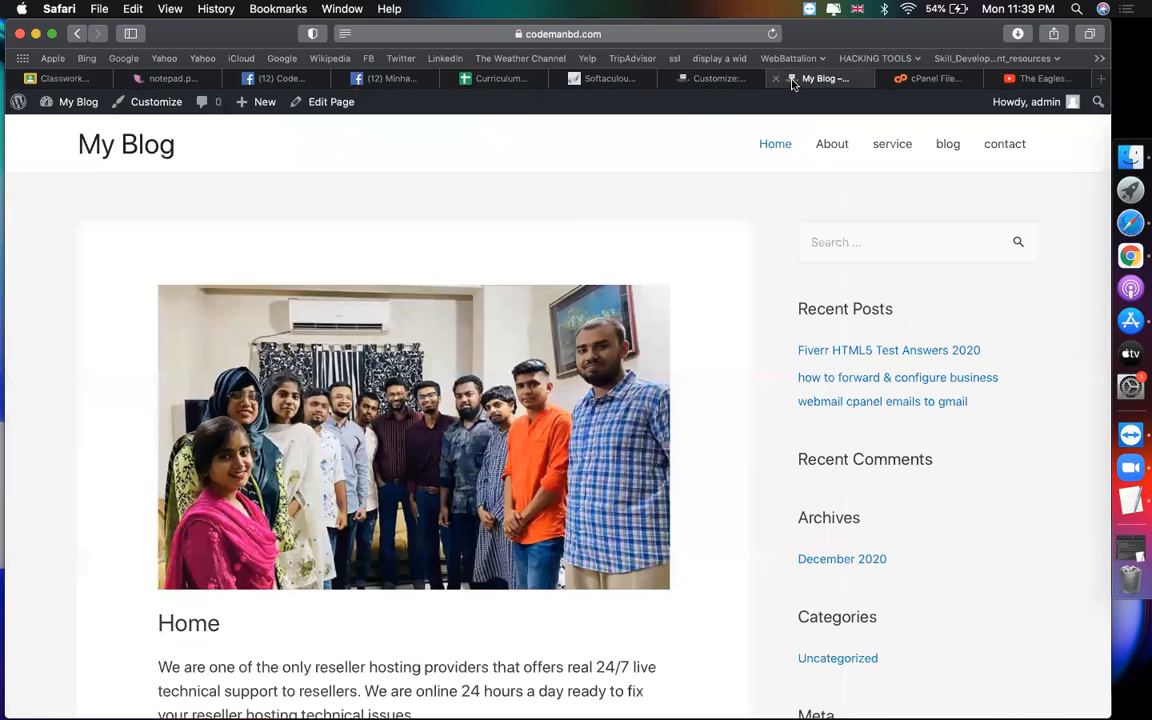
pyautogui.click(54, 107)
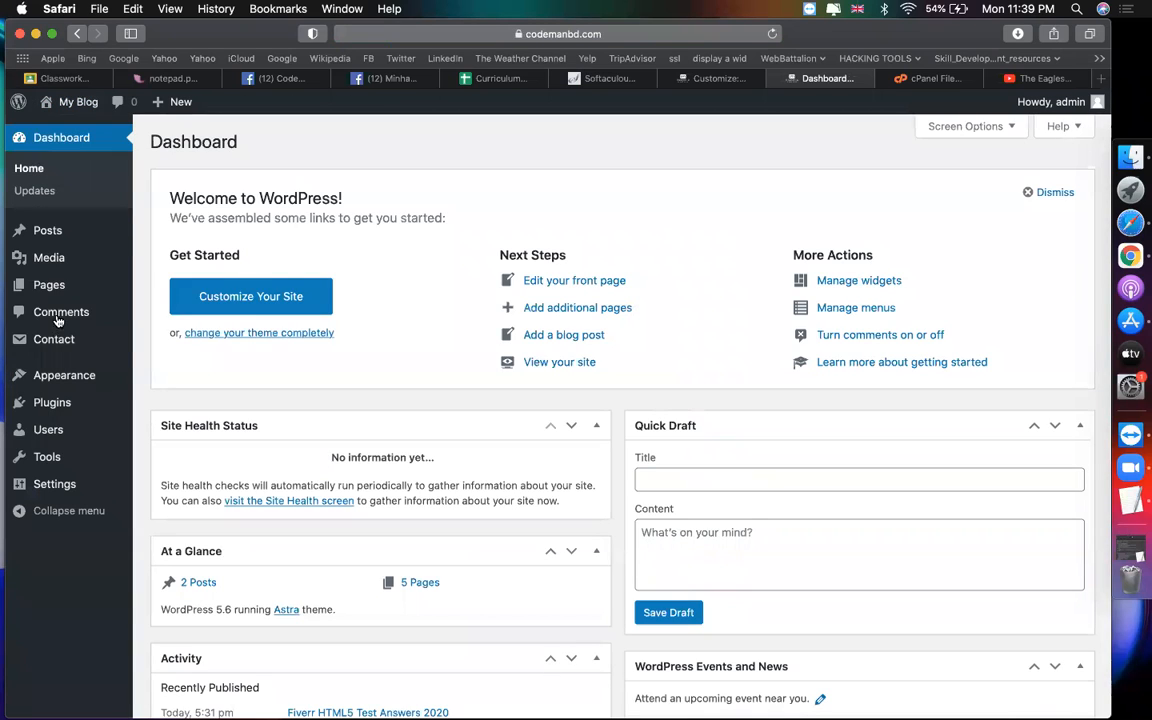
pyautogui.click(235, 288)
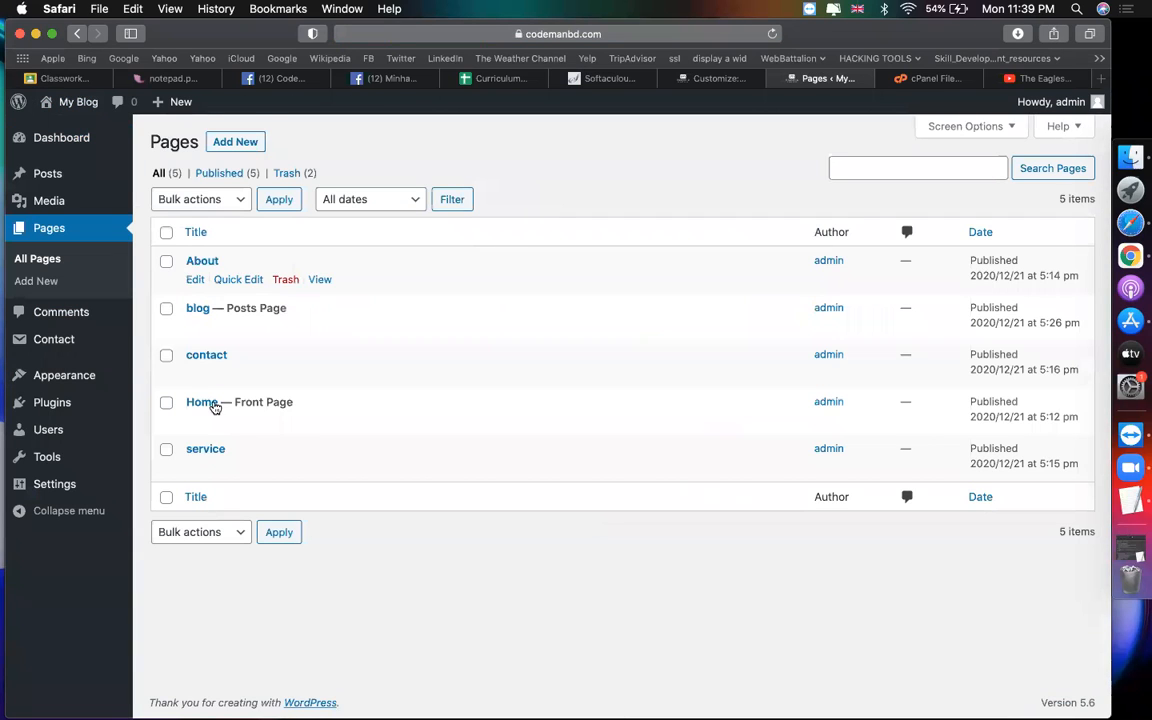
pyautogui.click(191, 422)
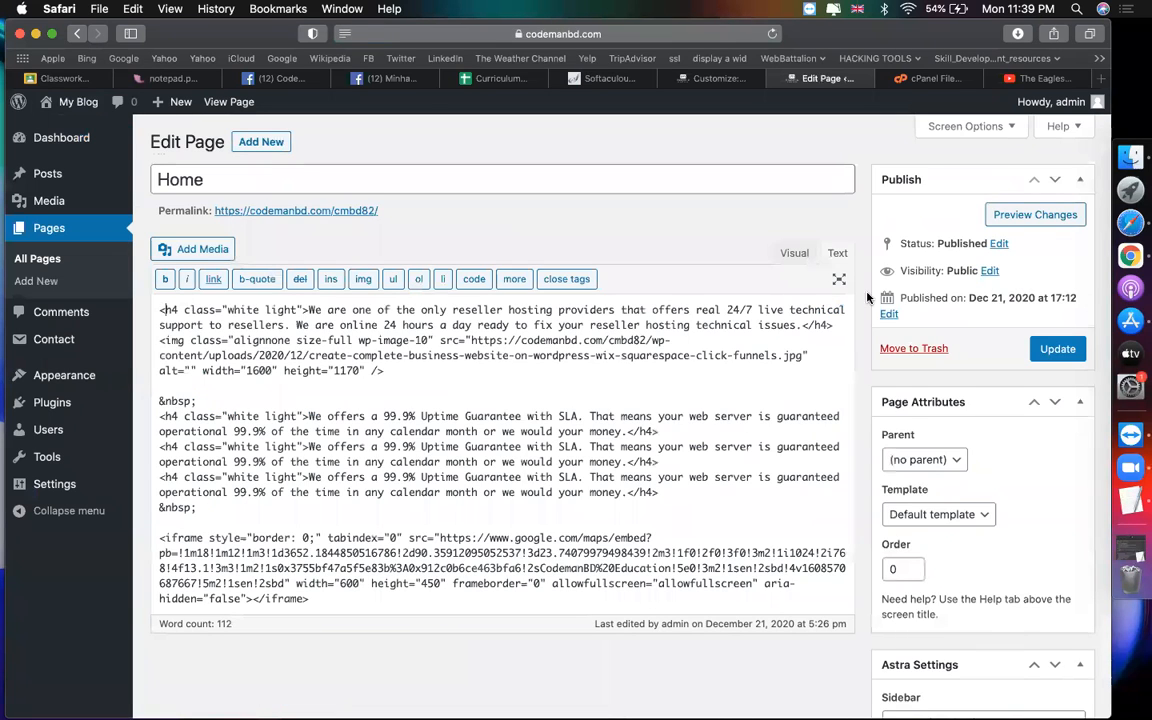
pyautogui.click(794, 253)
# Step: Make the intro preformatted, then convert the uptime-guarantee block to Paragraph
pyautogui.moveTo(480, 397); pyautogui.dragTo(147, 337)
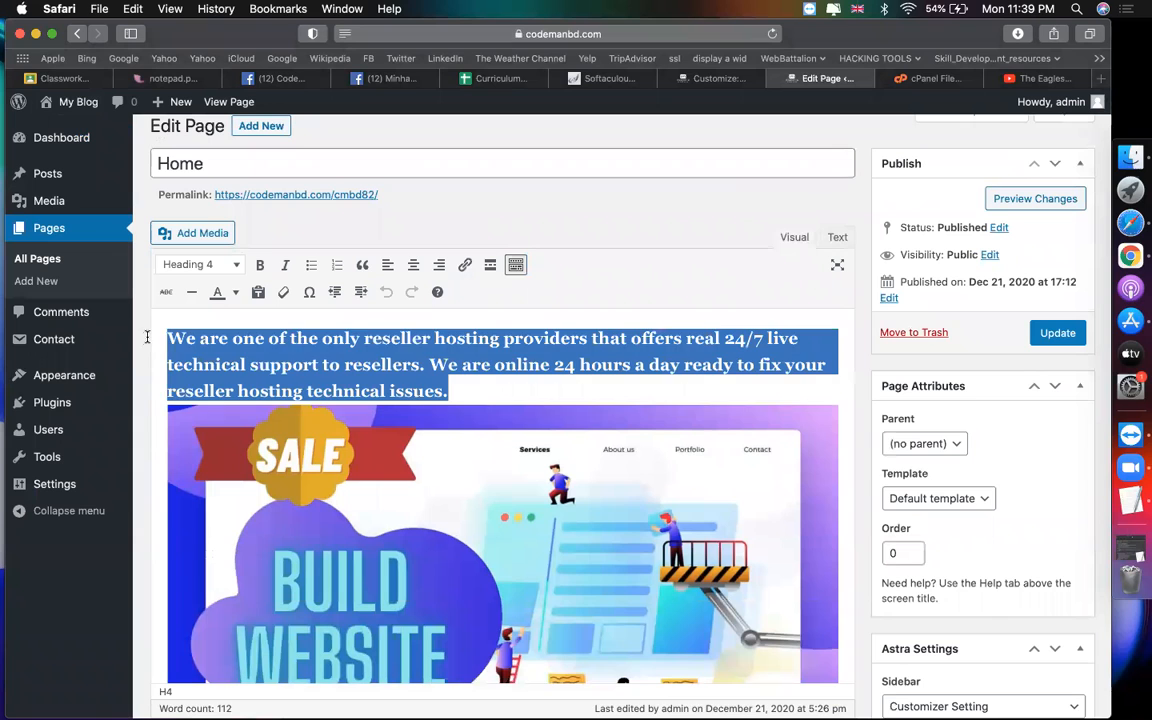
pyautogui.click(196, 265)
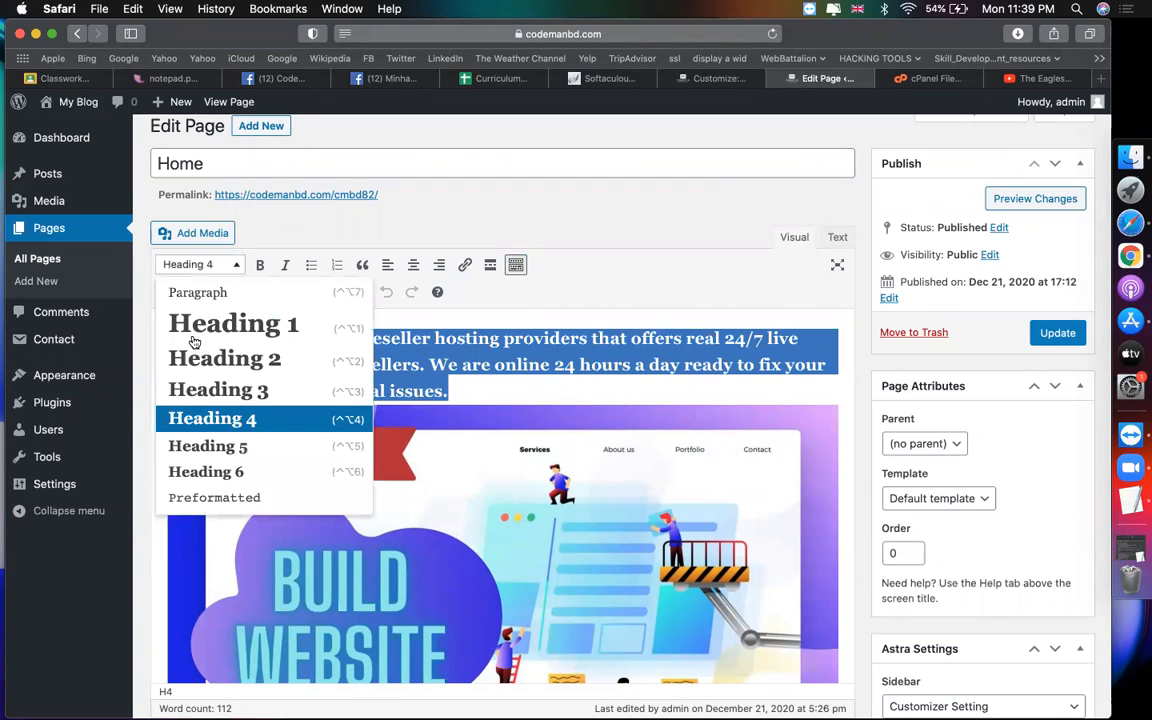
pyautogui.click(219, 497)
pyautogui.click(436, 351)
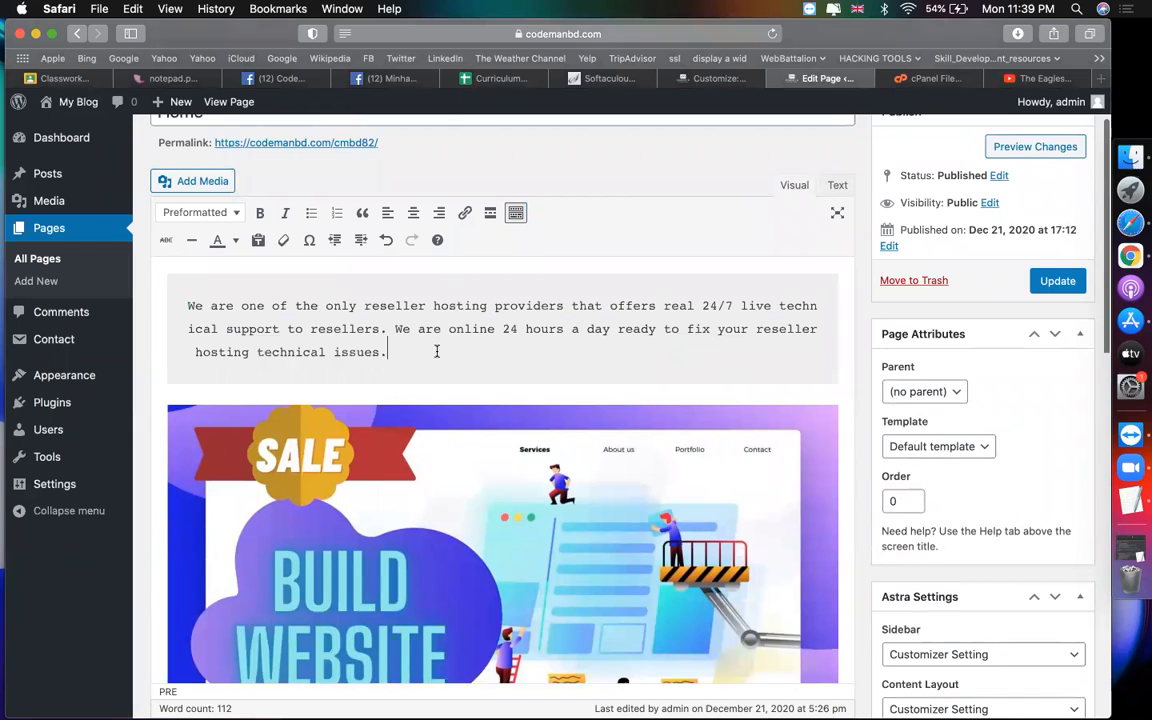
pyautogui.scroll(-10, 436, 351)
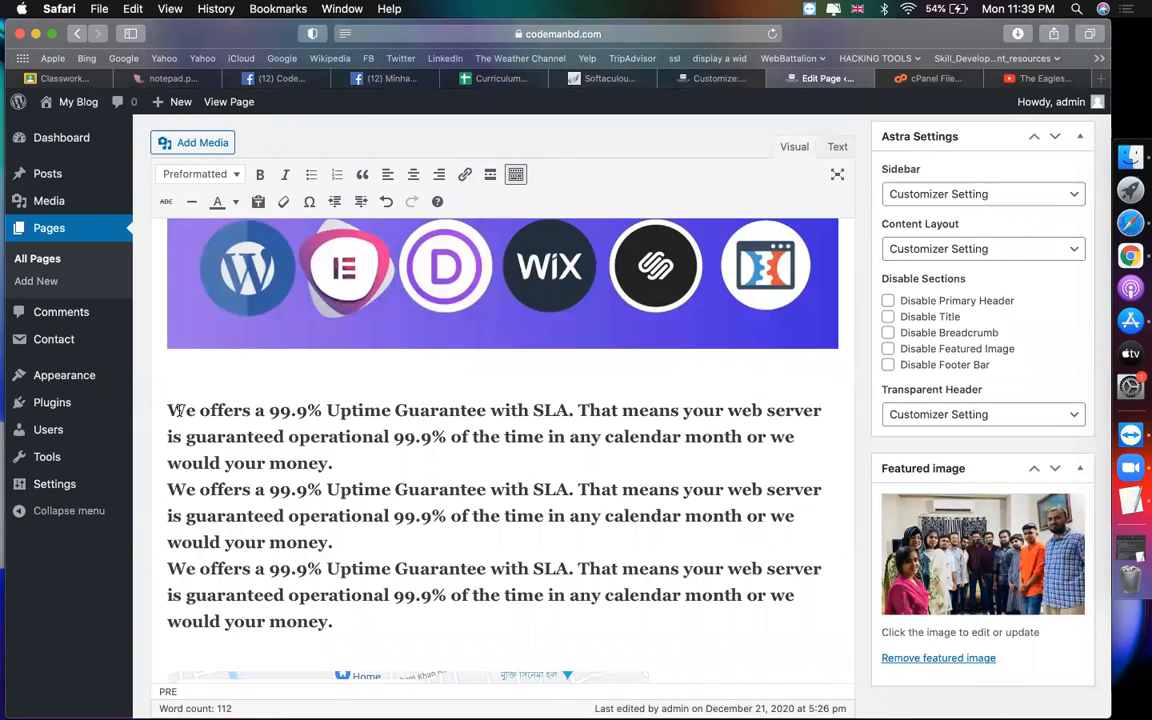
pyautogui.tripleClick(331, 598)
pyautogui.click(212, 174)
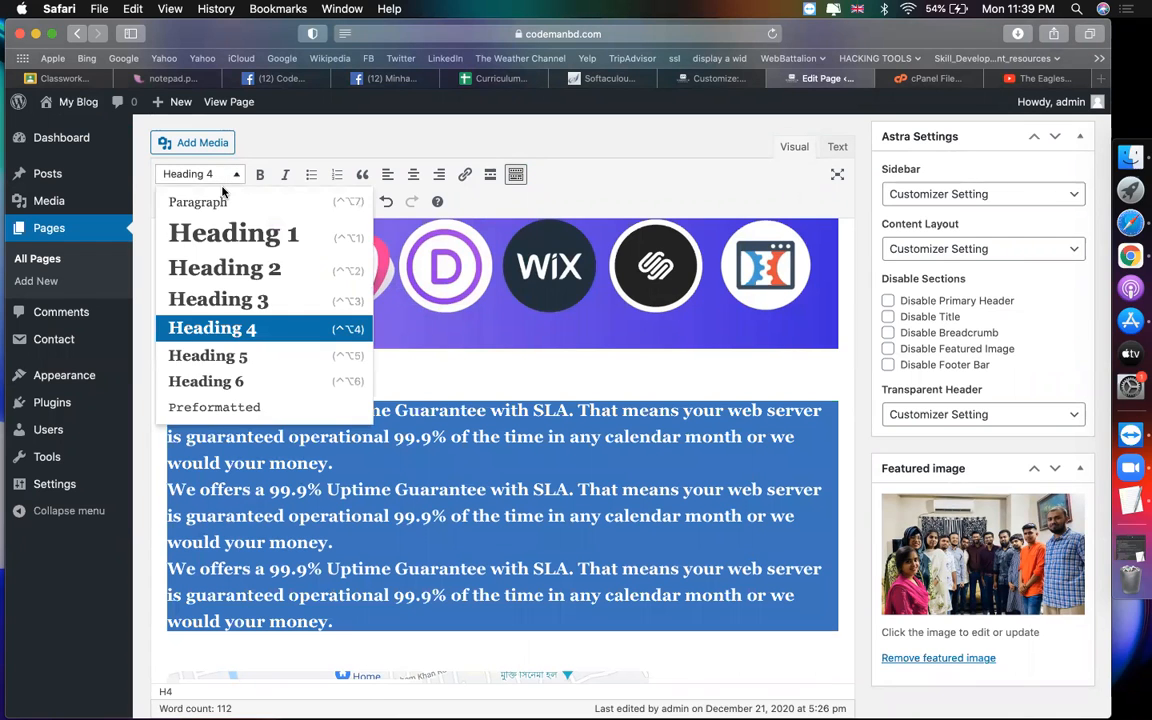
pyautogui.click(220, 203)
# Step: Turn the intro back into a Paragraph and Update the Home page
pyautogui.scroll(10, 349, 428)
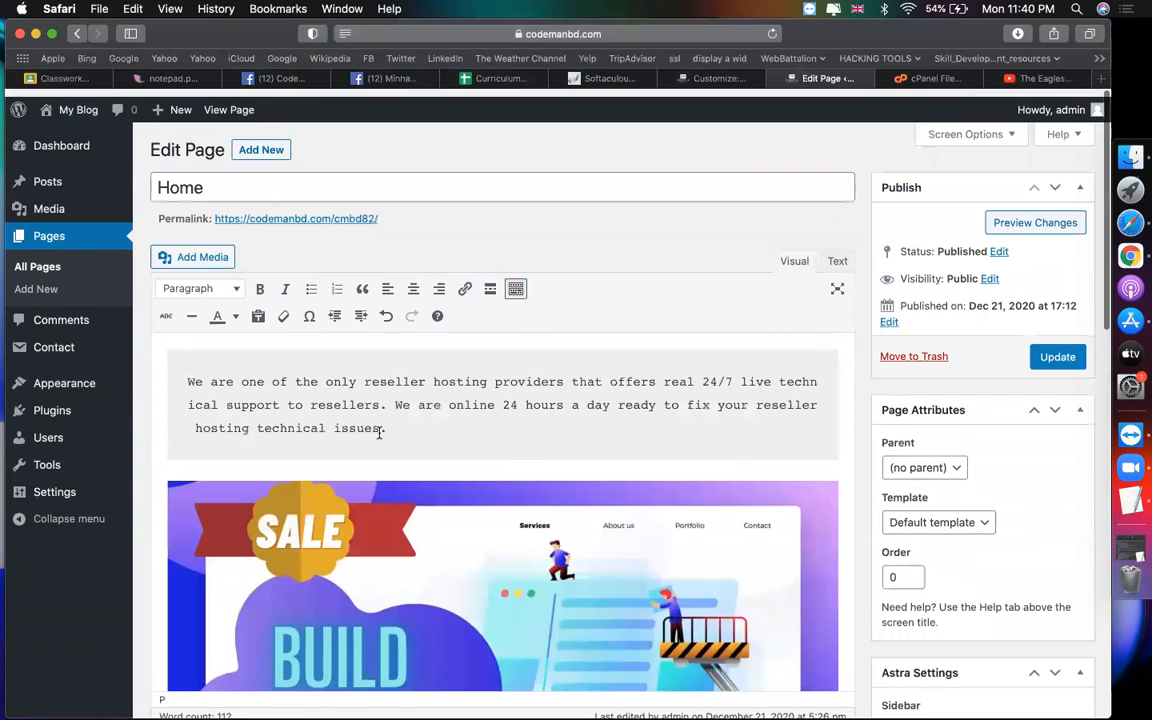
pyautogui.moveTo(388, 421); pyautogui.dragTo(182, 366)
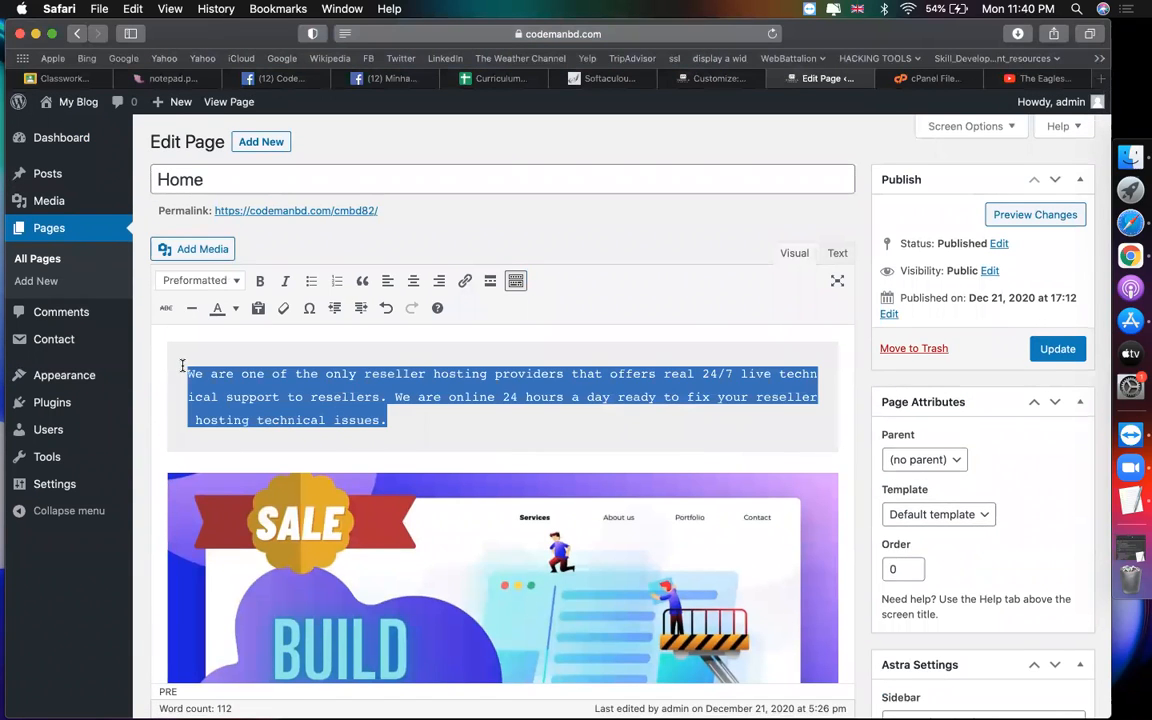
pyautogui.click(195, 282)
pyautogui.click(185, 306)
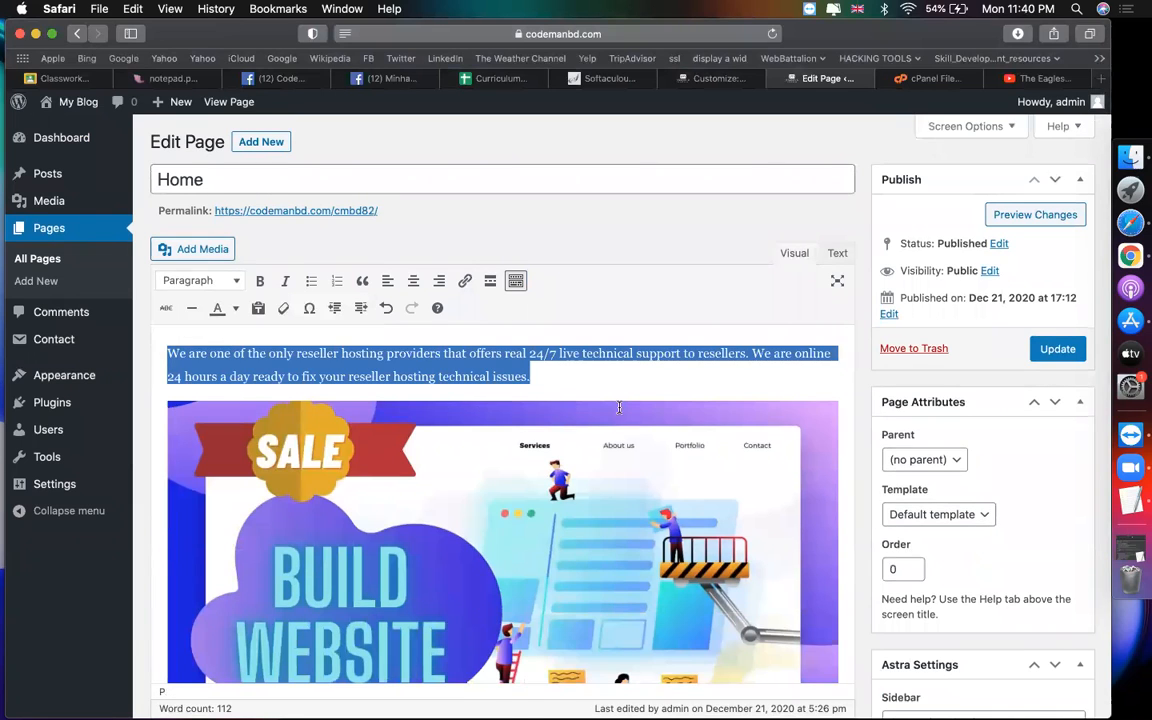
pyautogui.click(1068, 349)
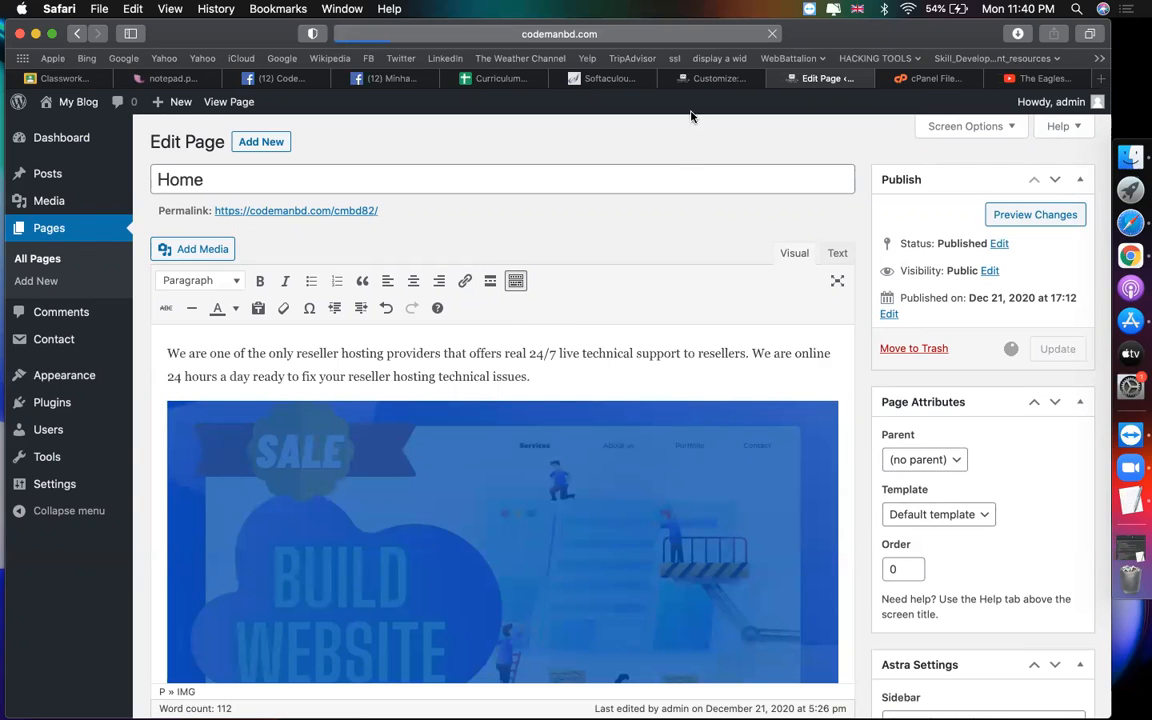
pyautogui.click(727, 79)
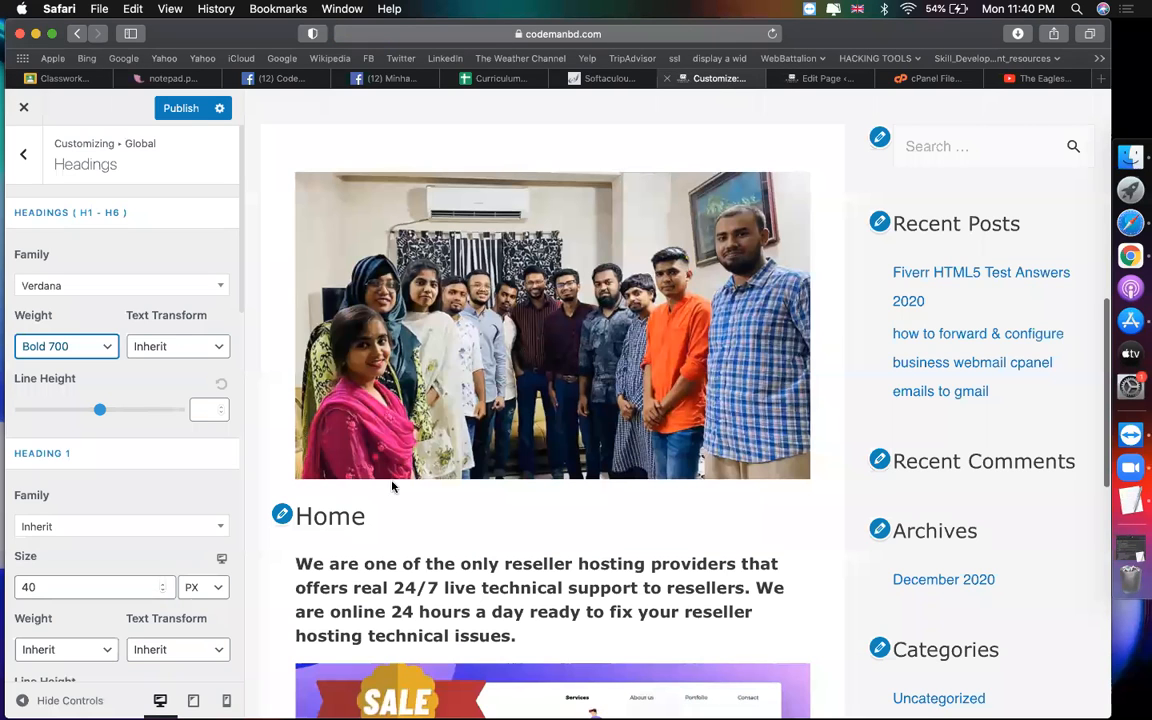
# Step: Publish the pending typography changes and reach Global > Colors > Base Colors
pyautogui.click(189, 108)
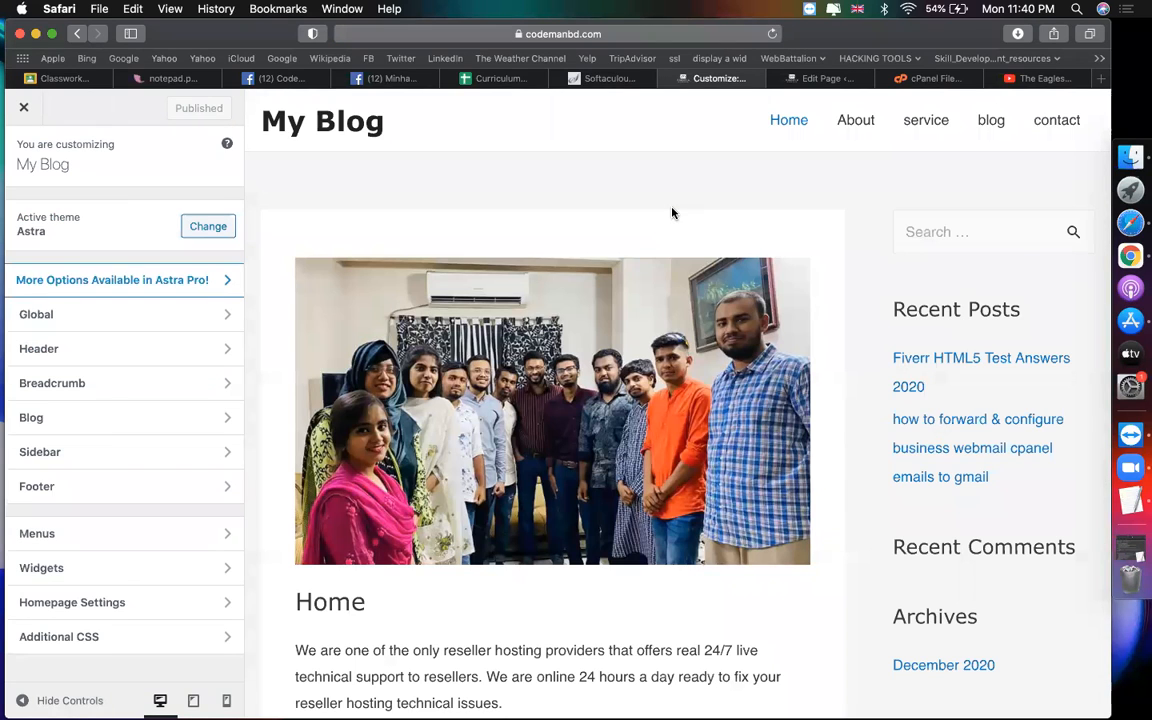
pyautogui.scroll(-3, 344, 470)
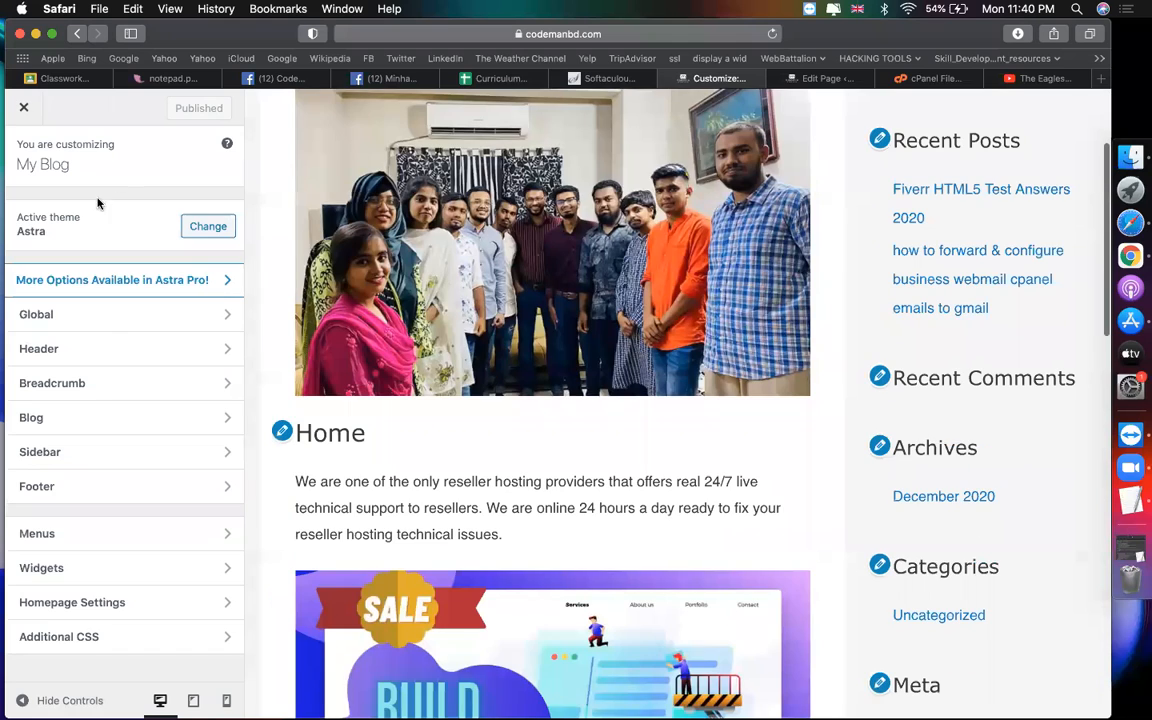
pyautogui.click(103, 324)
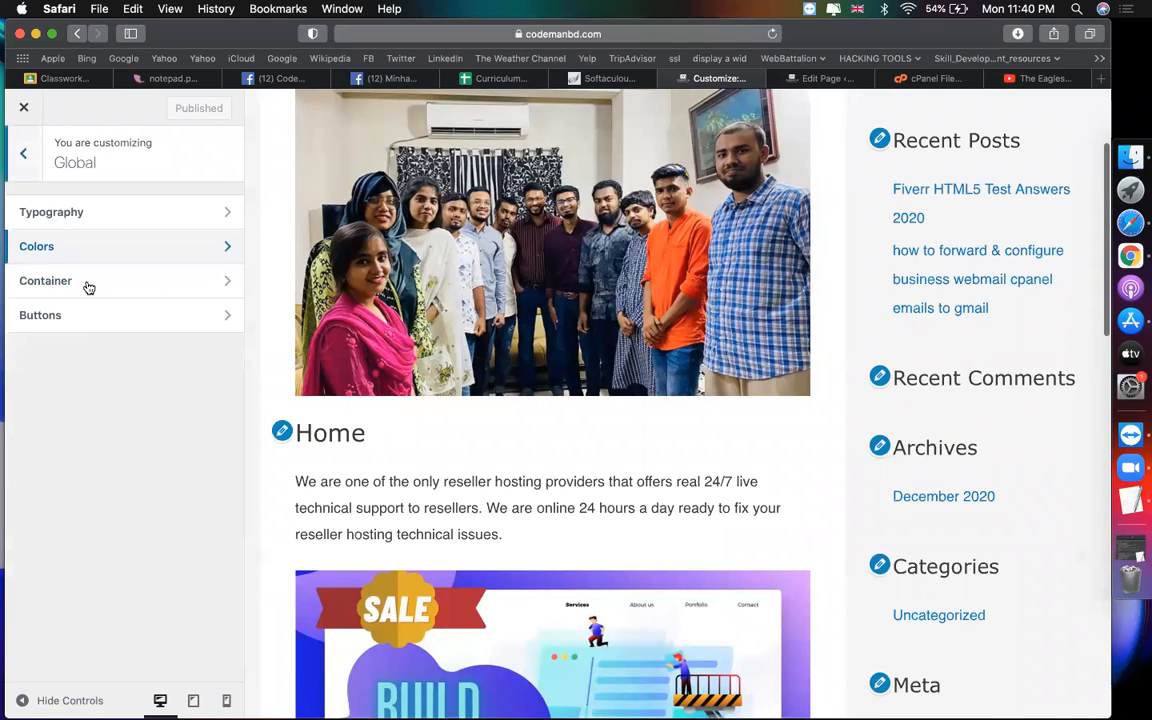
pyautogui.click(65, 248)
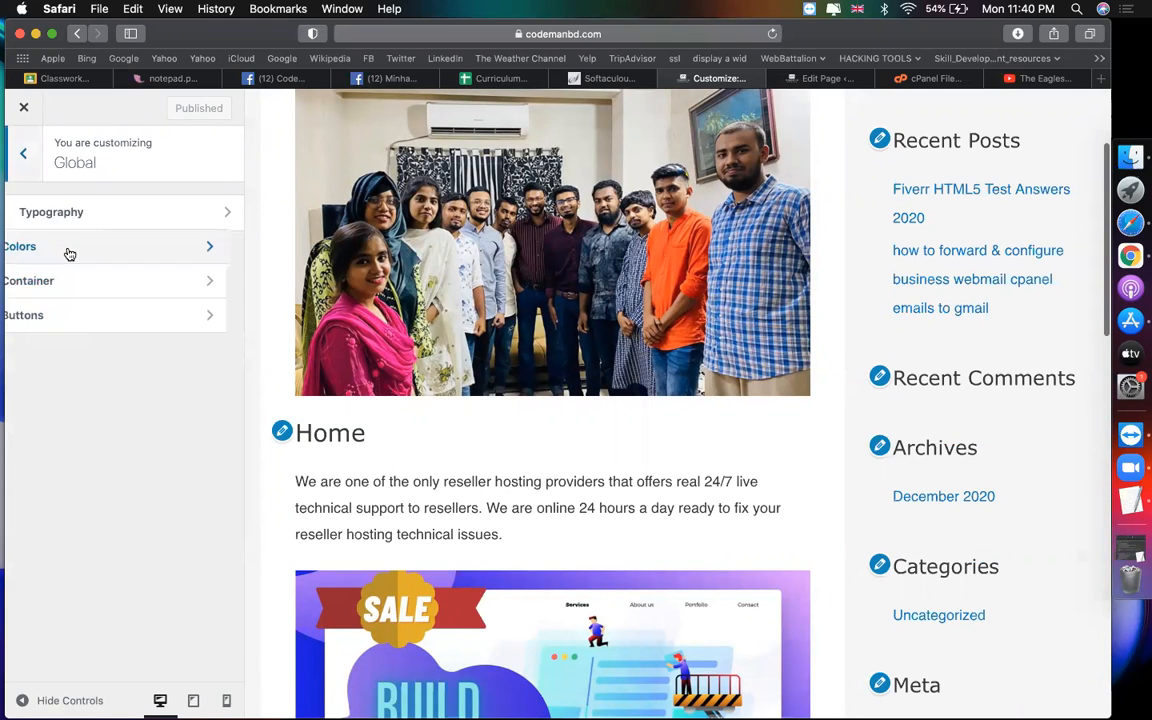
pyautogui.click(155, 218)
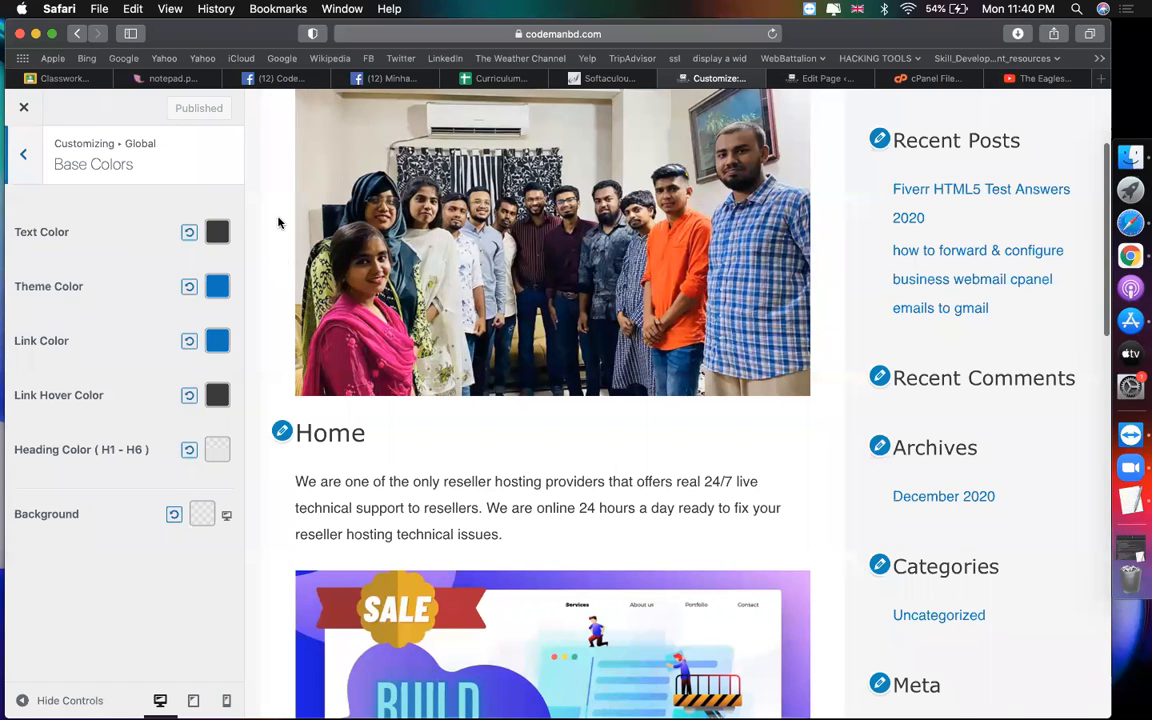
# Step: Set the base Text Color to black at about 0.6 alpha, after briefly trying purple
pyautogui.click(217, 232)
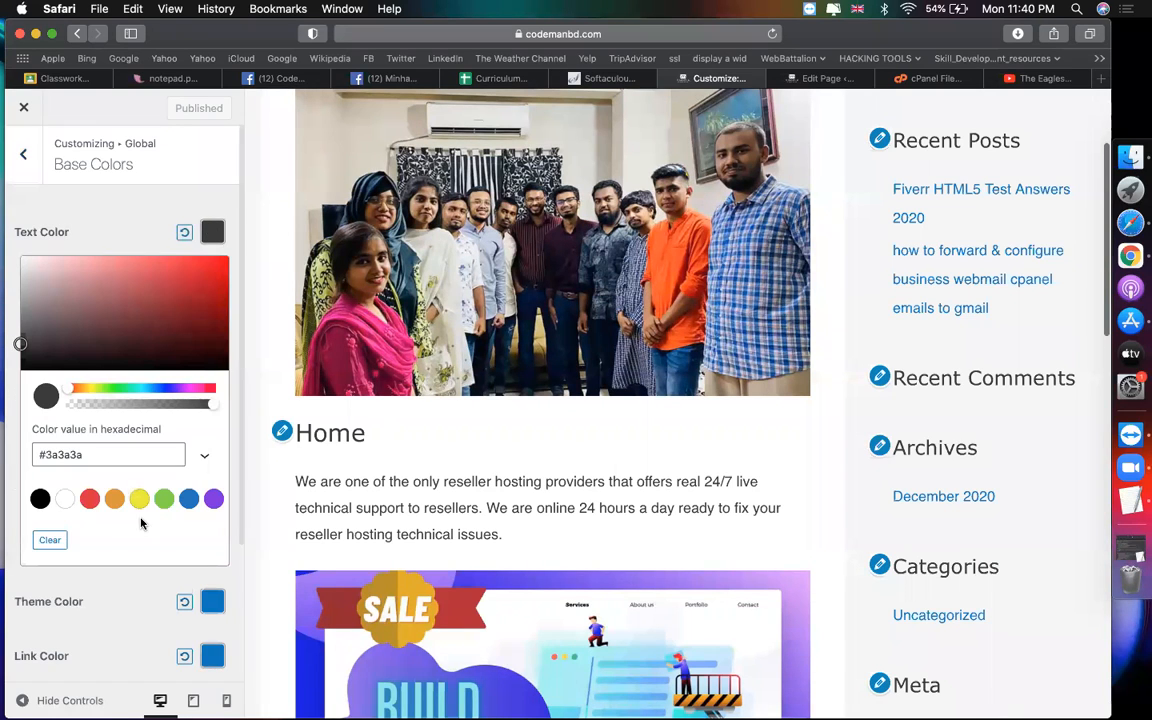
pyautogui.click(214, 499)
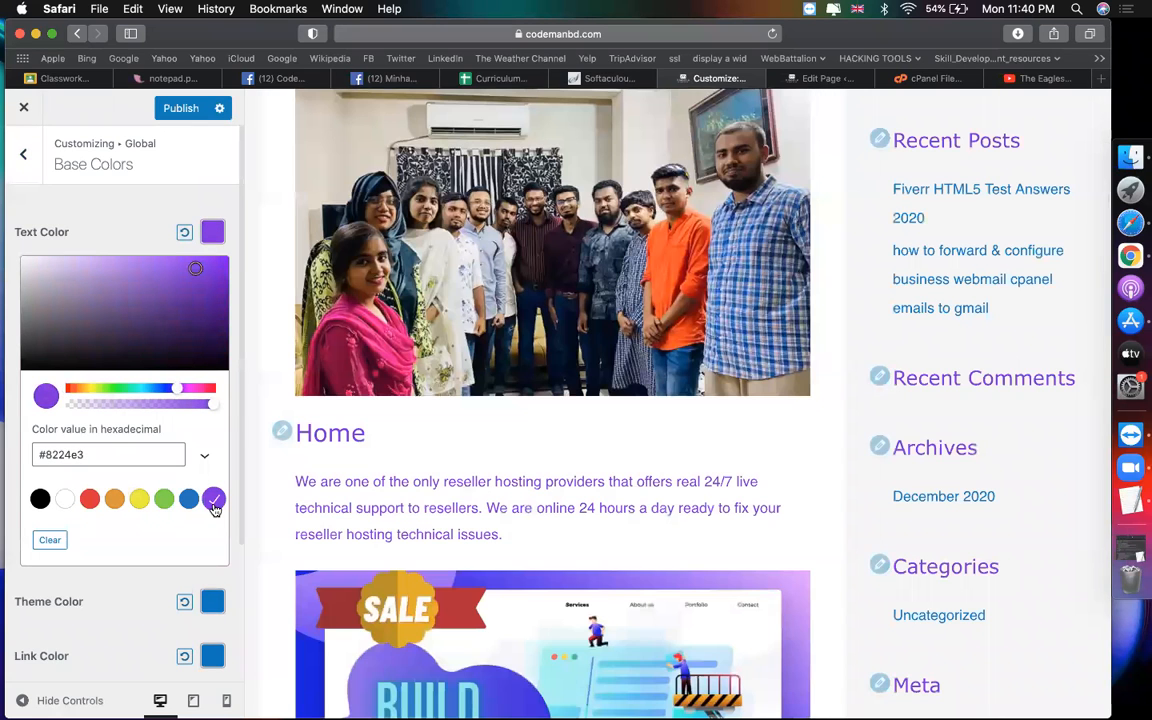
pyautogui.scroll(-10, 386, 500)
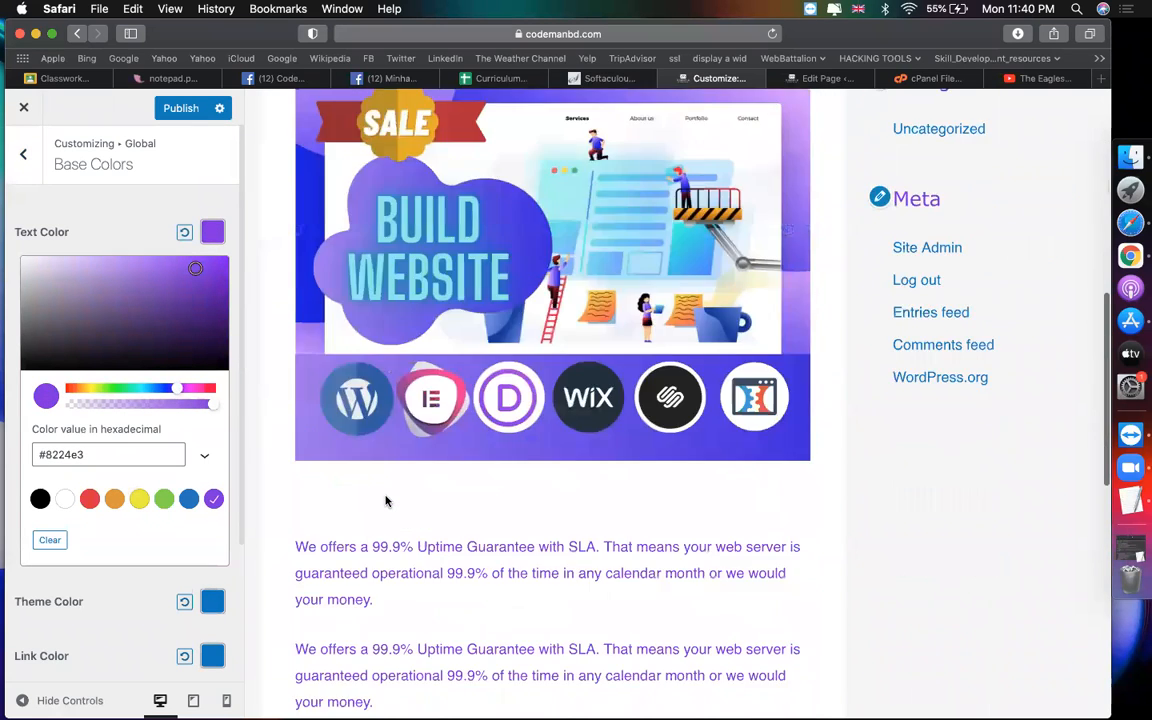
pyautogui.scroll(8, 386, 494)
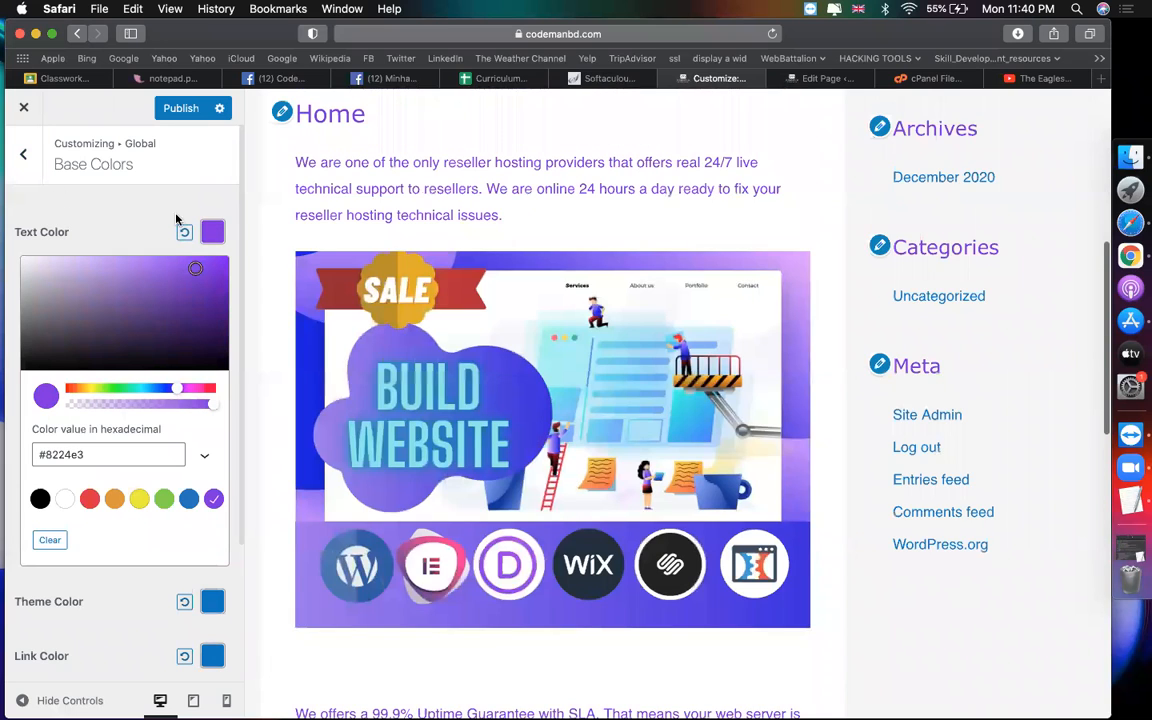
pyautogui.click(41, 498)
pyautogui.moveTo(181, 404); pyautogui.dragTo(169, 406)
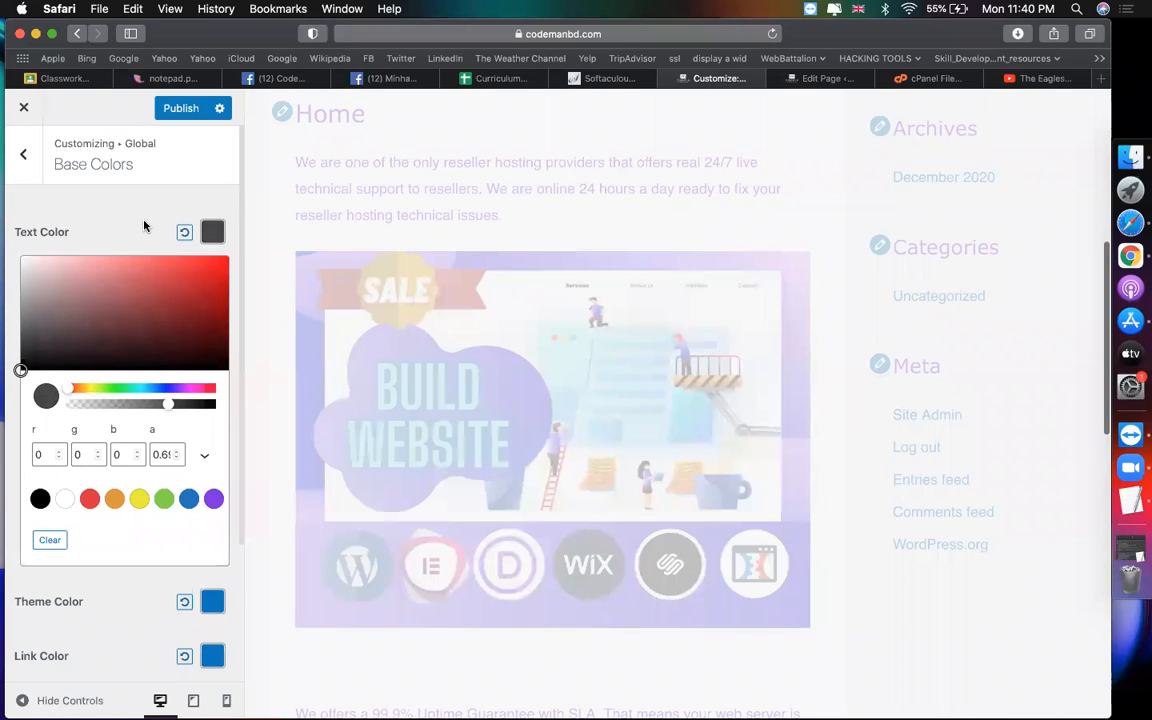
pyautogui.click(143, 226)
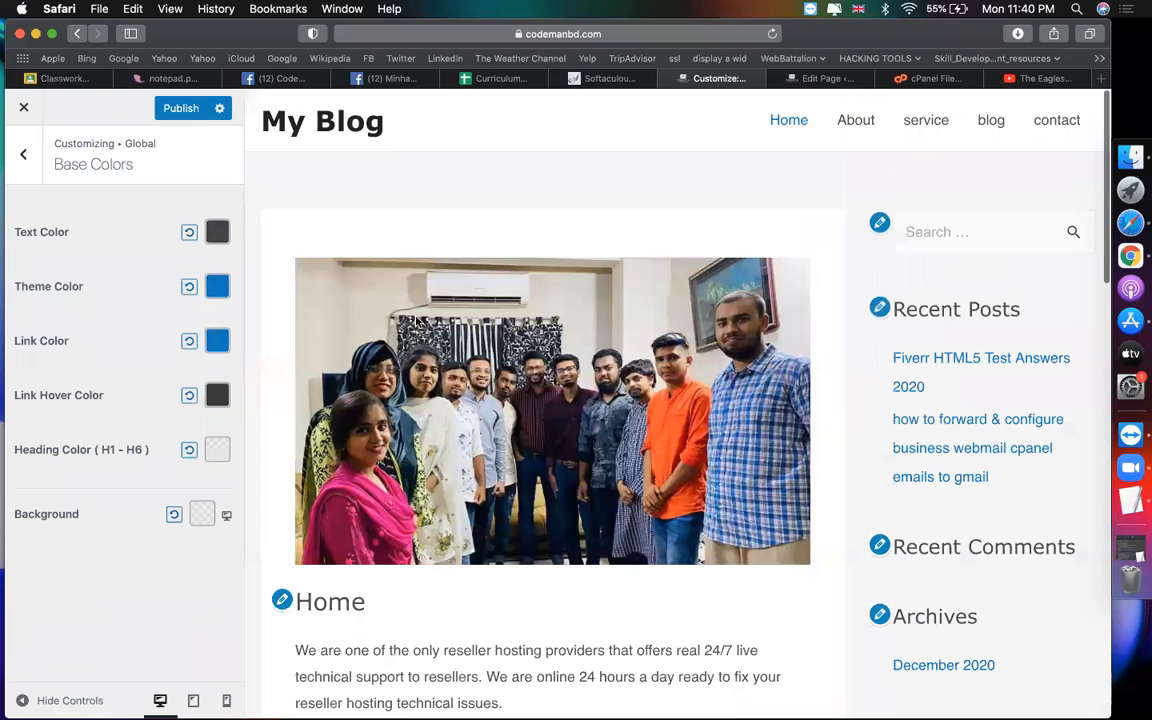
pyautogui.scroll(-3, 697, 487)
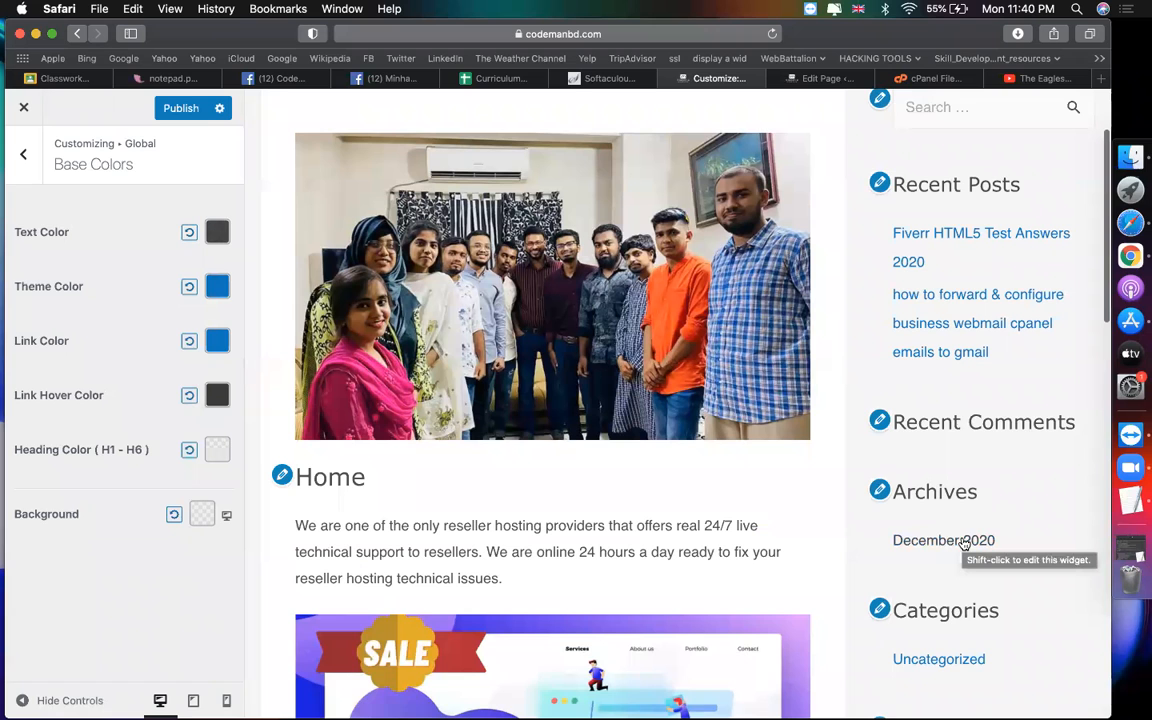
pyautogui.scroll(-10, 709, 570)
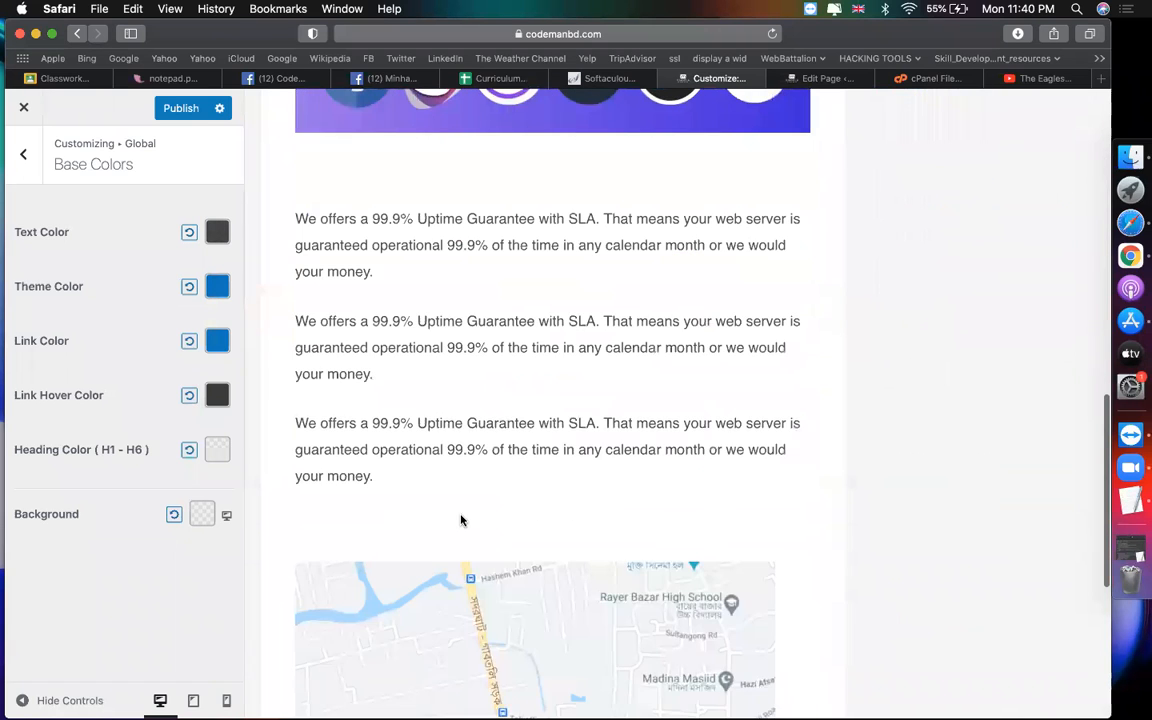
pyautogui.scroll(-5, 461, 519)
pyautogui.scroll(10, 365, 540)
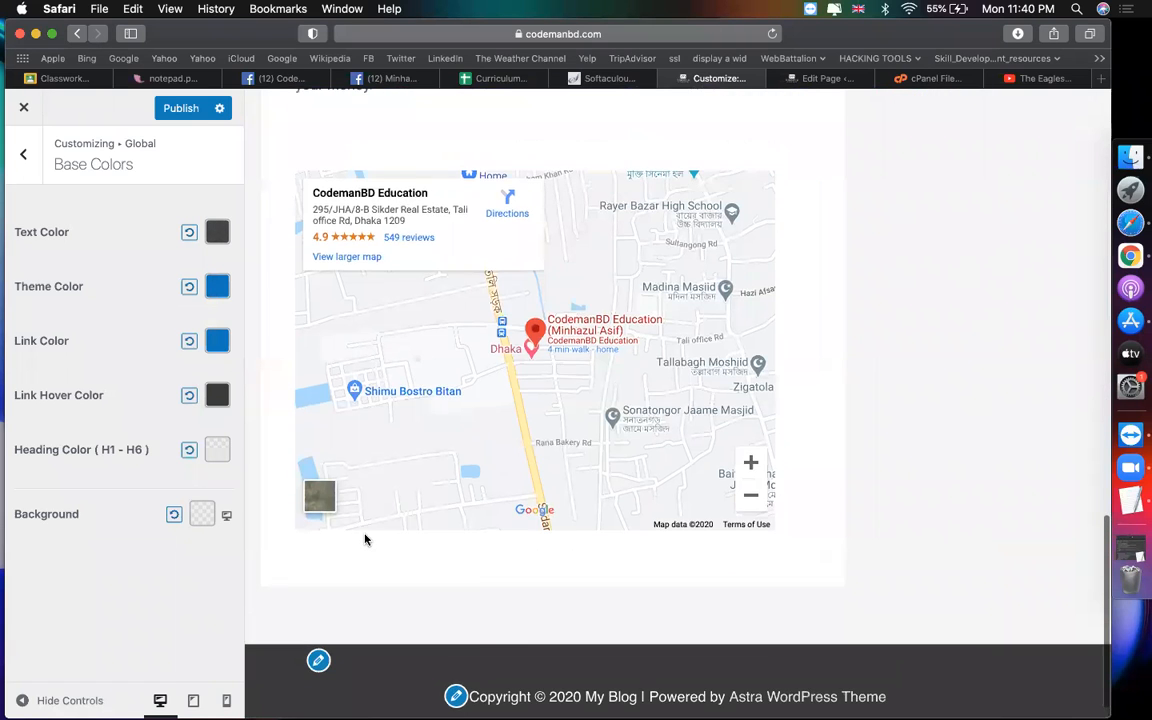
# Step: Set the theme colour to the green preset
pyautogui.click(218, 287)
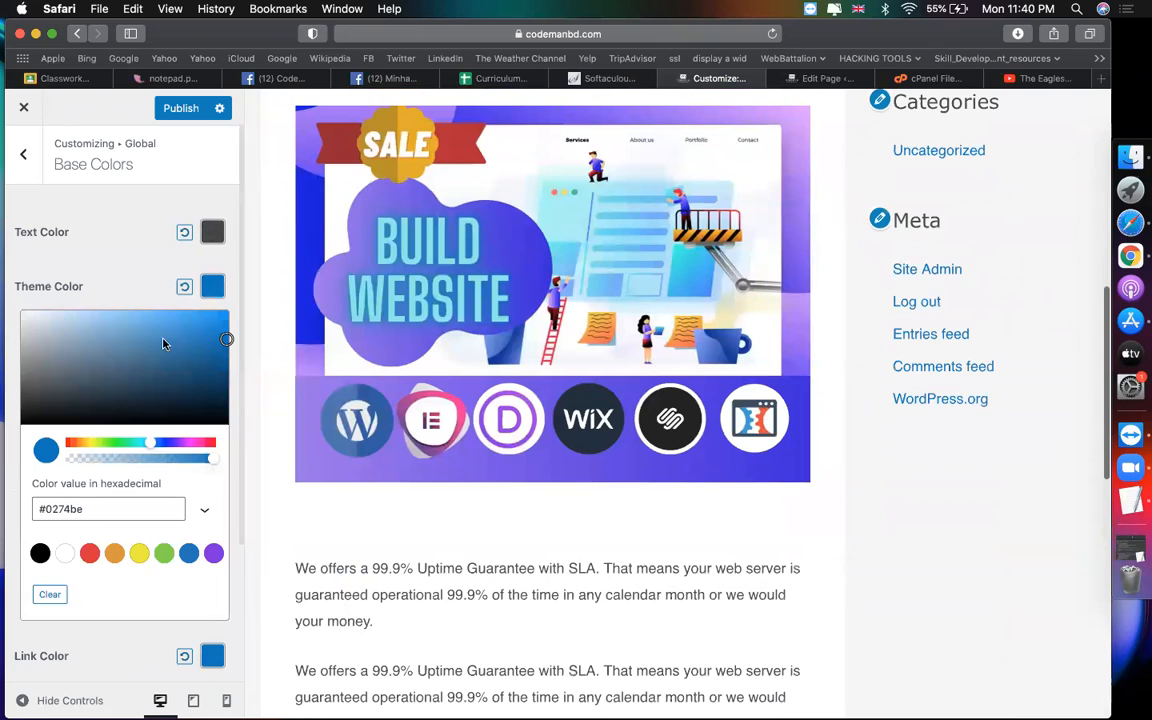
pyautogui.click(163, 554)
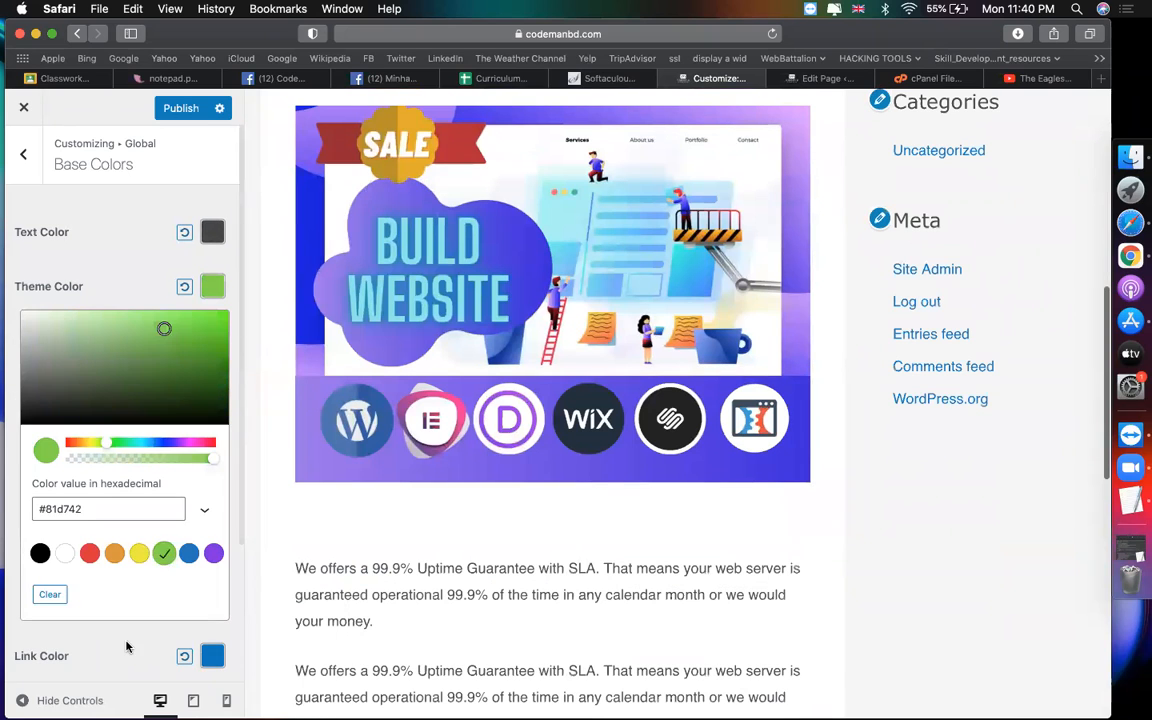
pyautogui.click(520, 568)
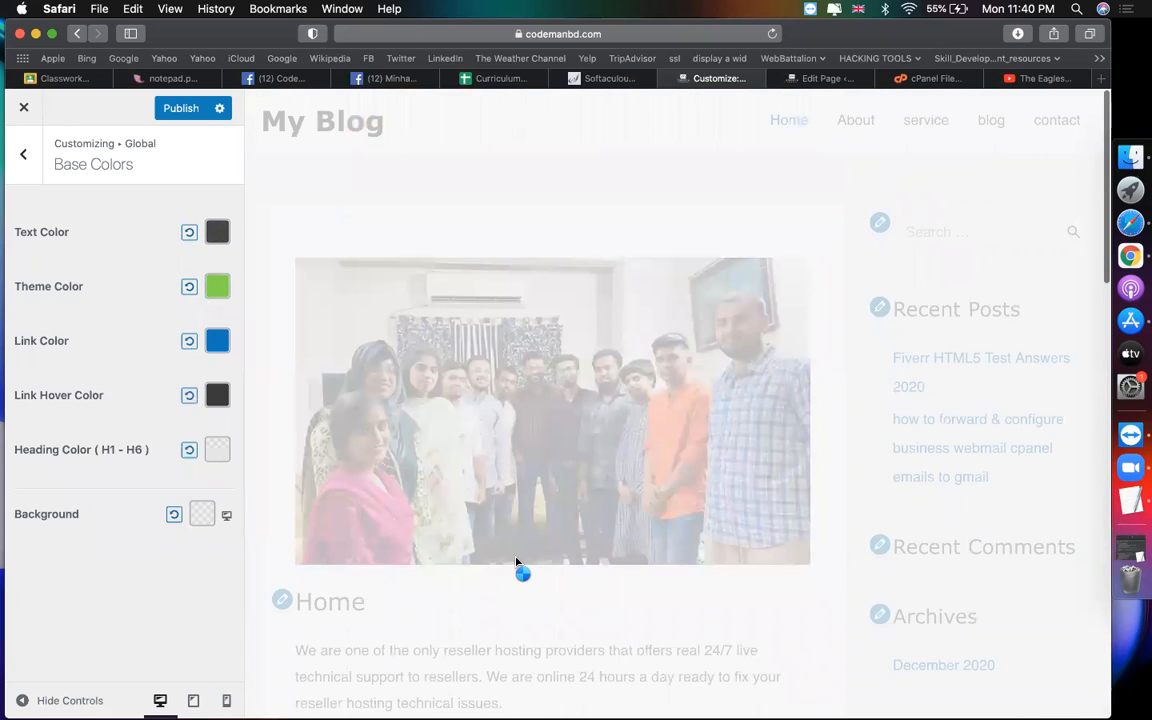
pyautogui.scroll(-15, 516, 565)
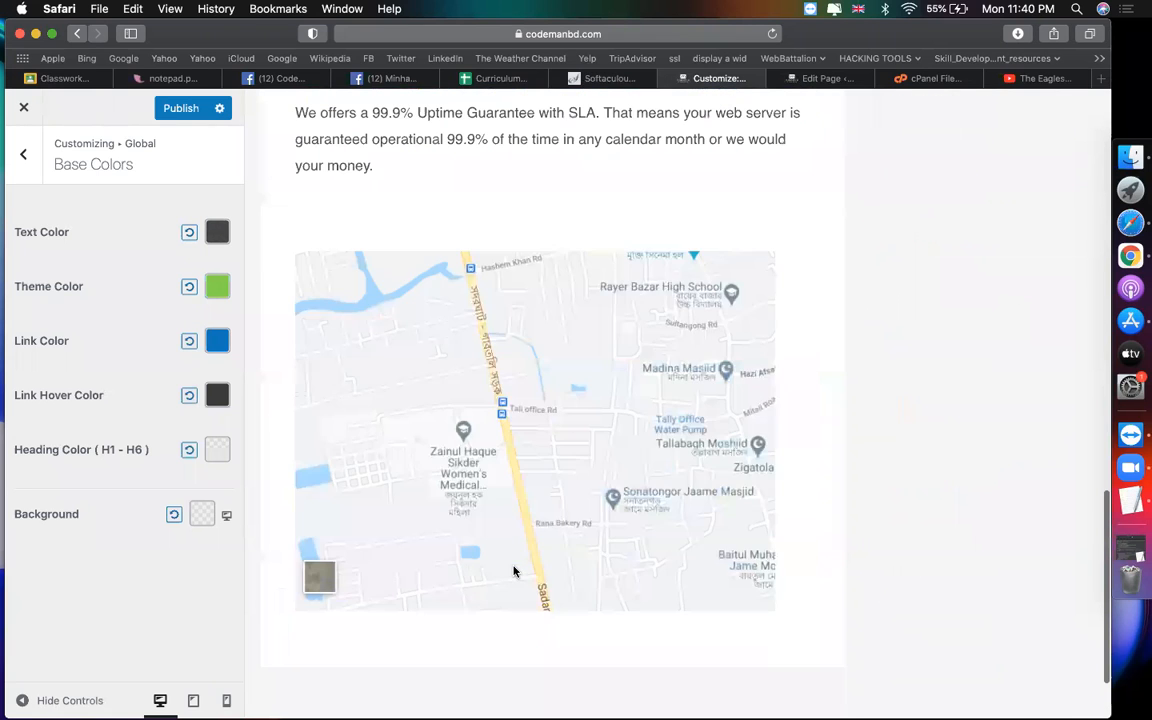
# Step: Set the Link Color to green #81d742
pyautogui.click(217, 341)
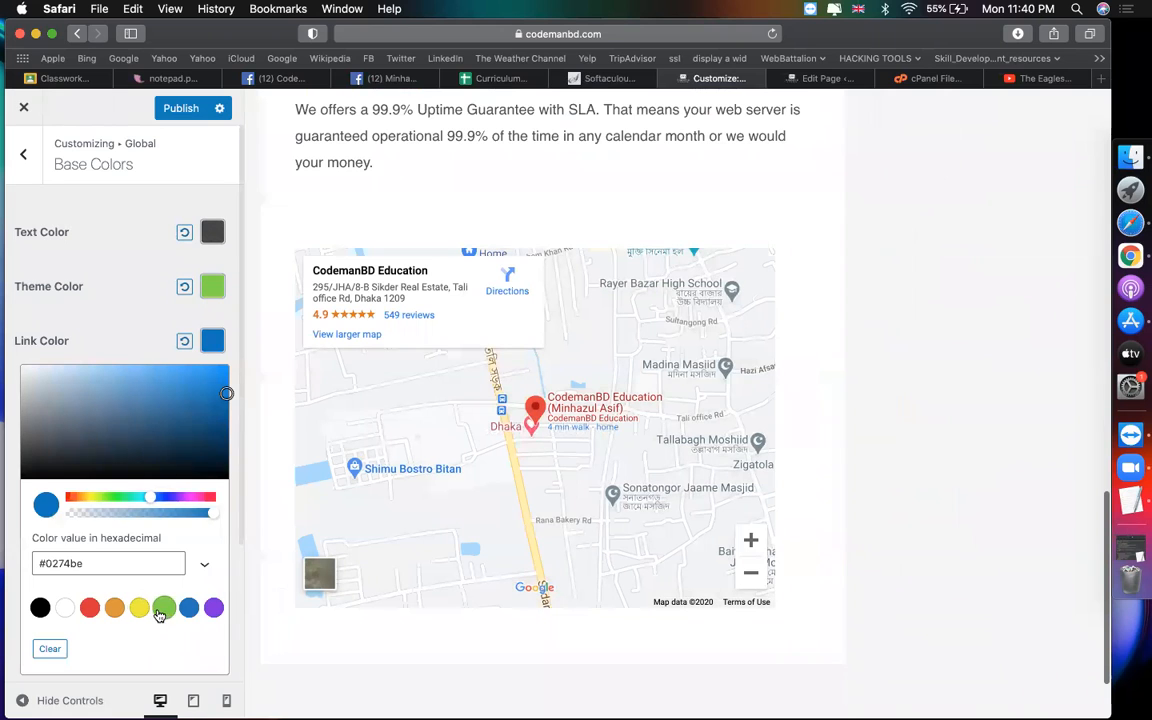
pyautogui.click(161, 611)
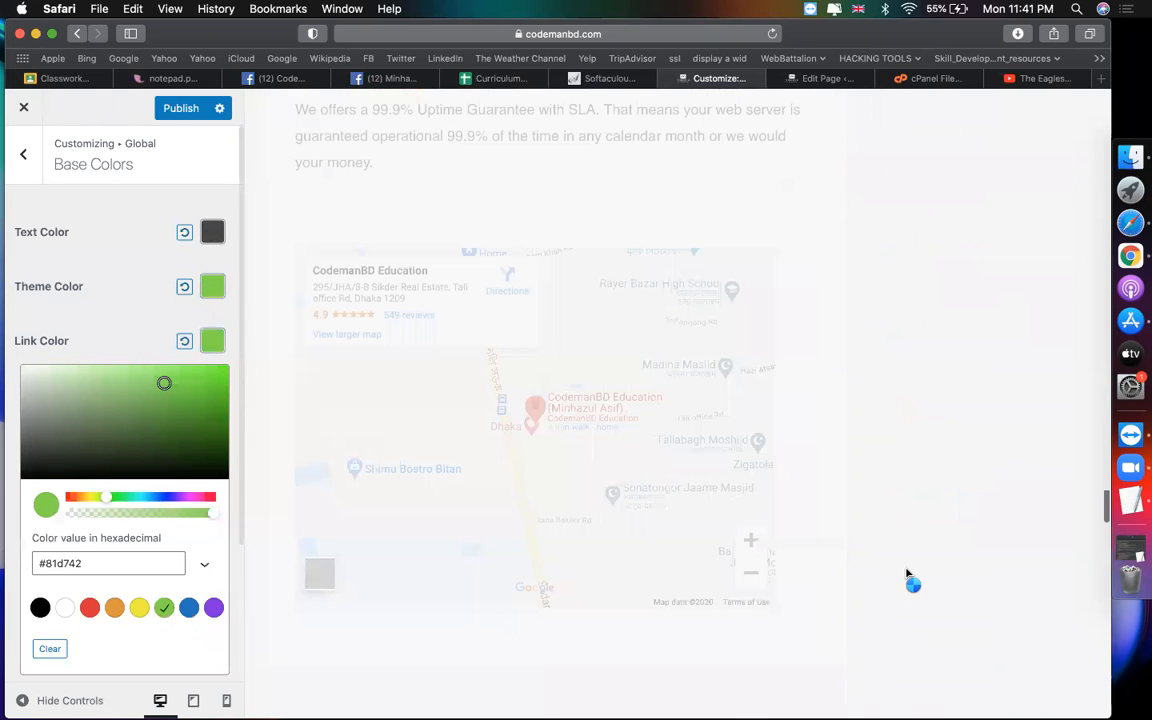
pyautogui.scroll(10, 885, 350)
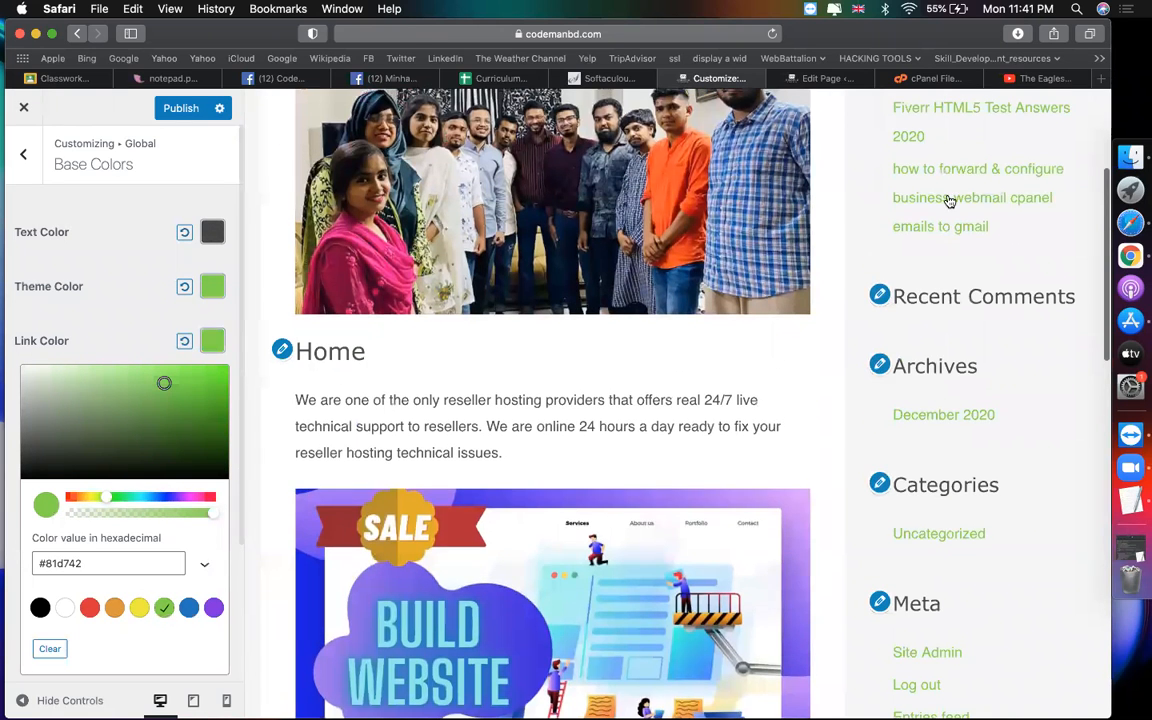
pyautogui.scroll(1, 1005, 288)
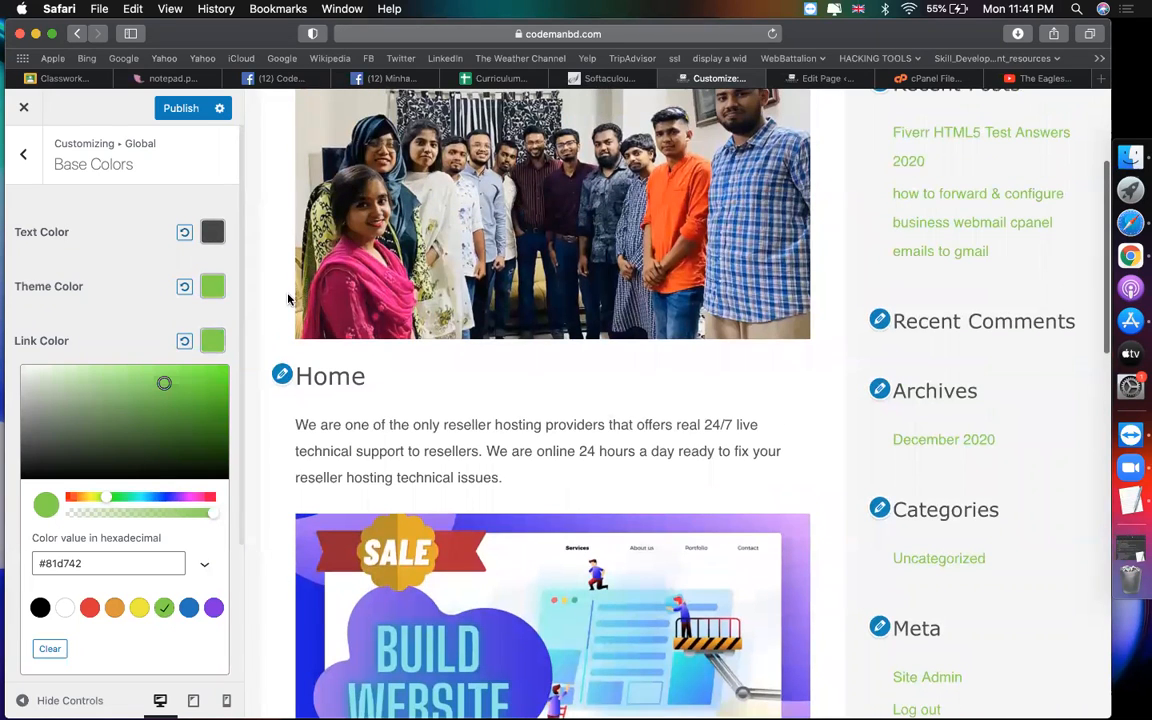
pyautogui.rightClick(207, 341)
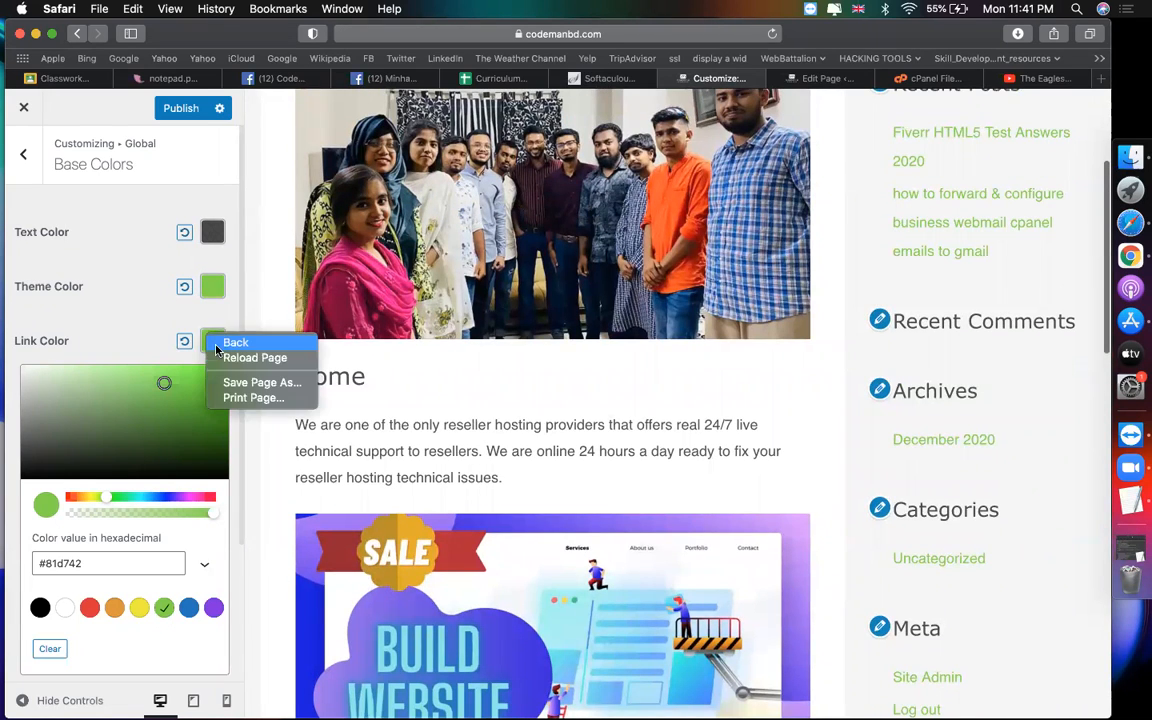
pyautogui.click(152, 336)
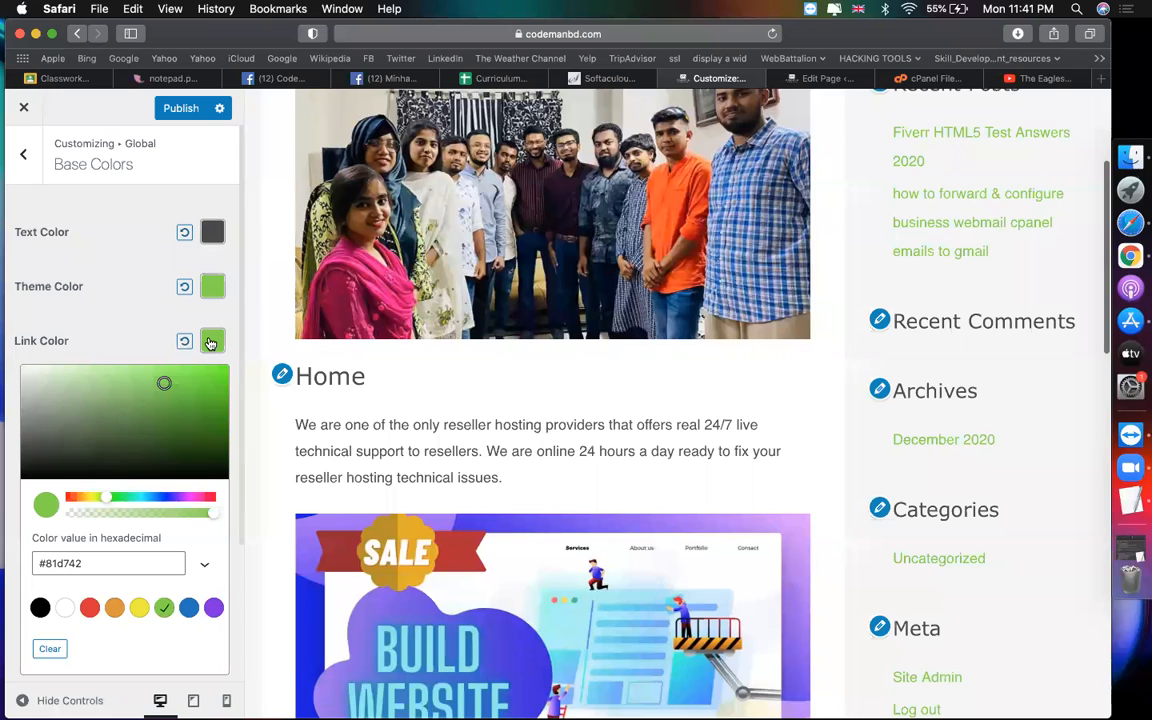
pyautogui.click(52, 649)
pyautogui.click(163, 607)
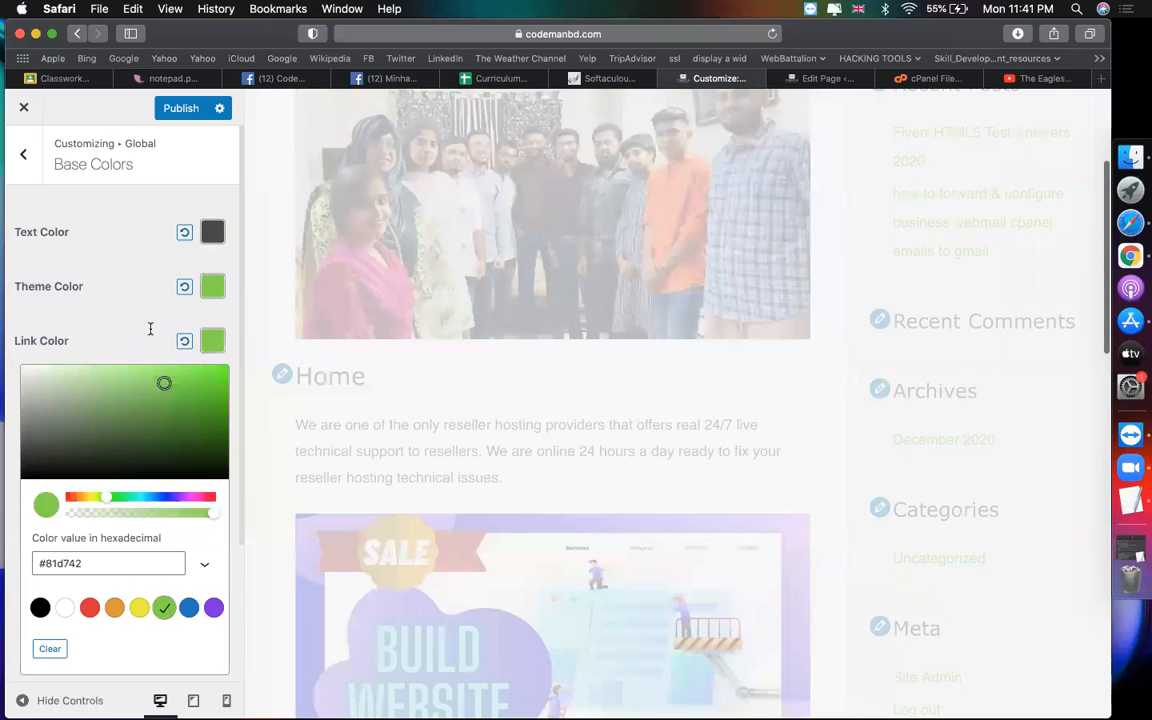
pyautogui.click(150, 287)
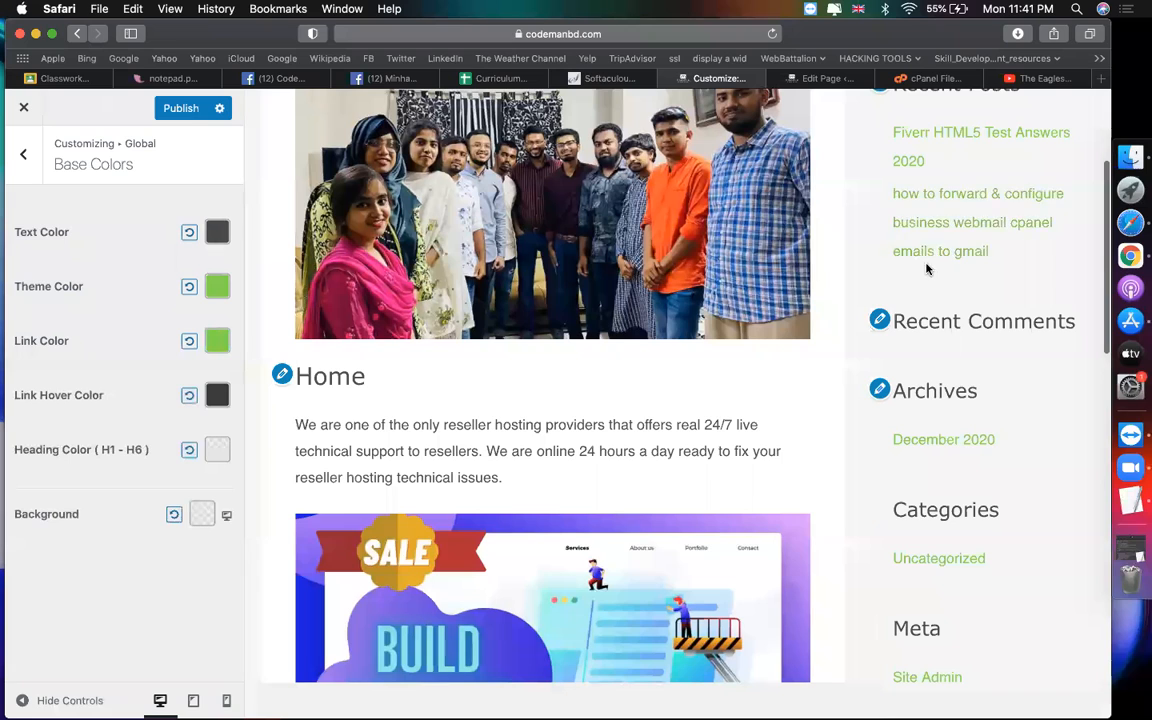
# Step: Make link hover purple #8224e3 and headings green #81d742, then publish
pyautogui.click(218, 396)
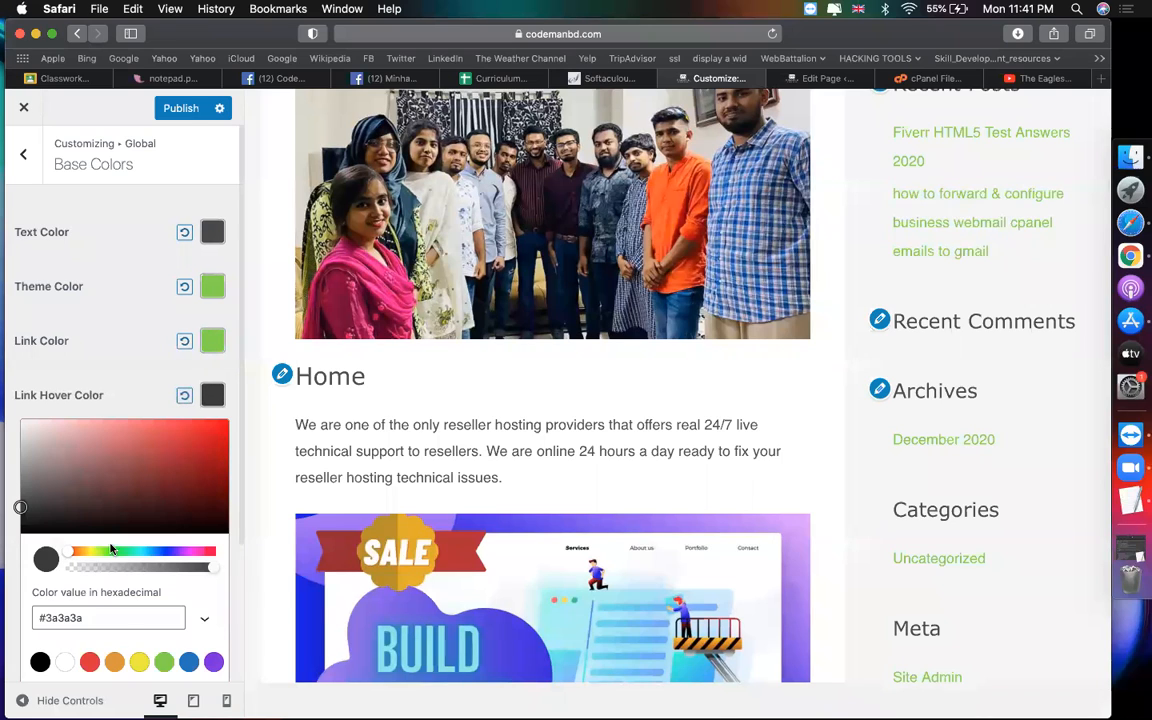
pyautogui.click(213, 662)
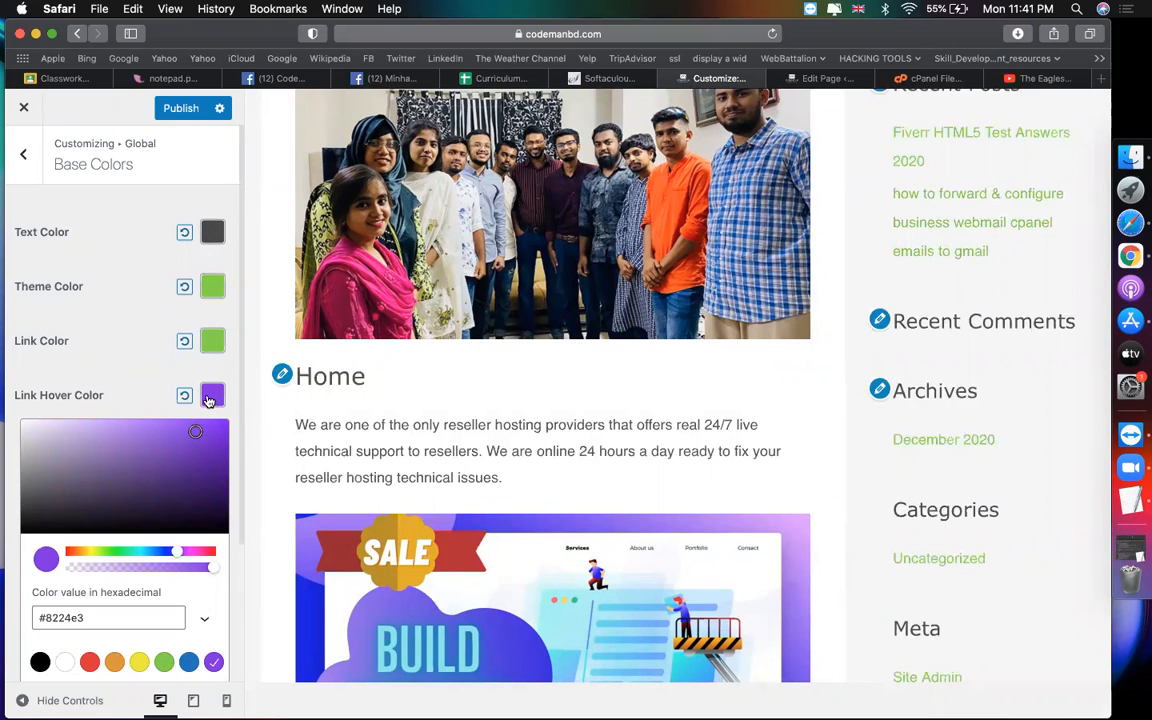
pyautogui.click(183, 124)
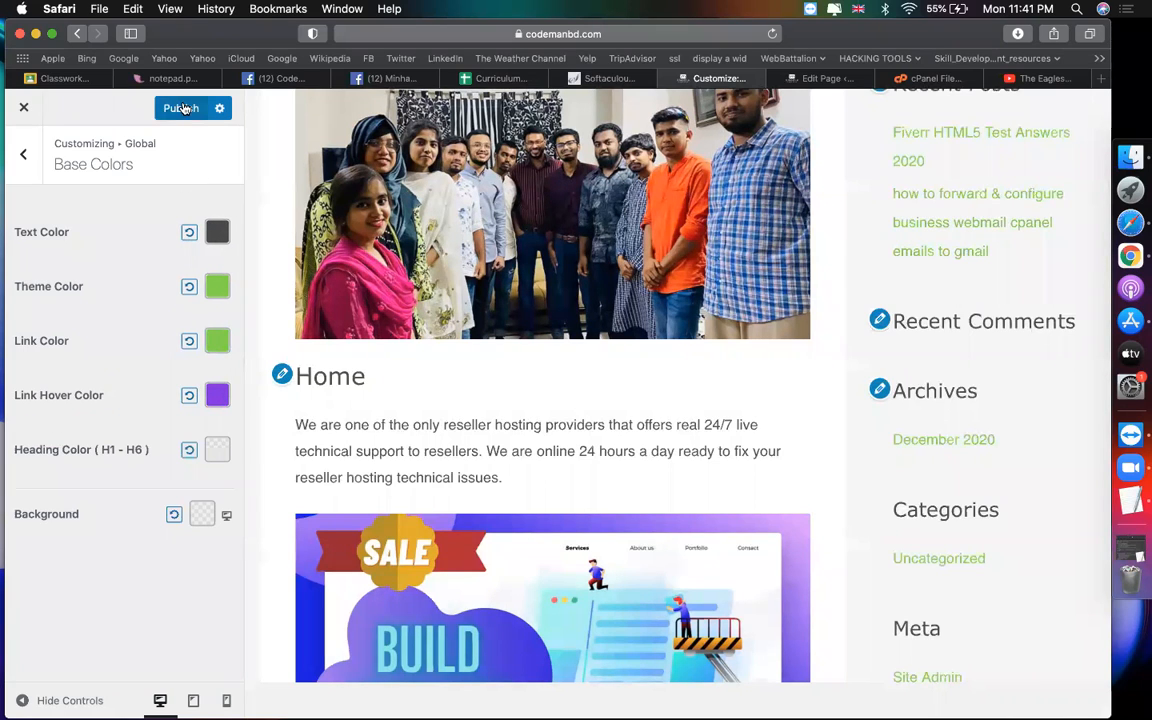
pyautogui.click(214, 455)
pyautogui.scroll(-3, 165, 600)
pyautogui.click(164, 535)
pyautogui.scroll(3, 214, 270)
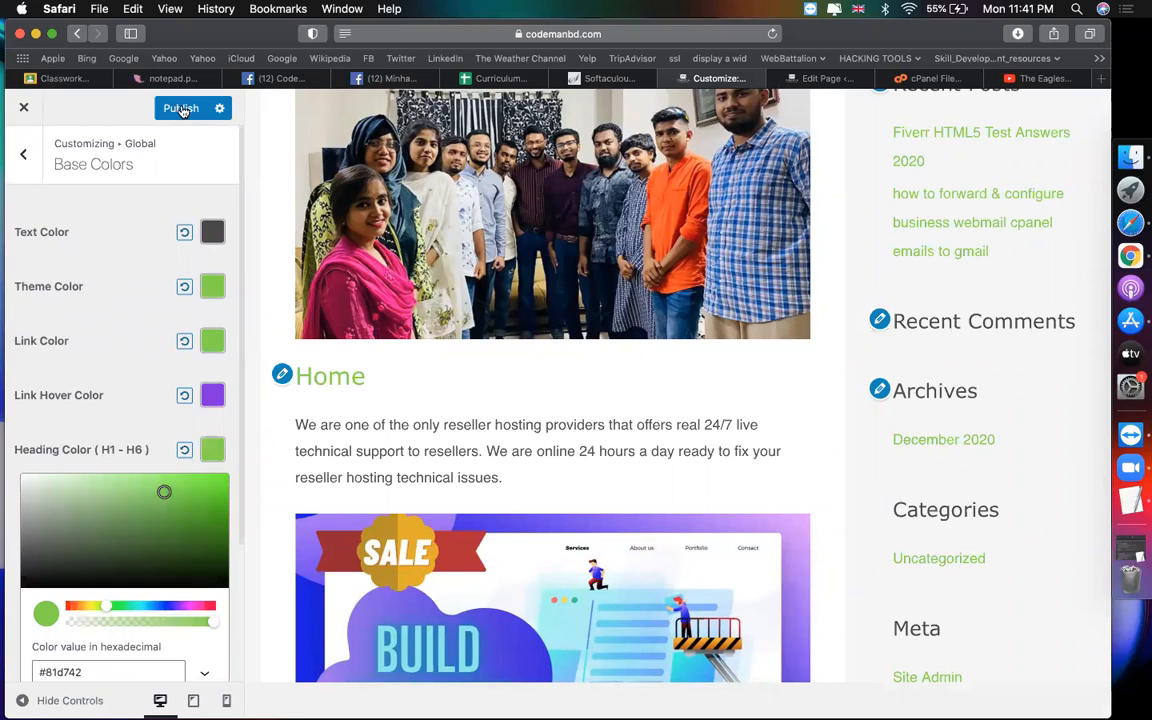
pyautogui.click(181, 108)
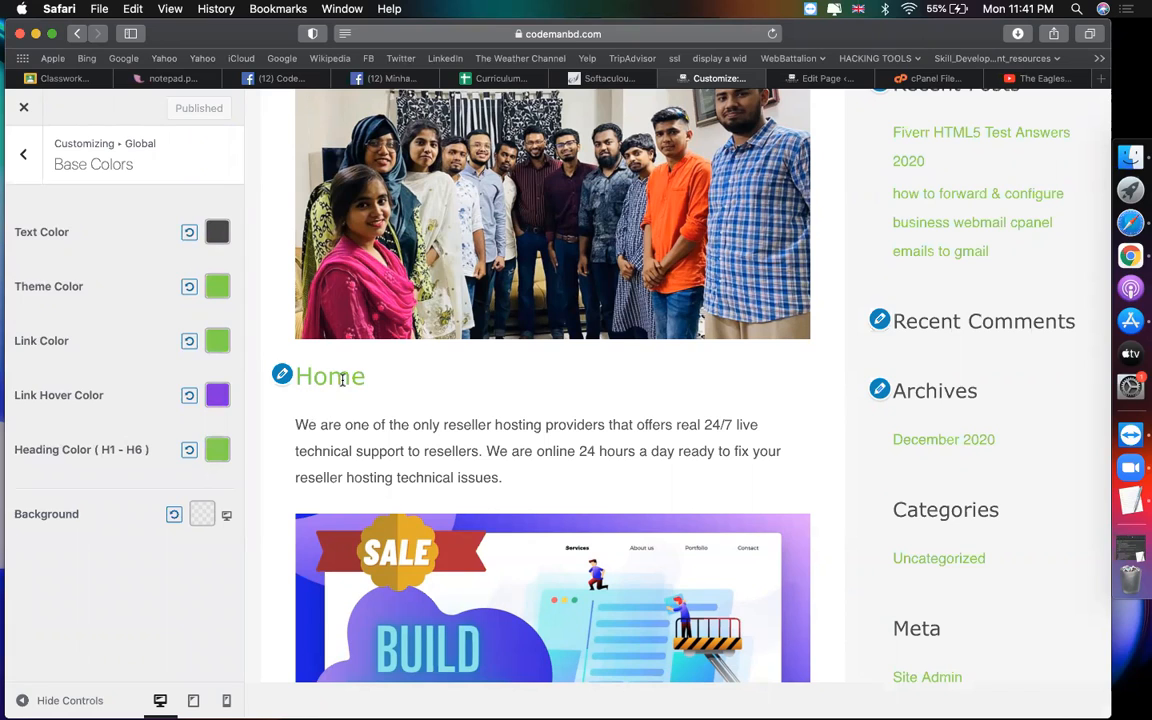
# Step: Back out of Base Colors and review Global > Container, keeping the Content Boxed layout
pyautogui.click(18, 157)
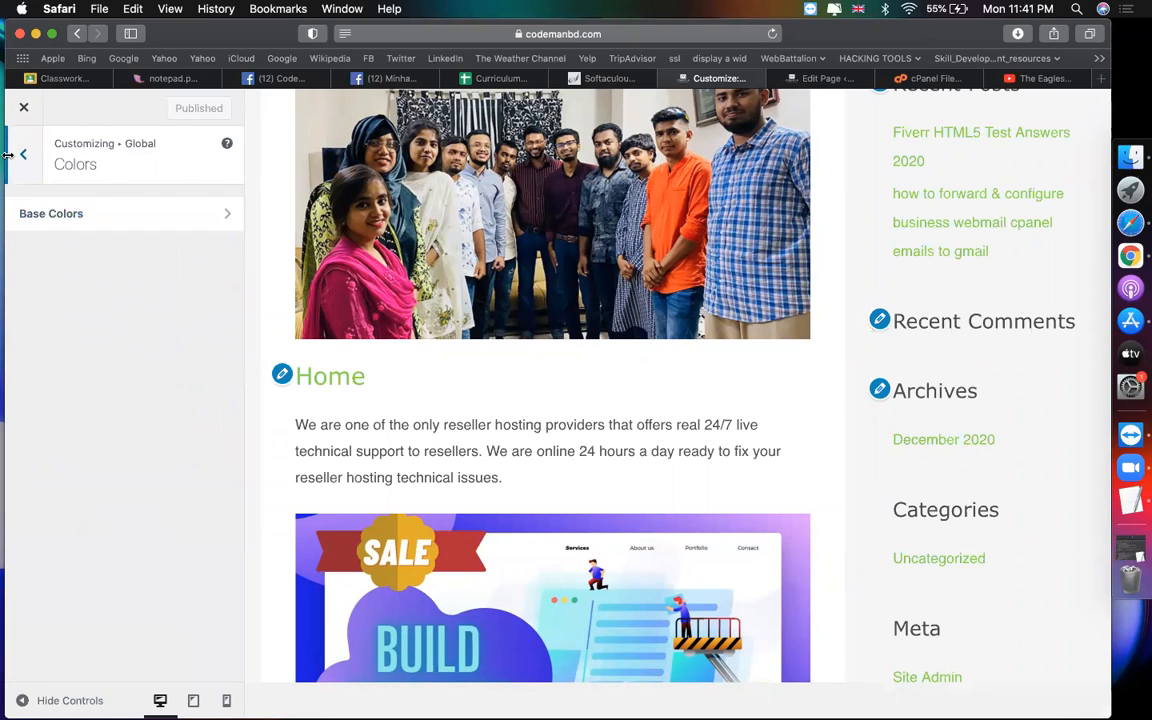
pyautogui.click(29, 172)
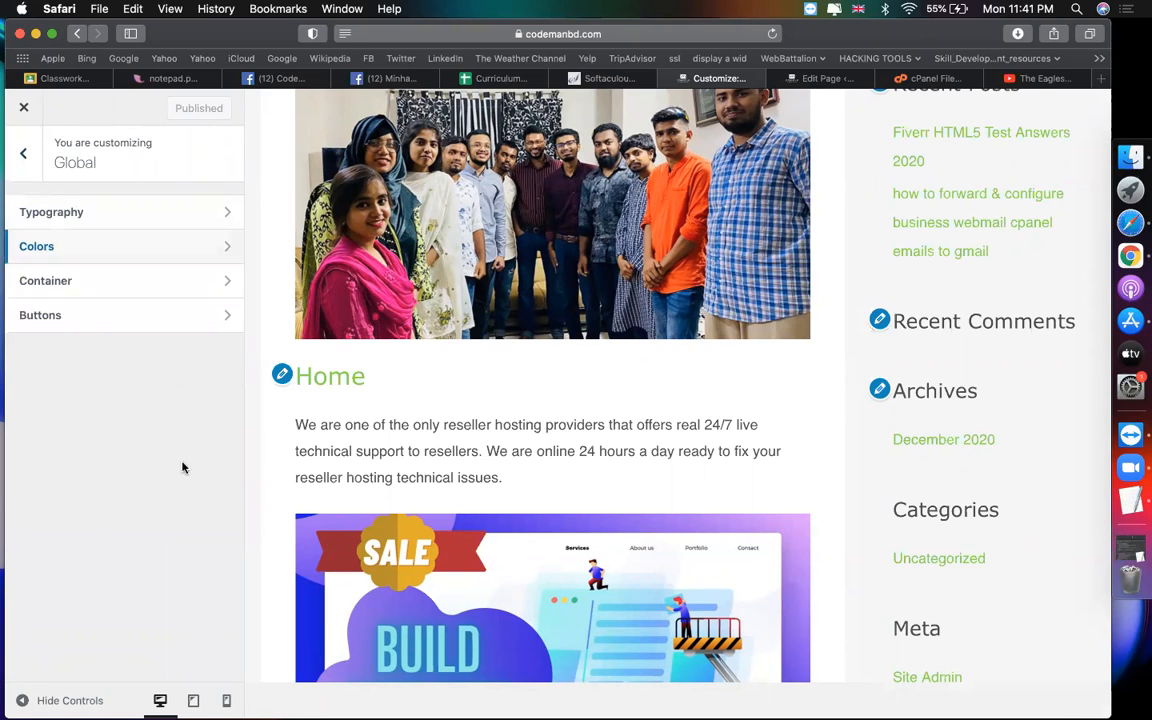
pyautogui.click(30, 158)
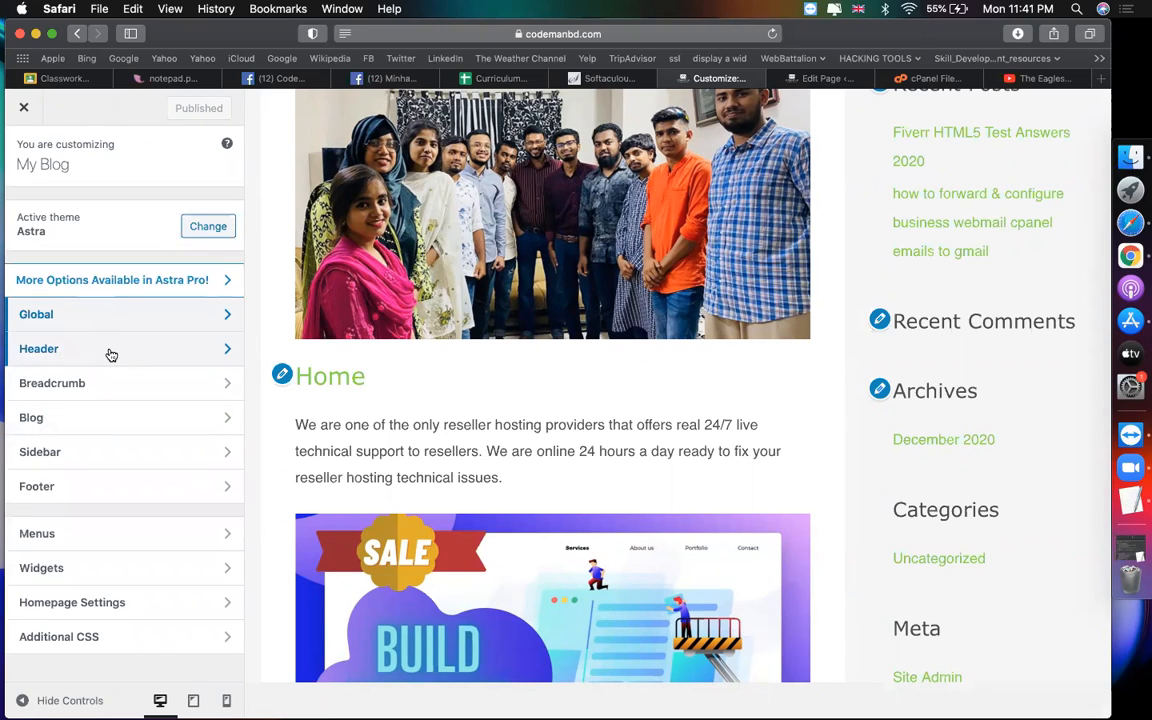
pyautogui.click(80, 316)
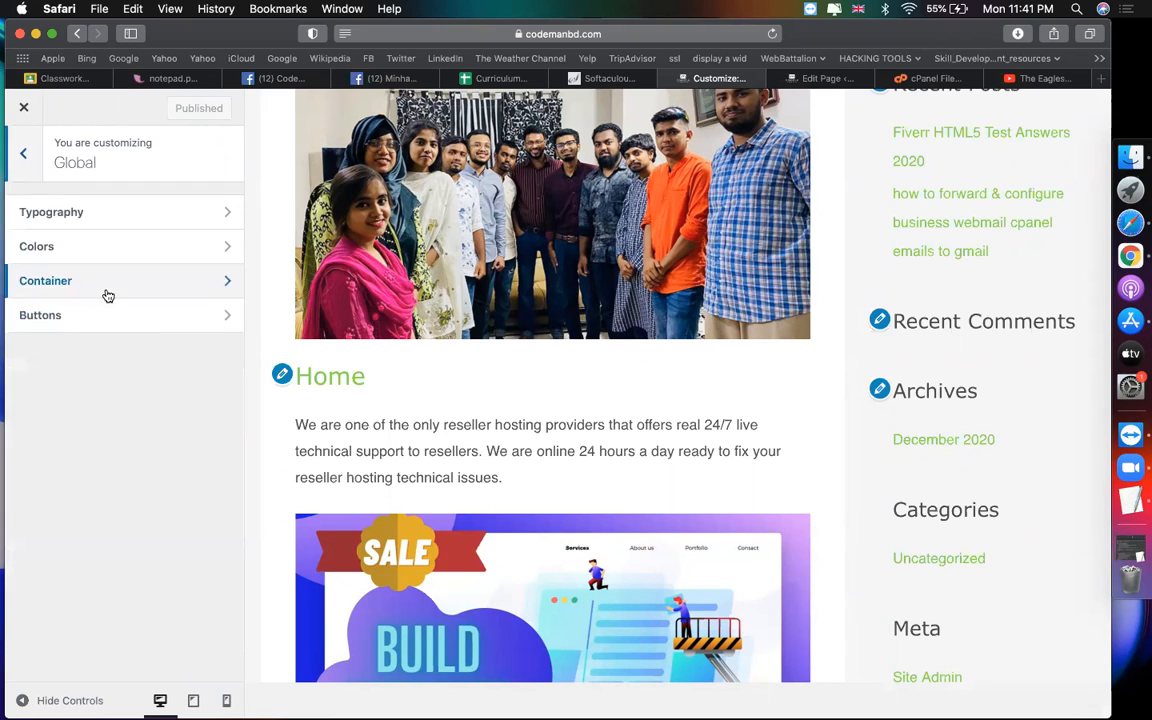
pyautogui.click(105, 294)
pyautogui.click(98, 336)
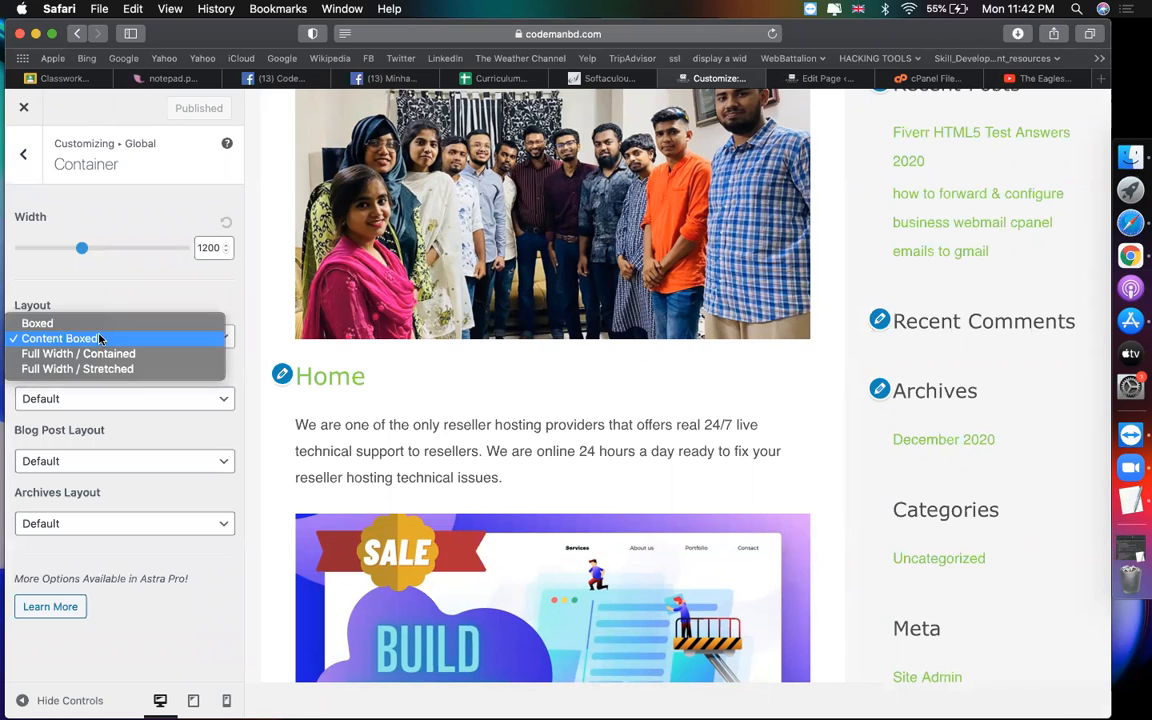
pyautogui.click(115, 296)
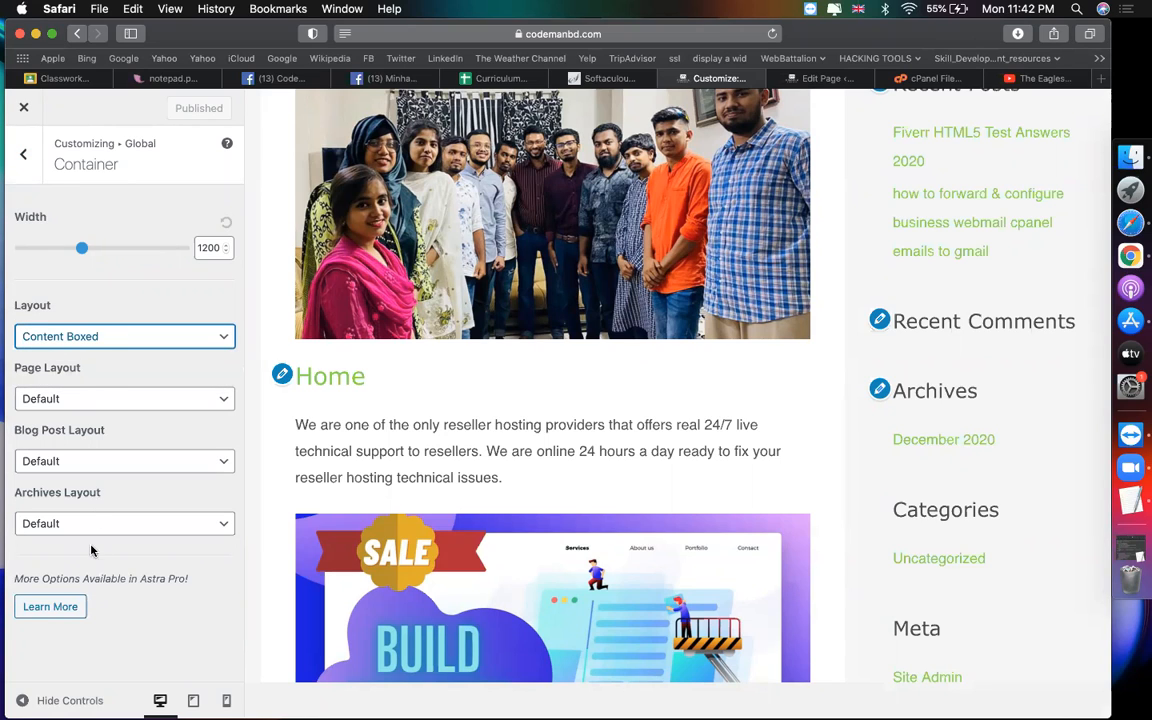
pyautogui.click(23, 153)
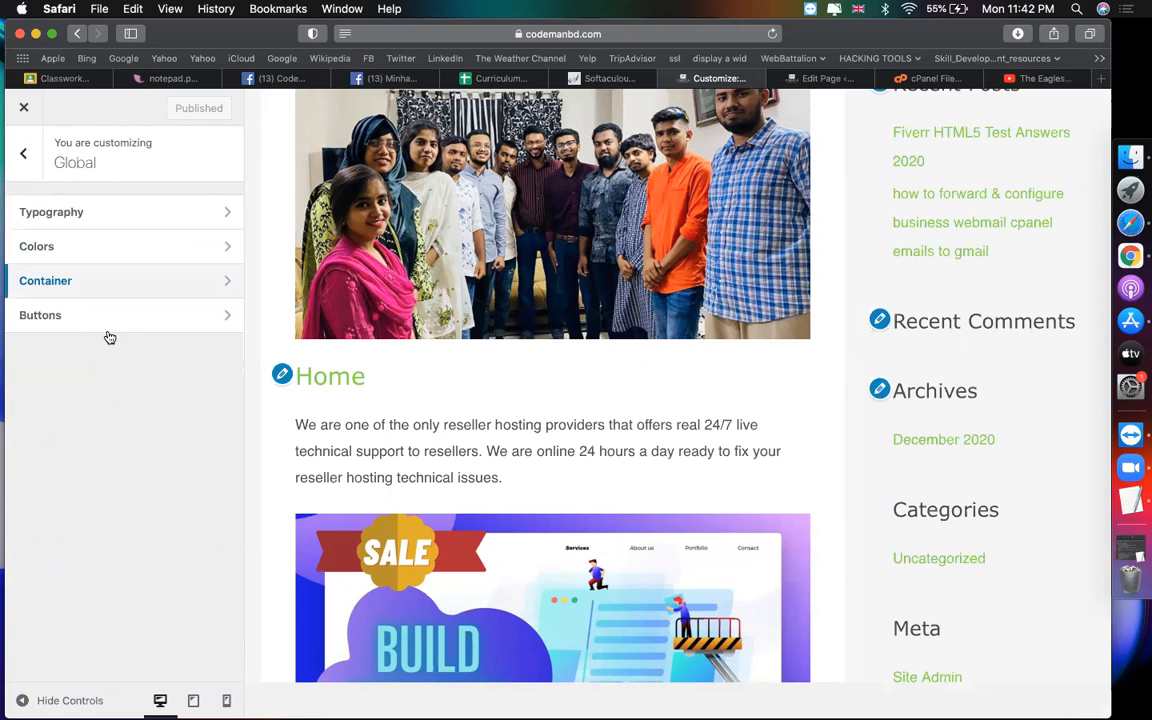
pyautogui.click(23, 153)
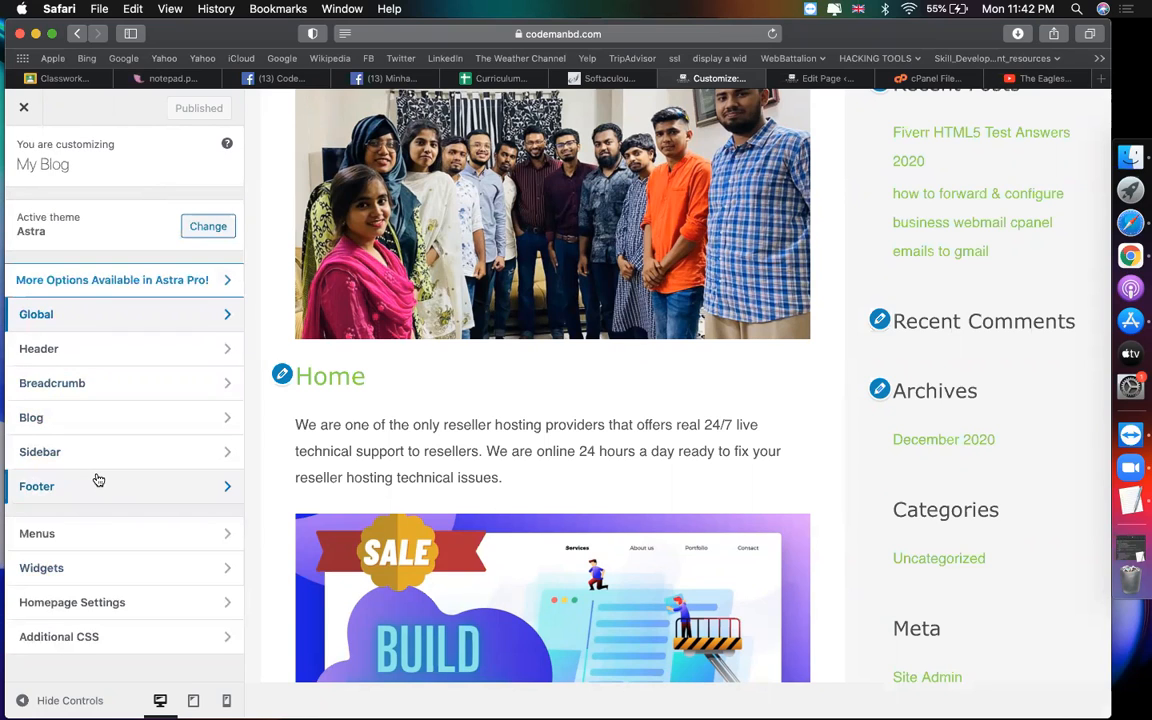
# Step: Glance at Homepage Settings and Breadcrumb, then open the Blog section
pyautogui.click(116, 603)
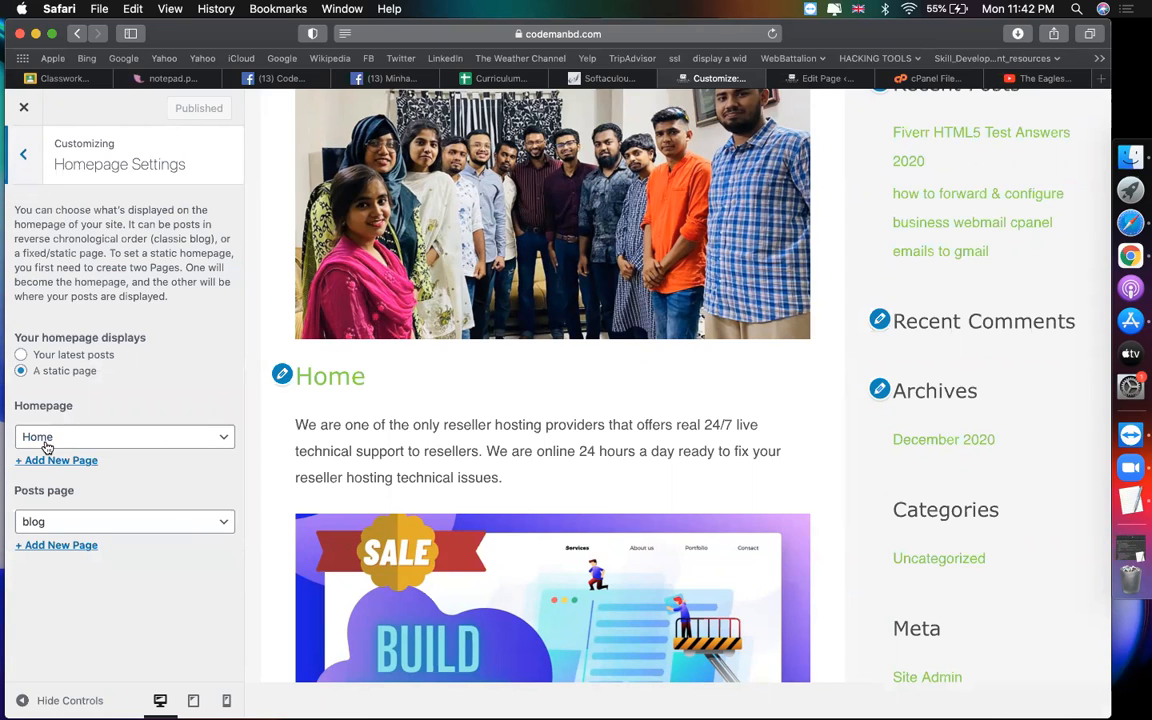
pyautogui.click(24, 157)
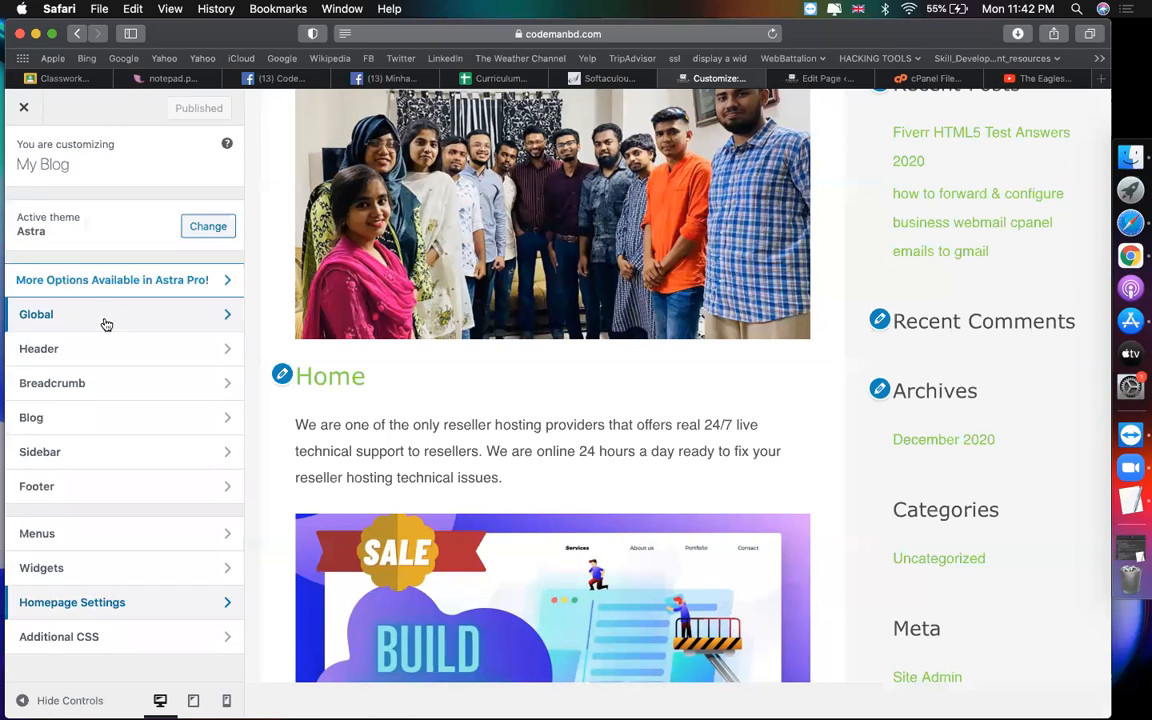
pyautogui.click(114, 384)
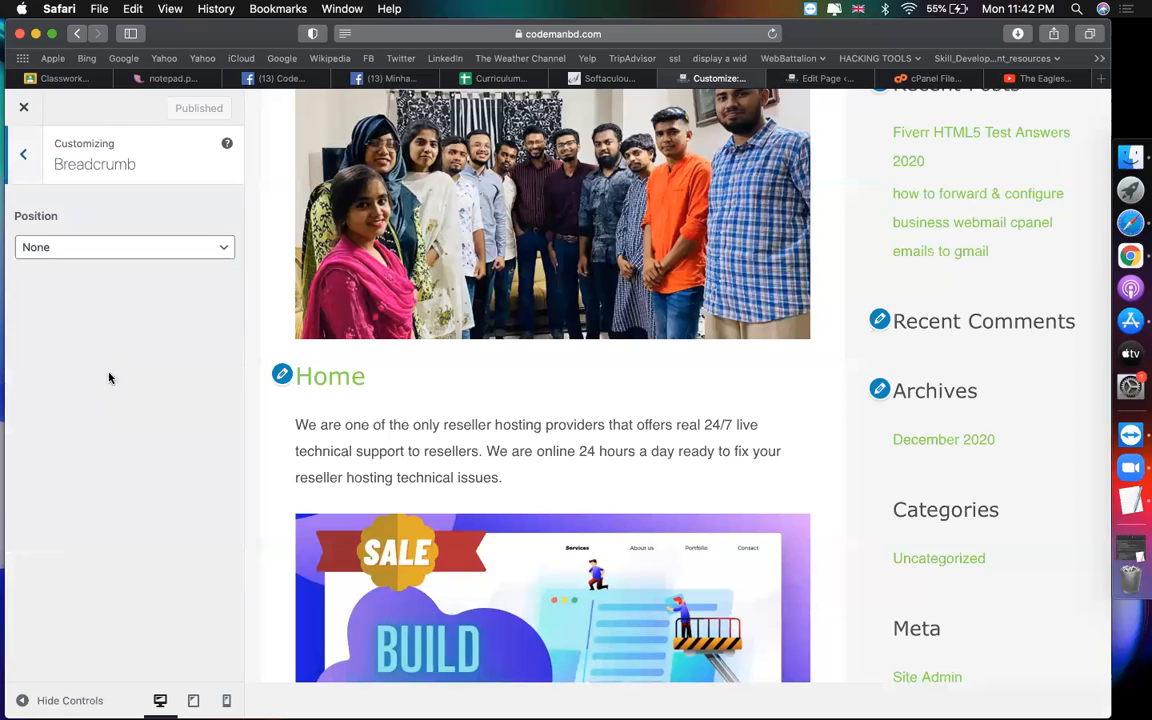
pyautogui.click(22, 157)
pyautogui.click(111, 421)
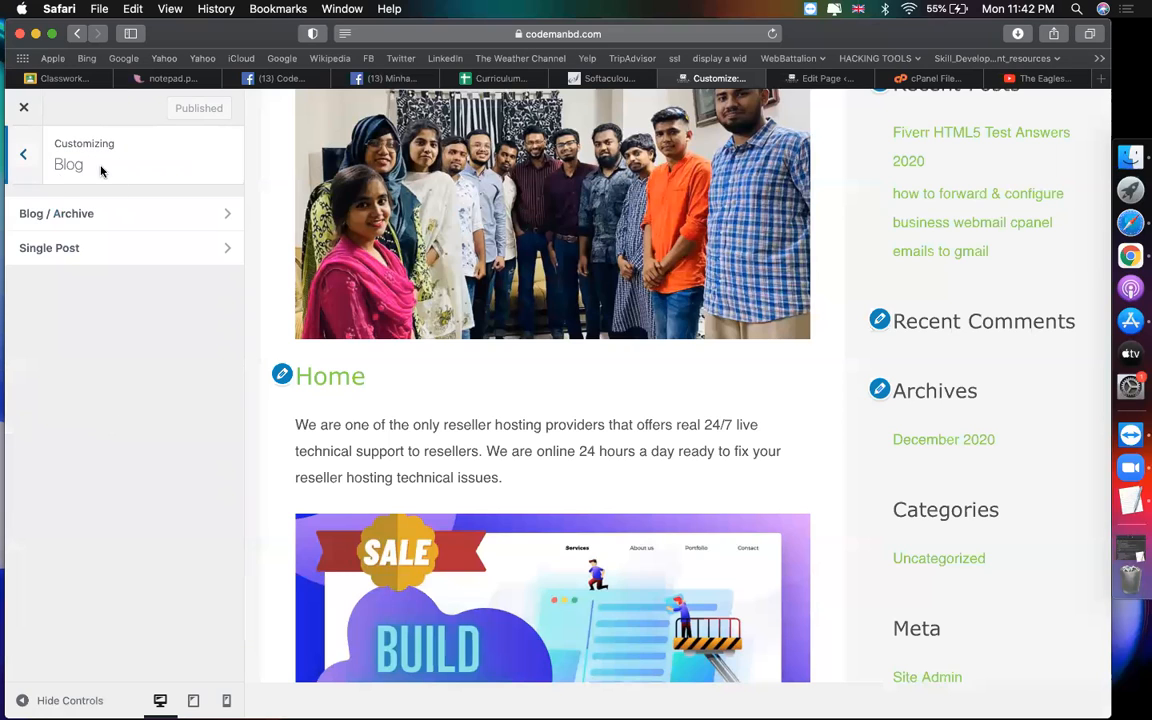
# Step: In Blog / Archive, preview the blog page and place the featured image below title and meta
pyautogui.click(110, 213)
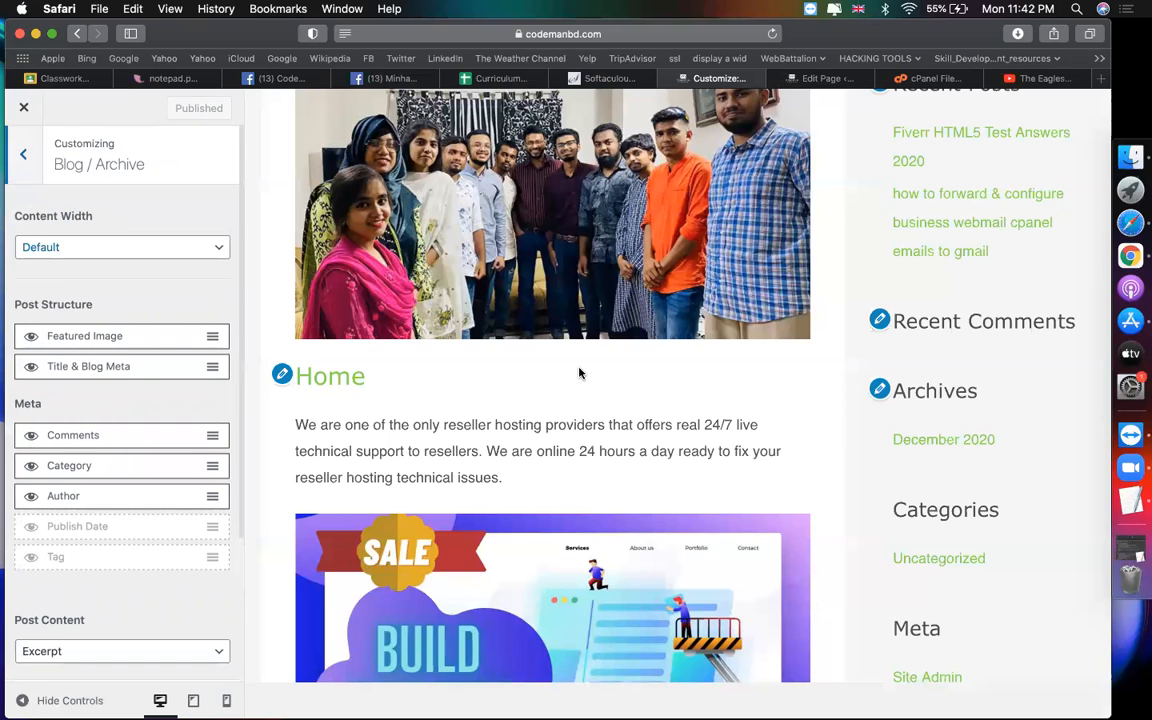
pyautogui.scroll(5, 471, 337)
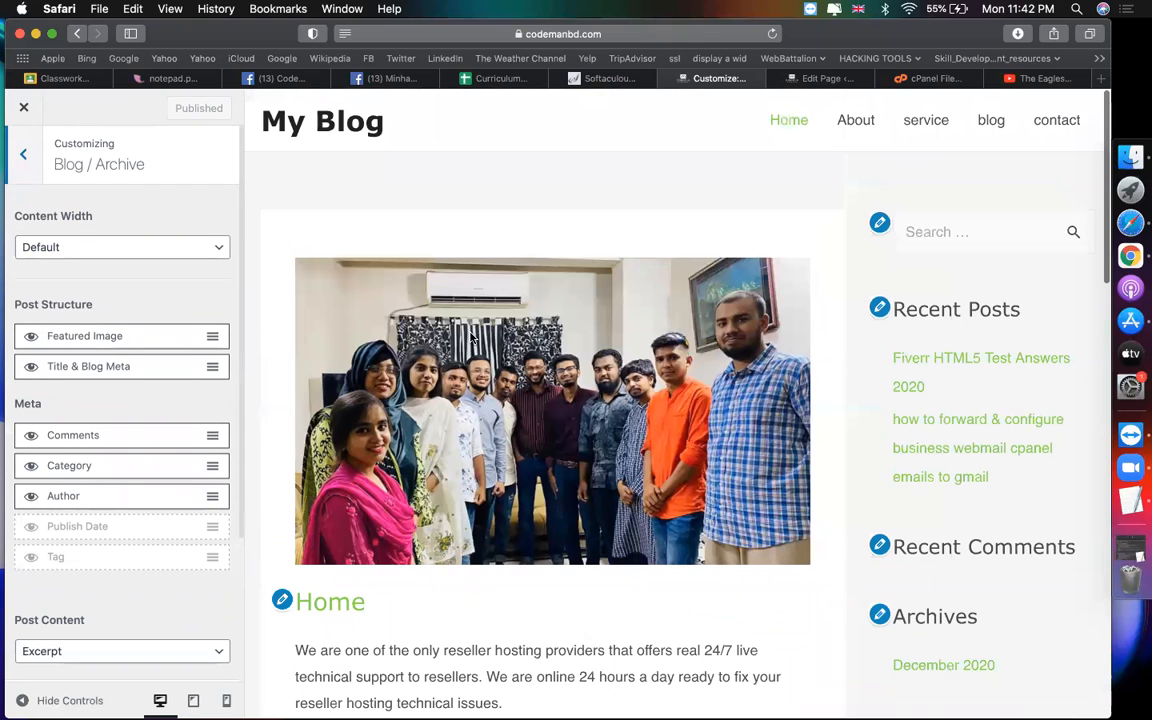
pyautogui.click(990, 123)
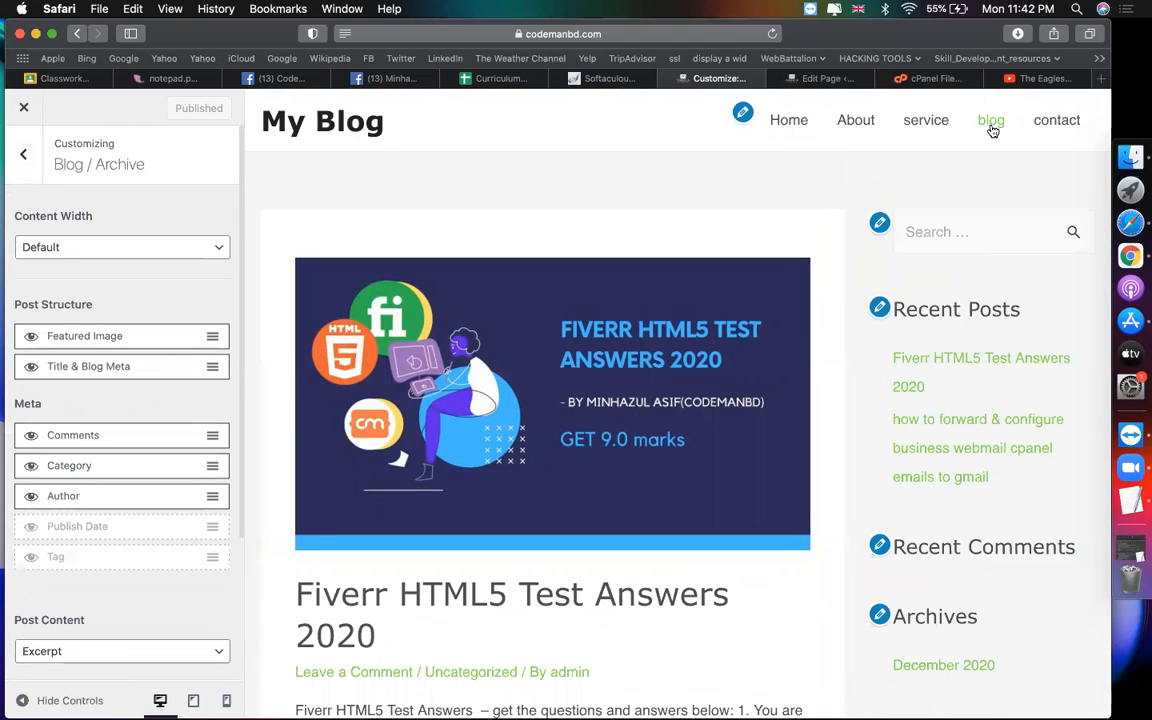
pyautogui.click(990, 124)
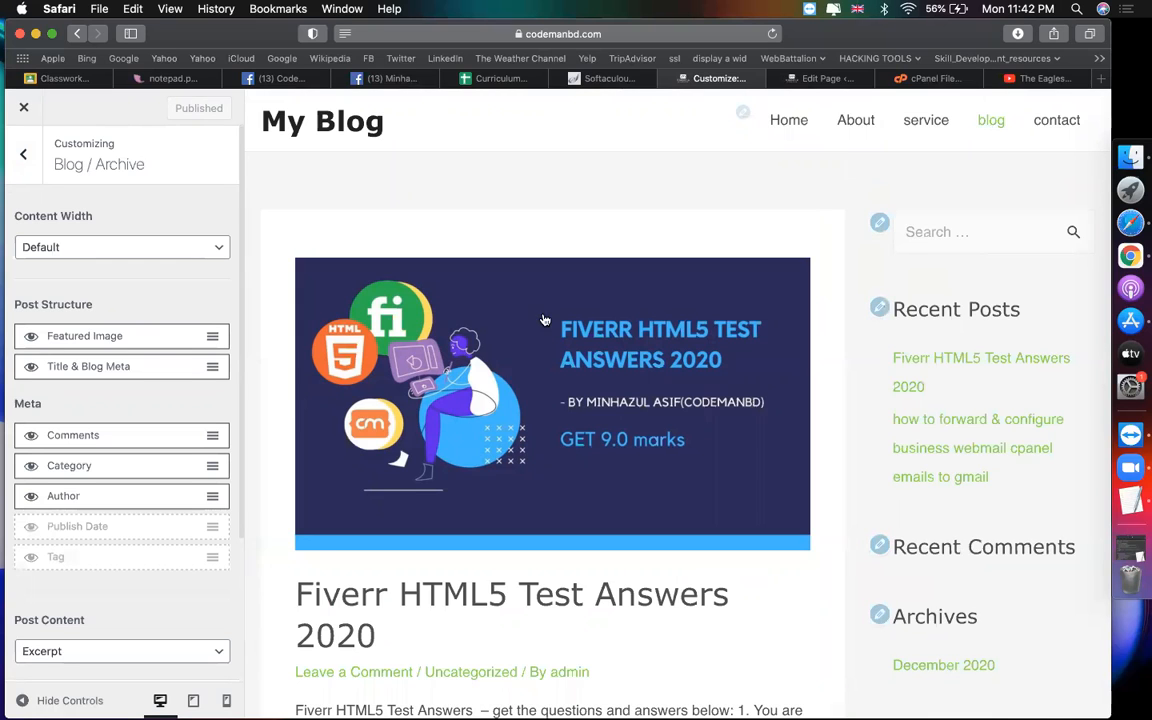
pyautogui.scroll(-3, 536, 333)
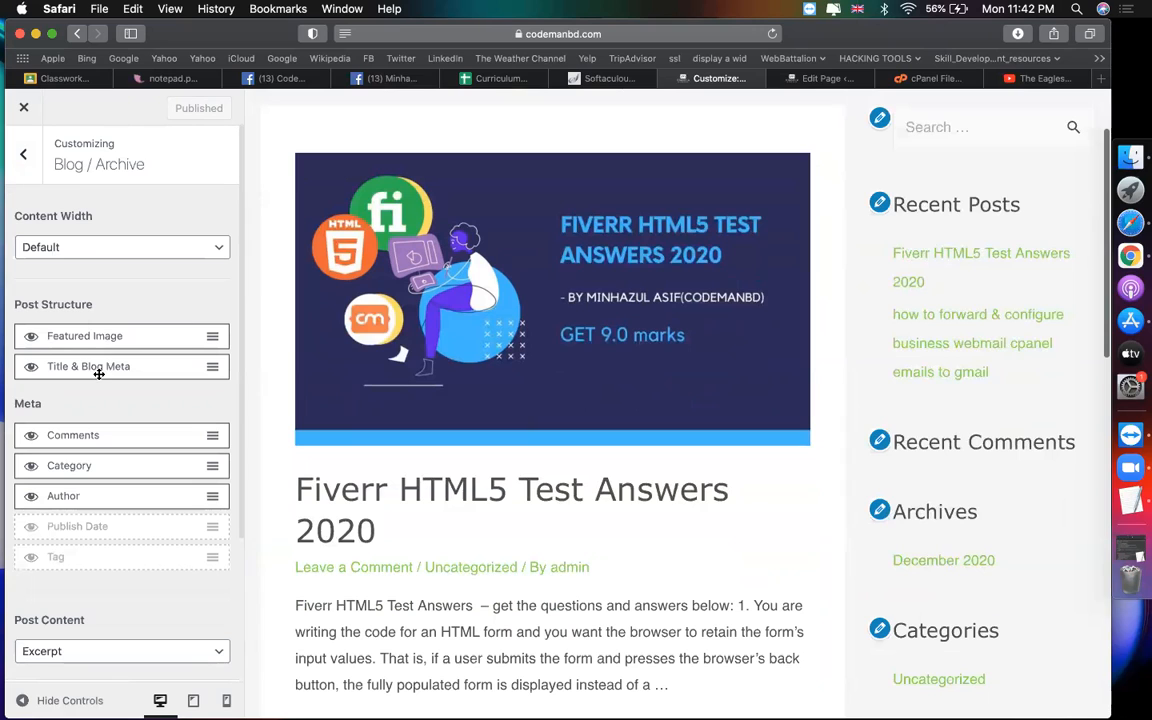
pyautogui.moveTo(210, 335); pyautogui.dragTo(211, 370)
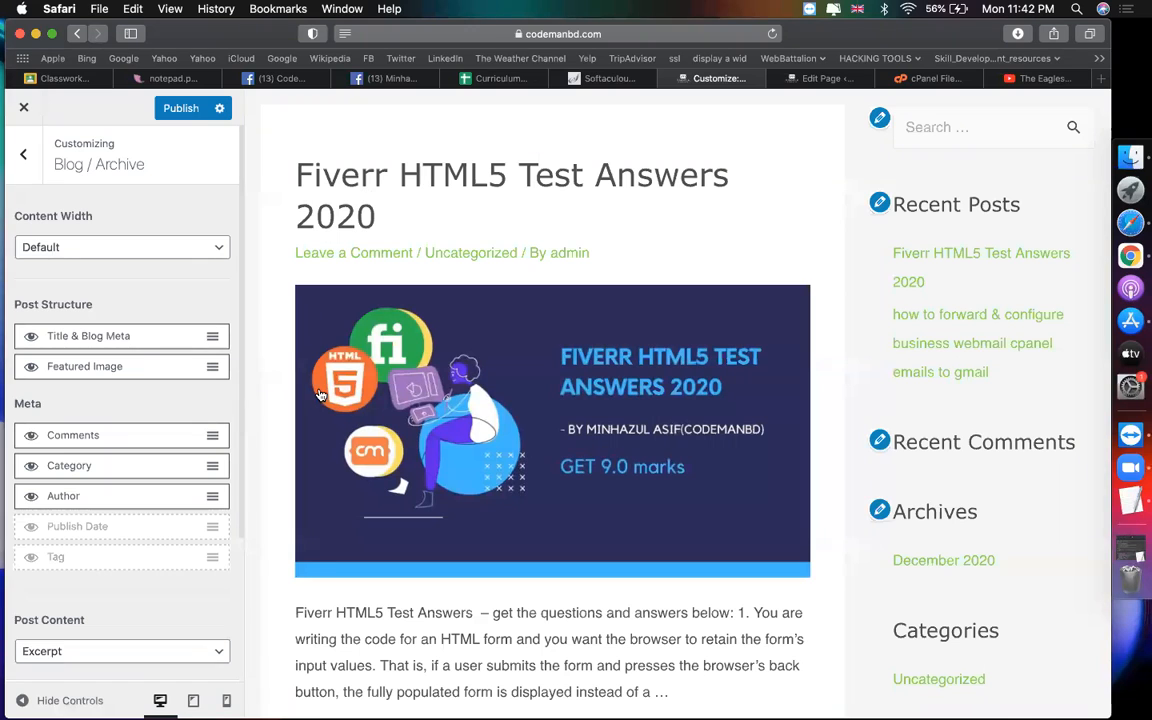
# Step: Hide the comments link from archive post meta and move to Single Post settings
pyautogui.scroll(-10, 413, 457)
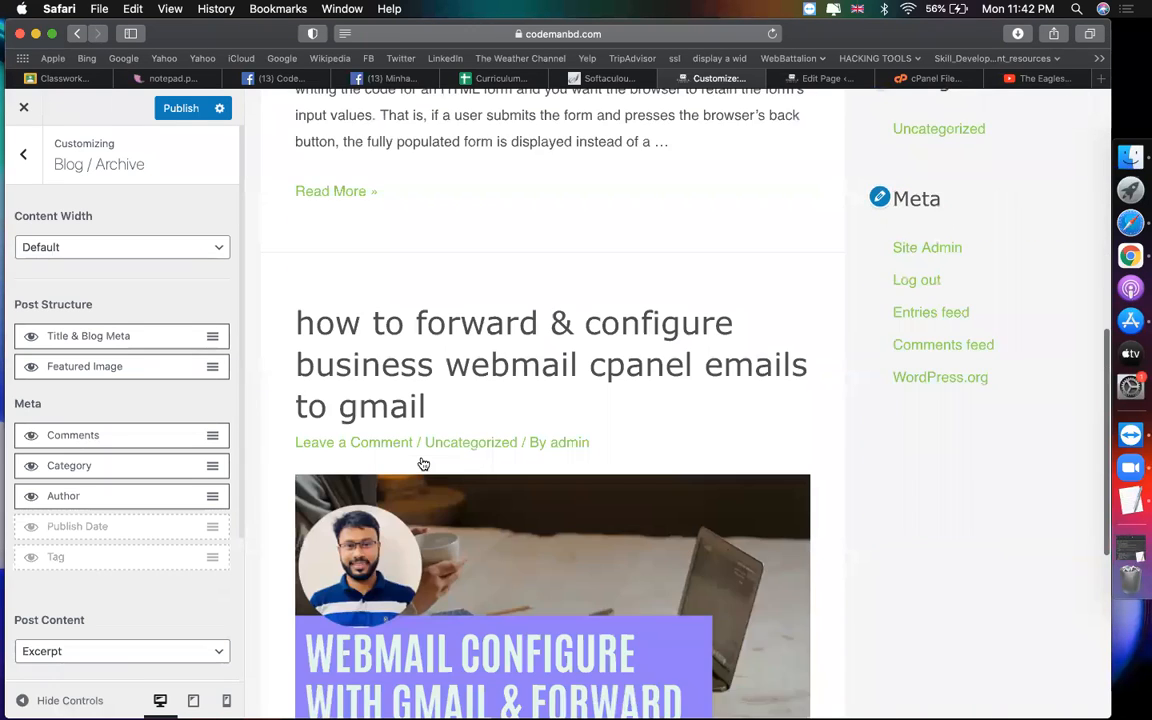
pyautogui.scroll(3, 422, 463)
pyautogui.scroll(5, 424, 463)
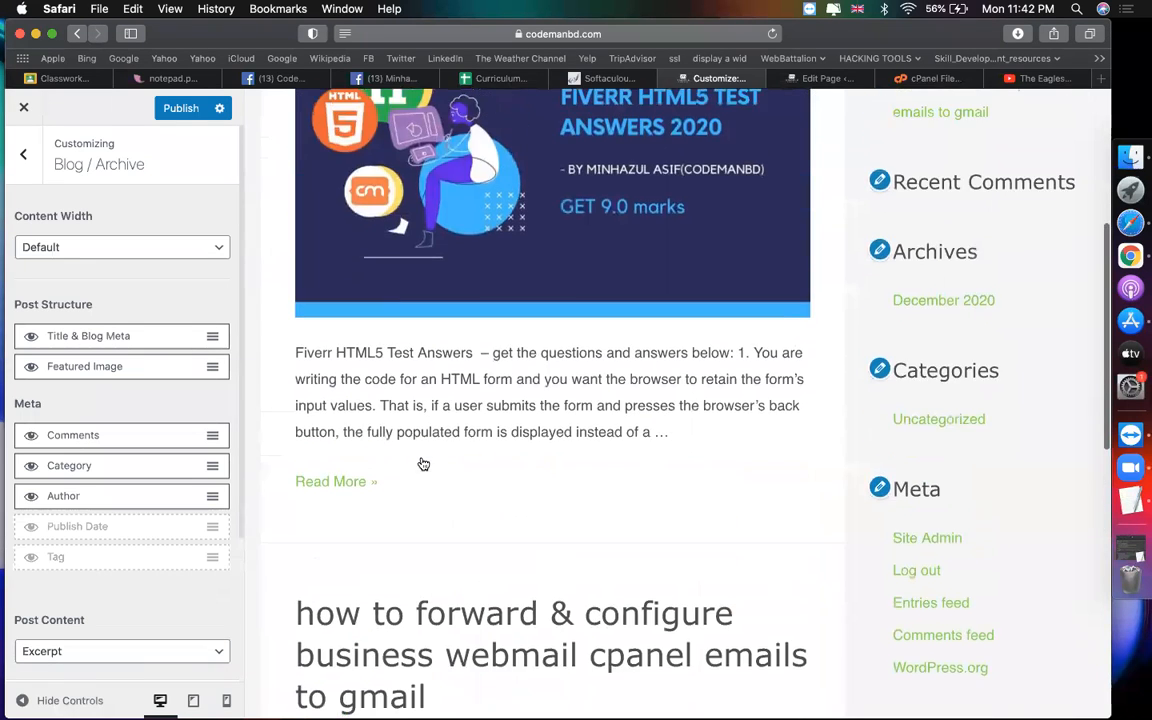
pyautogui.click(31, 438)
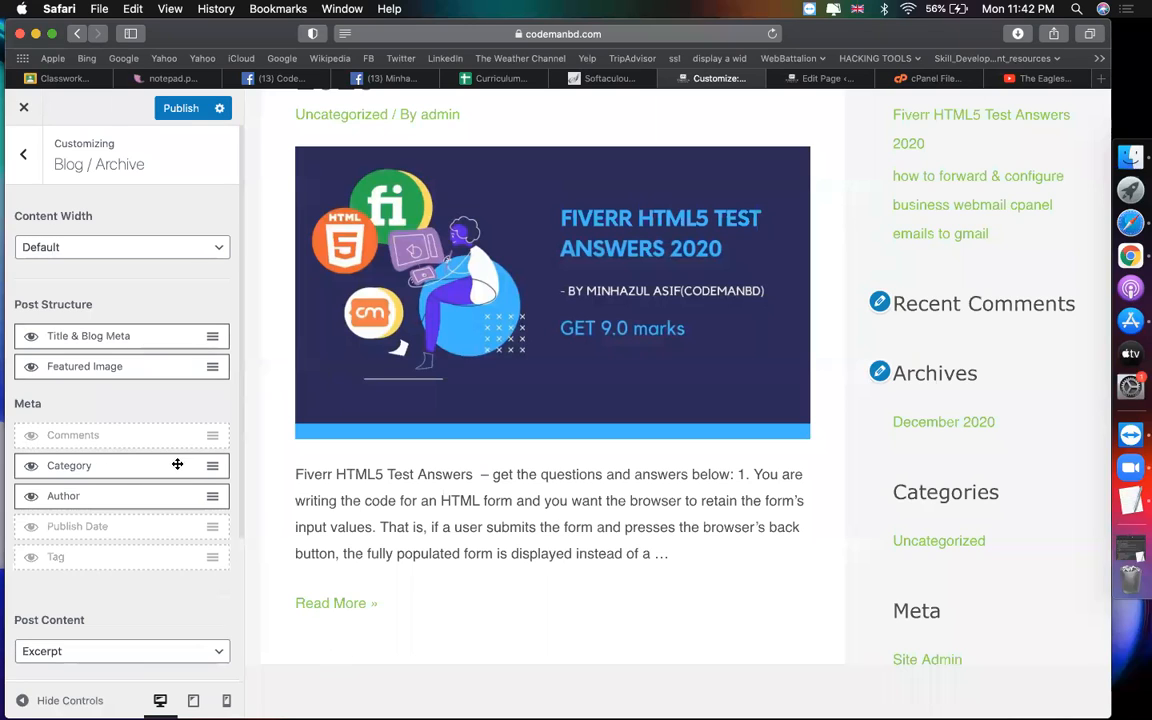
pyautogui.click(23, 154)
pyautogui.click(75, 250)
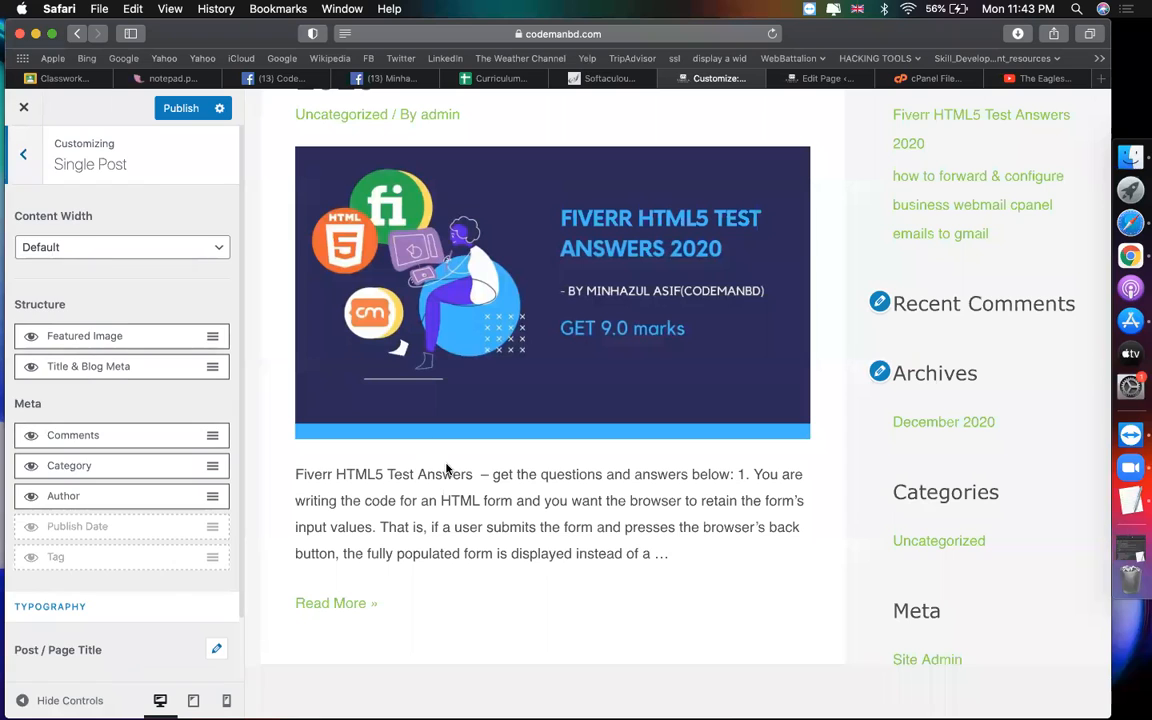
# Step: Preview a single post and hide Comments from its post meta
pyautogui.scroll(1, 447, 500)
pyautogui.scroll(2, 447, 553)
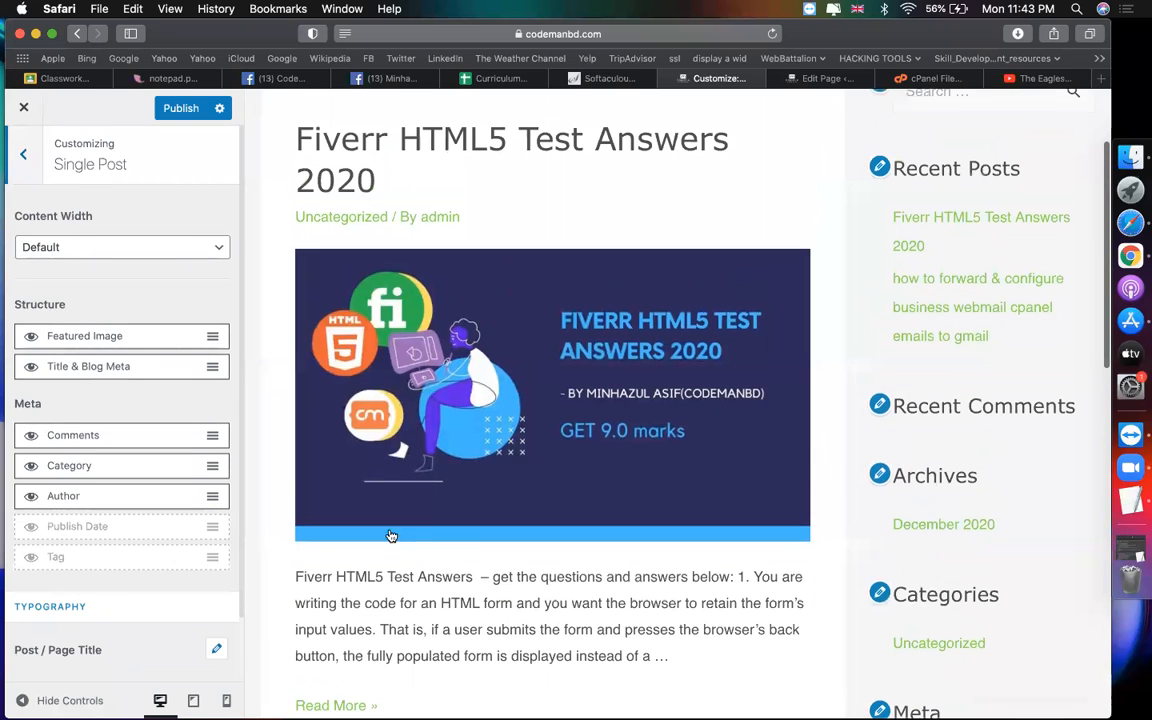
pyautogui.click(352, 145)
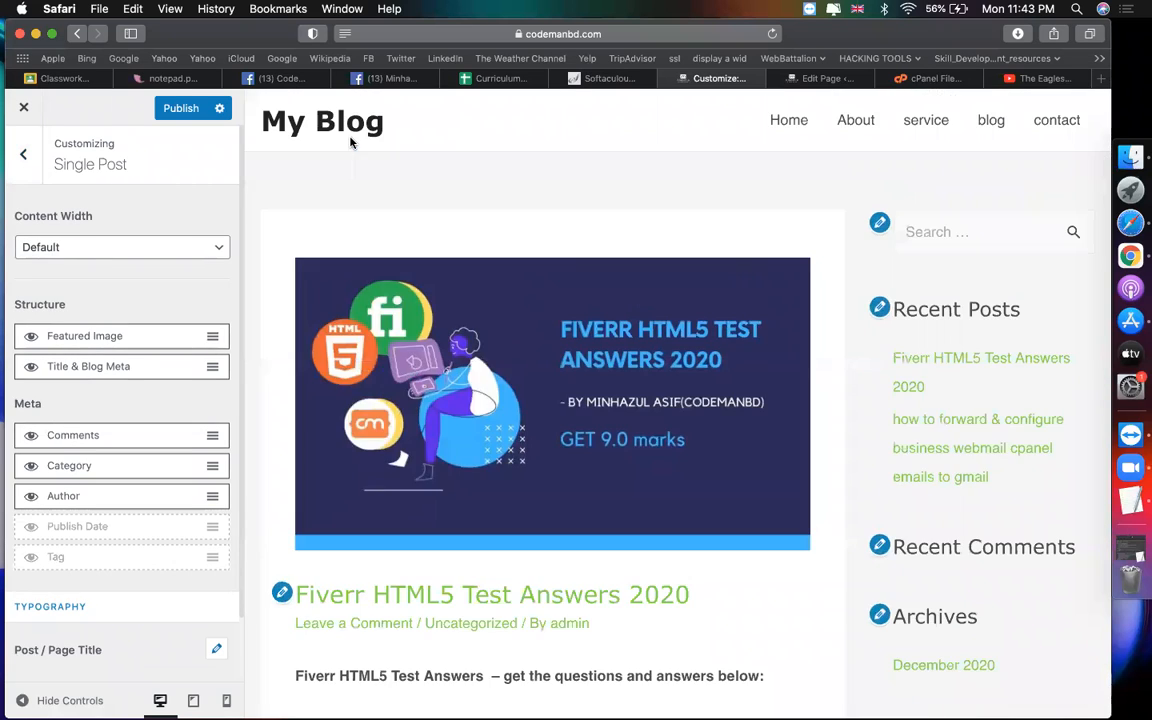
pyautogui.scroll(-15, 459, 334)
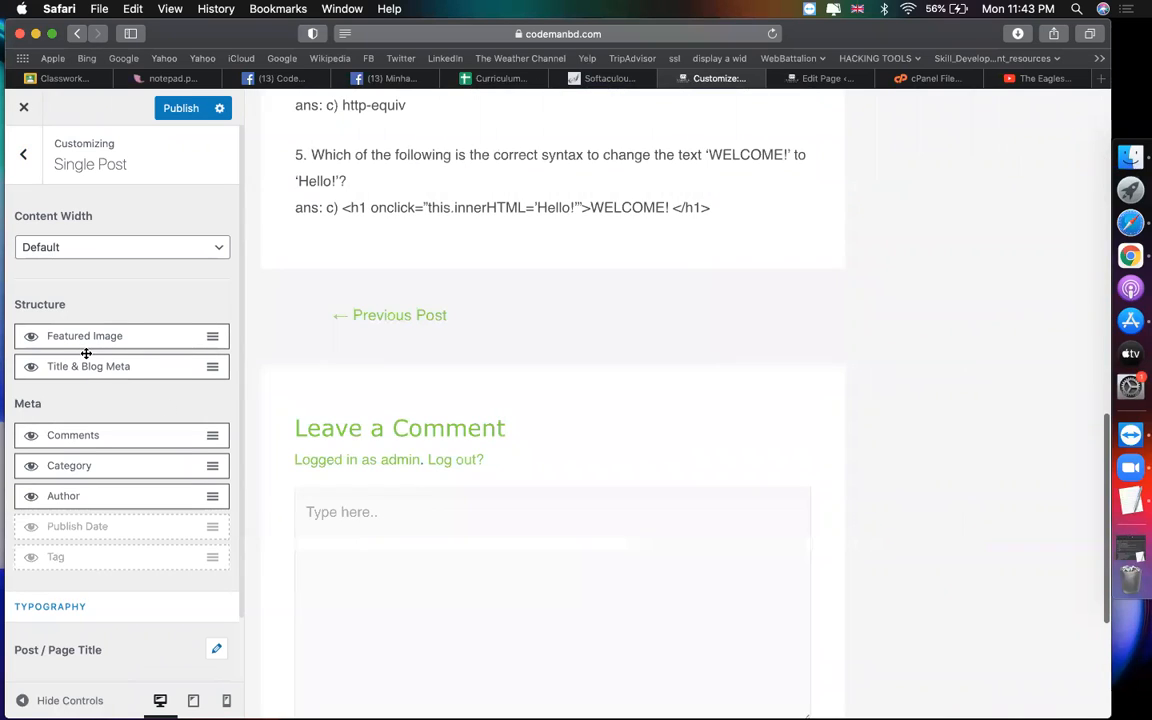
pyautogui.click(31, 435)
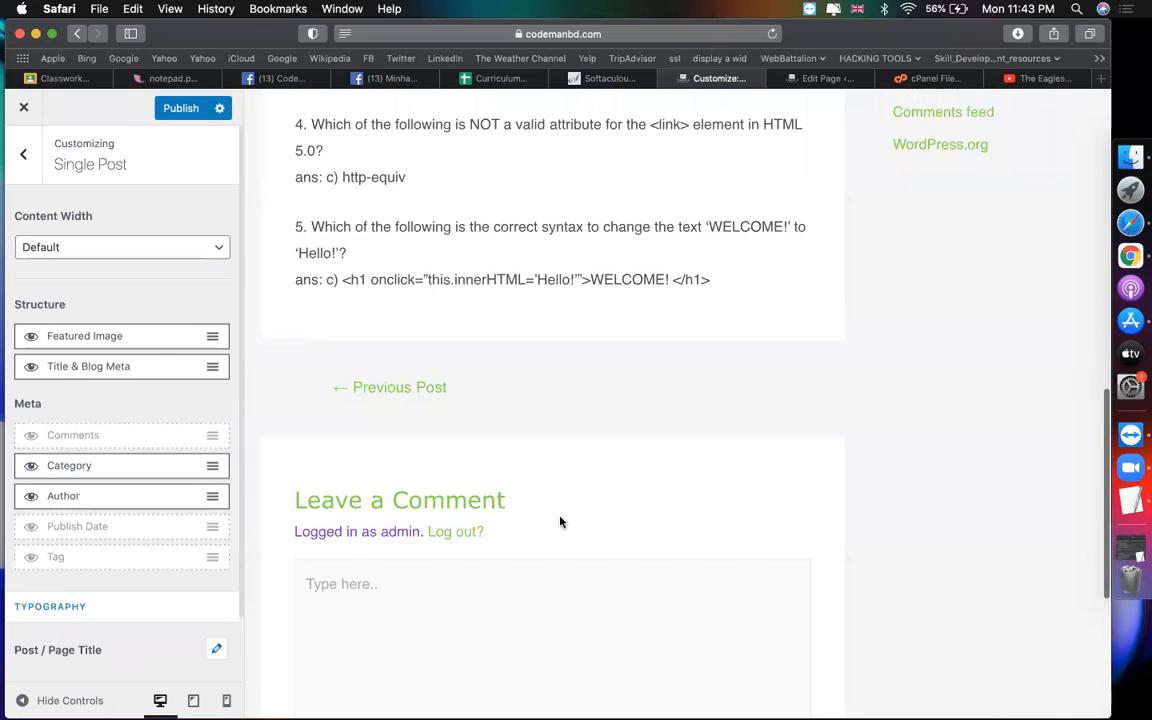
# Step: Move Title & Blog Meta above Featured Image and return to the Blog list
pyautogui.scroll(2, 707, 488)
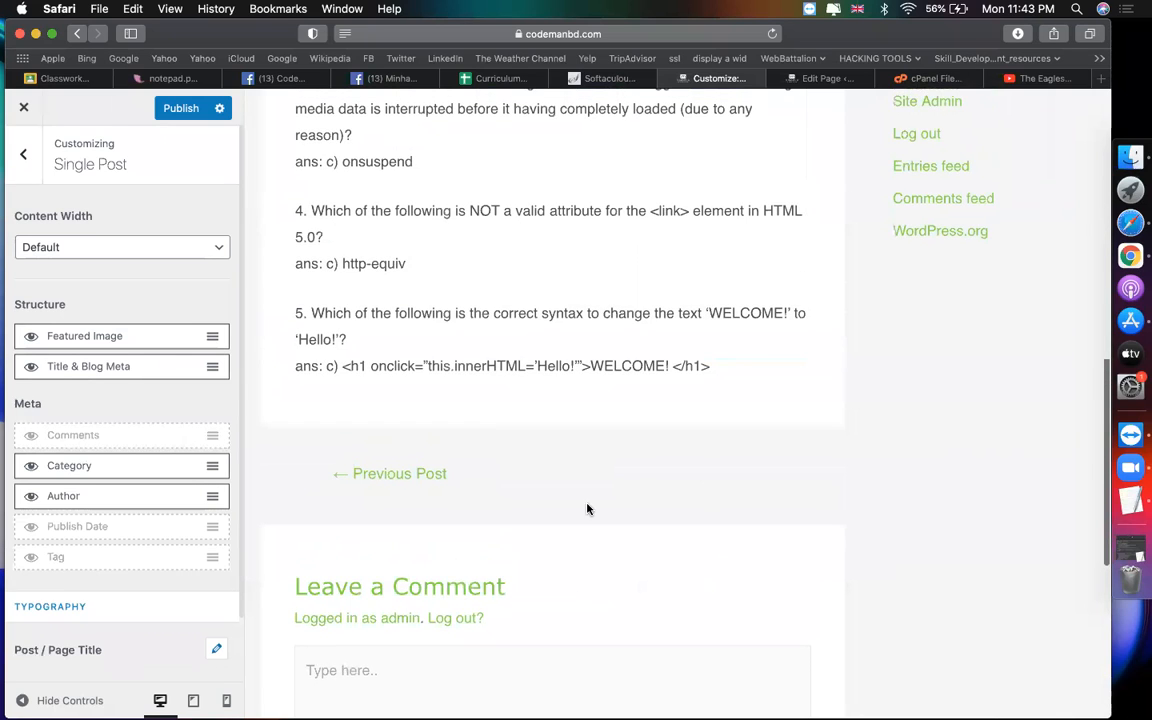
pyautogui.scroll(1, 586, 507)
pyautogui.scroll(-2, 499, 608)
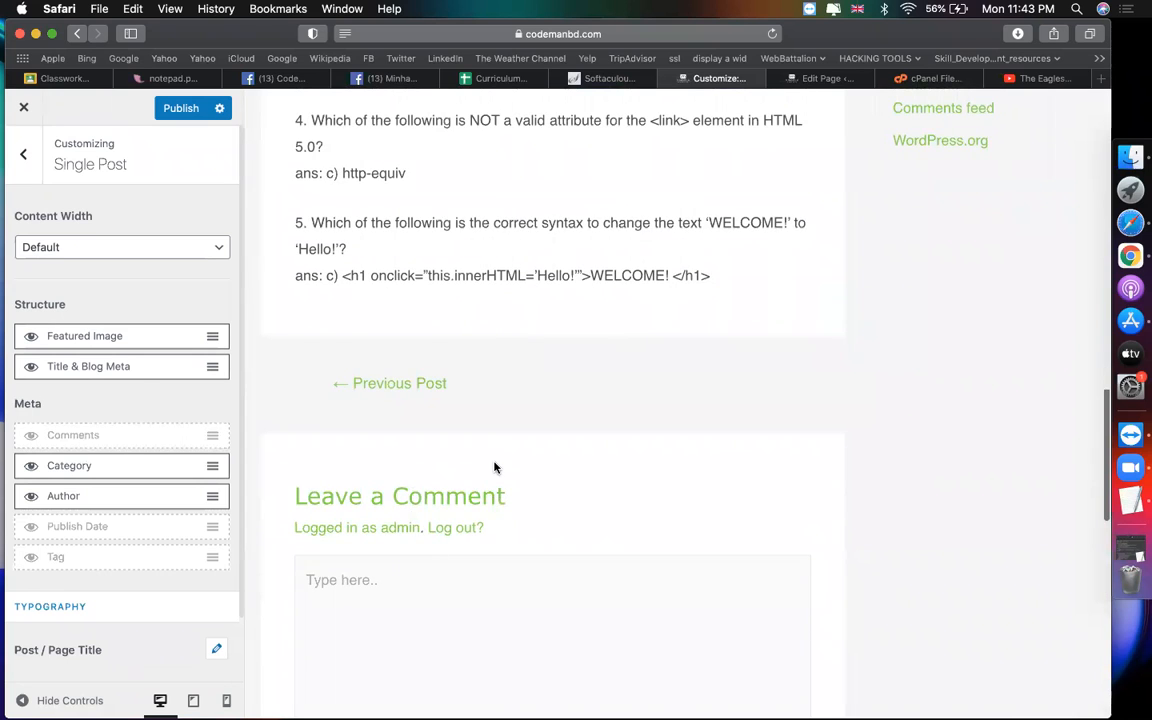
pyautogui.scroll(9, 496, 468)
pyautogui.scroll(5, 496, 468)
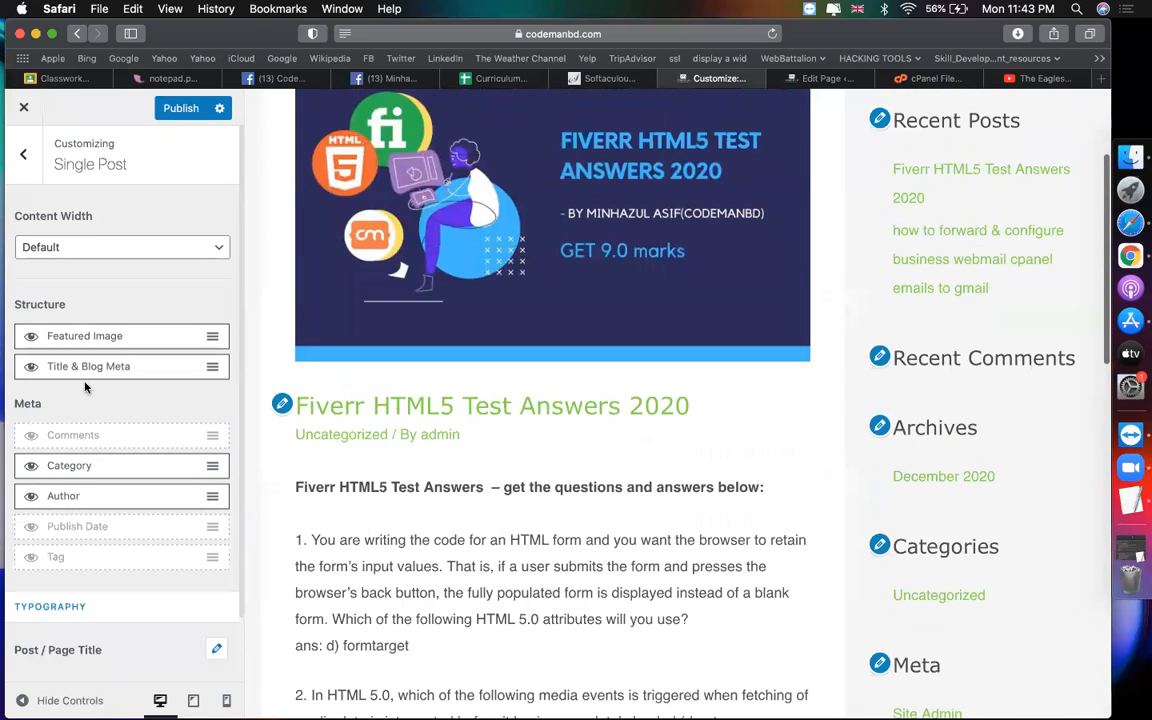
pyautogui.moveTo(89, 362); pyautogui.dragTo(87, 329)
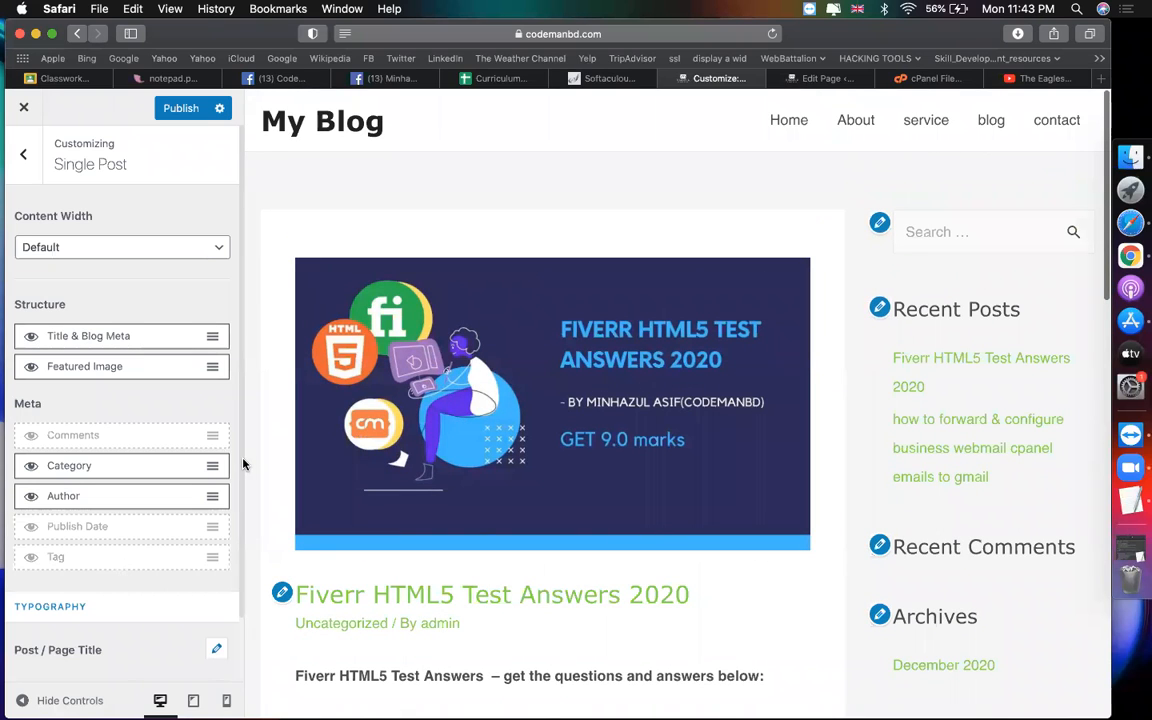
pyautogui.scroll(-5, 418, 470)
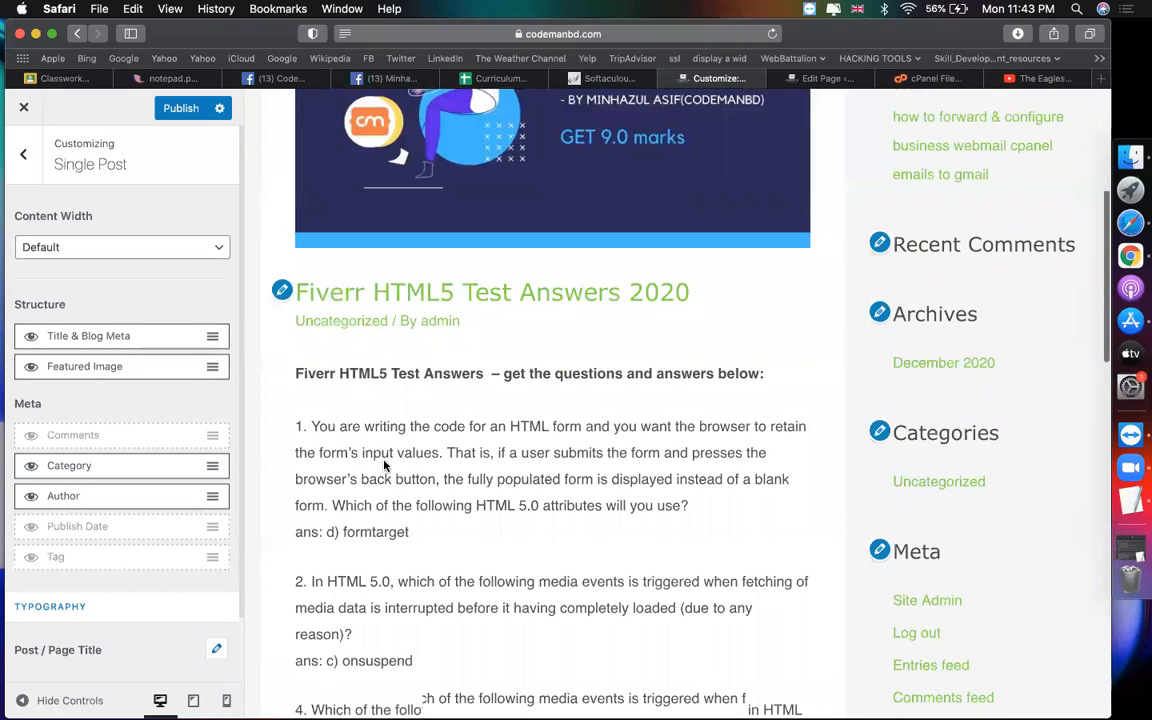
pyautogui.click(24, 158)
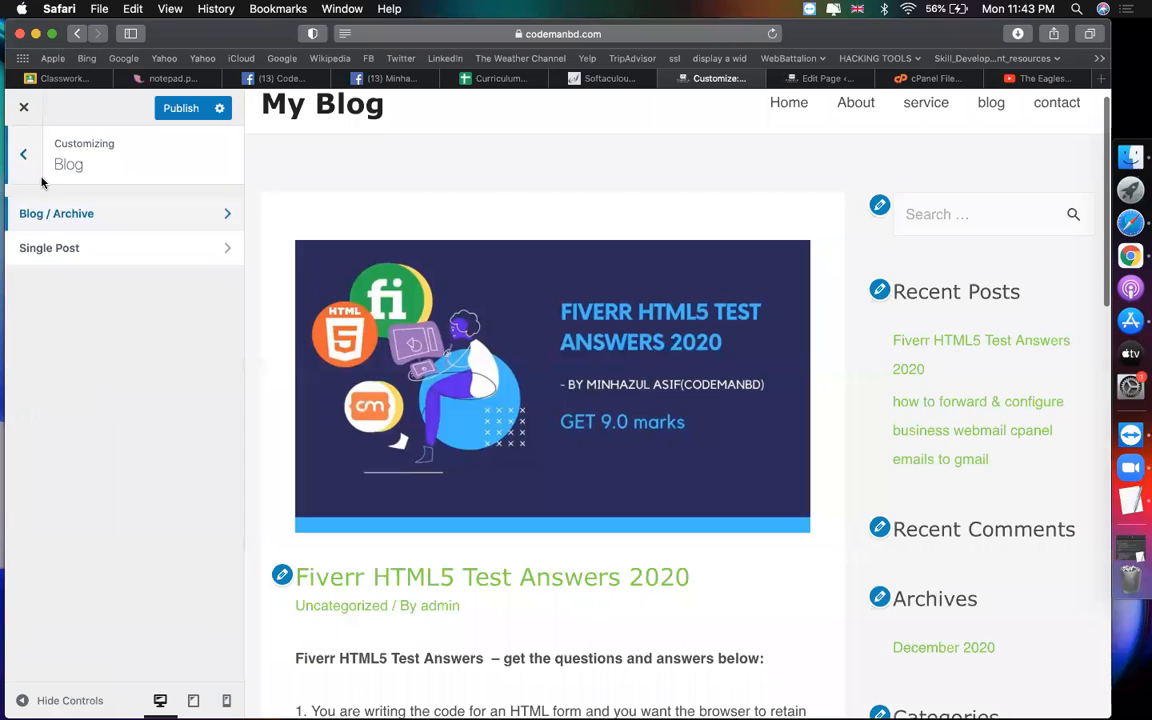
# Step: Open the Sidebar settings and set the Default Layout to No Sidebar
pyautogui.click(30, 160)
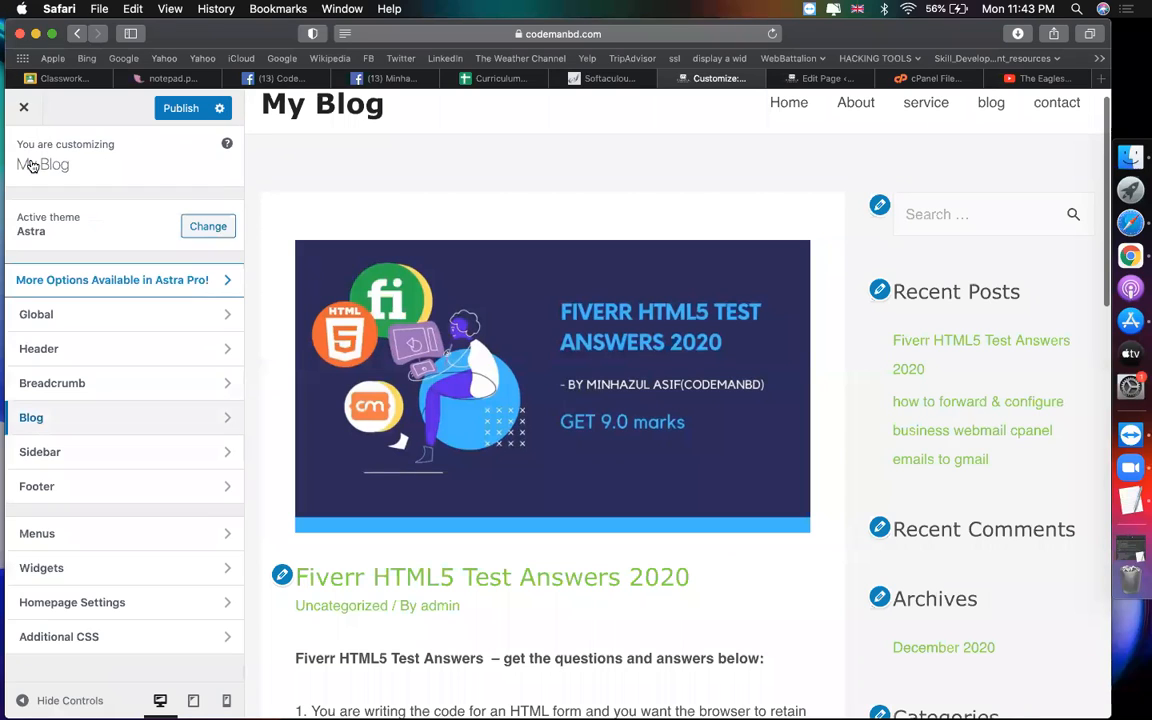
pyautogui.click(149, 455)
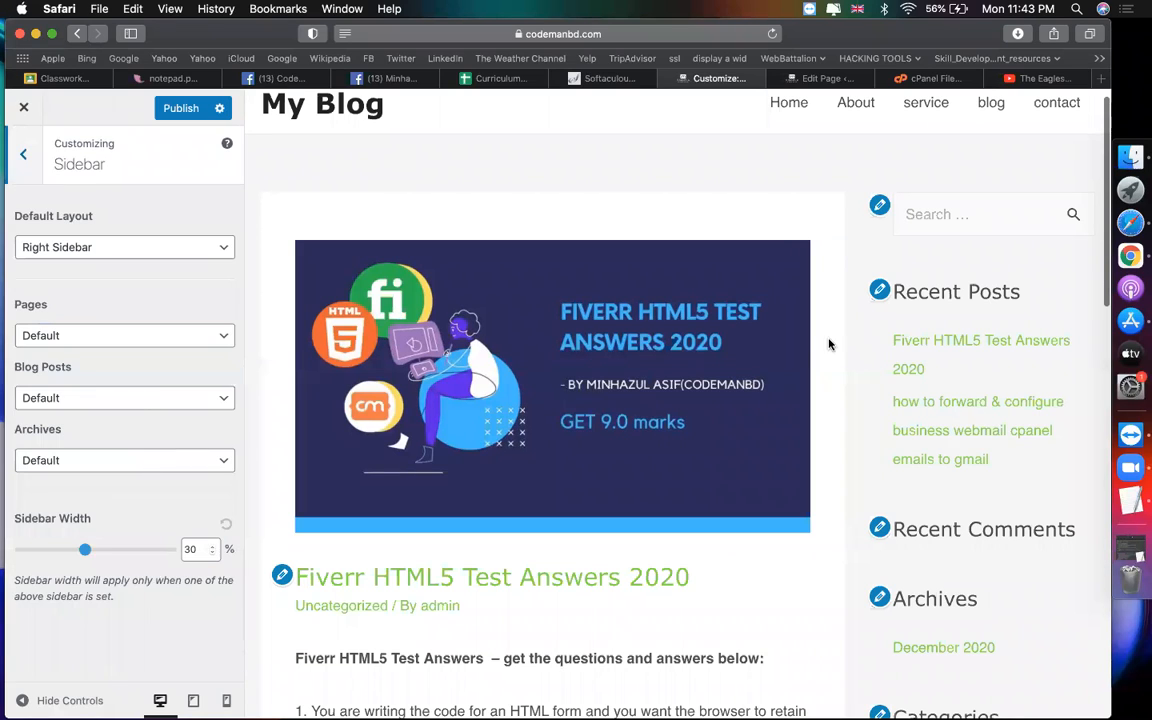
pyautogui.click(111, 262)
pyautogui.click(82, 221)
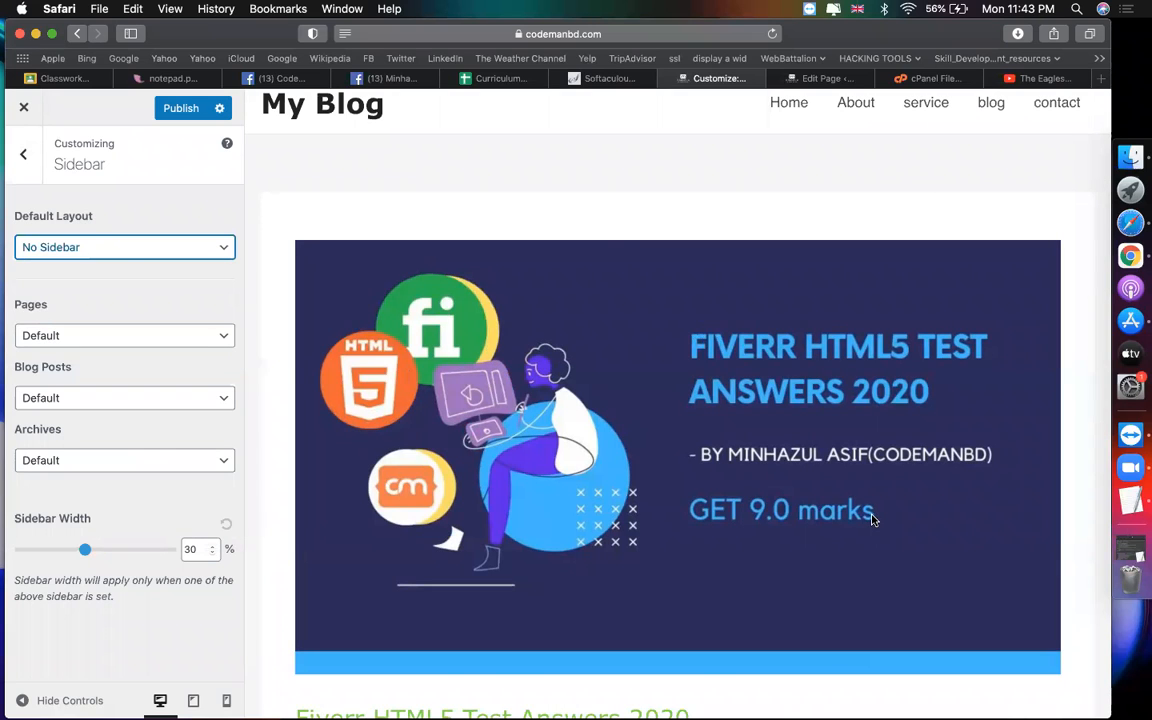
pyautogui.scroll(-15, 872, 517)
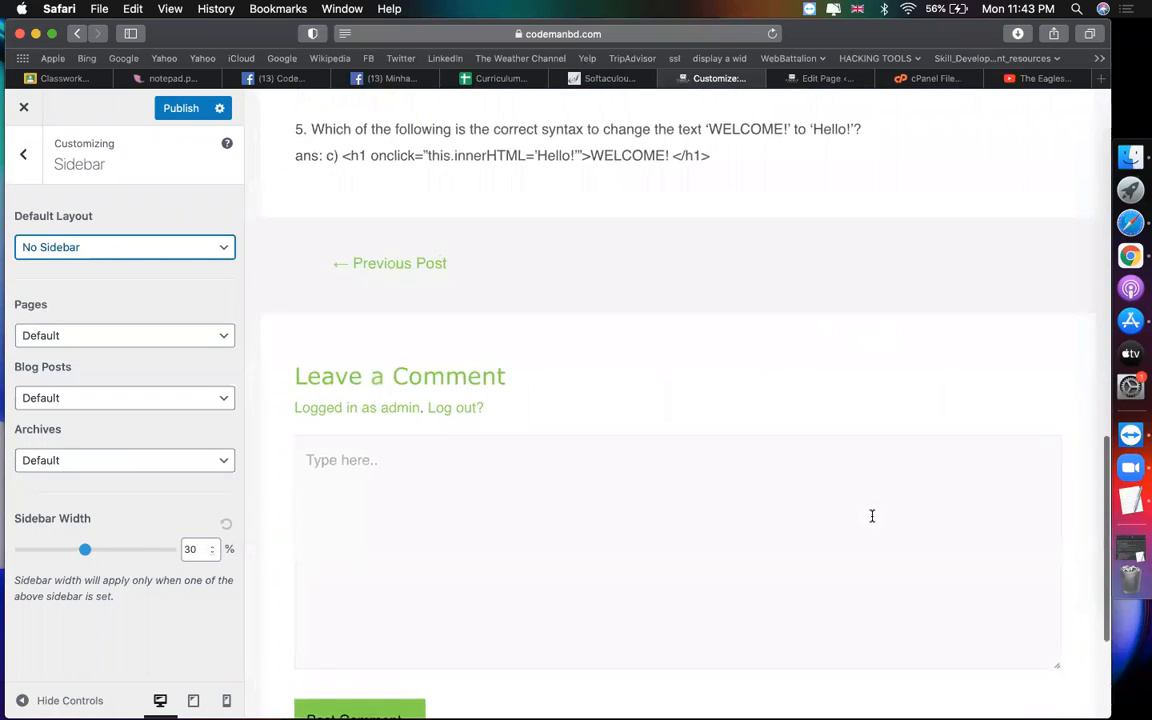
pyautogui.scroll(15, 872, 516)
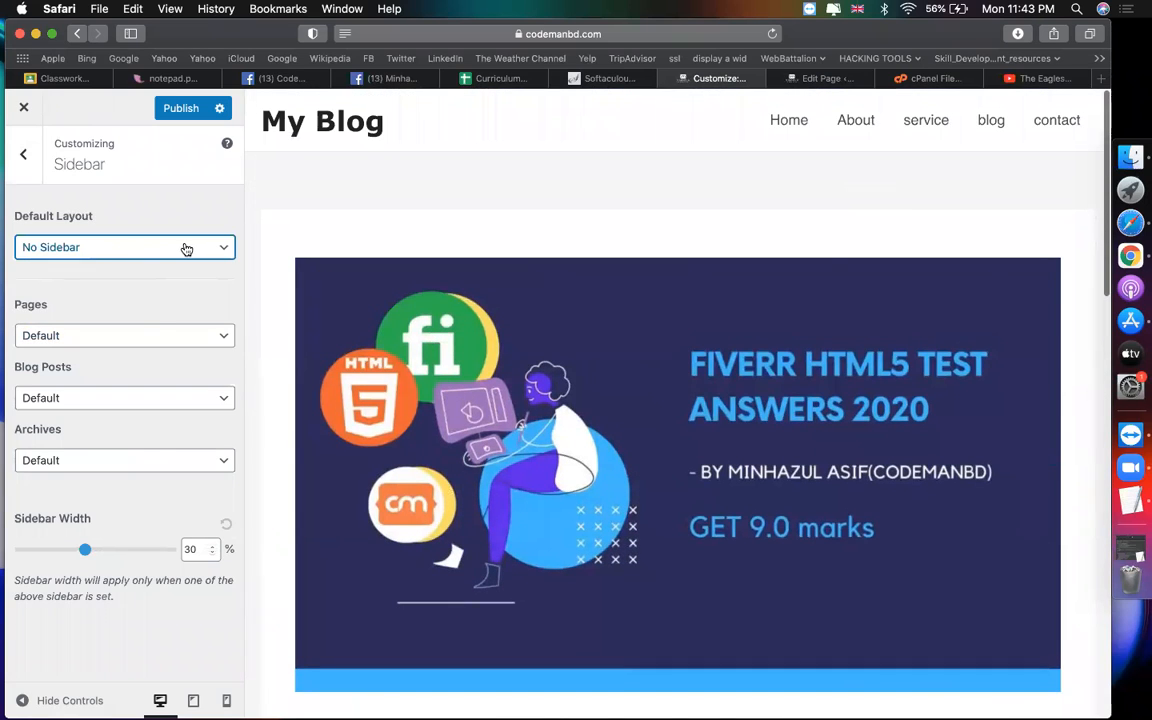
# Step: Preview the Home page with Right Sidebar and Left Sidebar layouts, then restore No Sidebar
pyautogui.click(788, 131)
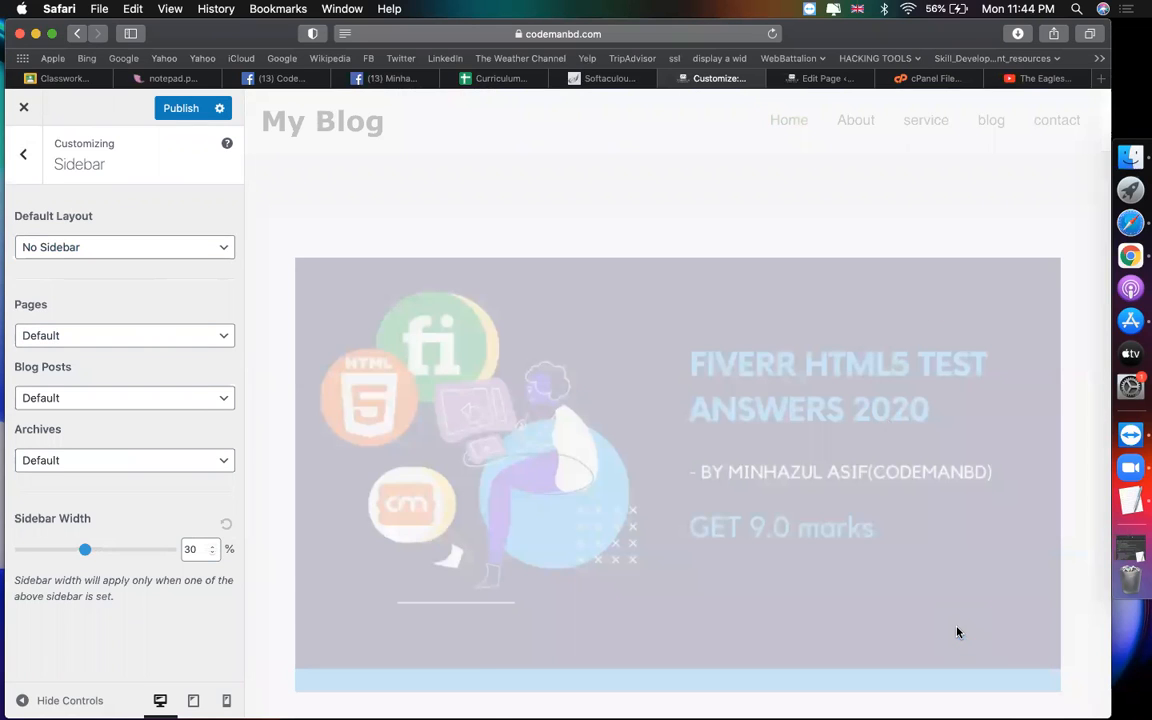
pyautogui.scroll(-5, 912, 535)
pyautogui.scroll(-15, 912, 535)
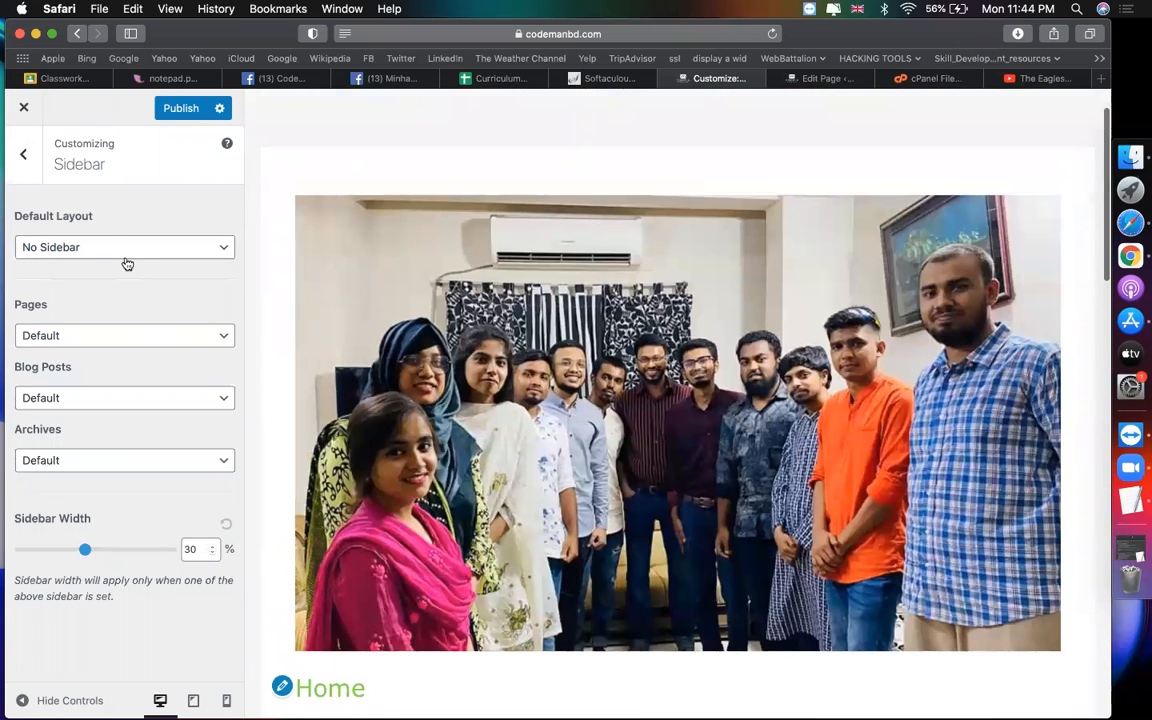
pyautogui.click(123, 250)
pyautogui.click(75, 279)
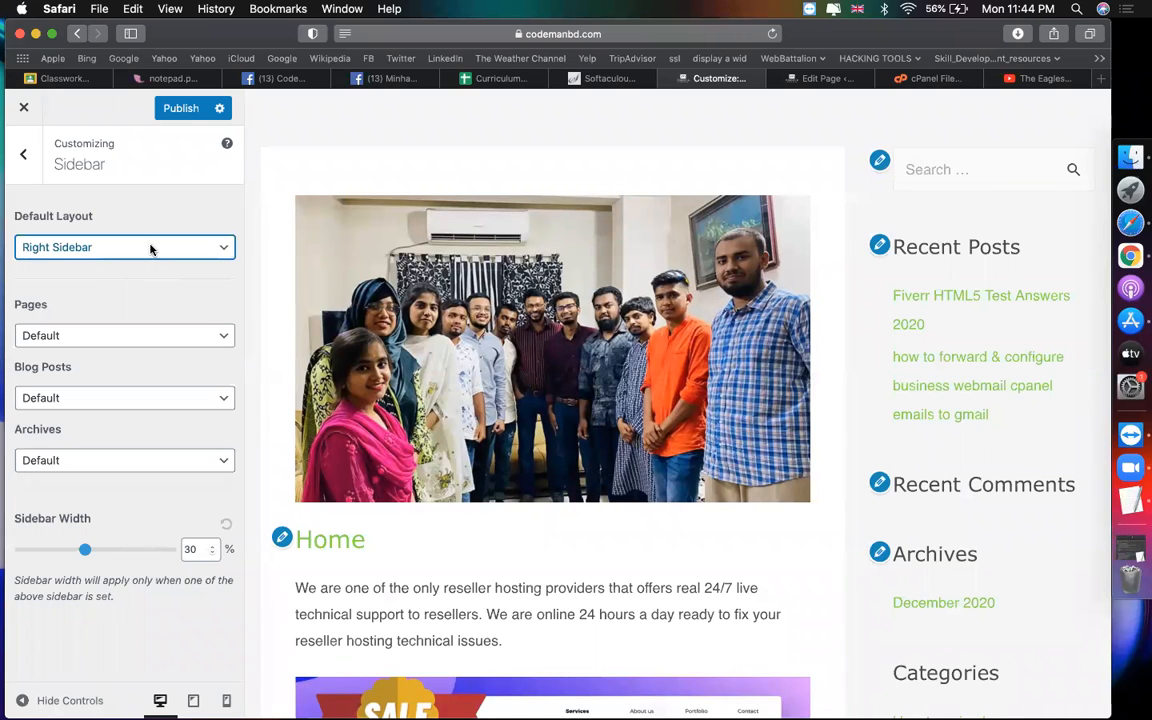
pyautogui.click(150, 250)
pyautogui.click(70, 231)
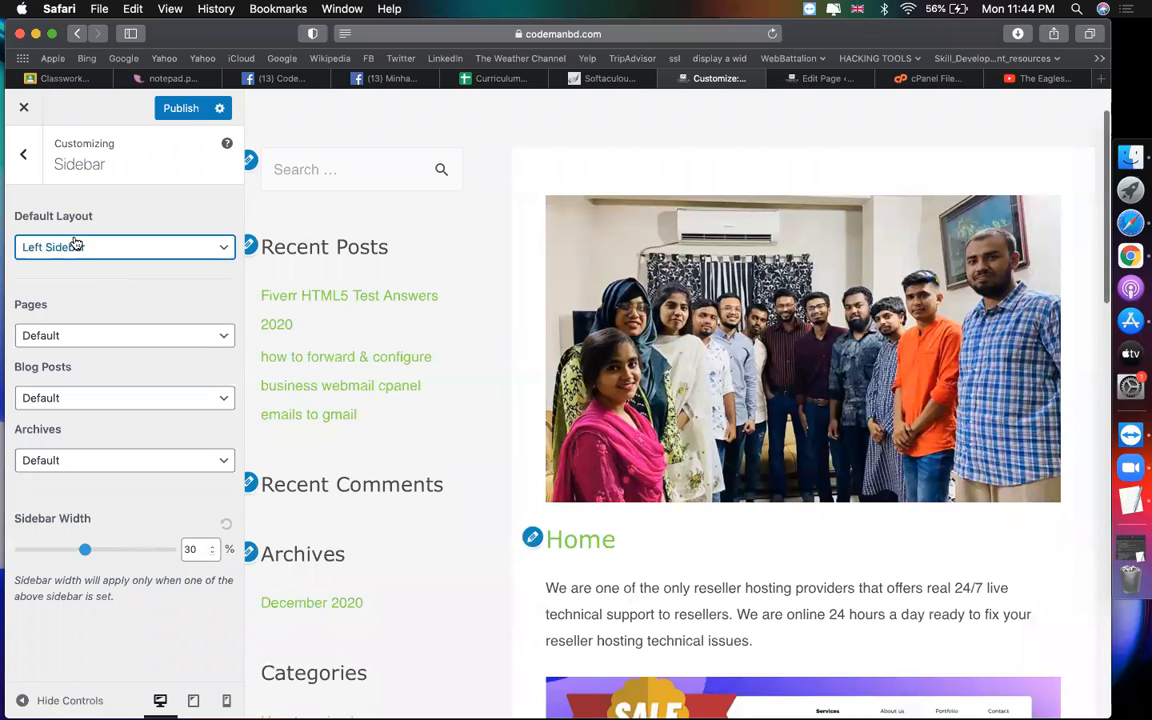
pyautogui.click(87, 244)
pyautogui.click(51, 231)
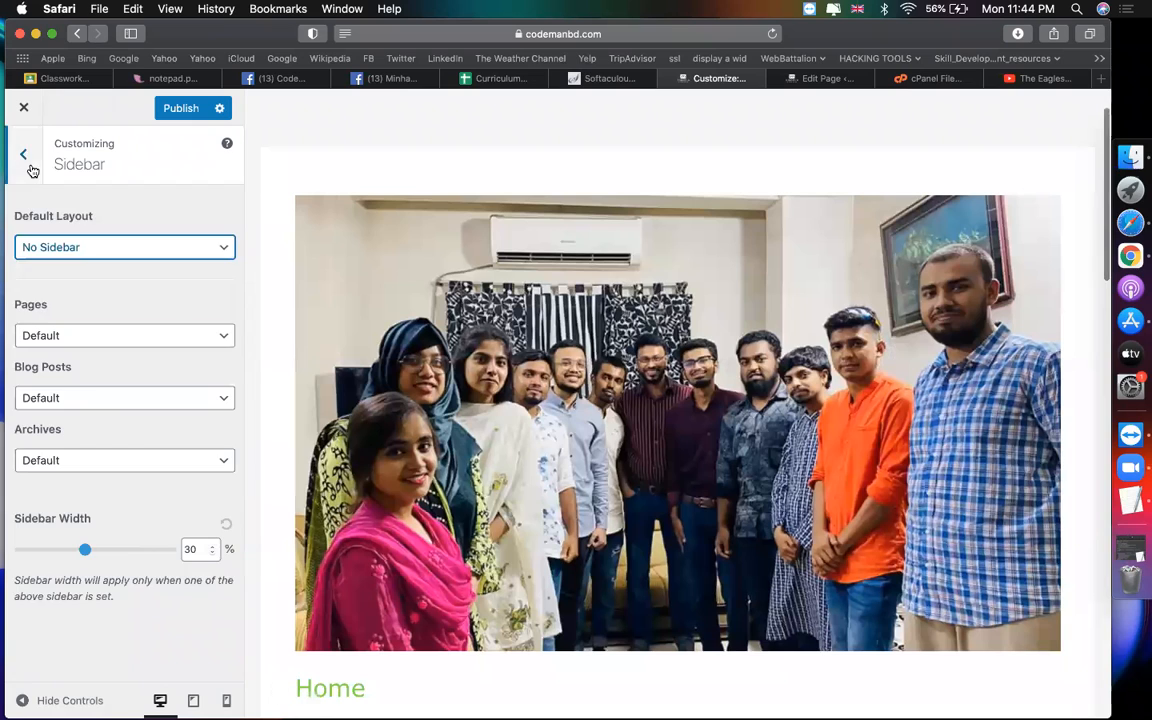
pyautogui.click(23, 155)
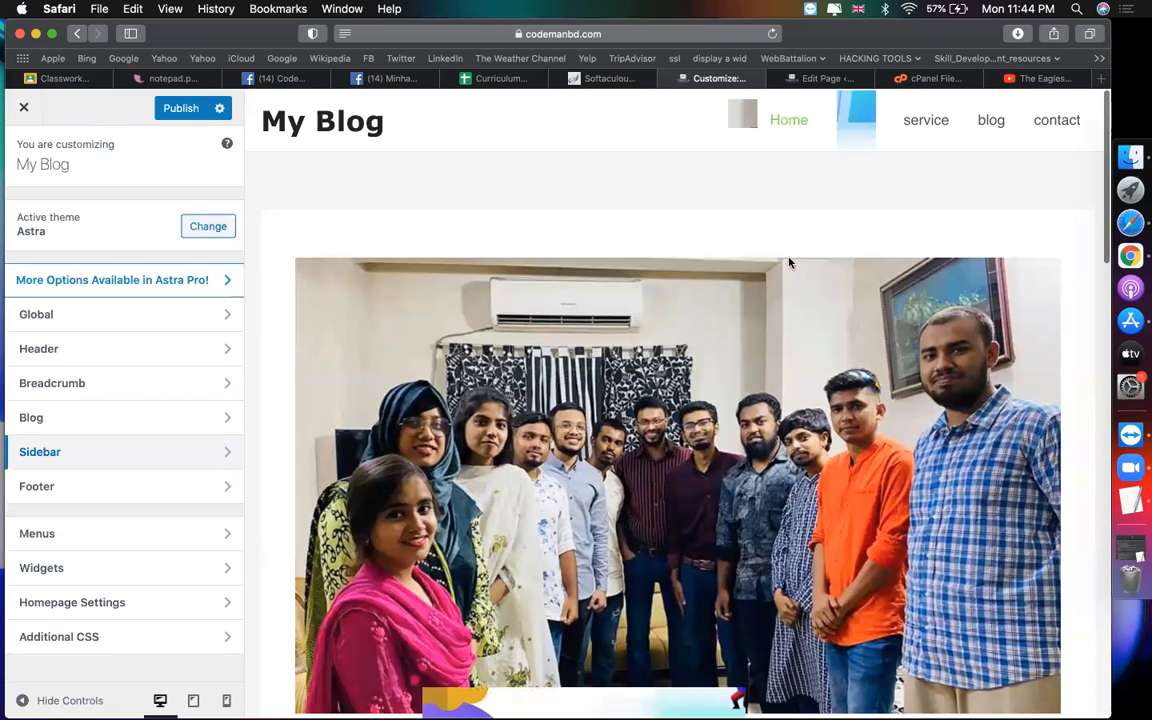
# Step: Scroll through the preview page, then open the Footer section with Footer Widgets and Footer Bar
pyautogui.scroll(-15, 795, 430)
pyautogui.scroll(10, 746, 612)
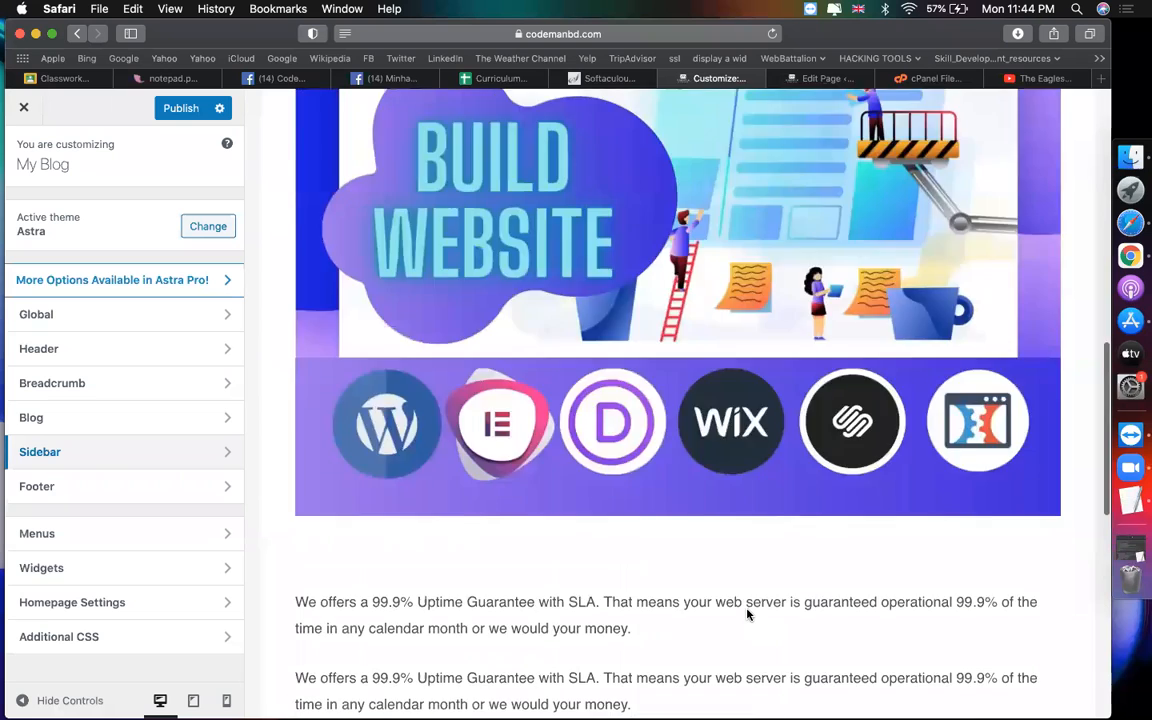
pyautogui.scroll(5, 888, 506)
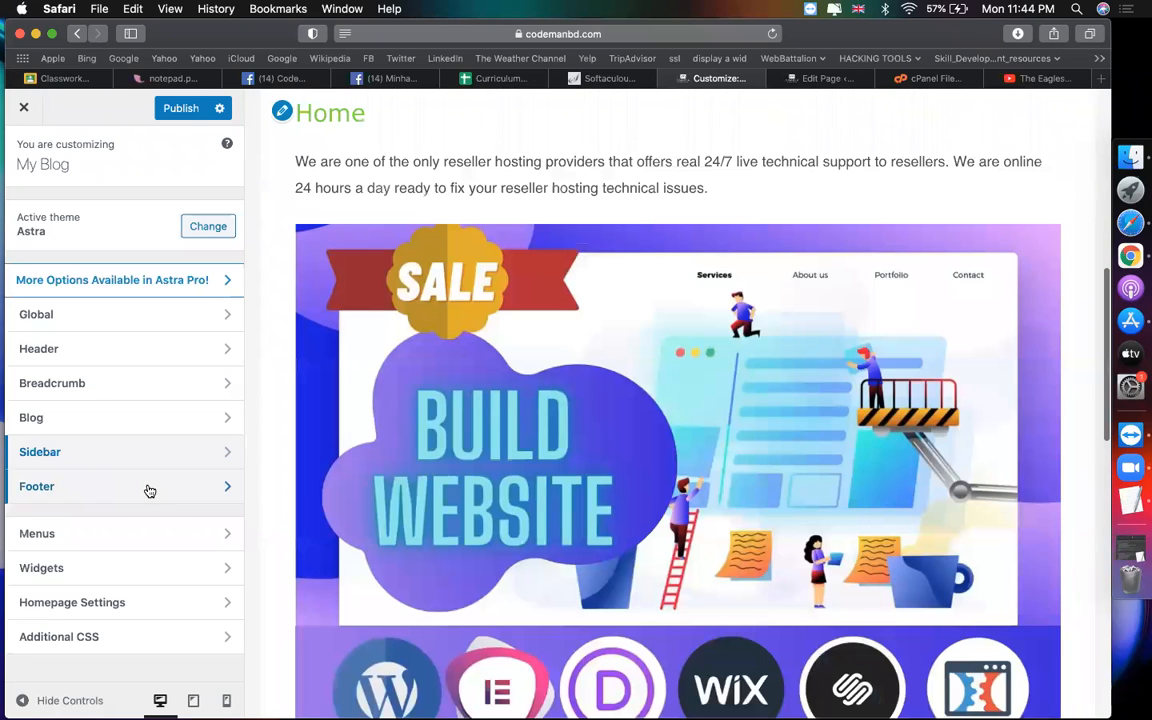
pyautogui.click(147, 487)
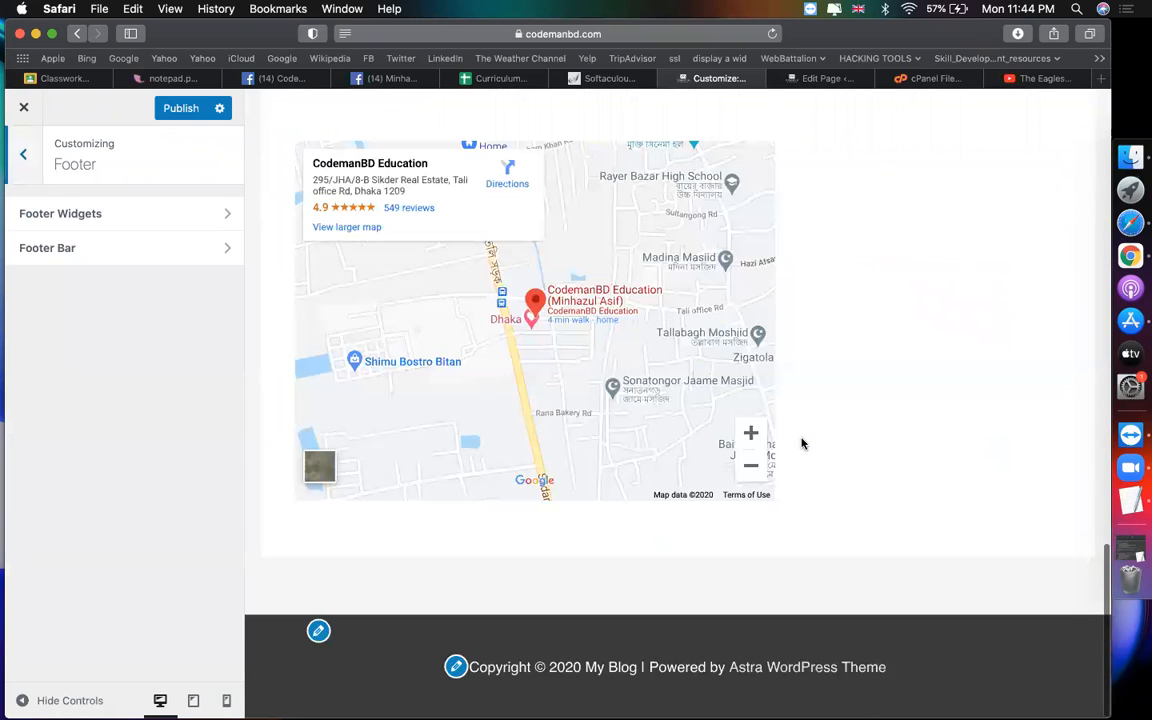
# Step: Give the footer widgets a four-column layout and try a red background colour
pyautogui.click(152, 208)
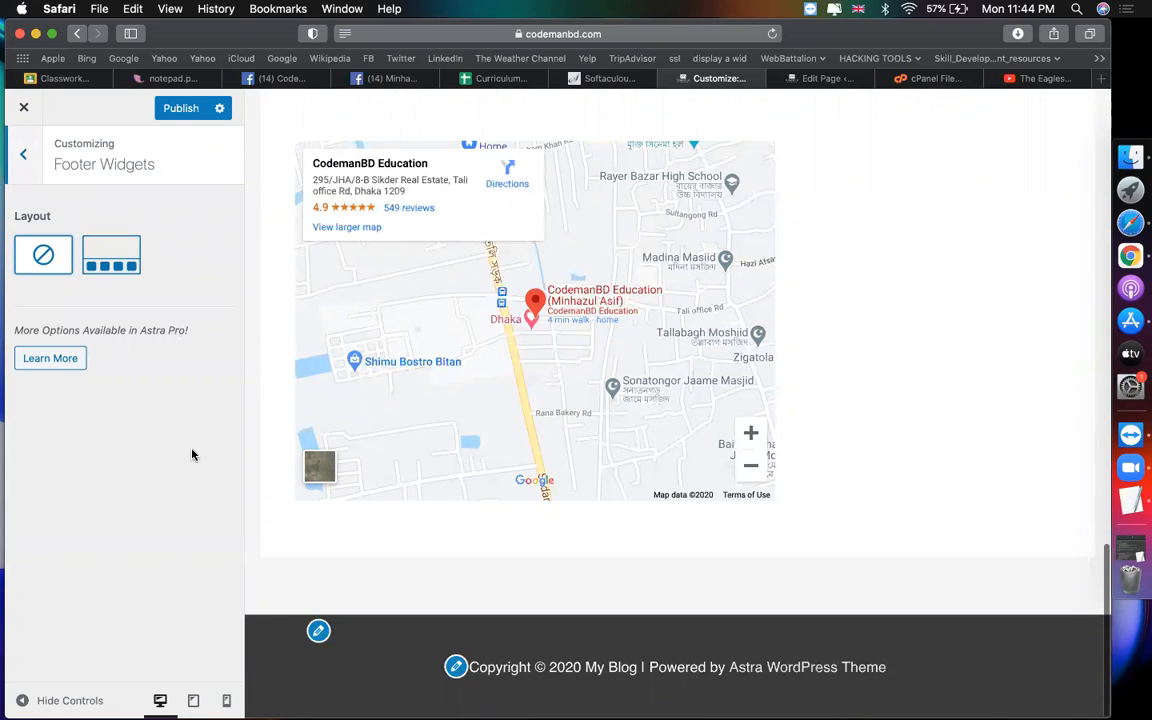
pyautogui.click(128, 270)
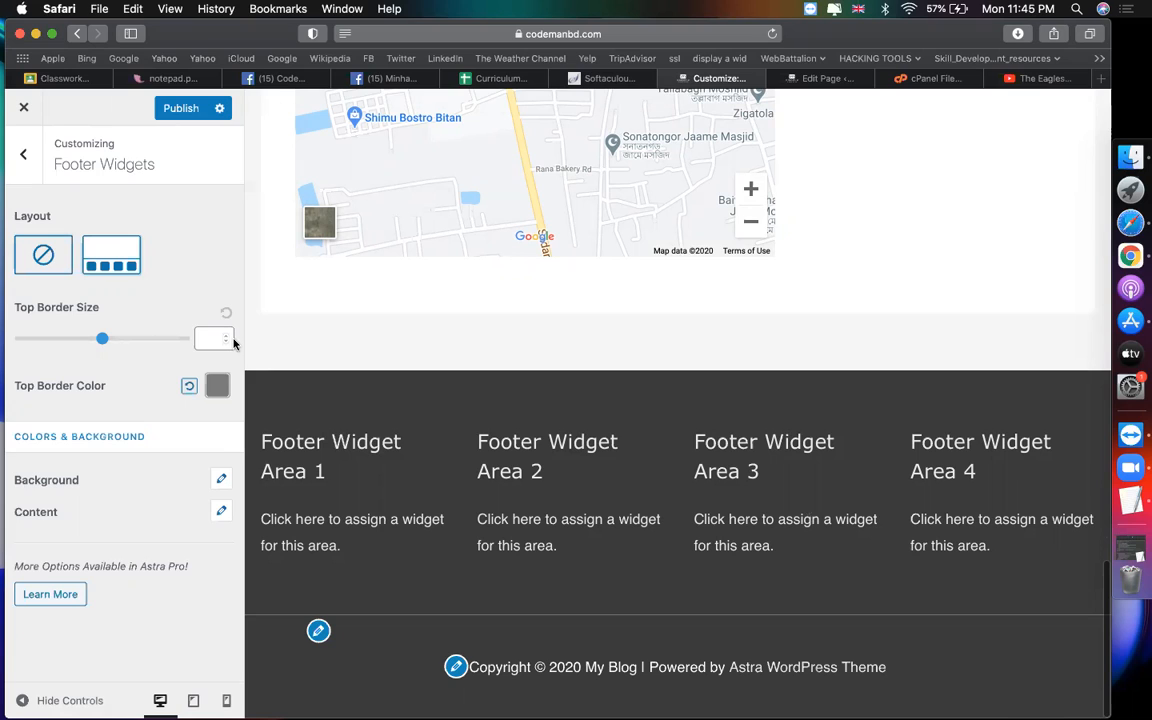
pyautogui.click(221, 479)
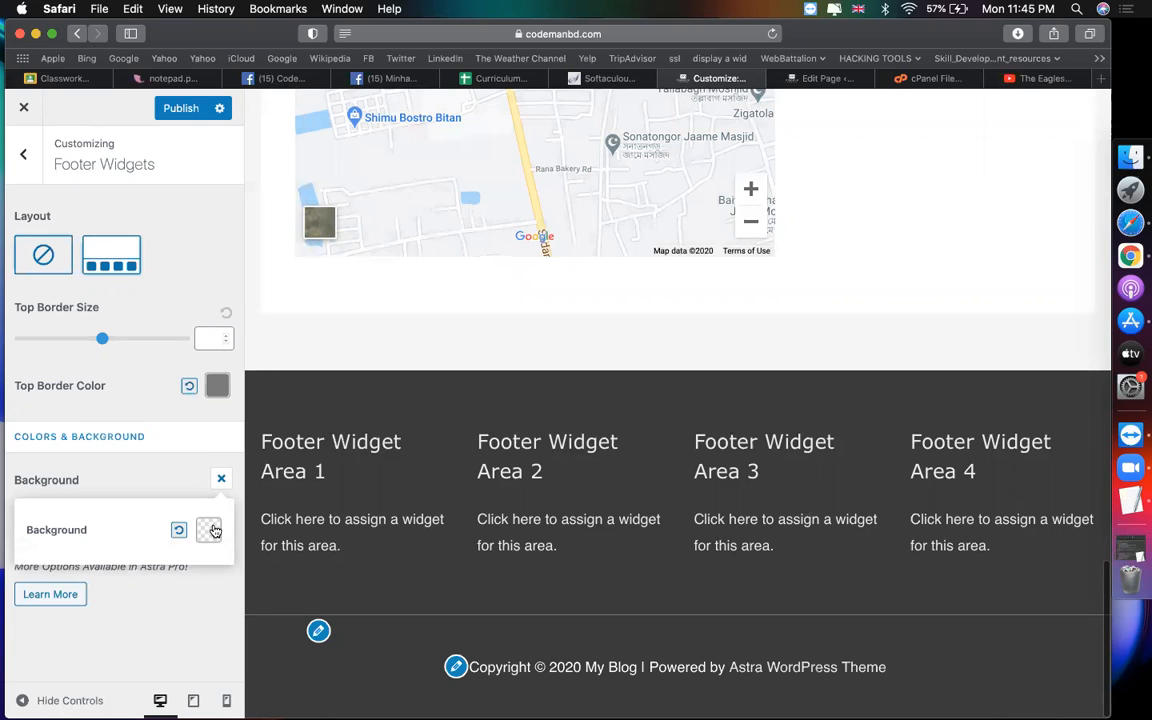
pyautogui.click(210, 530)
pyautogui.click(44, 607)
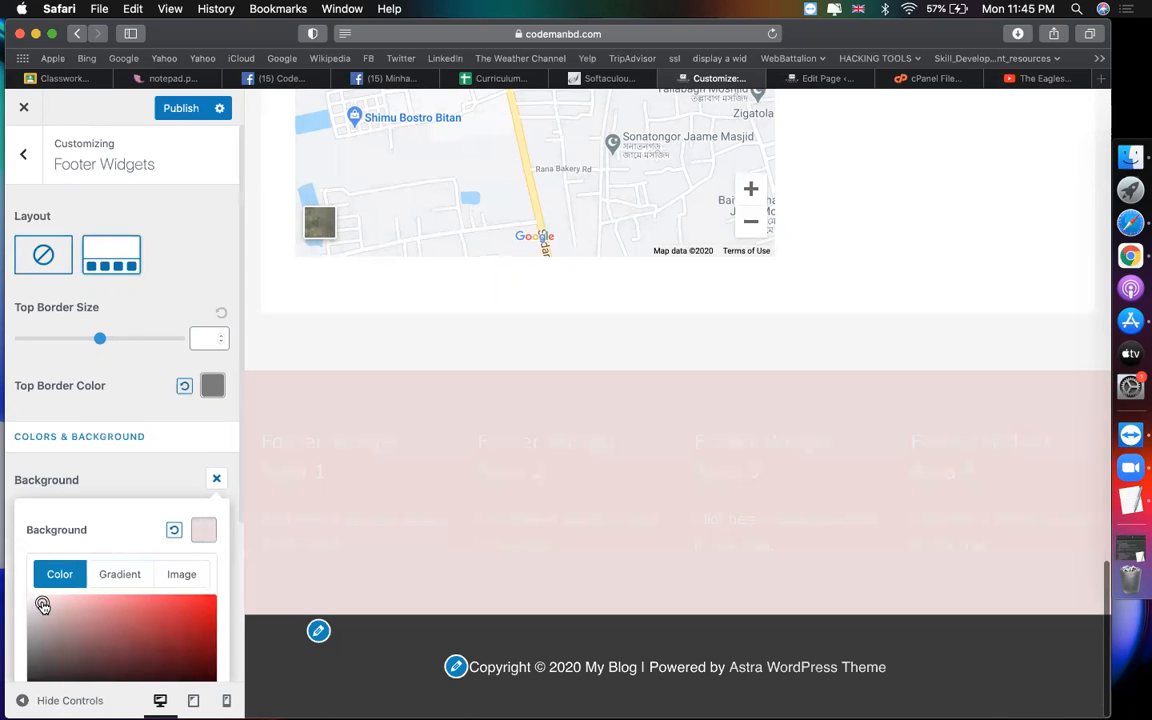
pyautogui.moveTo(143, 641); pyautogui.dragTo(44, 658)
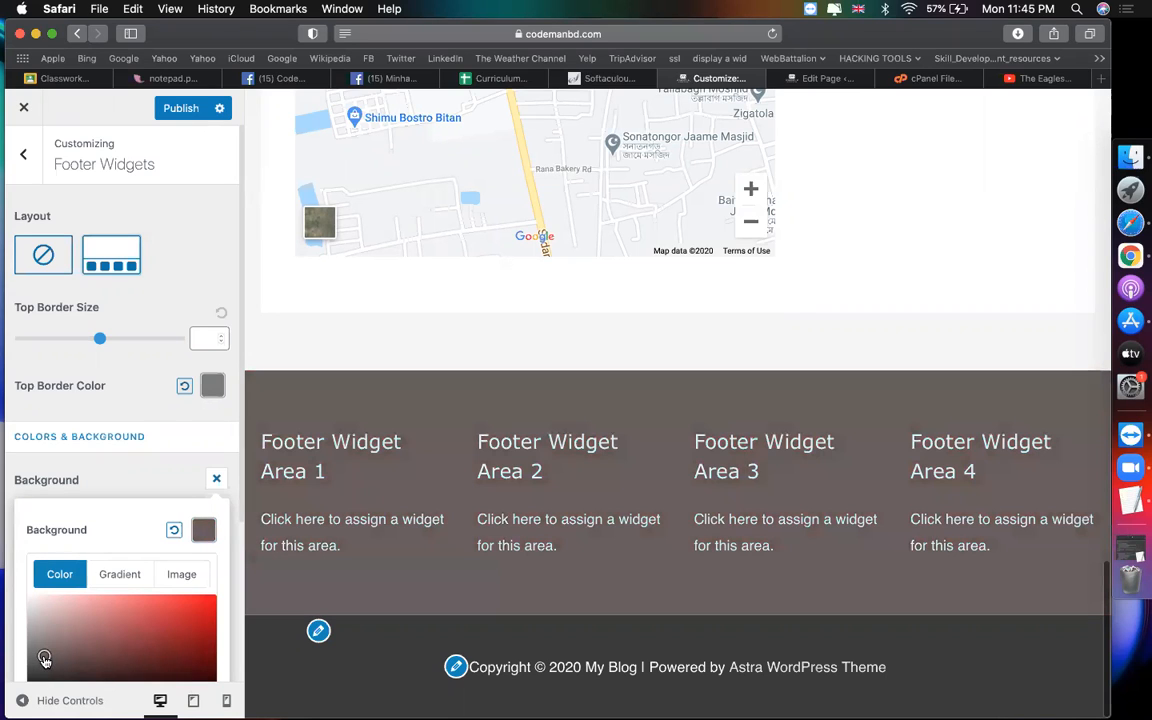
# Step: Close the colour options, open the Footer Bar settings, and switch to the YouTube tab
pyautogui.click(160, 417)
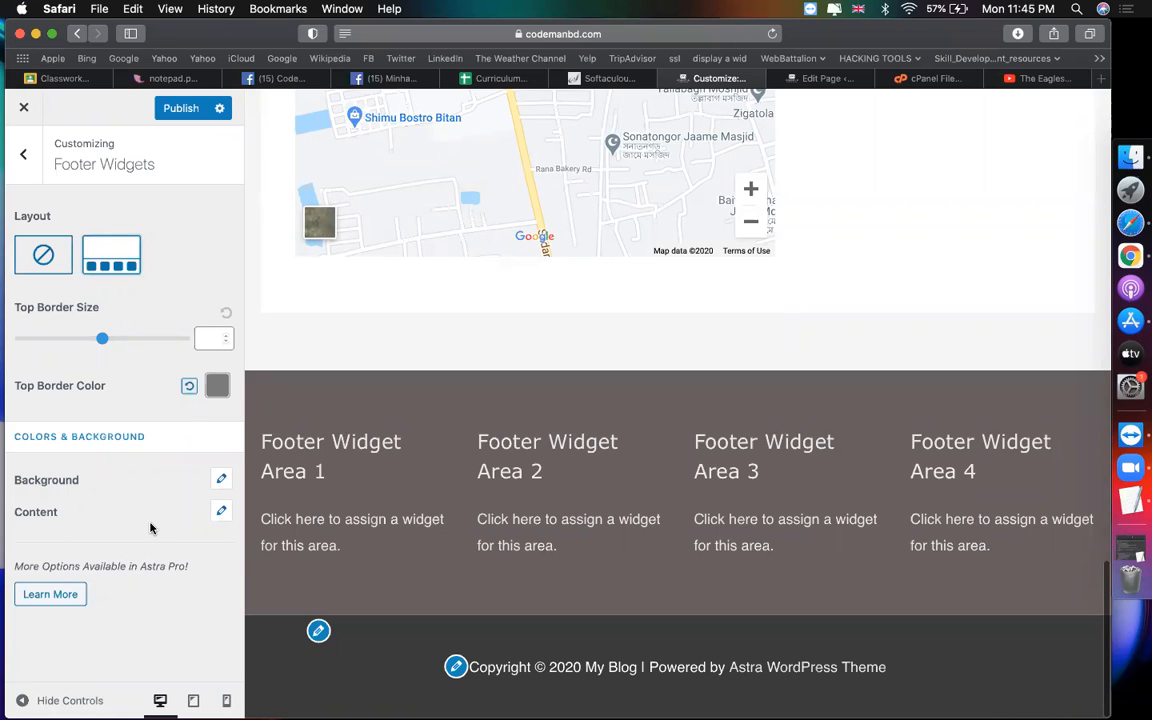
pyautogui.click(218, 513)
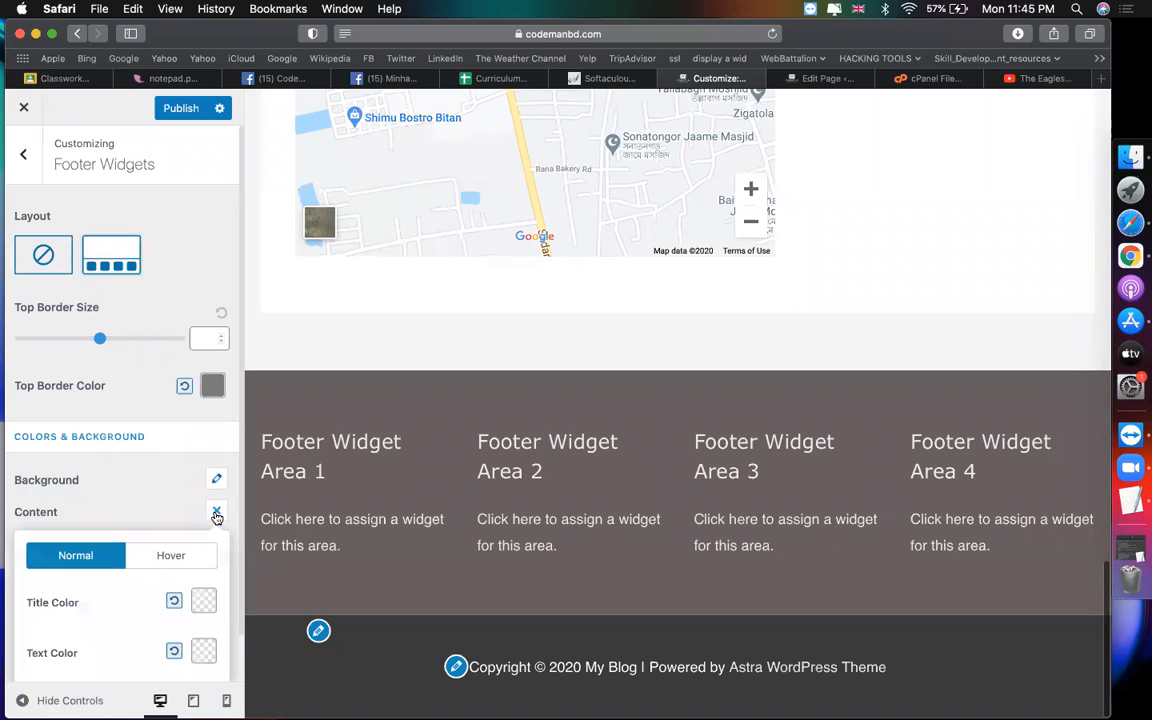
pyautogui.click(147, 508)
pyautogui.click(23, 153)
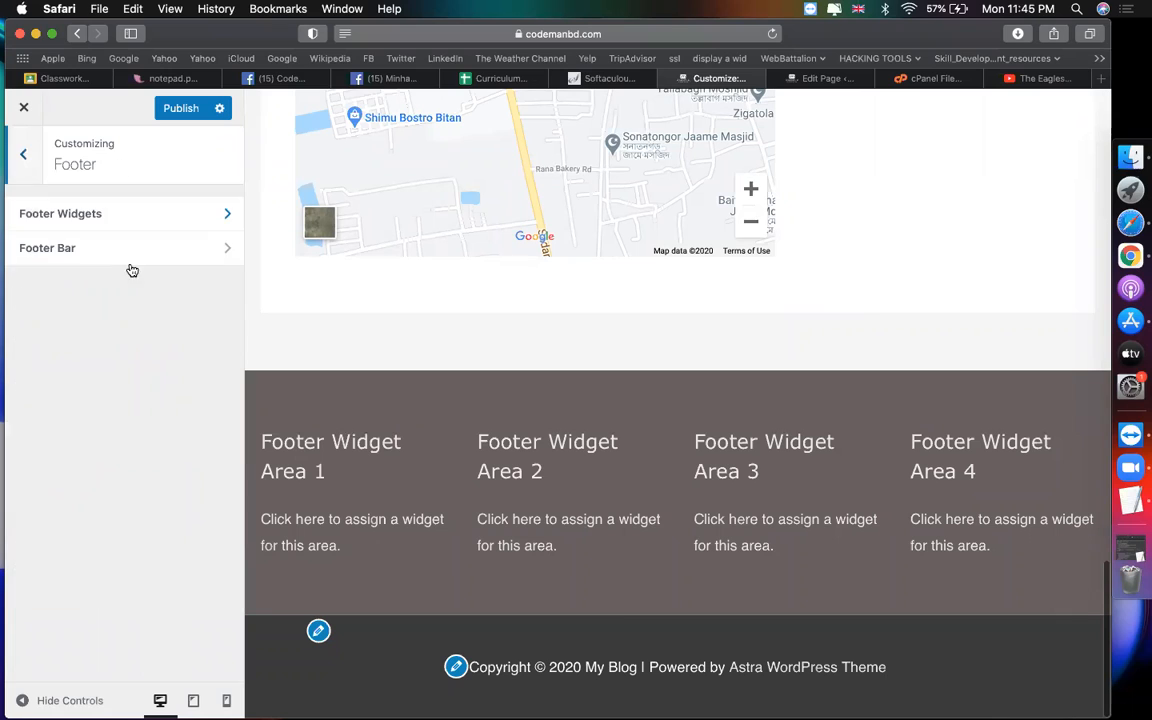
pyautogui.click(93, 259)
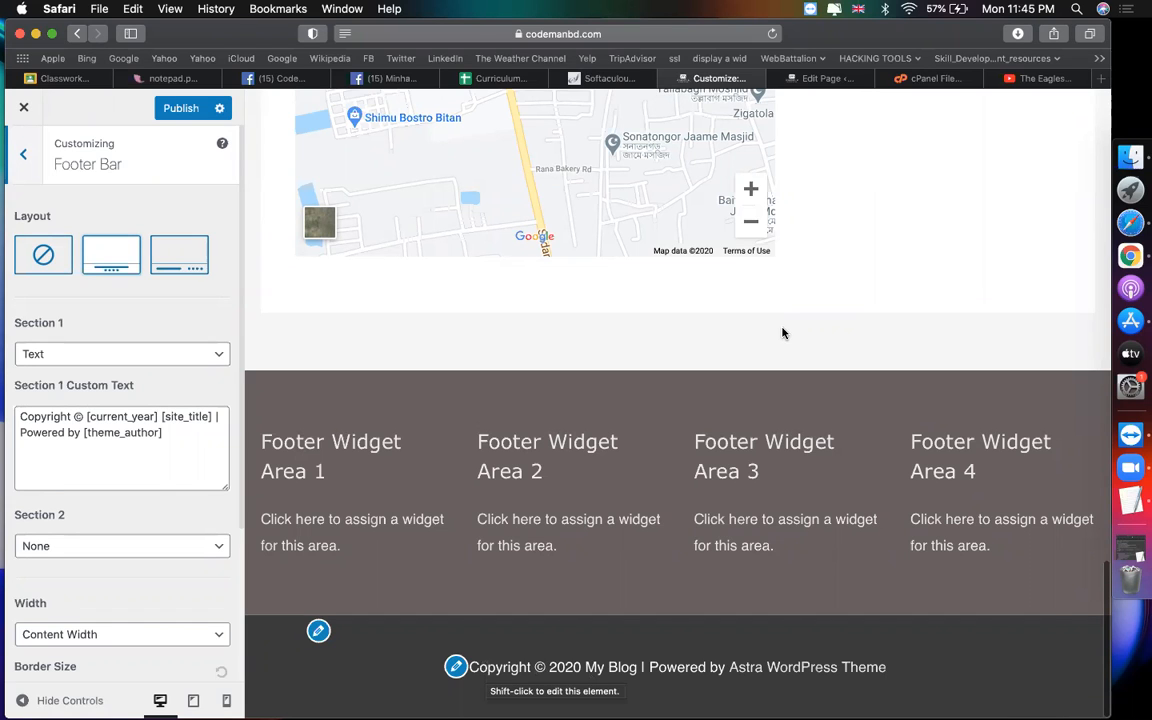
pyautogui.click(1040, 78)
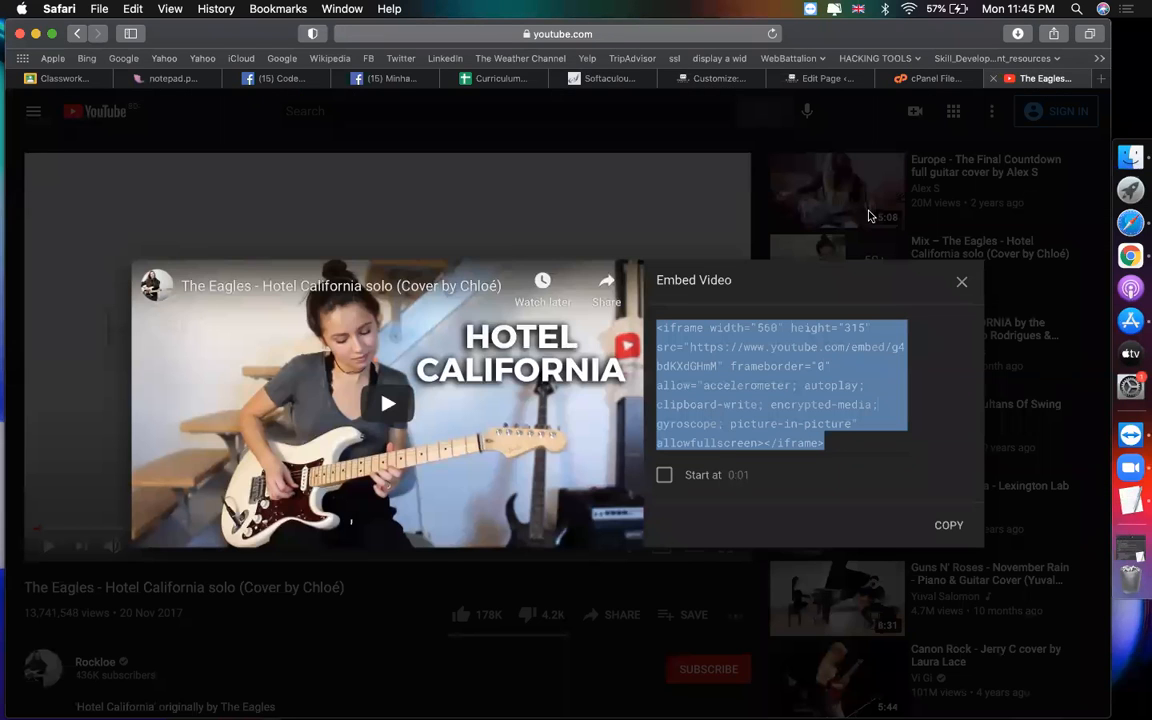
# Step: Load zorait.com in Safari and scroll down to its footer
pyautogui.click(612, 33)
pyautogui.write('zorait.com')
pyautogui.press('Return')
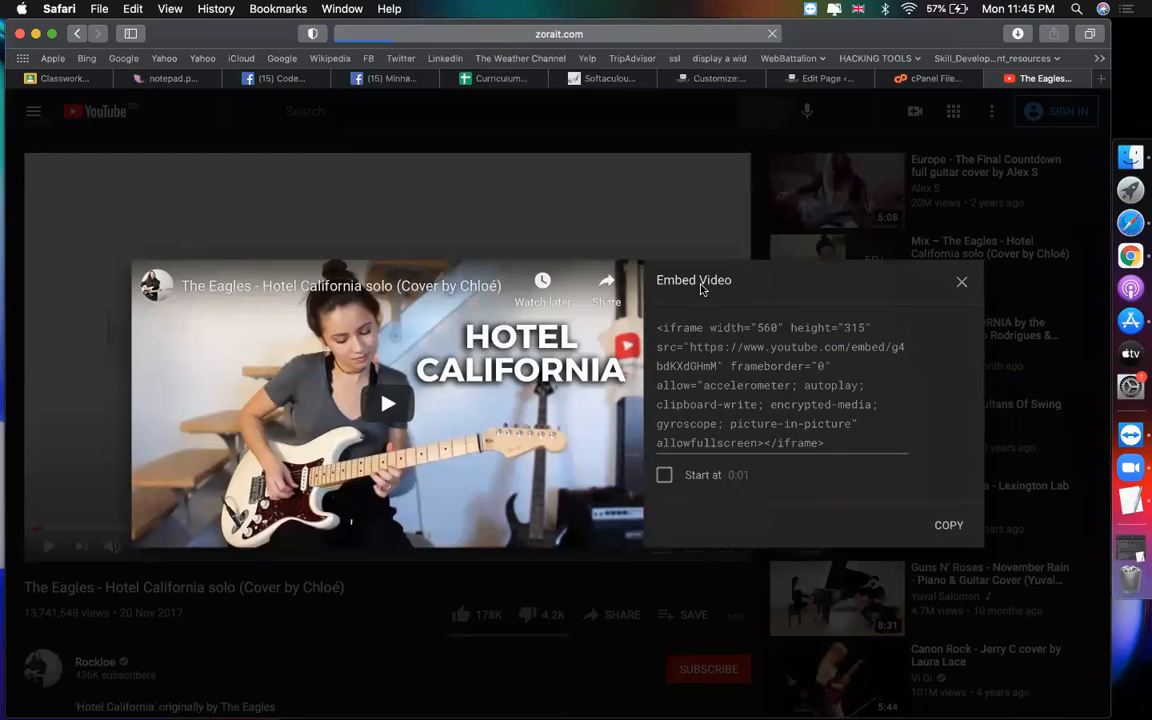
pyautogui.scroll(-20, 712, 389)
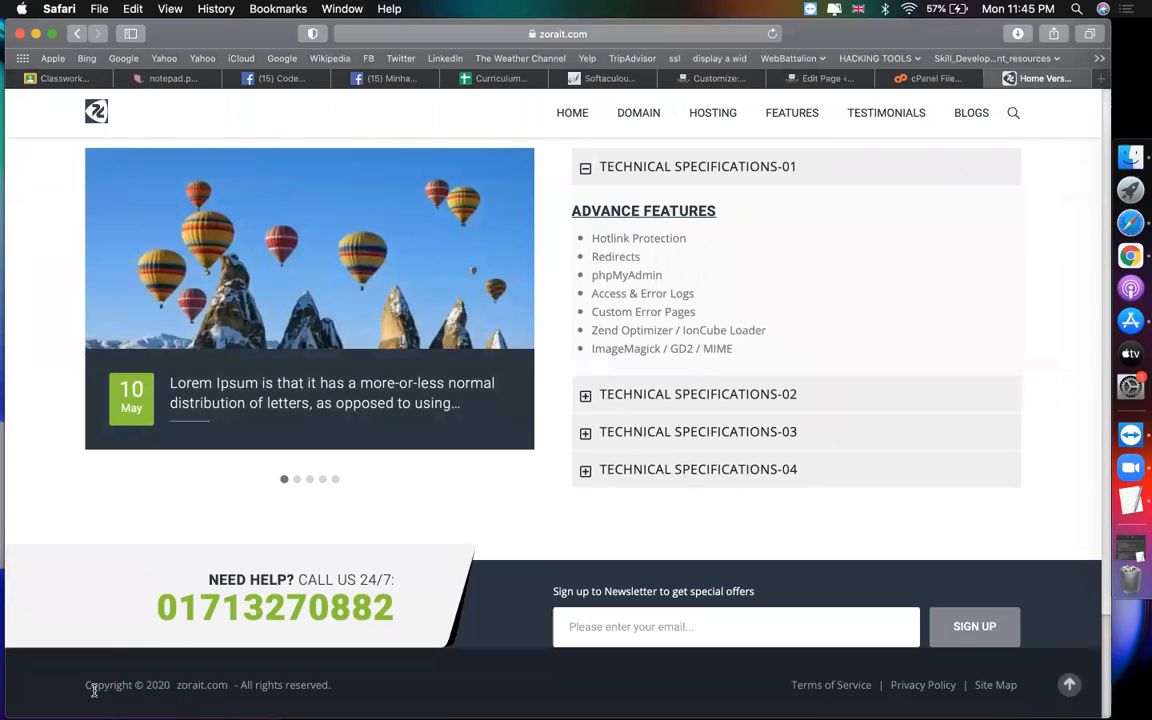
# Step: Select the zorait.com footer copyright line, then return to the WordPress customizer tab
pyautogui.moveTo(87, 686); pyautogui.dragTo(361, 685)
pyautogui.press('super+c')
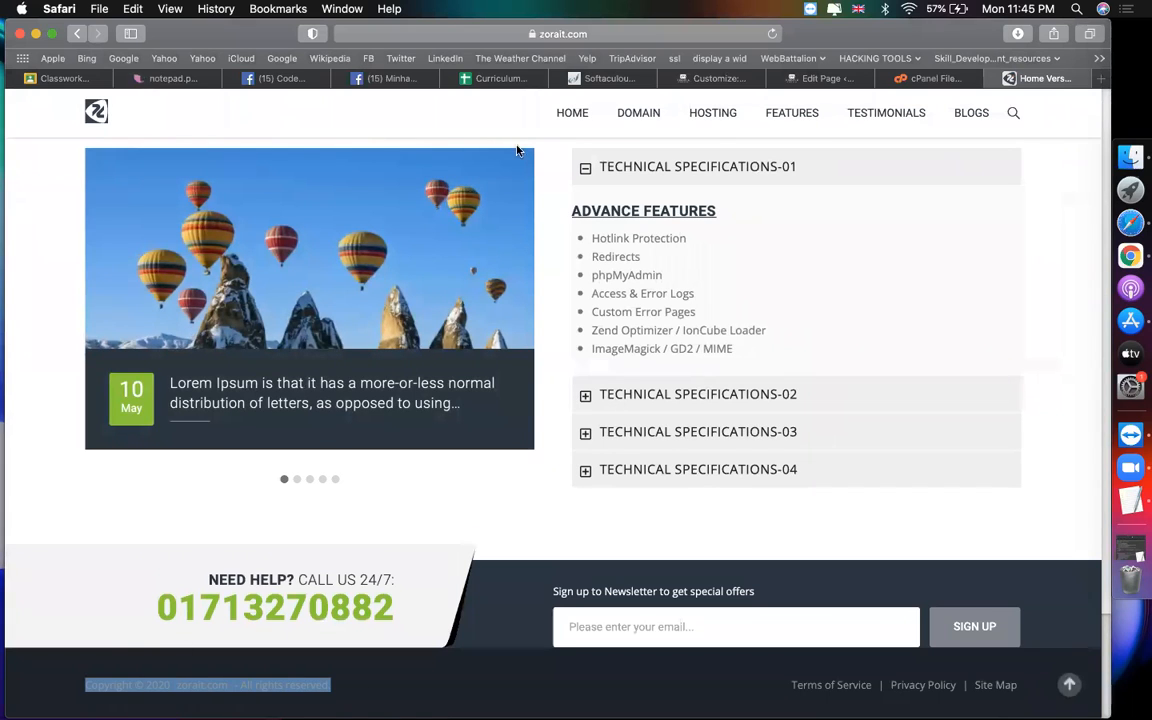
pyautogui.click(146, 686)
pyautogui.doubleClick(158, 686)
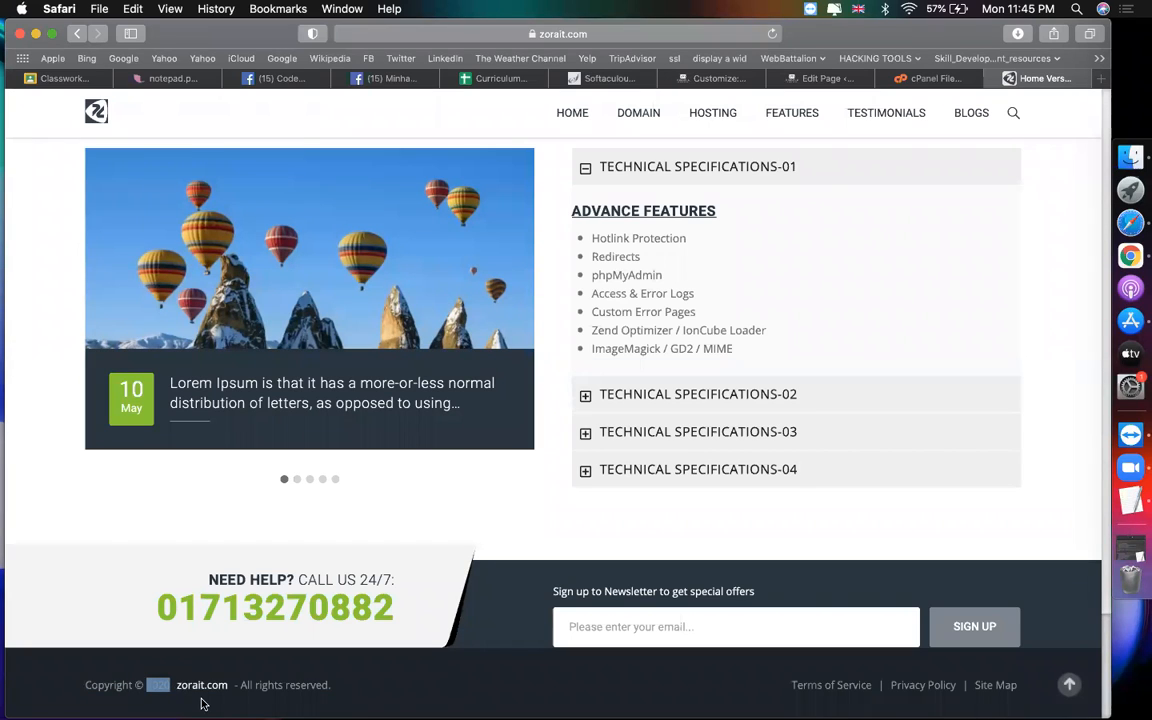
pyautogui.click(236, 688)
pyautogui.moveTo(236, 686); pyautogui.dragTo(331, 686)
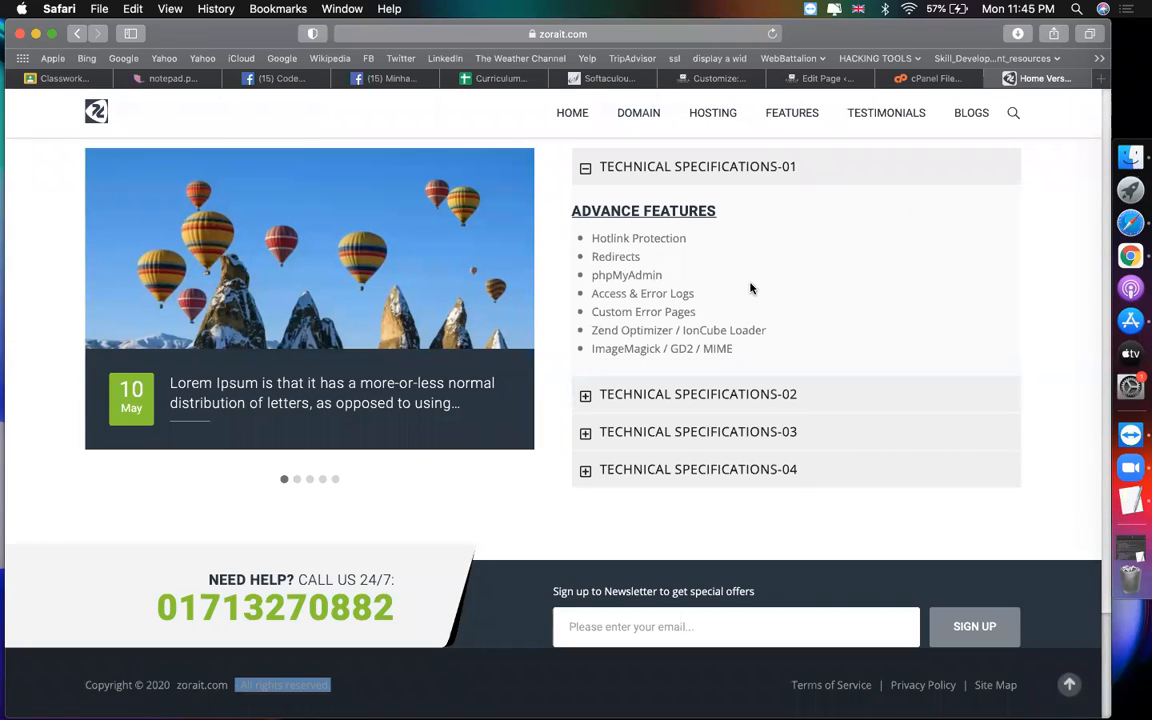
pyautogui.click(710, 78)
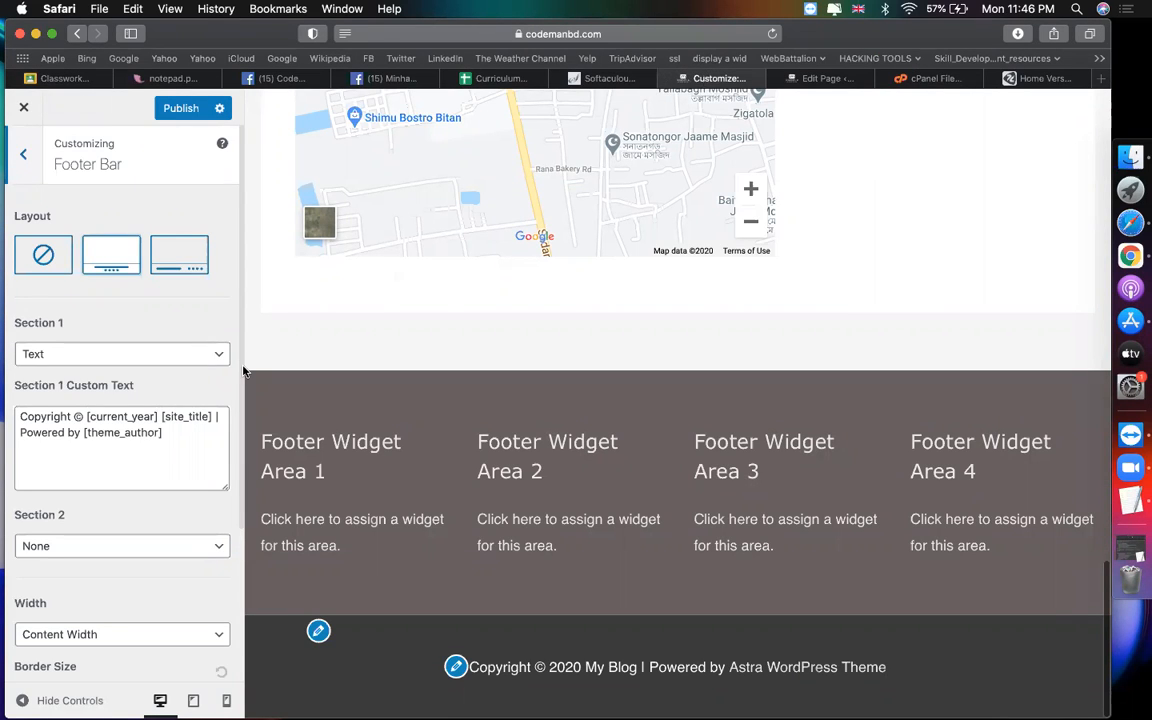
# Step: Replace the Section 1 footer text with 'Copyright © 2020 codemanbd.com - All rights reserved.' and publish
pyautogui.moveTo(174, 442); pyautogui.dragTo(8, 338)
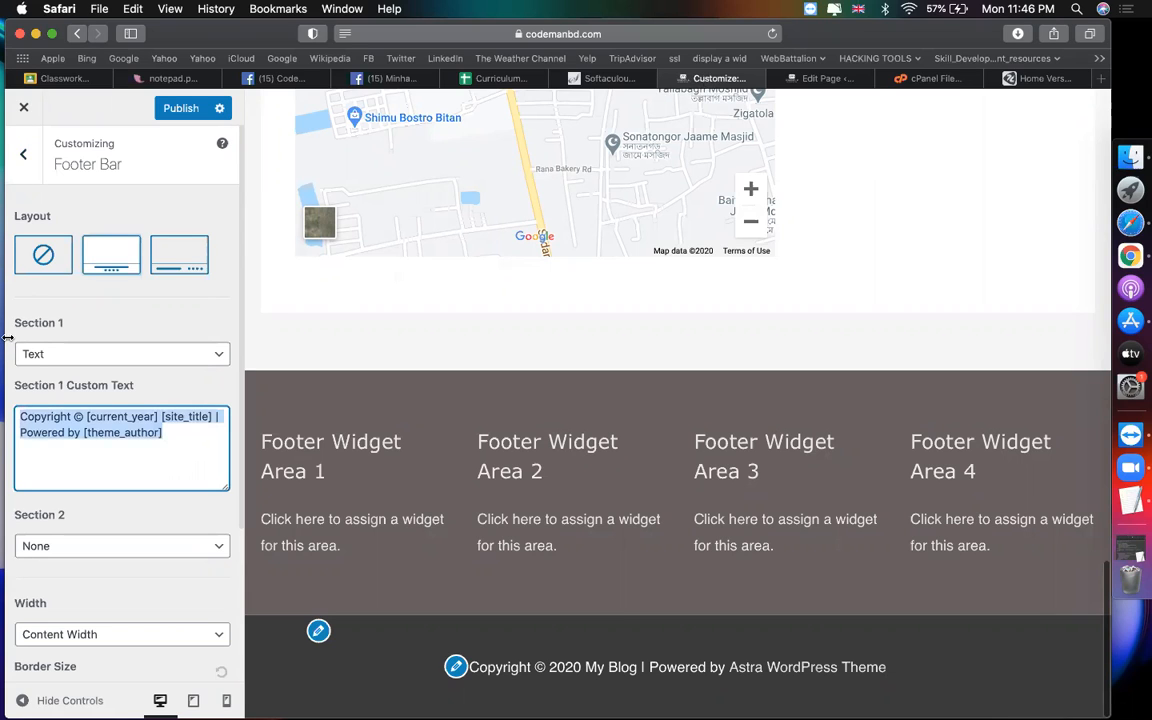
pyautogui.press('super+v')
pyautogui.doubleClick(130, 416)
pyautogui.write('codemanbd.com')
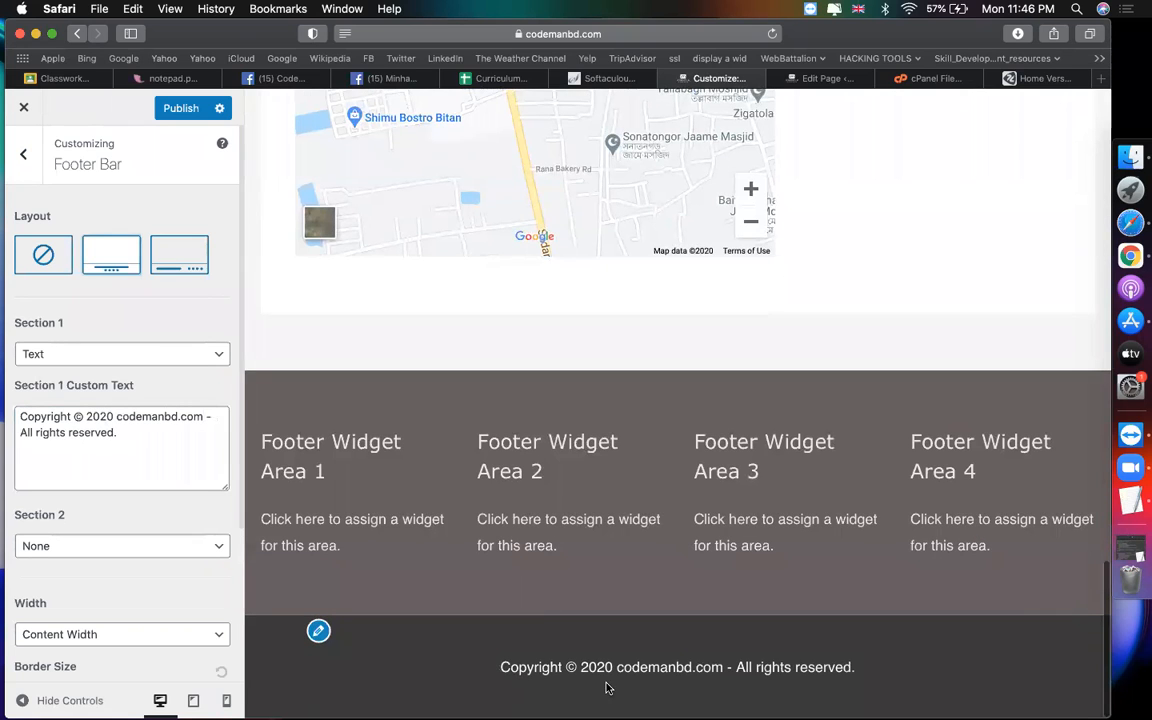
pyautogui.click(166, 108)
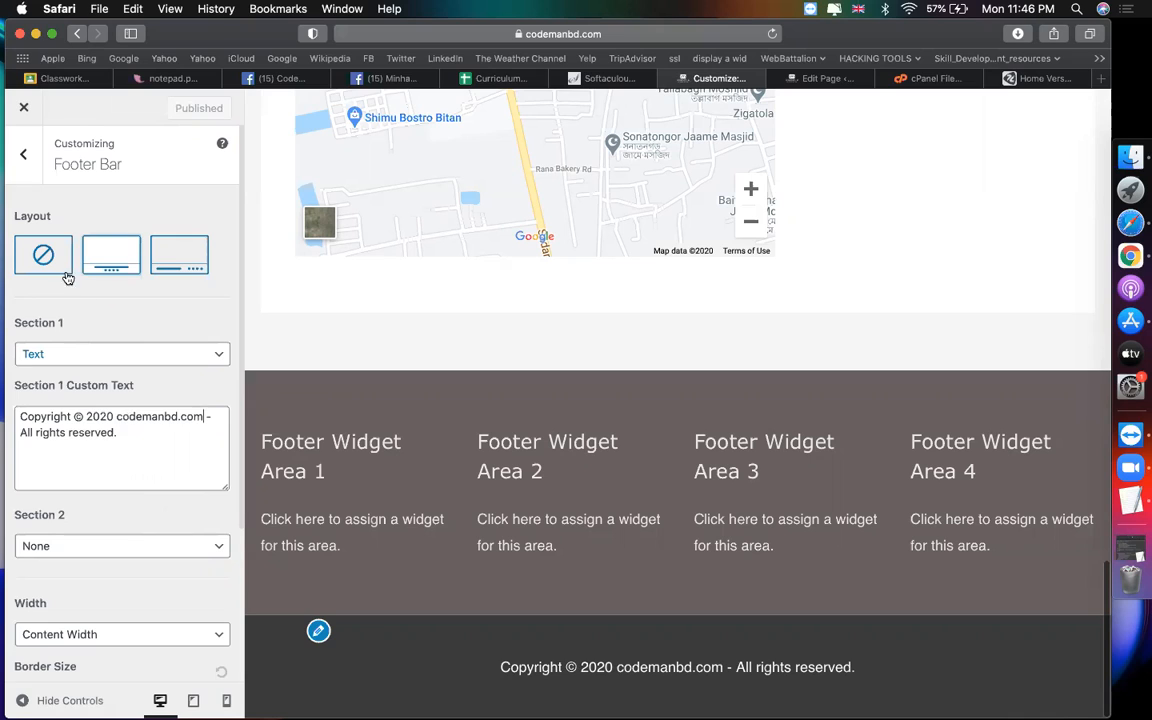
pyautogui.click(24, 158)
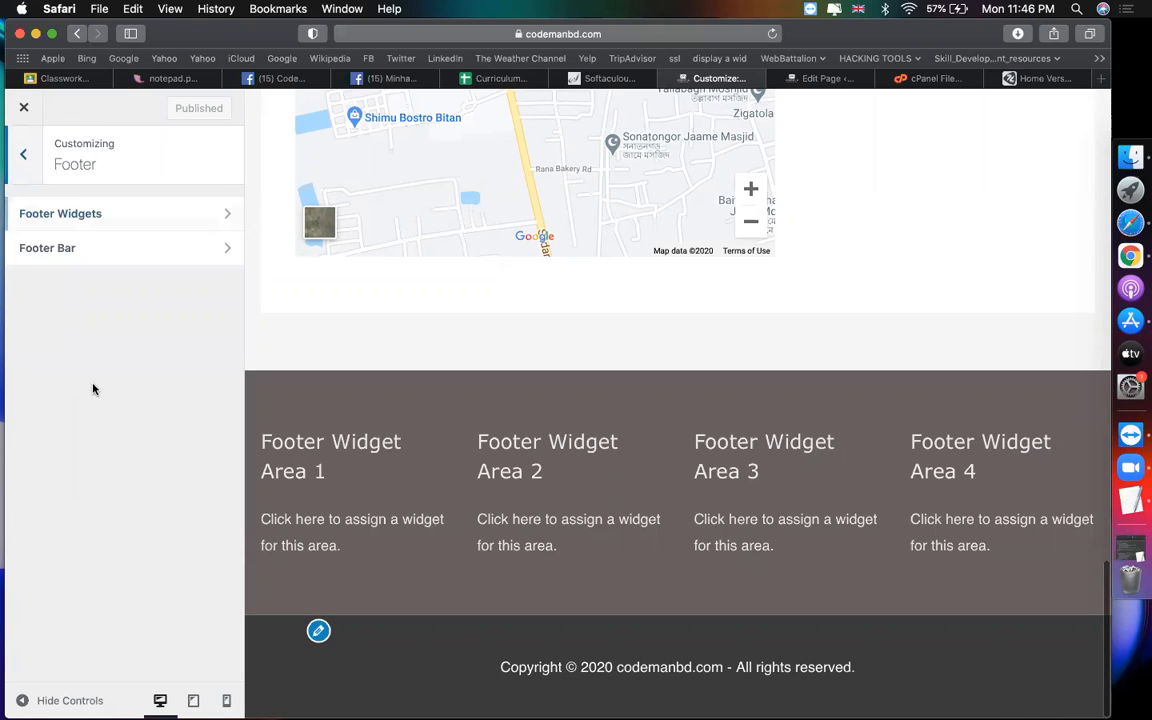
# Step: Turn the footer widget layout off and browse the Menus and Widgets panels
pyautogui.click(221, 216)
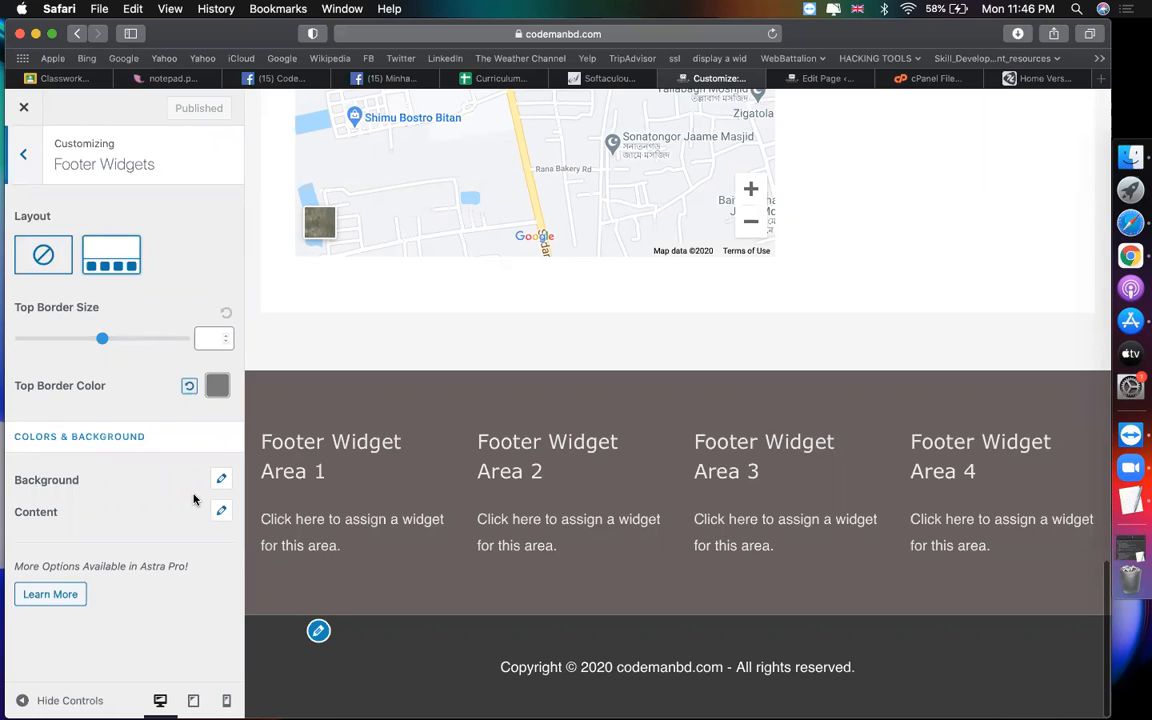
pyautogui.click(222, 512)
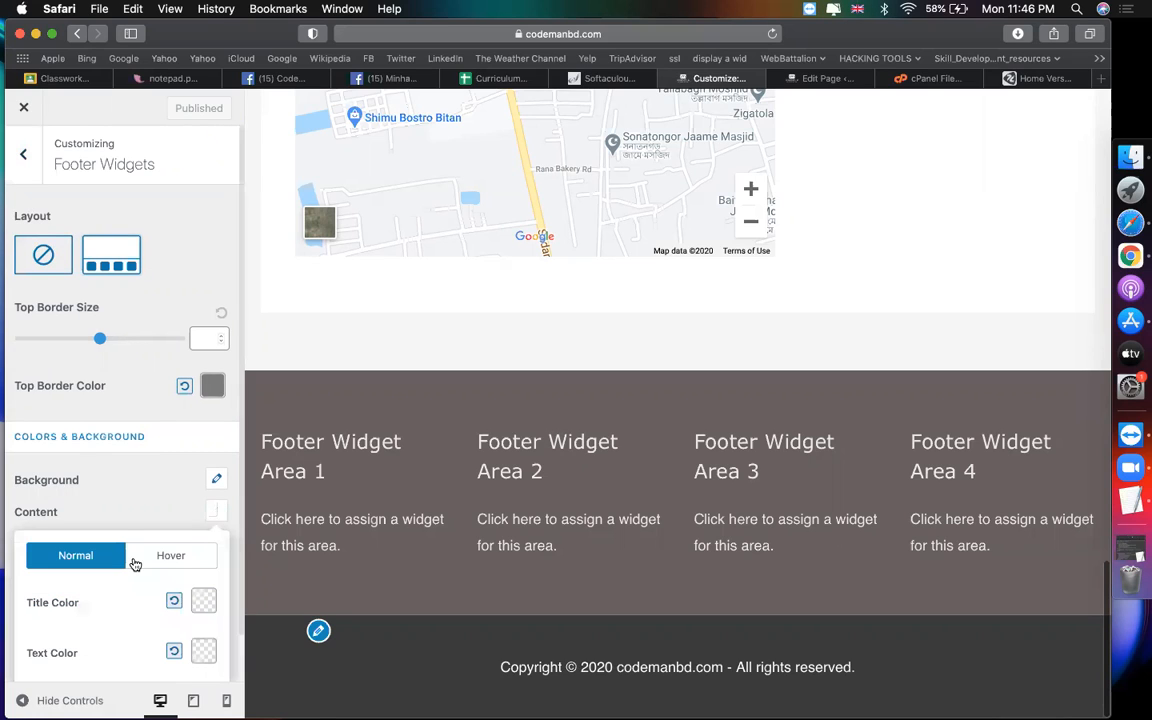
pyautogui.click(36, 246)
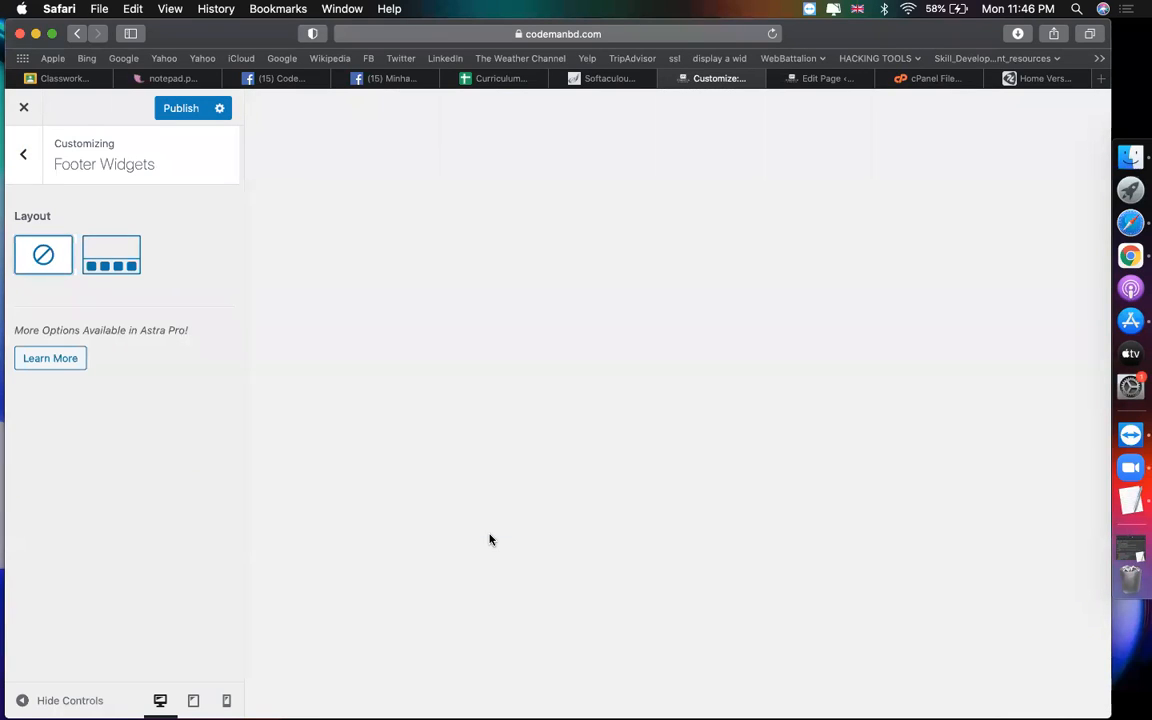
pyautogui.click(24, 156)
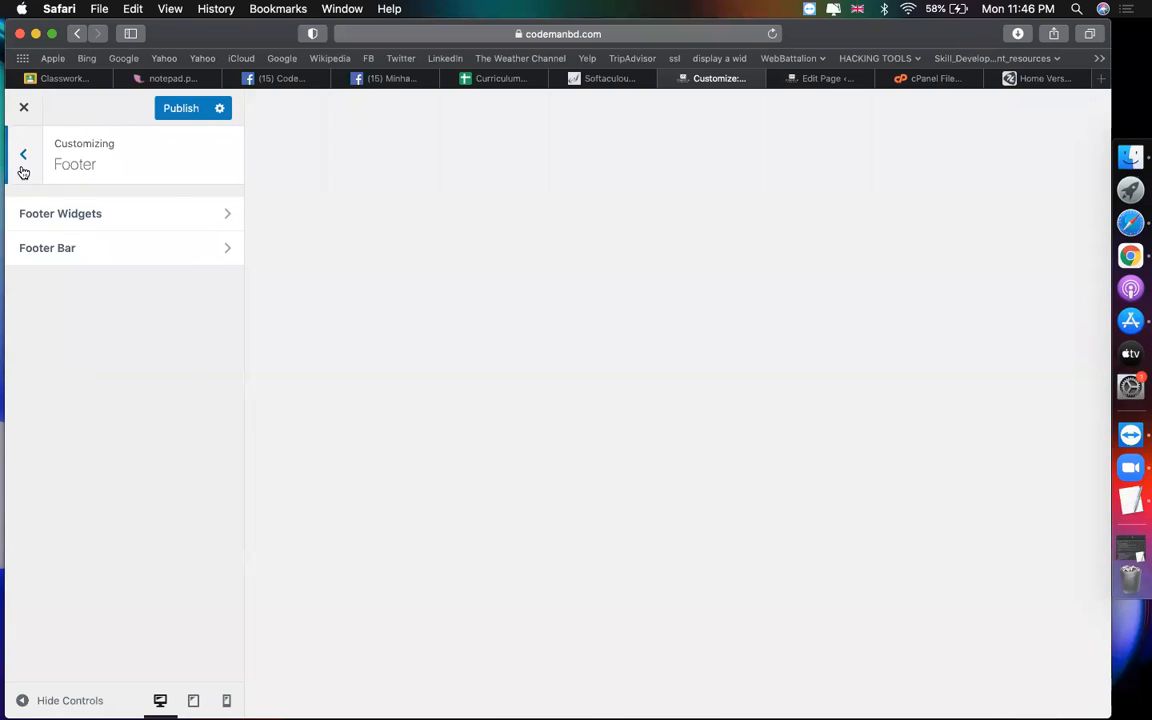
pyautogui.click(24, 170)
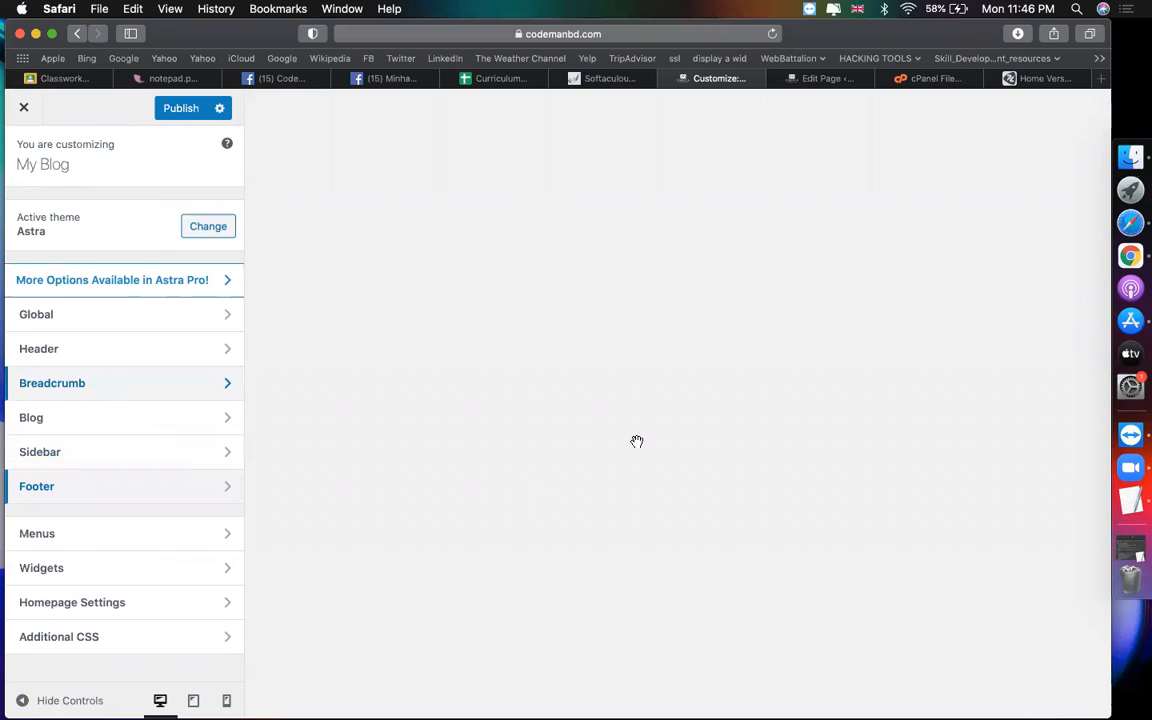
pyautogui.scroll(-5, 505, 527)
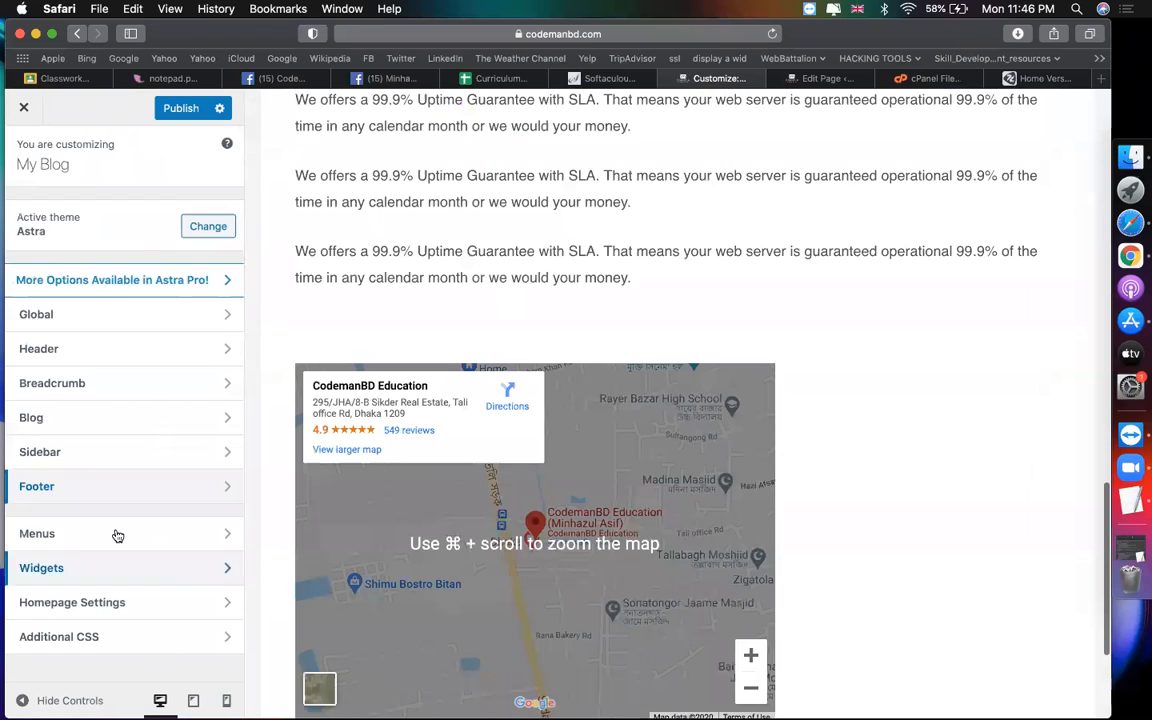
pyautogui.click(150, 533)
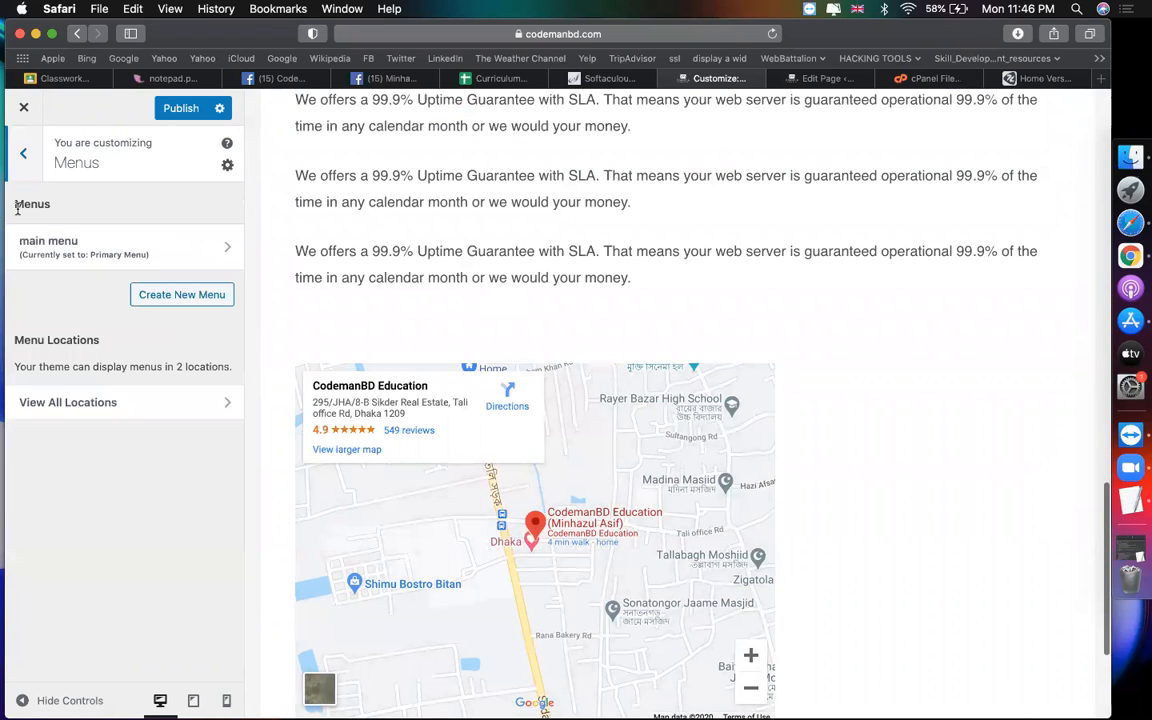
pyautogui.click(25, 168)
pyautogui.click(79, 571)
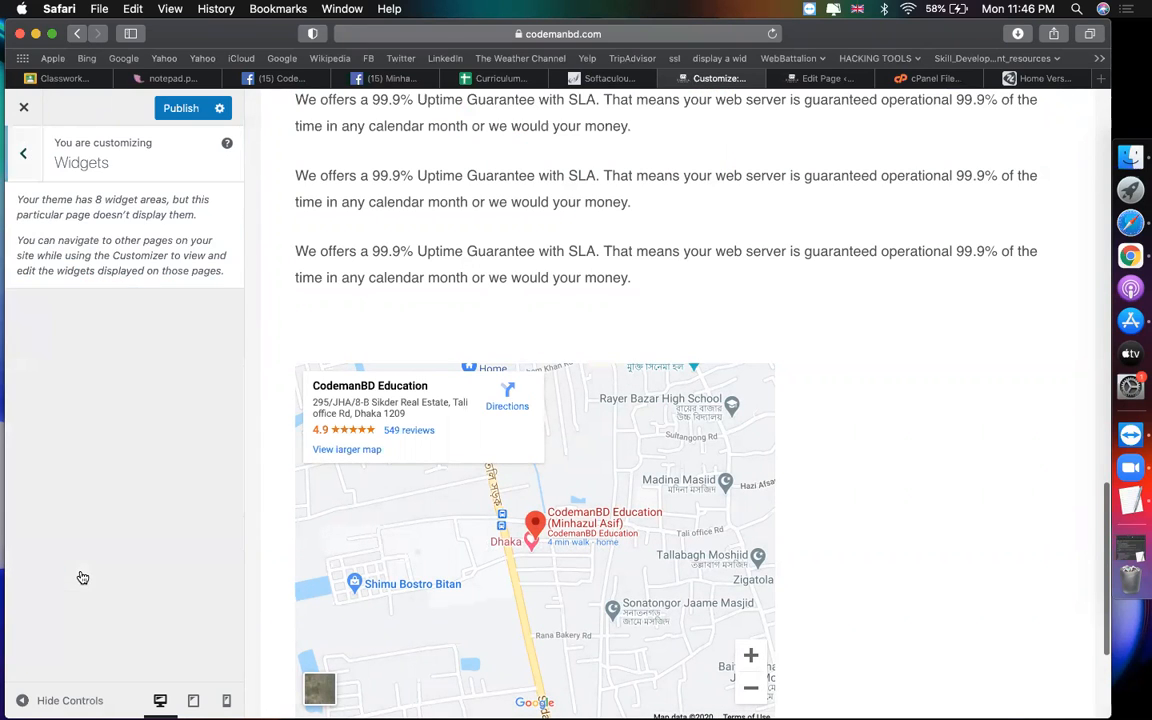
pyautogui.click(23, 152)
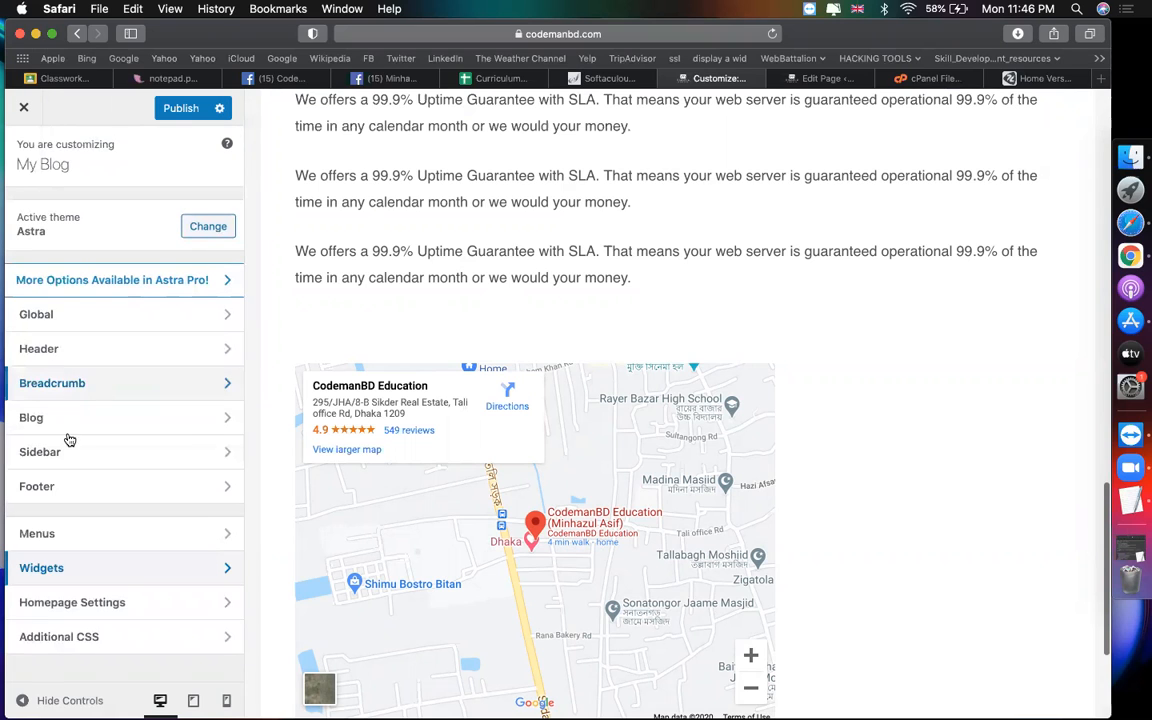
# Step: Restore the four-area footer widget layout and open the Widgets panel listing Footer Widget Areas 1–4
pyautogui.click(68, 505)
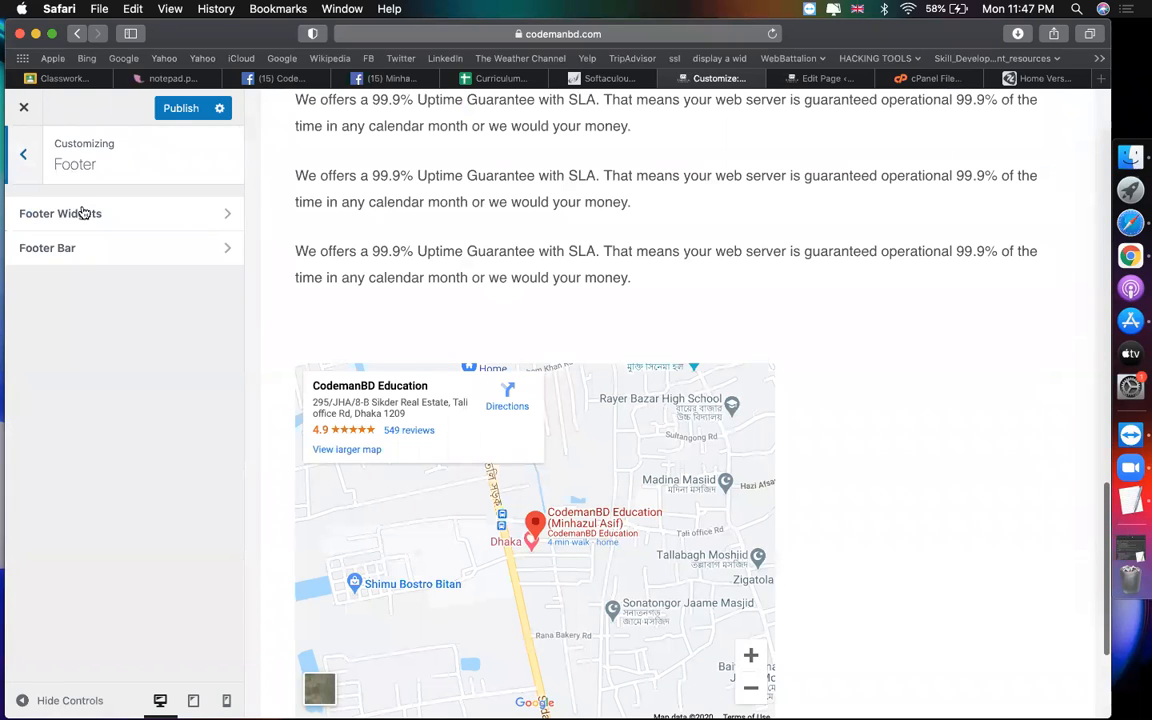
pyautogui.click(85, 214)
pyautogui.click(124, 257)
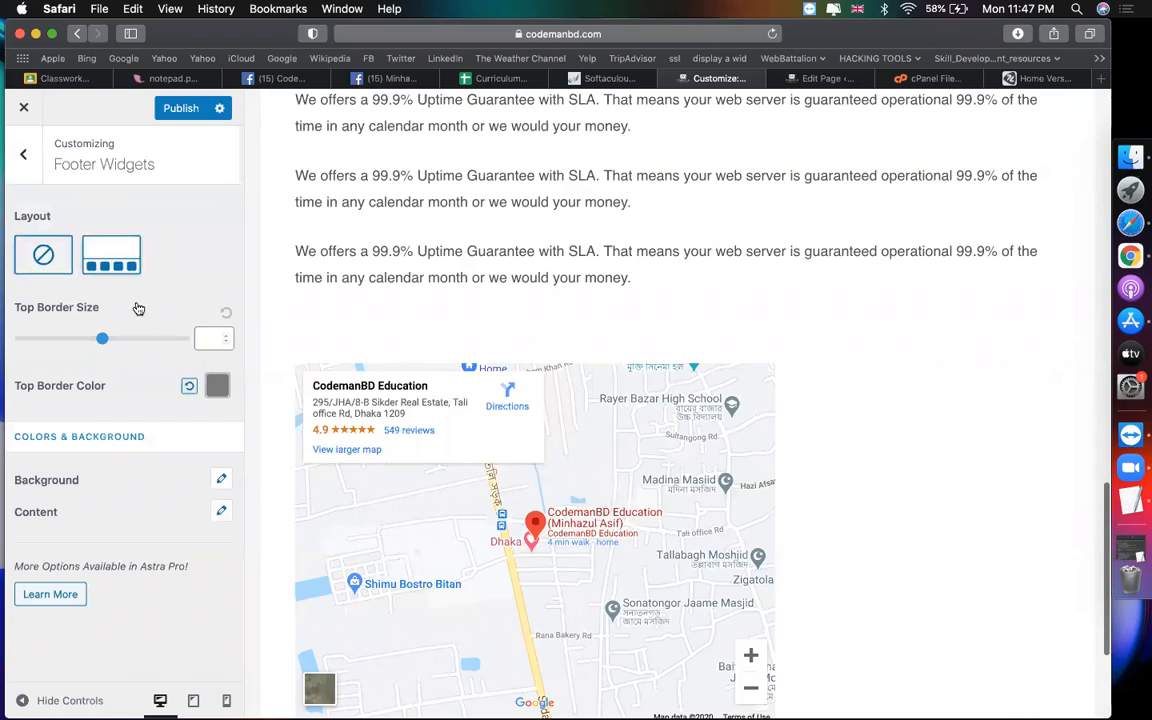
pyautogui.press('Escape')
pyautogui.click(23, 150)
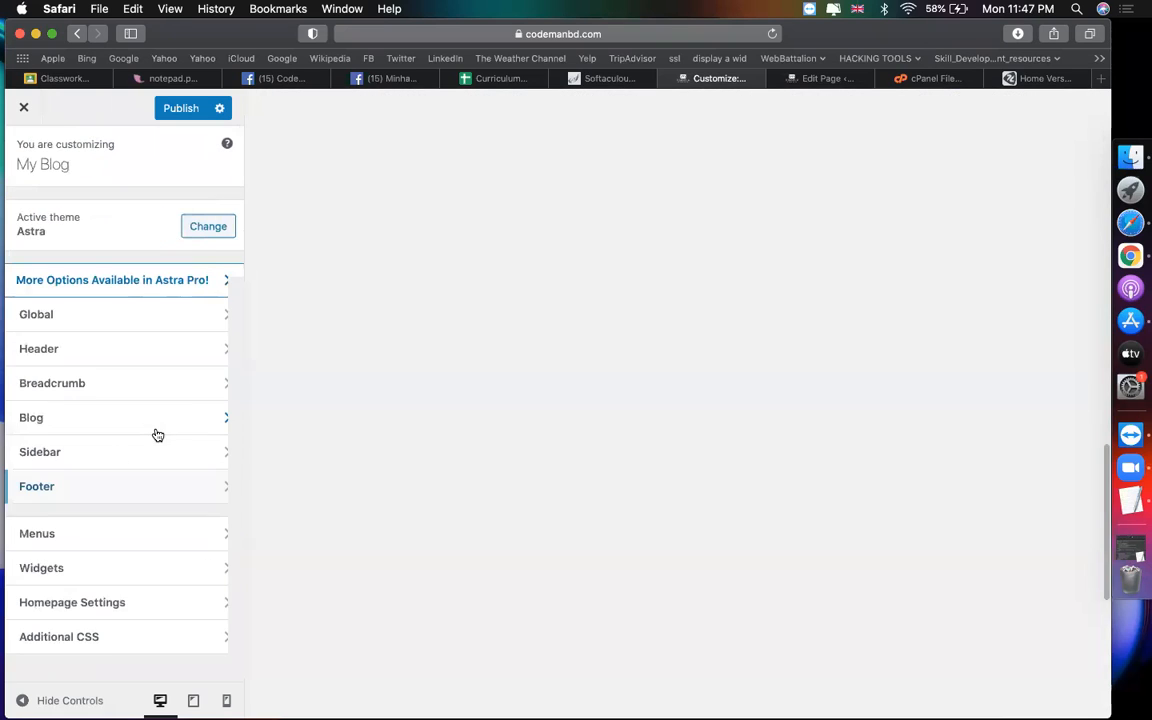
pyautogui.click(98, 569)
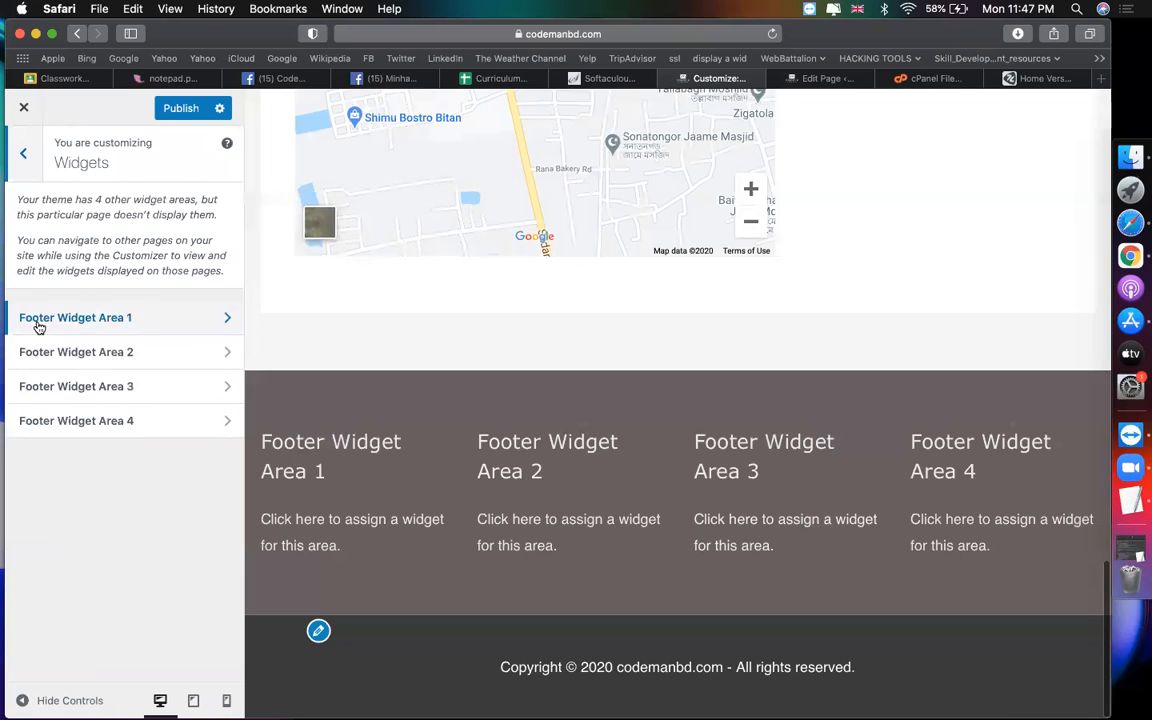
# Step: Add a Calendar widget titled 'calendar' to Footer Widget Area 1
pyautogui.click(37, 320)
pyautogui.click(152, 220)
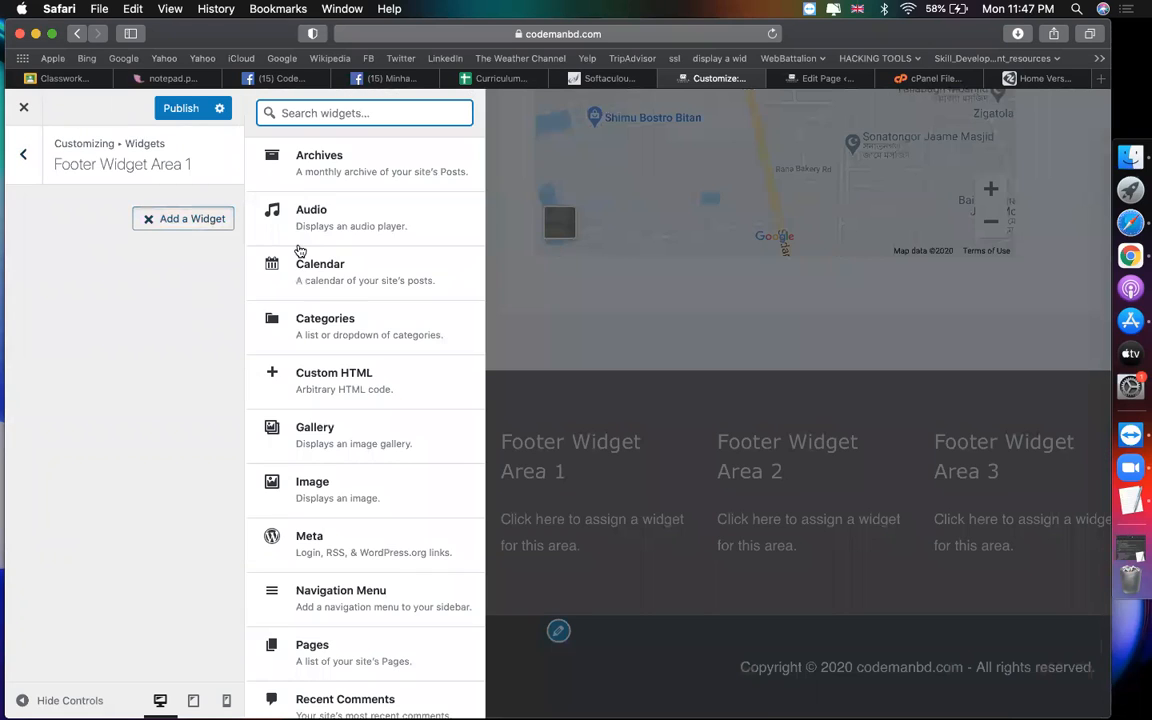
pyautogui.click(337, 283)
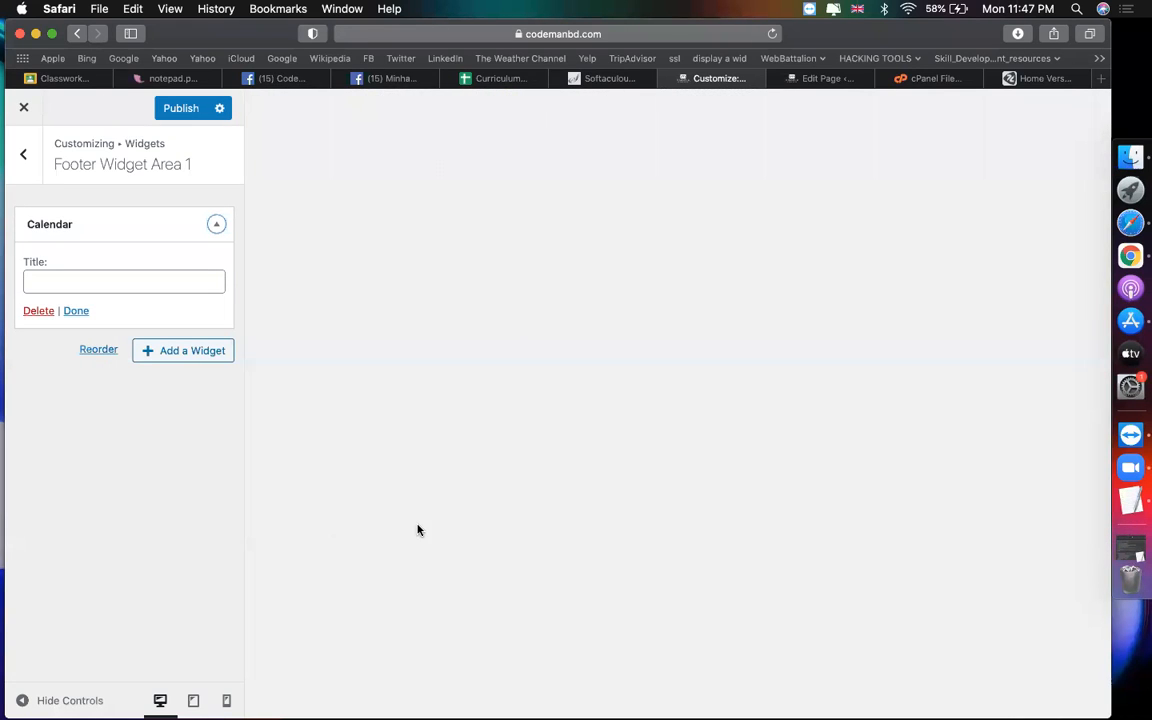
pyautogui.click(136, 287)
pyautogui.write('calend')
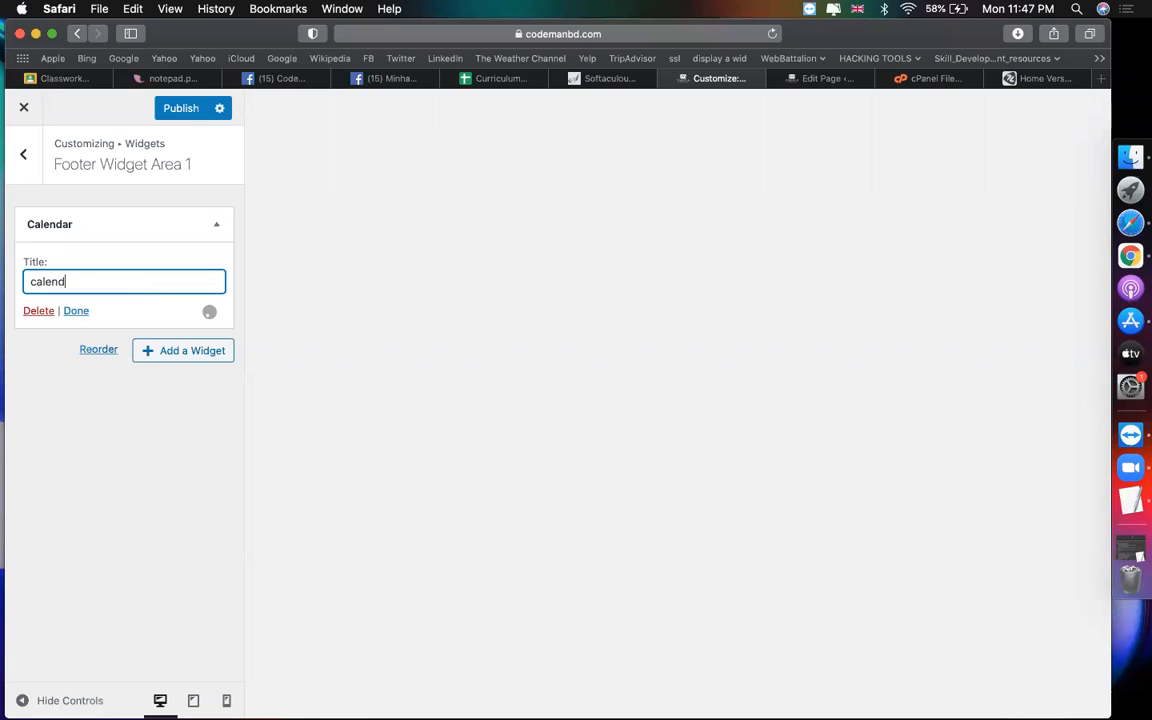
pyautogui.click(121, 548)
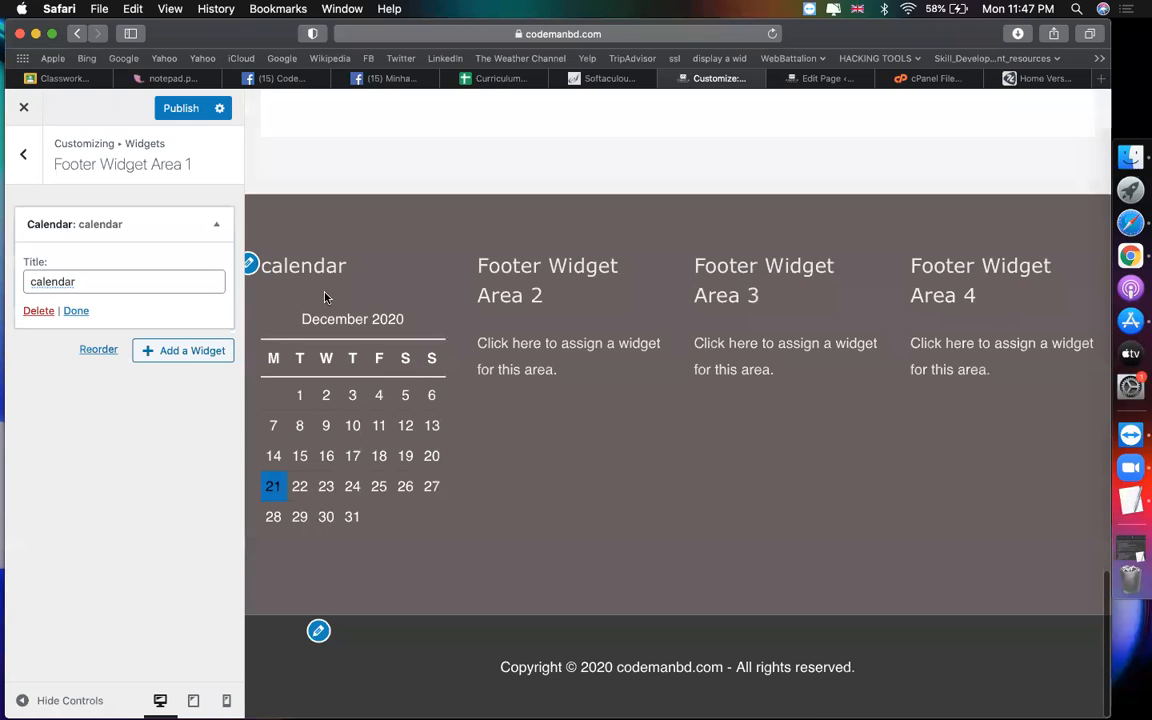
pyautogui.click(23, 154)
# Step: Add a Recent Posts widget to Footer Widget Area 2
pyautogui.click(109, 355)
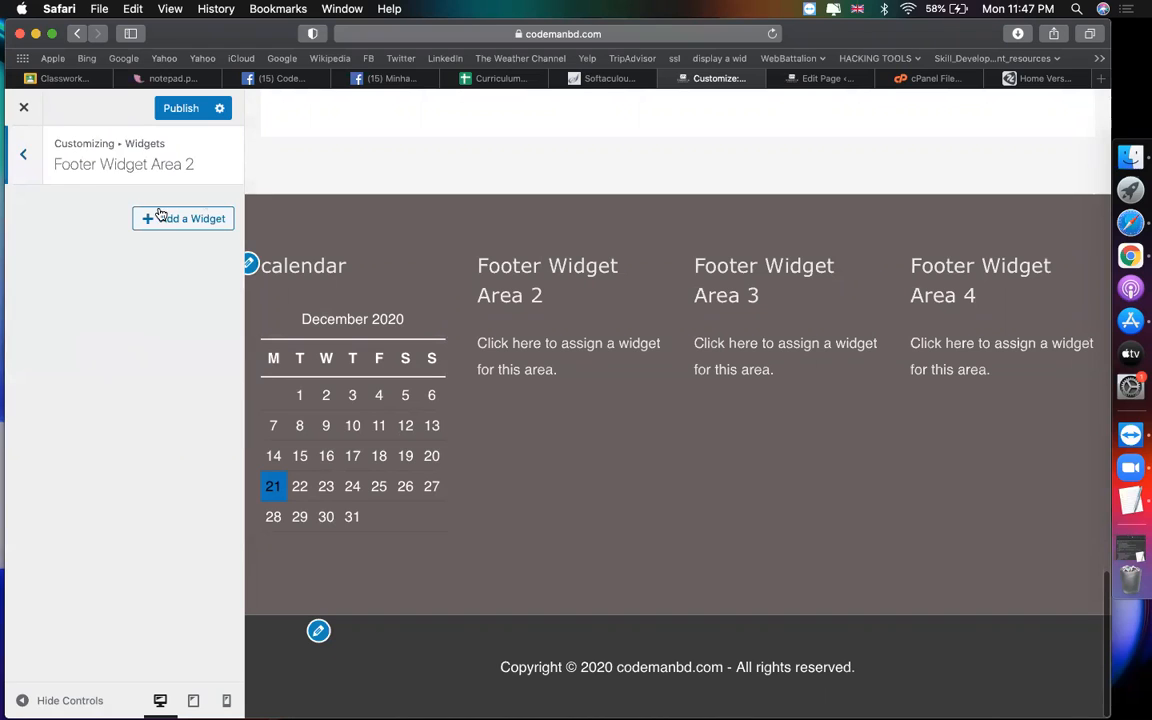
pyautogui.click(198, 219)
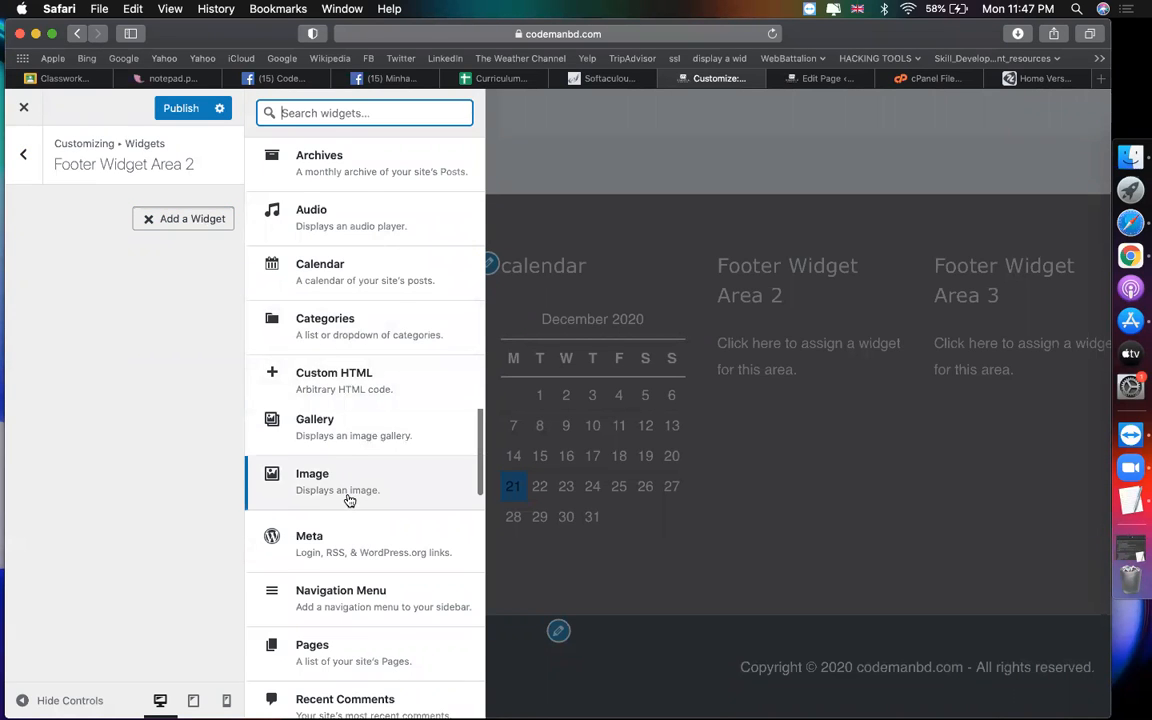
pyautogui.scroll(-1, 348, 498)
pyautogui.scroll(-3, 348, 500)
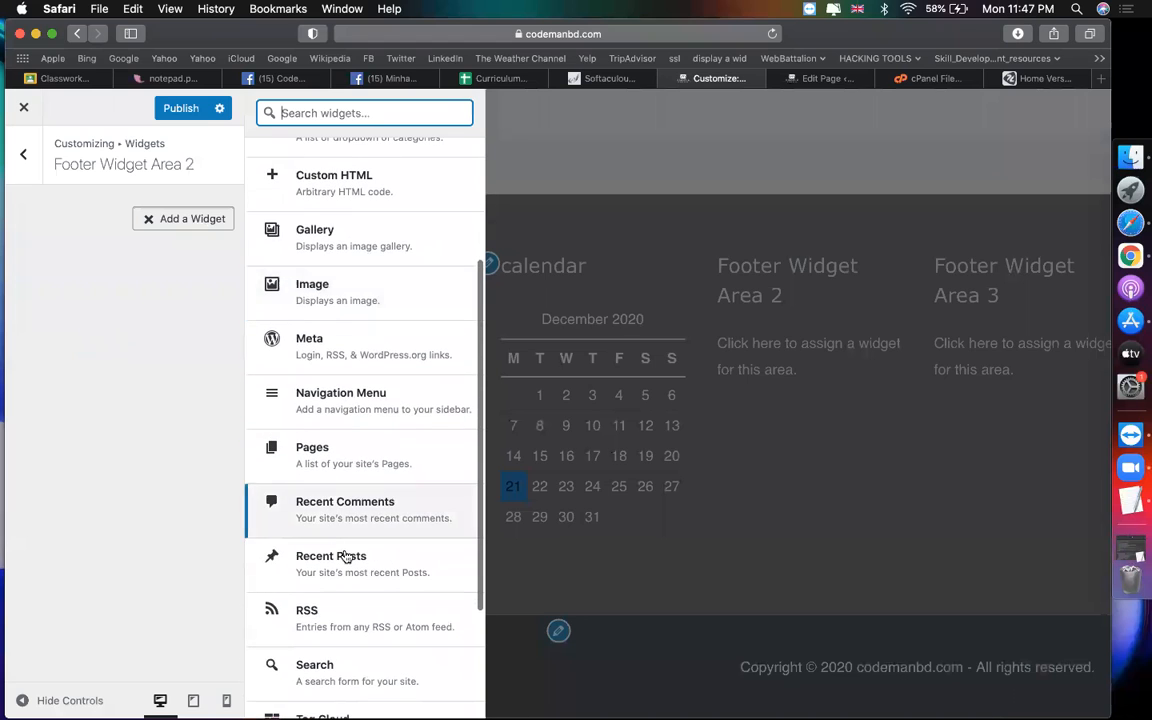
pyautogui.click(347, 559)
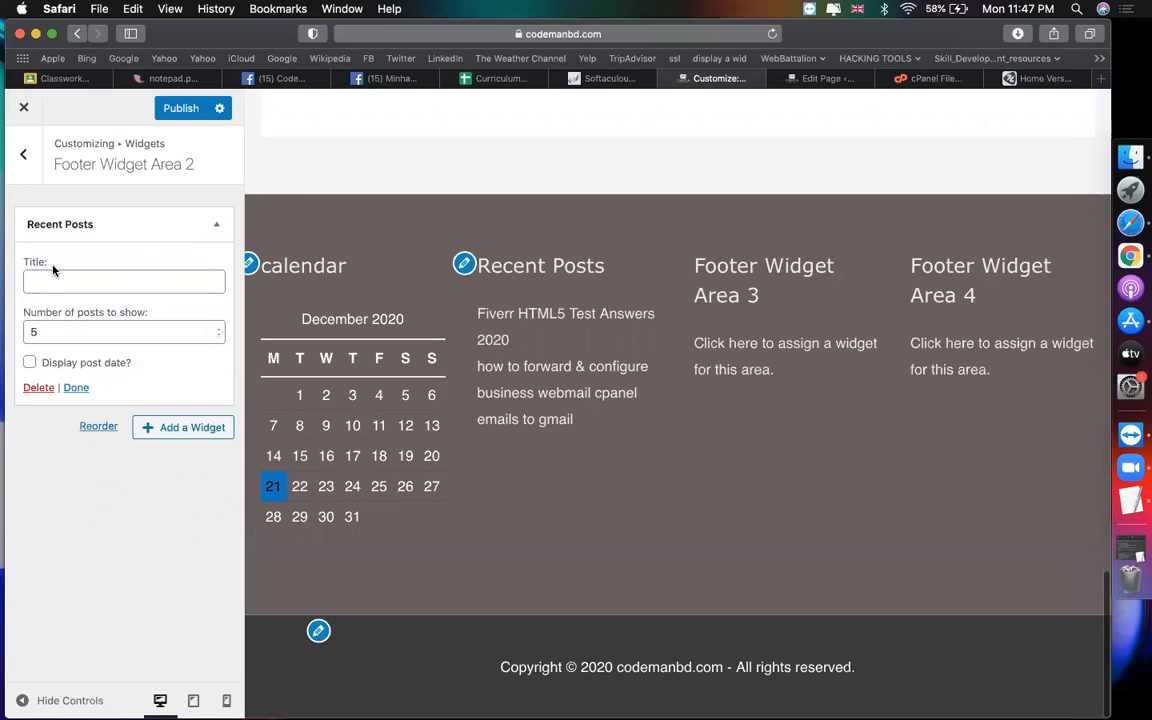
pyautogui.click(23, 153)
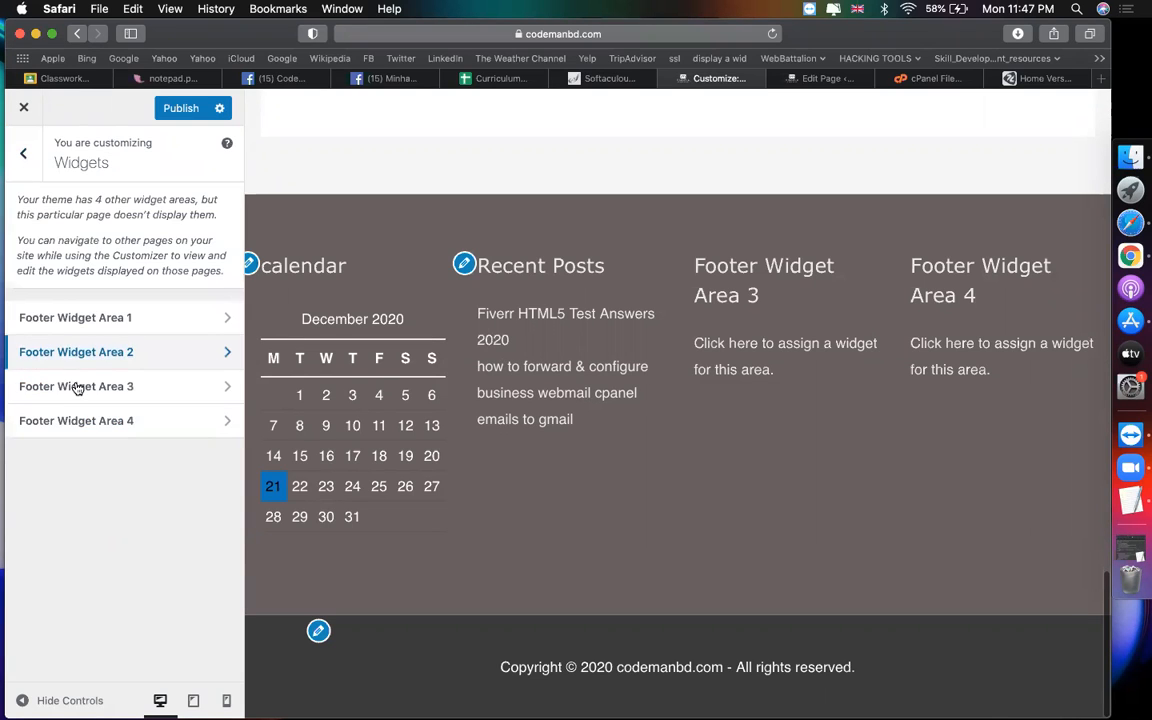
pyautogui.click(77, 387)
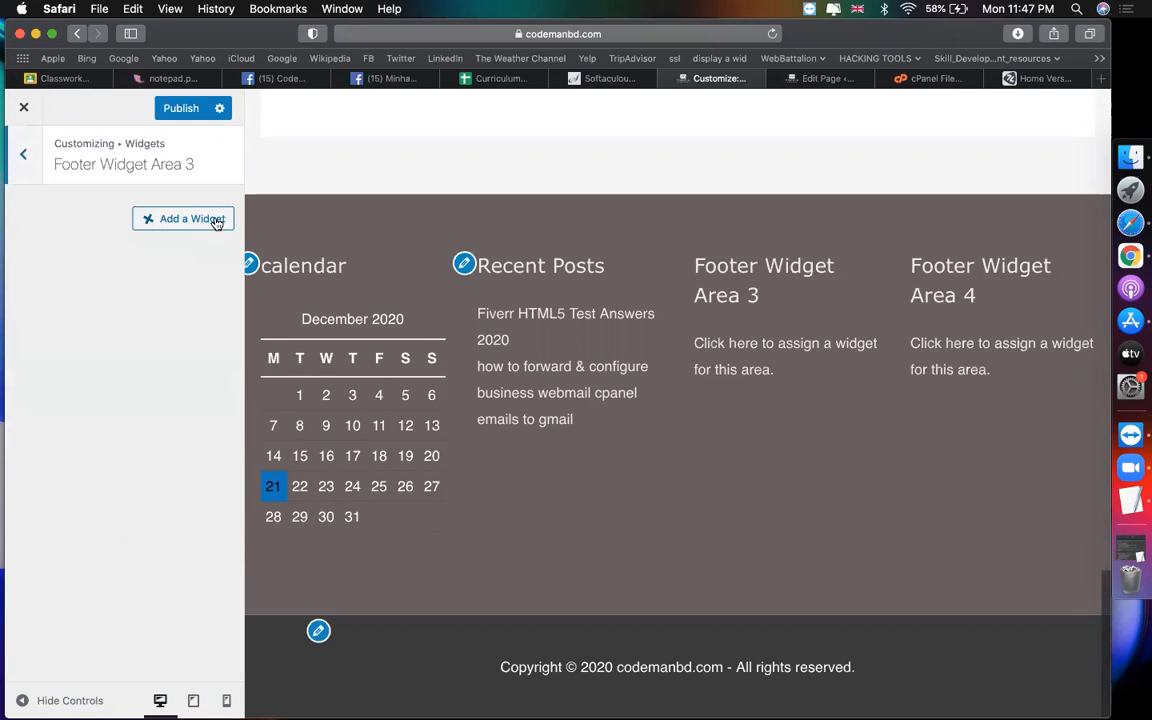
# Step: Add an Image widget with the orange cm logo to Footer Widget Area 3
pyautogui.click(214, 220)
pyautogui.click(345, 292)
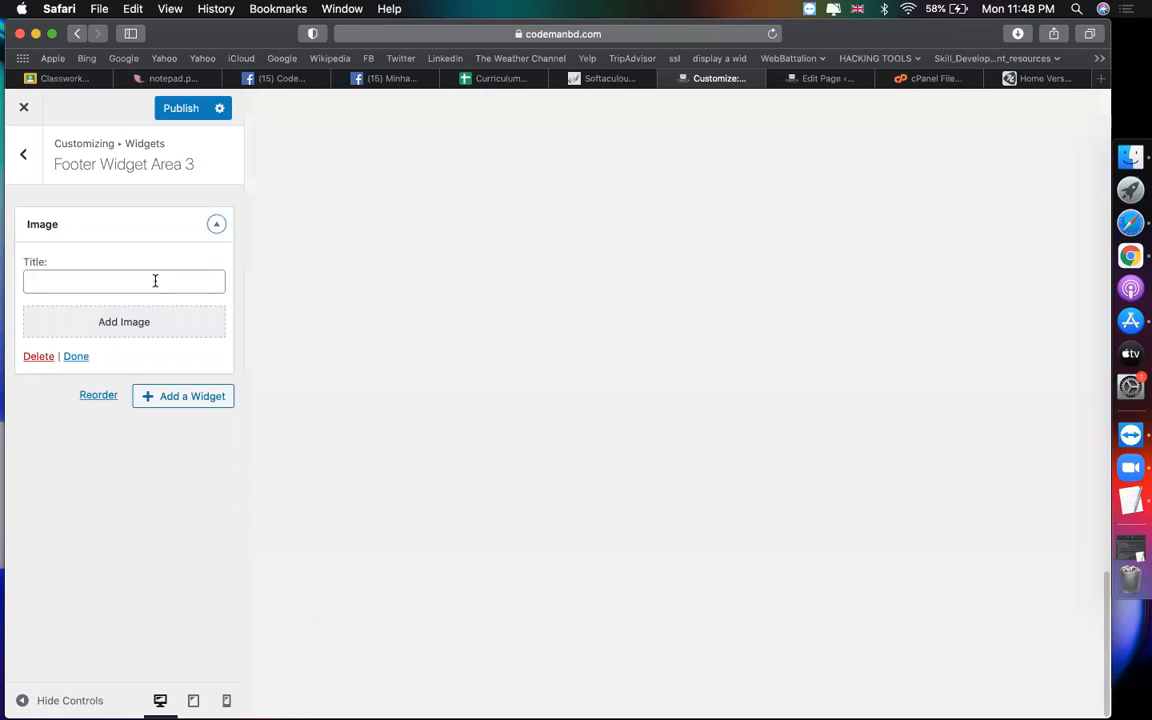
pyautogui.click(154, 280)
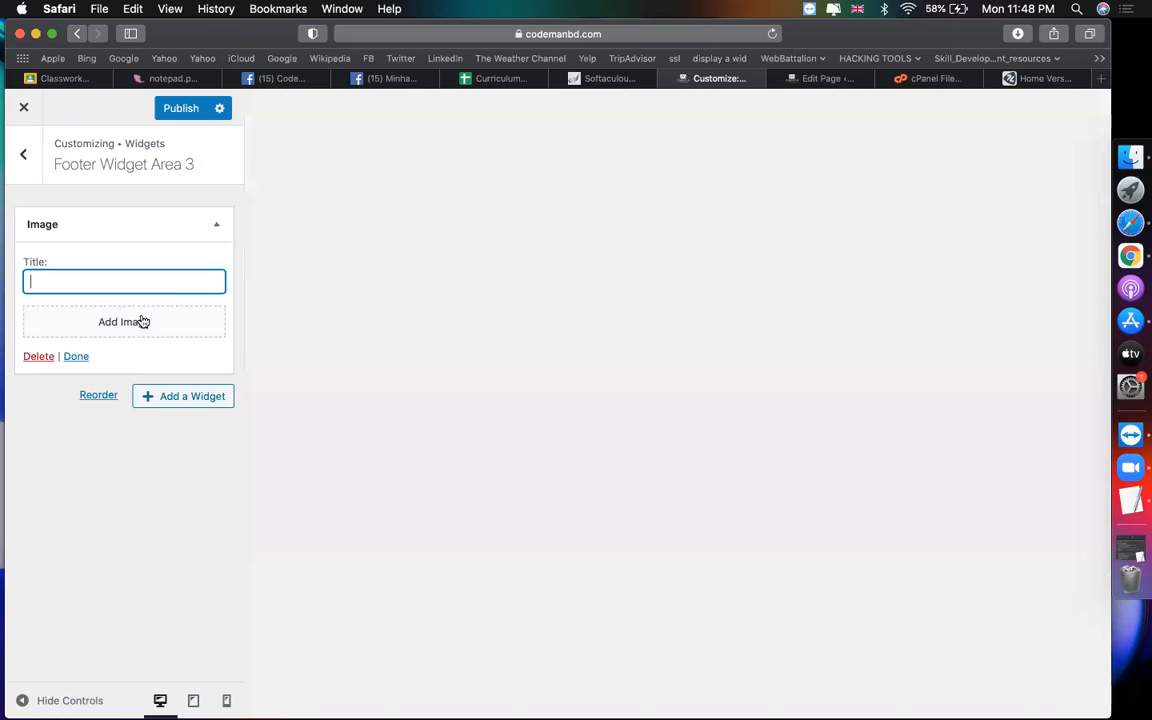
pyautogui.click(143, 321)
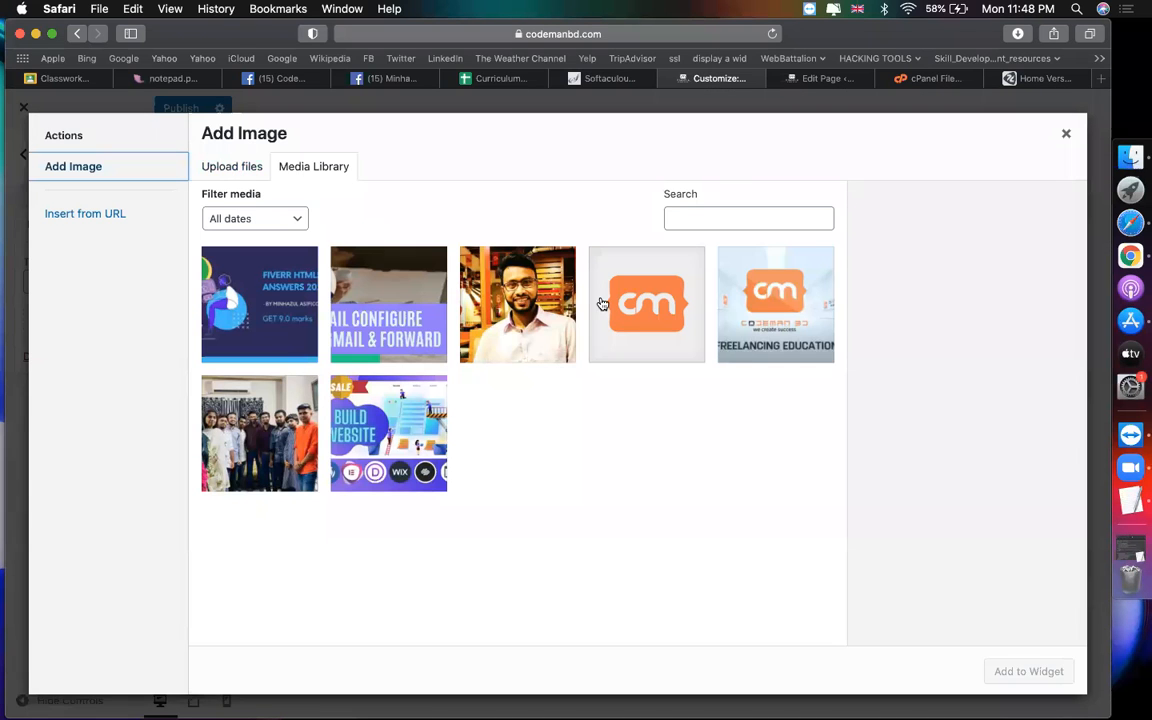
pyautogui.click(602, 303)
pyautogui.click(1018, 671)
pyautogui.click(123, 280)
pyautogui.write('Codemanbd')
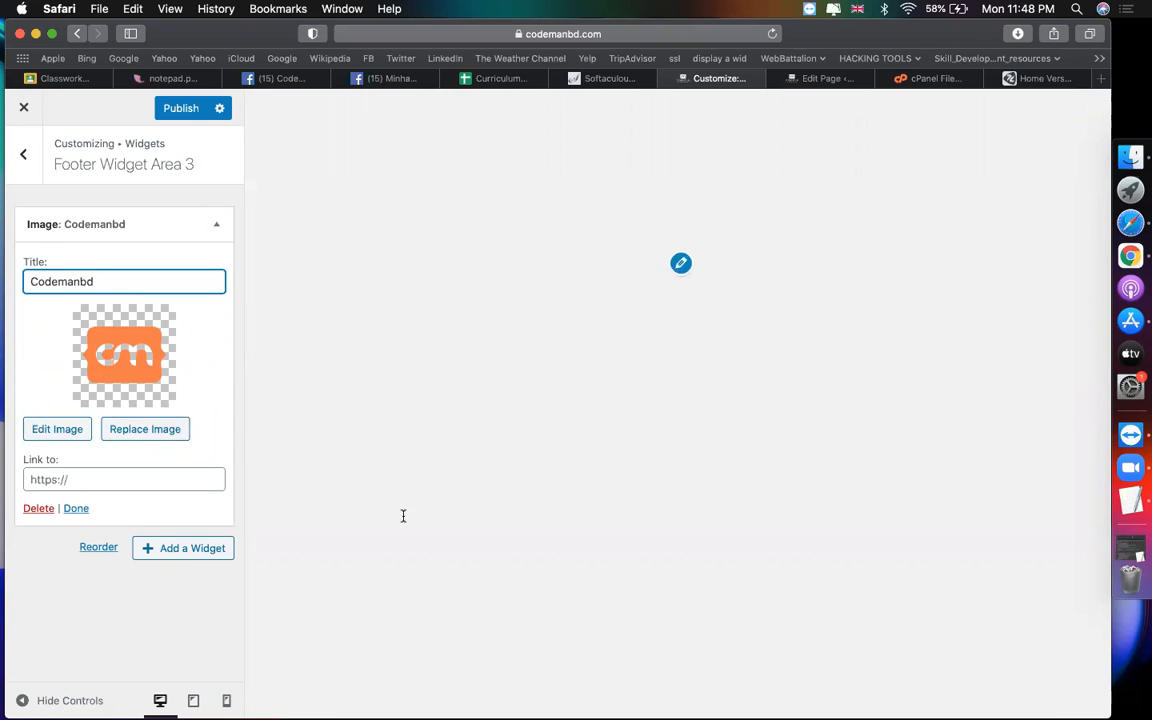
pyautogui.click(102, 484)
pyautogui.write('http')
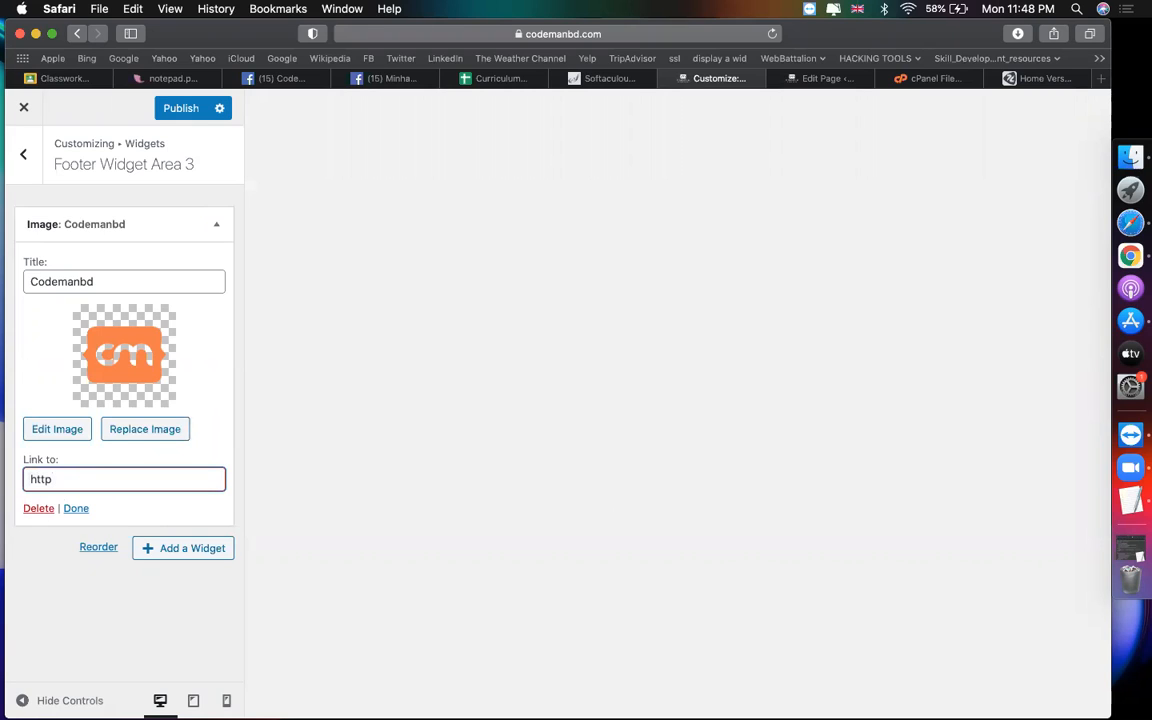
pyautogui.write('s')
pyautogui.press('BackSpace')
pyautogui.press('BackSpace')
pyautogui.press('BackSpace')
pyautogui.write('codemabd.com')
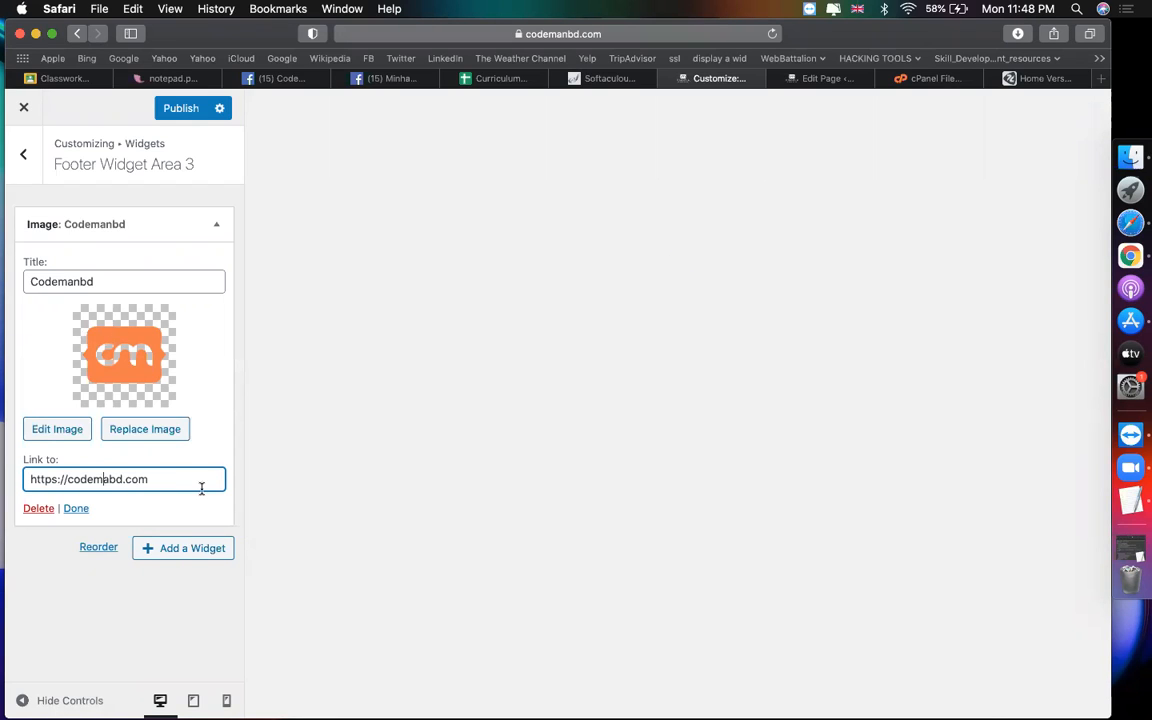
pyautogui.write('n')
pyautogui.click(104, 622)
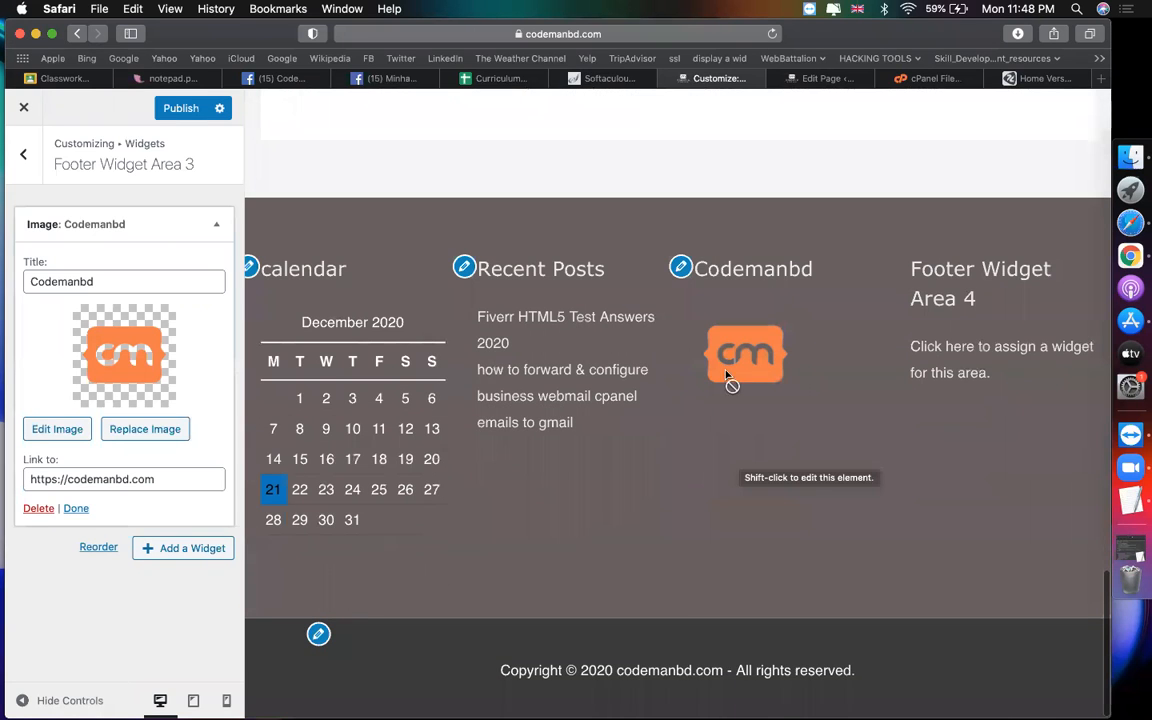
# Step: Replace the image widget's picture with the group photo
pyautogui.rightClick(29, 159)
pyautogui.click(130, 365)
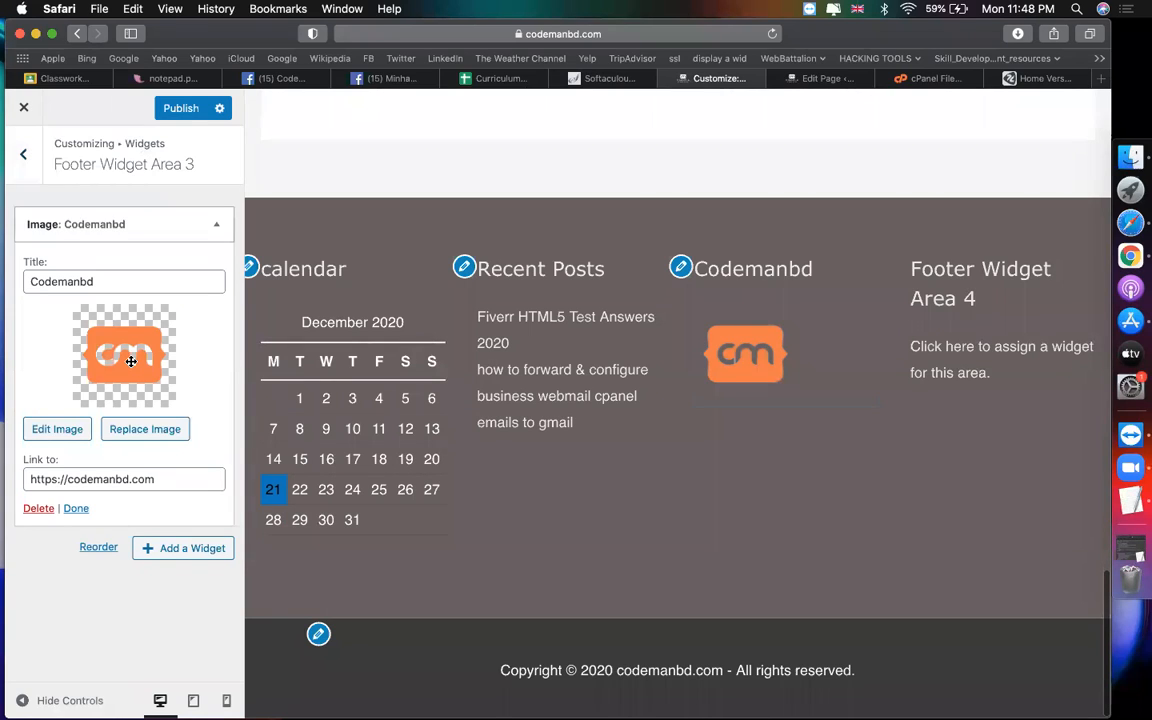
pyautogui.click(145, 430)
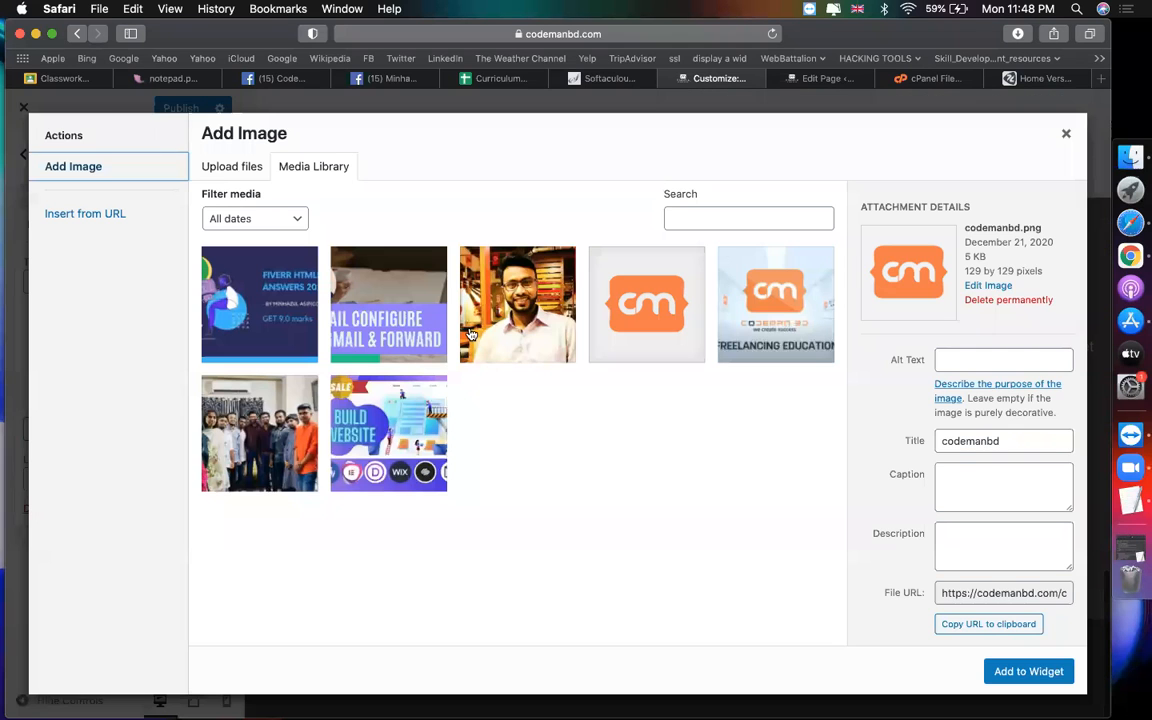
pyautogui.click(268, 443)
pyautogui.click(1021, 669)
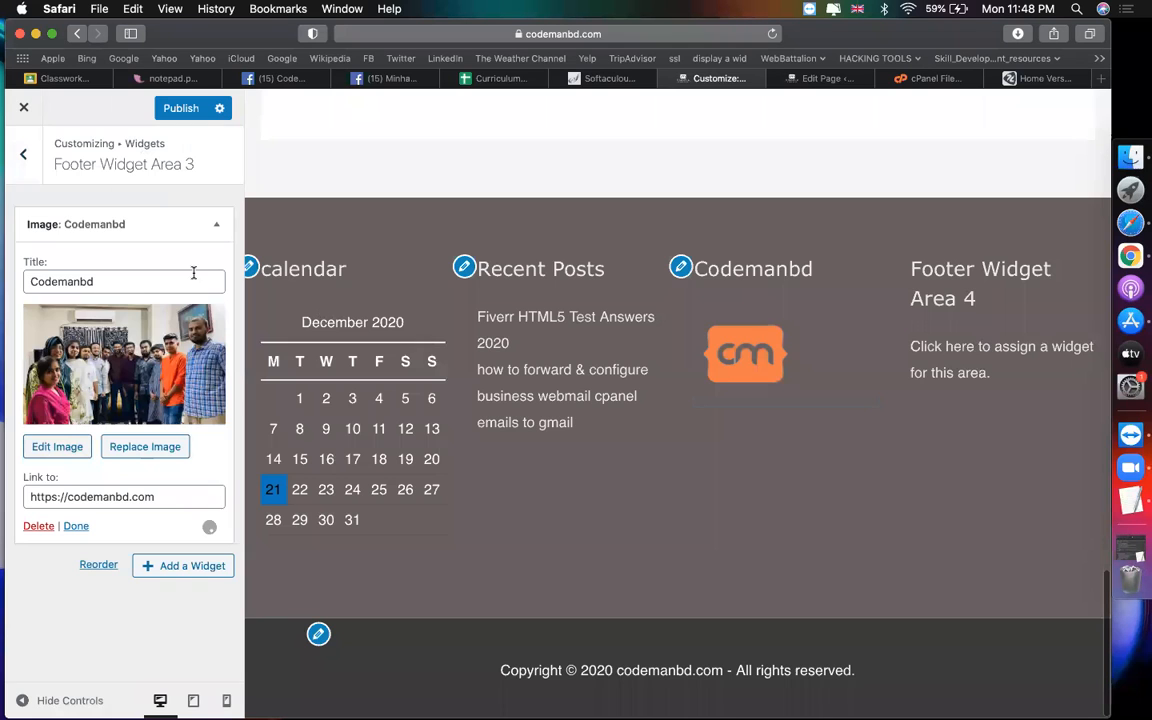
pyautogui.click(23, 154)
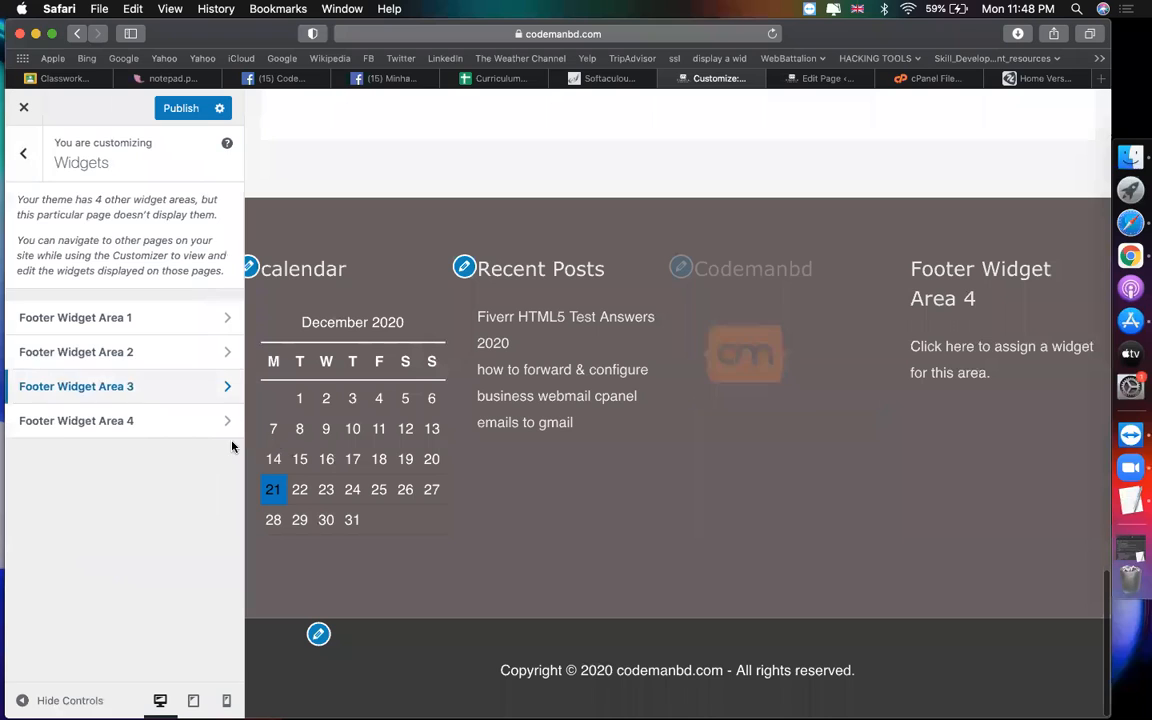
pyautogui.click(137, 419)
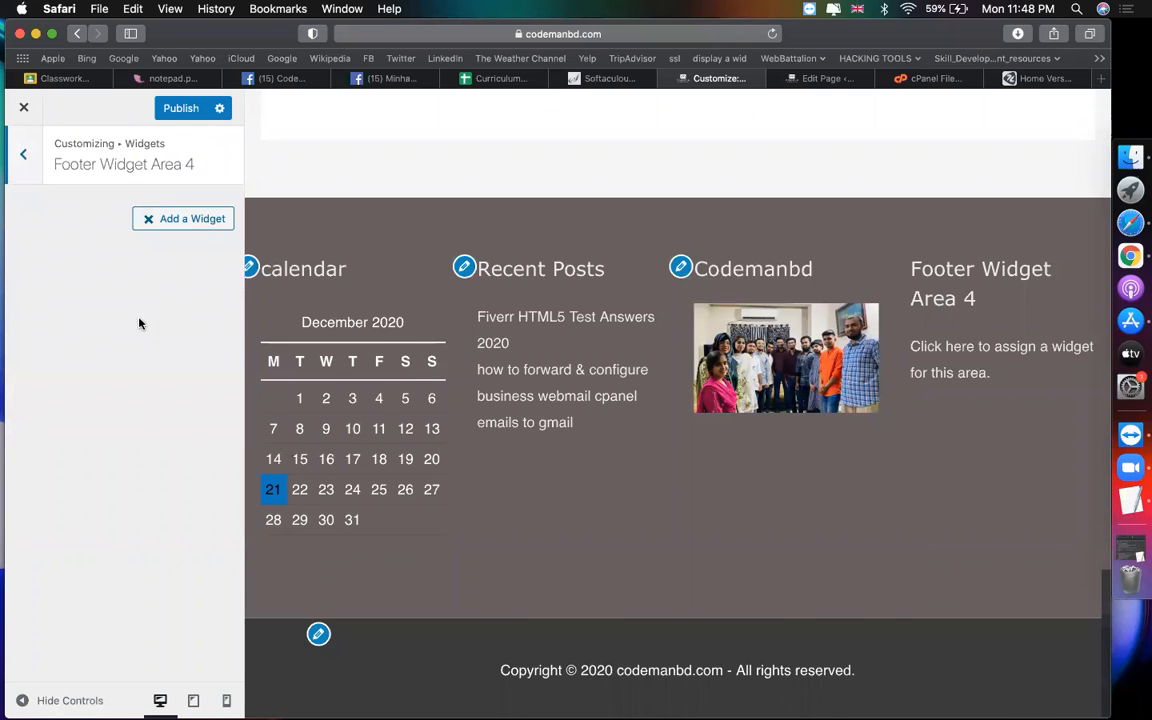
# Step: Add a Text widget titled 'We Are Codemanbd' with a Codemanbd description to Footer Widget Area 4
pyautogui.click(160, 219)
pyautogui.scroll(-3, 388, 426)
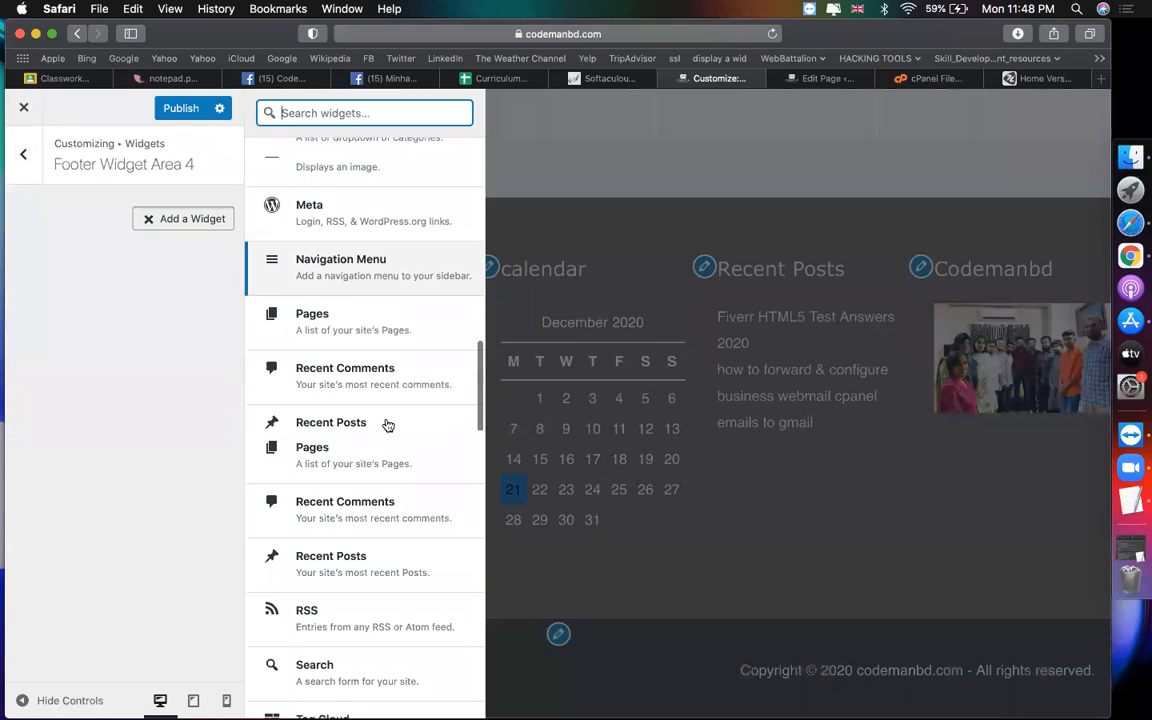
pyautogui.click(314, 594)
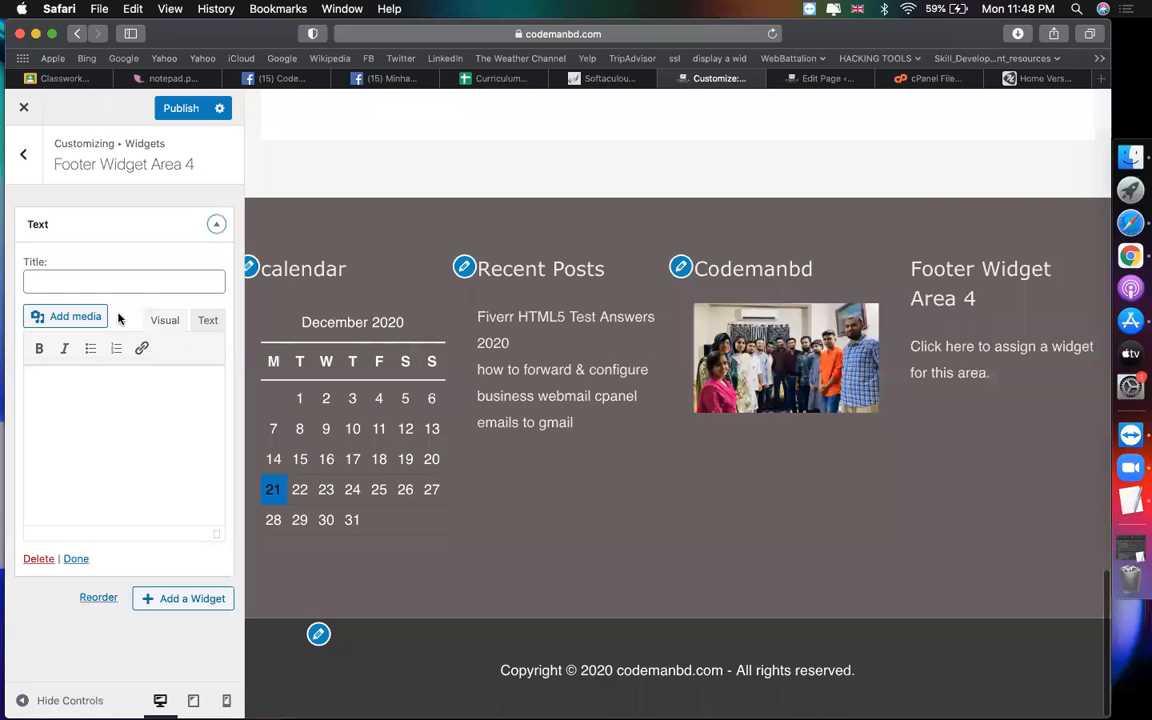
pyautogui.click(136, 285)
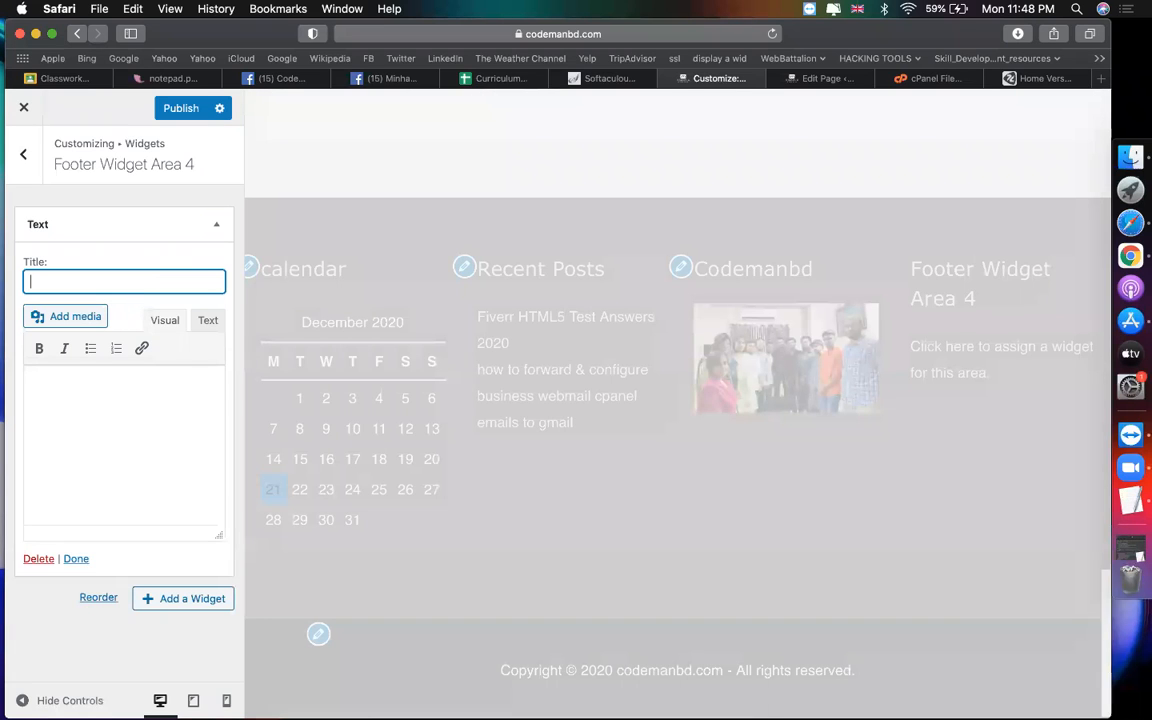
pyautogui.write('We Are')
pyautogui.write('nbd')
pyautogui.click(83, 419)
pyautogui.write('Codemanbd is the')
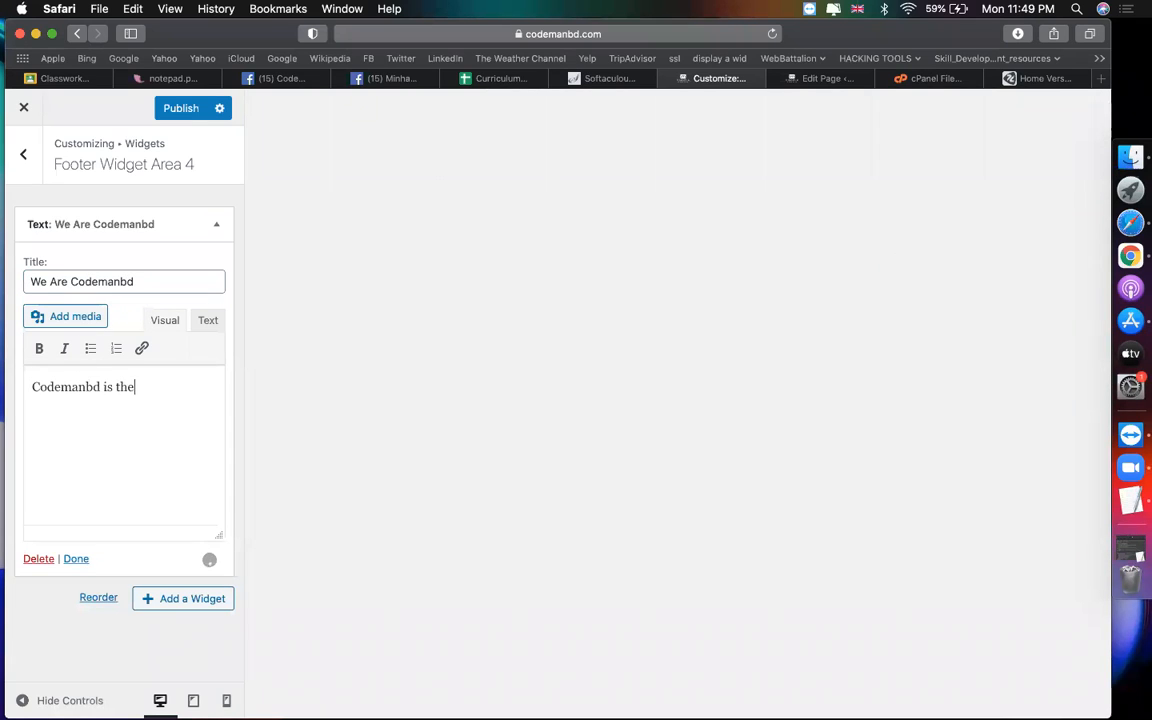
pyautogui.write(' biggest freelancing learning ')
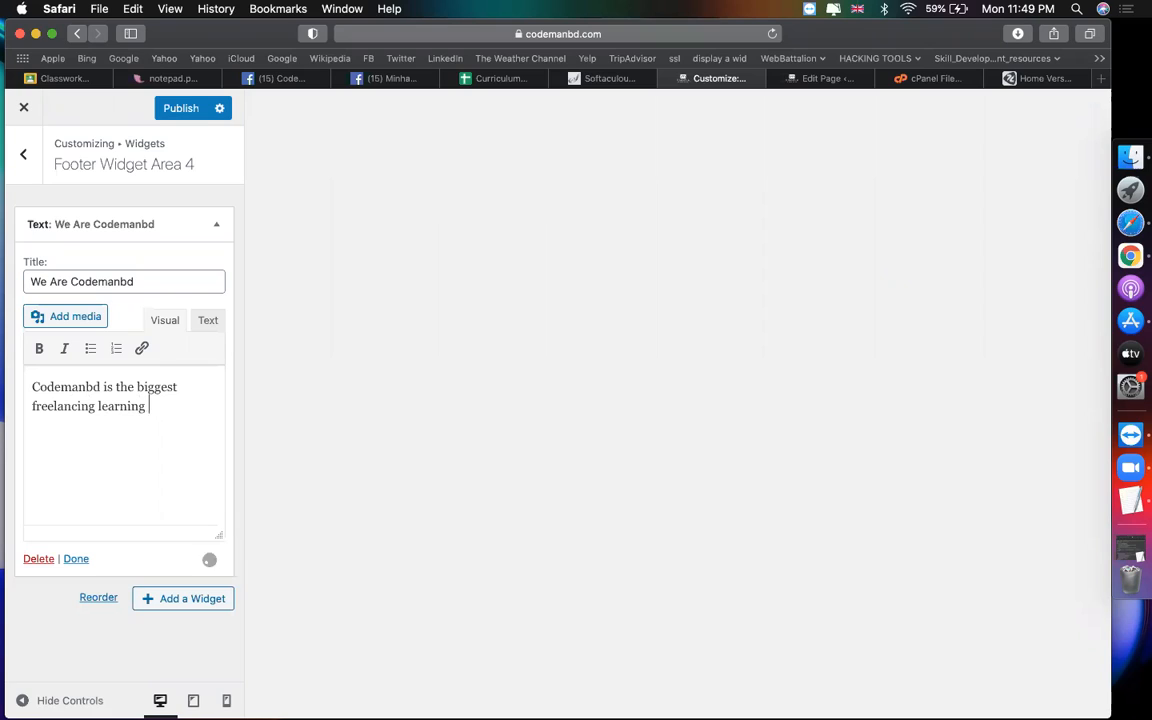
pyautogui.write('institute and ')
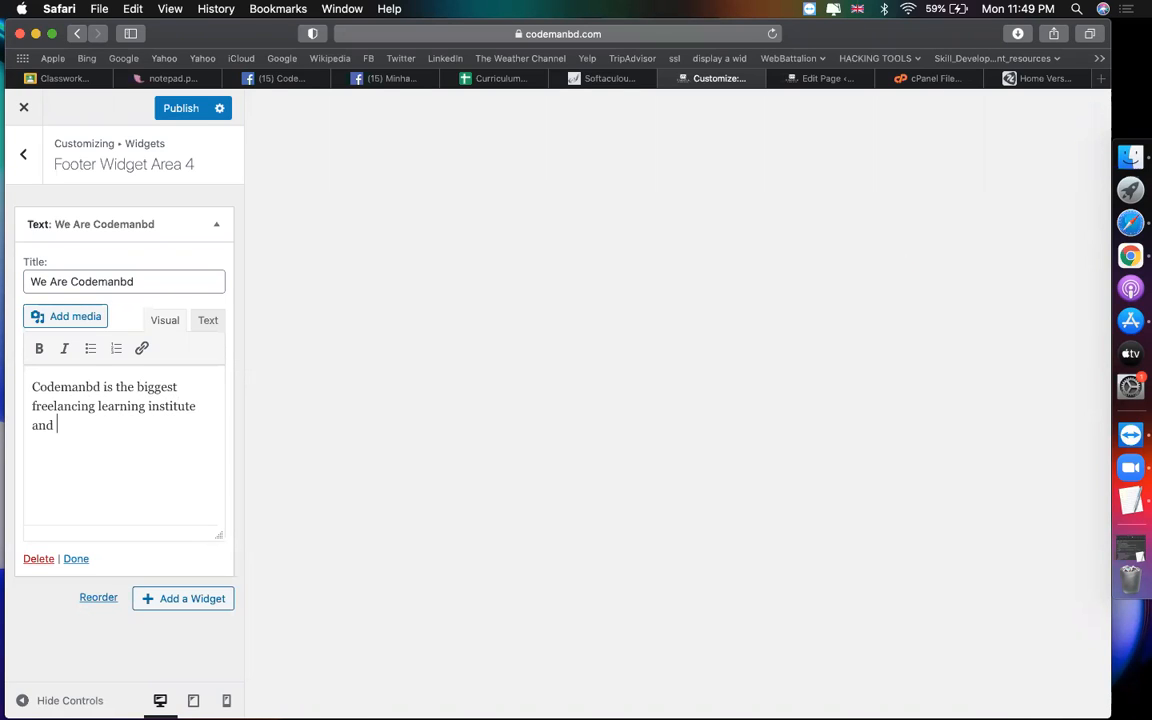
pyautogui.write('web development skill ')
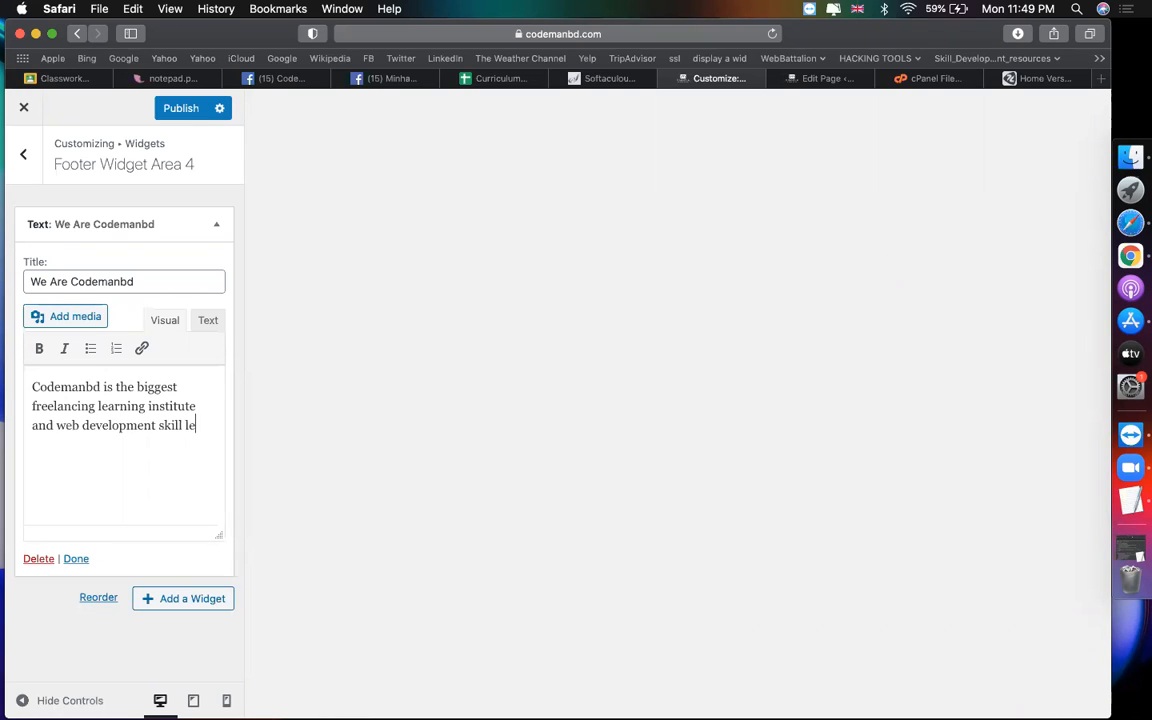
pyautogui.write('development')
pyautogui.write(' inst')
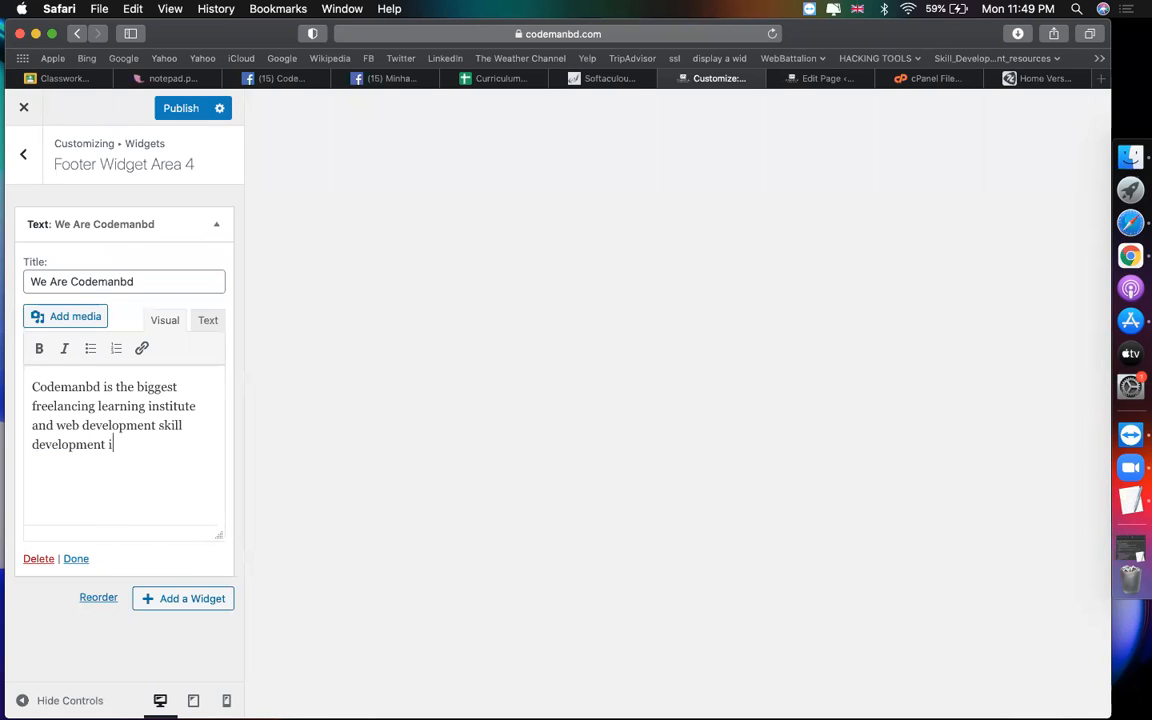
pyautogui.write('itute.')
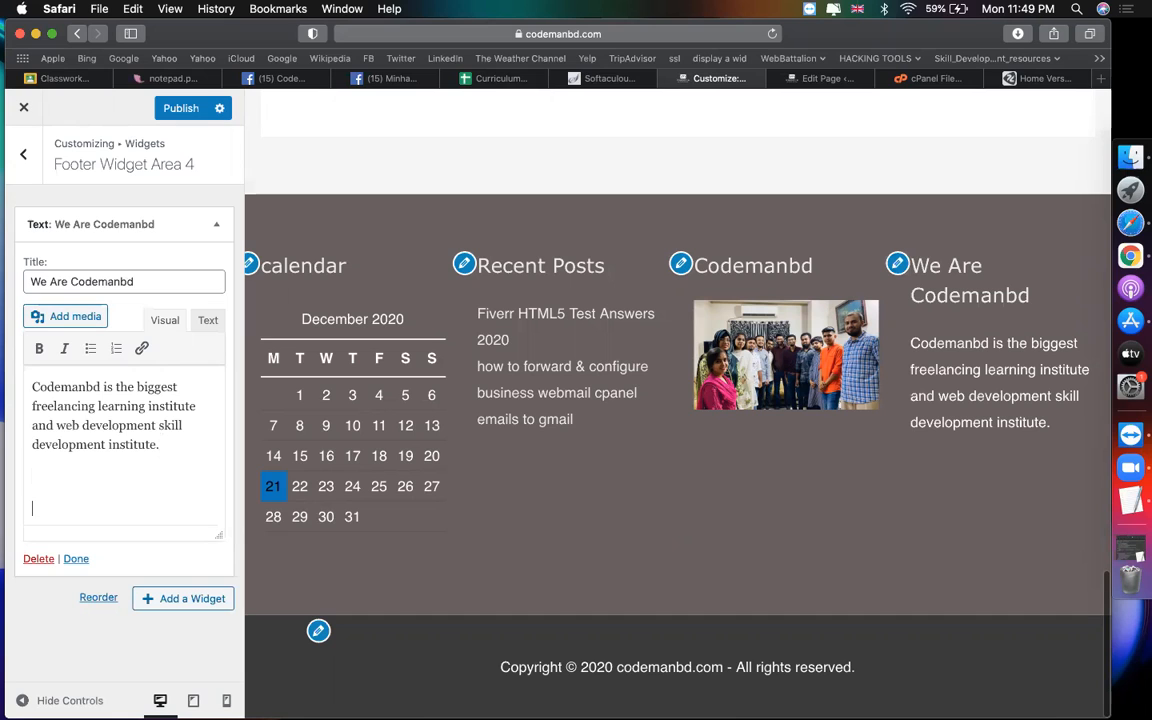
# Step: Insert the orange cm logo into the text widget and publish it
pyautogui.click(84, 317)
pyautogui.click(595, 308)
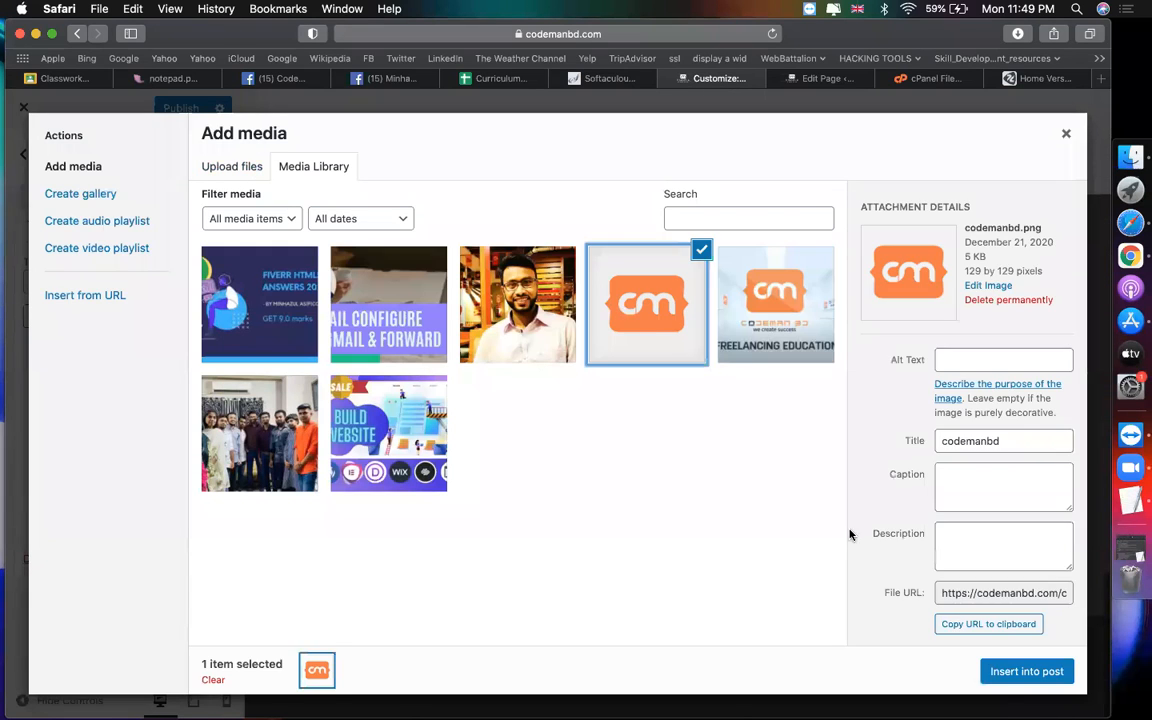
pyautogui.click(1018, 674)
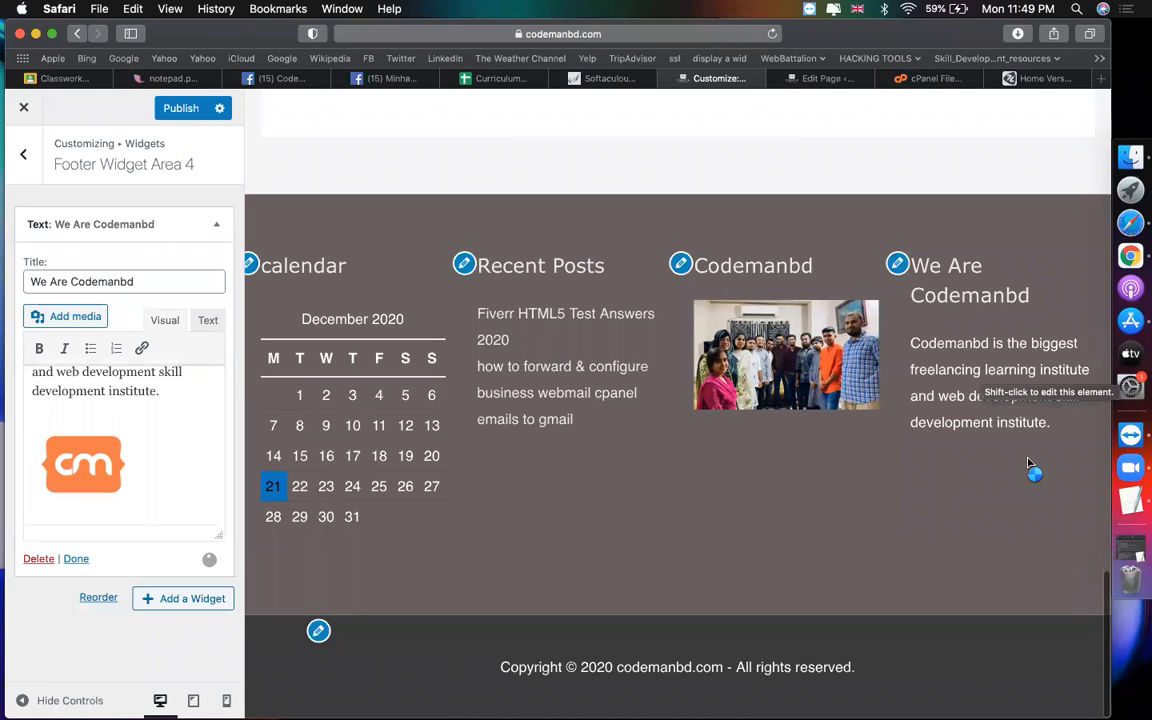
pyautogui.click(64, 425)
pyautogui.click(160, 393)
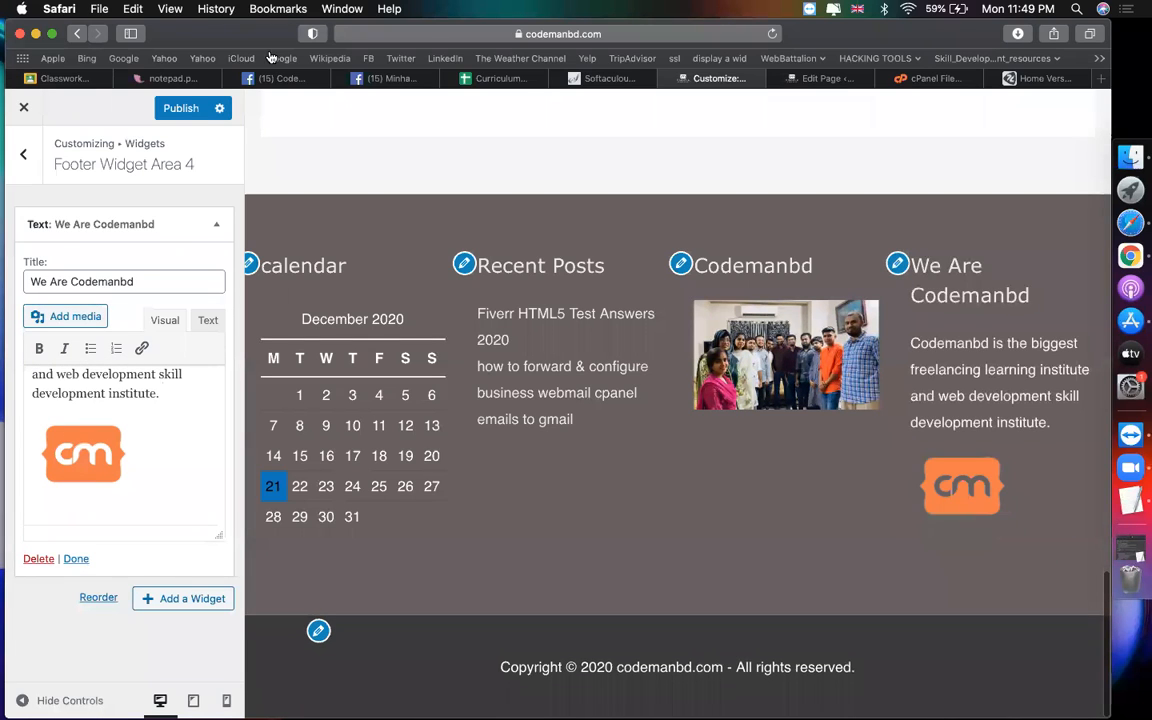
pyautogui.click(179, 109)
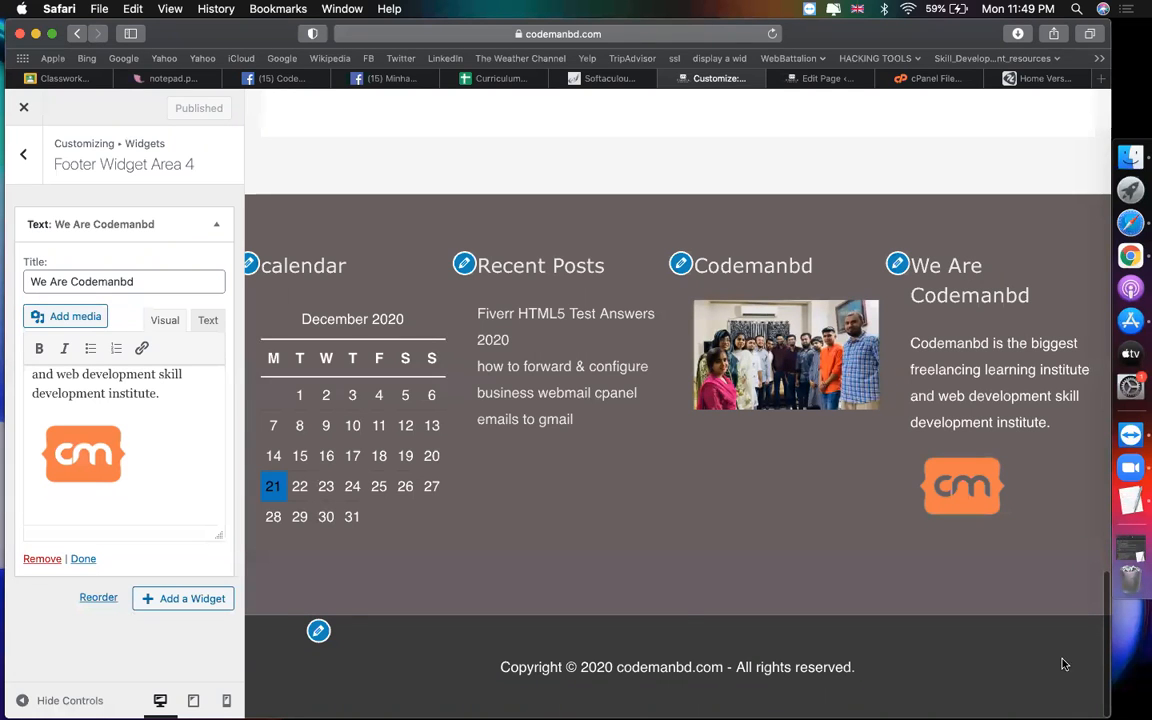
pyautogui.click(762, 405)
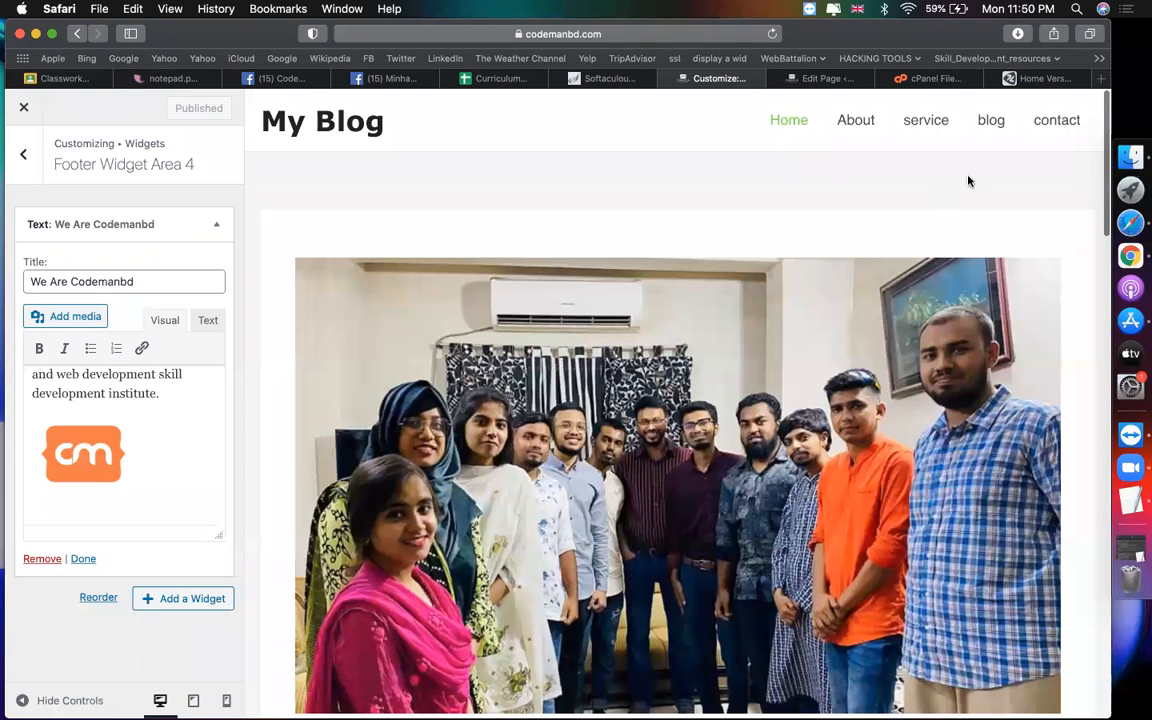
# Step: In Header > Site Identity, change the site title from My Blog to 'codemanbd - CMBD82'
pyautogui.click(21, 157)
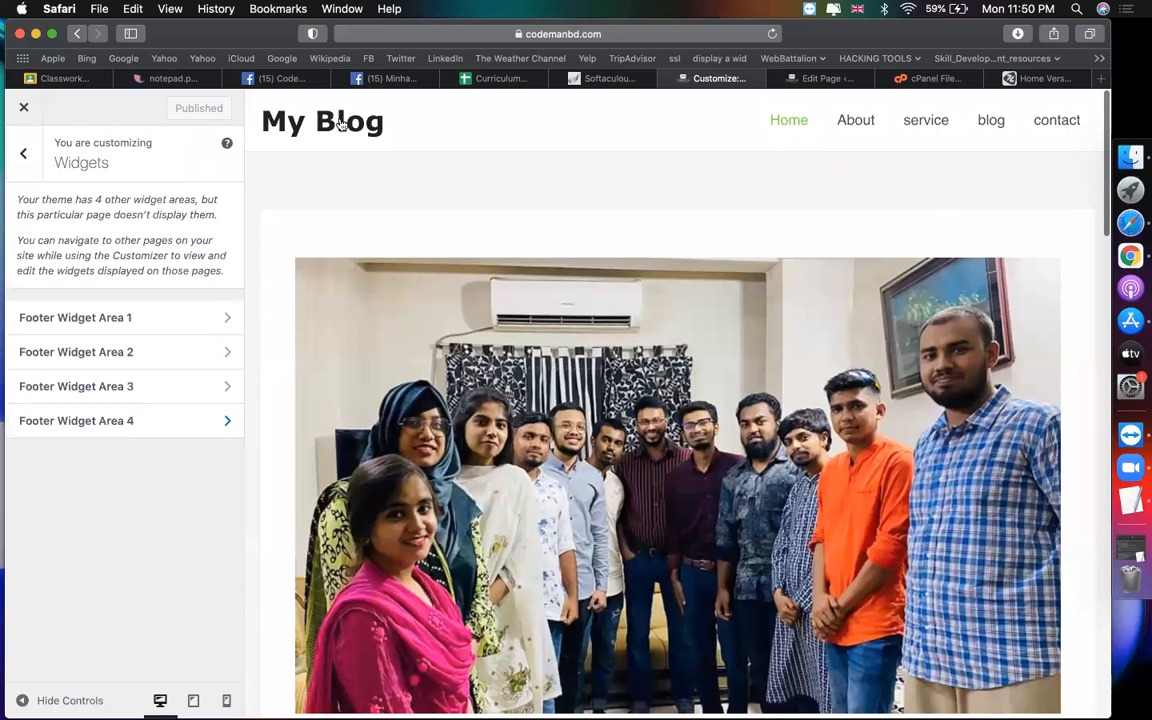
pyautogui.click(251, 117)
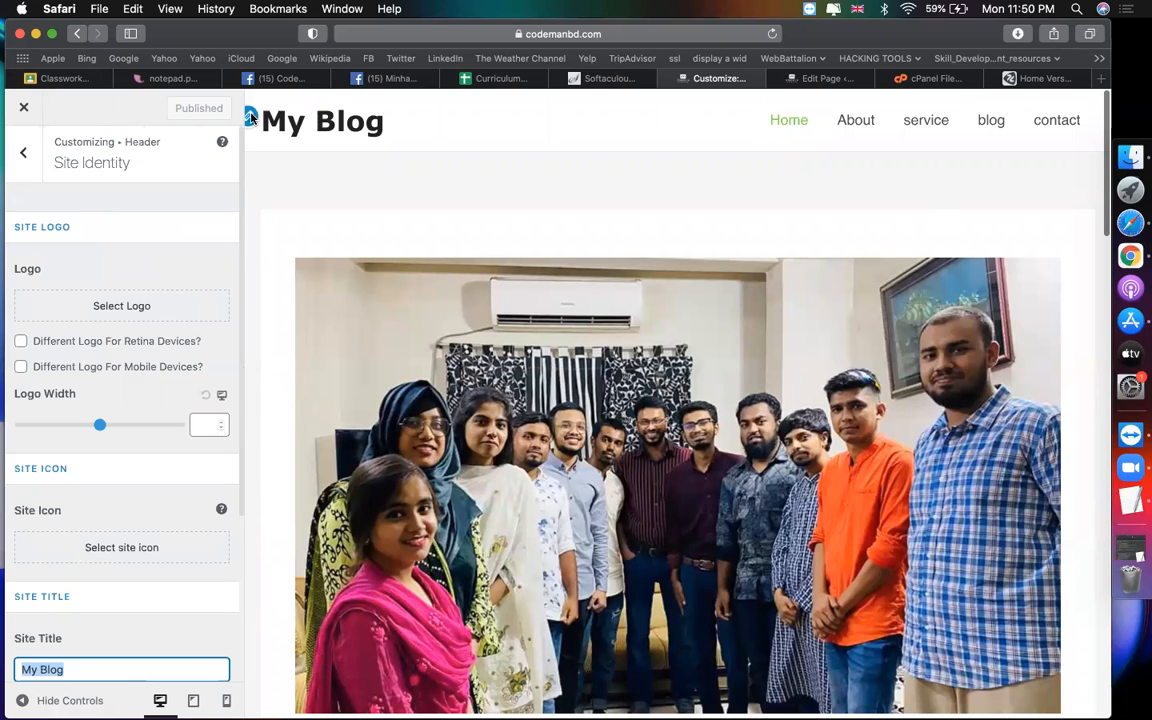
pyautogui.click(30, 150)
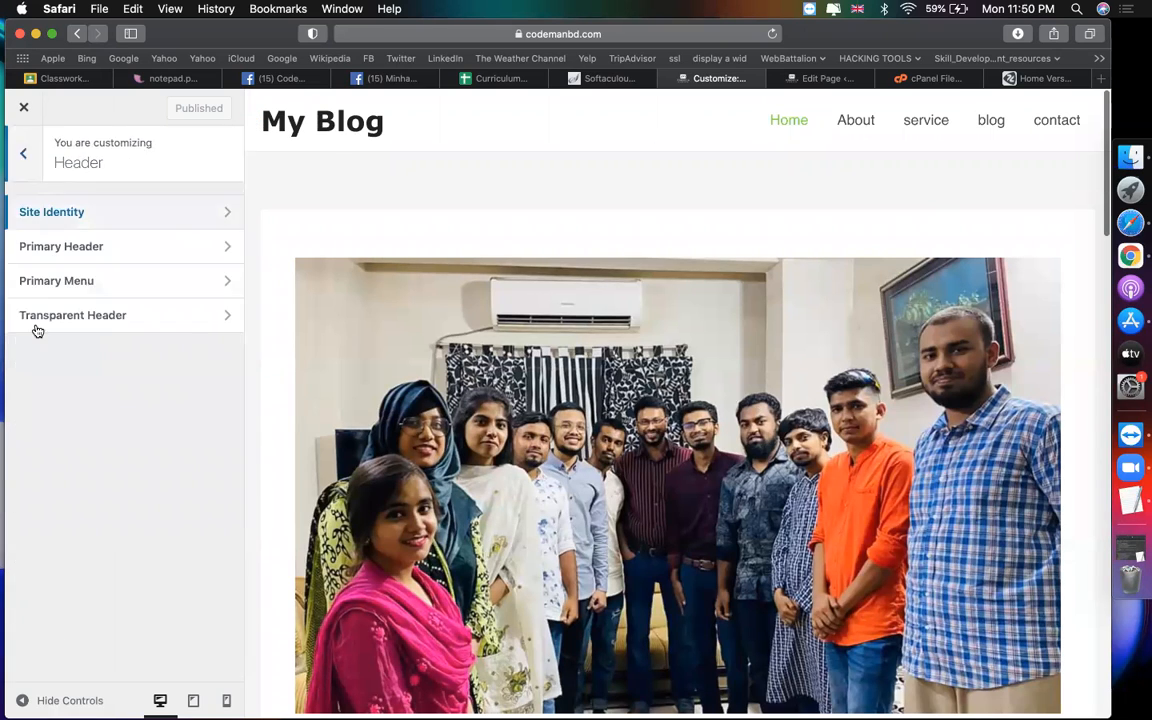
pyautogui.click(30, 150)
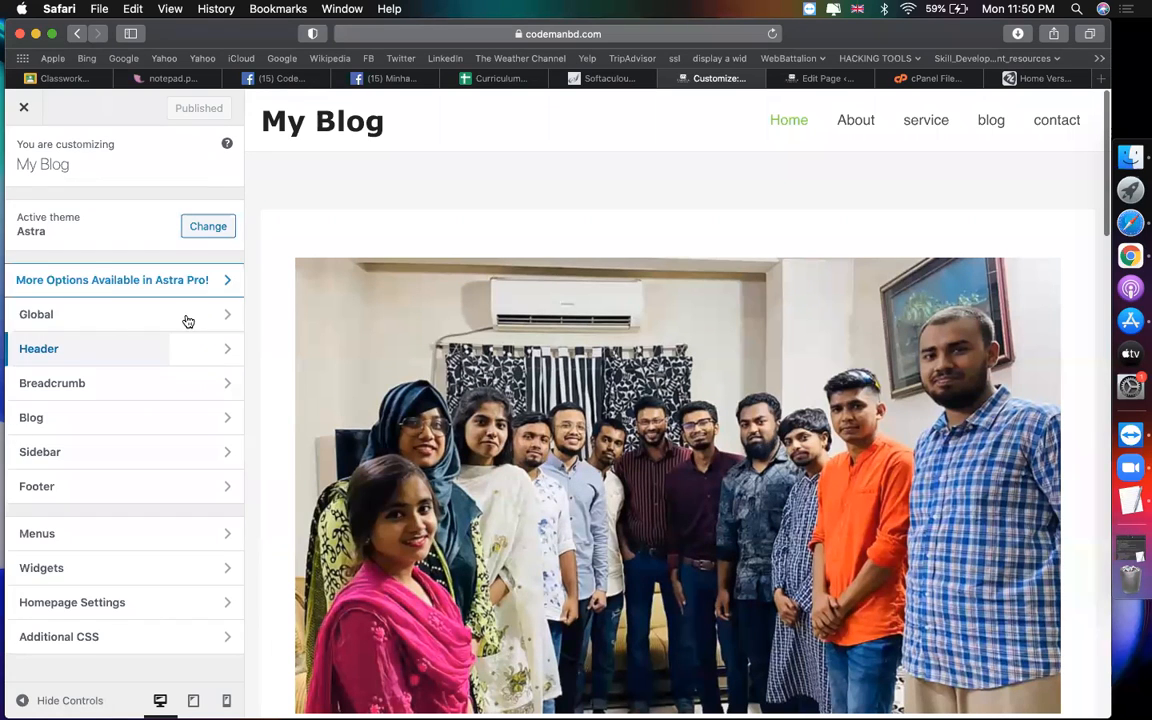
pyautogui.click(82, 348)
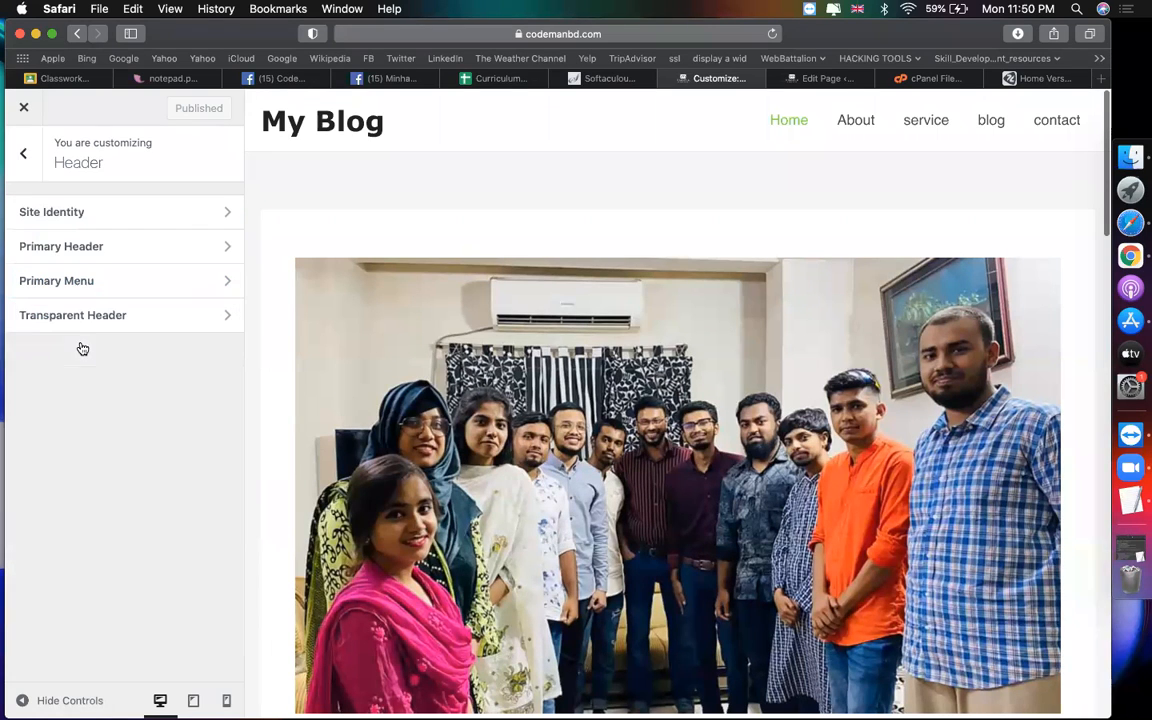
pyautogui.click(118, 216)
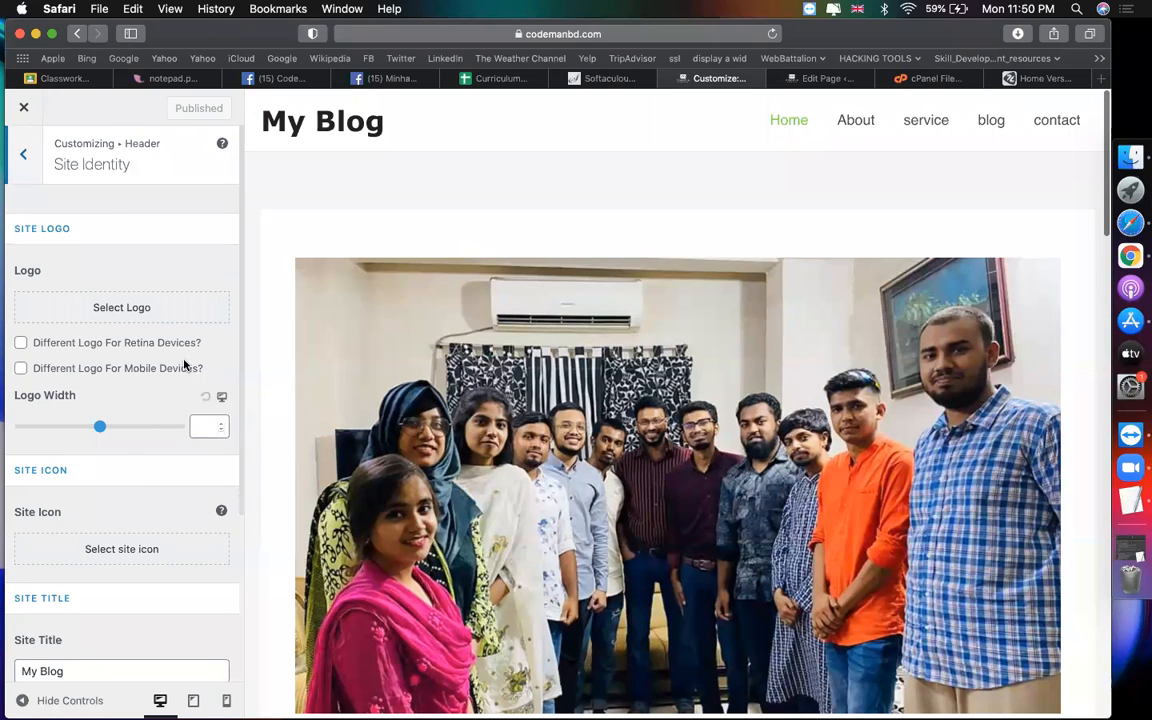
pyautogui.scroll(-2, 149, 440)
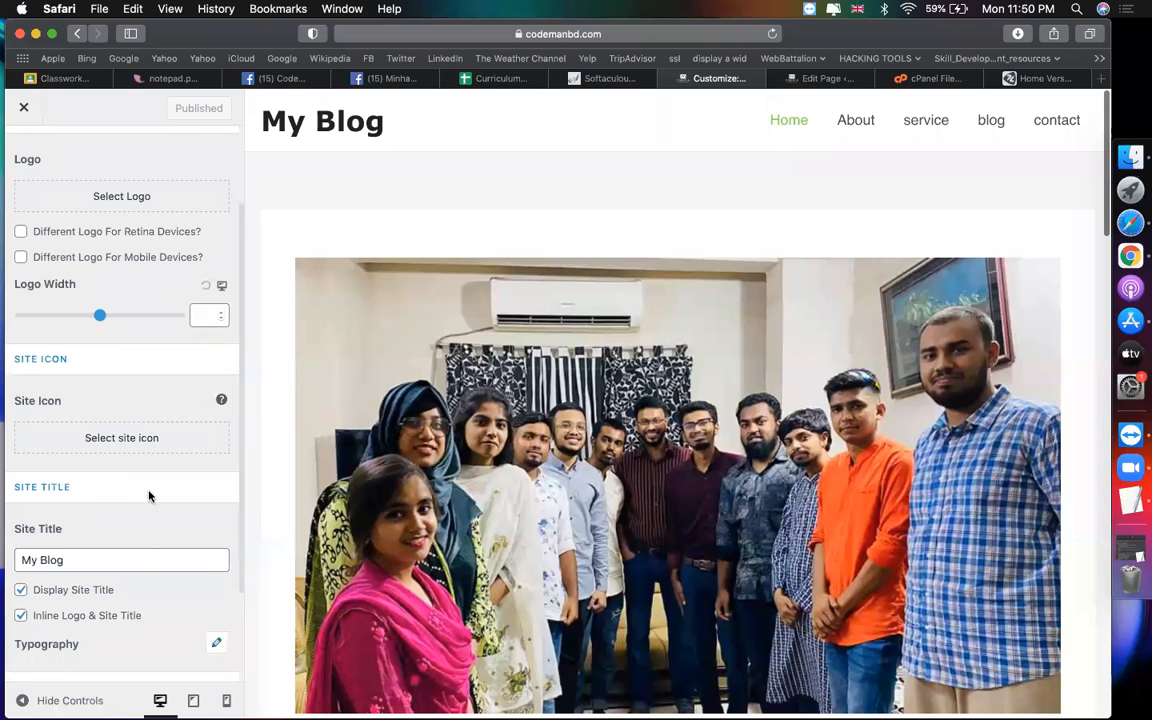
pyautogui.tripleClick(144, 559)
pyautogui.write('codemanbd ')
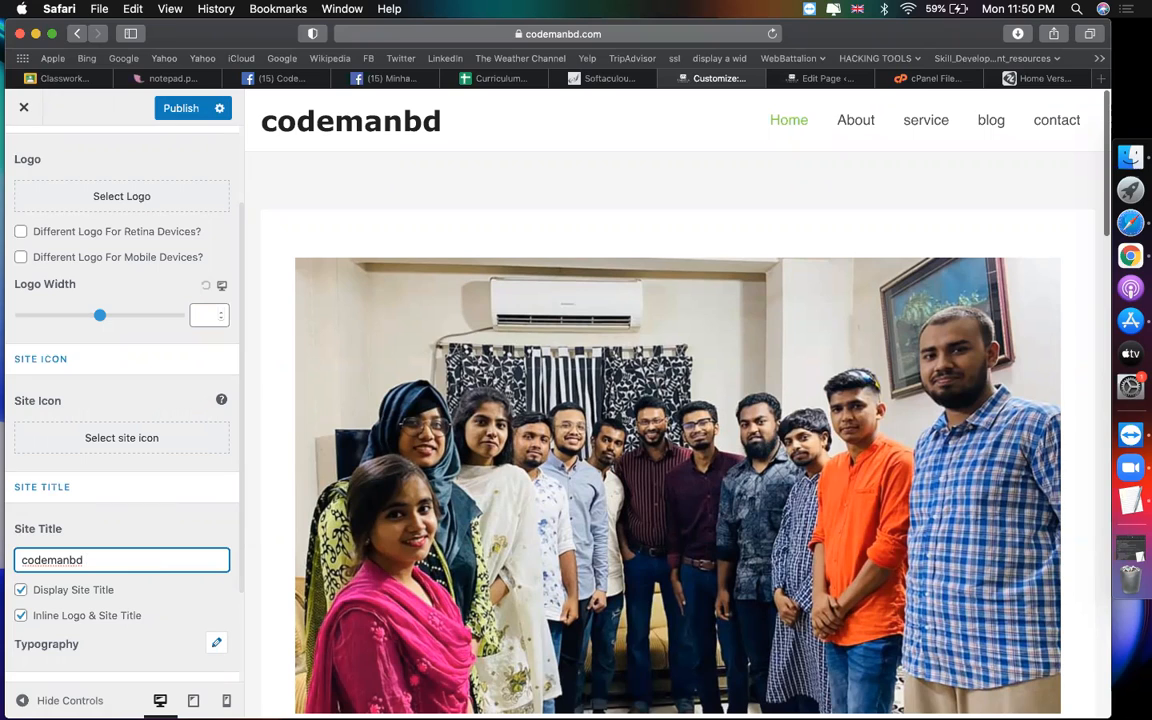
pyautogui.write('- ')
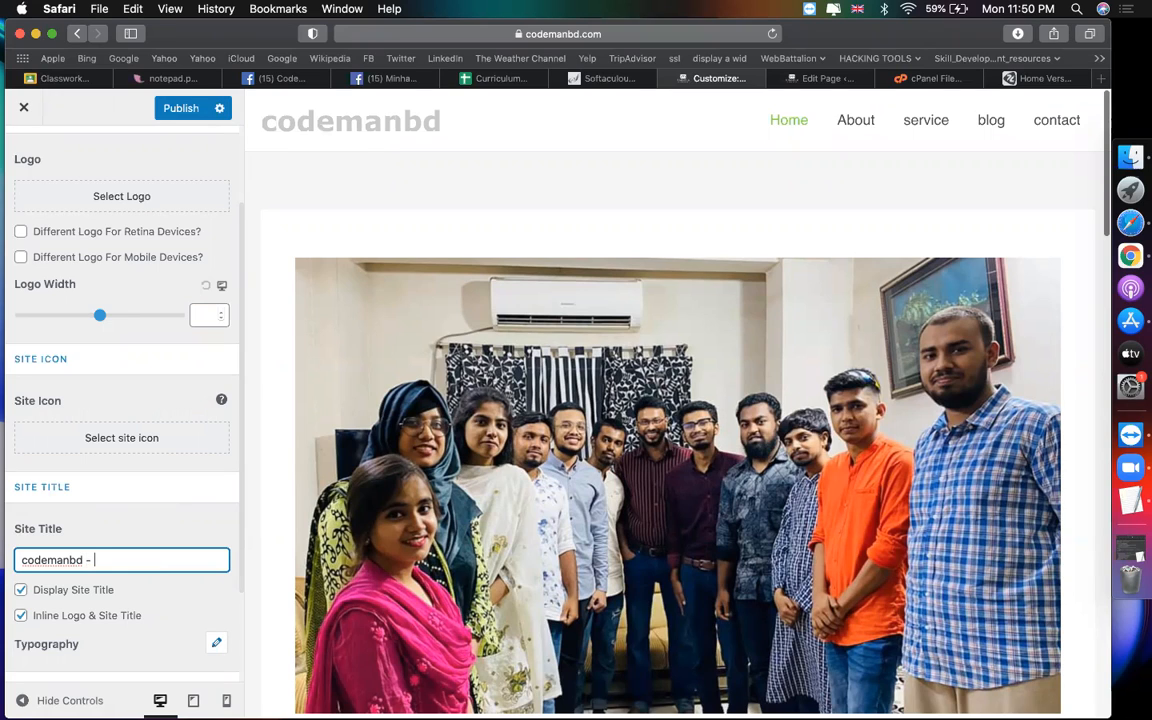
pyautogui.write('CMBD')
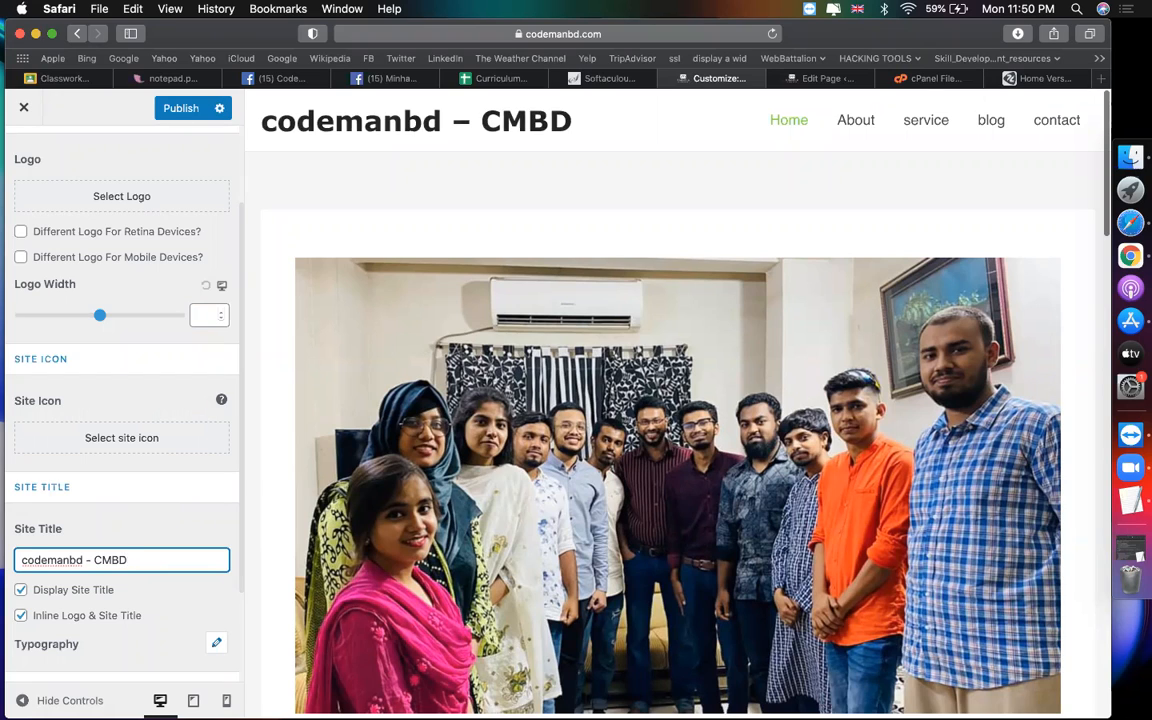
pyautogui.write('82')
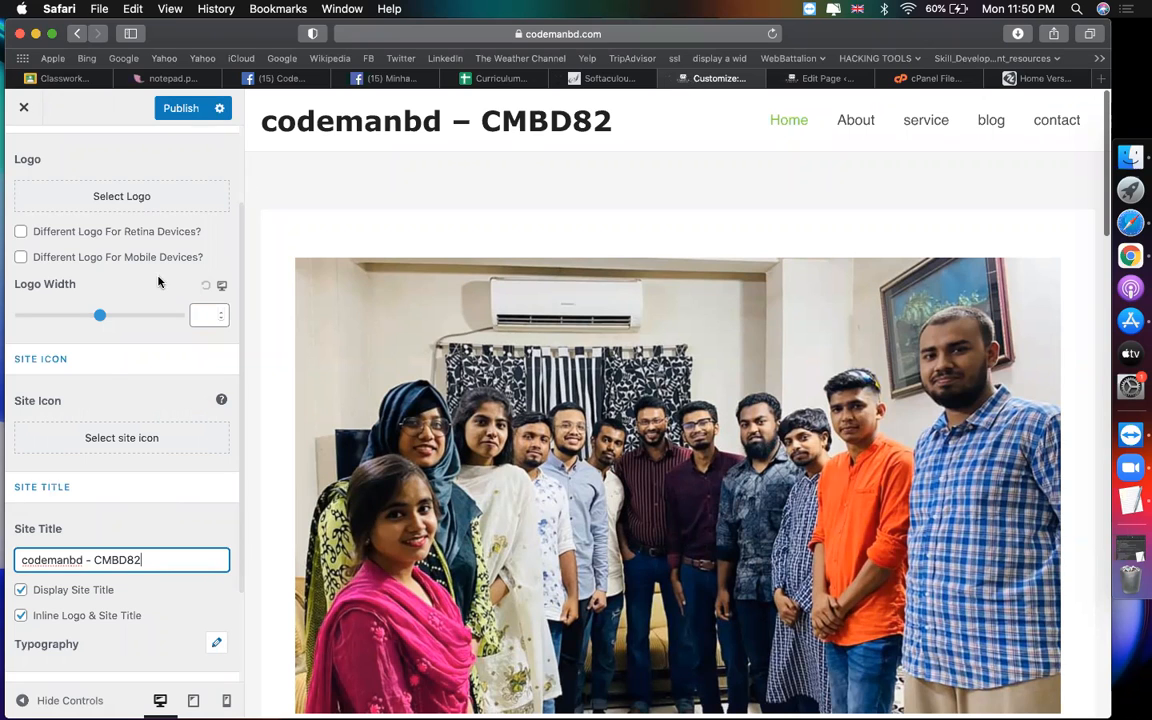
pyautogui.click(102, 445)
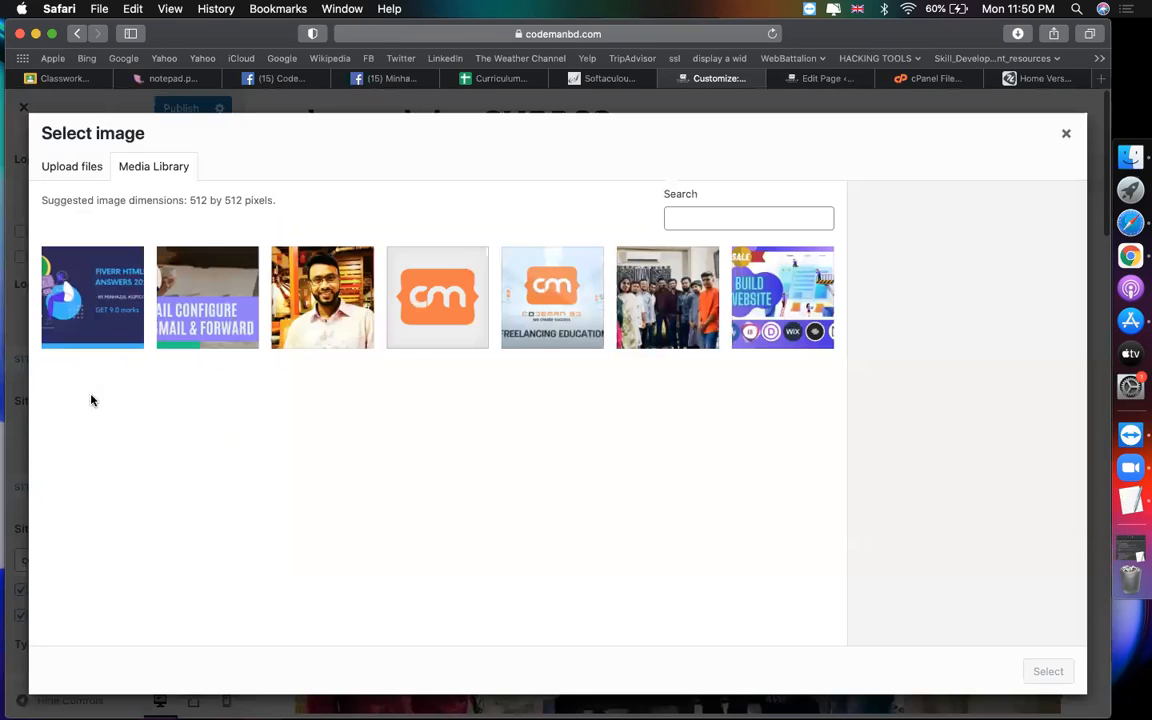
# Step: Set the orange cm logo as the site icon, crop it, and publish
pyautogui.click(473, 303)
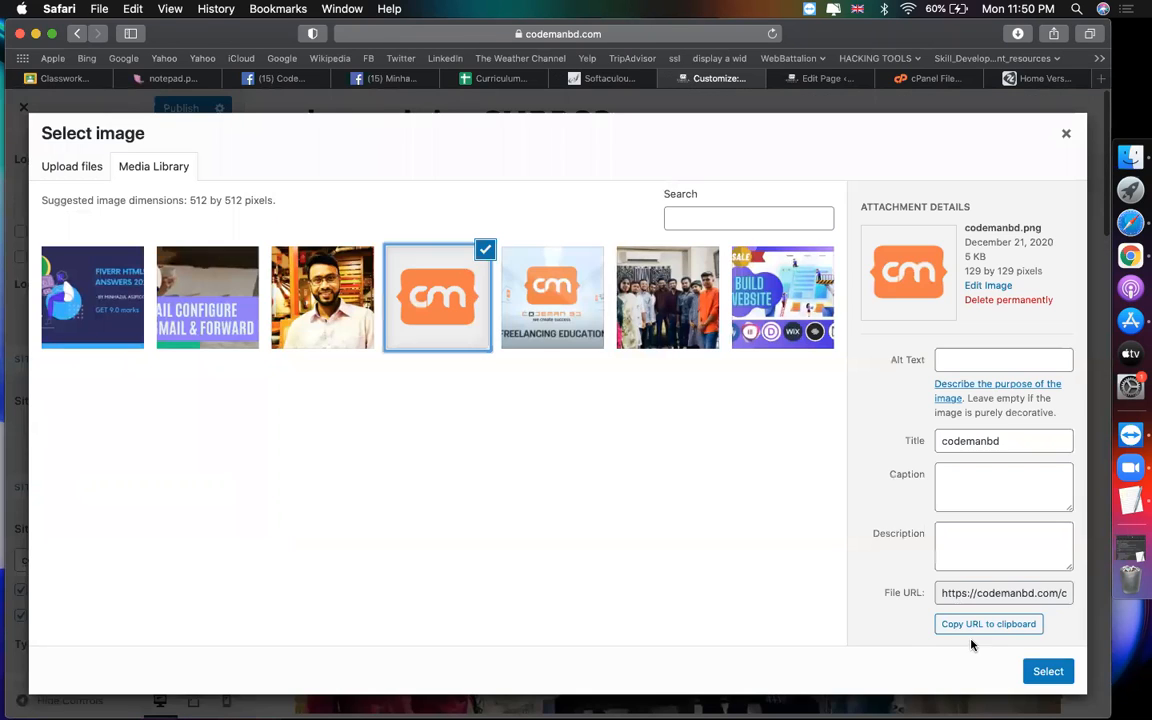
pyautogui.click(1047, 672)
pyautogui.click(1036, 672)
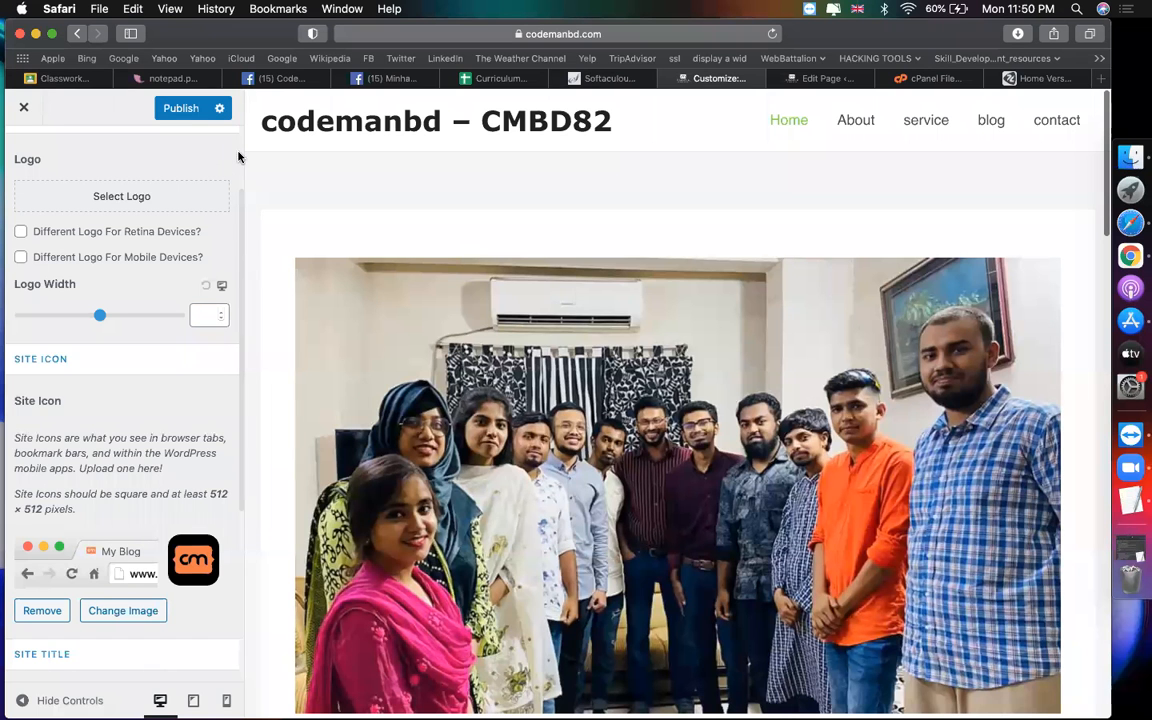
pyautogui.click(204, 114)
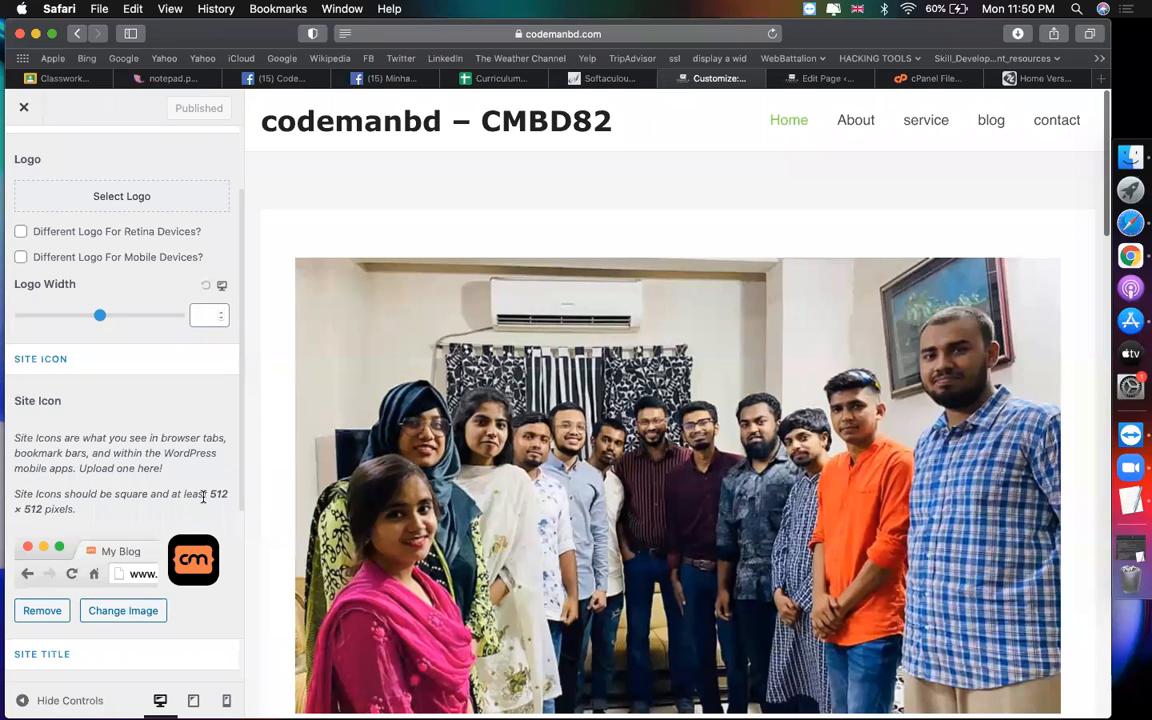
# Step: Replace the tagline 'My WordPress Blog' with 'Business website' and publish
pyautogui.scroll(-6, 203, 497)
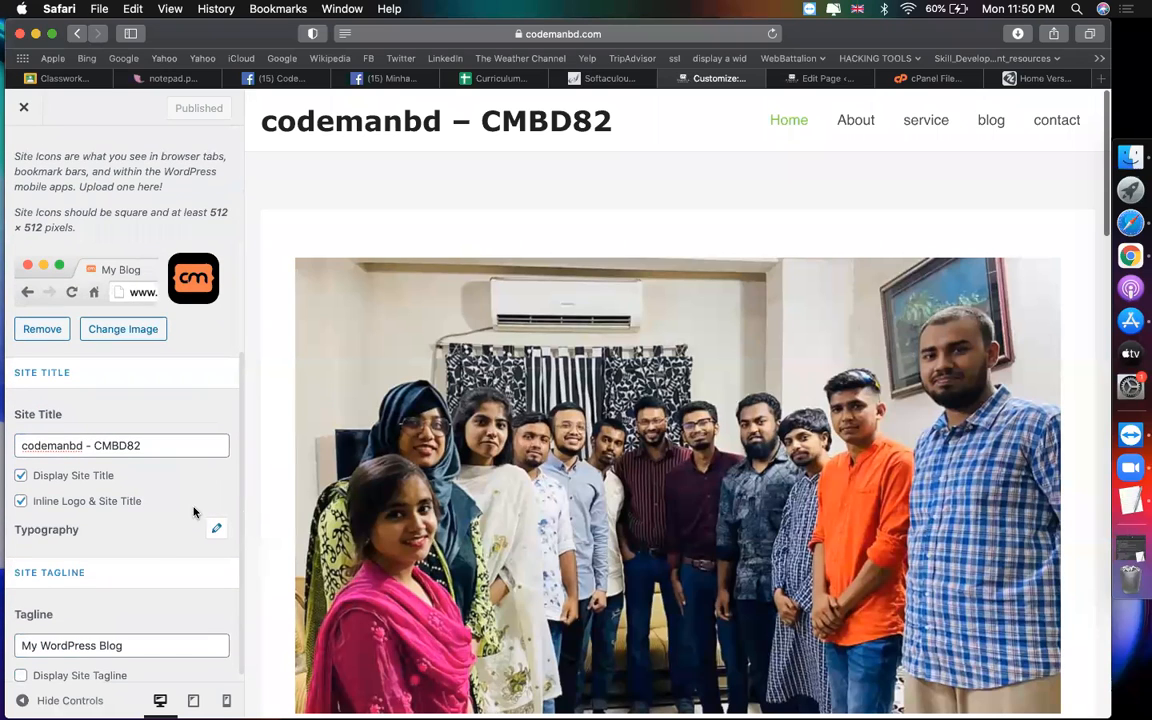
pyautogui.scroll(1, 167, 545)
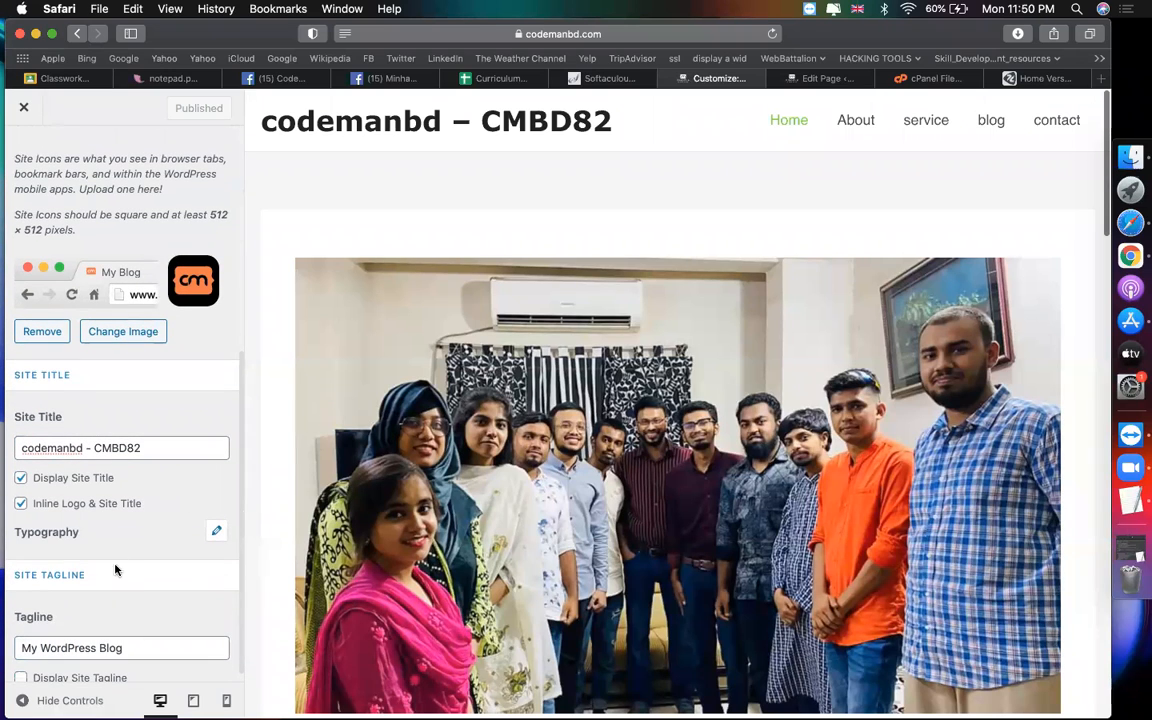
pyautogui.click(145, 650)
pyautogui.press('super+a')
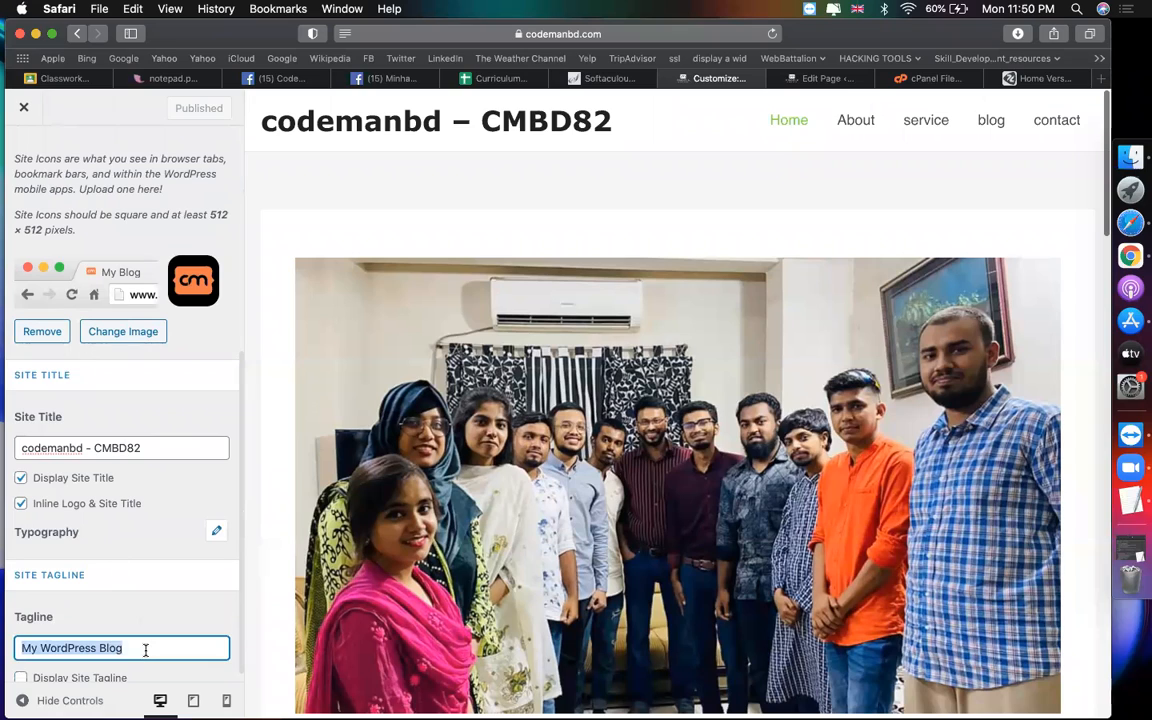
pyautogui.write('per')
pyautogui.press('BackSpace')
pyautogui.press('BackSpace')
pyautogui.press('BackSpace')
pyautogui.write('Bu')
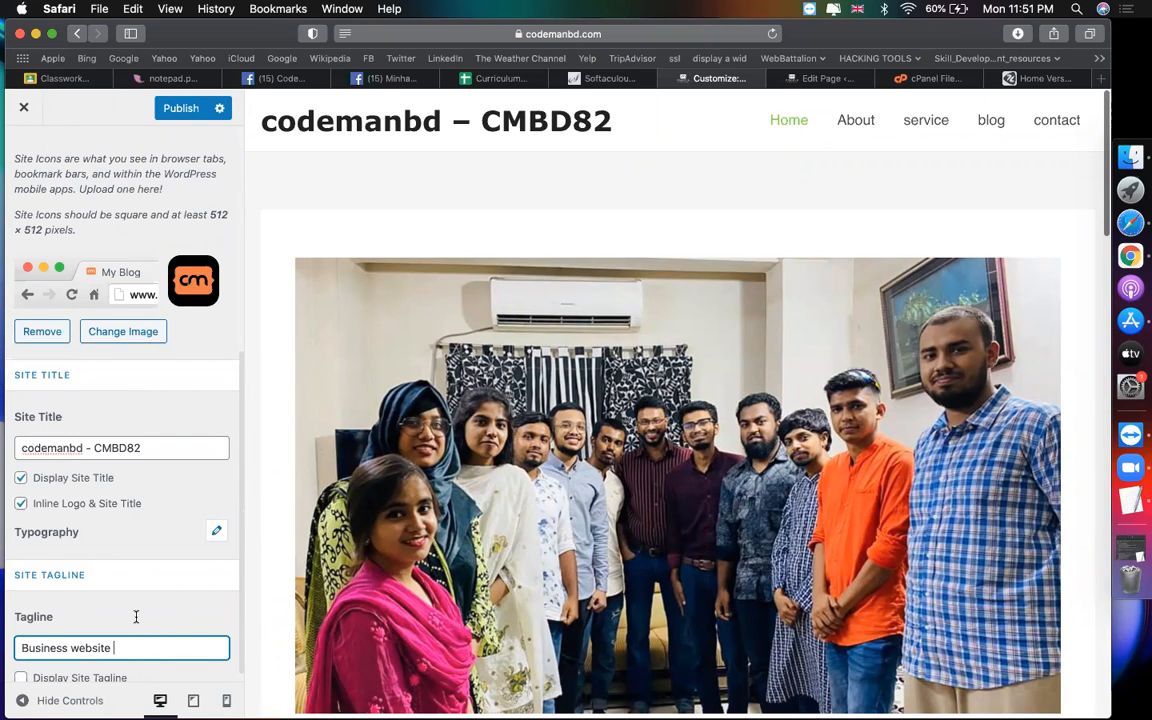
pyautogui.write('siness website')
pyautogui.click(181, 108)
pyautogui.click(563, 38)
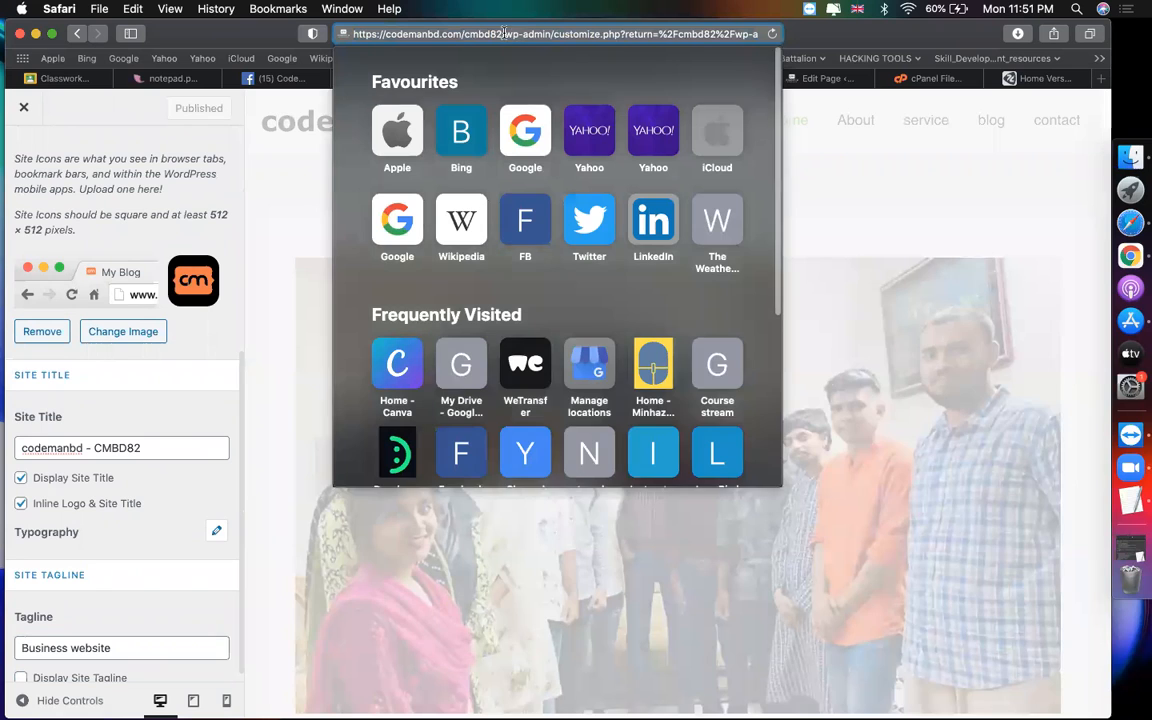
# Step: Copy the site address up to cmbd82/ from the address bar
pyautogui.click(506, 31)
pyautogui.moveTo(508, 33); pyautogui.dragTo(345, 35)
pyautogui.press('super+c')
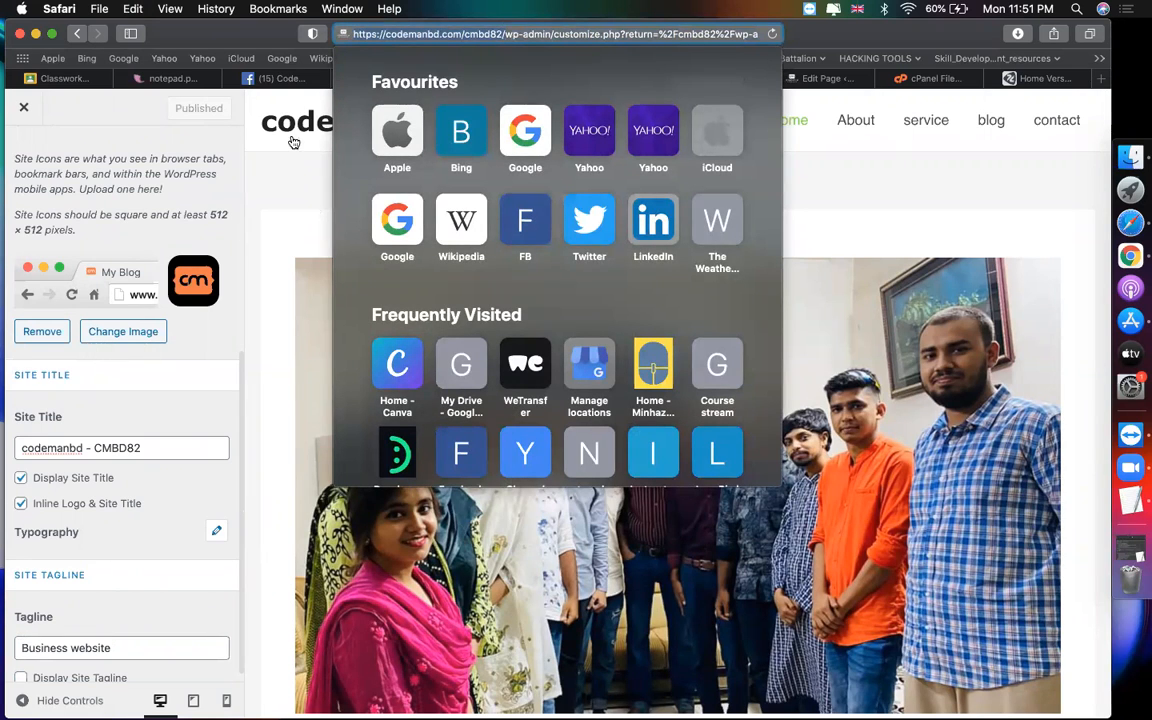
pyautogui.click(282, 82)
# Step: Start a new Facebook post and paste the site address into it
pyautogui.click(282, 80)
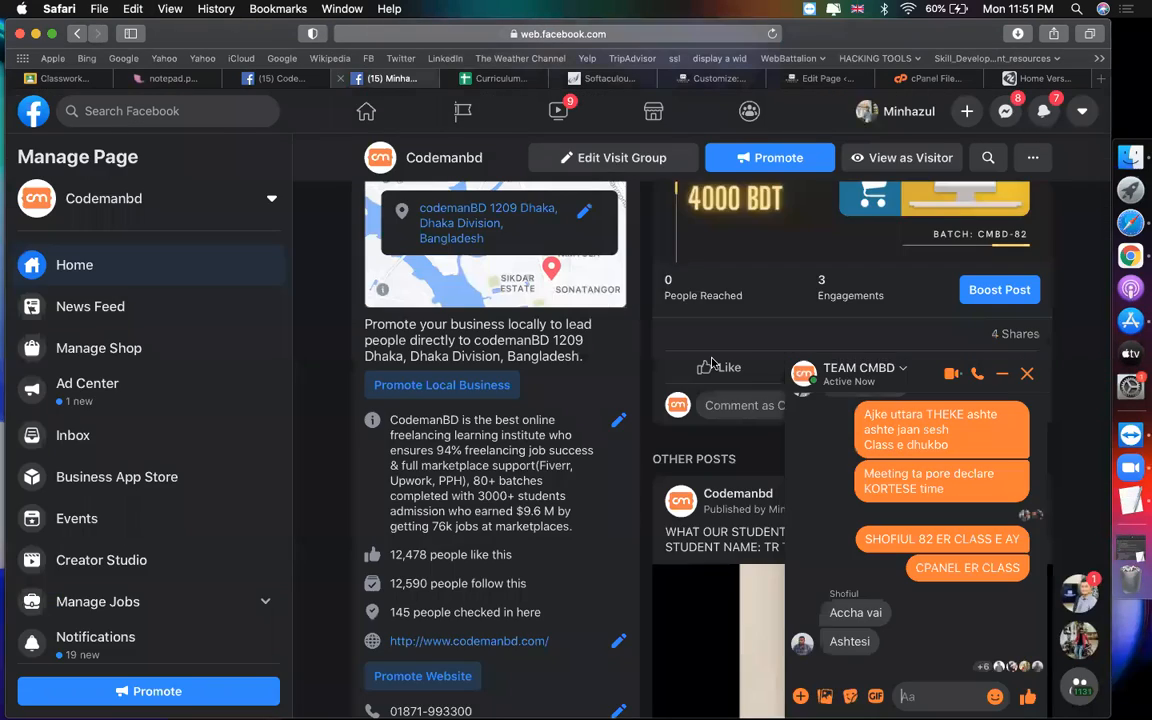
pyautogui.click(385, 78)
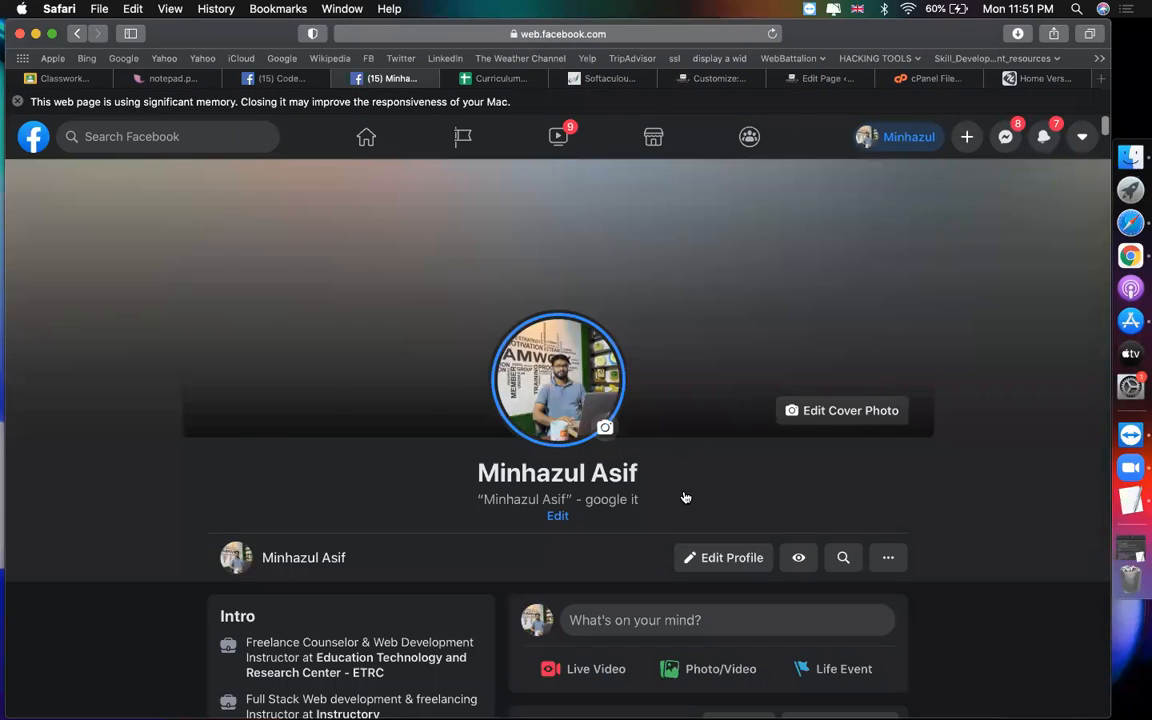
pyautogui.scroll(-3, 680, 490)
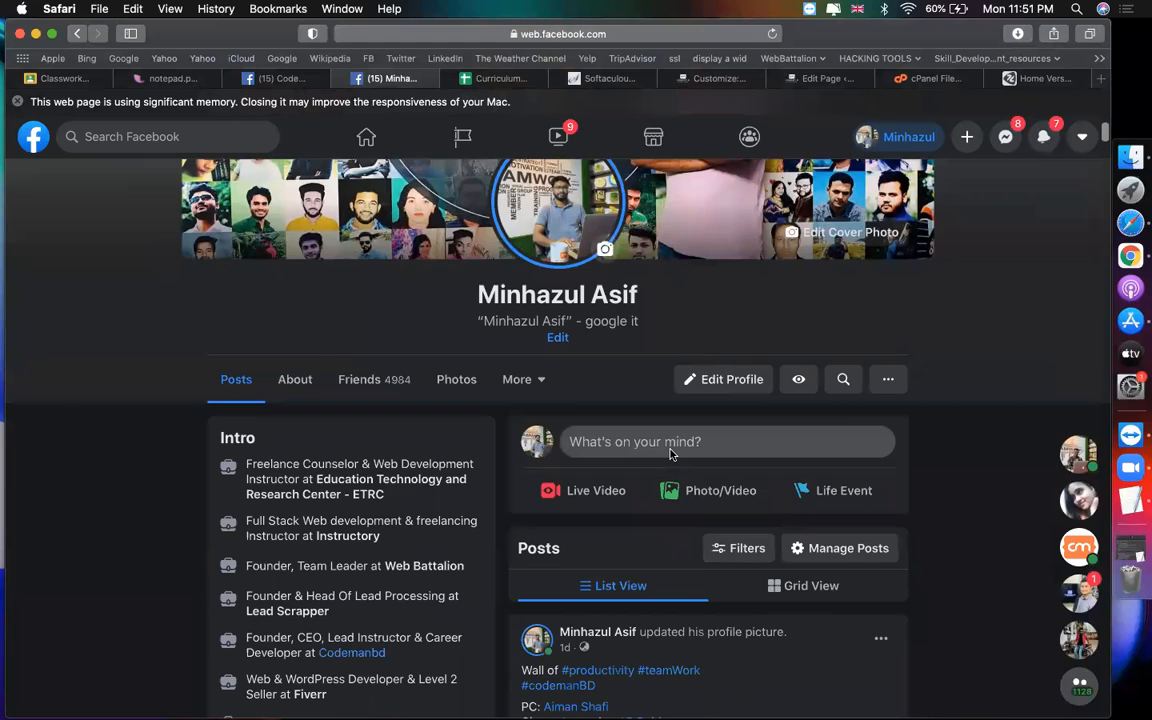
pyautogui.click(676, 442)
pyautogui.press('super+v')
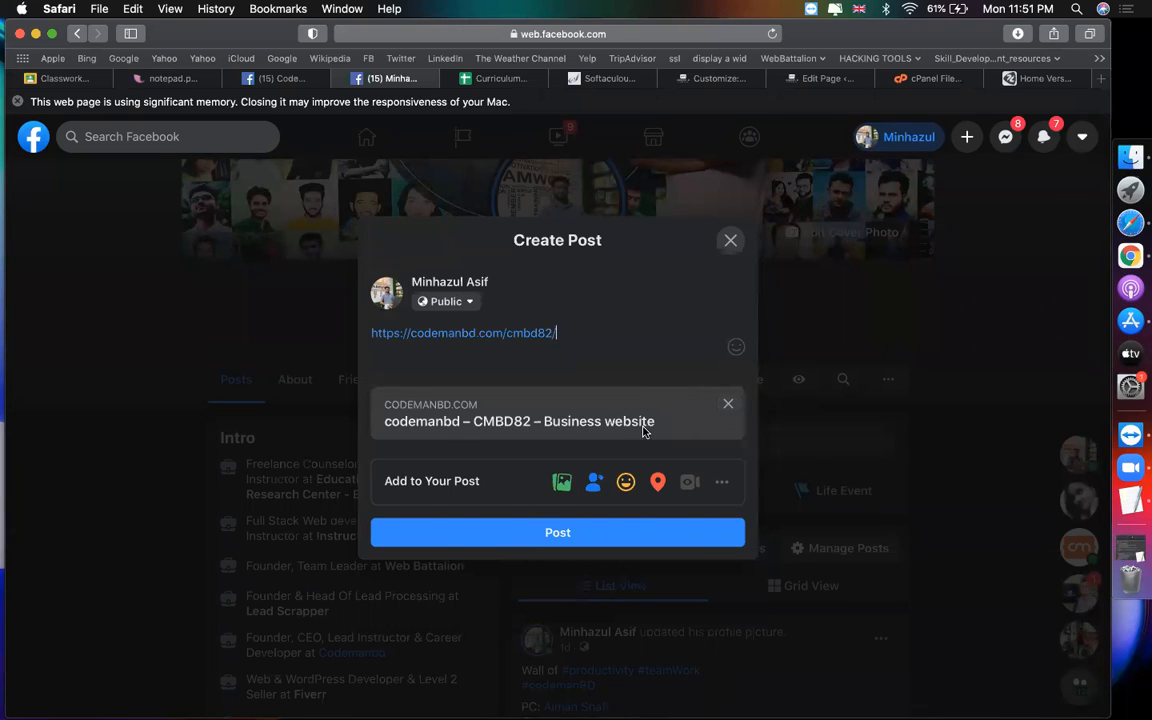
# Step: Back in the WordPress customizer, select the site title text for editing
pyautogui.click(712, 78)
pyautogui.moveTo(153, 447); pyautogui.dragTo(8, 447)
pyautogui.click(94, 448)
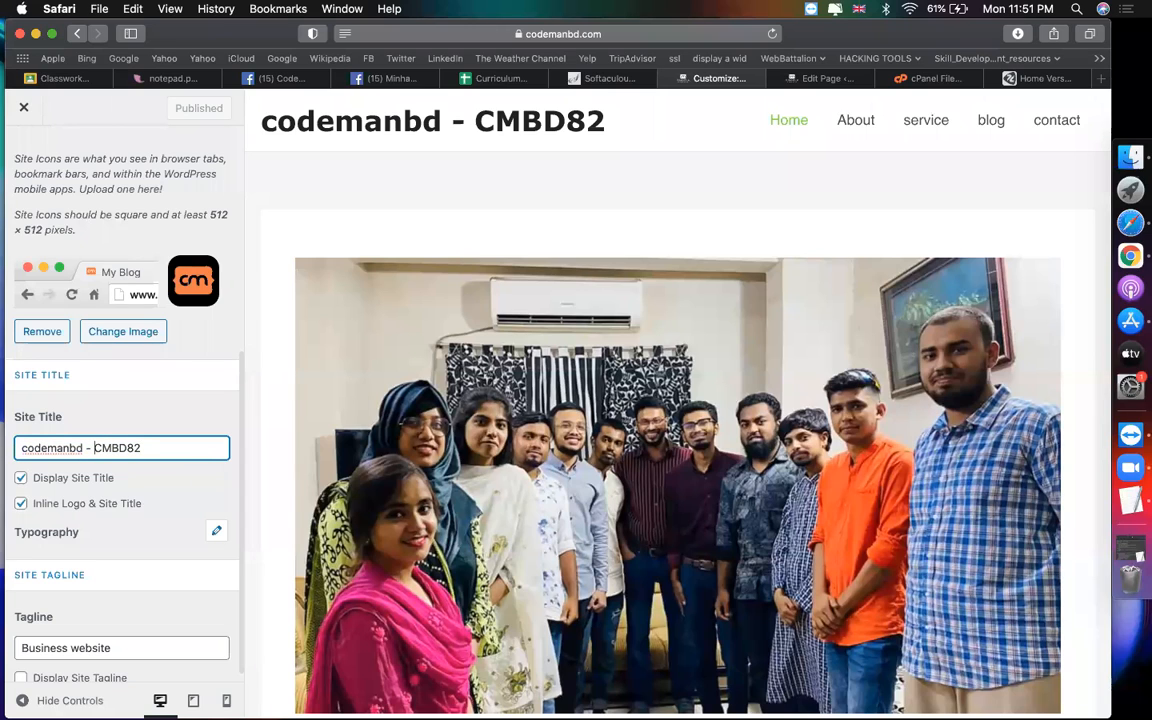
# Step: Remove the 'codemanbd - ' prefix so the site title reads CMBD82
pyautogui.press('BackSpace')
pyautogui.press('BackSpace')
pyautogui.press('BackSpace')
pyautogui.press('BackSpace')
pyautogui.press('BackSpace')
pyautogui.press('BackSpace')
pyautogui.press('BackSpace')
pyautogui.press('BackSpace')
pyautogui.press('BackSpace')
pyautogui.press('BackSpace')
pyautogui.press('BackSpace')
pyautogui.press('BackSpace')
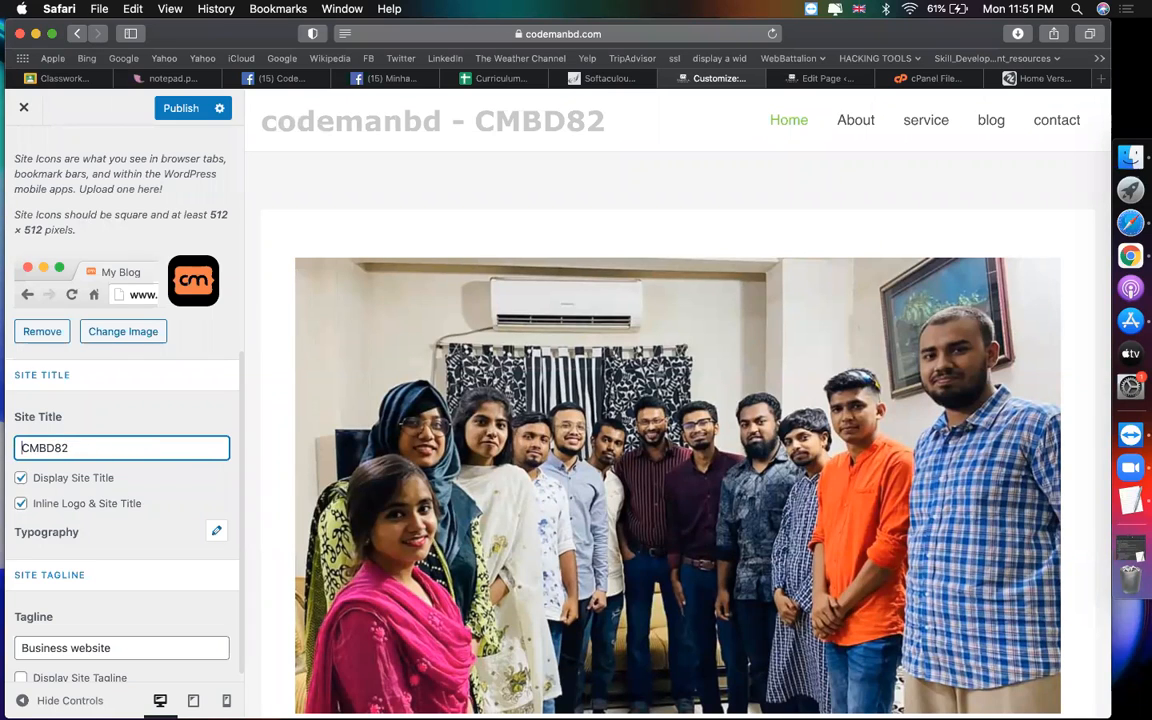
pyautogui.scroll(1, 79, 600)
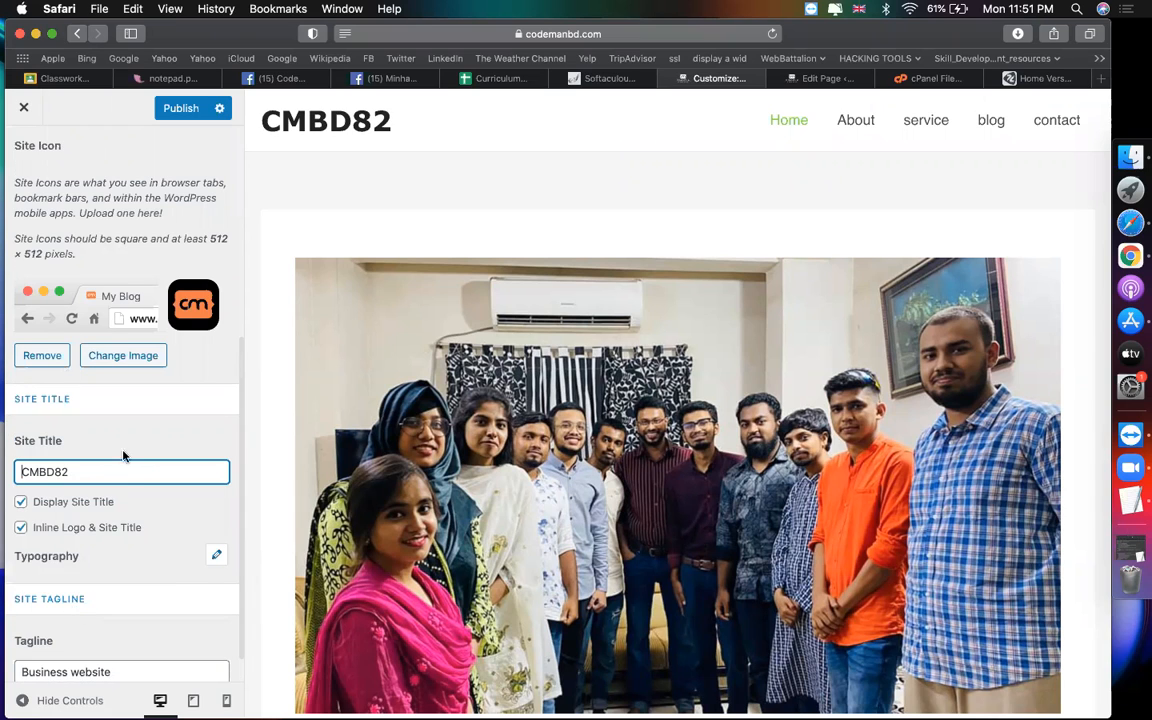
pyautogui.scroll(3, 140, 487)
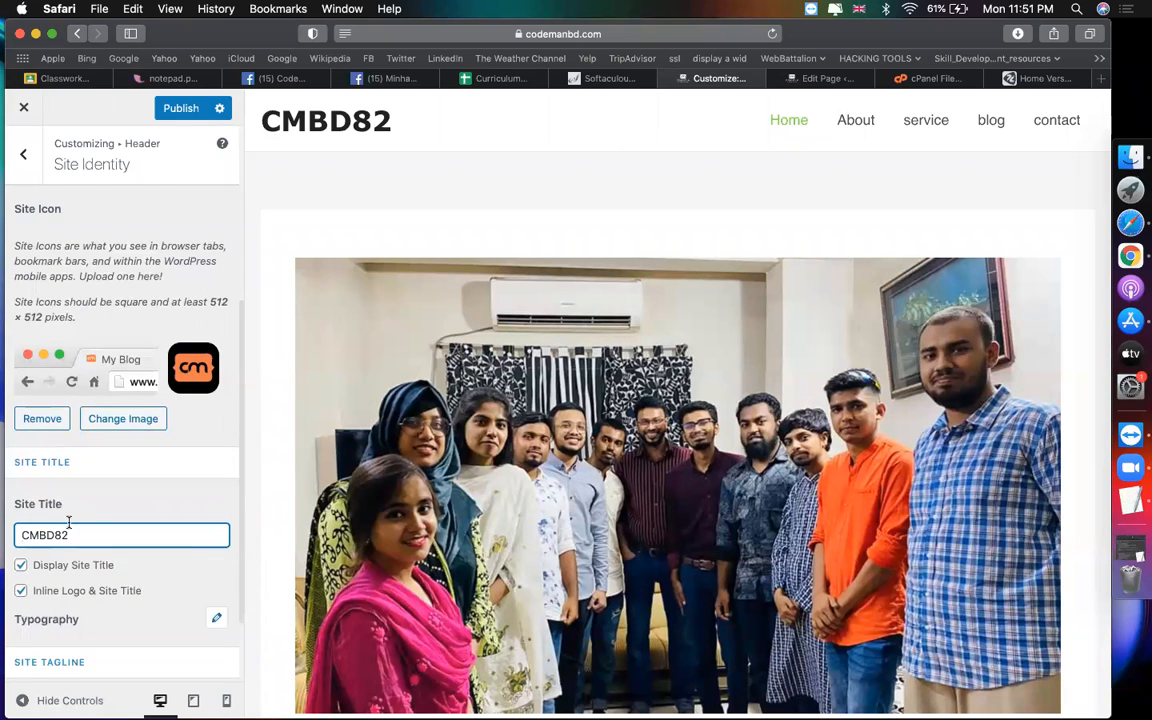
pyautogui.scroll(-2, 69, 521)
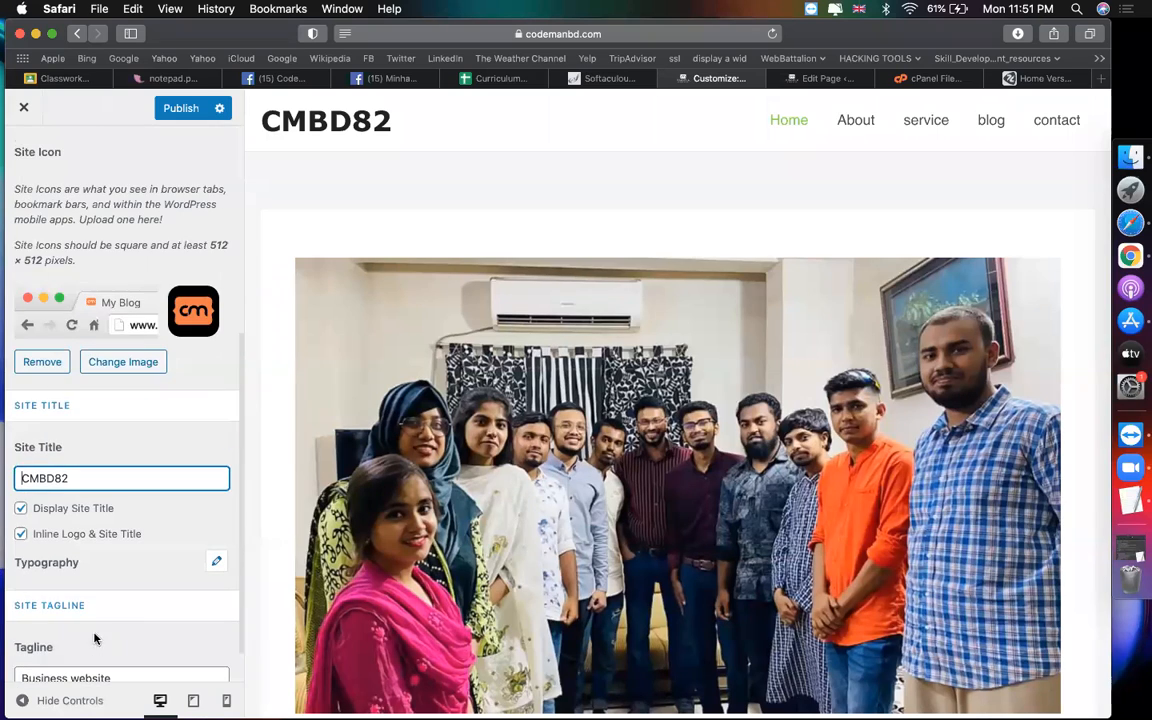
pyautogui.scroll(-2, 160, 645)
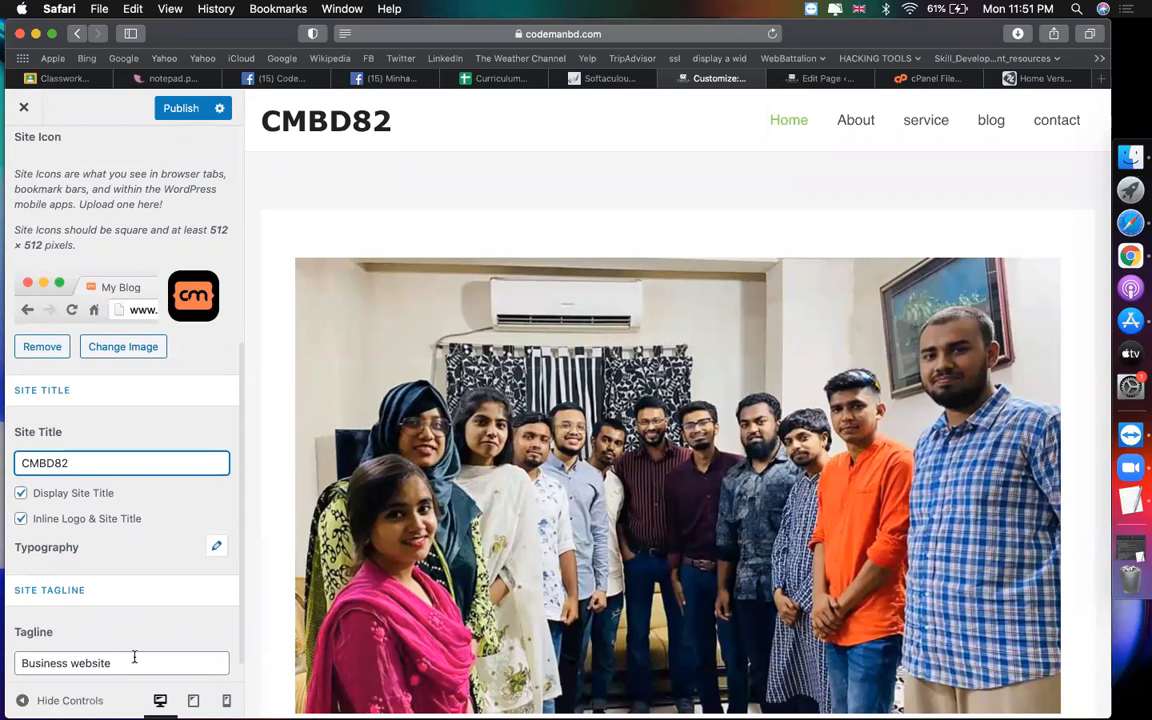
pyautogui.scroll(5, 113, 591)
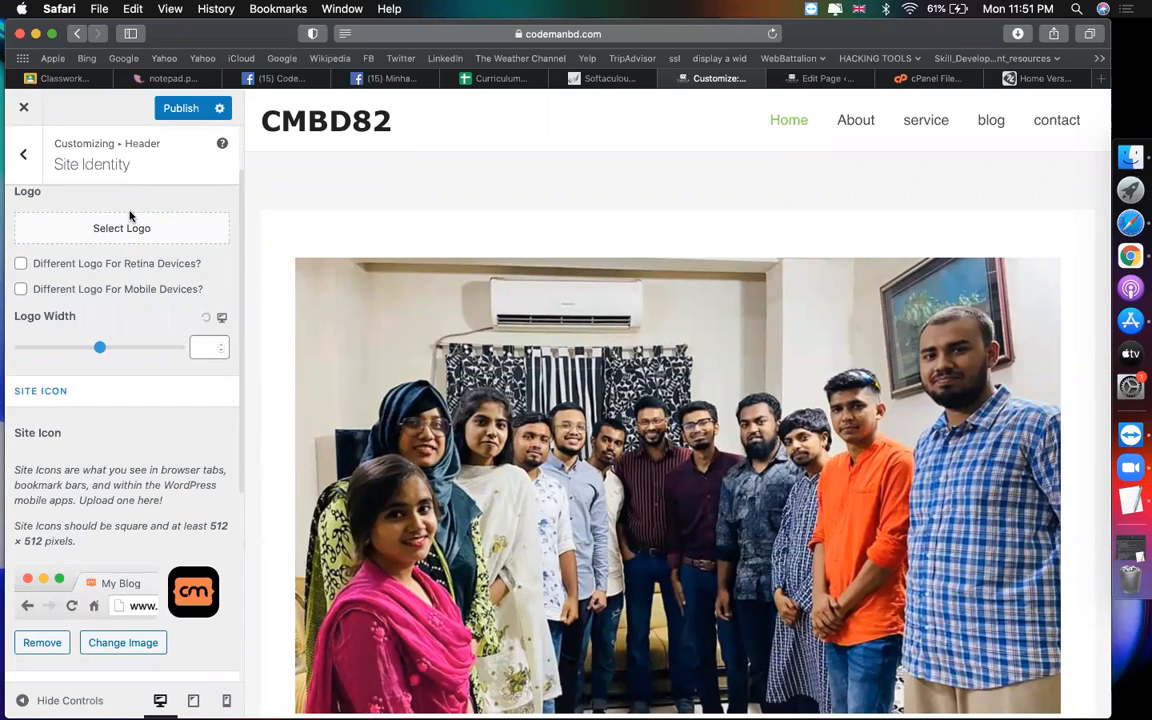
pyautogui.scroll(2, 137, 226)
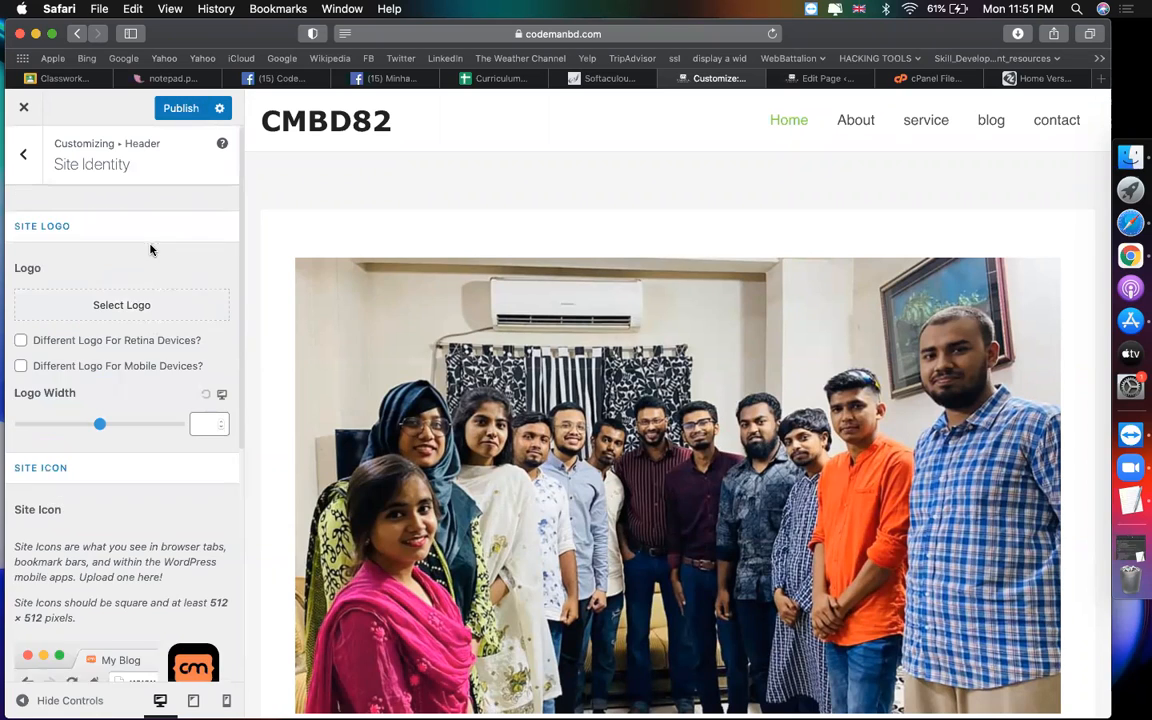
# Step: Choose the orange cm image as the site logo, cropped to its full height
pyautogui.click(121, 307)
pyautogui.click(440, 330)
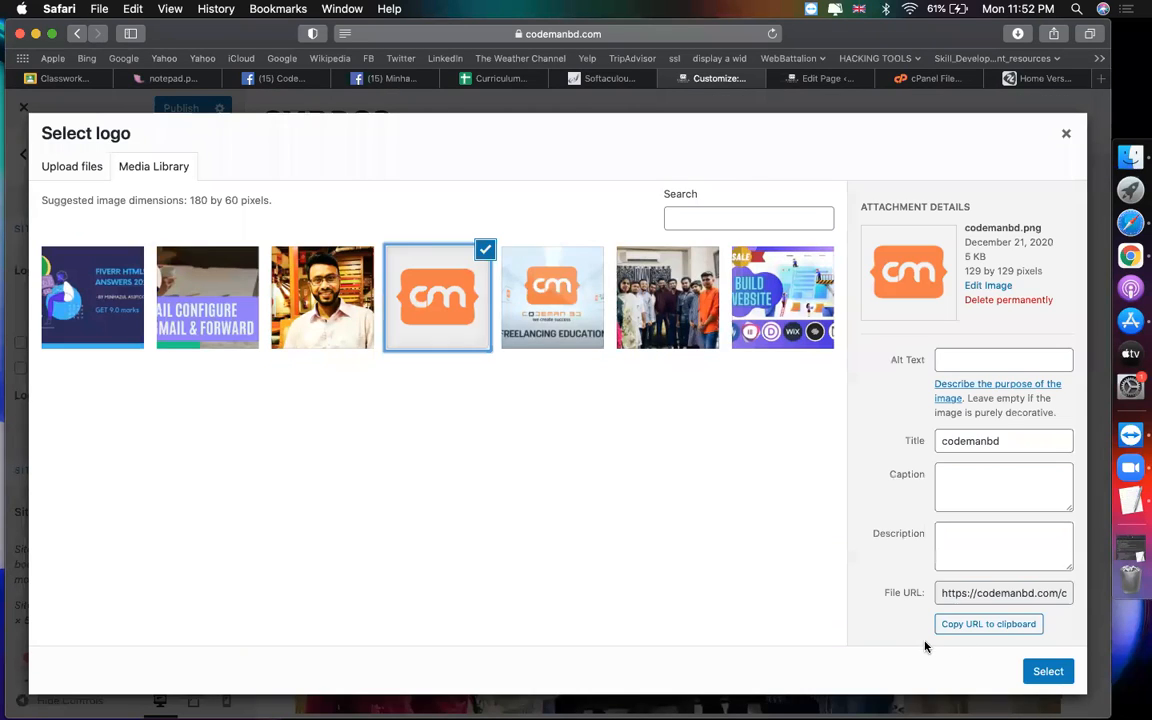
pyautogui.click(1046, 671)
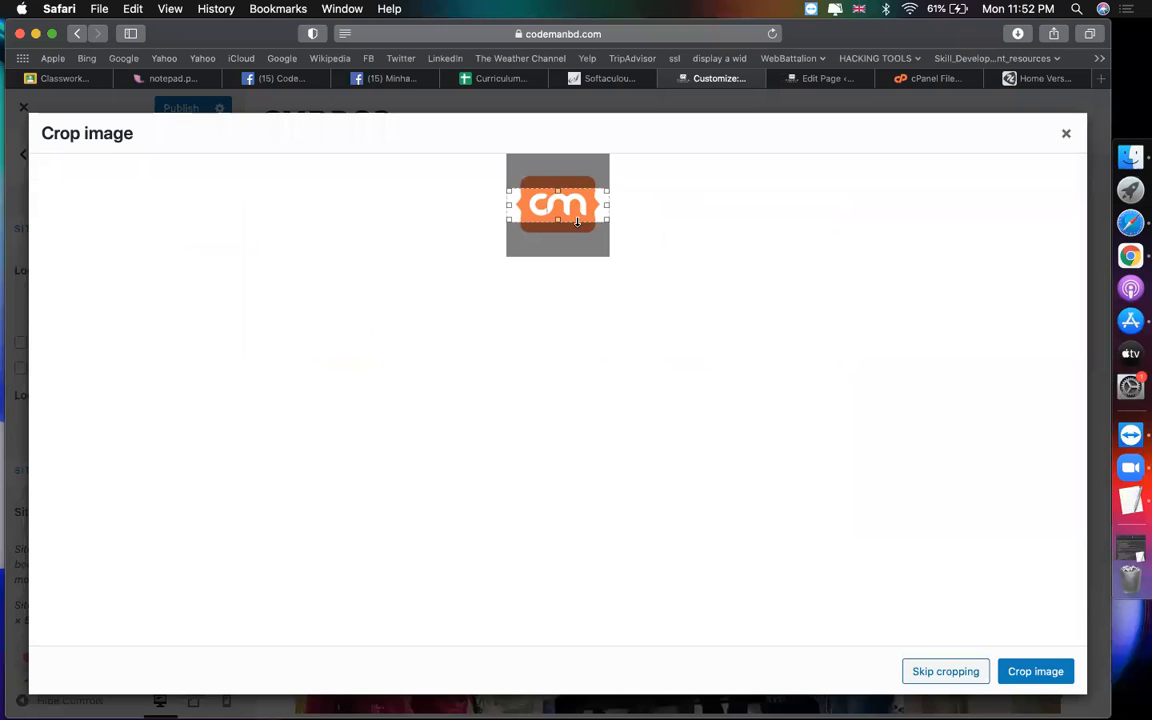
pyautogui.moveTo(557, 190); pyautogui.dragTo(558, 150)
pyautogui.moveTo(557, 222); pyautogui.dragTo(556, 265)
pyautogui.click(1038, 676)
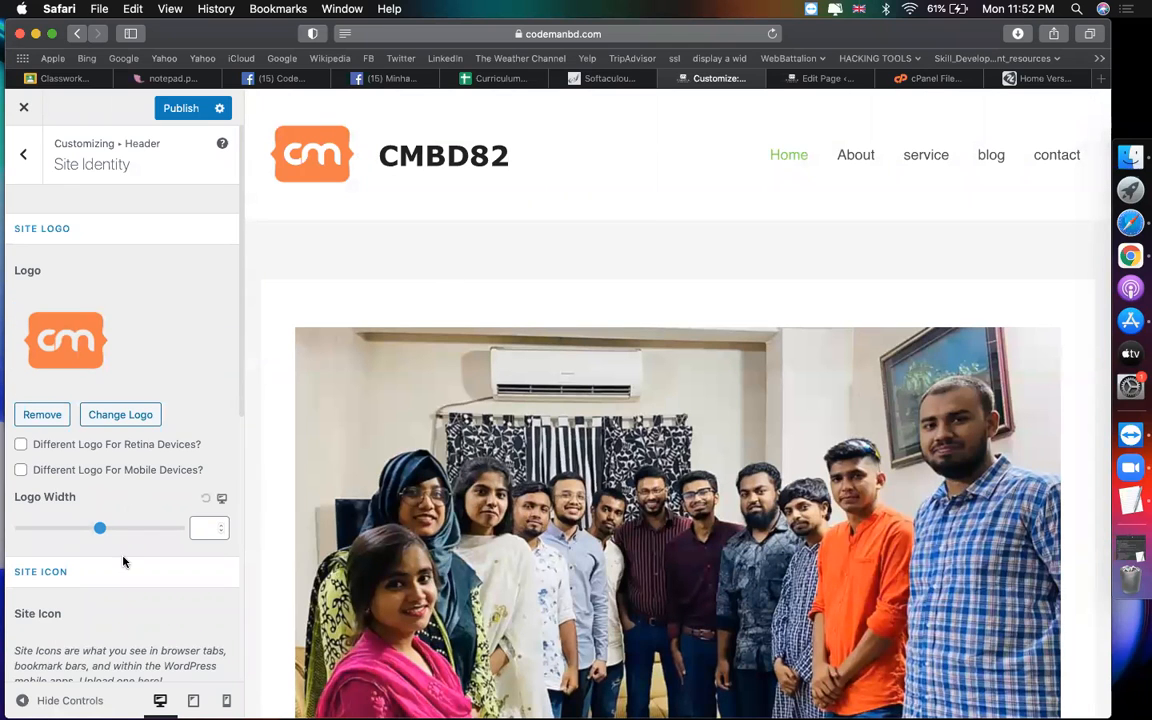
# Step: Scroll the preview to check the header with the new logo beside CMBD82
pyautogui.scroll(-3, 123, 557)
pyautogui.scroll(1, 118, 420)
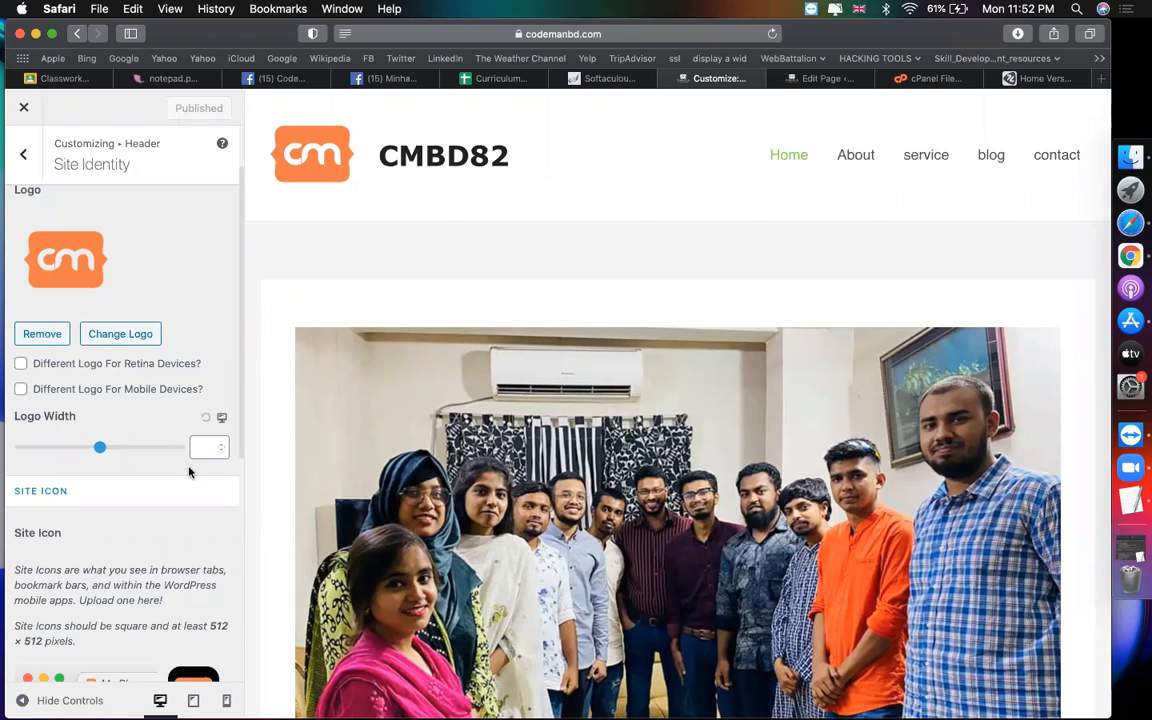
pyautogui.scroll(2, 162, 519)
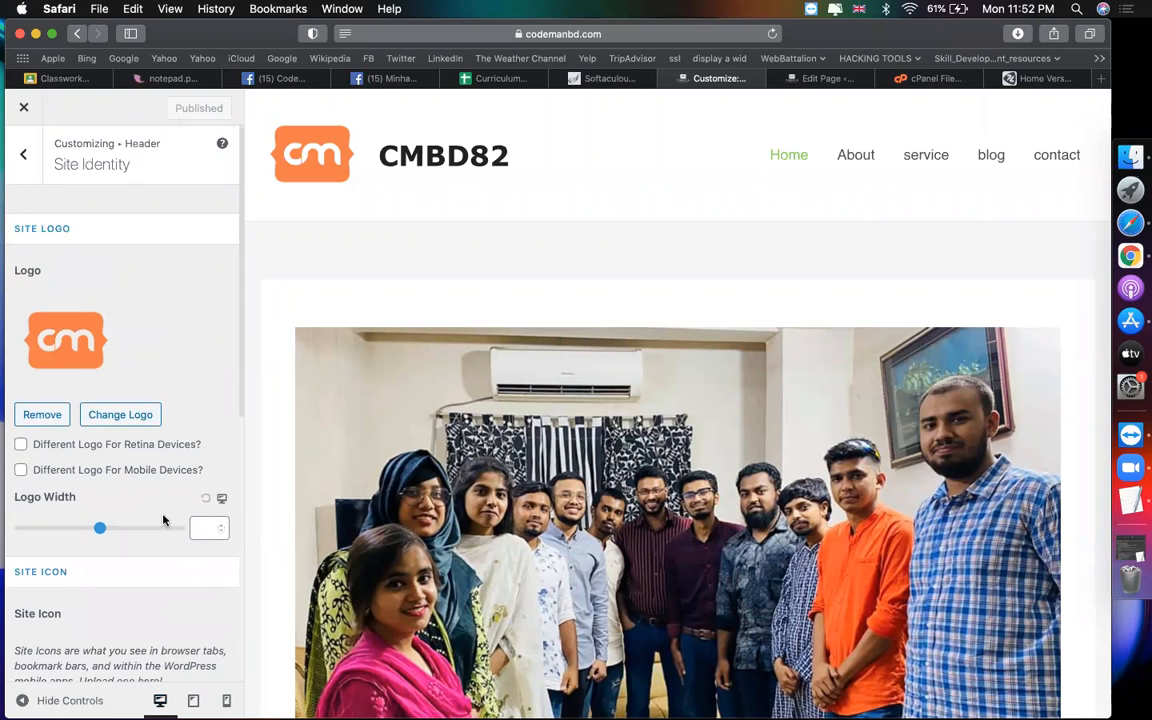
pyautogui.scroll(-10, 492, 521)
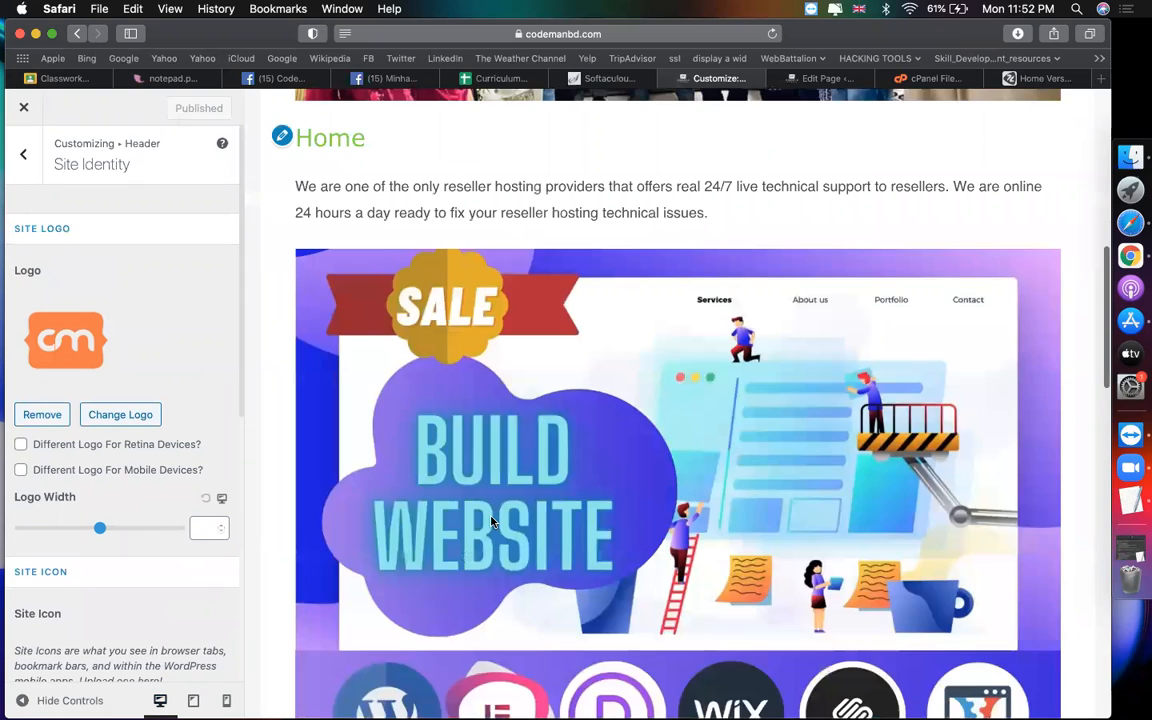
pyautogui.scroll(-5, 492, 521)
pyautogui.scroll(6, 492, 521)
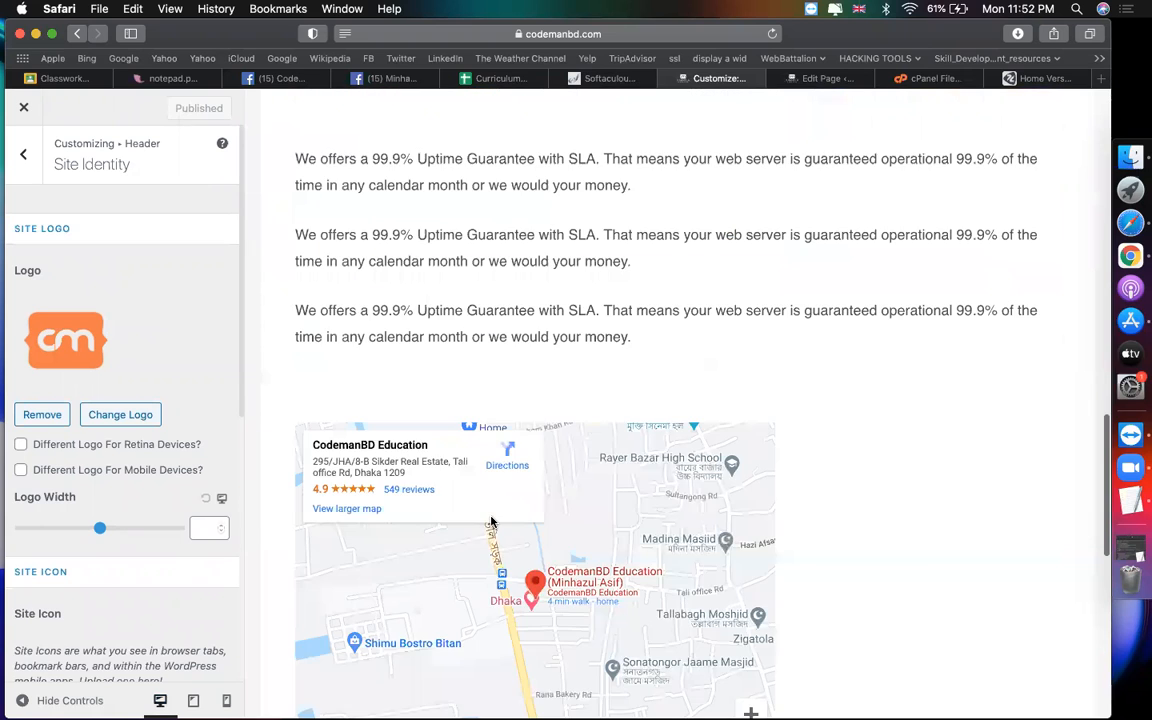
pyautogui.scroll(-4, 540, 535)
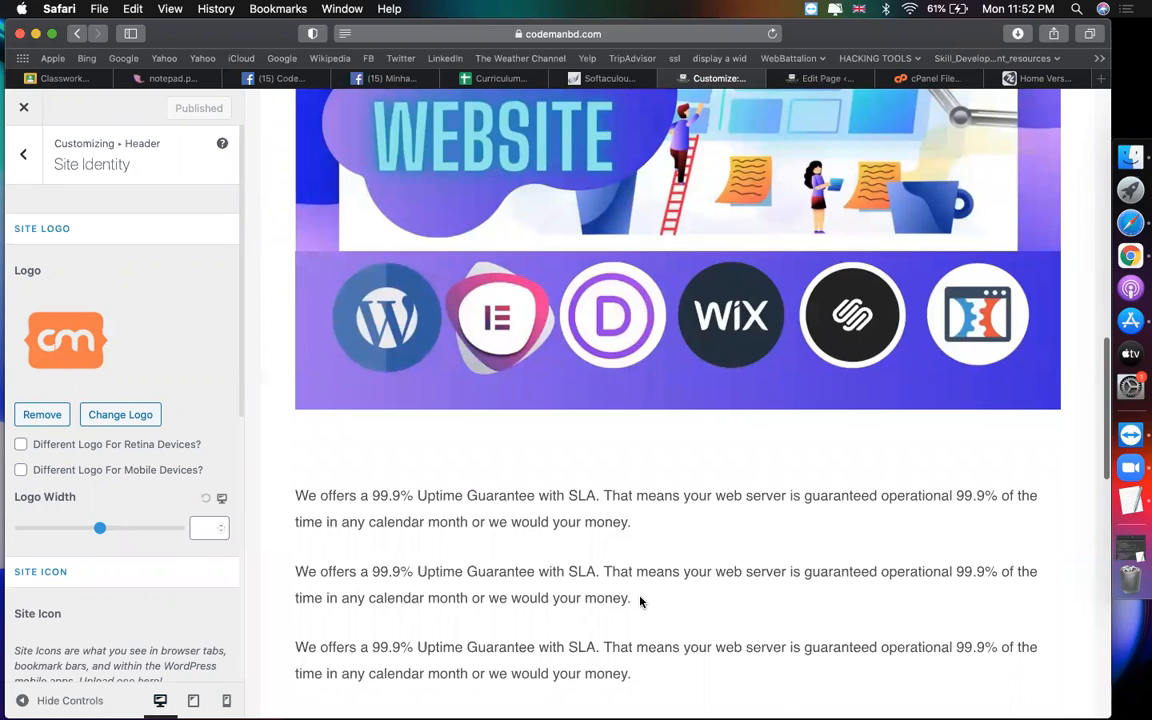
# Step: Browse the zorait.com reference site
pyautogui.click(1010, 80)
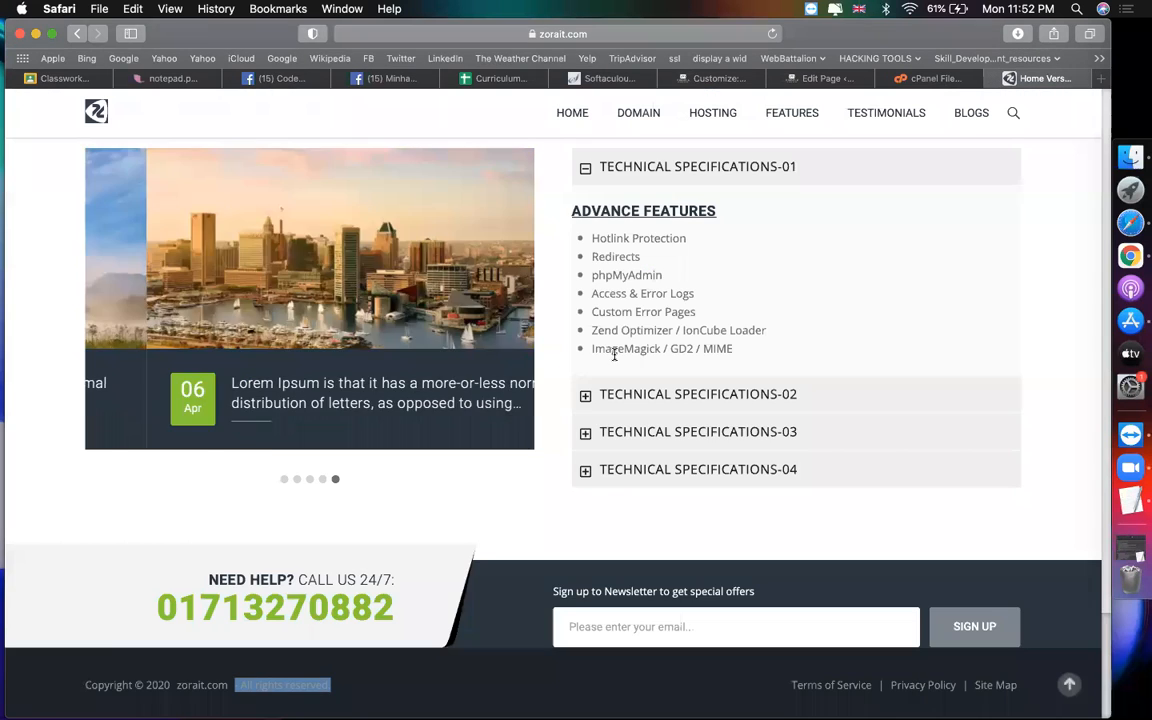
pyautogui.scroll(-6, 612, 355)
pyautogui.scroll(3, 615, 354)
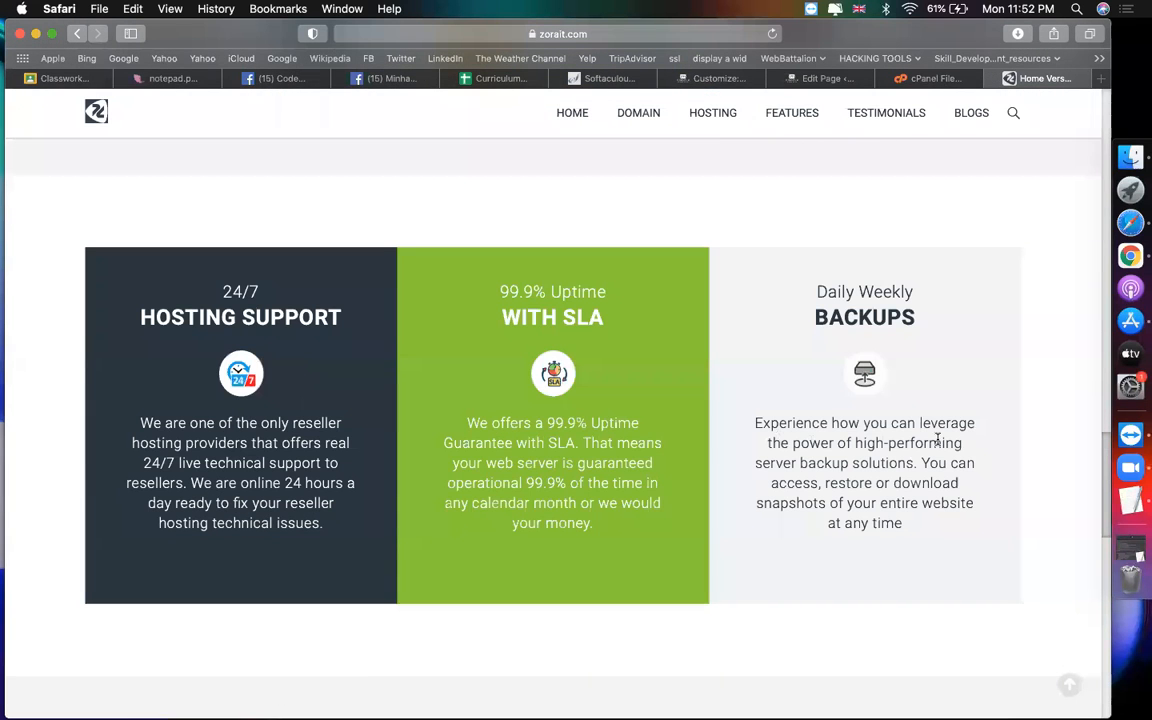
pyautogui.scroll(6, 348, 430)
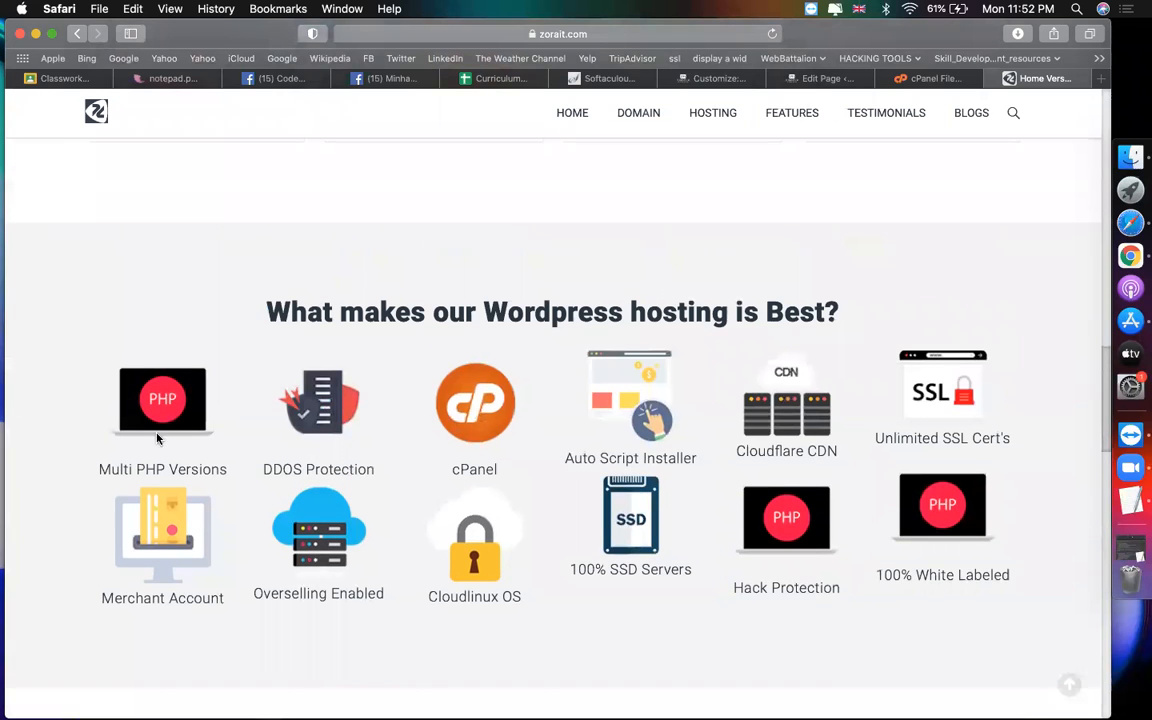
pyautogui.scroll(8, 877, 414)
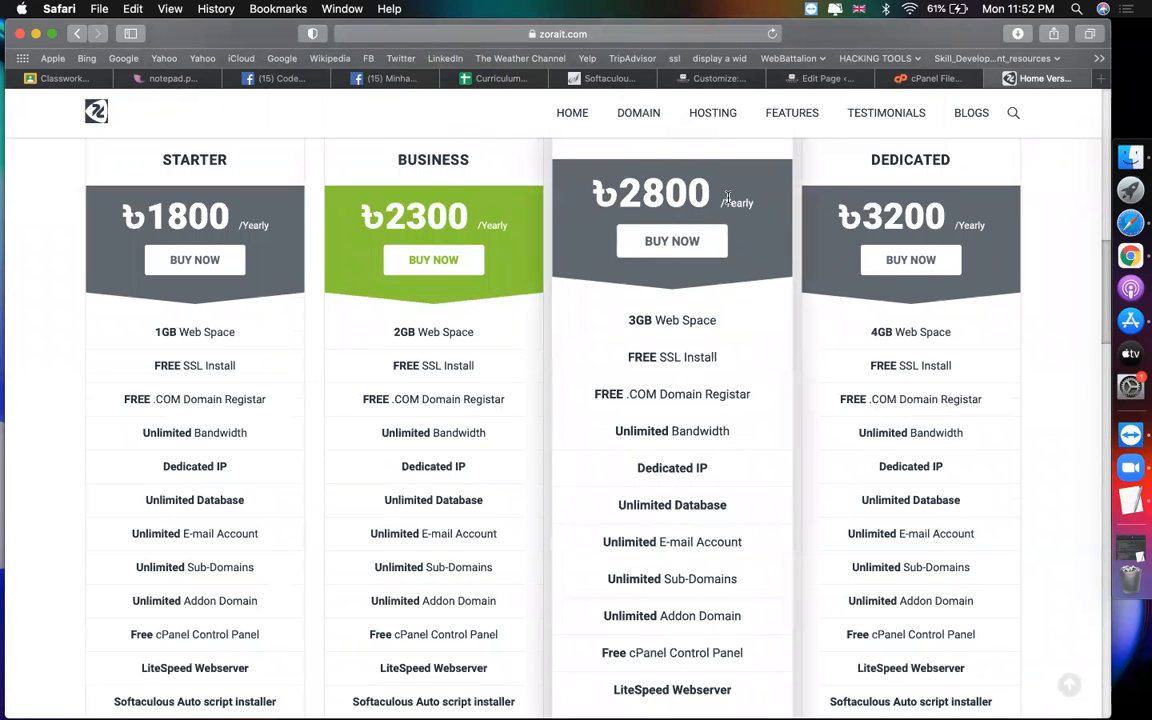
# Step: Select the new site's Home page address, then bring up Classroom's Create options
pyautogui.click(805, 80)
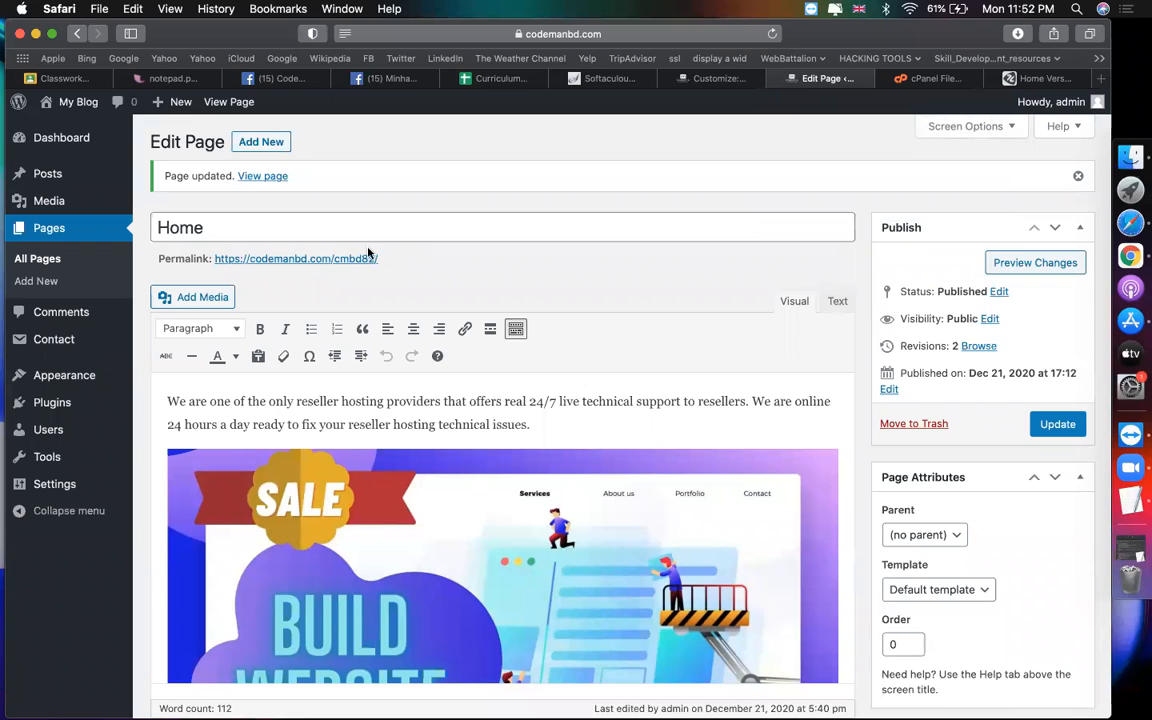
pyautogui.tripleClick(420, 262)
pyautogui.click(720, 80)
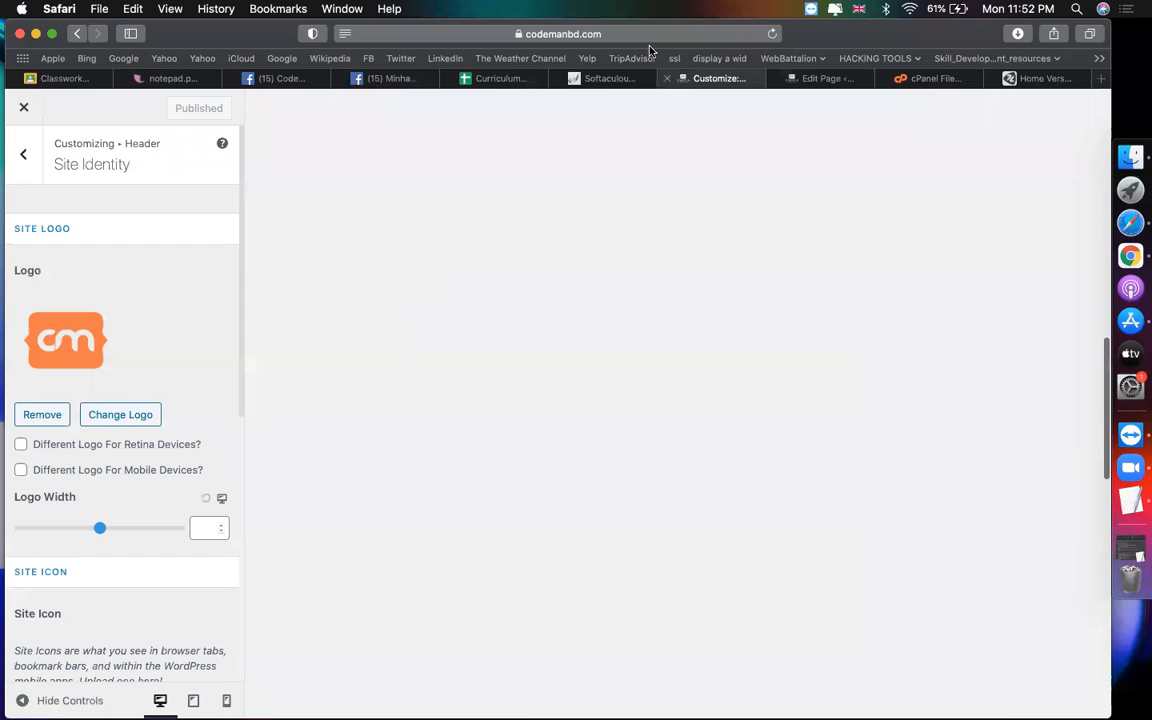
pyautogui.click(818, 78)
pyautogui.click(645, 33)
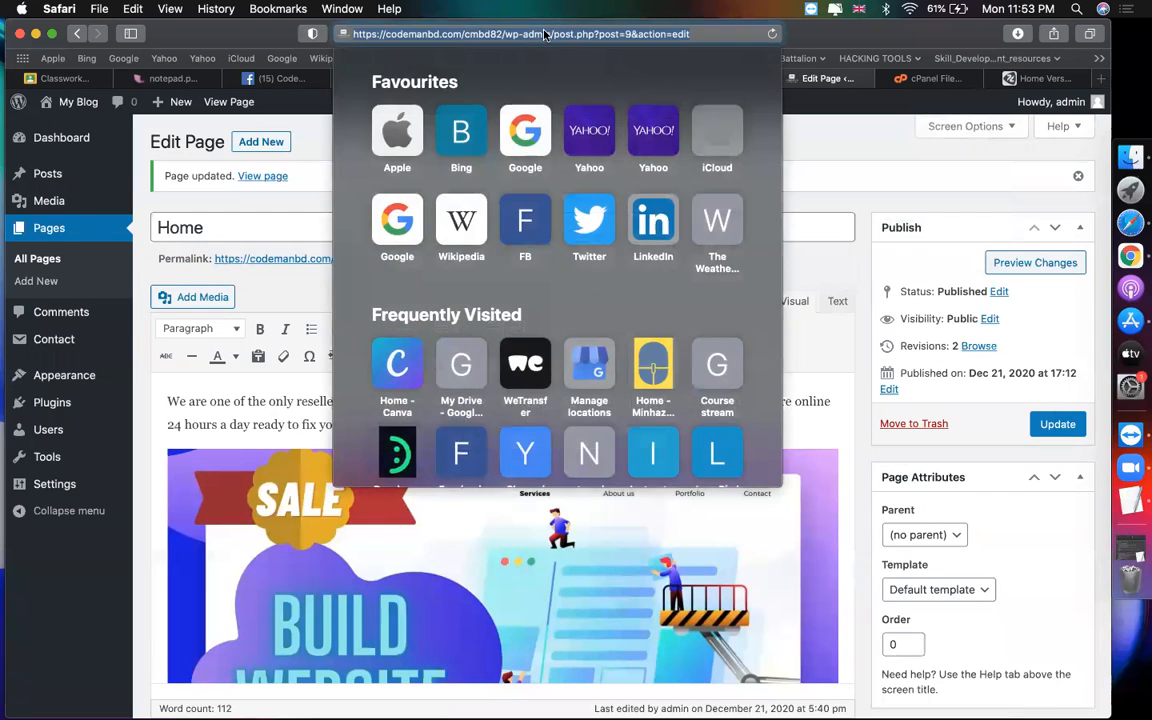
pyautogui.click(503, 34)
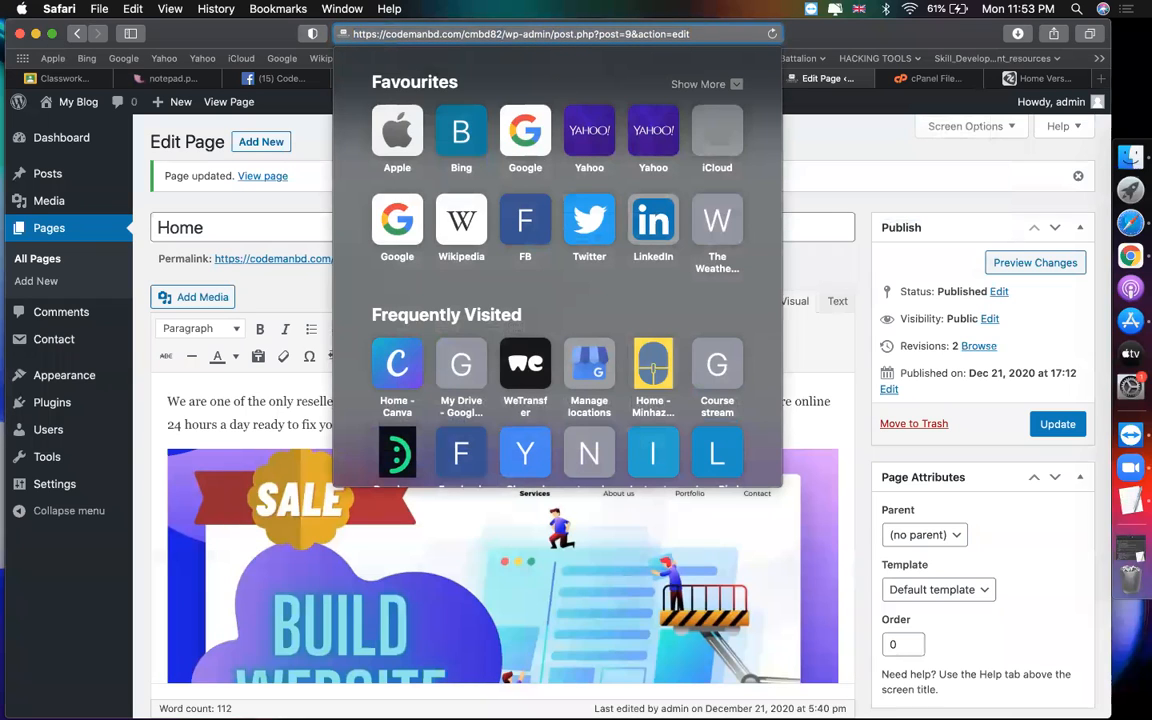
pyautogui.click(68, 78)
pyautogui.click(318, 173)
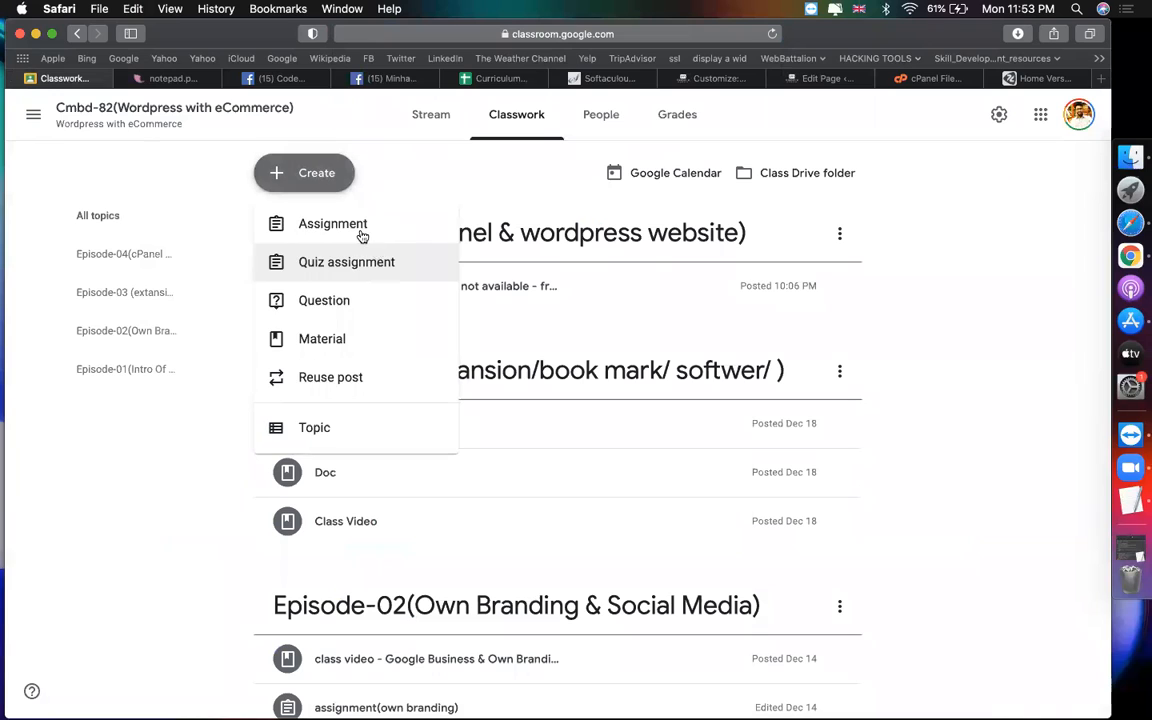
# Step: Start an assignment 'assignment(create business website)' whose first instruction links the site to copy
pyautogui.click(360, 231)
pyautogui.write('assign')
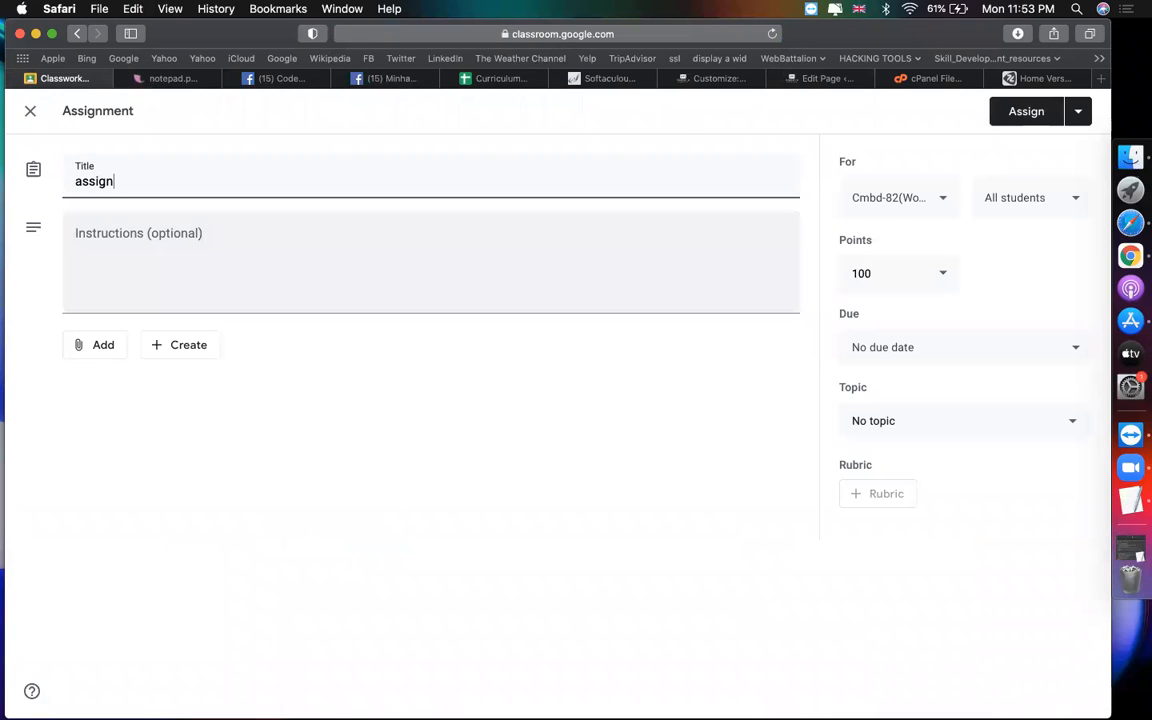
pyautogui.write('ment(create business')
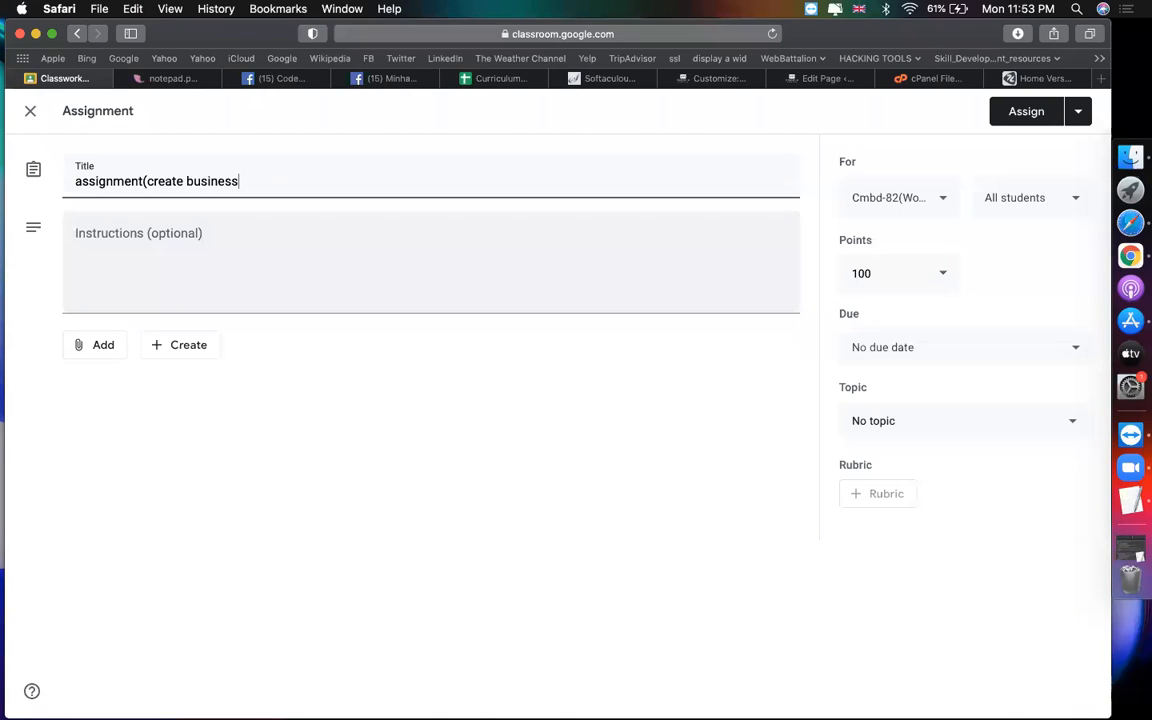
pyautogui.write(' website')
pyautogui.click(346, 278)
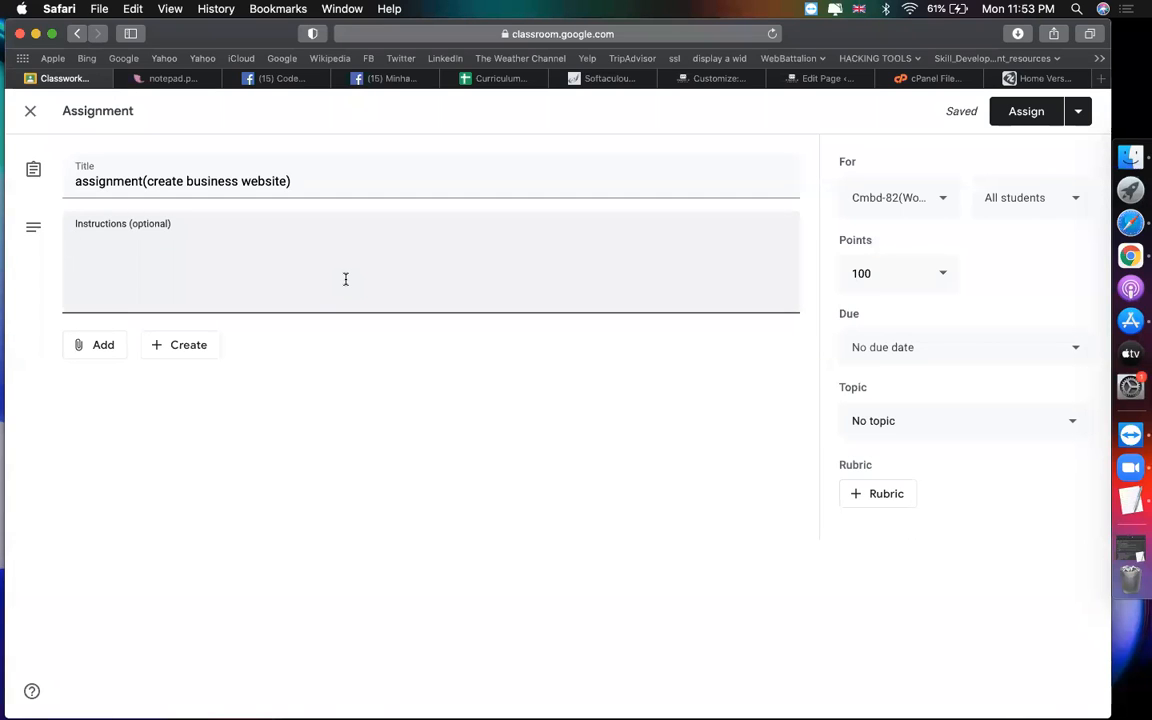
pyautogui.write('- create a same to same website as ')
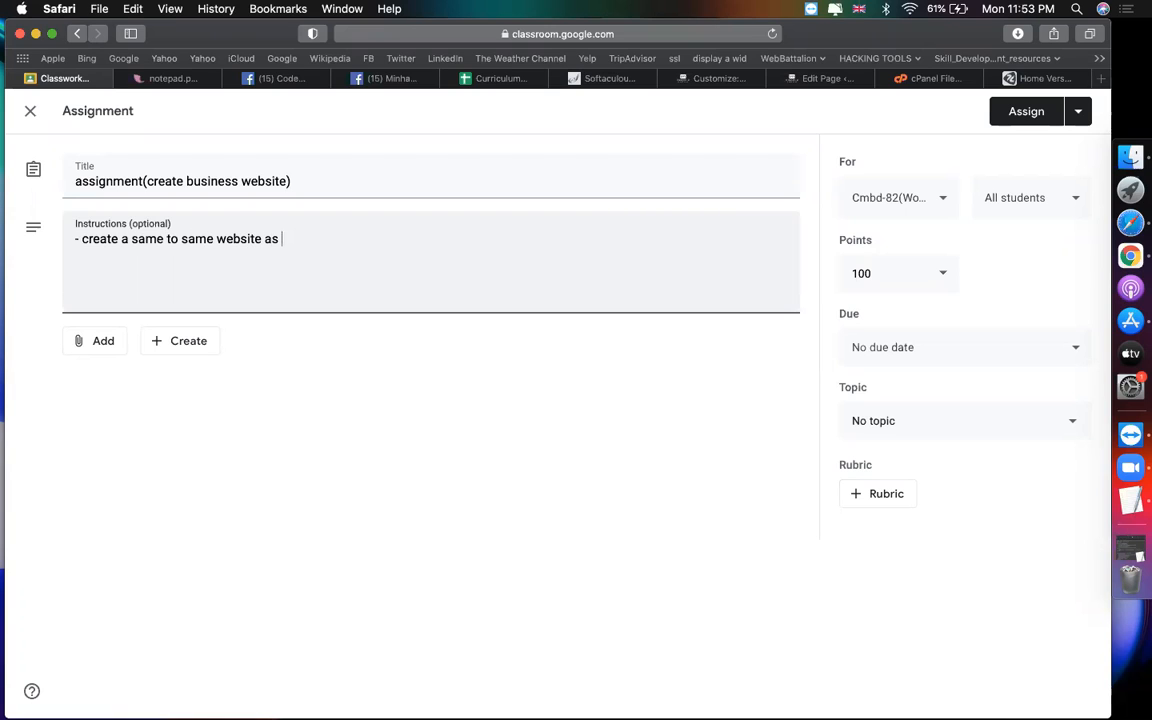
pyautogui.write('this link :')
pyautogui.write('https://codemanbd.com/cmbd82/')
# Step: Add the line '- HOME | ABOUT | SERVICE | BLOG | CONTACT - PUBLISH 2/3 BLOGS'
pyautogui.write('- ')
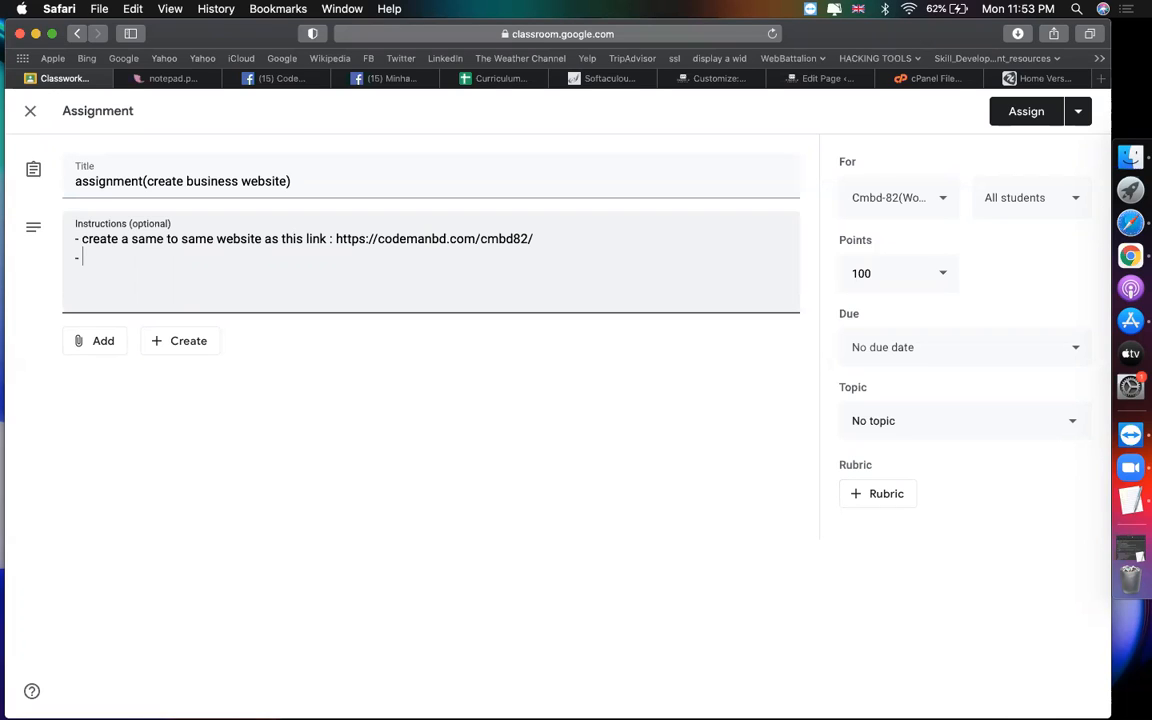
pyautogui.write('HOME | ABOUT | SERVICE ')
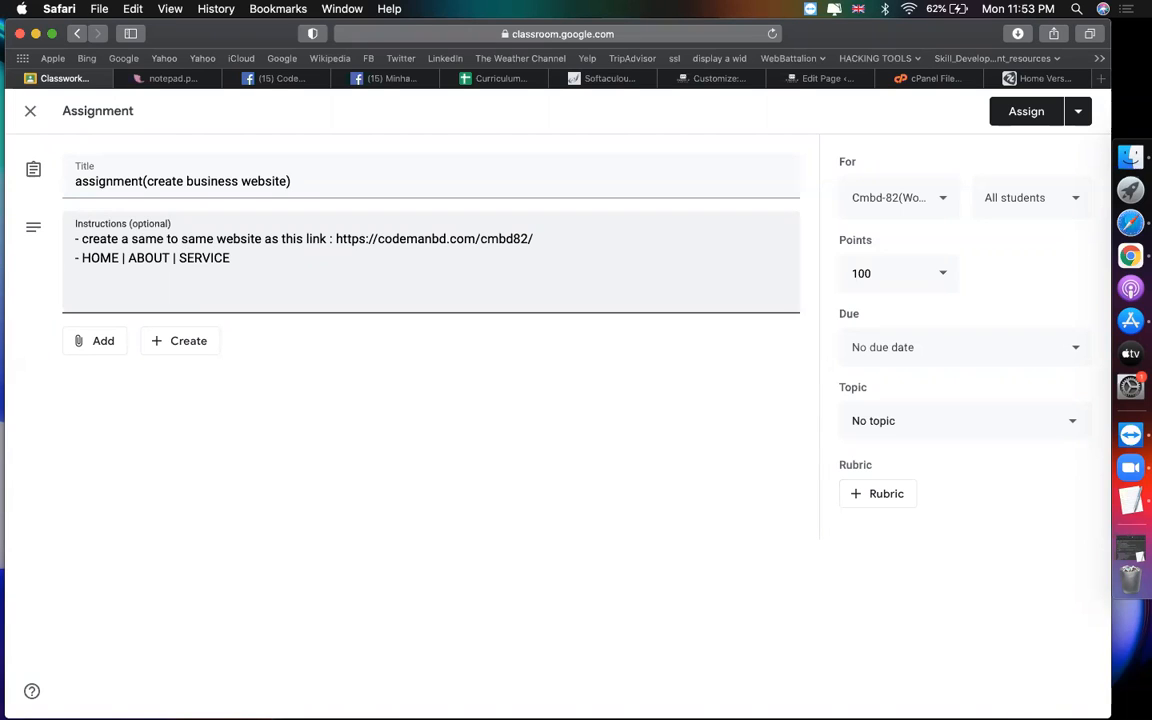
pyautogui.write('| BLOG | CONTACT ')
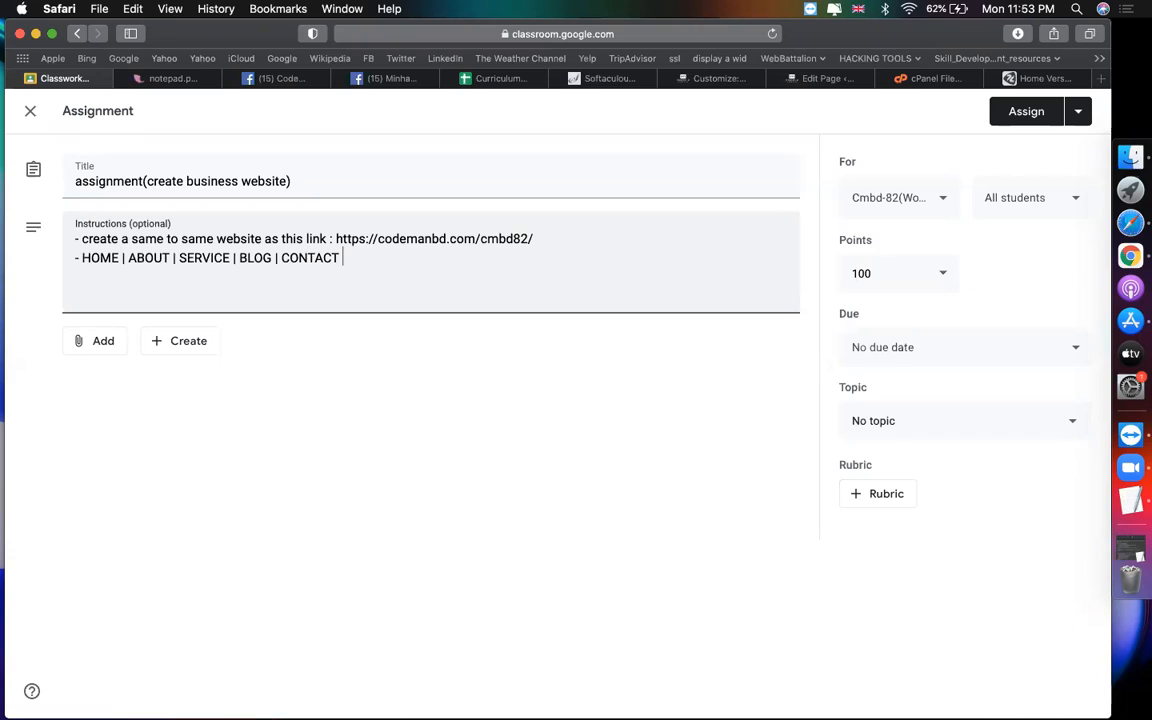
pyautogui.write('- PUBLISH 2 BLOGS')
pyautogui.click(145, 277)
pyautogui.write('/3')
pyautogui.press('Down')
# Step: Add instruction lines for Reading and Permalink settings, SET UP MENU, and Appearance > Customize
pyautogui.write('- SET UP SETT')
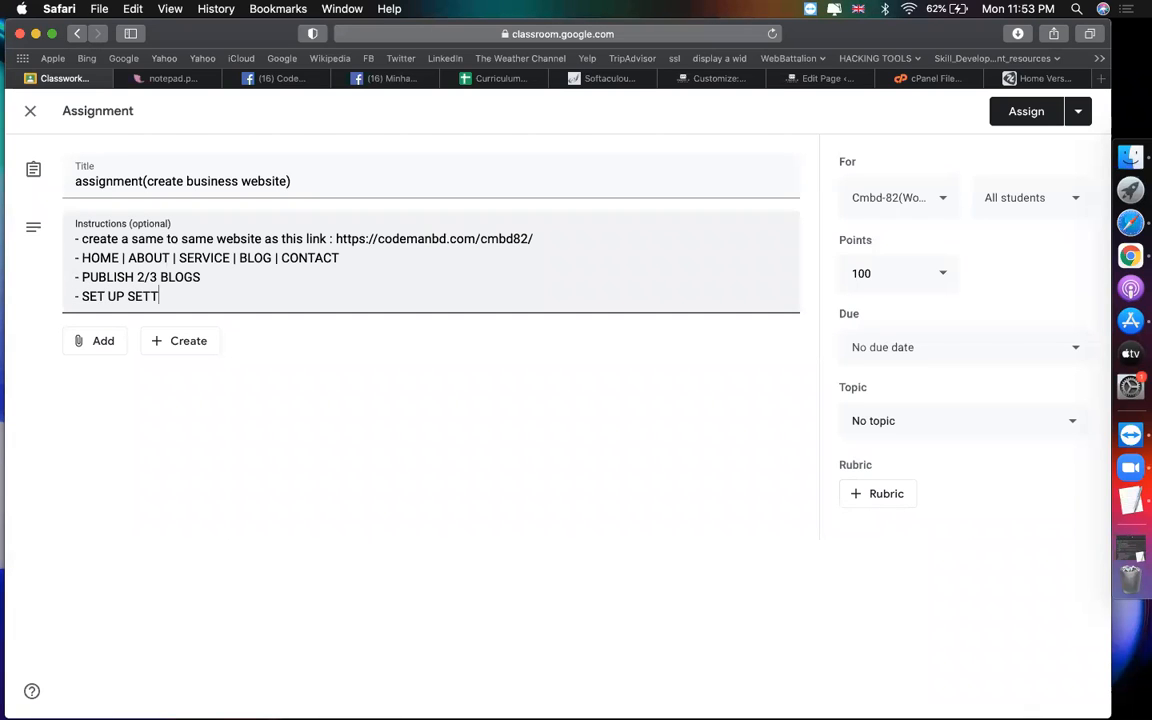
pyautogui.write('ING > READING')
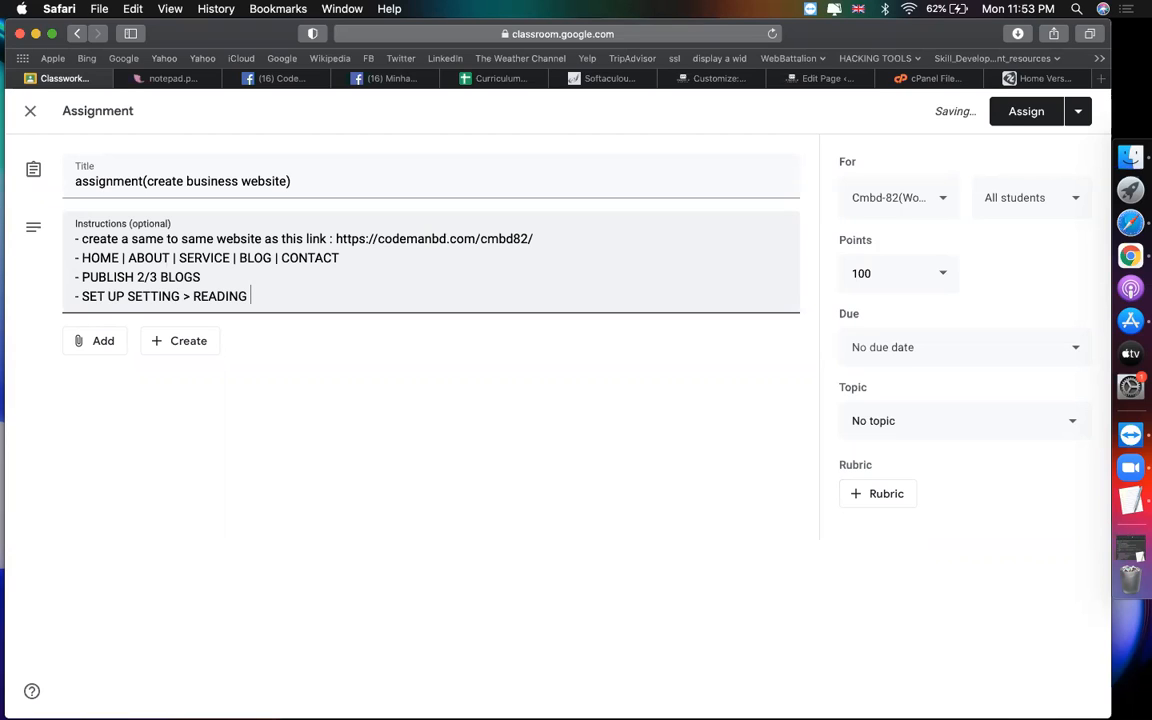
pyautogui.write(' + SETTING ')
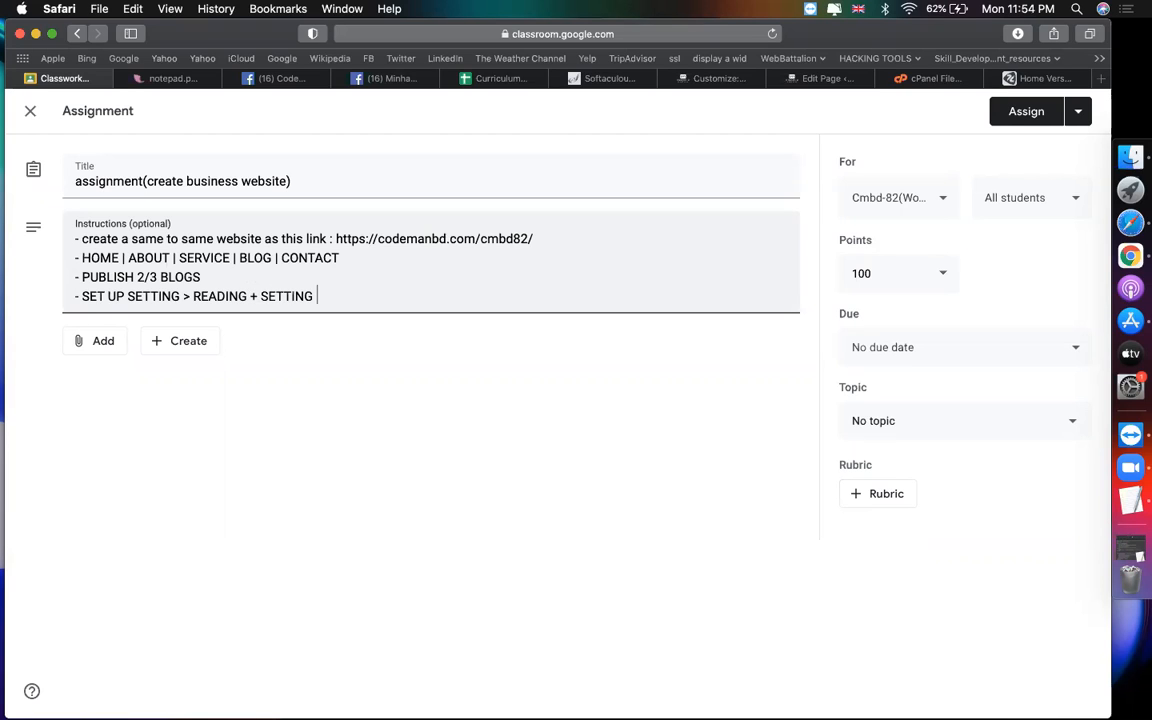
pyautogui.write('> PERMALINK')
pyautogui.press('Return')
pyautogui.write('- SE')
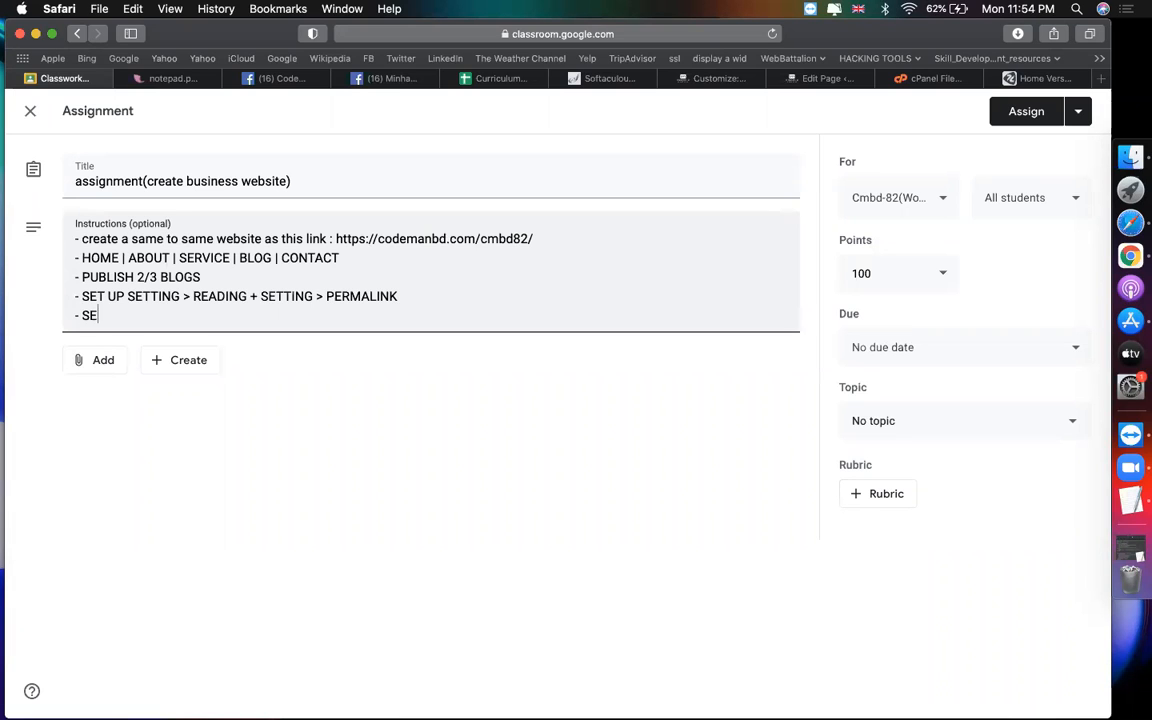
pyautogui.write('T UP MENY')
pyautogui.press('BackSpace')
pyautogui.write('UP MENU')
pyautogui.press('Return')
pyautogui.write('- CUSTO')
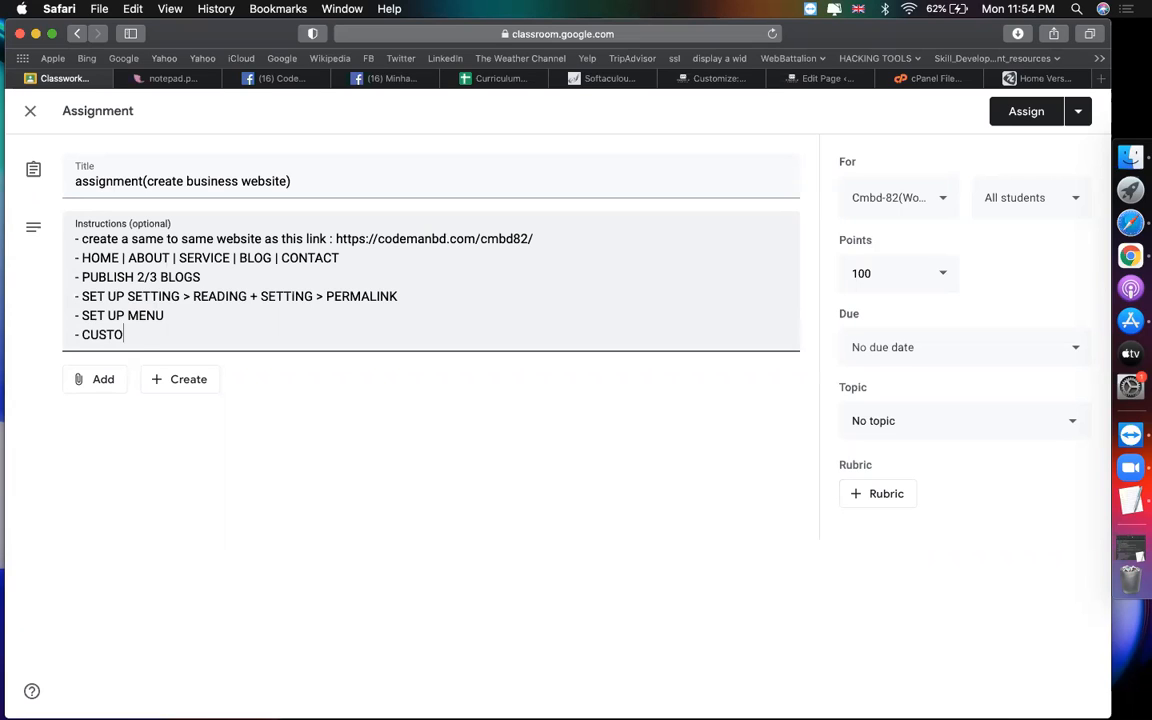
pyautogui.write('MIZE THE SITE BU')
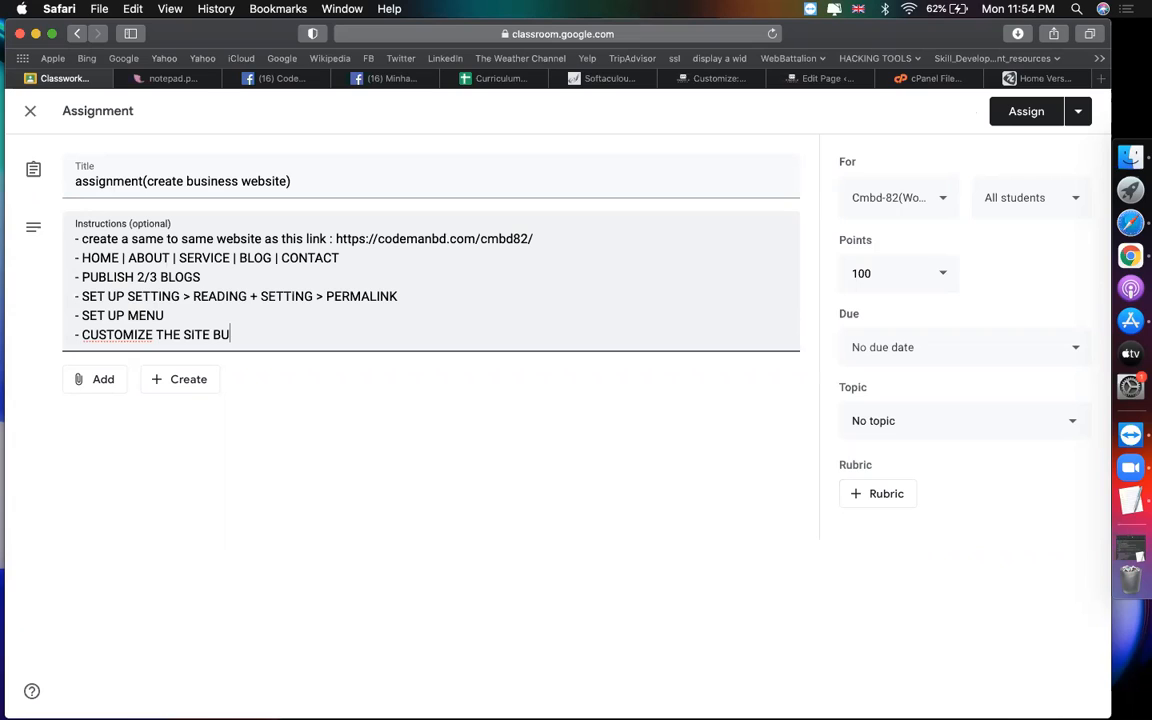
pyautogui.press('BackSpace')
pyautogui.write('Y >>> APPEARANCE > CUSTOMIZ')
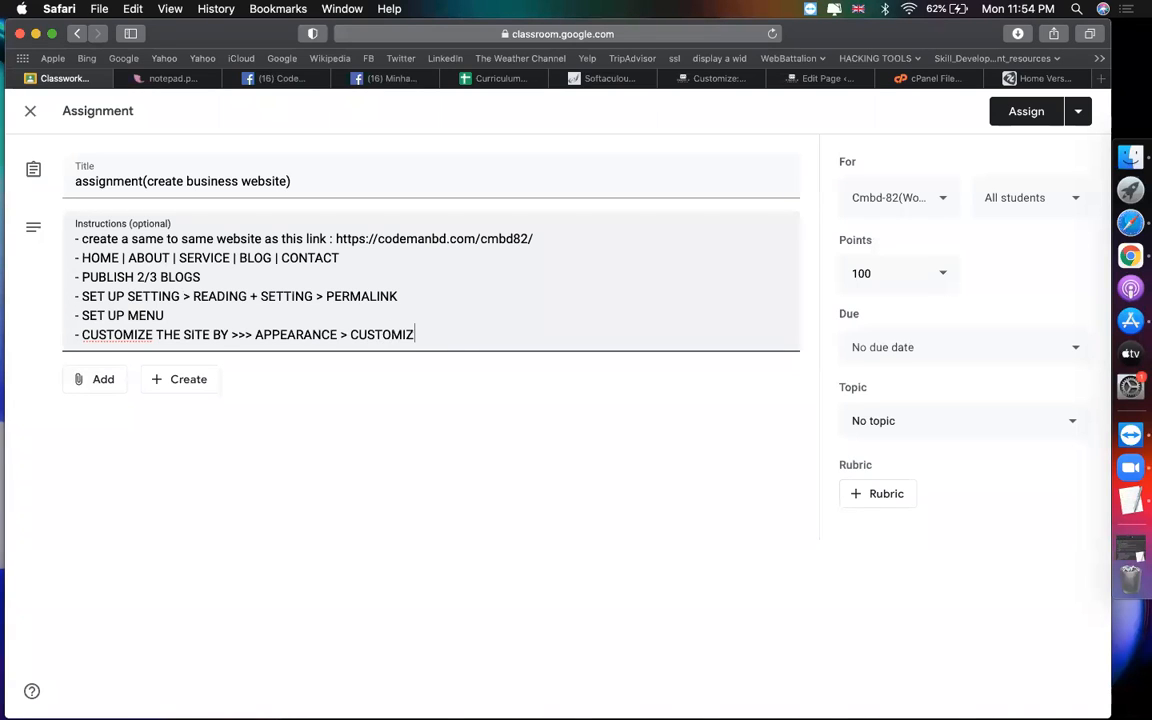
pyautogui.write('E OPTION')
pyautogui.press('Return')
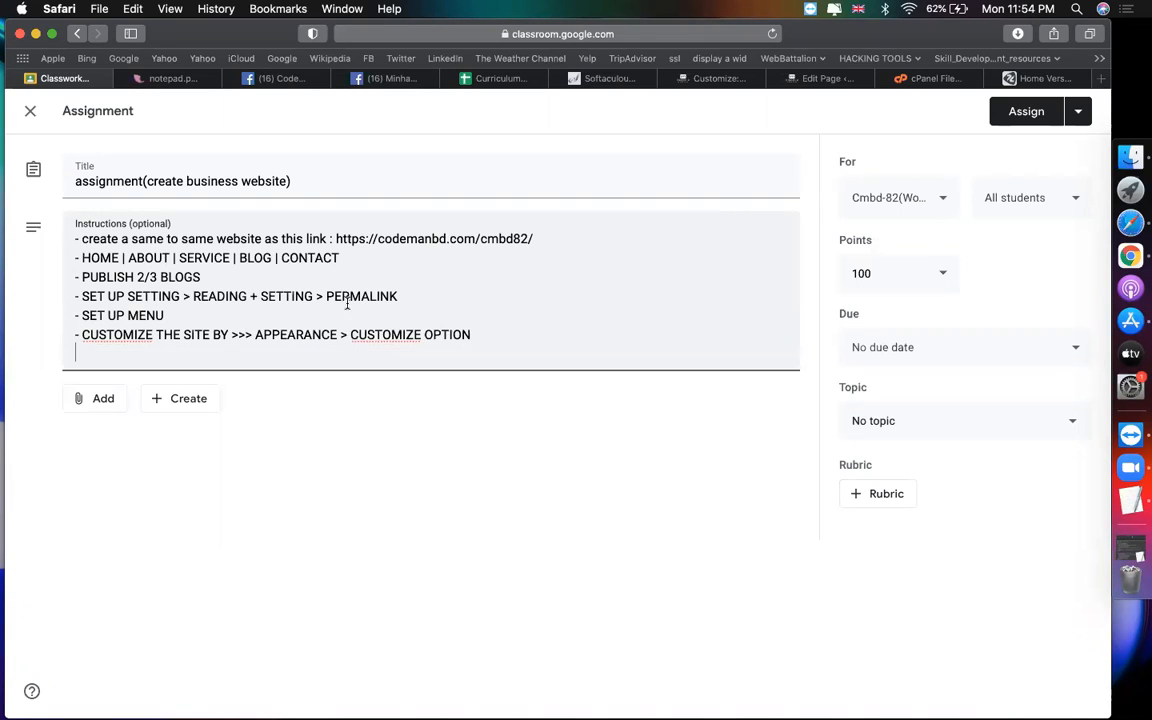
pyautogui.click(705, 78)
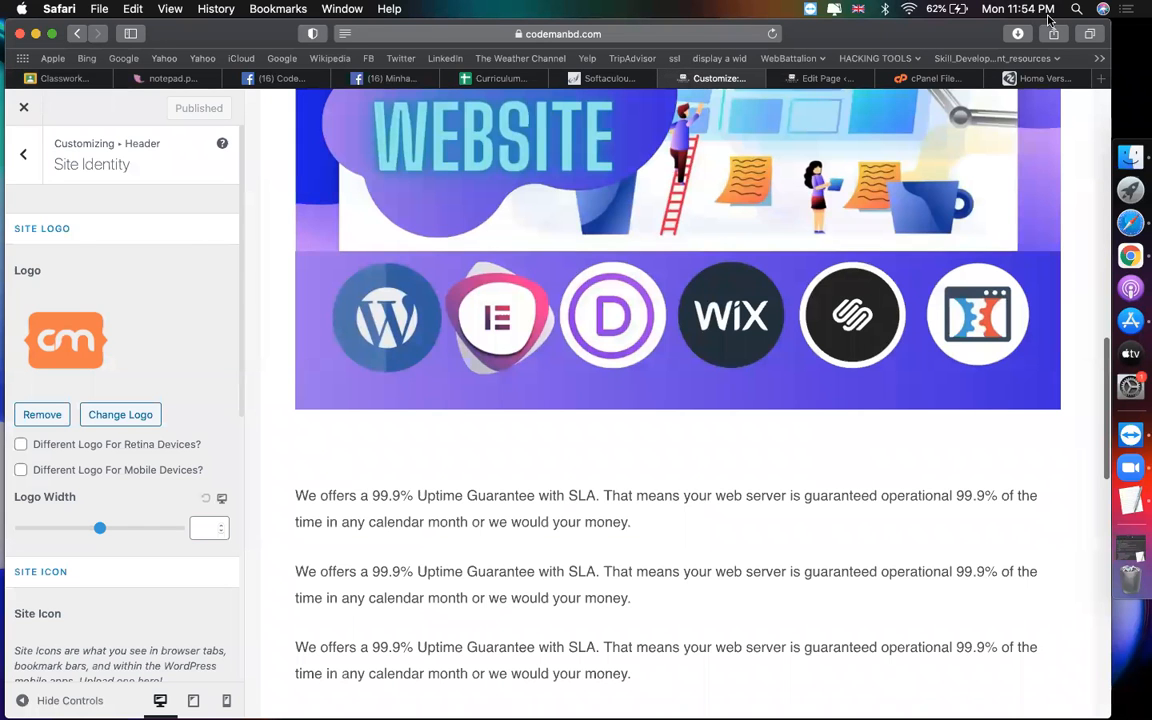
# Step: Add the instruction '- ADD SITE LOGO, SITE TITLE, TAGLINE FROM SITE IDEANTITY' to the assignment
pyautogui.click(11, 162)
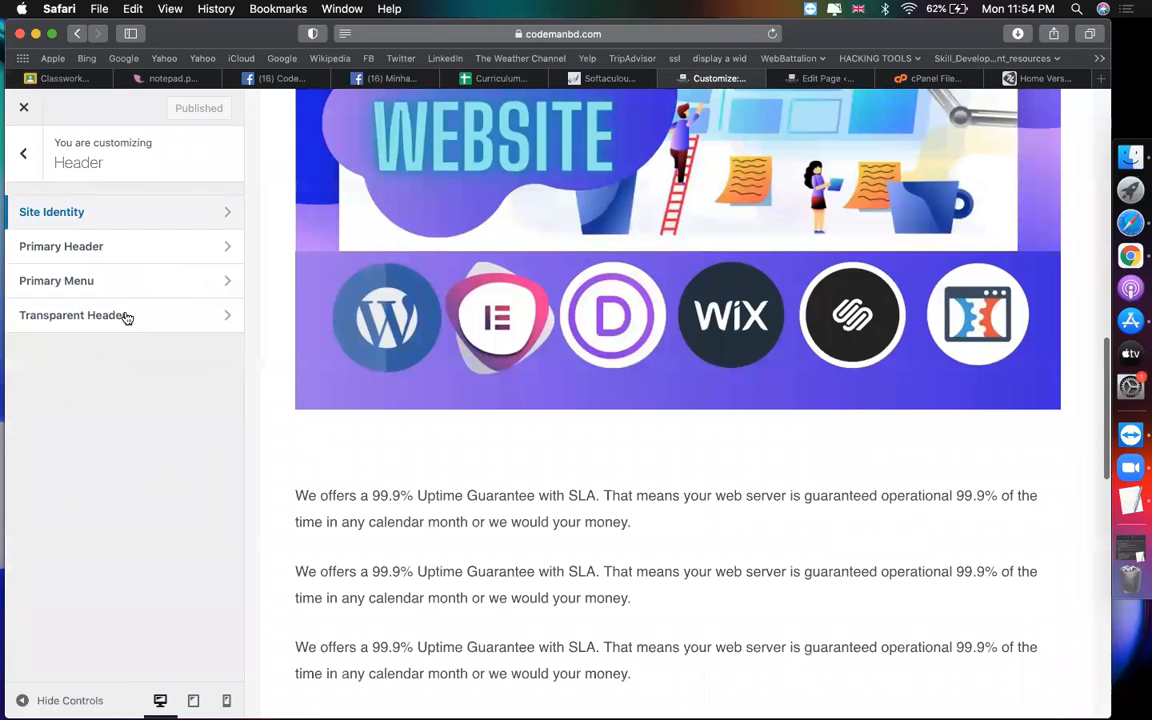
pyautogui.click(828, 79)
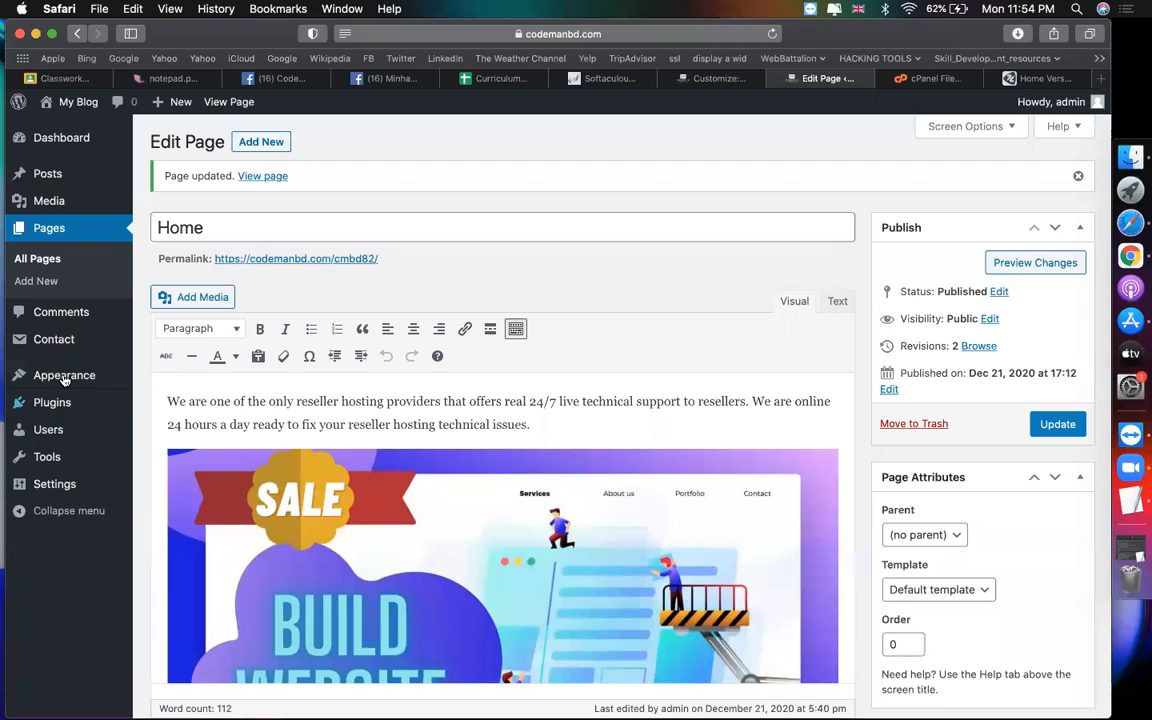
pyautogui.moveTo(64, 375)
pyautogui.click(62, 78)
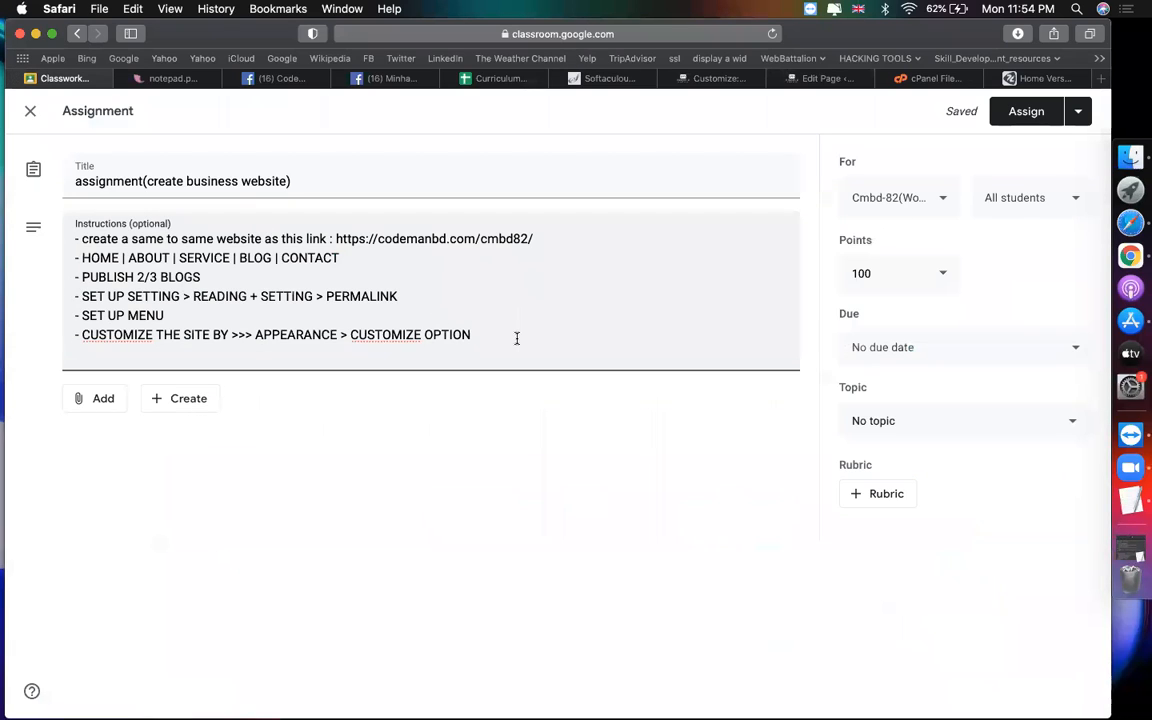
pyautogui.press('Return')
pyautogui.write('- ADD SITE ')
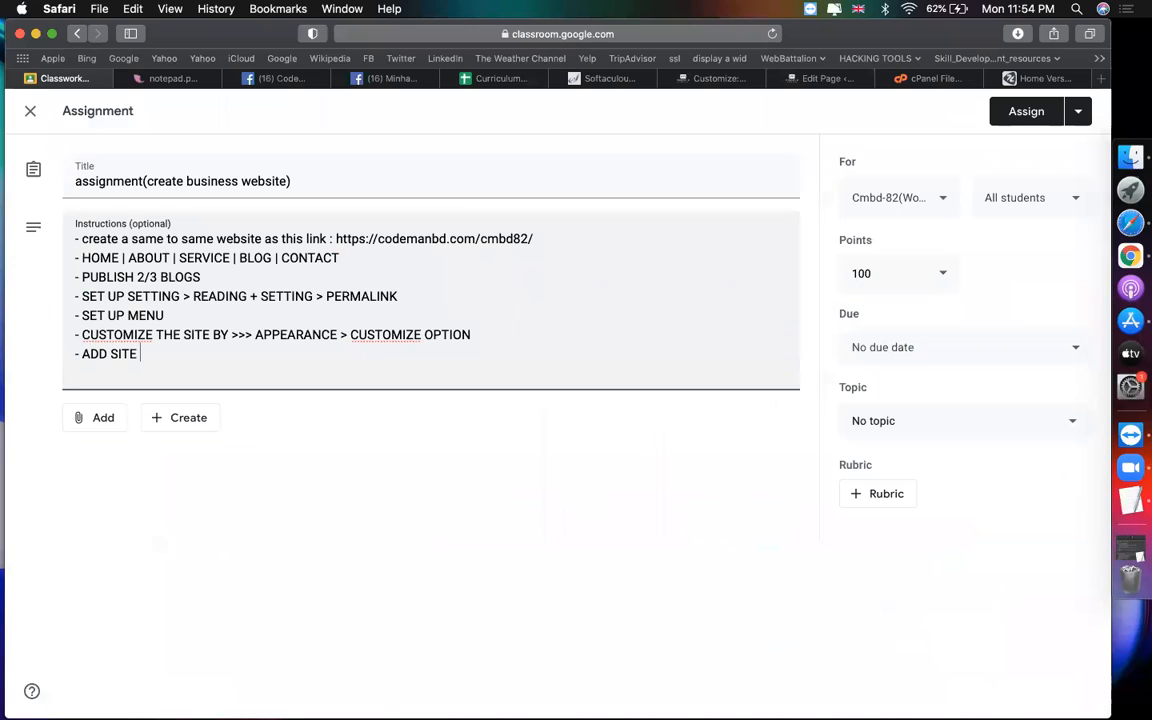
pyautogui.write('LOGO, SITE TITLE, TAG')
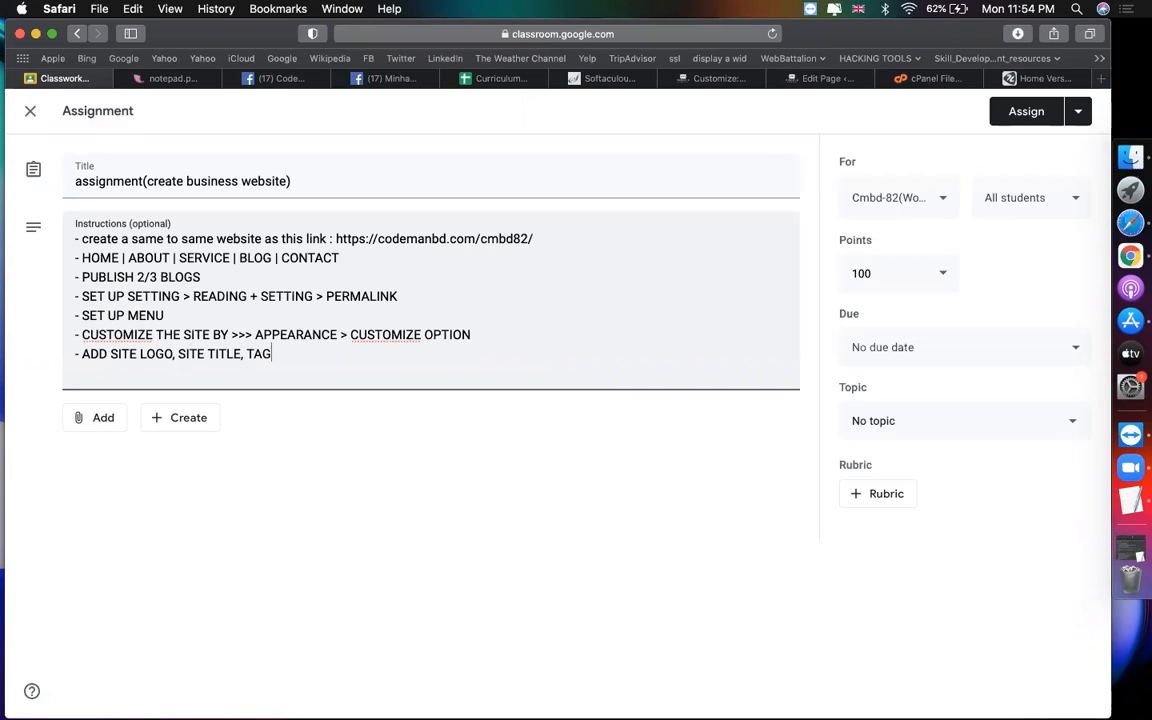
pyautogui.write('LINE FROM SITE IDEANTITY')
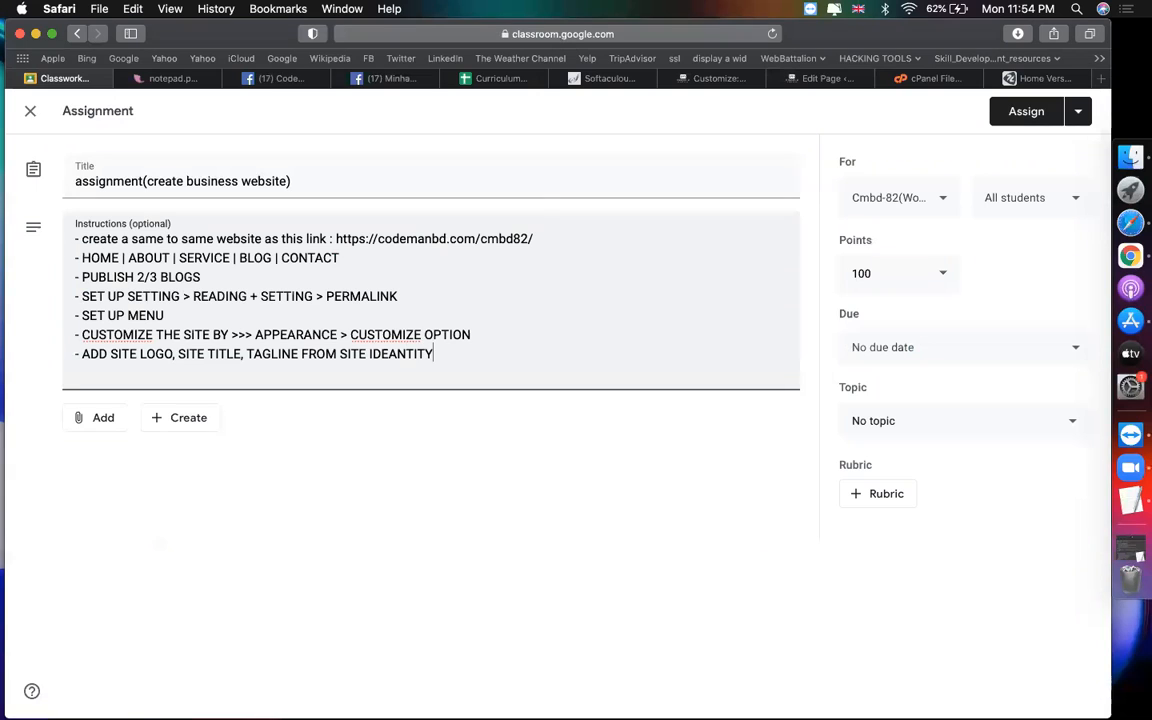
pyautogui.click(690, 80)
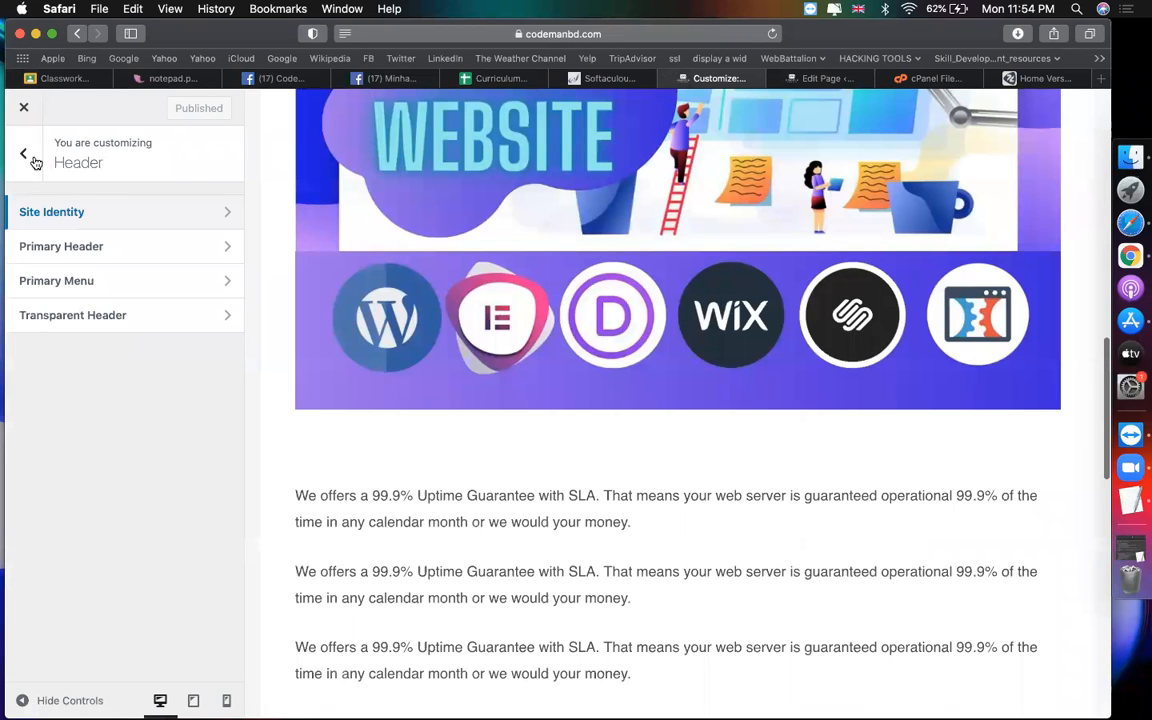
# Step: Look through the Site Identity settings in the customizer
pyautogui.click(46, 211)
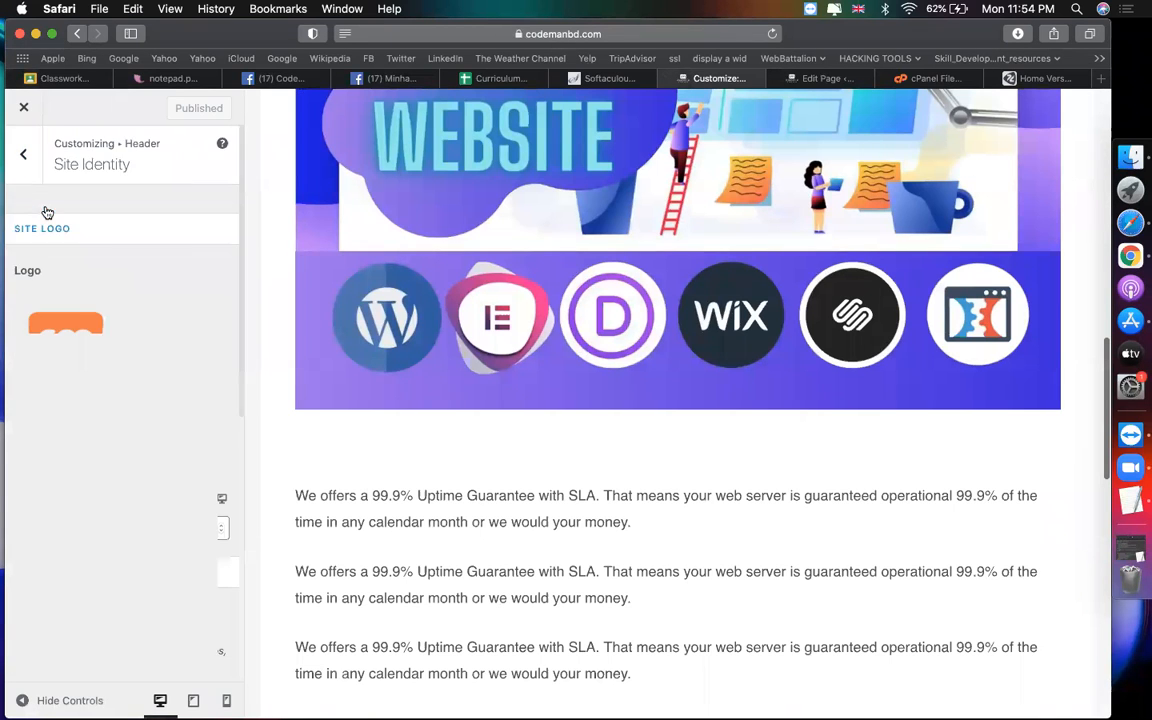
pyautogui.scroll(-8, 126, 465)
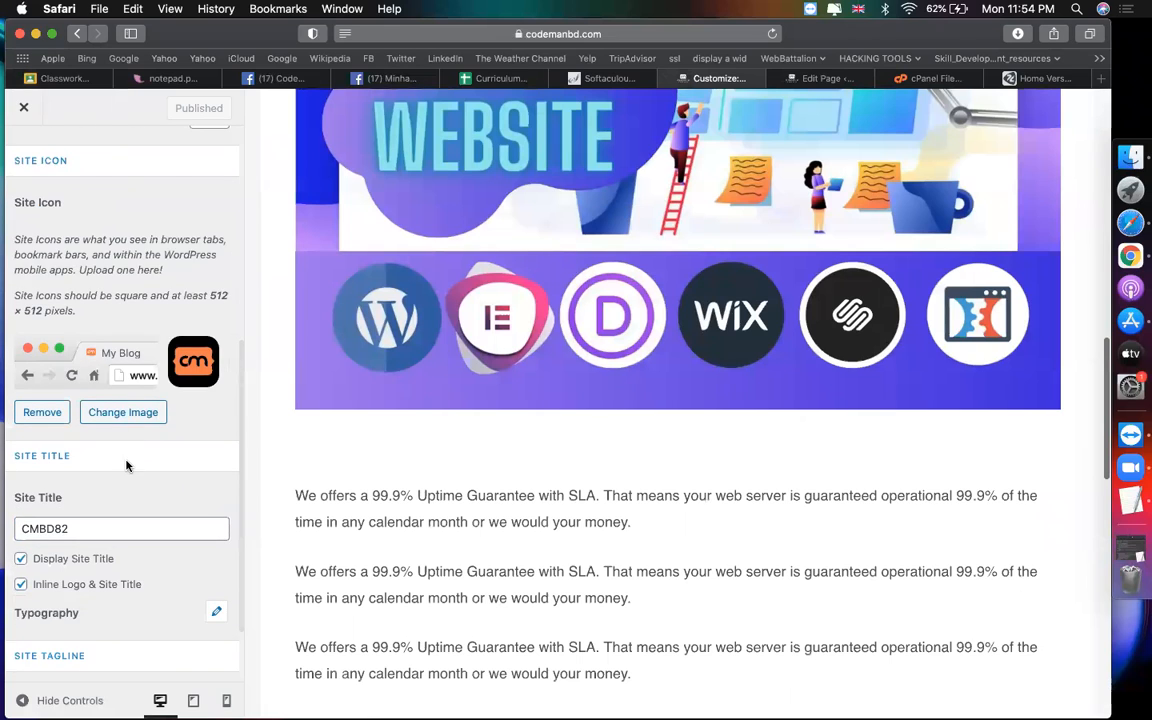
pyautogui.scroll(-4, 126, 465)
pyautogui.scroll(1, 69, 428)
pyautogui.scroll(1, 155, 552)
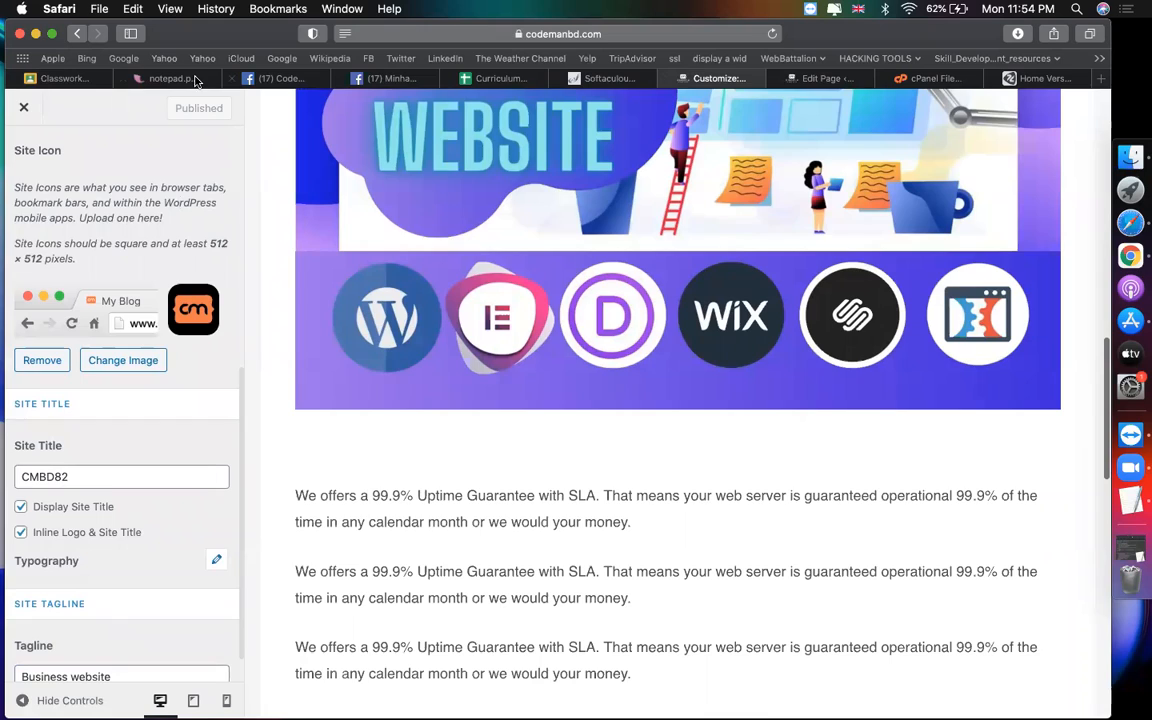
# Step: Add the instruction '- ADD 4 WIDGET AT FOOTER' and check the footer in the preview
pyautogui.click(70, 78)
pyautogui.press('Return')
pyautogui.write('- ADD ')
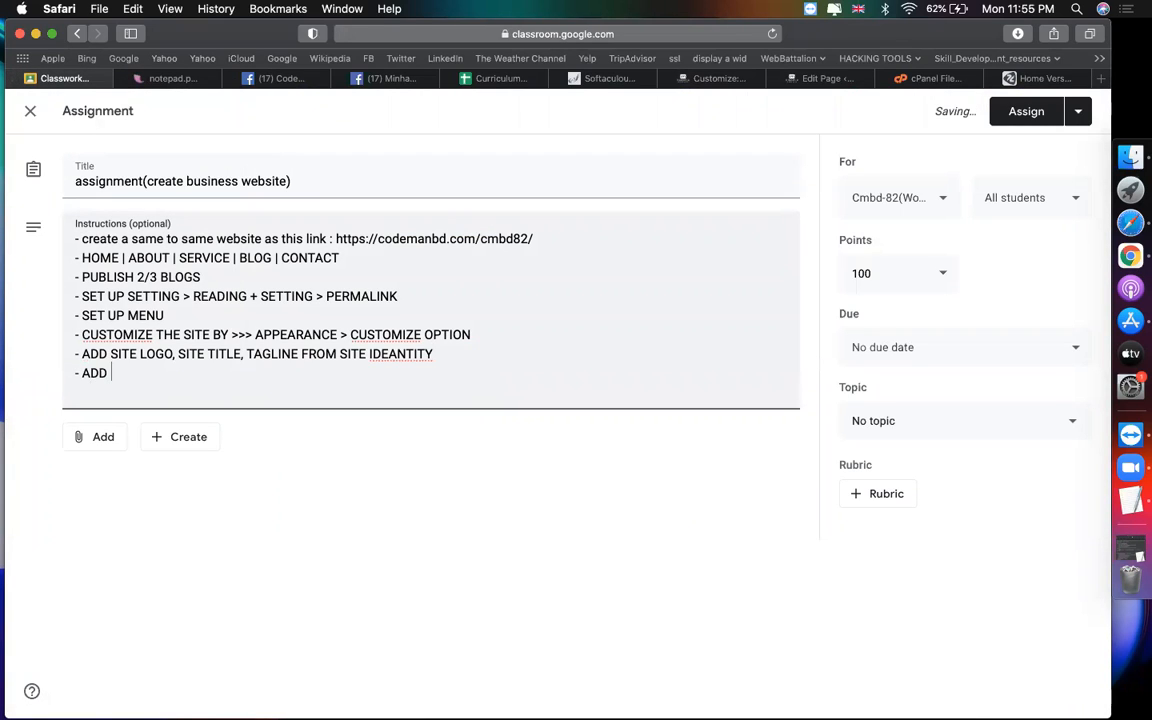
pyautogui.write('4 WIDGET AT FOOTER')
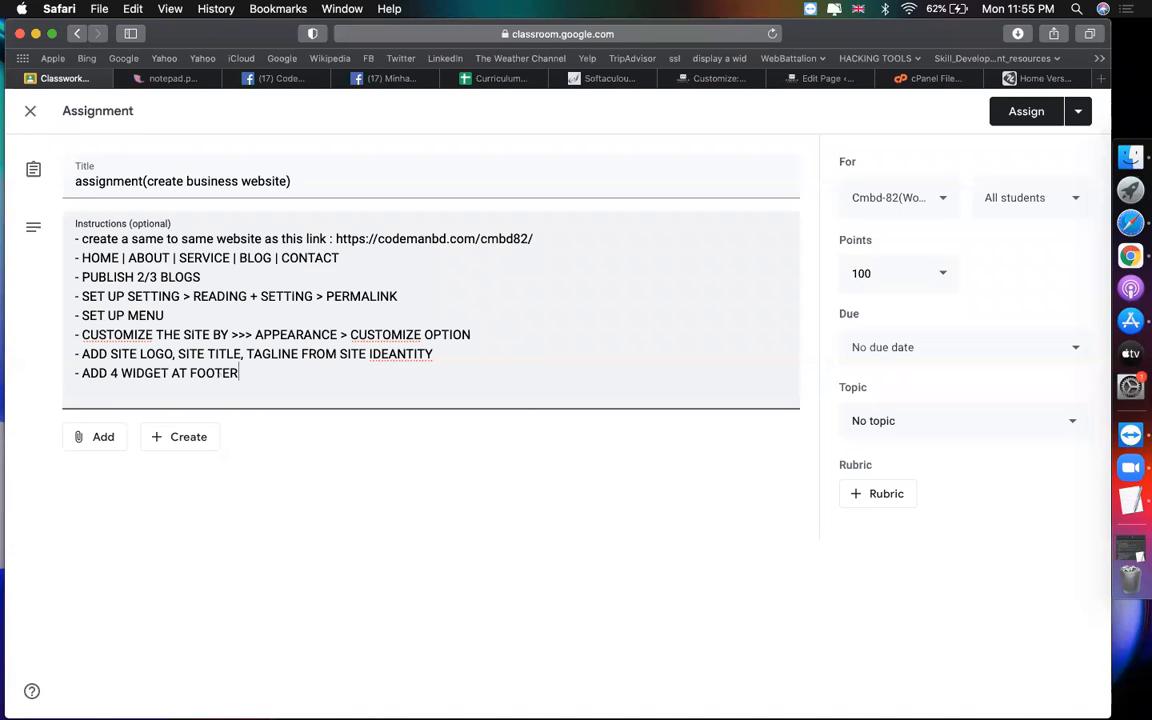
pyautogui.click(715, 78)
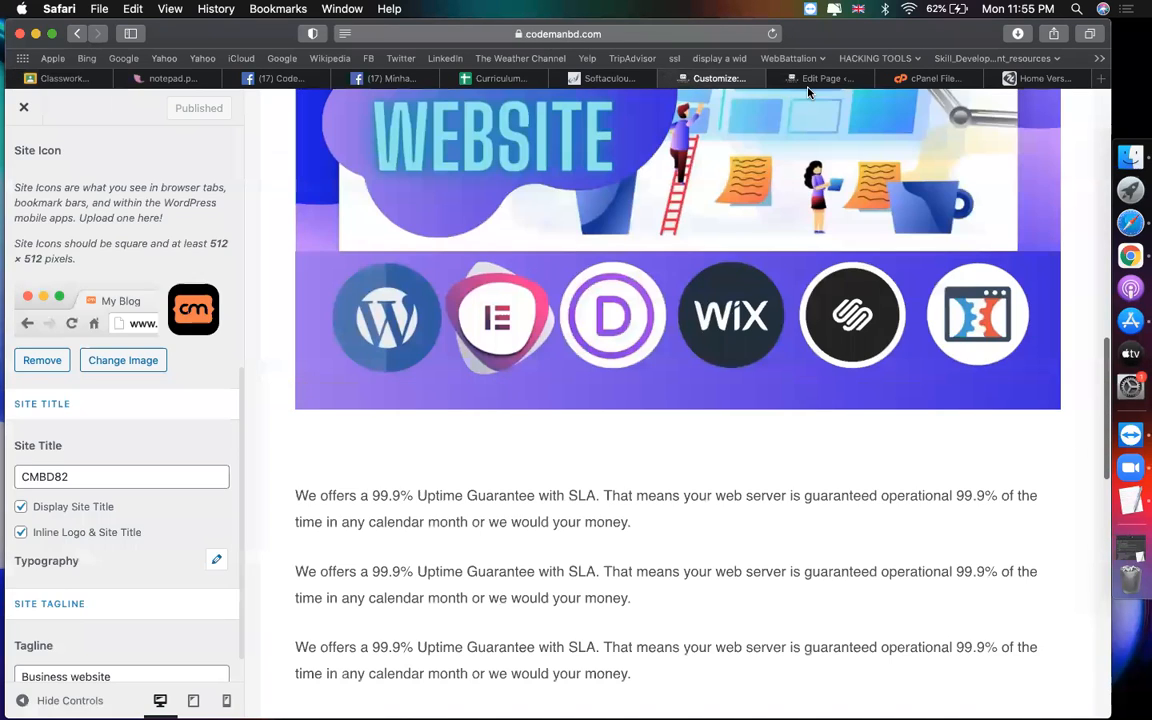
pyautogui.scroll(-10, 655, 435)
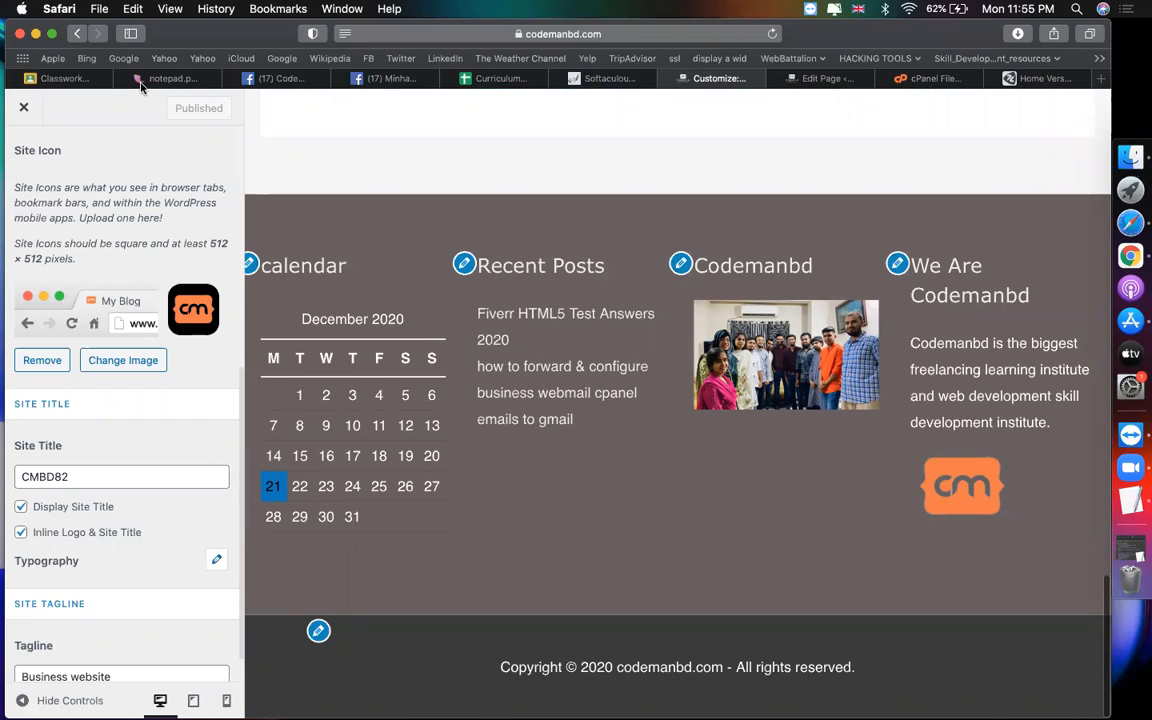
pyautogui.click(56, 79)
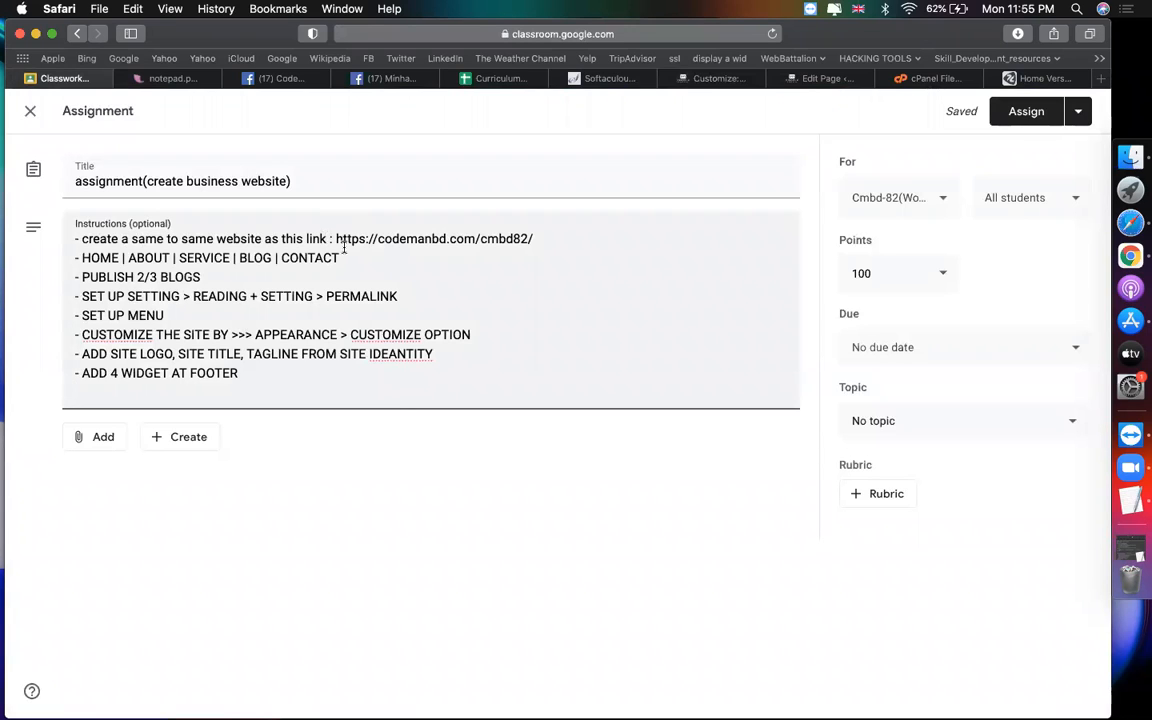
# Step: Attach the site URL from the first instruction as a link
pyautogui.moveTo(336, 240); pyautogui.dragTo(533, 240)
pyautogui.press('super+c')
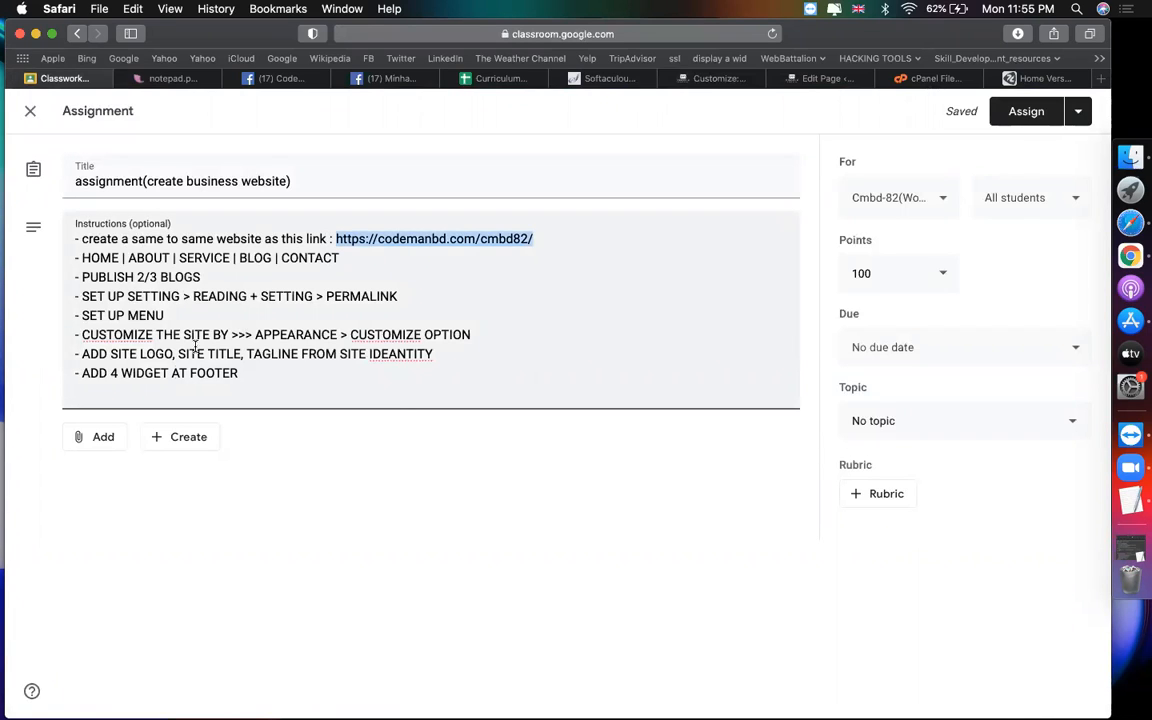
pyautogui.click(104, 440)
pyautogui.click(149, 497)
pyautogui.press('super+v')
pyautogui.press('Return')
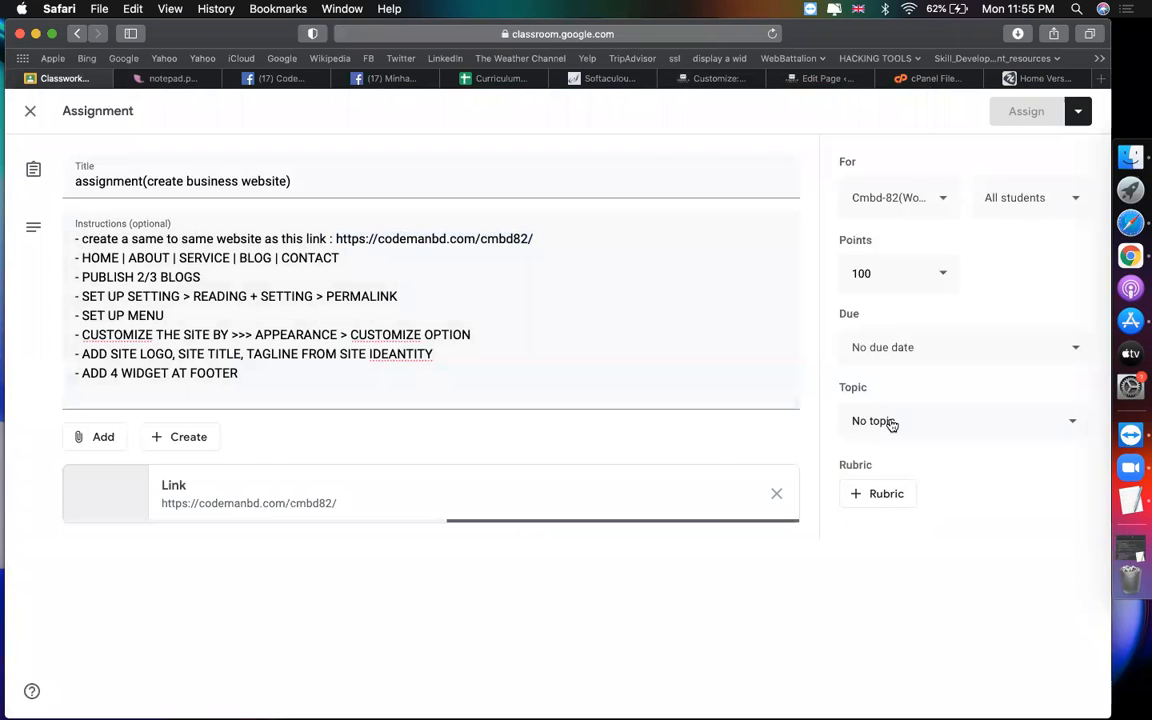
# Step: Set the topic to Episode-04 and assign the assignment to the class
pyautogui.click(892, 424)
pyautogui.click(956, 626)
pyautogui.click(1024, 112)
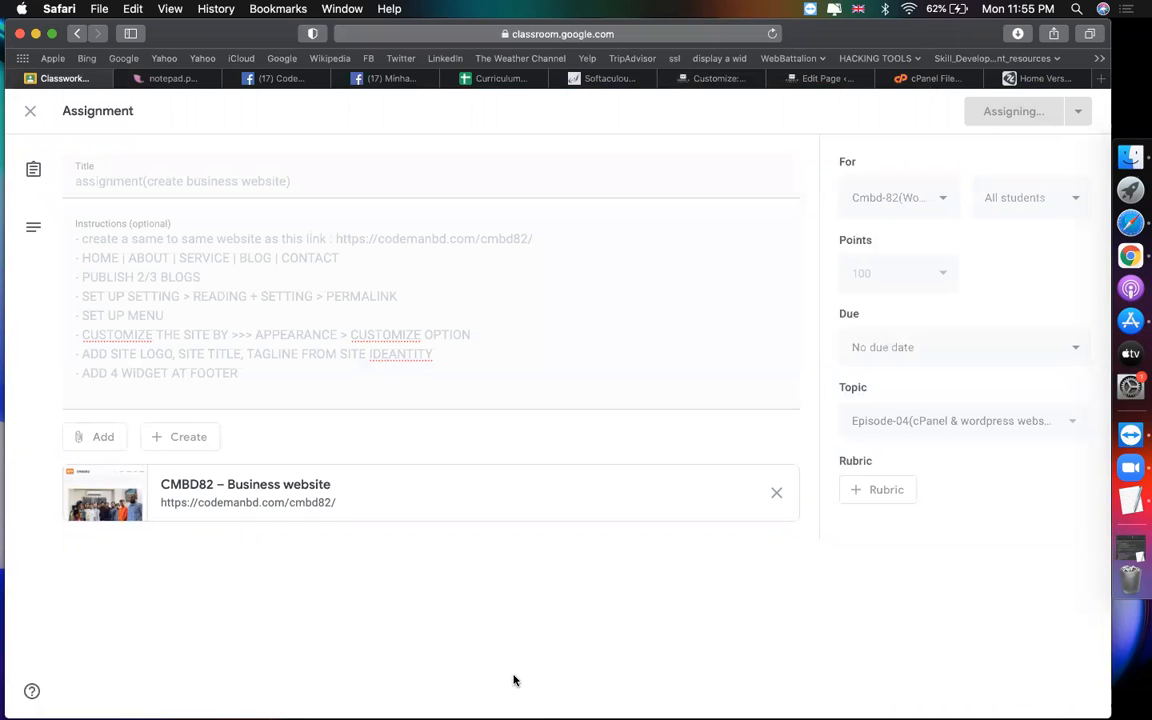